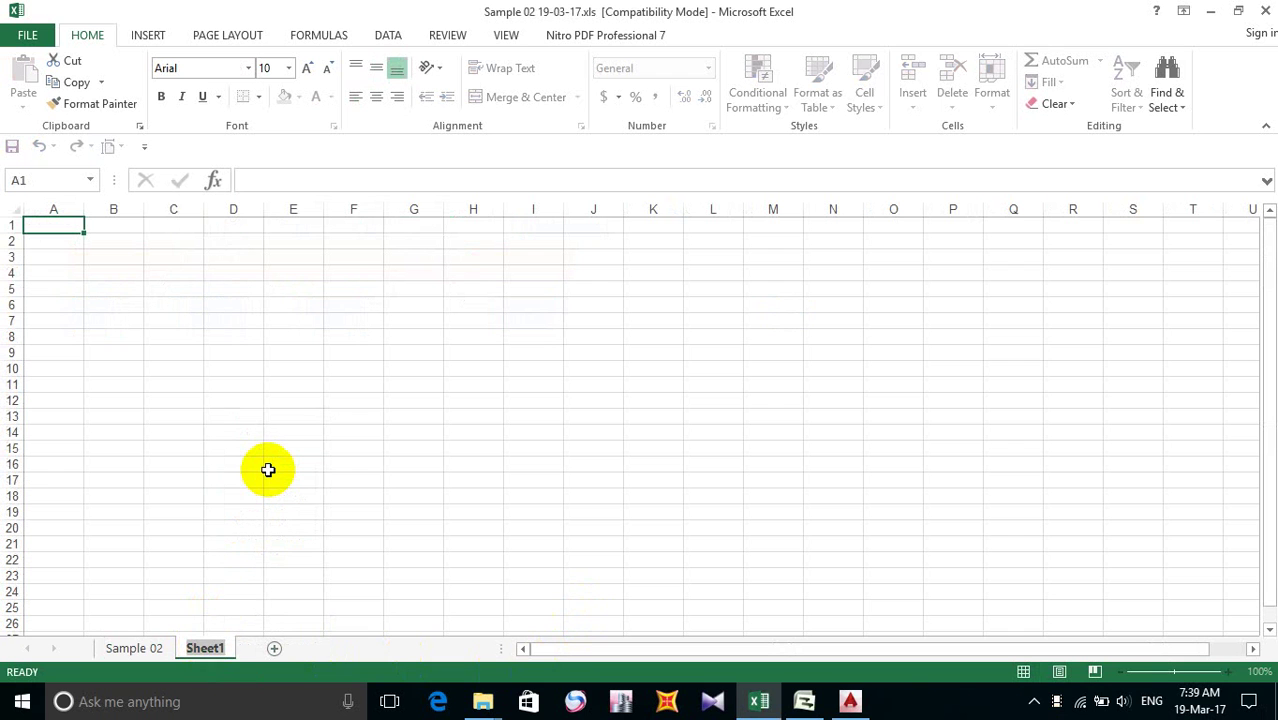
# - Rename the new Sheet1 worksheet as Solution
pyautogui.write('So')
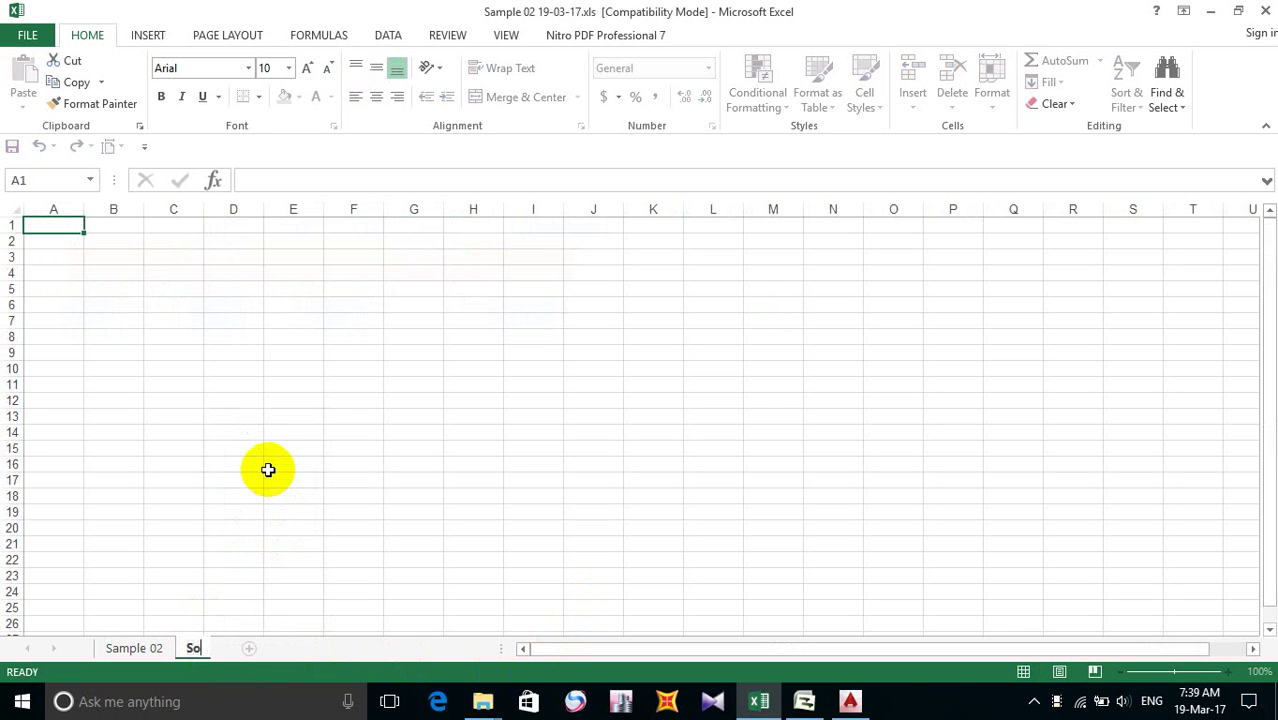
pyautogui.write('lution')
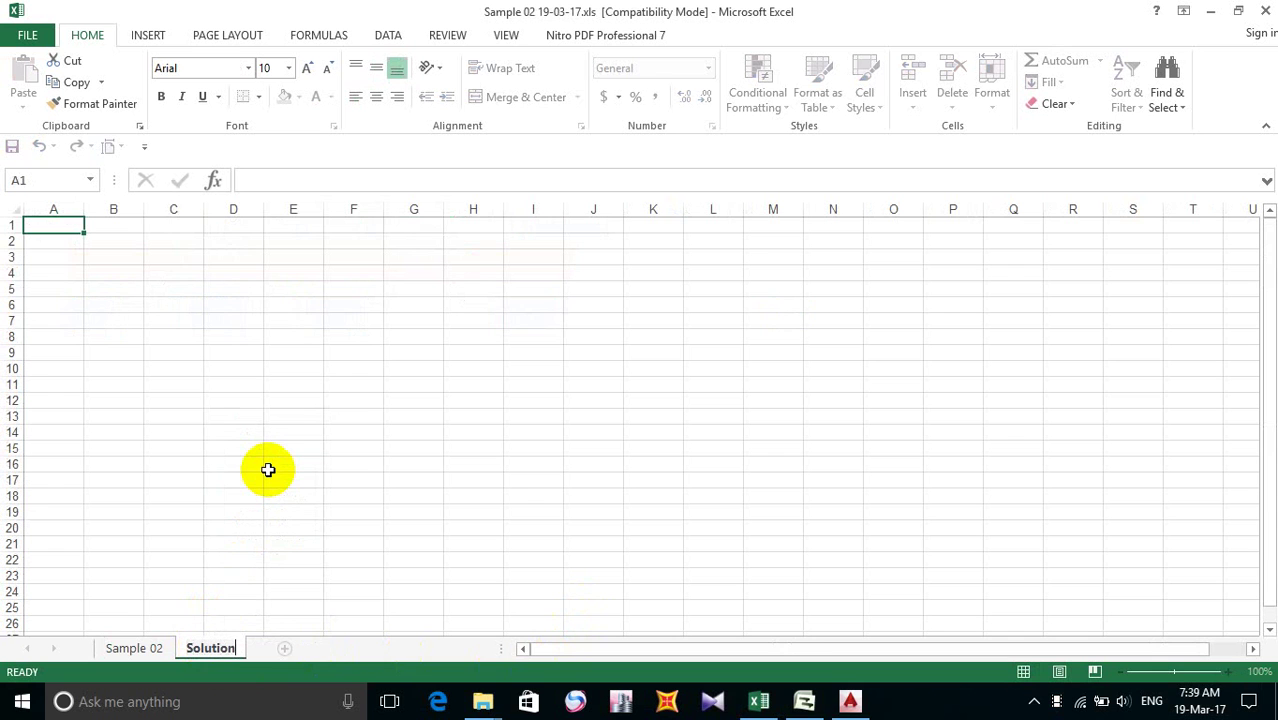
pyautogui.click(401, 324)
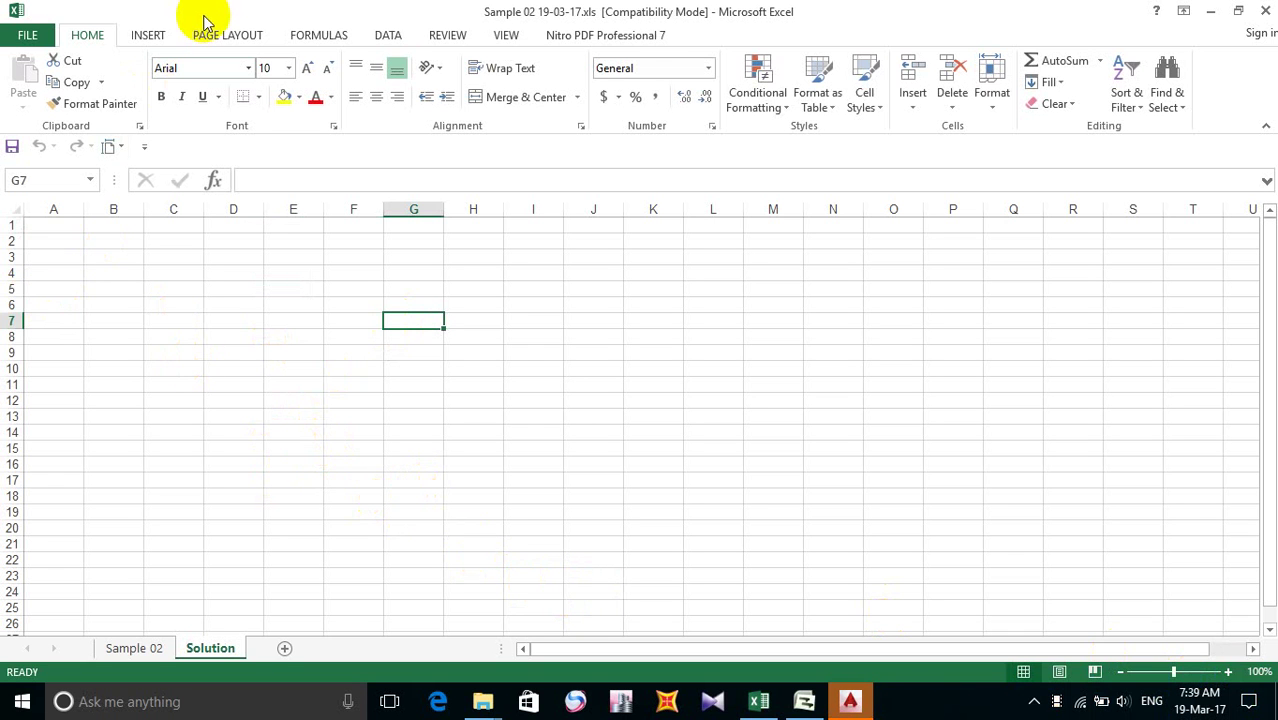
# - Set the font of the entire Solution sheet to Khmer OS Battam
pyautogui.click(17, 206)
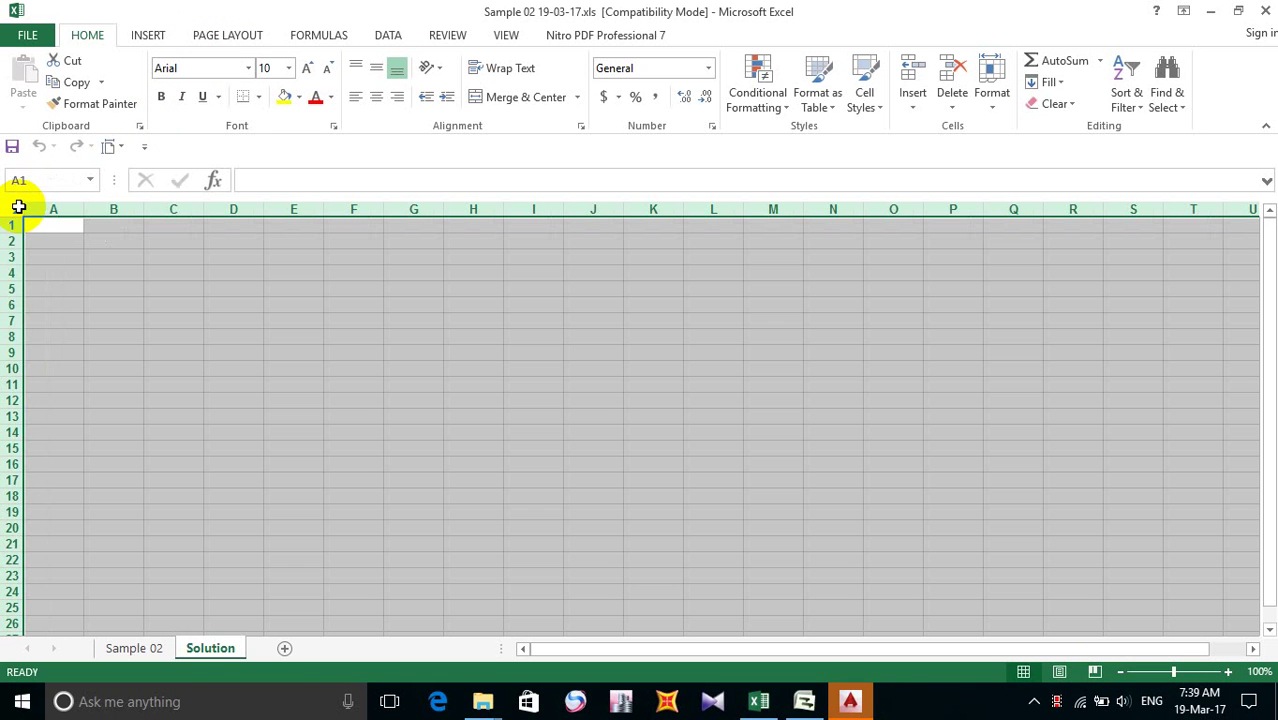
pyautogui.click(231, 67)
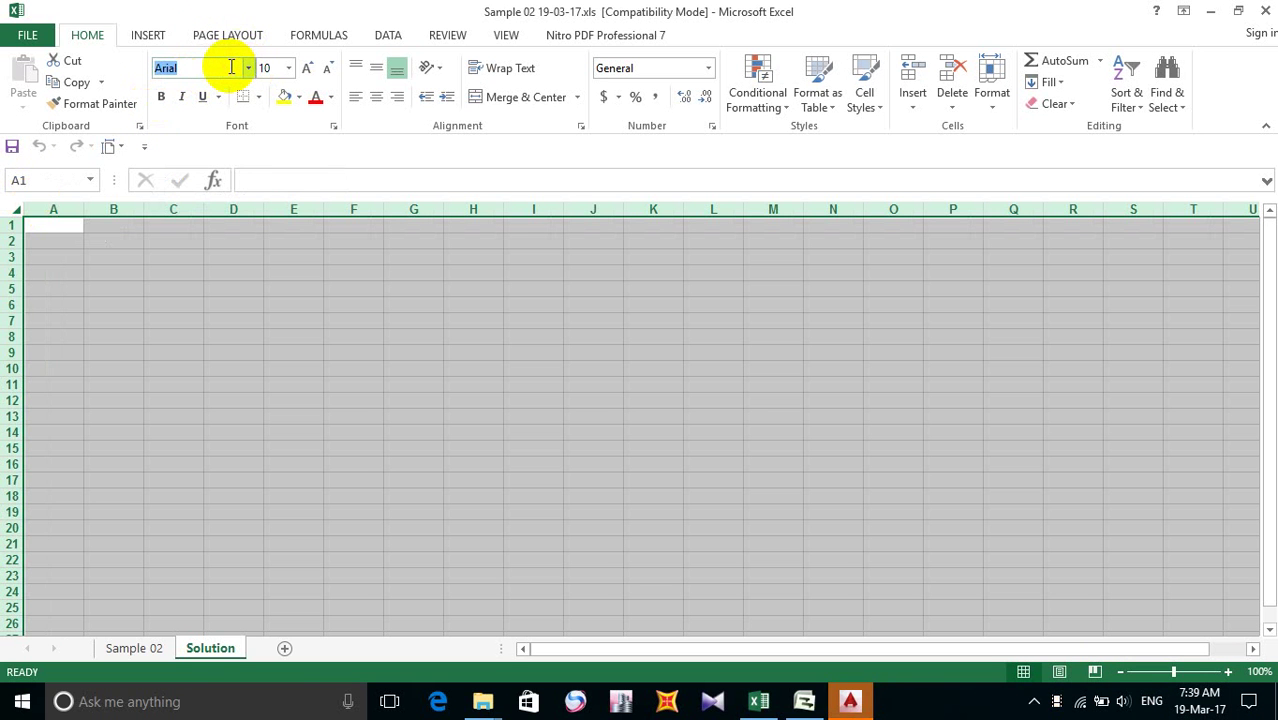
pyautogui.write('Khmer')
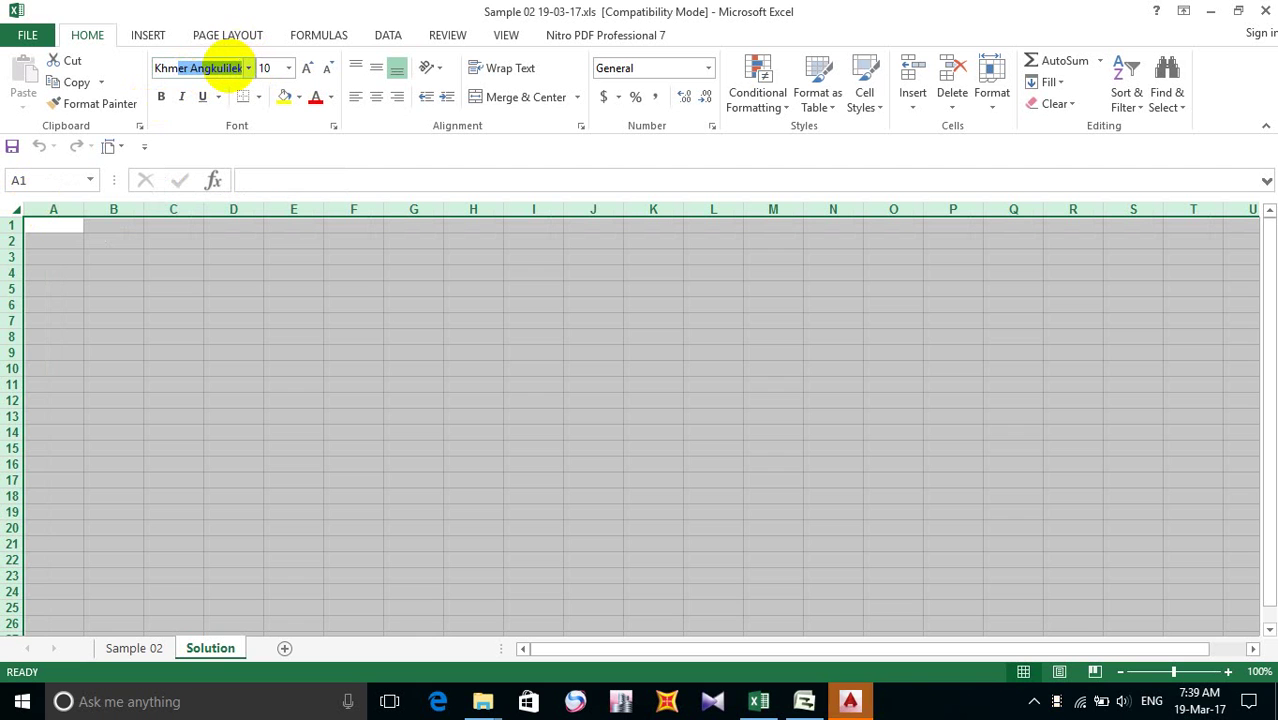
pyautogui.write(' OS Battam')
pyautogui.press('Return')
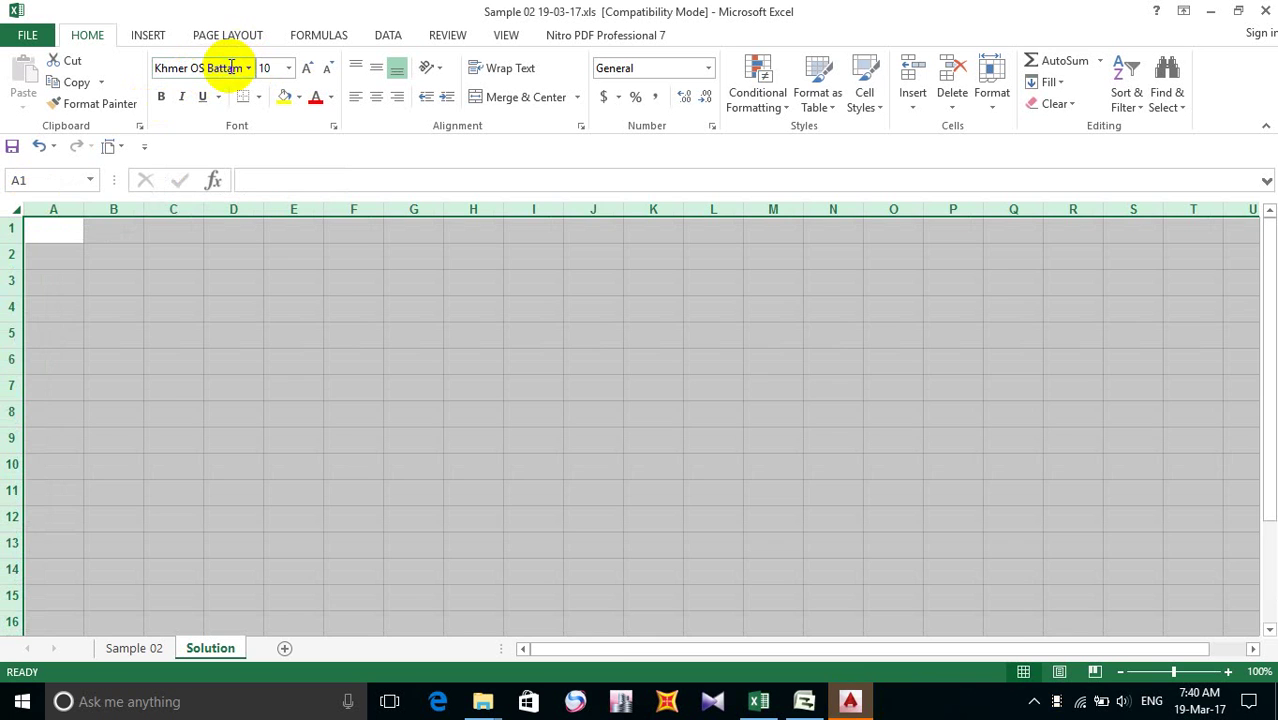
pyautogui.click(160, 306)
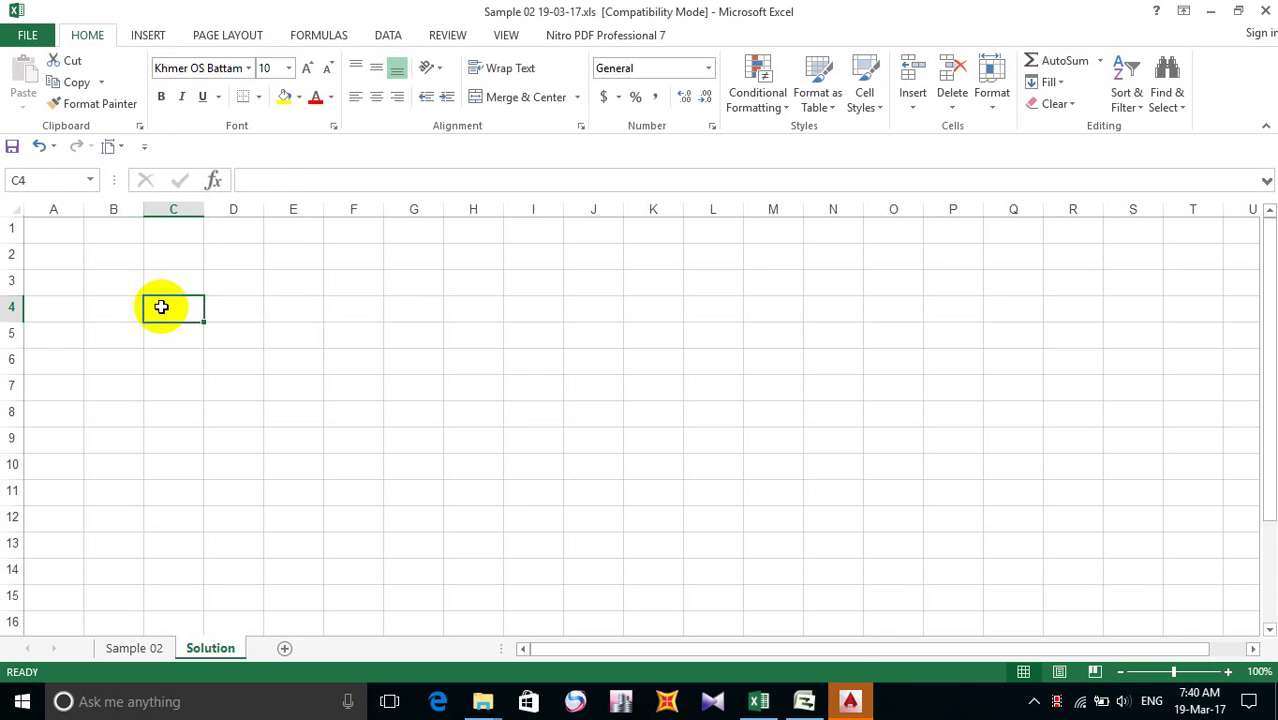
# - Hide the gridlines on the Solution sheet
pyautogui.click(14, 208)
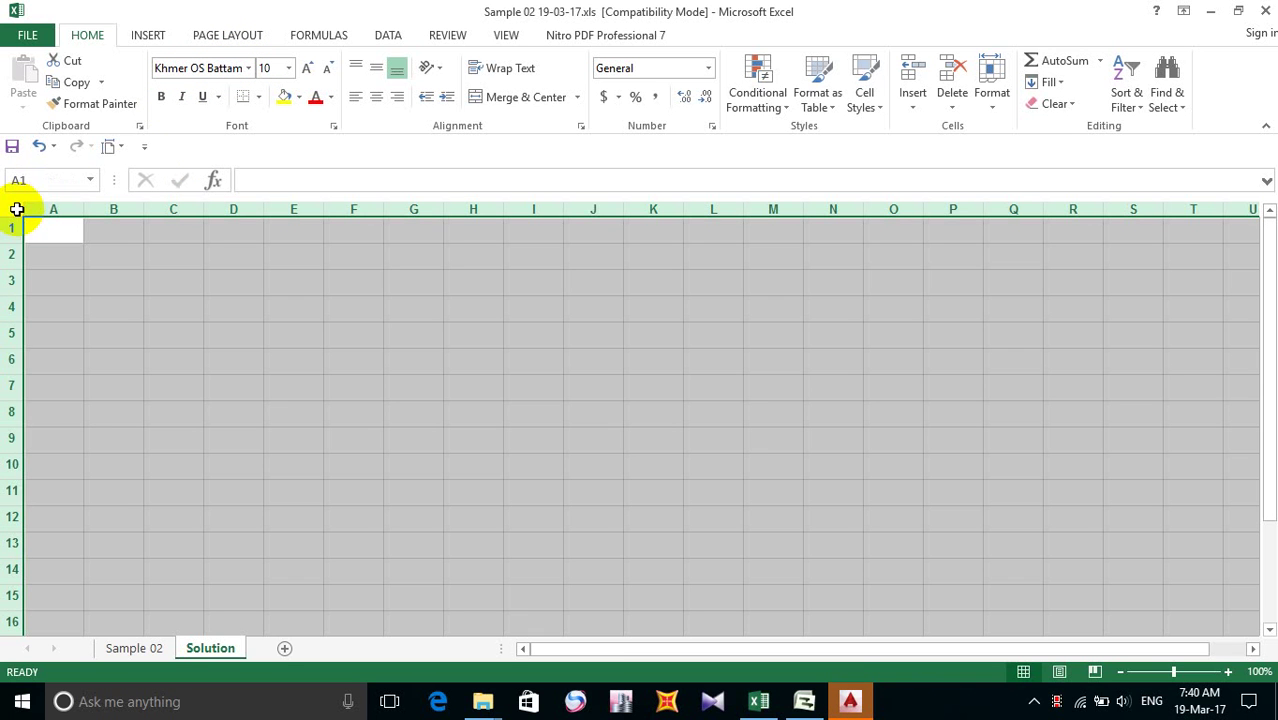
pyautogui.click(507, 36)
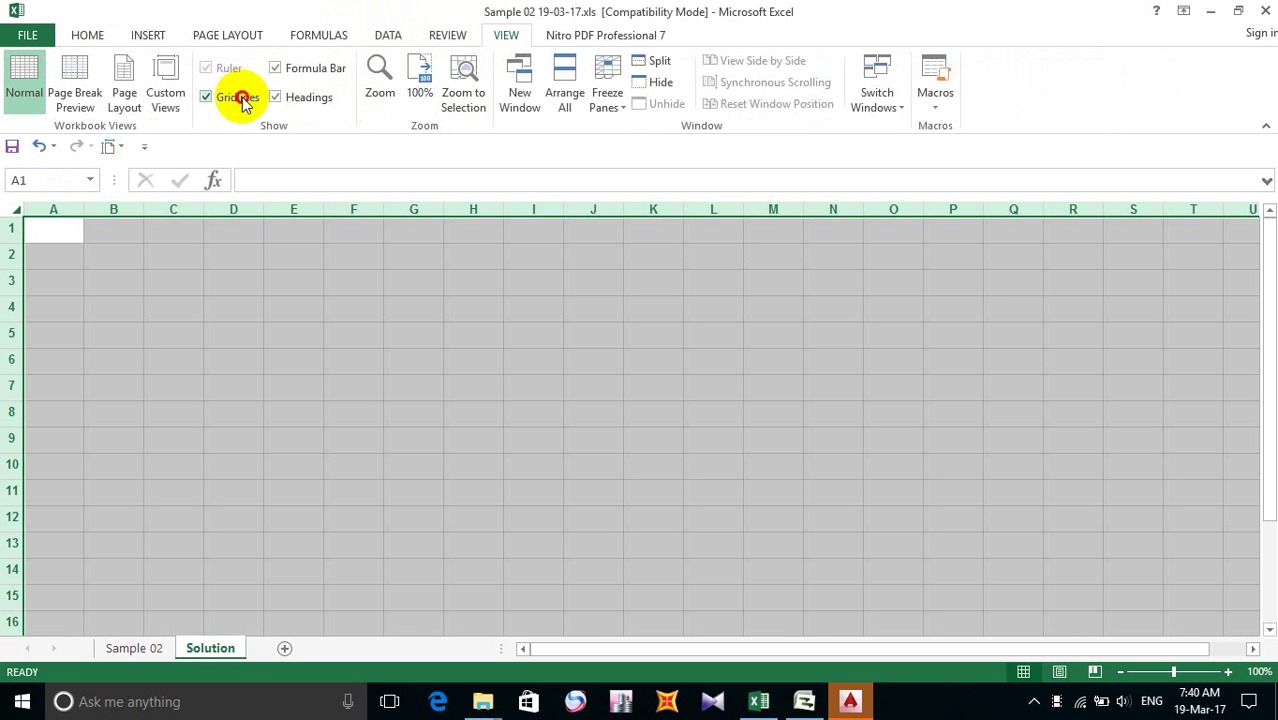
pyautogui.click(206, 97)
pyautogui.click(202, 270)
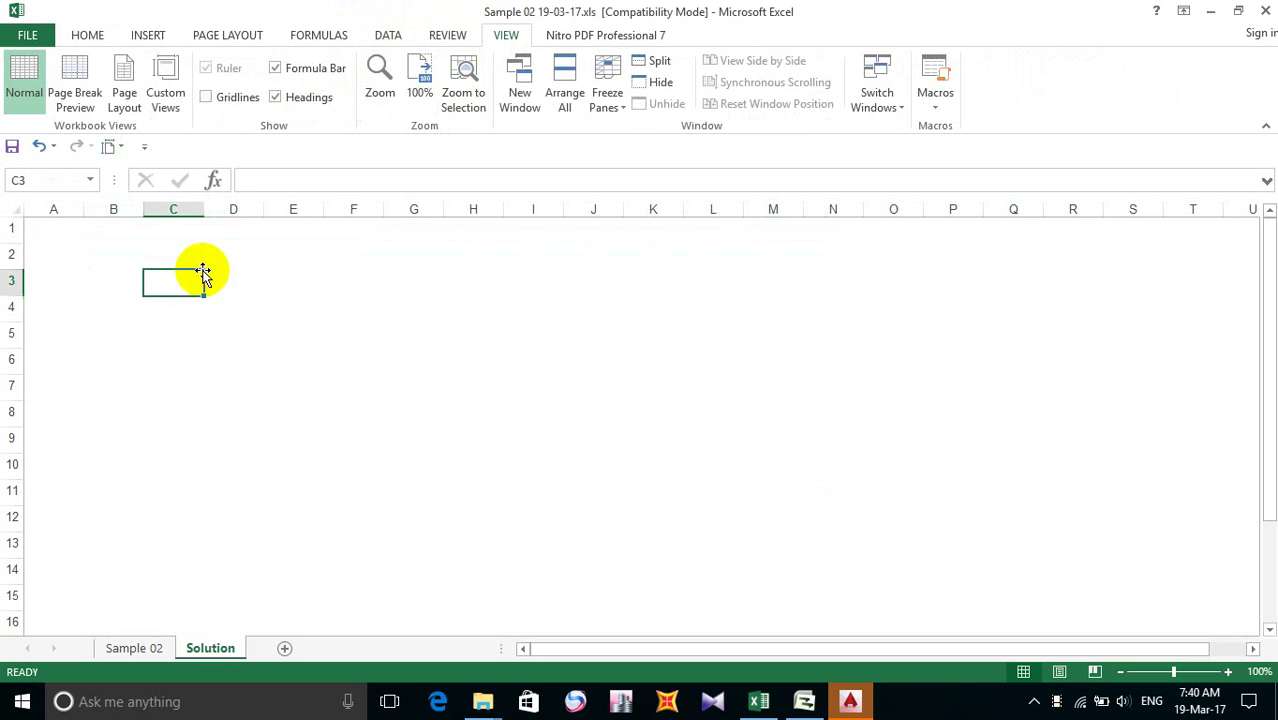
# - Increase the font size of the entire Solution sheet to 12
pyautogui.click(40, 248)
pyautogui.click(47, 231)
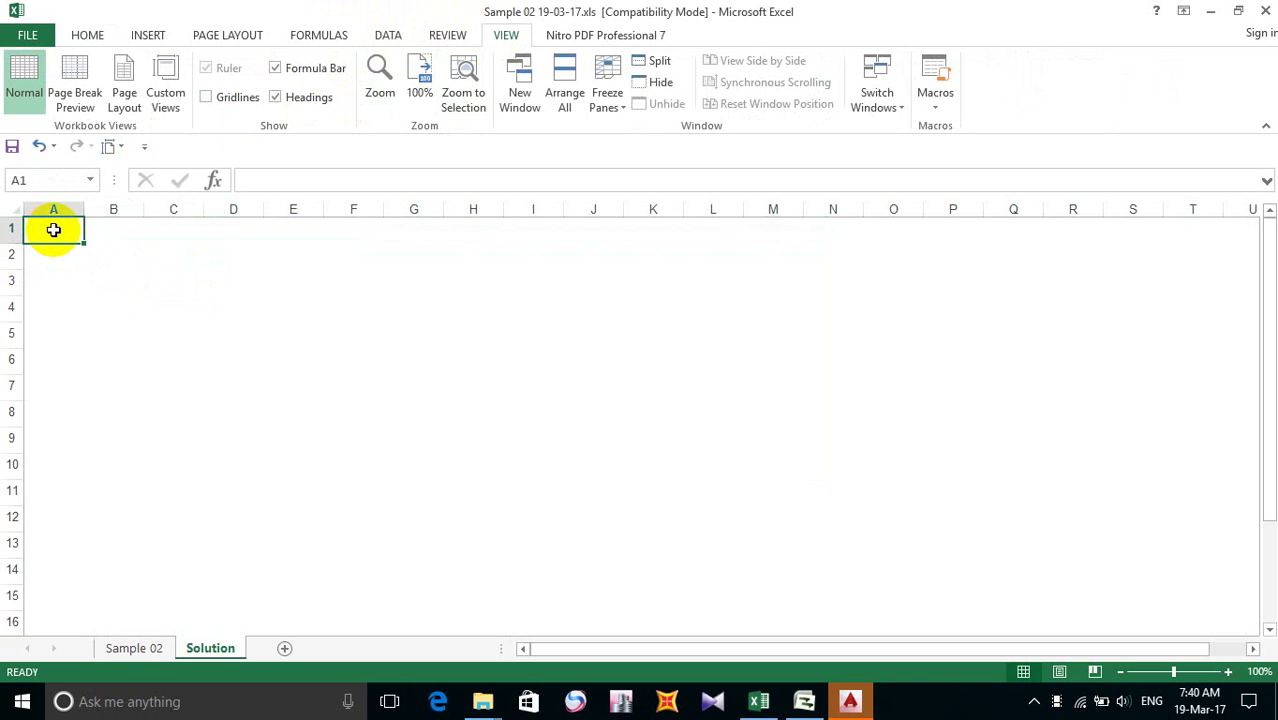
pyautogui.write('s')
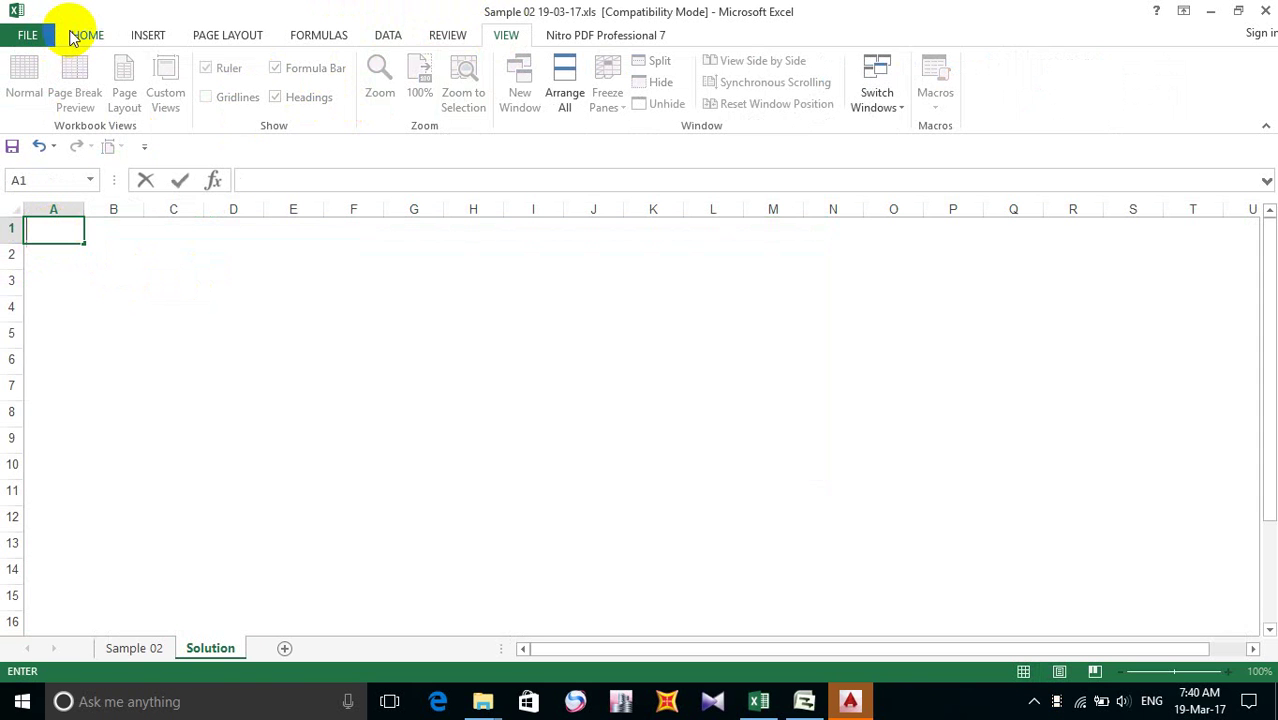
pyautogui.click(72, 37)
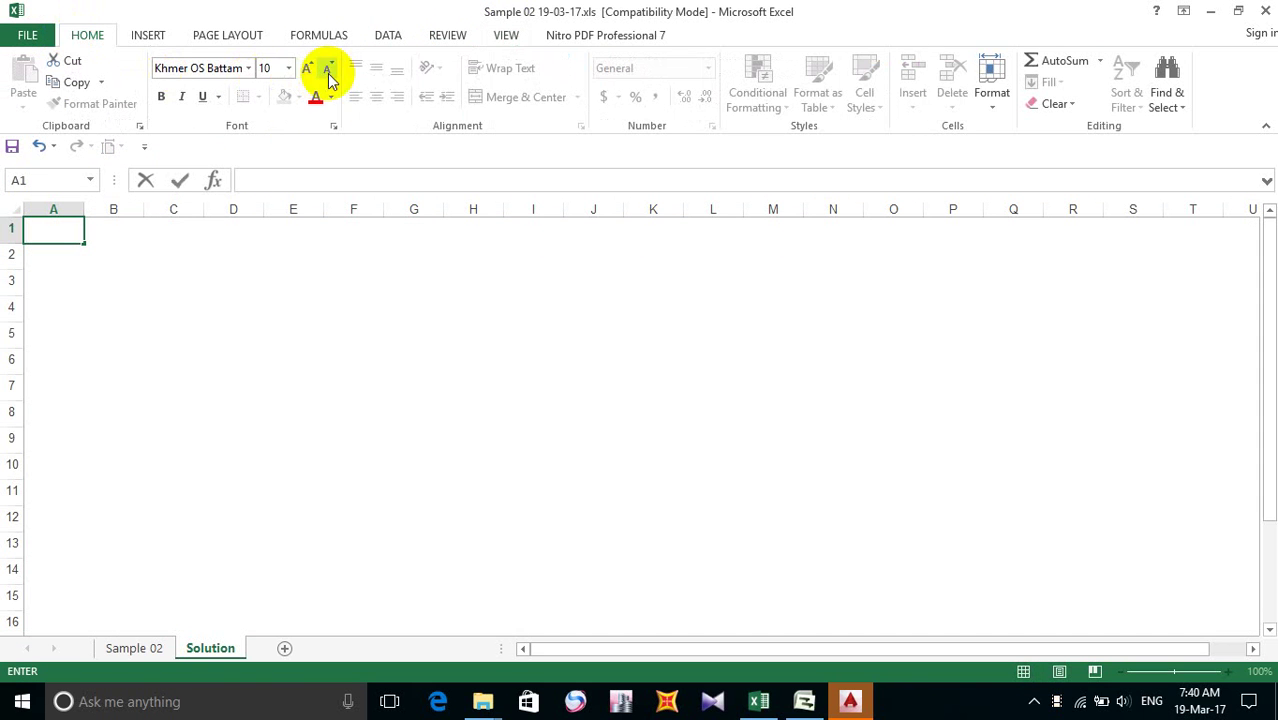
pyautogui.click(14, 207)
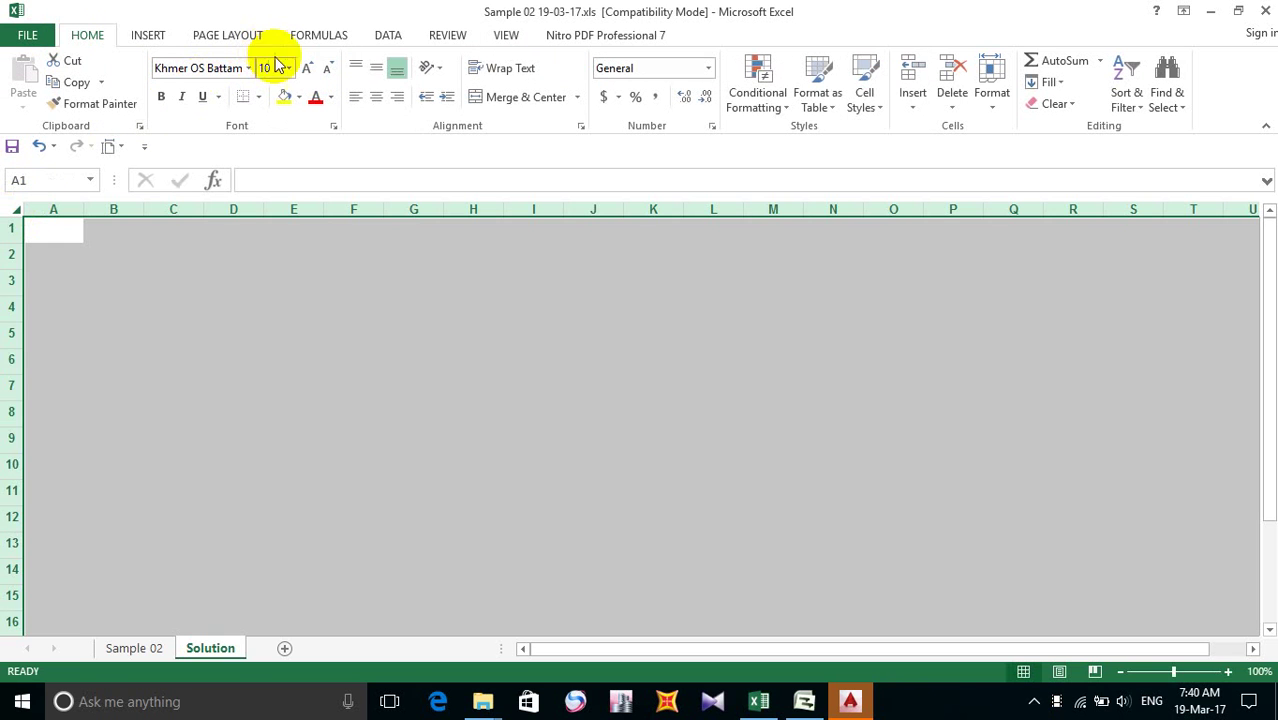
pyautogui.click(307, 68)
pyautogui.click(307, 68)
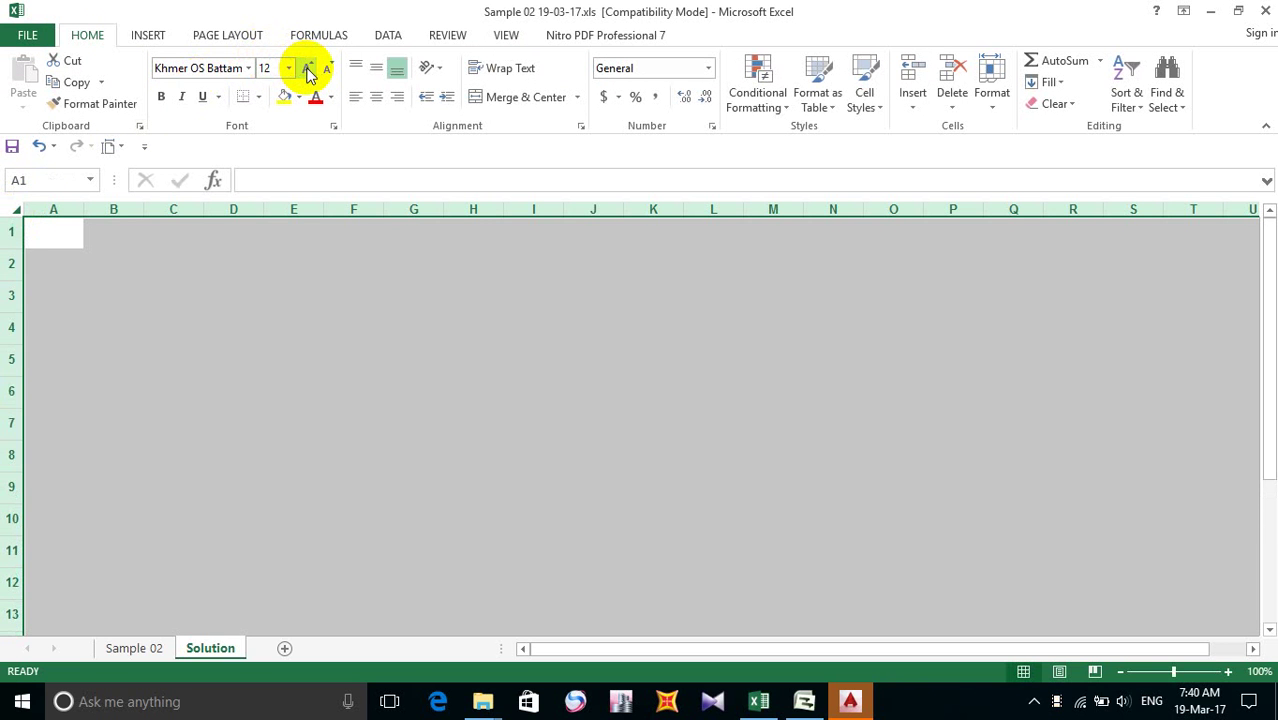
# - Enter the heading SOLUTION in capital letters in cell A1
pyautogui.click(58, 242)
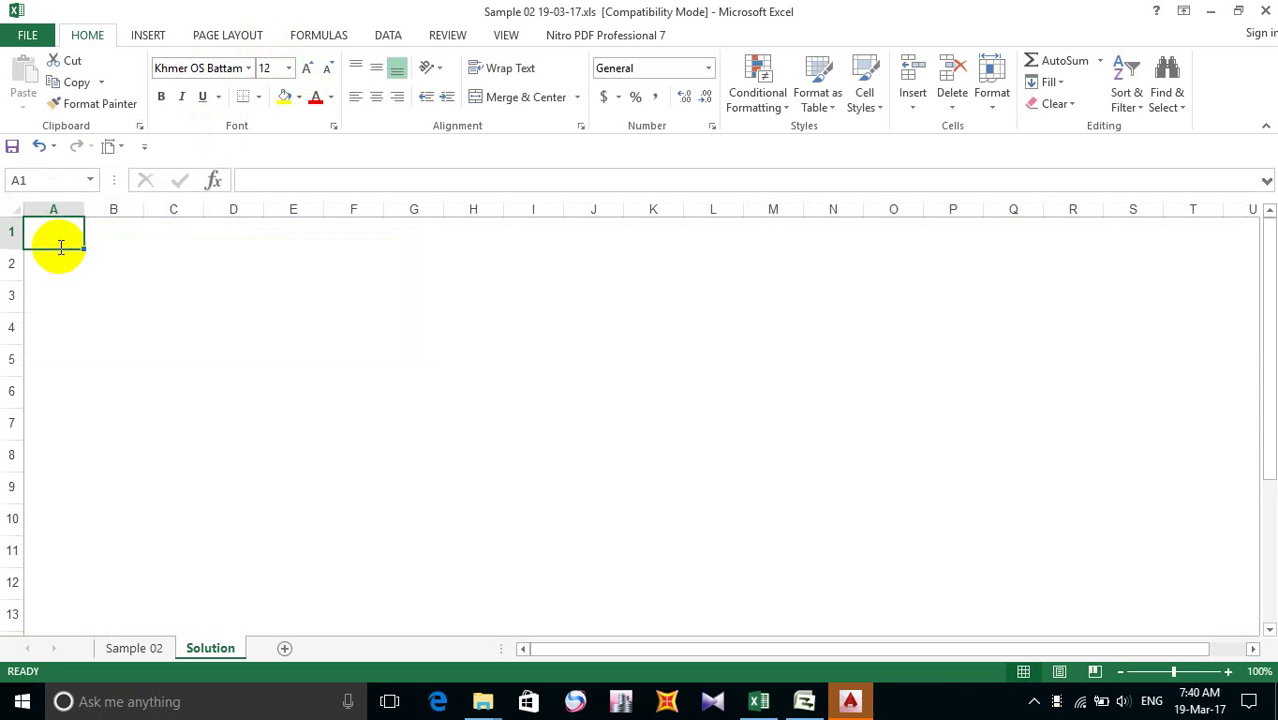
pyautogui.write('sOL')
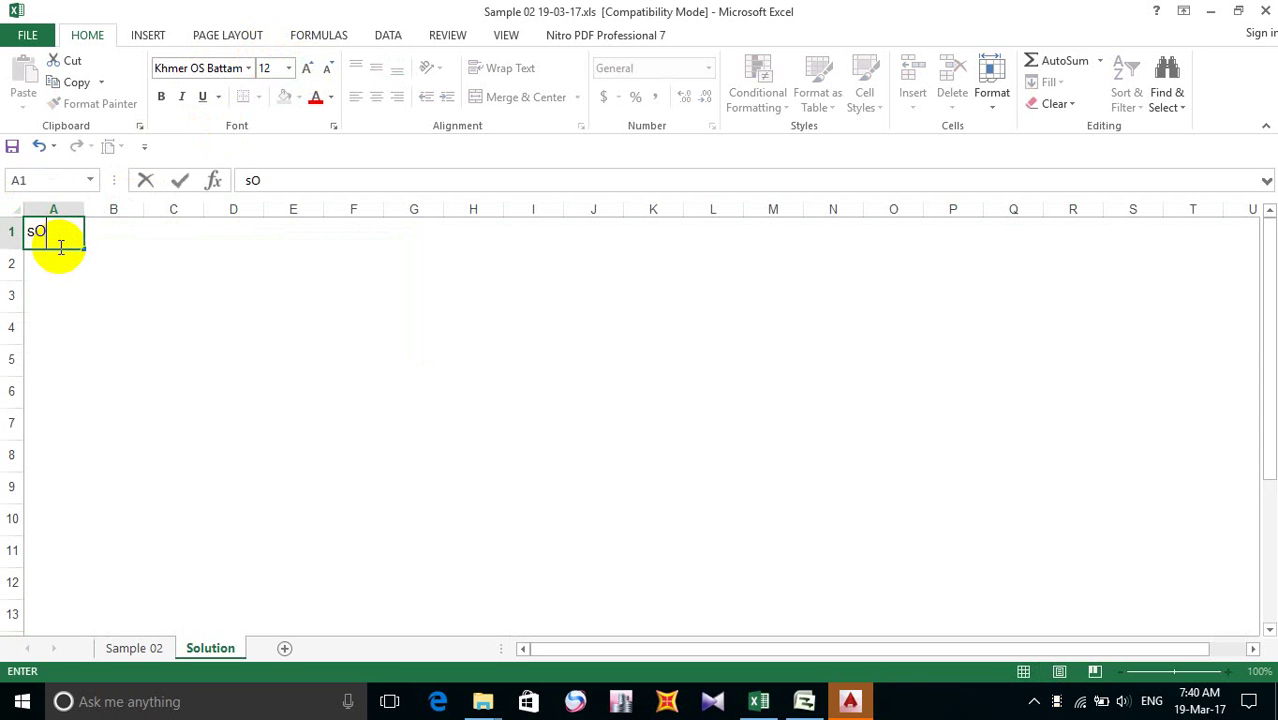
pyautogui.press('BackSpace')
pyautogui.press('BackSpace')
pyautogui.press('BackSpace')
pyautogui.write('L')
pyautogui.write('SO')
pyautogui.write('LU')
pyautogui.write('TION')
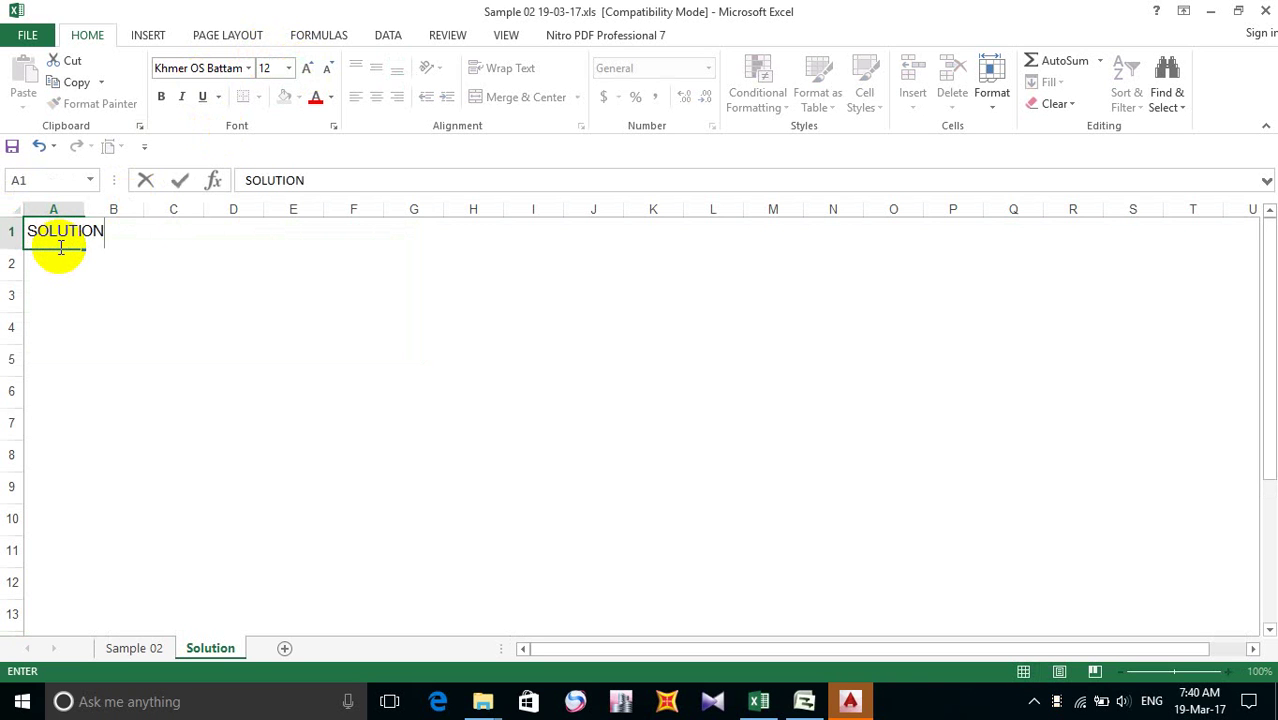
# - Reduce the font size of the entire Solution sheet to 11
pyautogui.click(8, 208)
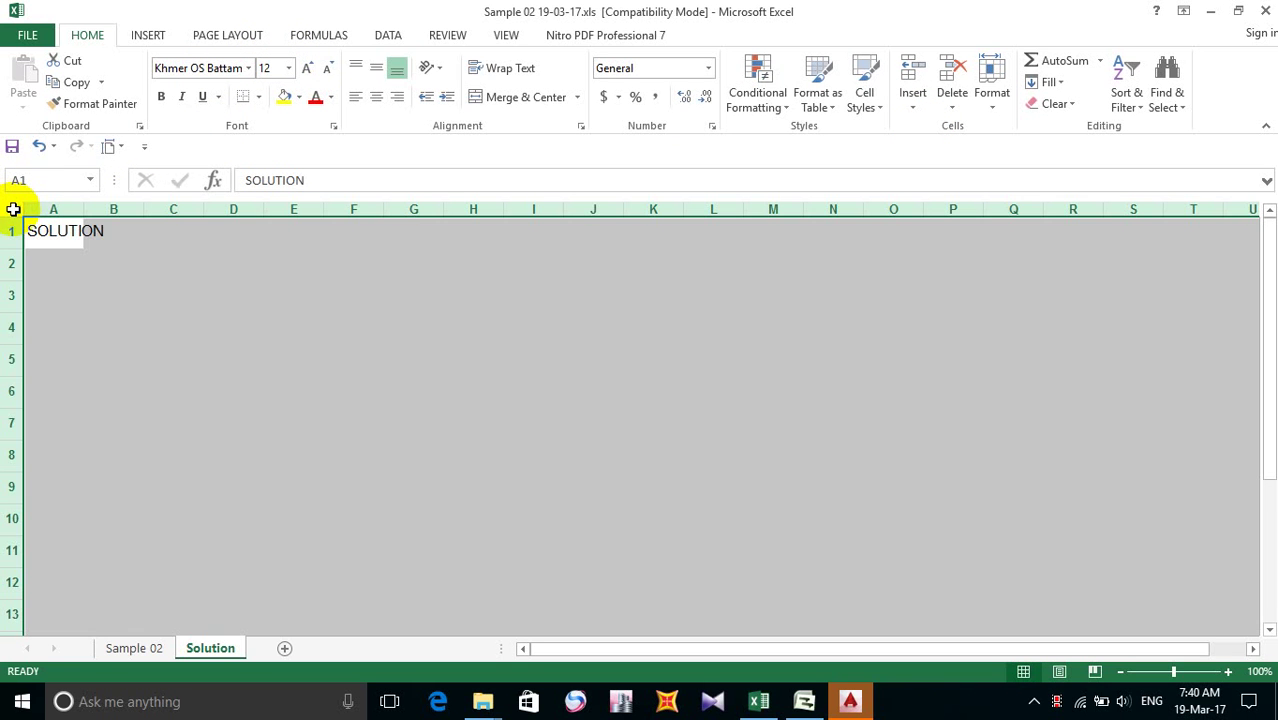
pyautogui.click(328, 70)
pyautogui.click(203, 270)
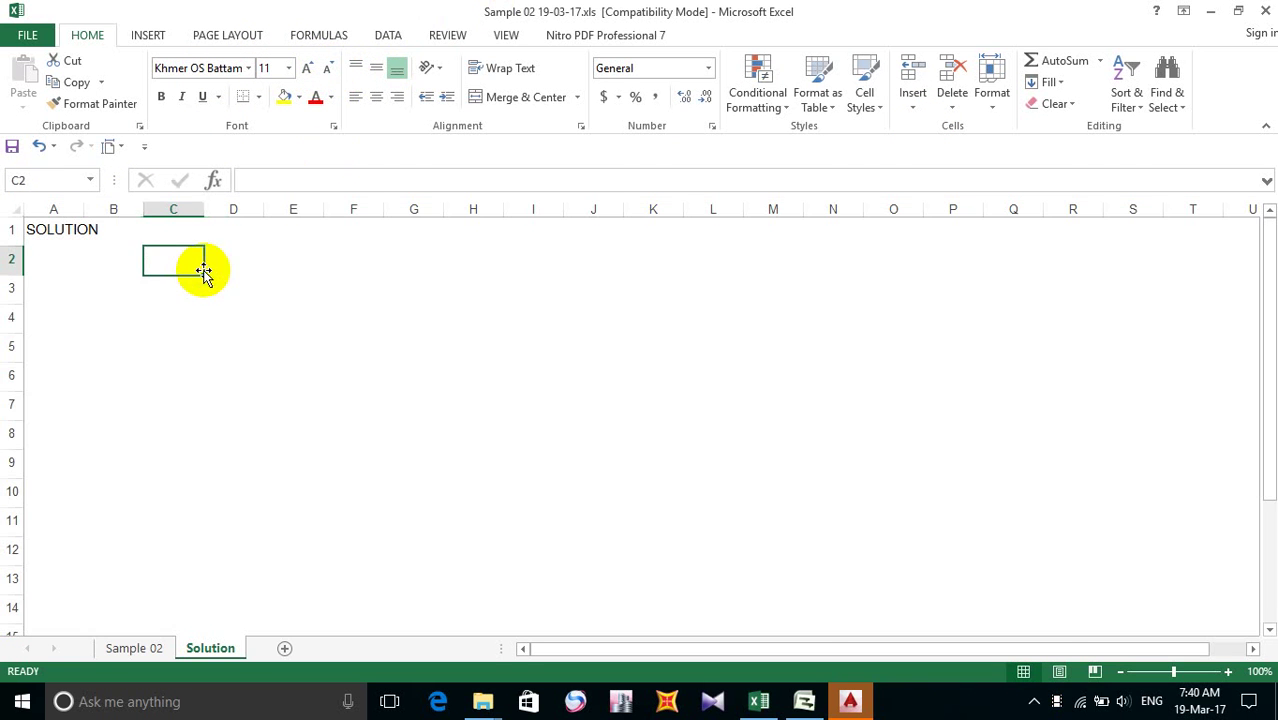
# - Enter the first numbered item, "1. ប្លង់", in cell A2 below the heading
pyautogui.click(68, 258)
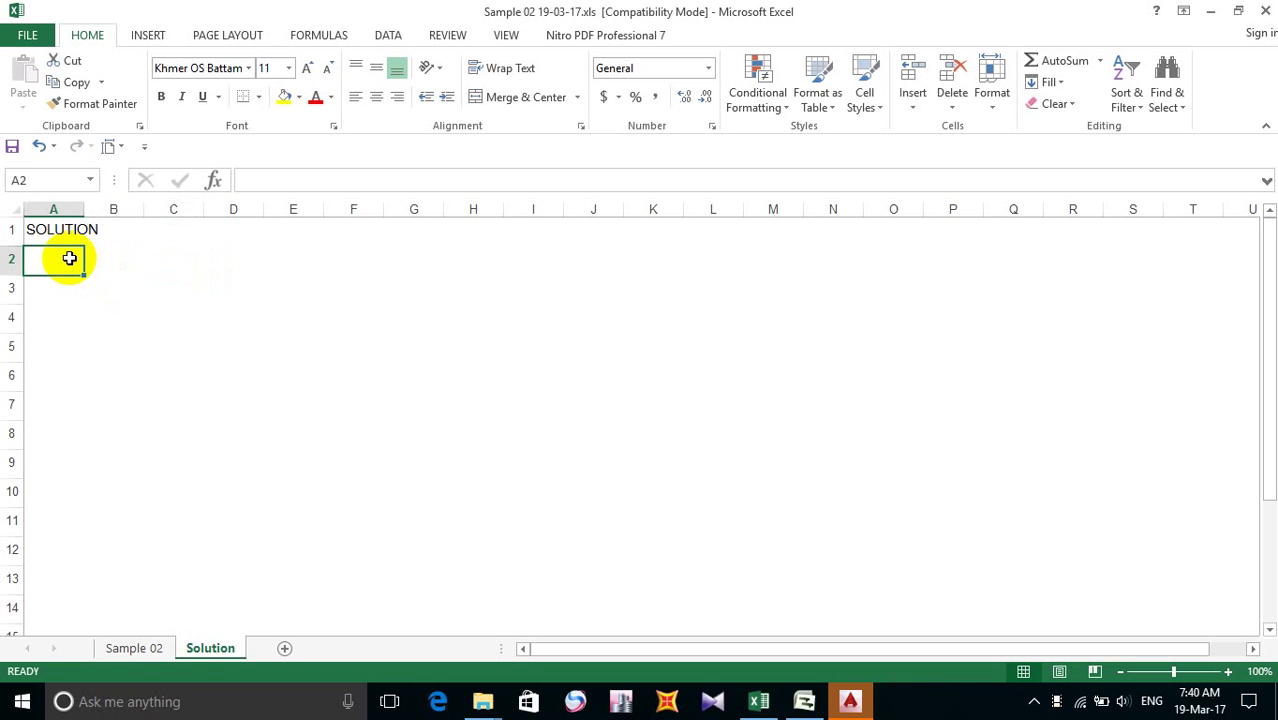
pyautogui.click(86, 208)
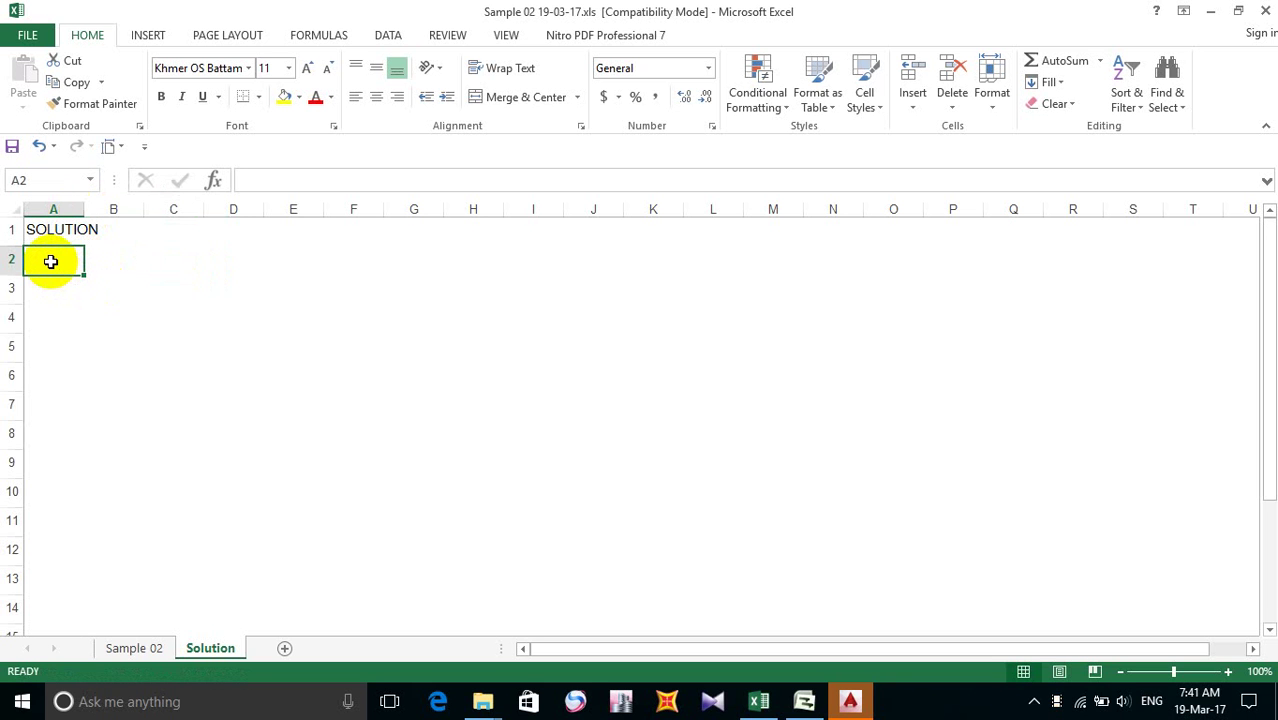
pyautogui.write('1')
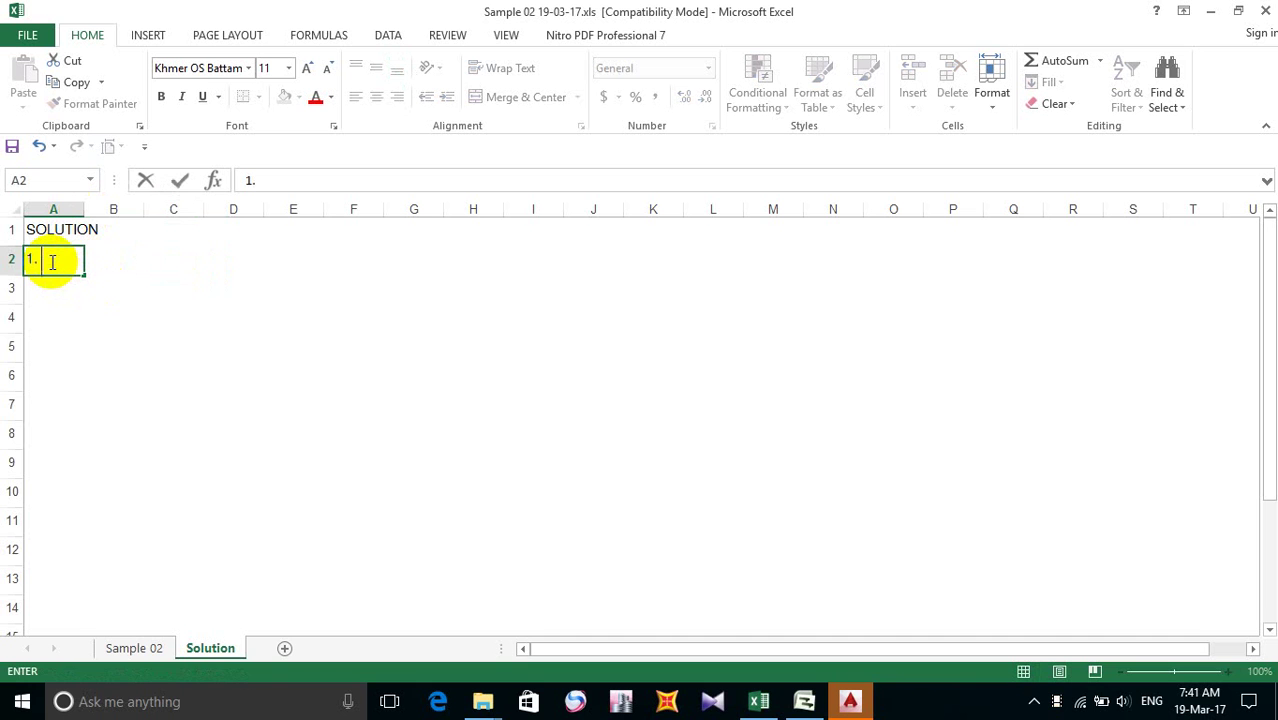
pyautogui.write('. ប្ផ')
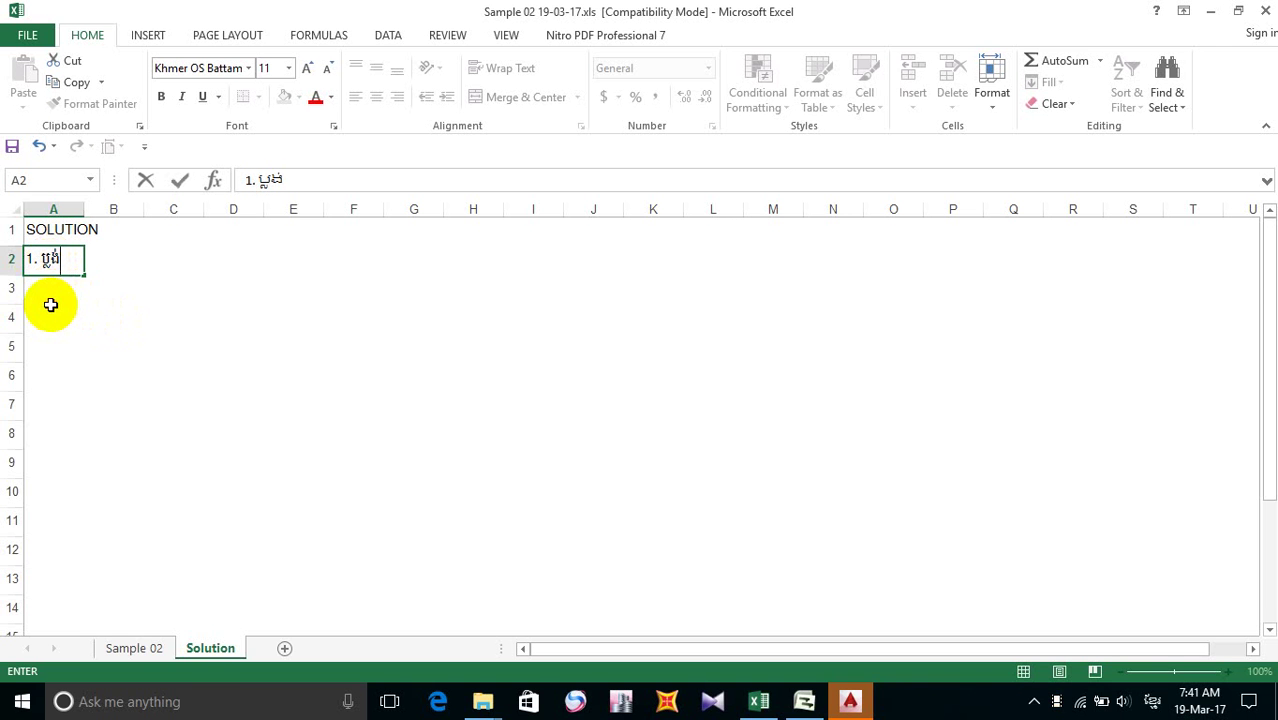
pyautogui.click(50, 306)
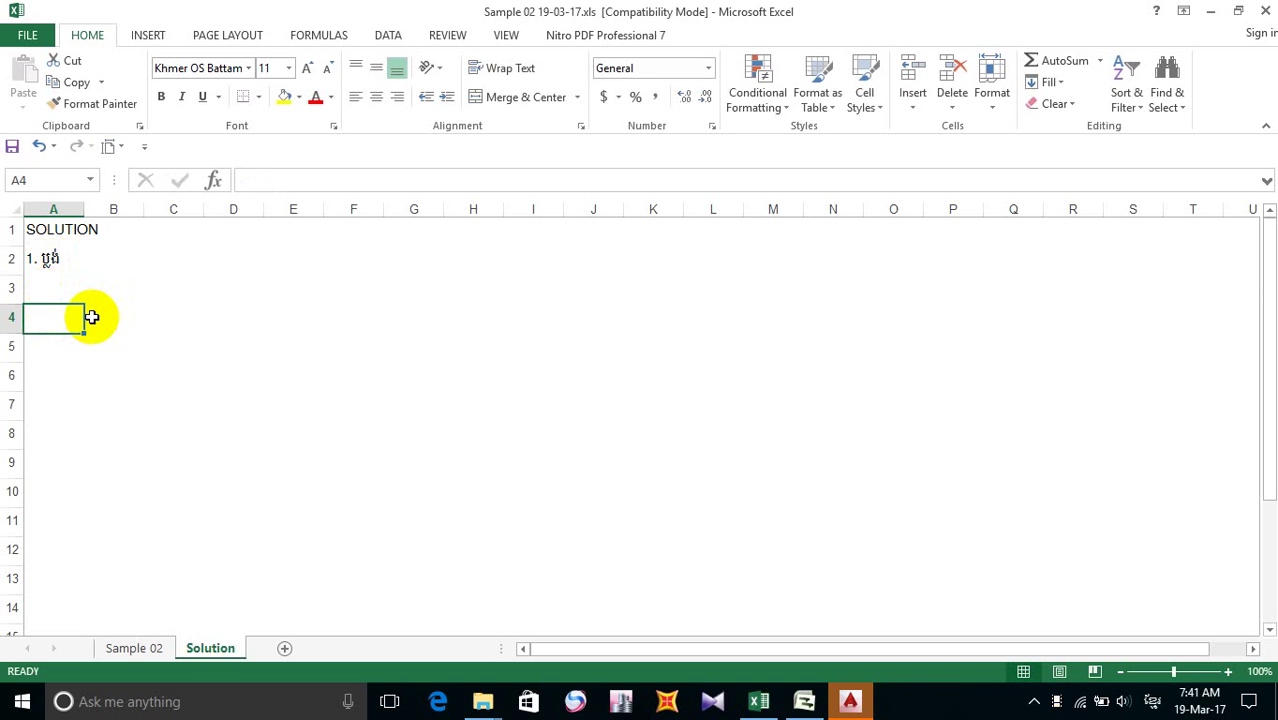
# - Narrow column A to a thin indent column and move the numbered item from A2 to B2
pyautogui.click(52, 259)
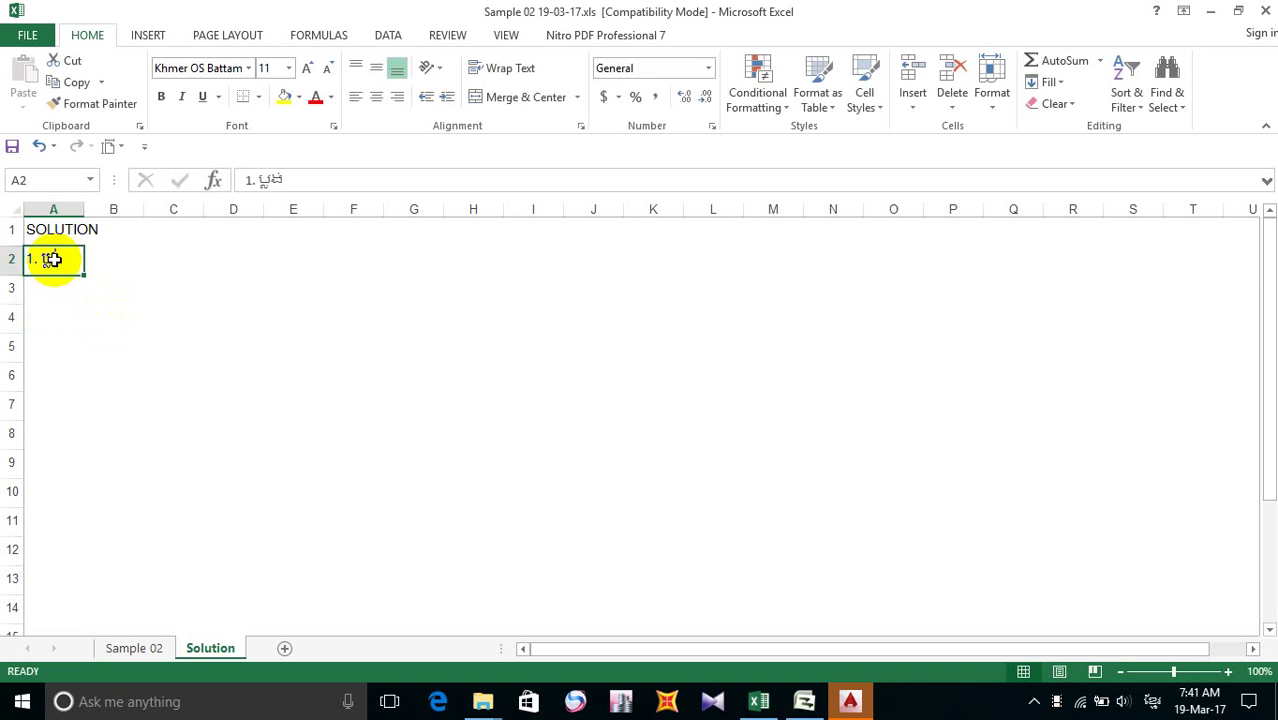
pyautogui.moveTo(84, 209); pyautogui.dragTo(48, 210)
pyautogui.click(62, 286)
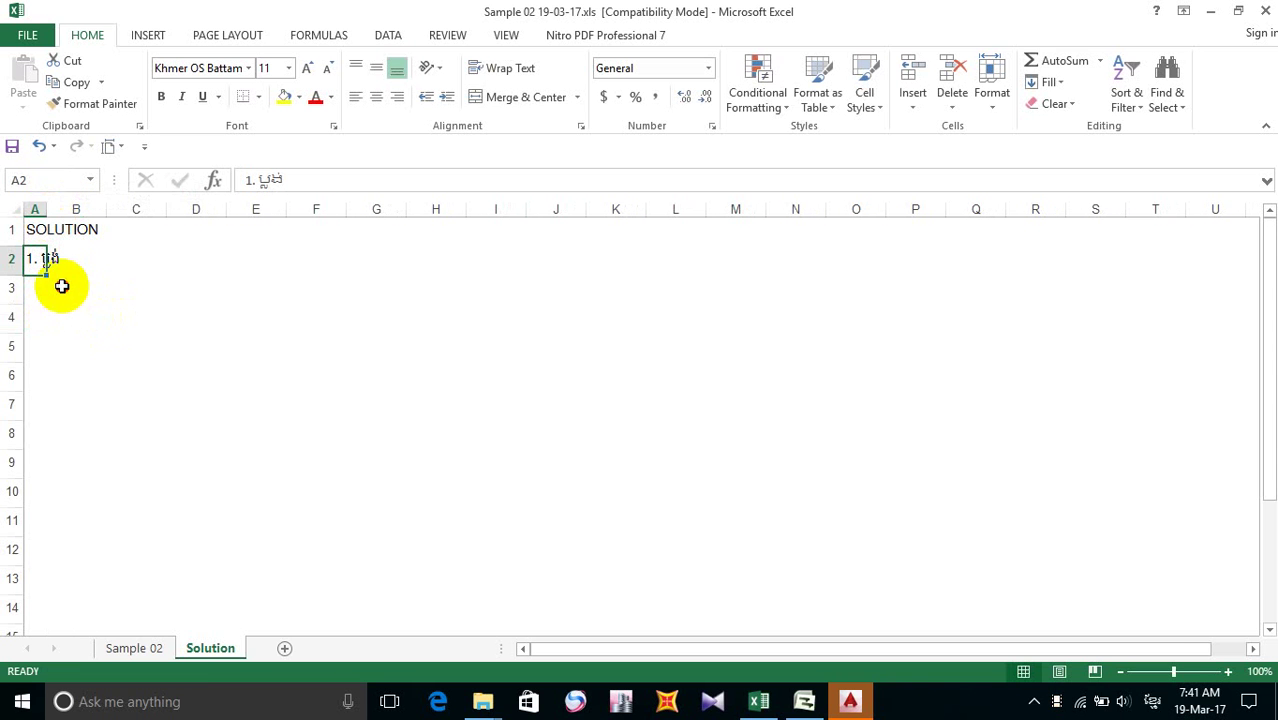
pyautogui.click(45, 259)
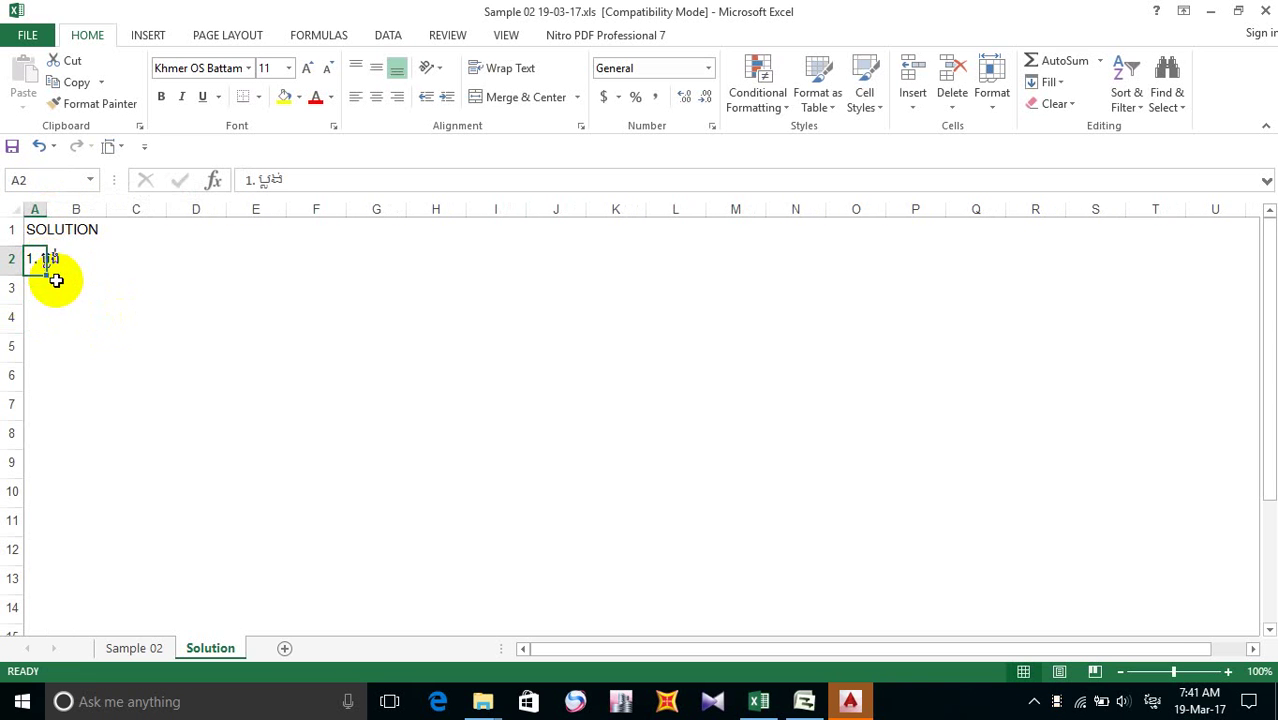
pyautogui.moveTo(45, 268); pyautogui.dragTo(70, 265)
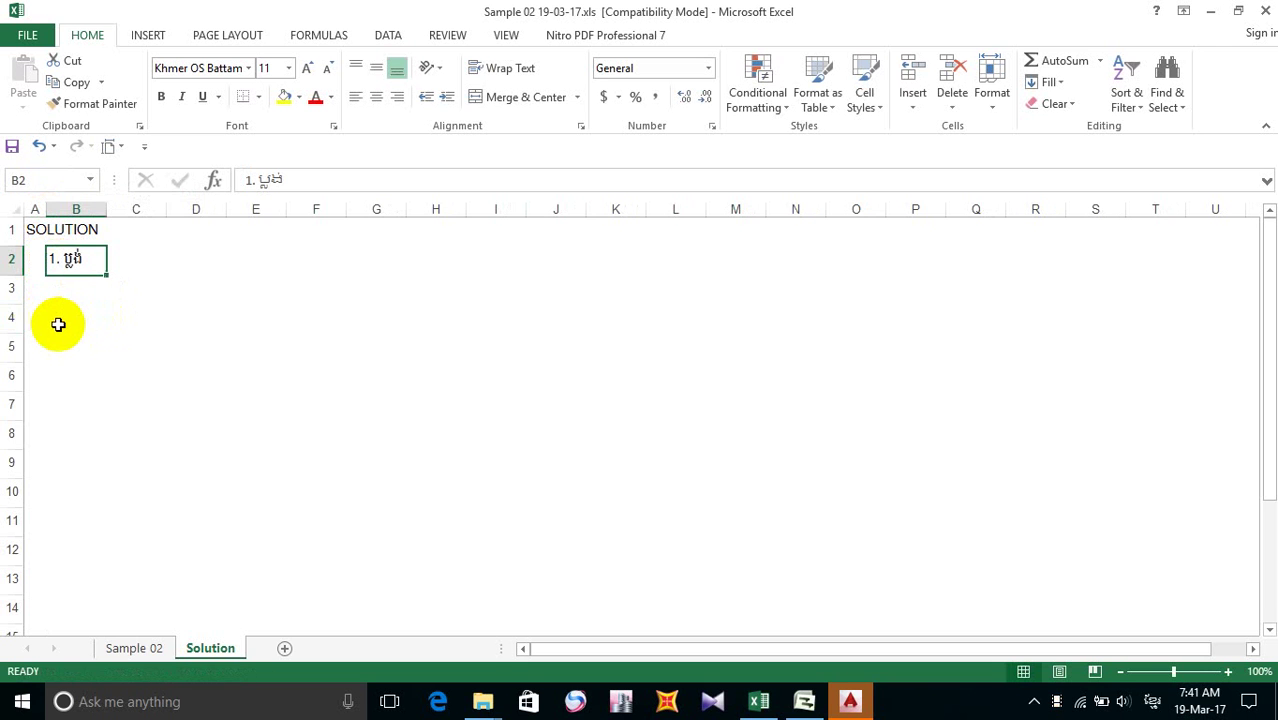
pyautogui.click(58, 324)
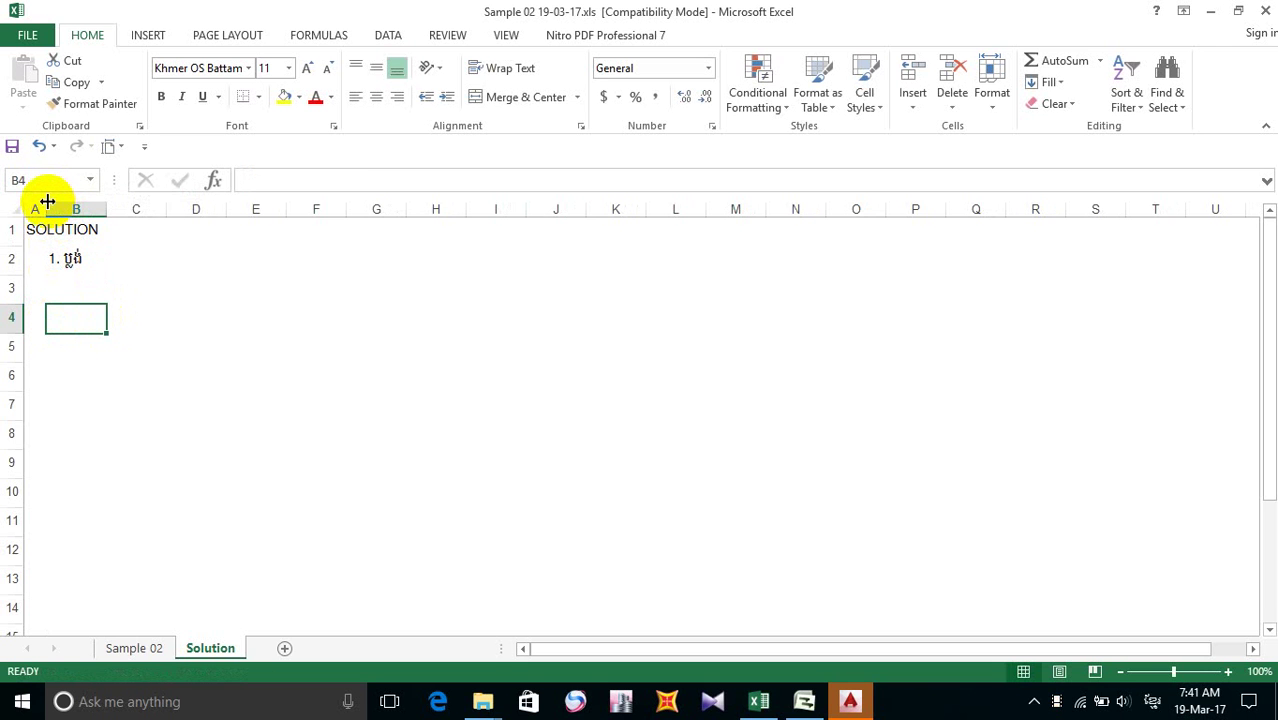
pyautogui.moveTo(47, 203); pyautogui.dragTo(42, 202)
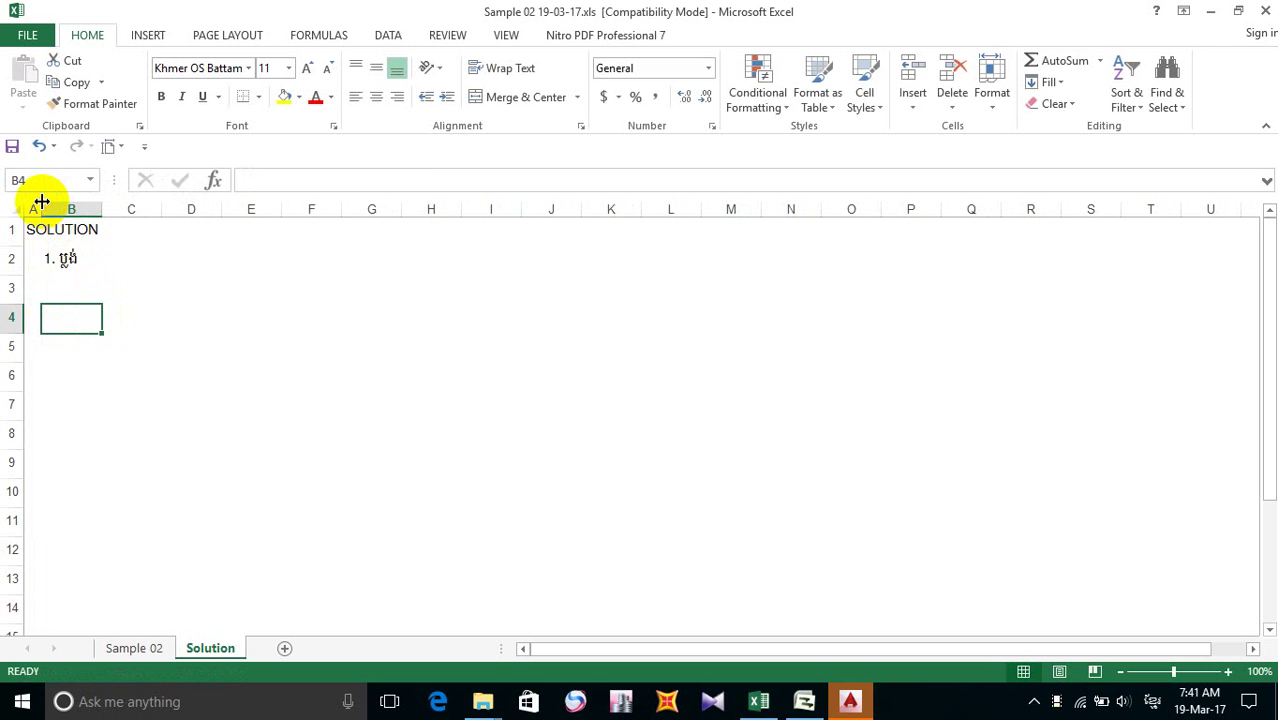
pyautogui.click(70, 376)
# - Make the SOLUTION heading in cell A1 bold
pyautogui.click(47, 230)
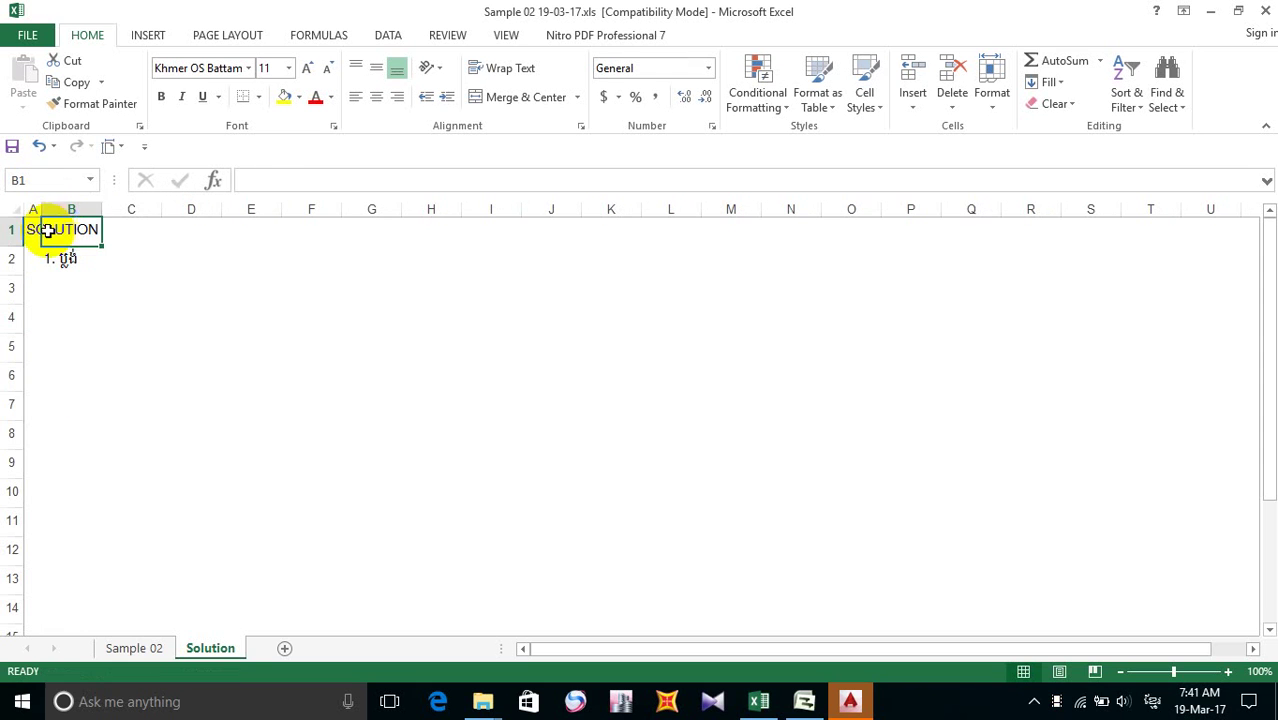
pyautogui.click(30, 229)
pyautogui.click(162, 95)
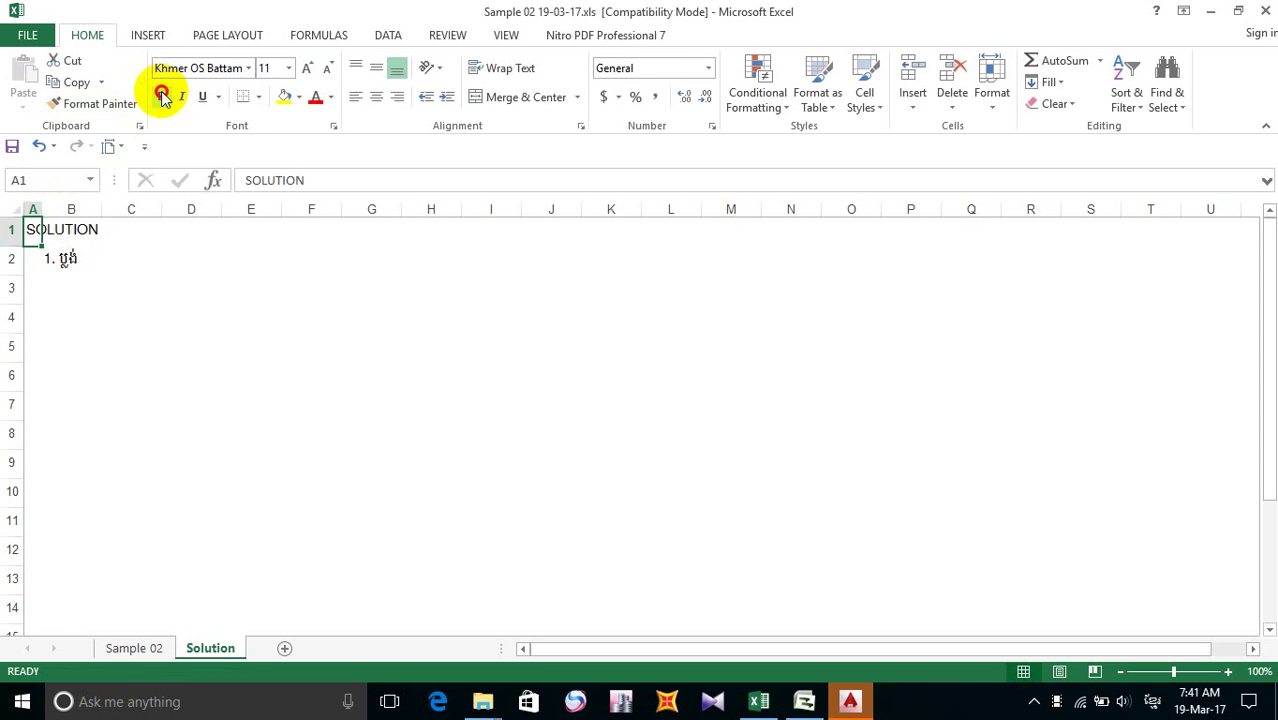
pyautogui.click(78, 292)
pyautogui.click(62, 258)
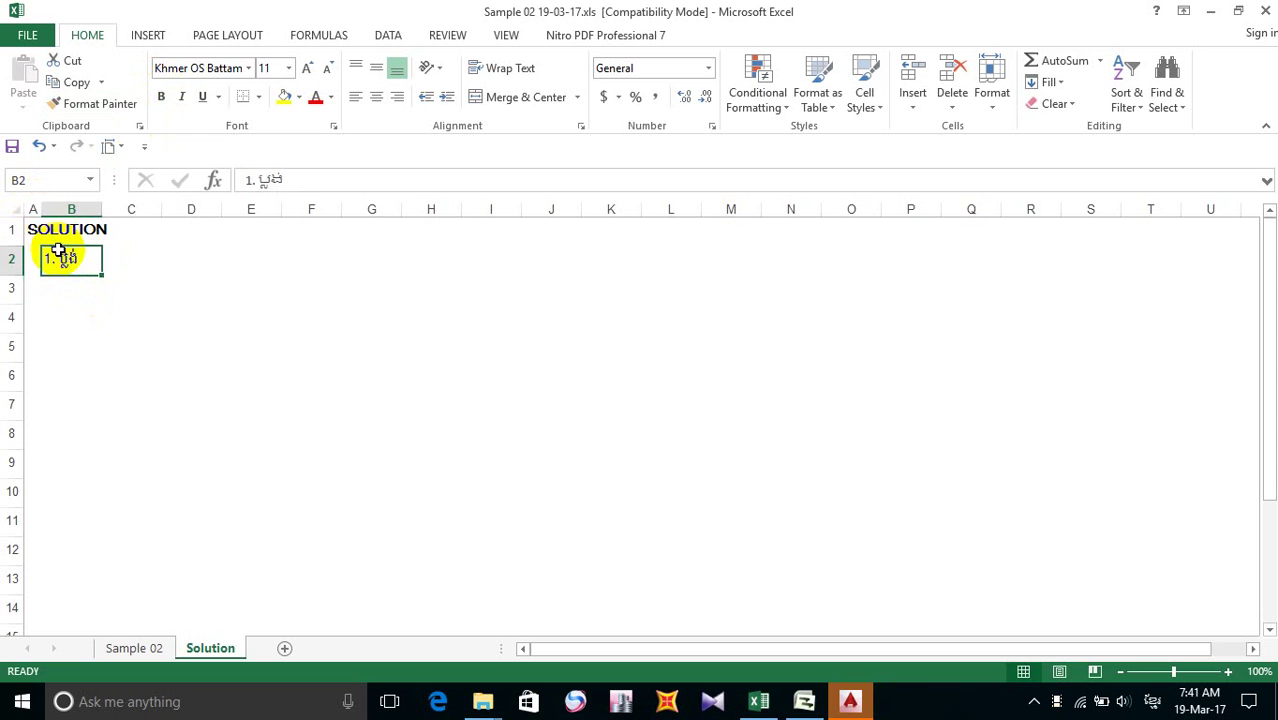
# - Align the numbered item in cell B2 to the left and vertically to the middle
pyautogui.click(356, 97)
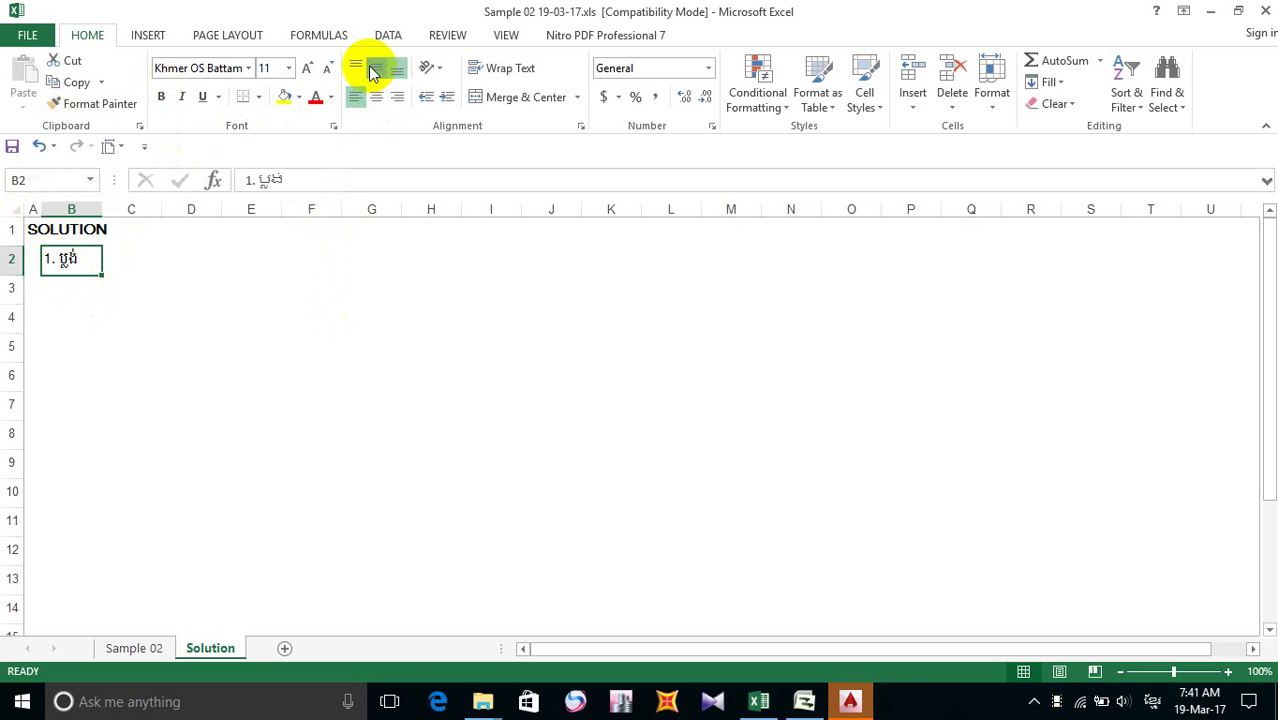
pyautogui.click(294, 348)
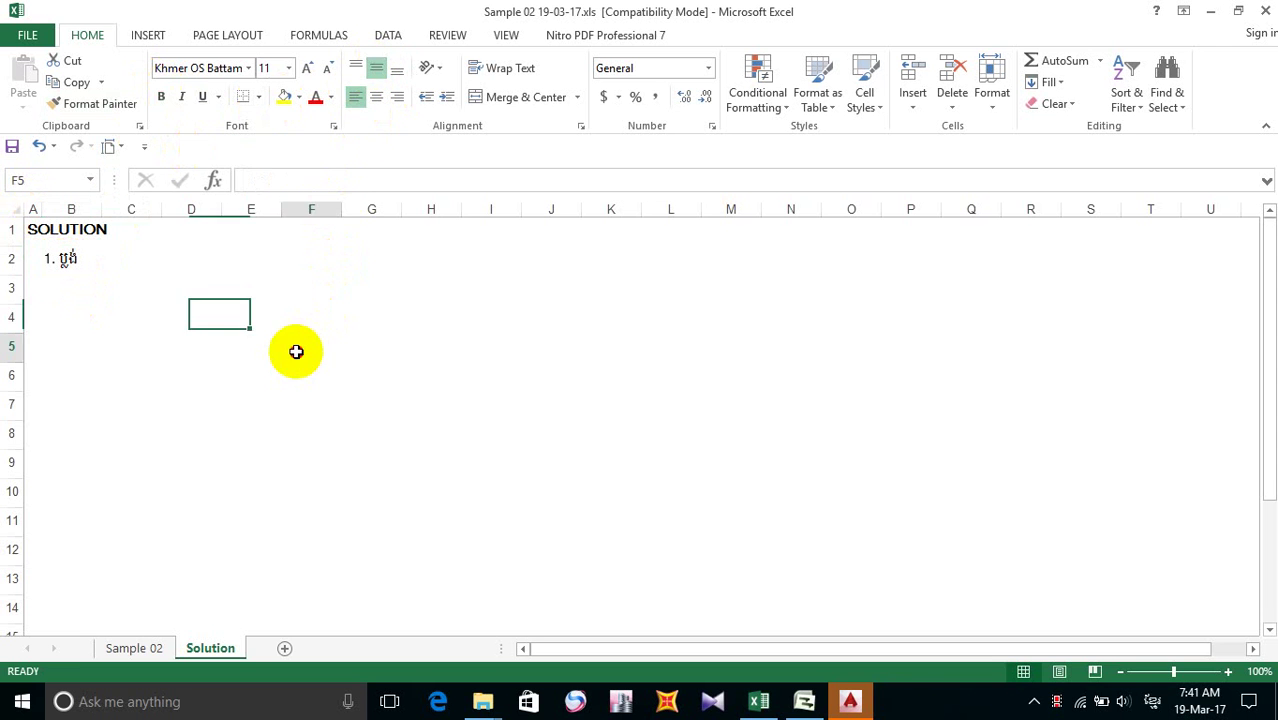
pyautogui.click(18, 208)
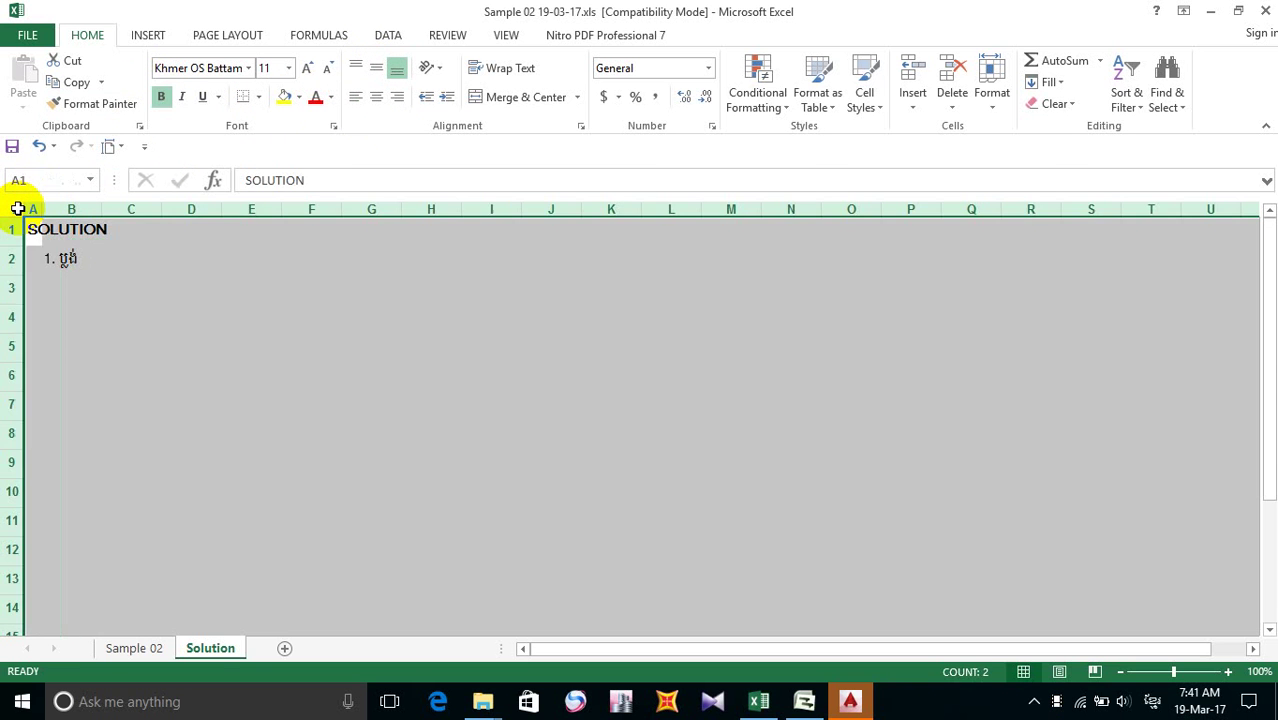
pyautogui.click(131, 368)
# - Copy the grouped plant building diagram from the Sample 02 sheet and paste it at cell B3 of the Solution sheet
pyautogui.click(62, 286)
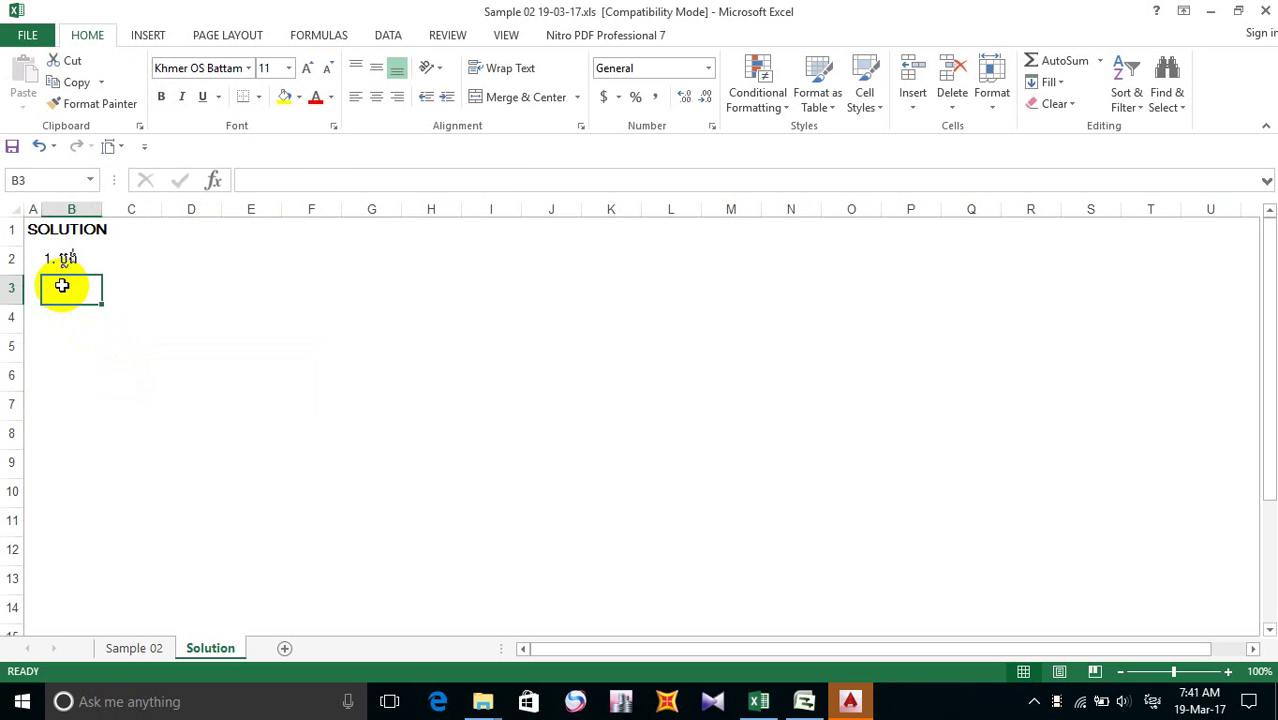
pyautogui.click(137, 648)
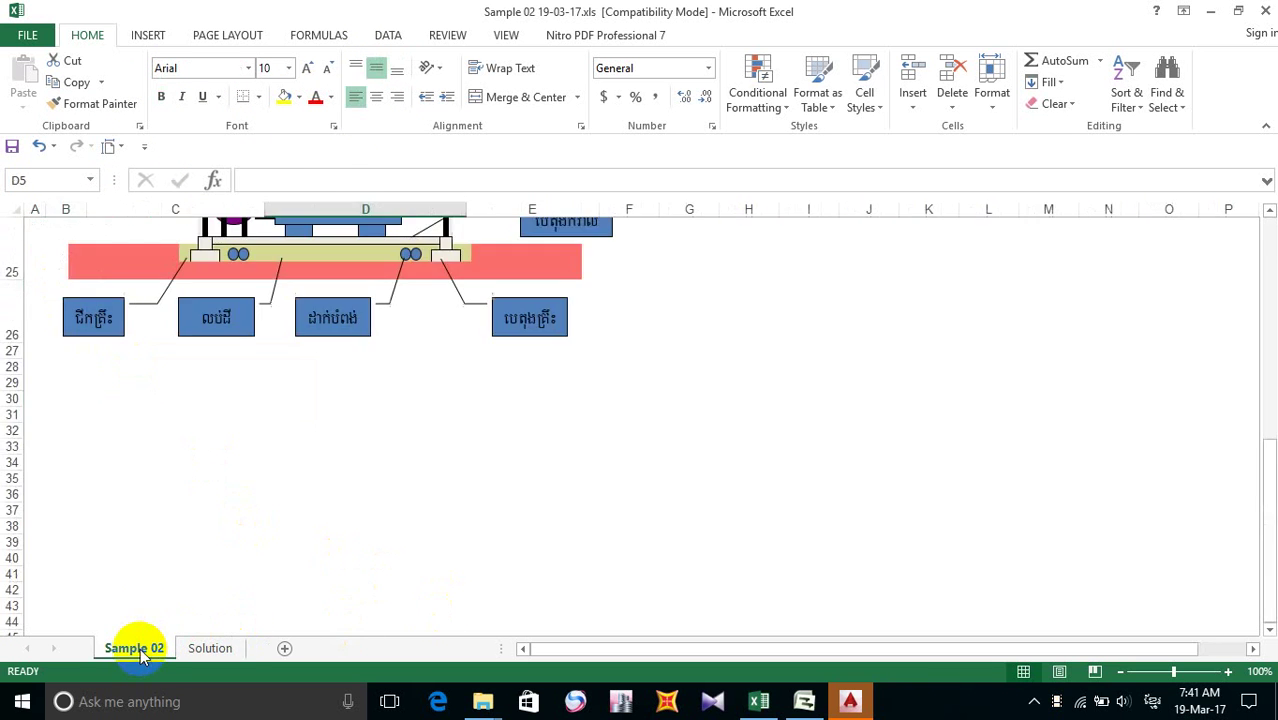
pyautogui.scroll(2, 265, 340)
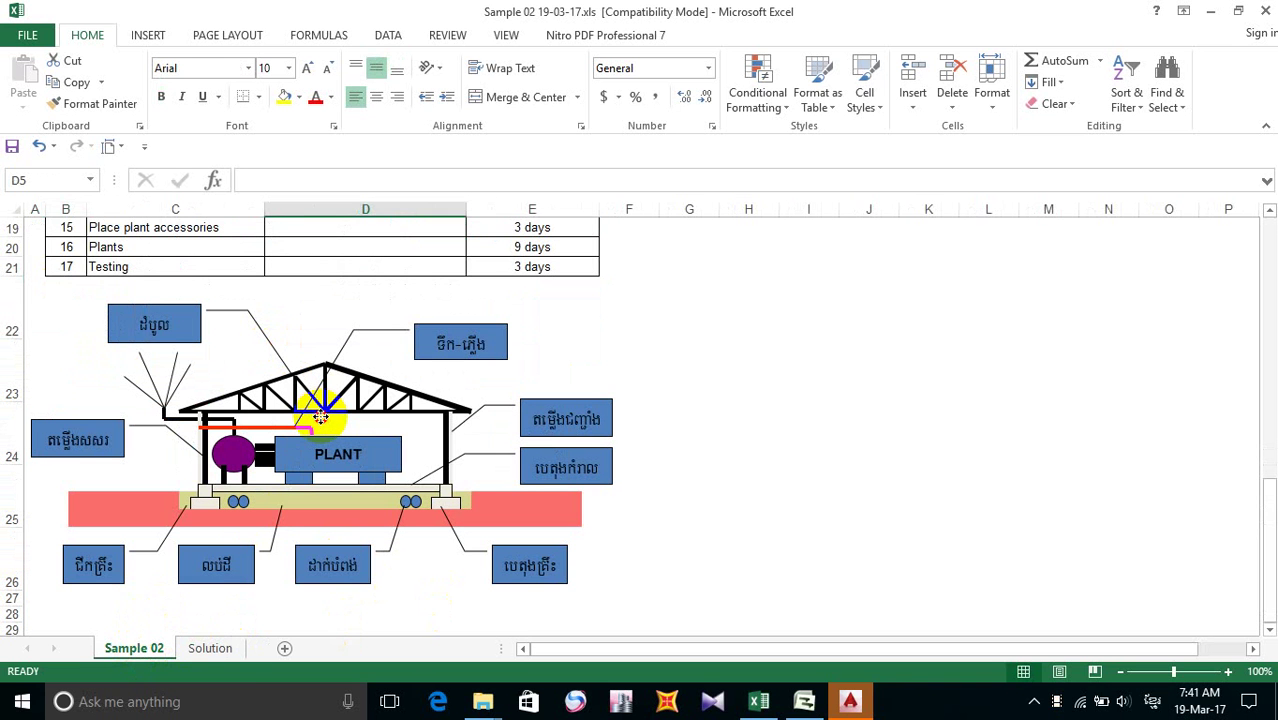
pyautogui.click(320, 416)
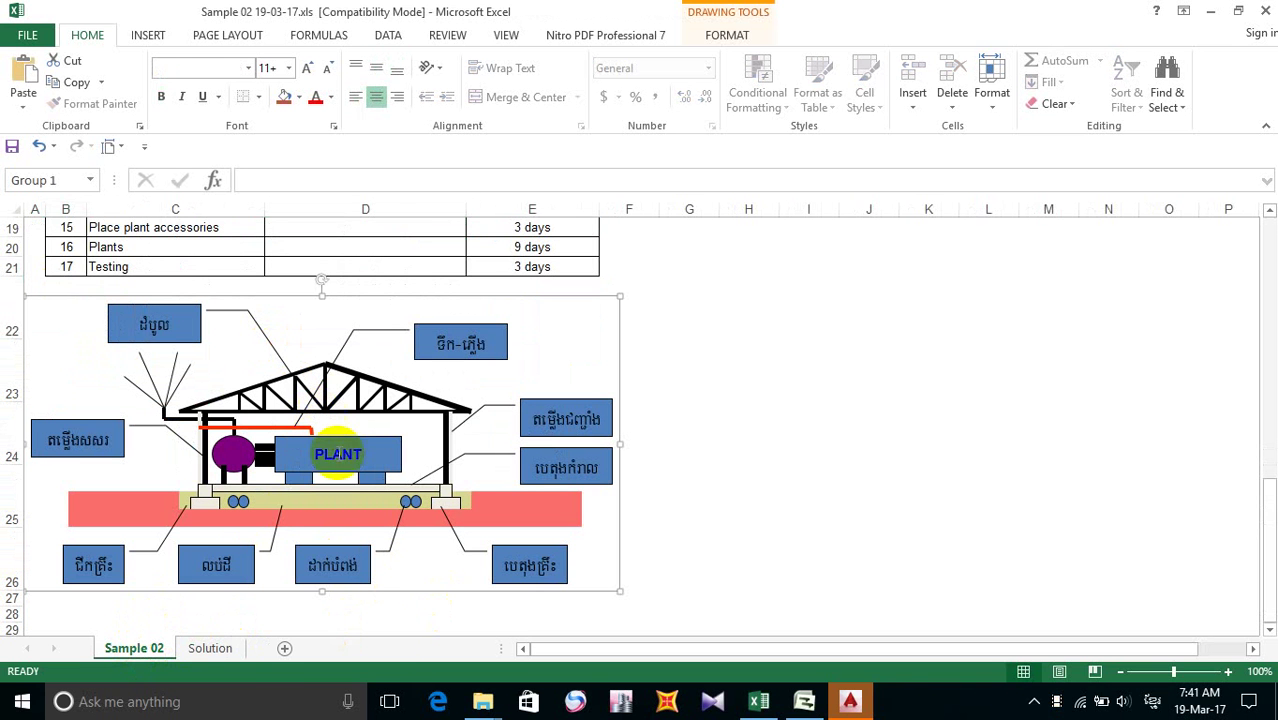
pyautogui.click(210, 648)
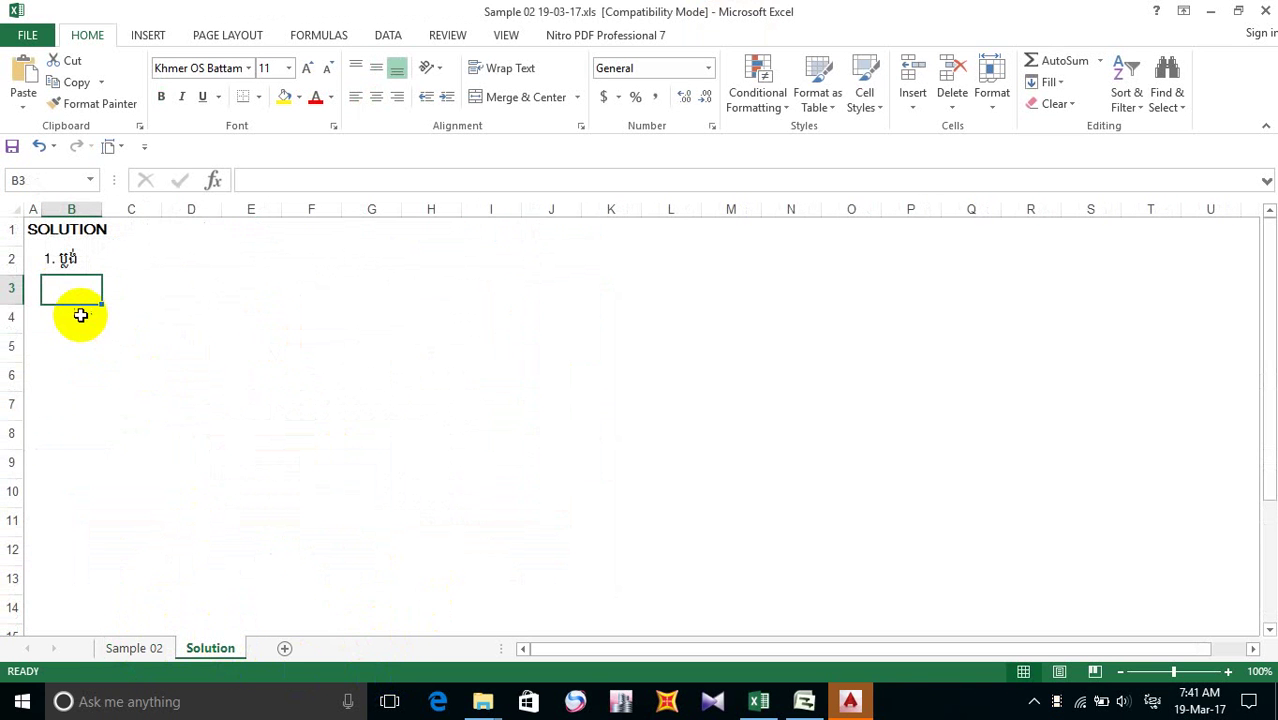
pyautogui.hotkey('ctrl', 'v')
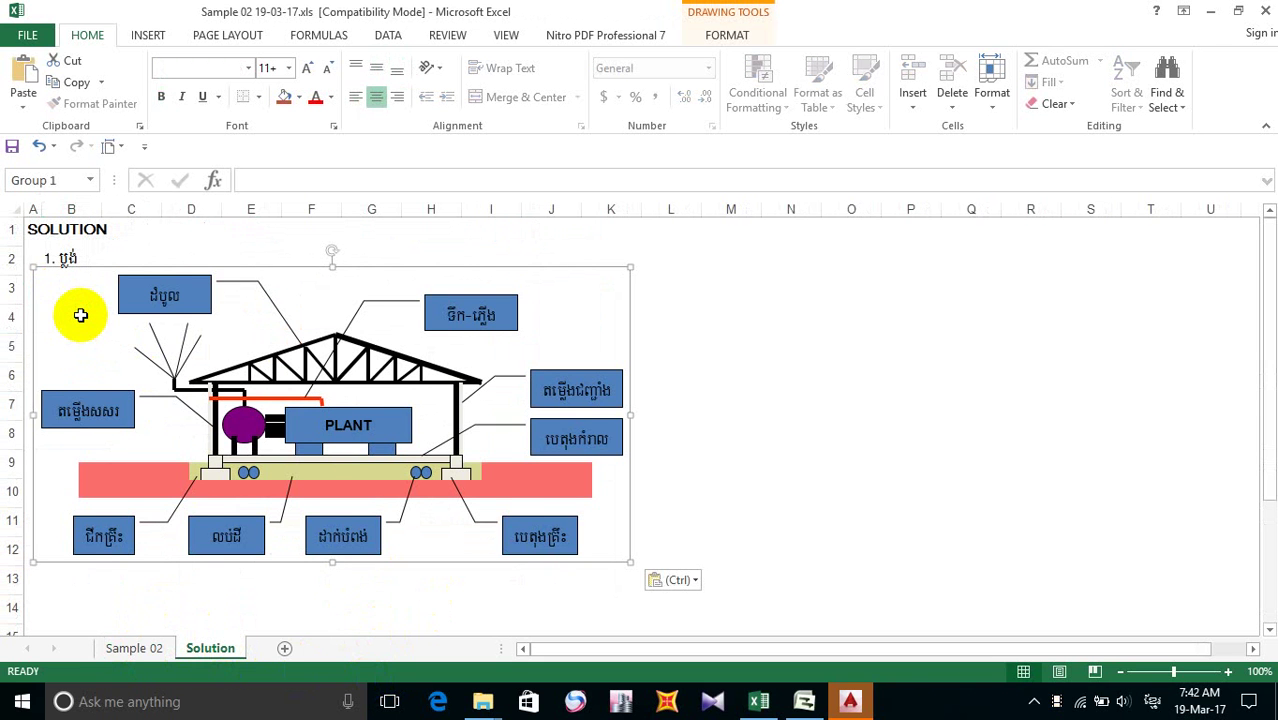
# - Nudge the pasted diagram slightly down below the first numbered item and deselect it
pyautogui.press('Down')
pyautogui.press('Down')
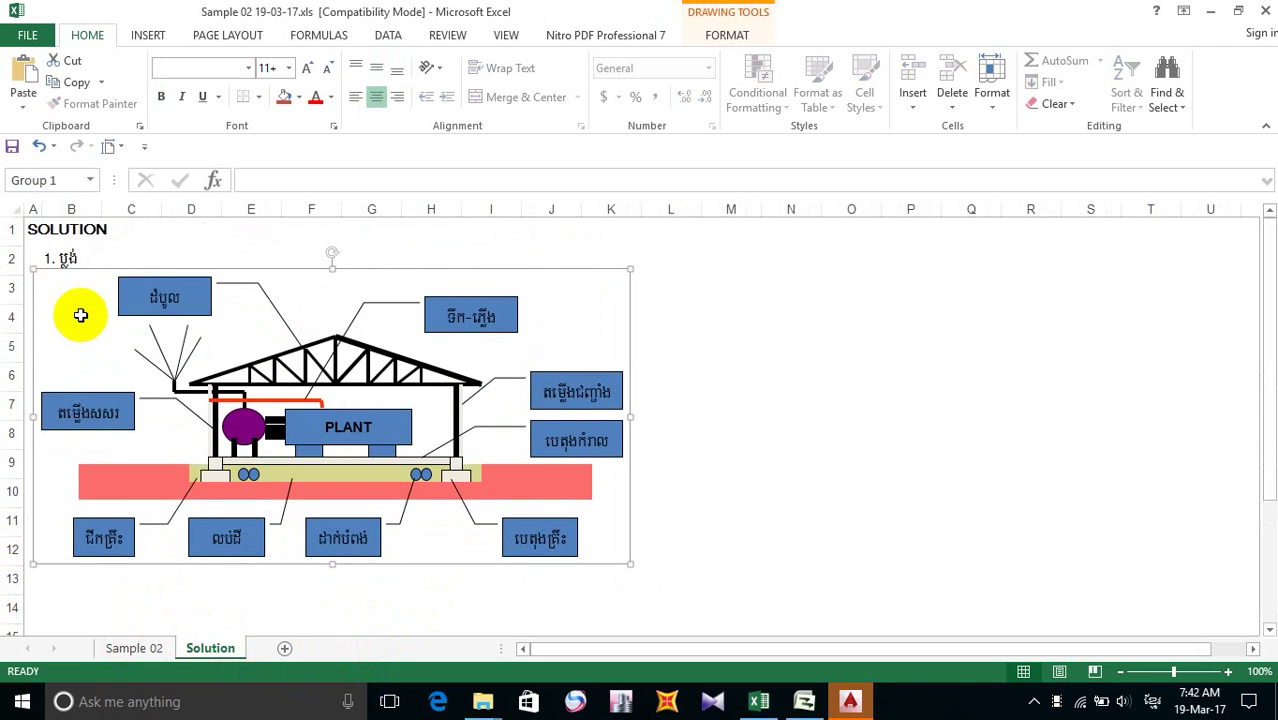
pyautogui.press('Down')
pyautogui.press('Down')
pyautogui.press('Down')
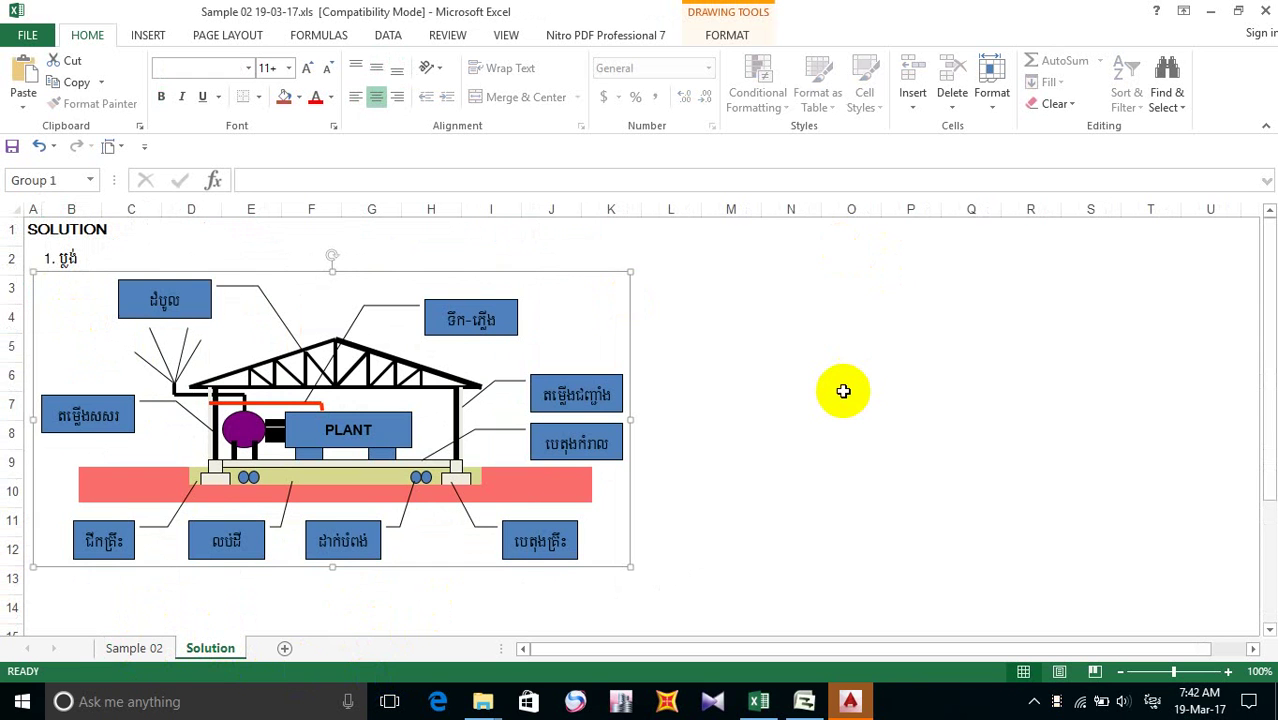
pyautogui.click(843, 391)
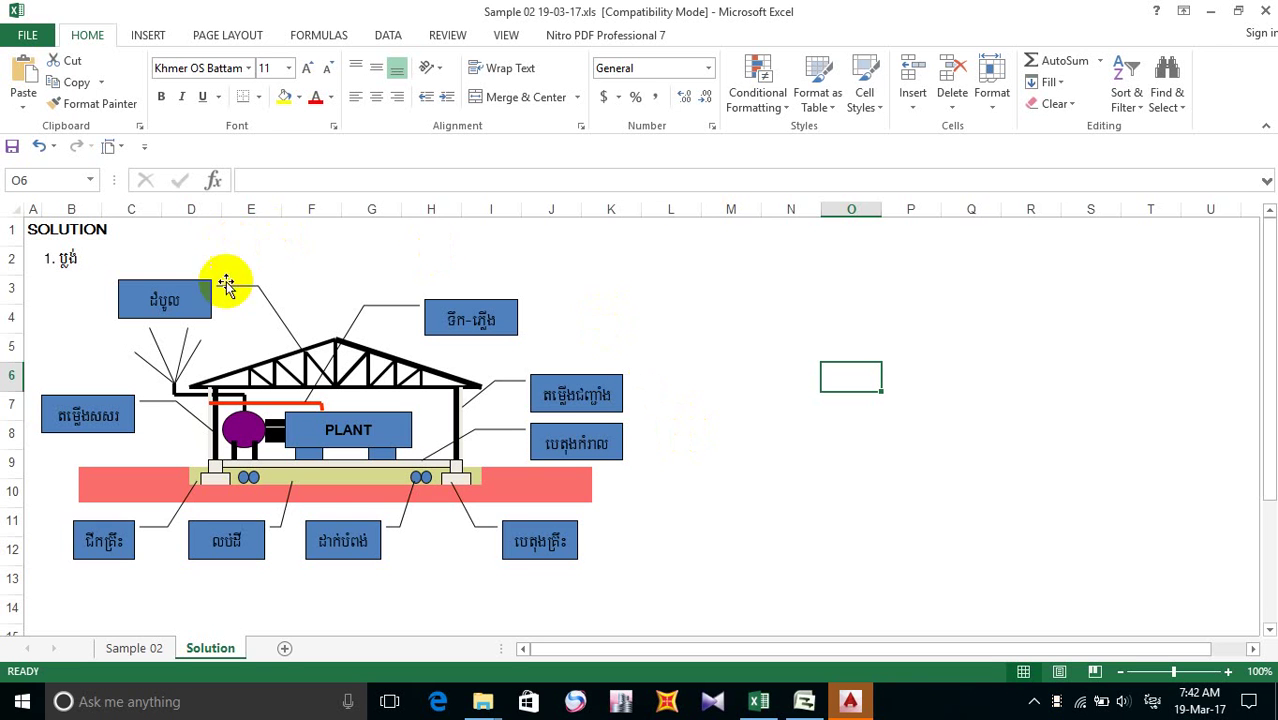
pyautogui.click(60, 260)
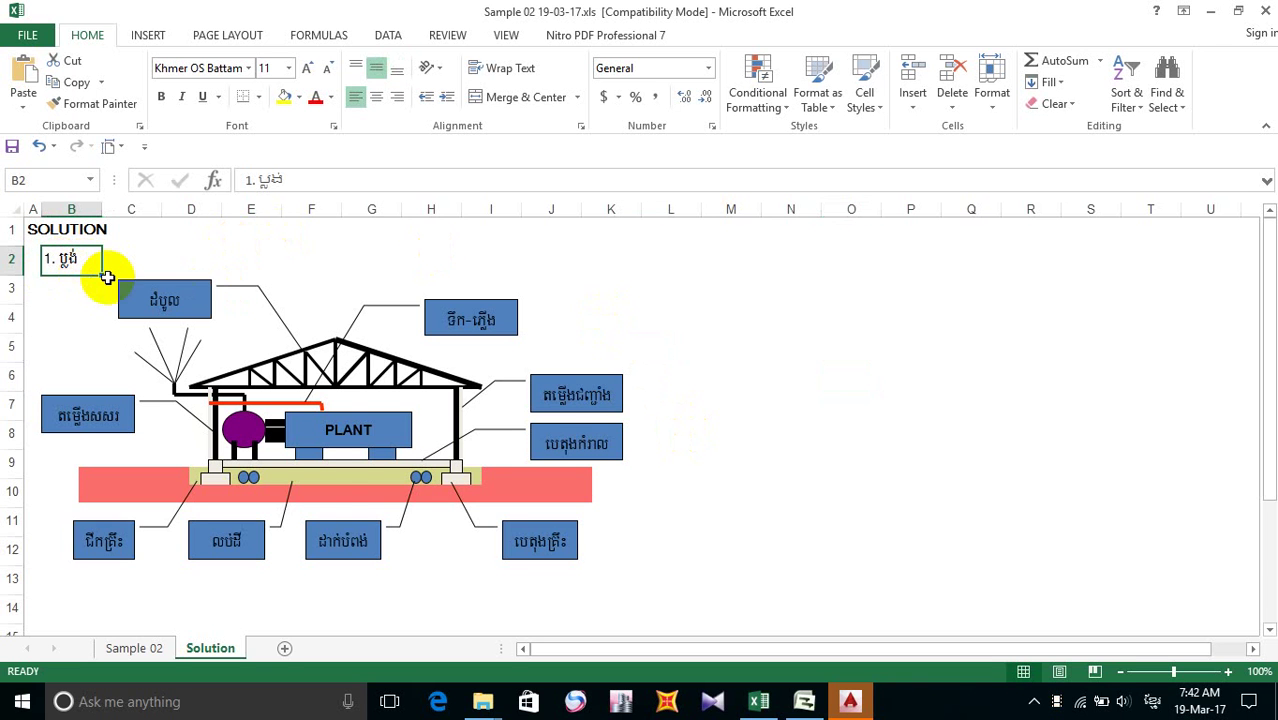
pyautogui.scroll(-1, 108, 278)
pyautogui.scroll(-2, 104, 290)
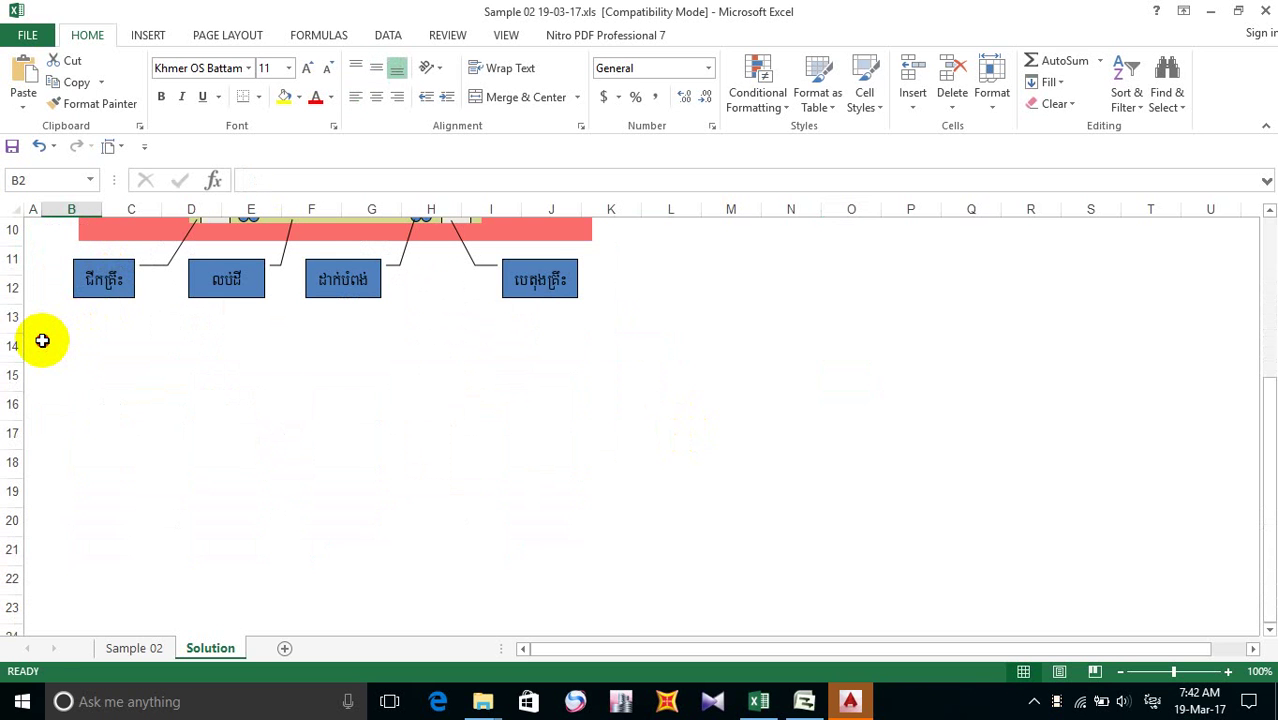
pyautogui.click(43, 341)
pyautogui.doubleClick(72, 352)
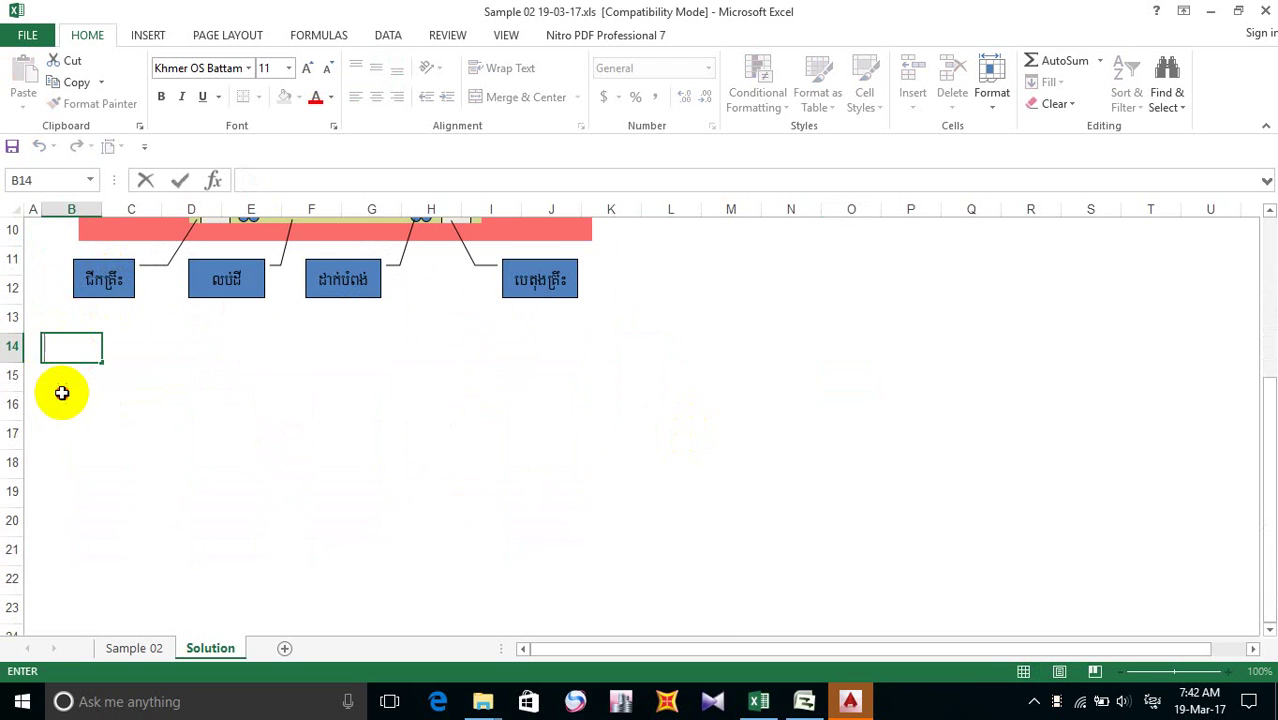
pyautogui.click(60, 395)
pyautogui.scroll(3, 49, 349)
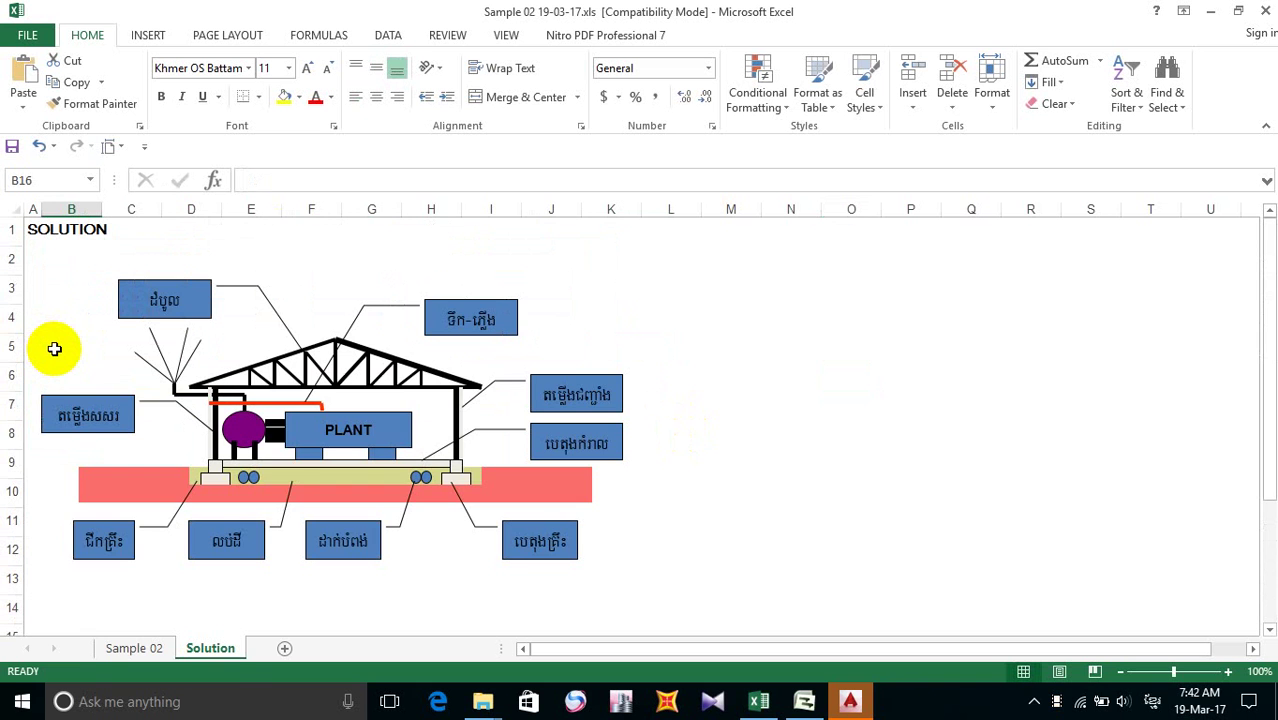
pyautogui.hotkey('ctrl', 'z')
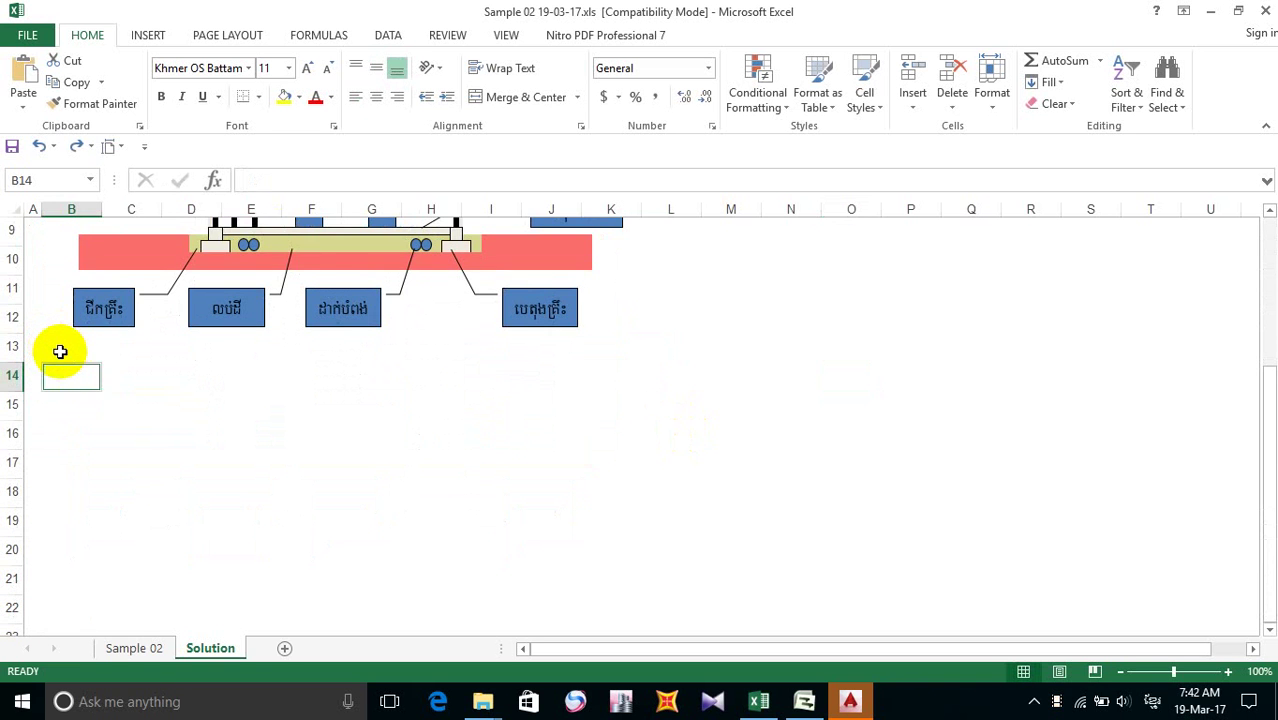
pyautogui.scroll(3, 58, 350)
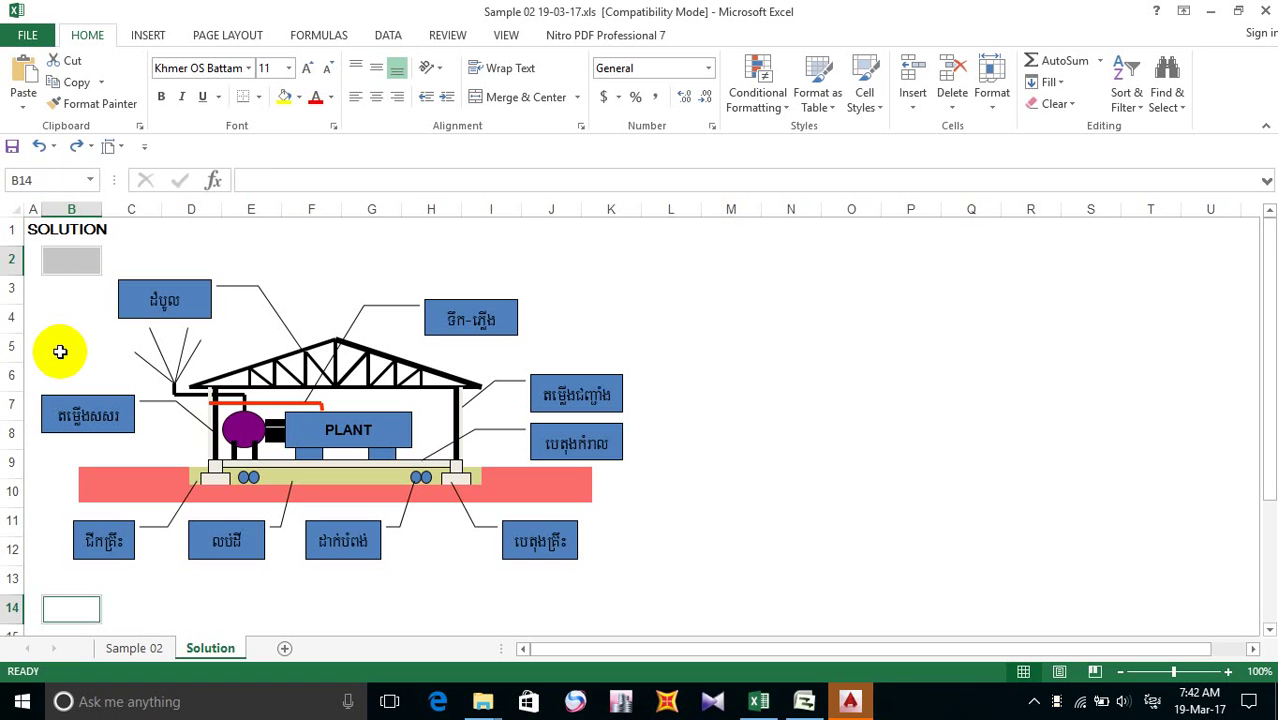
pyautogui.hotkey('ctrl', 'y')
# - Copy the numbered item "1. ប្លង់" from cell B2 to cell B14 below the diagram
pyautogui.click(60, 260)
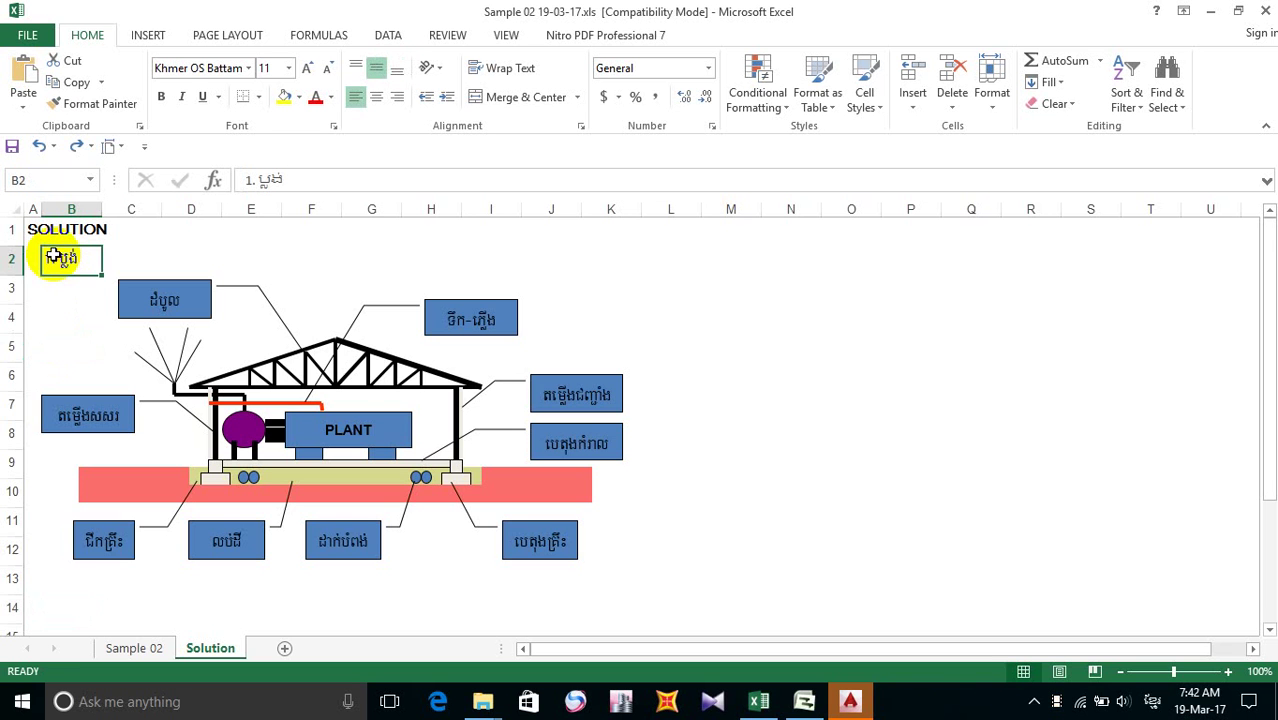
pyautogui.scroll(-3, 51, 340)
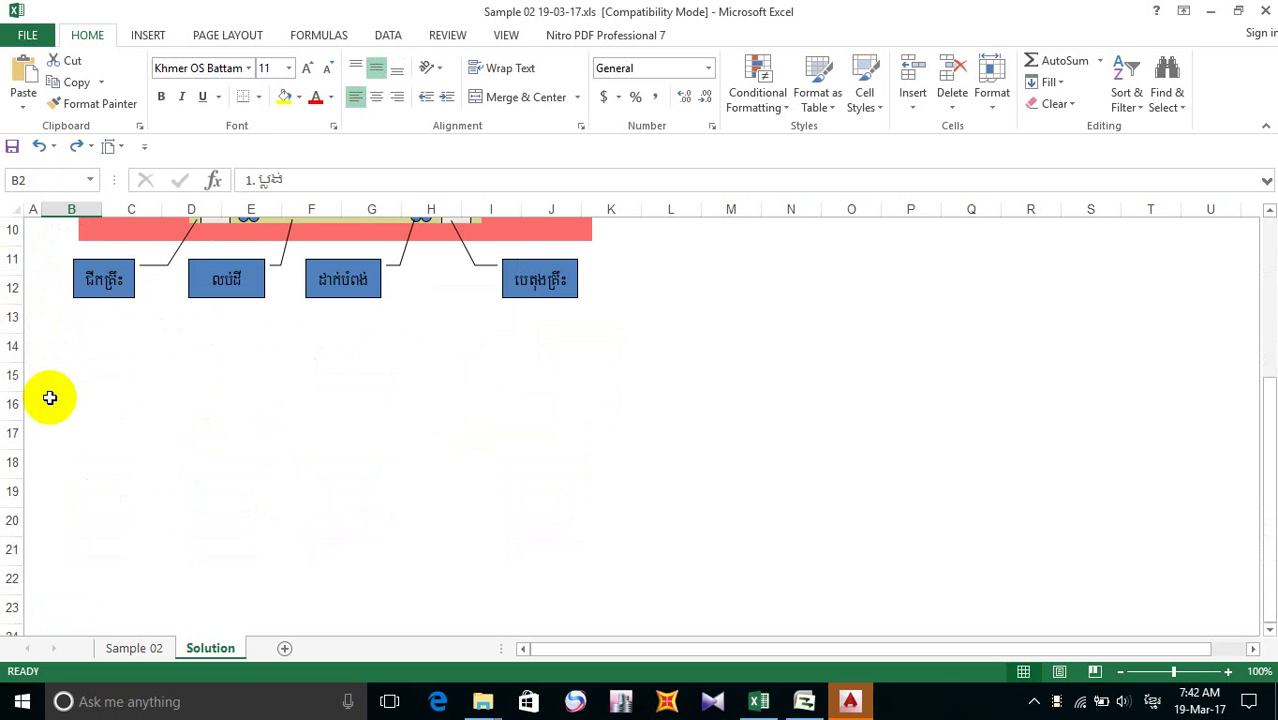
pyautogui.click(44, 337)
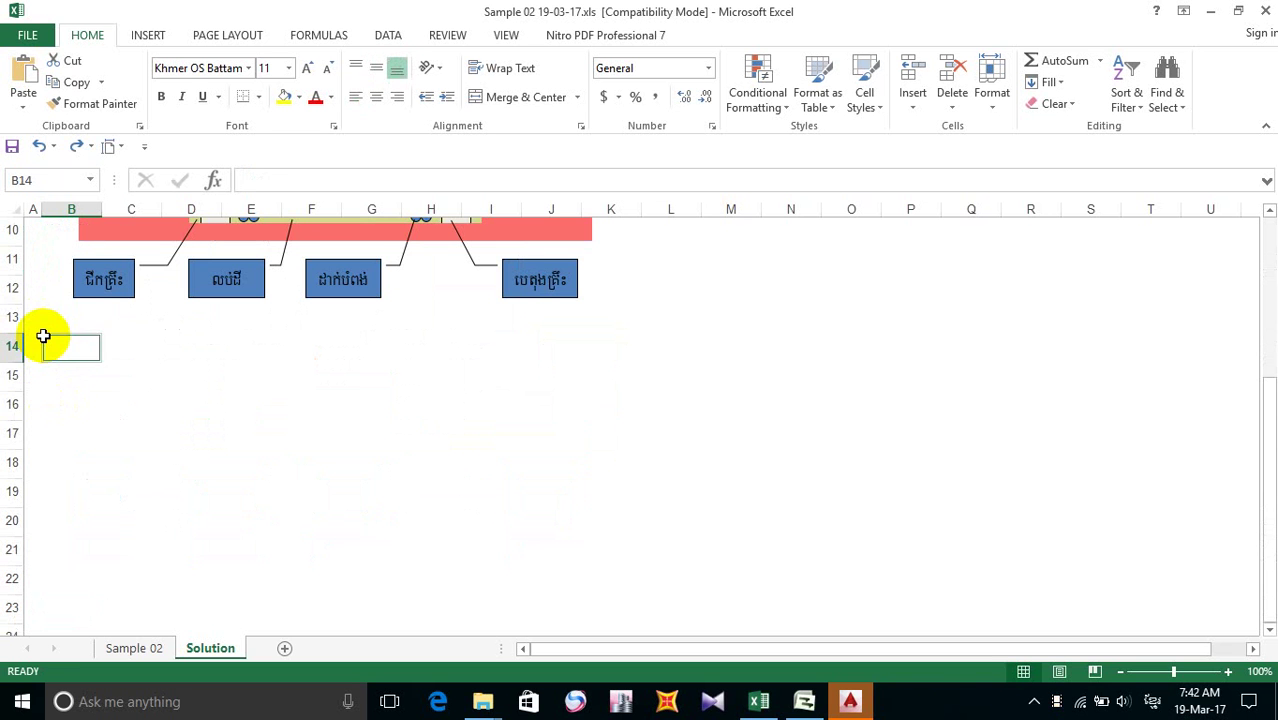
pyautogui.write('1. ប្លង់')
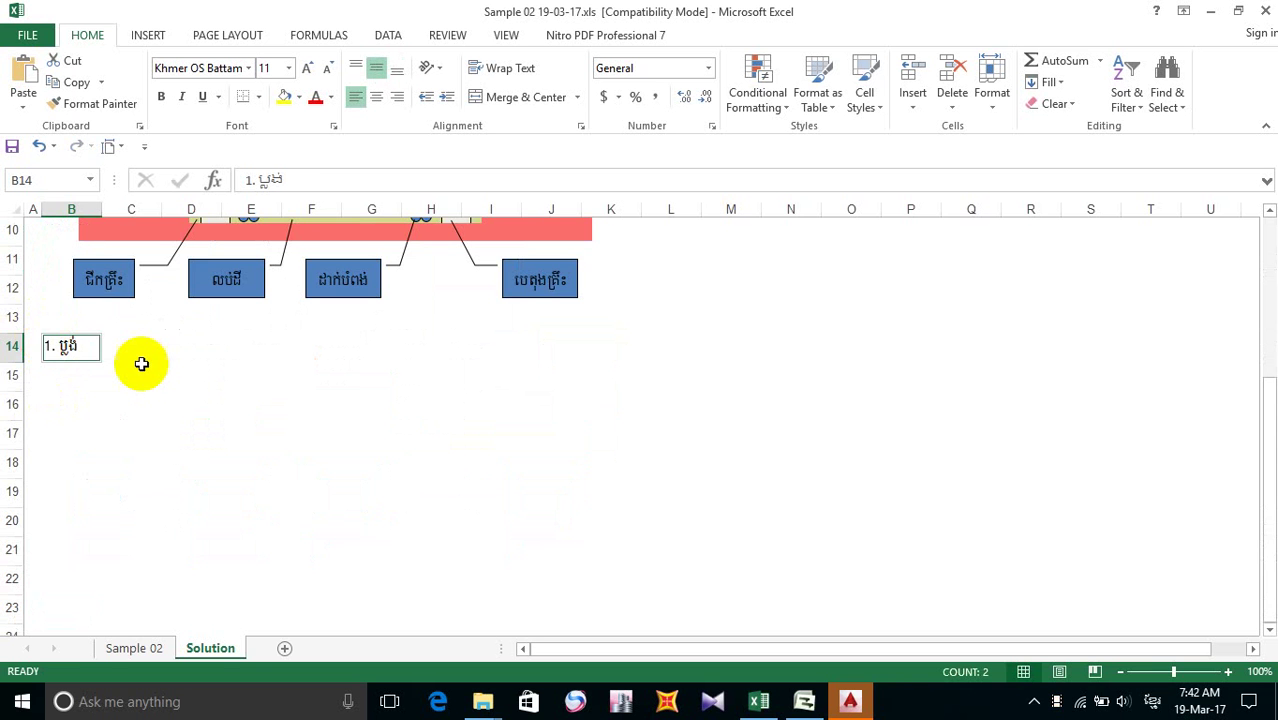
# - Change the number of the copied item in cell B14 to 2, without a space before the period
pyautogui.scroll(3, 145, 366)
pyautogui.scroll(-4, 147, 370)
pyautogui.scroll(3, 147, 370)
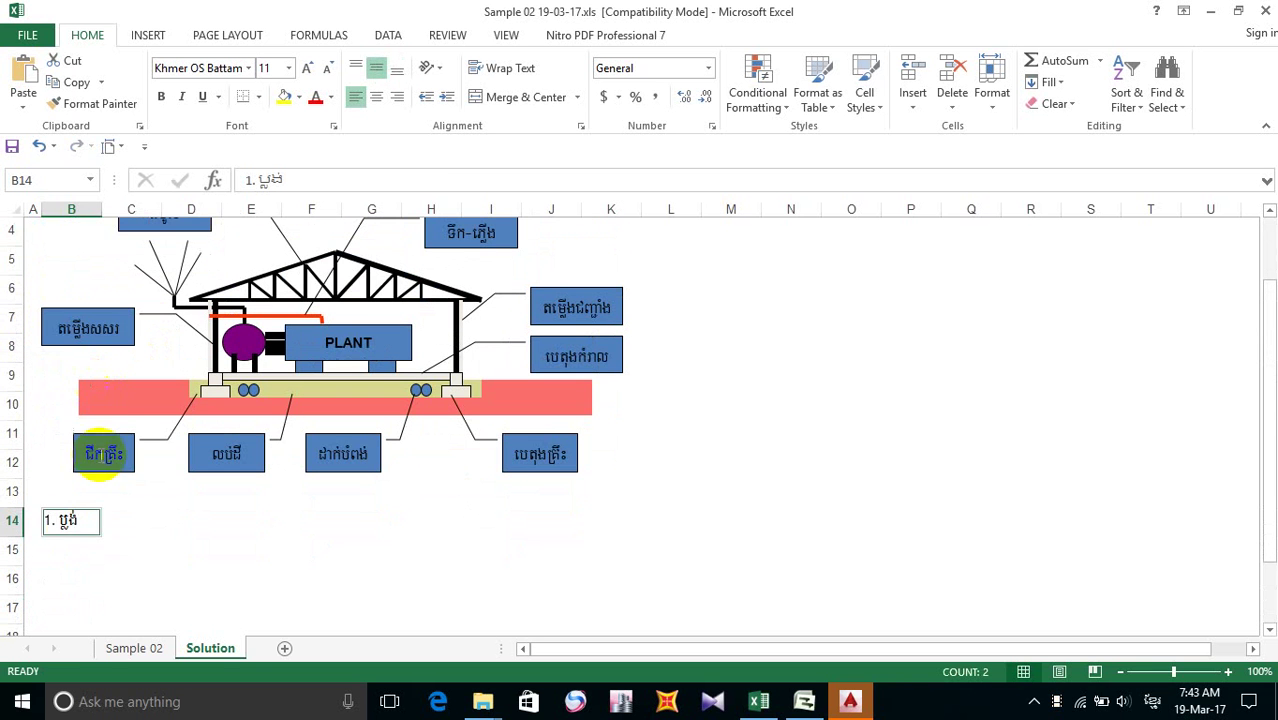
pyautogui.doubleClick(47, 524)
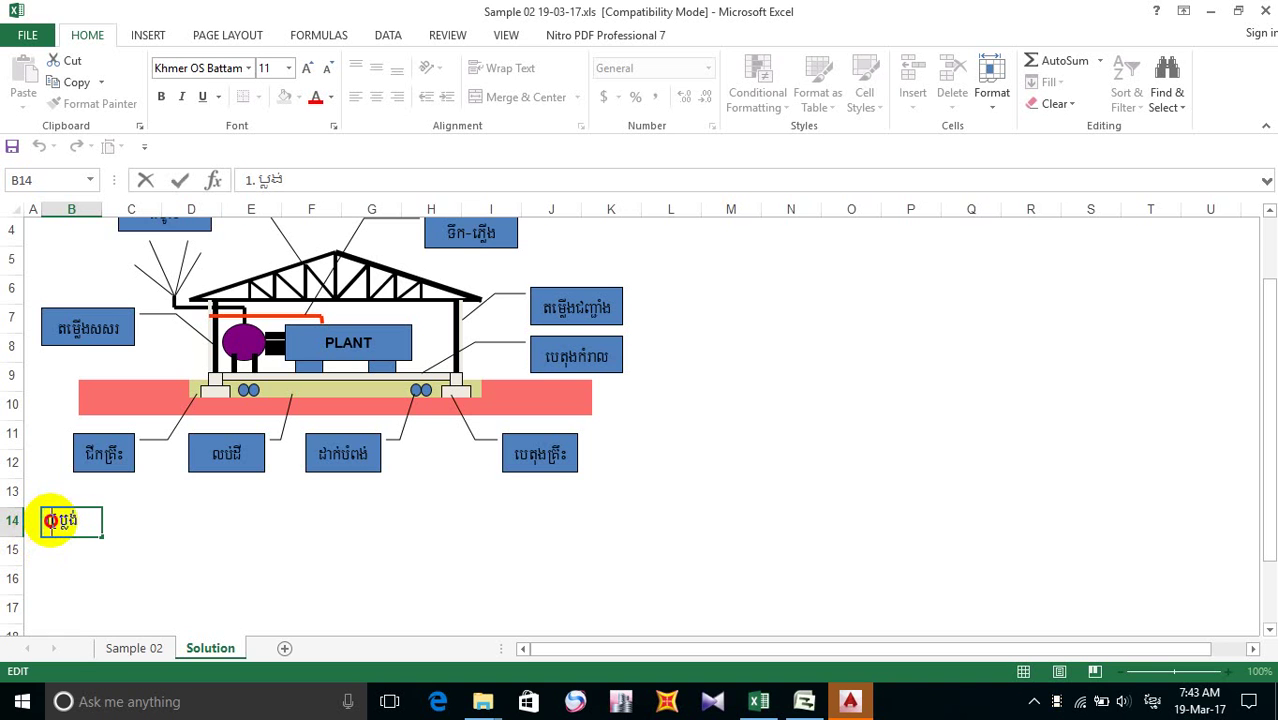
pyautogui.moveTo(48, 520); pyautogui.dragTo(52, 521)
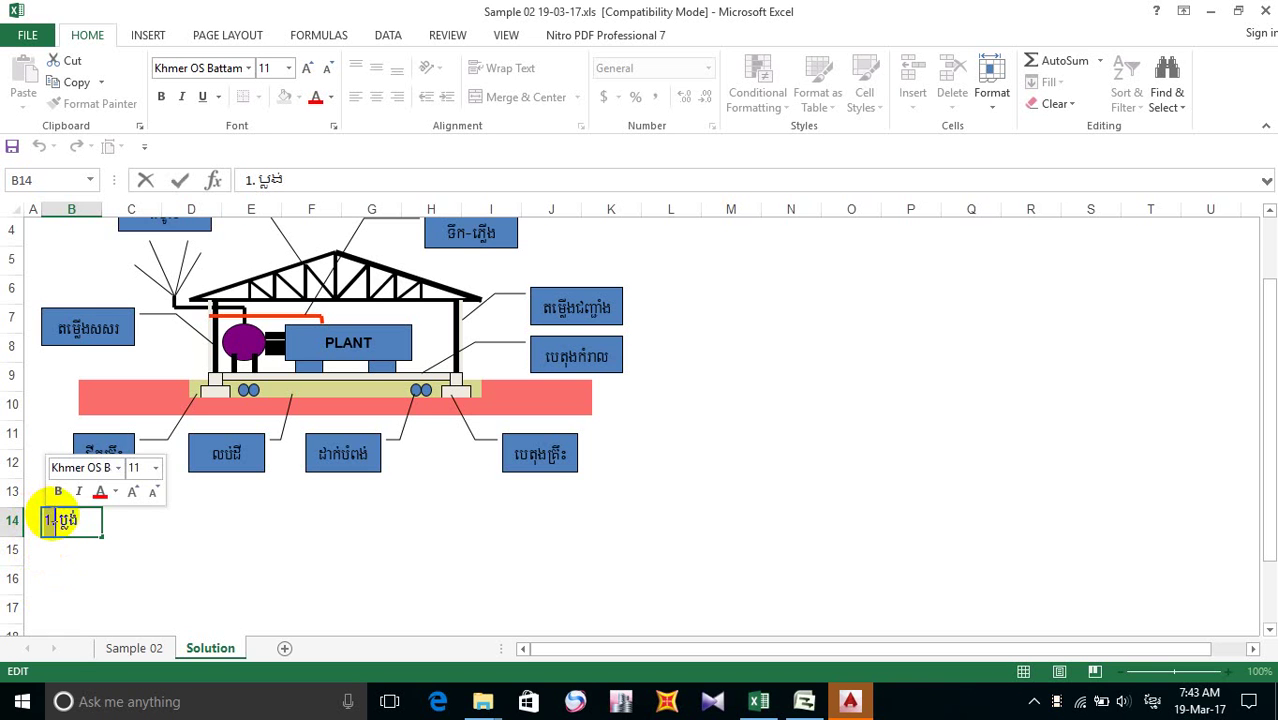
pyautogui.click(53, 519)
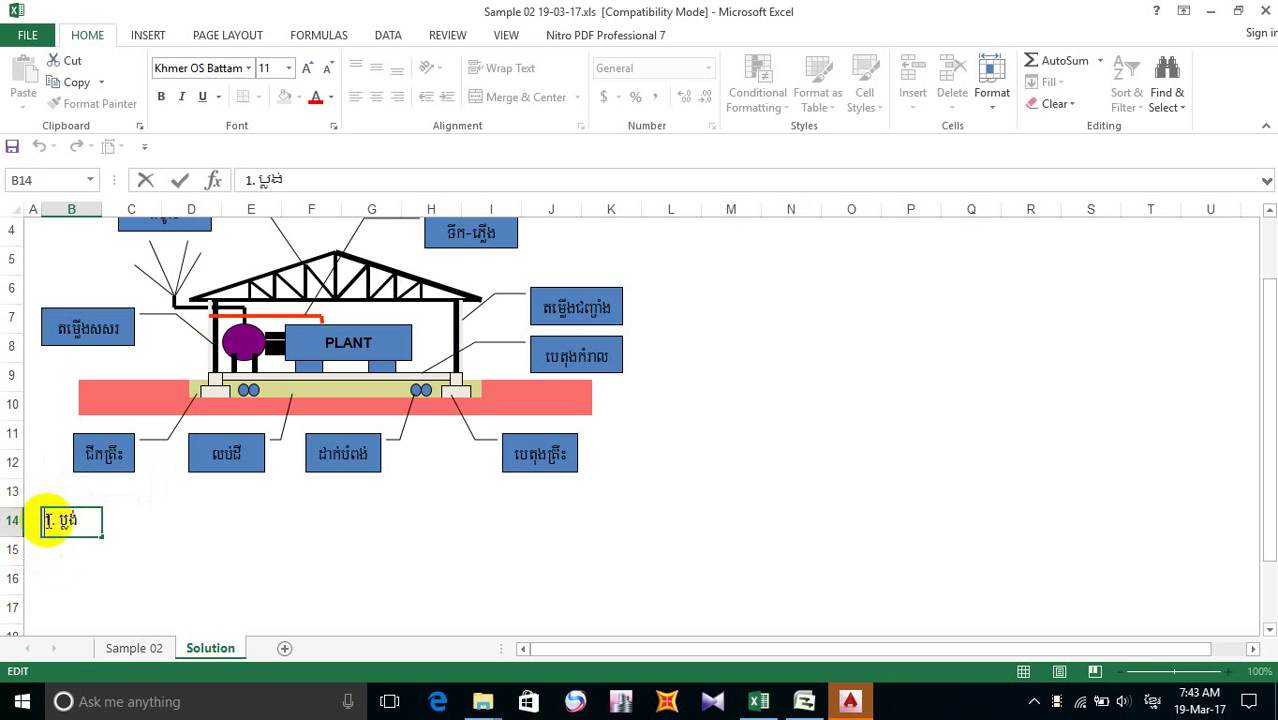
pyautogui.click(38, 552)
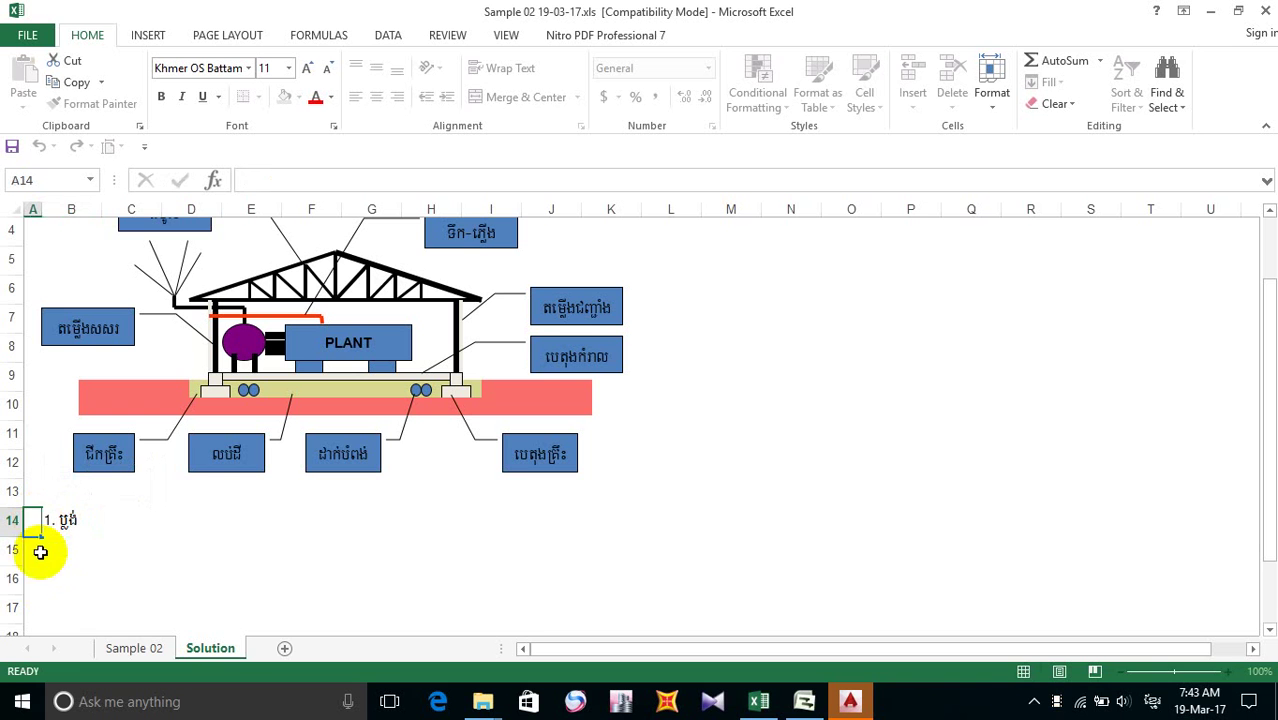
pyautogui.click(57, 521)
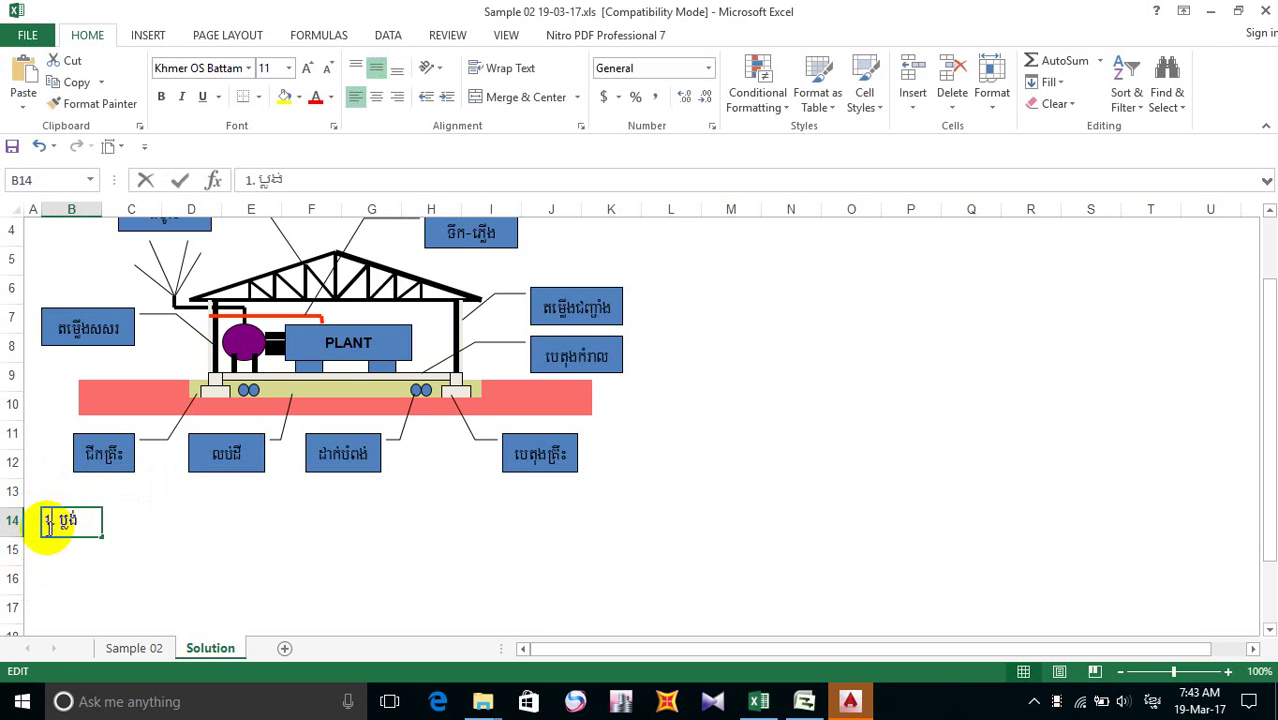
pyautogui.doubleClick(48, 530)
pyautogui.press('BackSpace')
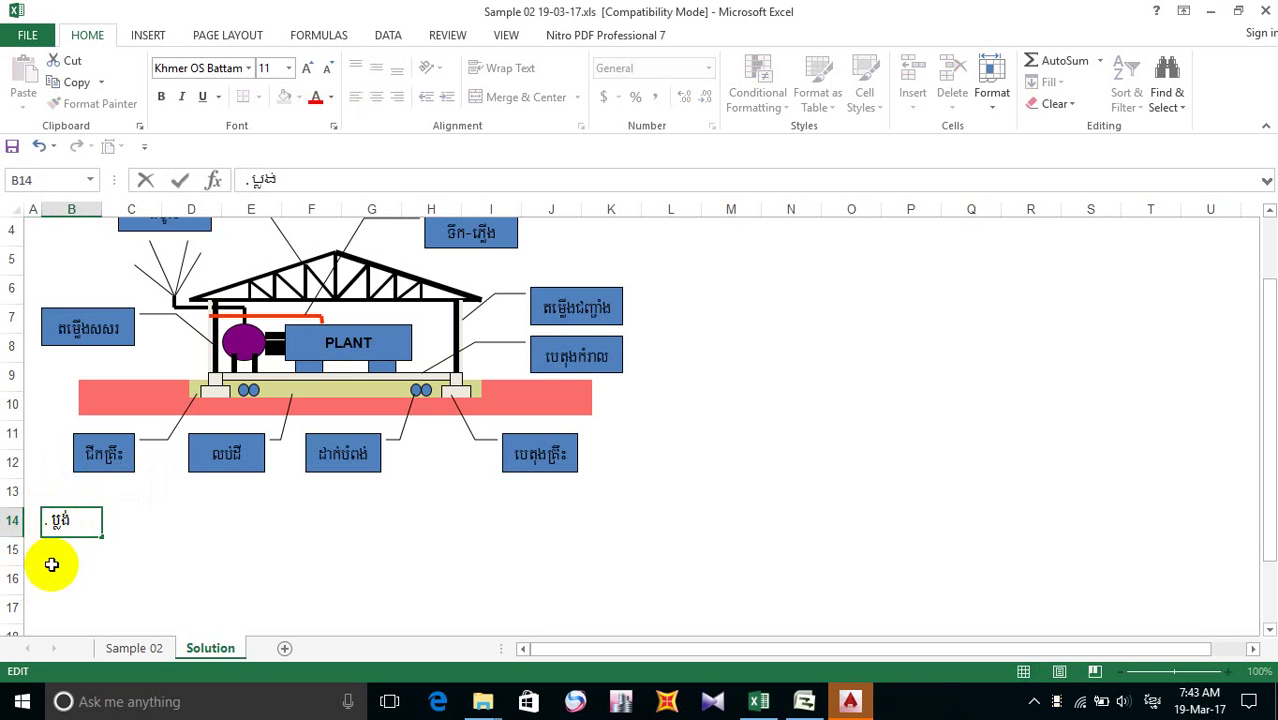
pyautogui.write('2')
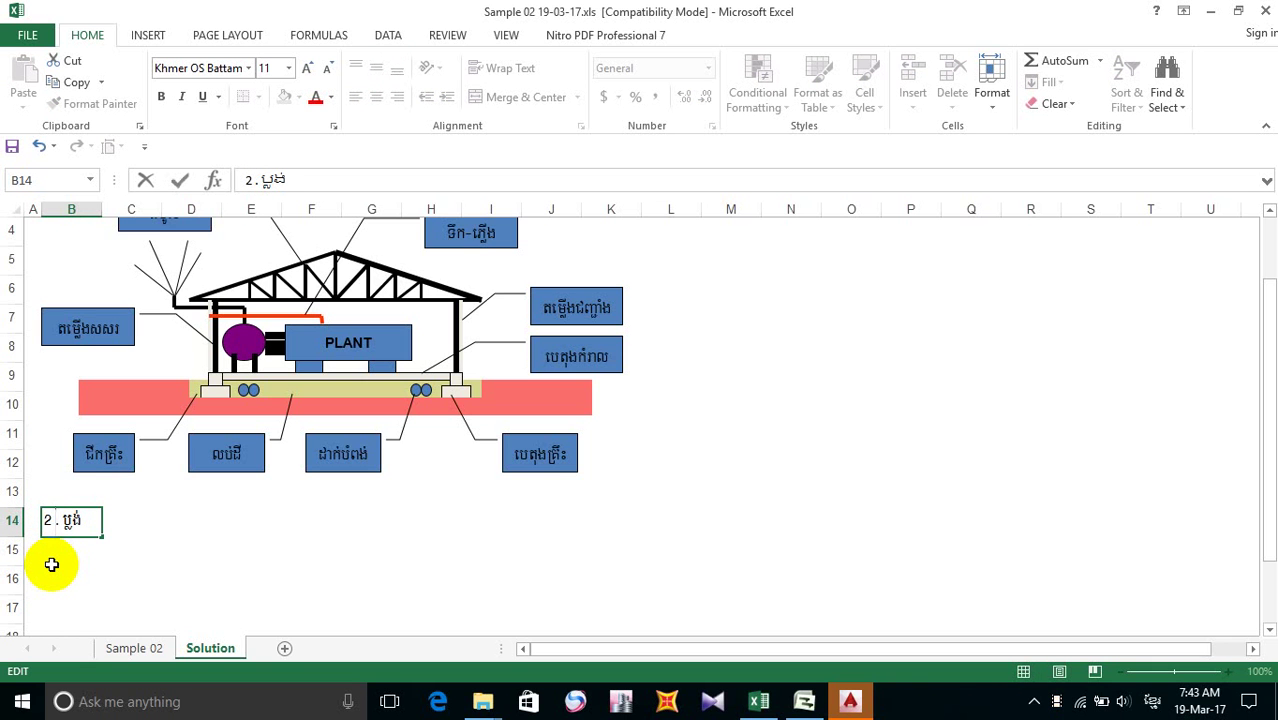
pyautogui.press('BackSpace')
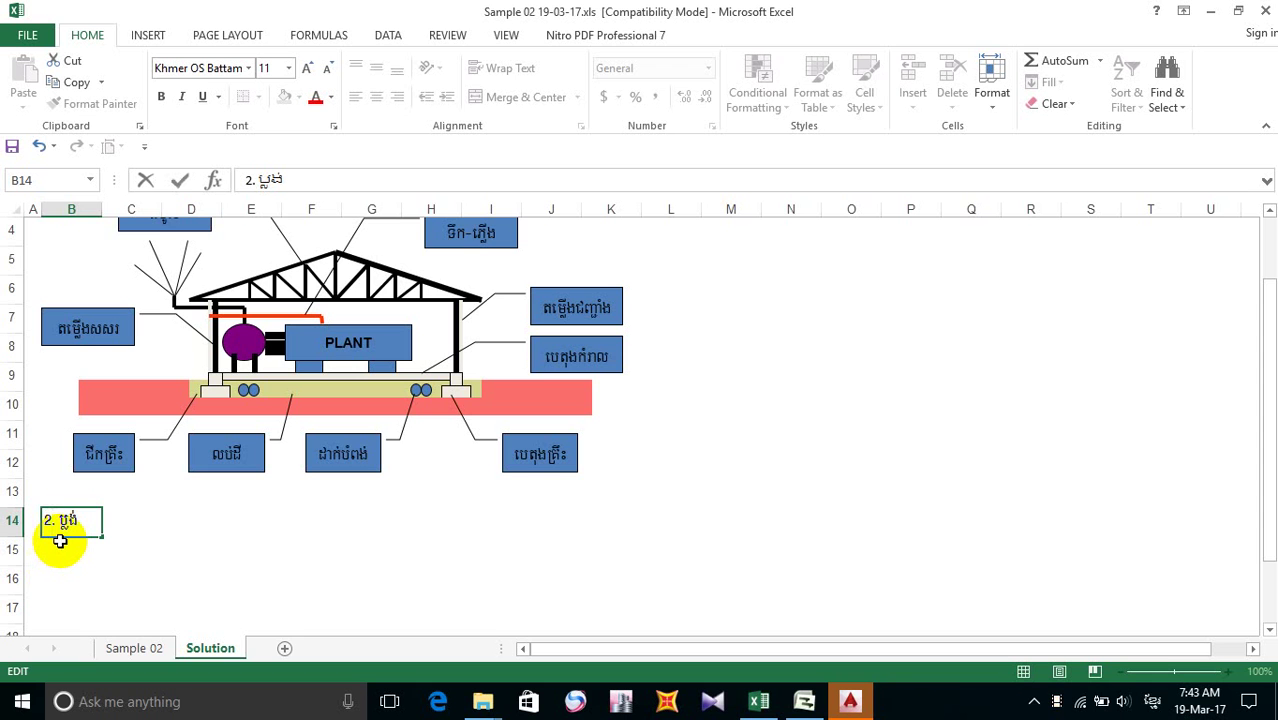
# - Replace the wording after the number in cell B14 so that it reads "2. តារាងការងារ"
pyautogui.doubleClick(80, 520)
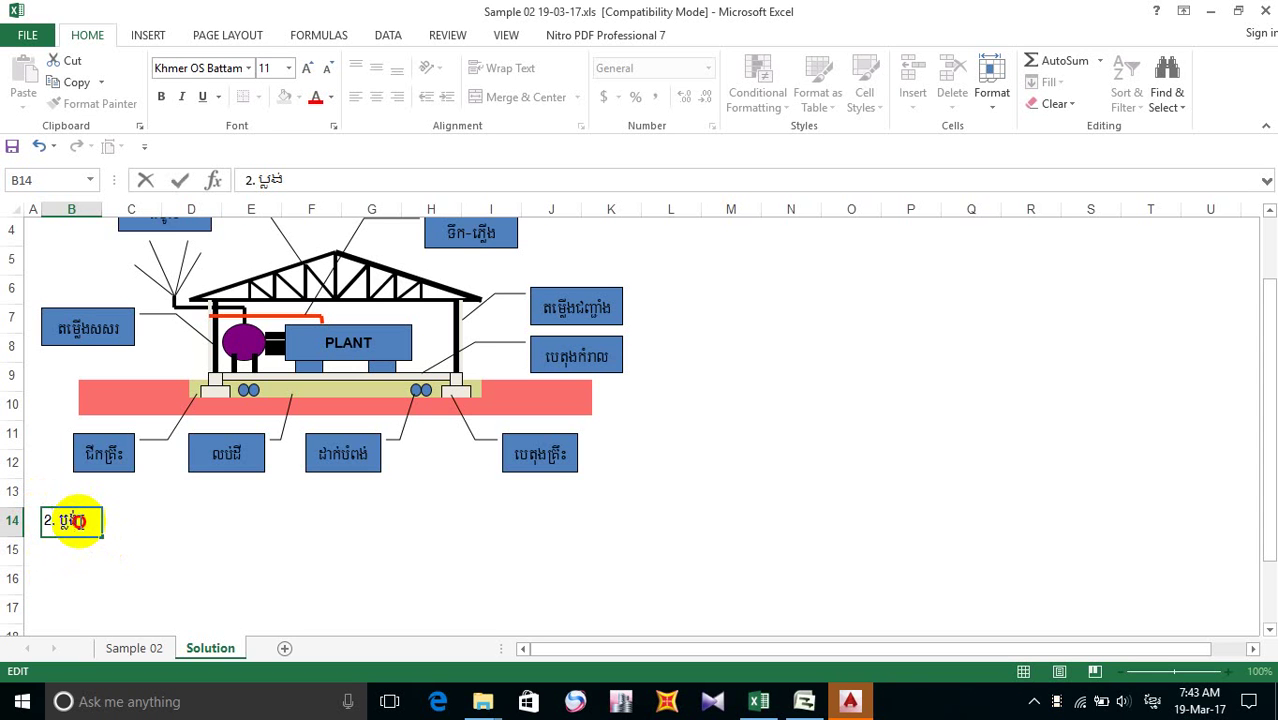
pyautogui.click(80, 520)
pyautogui.write('កា')
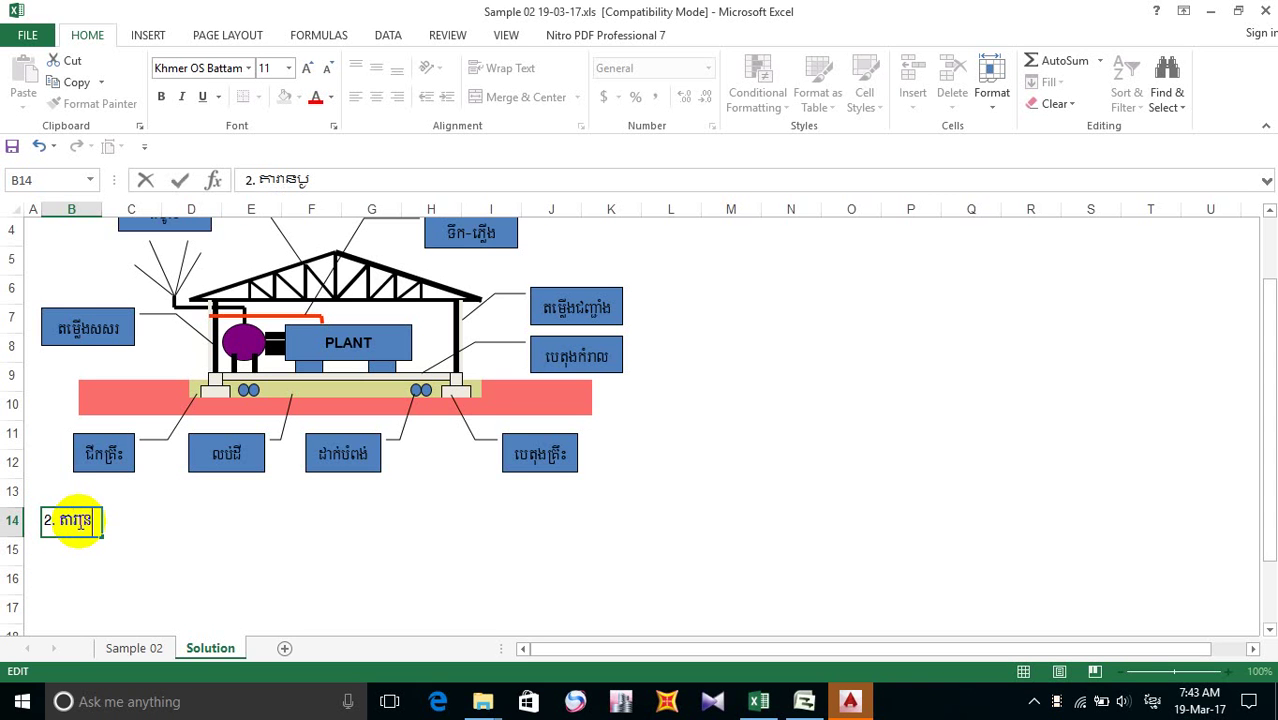
pyautogui.write('រាងការងារ')
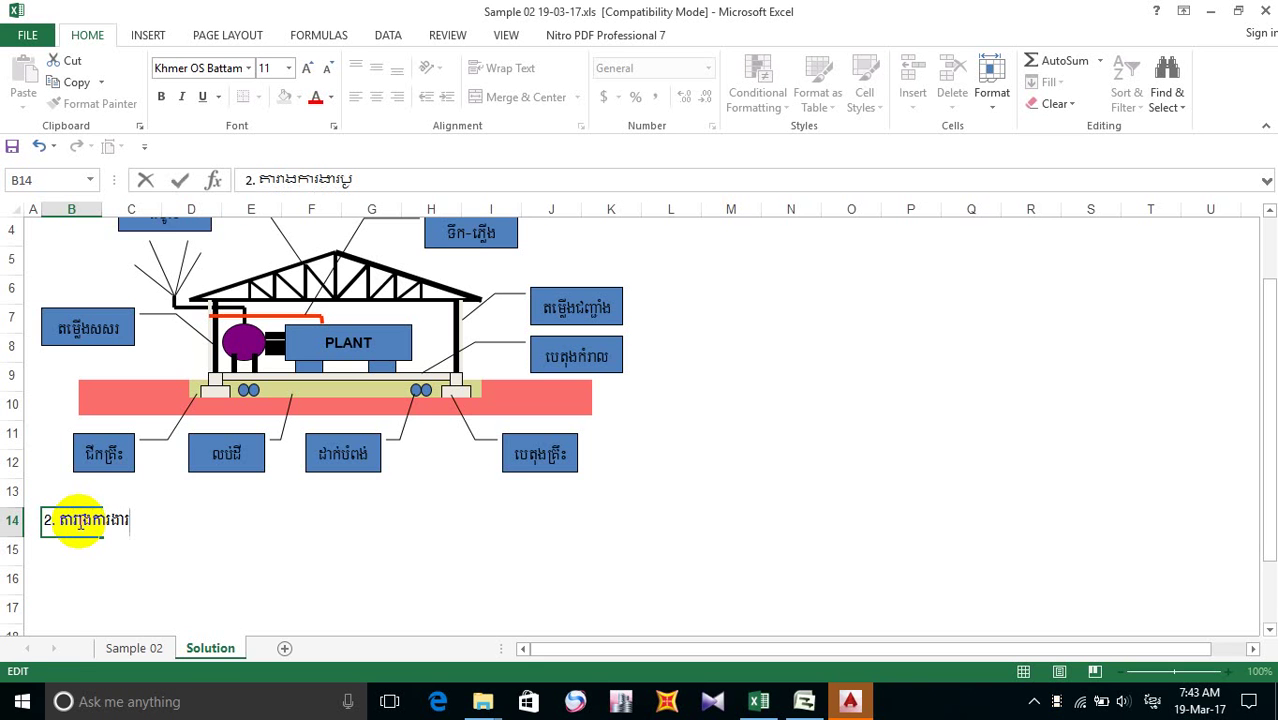
pyautogui.click(300, 549)
pyautogui.scroll(-2, 94, 516)
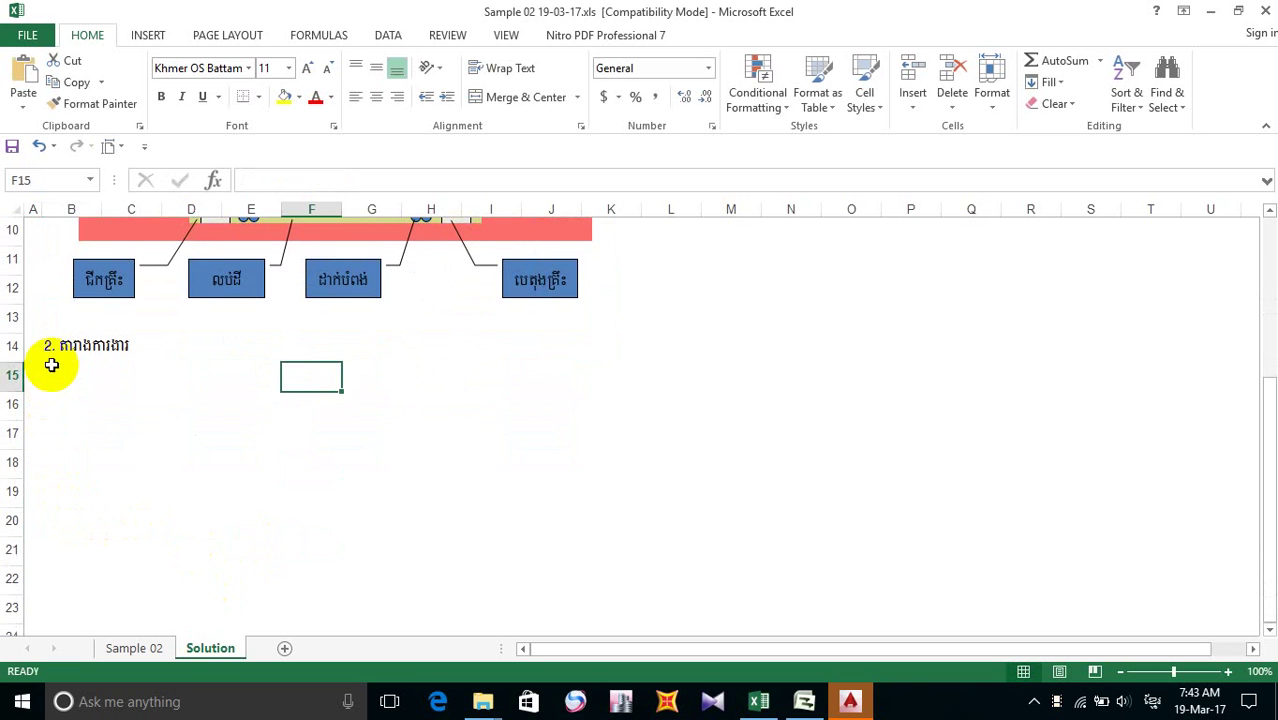
# - Select cell B15 below the second numbered item as the destination and go to the task table on the Sample 02 sheet
pyautogui.click(58, 372)
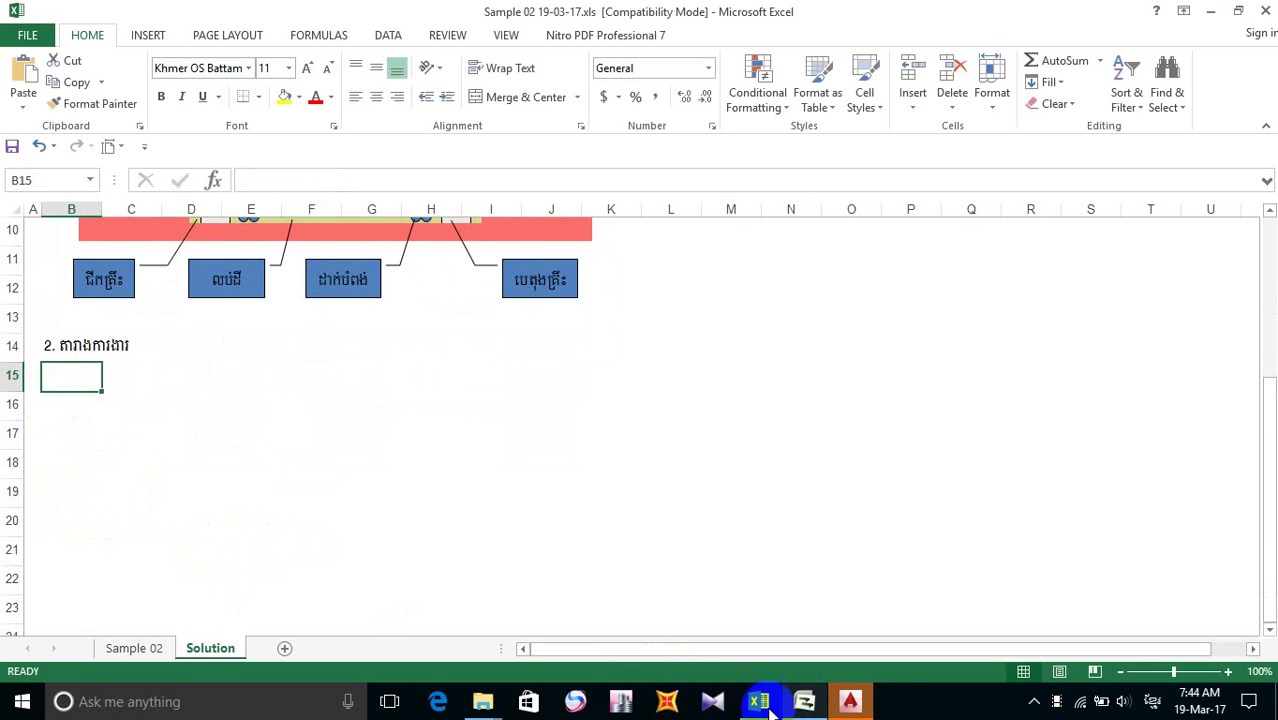
pyautogui.click(134, 648)
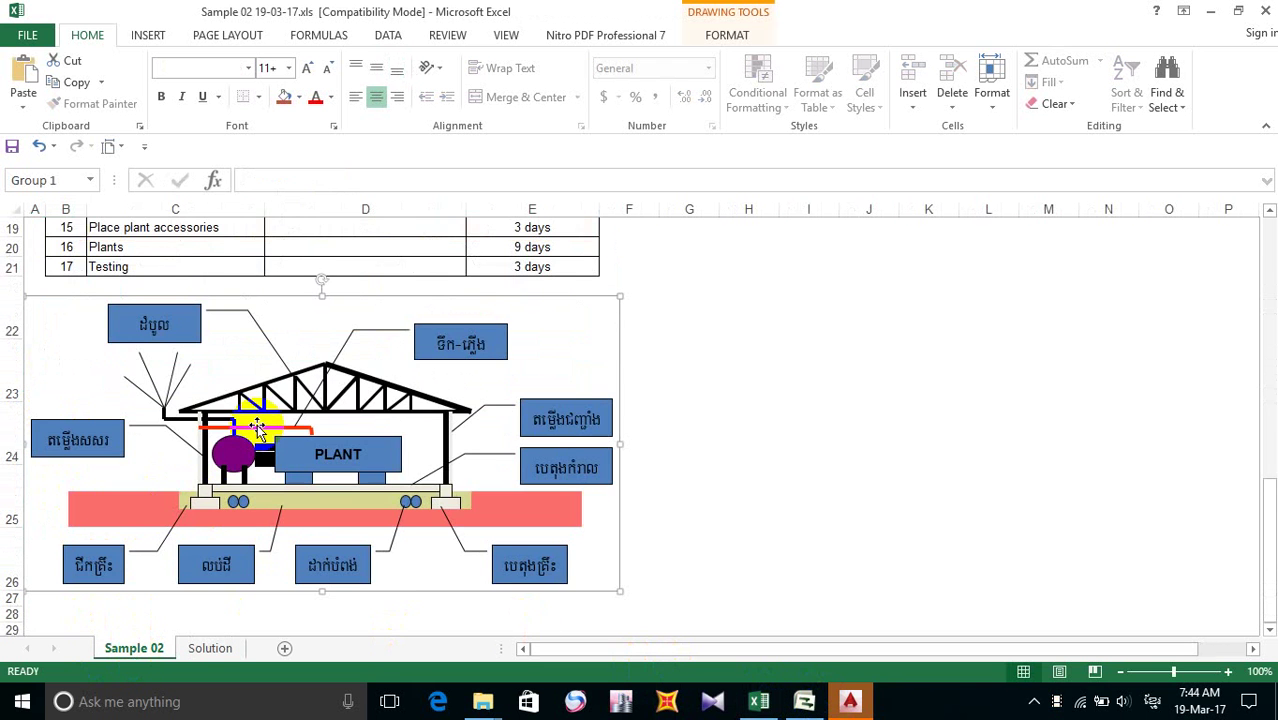
pyautogui.scroll(6, 257, 425)
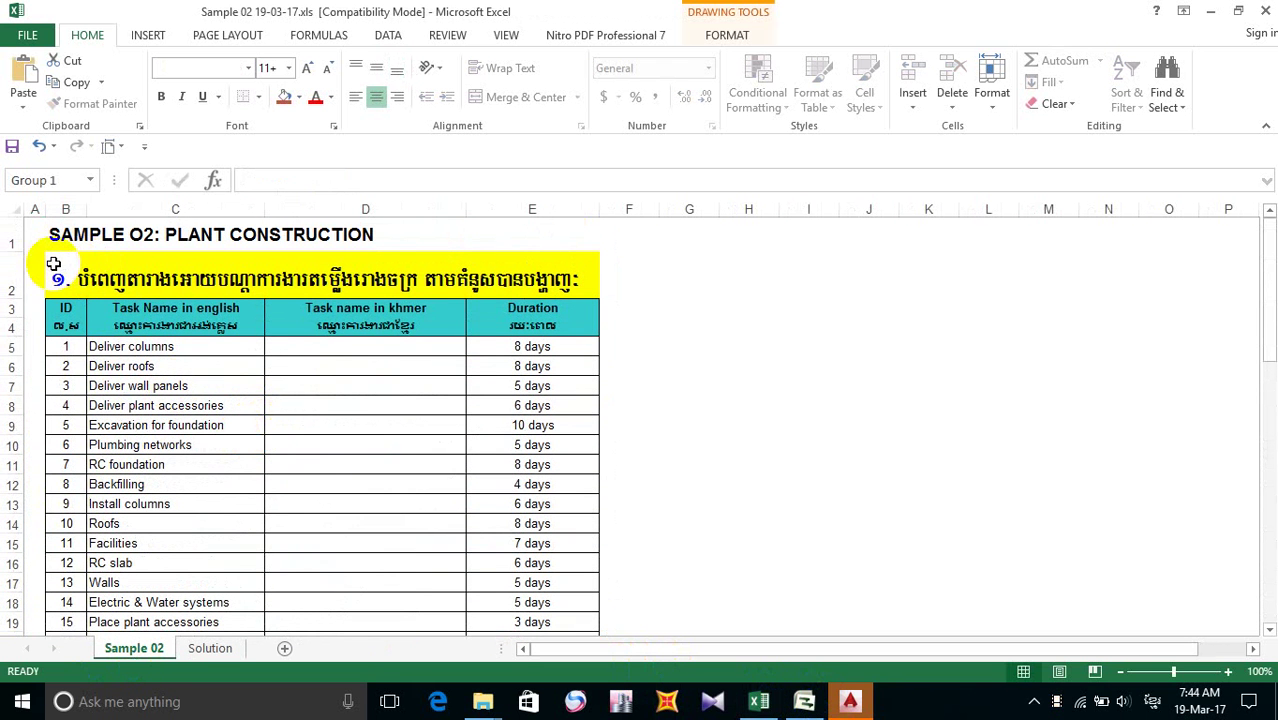
pyautogui.moveTo(50, 262)
pyautogui.mouseDown()
pyautogui.moveTo(137, 368)
pyautogui.moveTo(234, 571)
pyautogui.moveTo(251, 662)
pyautogui.moveTo(267, 484)
pyautogui.mouseUp()
pyautogui.scroll(1, 131, 423)
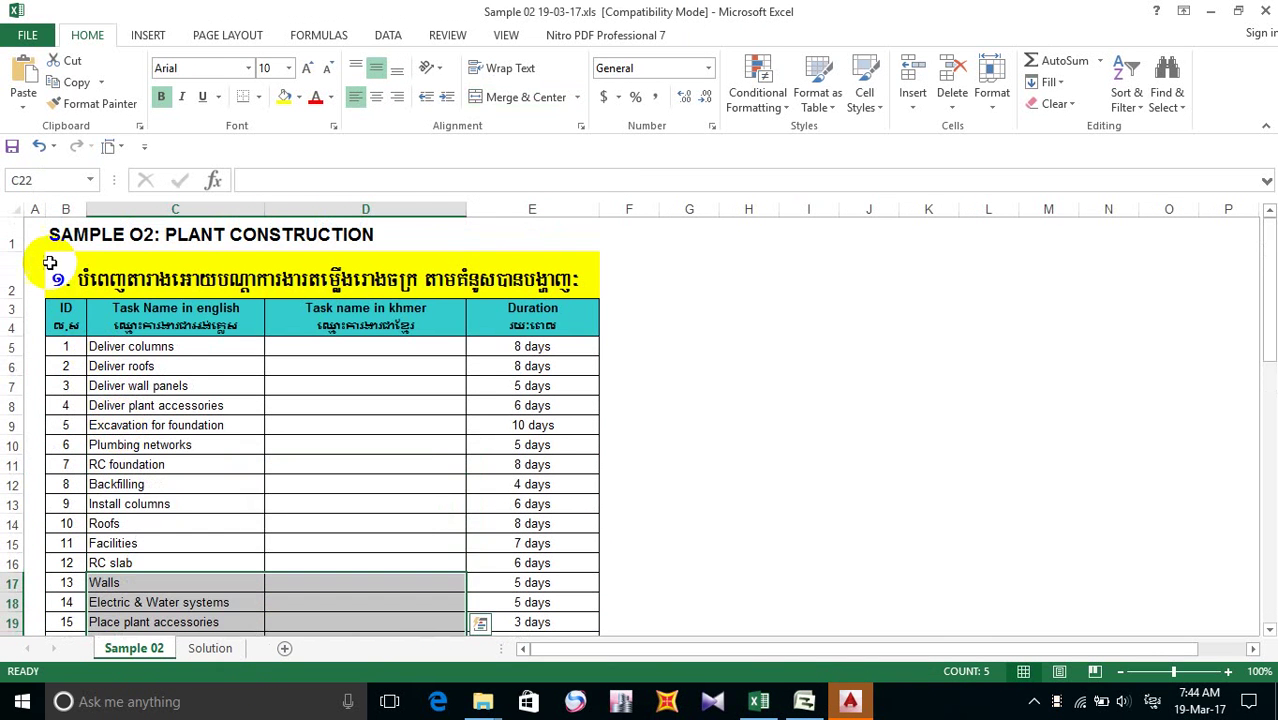
pyautogui.click(50, 262)
pyautogui.moveTo(50, 262); pyautogui.dragTo(160, 628)
pyautogui.click(214, 483)
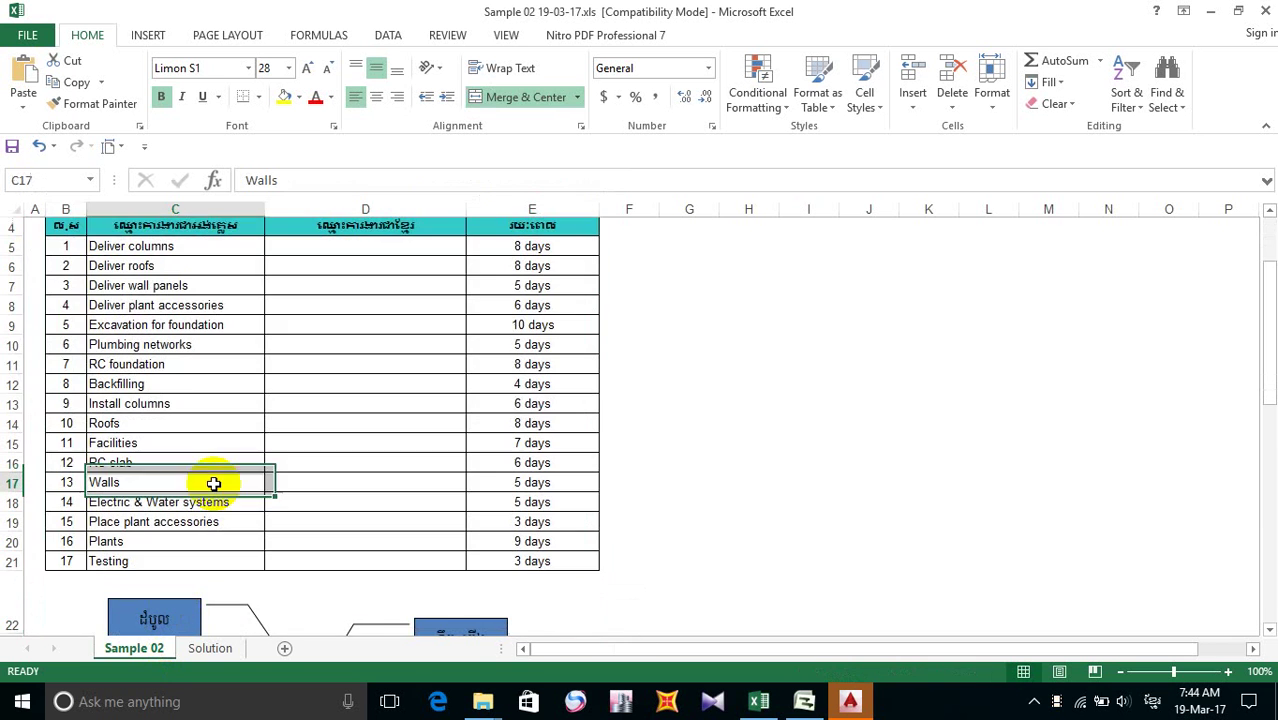
pyautogui.scroll(1, 214, 483)
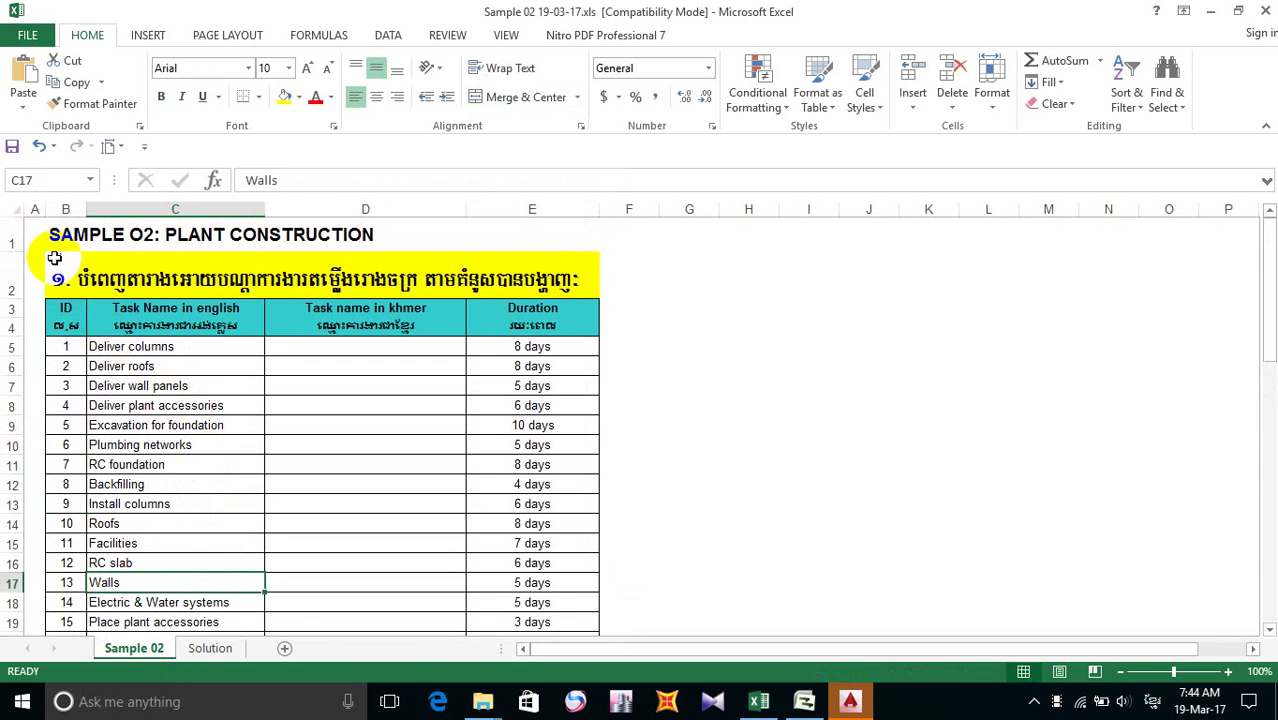
# - Copy the whole task table with its yellow heading, range B2:E21, on the Sample 02 sheet
pyautogui.click(53, 259)
pyautogui.scroll(-3, 422, 451)
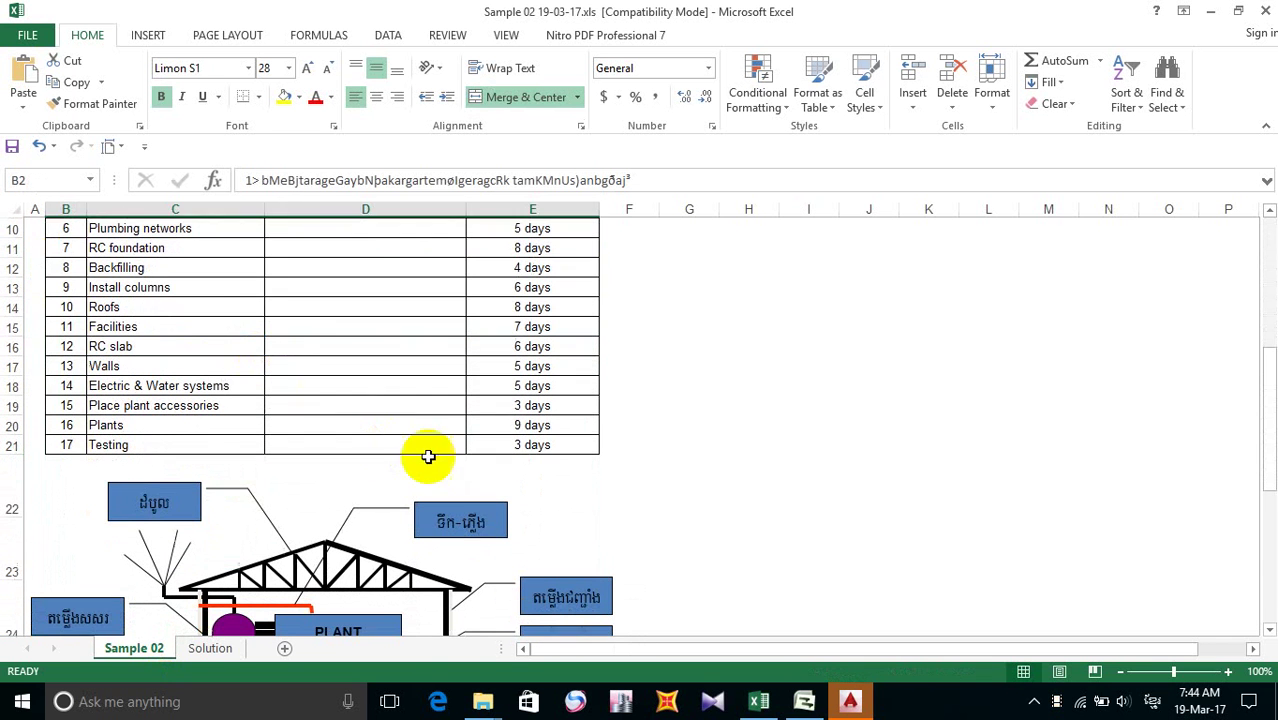
pyautogui.keyDown('shift'); pyautogui.click(572, 448); pyautogui.keyUp('shift')
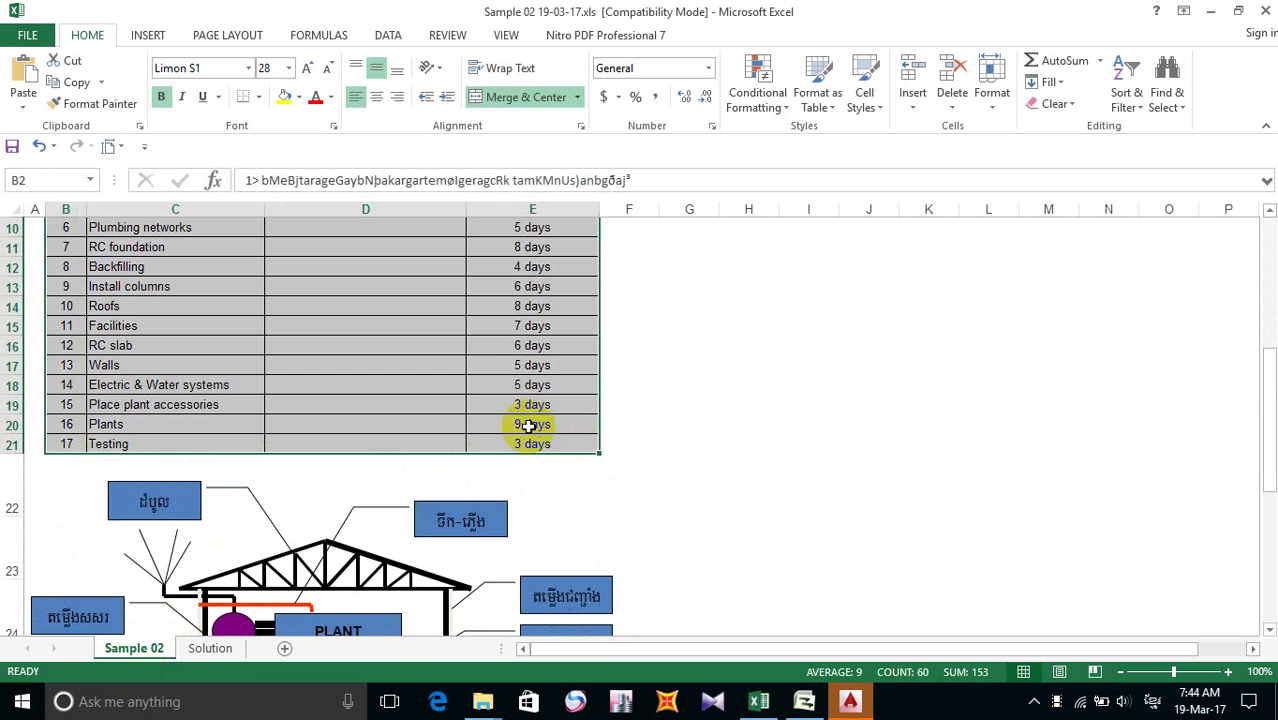
pyautogui.hotkey('ctrl', 'c')
pyautogui.scroll(-7, 520, 424)
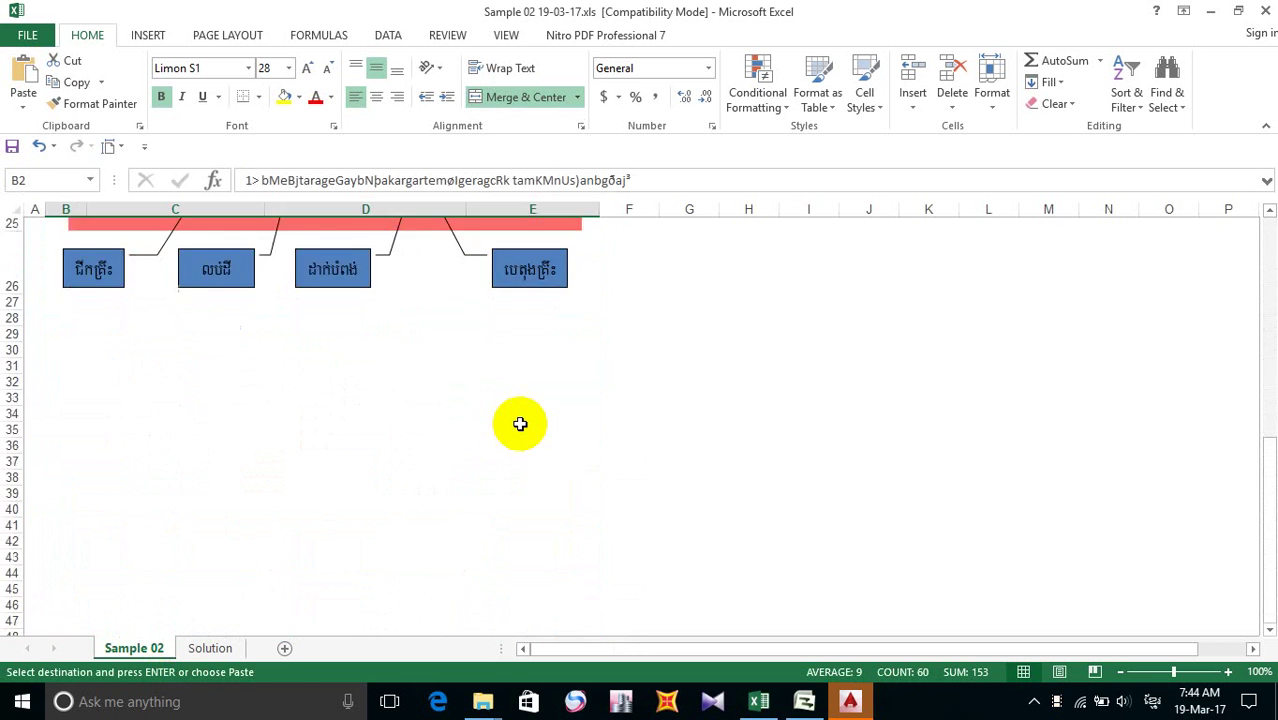
# - Paste the copied task table with its original formatting into cell B15 of the Solution sheet
pyautogui.click(210, 648)
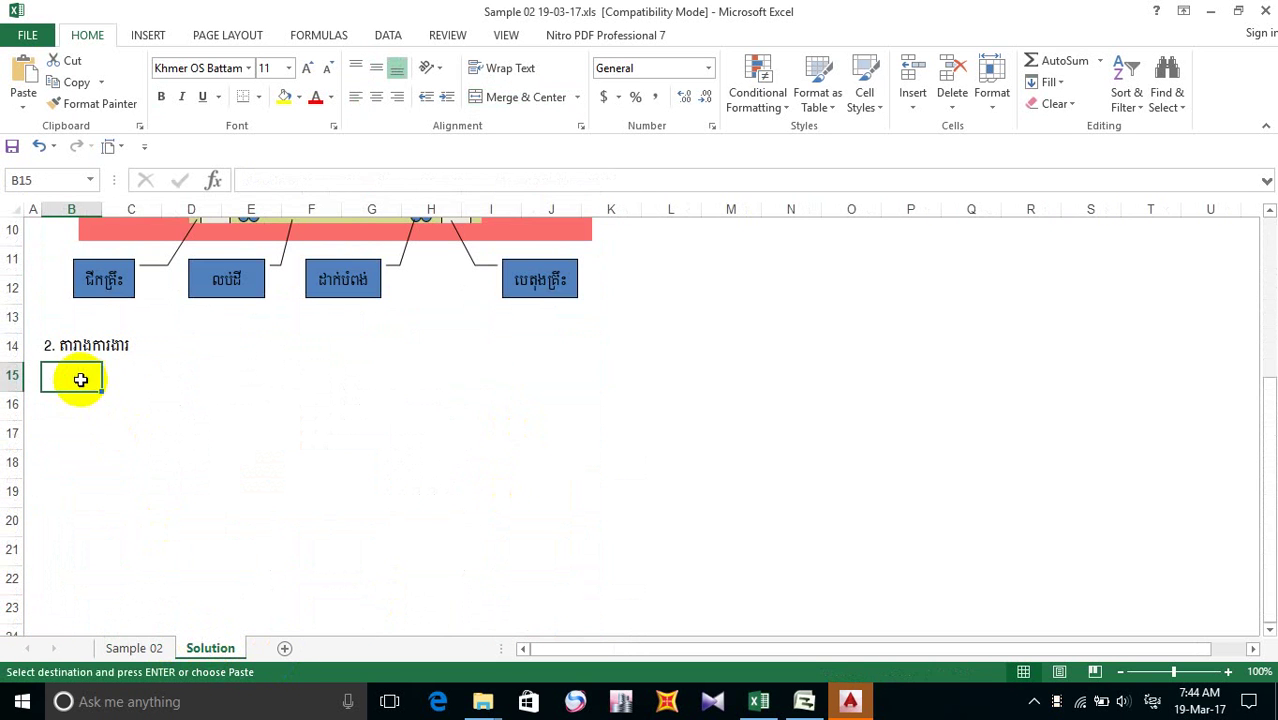
pyautogui.rightClick(70, 377)
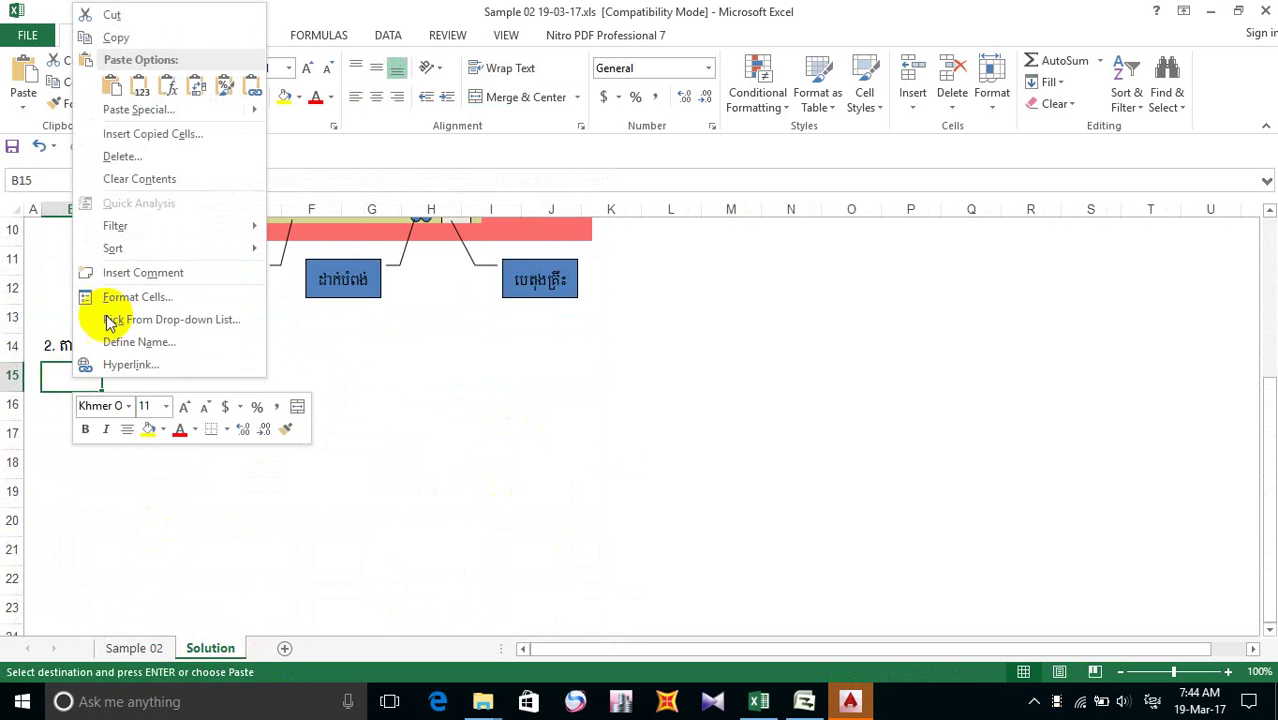
pyautogui.click(112, 88)
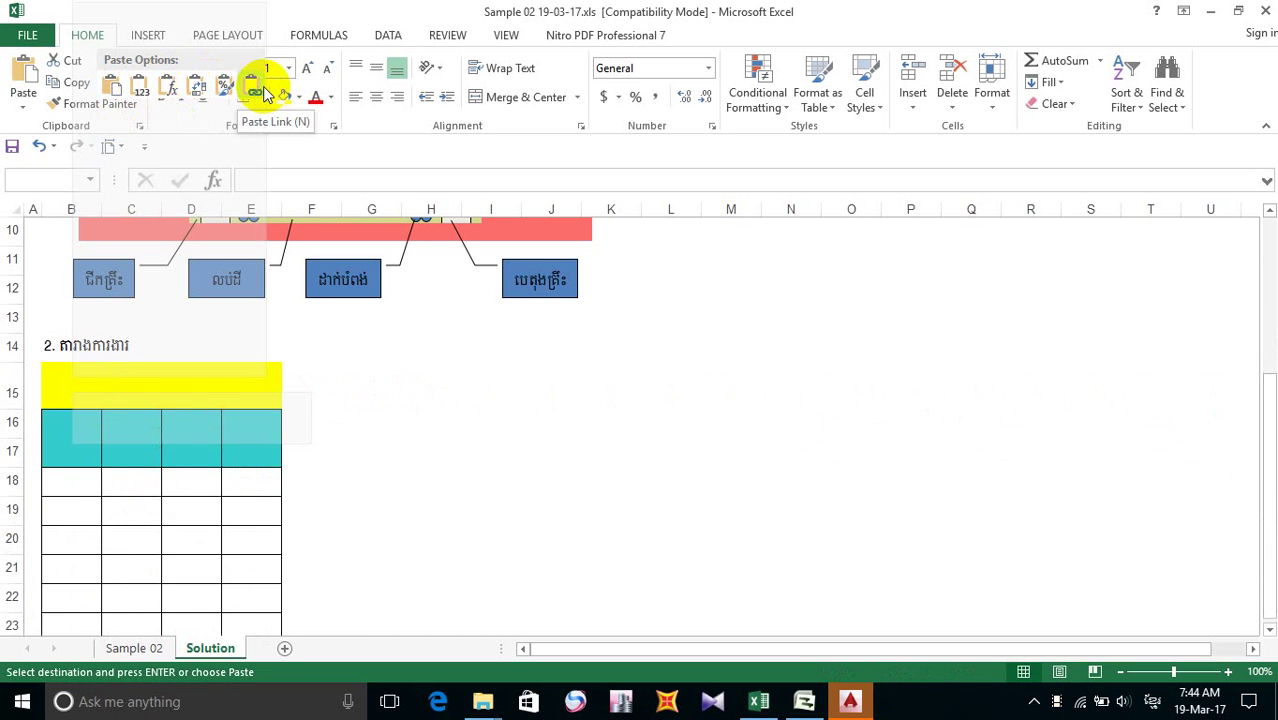
pyautogui.click(112, 89)
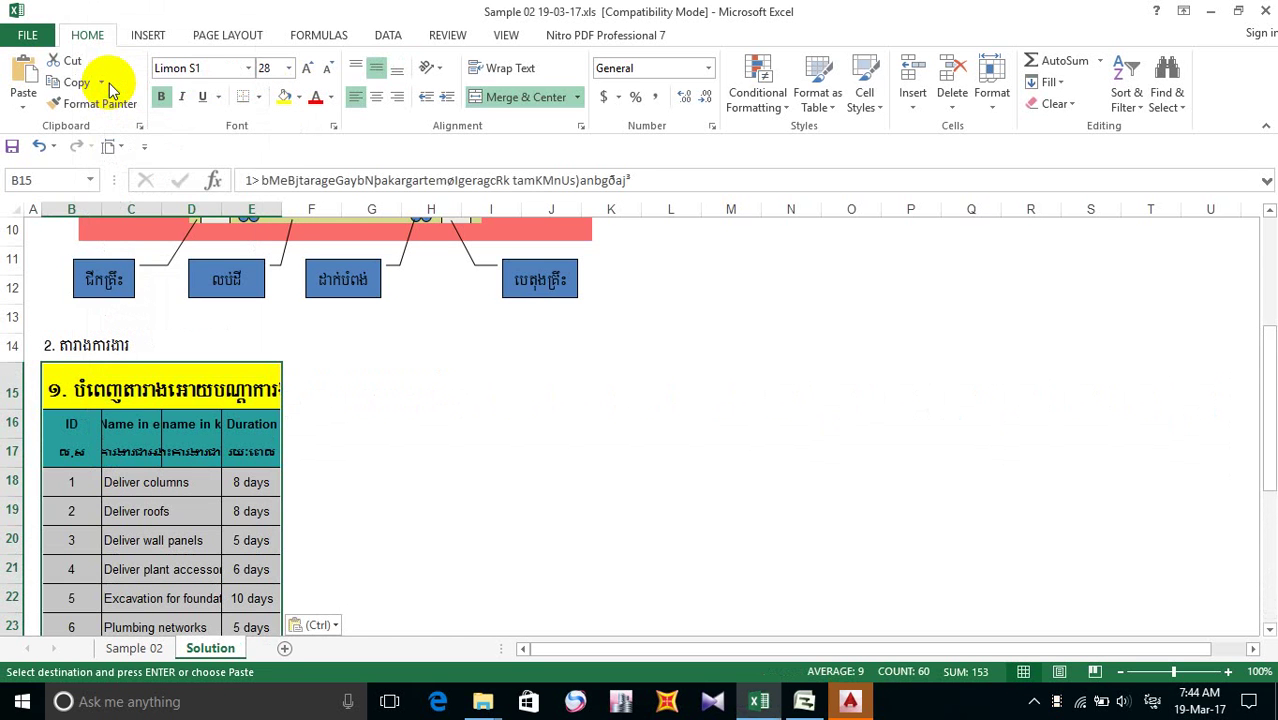
# - Review the pasted table on the Solution sheet and compare its layout with the original table on Sample 02
pyautogui.scroll(-3, 259, 405)
pyautogui.scroll(-2, 259, 405)
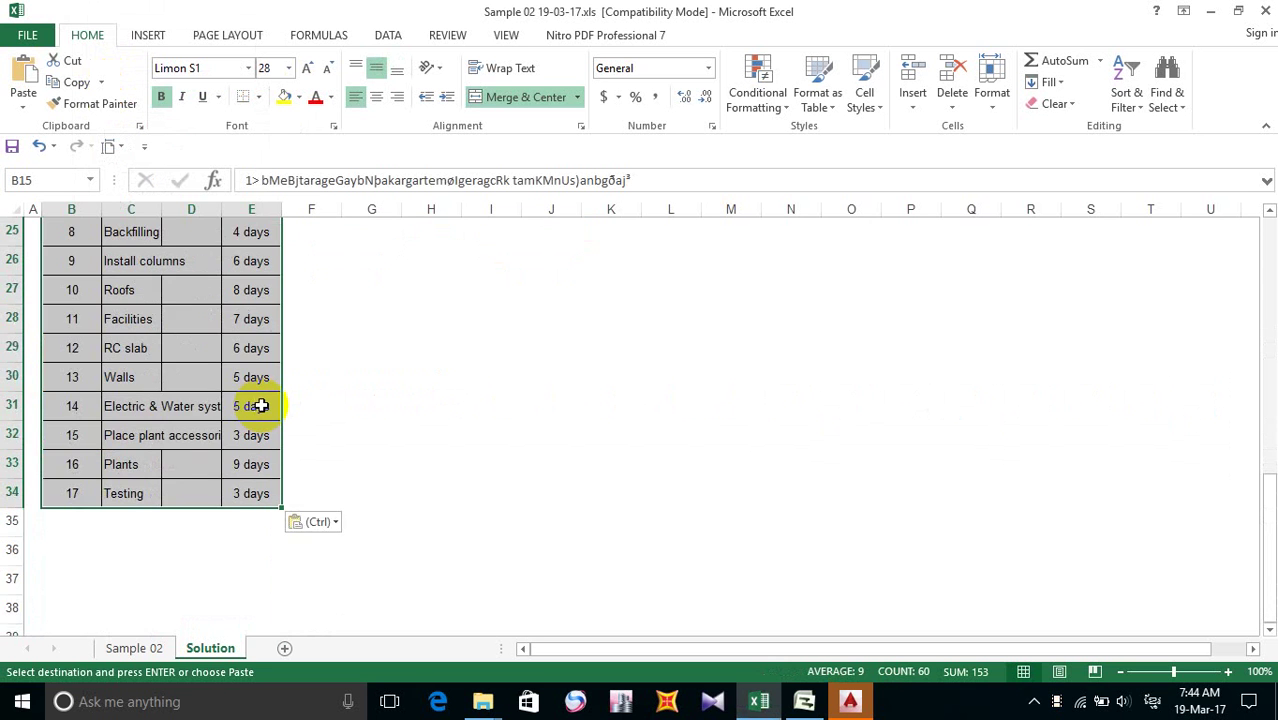
pyautogui.scroll(6, 259, 405)
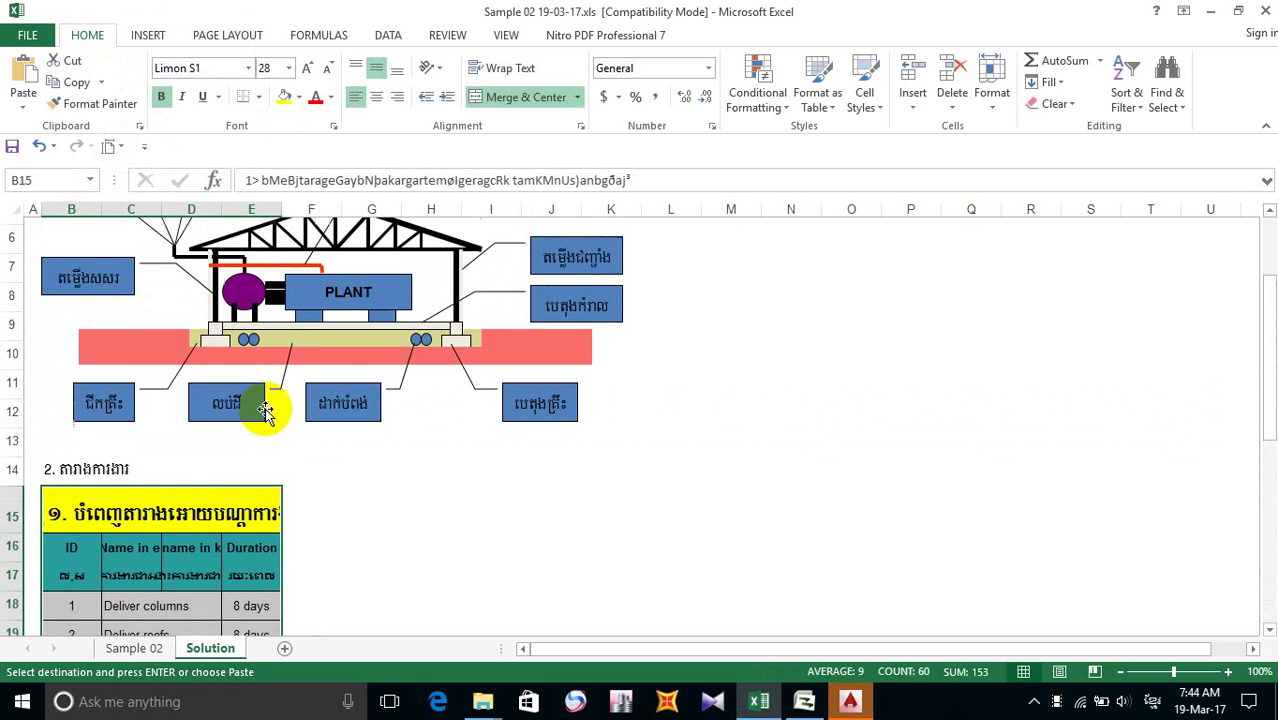
pyautogui.scroll(1, 264, 408)
pyautogui.scroll(-3, 264, 408)
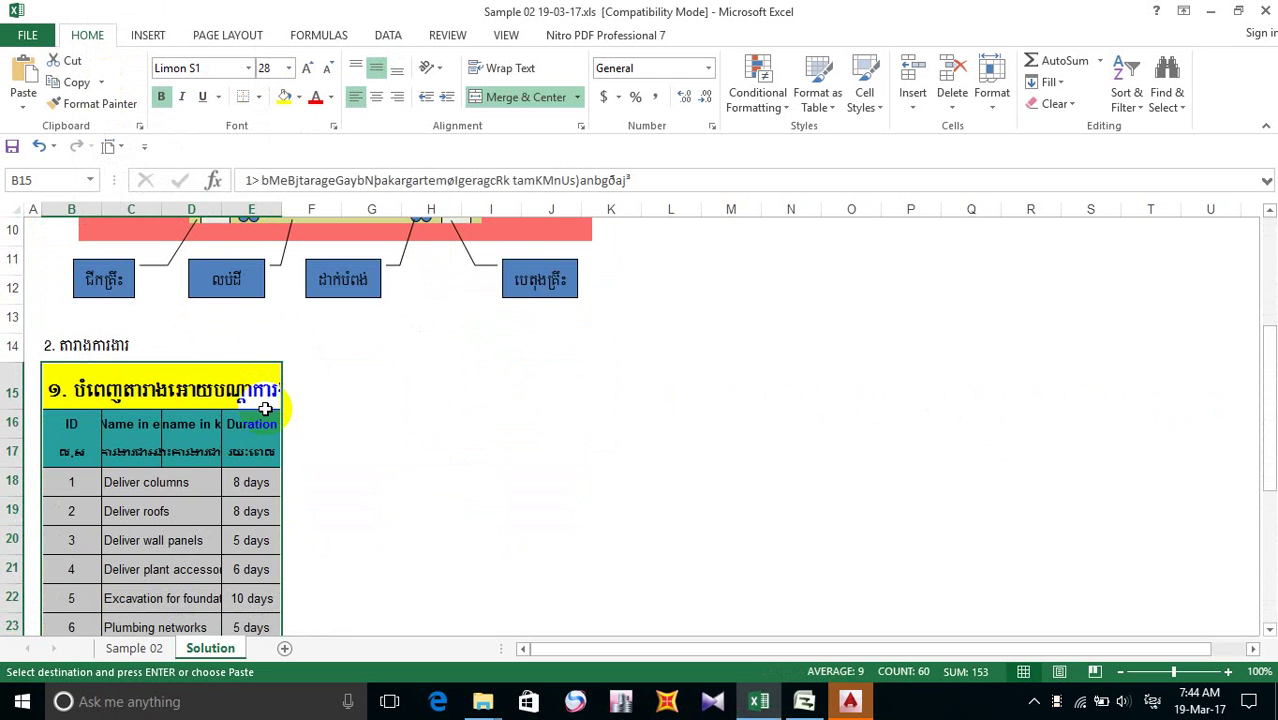
pyautogui.click(140, 648)
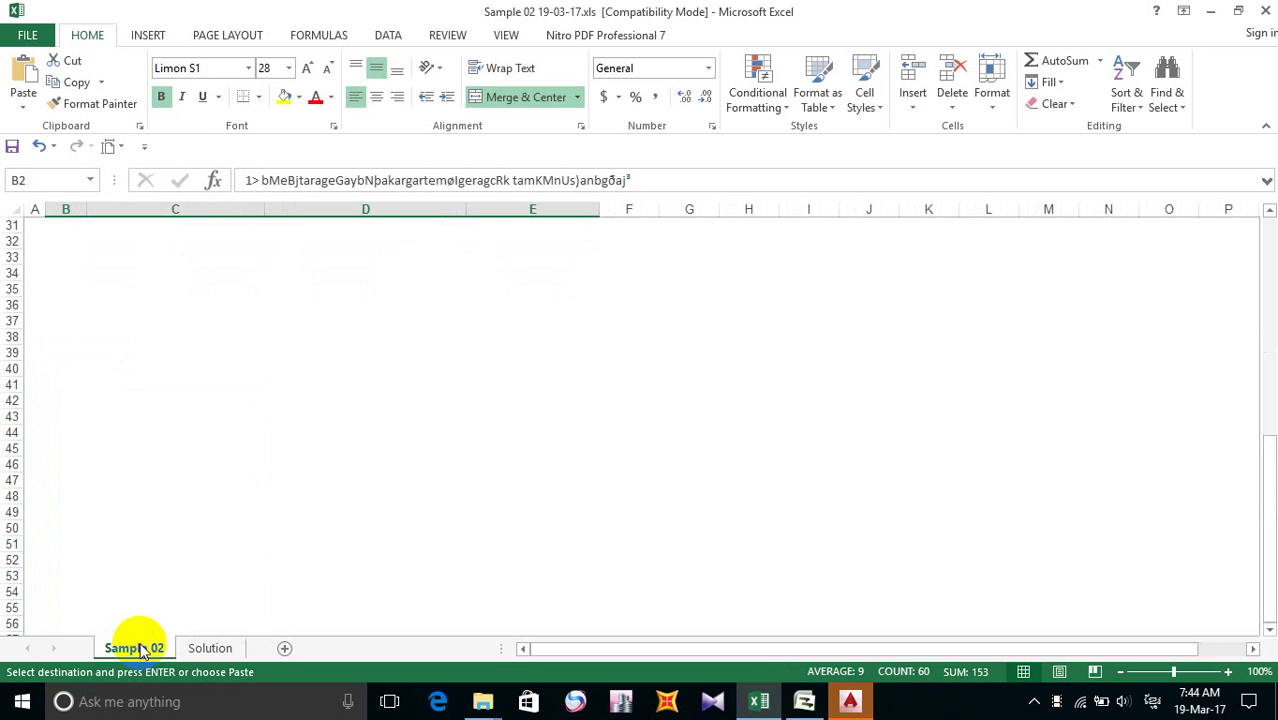
pyautogui.scroll(6, 285, 512)
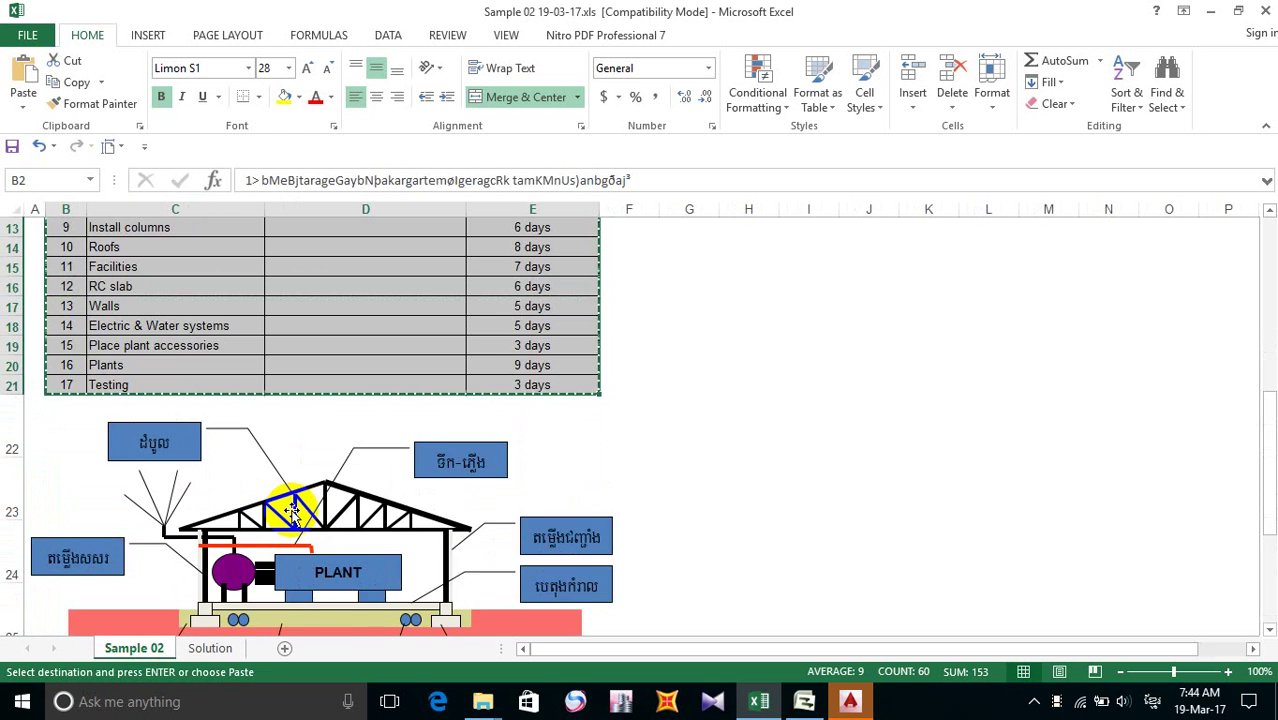
pyautogui.scroll(1, 291, 513)
pyautogui.scroll(-7, 290, 515)
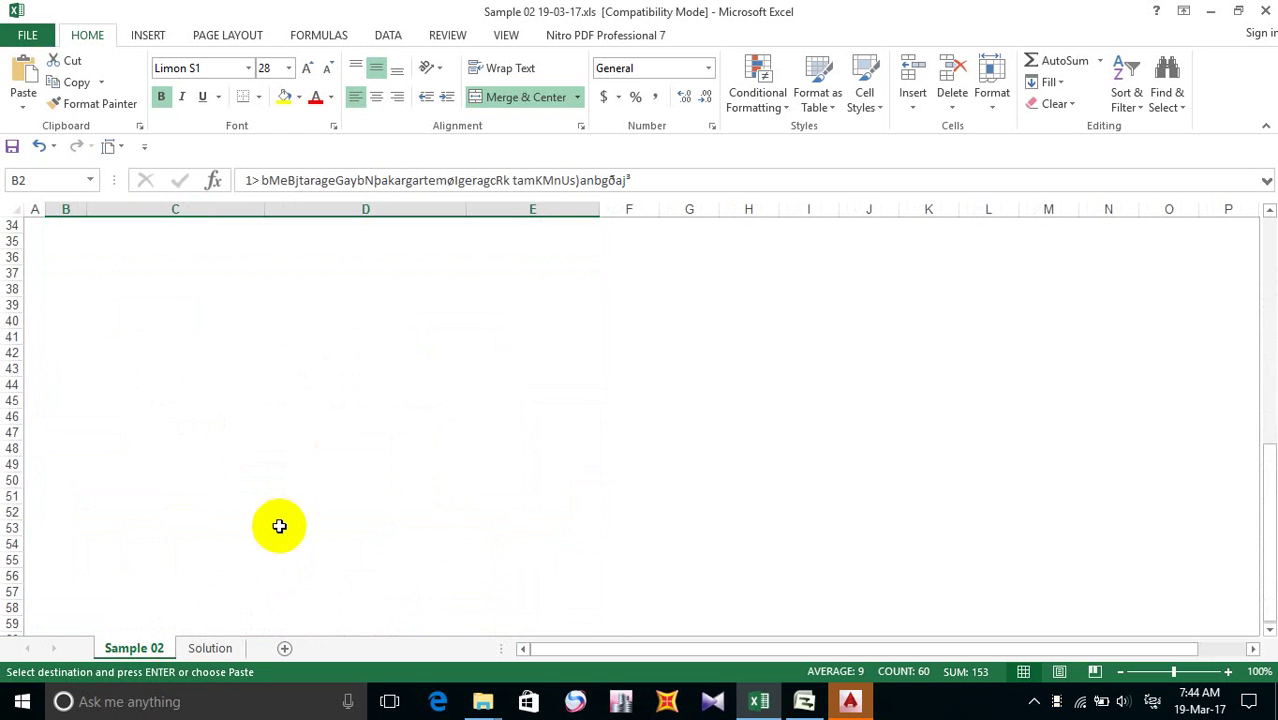
pyautogui.click(188, 651)
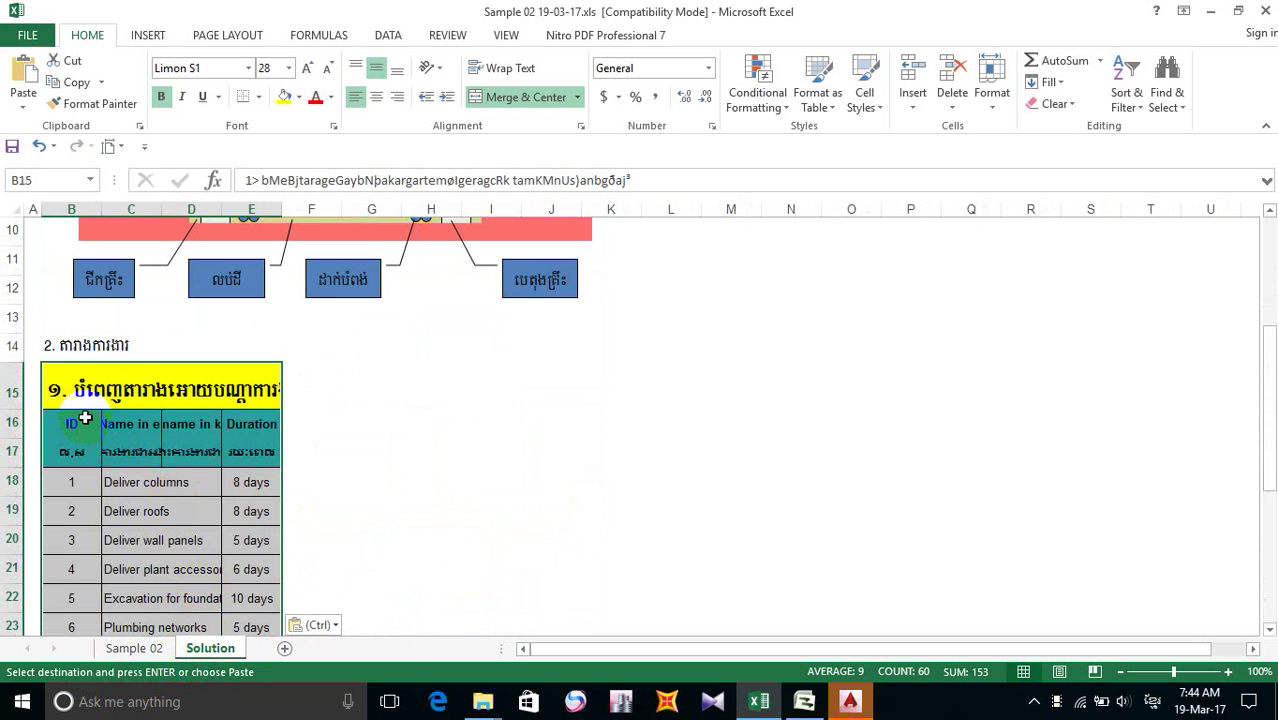
# - Narrow column B to suit the ID numbers and widen column C to show the full English task names
pyautogui.click(104, 209)
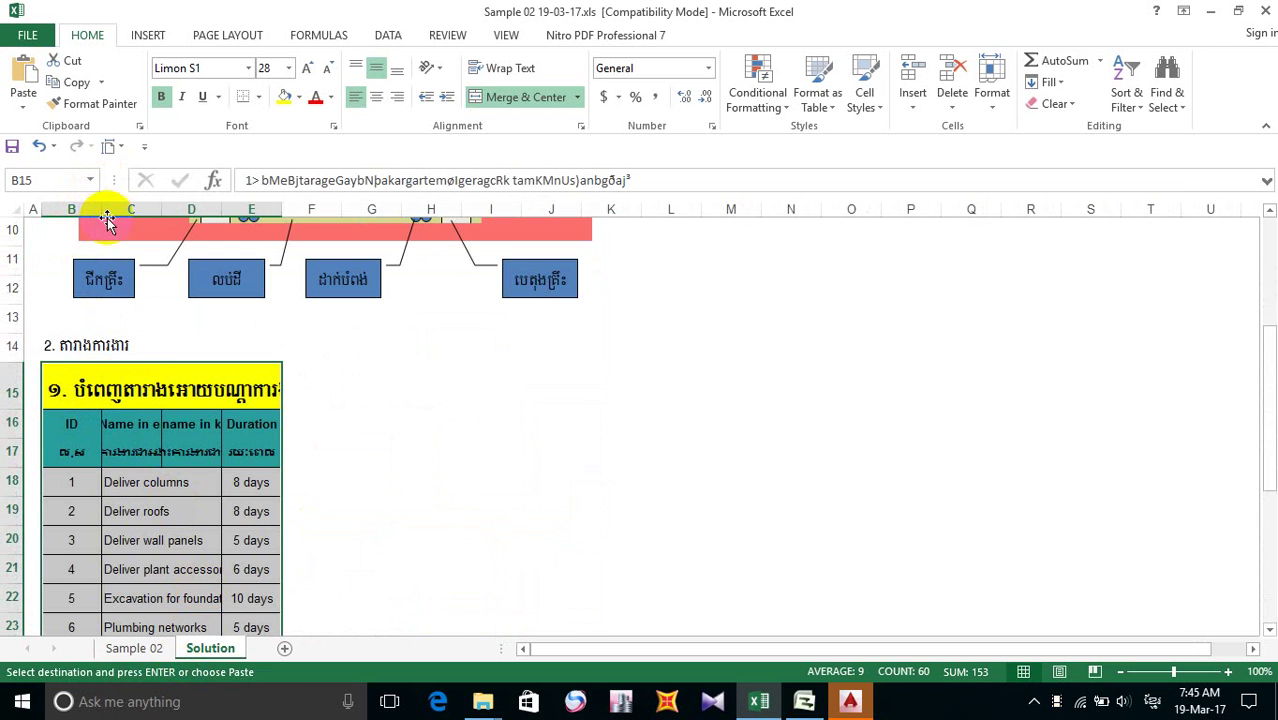
pyautogui.moveTo(100, 207); pyautogui.dragTo(272, 207)
pyautogui.moveTo(100, 208); pyautogui.dragTo(276, 204)
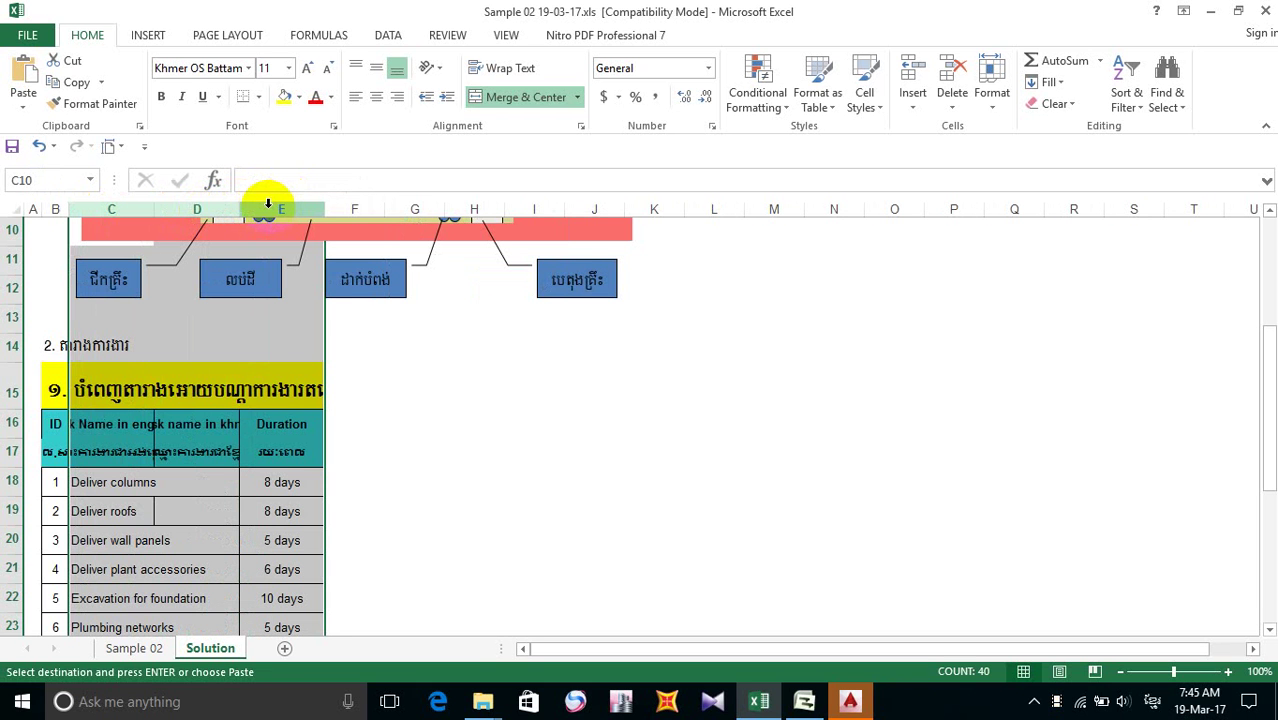
pyautogui.click(185, 528)
pyautogui.moveTo(154, 207); pyautogui.dragTo(256, 202)
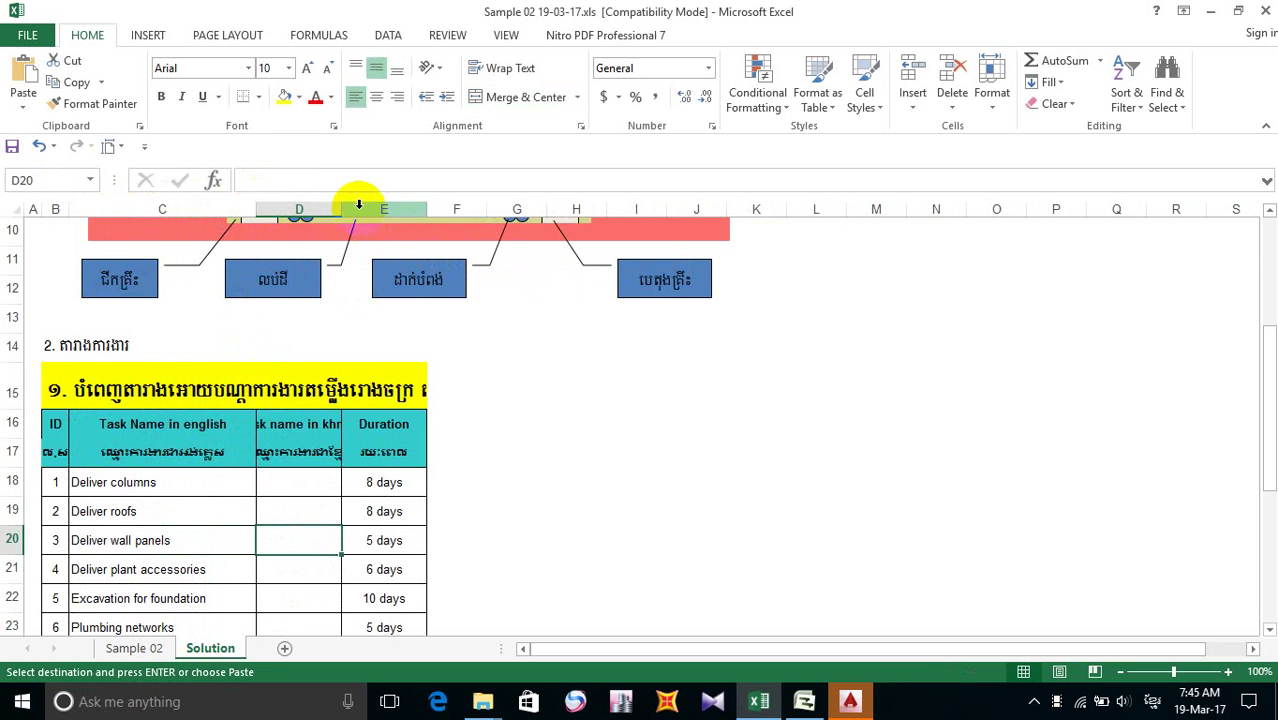
# - Fit the widths of columns D and E to the Khmer task name and Duration headers
pyautogui.click(314, 207)
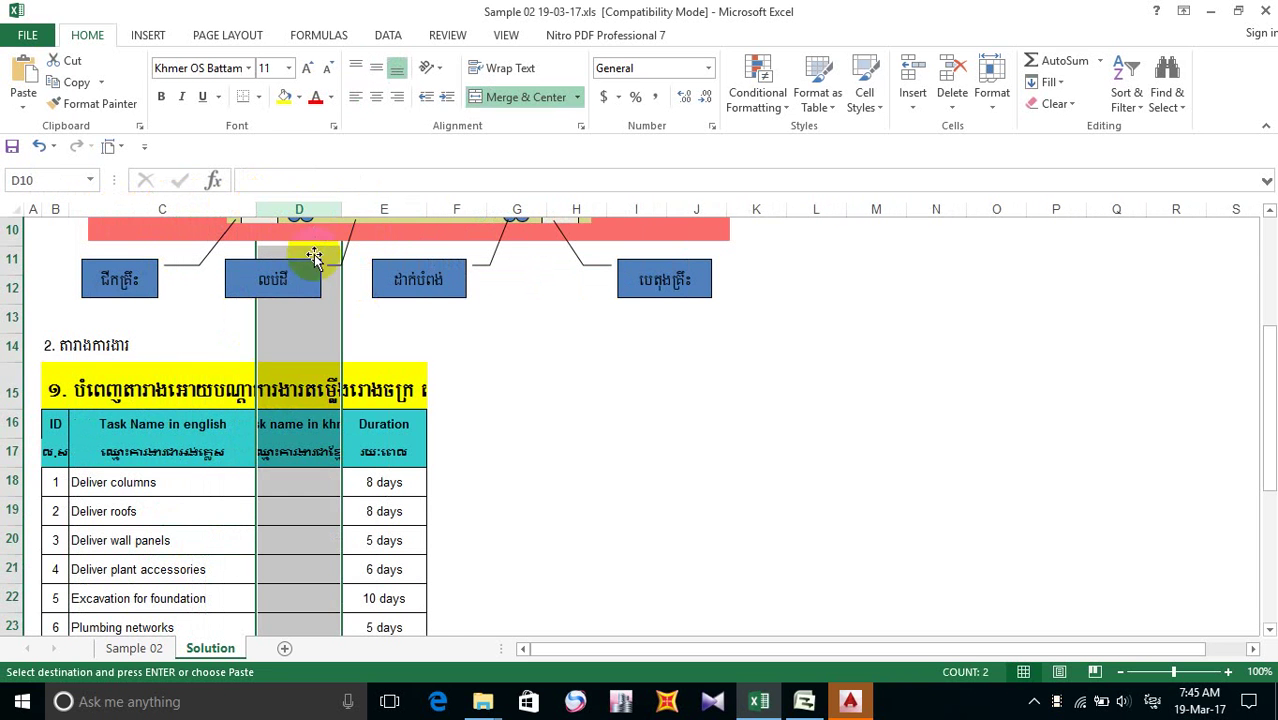
pyautogui.doubleClick(343, 206)
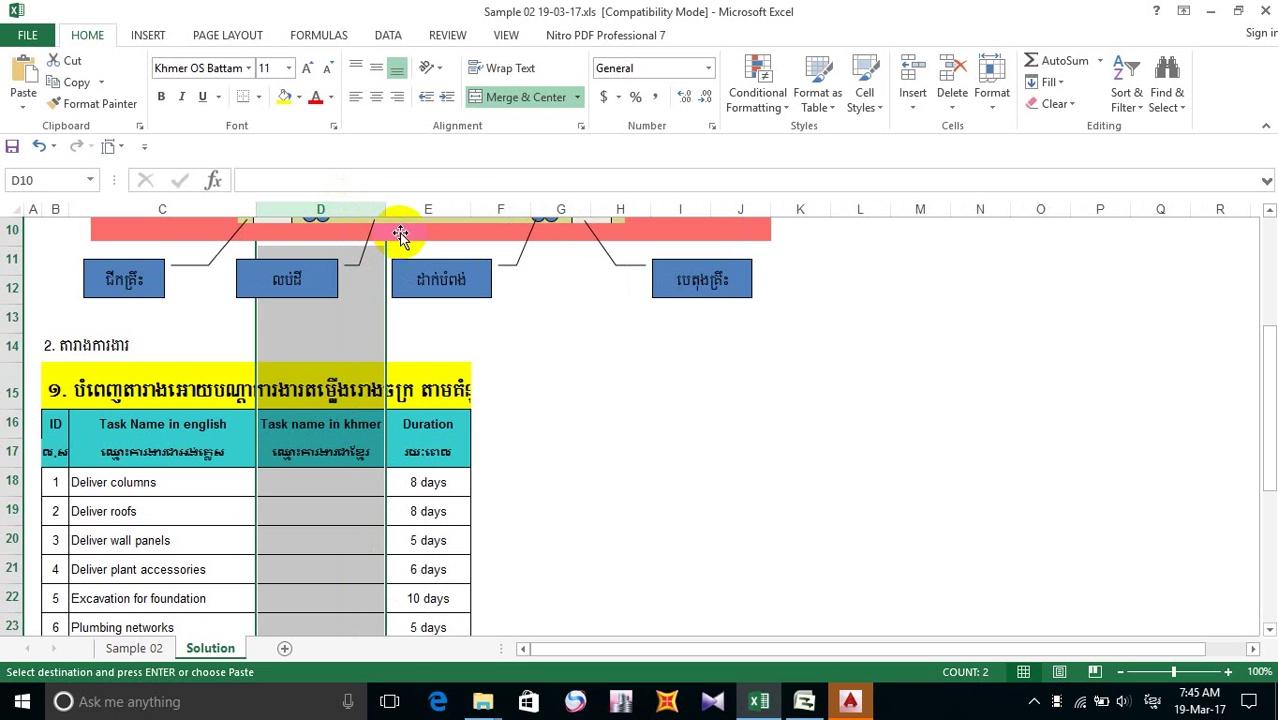
pyautogui.doubleClick(469, 208)
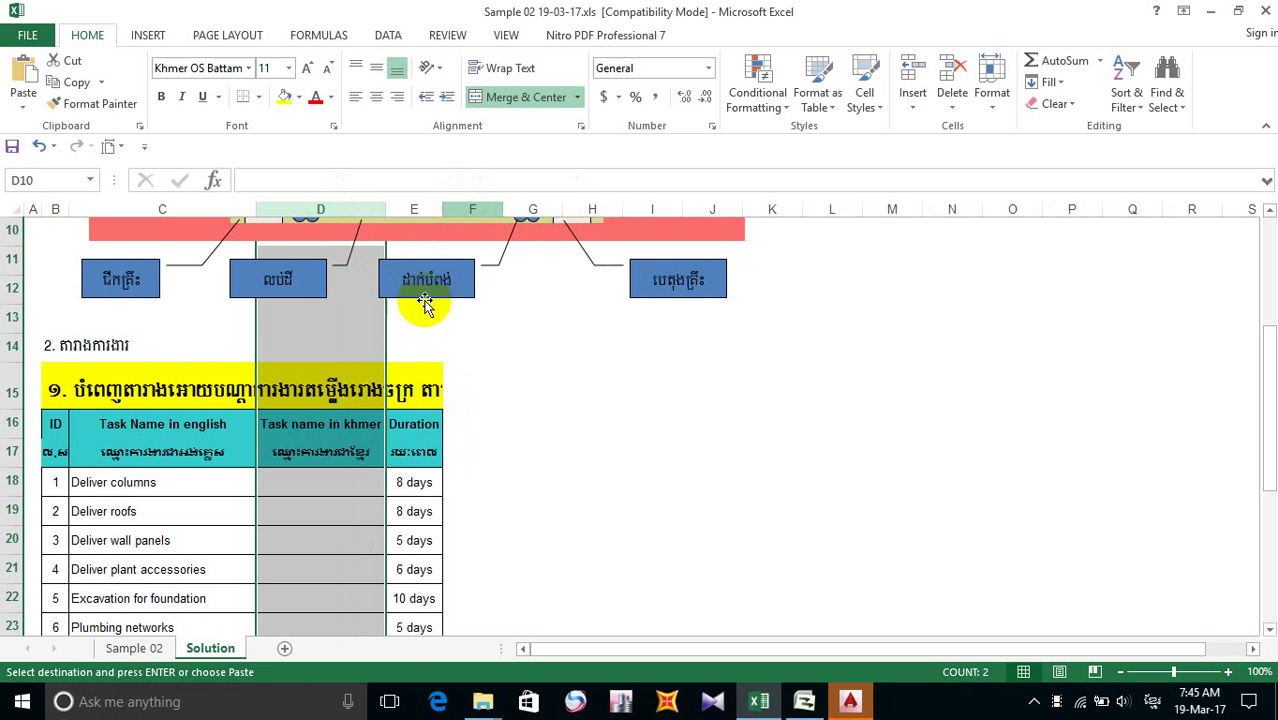
pyautogui.click(401, 535)
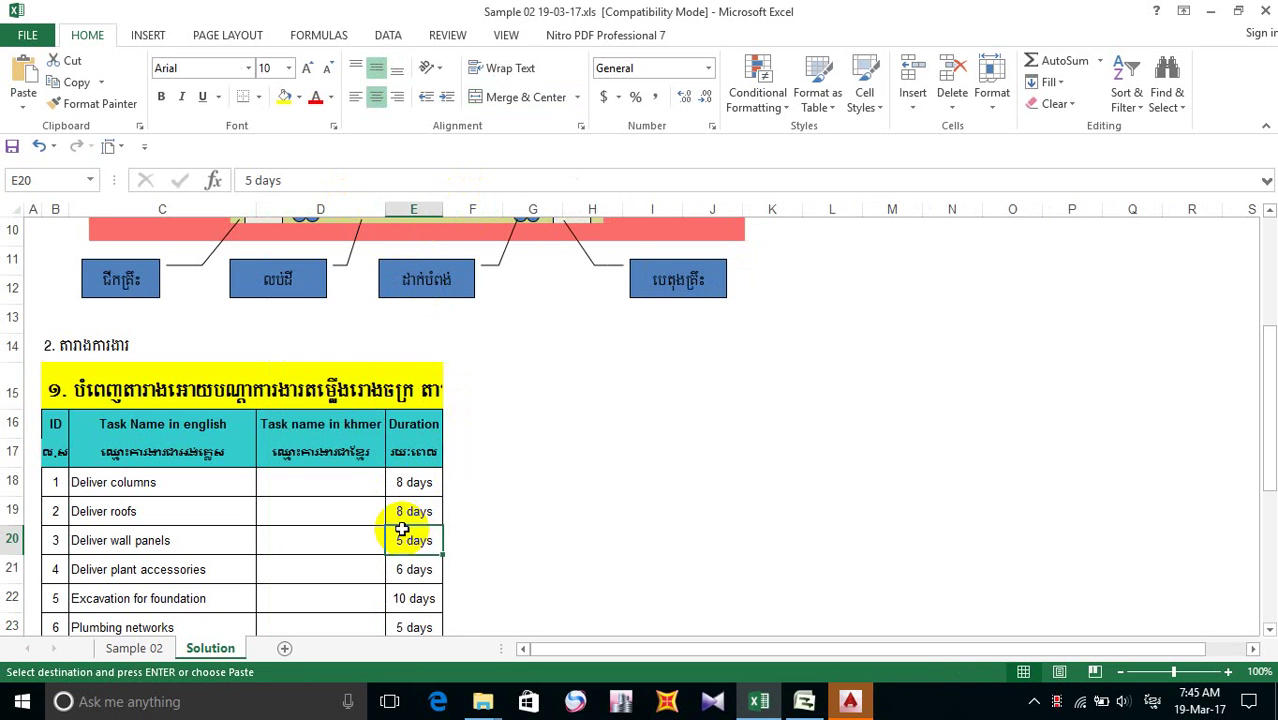
# - Widen columns C, D and E until the Khmer heading in row 15 fits completely across the table
pyautogui.click(295, 388)
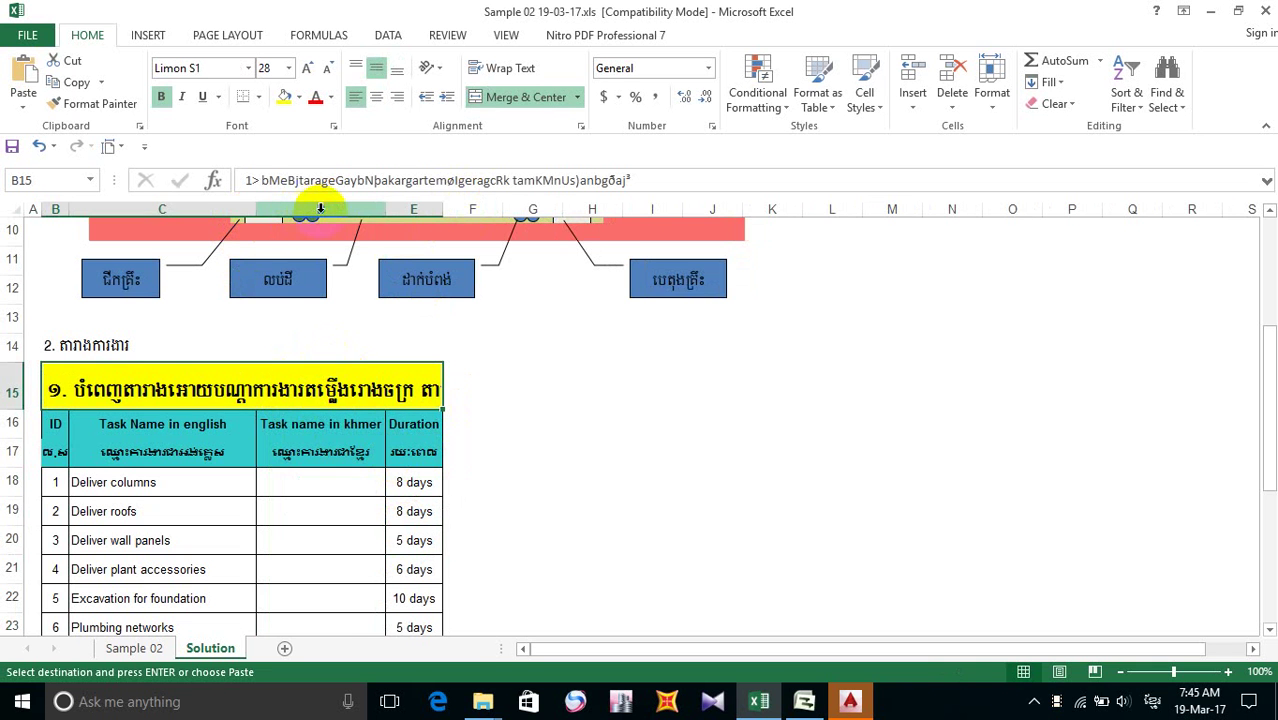
pyautogui.moveTo(253, 213); pyautogui.dragTo(282, 210)
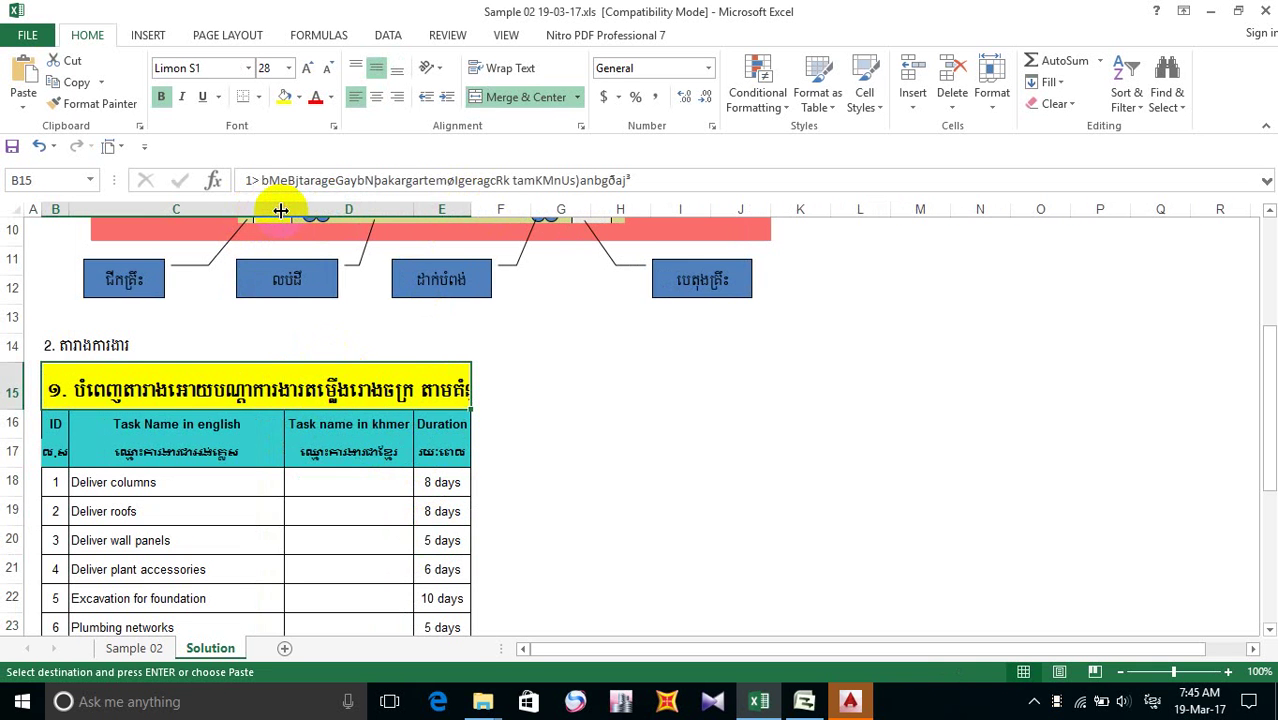
pyautogui.scroll(-4, 233, 300)
pyautogui.scroll(4, 233, 300)
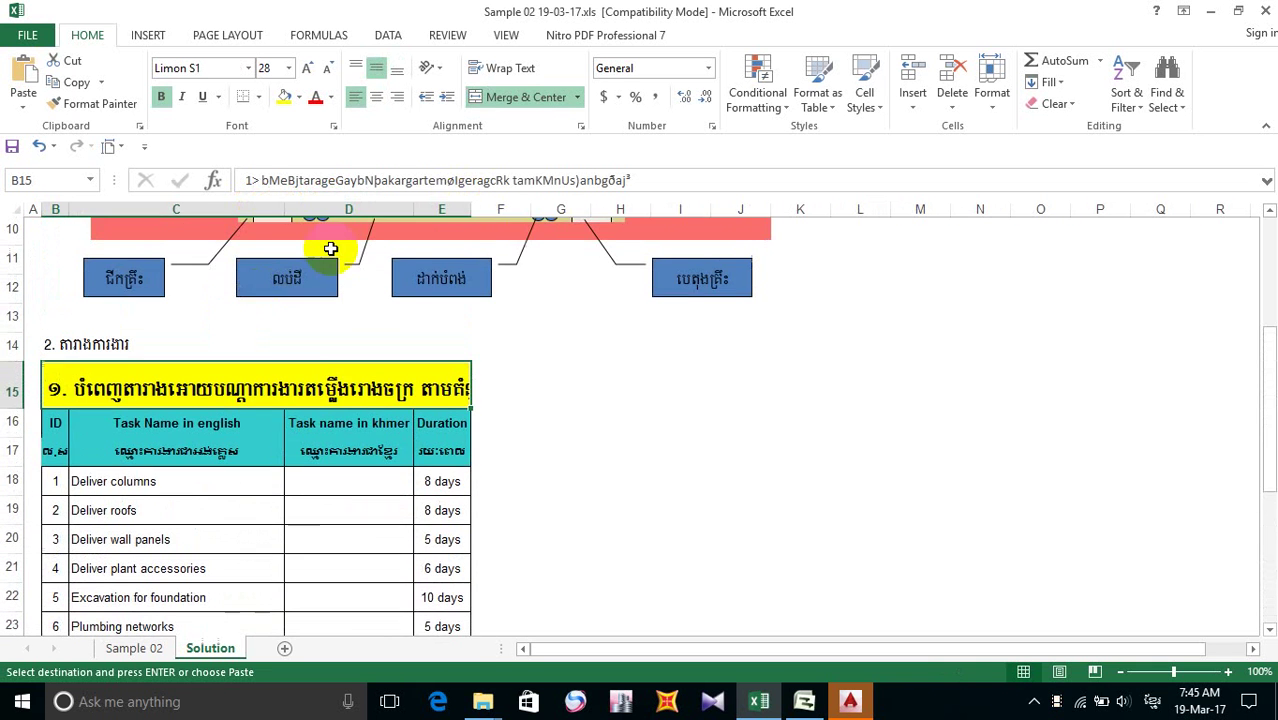
pyautogui.moveTo(418, 208); pyautogui.dragTo(592, 208)
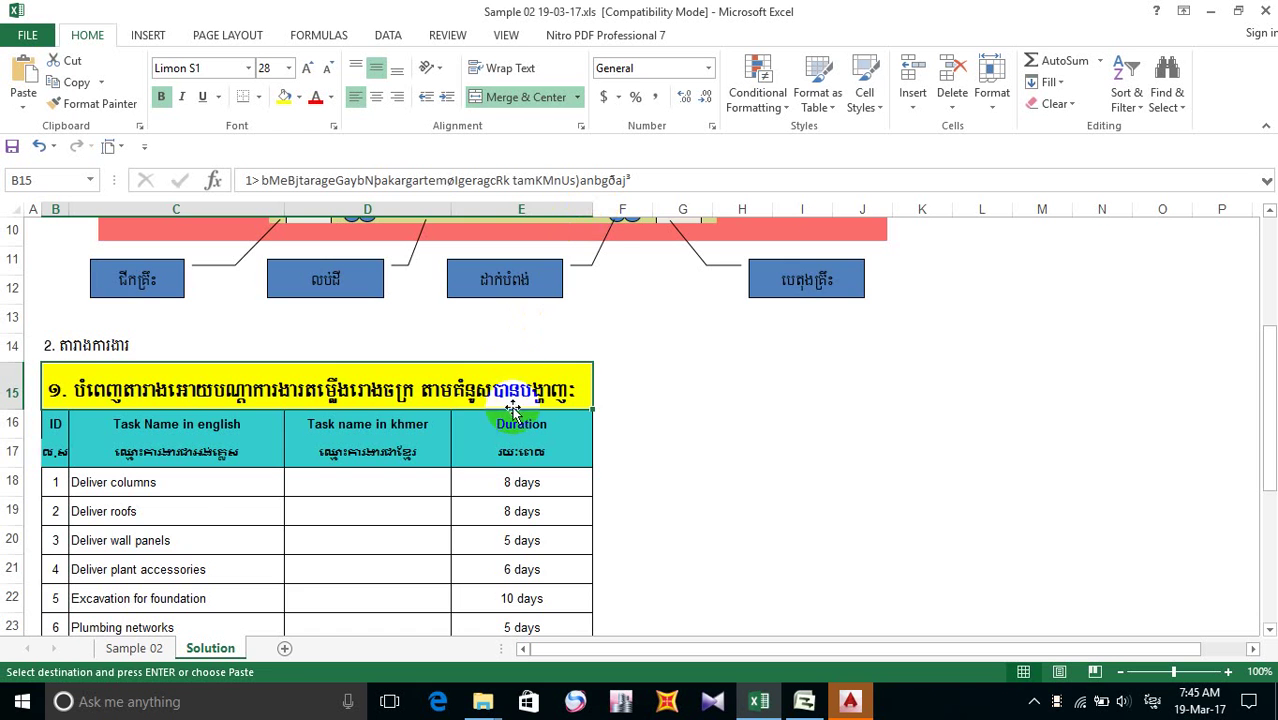
# - Check the table's rows and widen the ID column B to 4.57
pyautogui.scroll(-5, 510, 408)
pyautogui.scroll(3, 512, 408)
pyautogui.scroll(2, 512, 408)
pyautogui.scroll(-1, 512, 408)
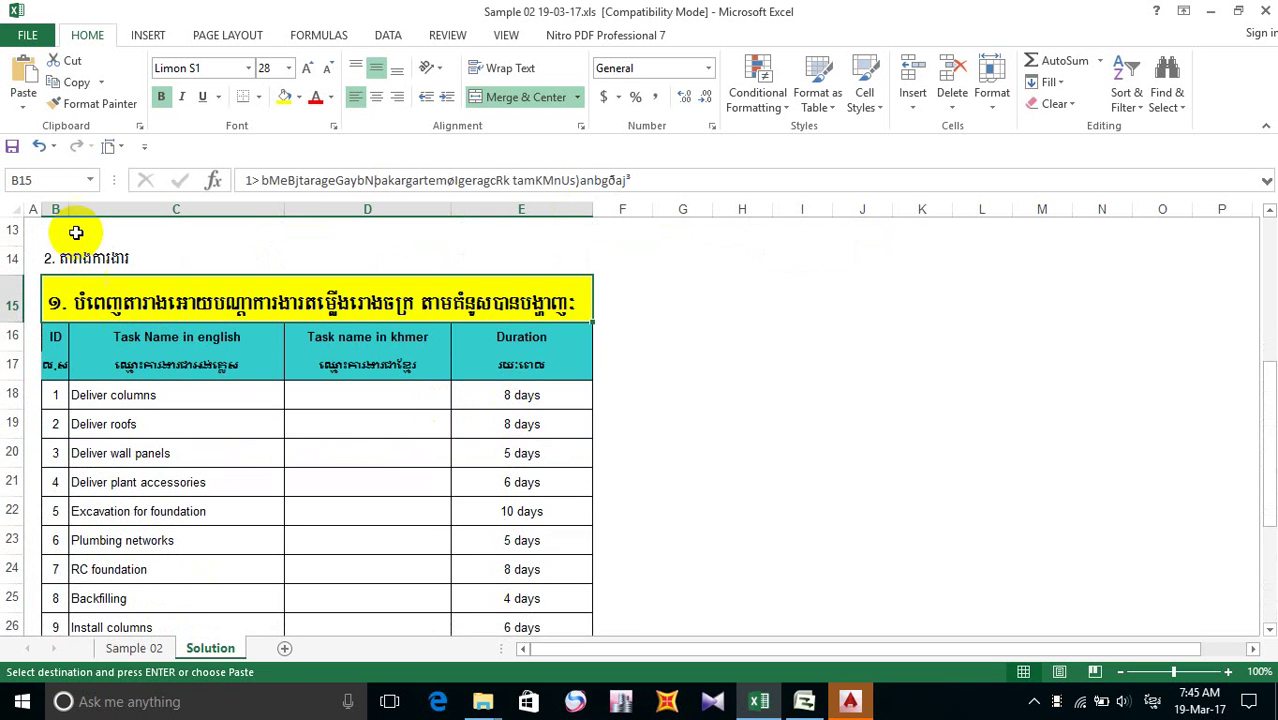
pyautogui.moveTo(68, 208); pyautogui.dragTo(78, 203)
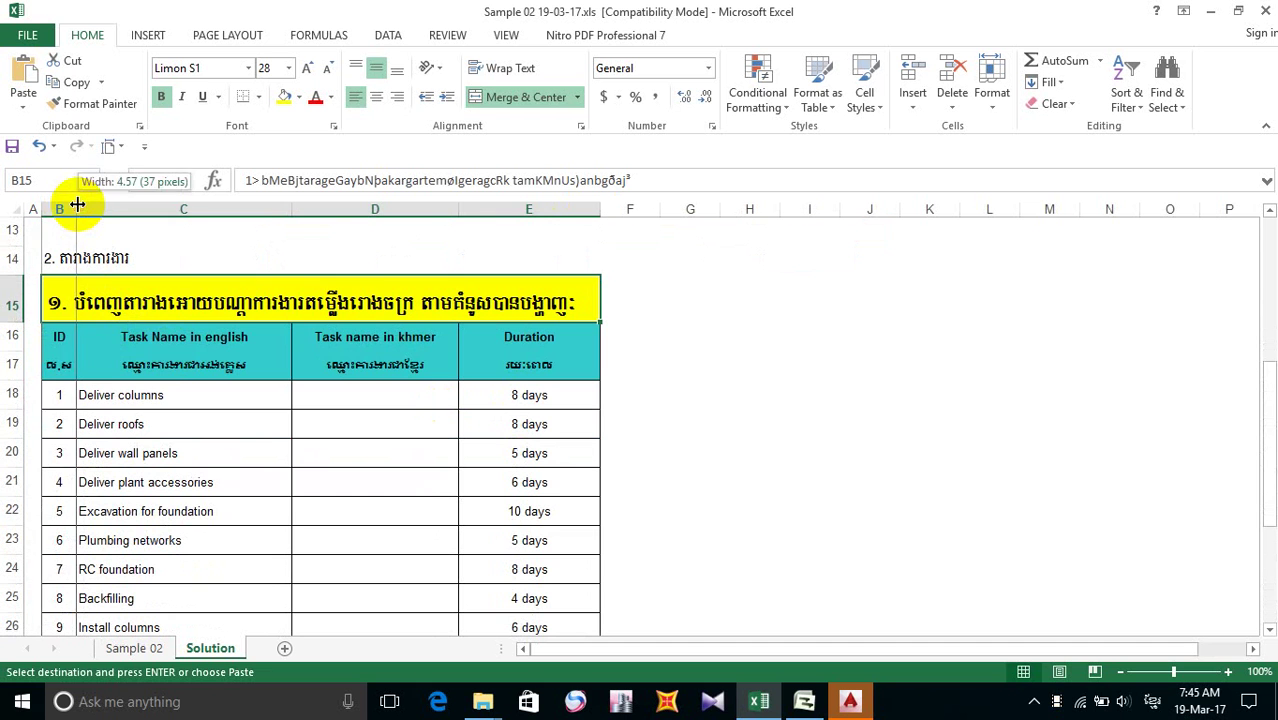
# - Try to apply the Khmer OS Battambang font to rows 15 to 17
pyautogui.click(165, 364)
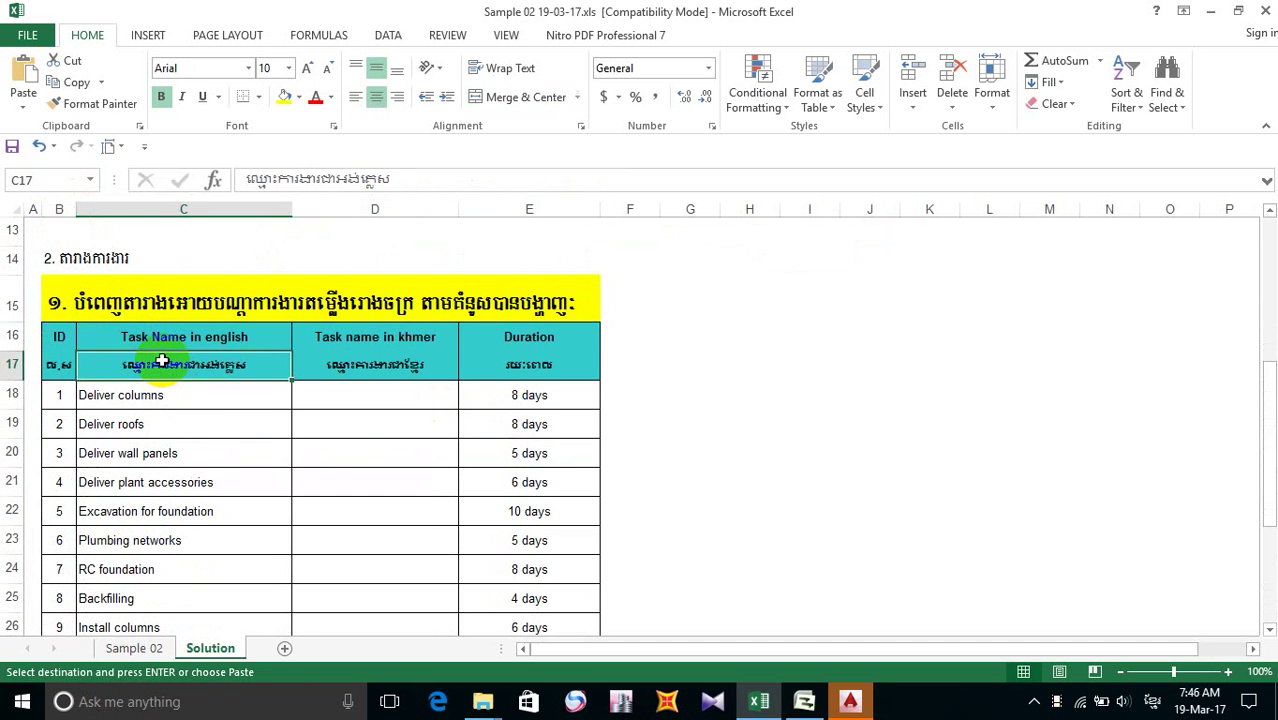
pyautogui.click(73, 299)
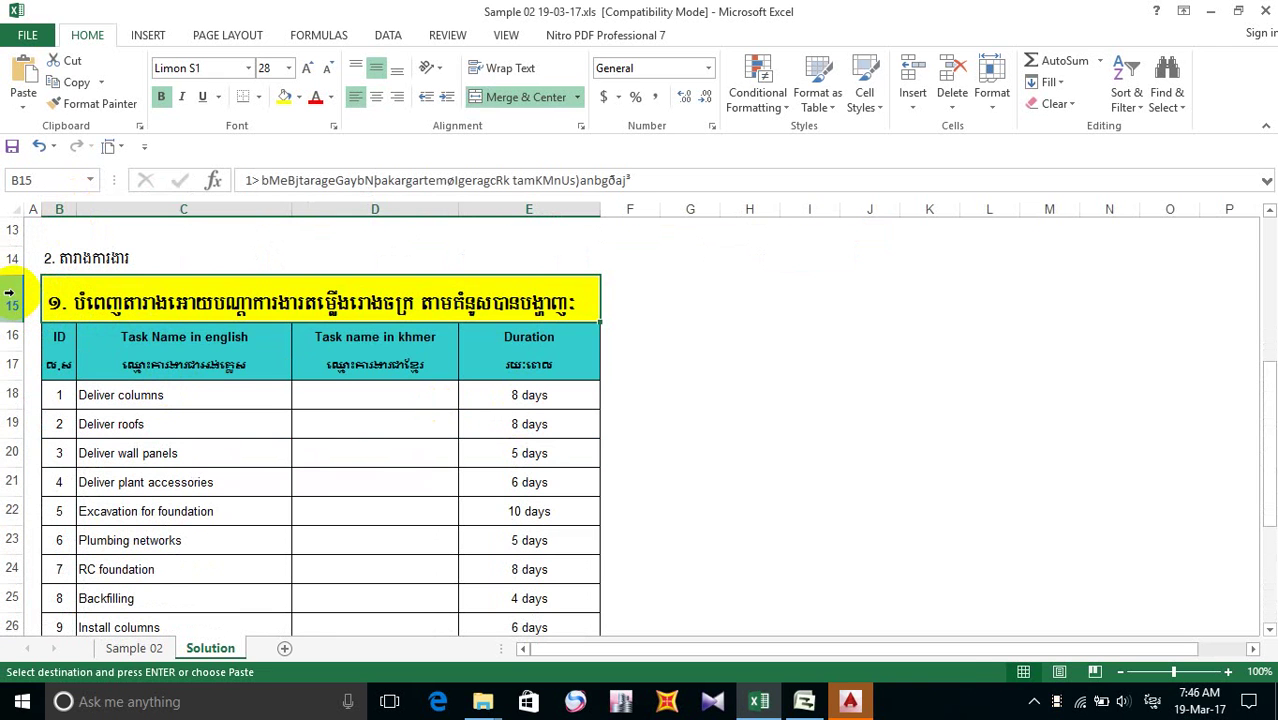
pyautogui.moveTo(10, 293); pyautogui.dragTo(11, 362)
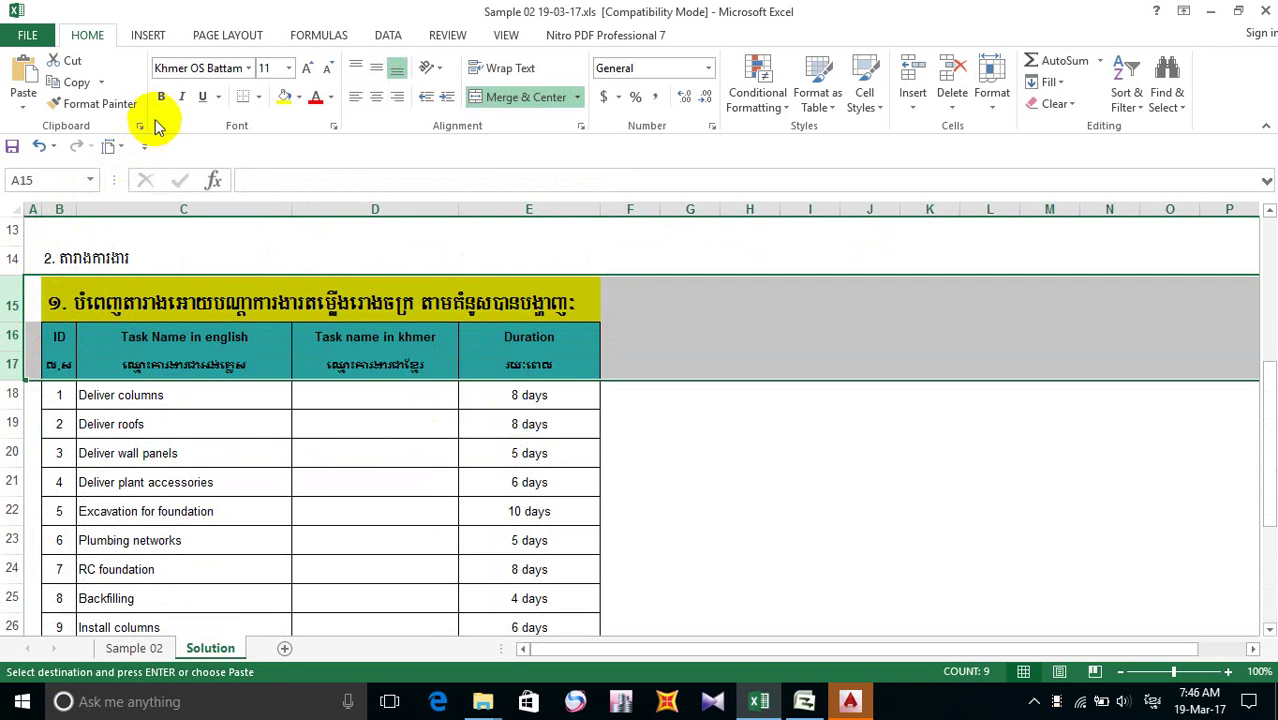
pyautogui.click(203, 66)
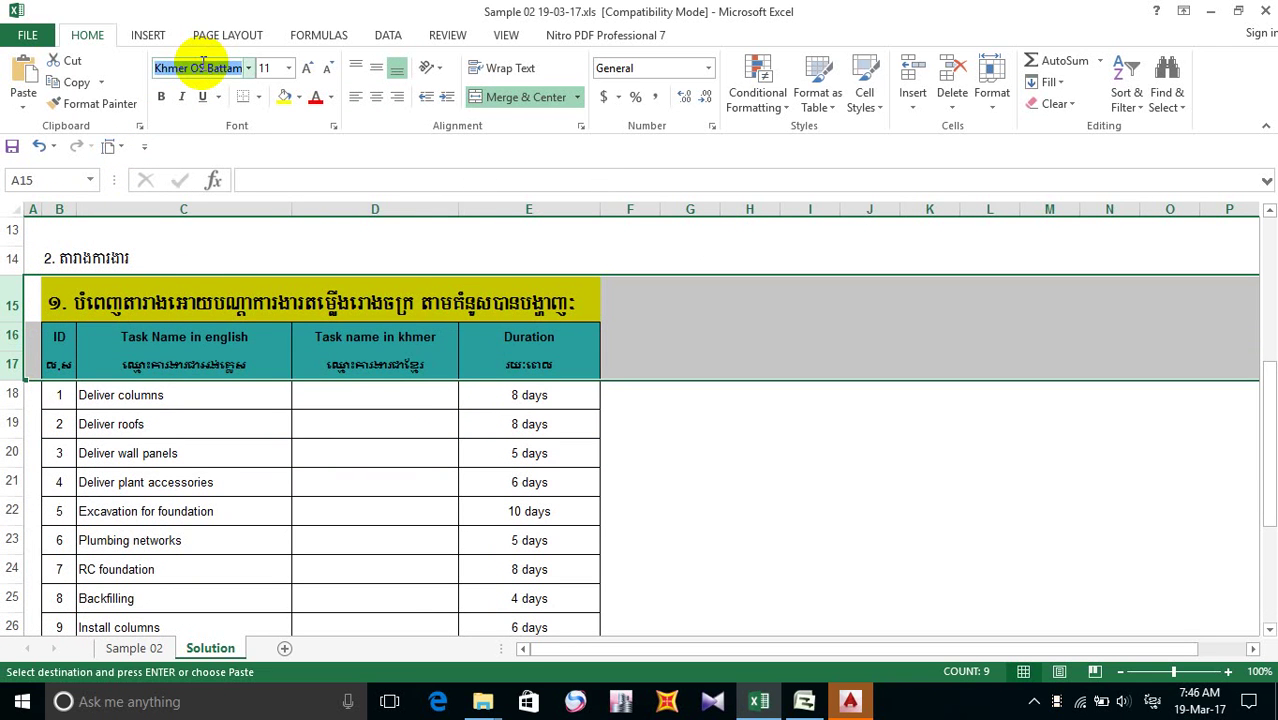
pyautogui.press('Escape')
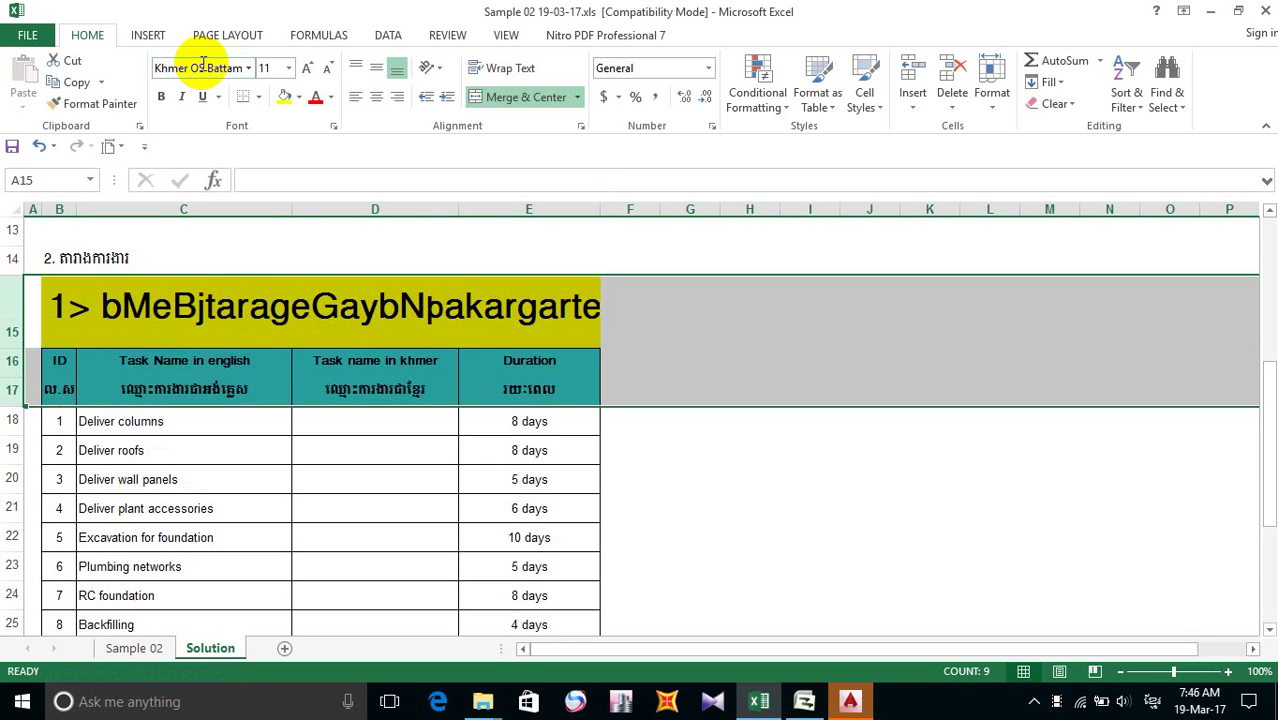
pyautogui.hotkey('ctrl', 'z')
pyautogui.hotkey('ctrl', 'c')
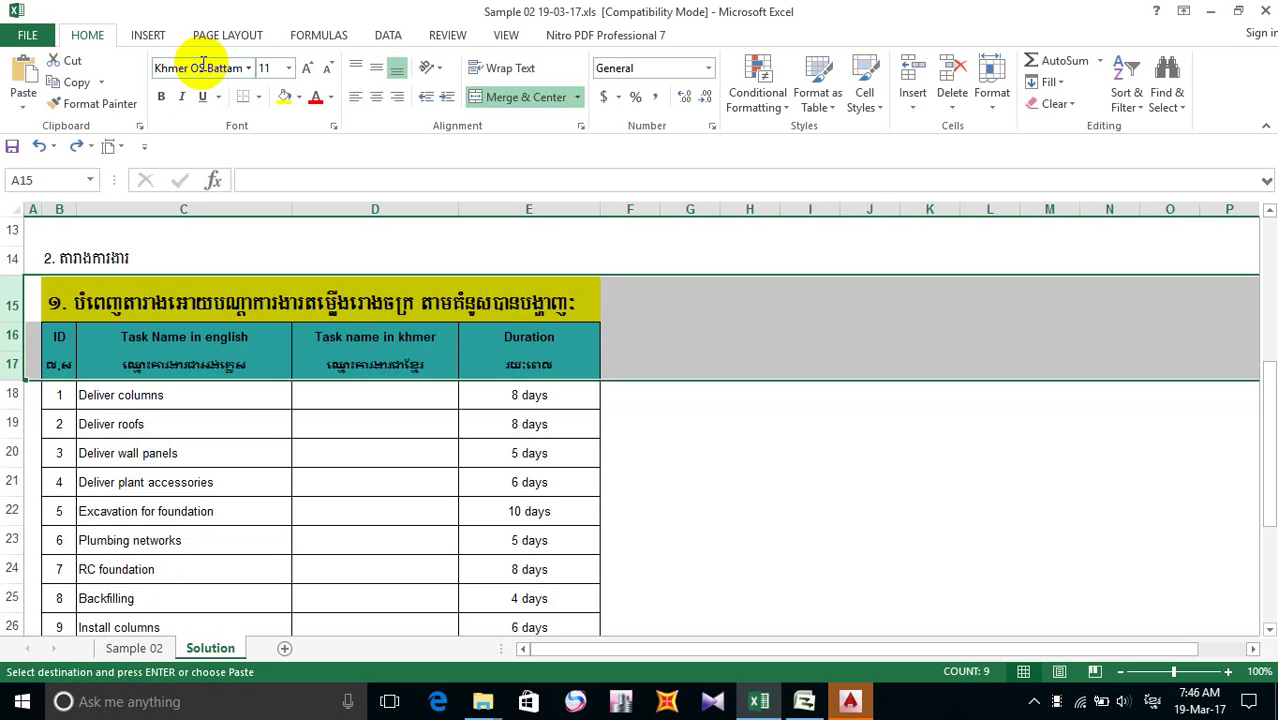
# - Try to apply the Khmer OS Battambang font to the Khmer header row 17 only
pyautogui.click(196, 306)
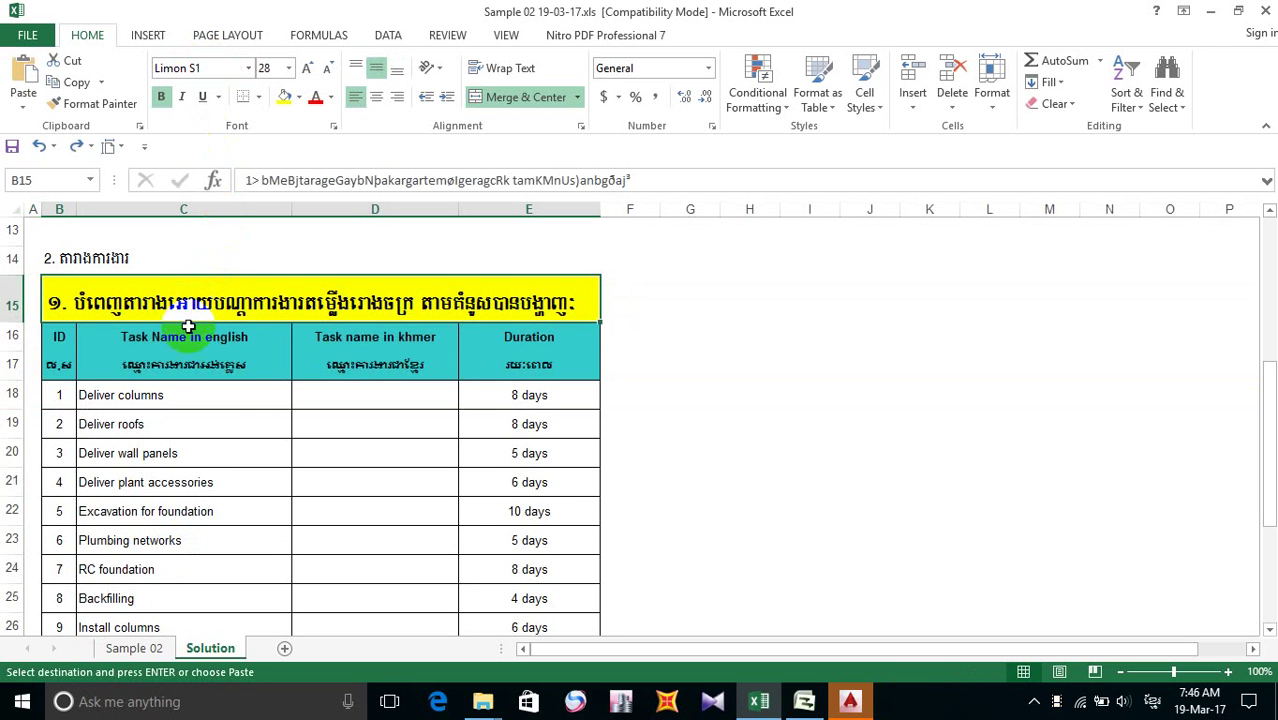
pyautogui.click(182, 336)
pyautogui.click(190, 374)
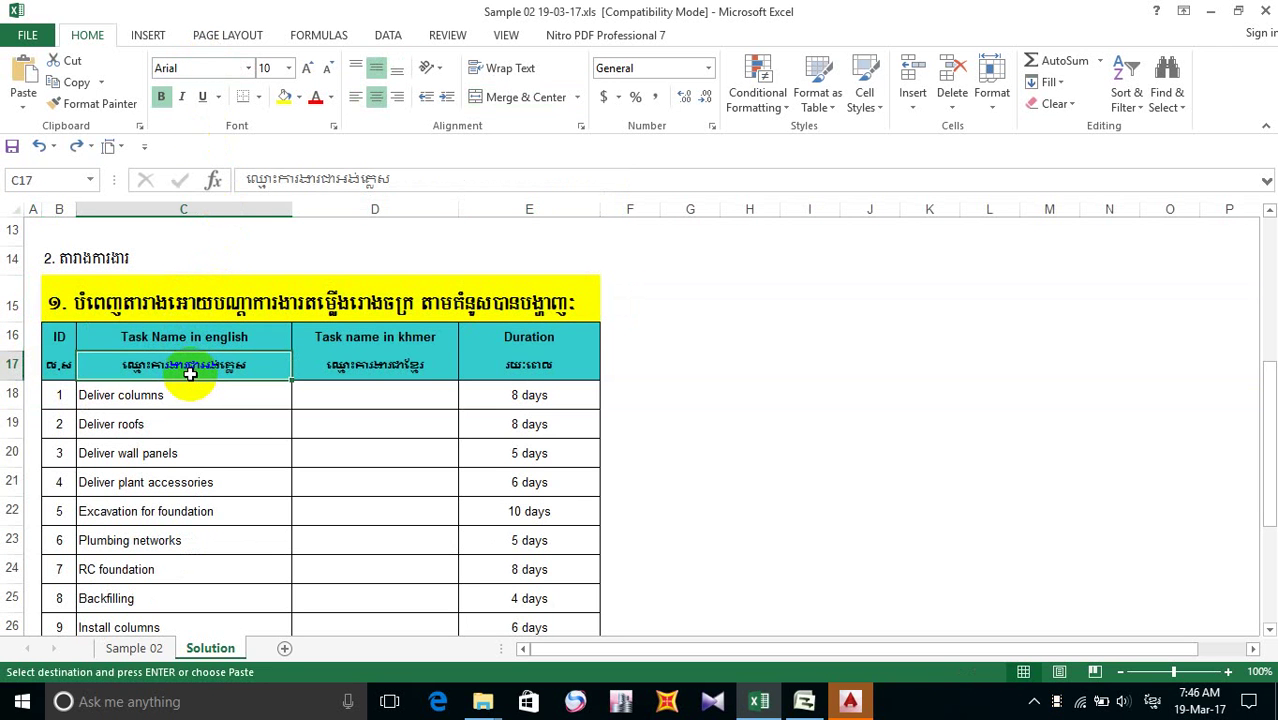
pyautogui.click(15, 364)
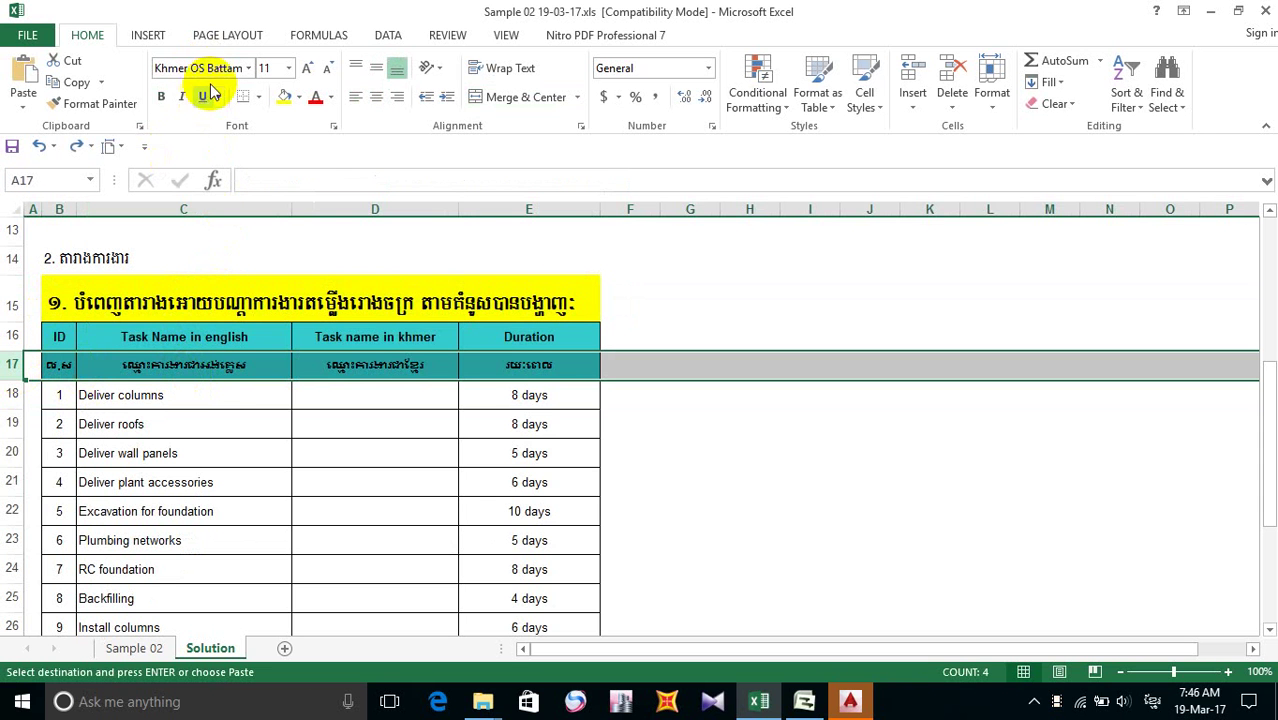
pyautogui.press('Return')
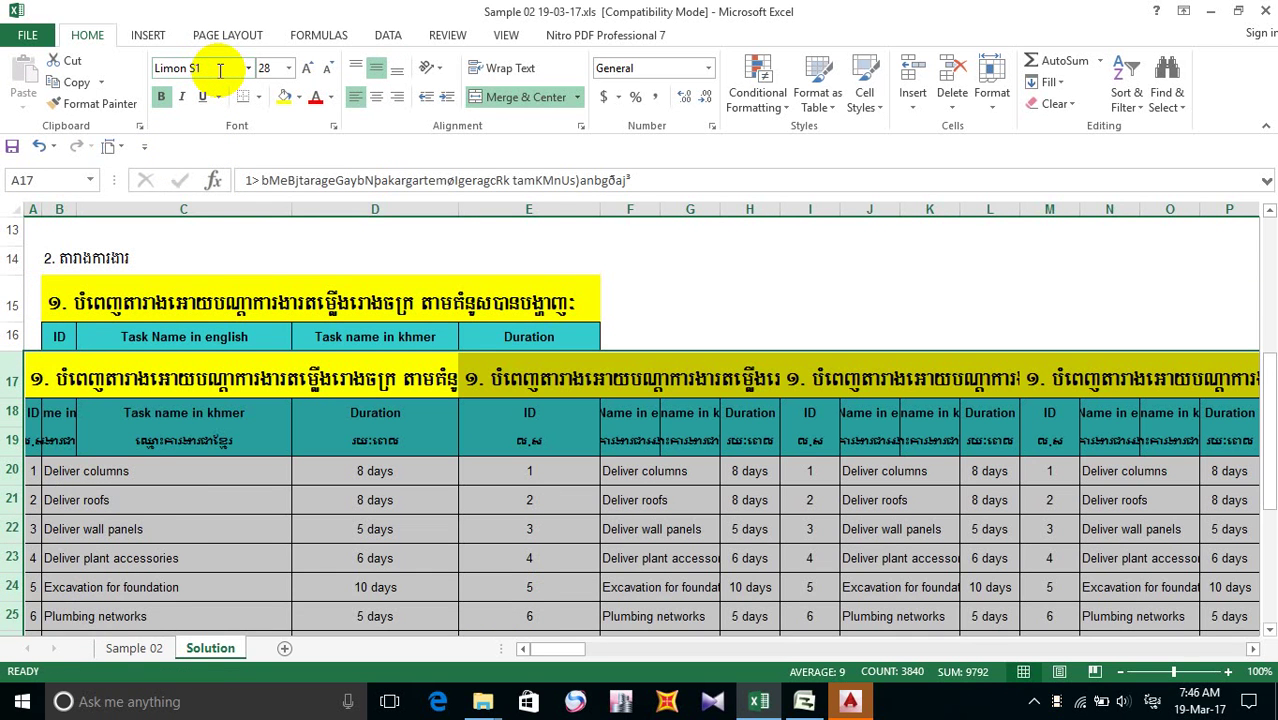
pyautogui.hotkey('ctrl', 'z')
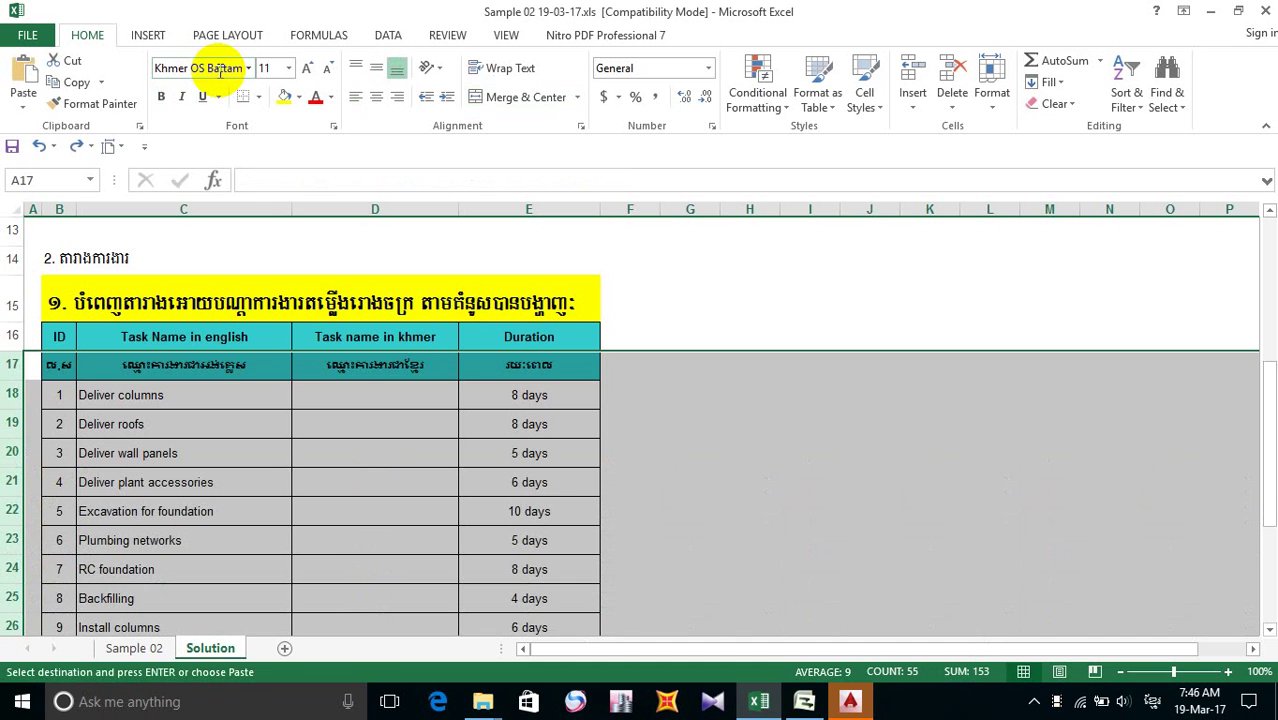
pyautogui.click(187, 369)
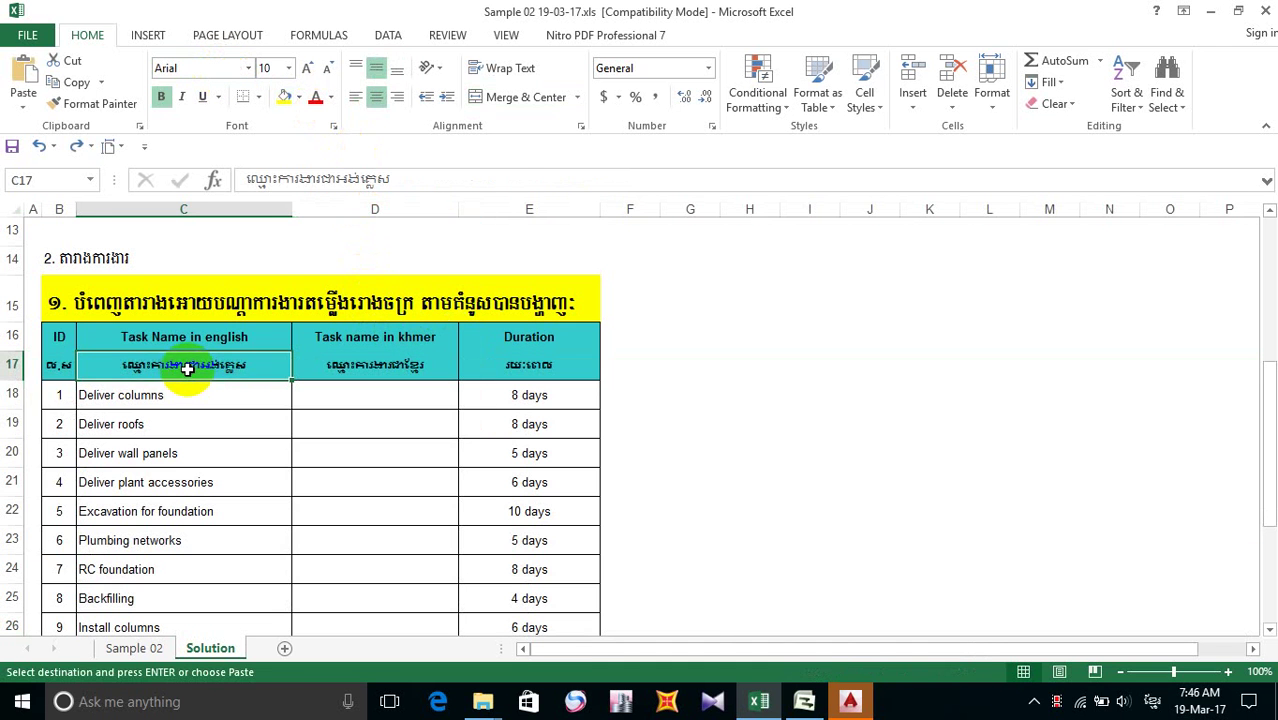
pyautogui.click(8, 366)
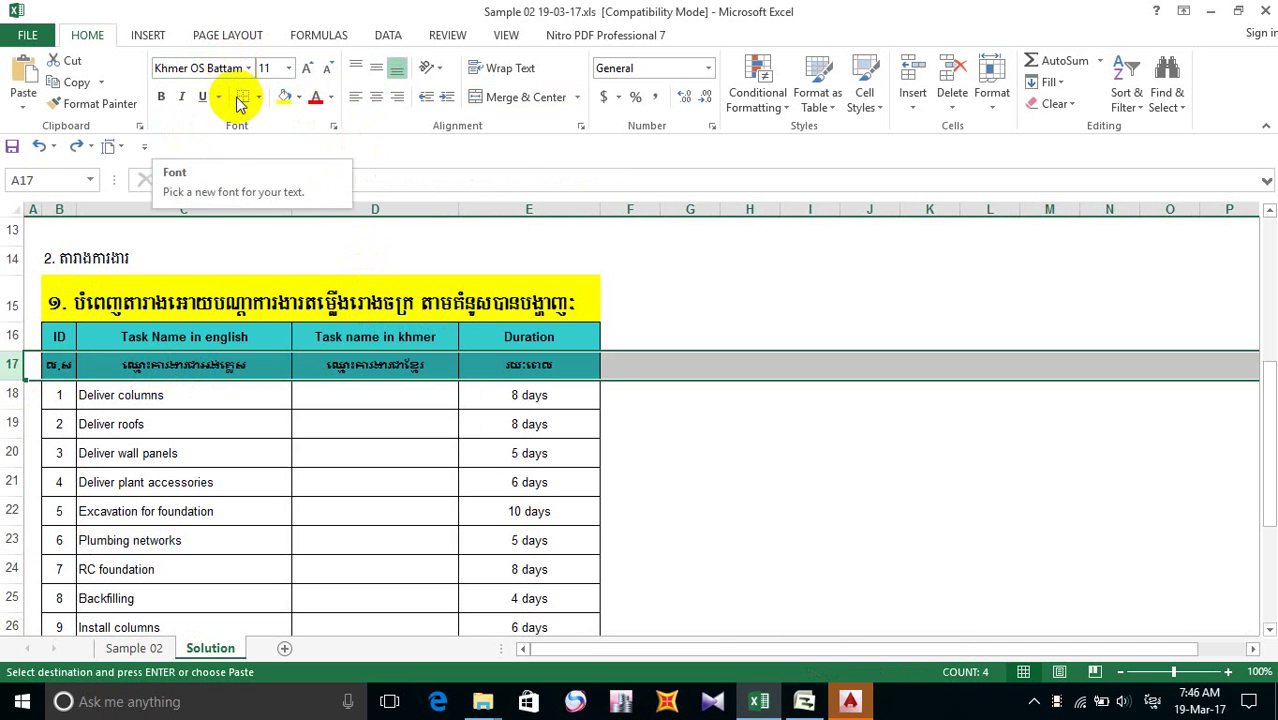
pyautogui.click(156, 367)
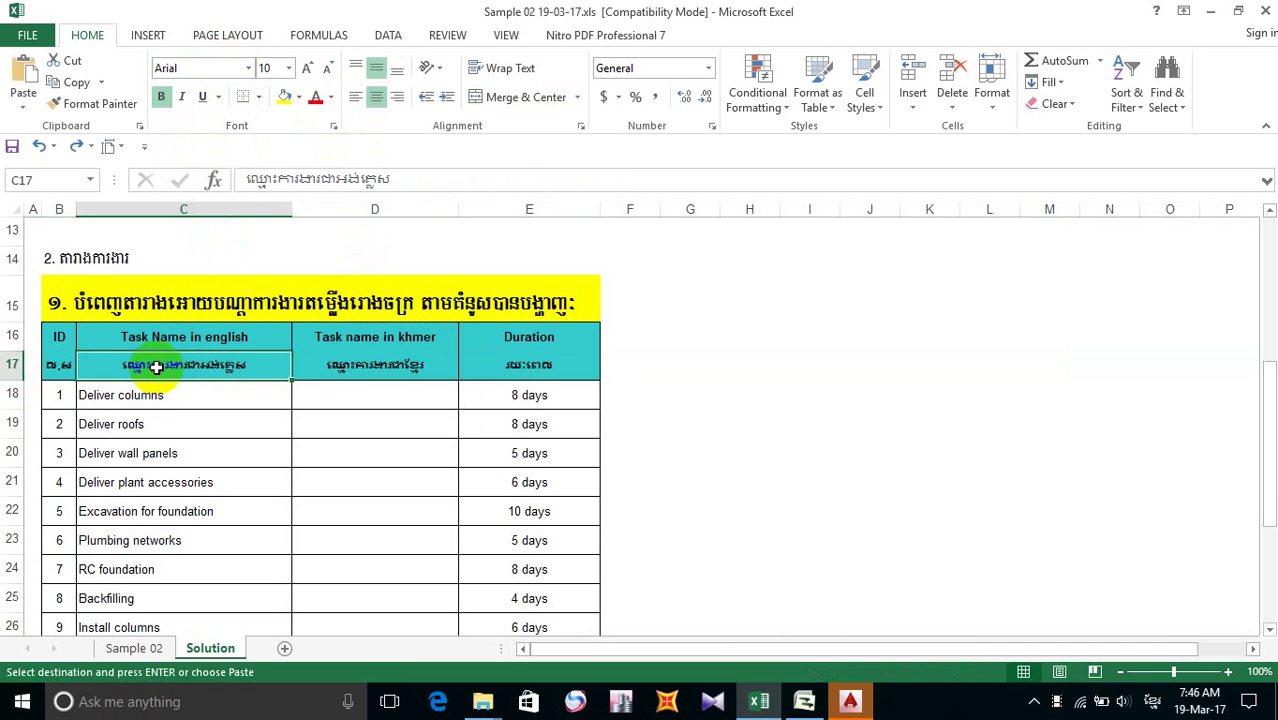
pyautogui.click(8, 365)
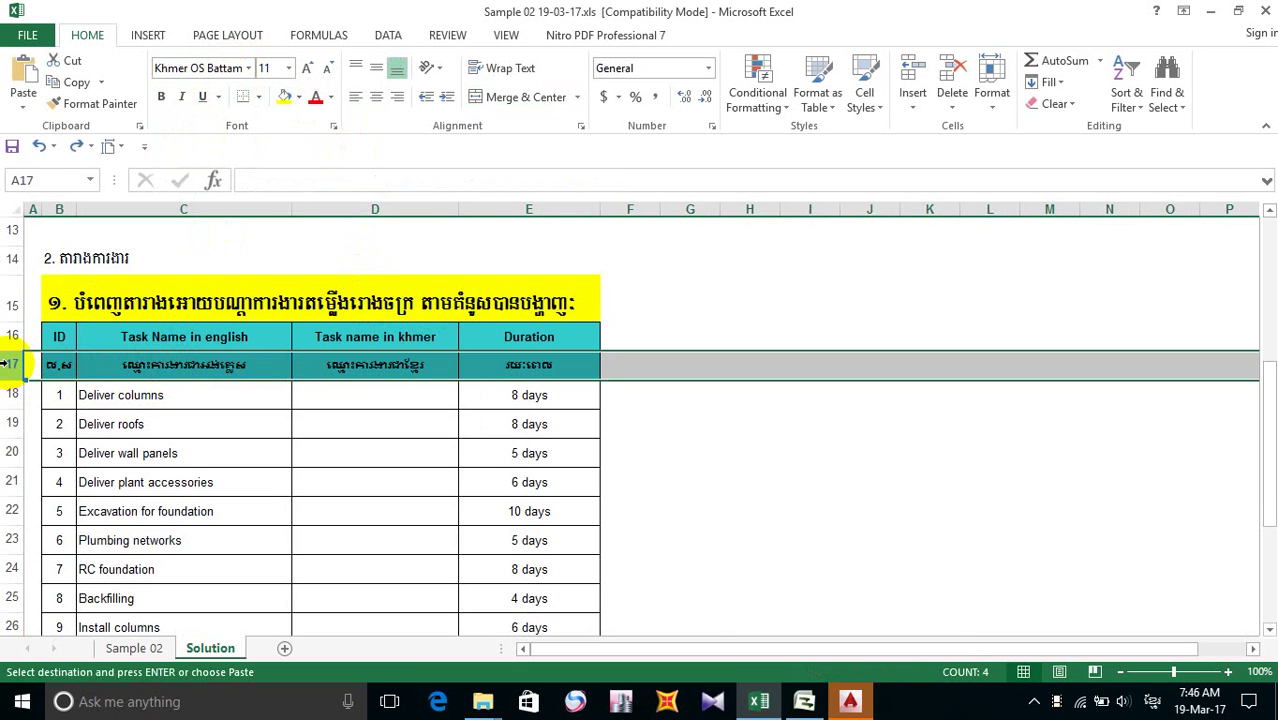
# - Reduce the font size of the yellow Khmer heading in row 15 to 24
pyautogui.click(8, 302)
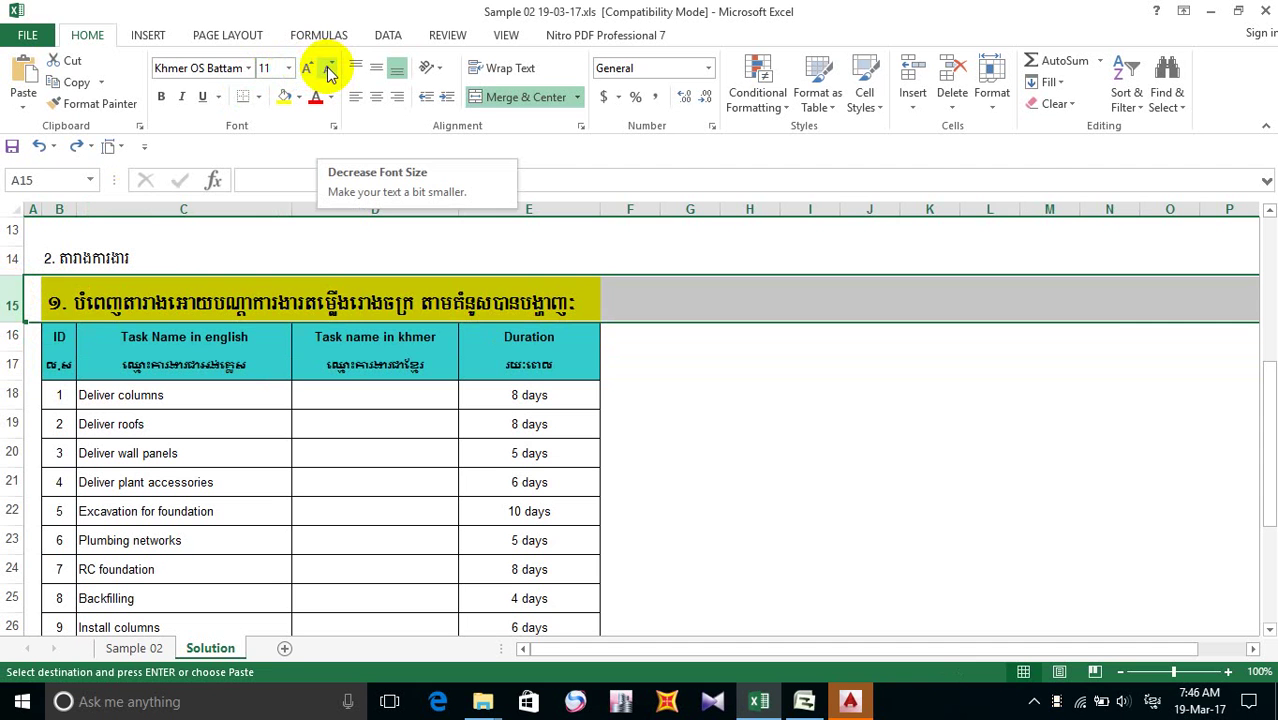
pyautogui.click(276, 300)
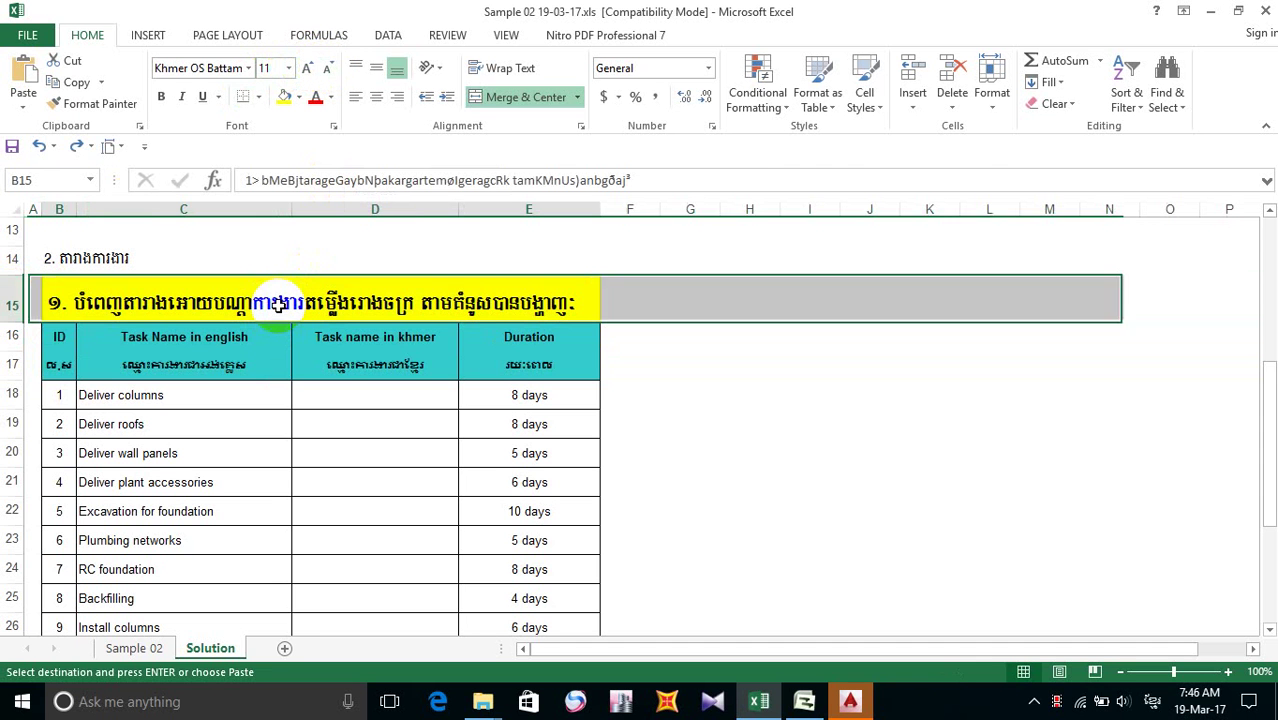
pyautogui.click(326, 70)
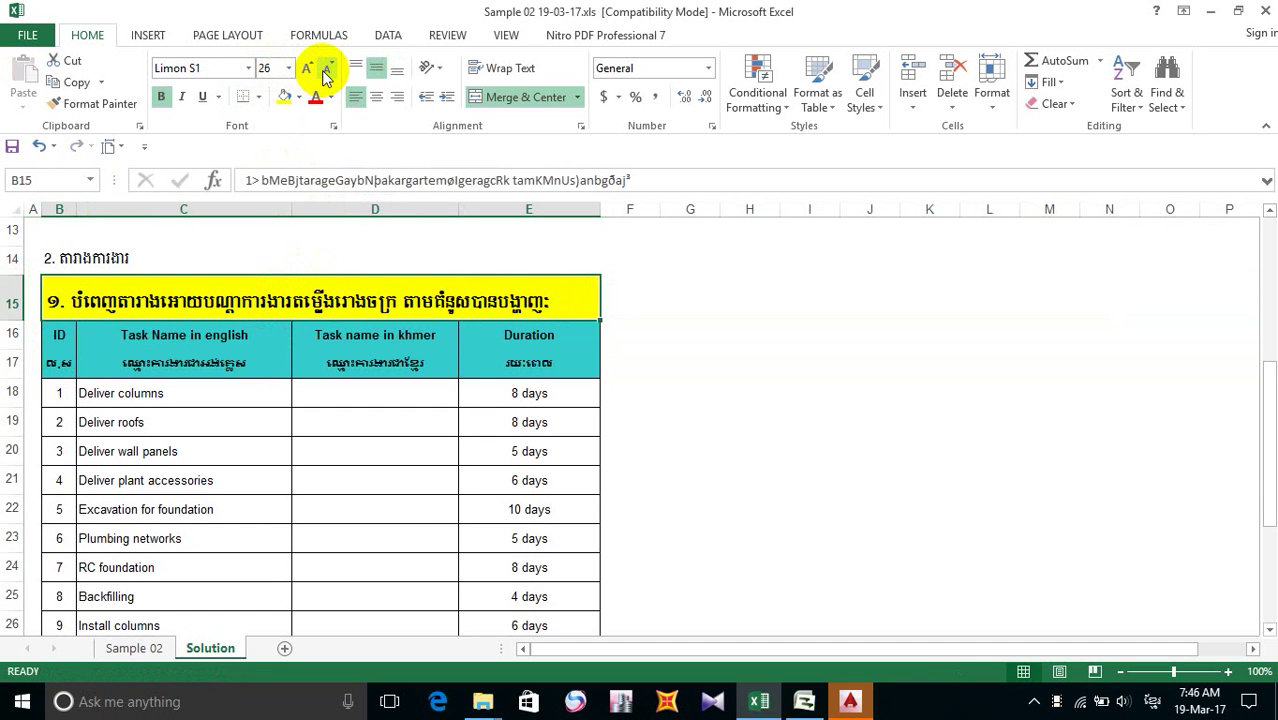
pyautogui.click(326, 70)
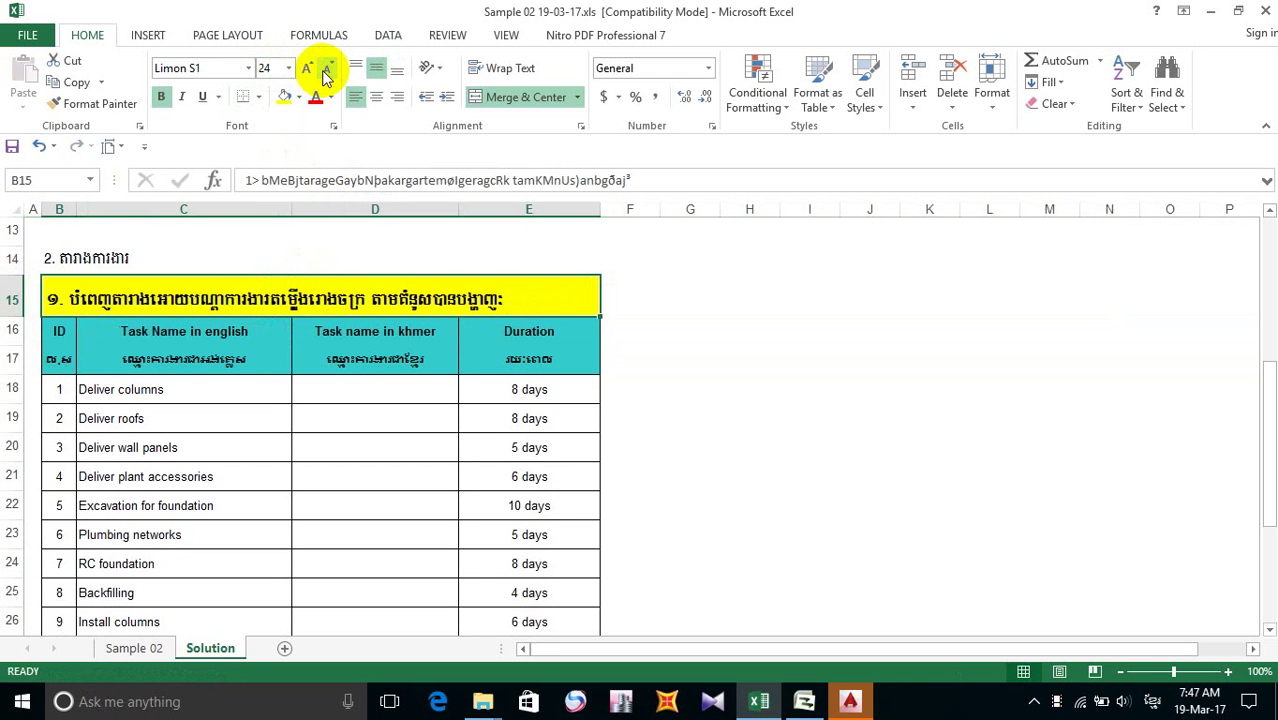
# - Narrow column C so it is only slightly wider than the English task names
pyautogui.click(175, 359)
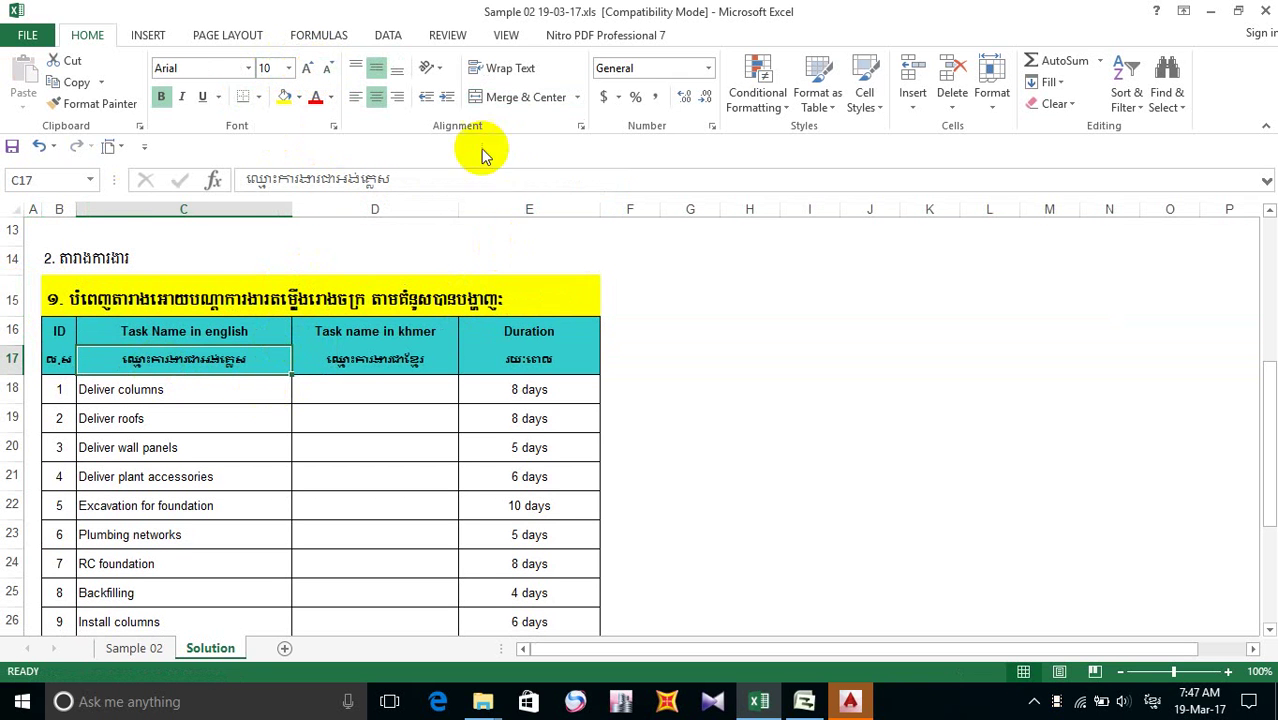
pyautogui.doubleClick(290, 210)
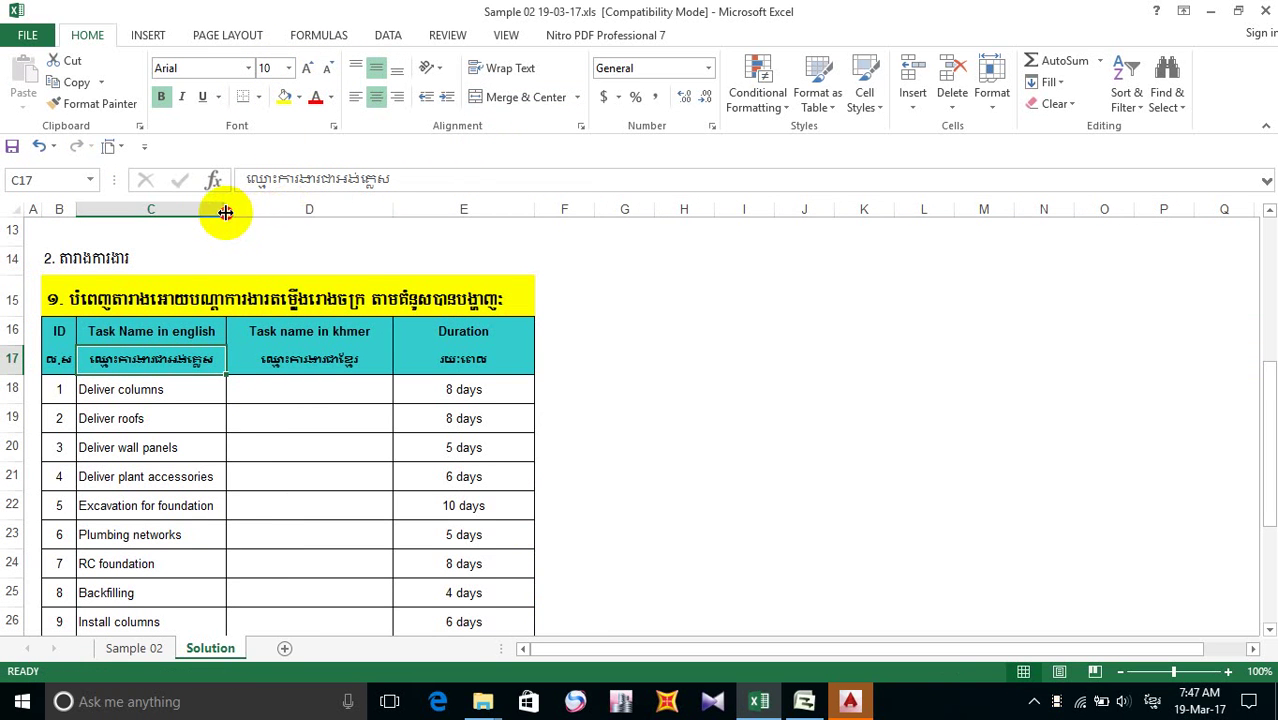
pyautogui.moveTo(225, 210); pyautogui.dragTo(257, 209)
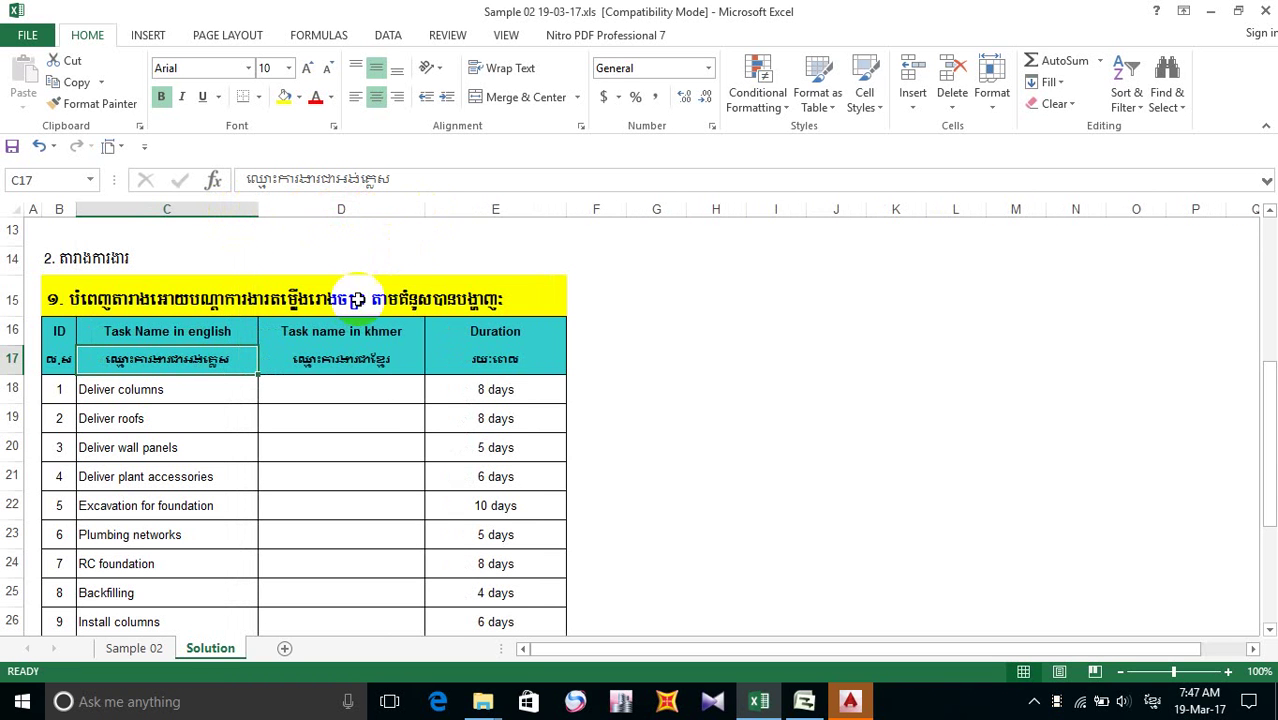
# - Compare the Solution table and its Khmer header row with the original table on the Sample 02 sheet
pyautogui.scroll(-4, 354, 302)
pyautogui.scroll(2, 354, 302)
pyautogui.scroll(1, 354, 302)
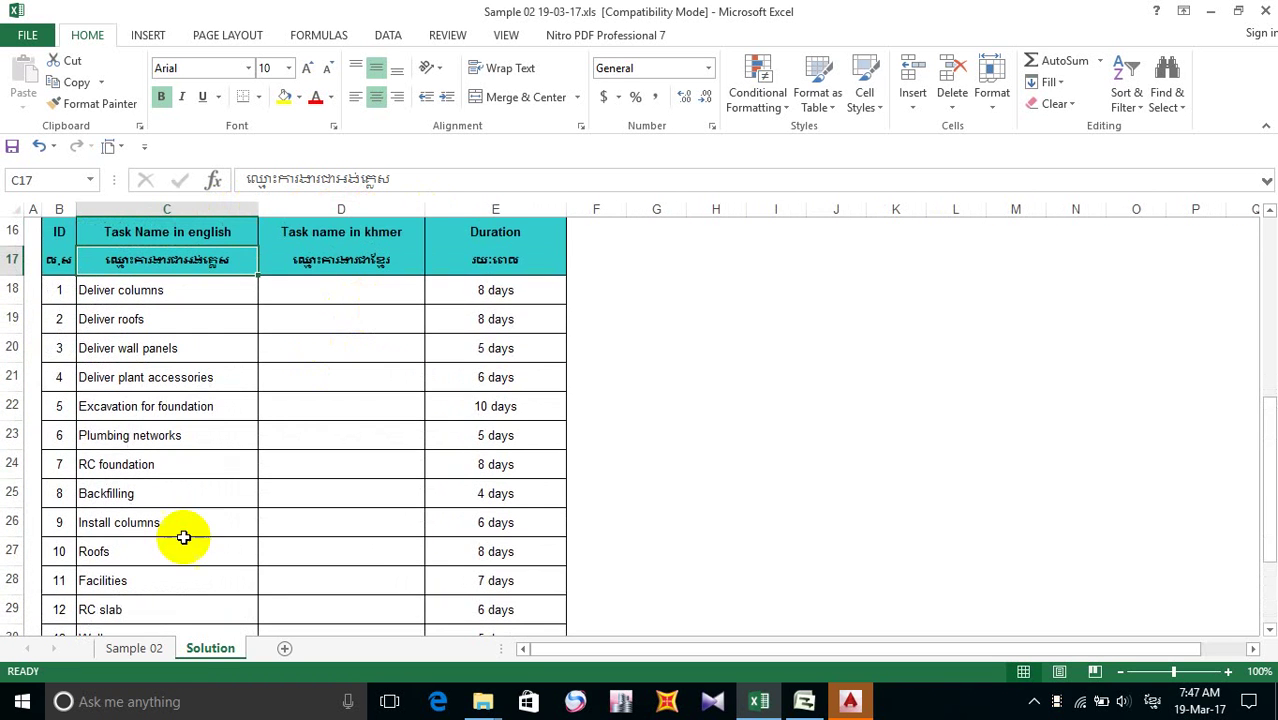
pyautogui.click(160, 646)
pyautogui.scroll(9, 247, 325)
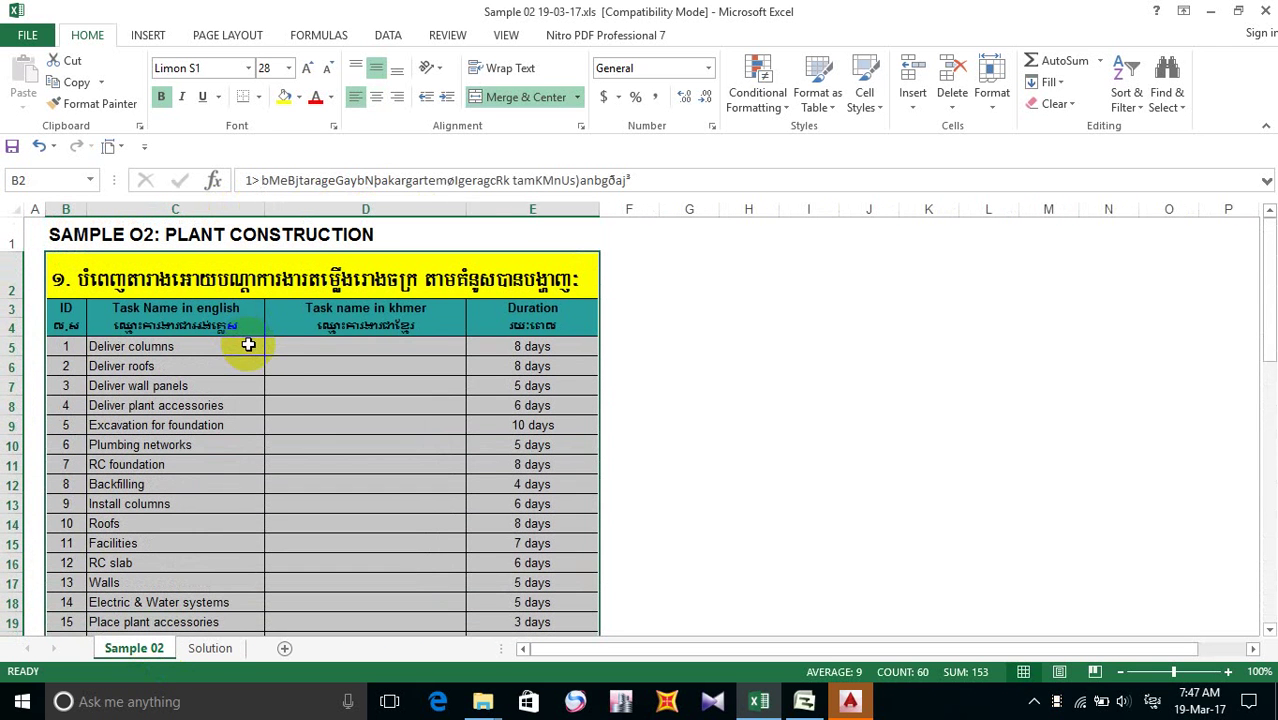
pyautogui.keyDown('ctrl'); pyautogui.scroll(3, 250, 337); pyautogui.keyUp('ctrl')
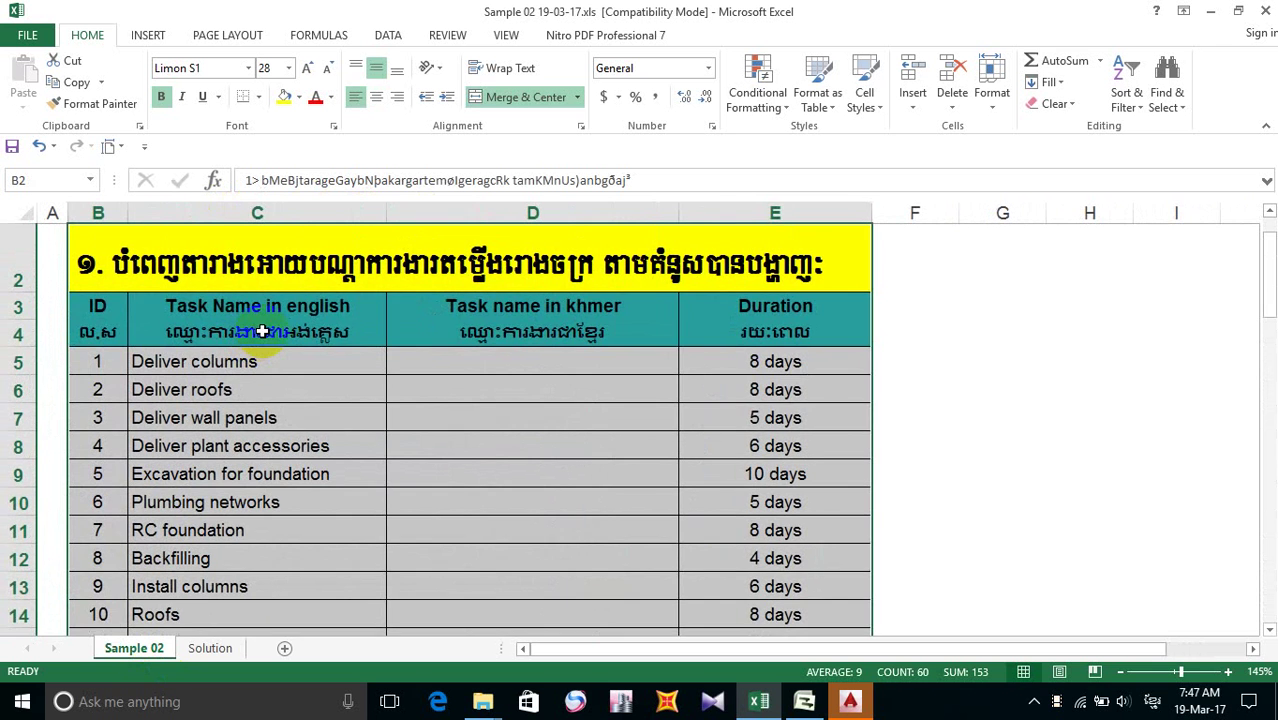
pyautogui.keyDown('ctrl'); pyautogui.scroll(-4, 262, 332); pyautogui.keyUp('ctrl')
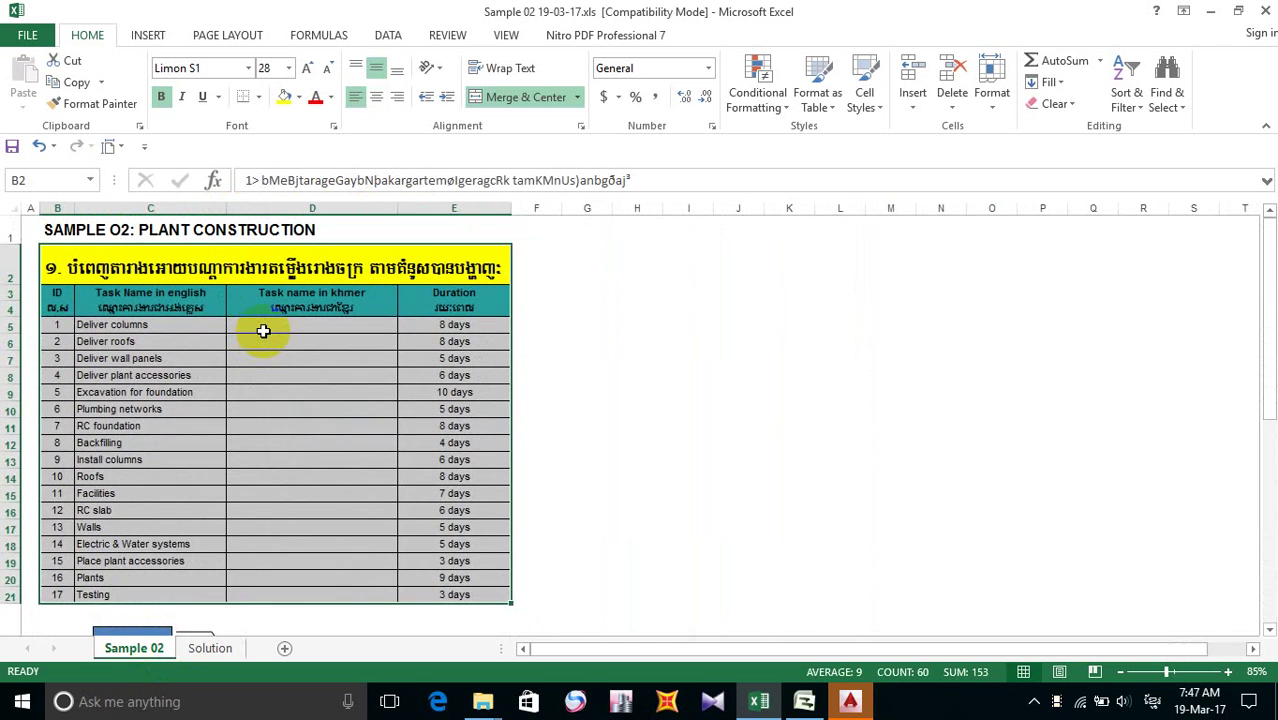
pyautogui.scroll(1, 262, 332)
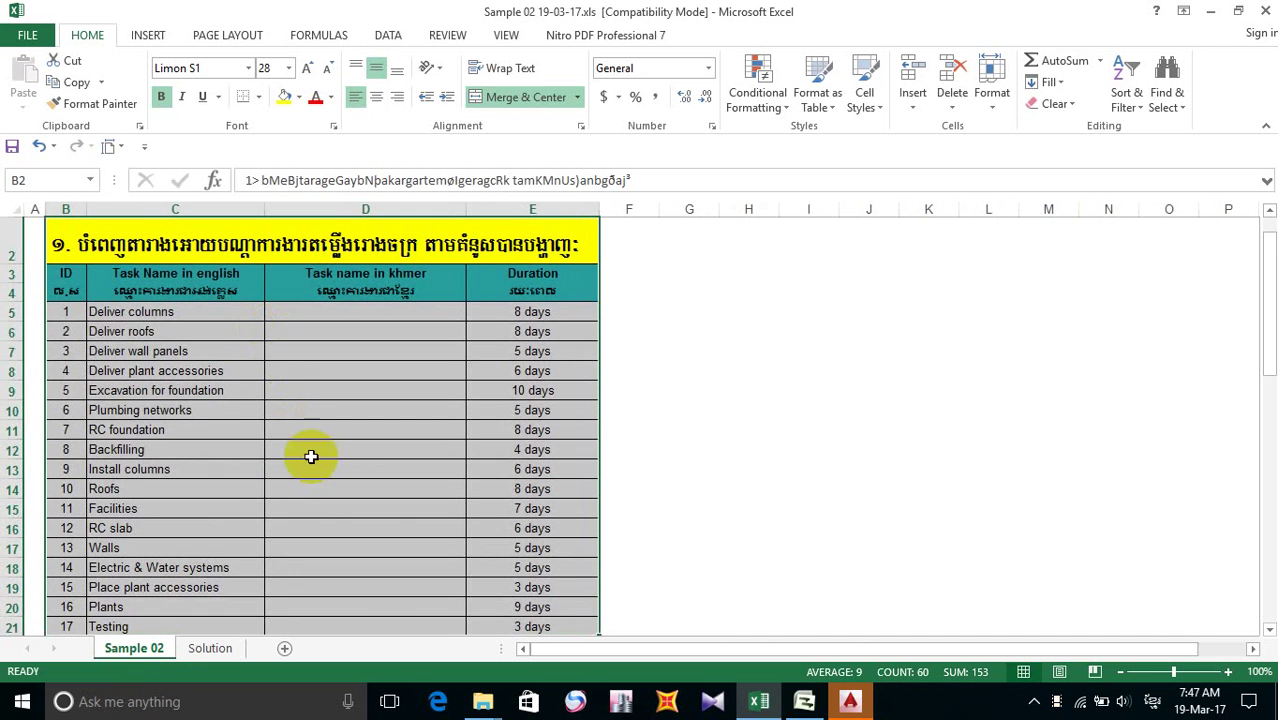
pyautogui.click(210, 648)
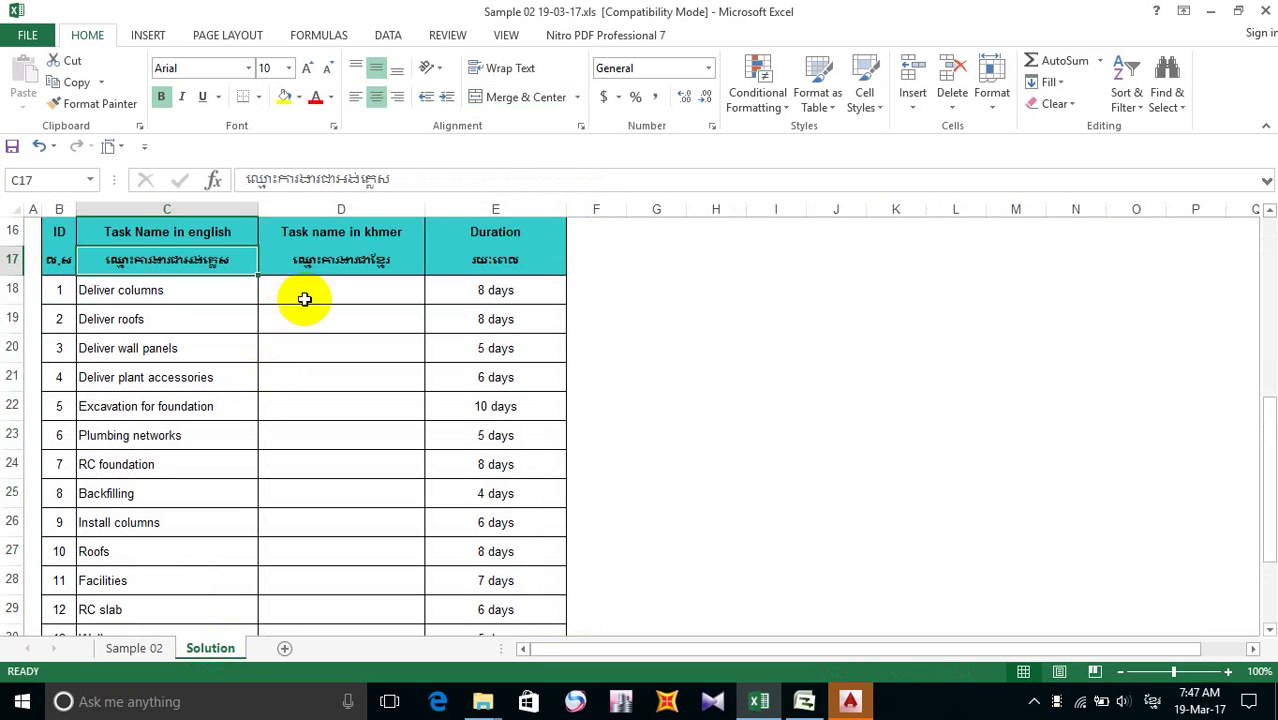
pyautogui.click(337, 256)
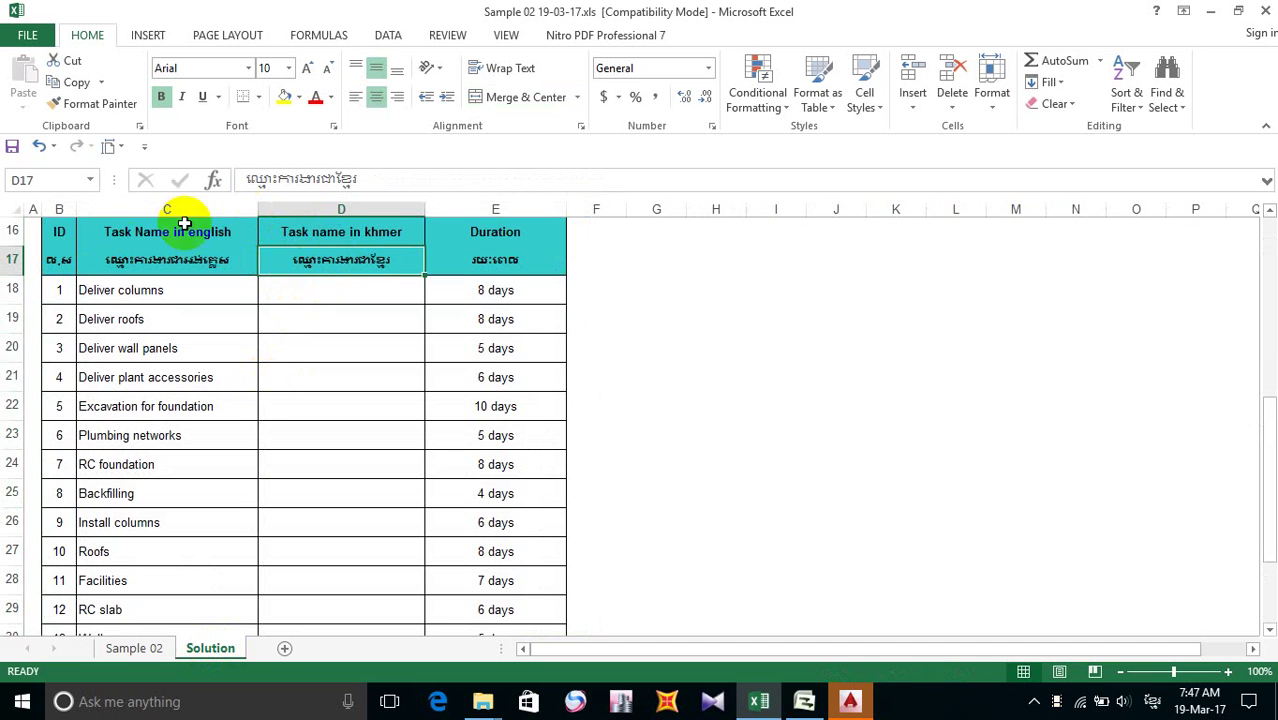
pyautogui.click(105, 259)
pyautogui.click(59, 260)
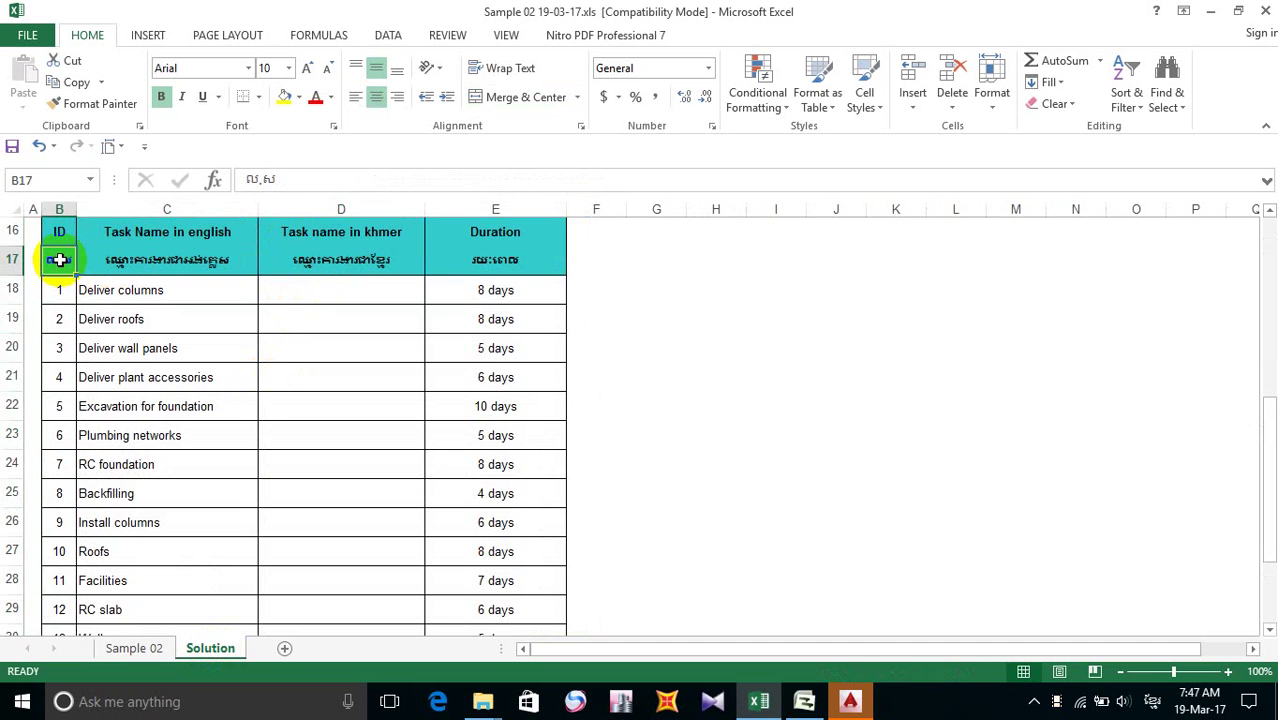
# - Narrow the grouped plant diagram on the Solution sheet from its right edge so it ends within column H
pyautogui.scroll(5, 422, 317)
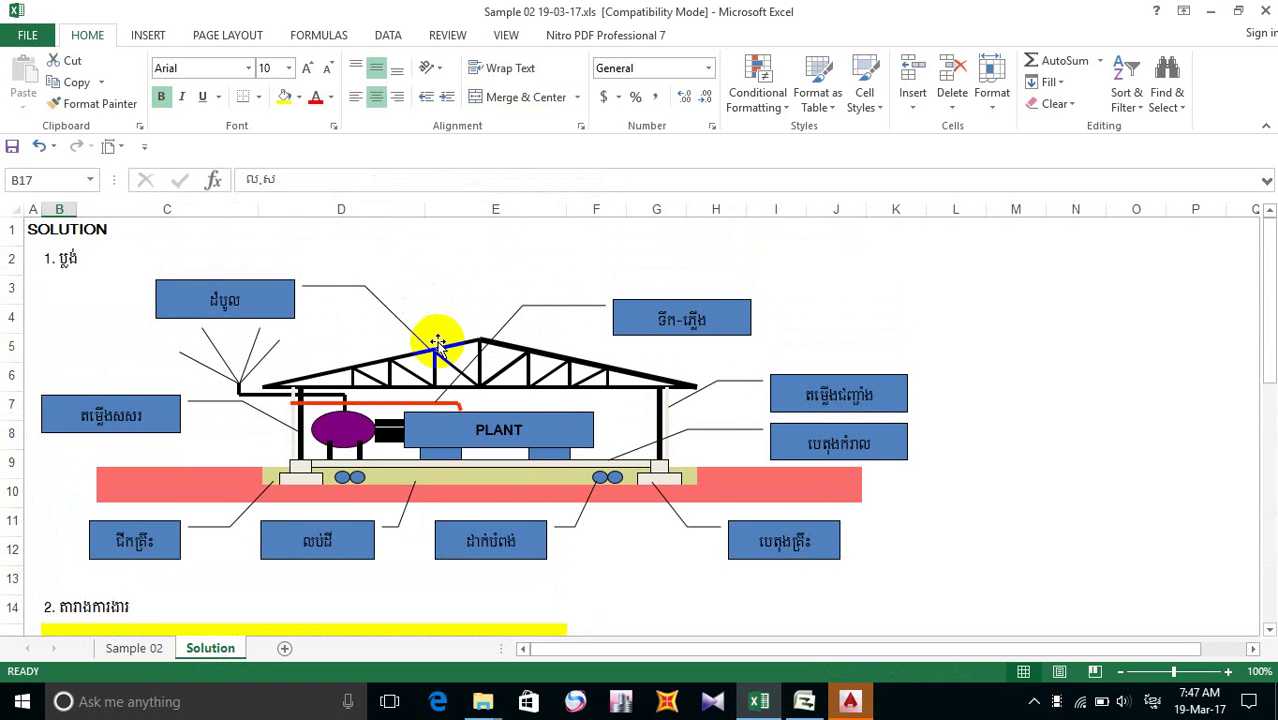
pyautogui.click(458, 398)
pyautogui.click(94, 377)
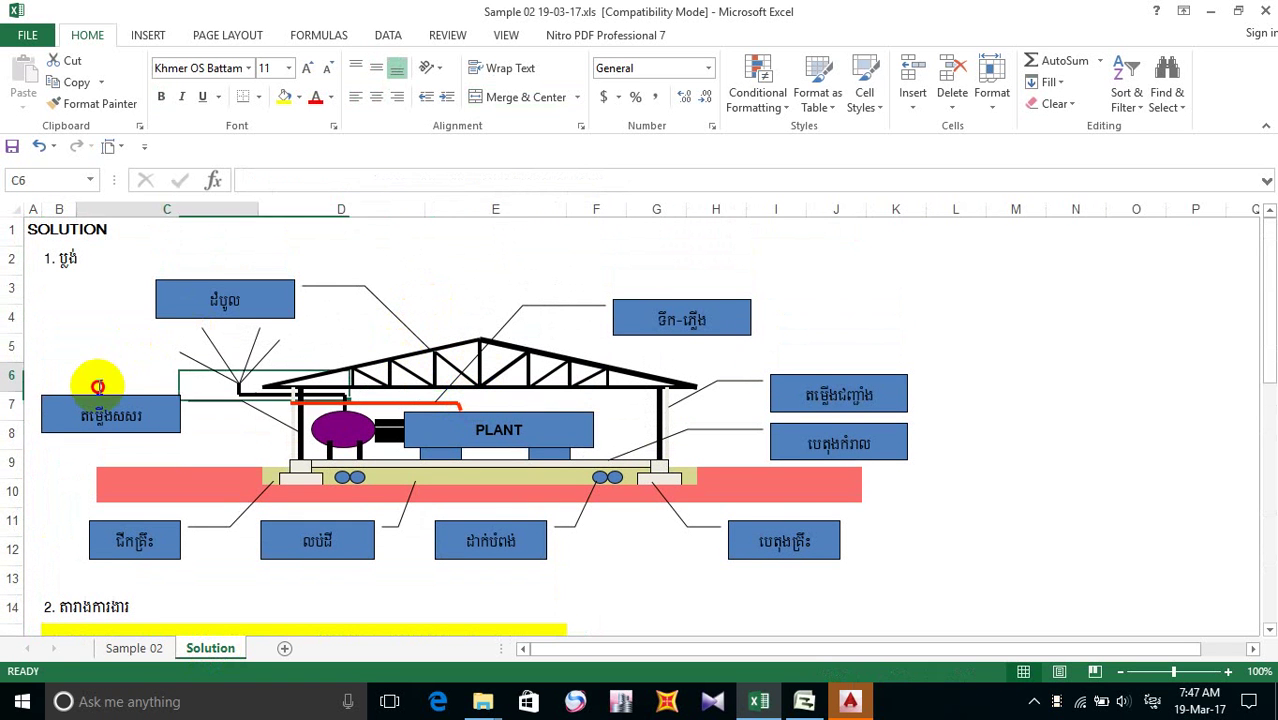
pyautogui.click(947, 312)
pyautogui.click(723, 305)
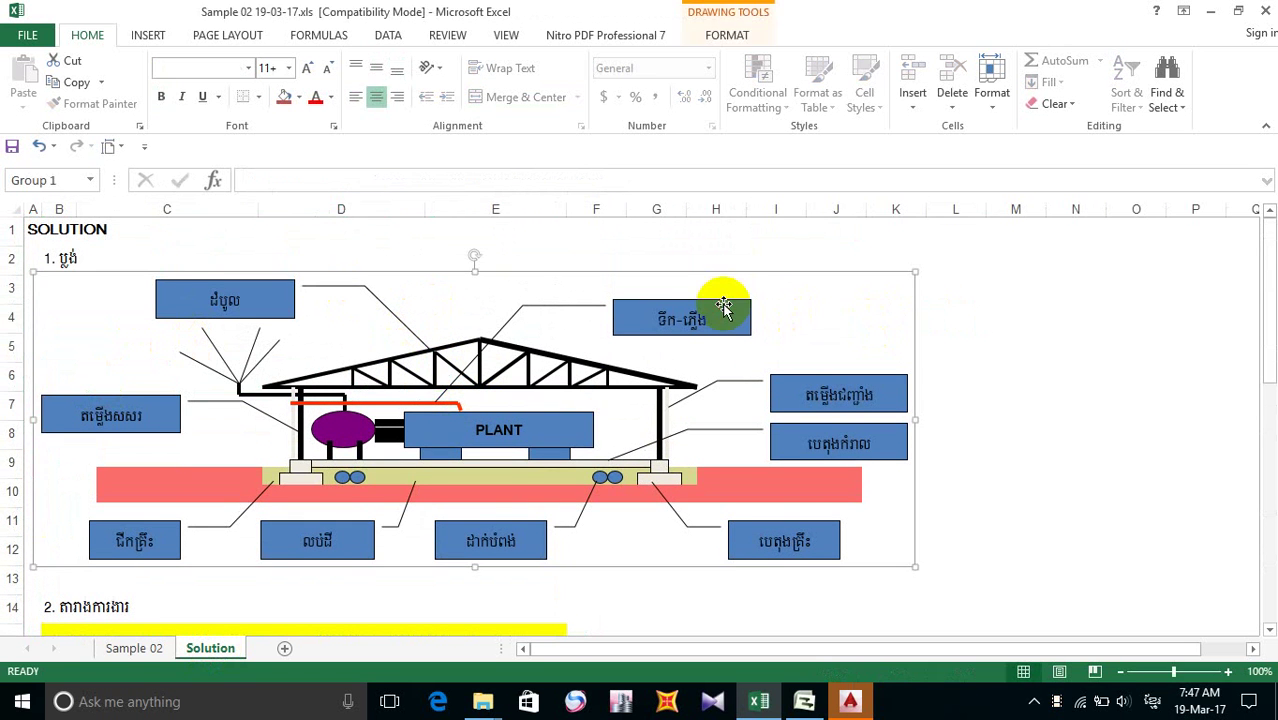
pyautogui.scroll(-1, 736, 300)
pyautogui.scroll(1, 840, 440)
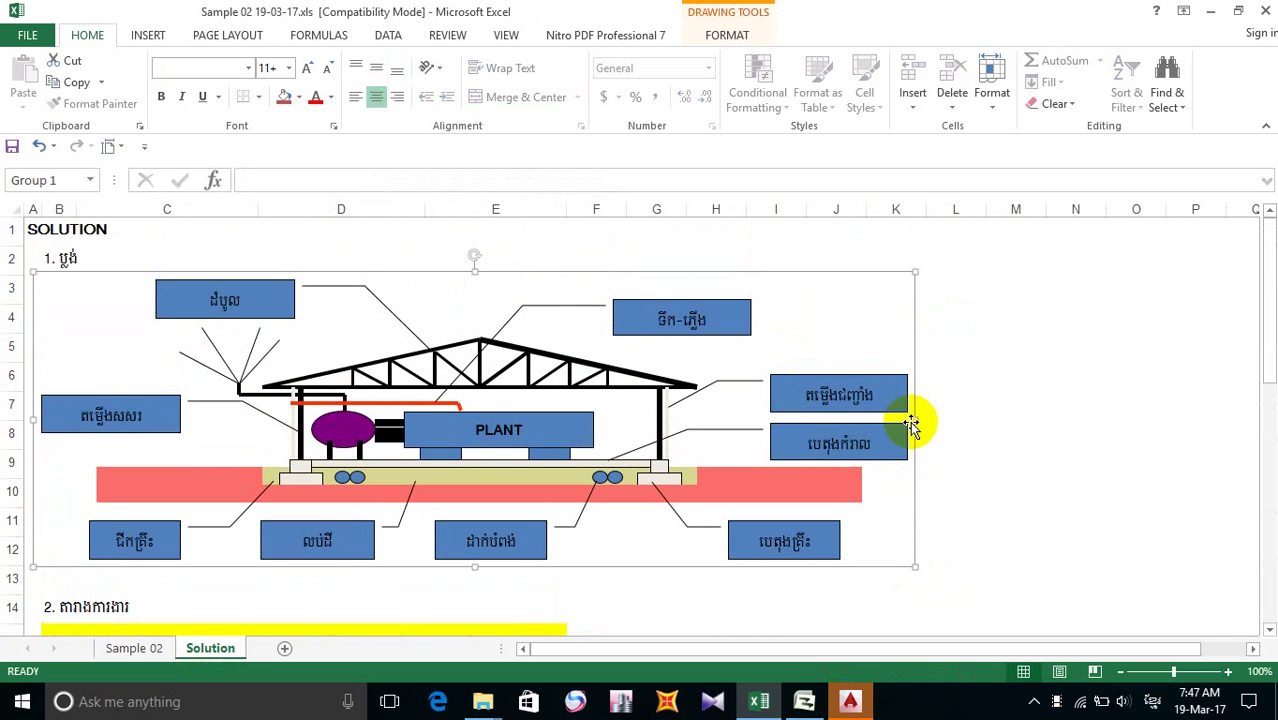
pyautogui.moveTo(917, 420); pyautogui.dragTo(705, 432)
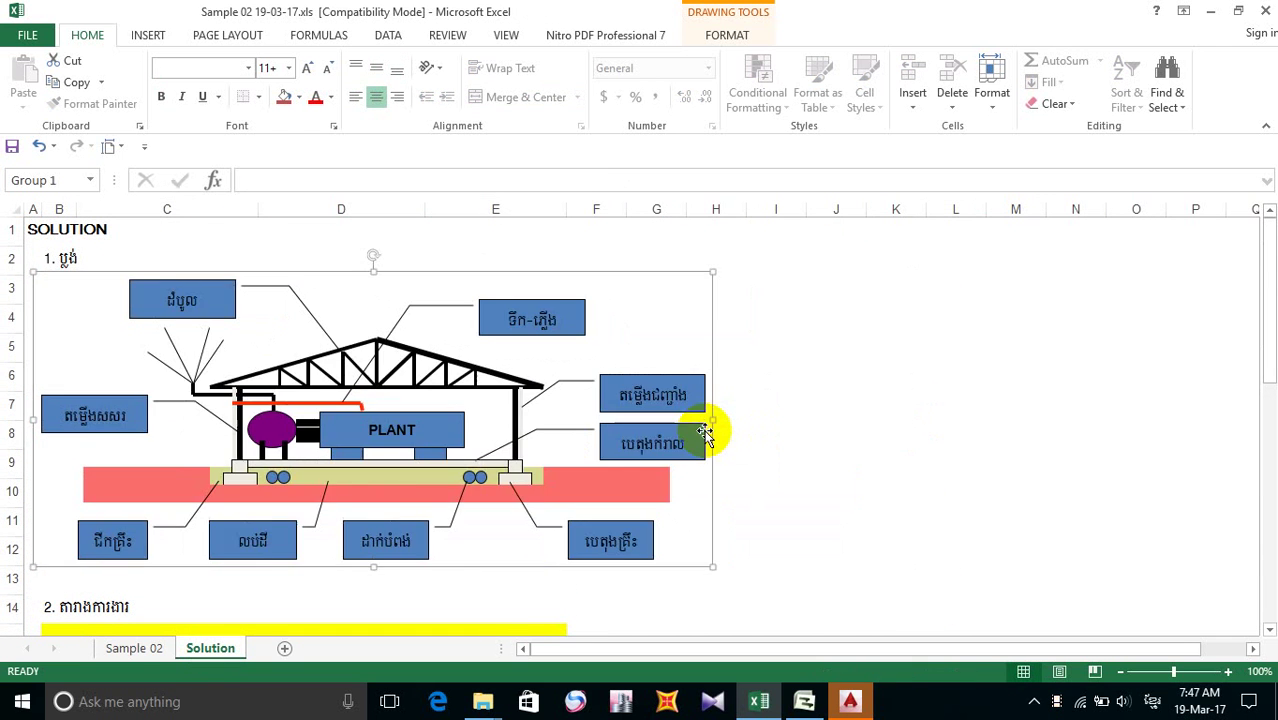
# - Narrow the grouped plant diagram further from its right edge so that it ends just past column G
pyautogui.click(665, 427)
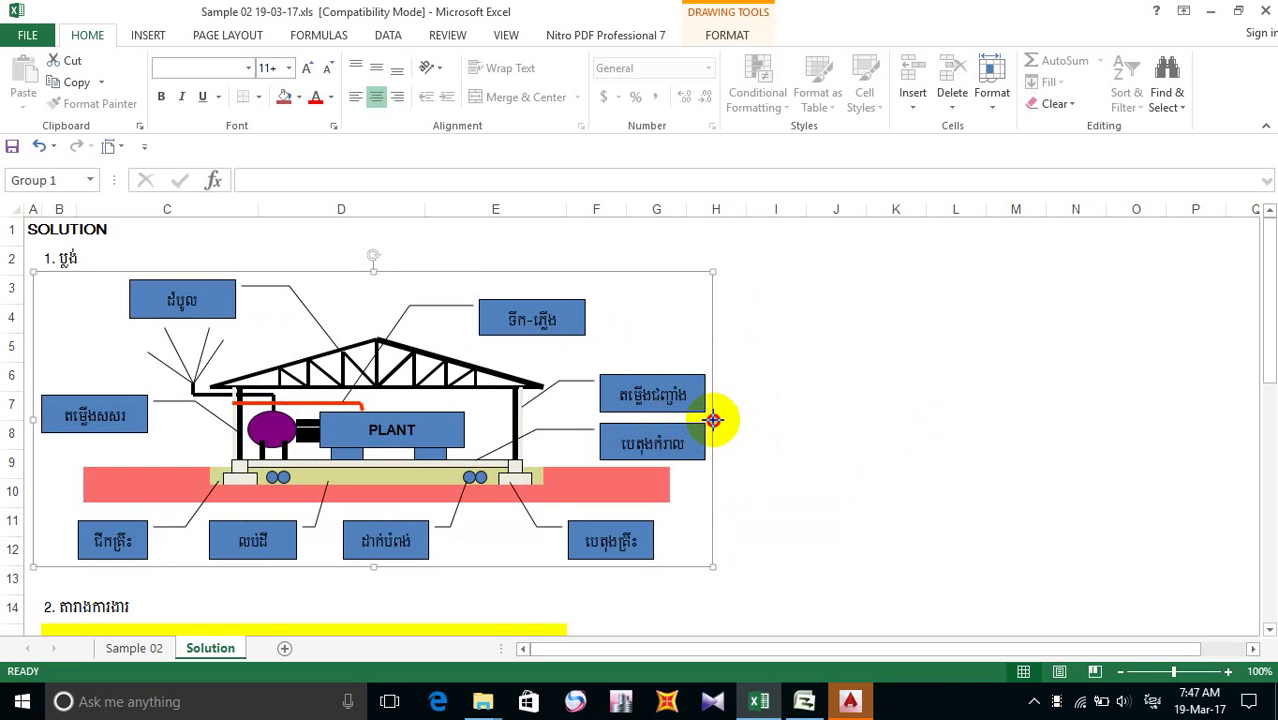
pyautogui.moveTo(713, 420); pyautogui.dragTo(680, 430)
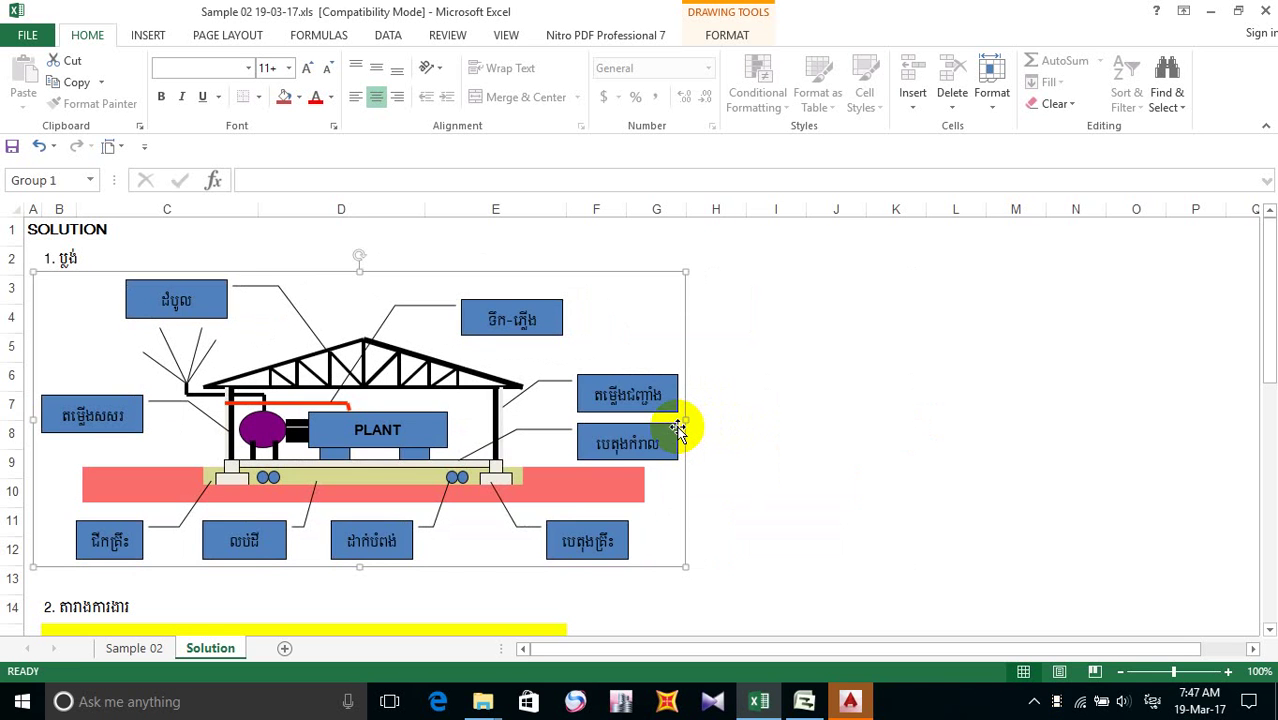
pyautogui.click(778, 366)
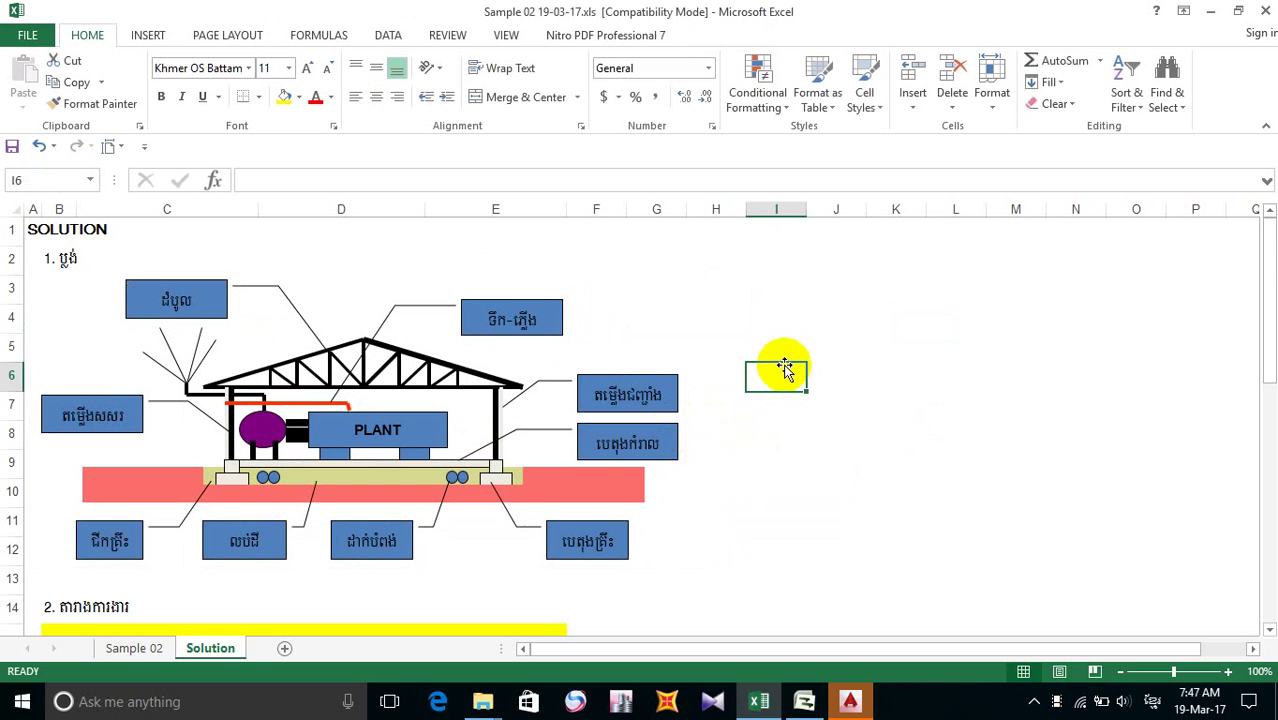
pyautogui.click(400, 398)
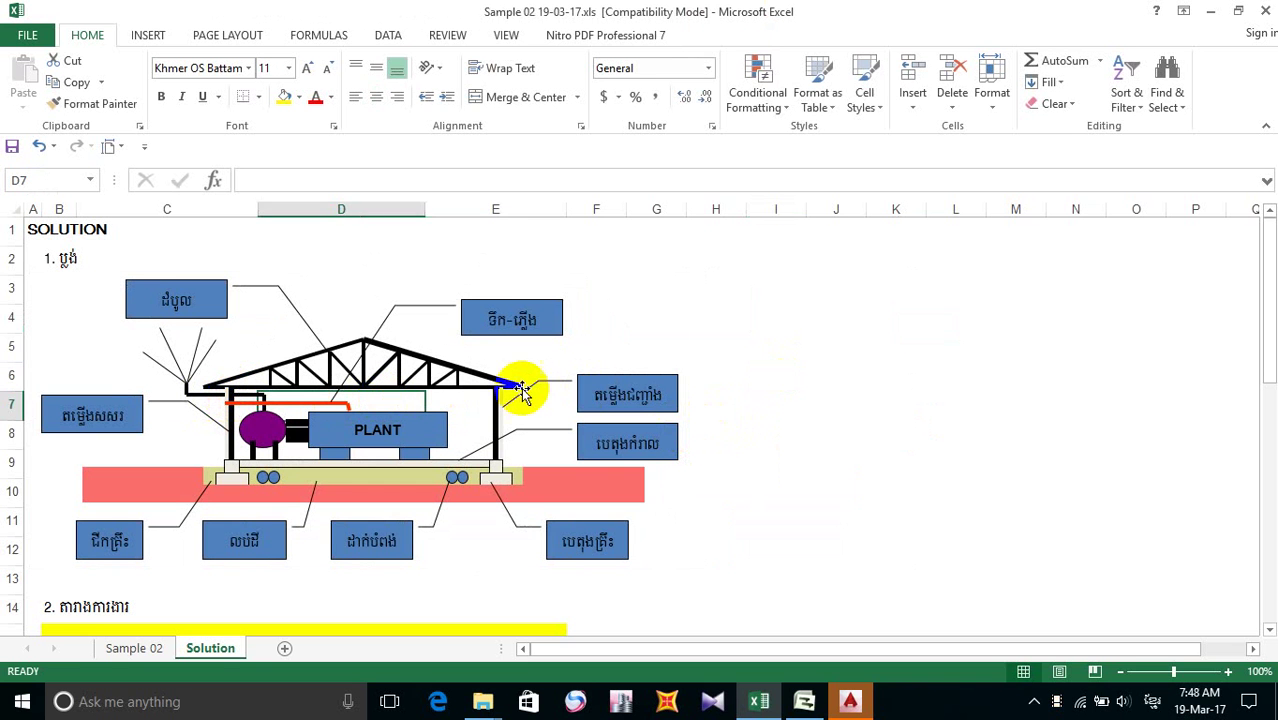
pyautogui.click(525, 383)
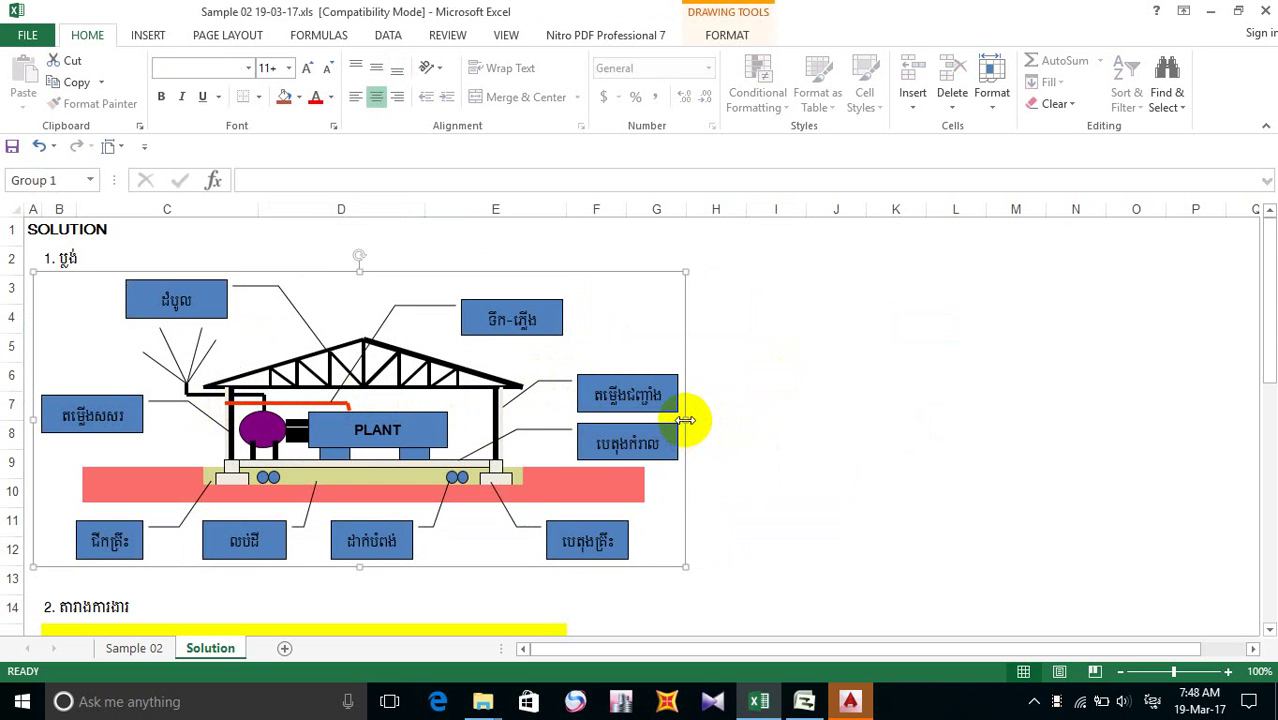
pyautogui.moveTo(686, 420); pyautogui.dragTo(692, 419)
pyautogui.click(820, 356)
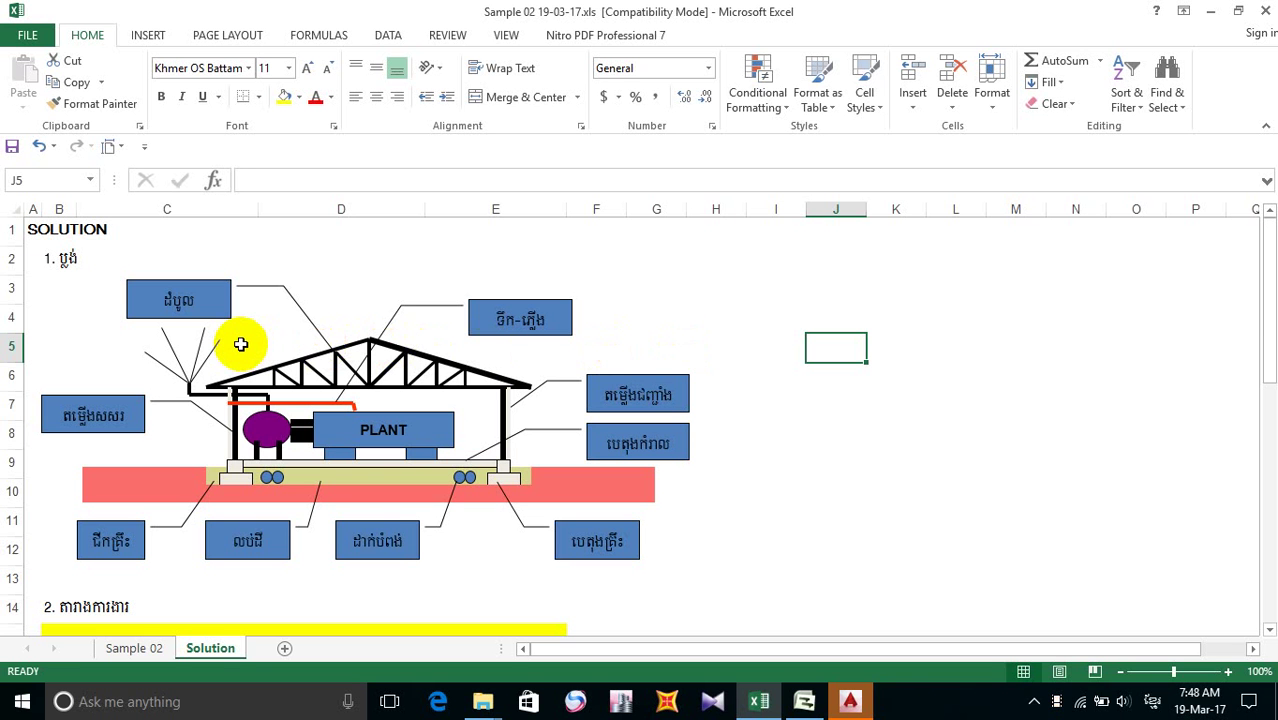
pyautogui.scroll(-5, 241, 344)
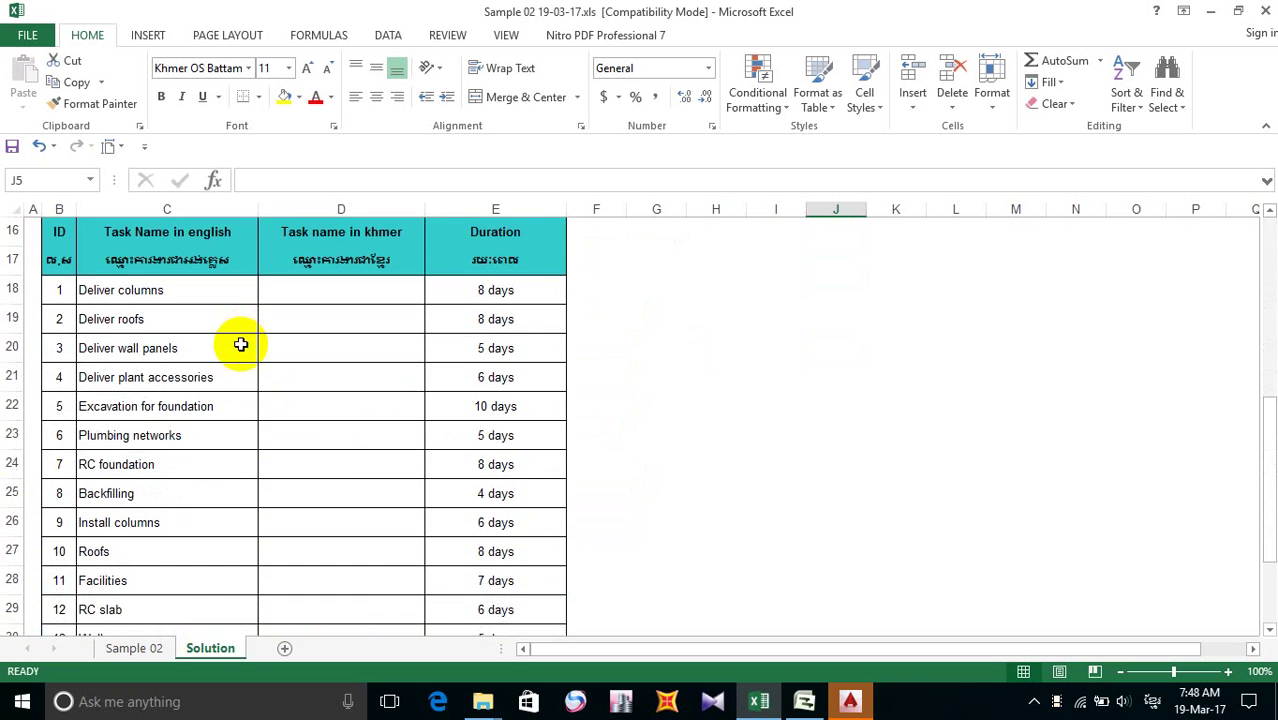
pyautogui.scroll(1, 241, 344)
pyautogui.scroll(-5, 241, 344)
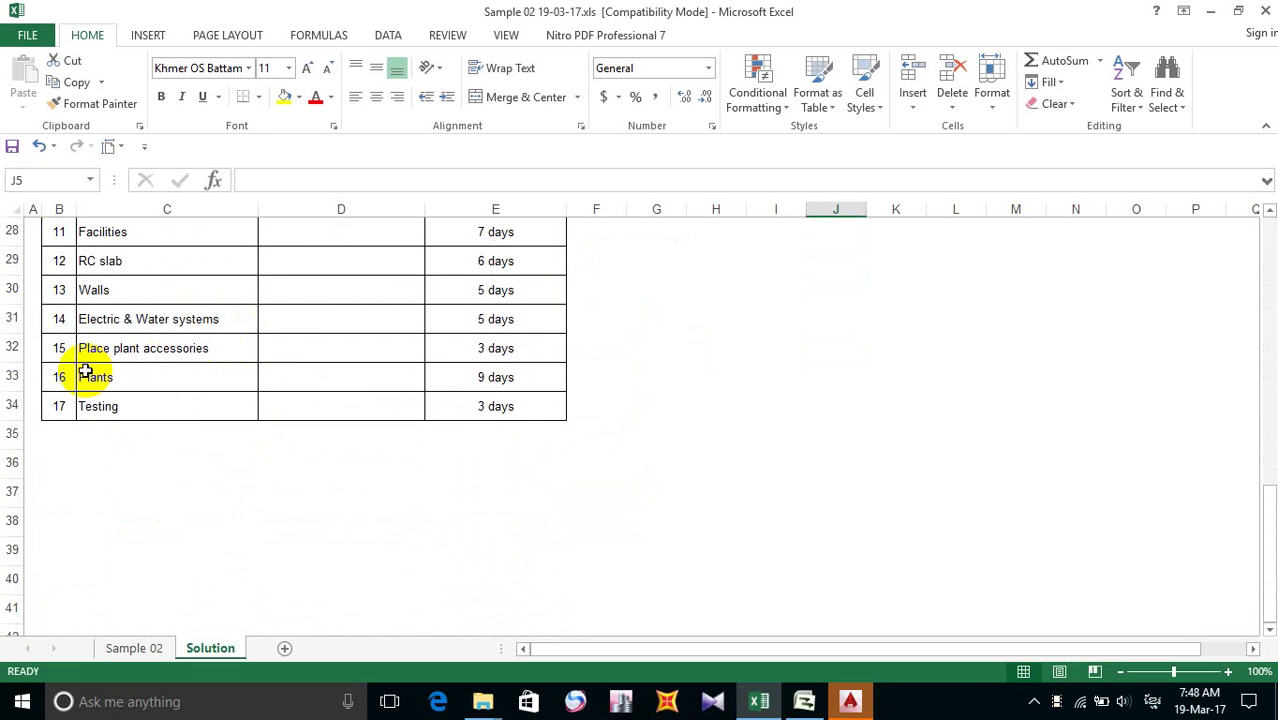
pyautogui.scroll(5, 86, 365)
pyautogui.scroll(-1, 104, 310)
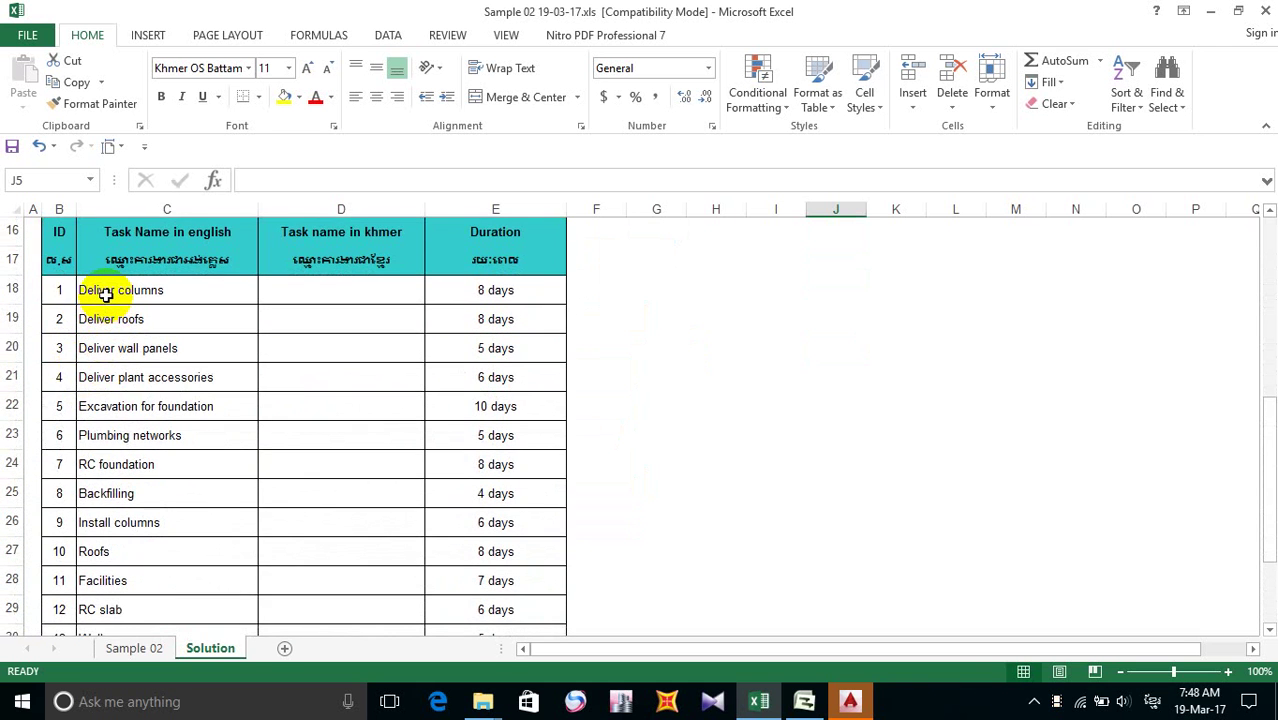
pyautogui.moveTo(100, 288); pyautogui.dragTo(102, 647)
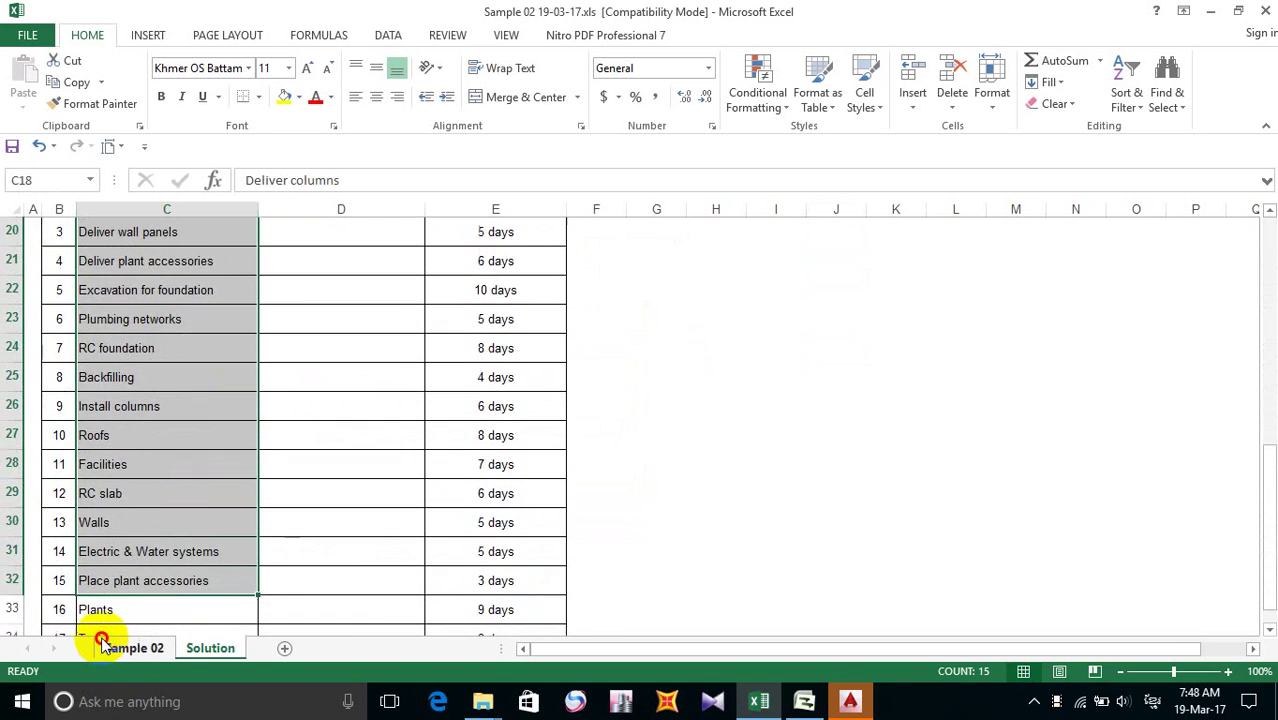
pyautogui.click(102, 647)
pyautogui.click(147, 350)
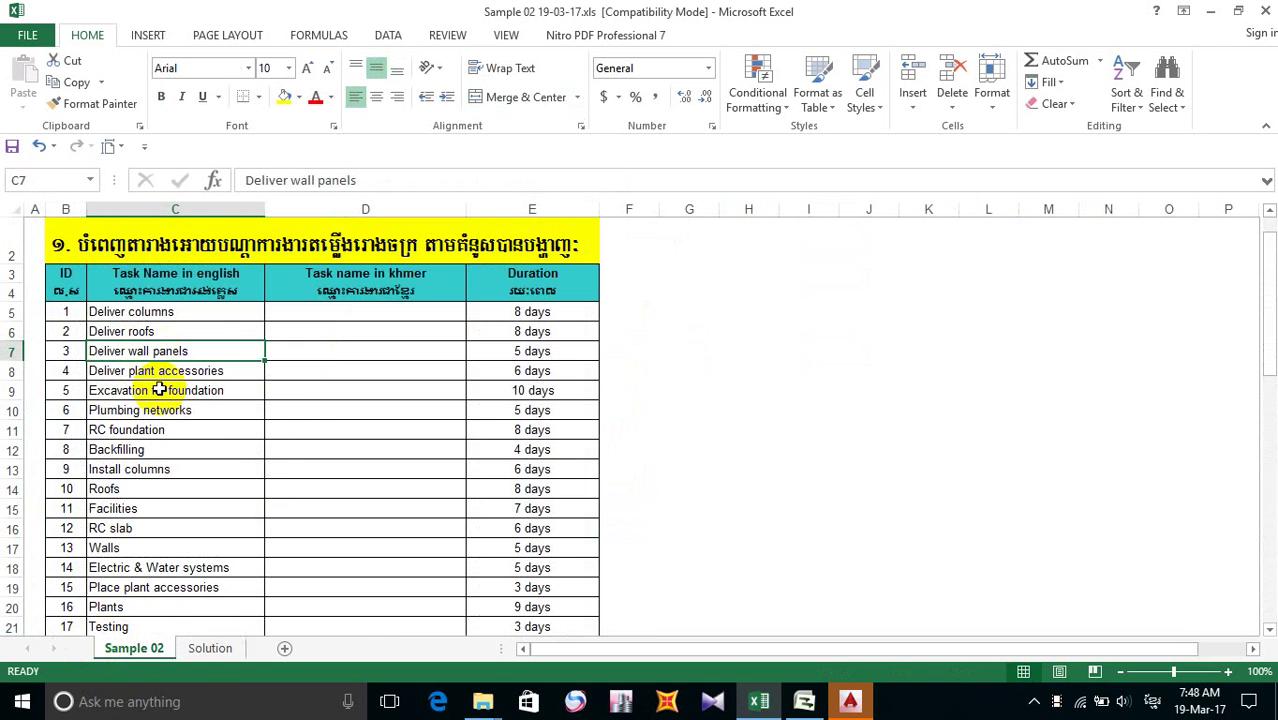
pyautogui.click(212, 648)
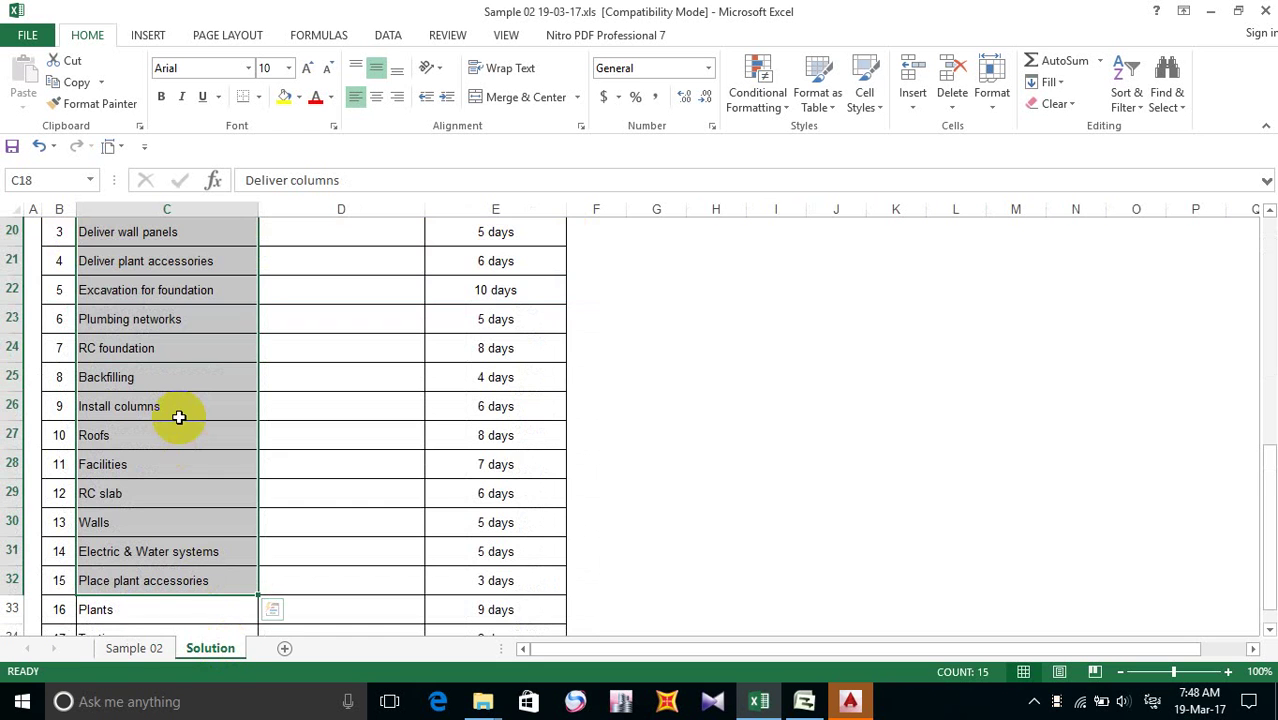
# - Indent the English task names in C18:C34 by one level
pyautogui.scroll(-2, 178, 417)
pyautogui.click(158, 473)
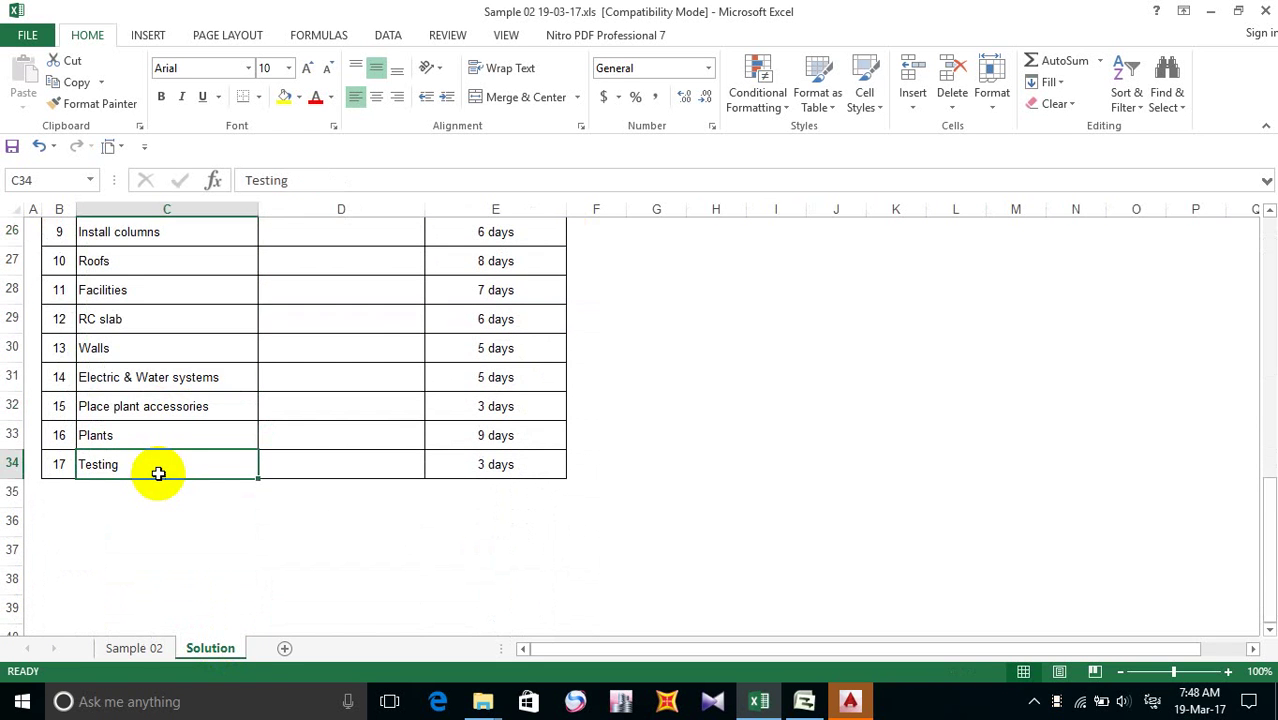
pyautogui.moveTo(158, 473)
pyautogui.mouseDown()
pyautogui.moveTo(143, 402)
pyautogui.moveTo(165, 449)
pyautogui.mouseUp()
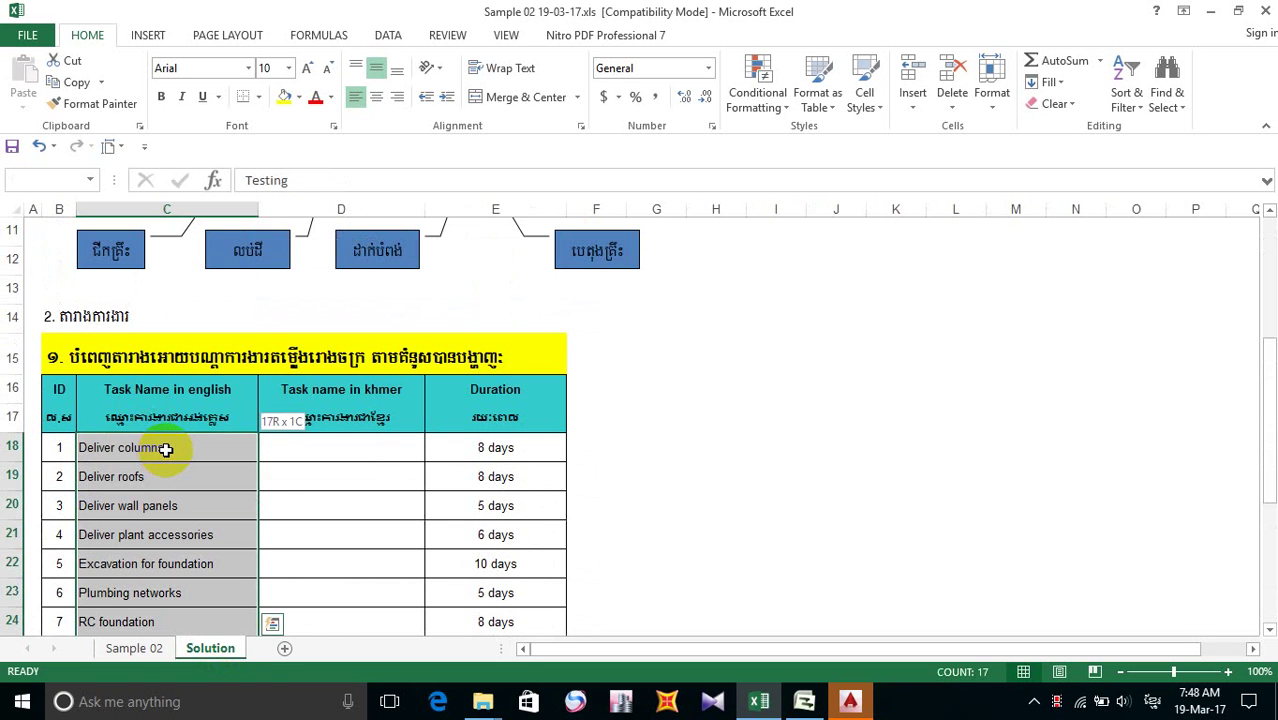
pyautogui.click(441, 98)
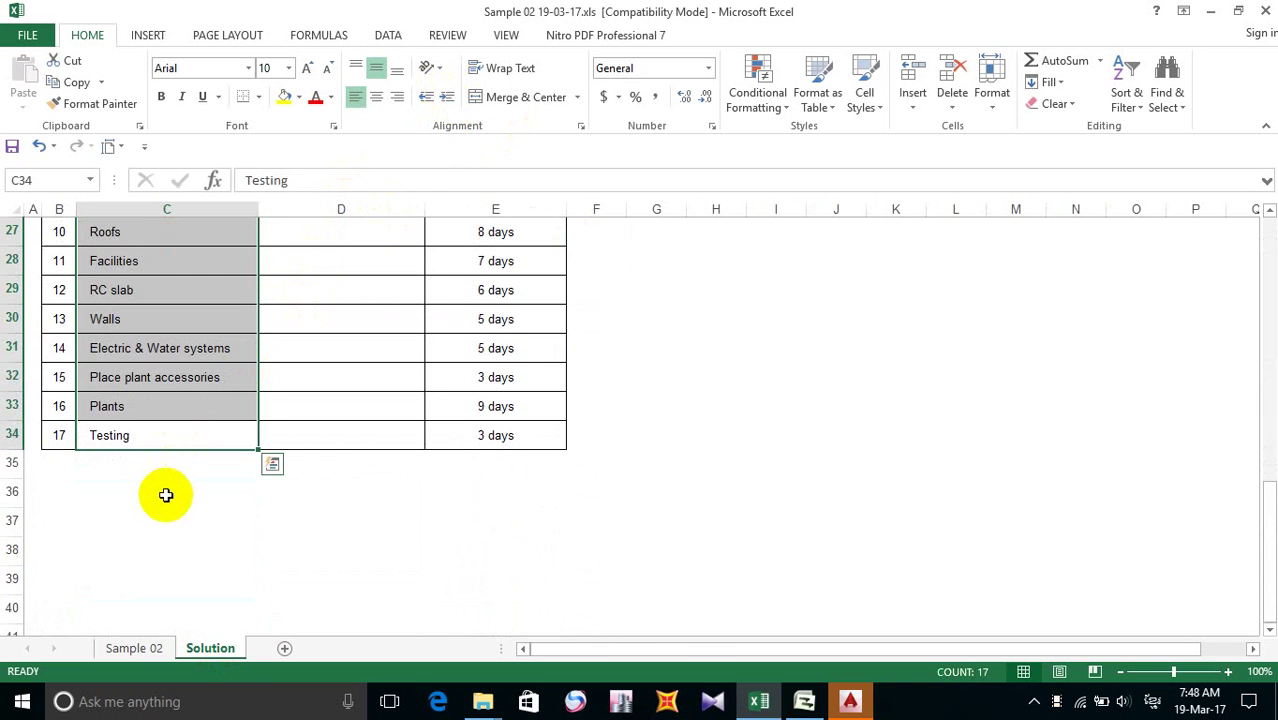
pyautogui.click(166, 494)
pyautogui.scroll(4, 158, 440)
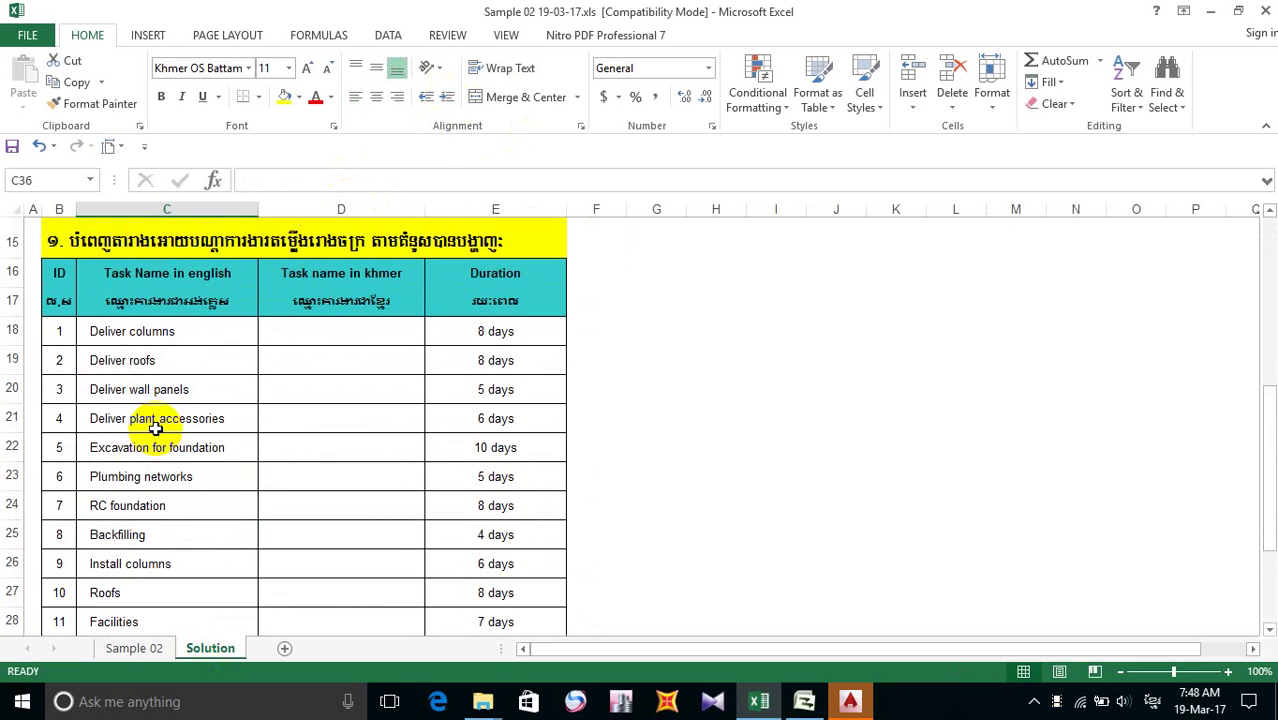
# - Remove the indent from the English task names in C18:C34 so they sit against the cell's left edge
pyautogui.click(132, 331)
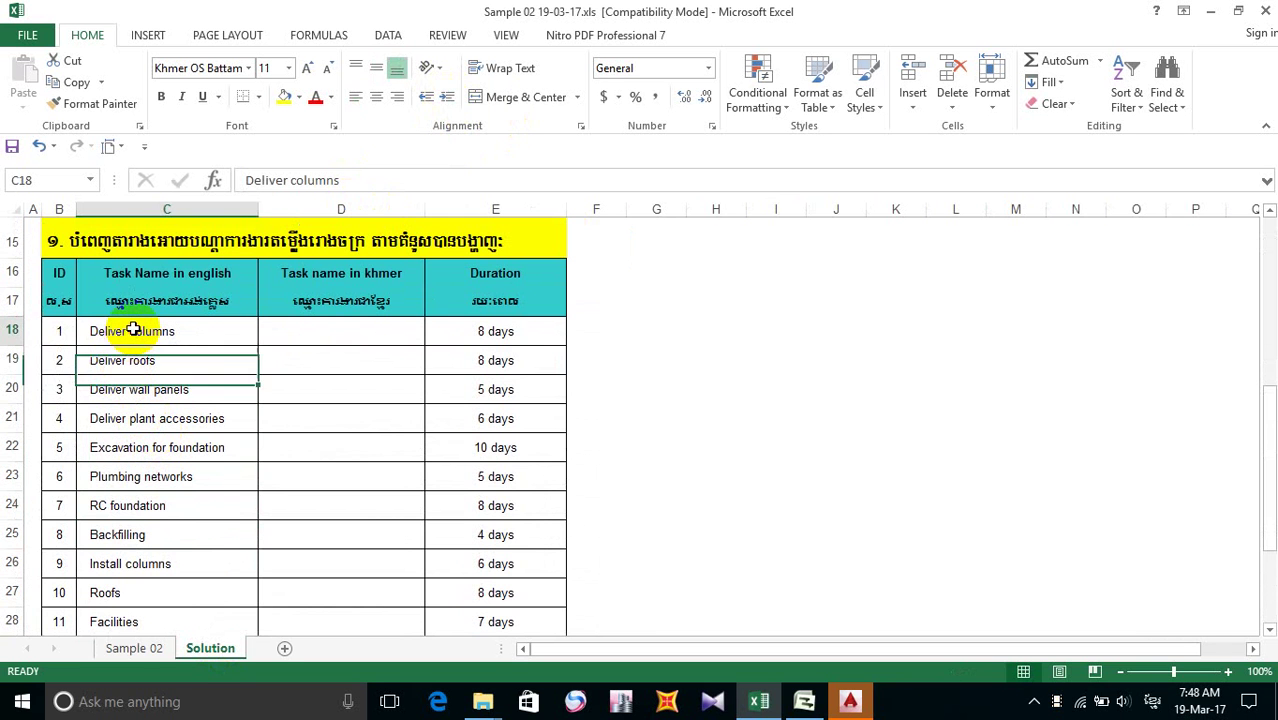
pyautogui.scroll(-5, 130, 335)
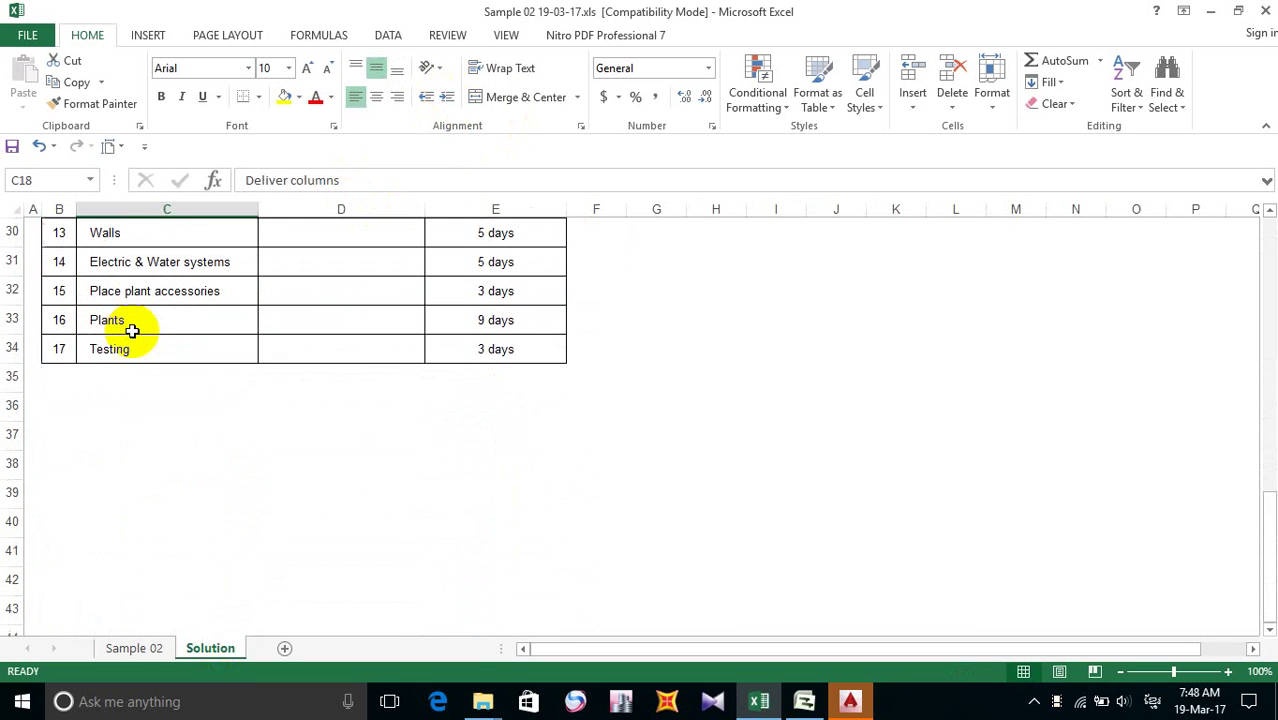
pyautogui.click(127, 349)
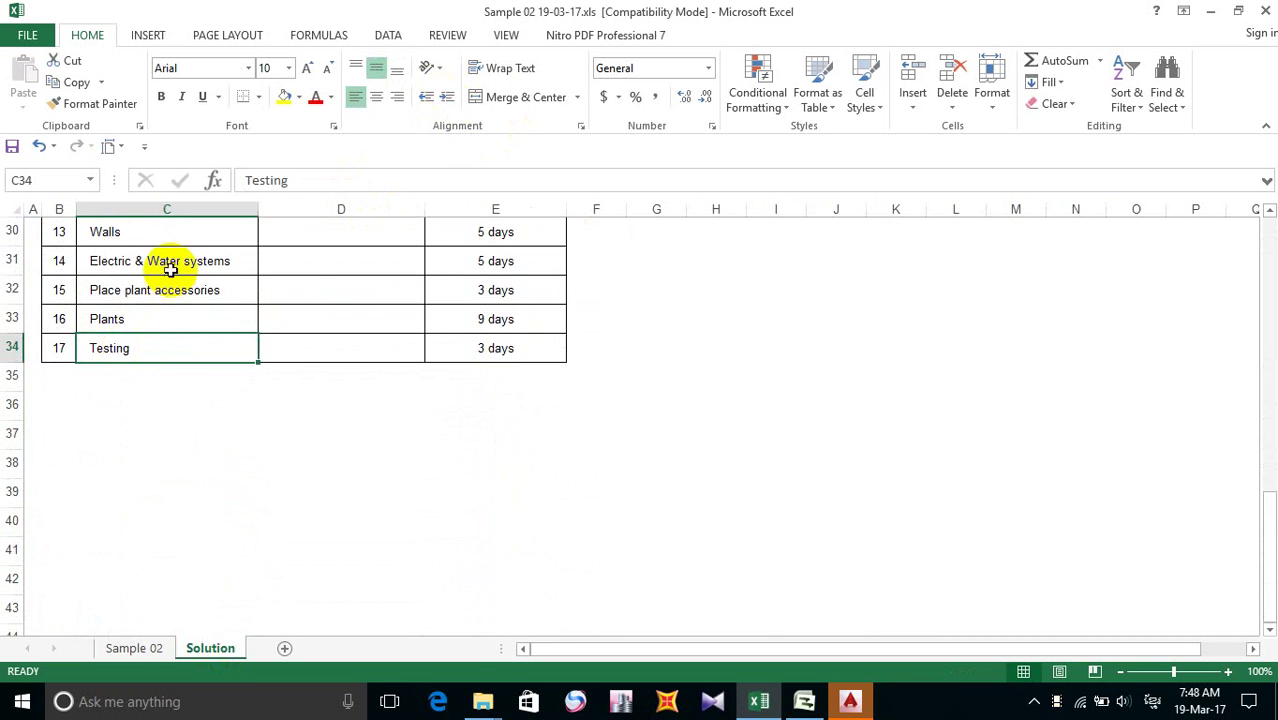
pyautogui.scroll(7, 165, 272)
pyautogui.keyDown('shift'); pyautogui.click(146, 505); pyautogui.keyUp('shift')
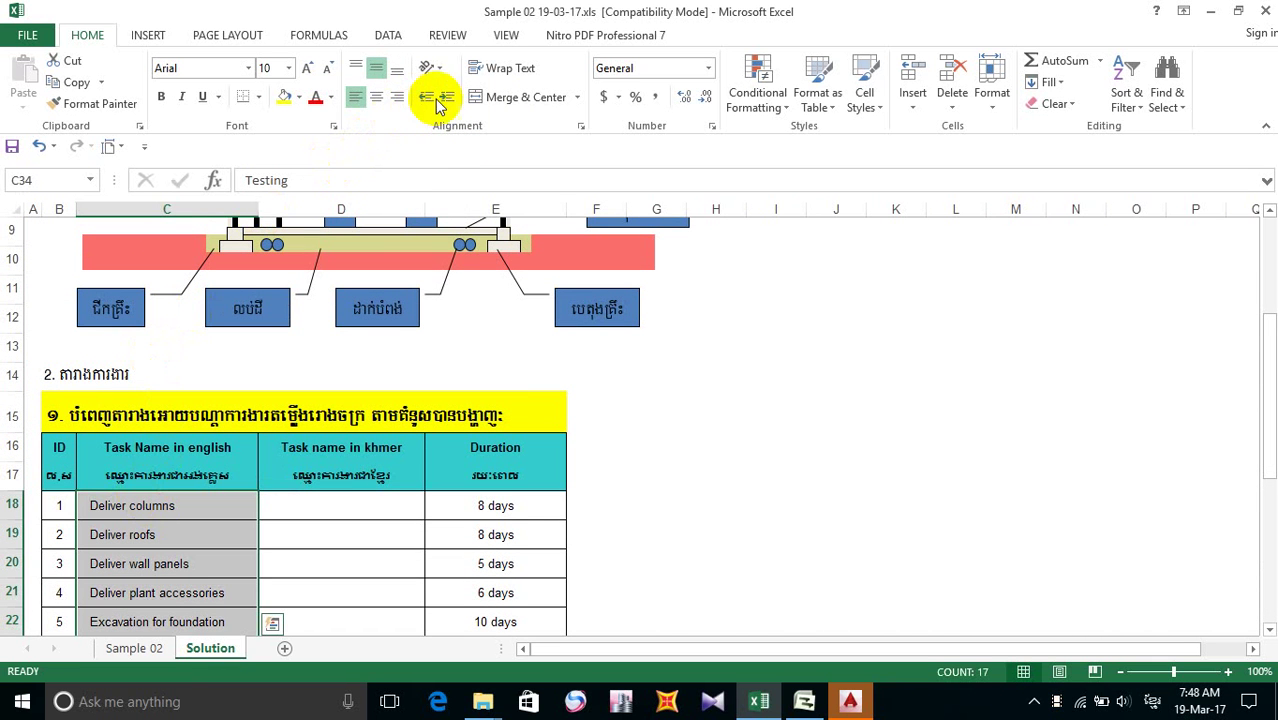
pyautogui.click(357, 97)
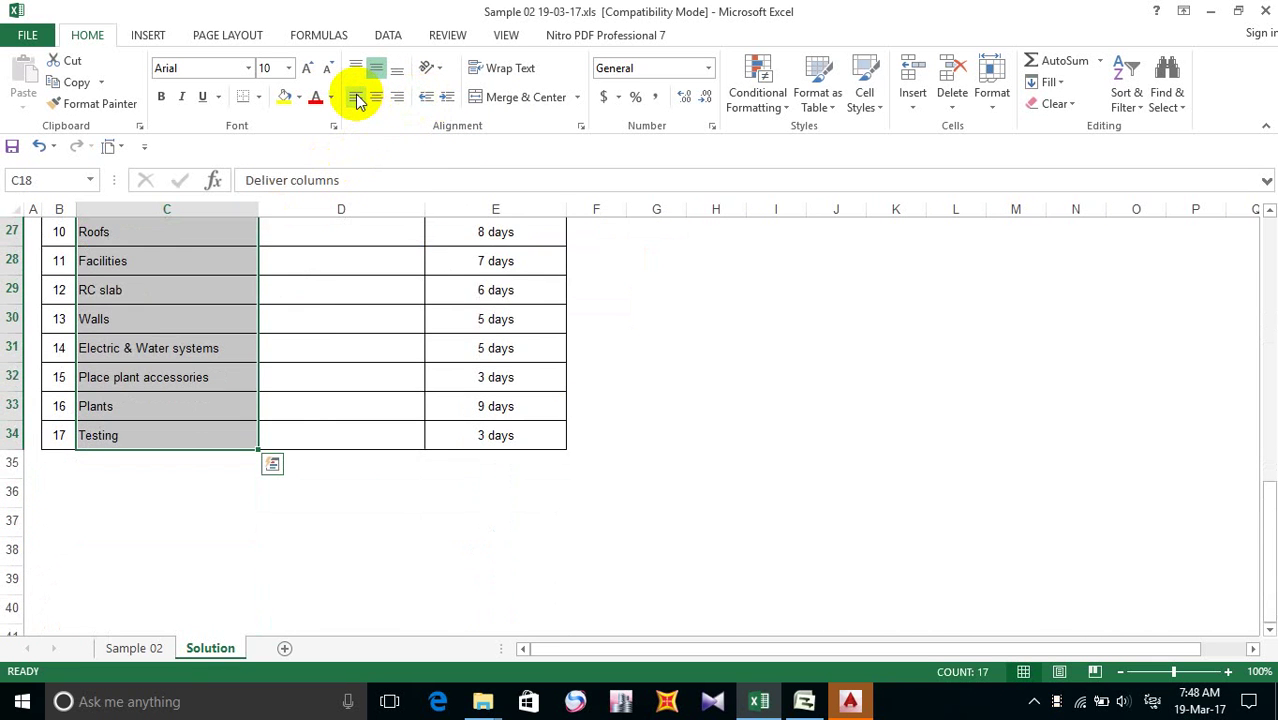
pyautogui.click(292, 415)
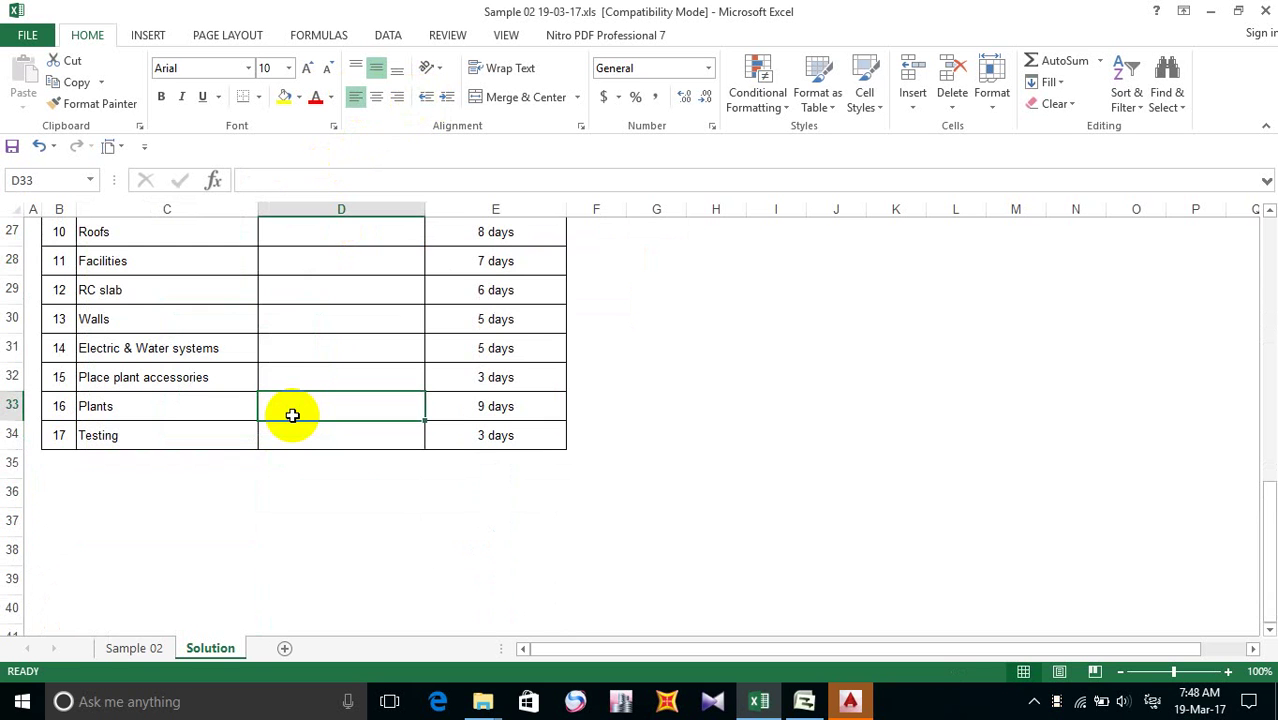
# - Review the plant diagram and task table, and check the font of the Khmer header in C17
pyautogui.scroll(5, 143, 399)
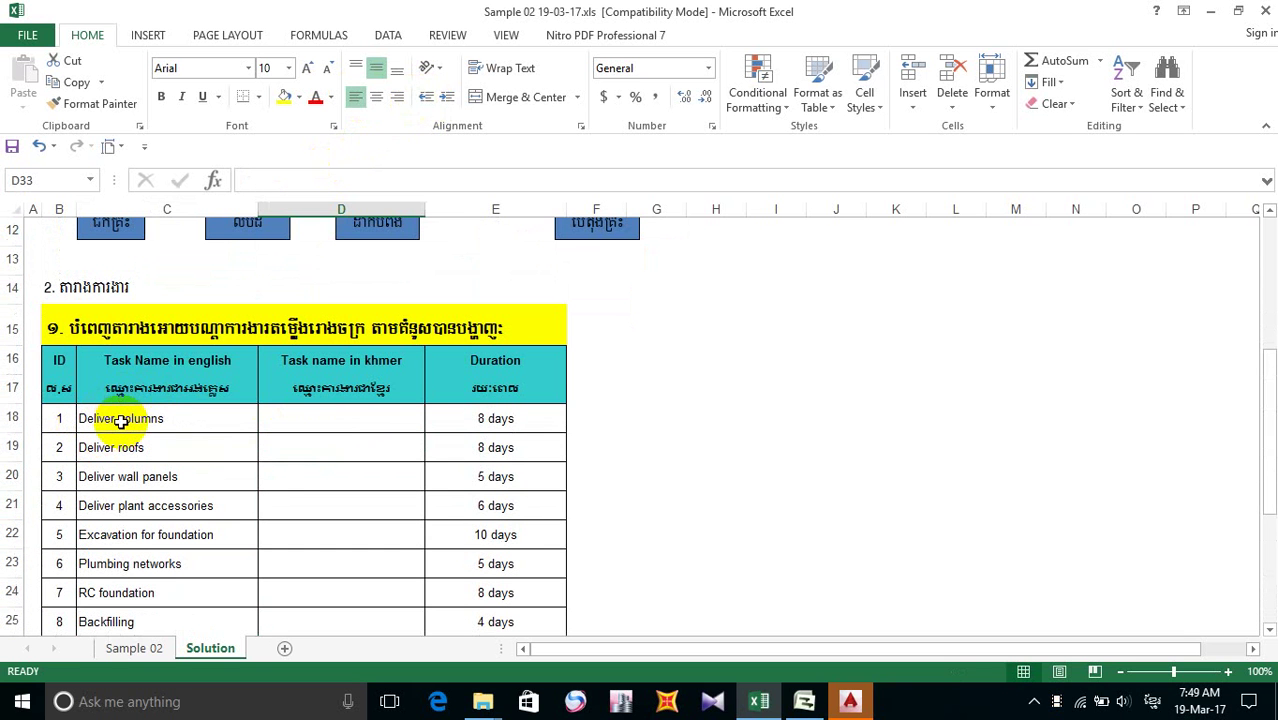
pyautogui.scroll(4, 192, 410)
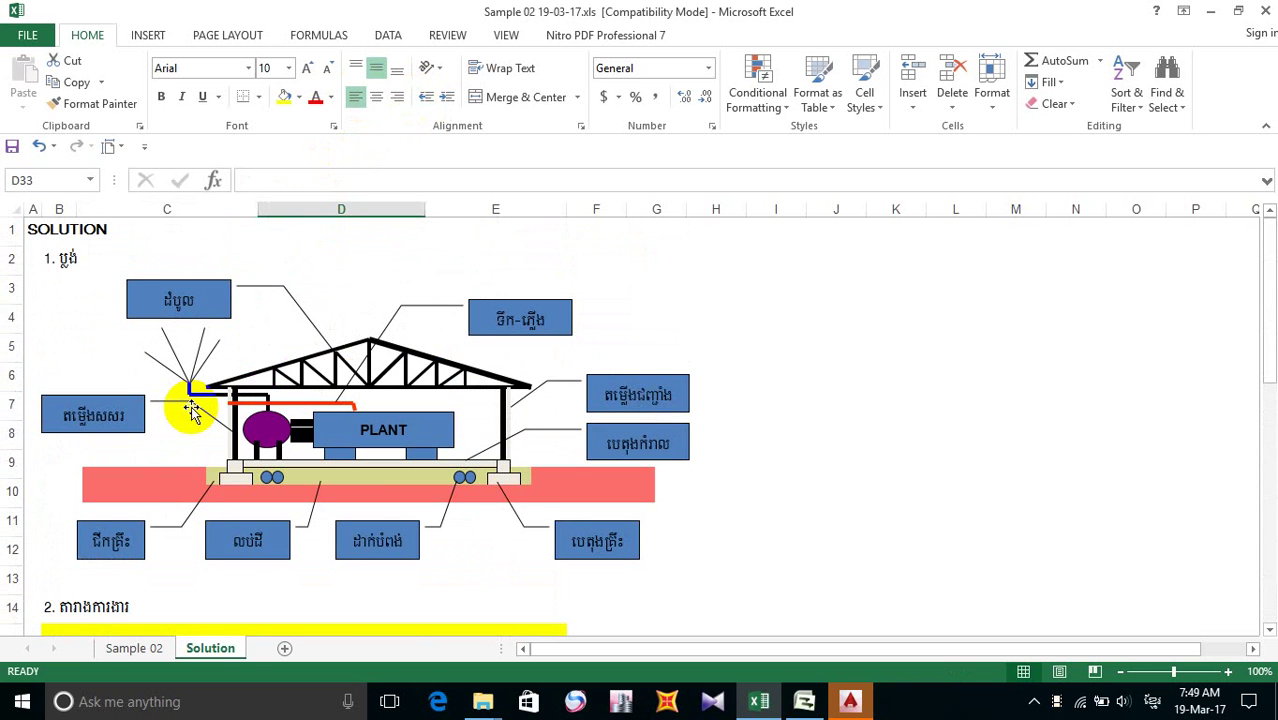
pyautogui.scroll(-1, 192, 410)
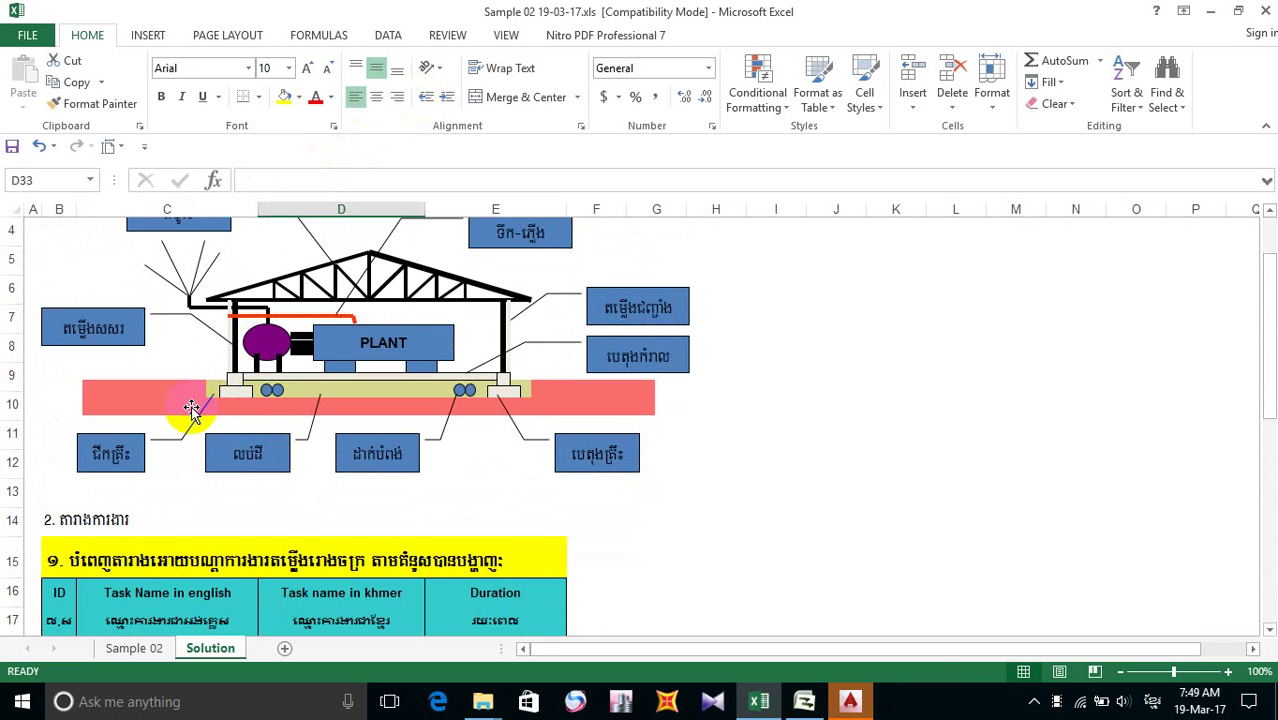
pyautogui.scroll(-2, 192, 410)
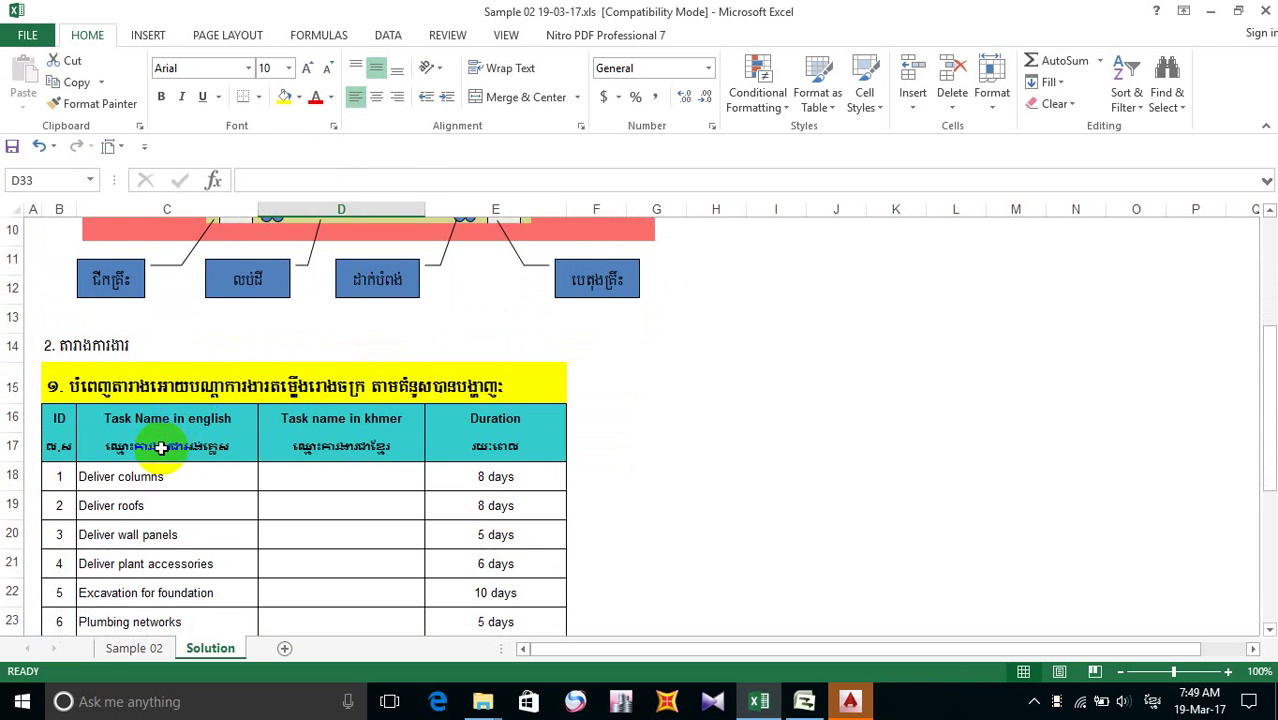
pyautogui.click(160, 448)
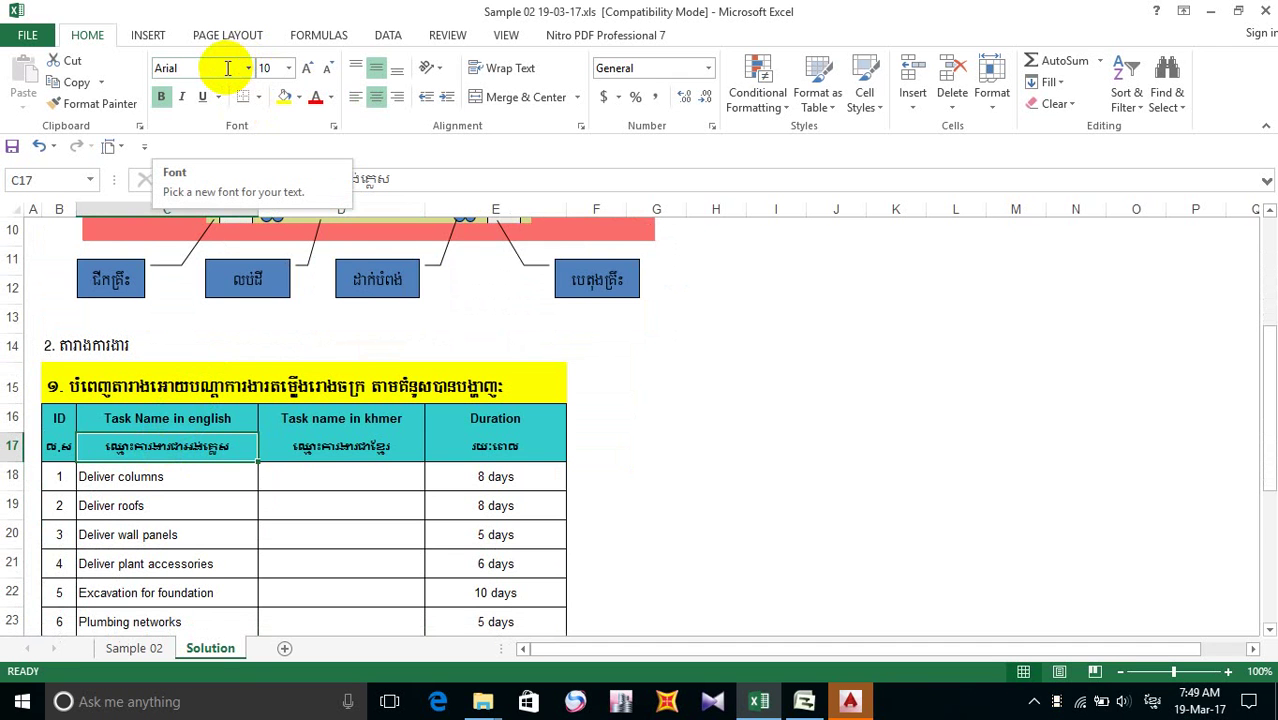
pyautogui.scroll(-1, 171, 479)
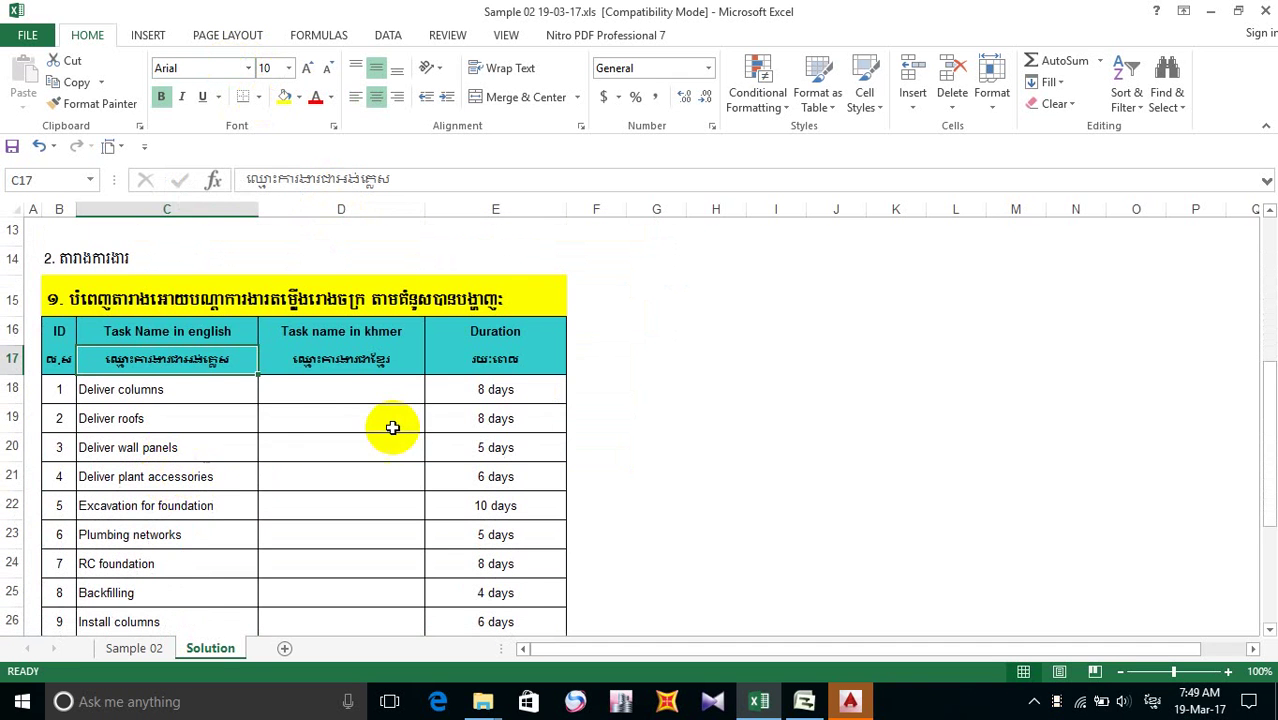
pyautogui.click(333, 391)
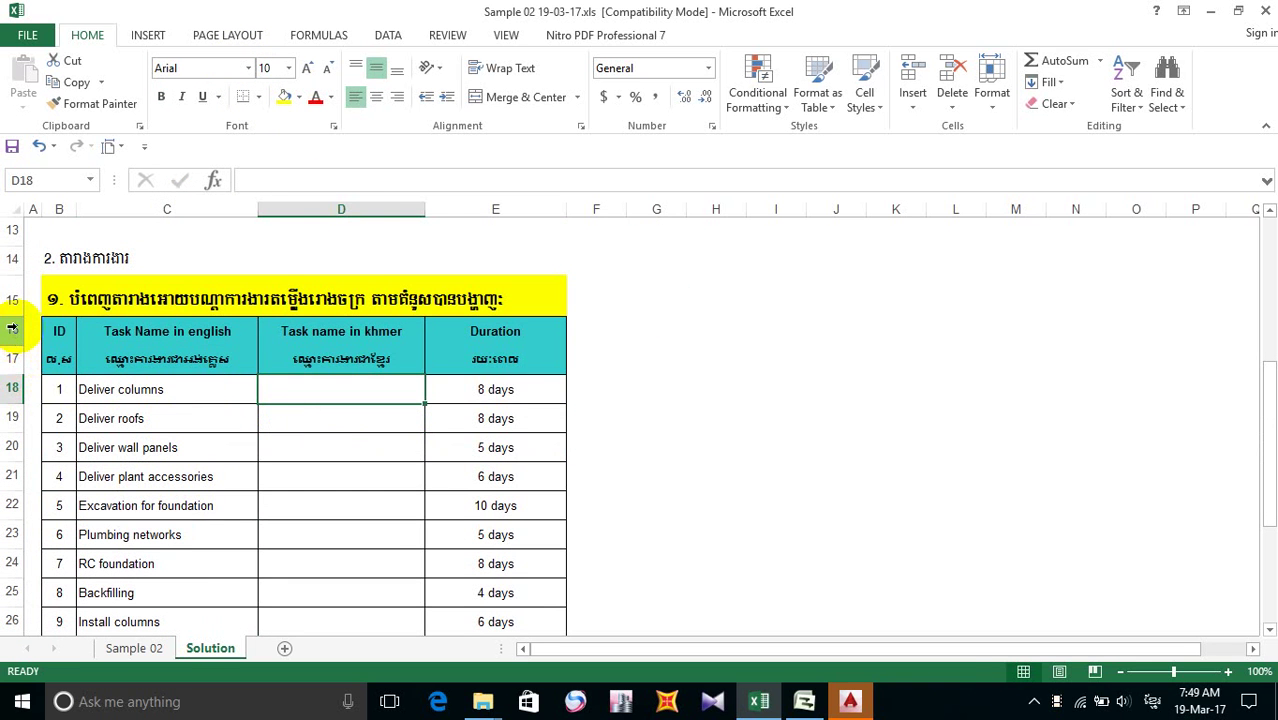
# - Reduce the font size of the entire task table rows 16 to 34 to 10
pyautogui.moveTo(11, 358); pyautogui.dragTo(11, 516)
pyautogui.moveTo(11, 558); pyautogui.dragTo(11, 560)
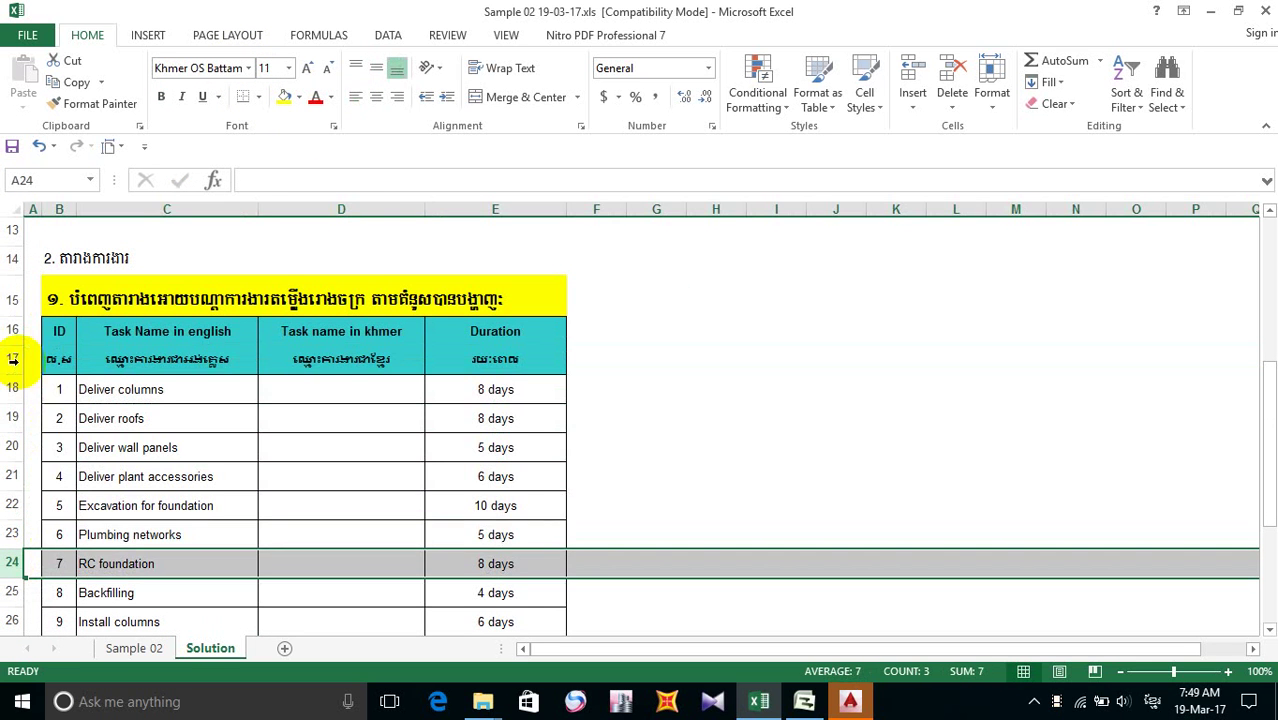
pyautogui.click(14, 330)
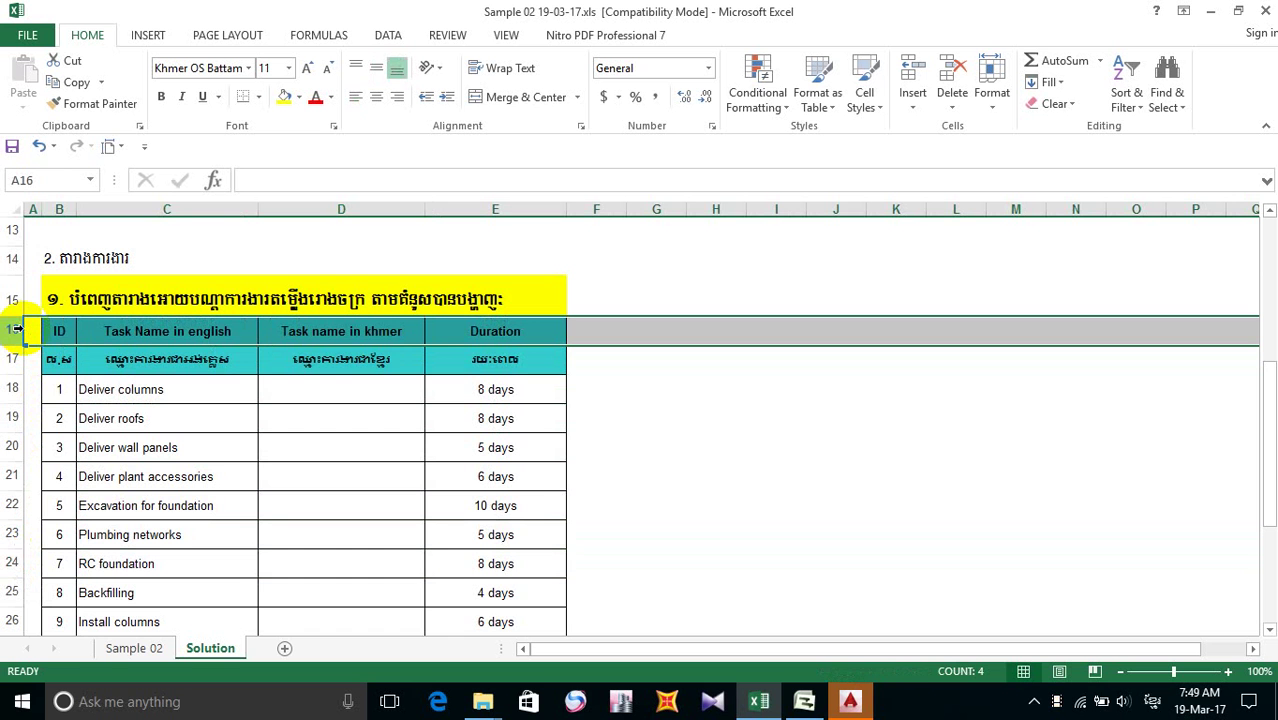
pyautogui.scroll(-3, 204, 417)
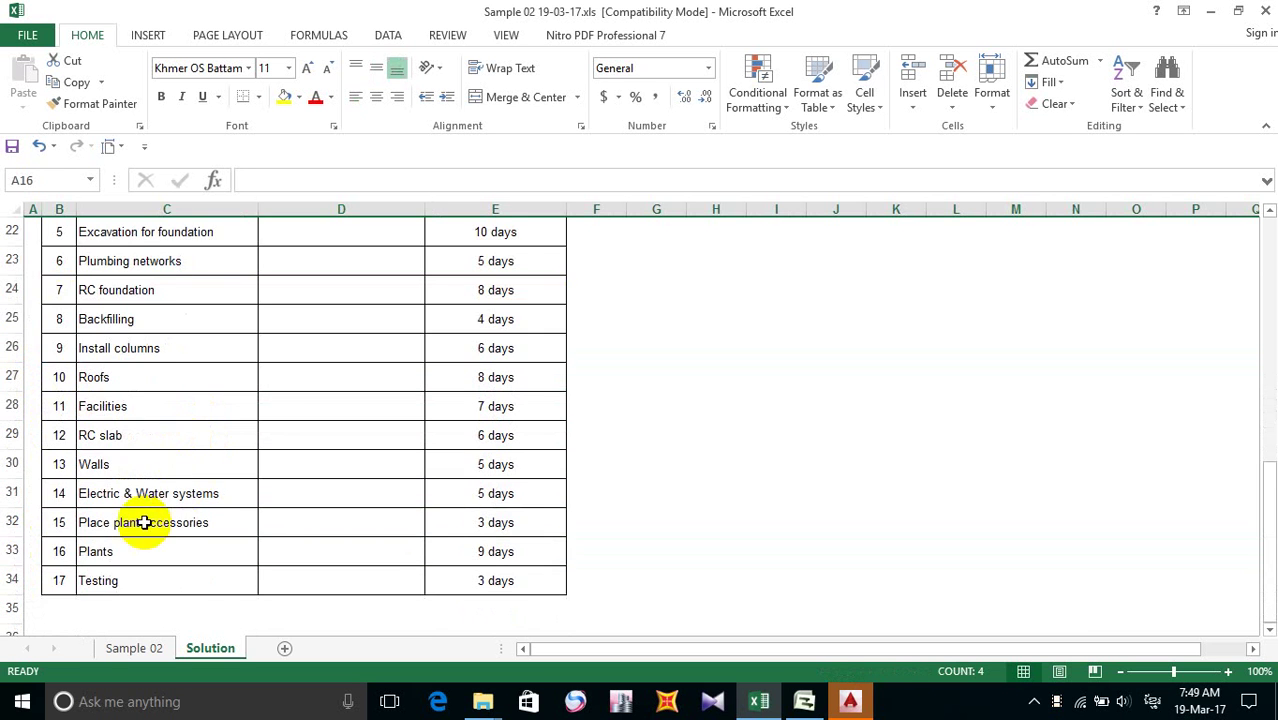
pyautogui.scroll(-1, 145, 522)
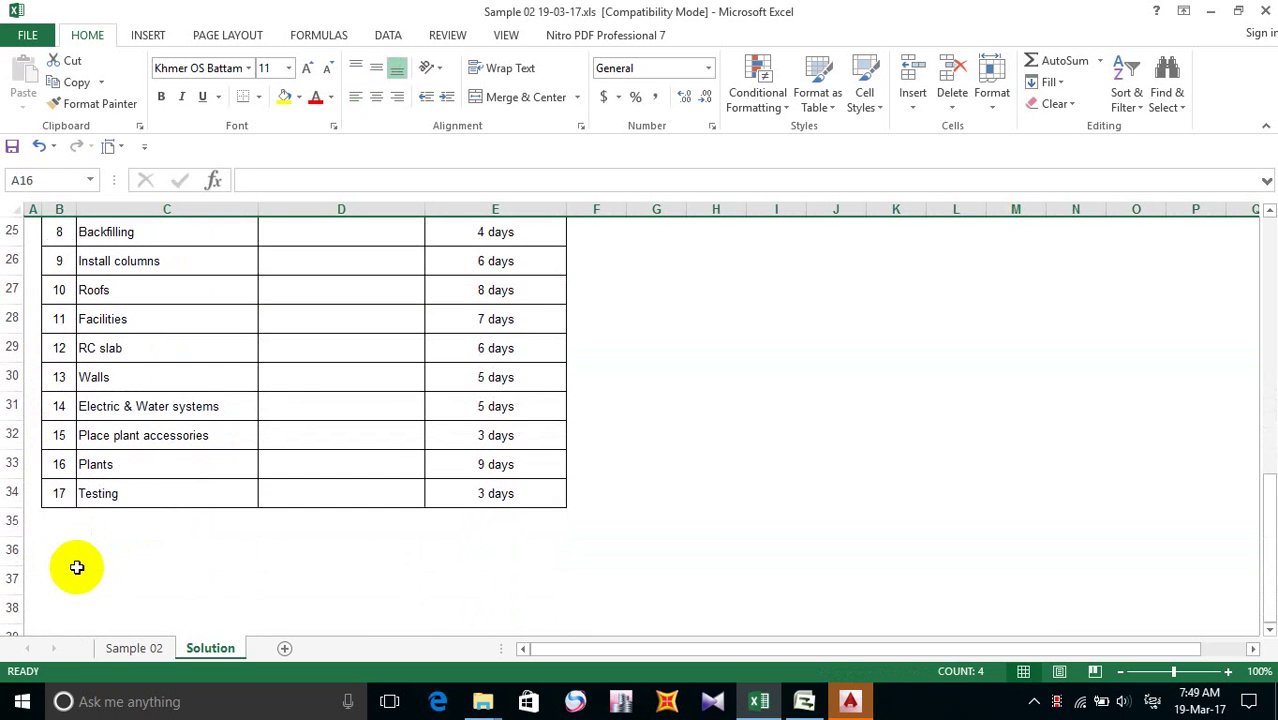
pyautogui.keyDown('shift'); pyautogui.click(8, 493); pyautogui.keyUp('shift')
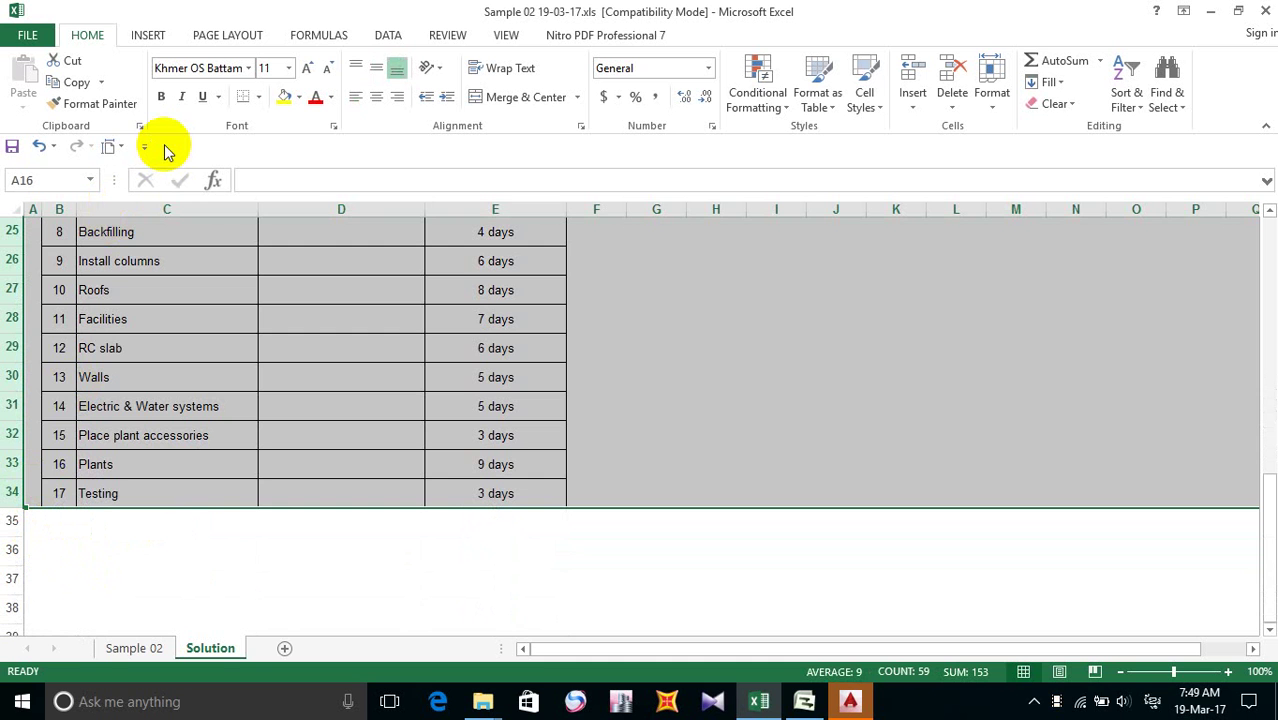
pyautogui.click(329, 70)
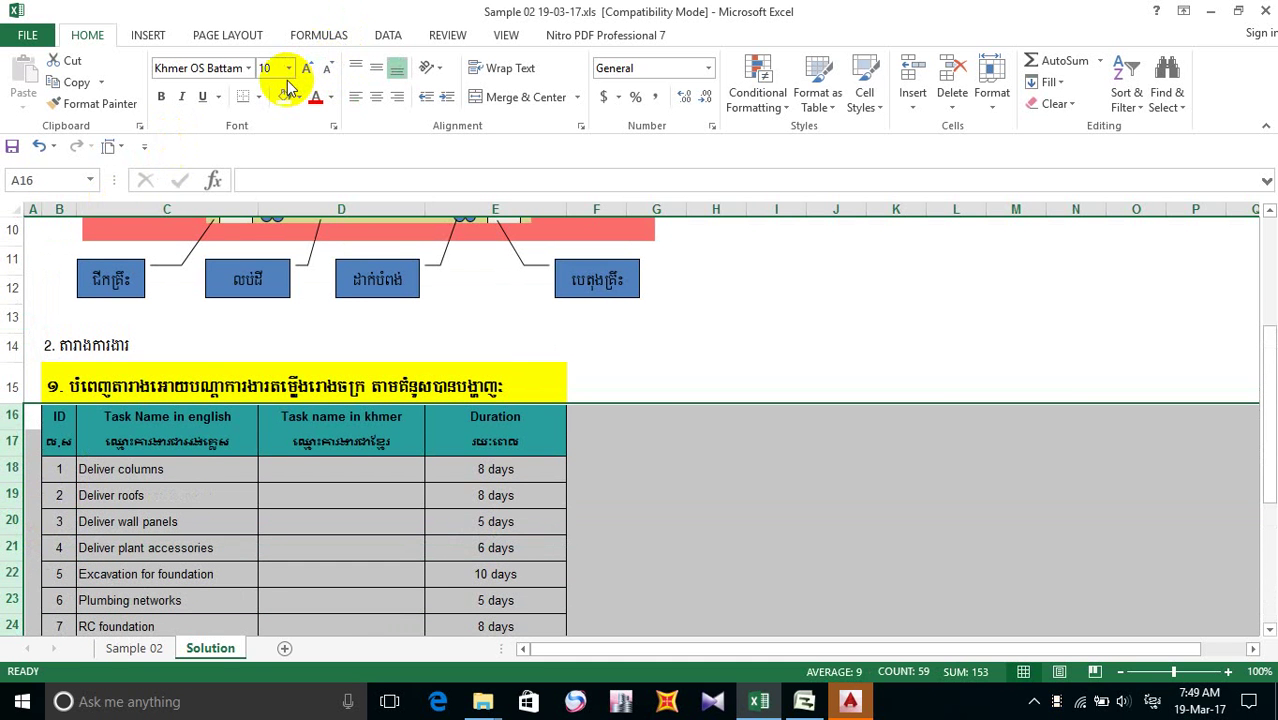
# - Apply the Khmer OS Battambang font to the task table rows 16 to 34
pyautogui.press('Return')
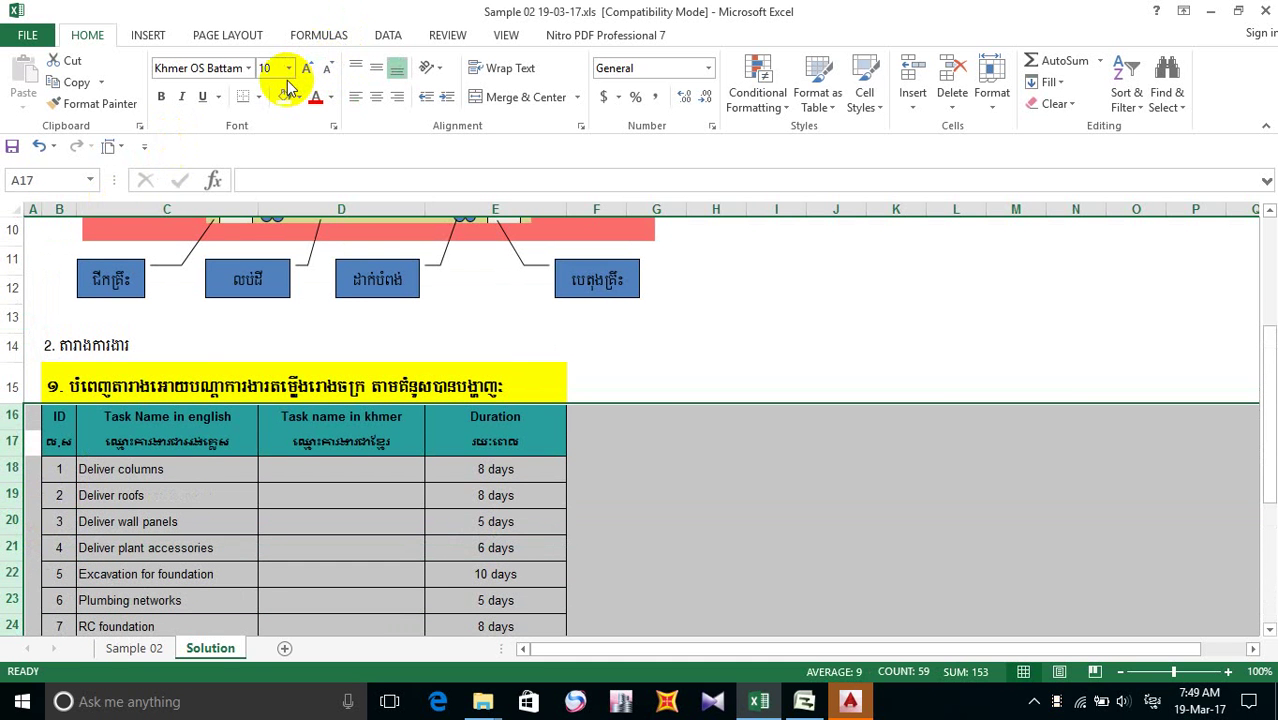
pyautogui.click(226, 68)
pyautogui.press('Return')
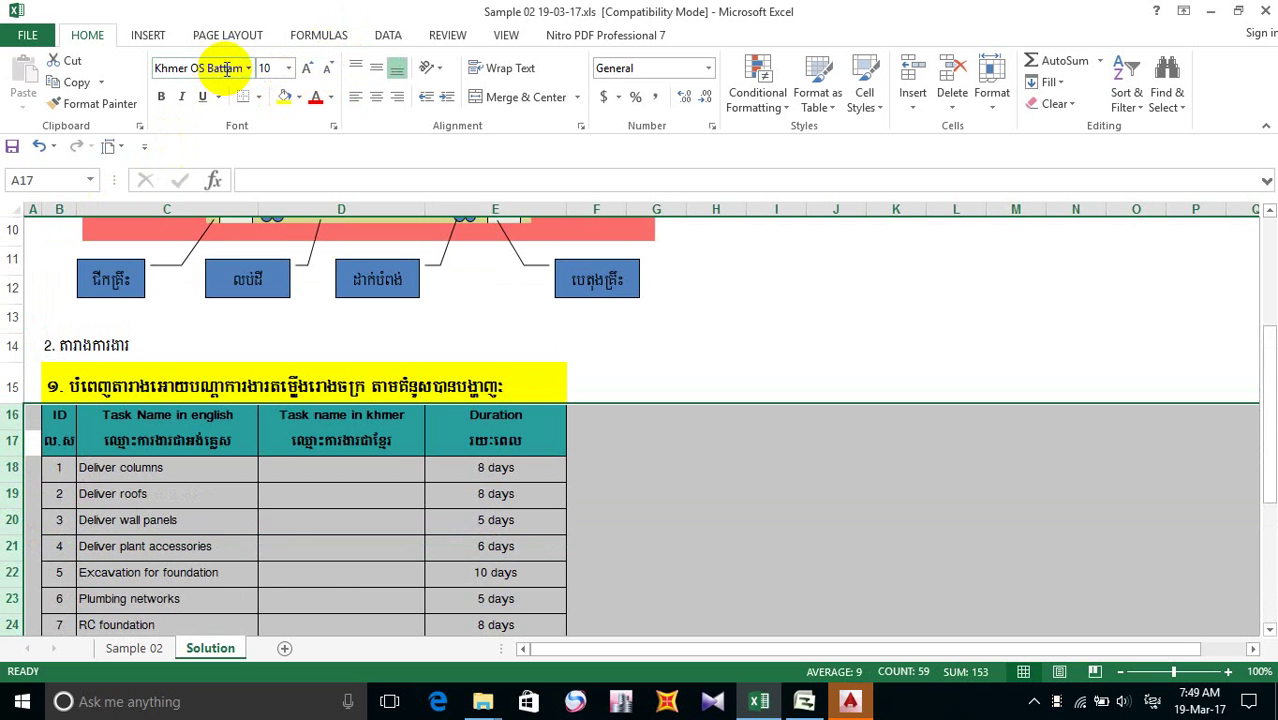
pyautogui.scroll(-2, 205, 424)
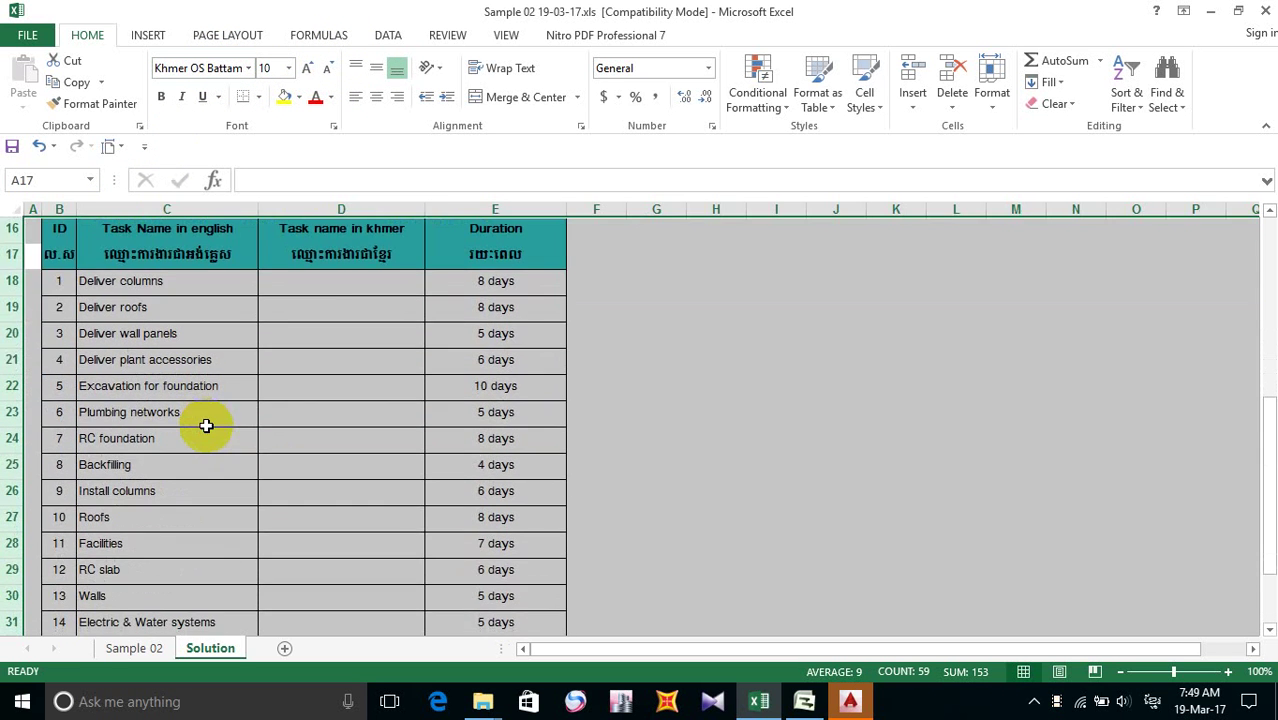
pyautogui.scroll(2, 205, 424)
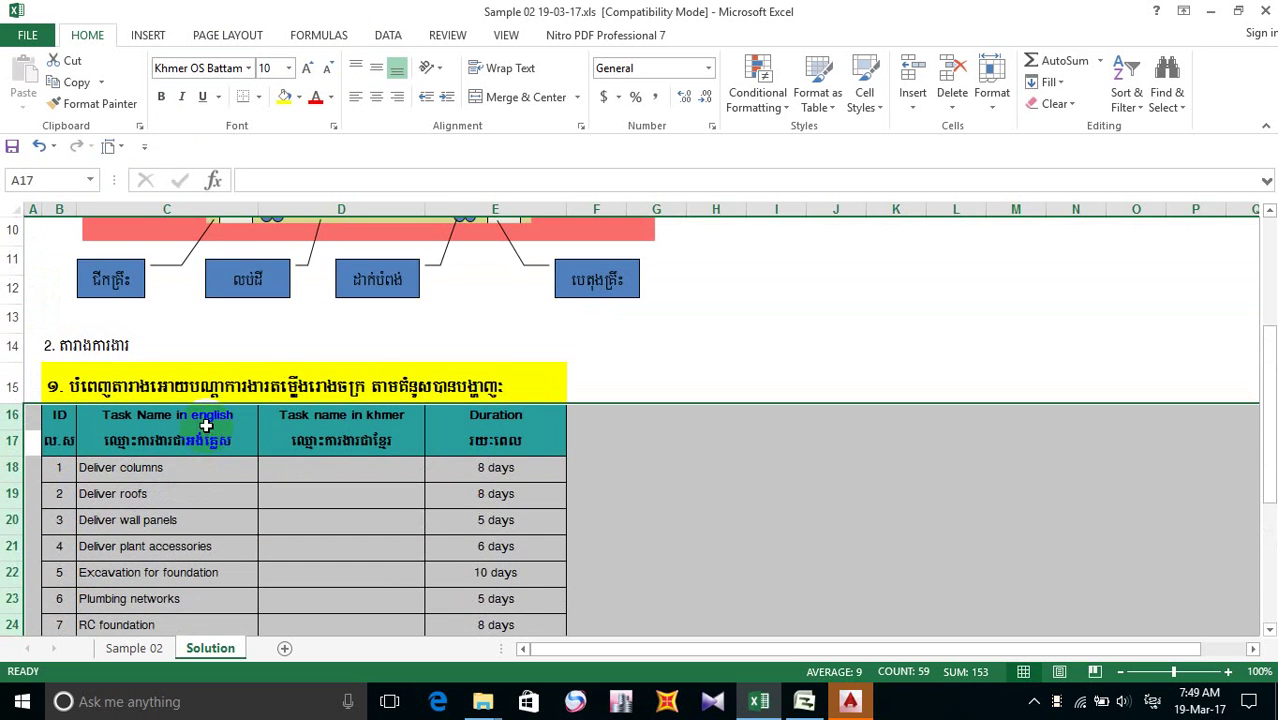
# - Increase the font size of the task table rows 16 to 34 to 11
pyautogui.click(310, 68)
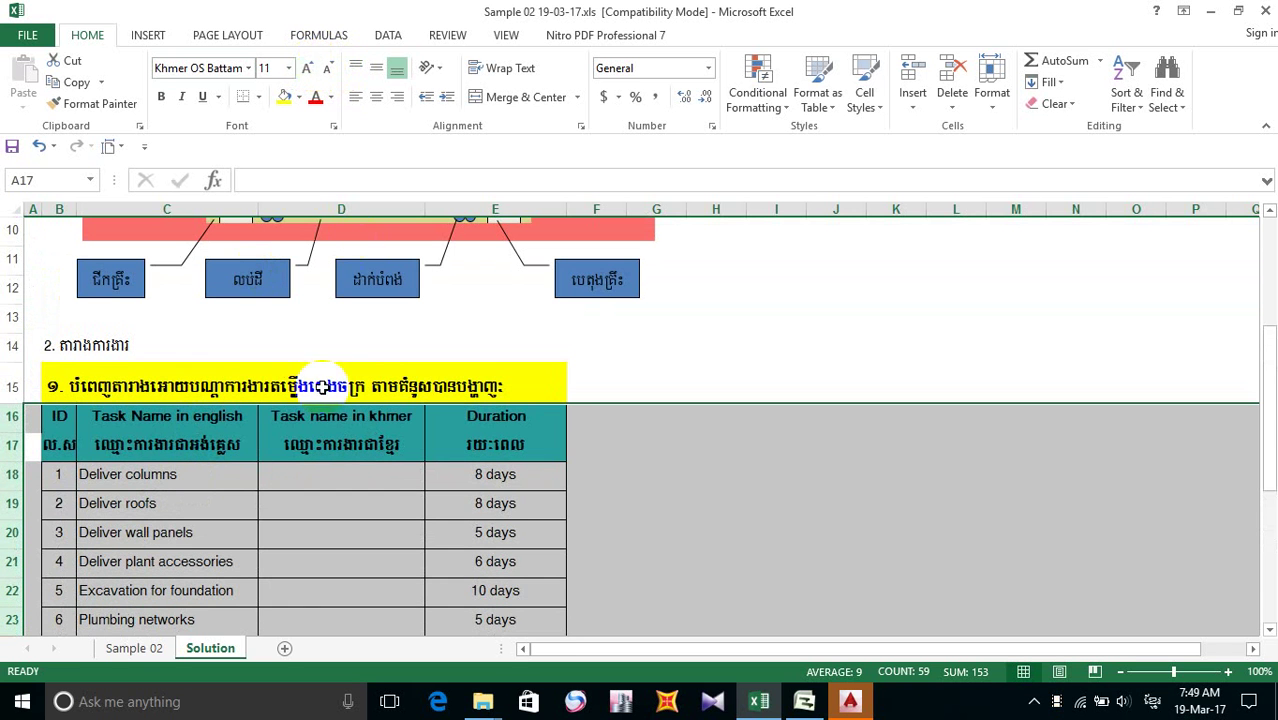
pyautogui.scroll(-2, 260, 340)
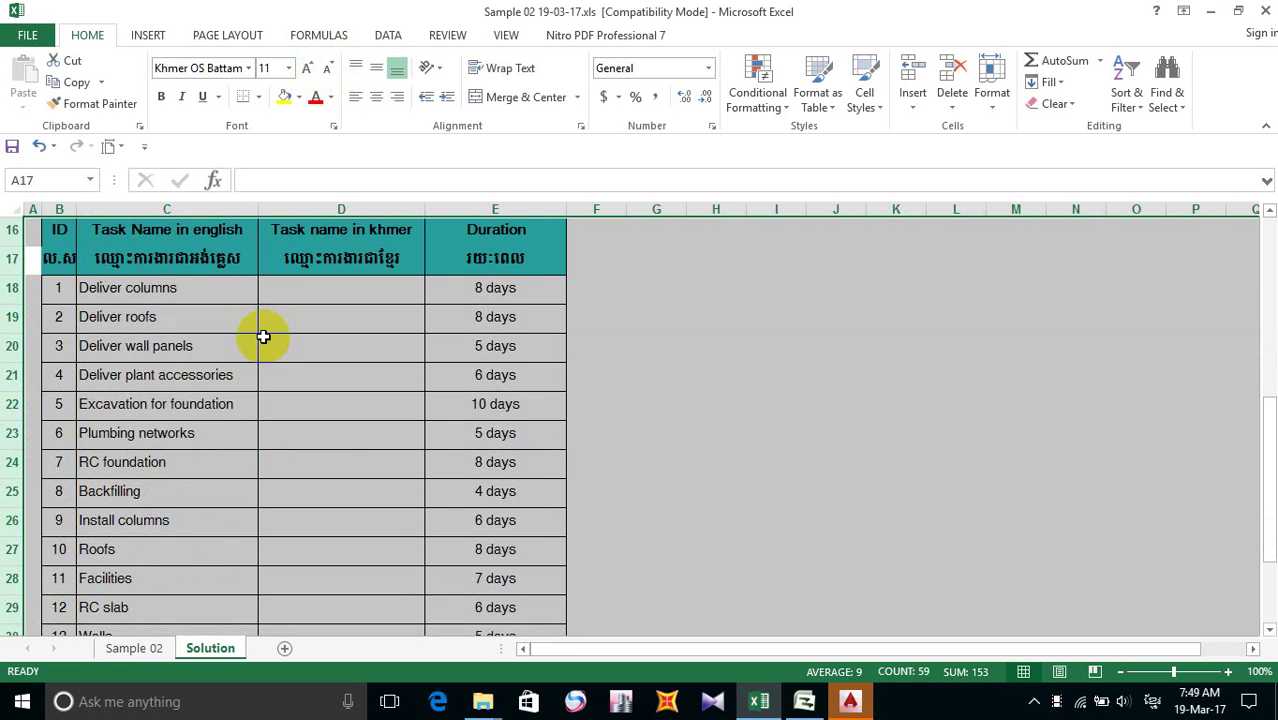
pyautogui.scroll(1, 295, 355)
# - Enter the Khmer task name "ដឹកគ្រឿងបង្គុំសសរឲ្យ" for Deliver columns in D18
pyautogui.click(320, 395)
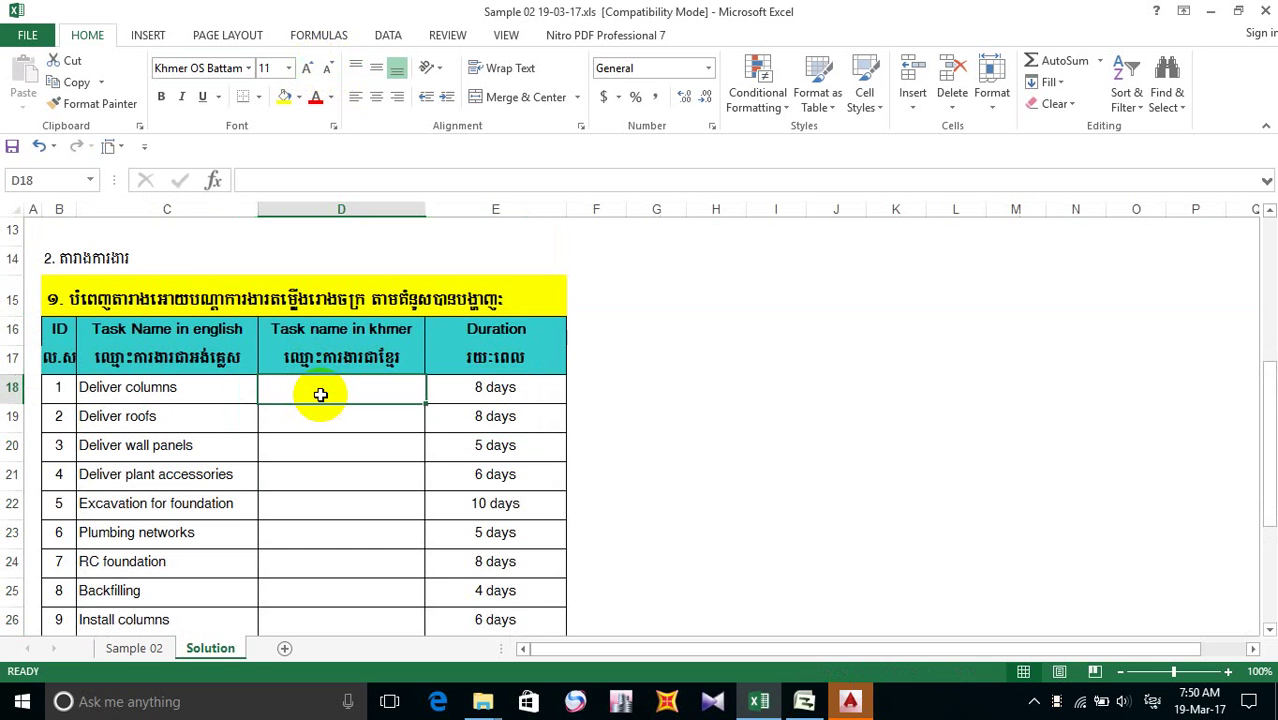
pyautogui.scroll(-4, 320, 395)
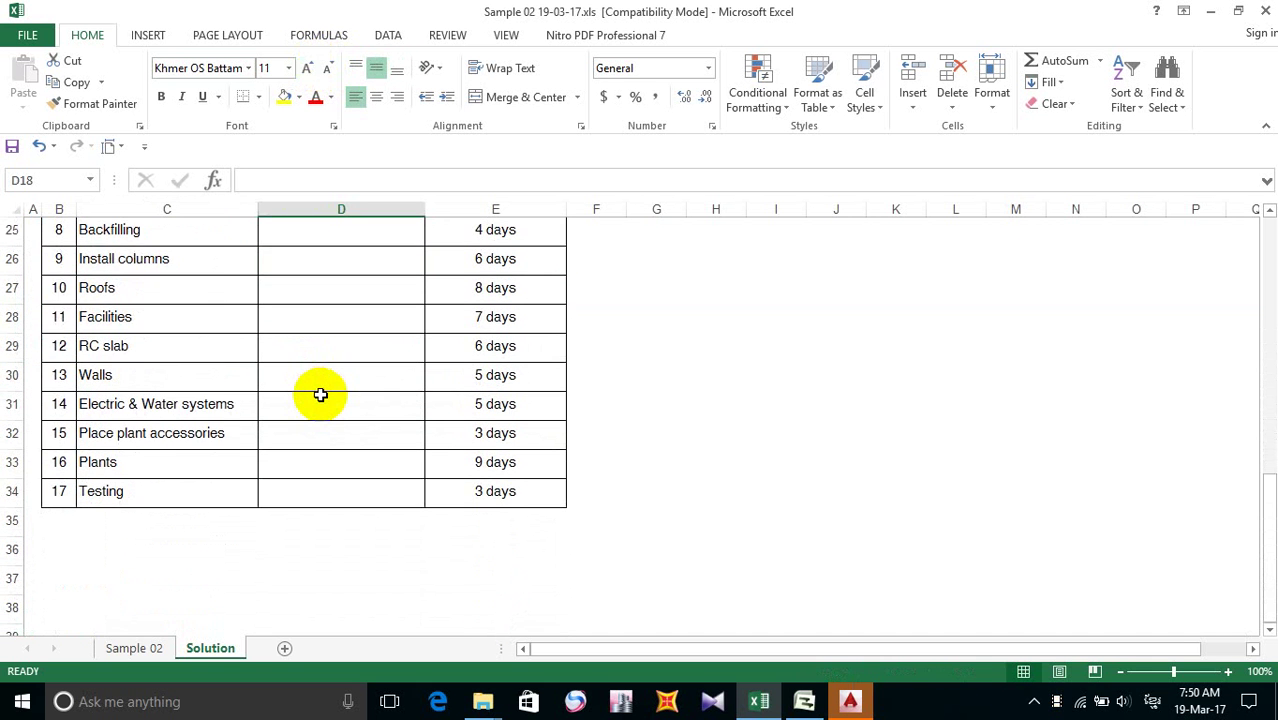
pyautogui.scroll(4, 320, 395)
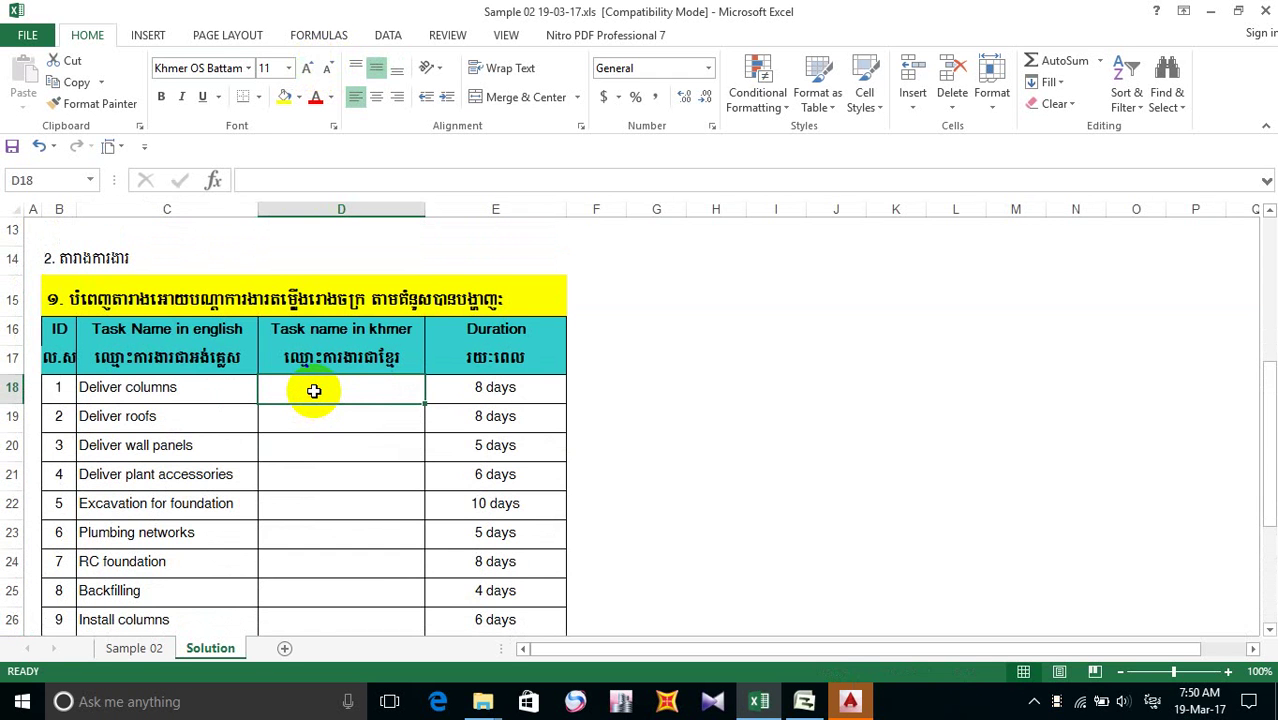
pyautogui.write('ដ')
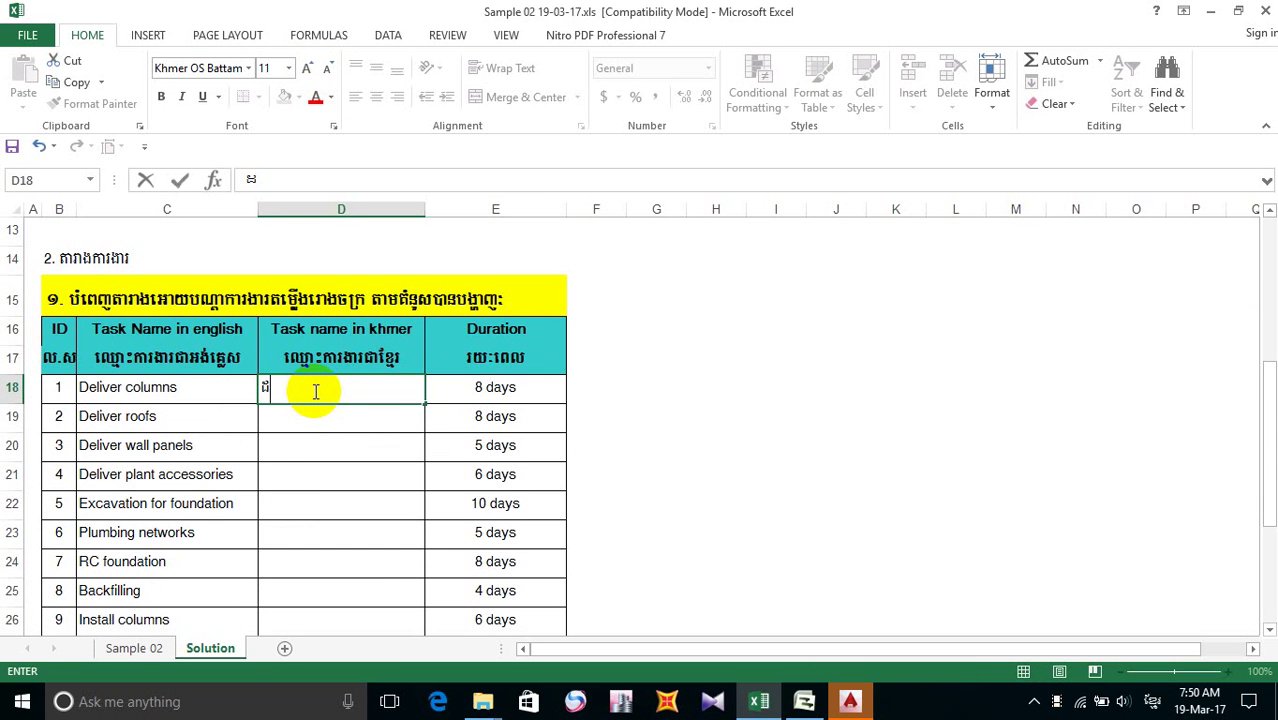
pyautogui.write('ីក')
pyautogui.write('ក')
pyautogui.write('្រ')
pyautogui.write('ឿ')
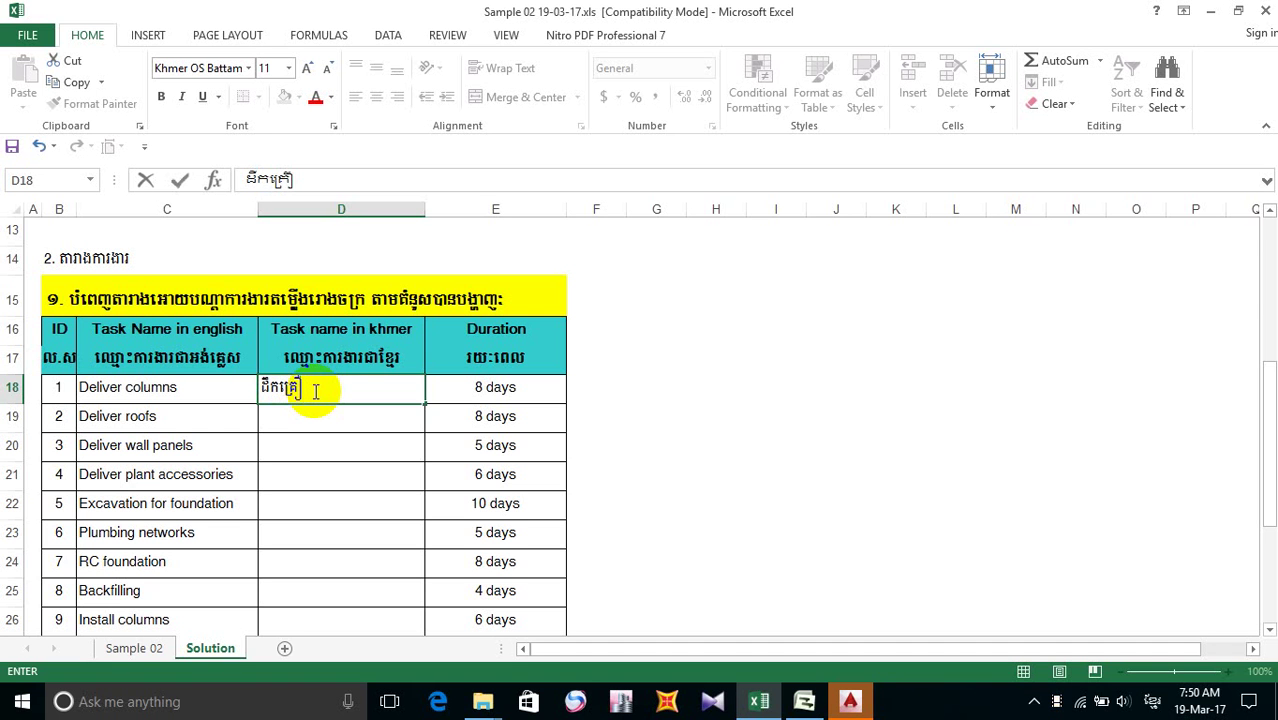
pyautogui.write('ងបង្គះ')
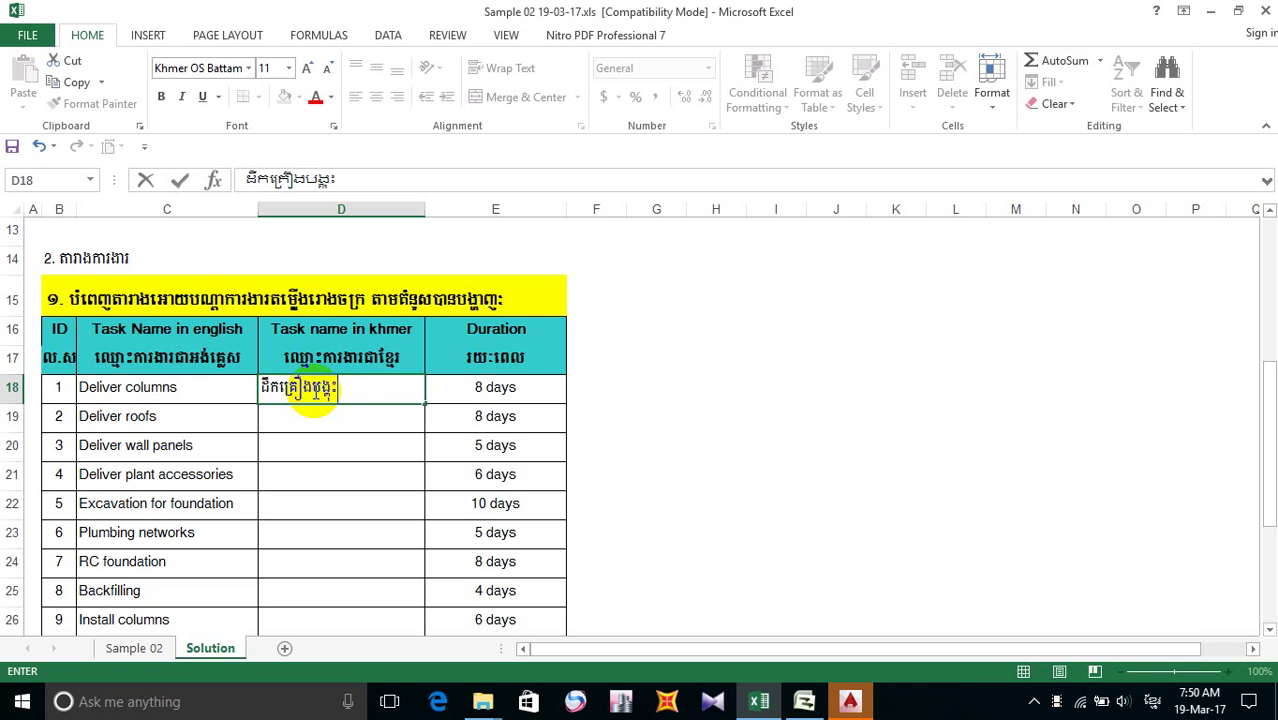
pyautogui.press('BackSpace')
pyautogui.press('BackSpace')
pyautogui.press('BackSpace')
pyautogui.press('BackSpace')
pyautogui.write('ង្គ')
pyautogui.press('BackSpace')
pyautogui.write('្')
pyautogui.write('គ')
pyautogui.write('ុំ')
pyautogui.write('សស')
pyautogui.write('រ')
pyautogui.write('ះ')
pyautogui.press('BackSpace')
pyautogui.write('ថ')
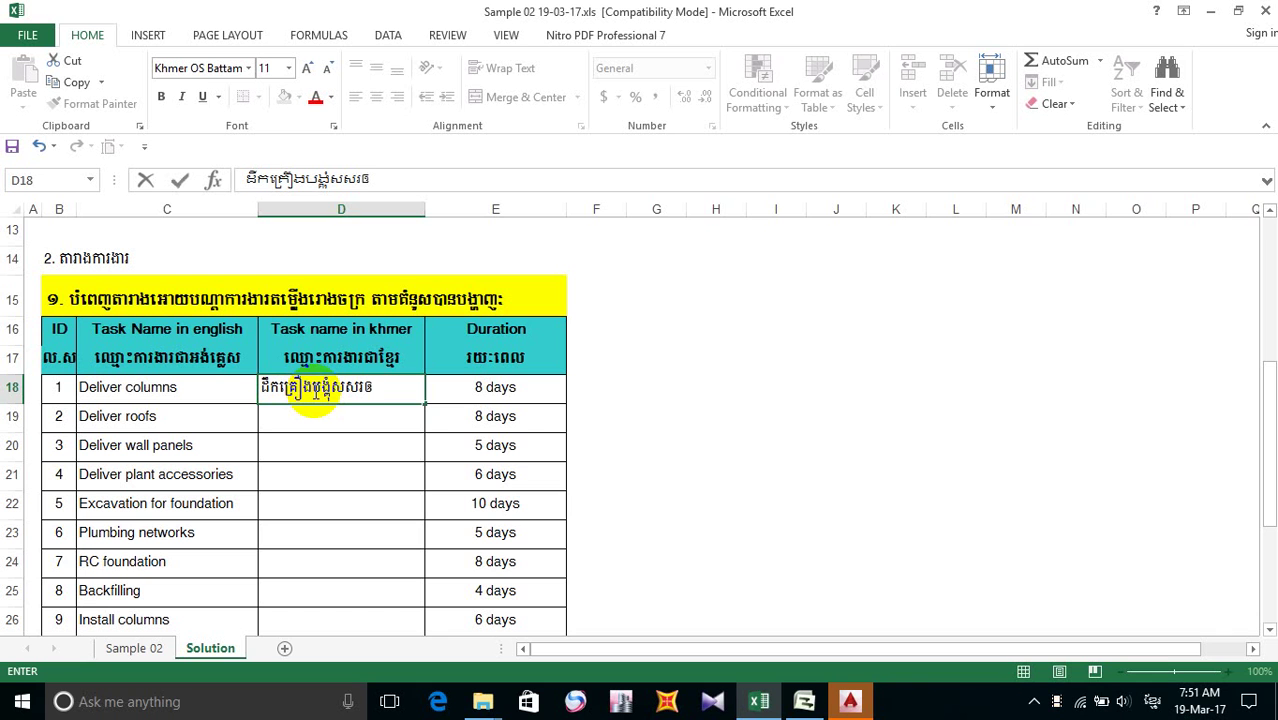
pyautogui.press('BackSpace')
pyautogui.write('ឡ')
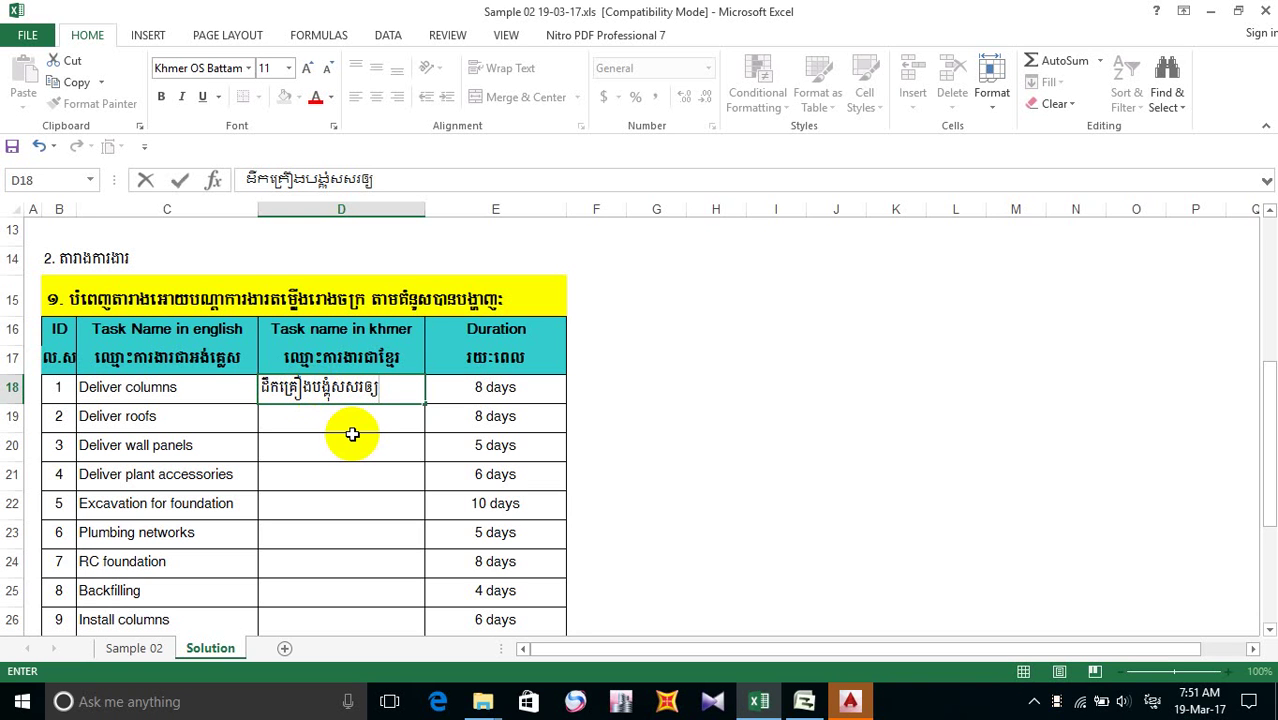
# - Copy the Khmer name from D18 into D19 for Deliver roofs and change it to "ដឹកគ្រឿងដំបូលឲ្យ"
pyautogui.click(353, 420)
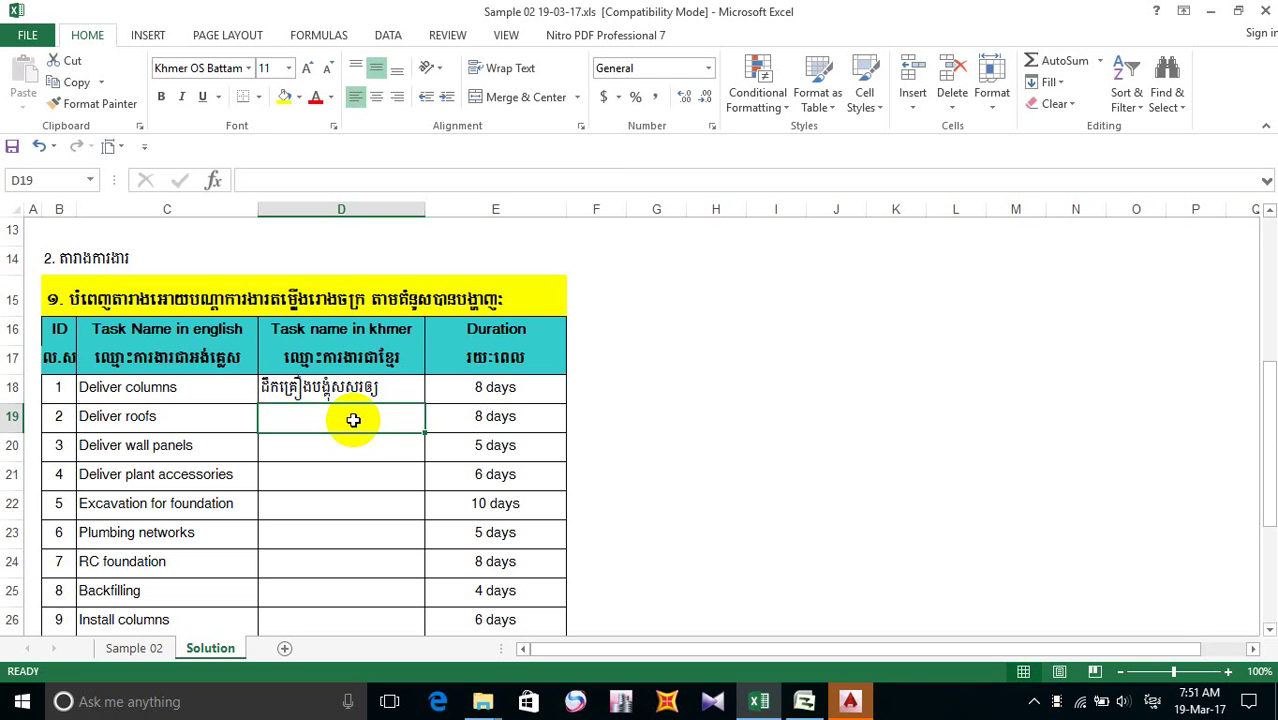
pyautogui.hotkey('ctrl', 'd')
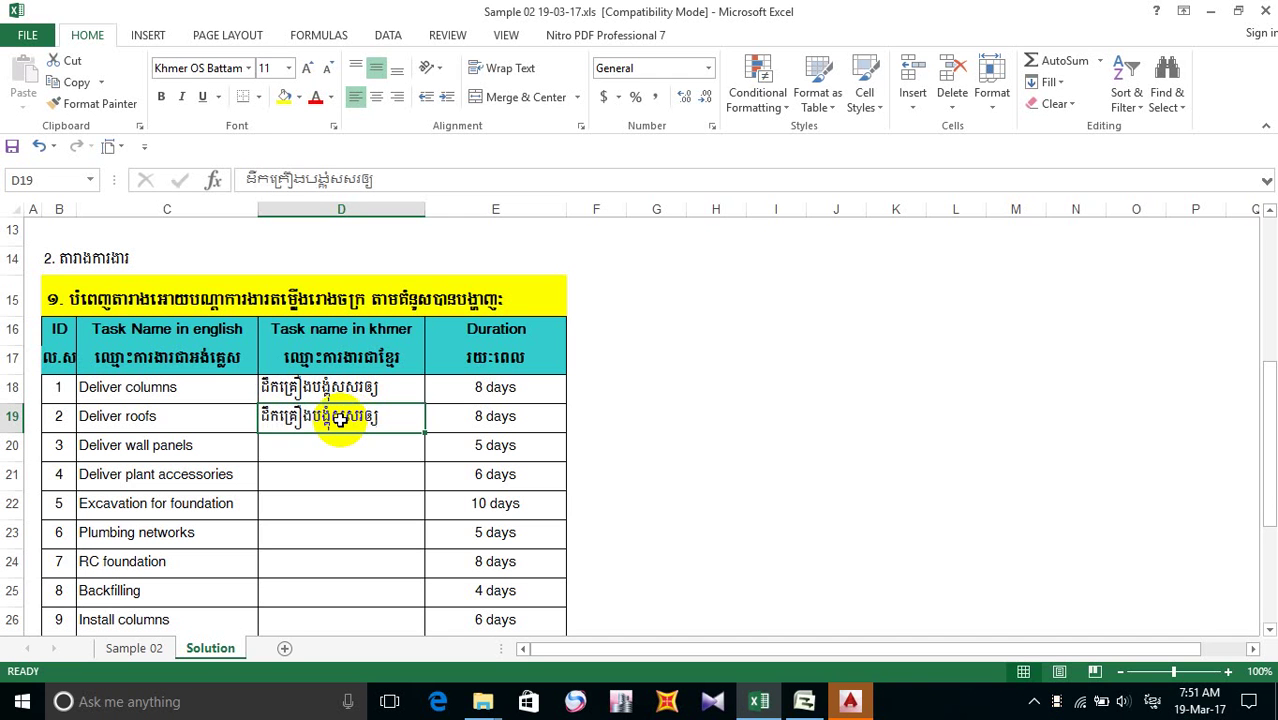
pyautogui.doubleClick(341, 420)
pyautogui.click(357, 416)
pyautogui.moveTo(357, 416); pyautogui.dragTo(313, 417)
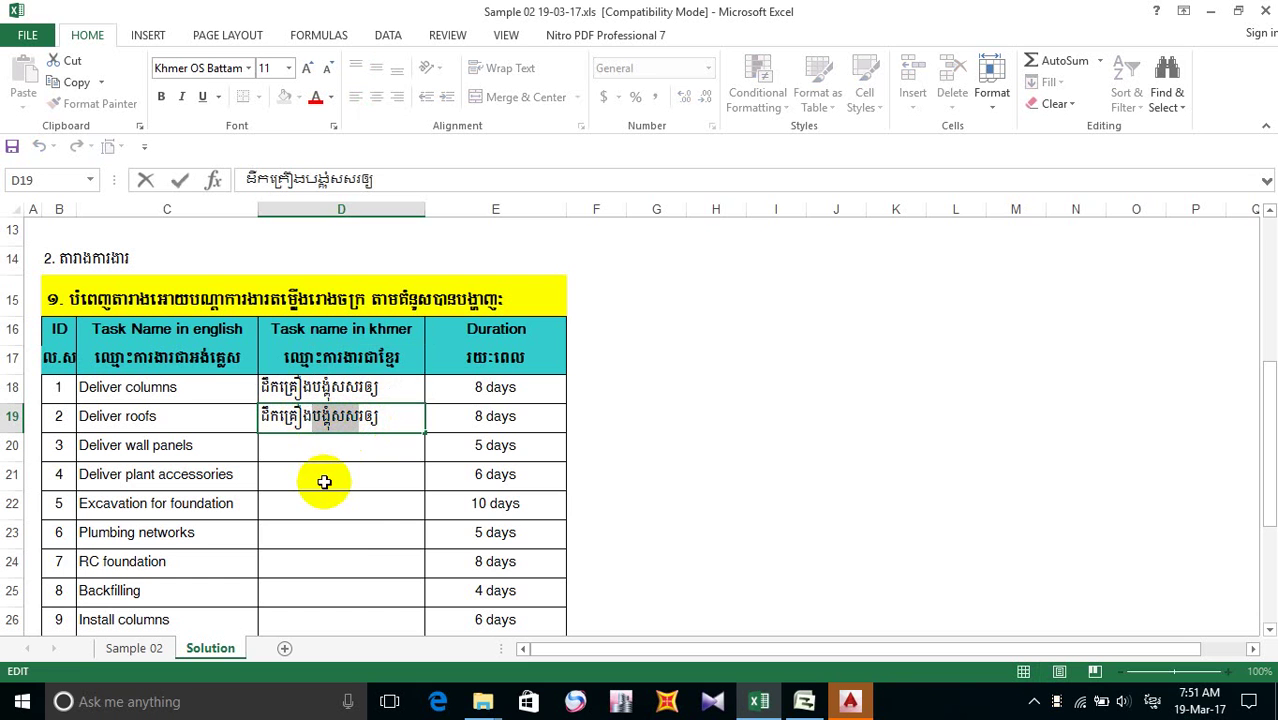
pyautogui.press('BackSpace')
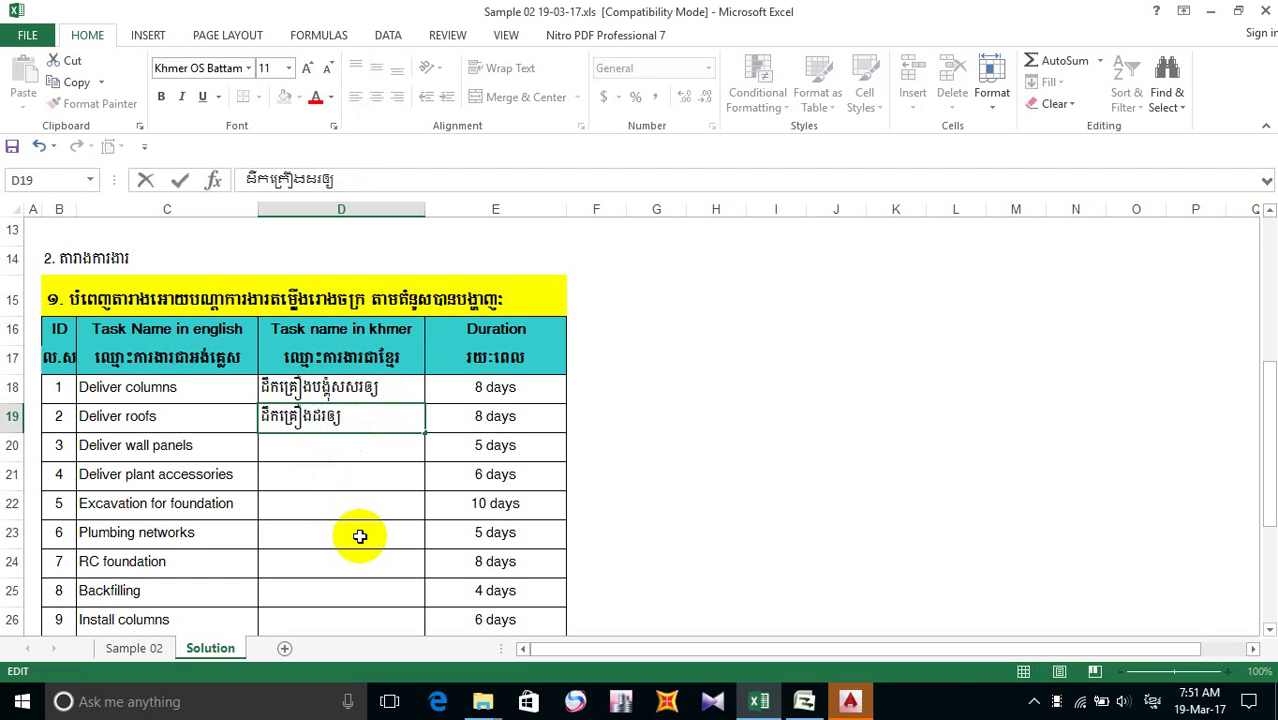
pyautogui.write('ំបូល')
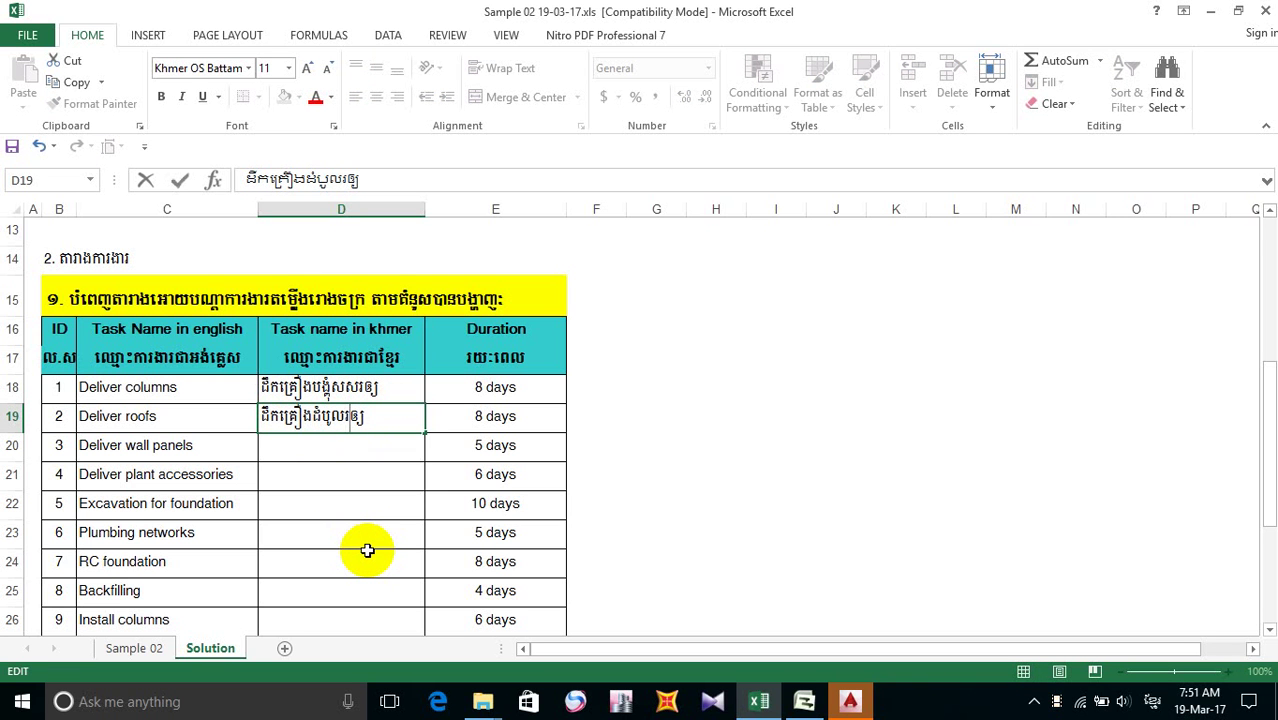
pyautogui.press('BackSpace')
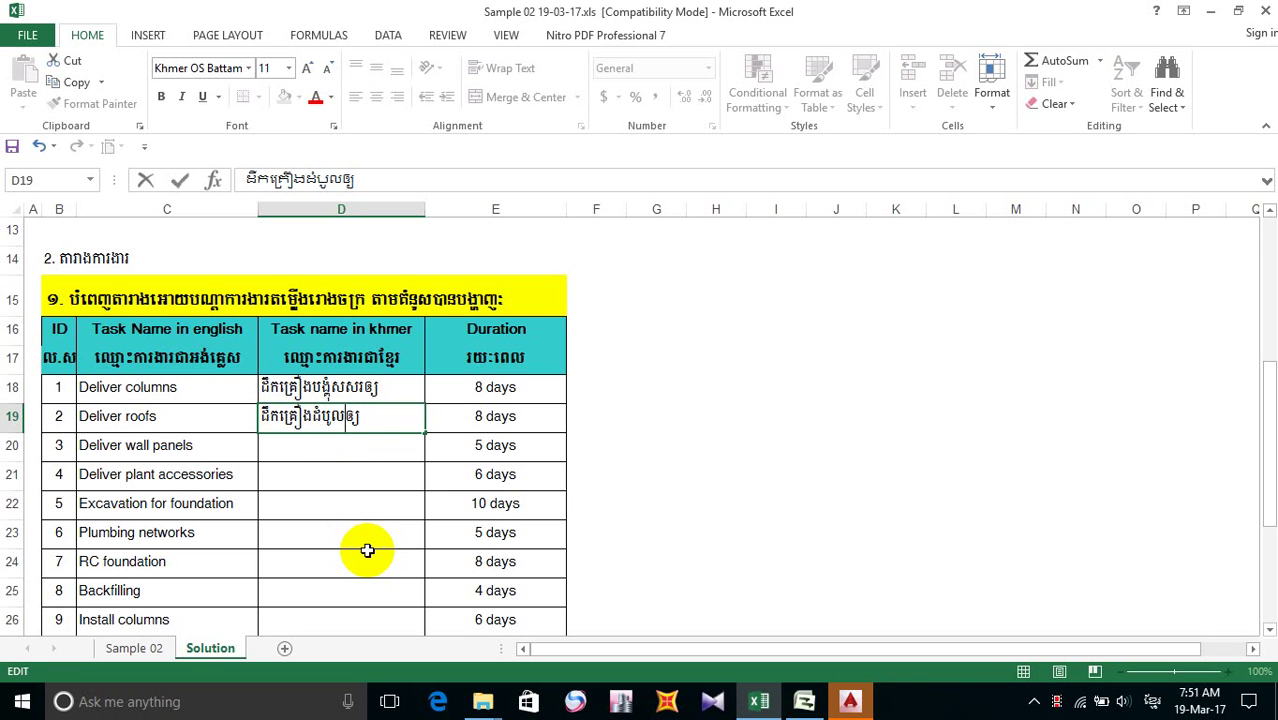
# - Copy the Khmer name from D19 into D20 for Deliver wall panels and change it to "ដឹកគ្រឿងជញ្ជាំងឲ្យ"
pyautogui.click(293, 452)
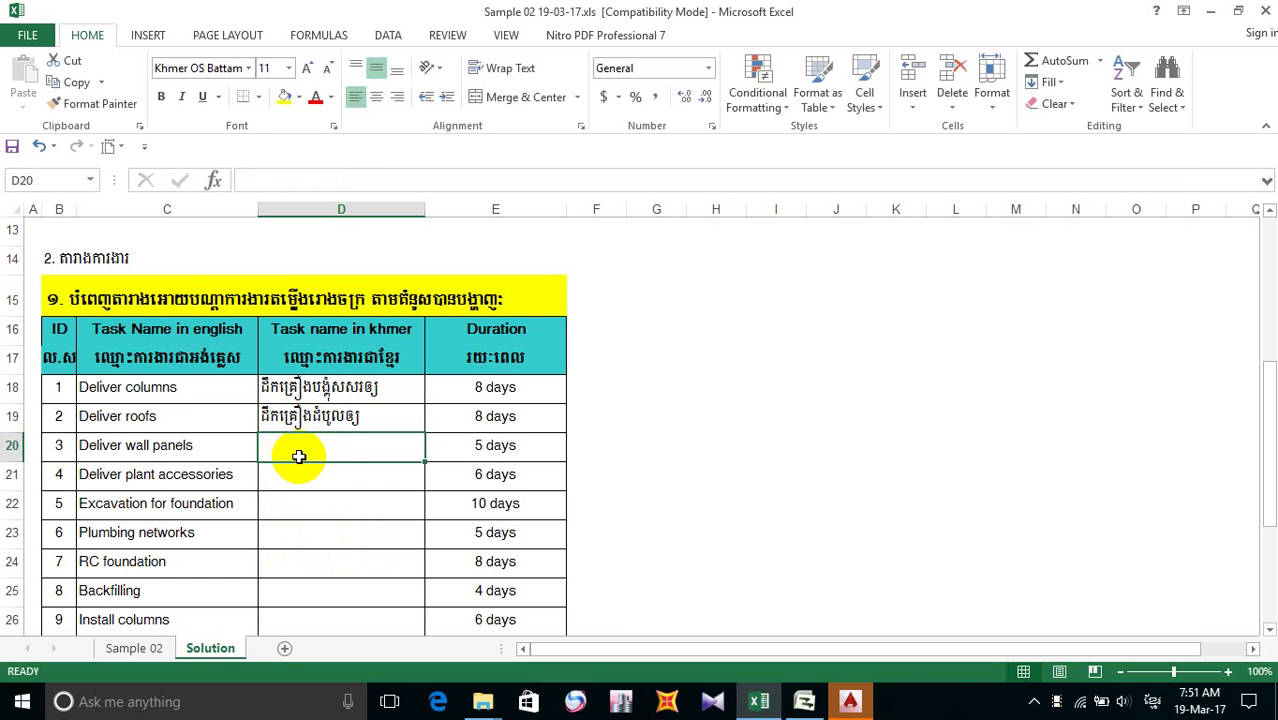
pyautogui.hotkey('ctrl', 'd')
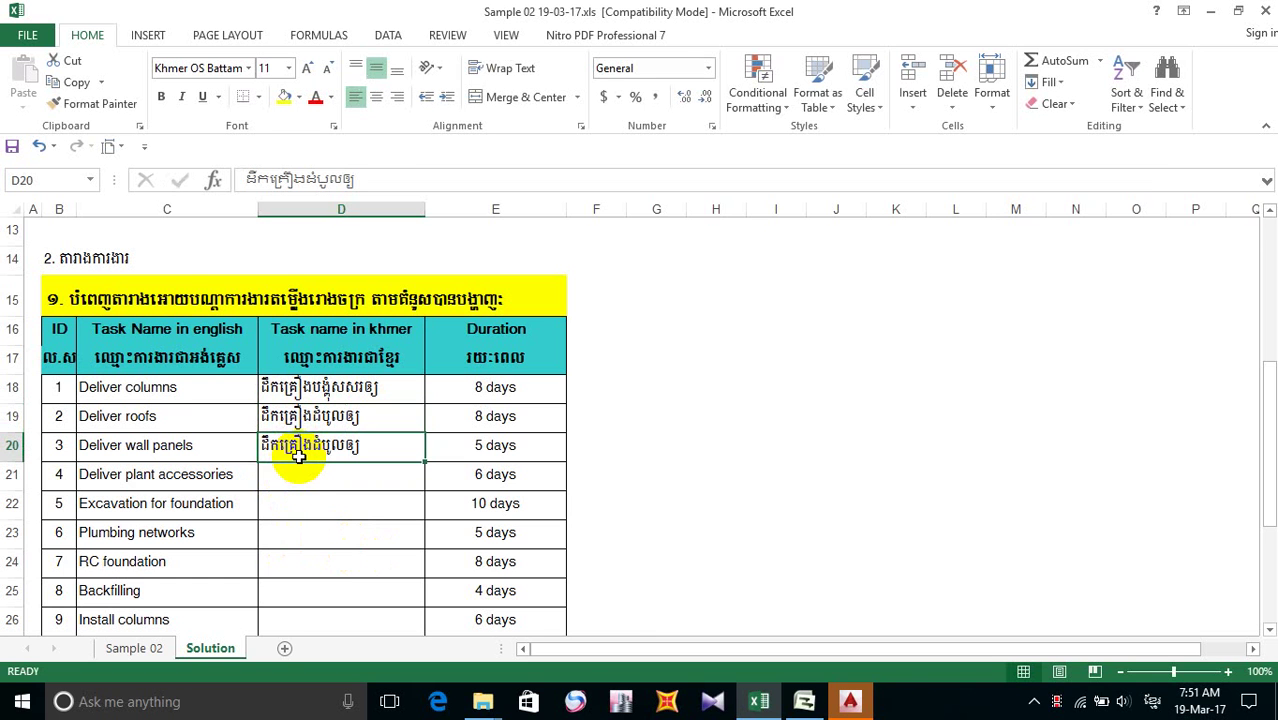
pyautogui.doubleClick(344, 447)
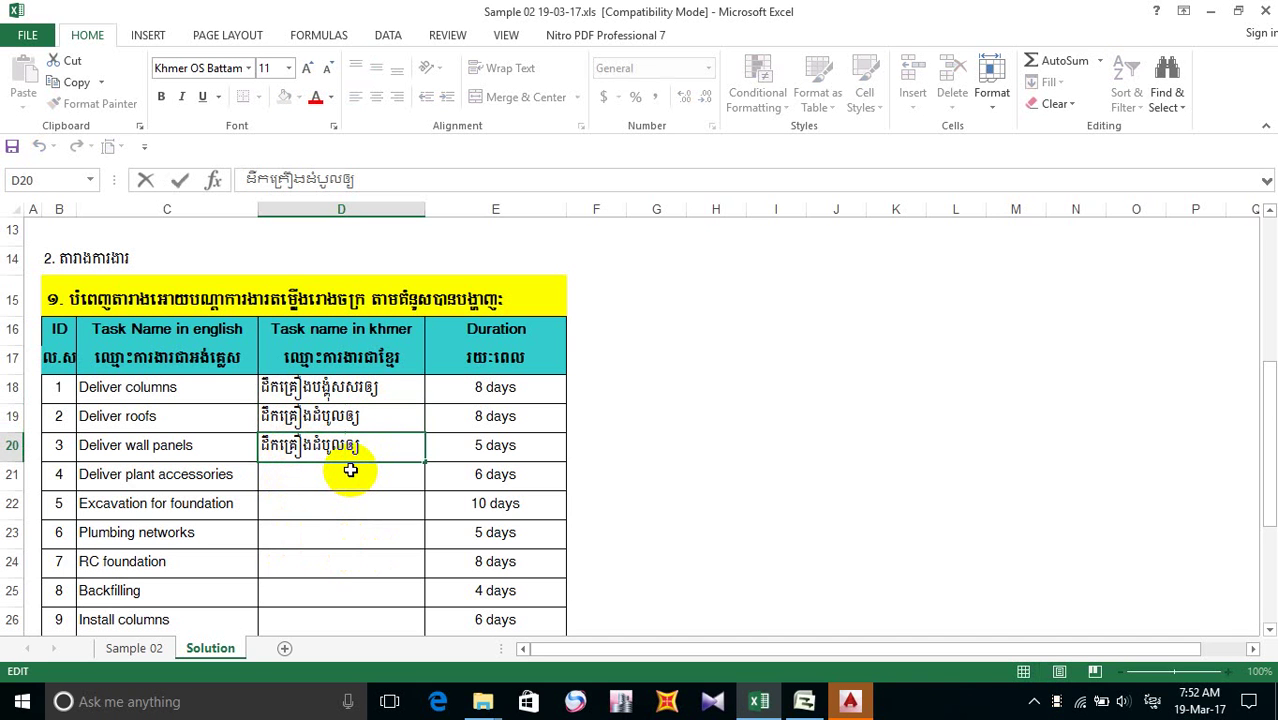
pyautogui.press('BackSpace')
pyautogui.press('BackSpace')
pyautogui.press('BackSpace')
pyautogui.press('BackSpace')
pyautogui.press('BackSpace')
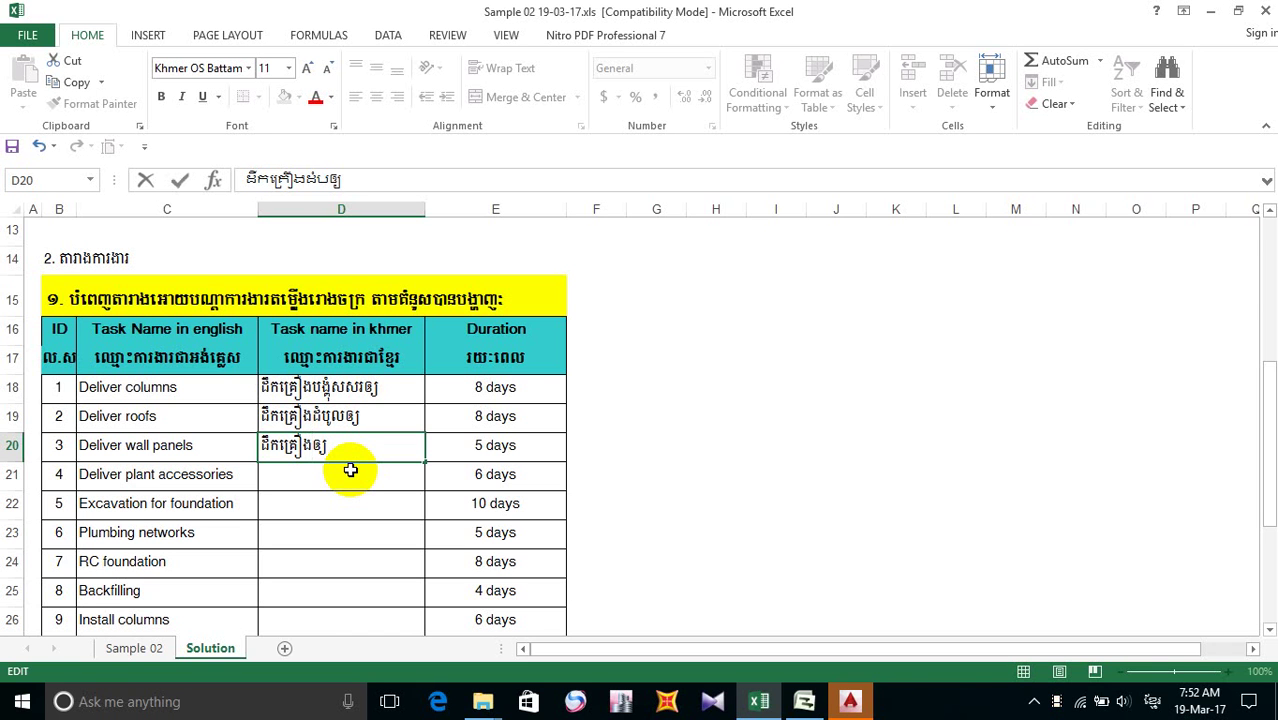
pyautogui.write('ជ')
pyautogui.write('ញ្ជ')
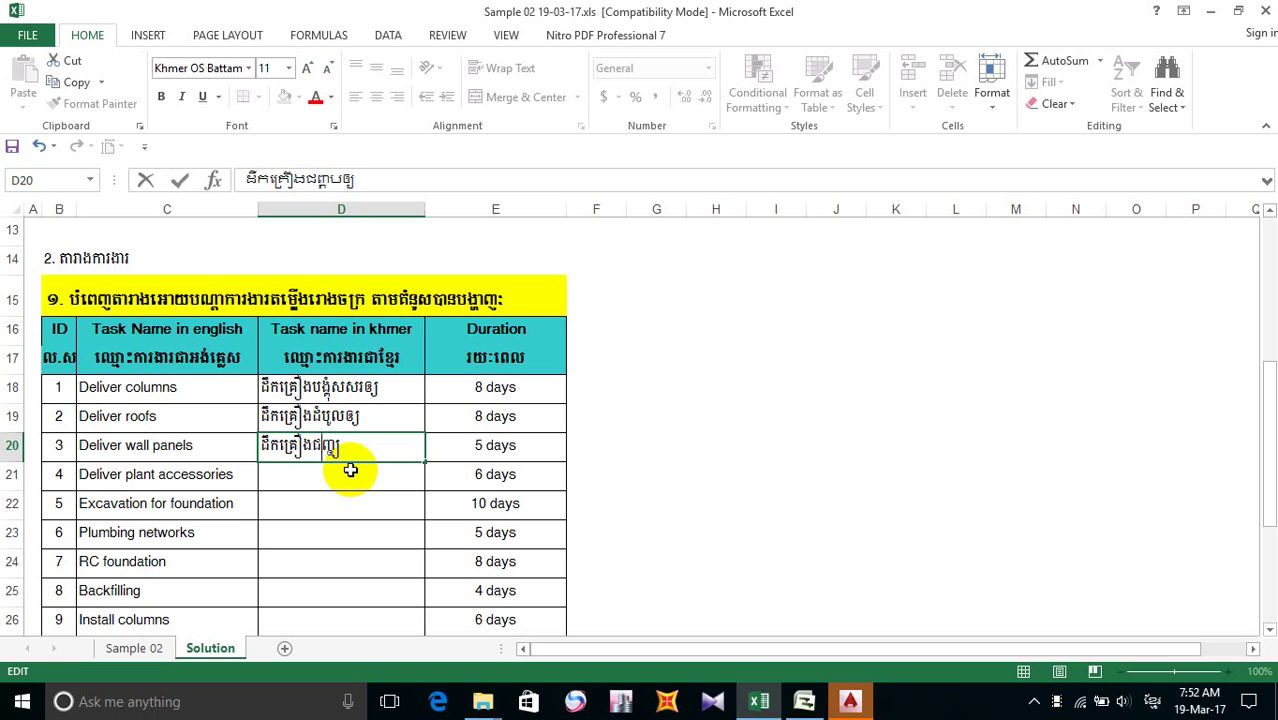
pyautogui.write('ា')
pyautogui.press('BackSpace')
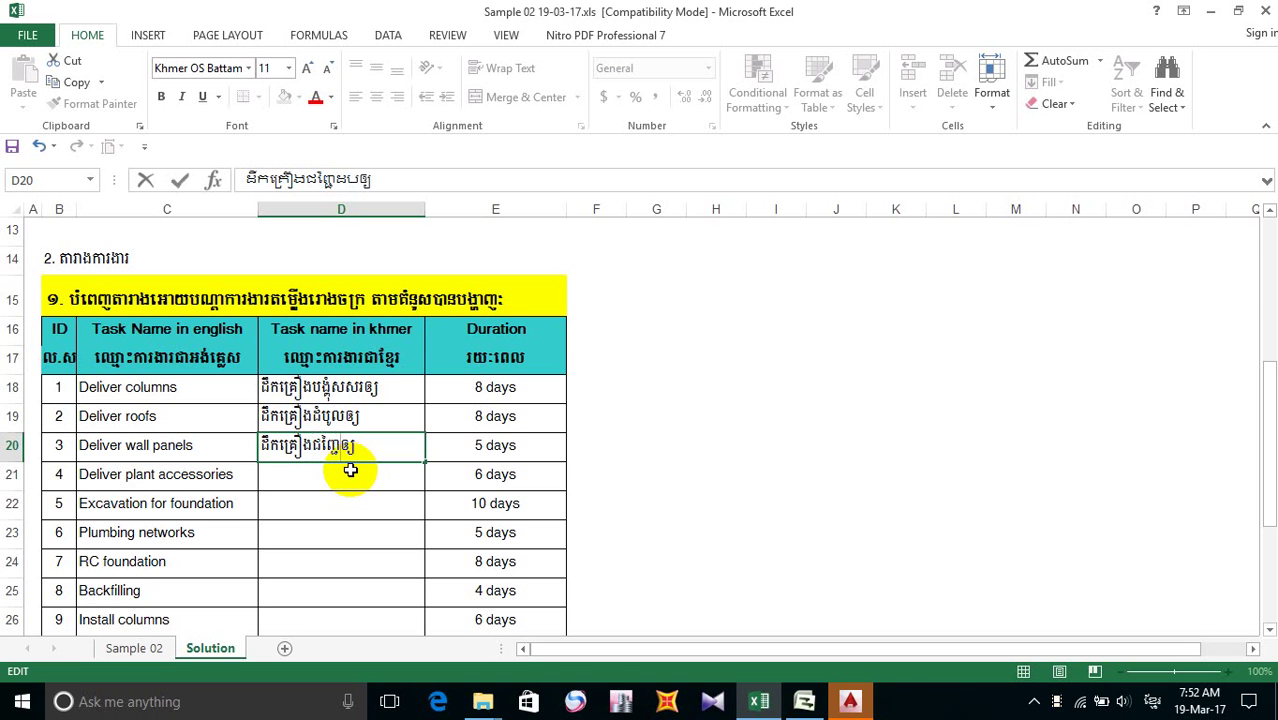
pyautogui.press('BackSpace')
pyautogui.write('ញ្ជ')
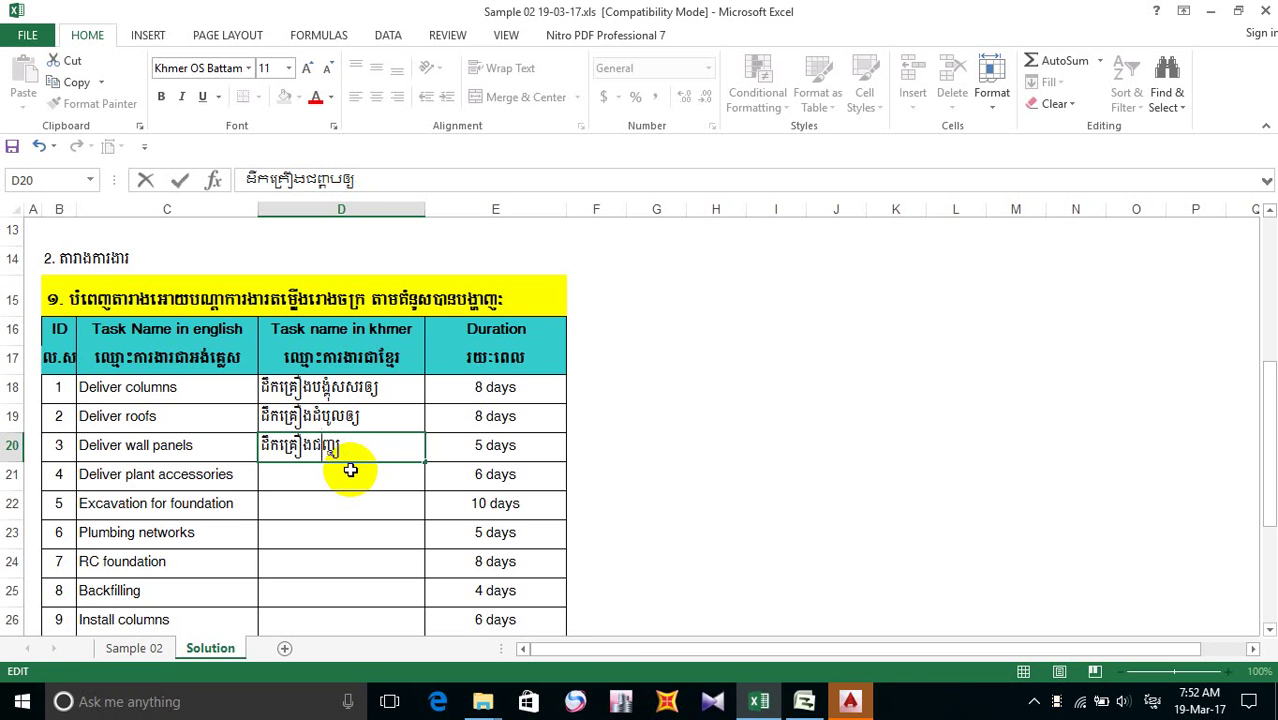
pyautogui.write('ូន')
pyautogui.write('ាំ')
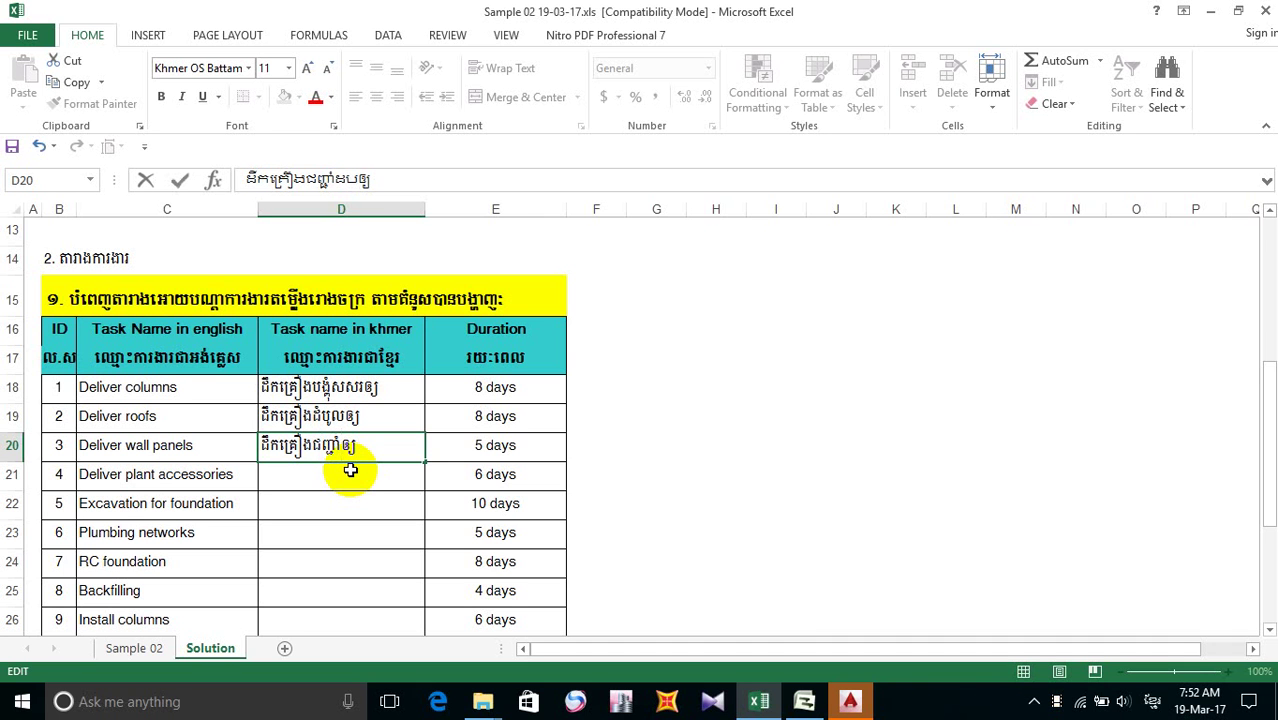
pyautogui.write('ង')
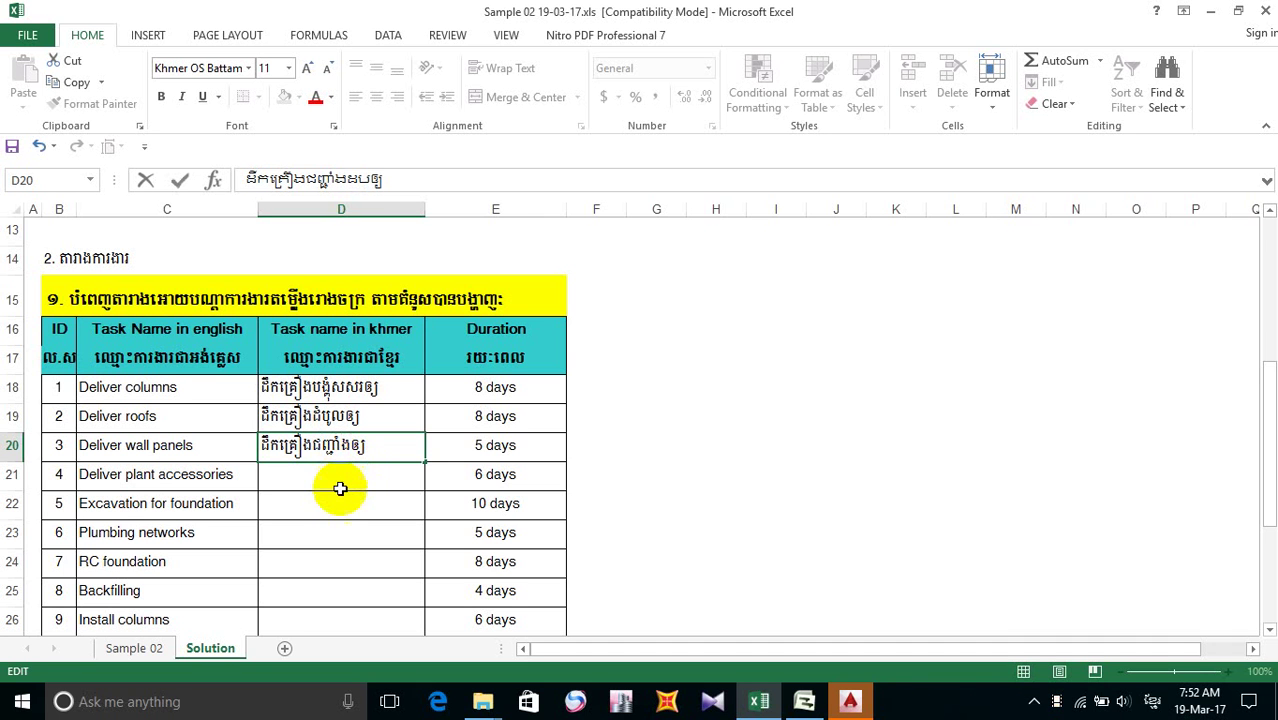
# - Copy the Khmer name from D20 into D21 for Deliver plant accessories and change it to "ដឹកគ្រឿងគ្រឿងម៉ាស៊ីនឲ្យ"
pyautogui.click(345, 482)
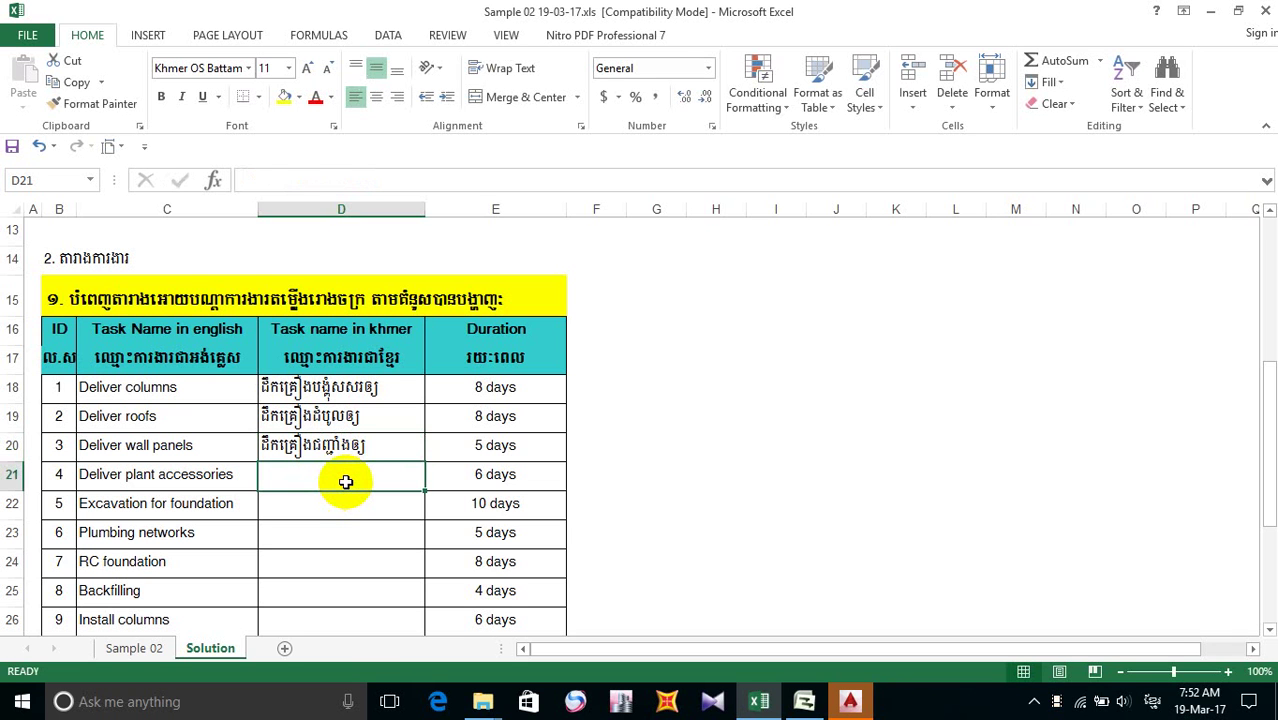
pyautogui.hotkey('ctrl', 'd')
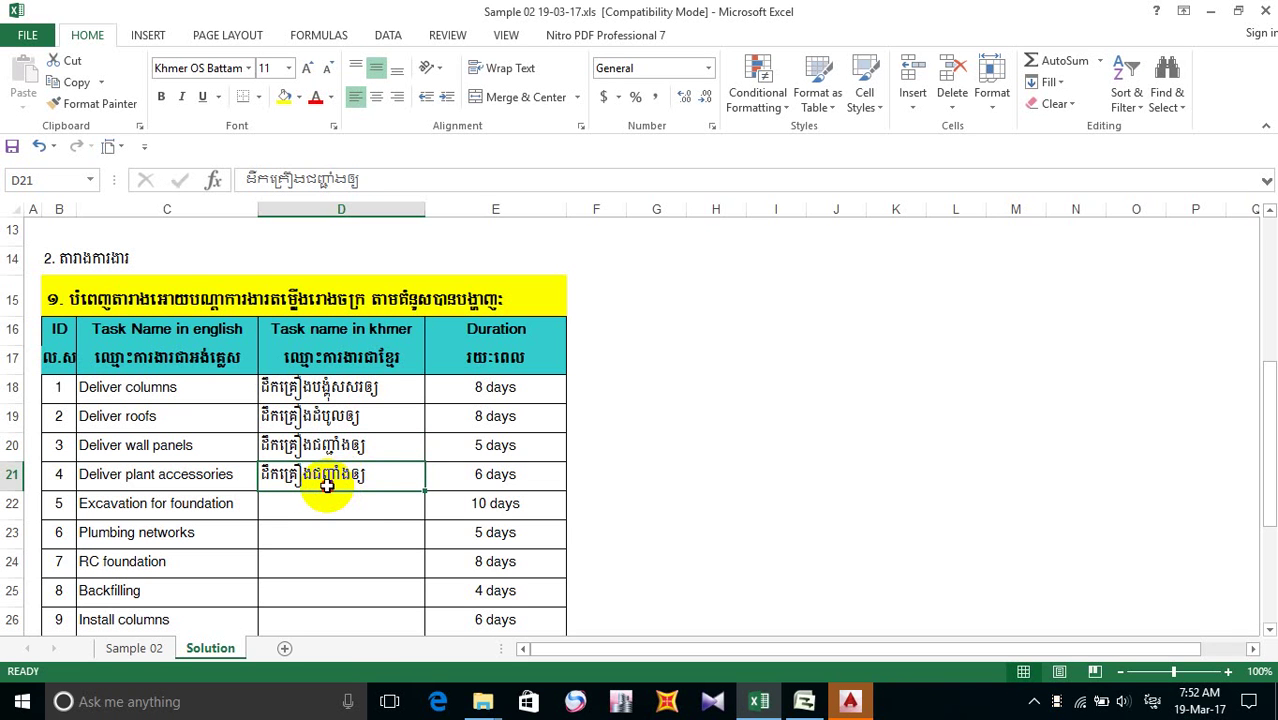
pyautogui.doubleClick(327, 485)
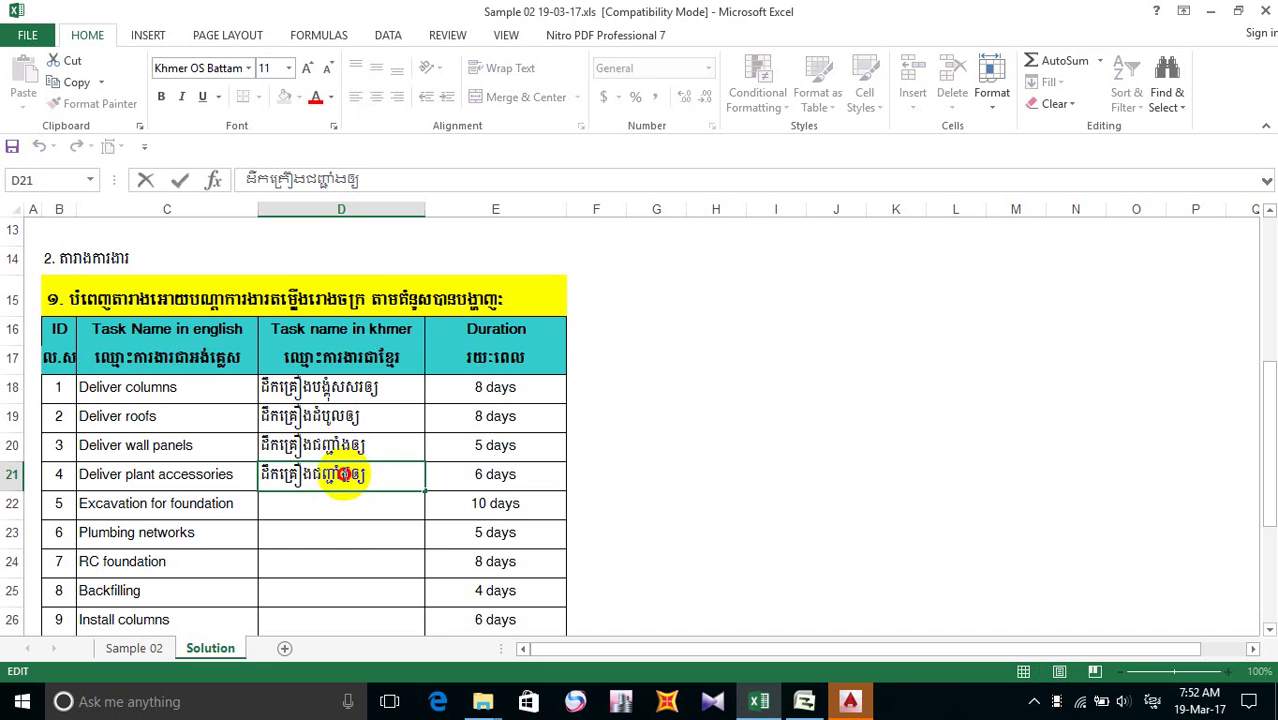
pyautogui.moveTo(350, 473); pyautogui.dragTo(310, 470)
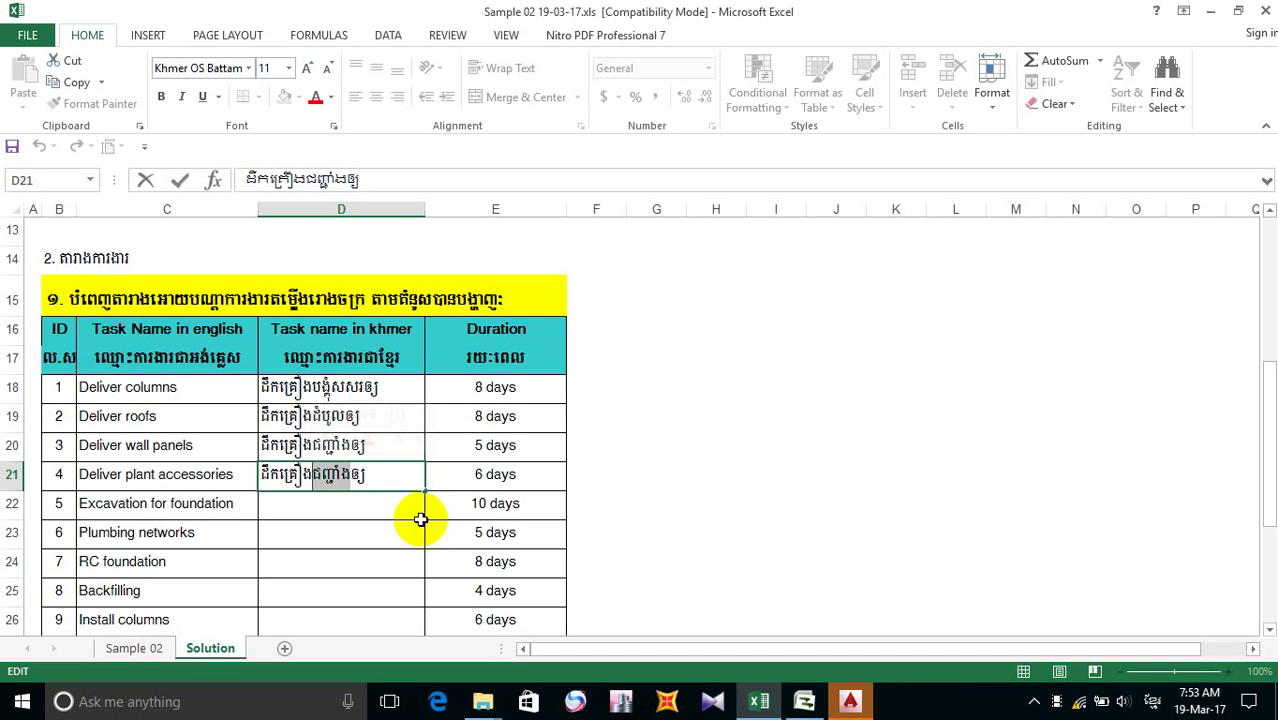
pyautogui.press('BackSpace')
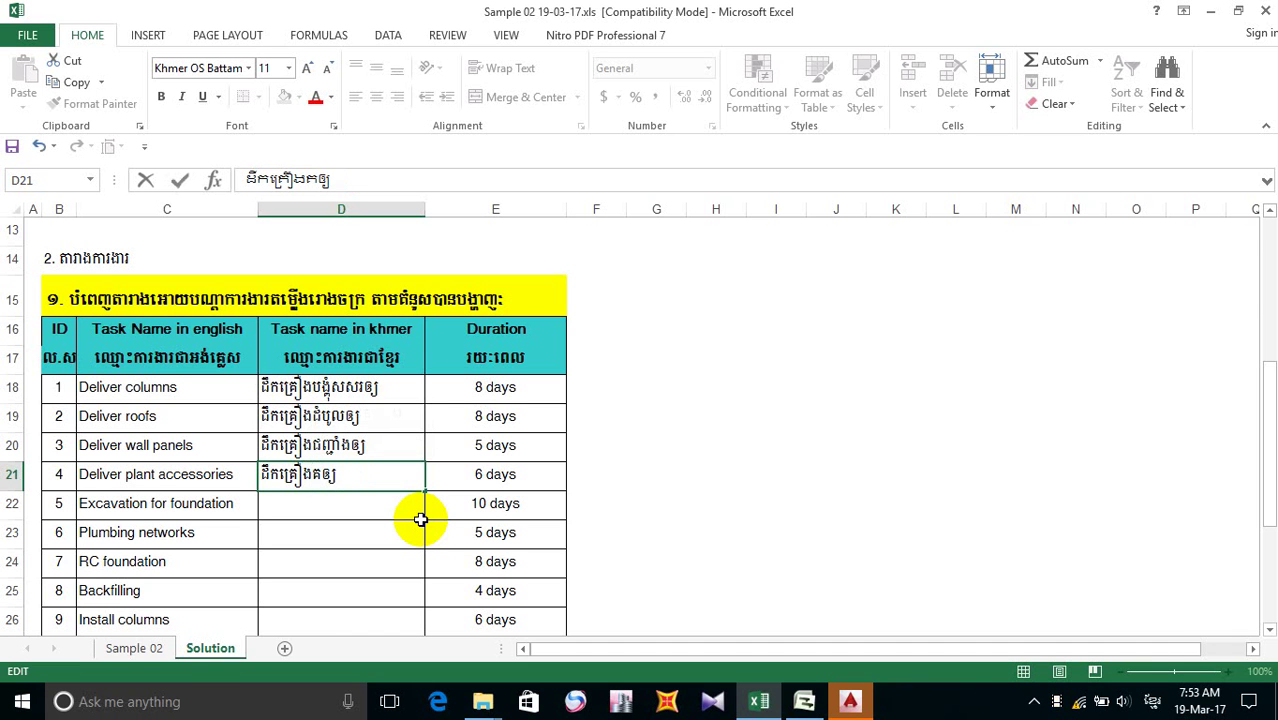
pyautogui.write('គ្រឿ')
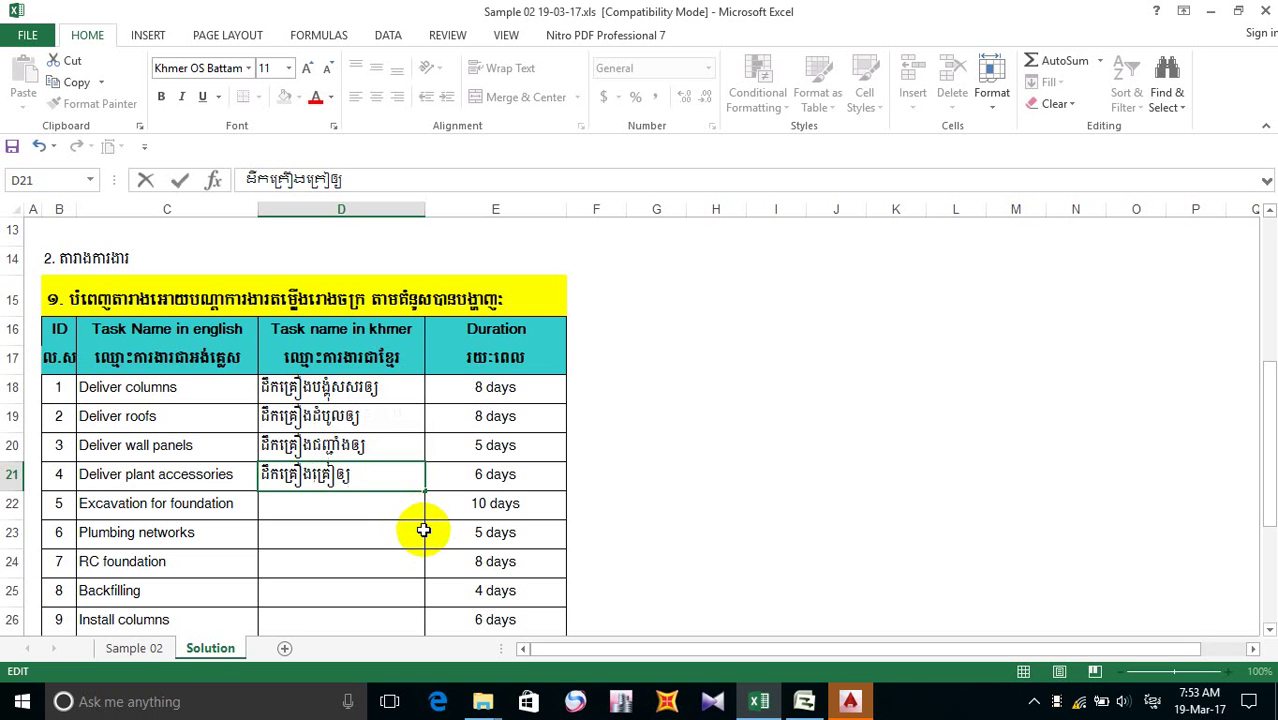
pyautogui.press('BackSpace')
pyautogui.press('BackSpace')
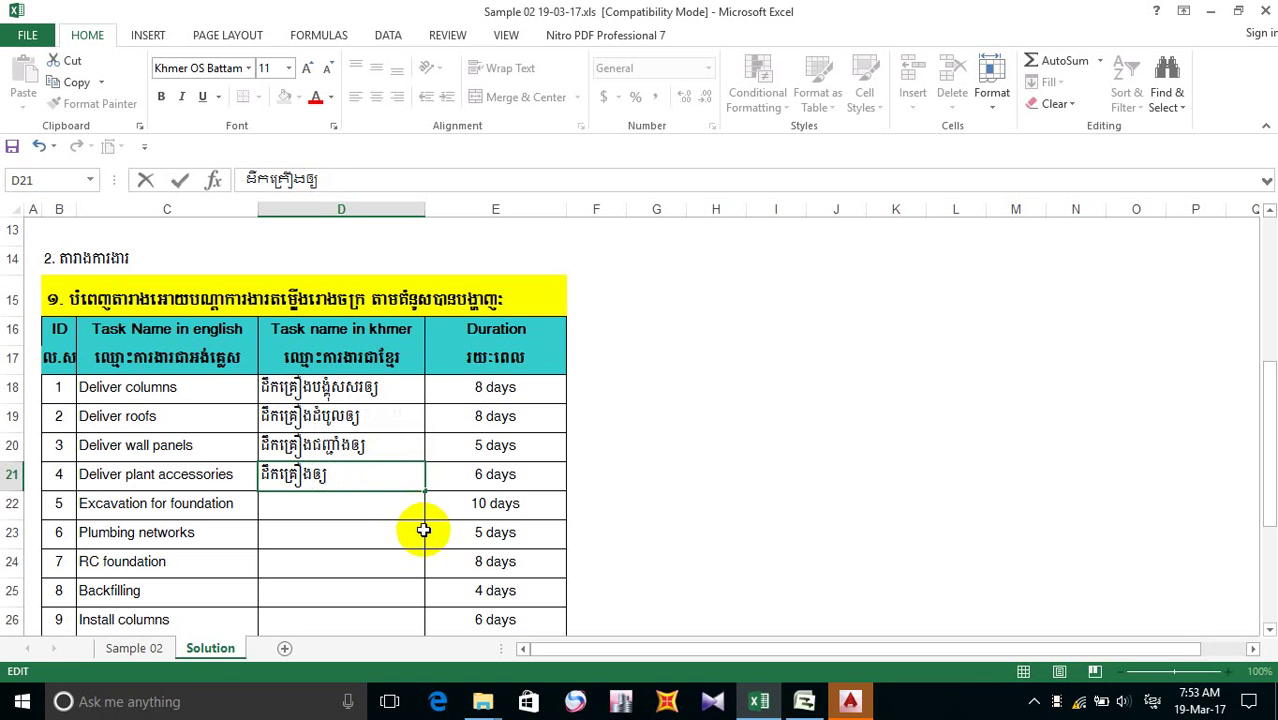
pyautogui.write('សរឿ')
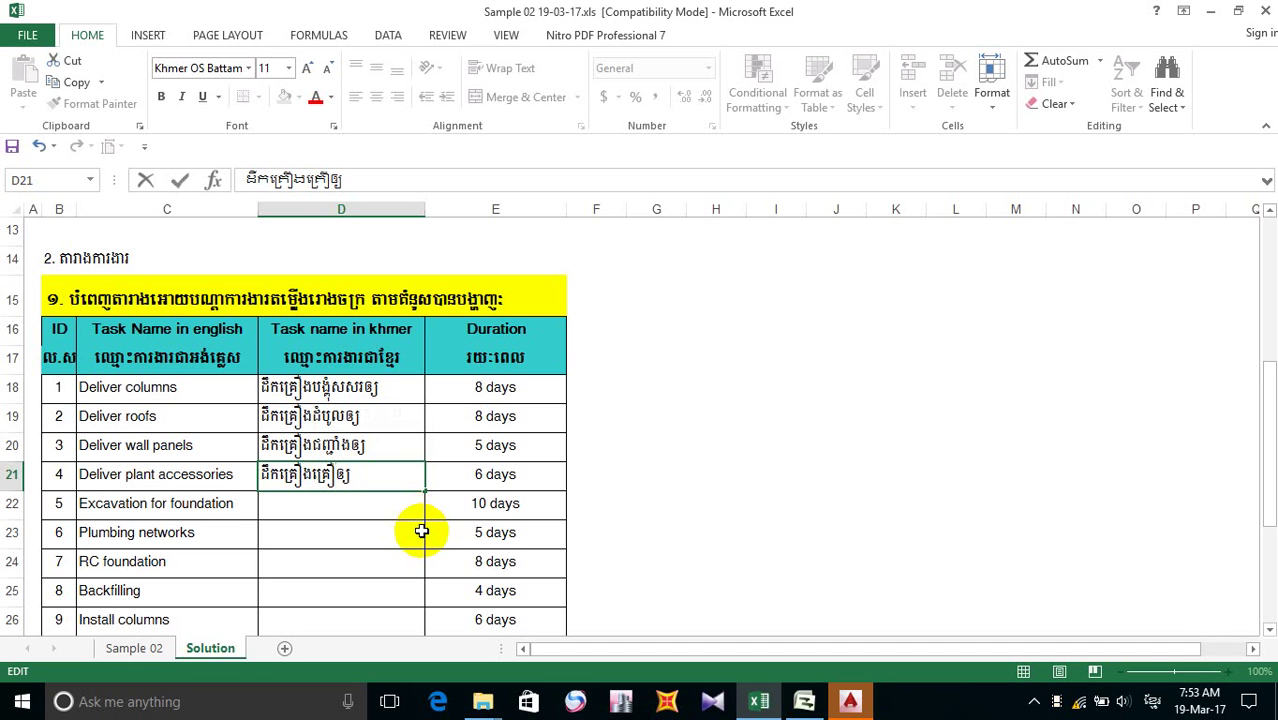
pyautogui.write('ង')
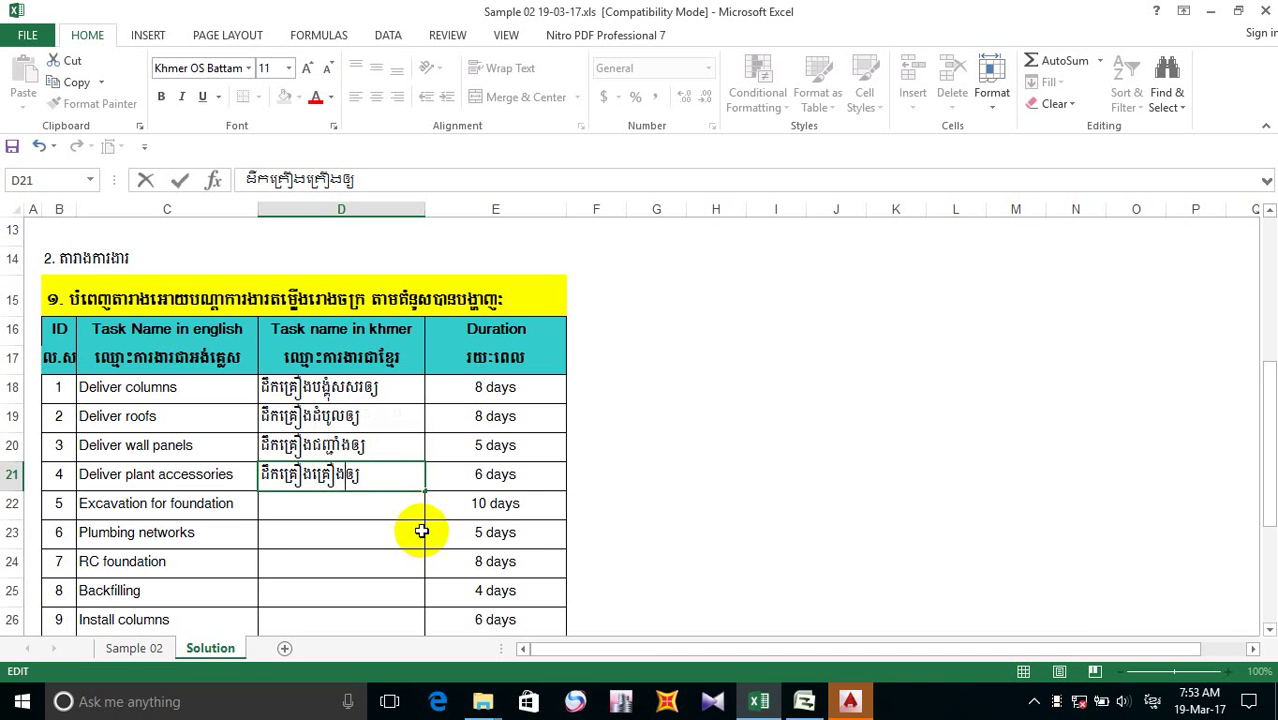
pyautogui.write('ម')
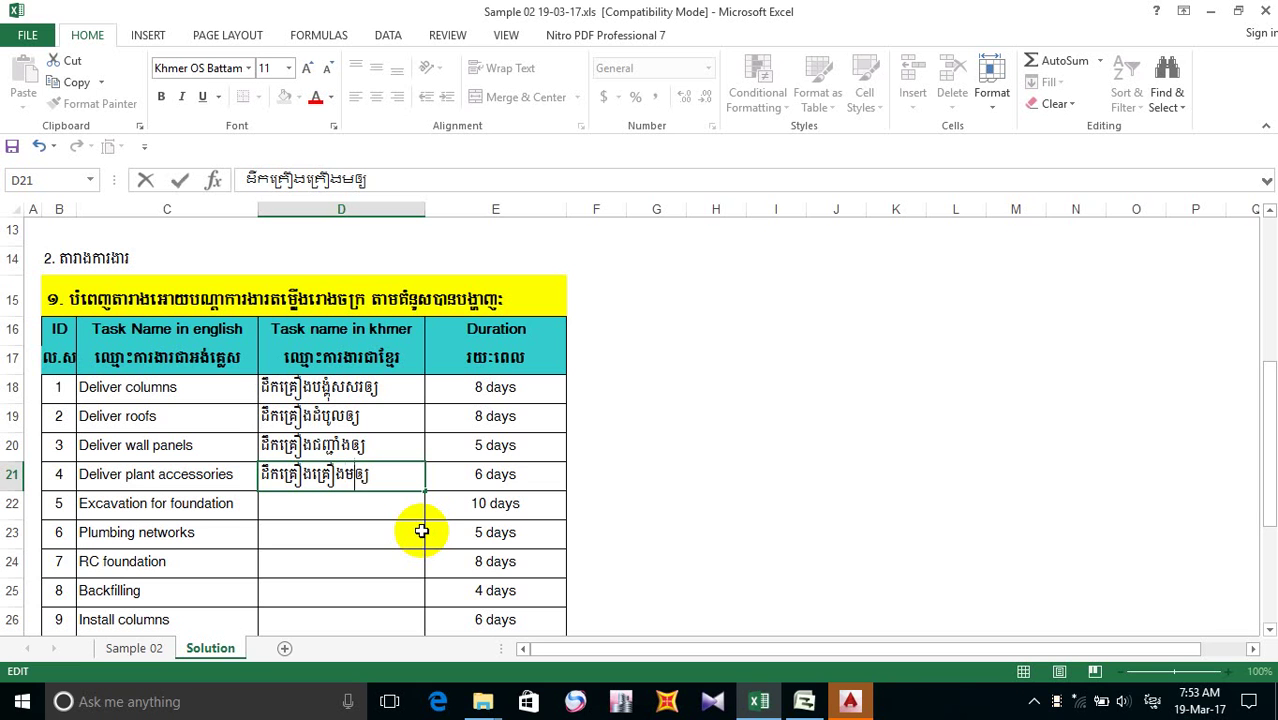
pyautogui.write('៉ាស')
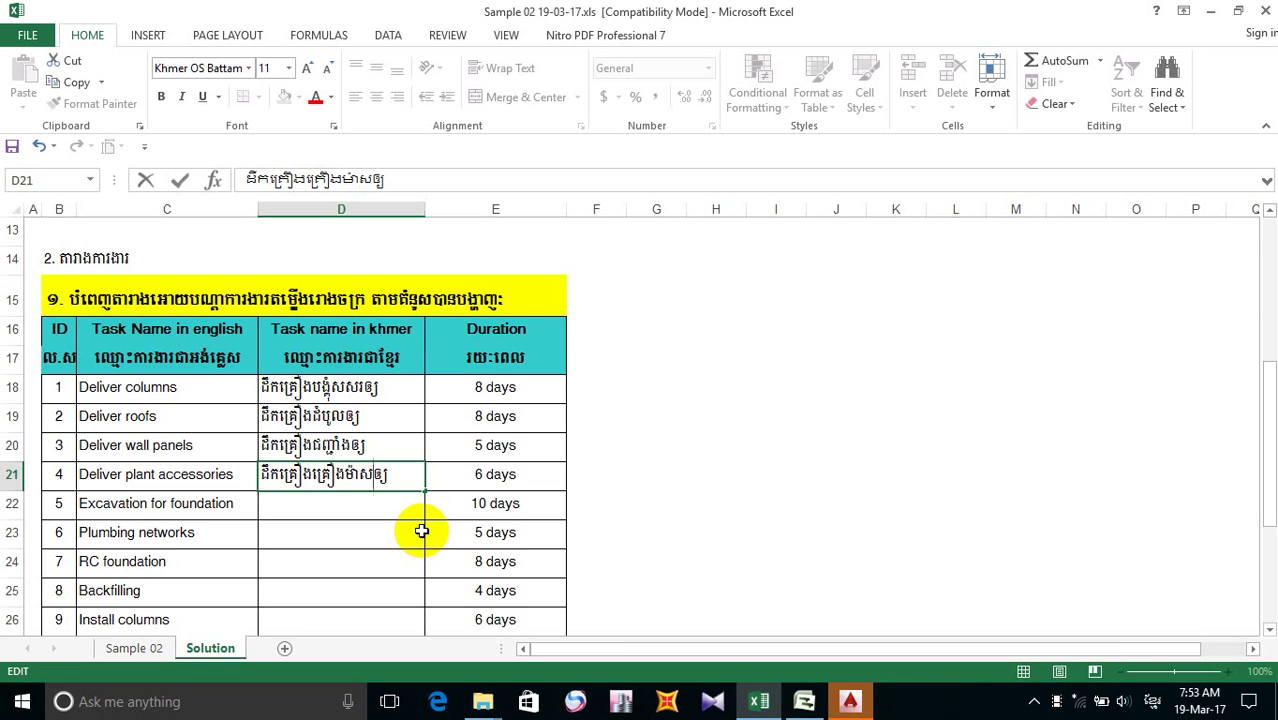
pyautogui.write('៊ីន')
# - Enter the Khmer task name "ជីកគ្រឹះ" for Excavation for foundation in D22
pyautogui.click(325, 499)
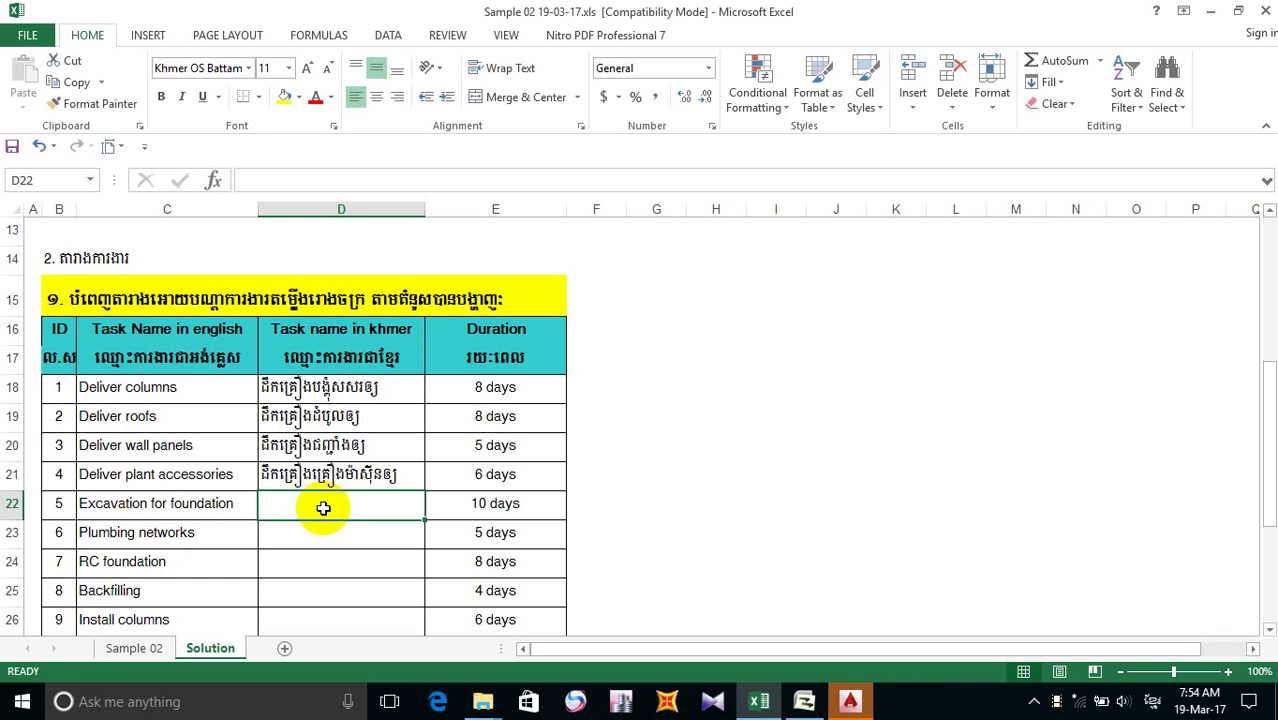
pyautogui.write('ដី')
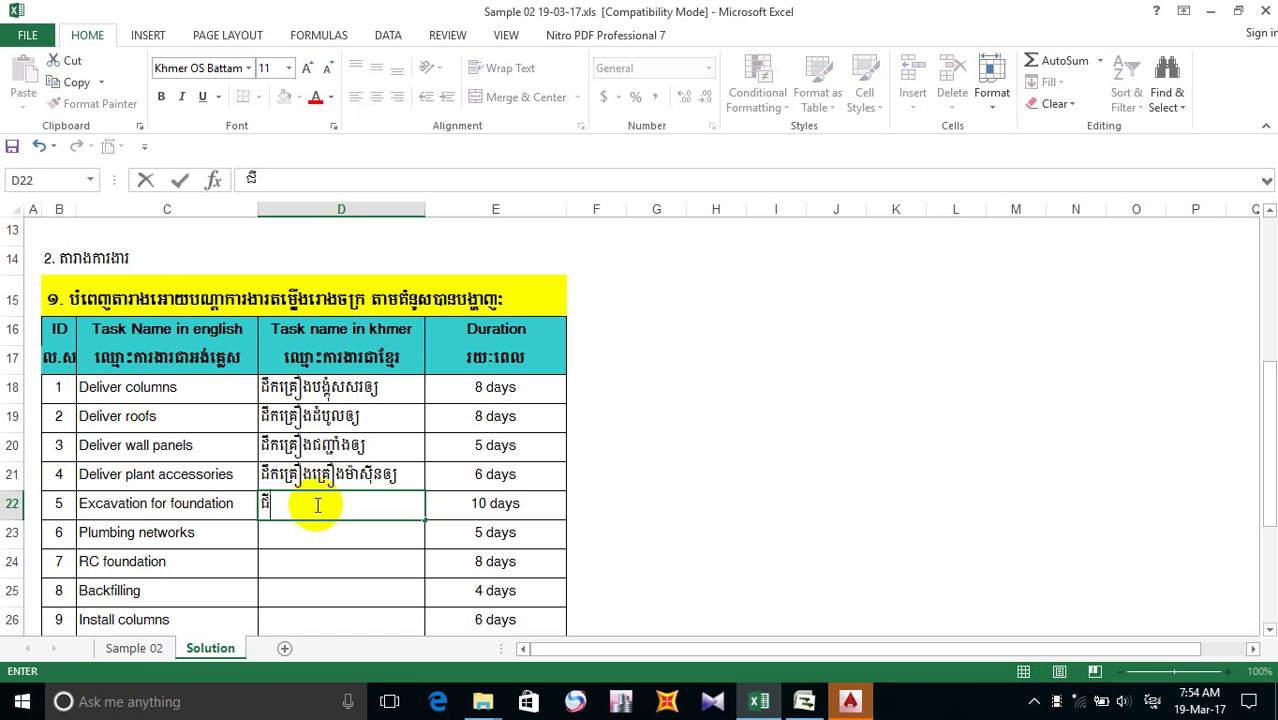
pyautogui.write('កគ្រឹះ')
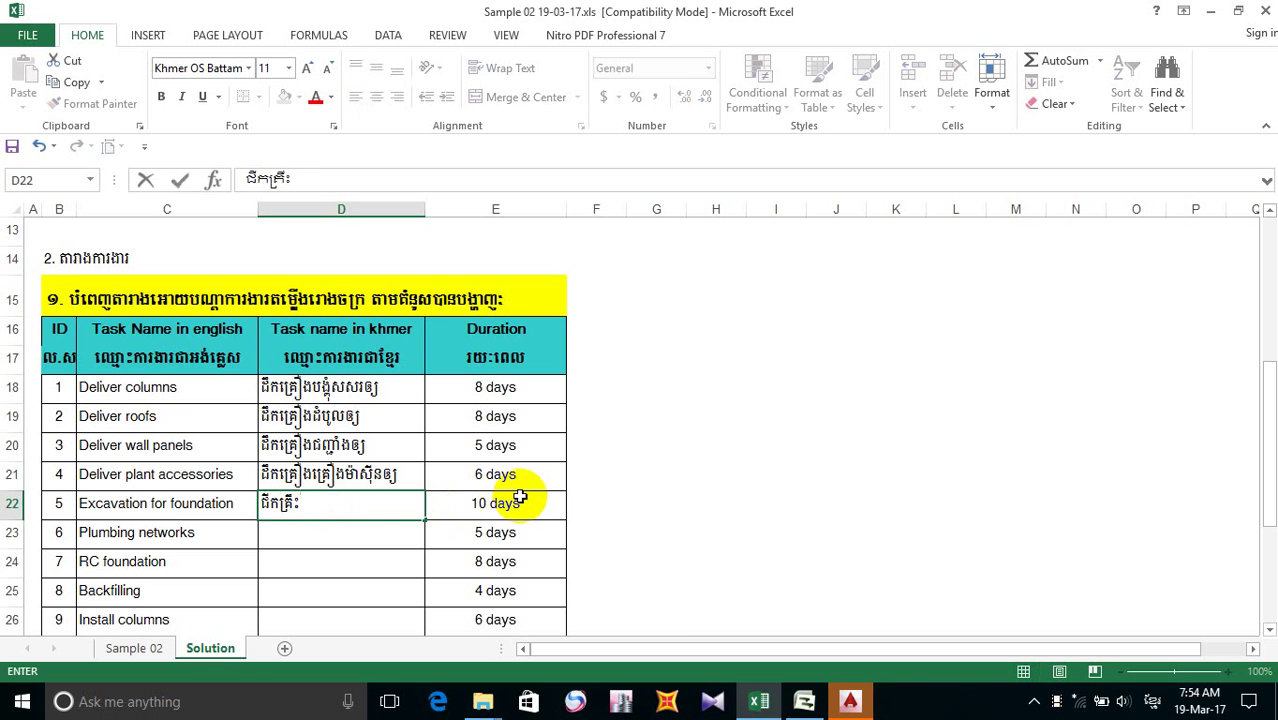
pyautogui.click(366, 541)
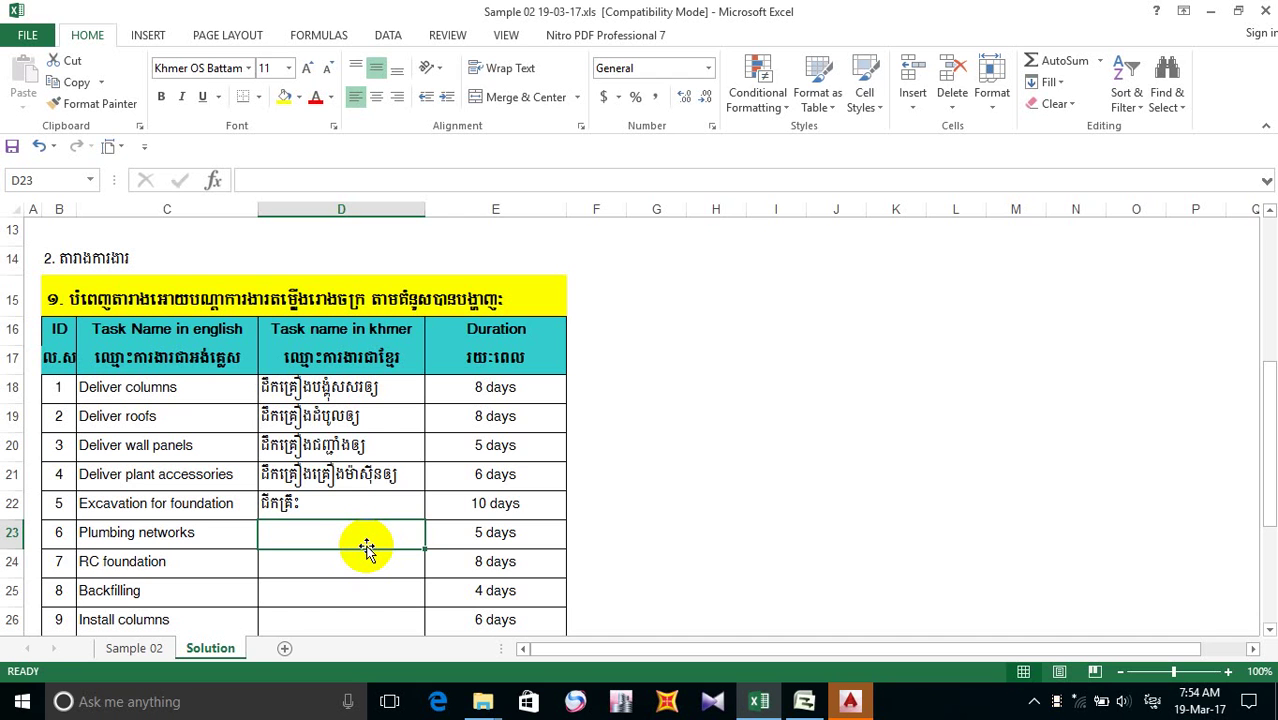
pyautogui.write('ដឹ')
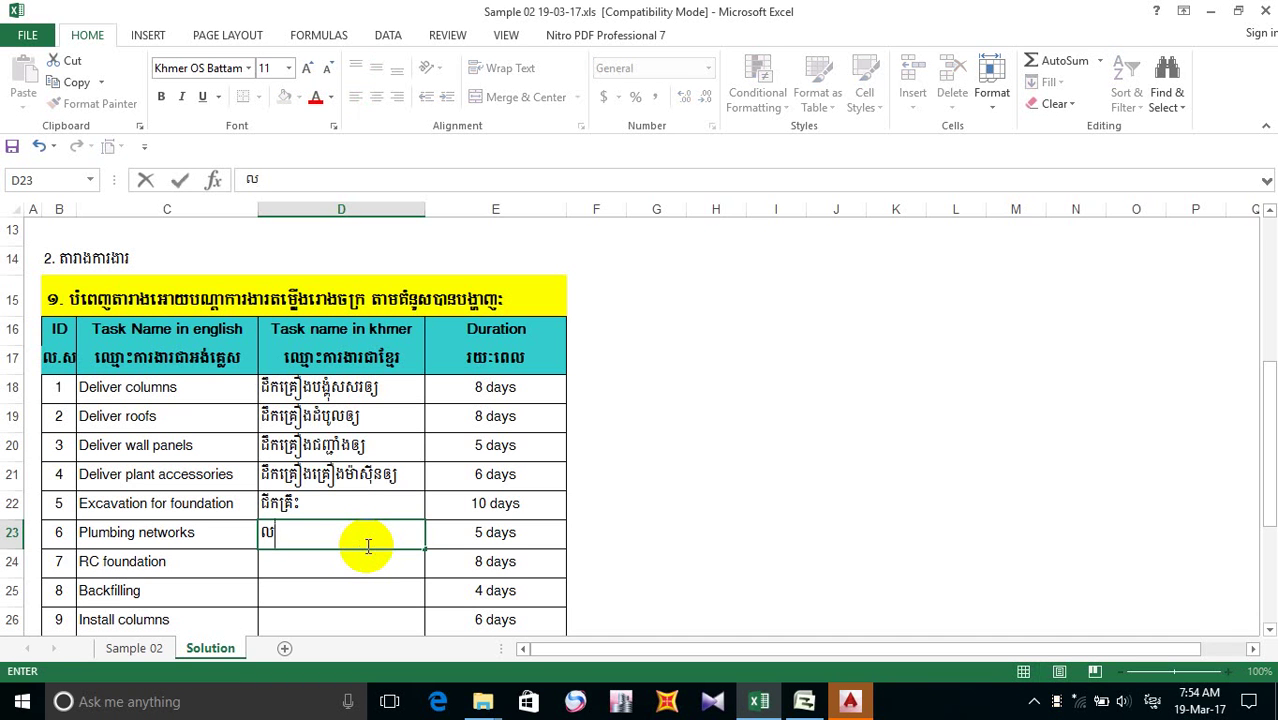
pyautogui.press('BackSpace')
pyautogui.press('BackSpace')
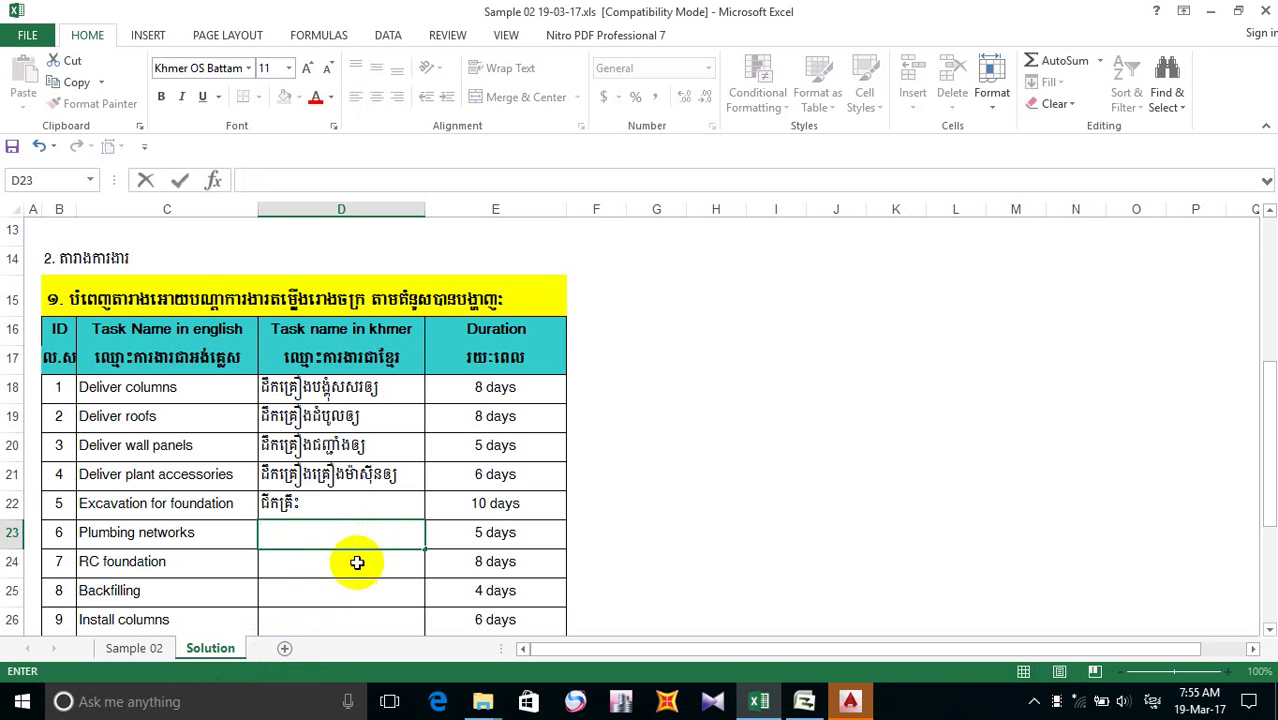
# - Extend the Khmer name for Excavation for foundation in D22 to "ជីកគ្រឹះសំណង់"
pyautogui.doubleClick(330, 512)
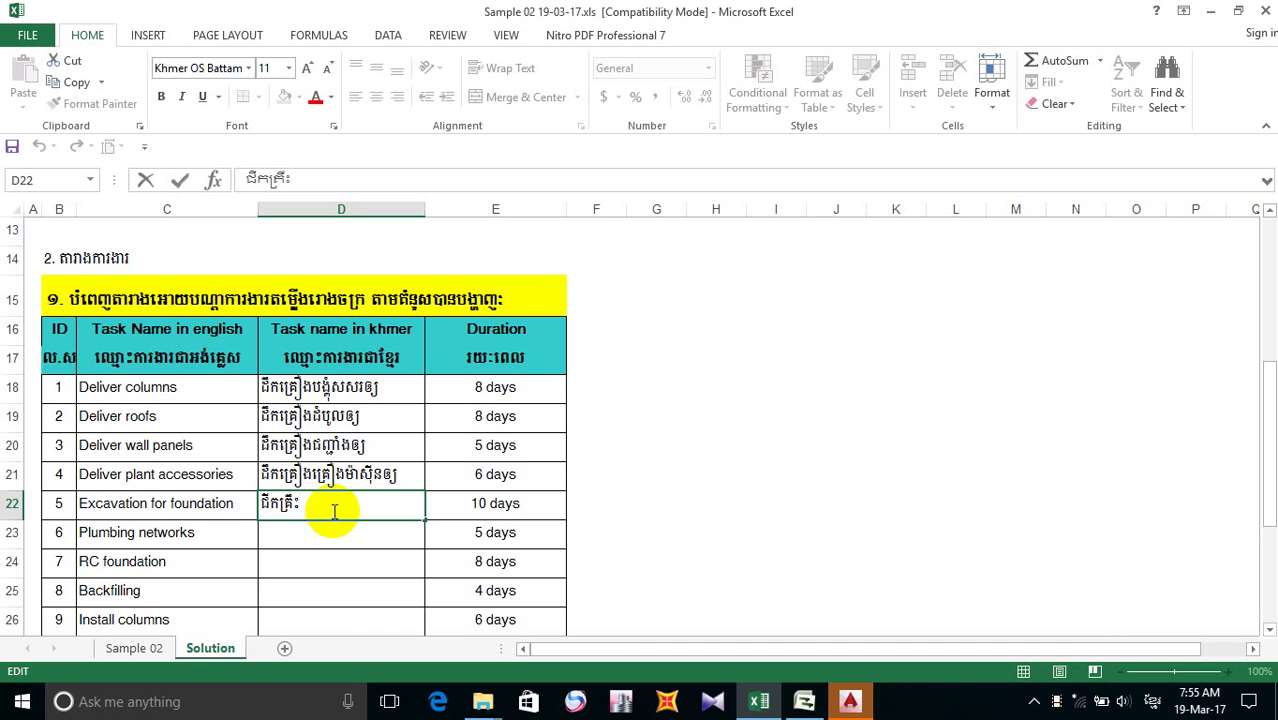
pyautogui.write('ស')
pyautogui.write('់')
pyautogui.write('ណ')
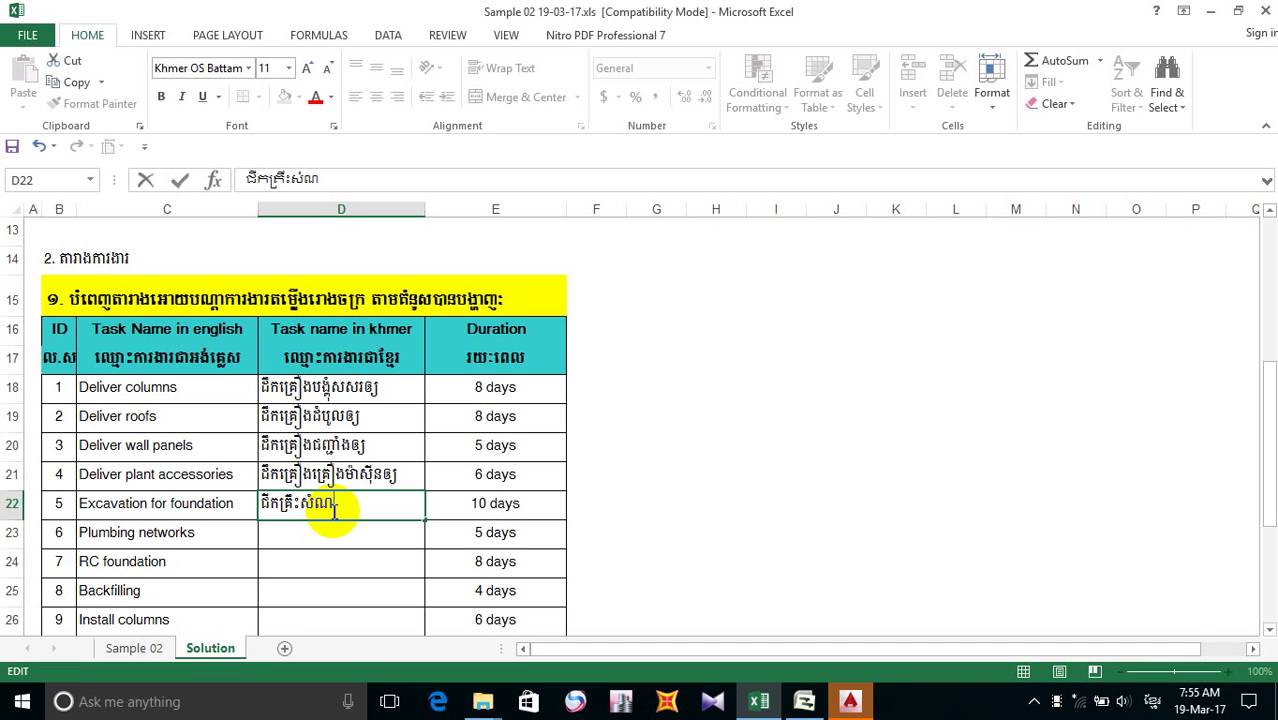
pyautogui.write('ង់')
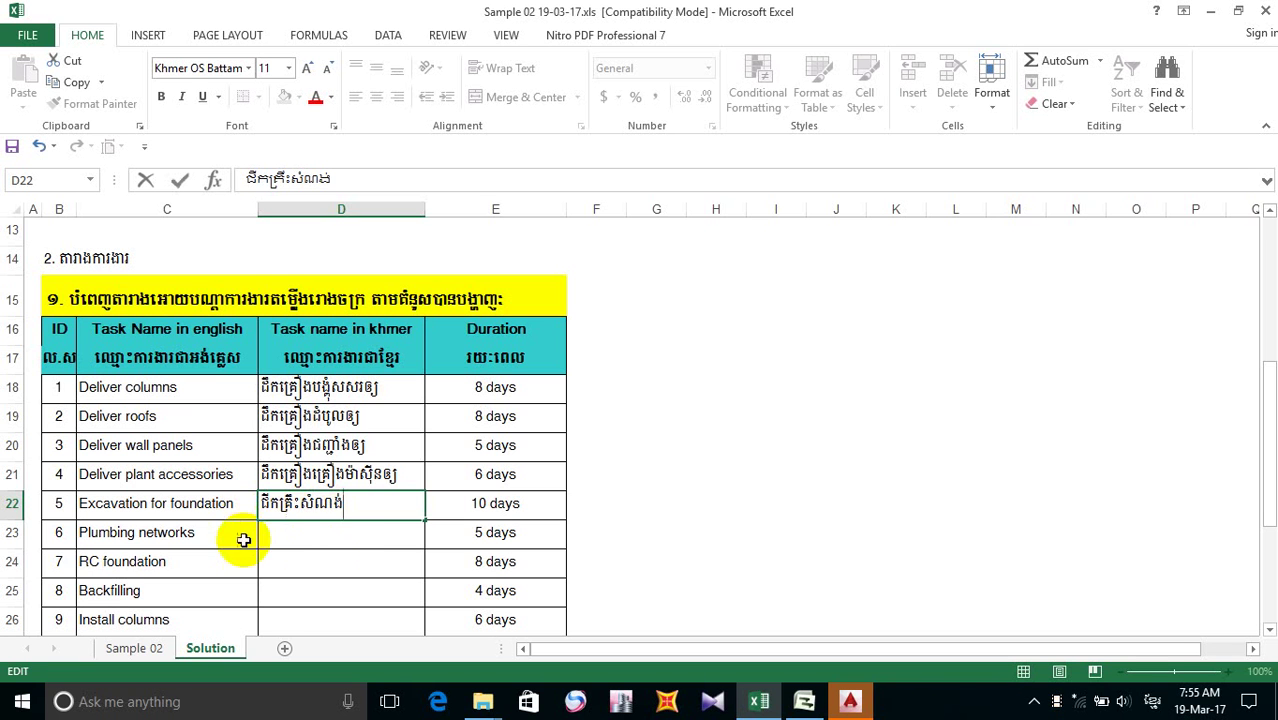
# - Enter the Khmer task name "បណ្តាញបំពង់បង្កប់" for Plumbing networks in D23
pyautogui.click(314, 542)
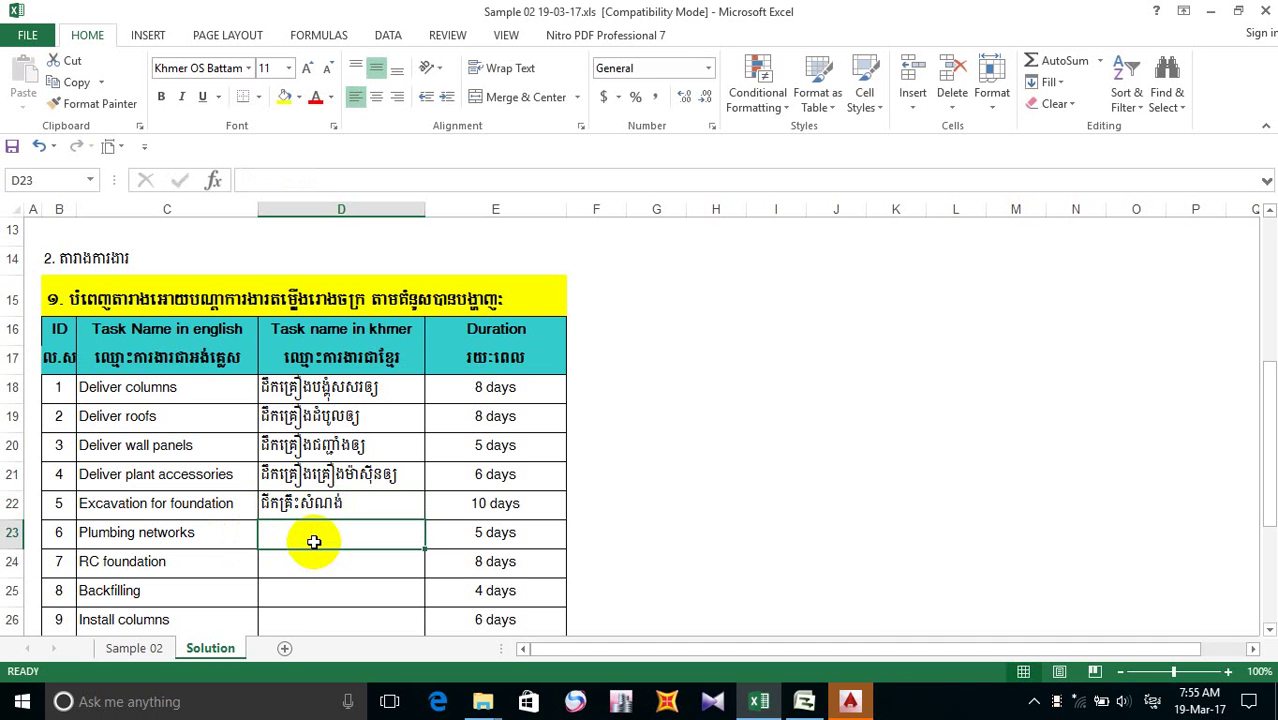
pyautogui.write('ប')
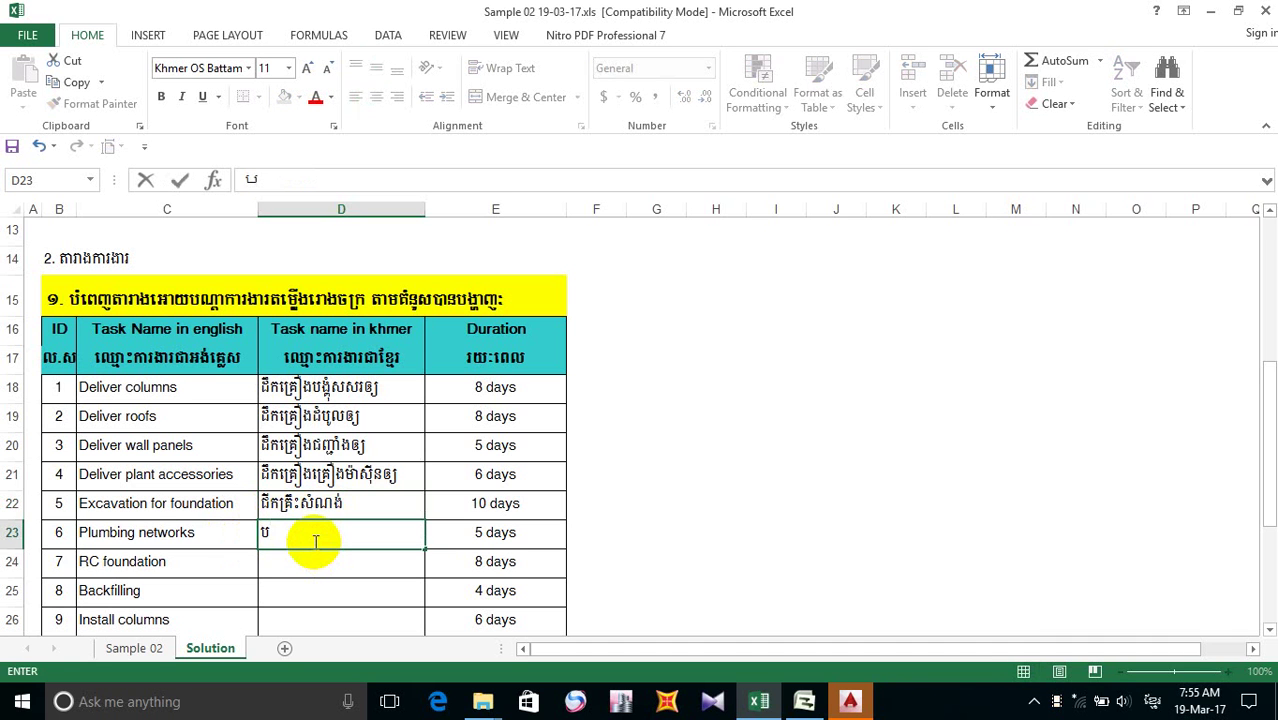
pyautogui.write('ណ្តាញ')
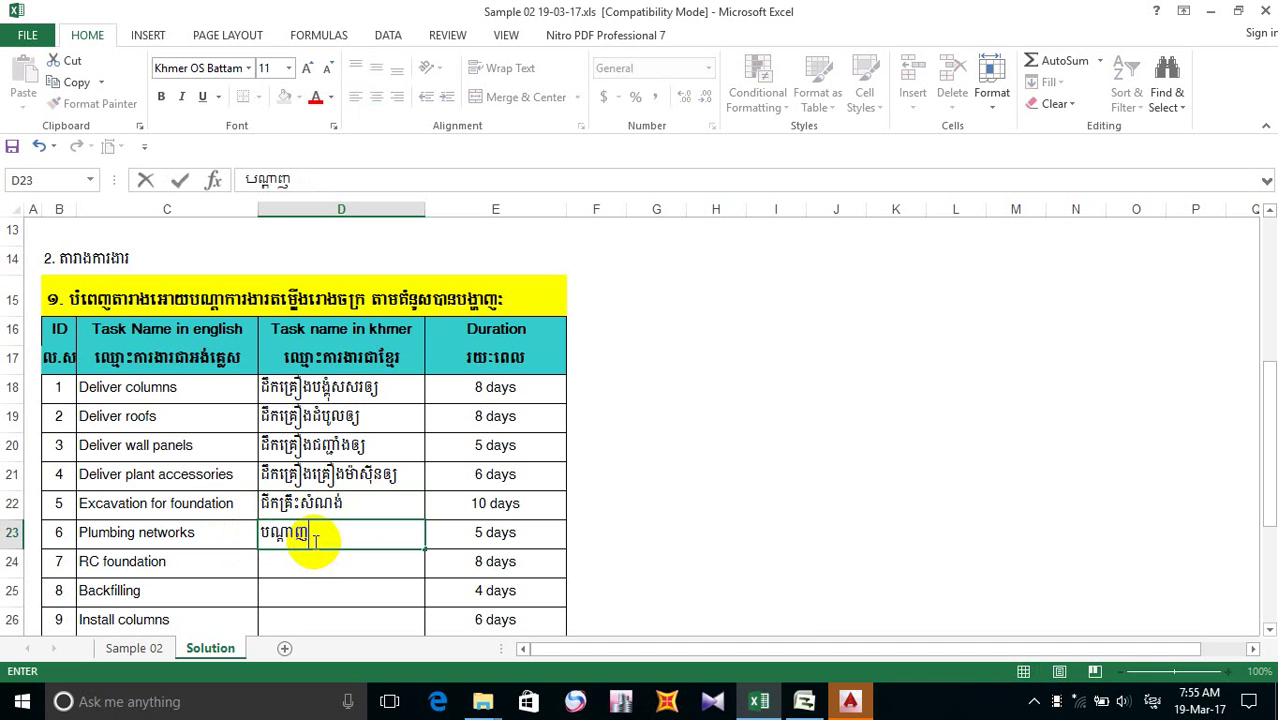
pyautogui.write('ប')
pyautogui.write('់')
pyautogui.write('ពង់')
pyautogui.write('បង្ក')
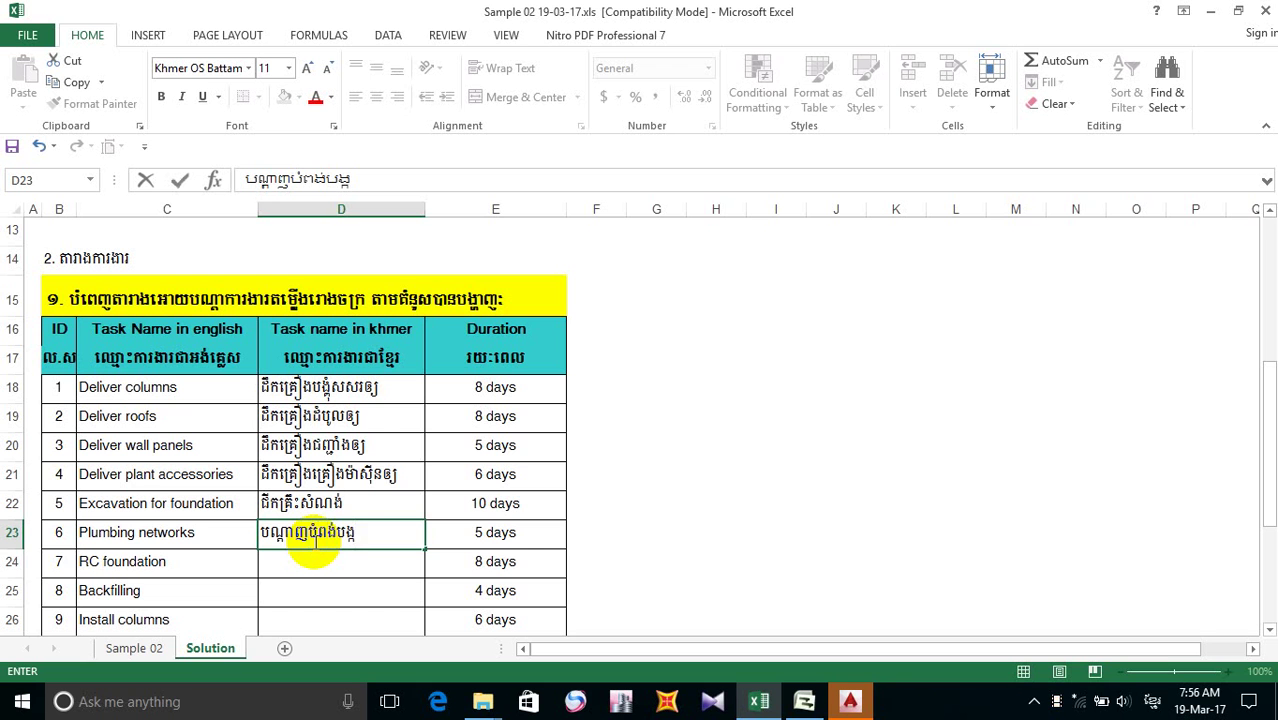
pyautogui.write('ប់')
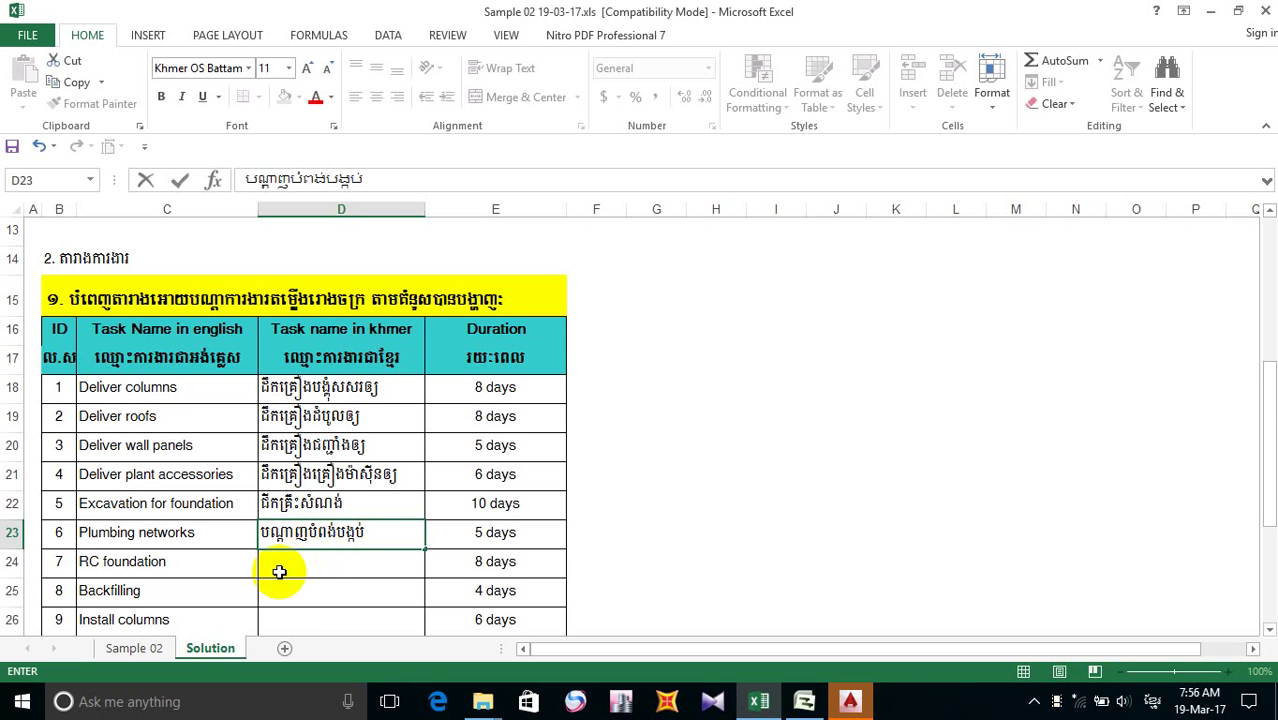
# - Enter the Khmer task name "បេតុងសសៃដែកគ្រឹះ" for RC foundation in D24
pyautogui.click(358, 563)
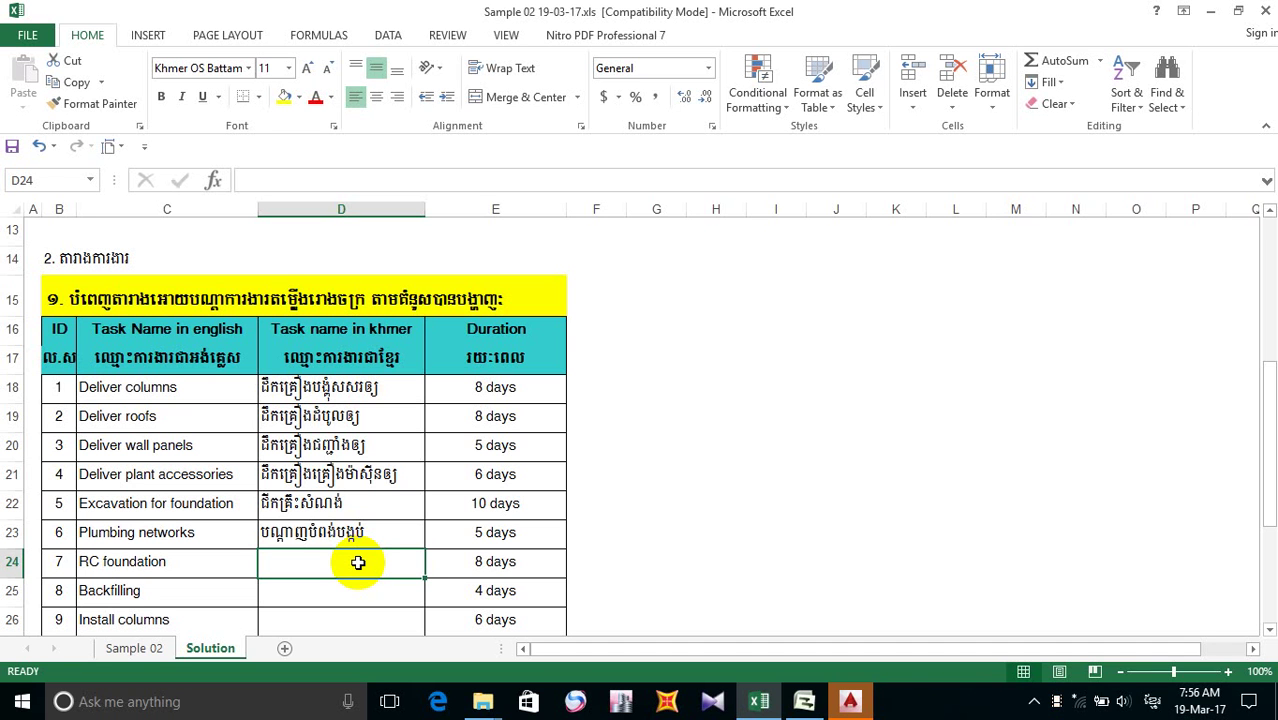
pyautogui.write('បេ')
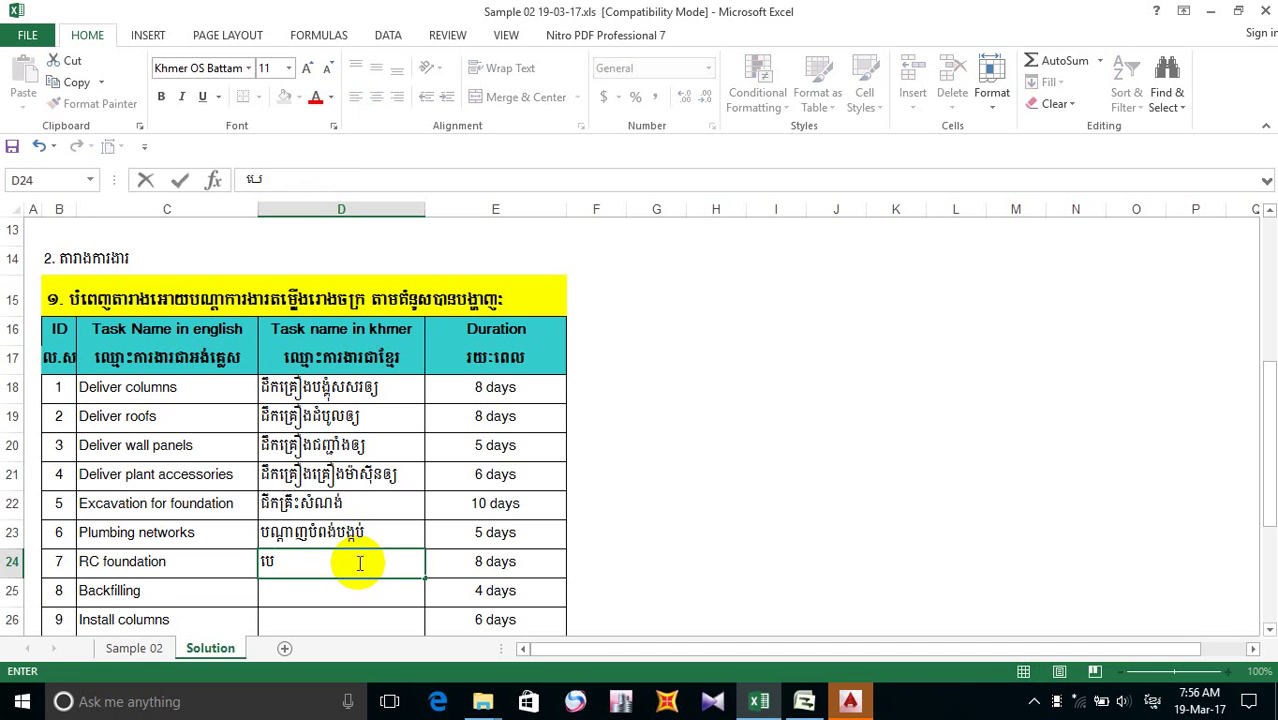
pyautogui.write('តុង')
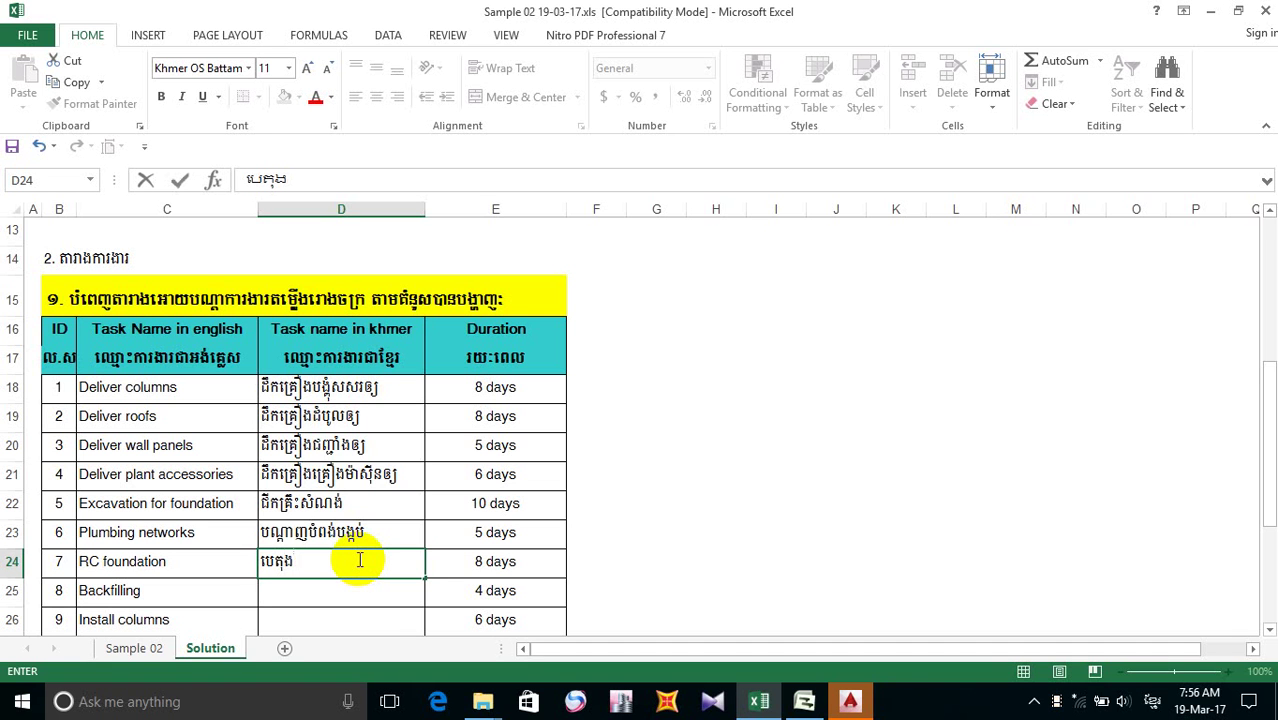
pyautogui.write('សស')
pyautogui.press('BackSpace')
pyautogui.write('សៃដែ')
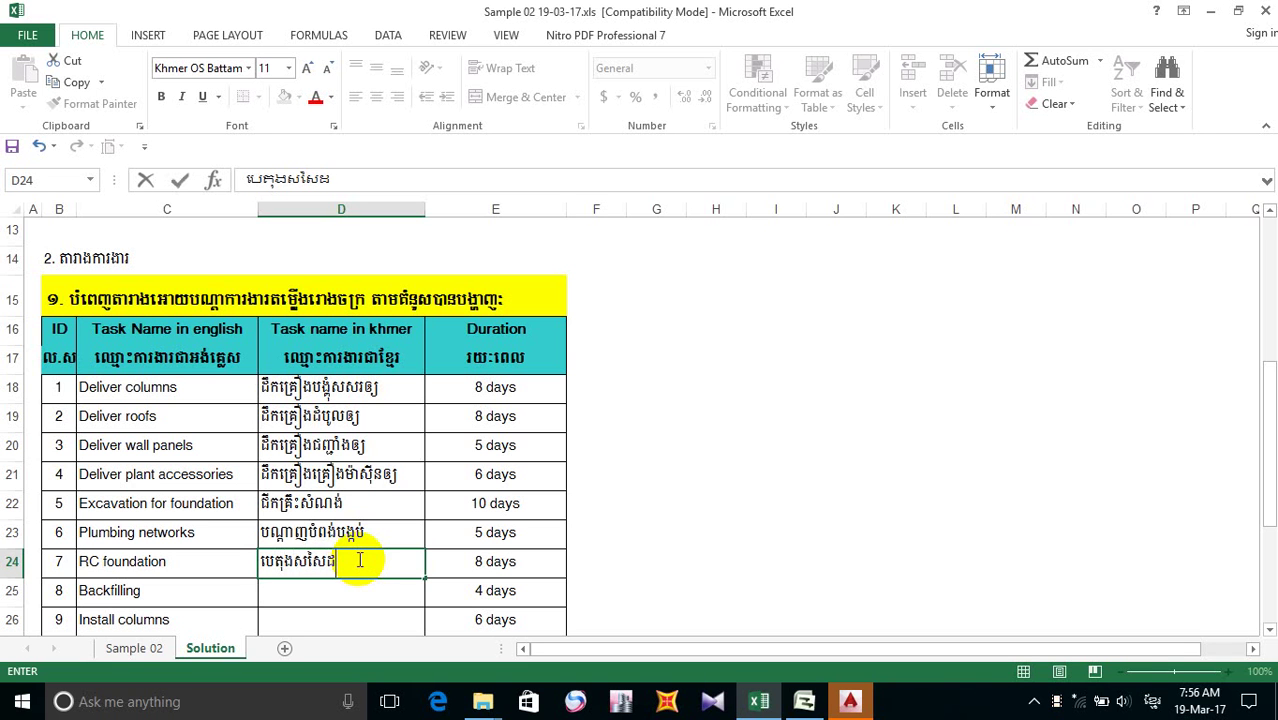
pyautogui.write('ក')
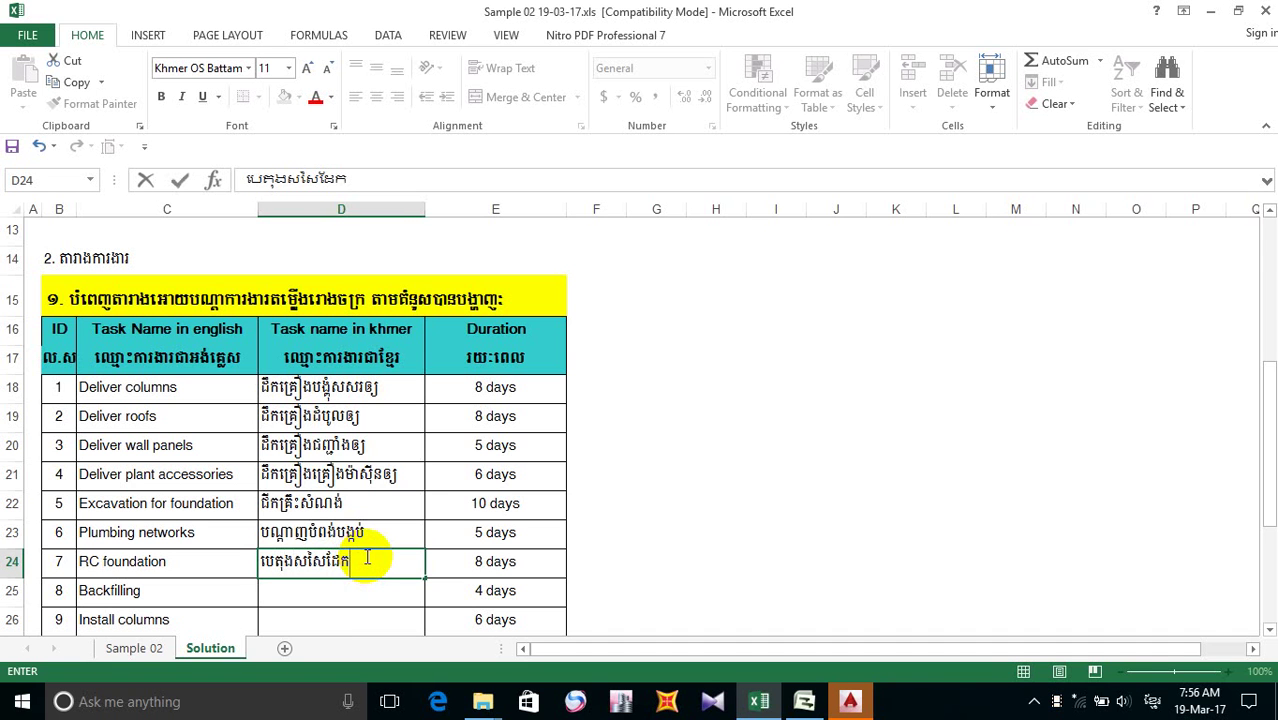
pyautogui.write('គ្រឹះ')
# - Enter the Khmer task name "ចាក់ដីបំពេញ" for Backfilling in D25
pyautogui.click(369, 598)
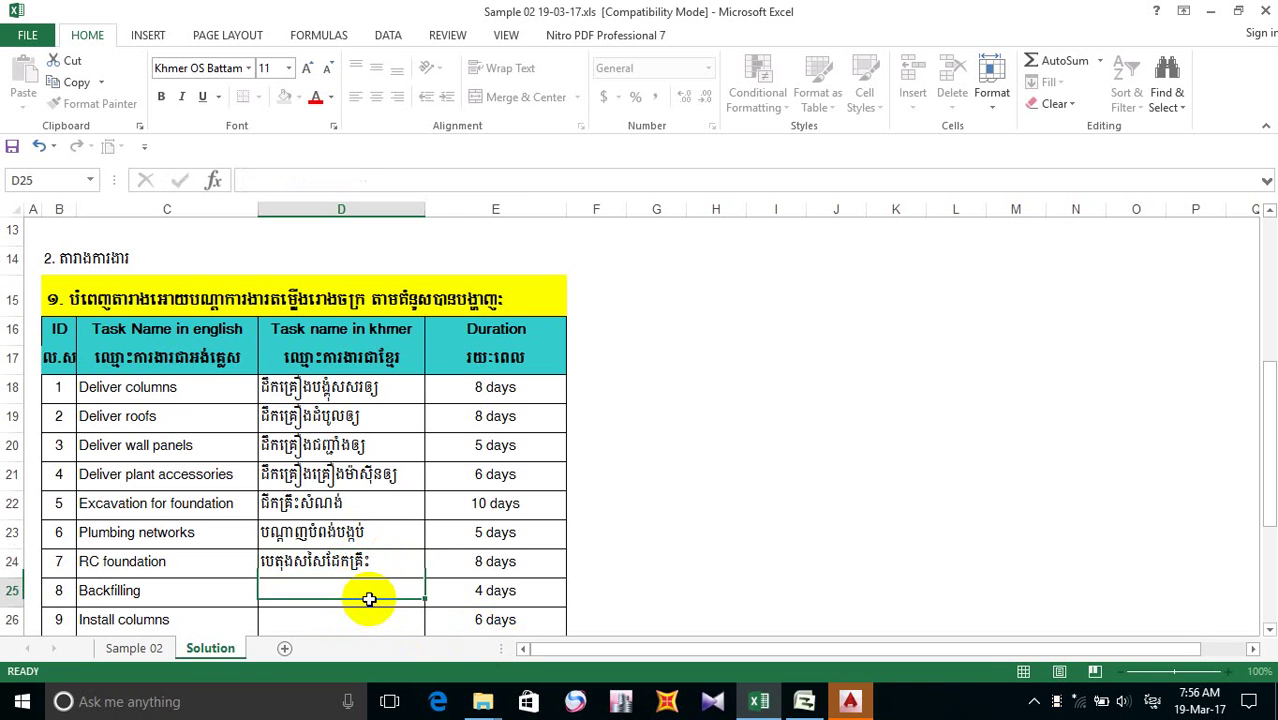
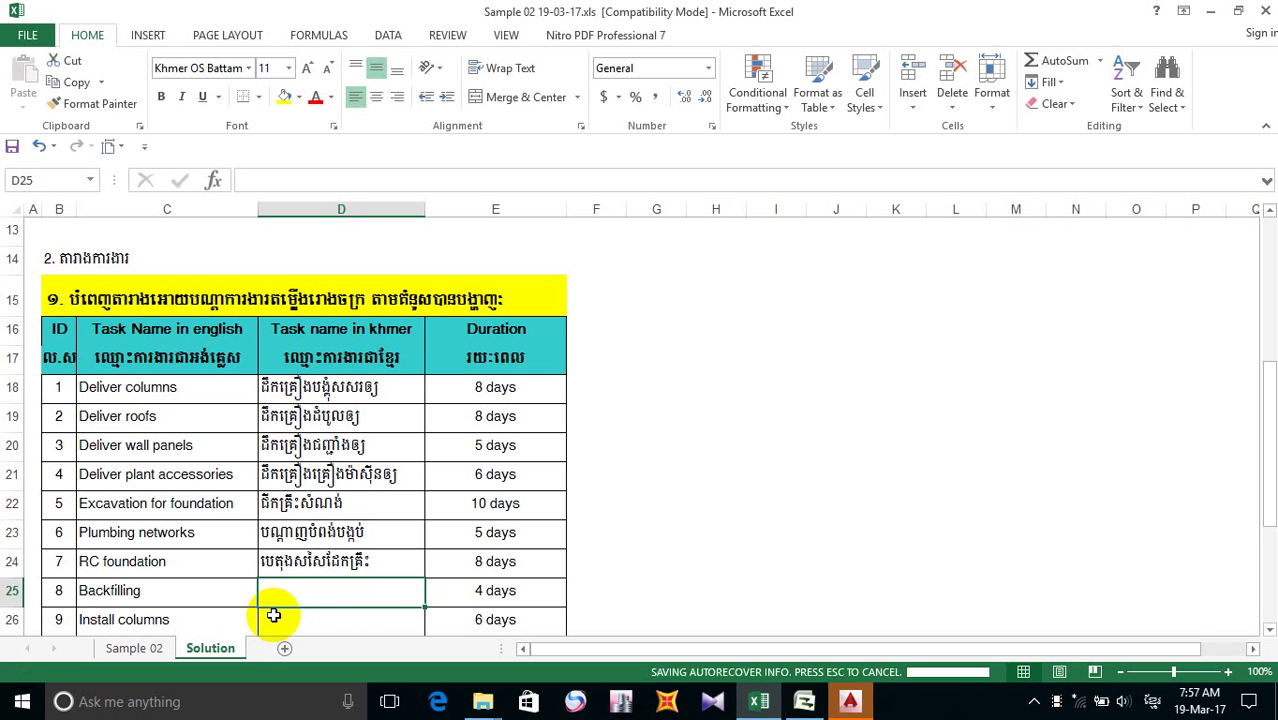
pyautogui.scroll(-2, 268, 590)
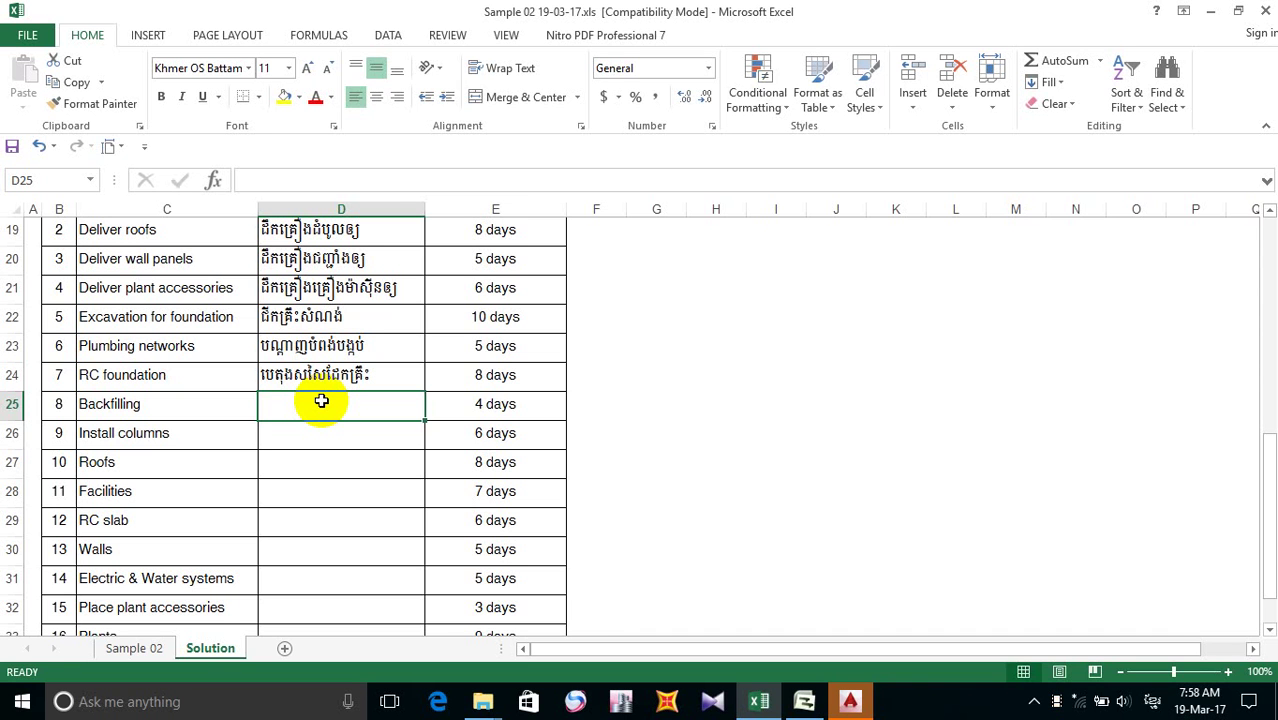
pyautogui.write('ចាក់')
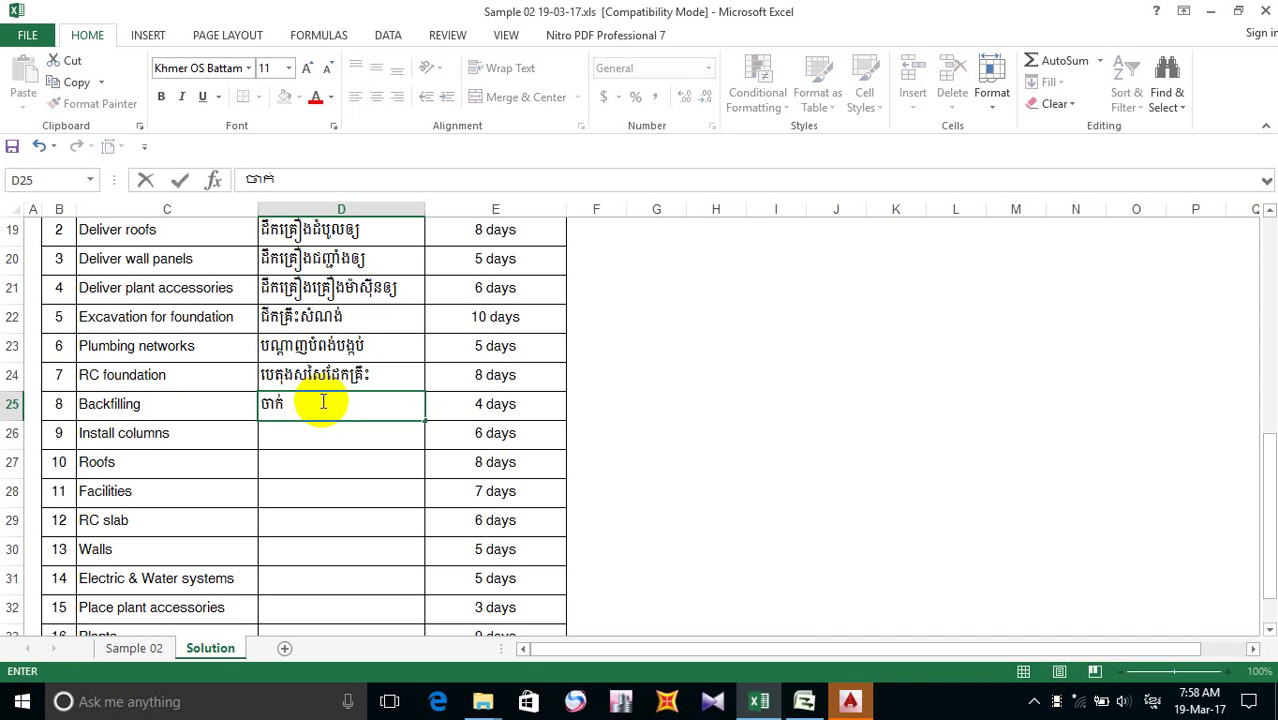
pyautogui.write('ដីបំពេញ')
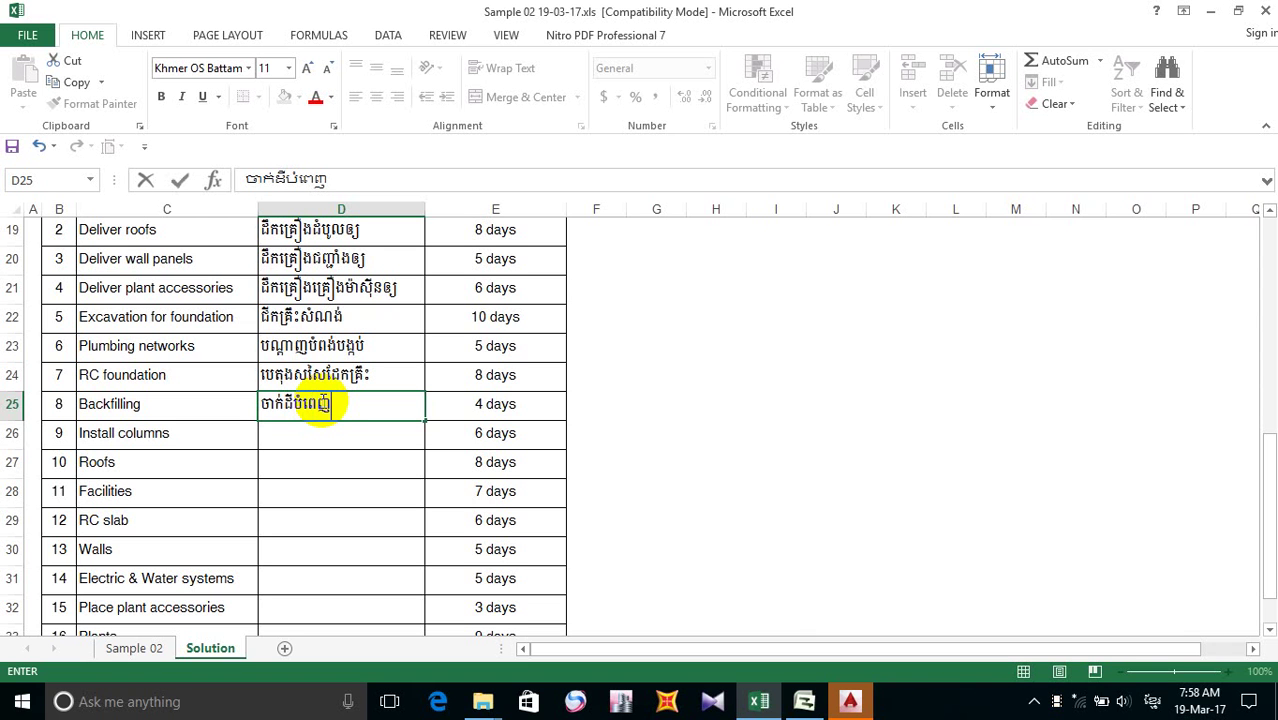
# - Extend the Khmer name for Backfilling in D25 to "ចាក់ដីបំពេញឡើងវិញ"
pyautogui.write('ឡើង')
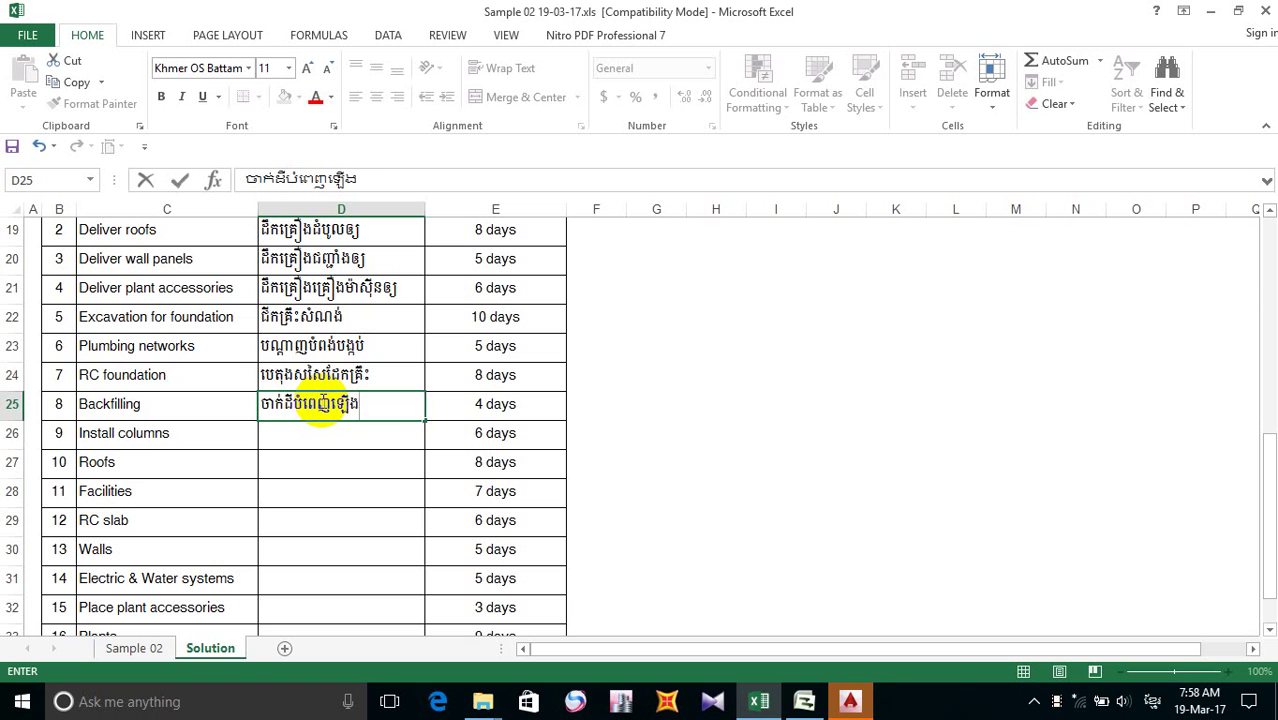
pyautogui.write('វិញ')
pyautogui.press('Return')
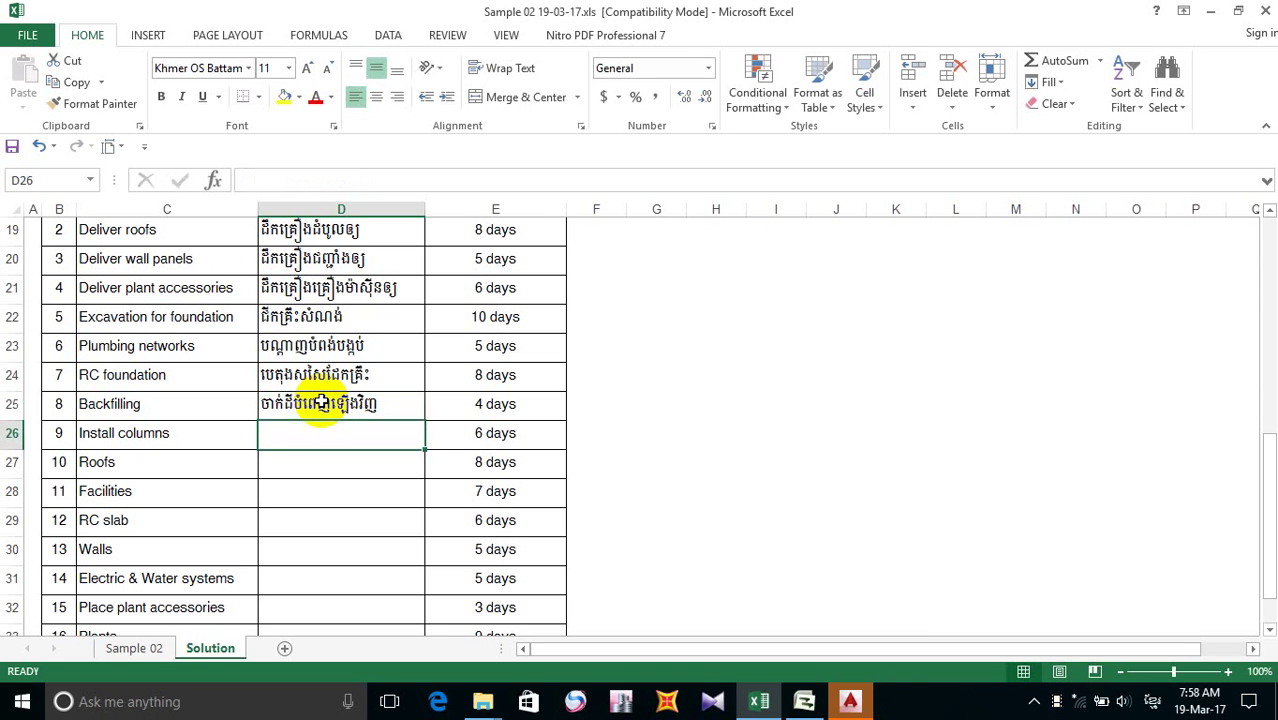
# - Enter the Khmer task name "តម្លើងសសរ" for Install columns in D26
pyautogui.write('តម្លល')
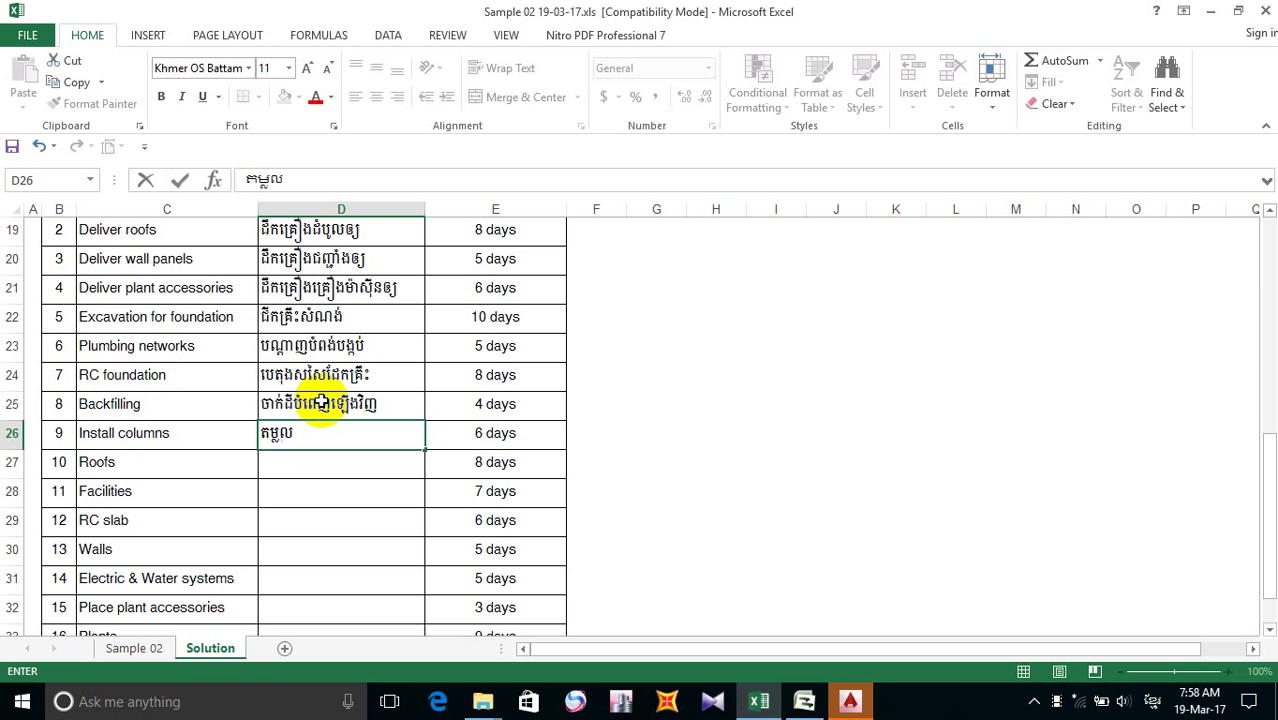
pyautogui.press('BackSpace')
pyautogui.write('ើងសស')
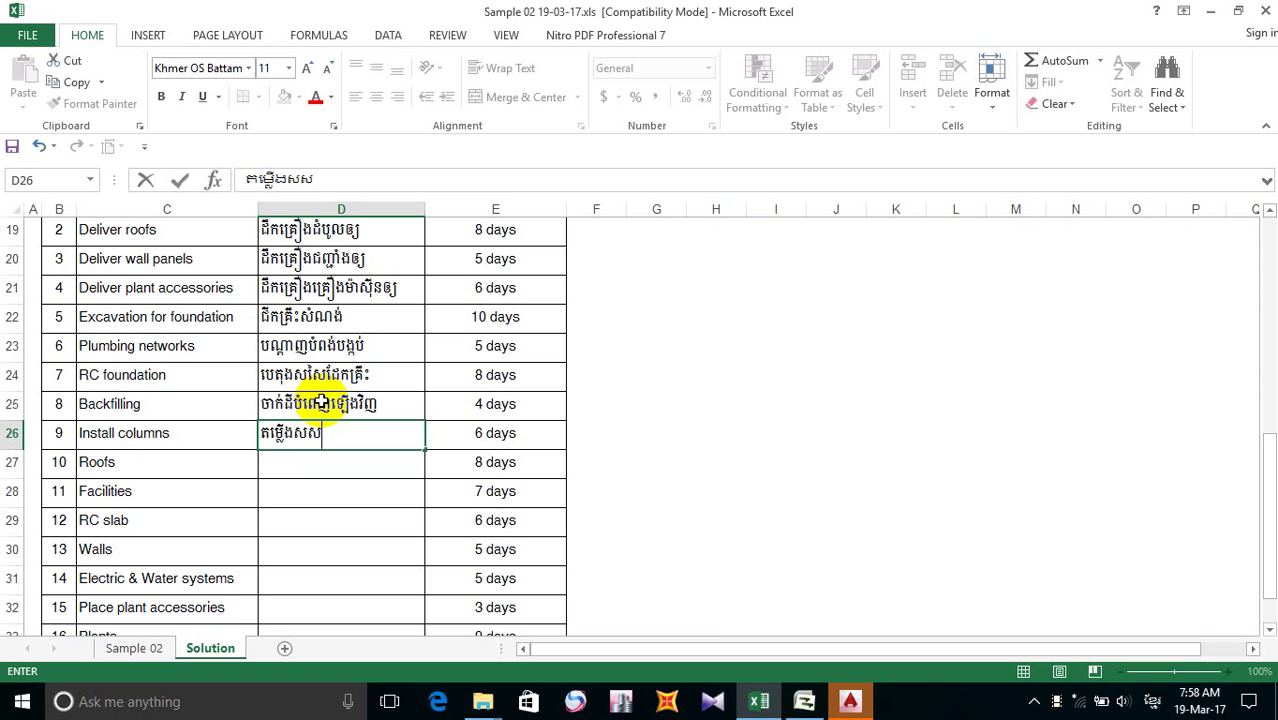
pyautogui.write('រ')
pyautogui.press('Return')
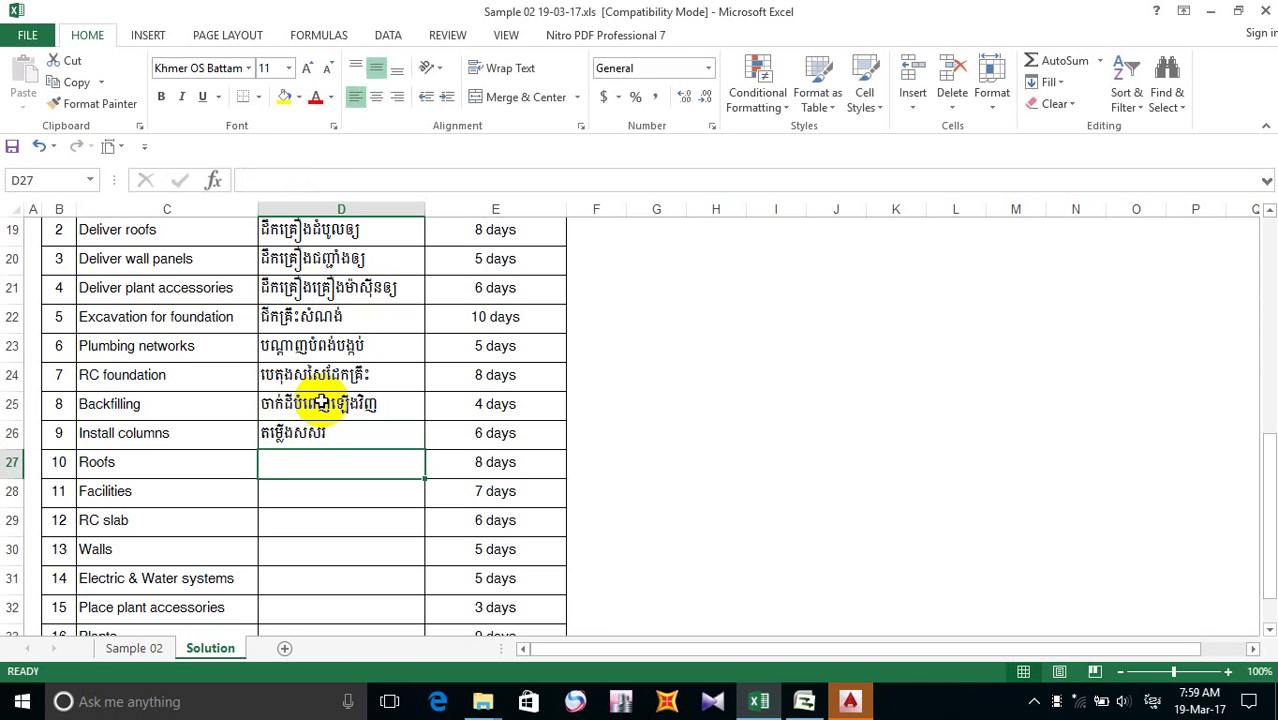
# - Enter the Khmer task name "តម្លើងដំបូល" for Roofs in D27
pyautogui.write('ត')
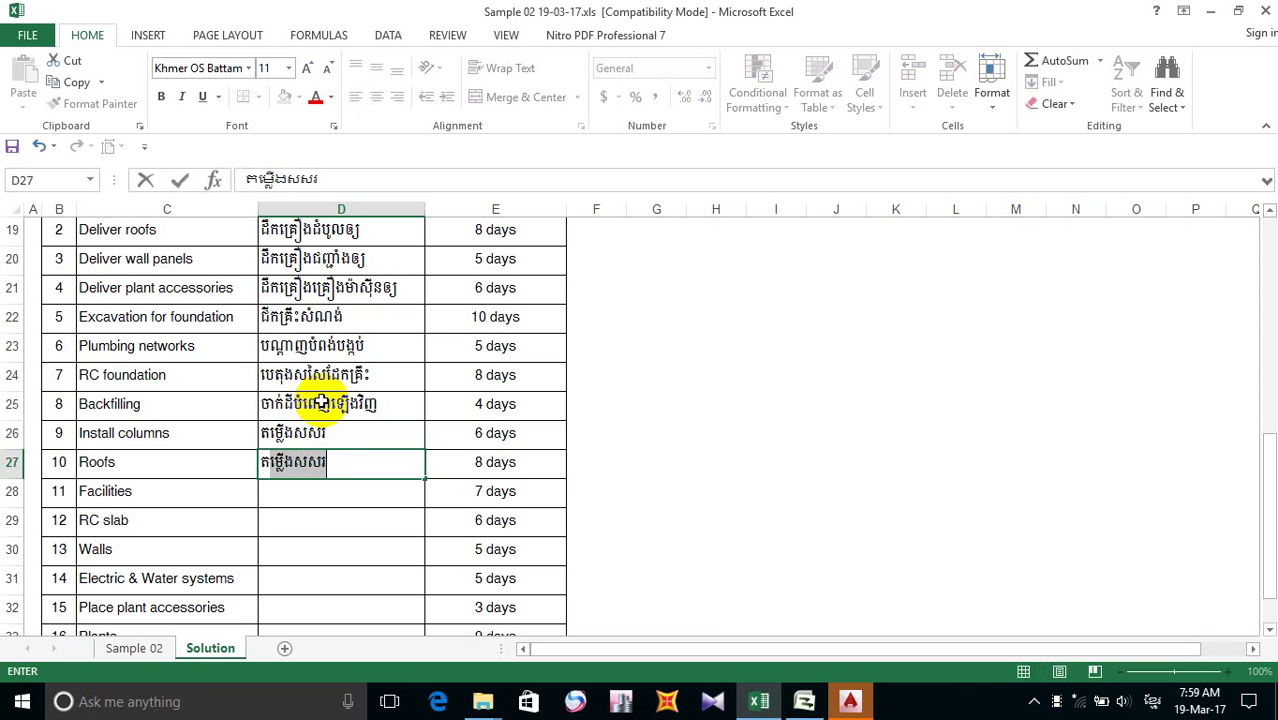
pyautogui.press('Return')
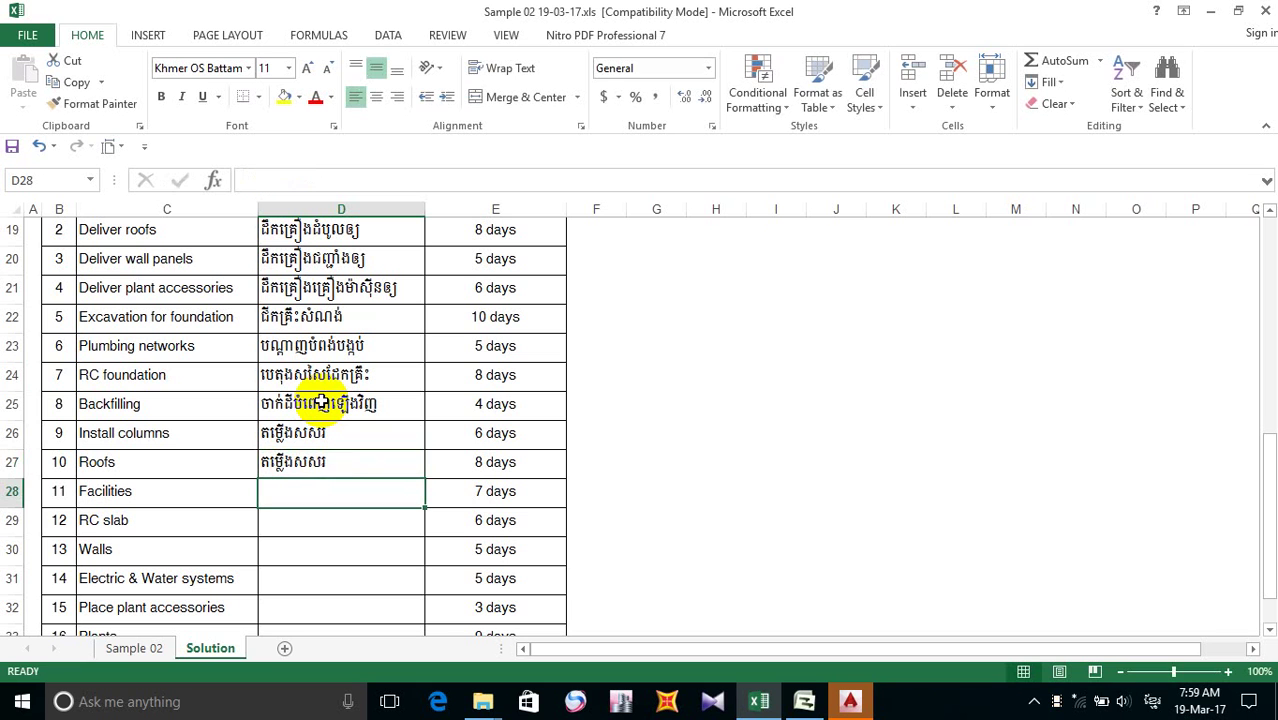
pyautogui.doubleClick(339, 464)
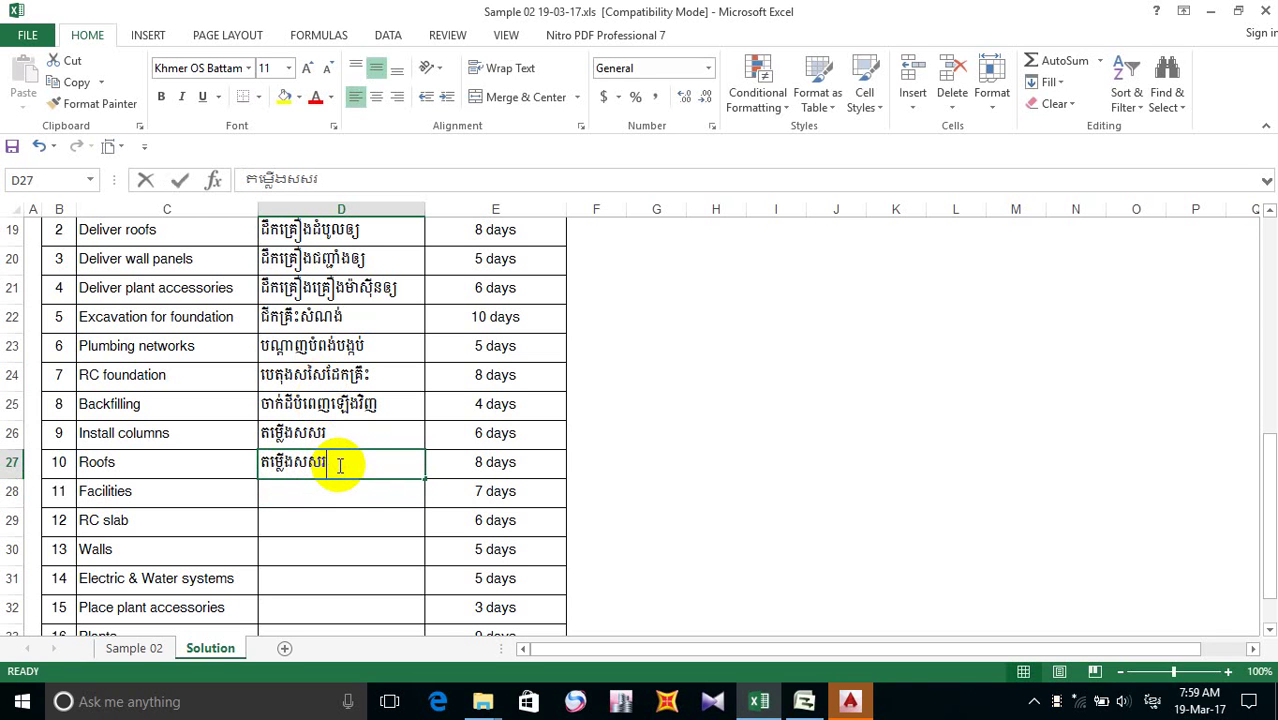
pyautogui.press('BackSpace')
pyautogui.press('BackSpace')
pyautogui.press('BackSpace')
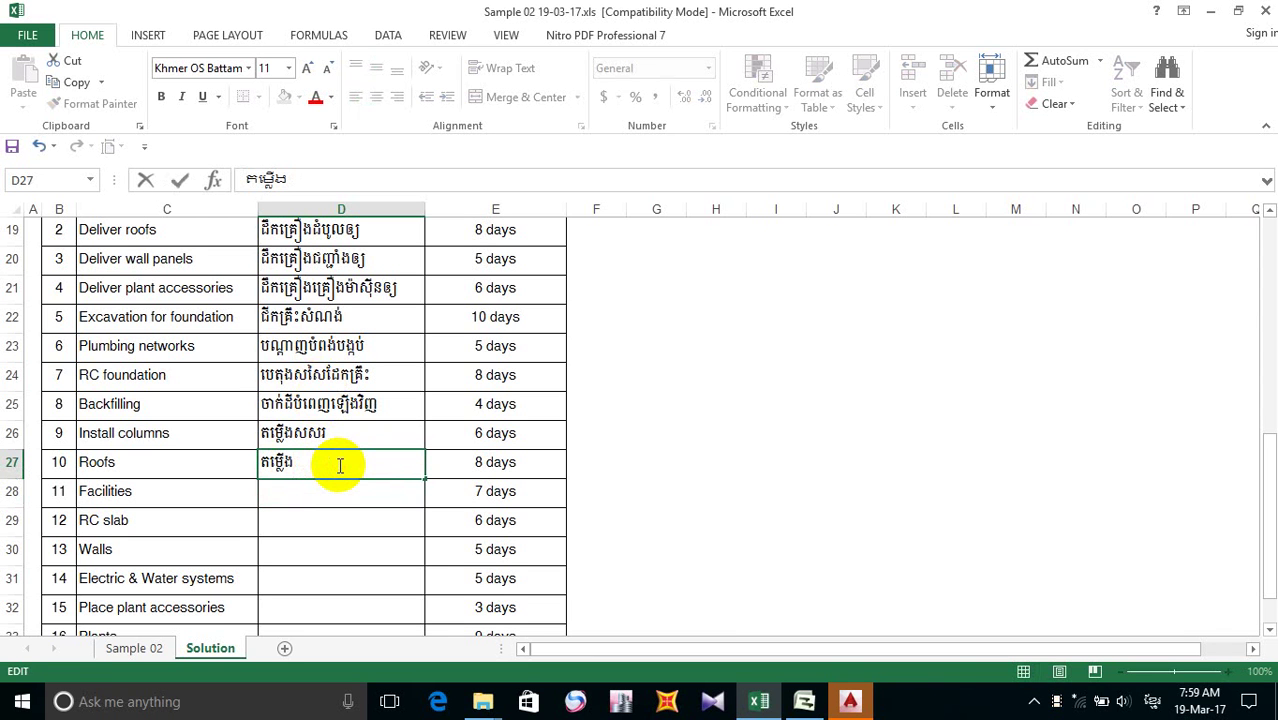
pyautogui.write('ដំបូល')
pyautogui.press('Return')
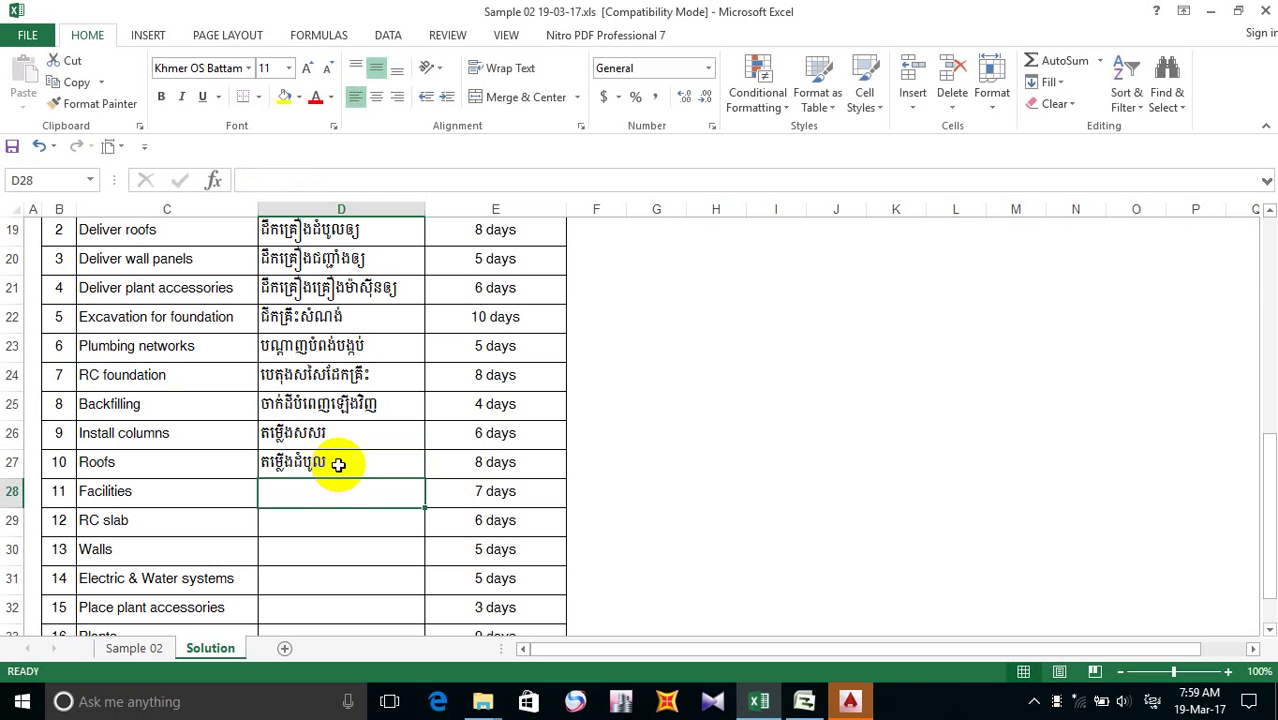
pyautogui.hotkey('ctrl', 'd')
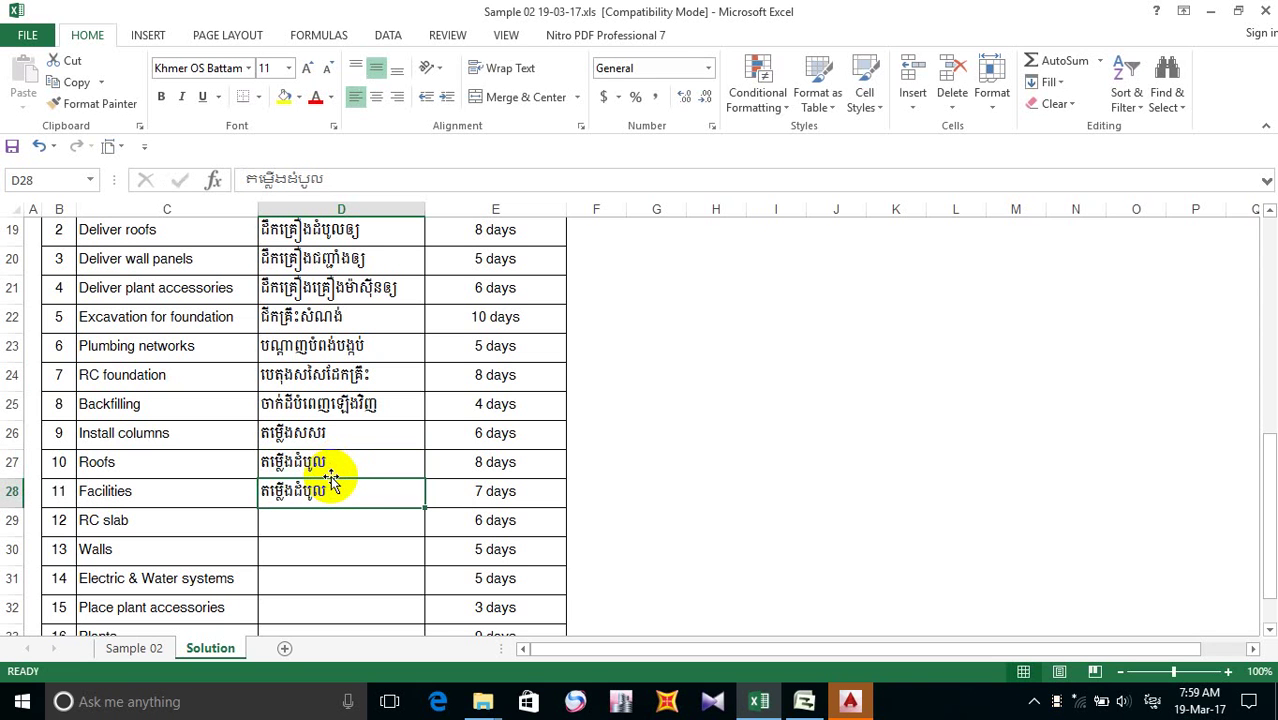
pyautogui.doubleClick(340, 497)
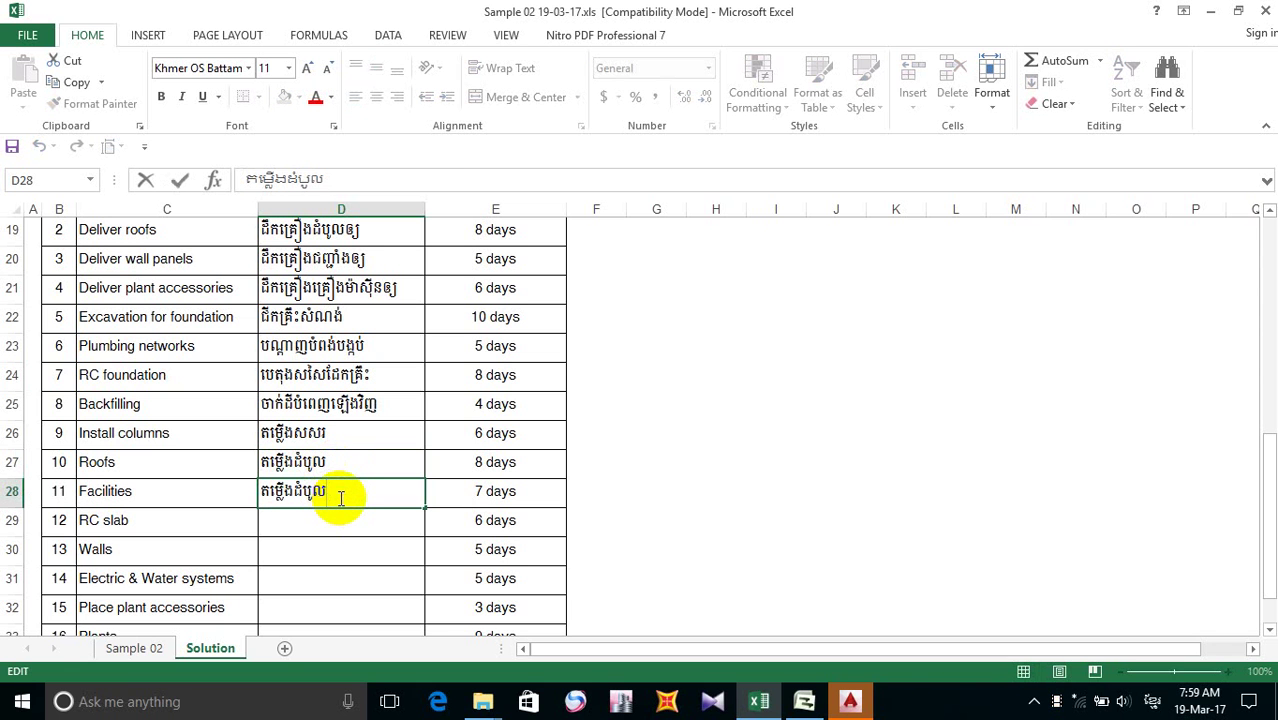
pyautogui.press('BackSpace')
pyautogui.press('BackSpace')
pyautogui.press('BackSpace')
pyautogui.press('BackSpace')
pyautogui.press('BackSpace')
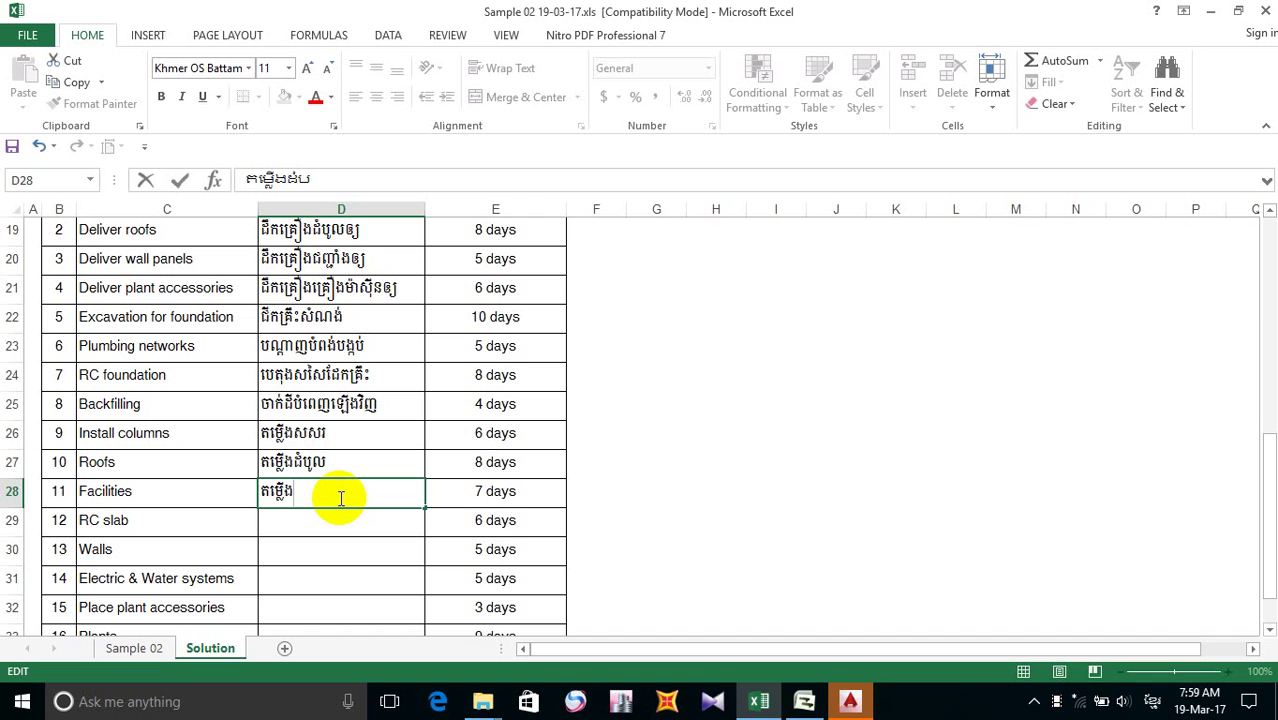
pyautogui.press('BackSpace')
pyautogui.press('BackSpace')
pyautogui.press('BackSpace')
pyautogui.press('BackSpace')
pyautogui.press('BackSpace')
pyautogui.press('BackSpace')
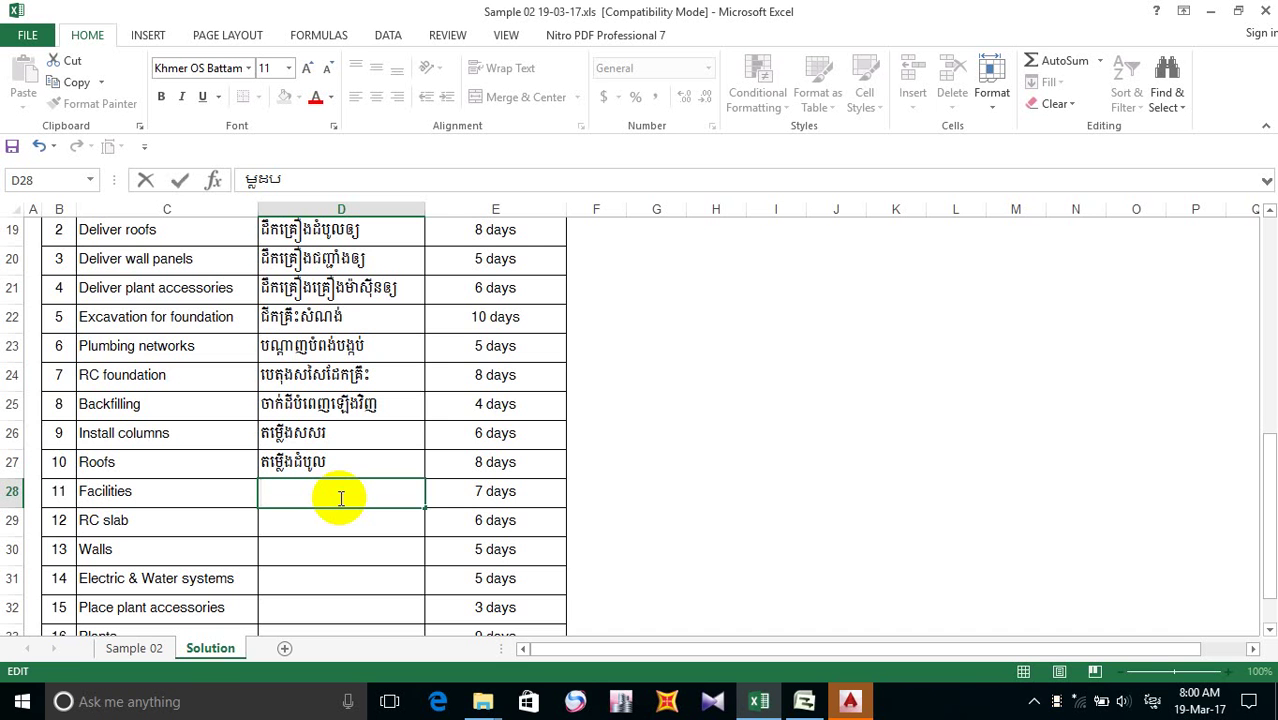
# - Narrow the grouped plant diagram from its right side until its edge falls in the first part of column G
pyautogui.scroll(6, 271, 393)
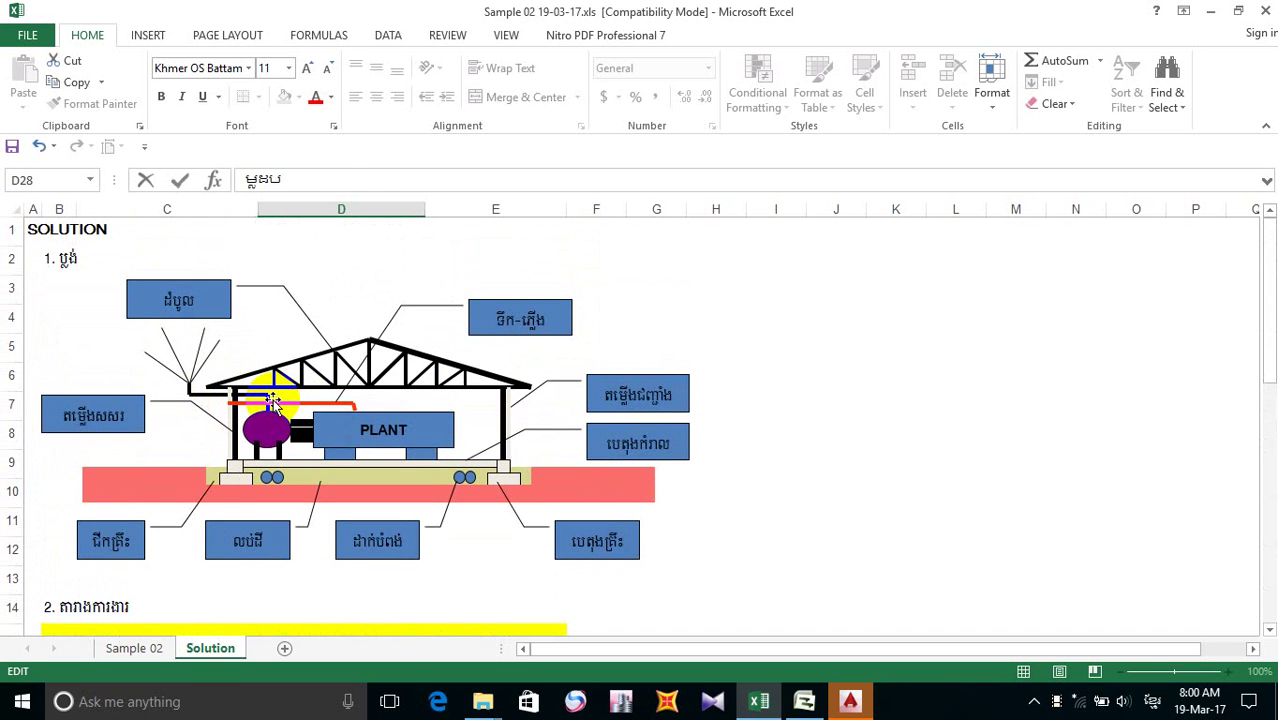
pyautogui.click(274, 404)
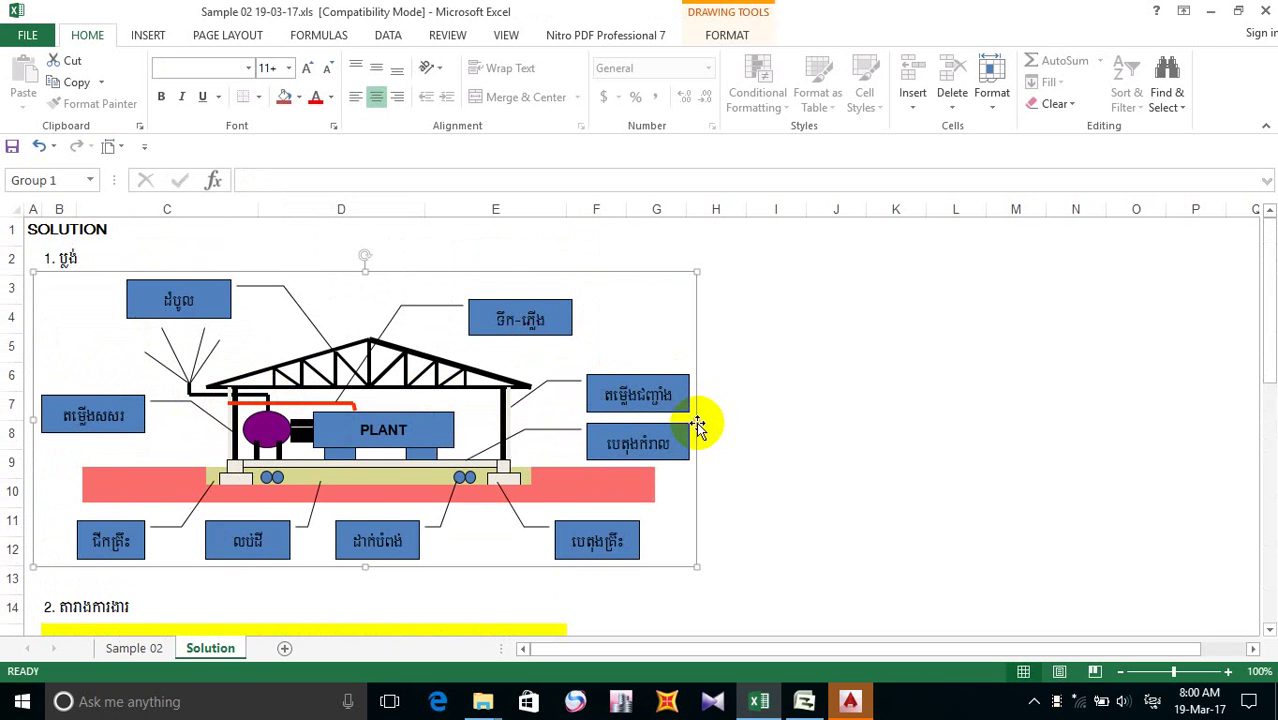
pyautogui.moveTo(694, 418); pyautogui.dragTo(652, 418)
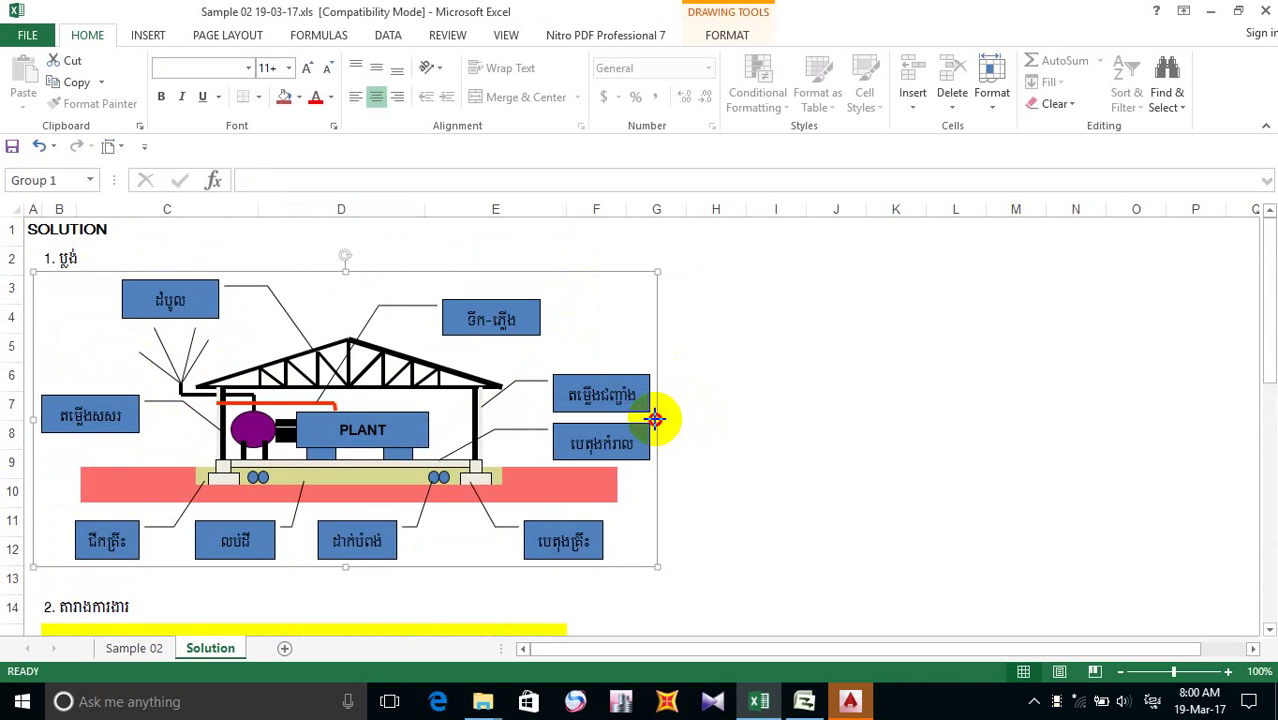
pyautogui.moveTo(656, 418); pyautogui.dragTo(645, 420)
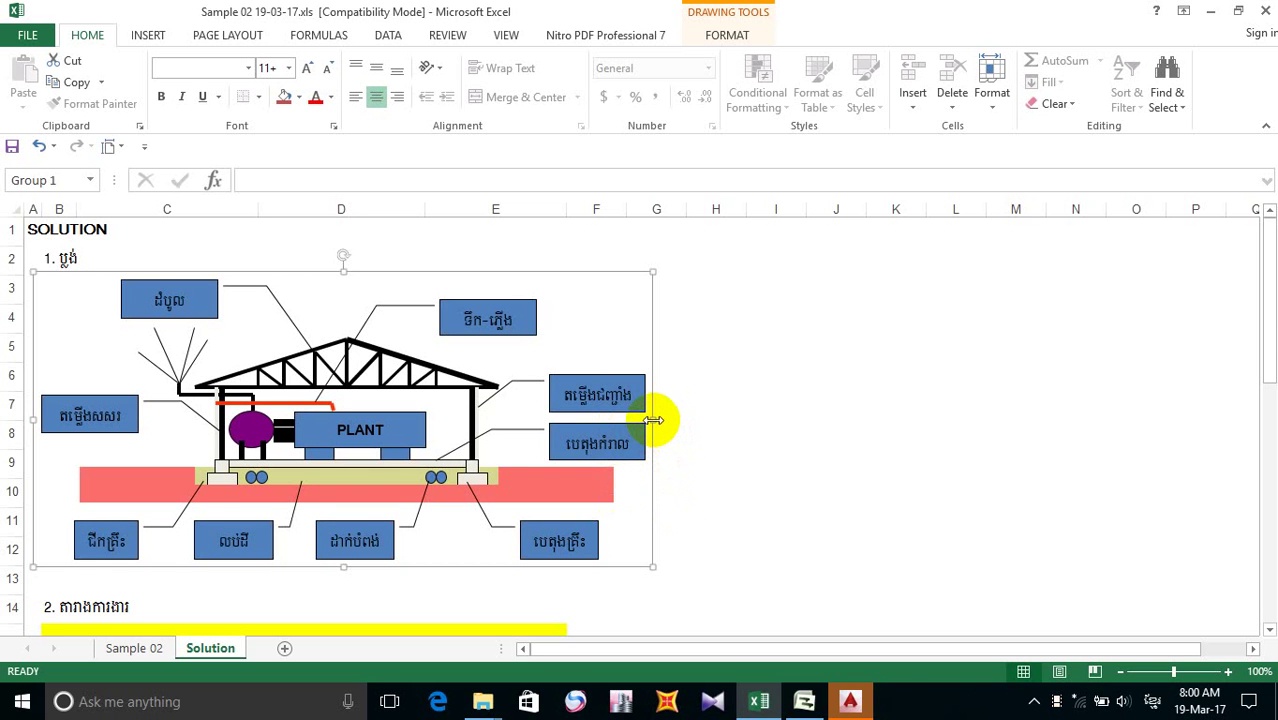
pyautogui.moveTo(650, 419); pyautogui.dragTo(632, 422)
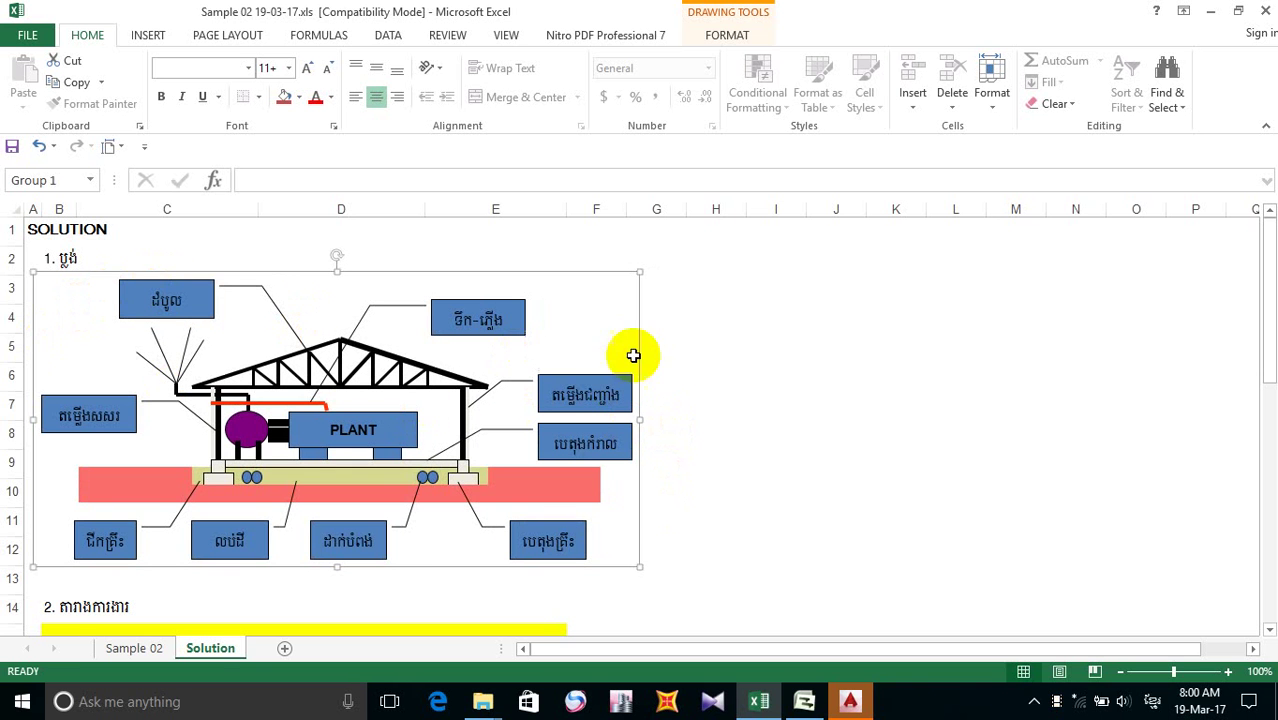
pyautogui.click(740, 396)
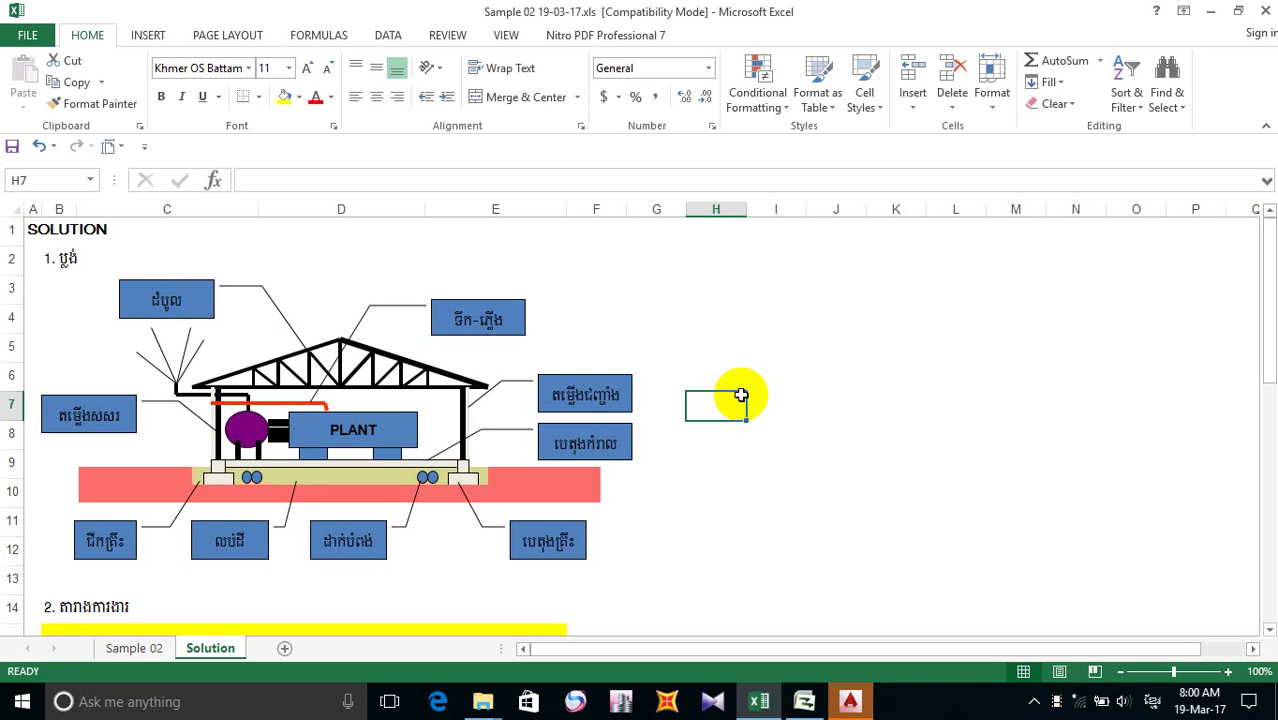
pyautogui.click(285, 355)
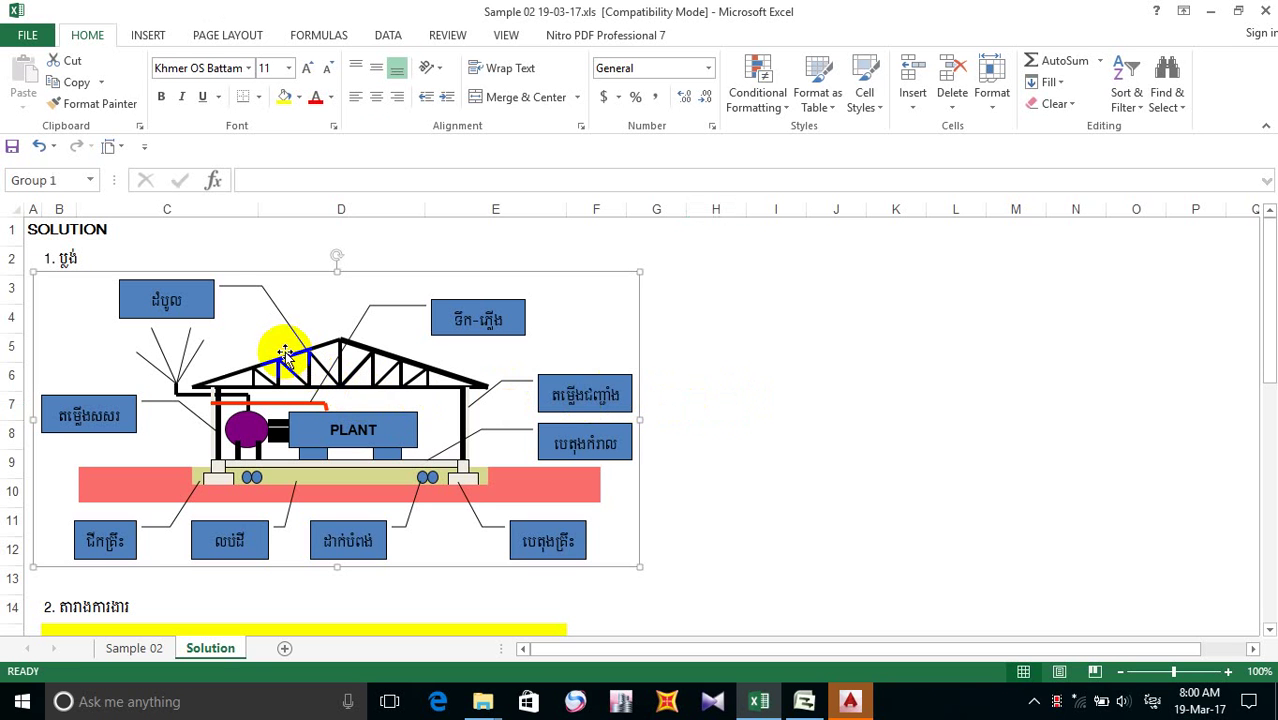
pyautogui.click(736, 381)
pyautogui.doubleClick(602, 392)
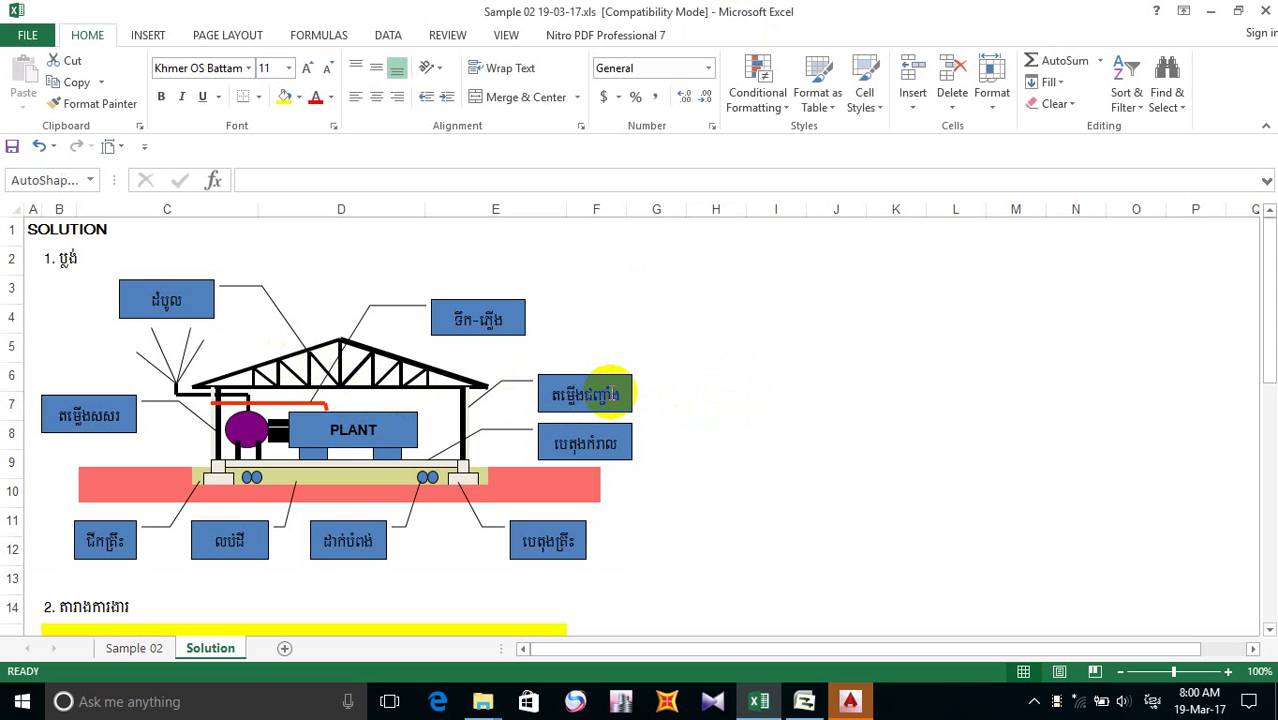
pyautogui.click(720, 409)
pyautogui.click(702, 372)
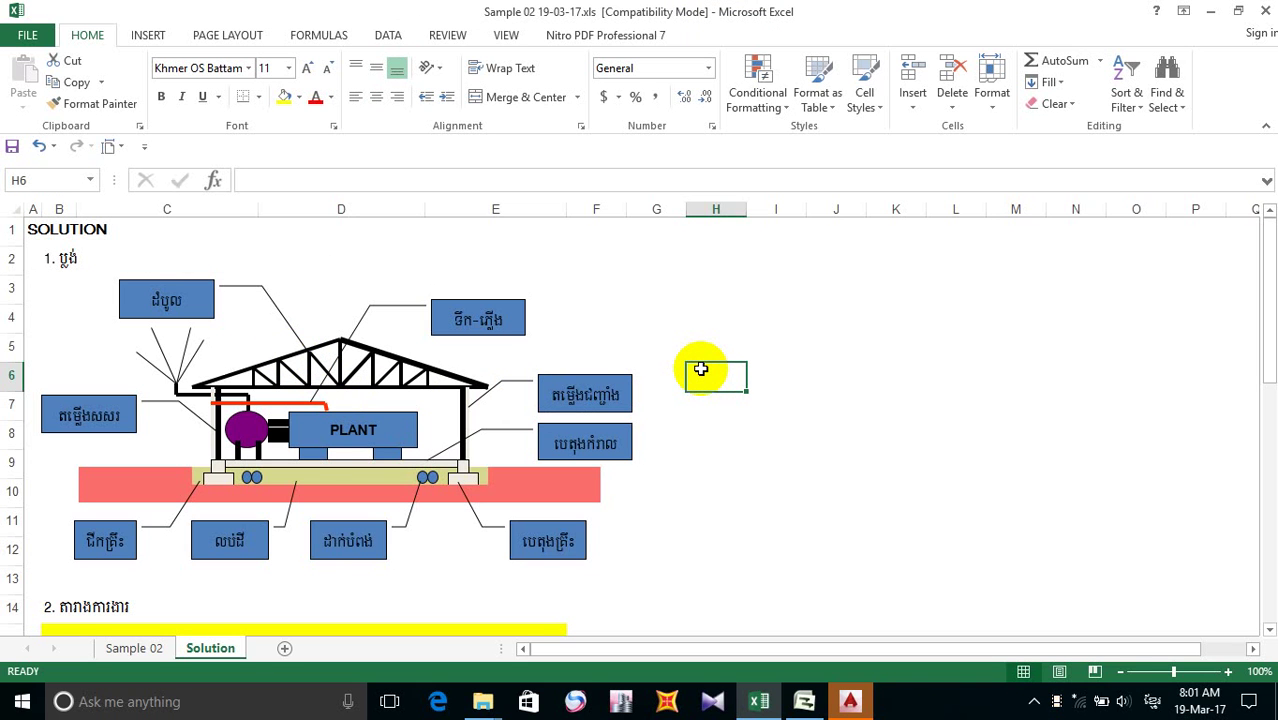
# - Save the workbook
pyautogui.click(10, 145)
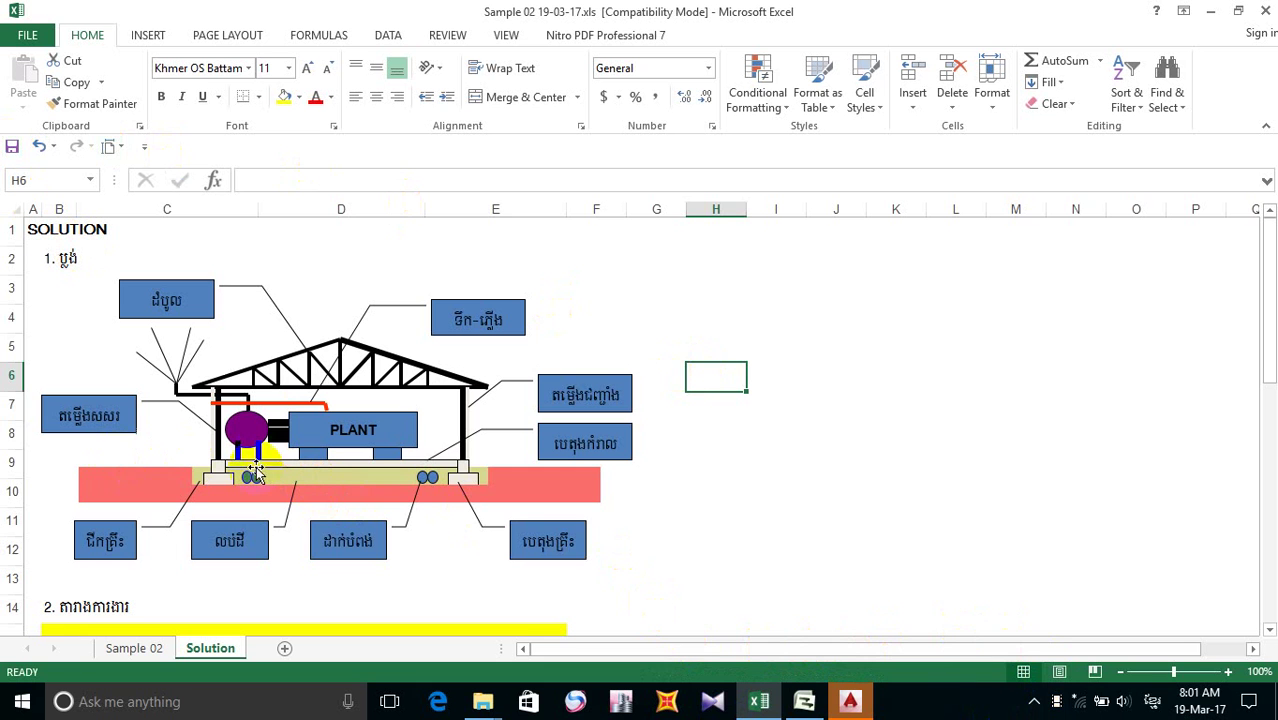
pyautogui.click(447, 514)
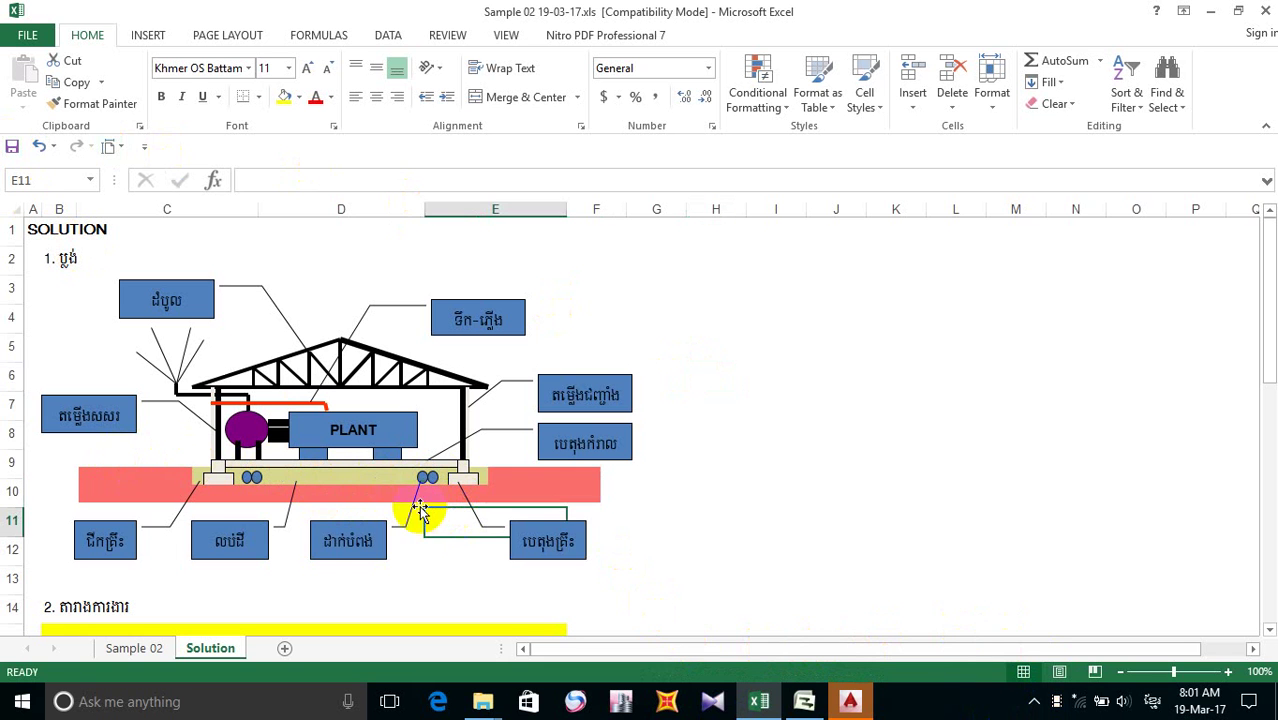
# - Narrow the plant diagram slightly more so its right edge sits near the border between columns F and G
pyautogui.click(348, 452)
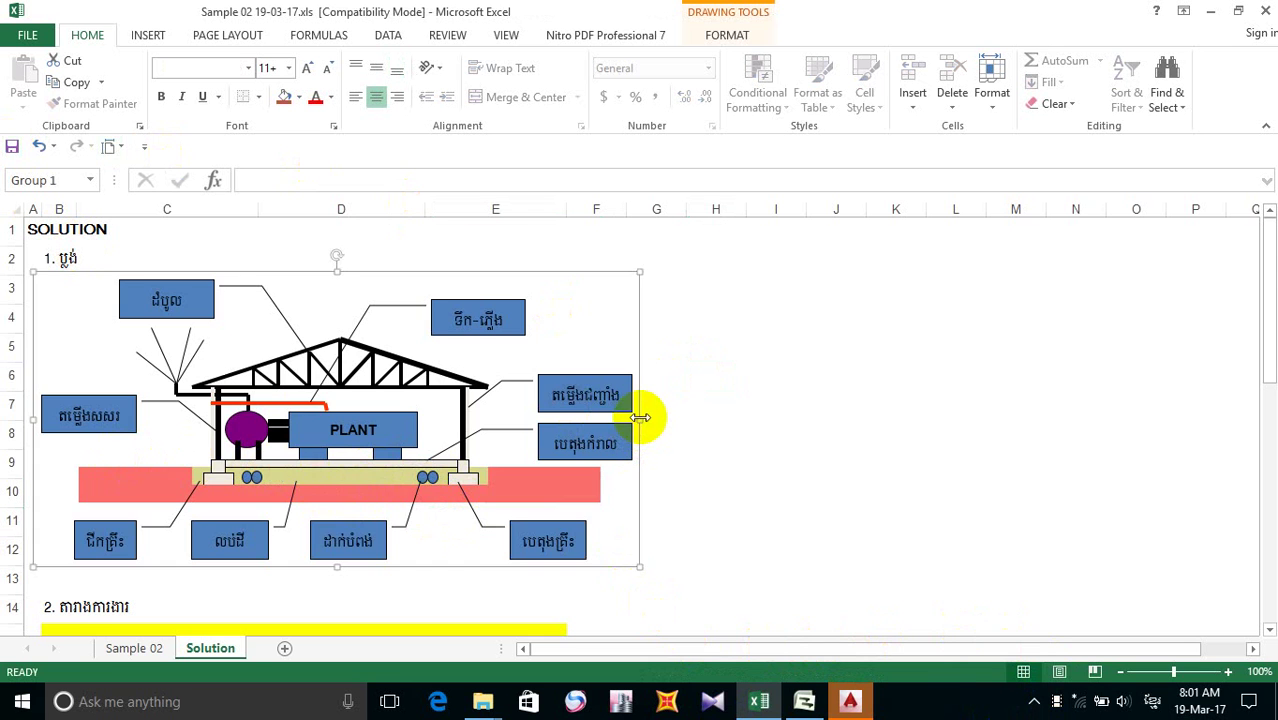
pyautogui.moveTo(642, 418); pyautogui.dragTo(625, 421)
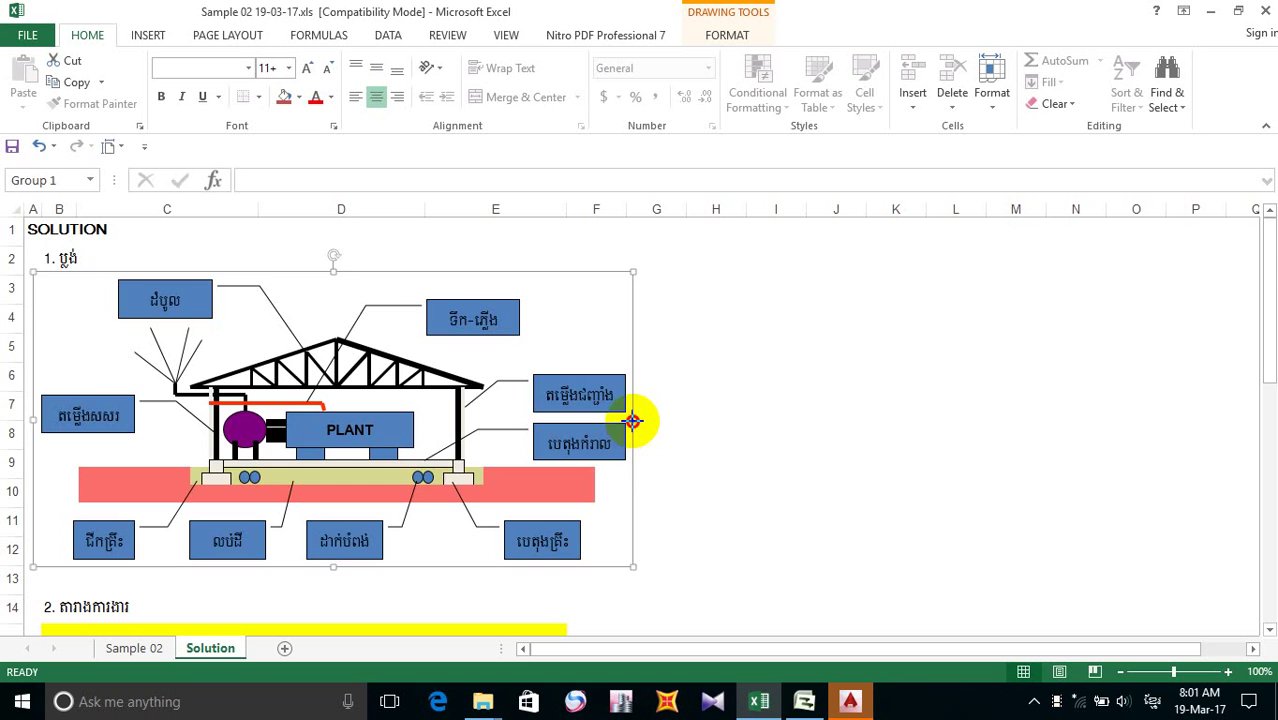
pyautogui.moveTo(633, 421); pyautogui.dragTo(625, 425)
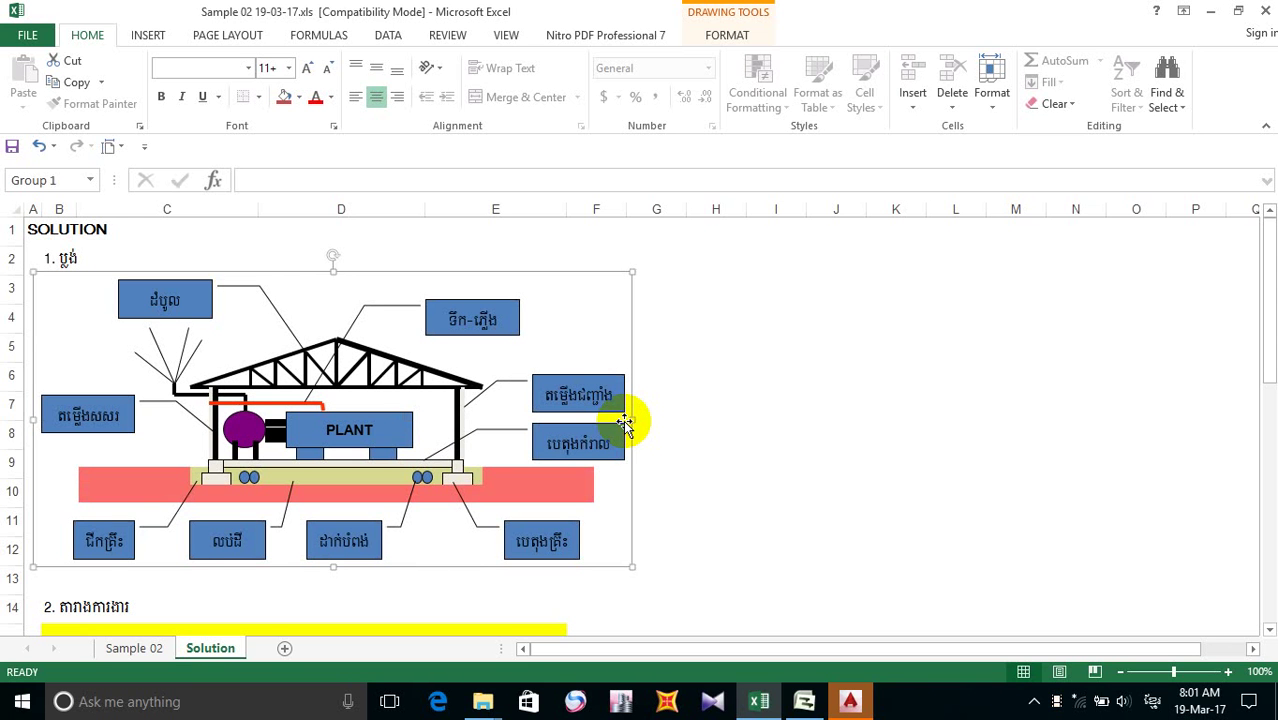
pyautogui.click(708, 405)
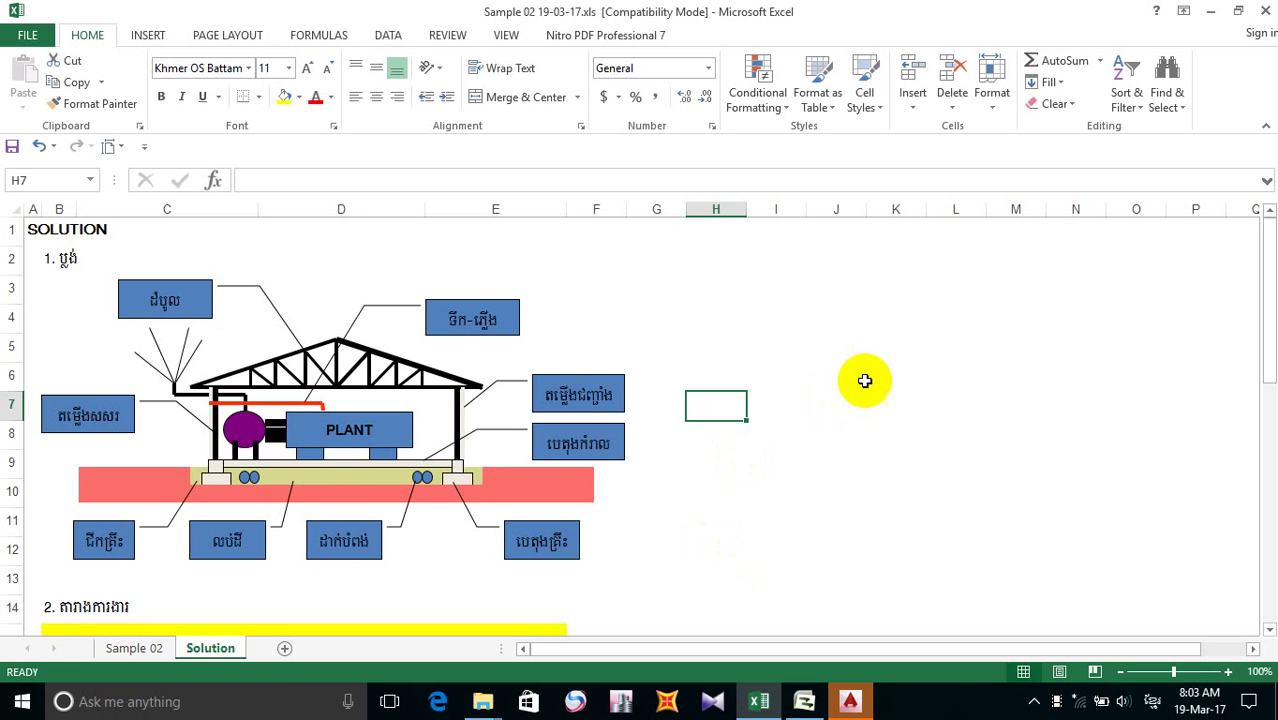
pyautogui.click(834, 296)
pyautogui.click(750, 345)
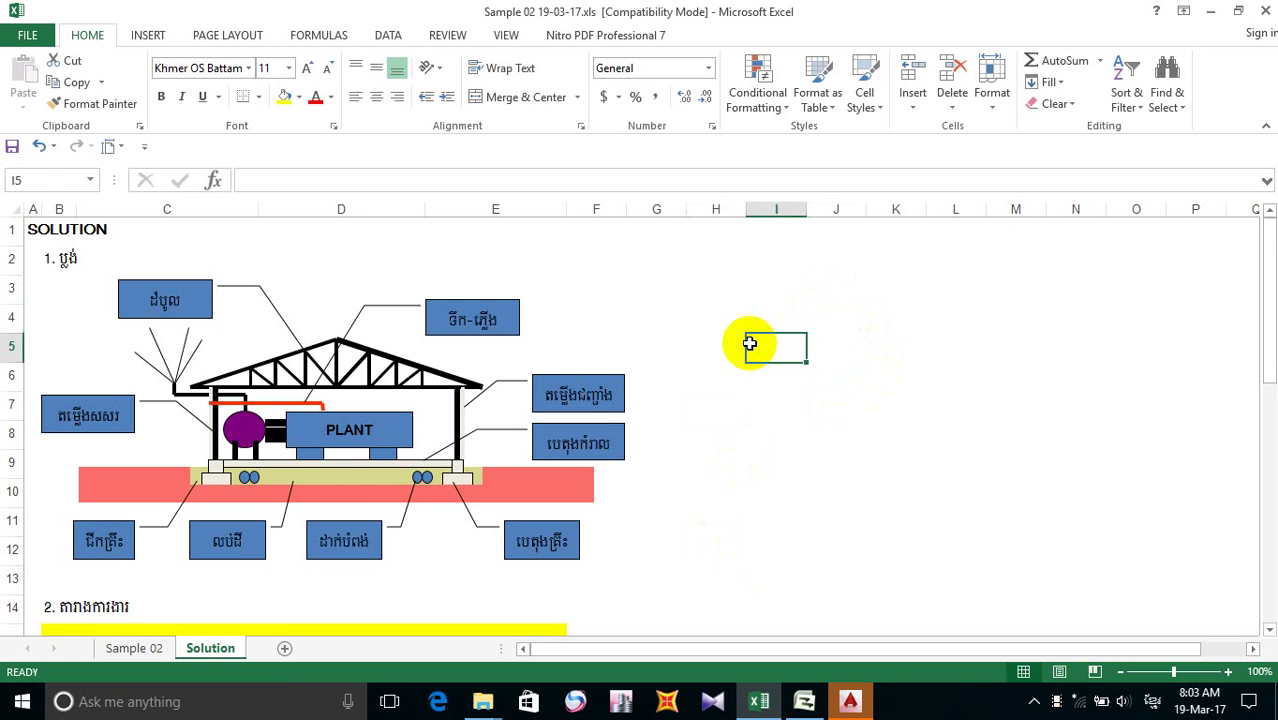
pyautogui.click(703, 395)
pyautogui.click(700, 346)
pyautogui.click(725, 316)
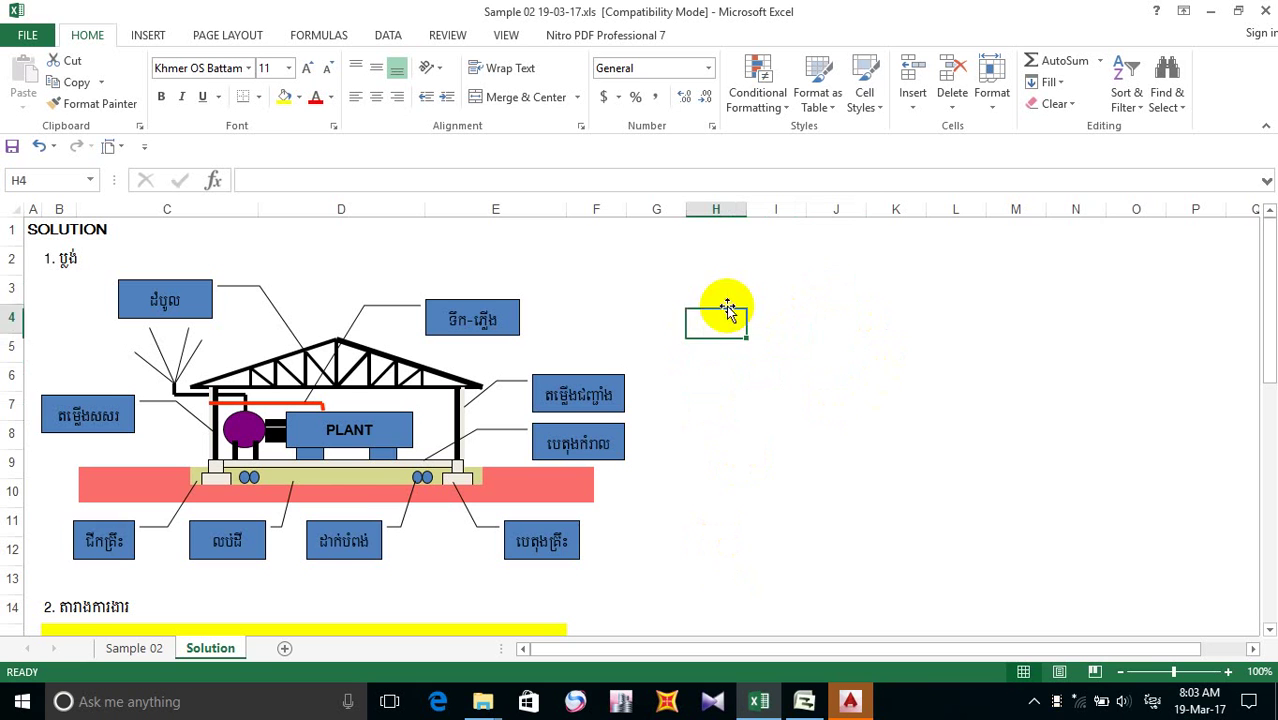
pyautogui.click(717, 266)
pyautogui.click(715, 288)
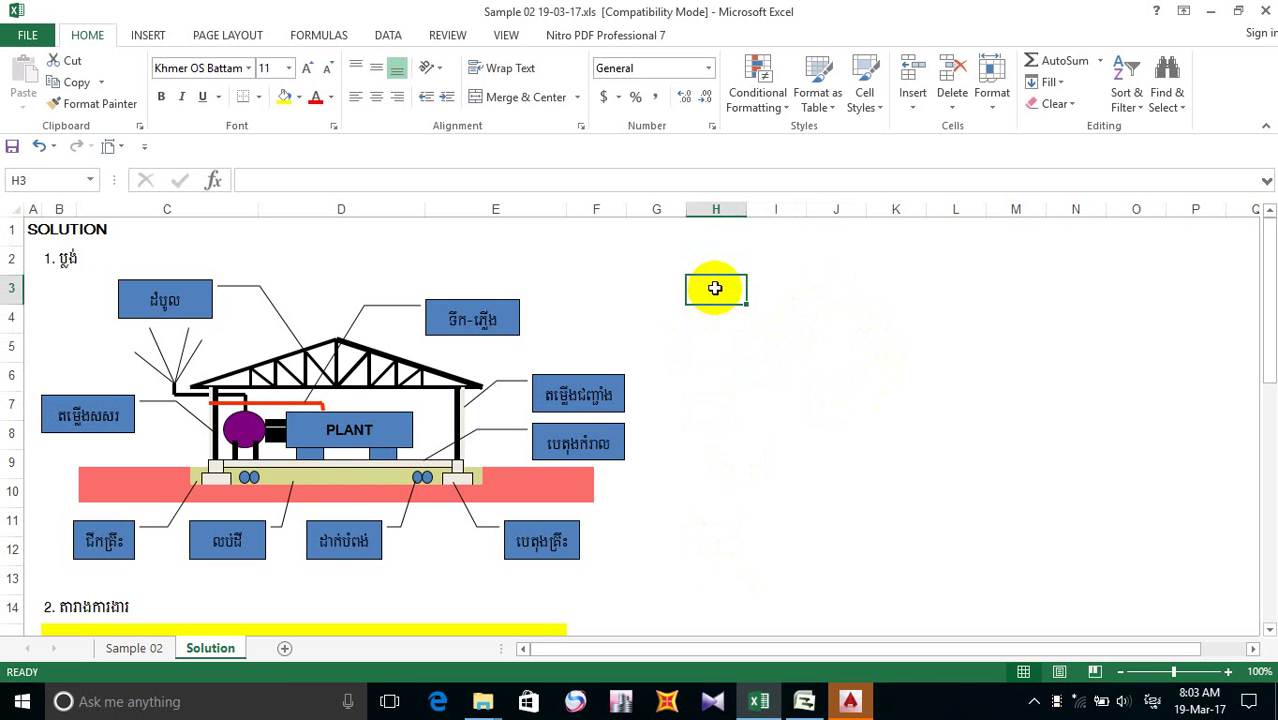
pyautogui.click(712, 316)
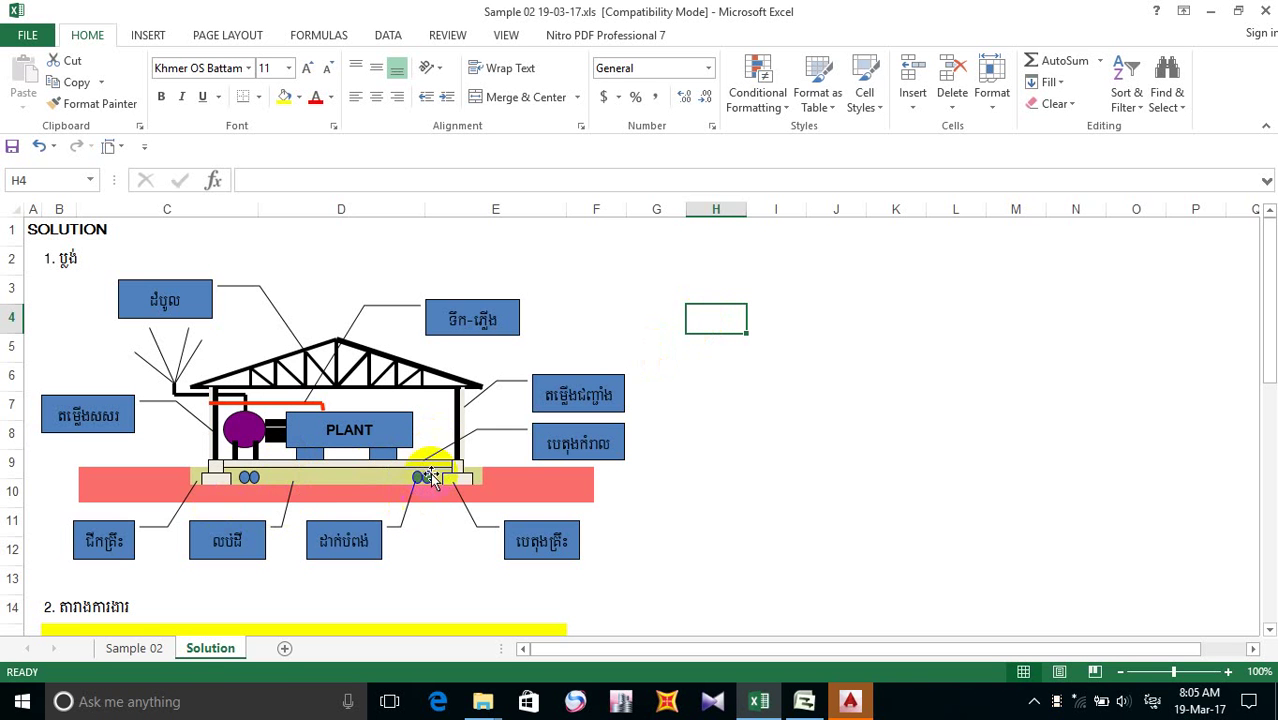
pyautogui.scroll(-5, 460, 445)
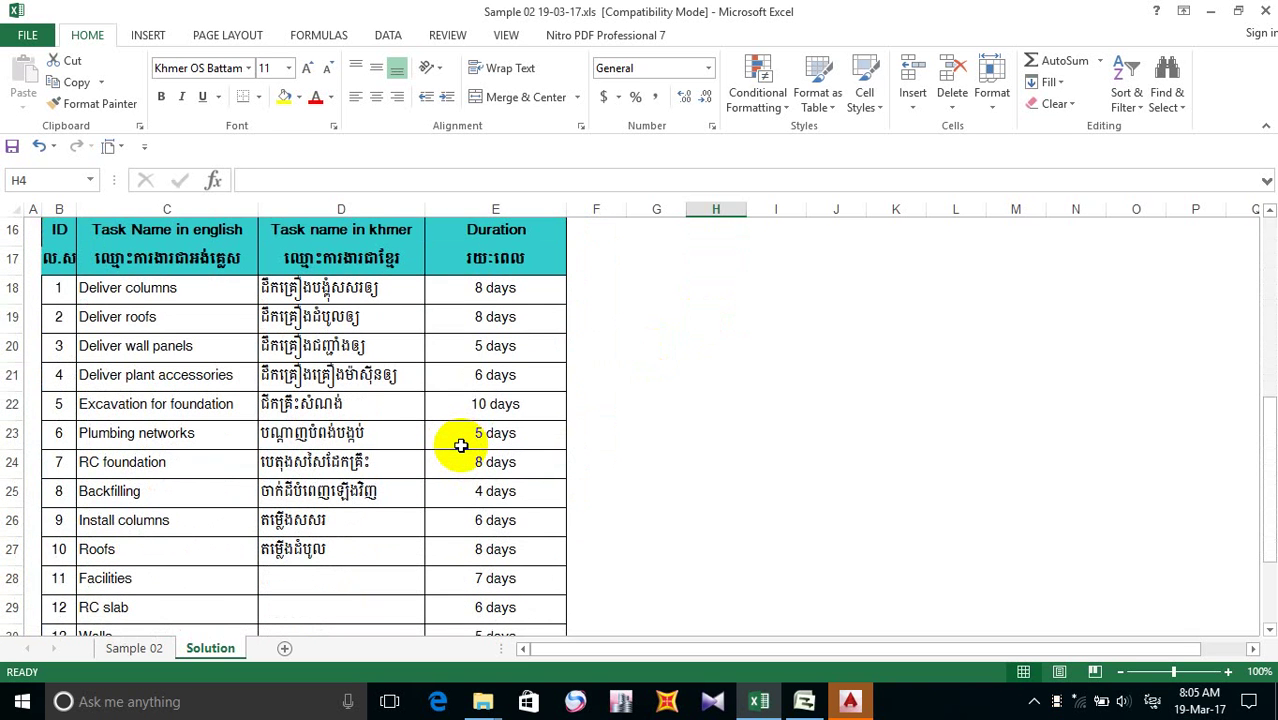
pyautogui.scroll(-3, 460, 445)
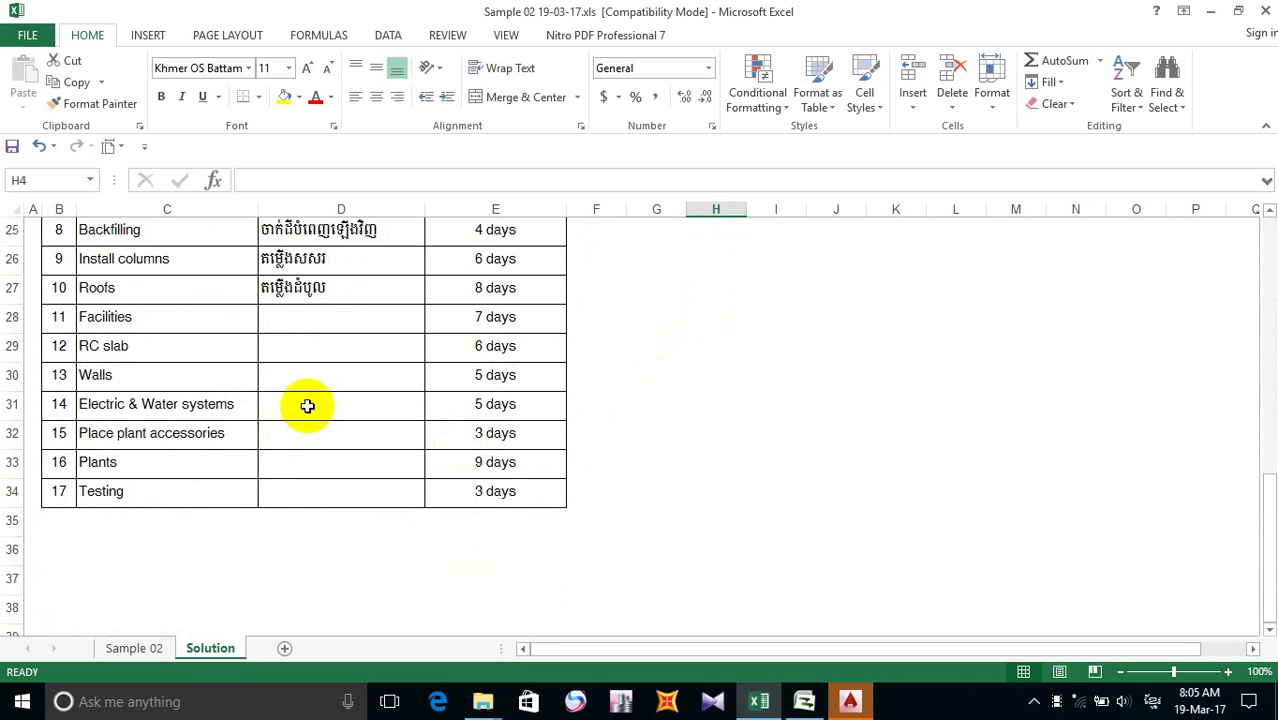
pyautogui.click(295, 347)
pyautogui.scroll(1, 295, 347)
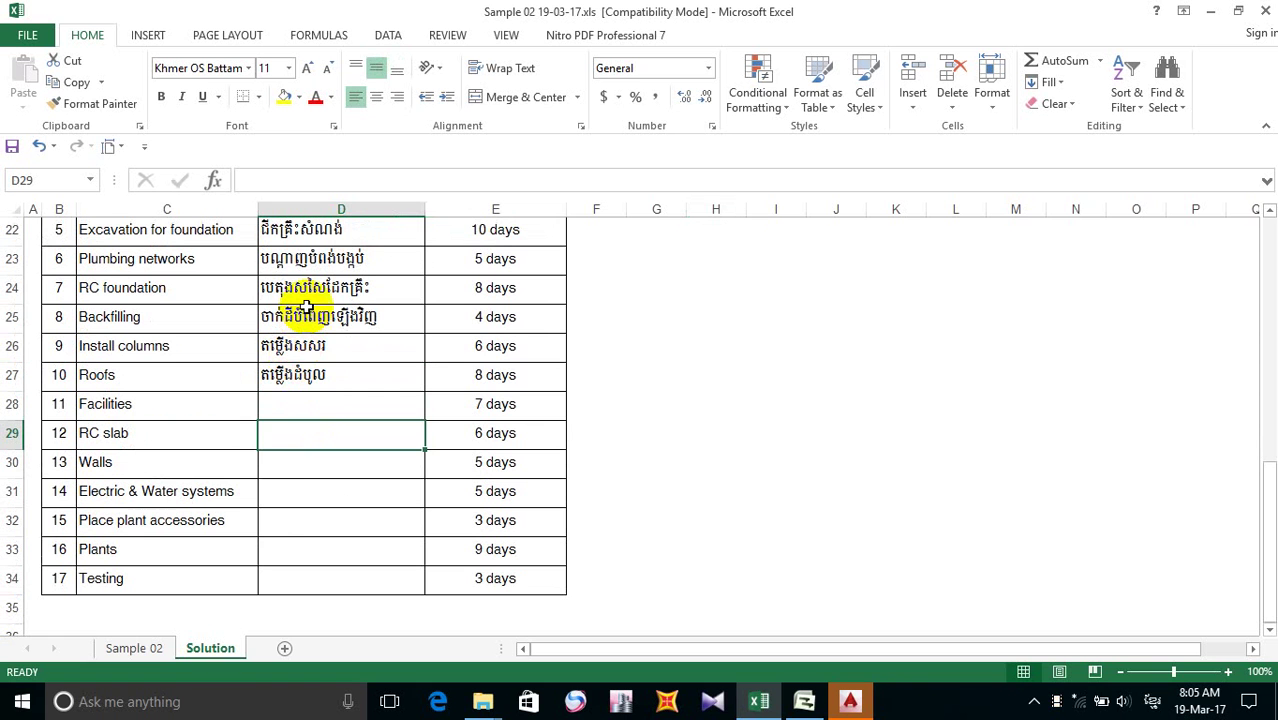
pyautogui.click(312, 316)
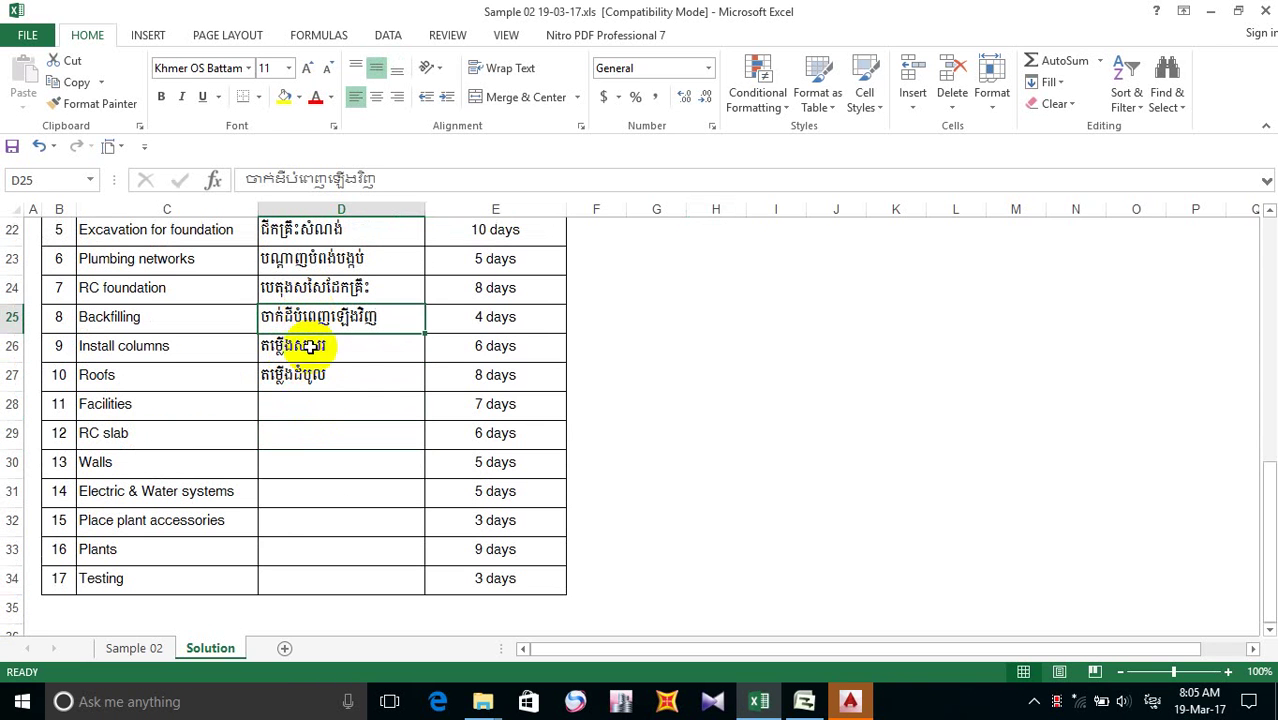
pyautogui.keyDown('ctrl'); pyautogui.click(279, 435); pyautogui.keyUp('ctrl')
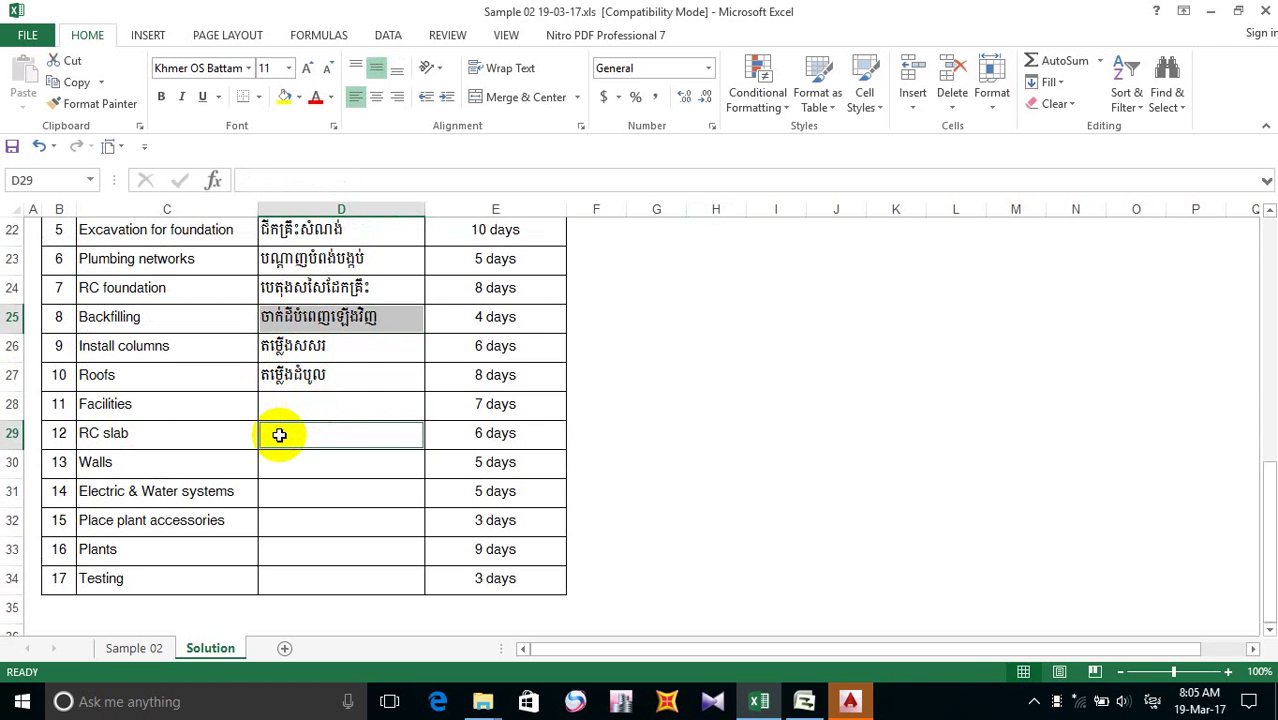
pyautogui.hotkey('ctrl', 'd')
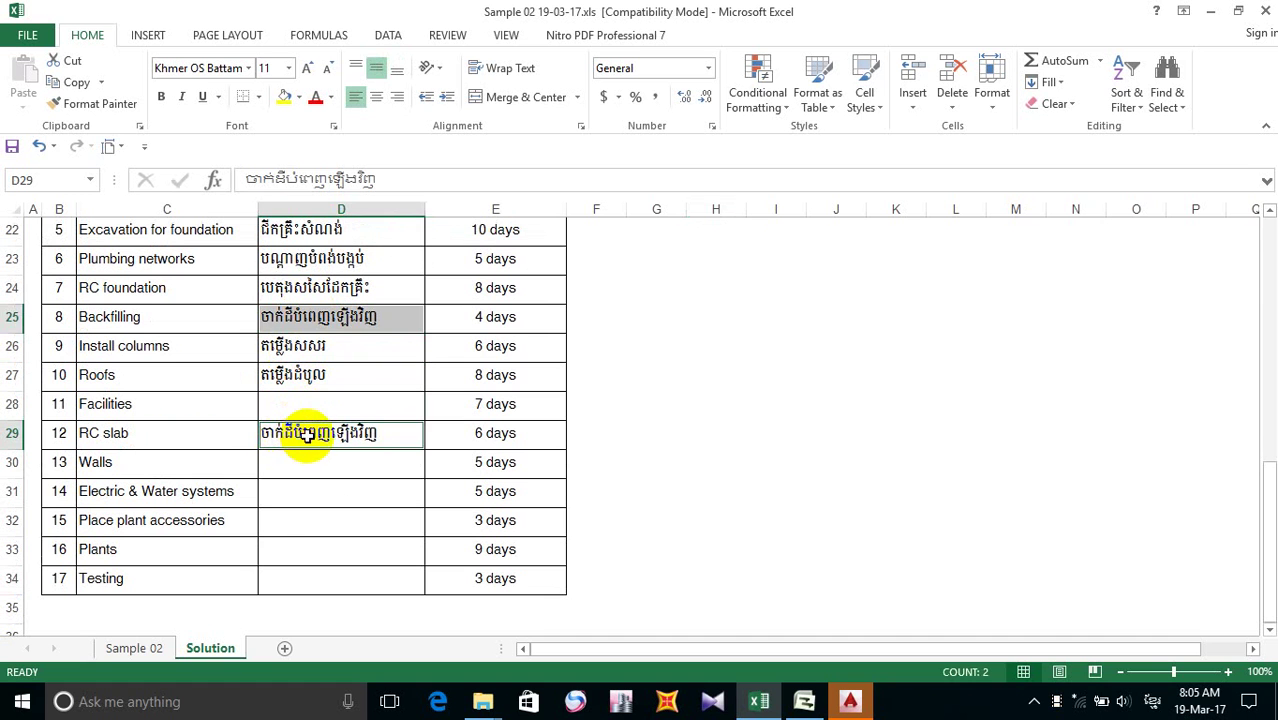
pyautogui.click(290, 435)
pyautogui.doubleClick(322, 435)
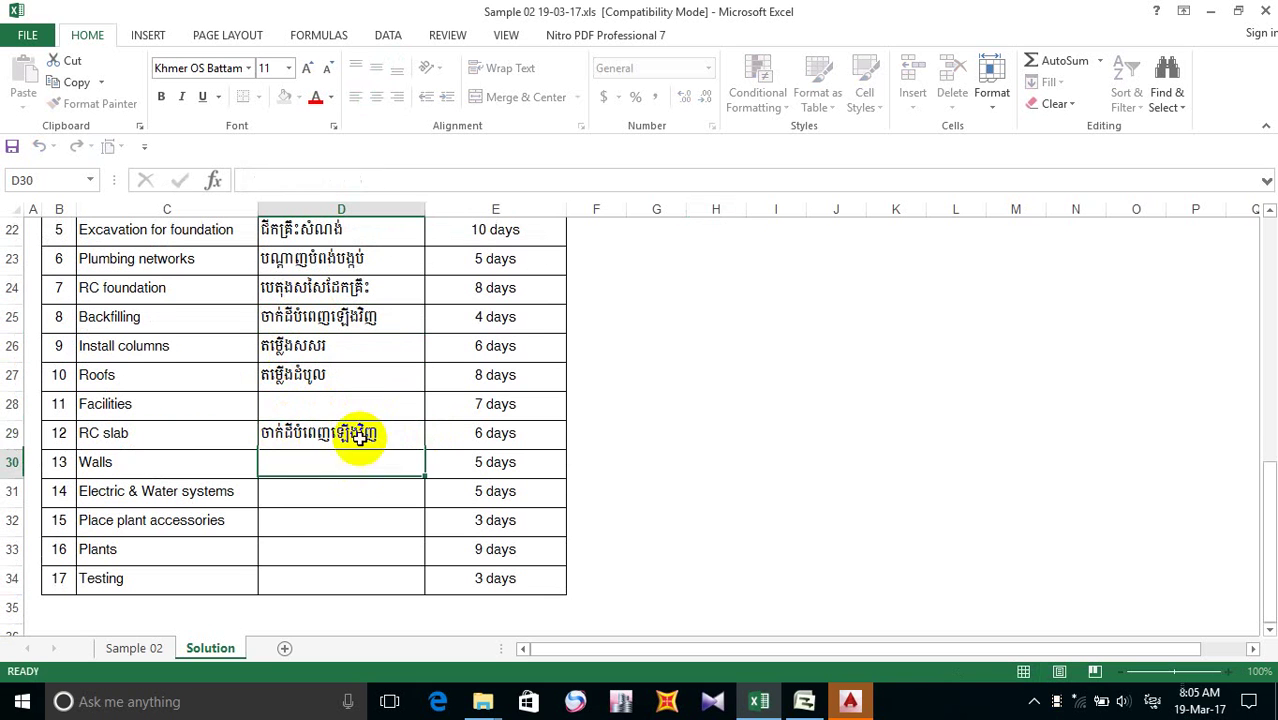
pyautogui.press('Escape')
pyautogui.press('Delete')
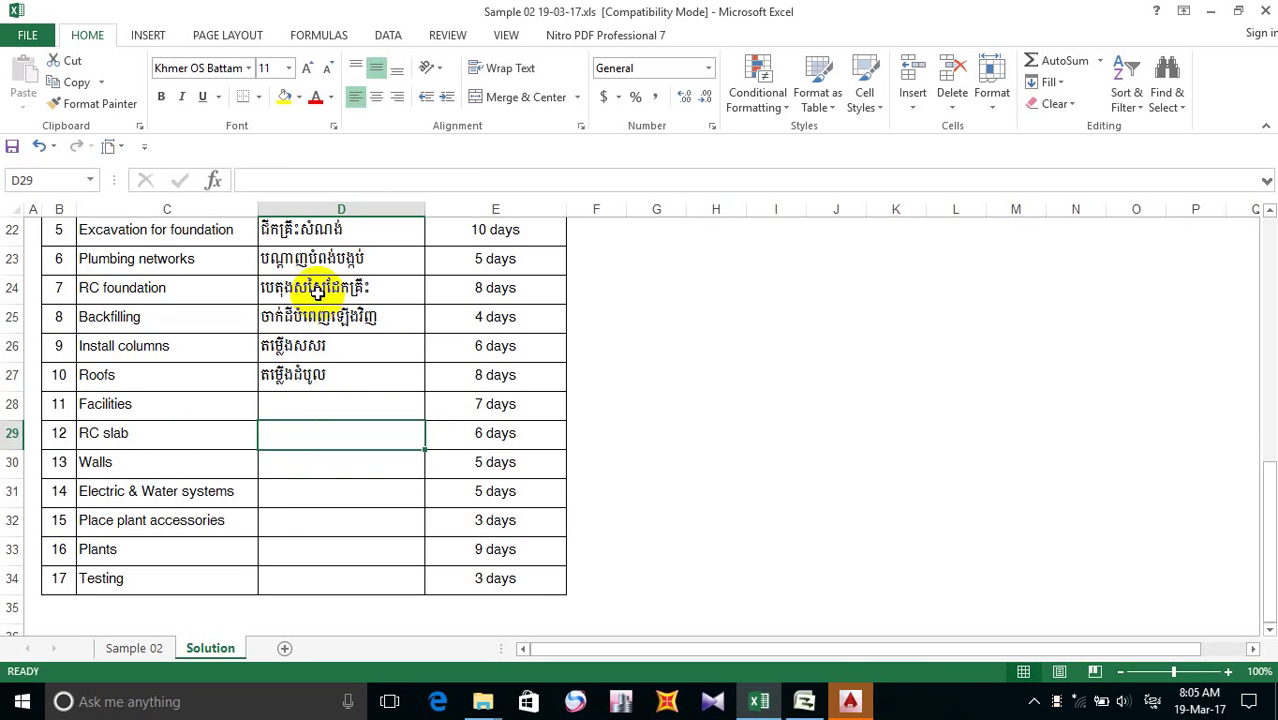
# - Copy the Khmer task name of RC foundation from D24 into D29 for RC slab
pyautogui.click(318, 291)
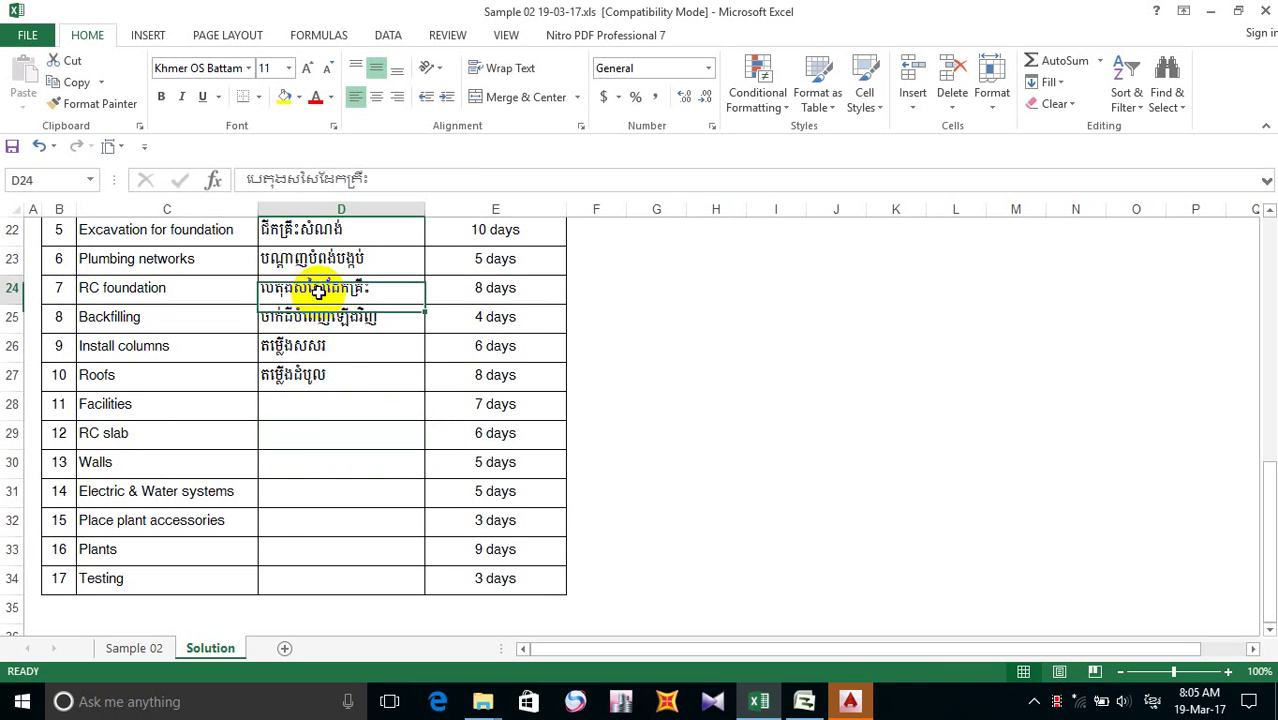
pyautogui.keyDown('ctrl'); pyautogui.click(285, 437); pyautogui.keyUp('ctrl')
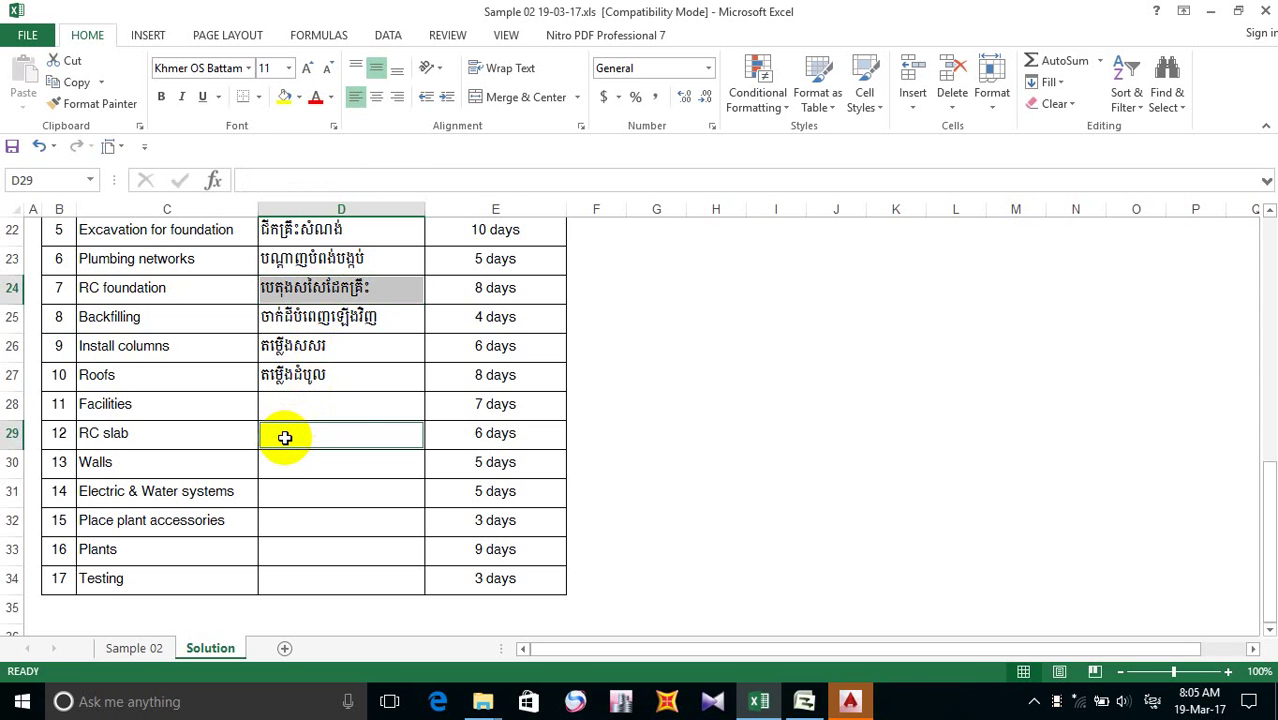
pyautogui.hotkey('ctrl', 'v')
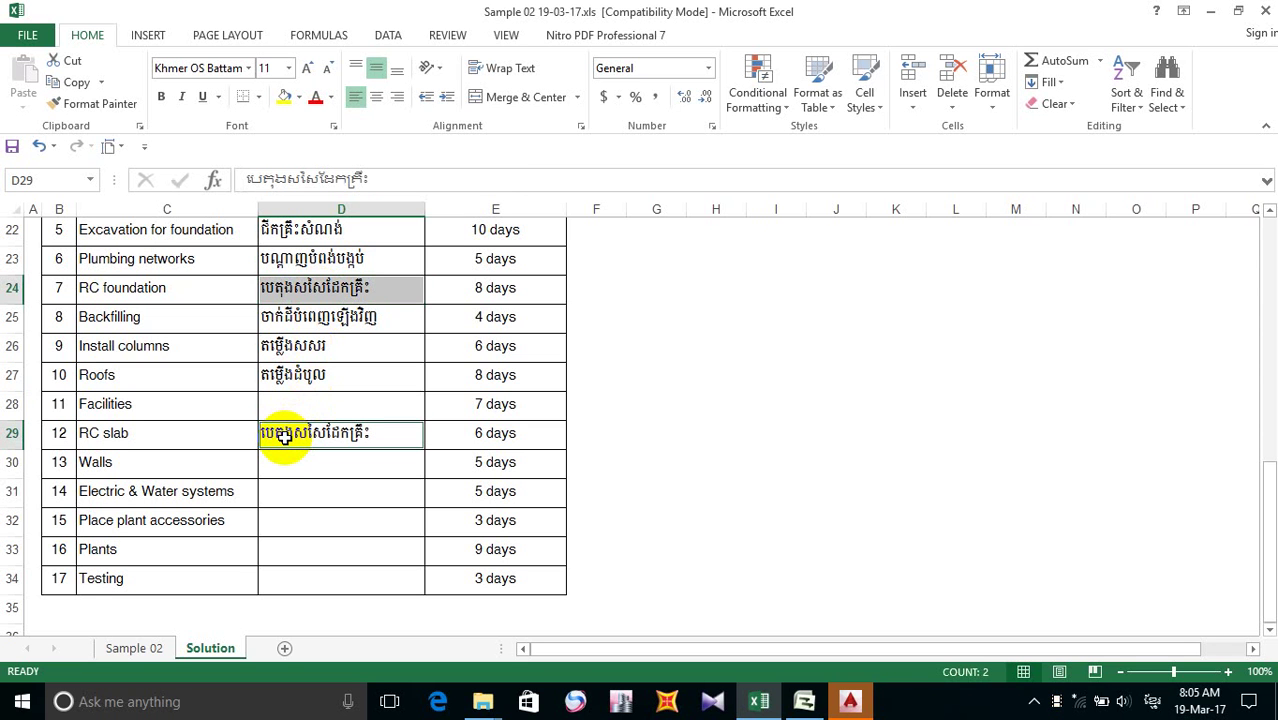
pyautogui.click(285, 437)
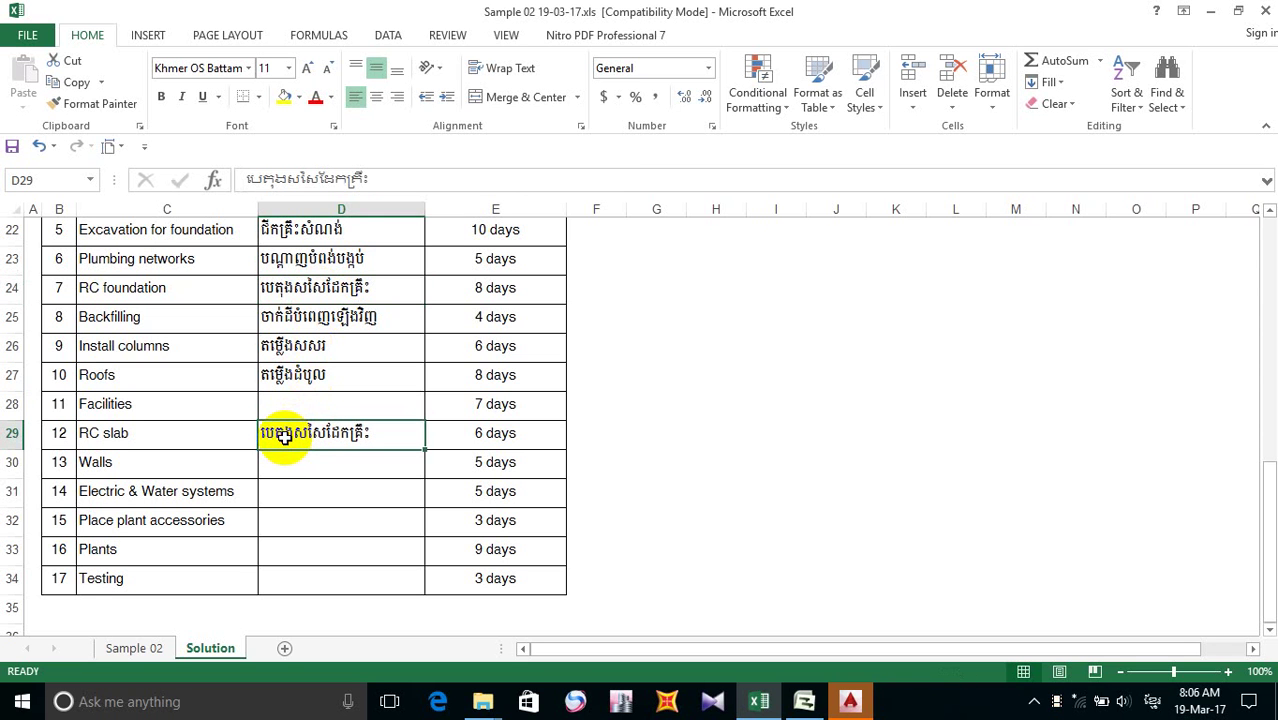
pyautogui.doubleClick(343, 434)
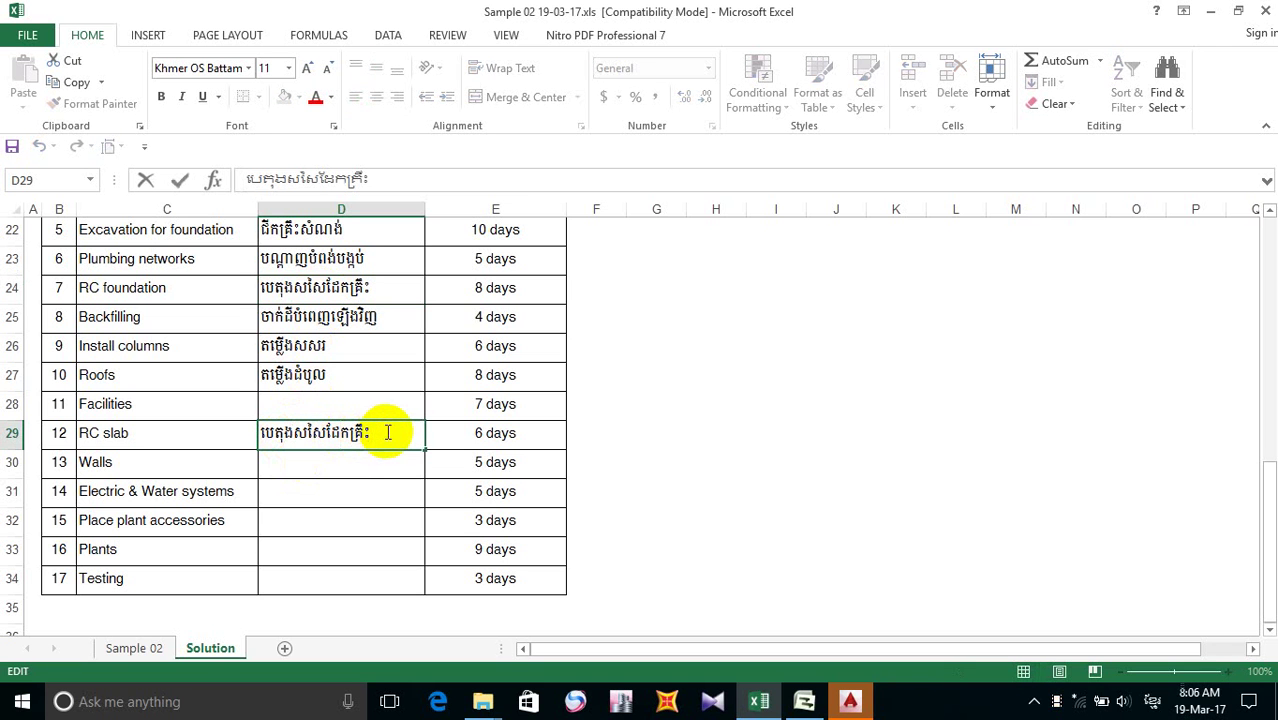
pyautogui.moveTo(380, 432); pyautogui.dragTo(354, 428)
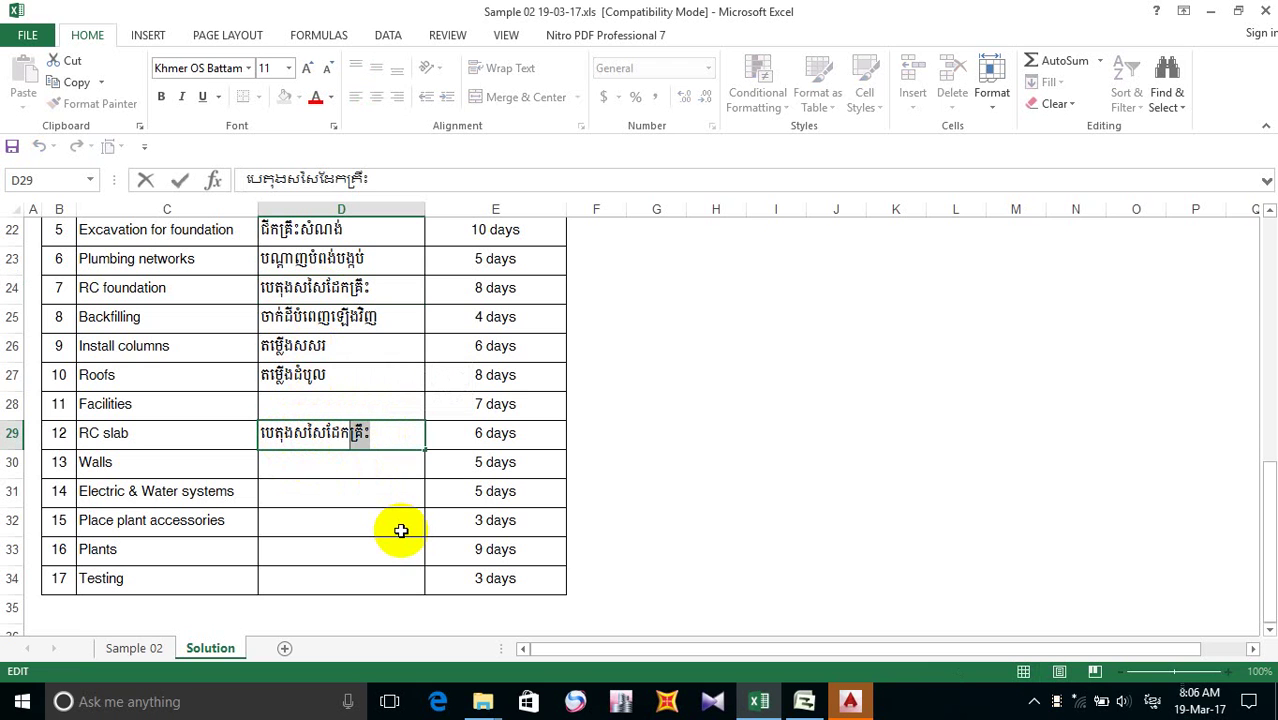
pyautogui.press('BackSpace')
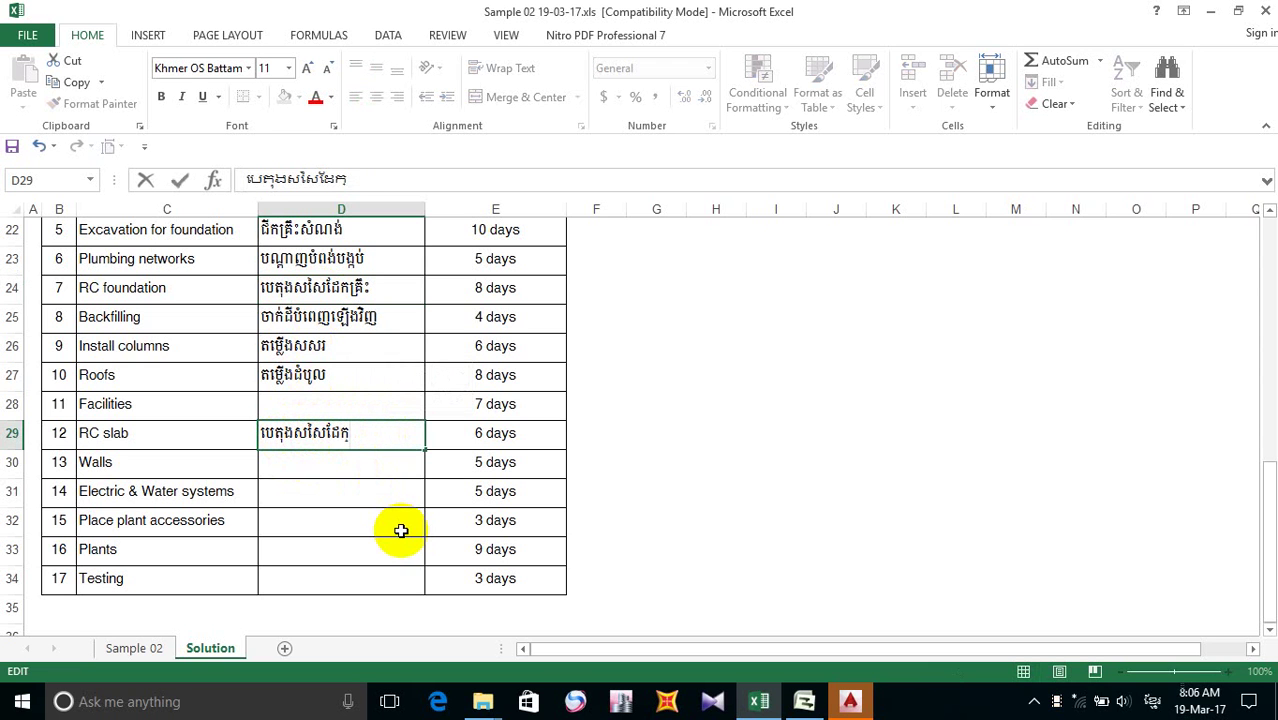
pyautogui.press('BackSpace')
pyautogui.write('ដ')
pyautogui.press('BackSpace')
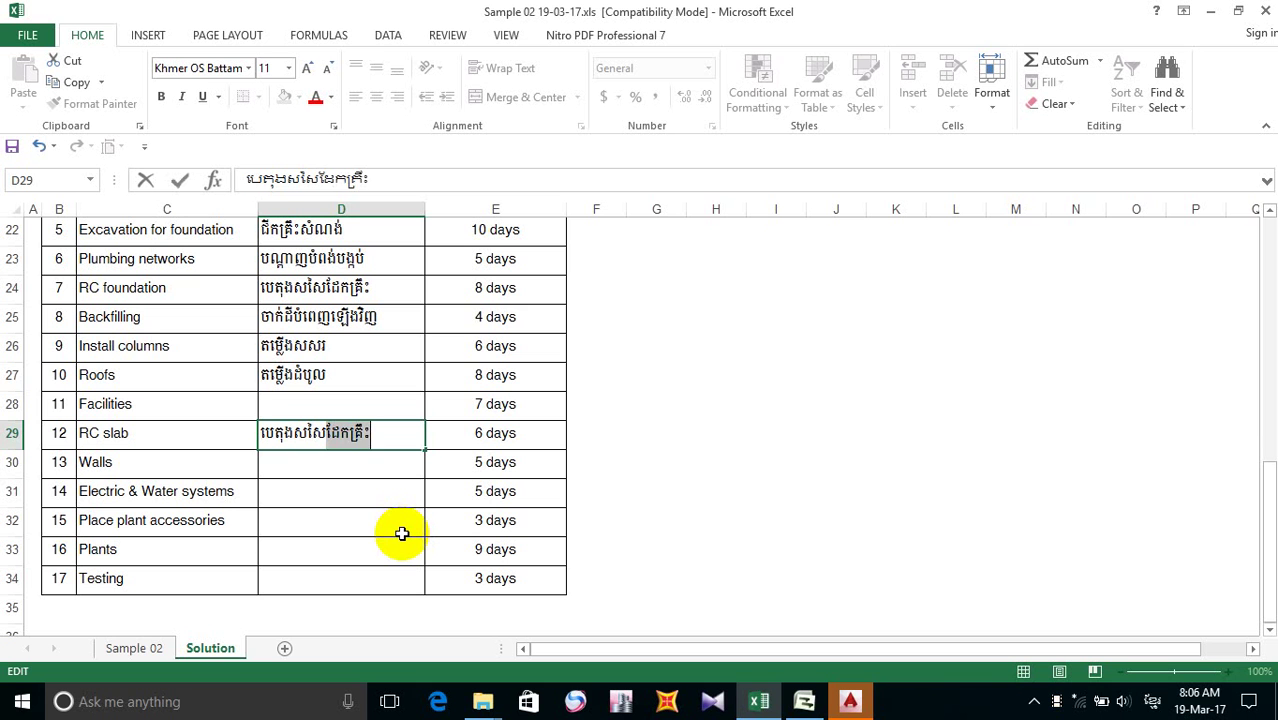
pyautogui.press('Return')
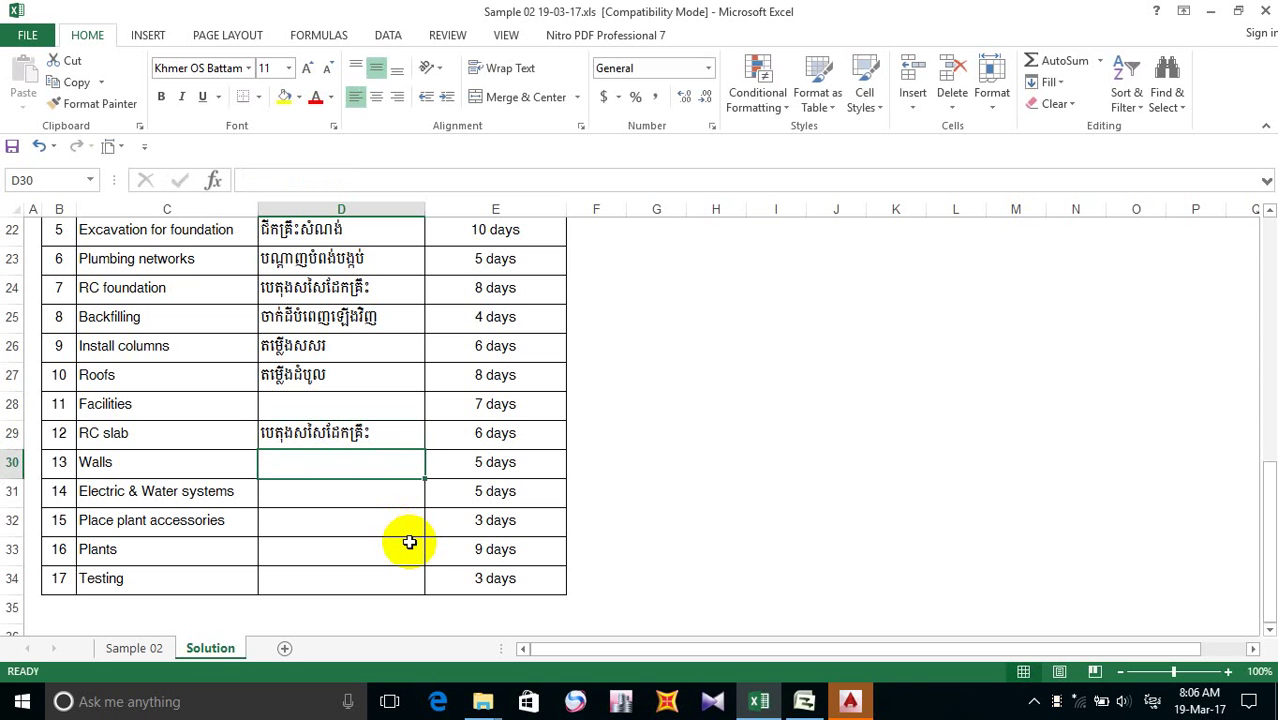
# - Replace the final word "គ្រឹះ" in D29 with "កម្រាល" so the RC slab name reads "បេតុងសសៃដែកកម្រាល"
pyautogui.doubleClick(378, 436)
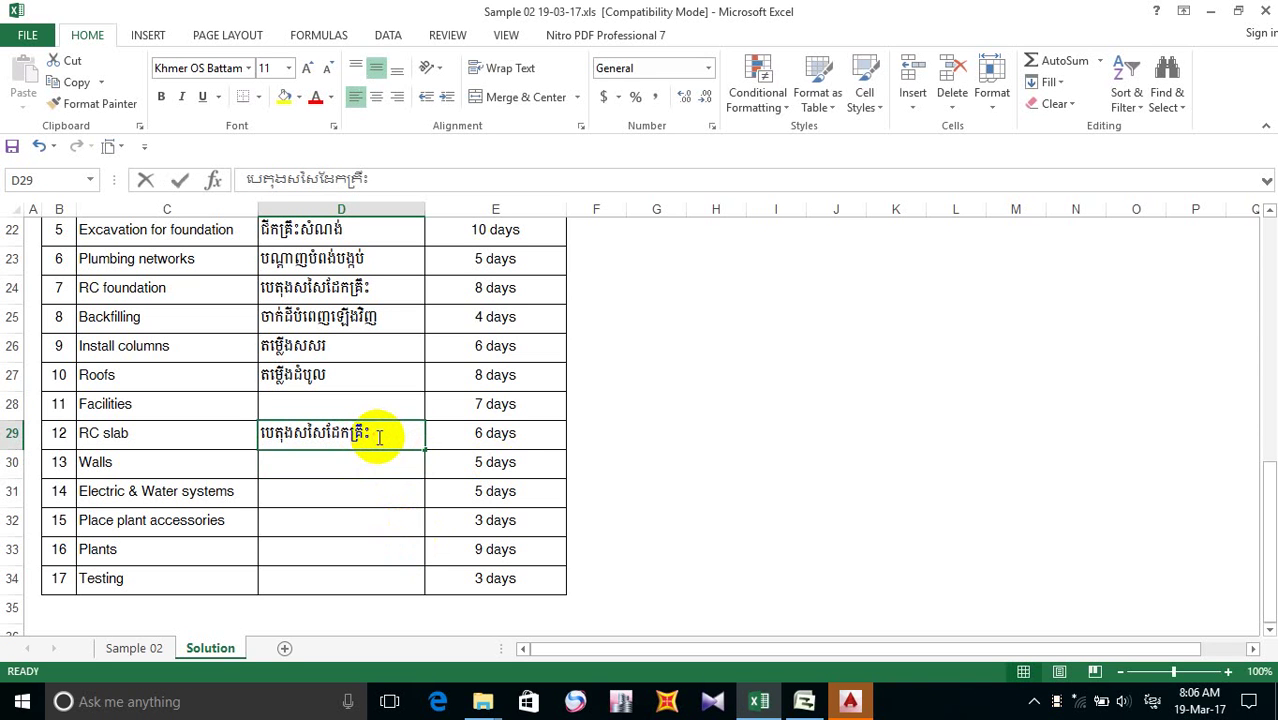
pyautogui.press('BackSpace')
pyautogui.press('BackSpace')
pyautogui.press('BackSpace')
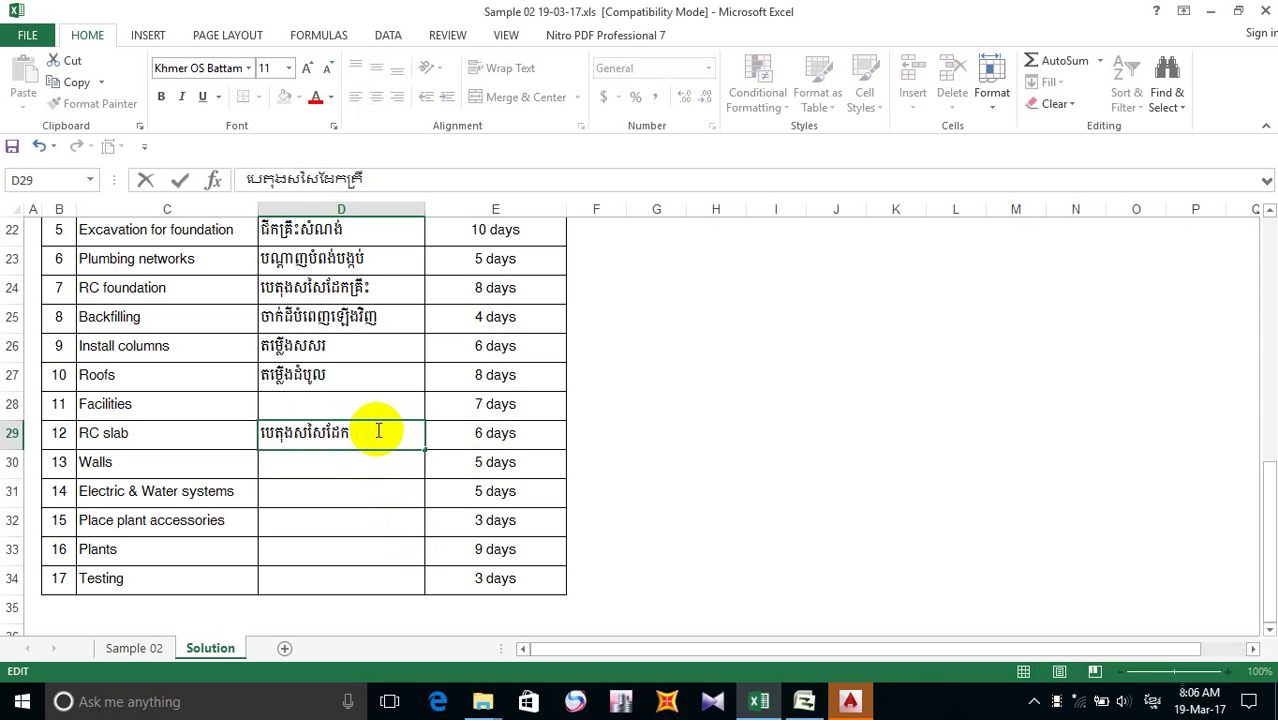
pyautogui.write('កម្រាល')
# - Enter "ការងារផ្សេ" as the beginning of the Khmer task name for Facilities in D28
pyautogui.click(369, 405)
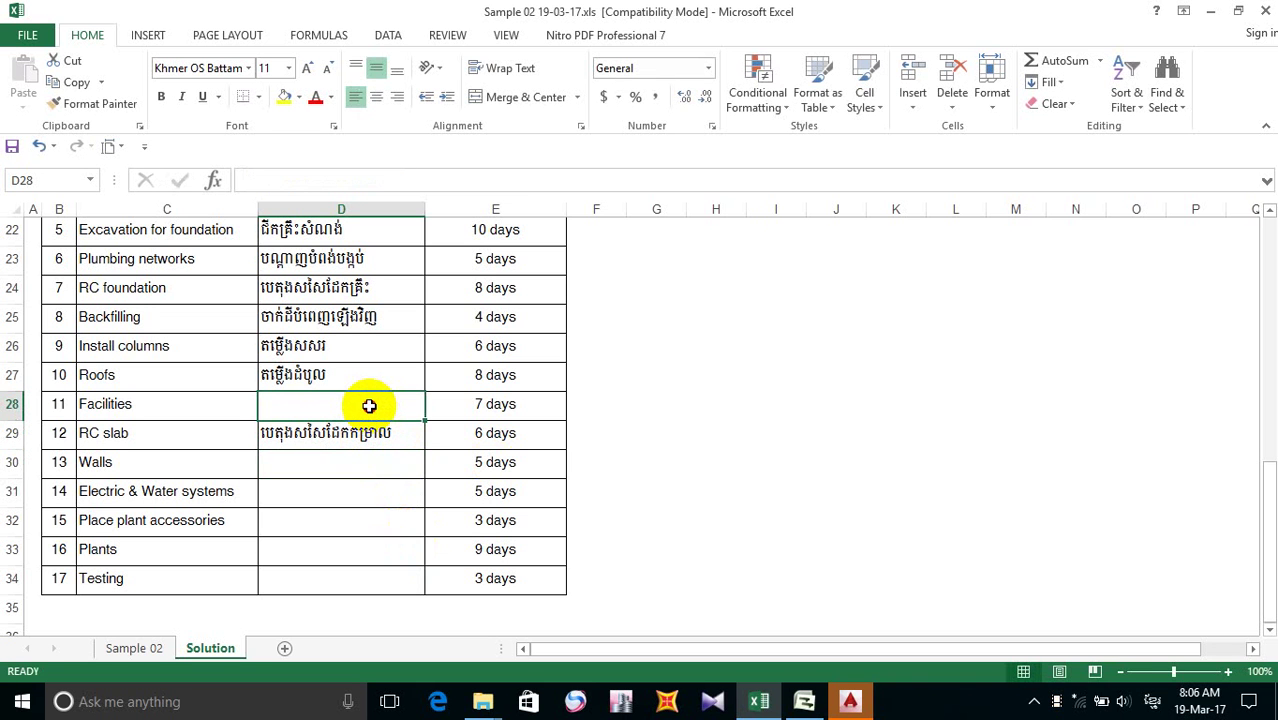
pyautogui.press('space')
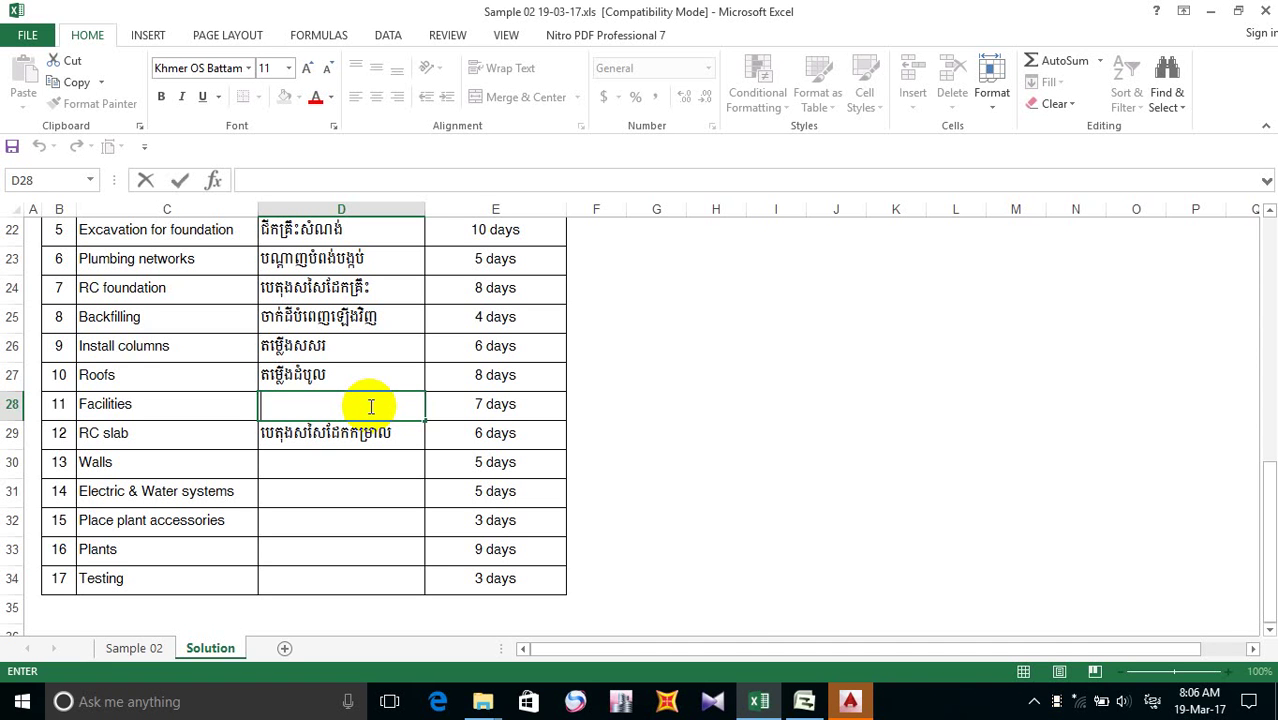
pyautogui.write('ការងារ')
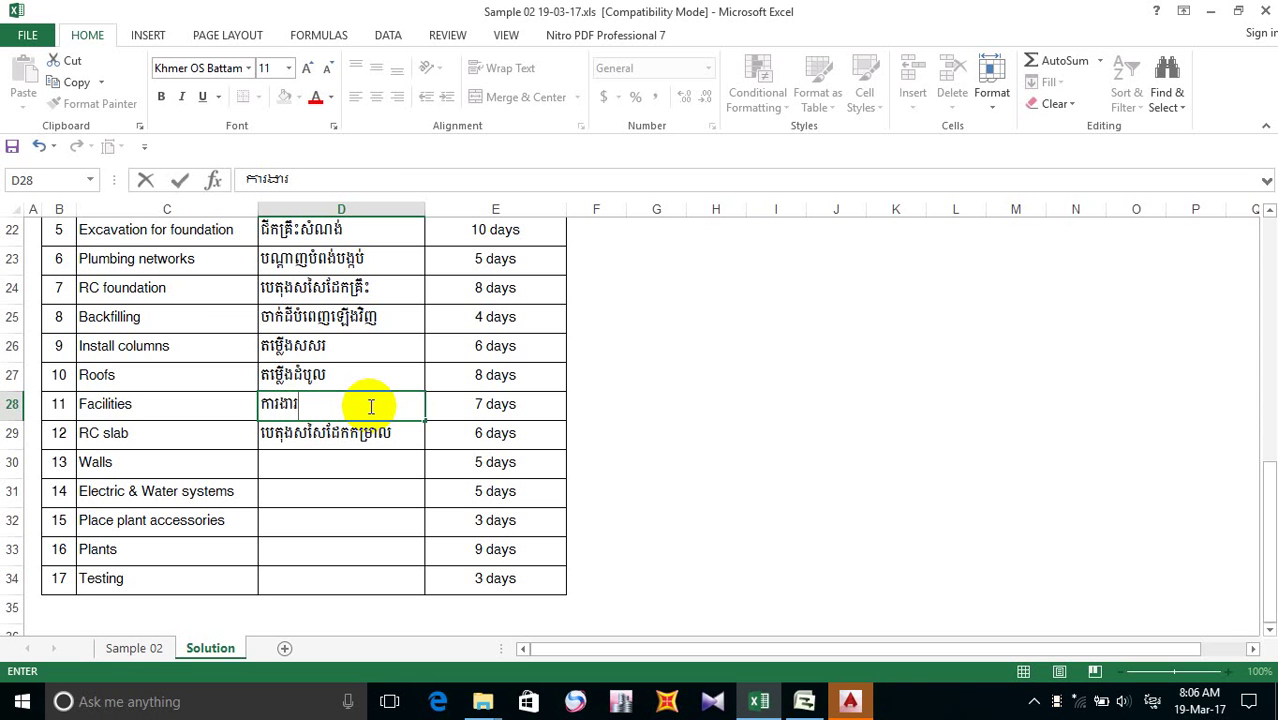
pyautogui.write('ផ្សេ')
pyautogui.press('Left')
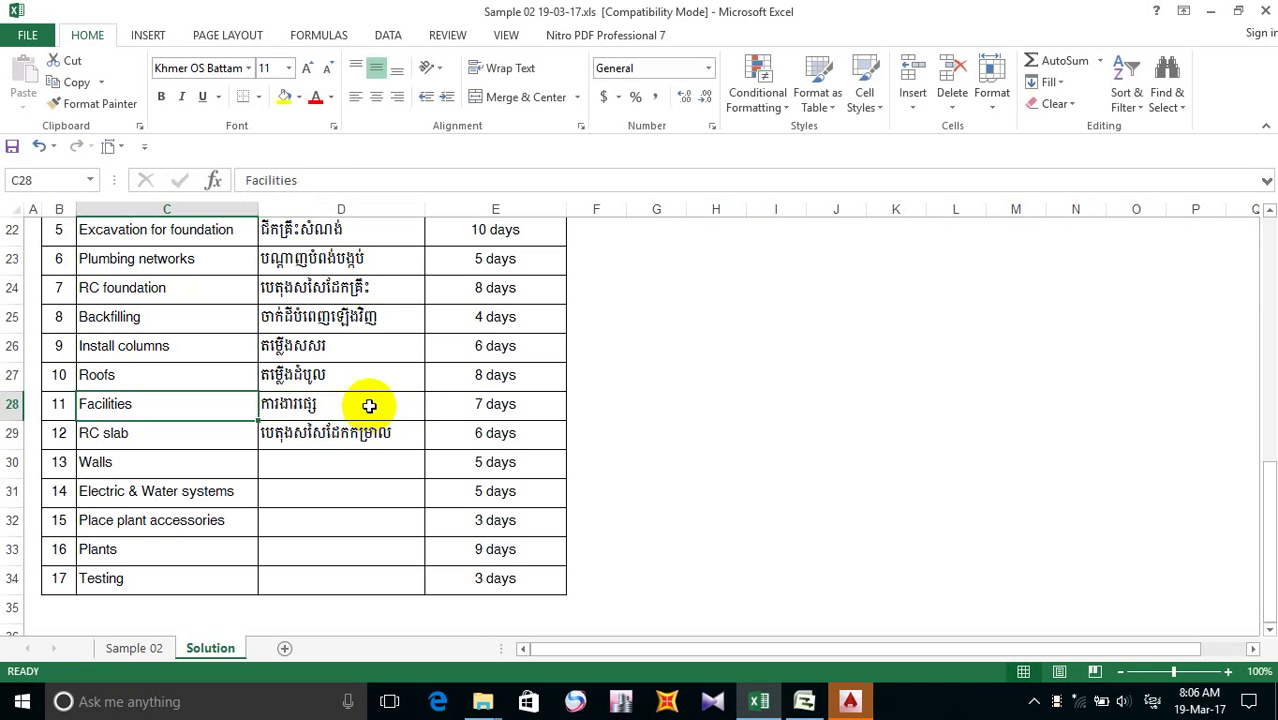
# - Insert "បន្ថែម" and complete the ending in D28 so the Facilities name reads "ការងារបន្ថែមផ្សេងទៀត"
pyautogui.doubleClick(367, 405)
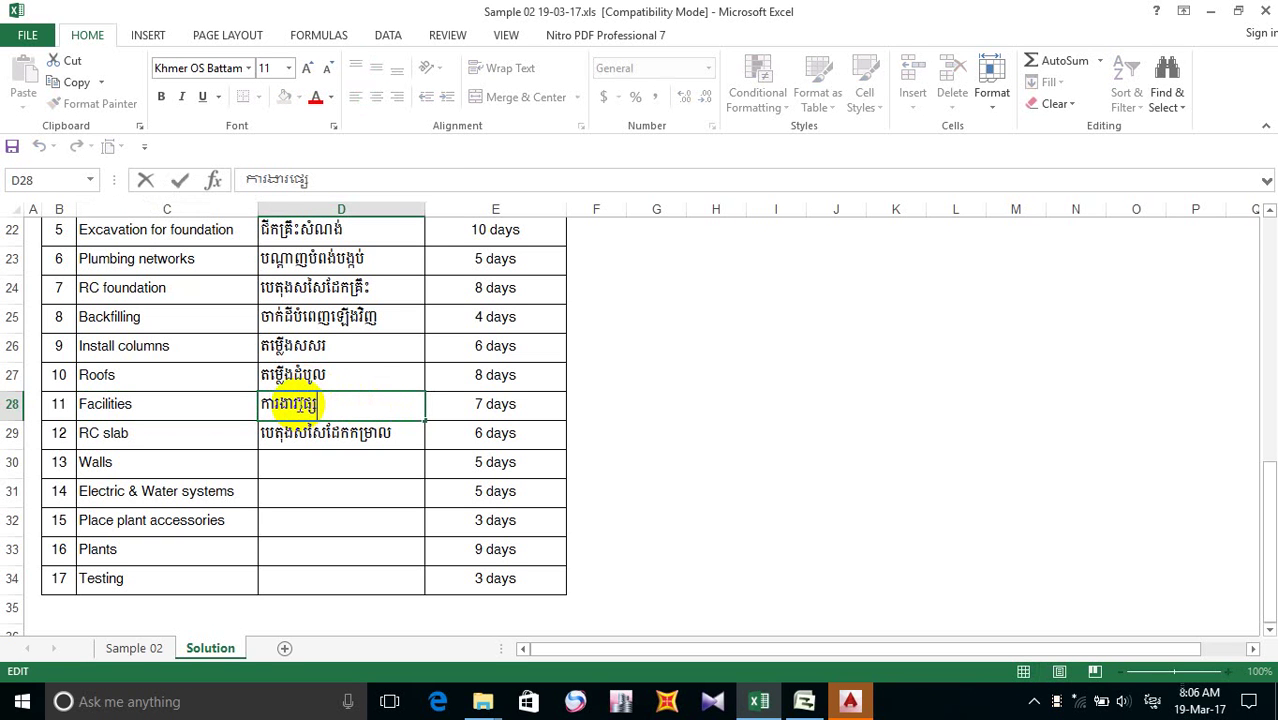
pyautogui.doubleClick(300, 405)
pyautogui.click(299, 405)
pyautogui.write('បន')
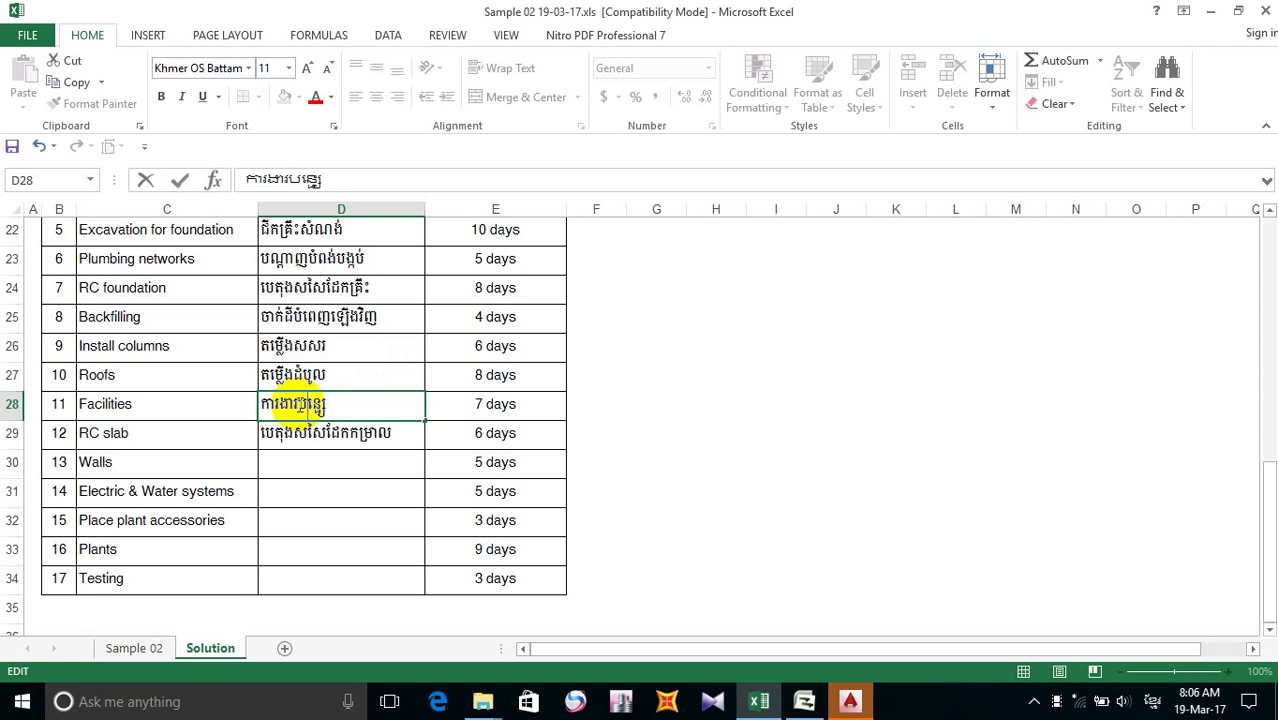
pyautogui.write('្ថែមផ្សេ')
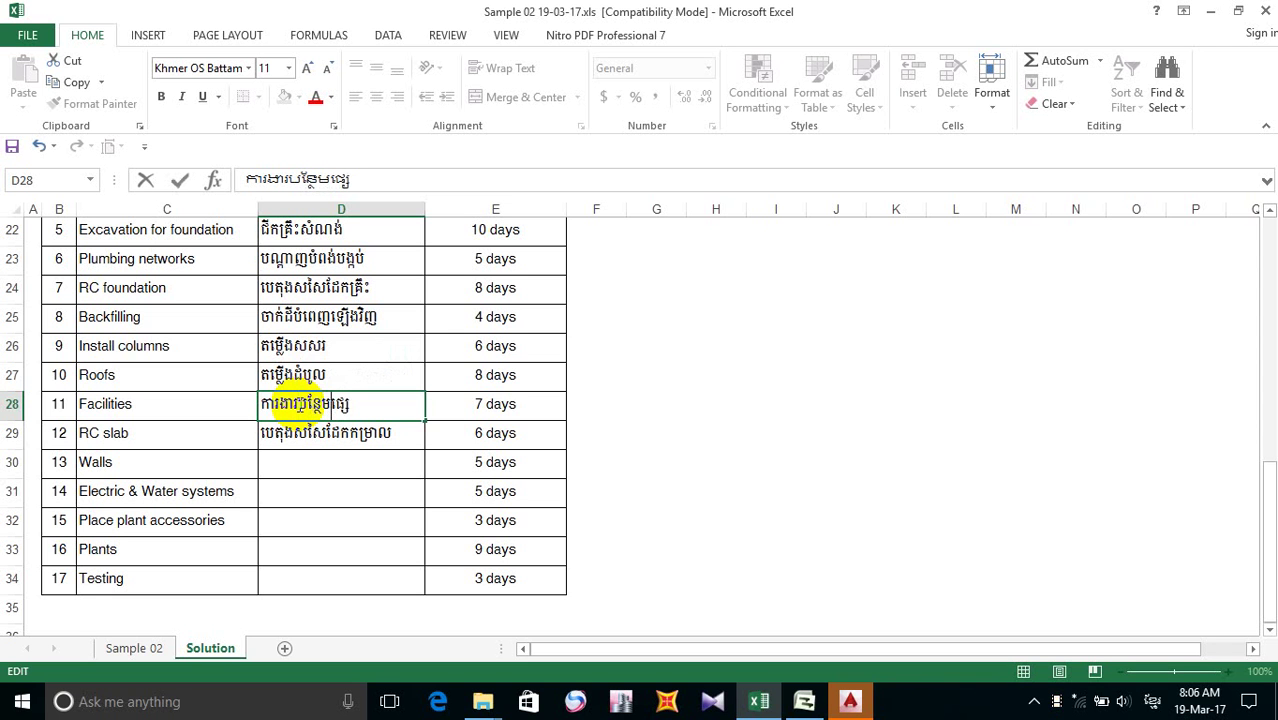
pyautogui.click(366, 407)
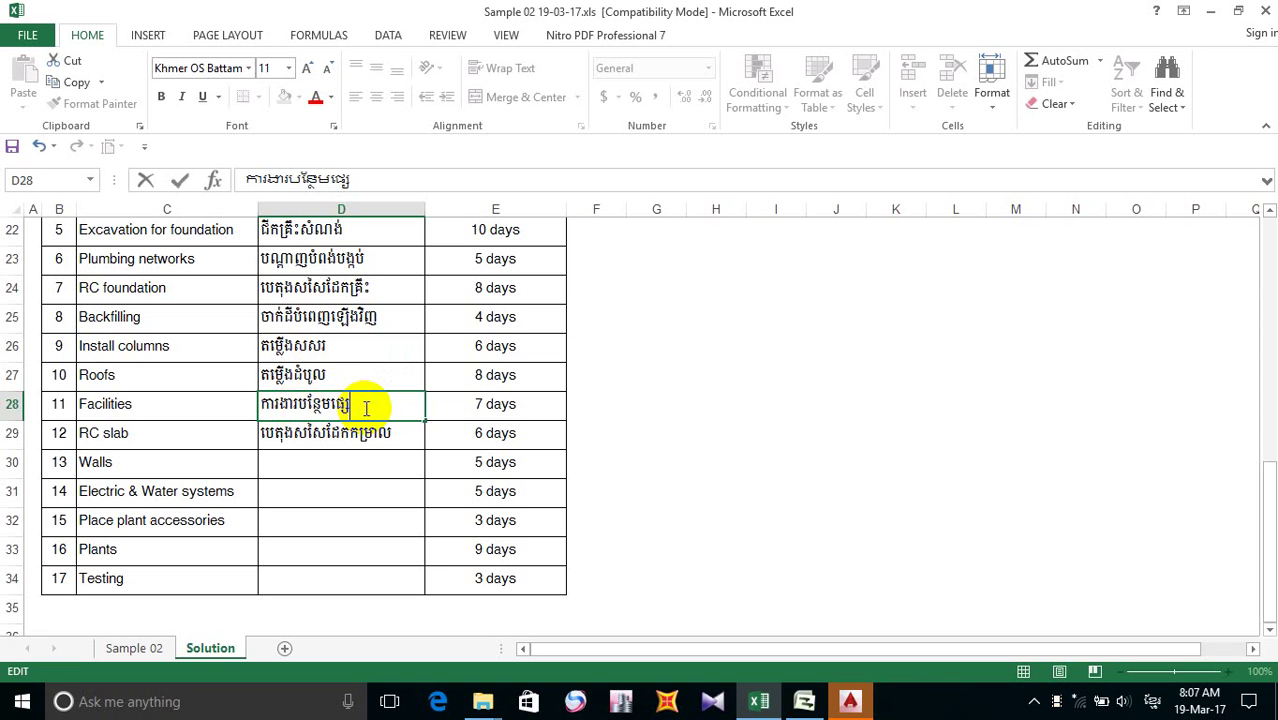
pyautogui.write('ងទៀង')
pyautogui.press('BackSpace')
pyautogui.write('ត')
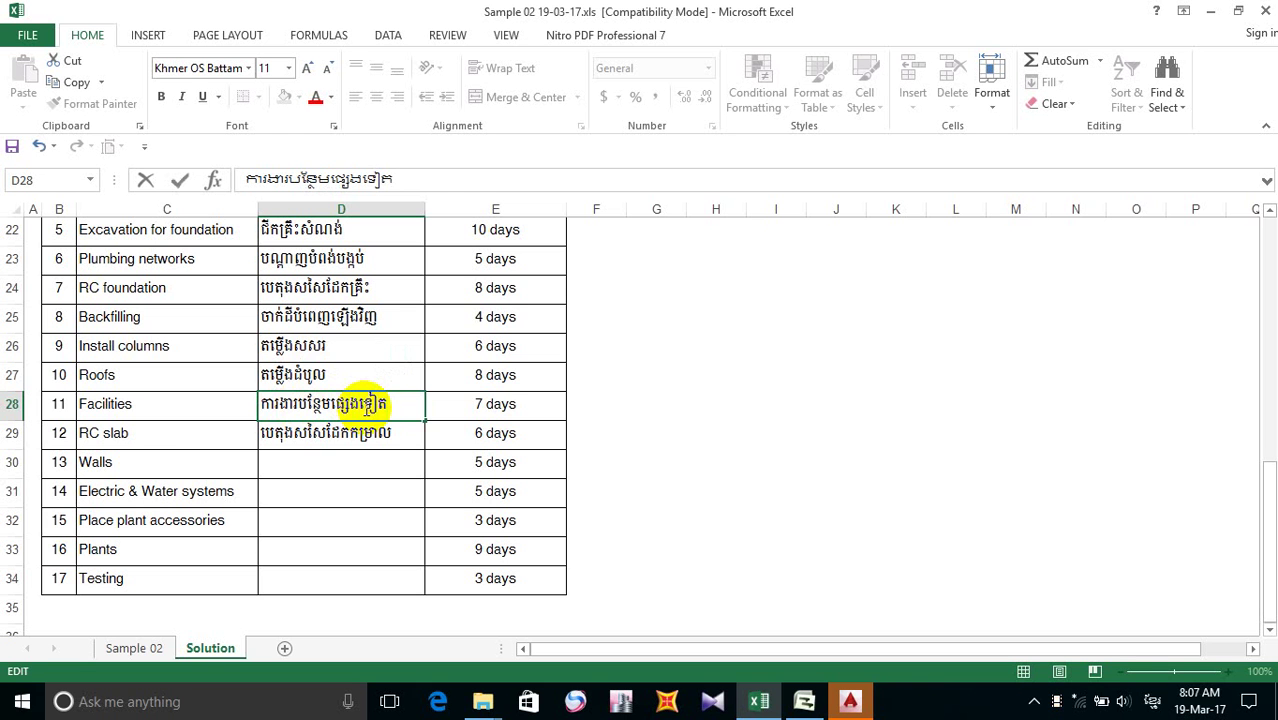
pyautogui.click(371, 434)
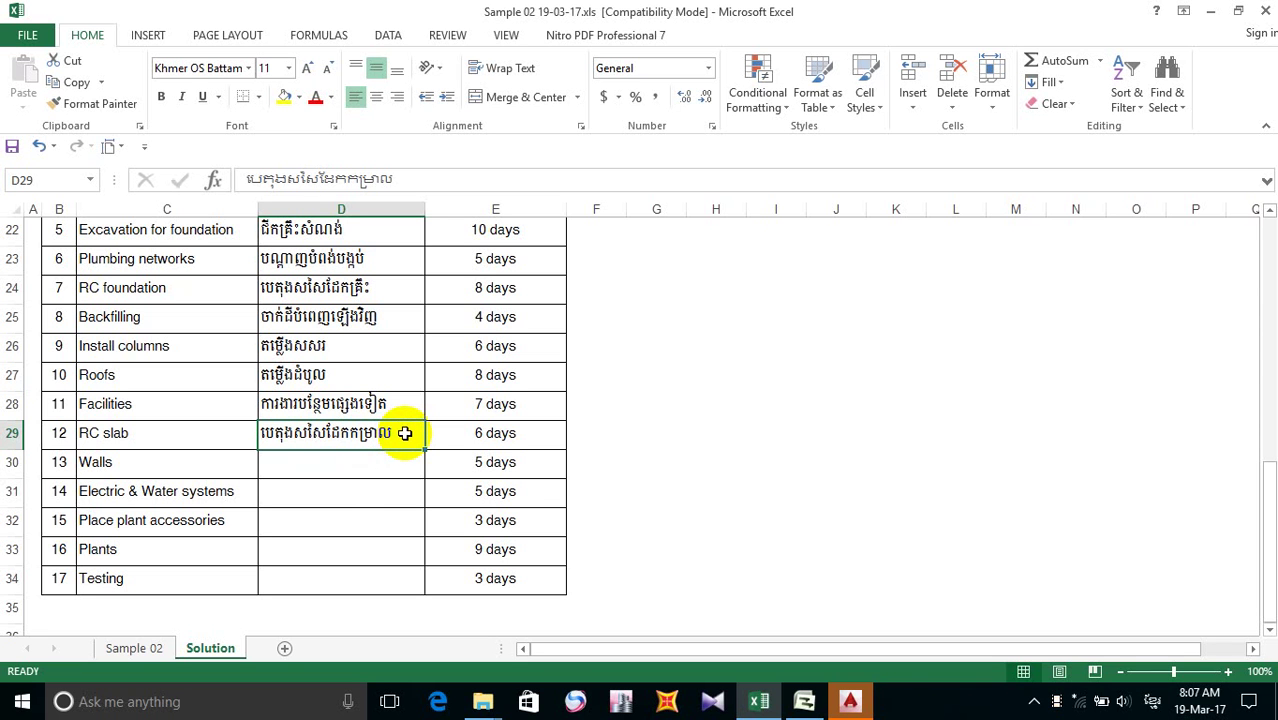
# - Enter the Khmer task name for Walls in D30, starting with "តម្លើងជញ្ជ"
pyautogui.click(336, 470)
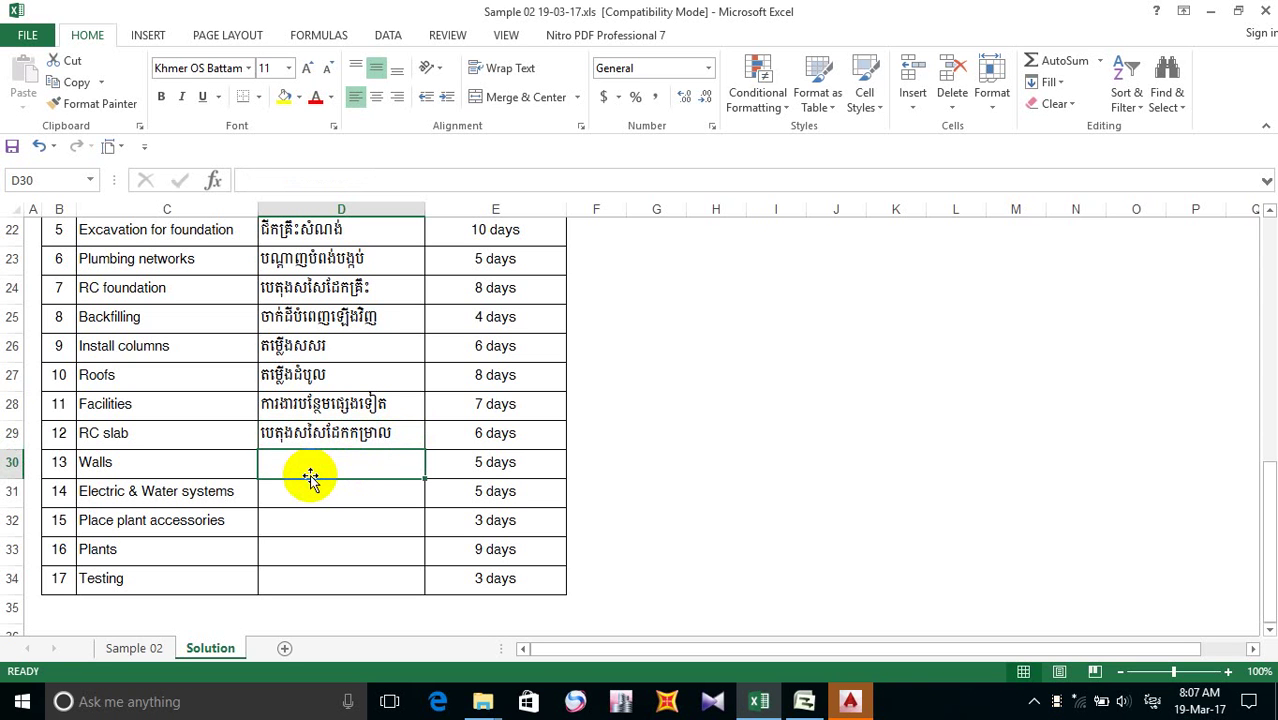
pyautogui.write('ត')
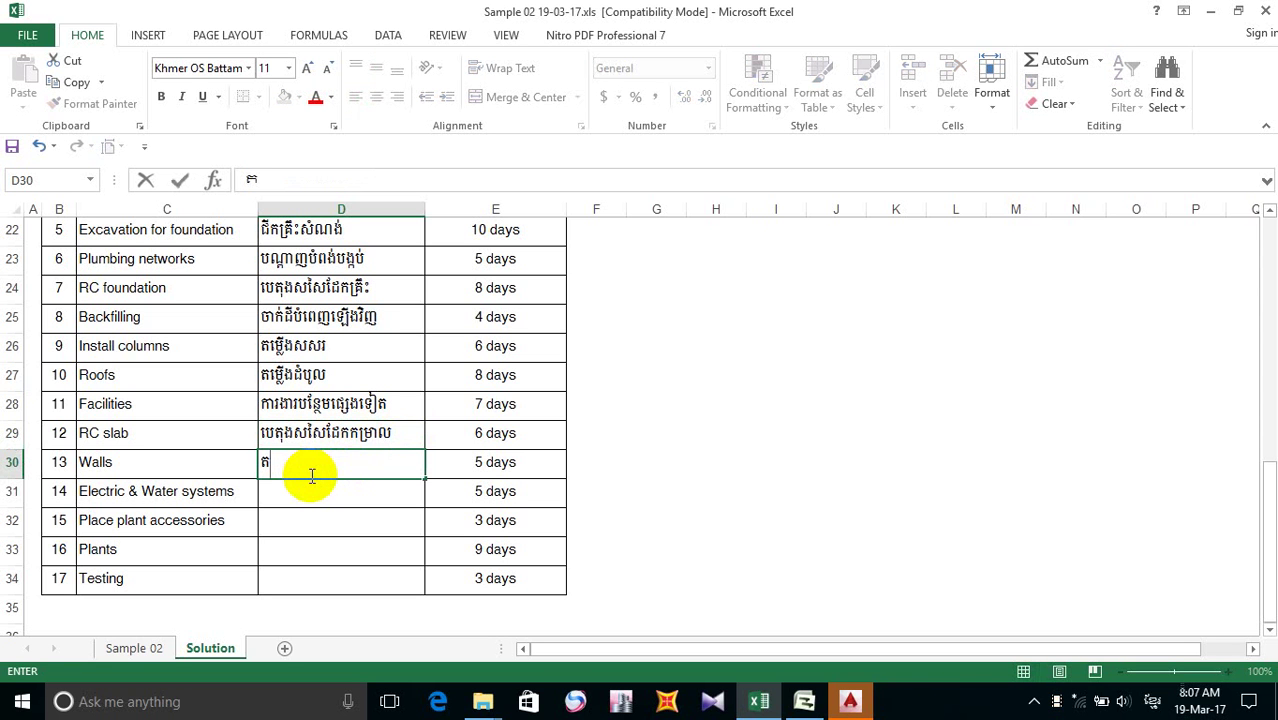
pyautogui.write('ម្លើងជ')
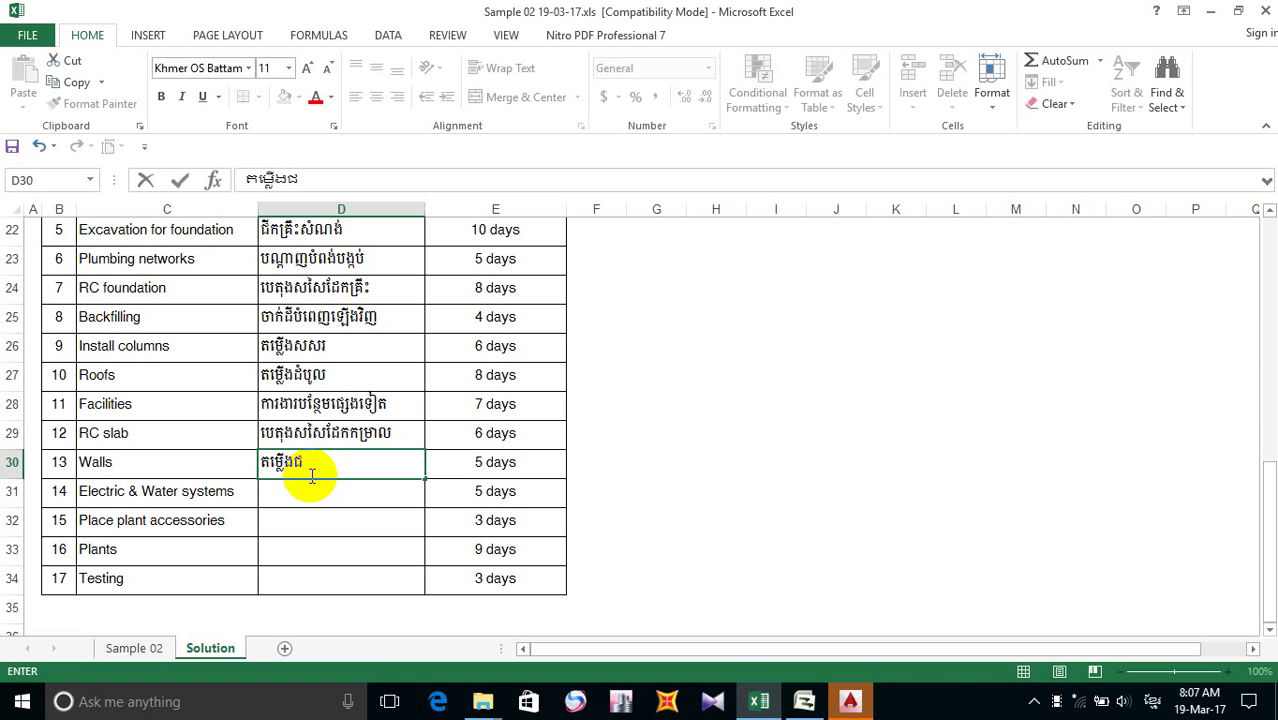
pyautogui.write('ញ')
pyautogui.write('្')
pyautogui.press('BackSpace')
pyautogui.press('BackSpace')
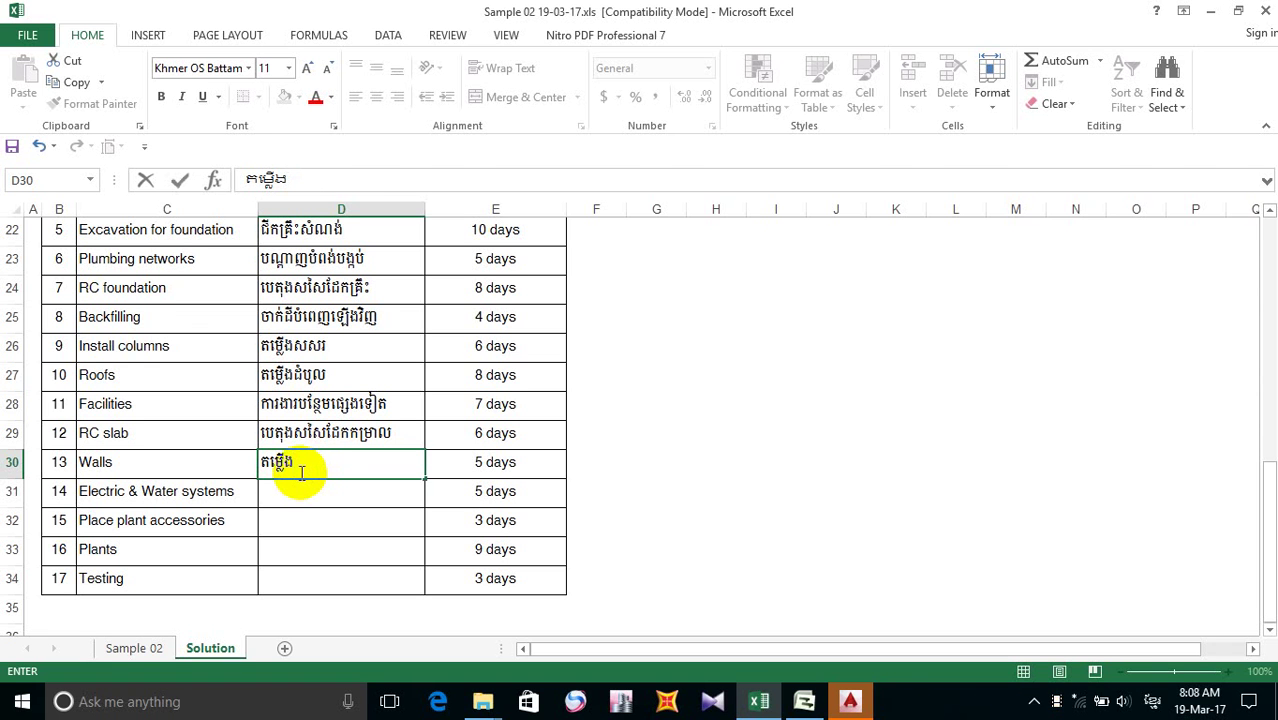
pyautogui.write('ជញ')
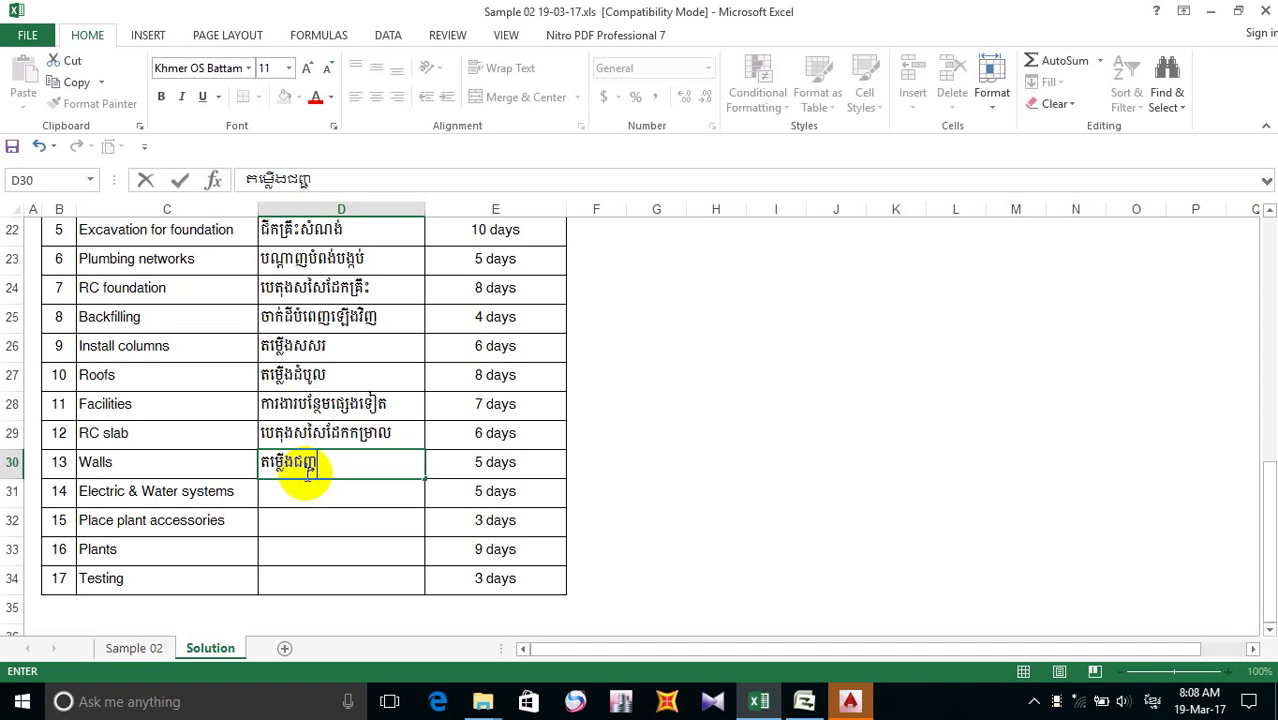
# - Complete the Khmer task name for Walls in D30 as "តម្លើងជញ្ជាំង"
pyautogui.write('្ជាំង')
pyautogui.click(327, 486)
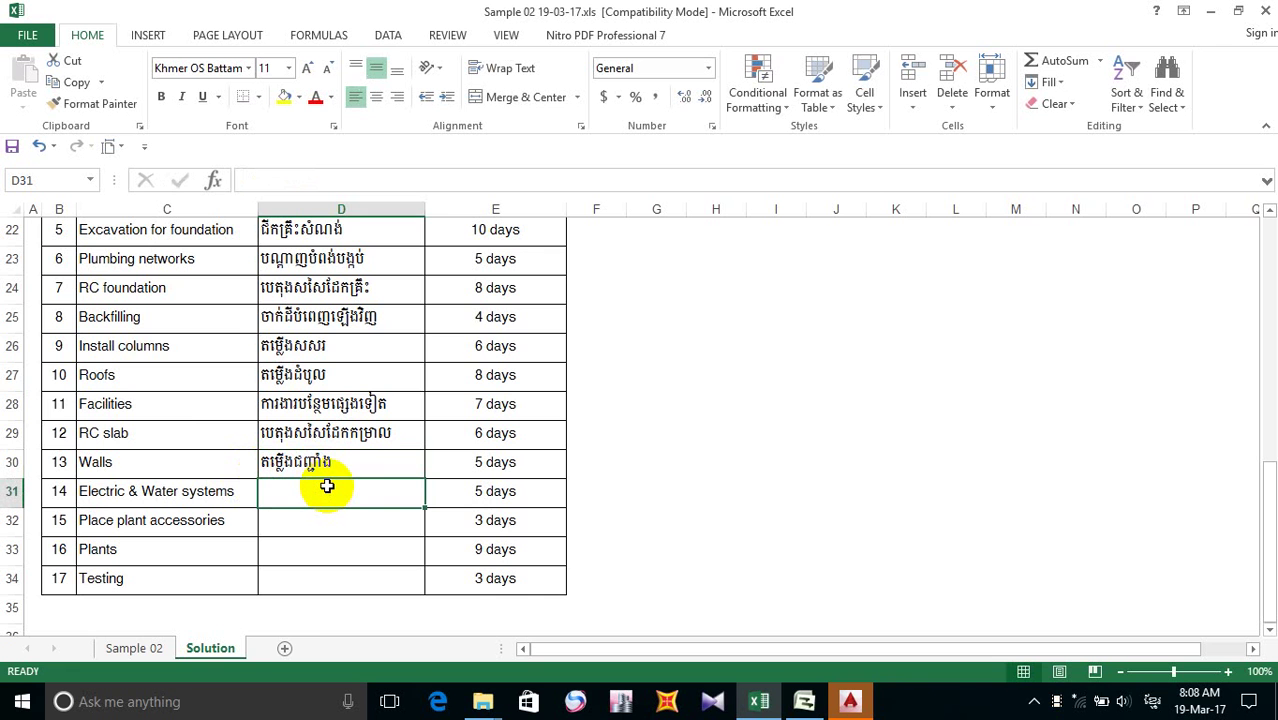
pyautogui.scroll(3, 327, 486)
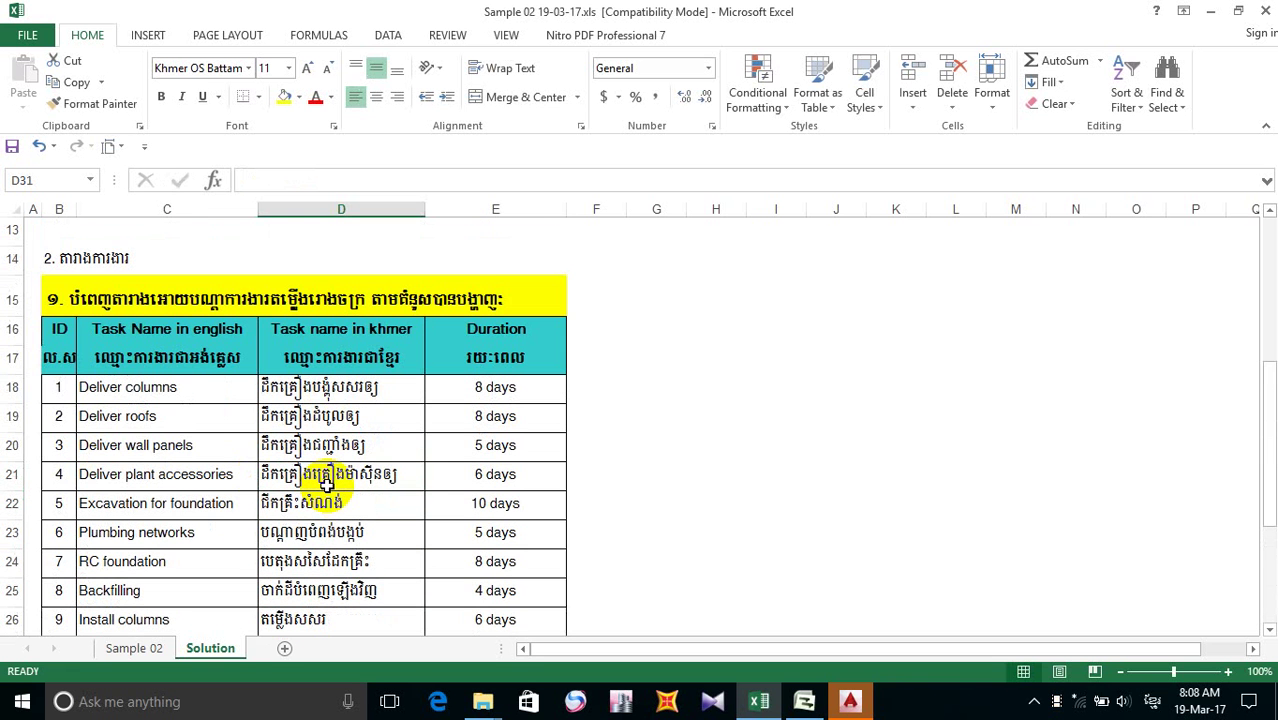
pyautogui.scroll(-1, 327, 483)
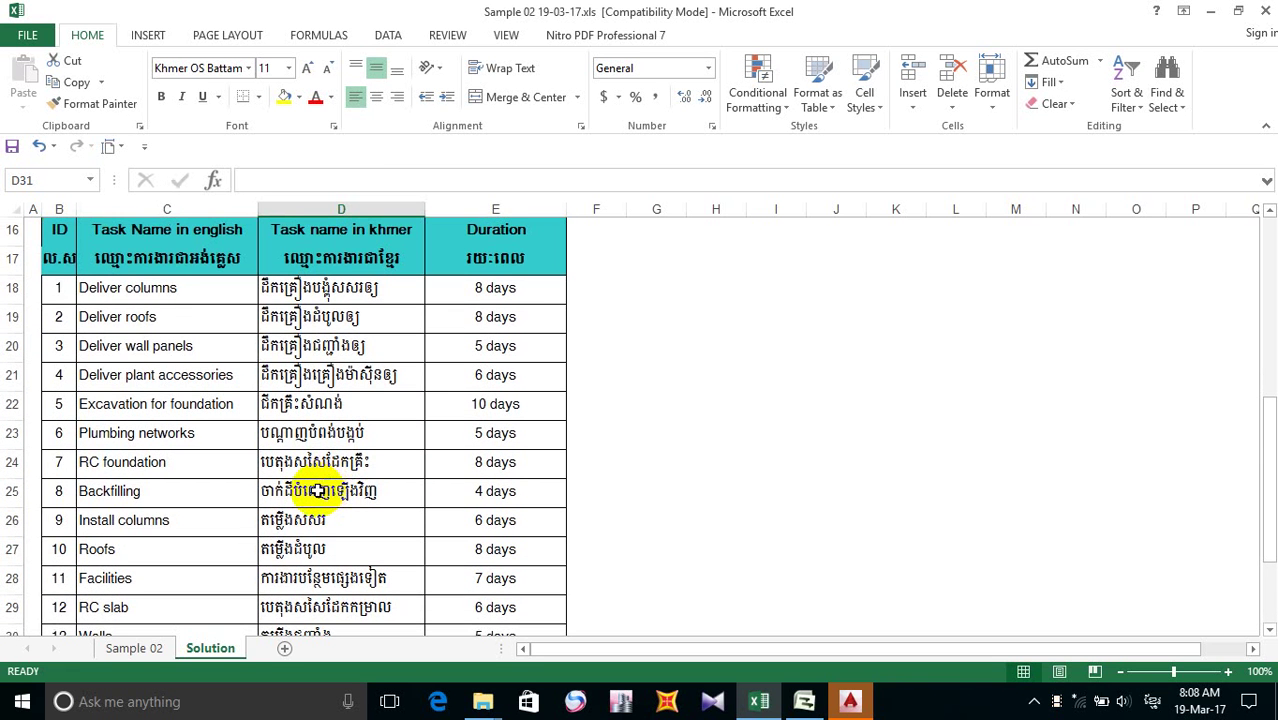
pyautogui.scroll(-2, 318, 490)
pyautogui.scroll(-1, 300, 497)
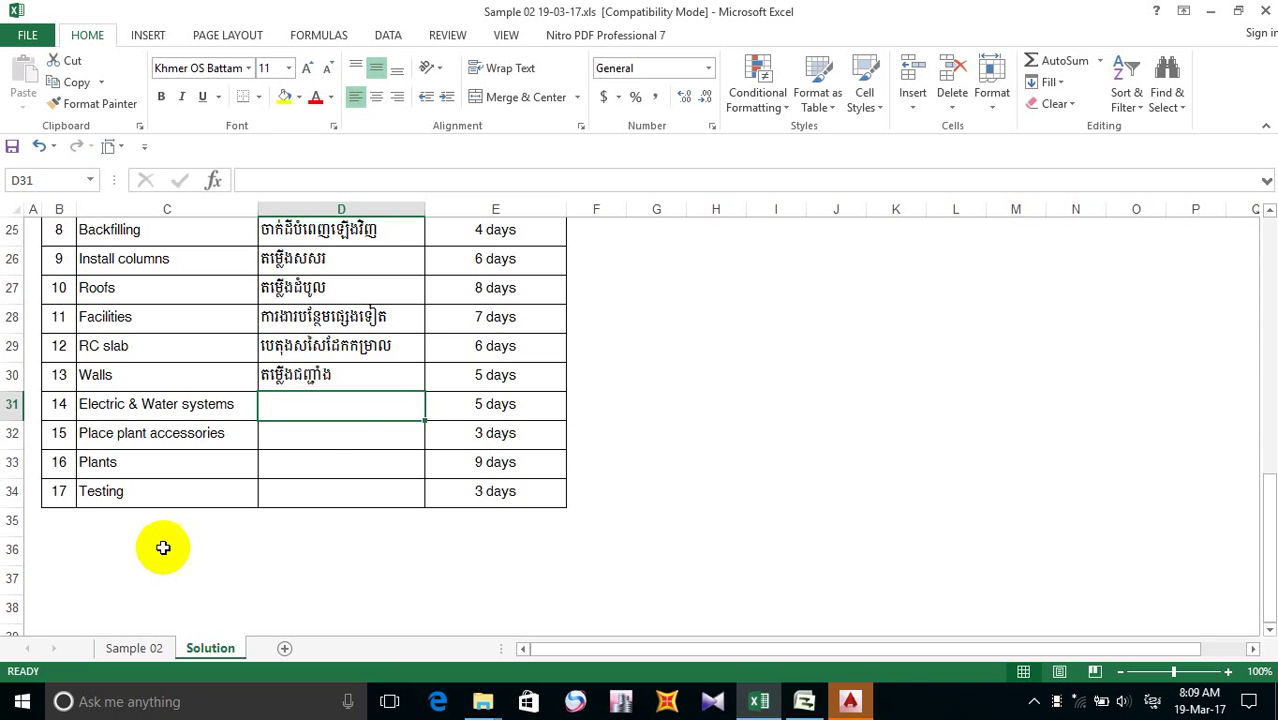
pyautogui.click(317, 434)
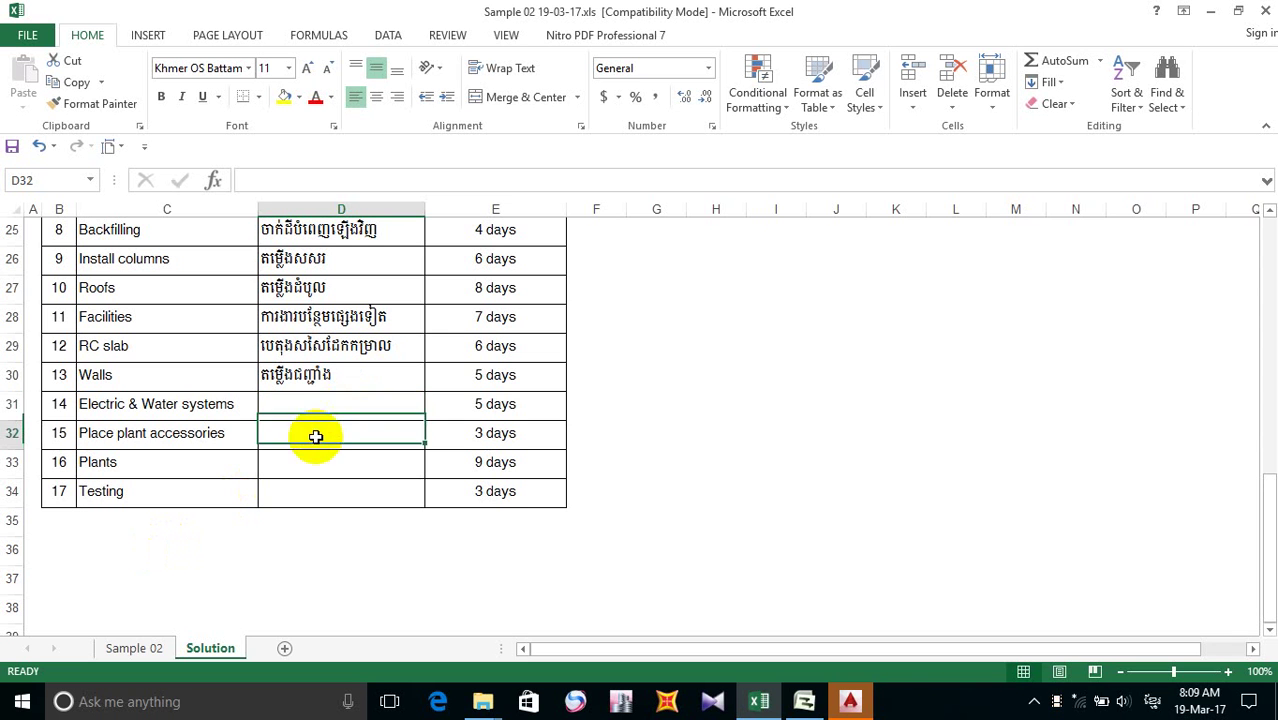
pyautogui.click(305, 404)
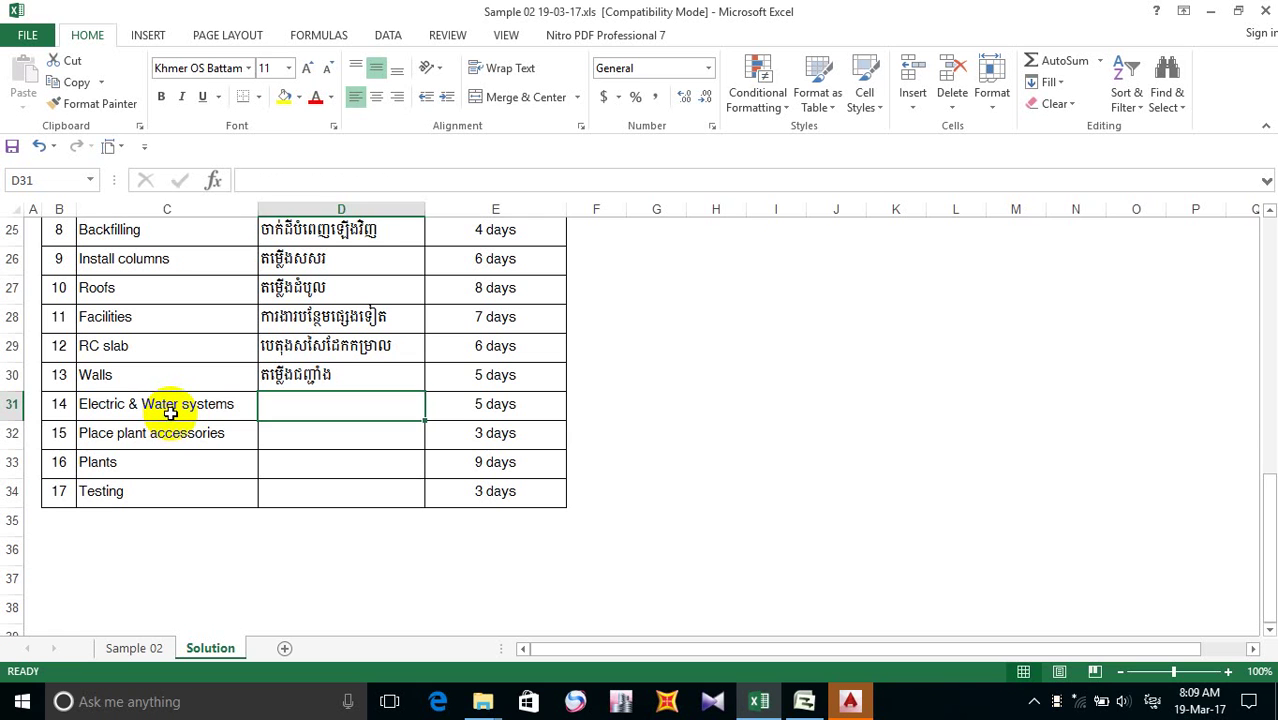
pyautogui.click(170, 413)
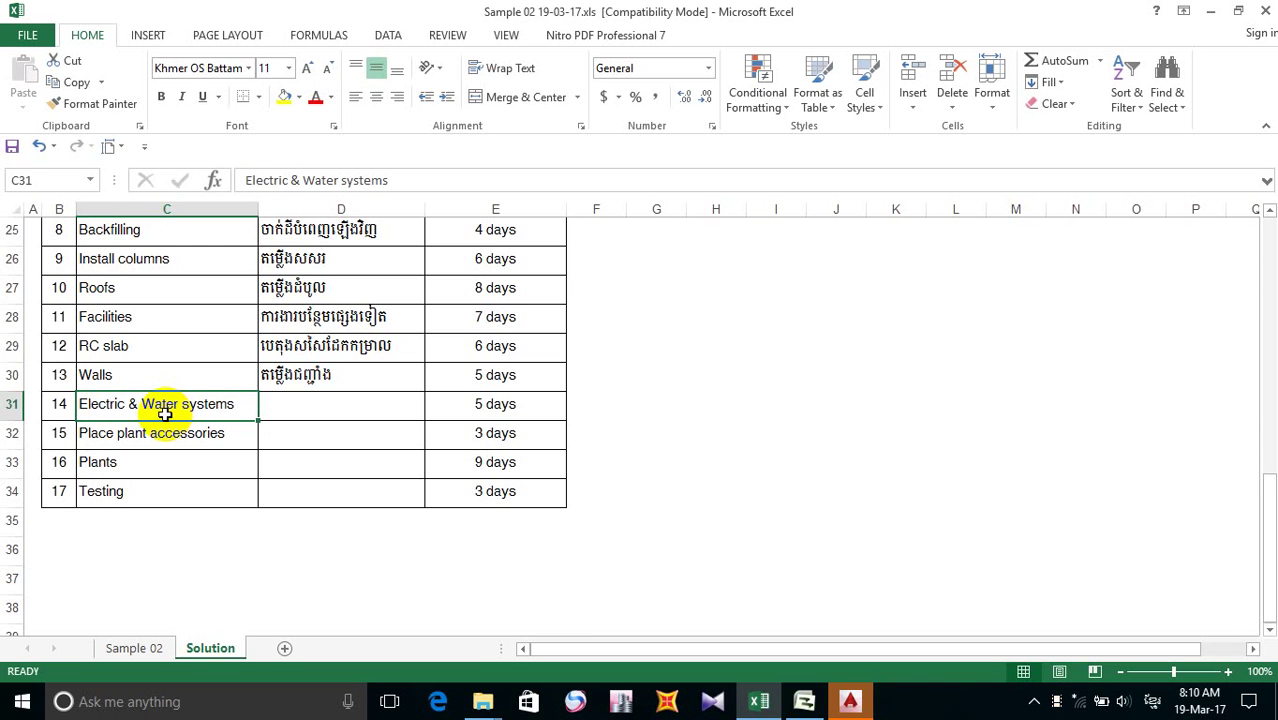
pyautogui.doubleClick(164, 405)
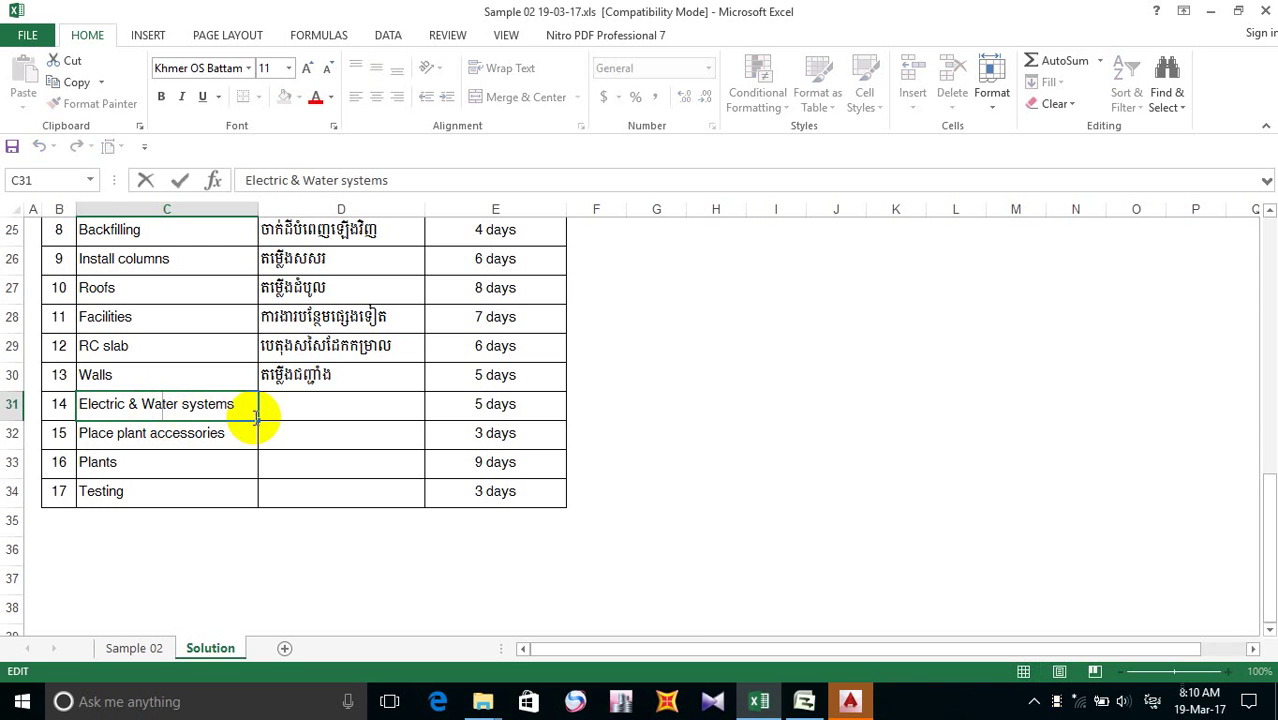
# - Start the Khmer task name for Electric & Water systems in D31 with "ប្រព័ន្ធអគ្គិសនី"
pyautogui.click(295, 410)
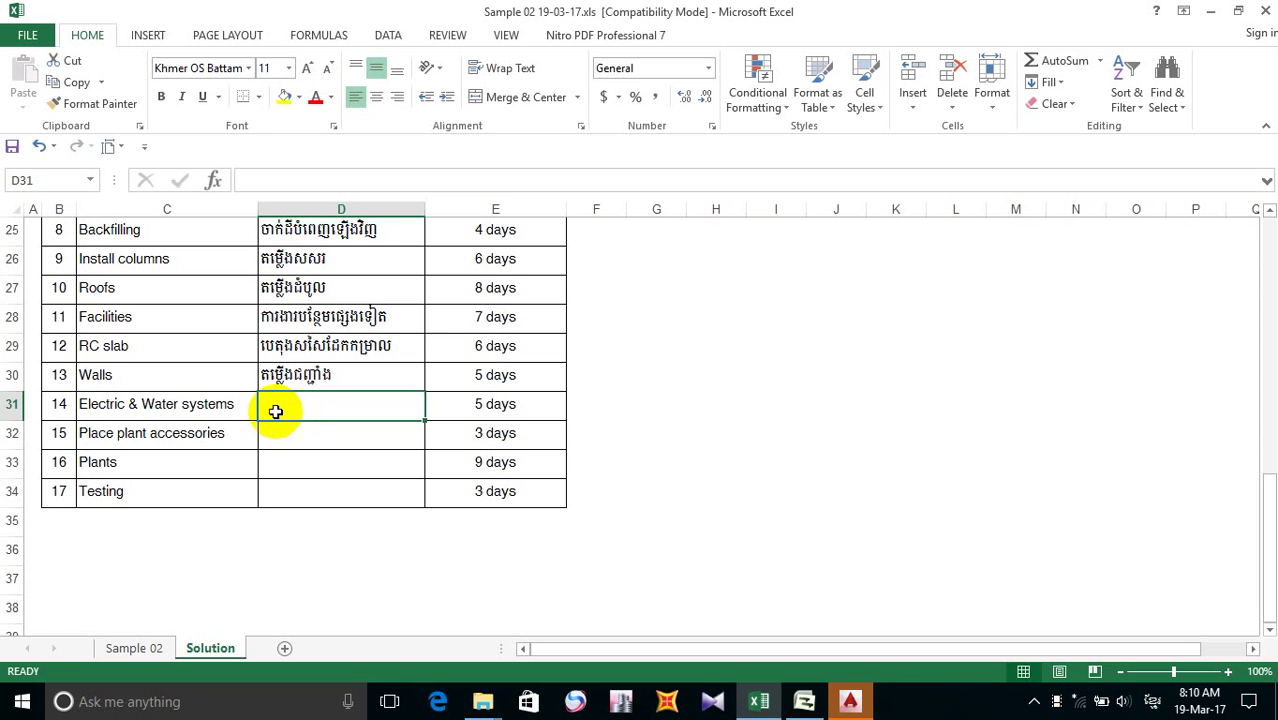
pyautogui.write('ប្រ')
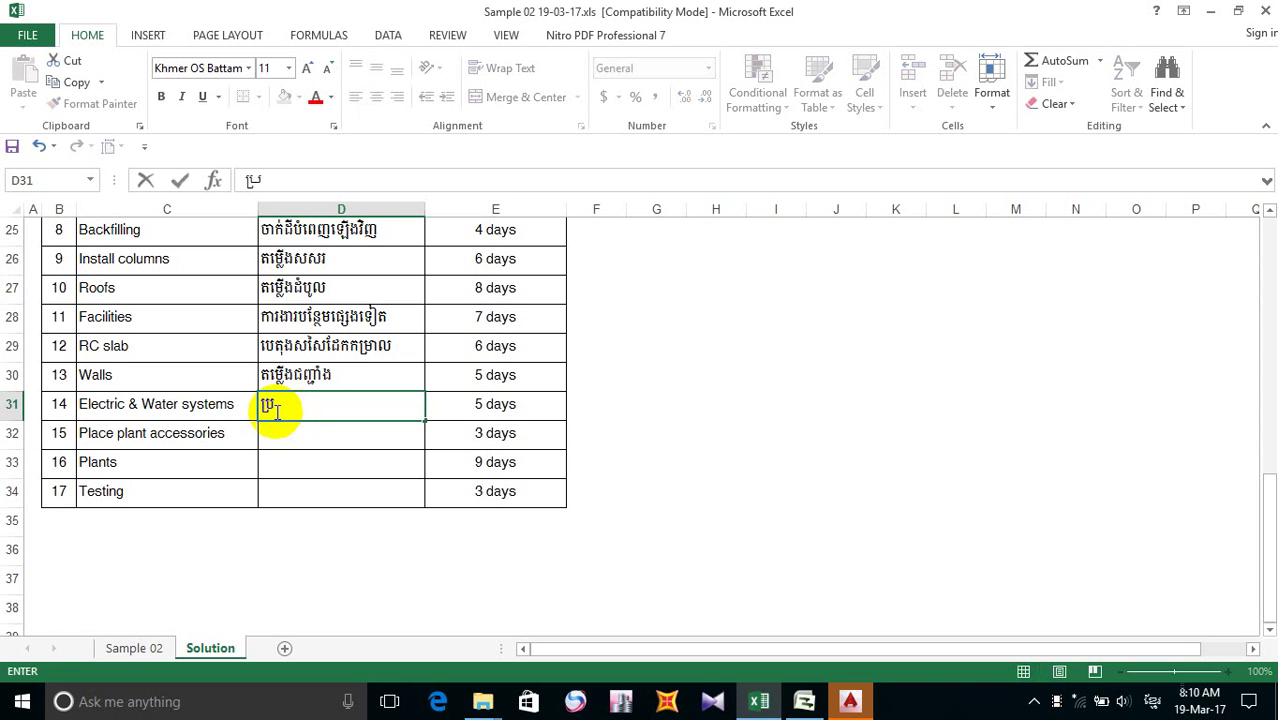
pyautogui.write('ព័')
pyautogui.press('BackSpace')
pyautogui.press('BackSpace')
pyautogui.write('ព')
pyautogui.press('BackSpace')
pyautogui.write('ព')
pyautogui.press('BackSpace')
pyautogui.press('BackSpace')
pyautogui.write('ព័')
pyautogui.write('ន្ធ')
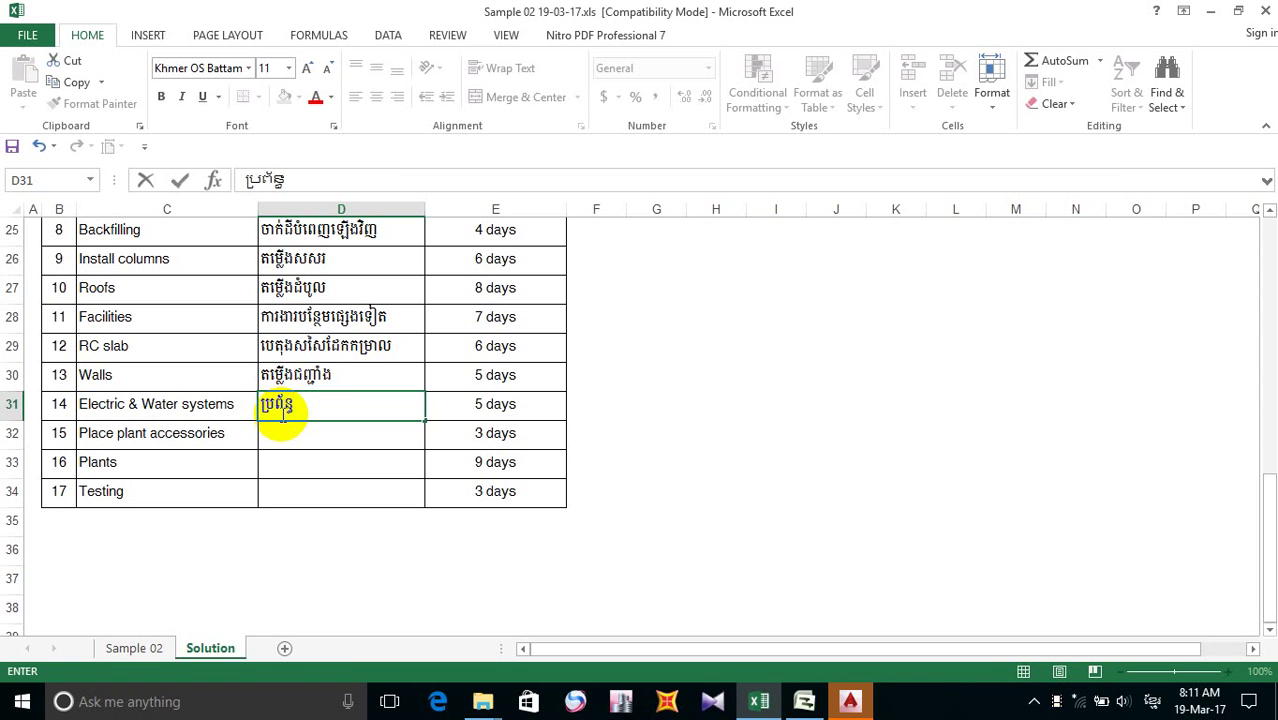
pyautogui.write('អគ្គិសនី')
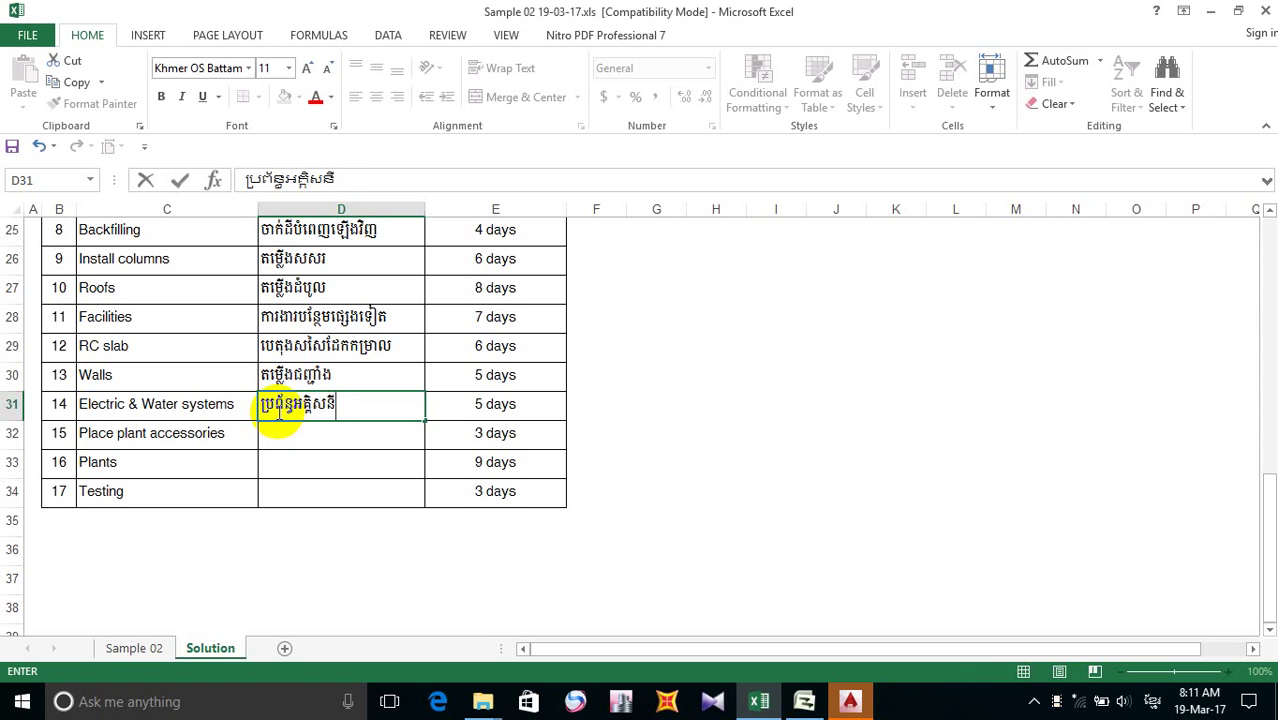
# - Extend the Khmer text in D31 with "និង ទឹក", separated by spaces, so it reads "ប្រព័ន្ធអគ្គិសនី និង ទឹក"
pyautogui.write('និង')
pyautogui.press('Left')
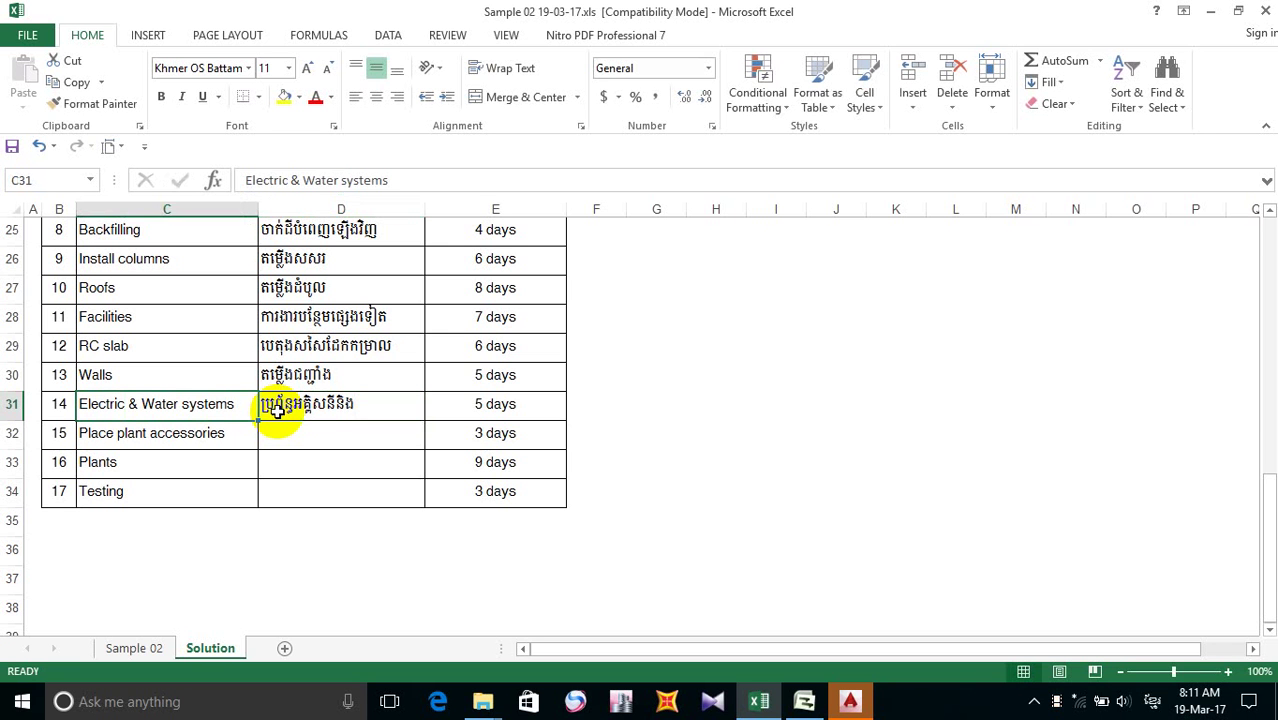
pyautogui.doubleClick(337, 405)
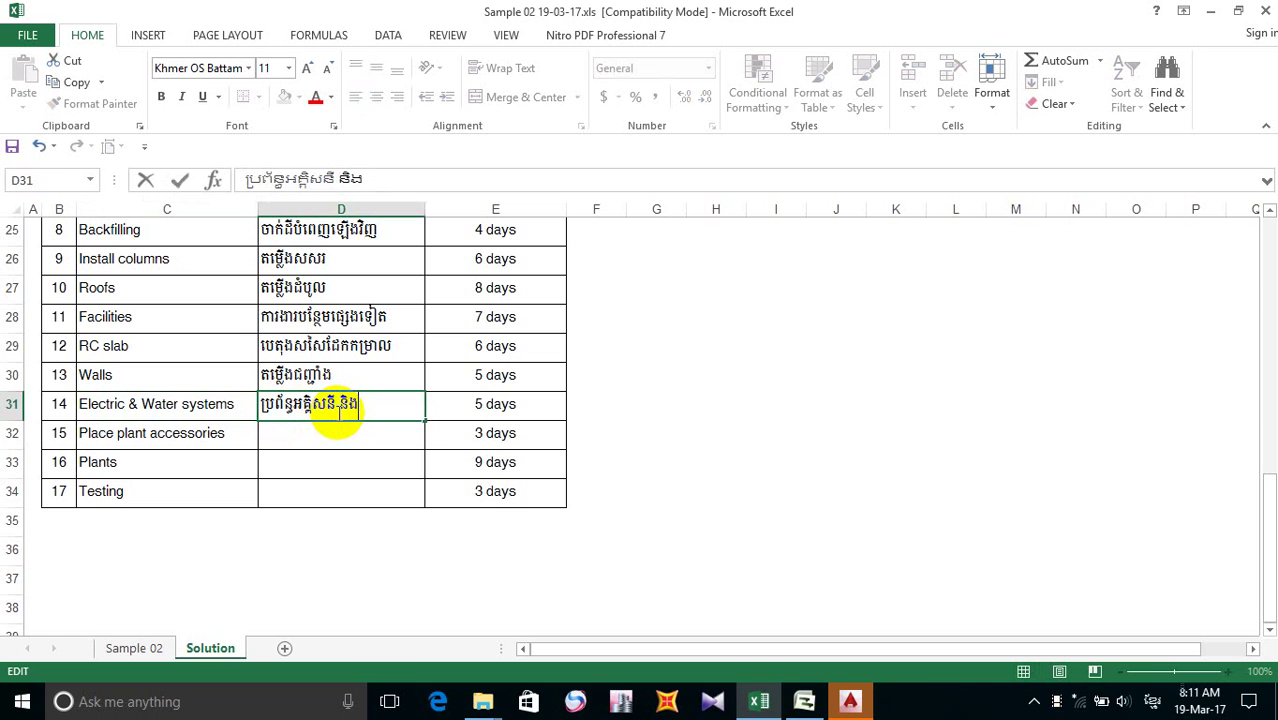
pyautogui.press('BackSpace')
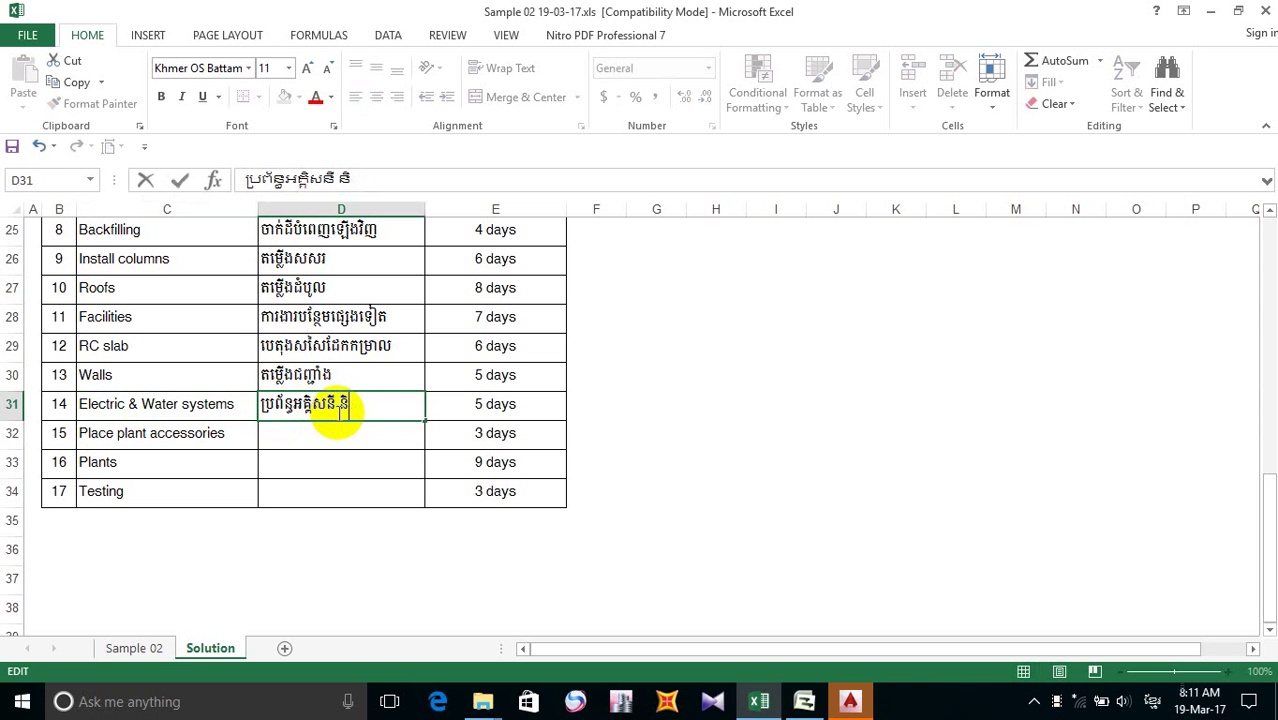
pyautogui.write('ង ទ')
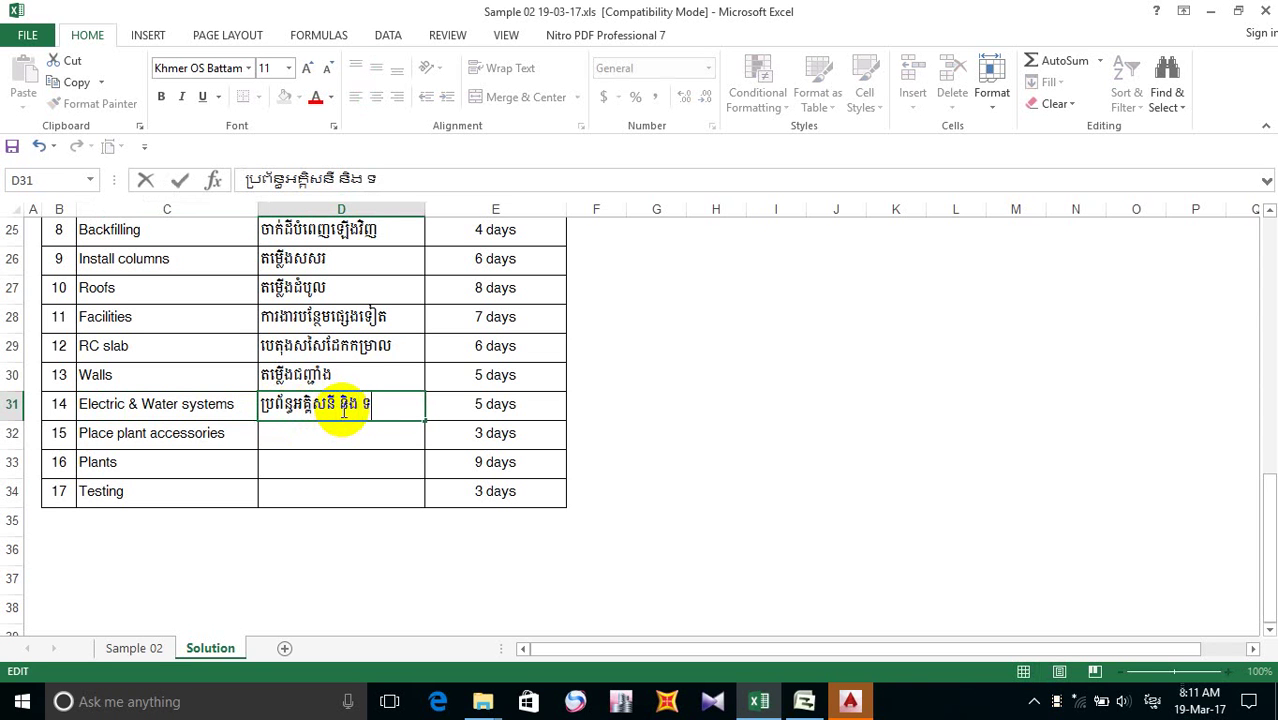
pyautogui.write('ឹក')
pyautogui.press('Return')
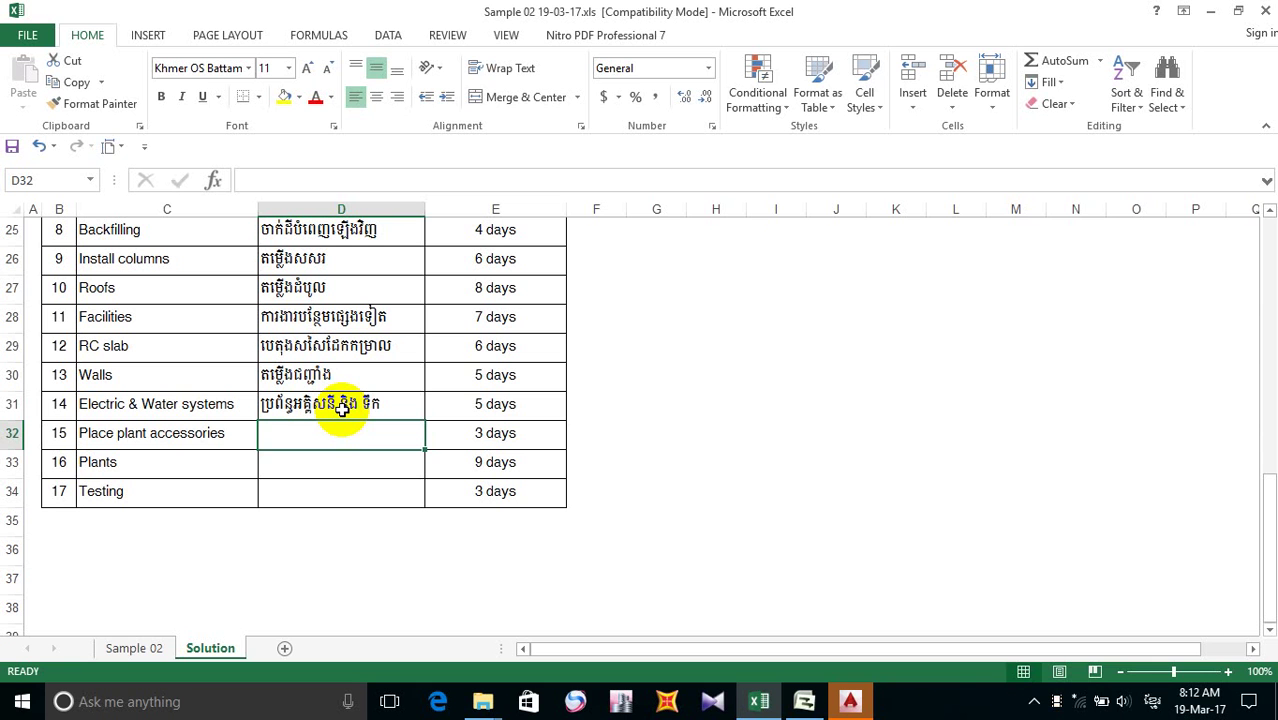
# - Start the Khmer task name for Place plant accessories in D32 with "ដាក់គ្រឿគ្រឿង"
pyautogui.write('ដាក់')
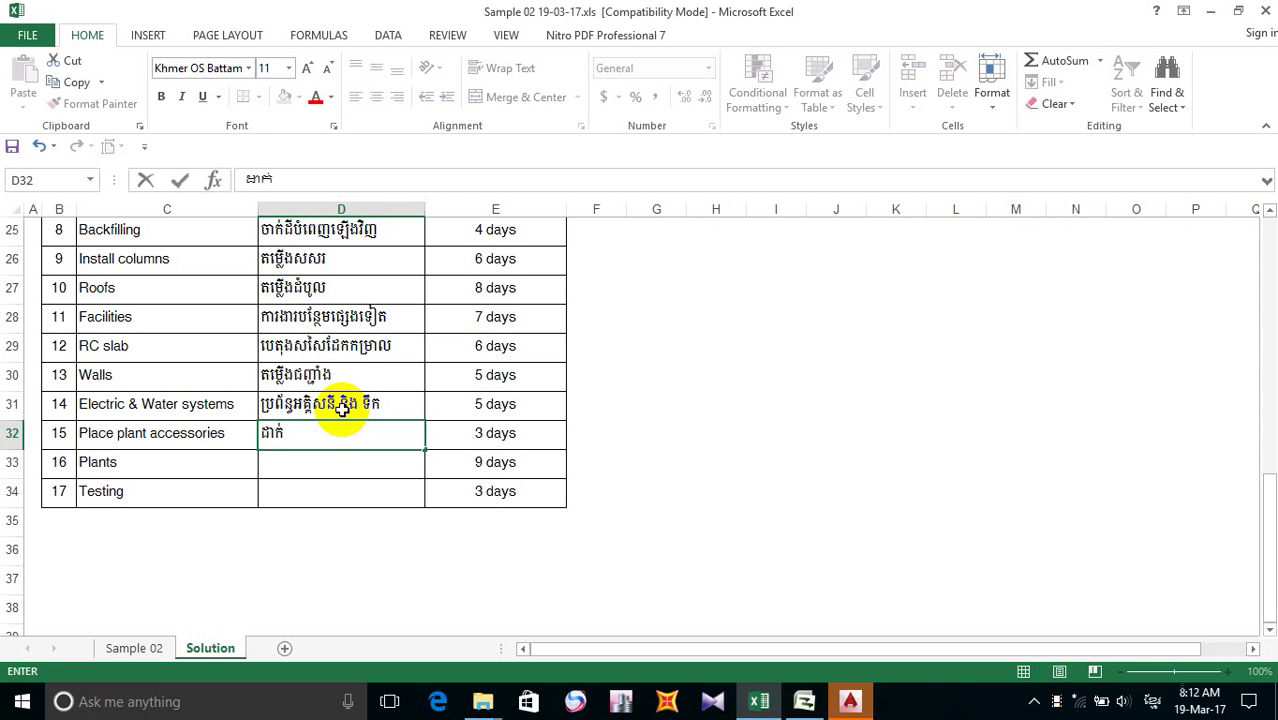
pyautogui.write('គ្រាឿ')
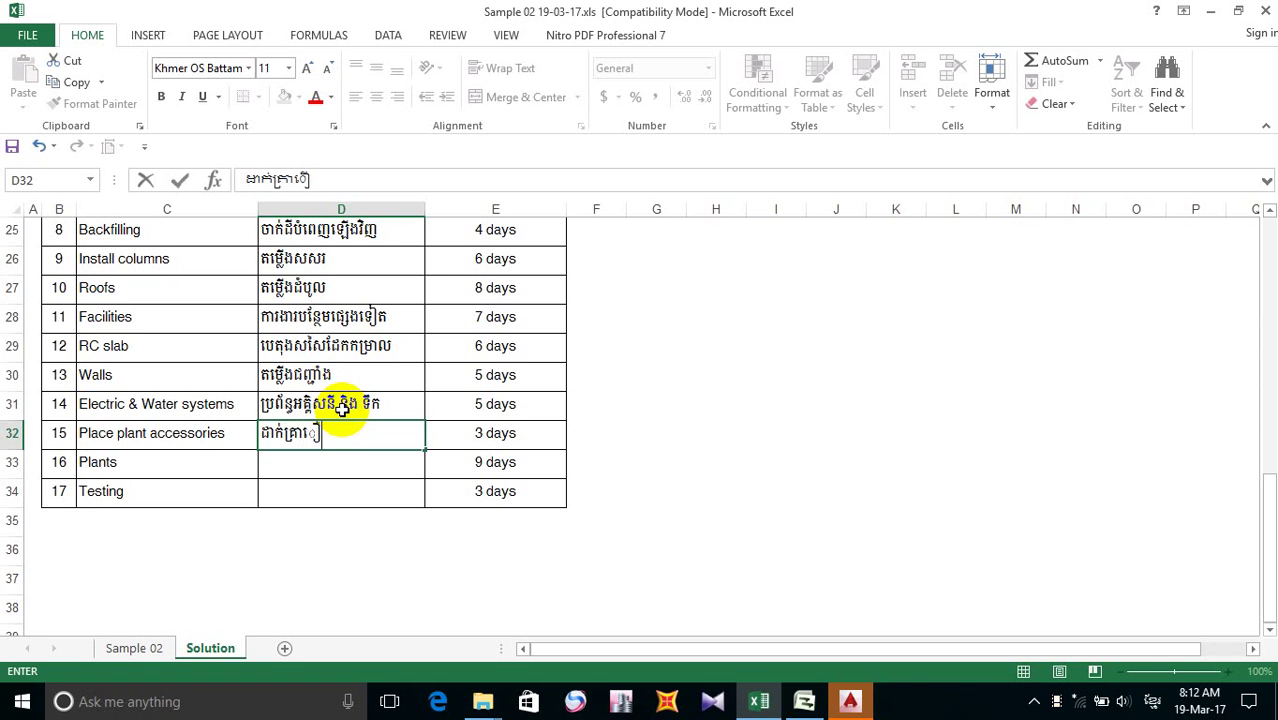
pyautogui.press('BackSpace')
pyautogui.press('BackSpace')
pyautogui.press('BackSpace')
pyautogui.press('BackSpace')
pyautogui.press('BackSpace')
pyautogui.write('គ្រ')
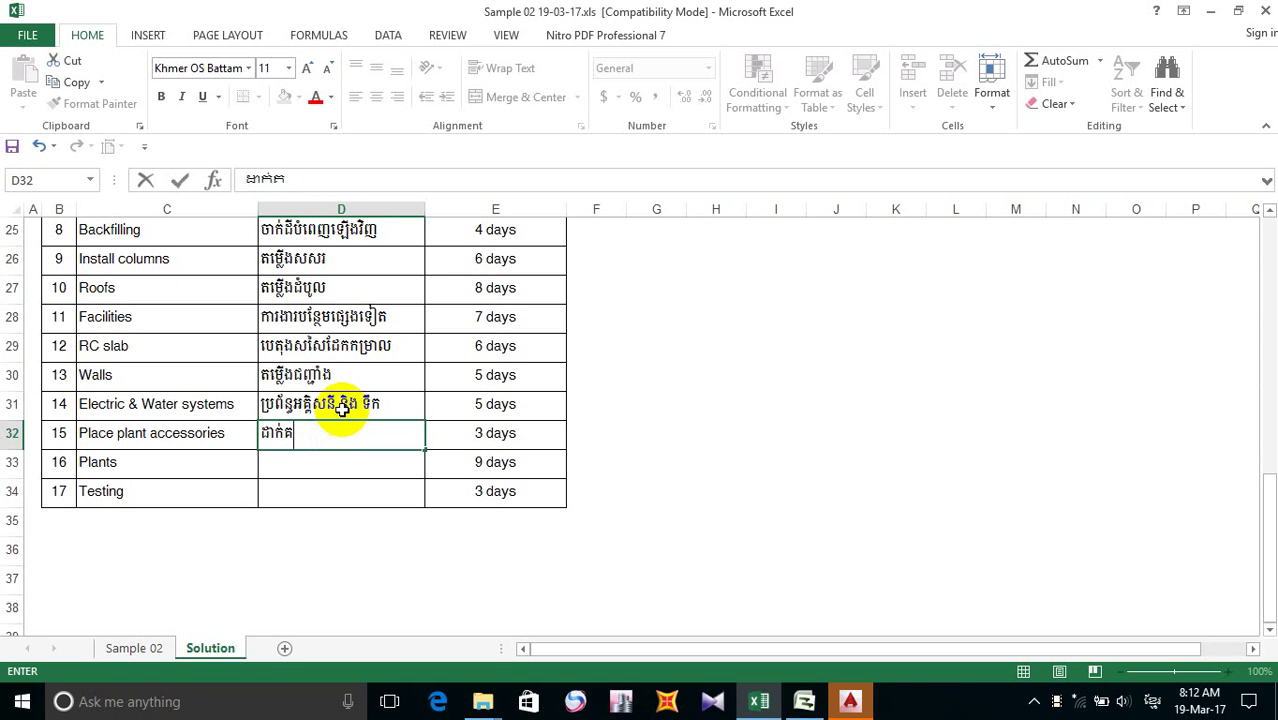
pyautogui.write('ឿ')
pyautogui.write('គ្រ')
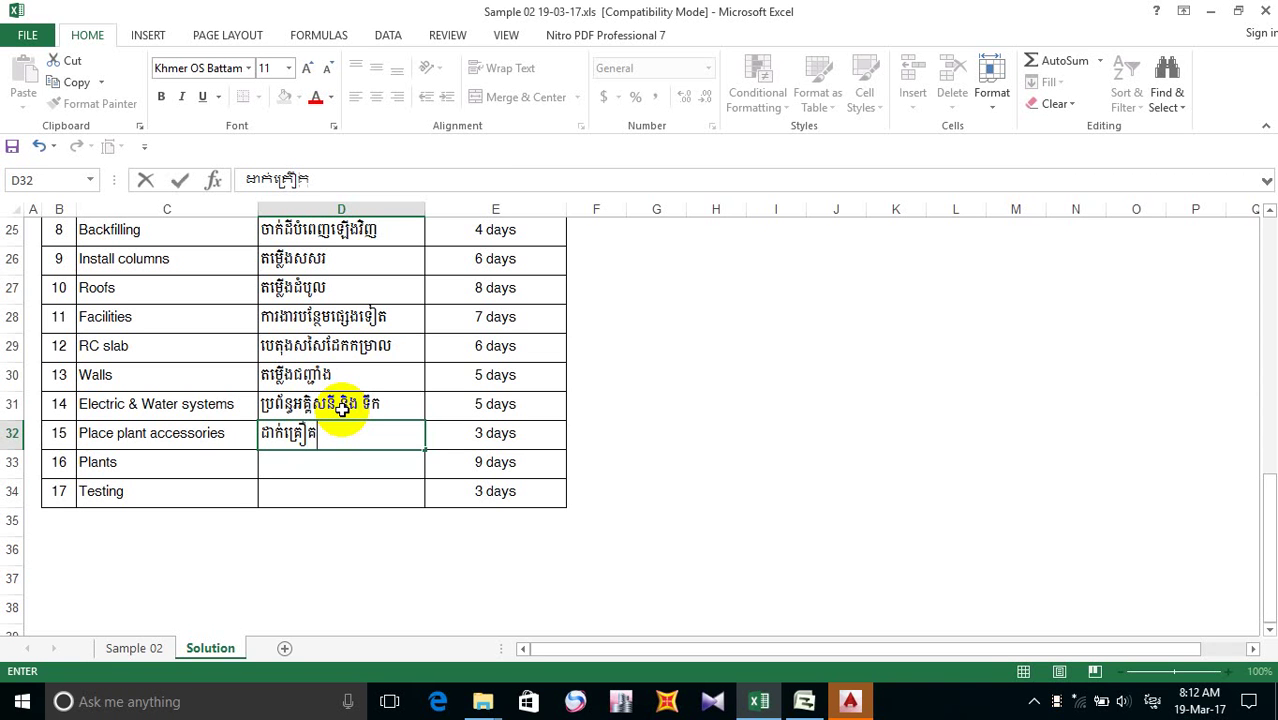
pyautogui.write('ឿង')
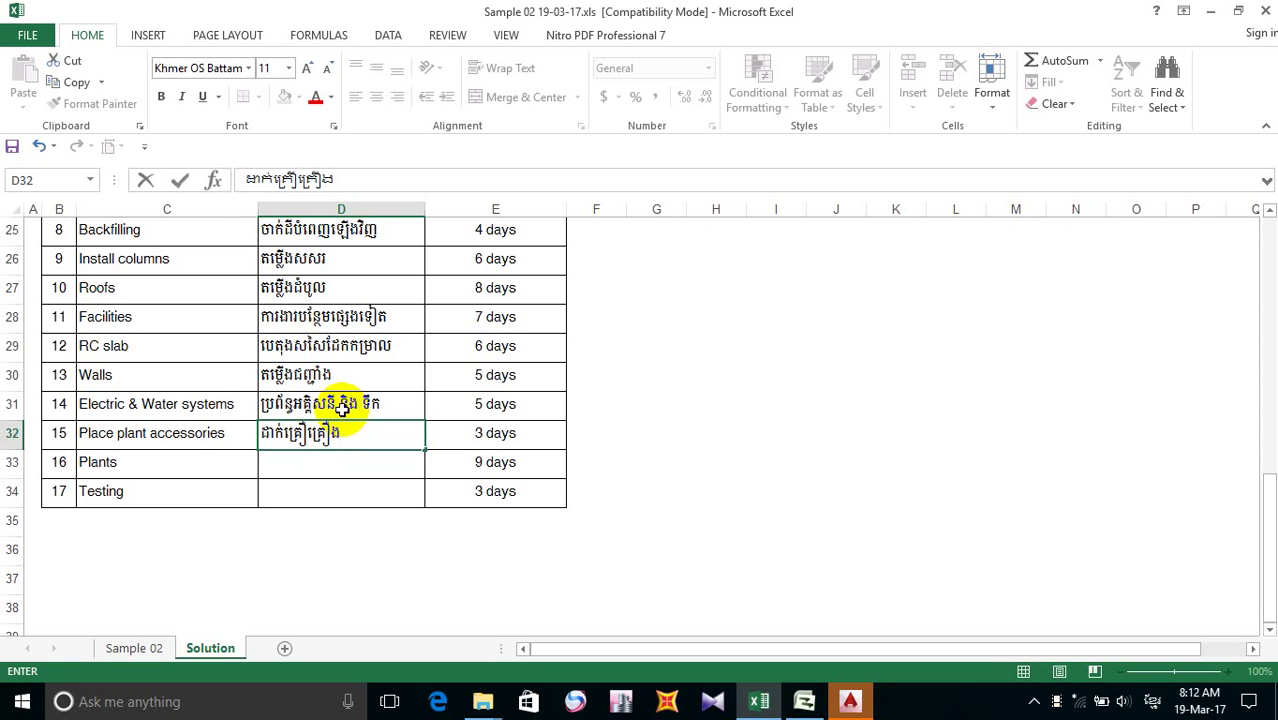
# - Complete the Khmer task name in D32 by adding "ម៉ាស៊ីនចូល" to the existing text
pyautogui.write('ម៉')
pyautogui.write('ា')
pyautogui.write('ស')
pyautogui.write('ន')
pyautogui.write('ថ')
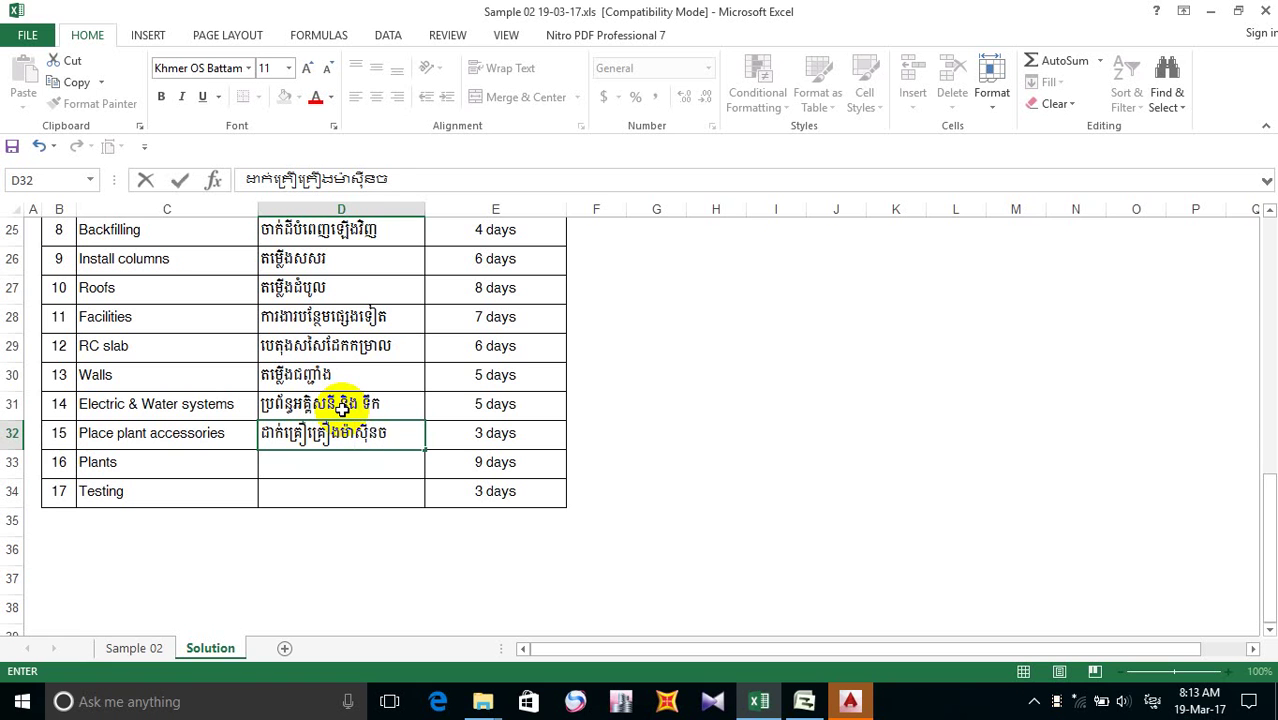
pyautogui.write('ូល')
pyautogui.press('BackSpace')
pyautogui.write('ស')
pyautogui.press('BackSpace')
pyautogui.write('ល')
pyautogui.click(137, 465)
# - Enter "ដាក់តម្លើងម៉ាស៊ីន" as the Khmer task name for Plants in D33
pyautogui.click(352, 461)
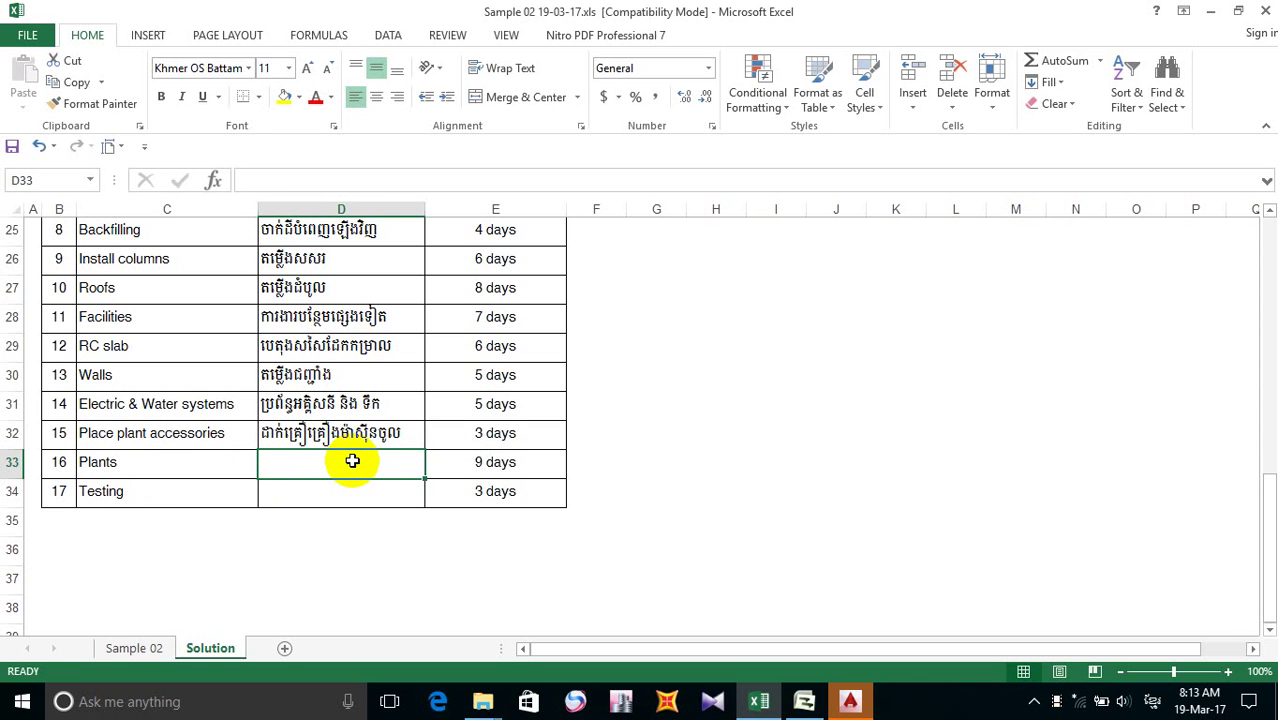
pyautogui.write('ដាក់')
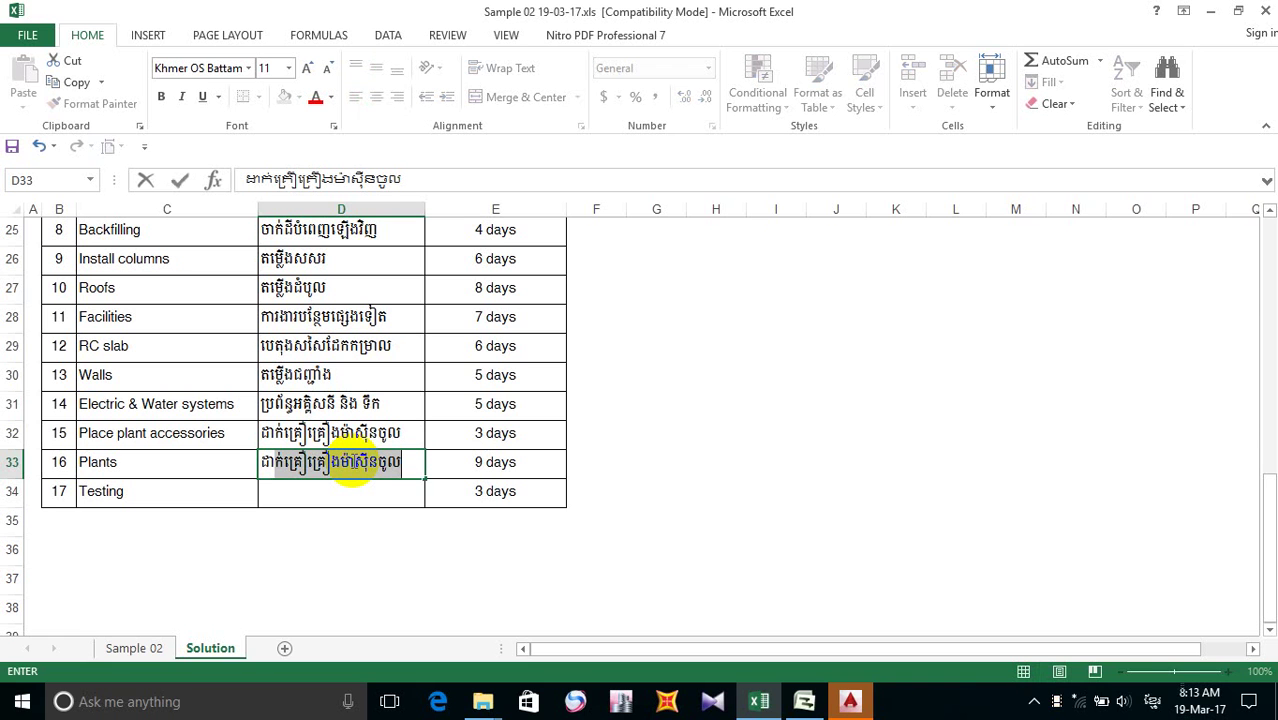
pyautogui.write('គ')
pyautogui.write('ត')
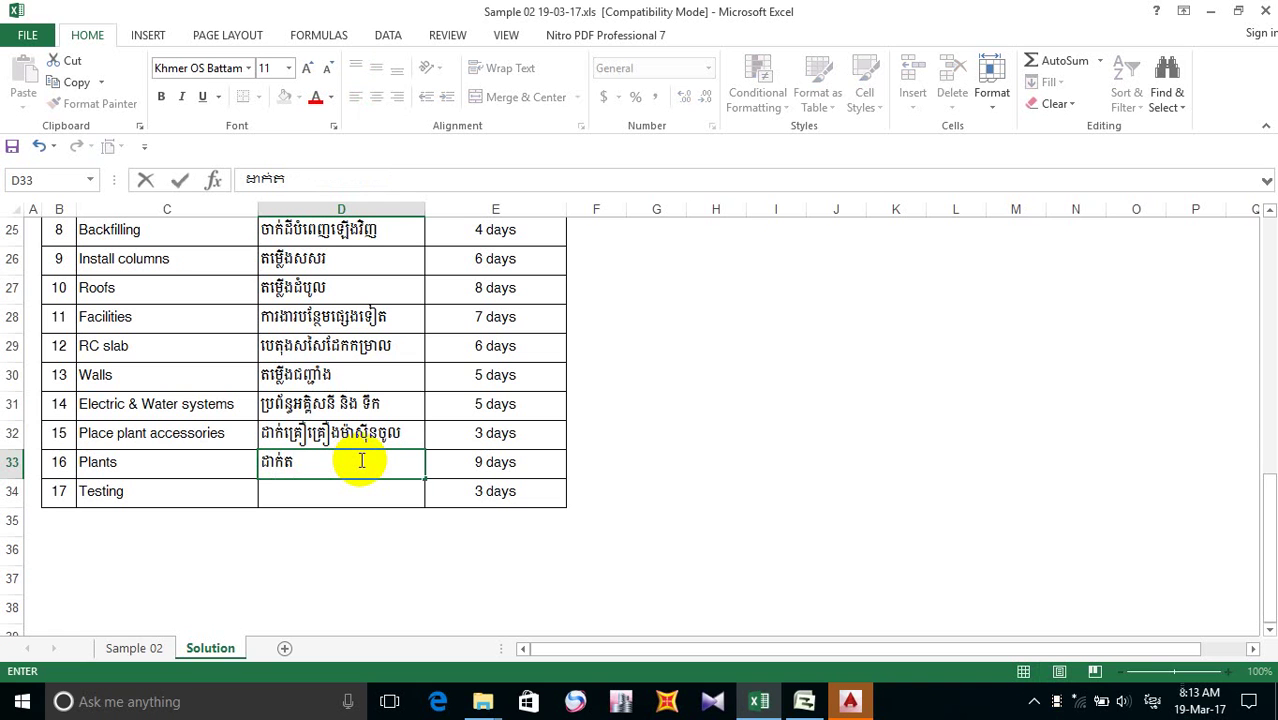
pyautogui.write('ម')
pyautogui.write('រៃ')
pyautogui.press('BackSpace')
pyautogui.press('BackSpace')
pyautogui.write('្លើ')
pyautogui.press('BackSpace')
pyautogui.press('BackSpace')
pyautogui.write('លើង')
pyautogui.write('ម')
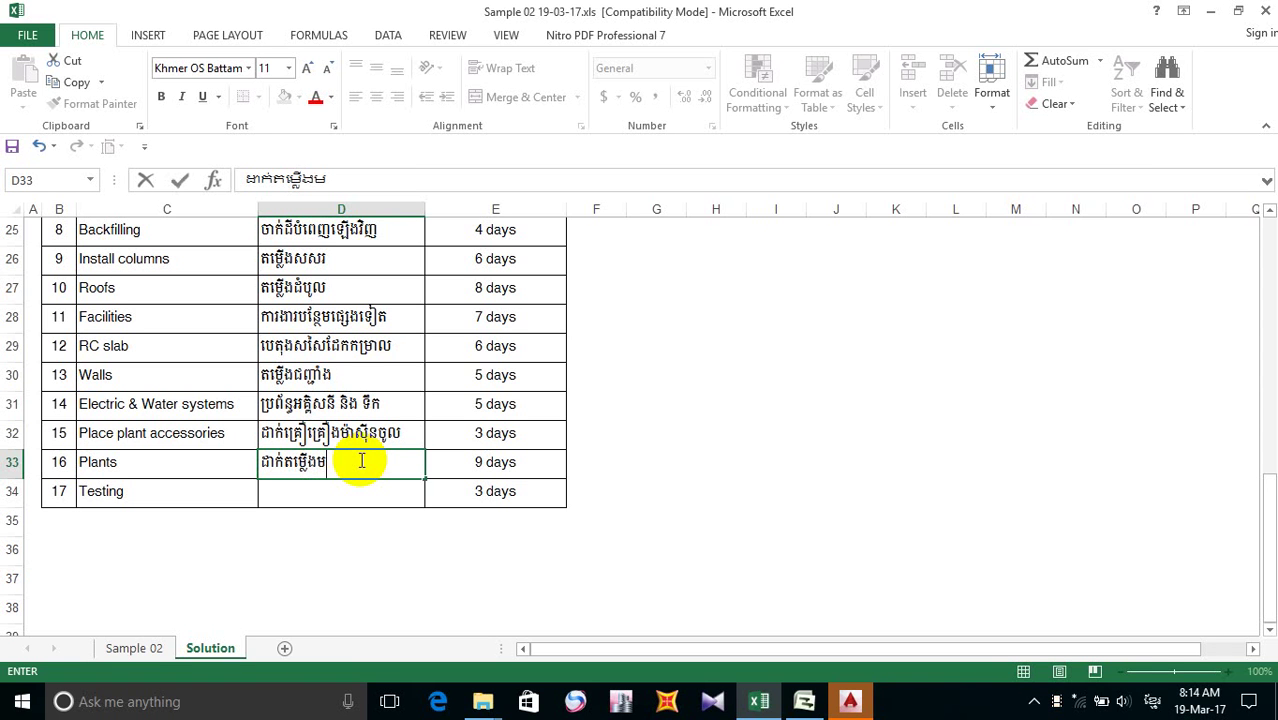
pyautogui.write('៉ាស៊ីន')
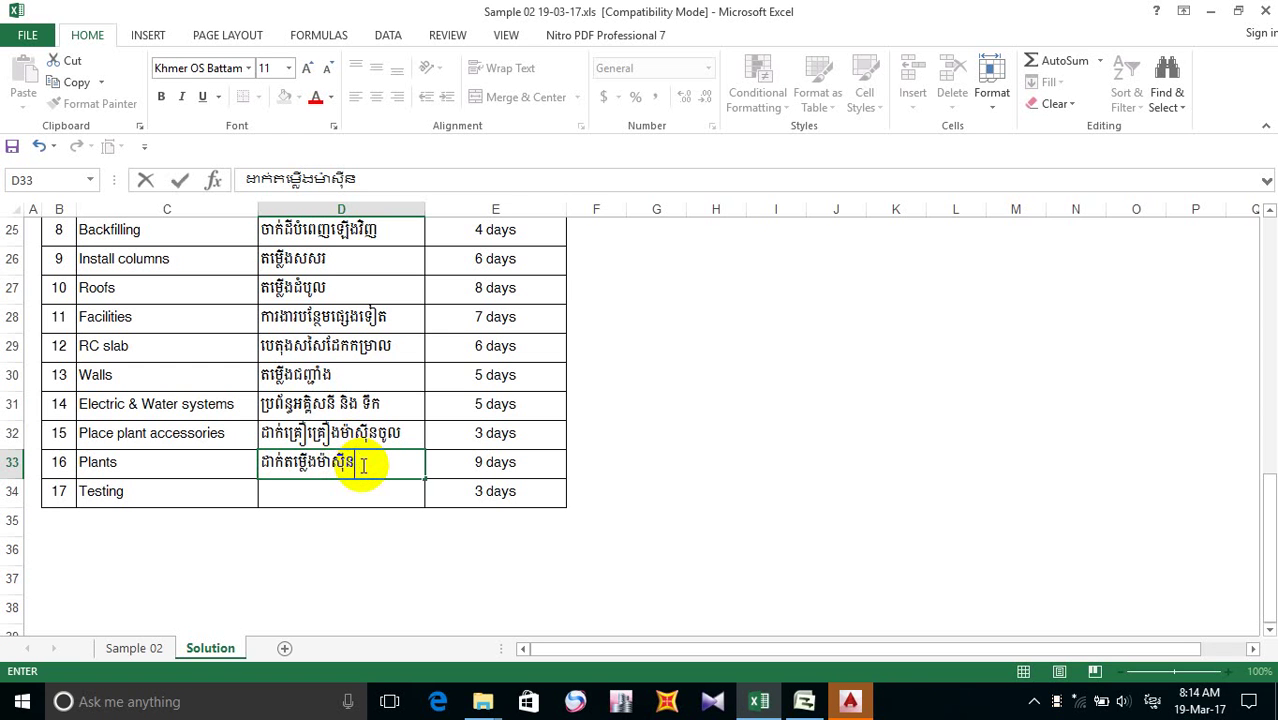
# - Enter "សាក់ល្បង" as the Khmer task name for Testing in D34 and save the workbook
pyautogui.click(350, 493)
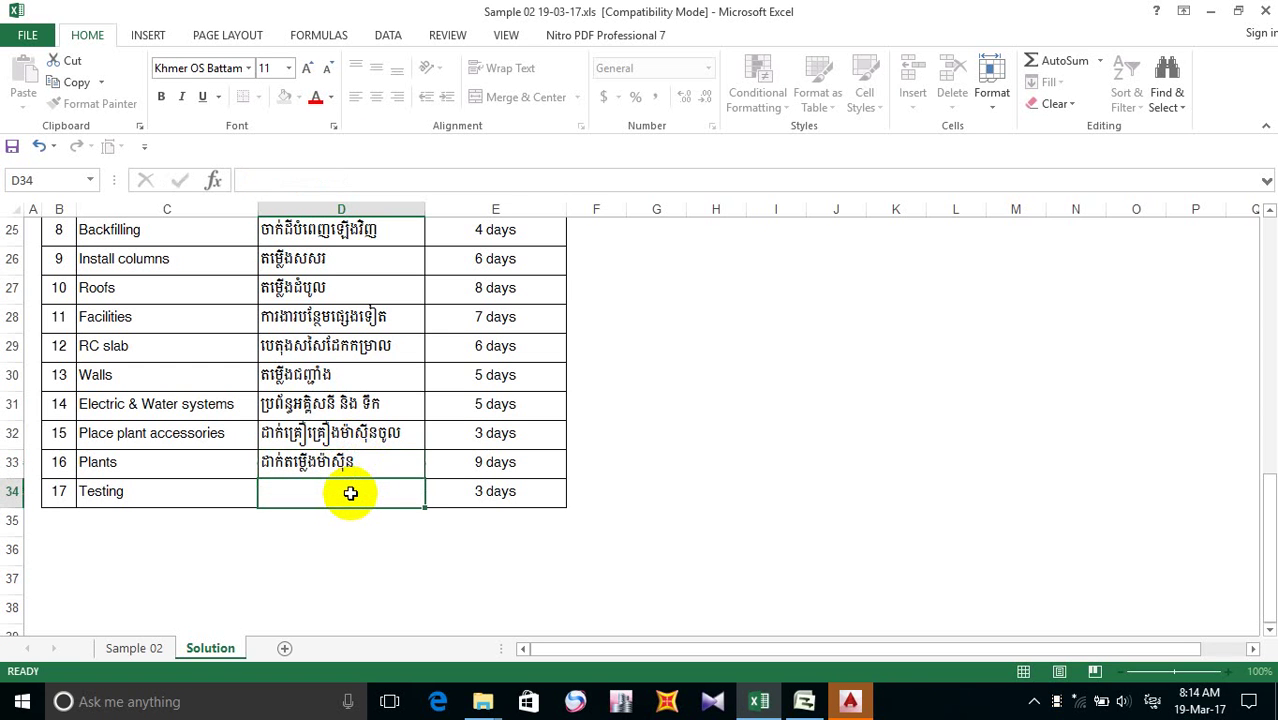
pyautogui.write('សាក់')
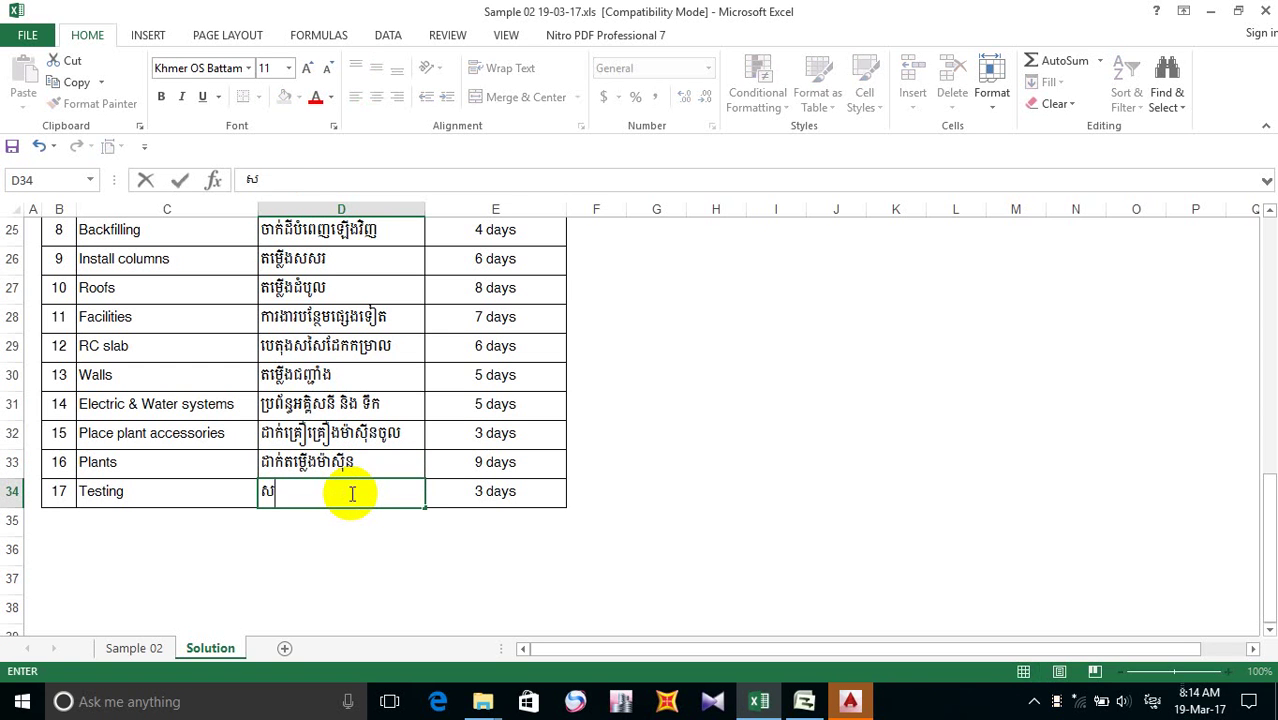
pyautogui.write('ល្បង')
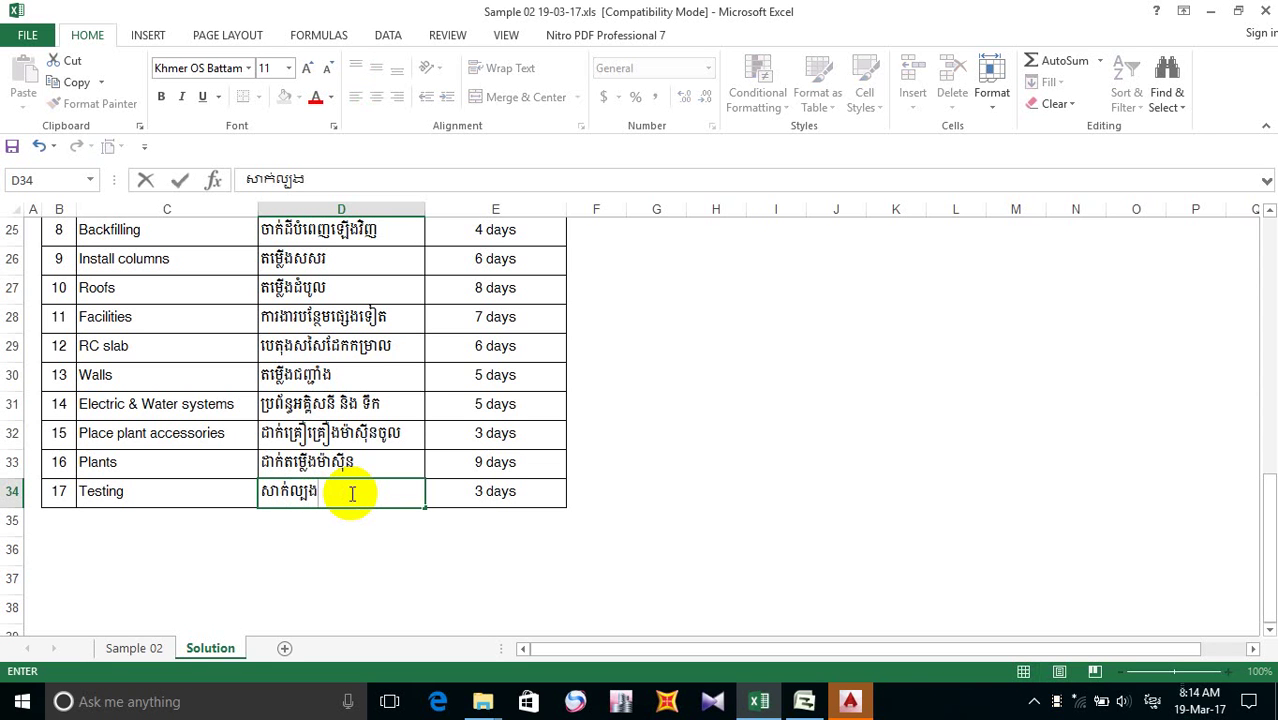
pyautogui.click(716, 452)
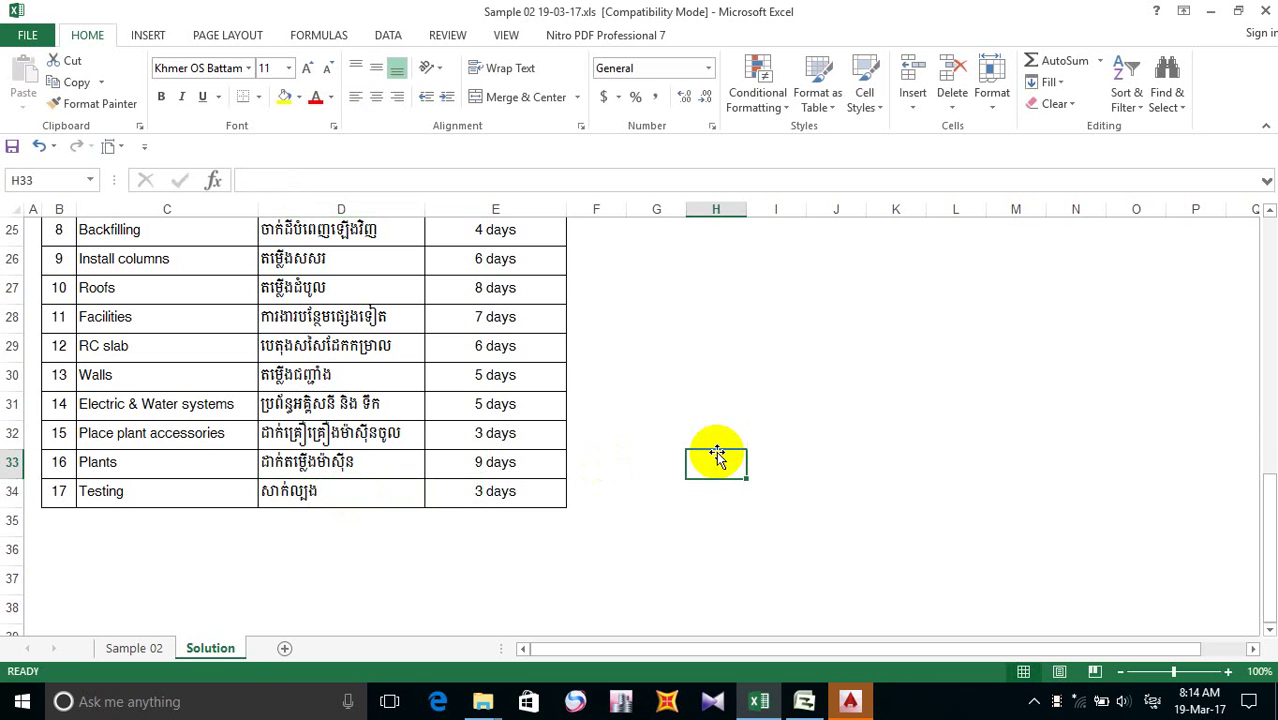
pyautogui.click(12, 148)
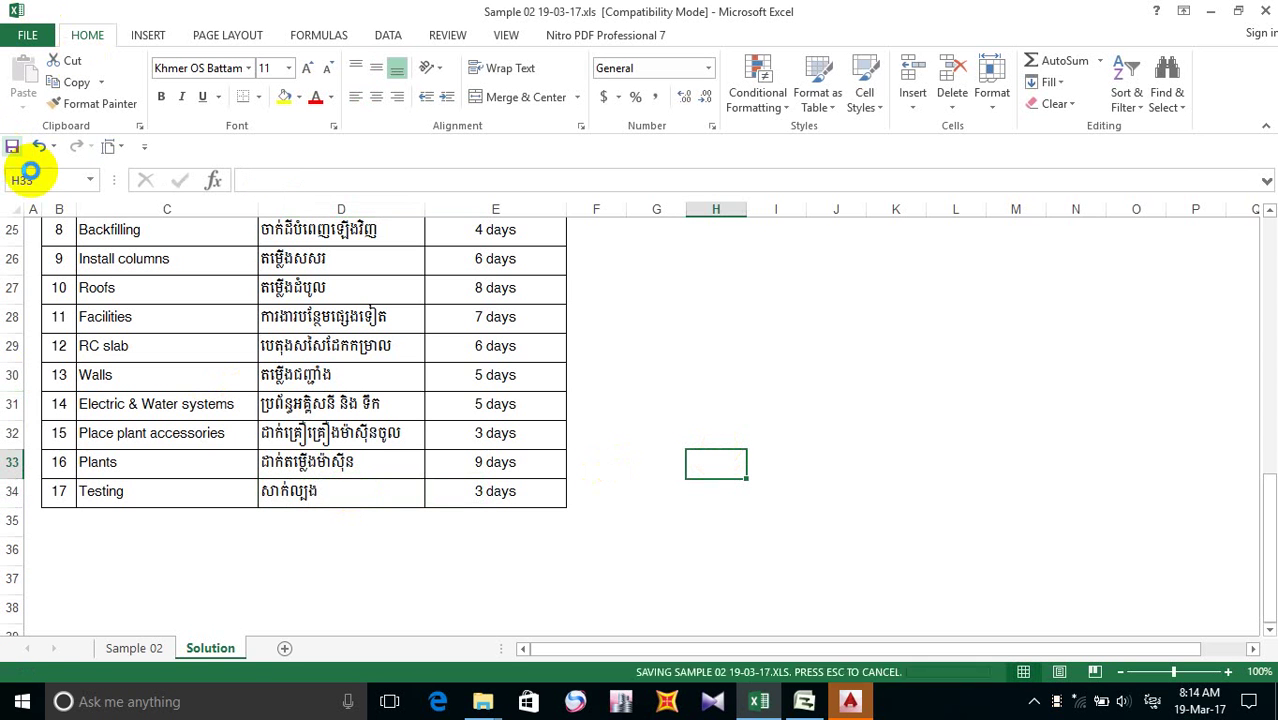
pyautogui.scroll(6, 377, 404)
pyautogui.scroll(-4, 377, 404)
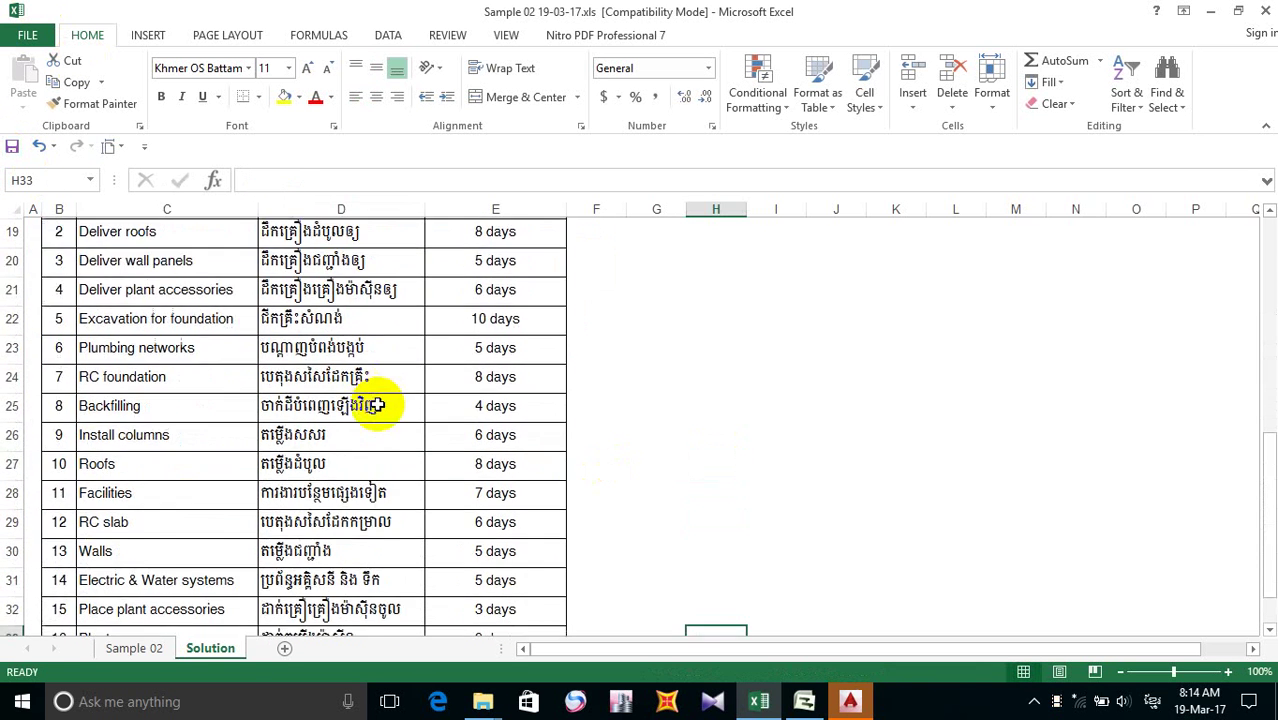
pyautogui.scroll(3, 377, 404)
pyautogui.scroll(-2, 380, 406)
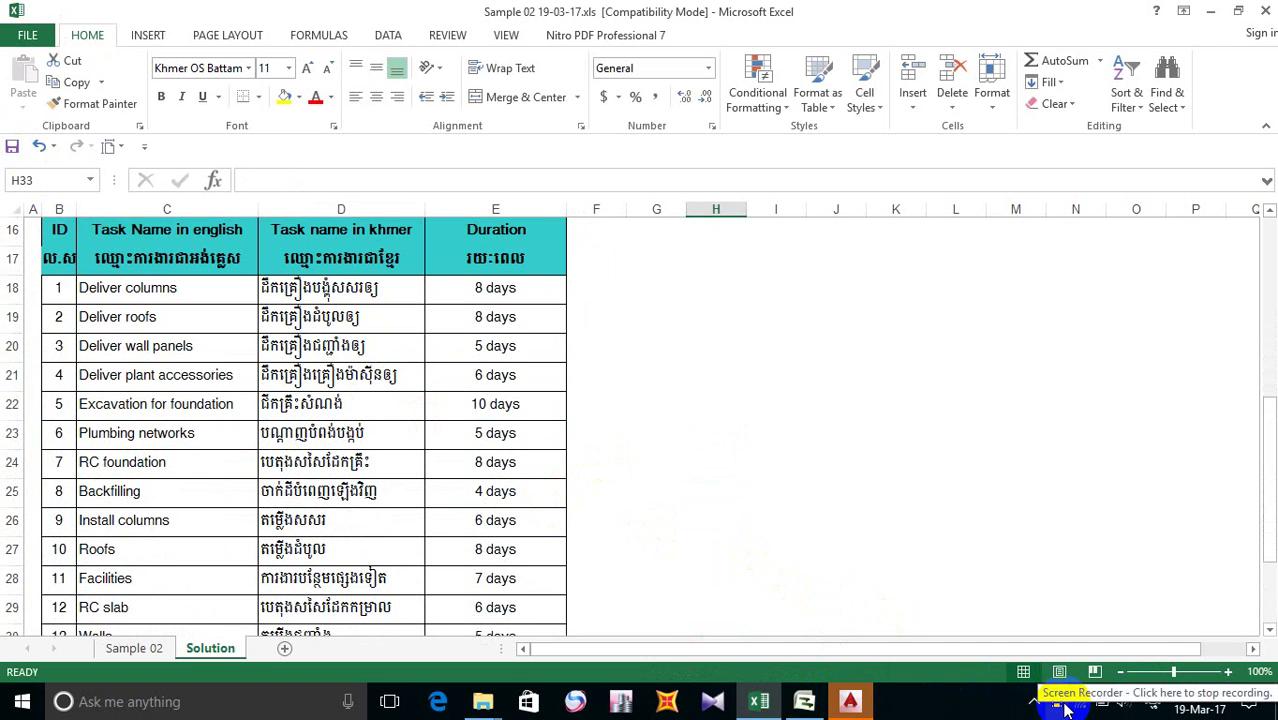
pyautogui.click(694, 374)
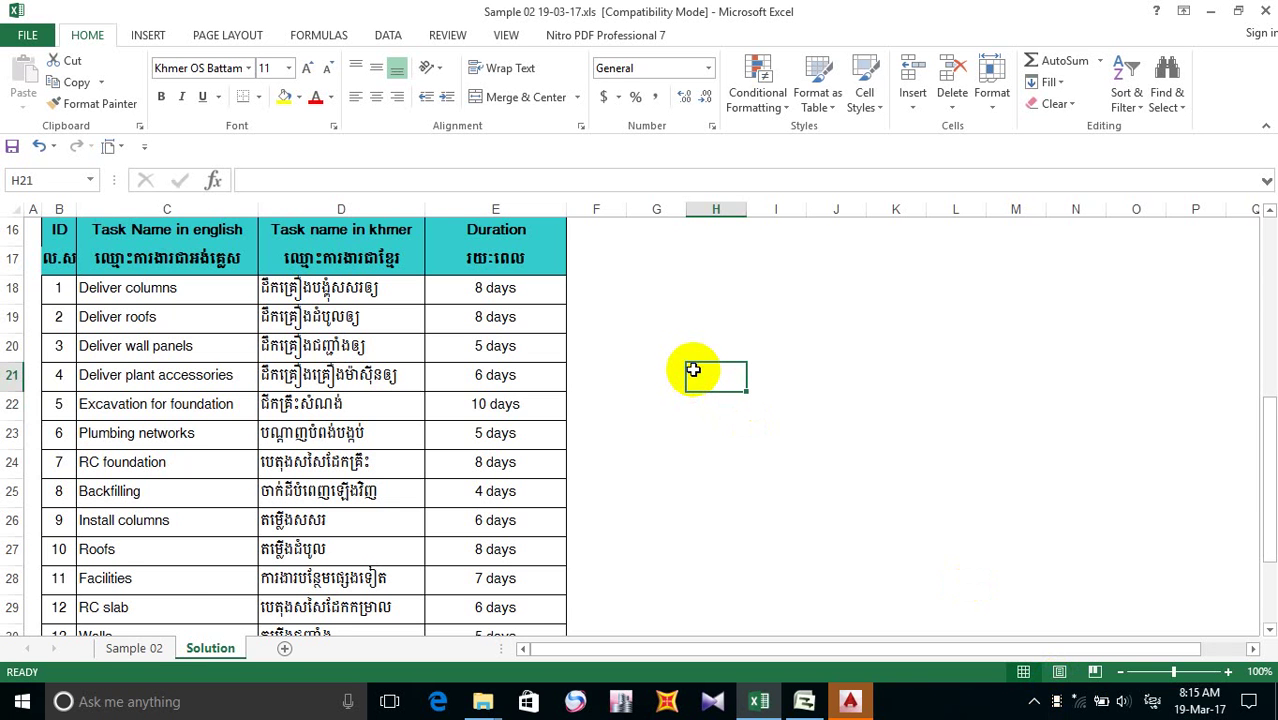
pyautogui.click(650, 312)
pyautogui.scroll(3, 668, 286)
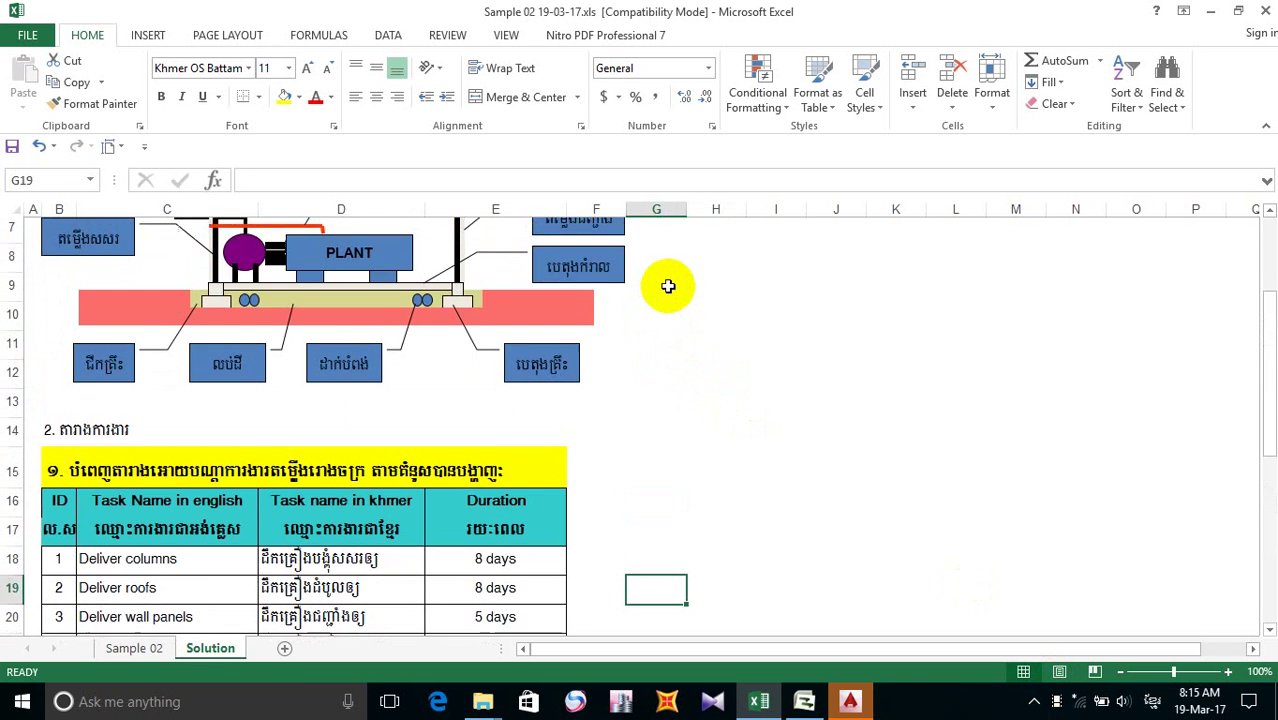
pyautogui.scroll(-2, 668, 286)
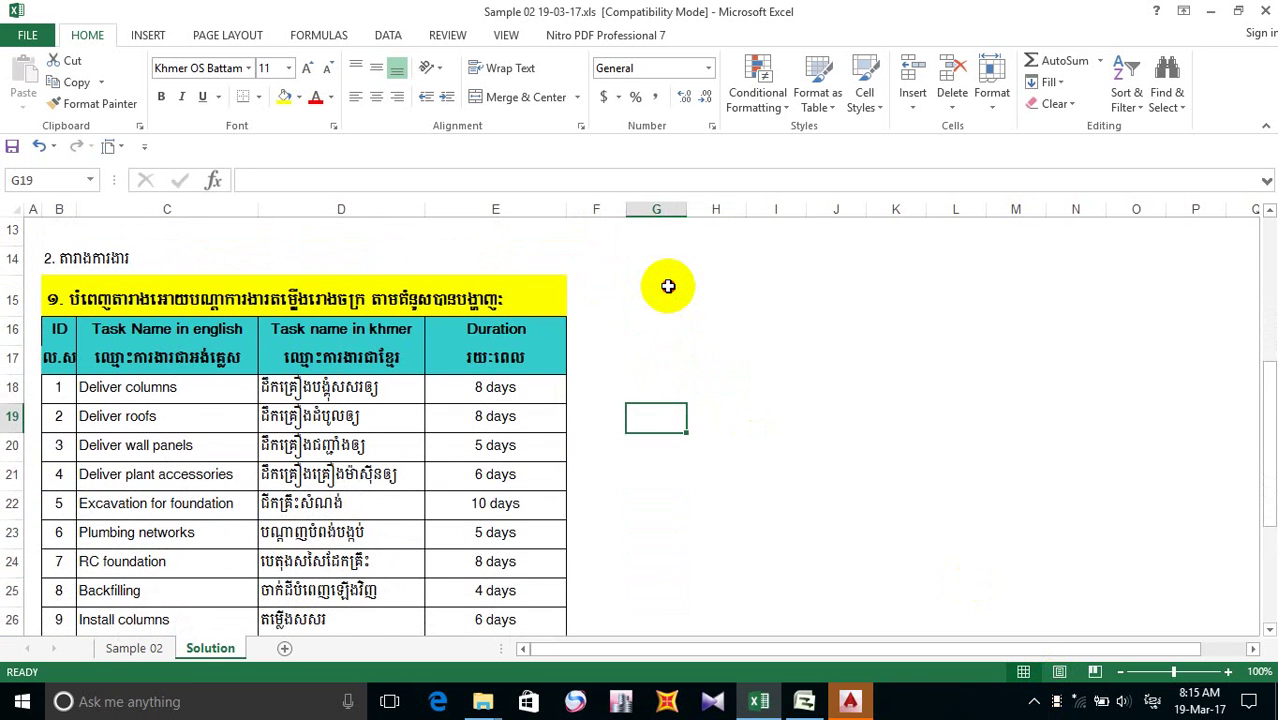
pyautogui.click(667, 285)
pyautogui.click(694, 352)
pyautogui.click(670, 300)
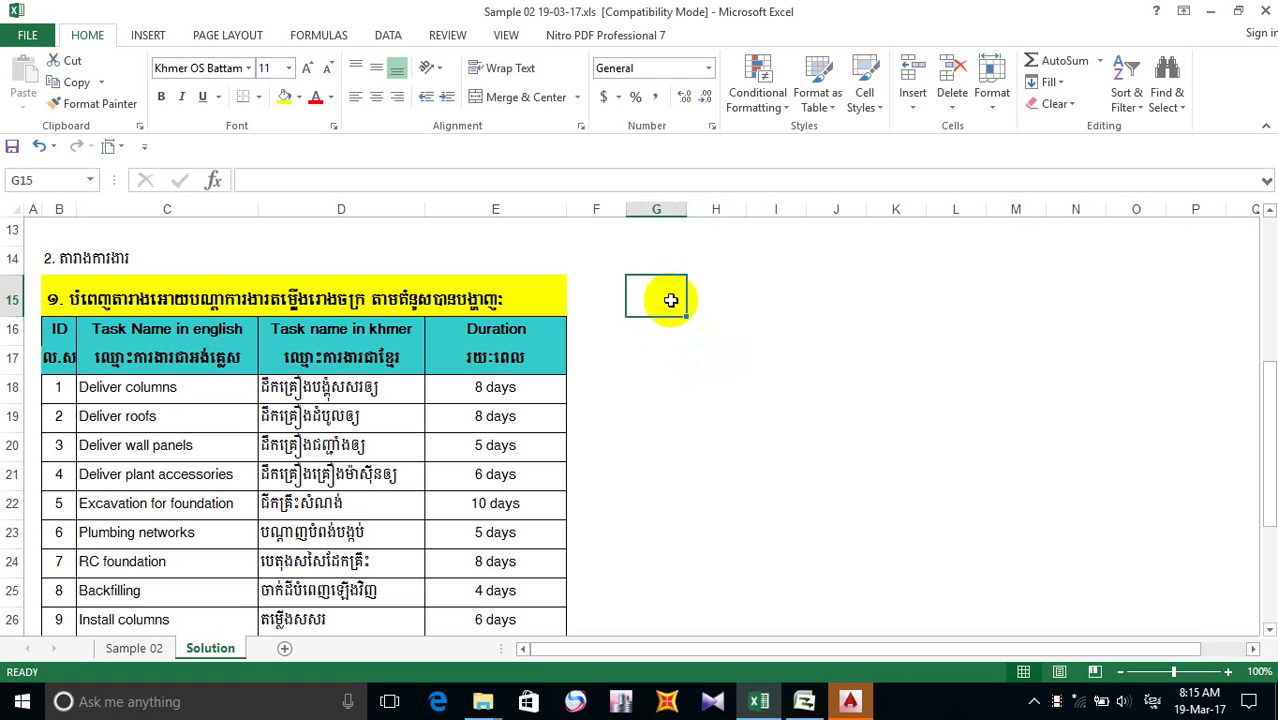
pyautogui.click(665, 358)
pyautogui.click(662, 305)
pyautogui.click(670, 360)
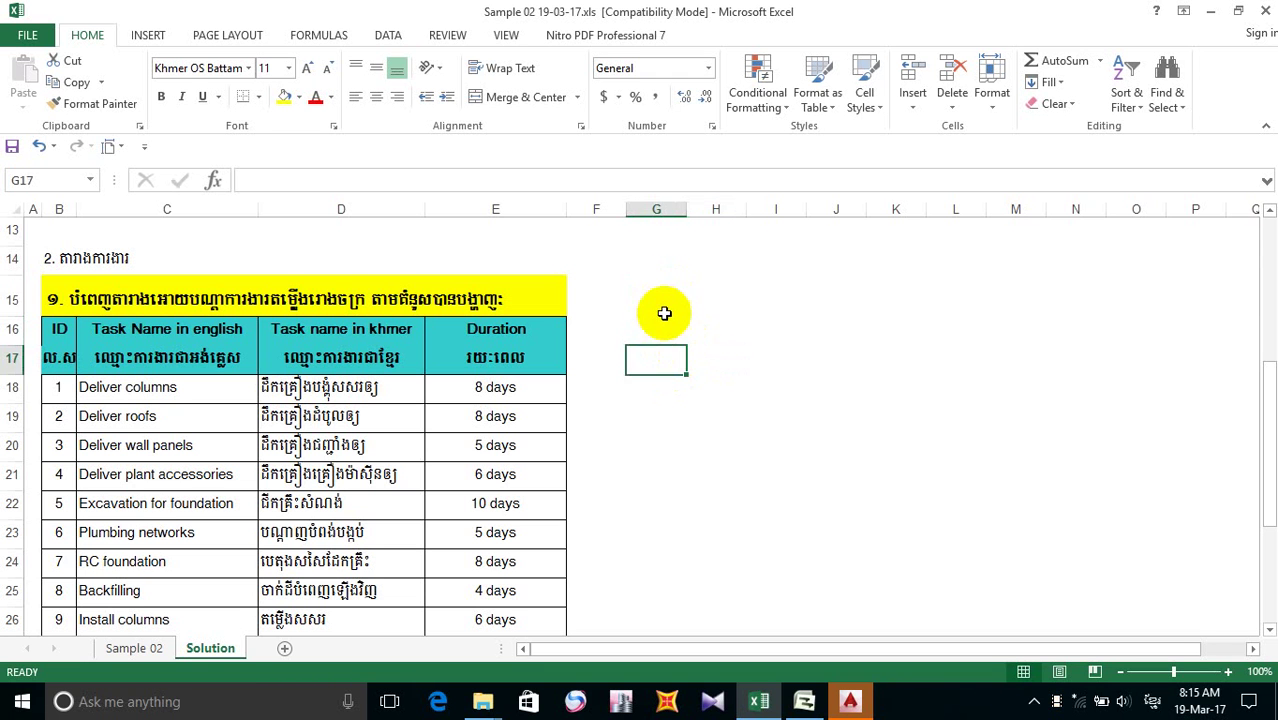
pyautogui.click(662, 293)
pyautogui.click(666, 356)
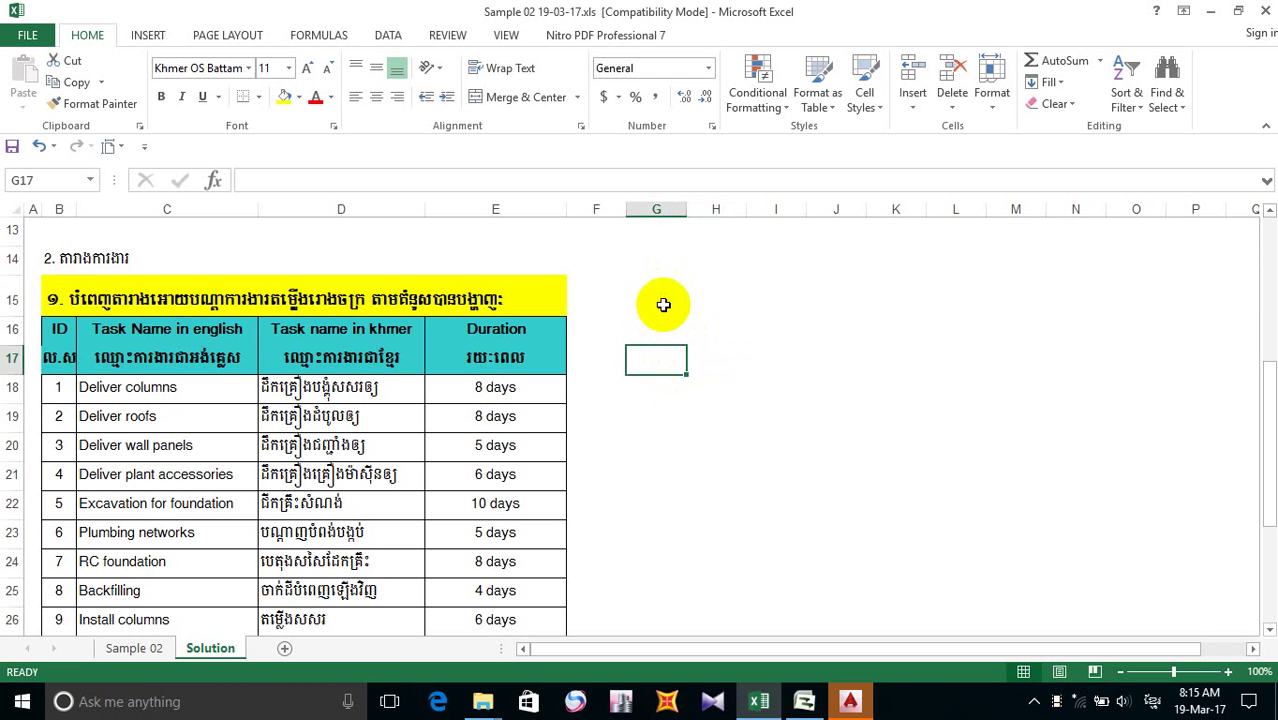
pyautogui.click(662, 298)
pyautogui.click(662, 340)
pyautogui.click(659, 288)
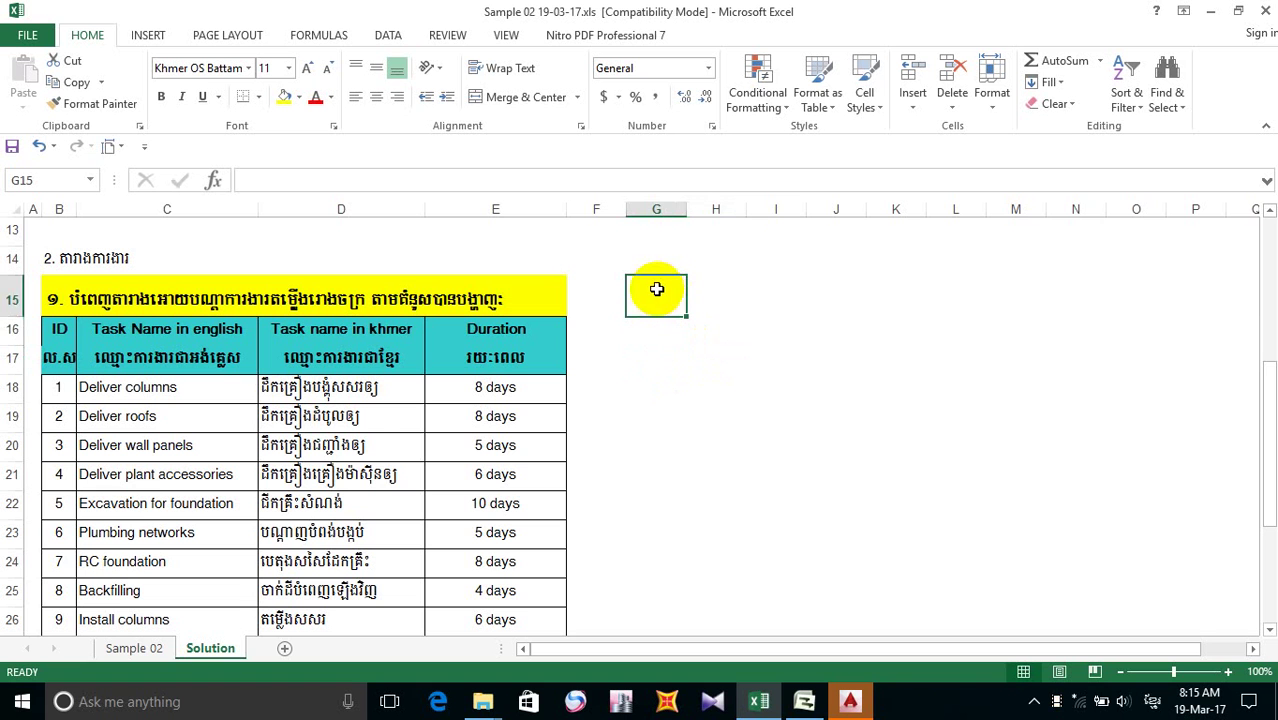
pyautogui.click(660, 337)
pyautogui.click(716, 294)
pyautogui.click(690, 356)
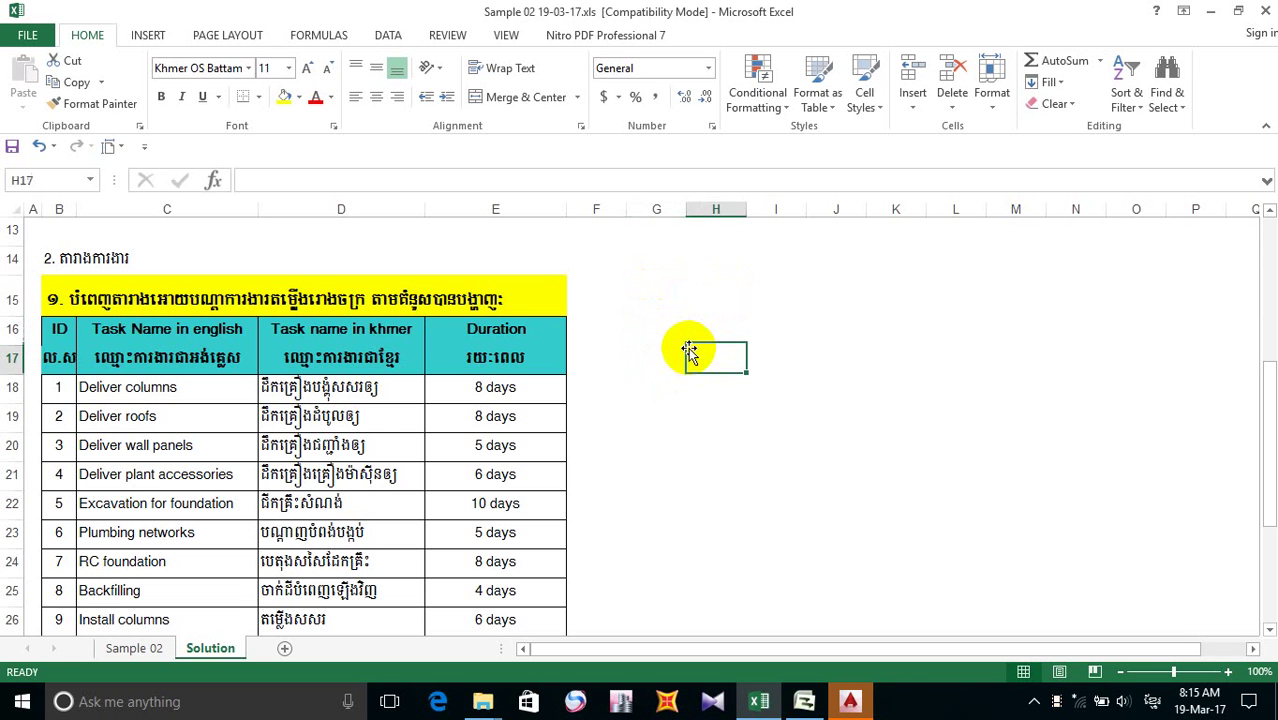
pyautogui.click(662, 294)
pyautogui.click(662, 338)
pyautogui.click(660, 366)
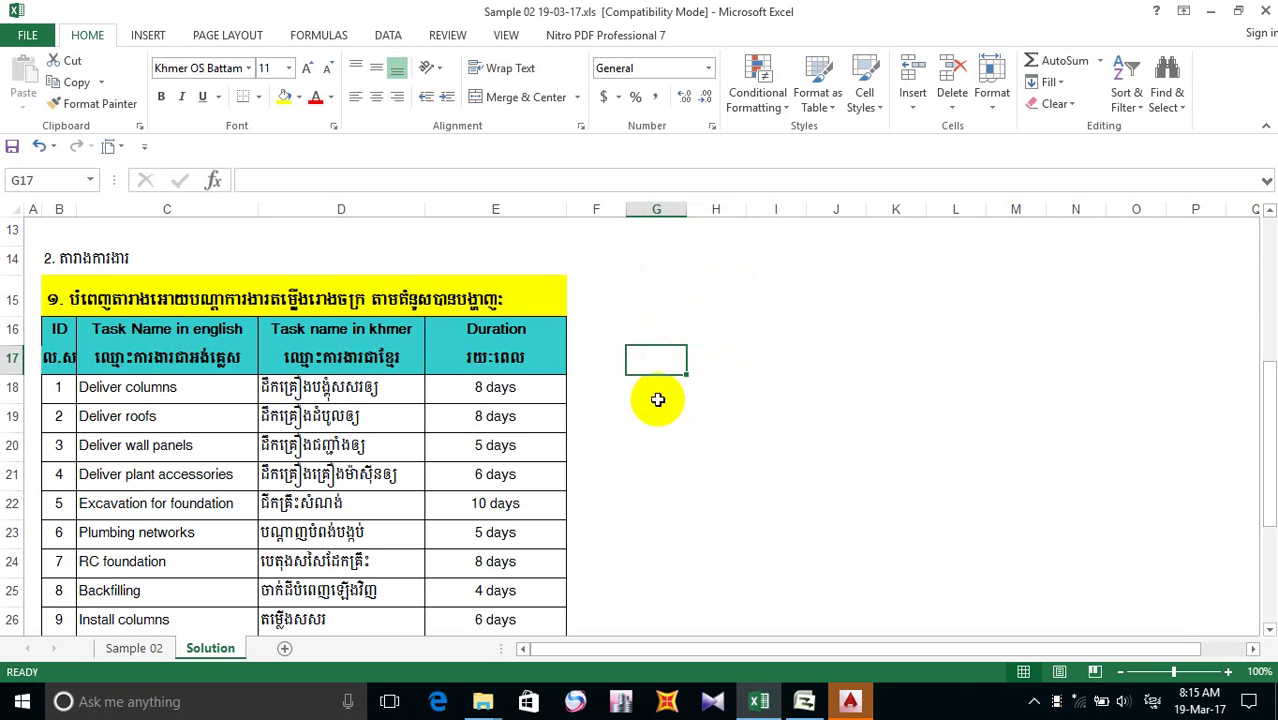
pyautogui.click(660, 396)
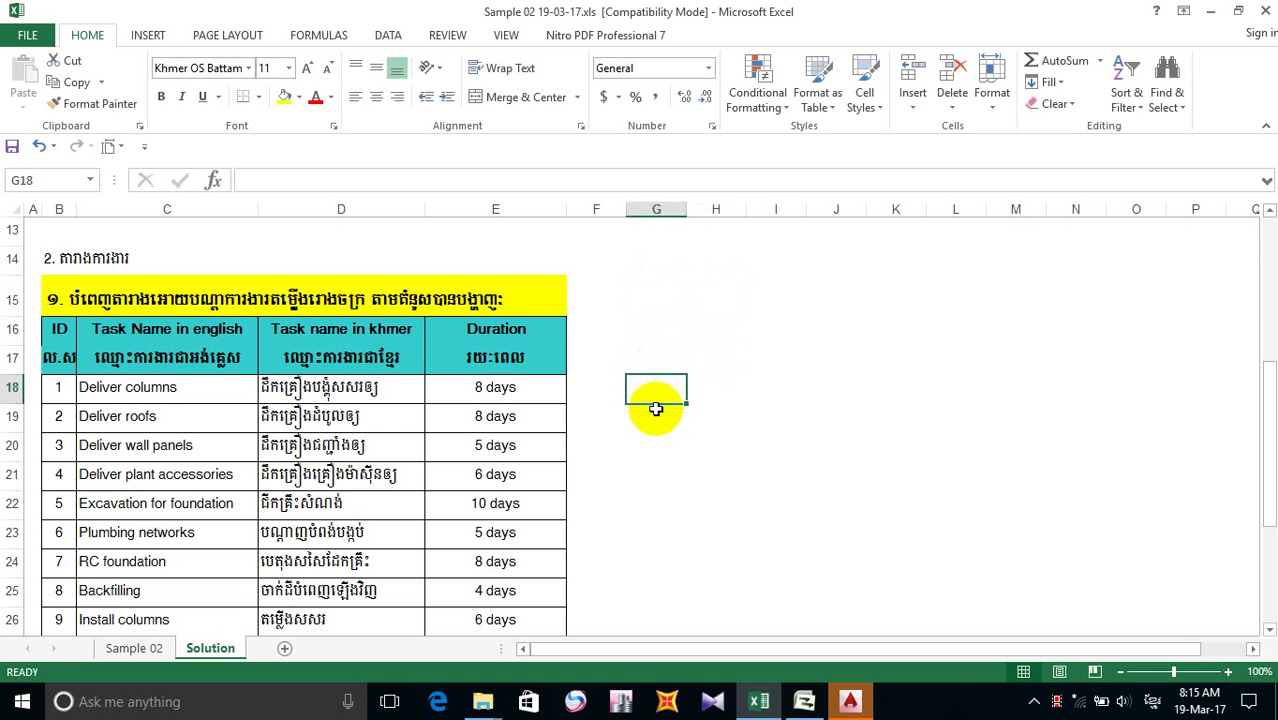
# - Save the workbook and look through the filled-in task table from the first to the last task
pyautogui.click(13, 146)
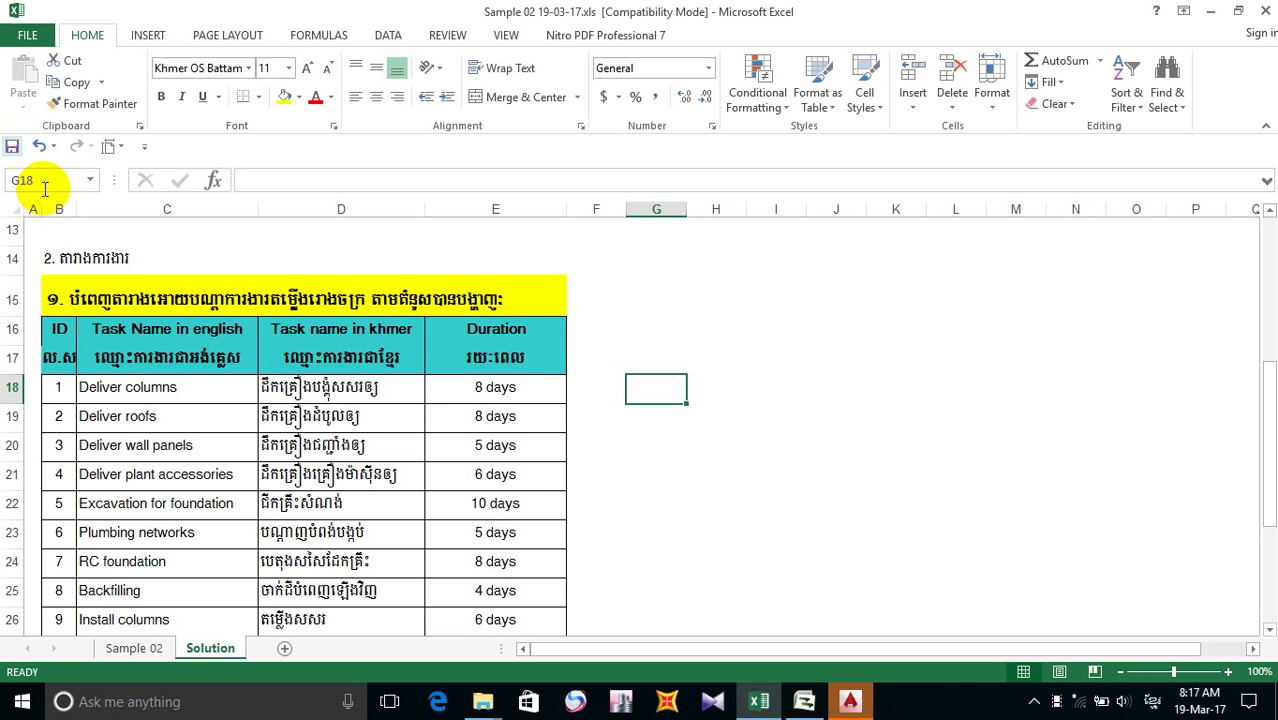
pyautogui.scroll(-6, 40, 177)
pyautogui.scroll(7, 430, 445)
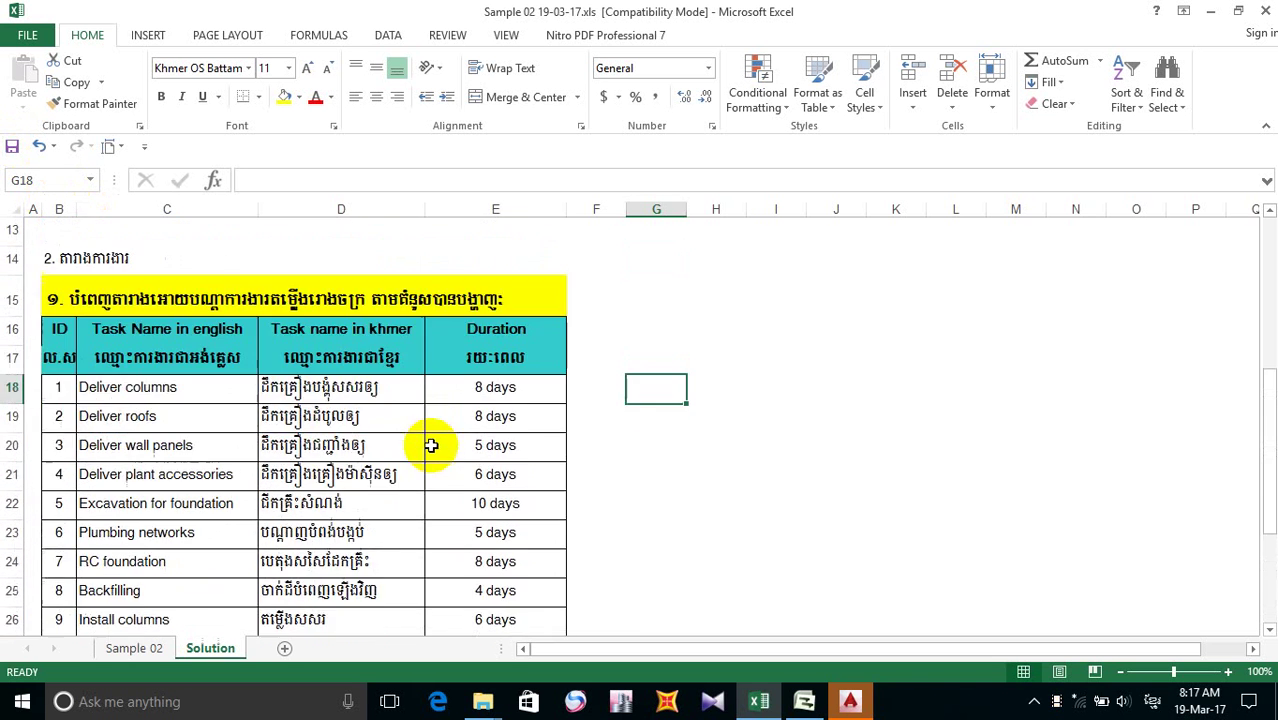
pyautogui.click(700, 366)
pyautogui.scroll(-6, 177, 410)
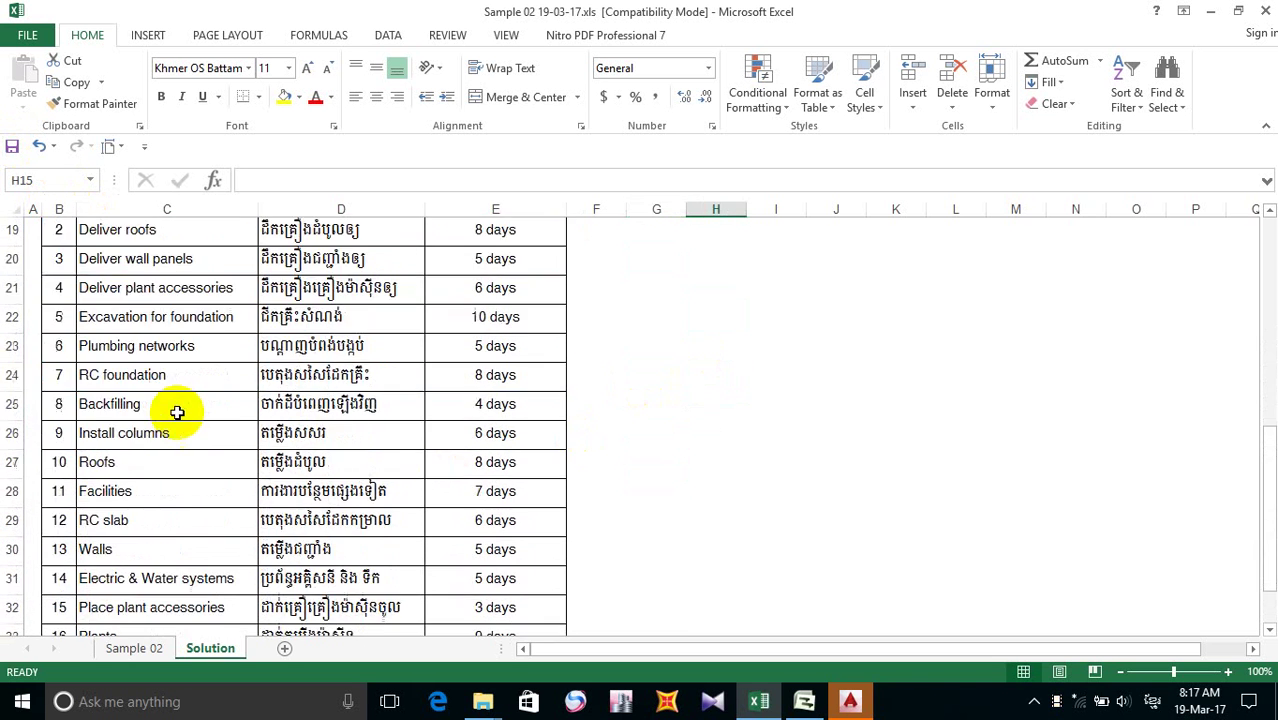
pyautogui.scroll(5, 177, 410)
pyautogui.scroll(-6, 177, 410)
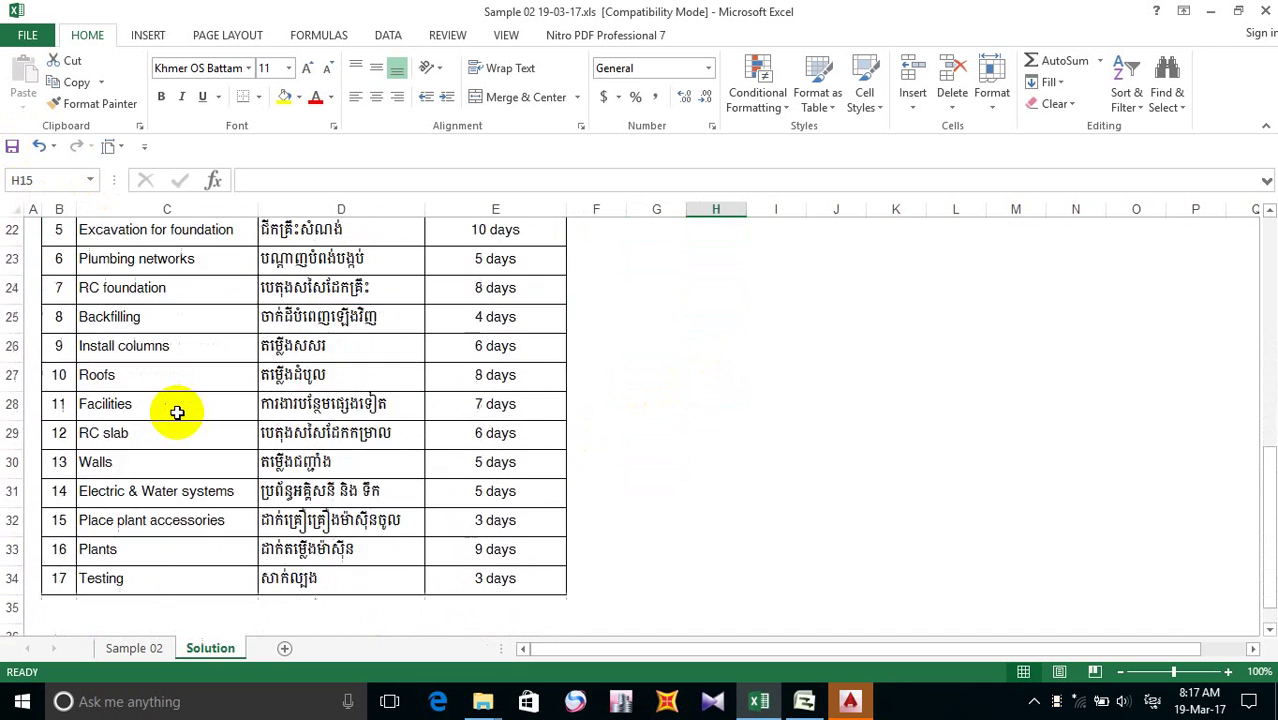
pyautogui.scroll(4, 92, 372)
pyautogui.scroll(2, 92, 372)
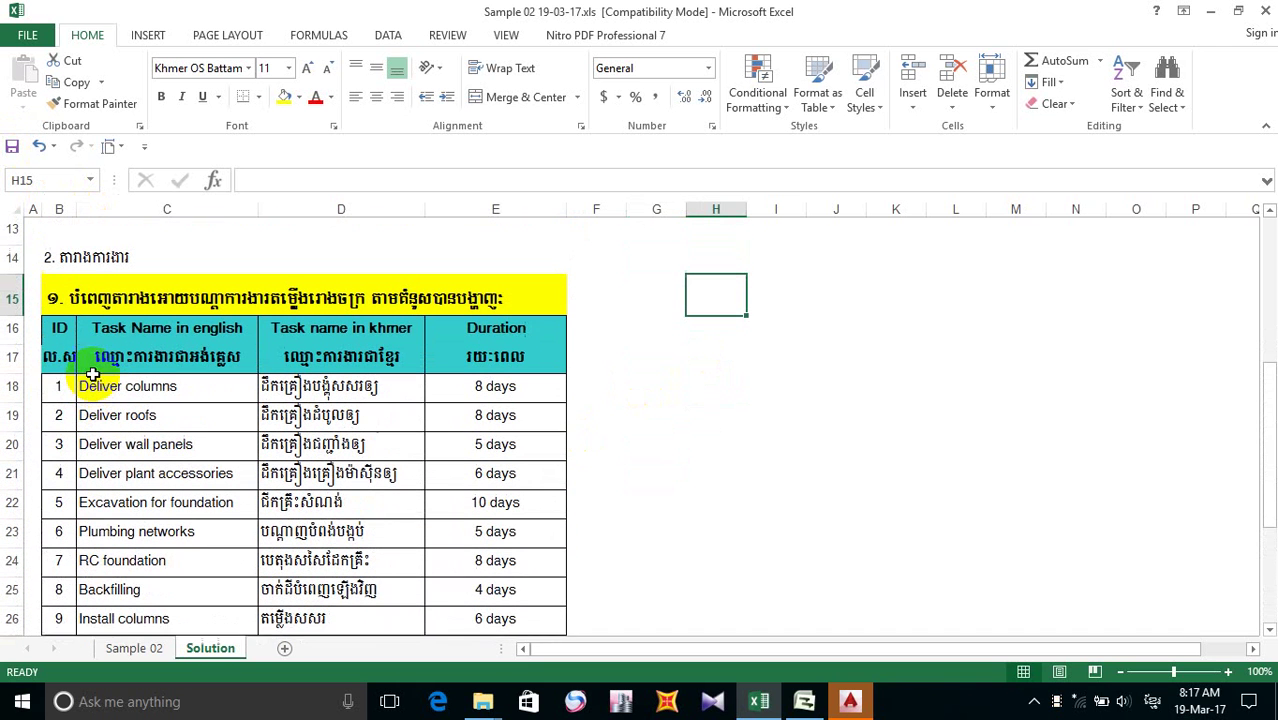
# - Copy the section heading "2. តារាងការងារ" from B14 into B36 below the task table
pyautogui.click(60, 262)
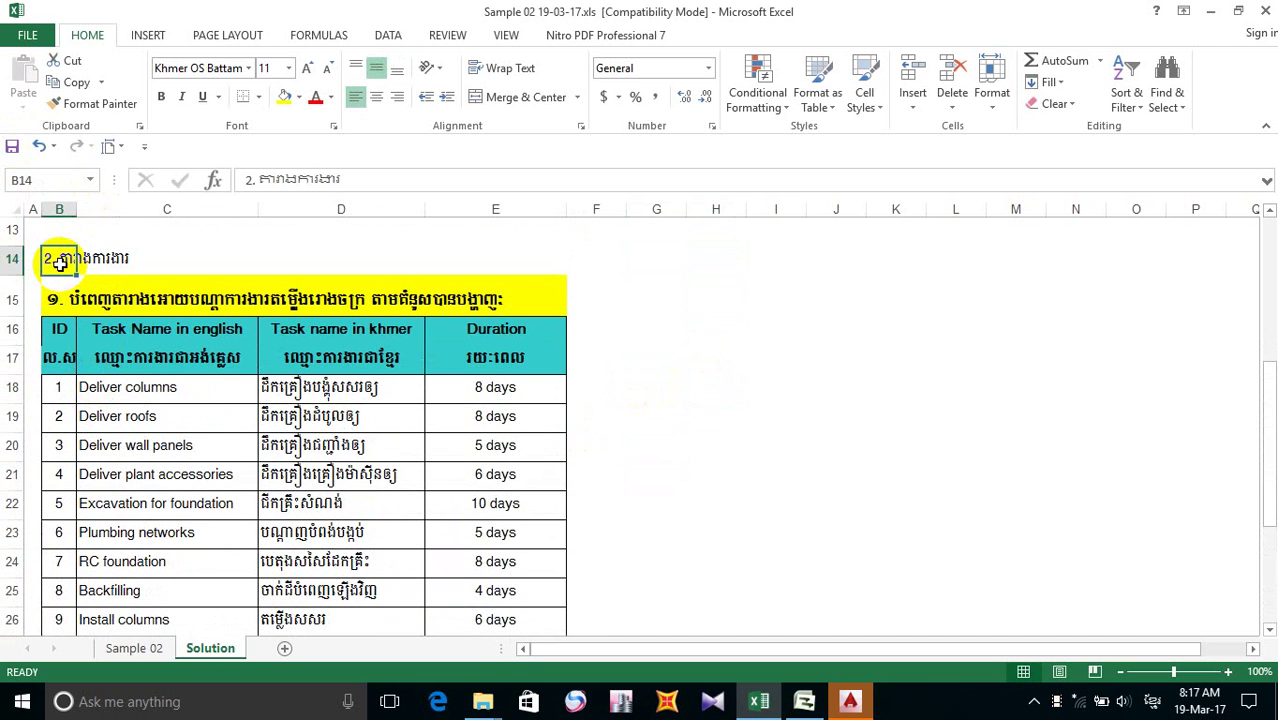
pyautogui.scroll(-5, 30, 491)
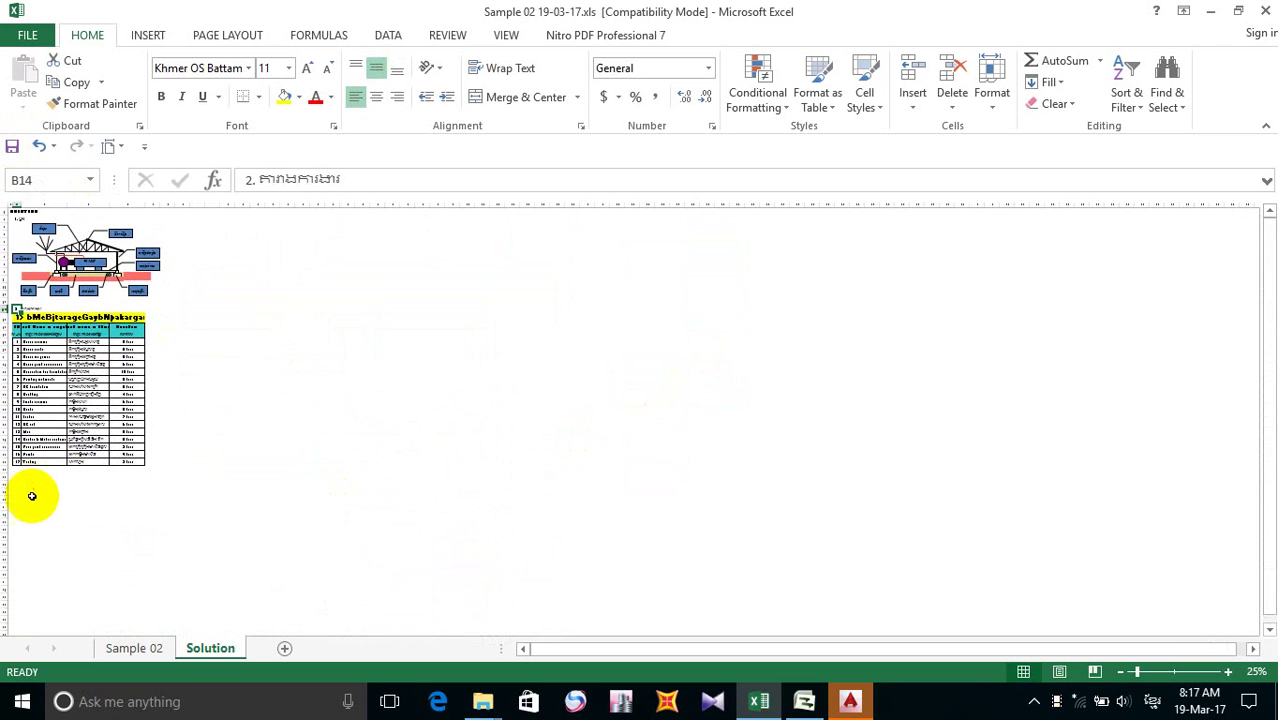
pyautogui.scroll(2, 4, 328)
pyautogui.scroll(2, 3, 330)
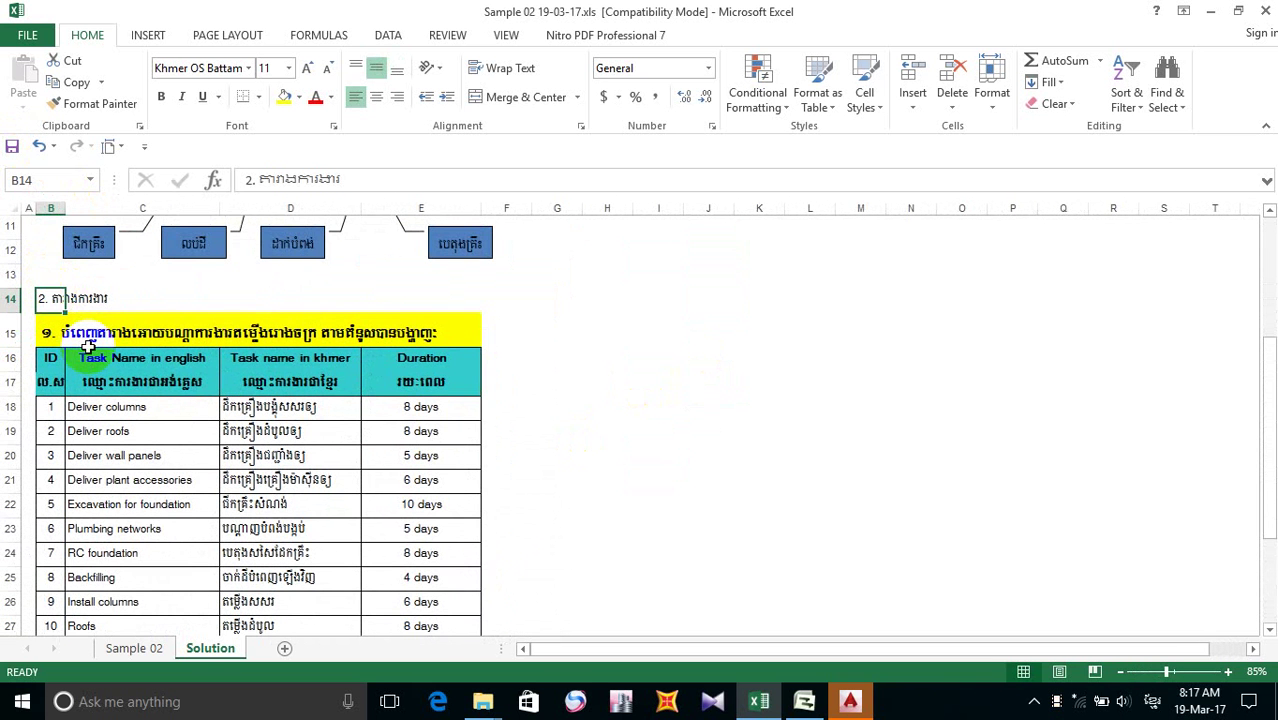
pyautogui.scroll(-5, 65, 340)
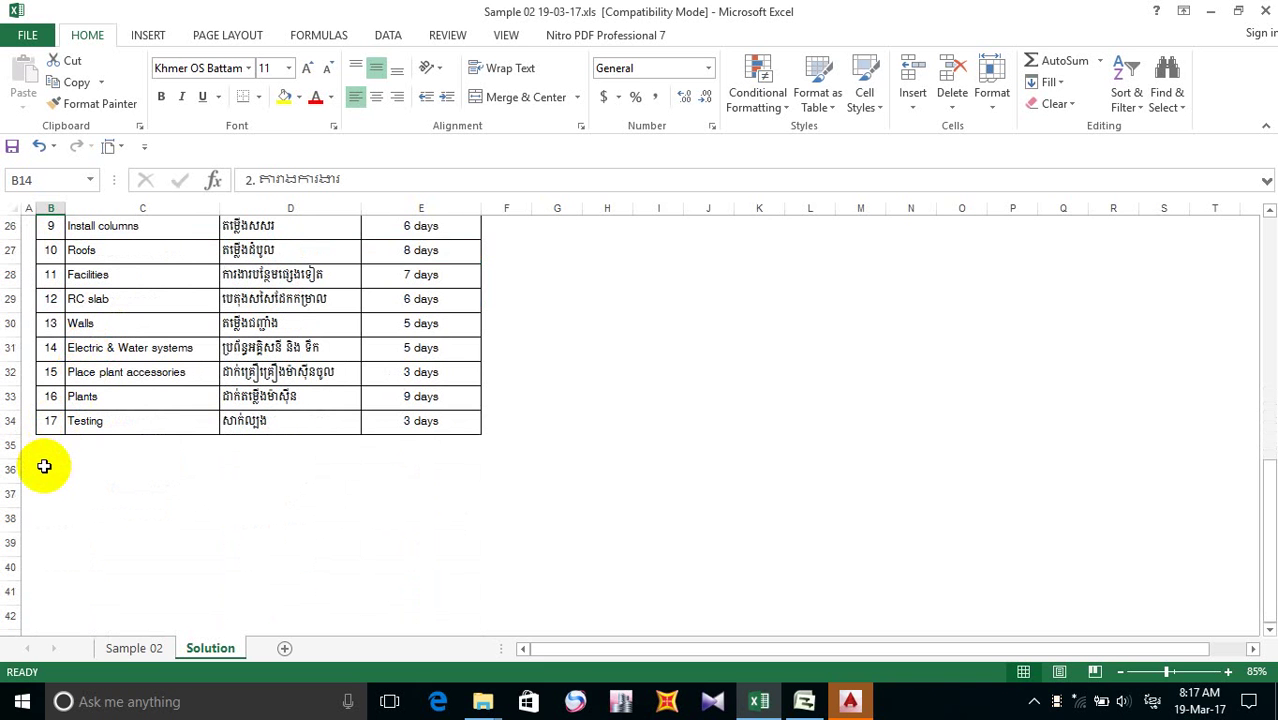
pyautogui.click(45, 467)
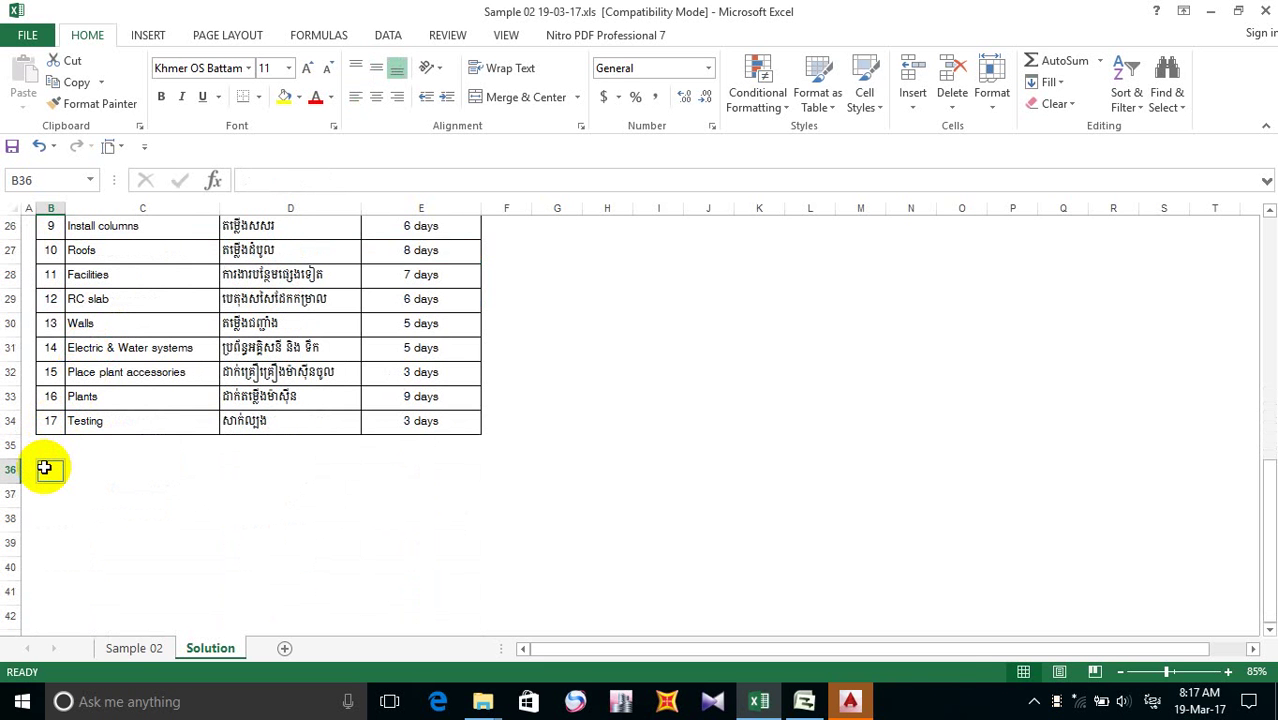
pyautogui.write('2. តារាងការងារ')
pyautogui.scroll(5, 60, 465)
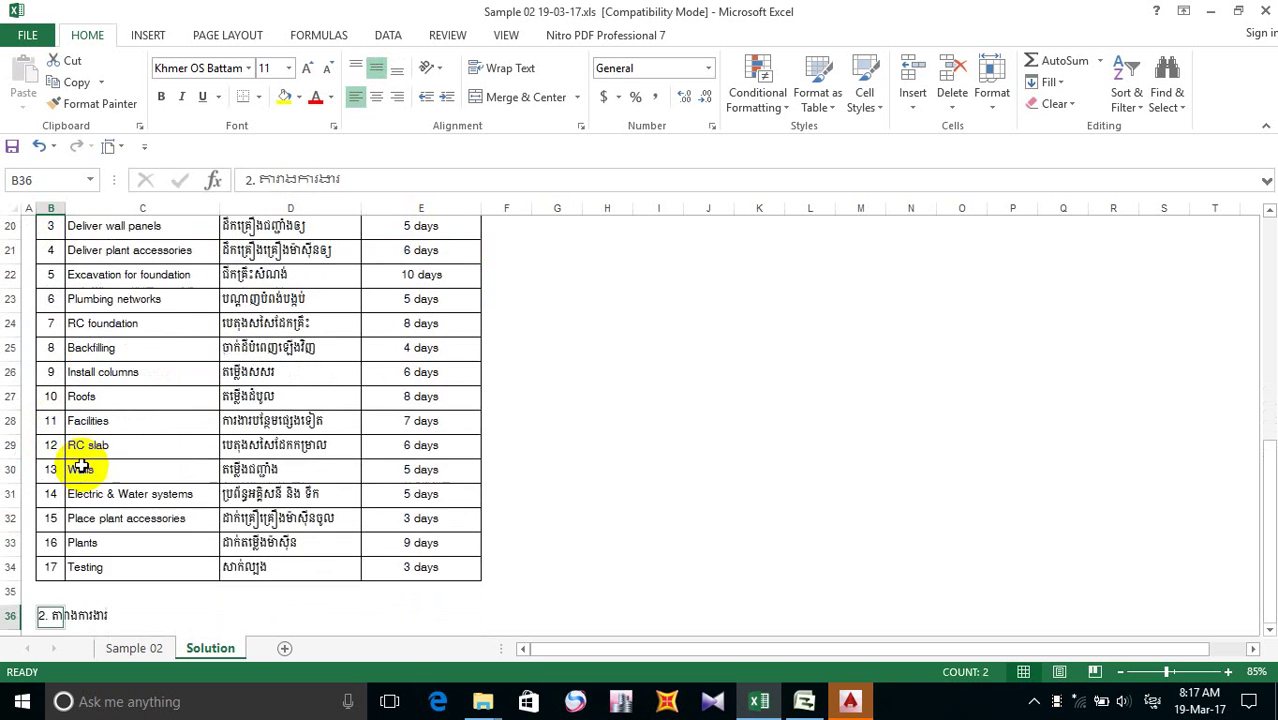
pyautogui.scroll(-6, 82, 465)
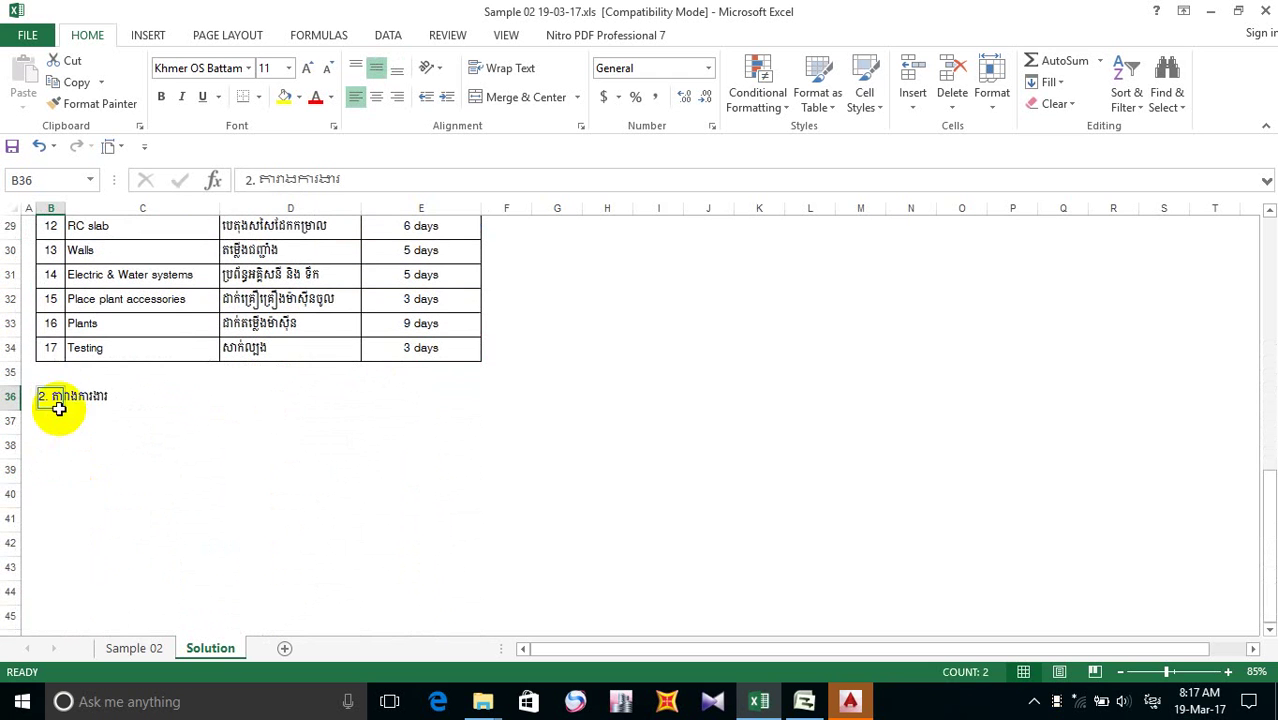
# - Change the number of the copied heading in B36 to 3
pyautogui.doubleClick(44, 399)
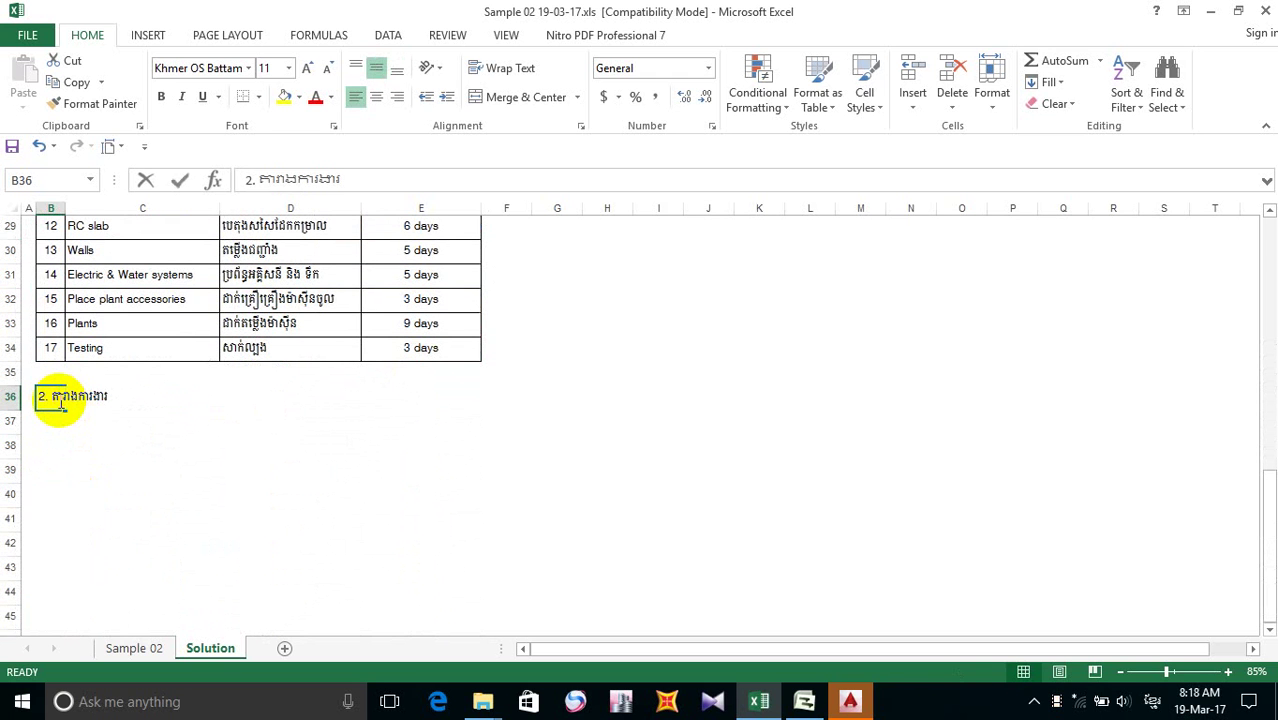
pyautogui.moveTo(44, 399); pyautogui.dragTo(34, 397)
pyautogui.write('3')
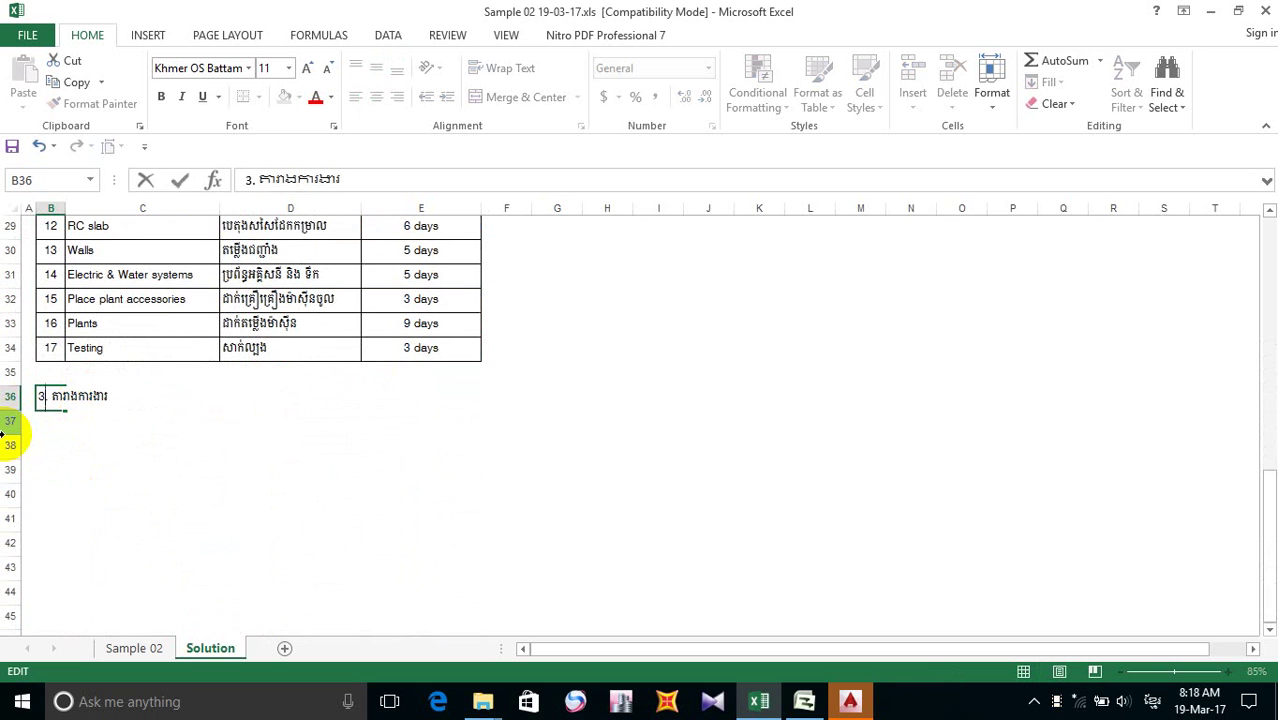
# - Replace the text after the number in the B36 heading with "វិភាគដំណើរការអនុវត្ត"
pyautogui.moveTo(80, 399); pyautogui.dragTo(108, 397)
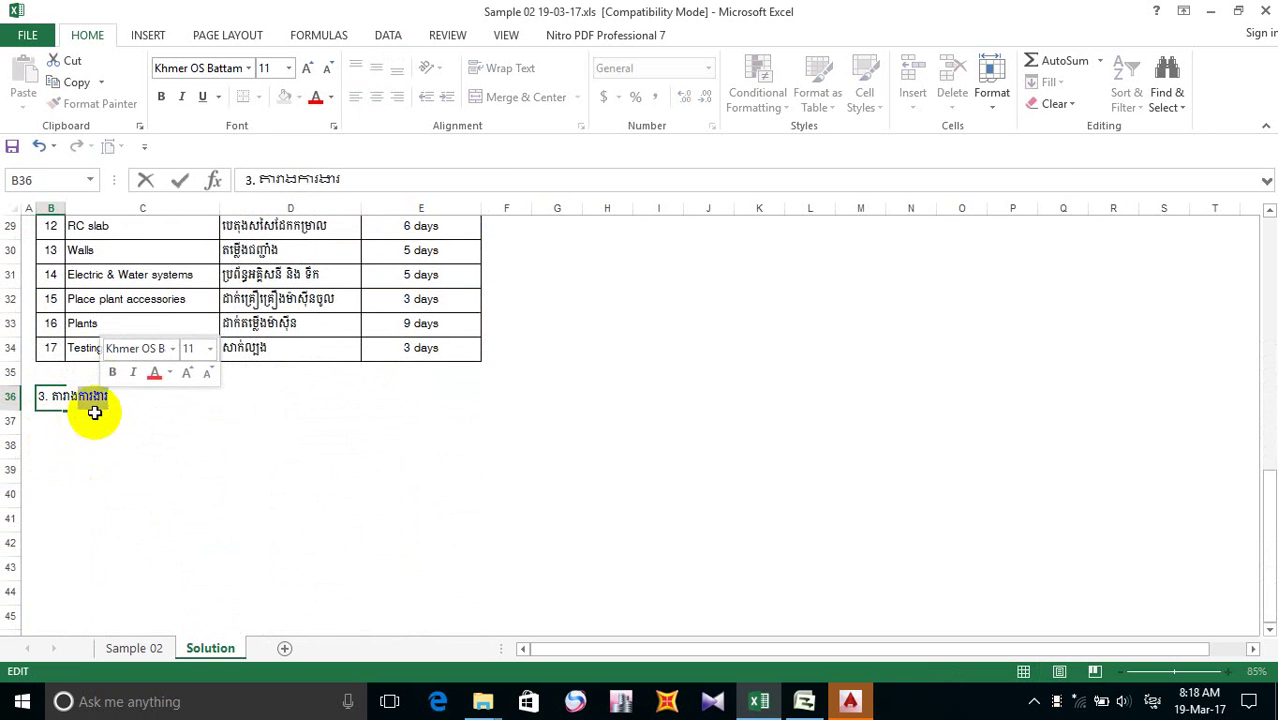
pyautogui.press('BackSpace')
pyautogui.press('BackSpace')
pyautogui.press('BackSpace')
pyautogui.press('BackSpace')
pyautogui.press('BackSpace')
pyautogui.press('BackSpace')
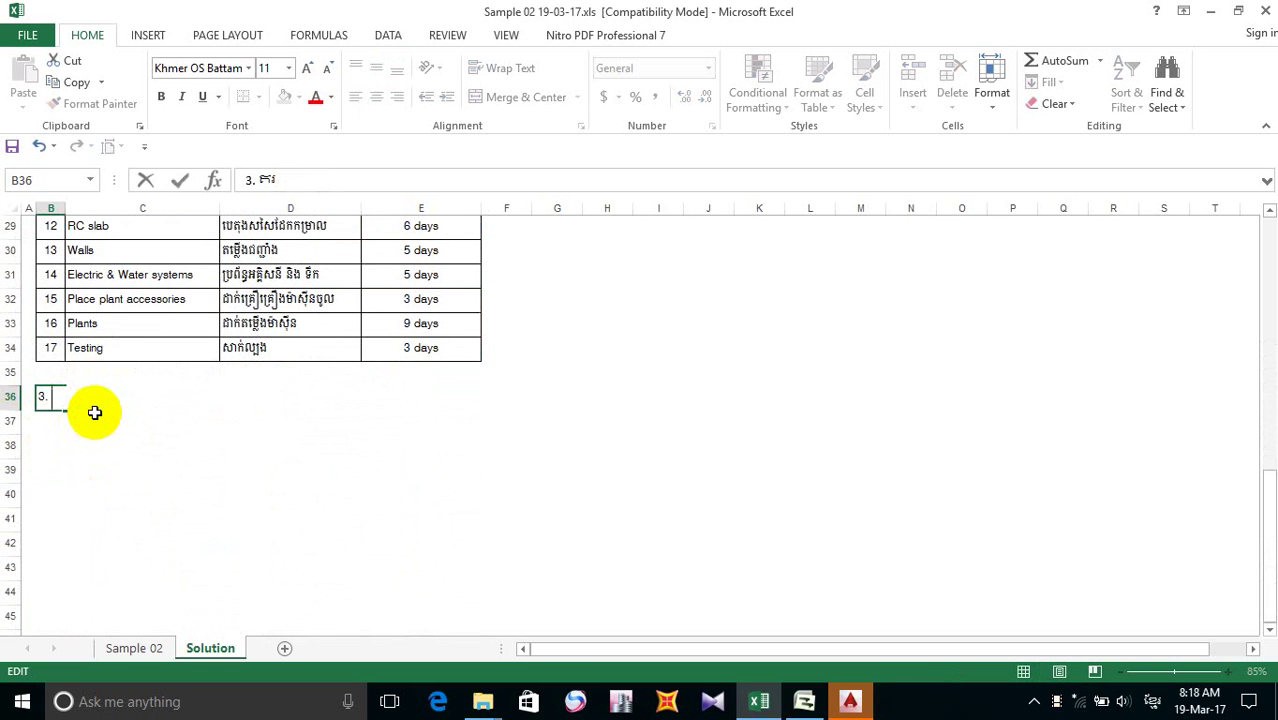
pyautogui.write('វការើក')
pyautogui.write('ភាគ')
pyautogui.write('ម')
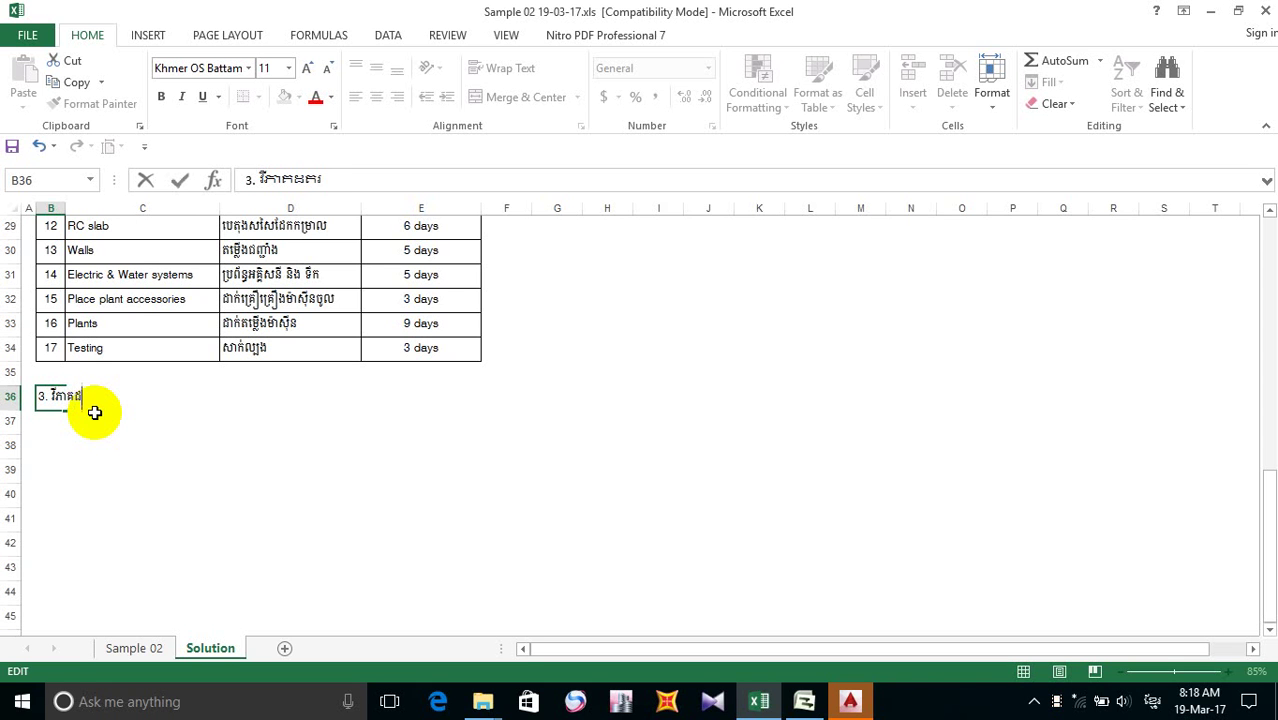
pyautogui.write('់')
pyautogui.write('ណើរ')
pyautogui.write('កា')
pyautogui.write('រ')
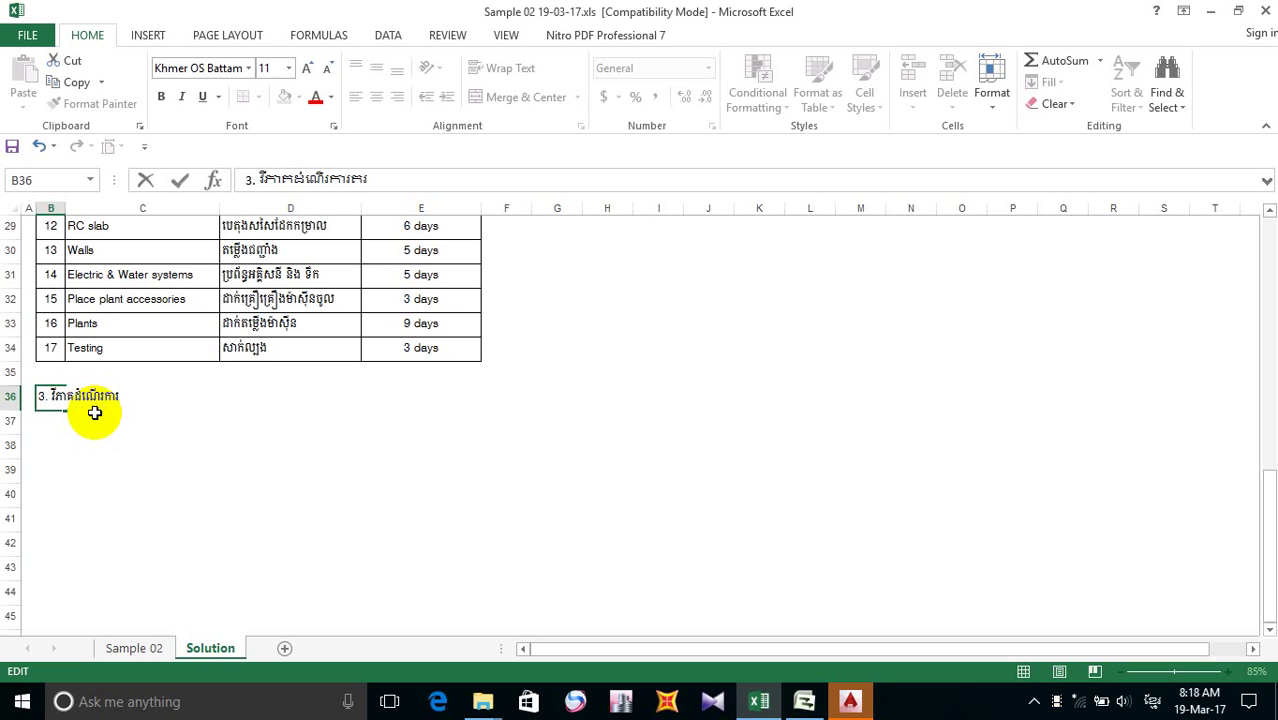
pyautogui.write('អនុ')
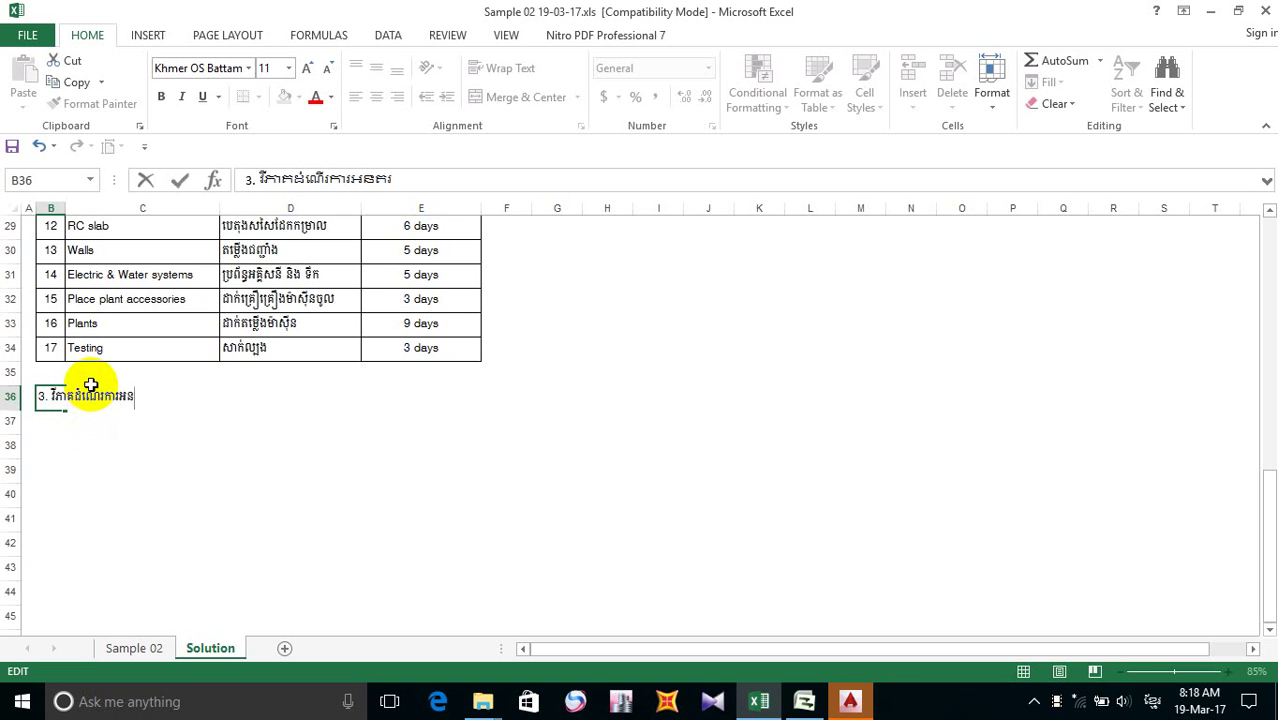
pyautogui.write('ត្តក')
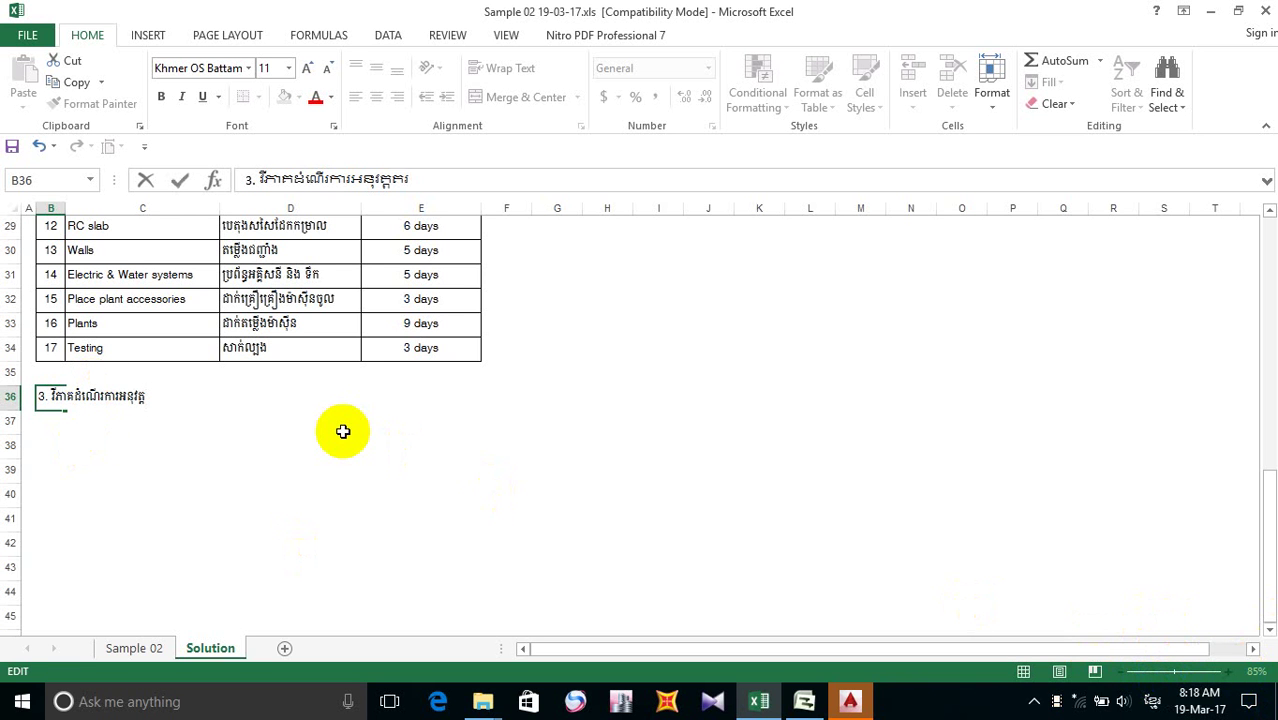
pyautogui.click(306, 444)
pyautogui.scroll(2, 306, 445)
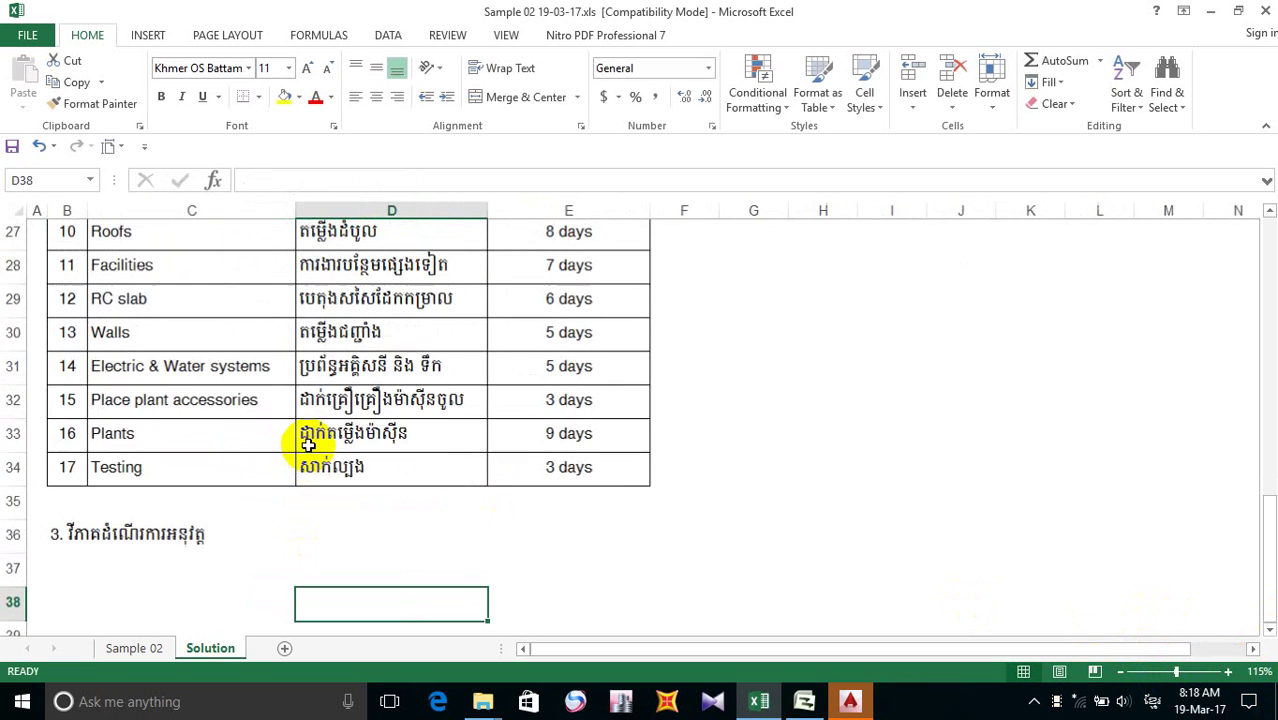
pyautogui.scroll(-1, 310, 445)
pyautogui.scroll(-1, 306, 444)
pyautogui.scroll(1, 308, 443)
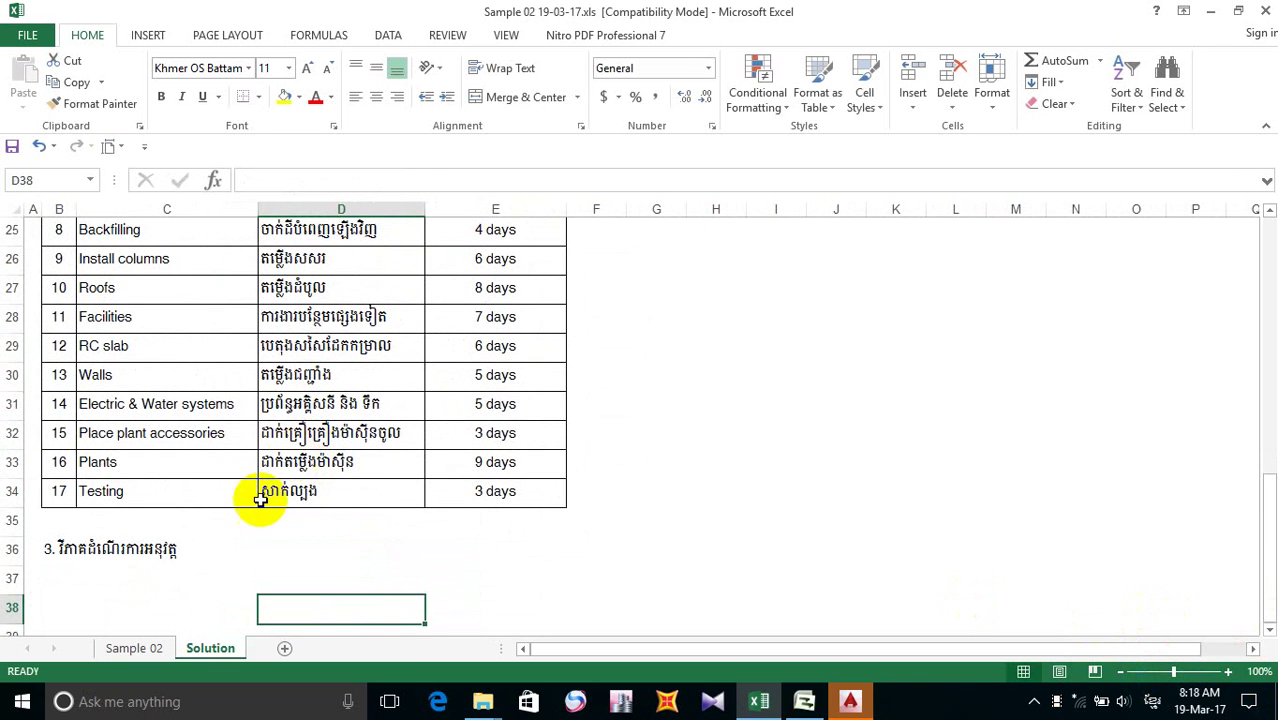
pyautogui.scroll(-2, 200, 471)
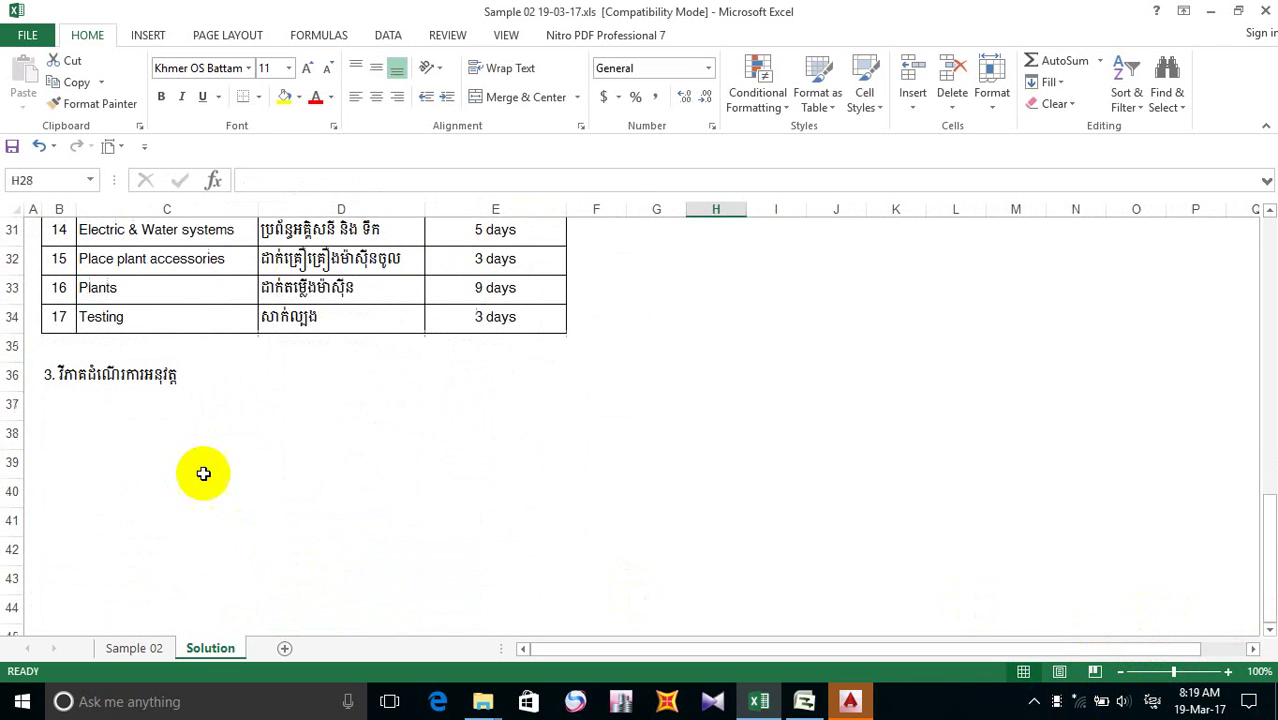
pyautogui.click(23, 383)
pyautogui.click(85, 412)
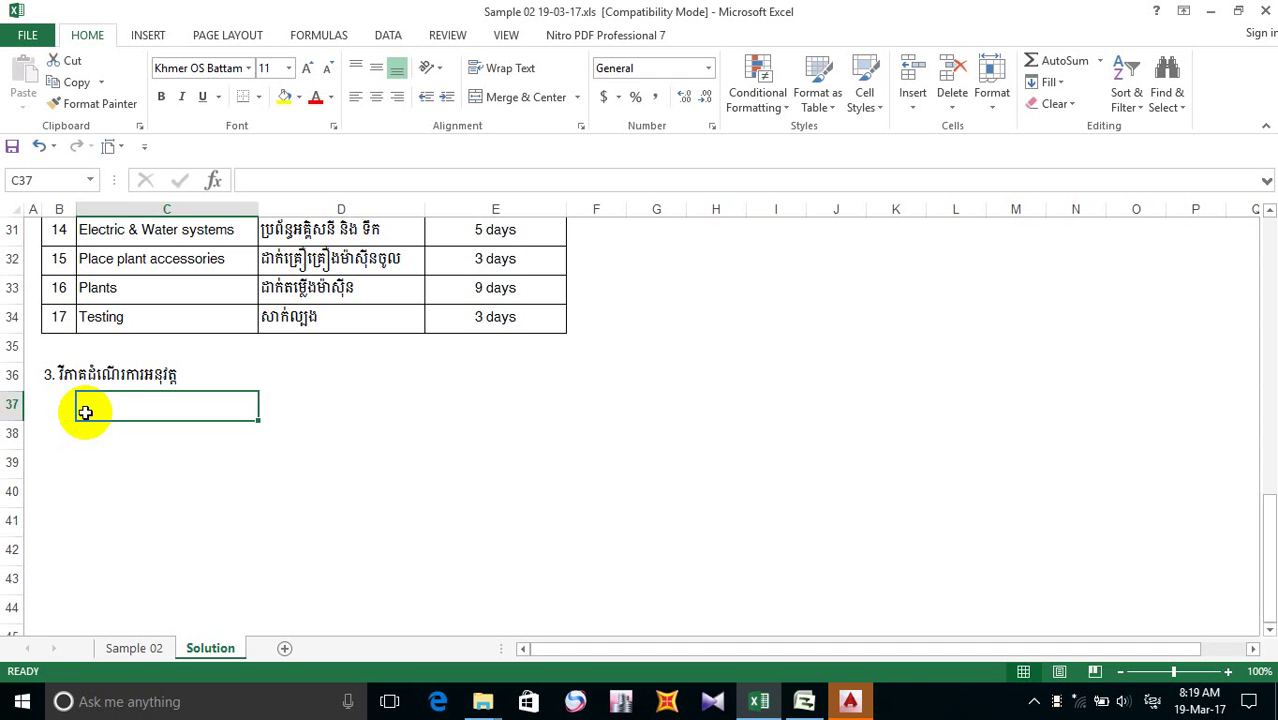
# - Append "តាម CPM" to the end of the section 3 heading in B36
pyautogui.click(150, 377)
pyautogui.doubleClick(70, 378)
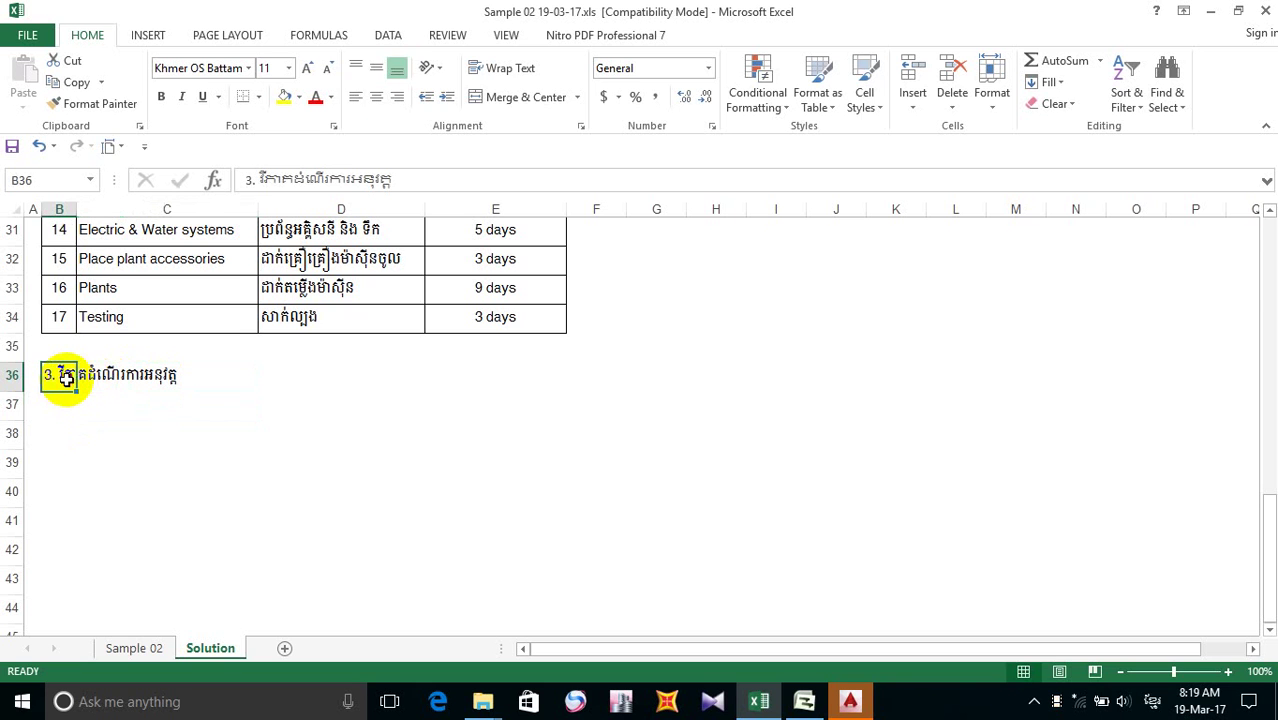
pyautogui.click(184, 374)
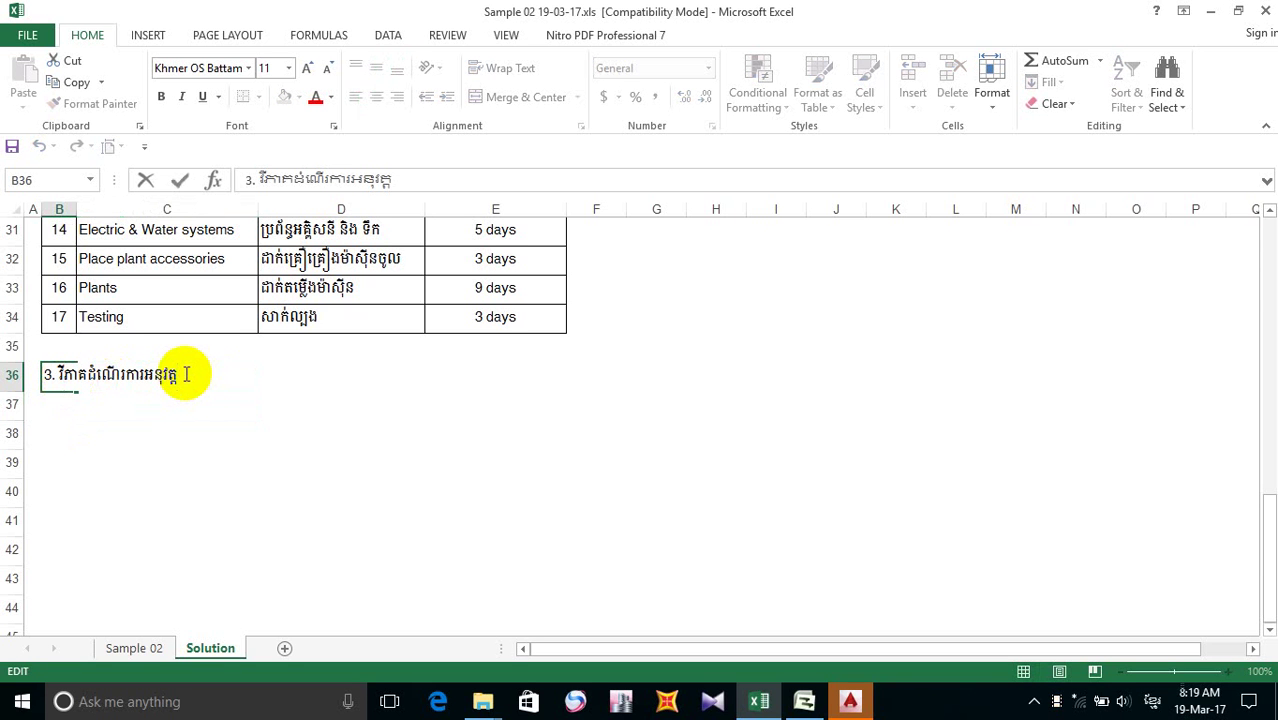
pyautogui.write('ក')
pyautogui.write('ាម')
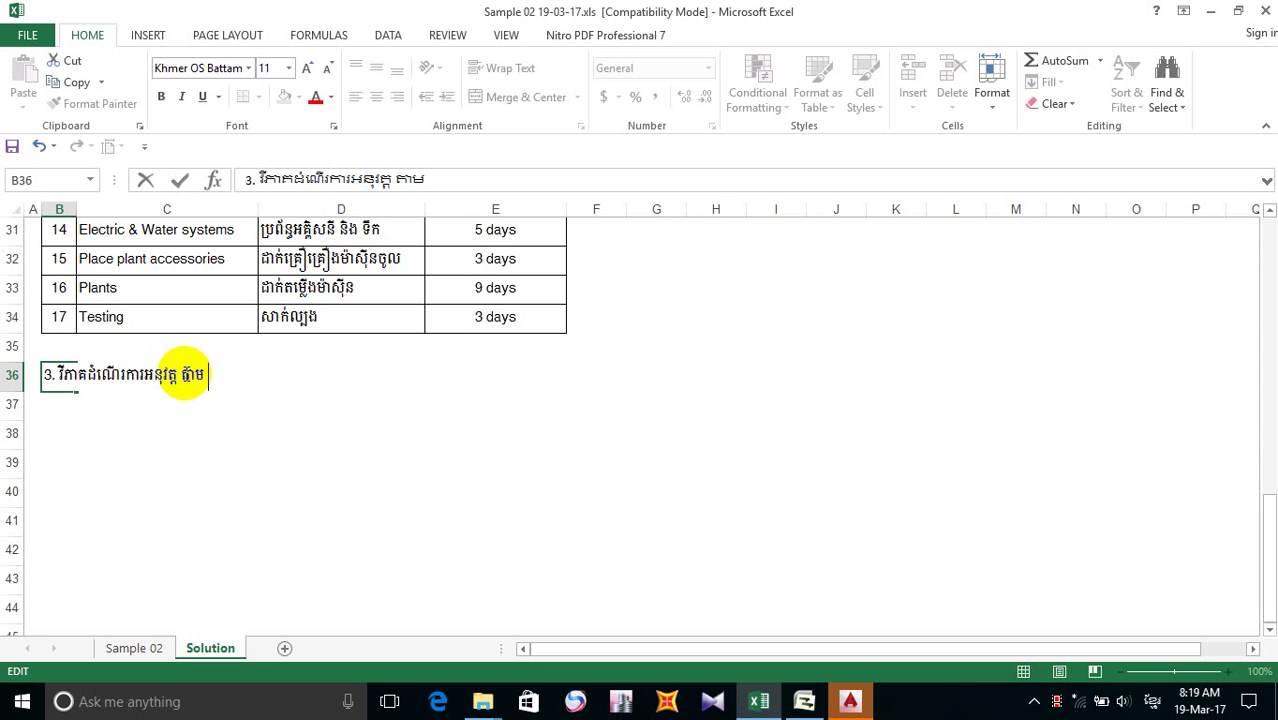
pyautogui.hotkey('alt', 'shift')
pyautogui.write('CPM')
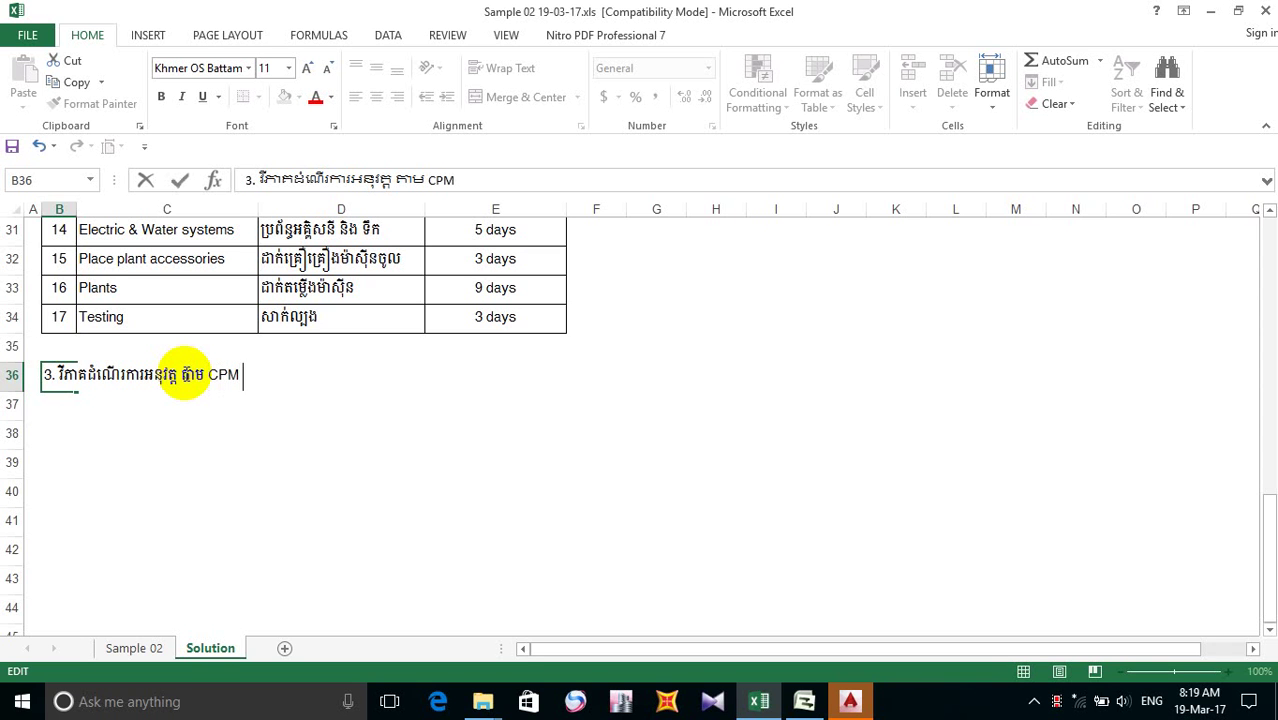
# - Add "(Critical Path Method)" after CPM in the B36 heading and commit the entry
pyautogui.write(' (')
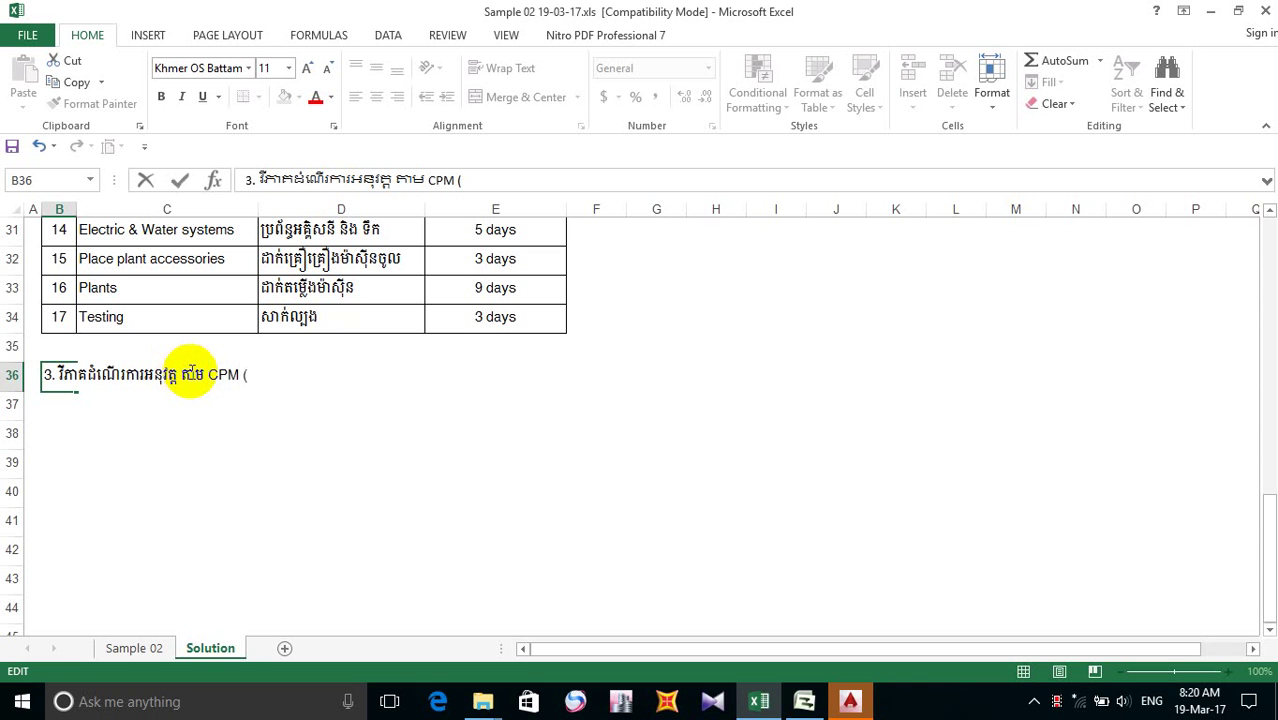
pyautogui.write('Criti')
pyautogui.write('cal')
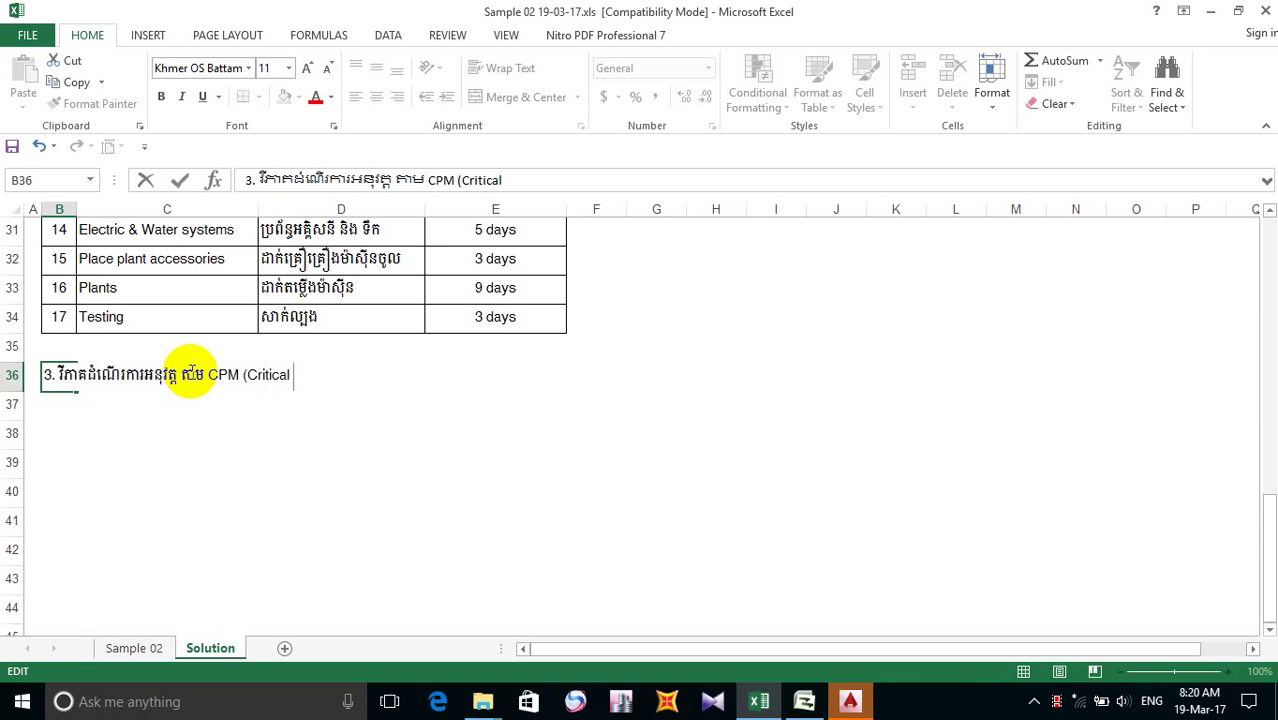
pyautogui.write('Path Me')
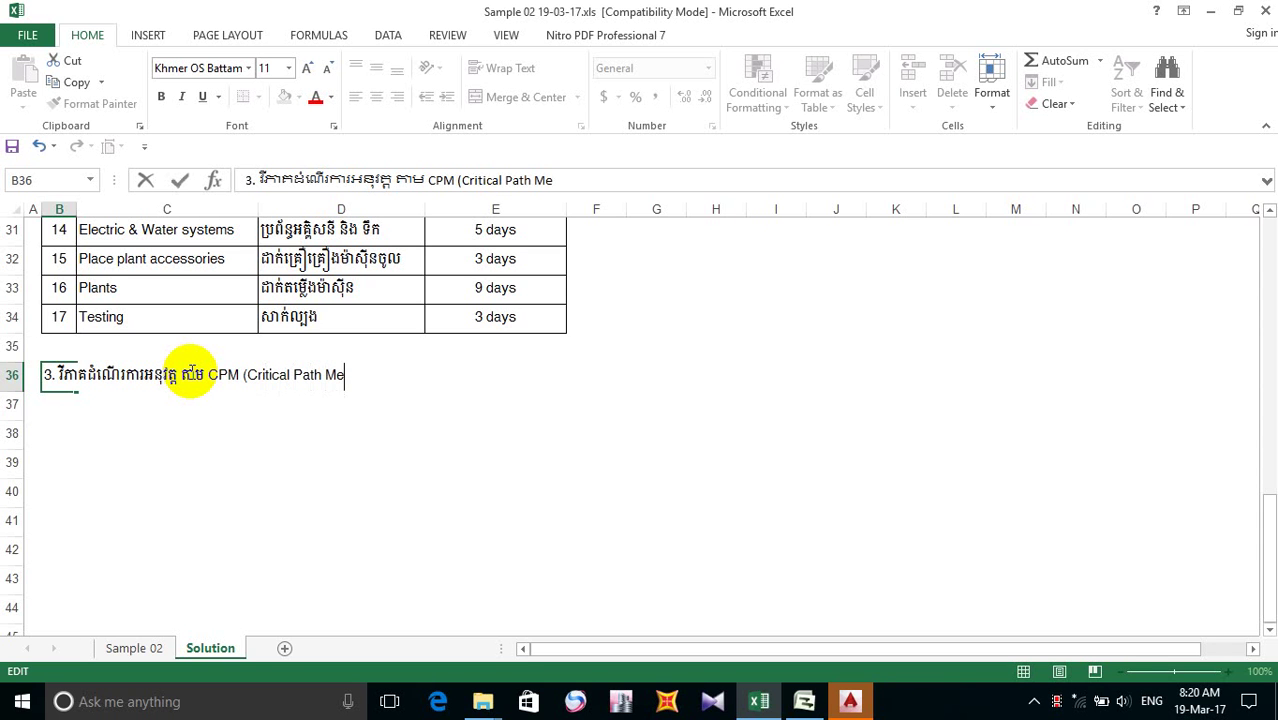
pyautogui.write('thod')
pyautogui.click(194, 373)
pyautogui.write(')')
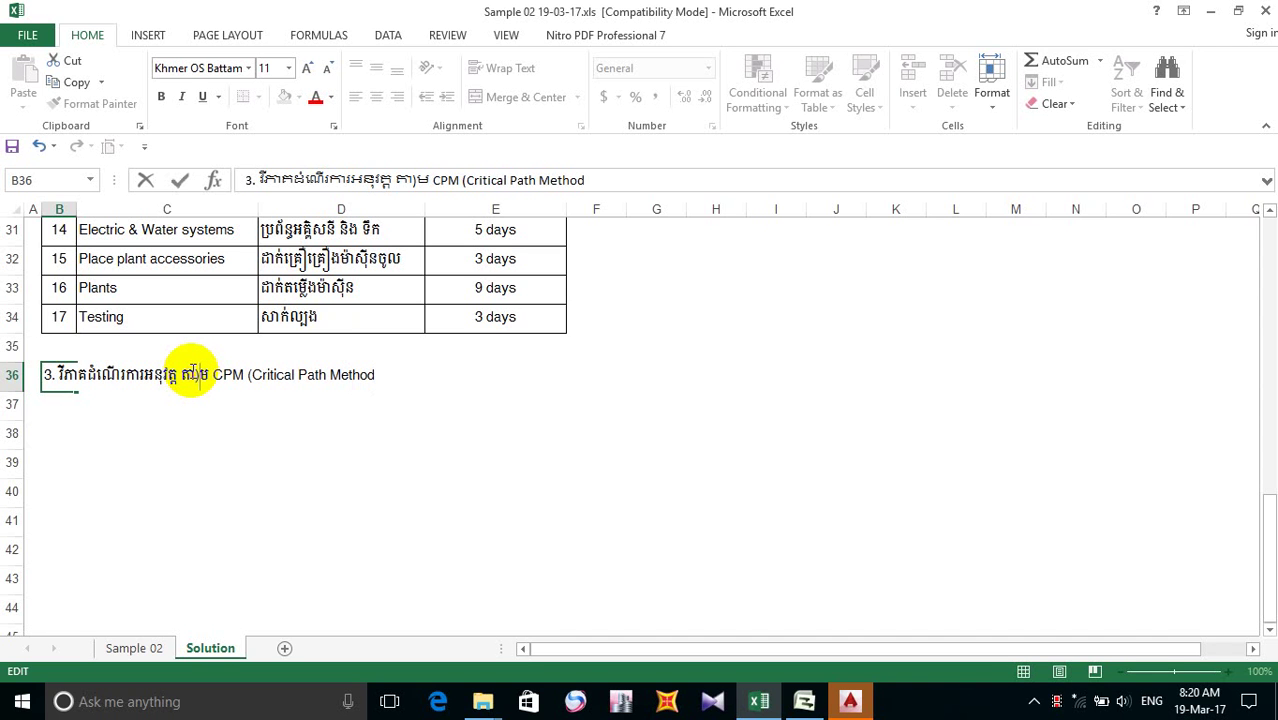
pyautogui.press('BackSpace')
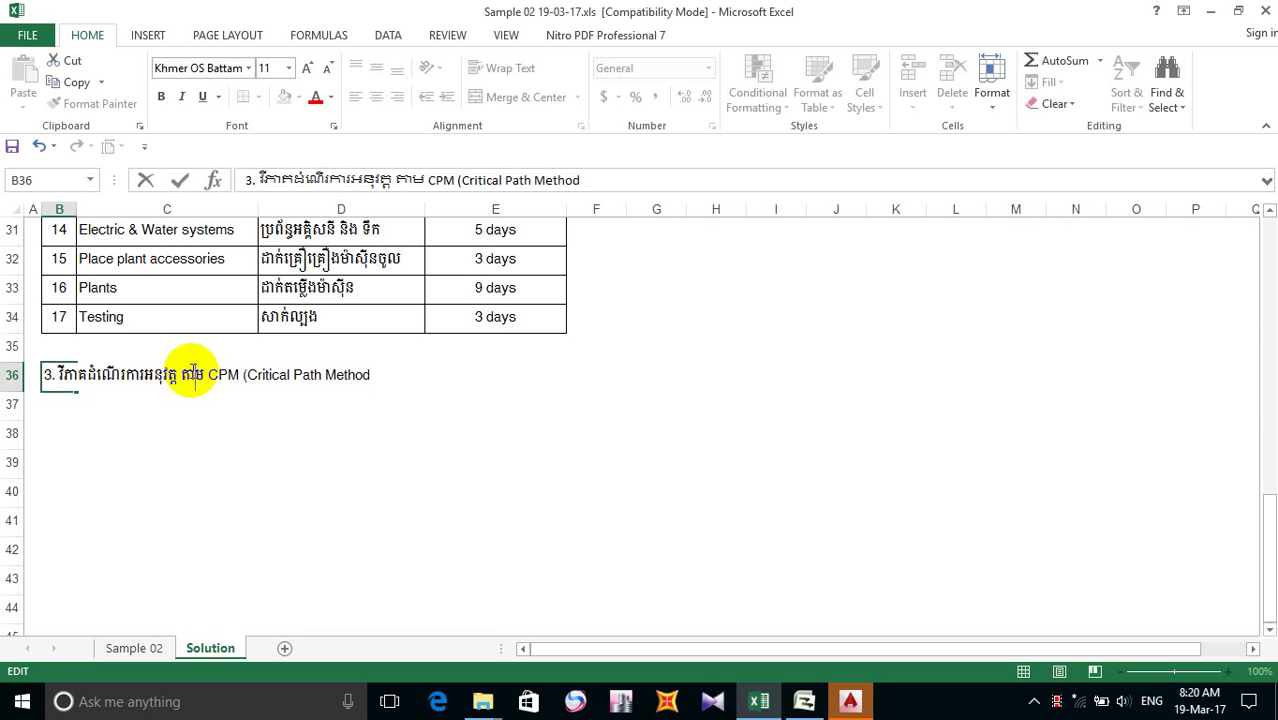
pyautogui.click(371, 374)
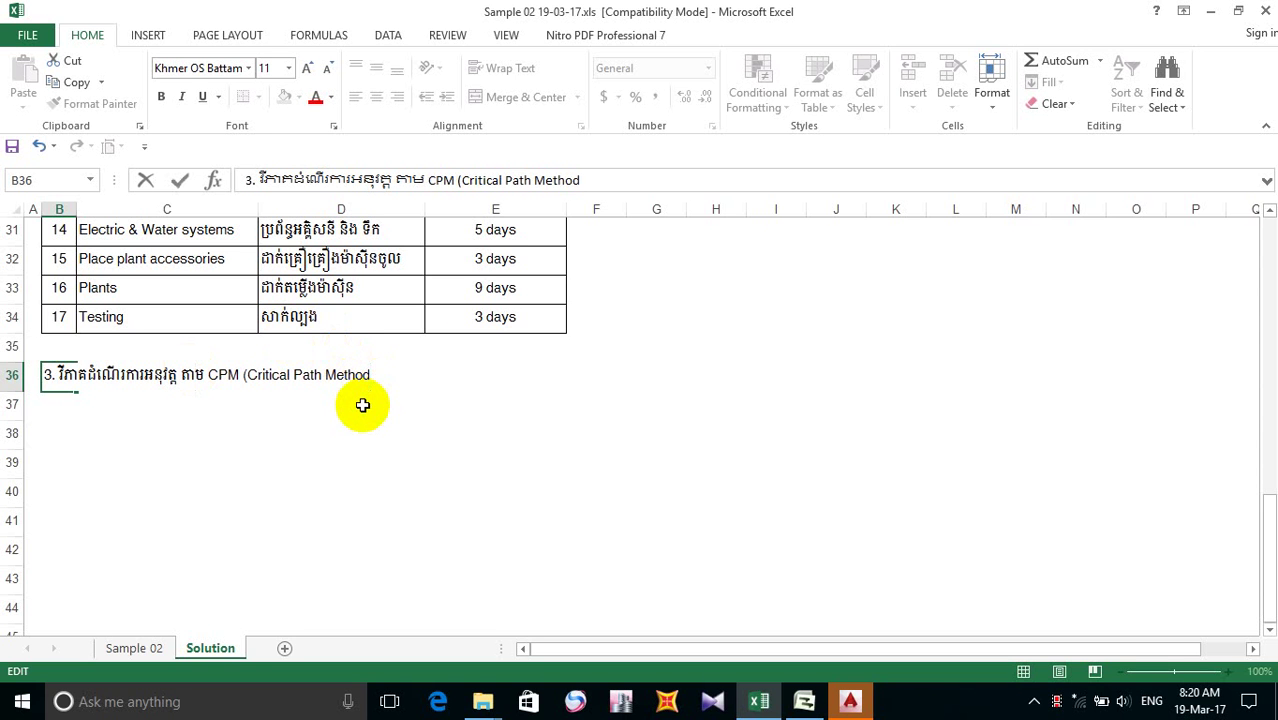
pyautogui.write(')')
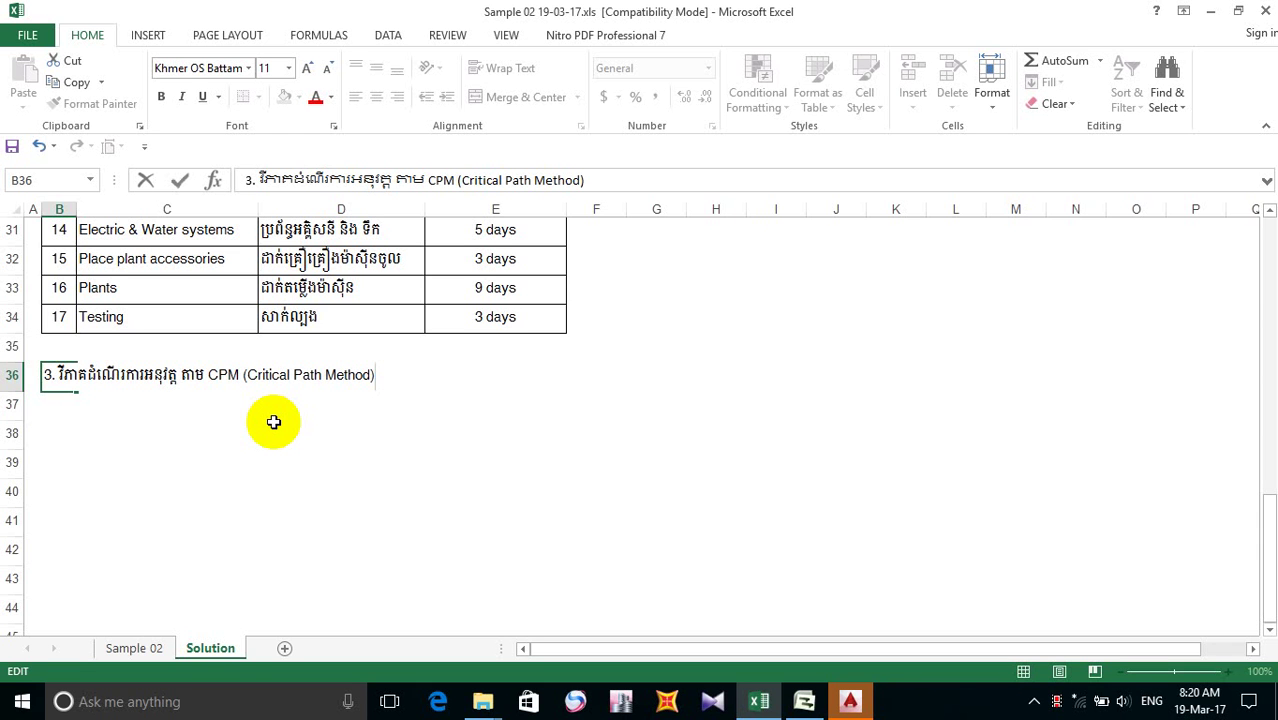
pyautogui.click(146, 446)
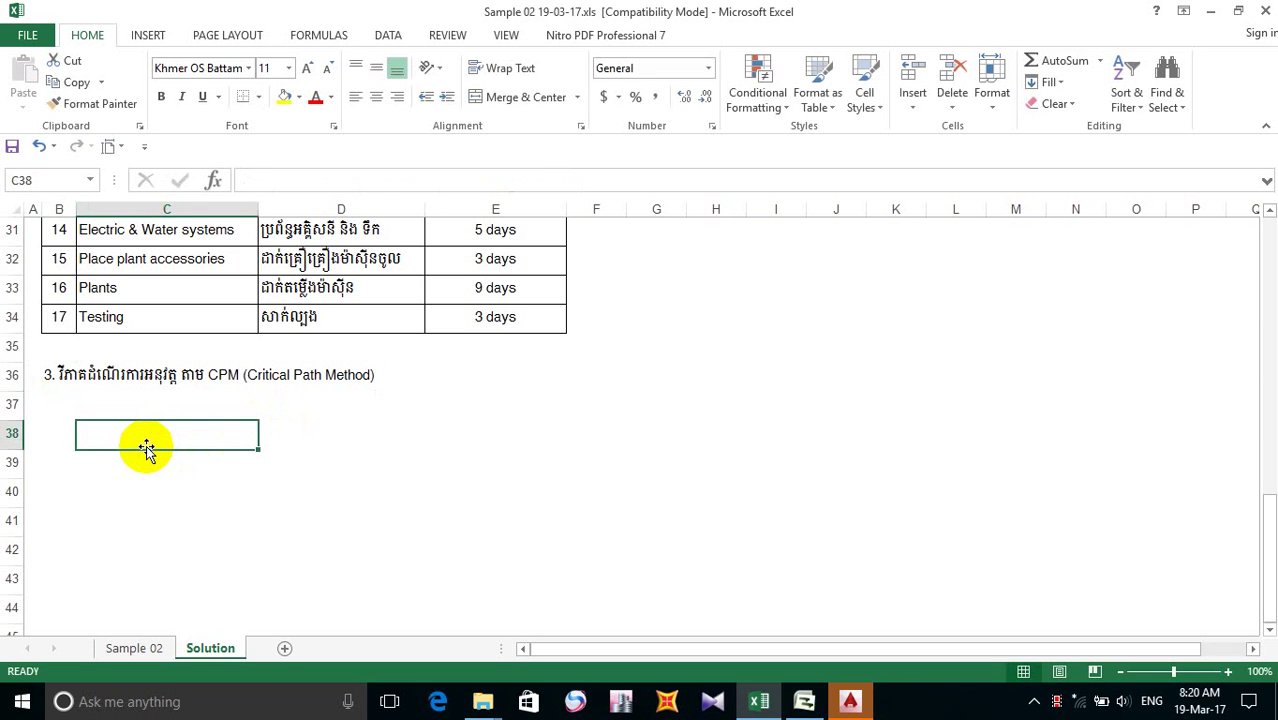
# - Review the building drawing and the task table, focusing on the tasks from Deliver columns to Excavation for foundation
pyautogui.press('Up')
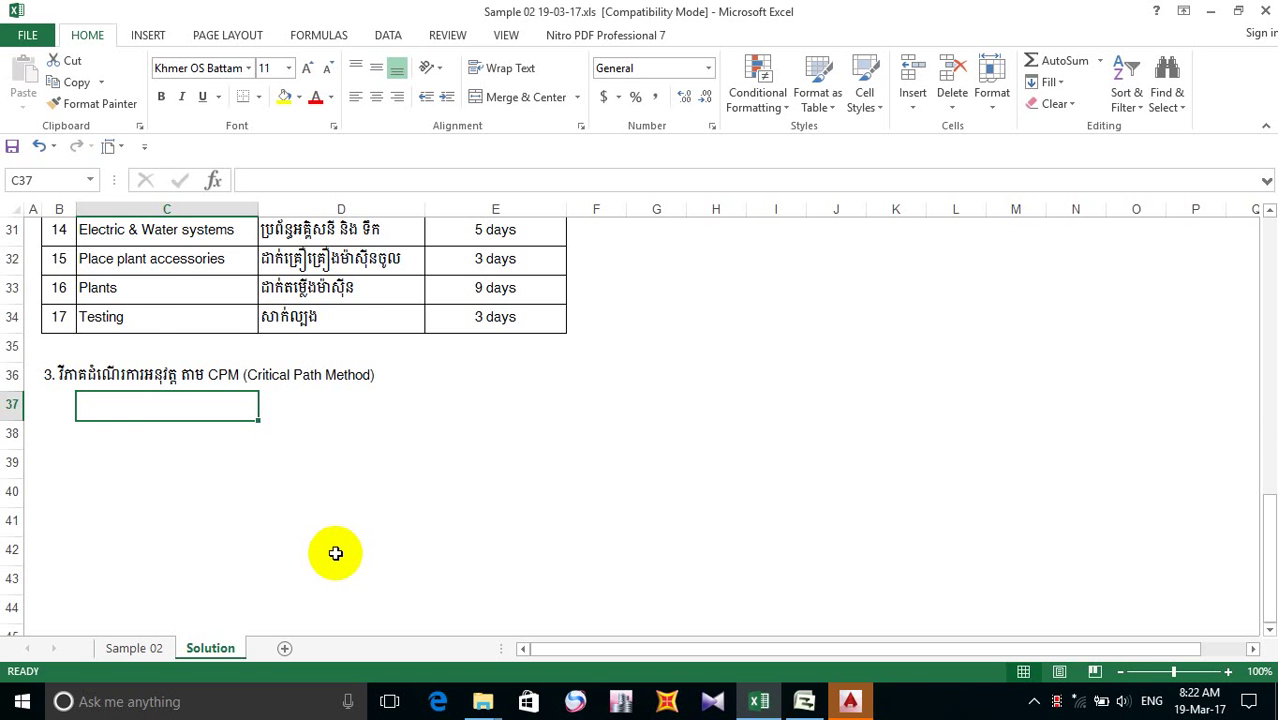
pyautogui.scroll(10, 331, 543)
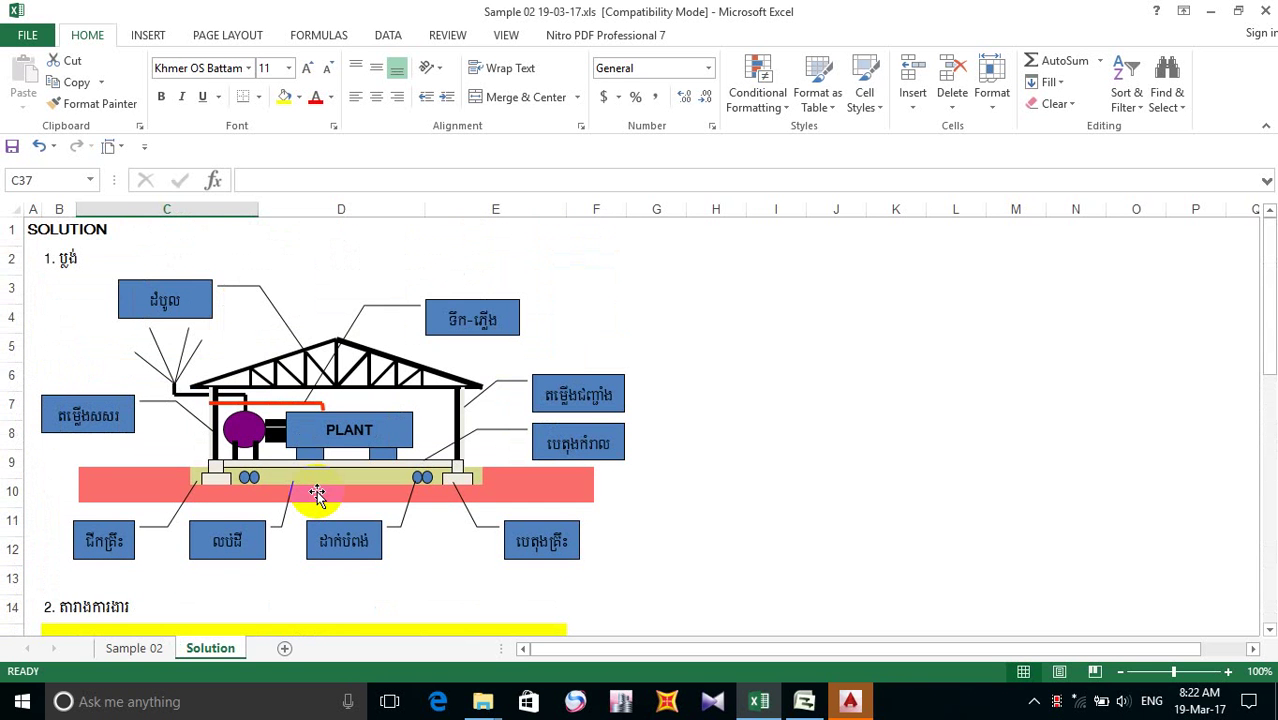
pyautogui.scroll(-4, 316, 494)
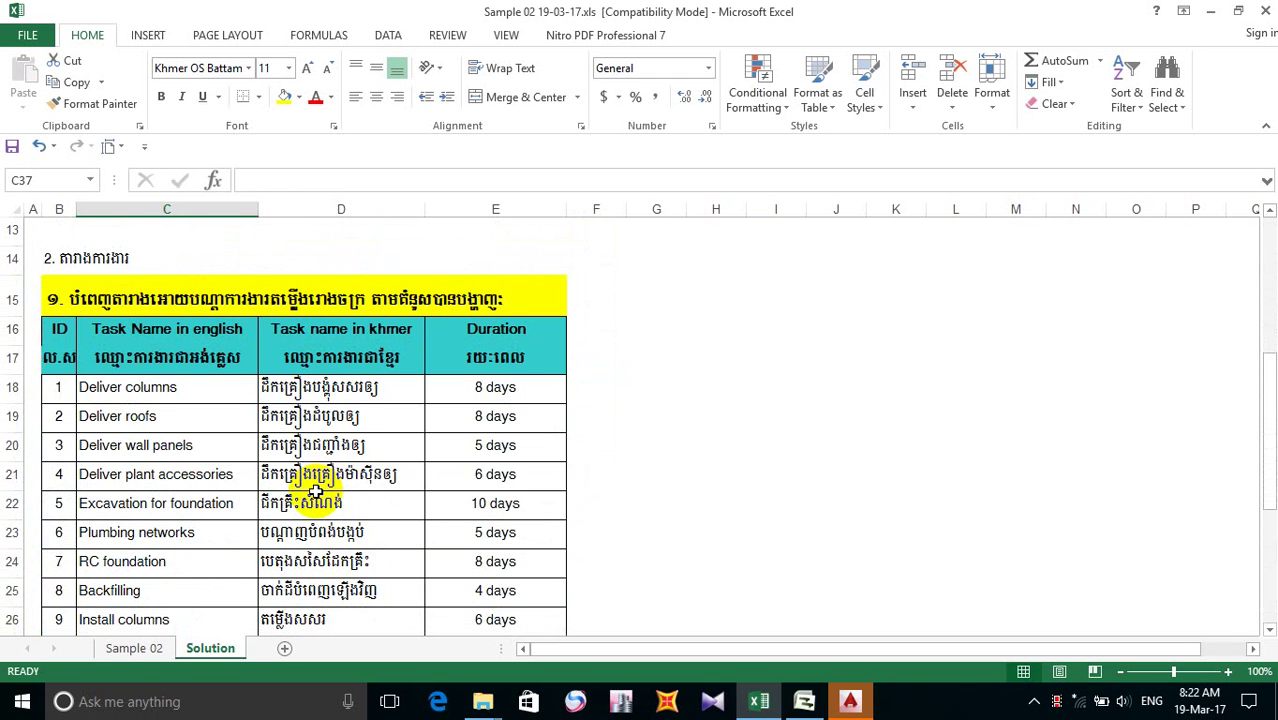
pyautogui.moveTo(100, 387); pyautogui.dragTo(121, 493)
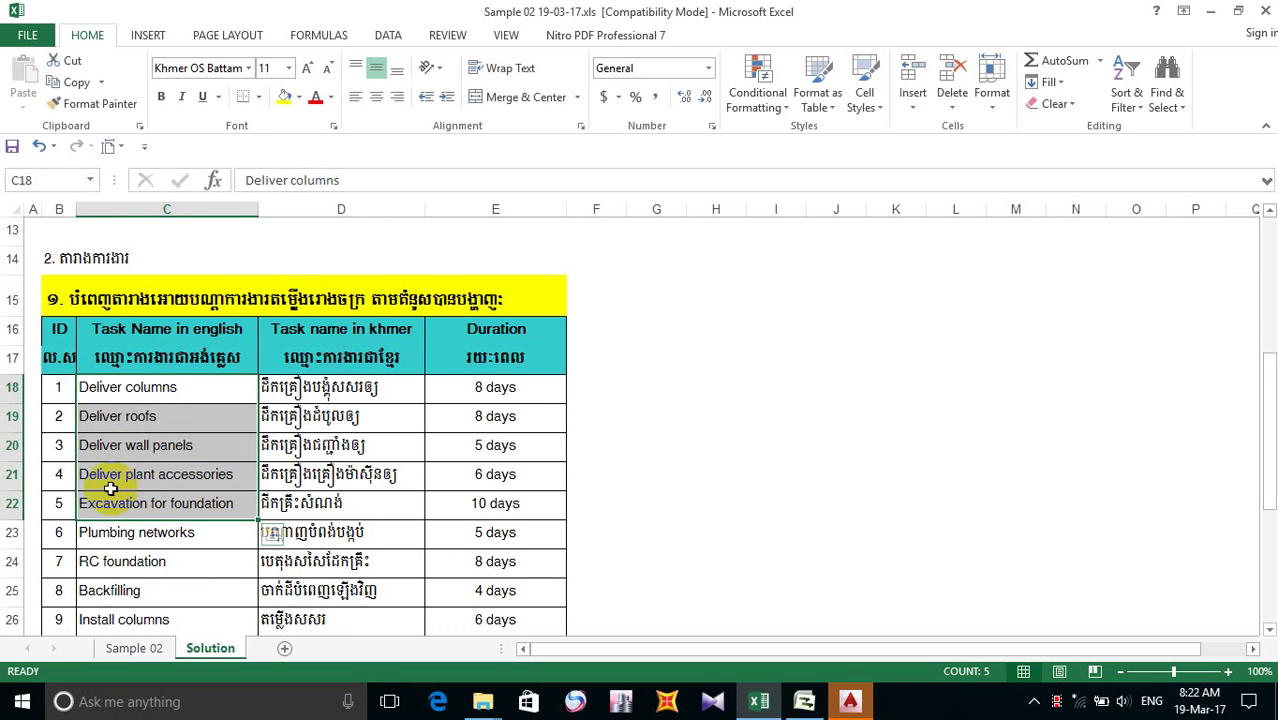
pyautogui.click(158, 399)
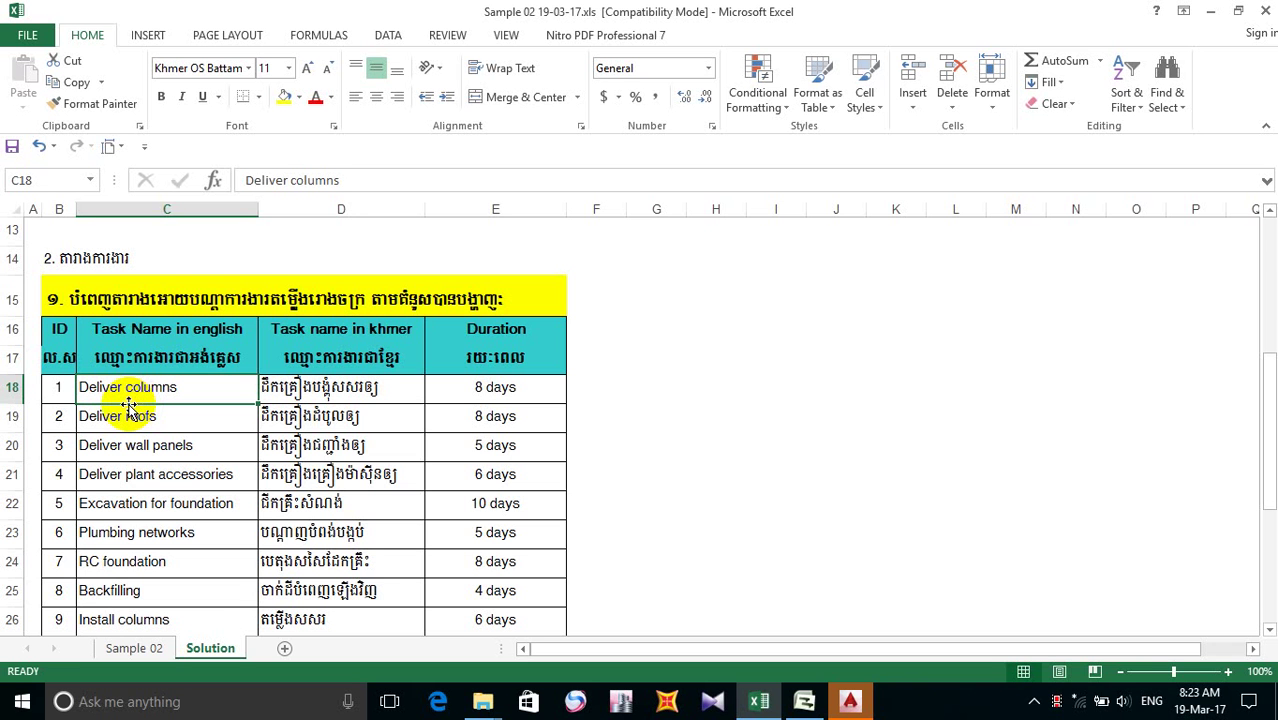
pyautogui.scroll(-6, 214, 376)
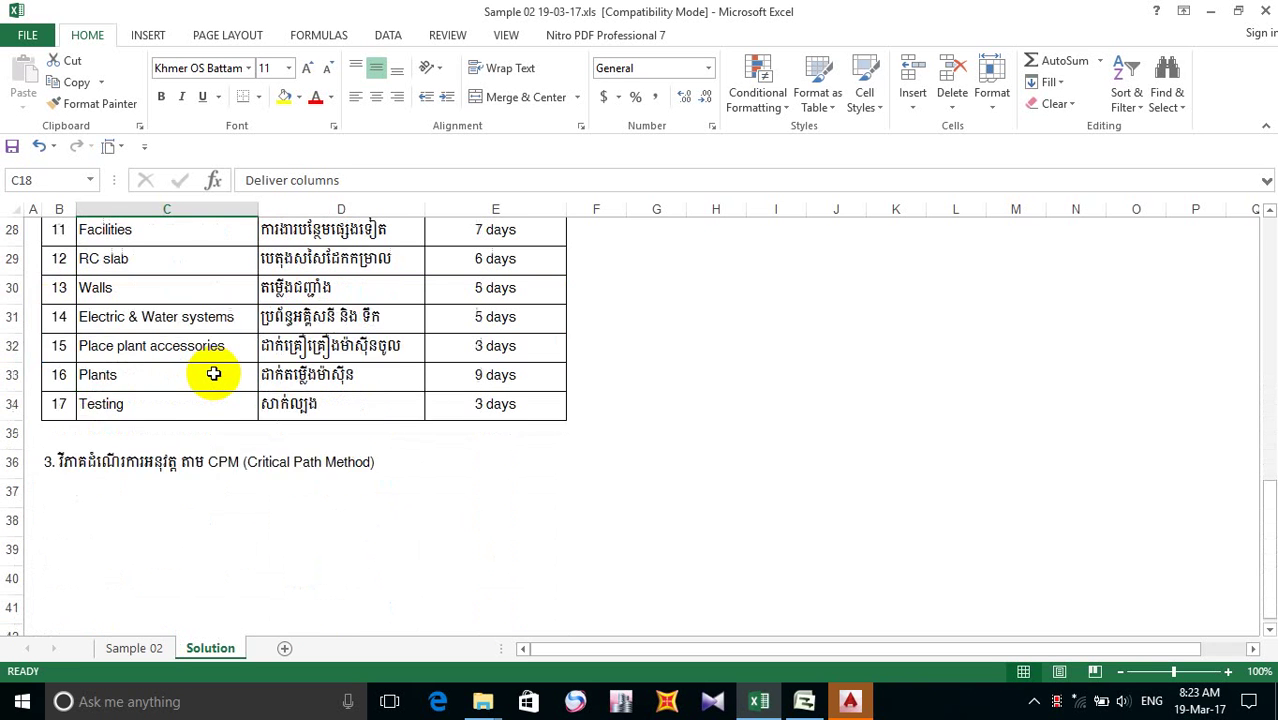
# - Widen column A to roughly double its width and check the layout from the drawing down to section 3
pyautogui.click(124, 404)
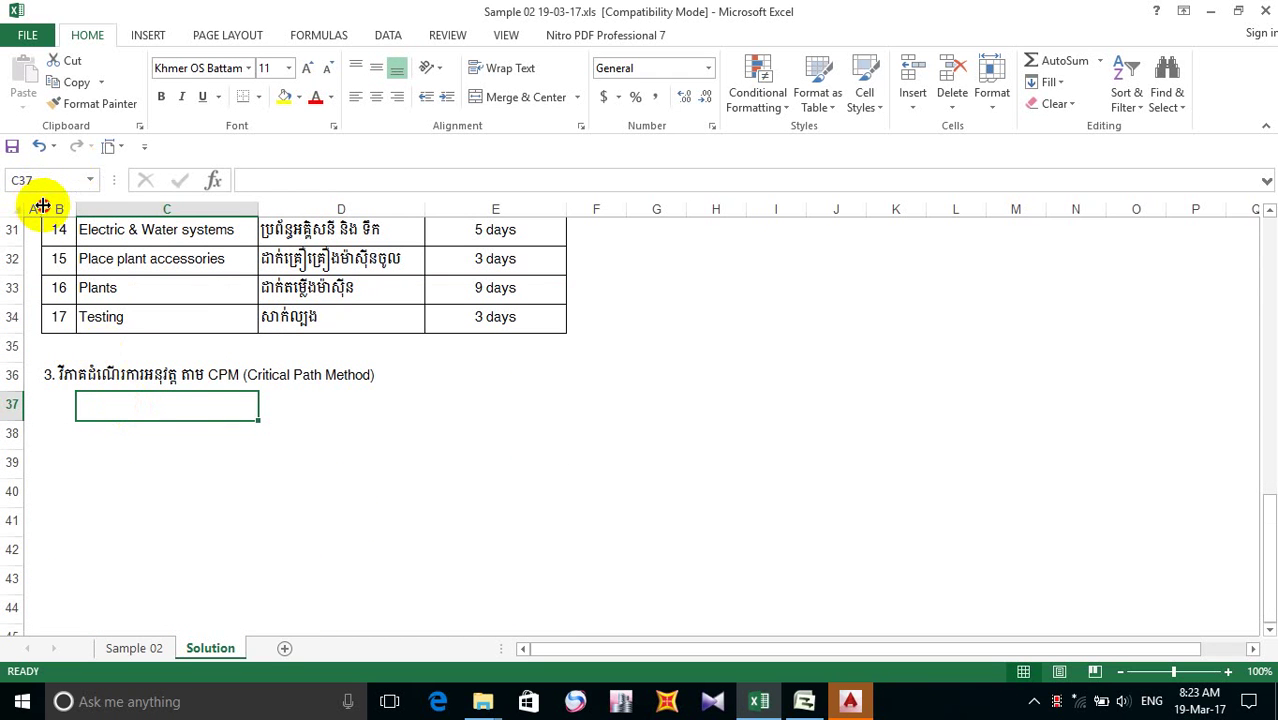
pyautogui.moveTo(42, 207); pyautogui.dragTo(60, 207)
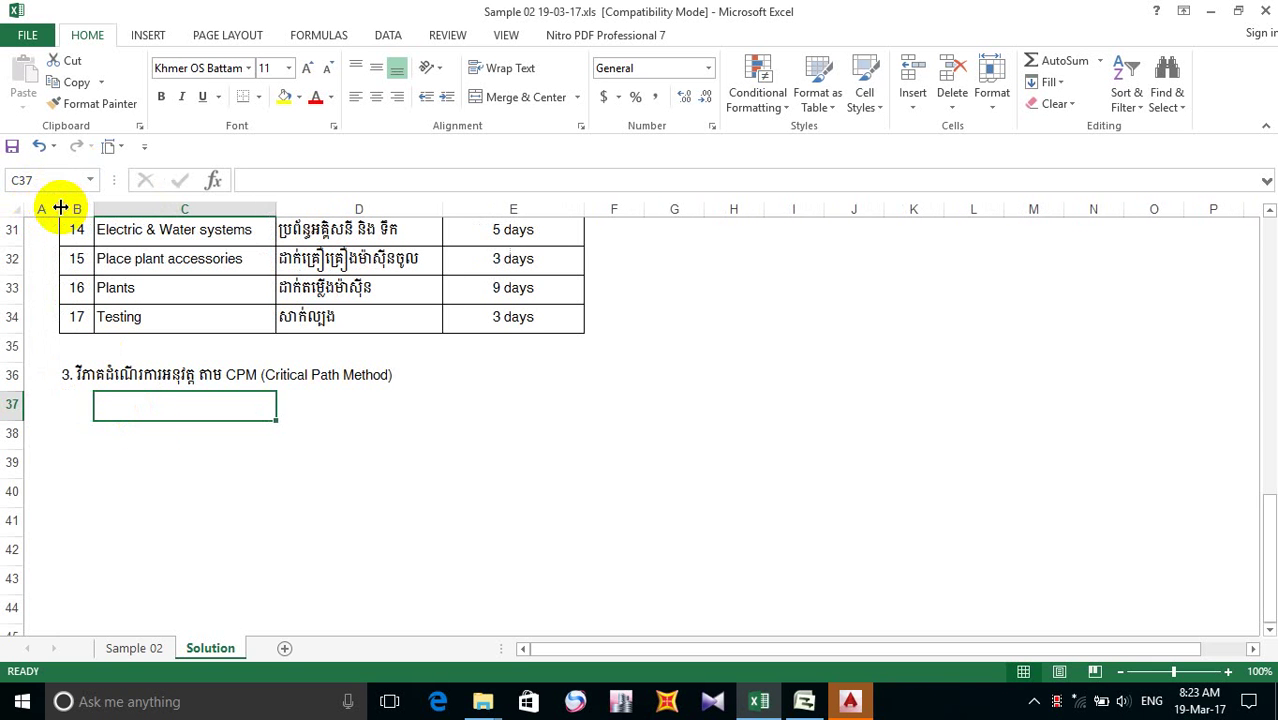
pyautogui.click(185, 490)
pyautogui.scroll(7, 96, 352)
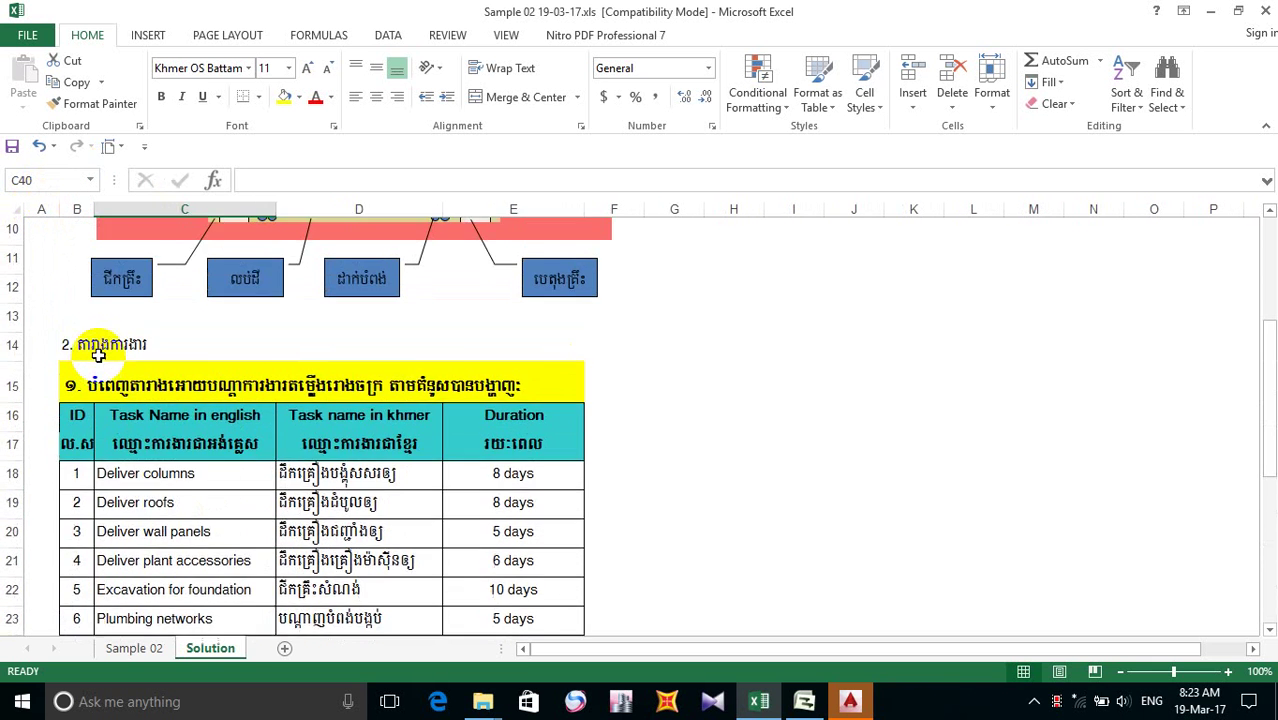
pyautogui.scroll(3, 98, 355)
pyautogui.scroll(-2, 98, 355)
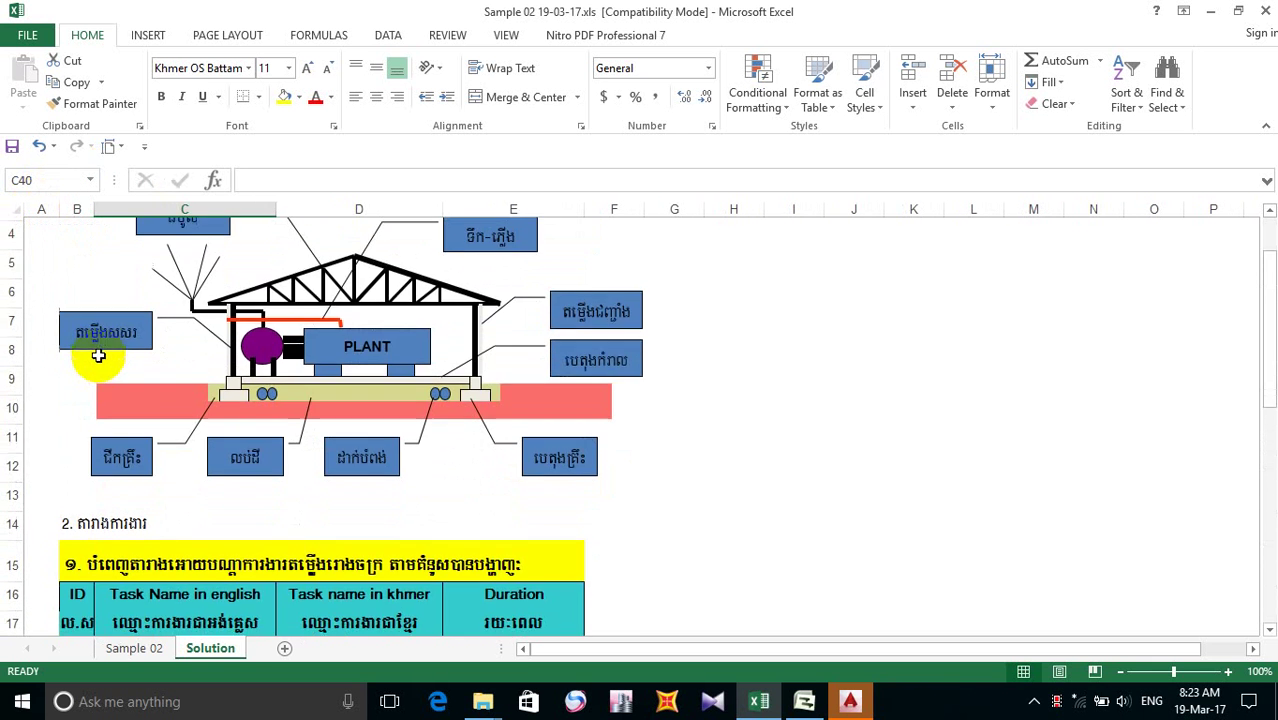
pyautogui.scroll(2, 98, 355)
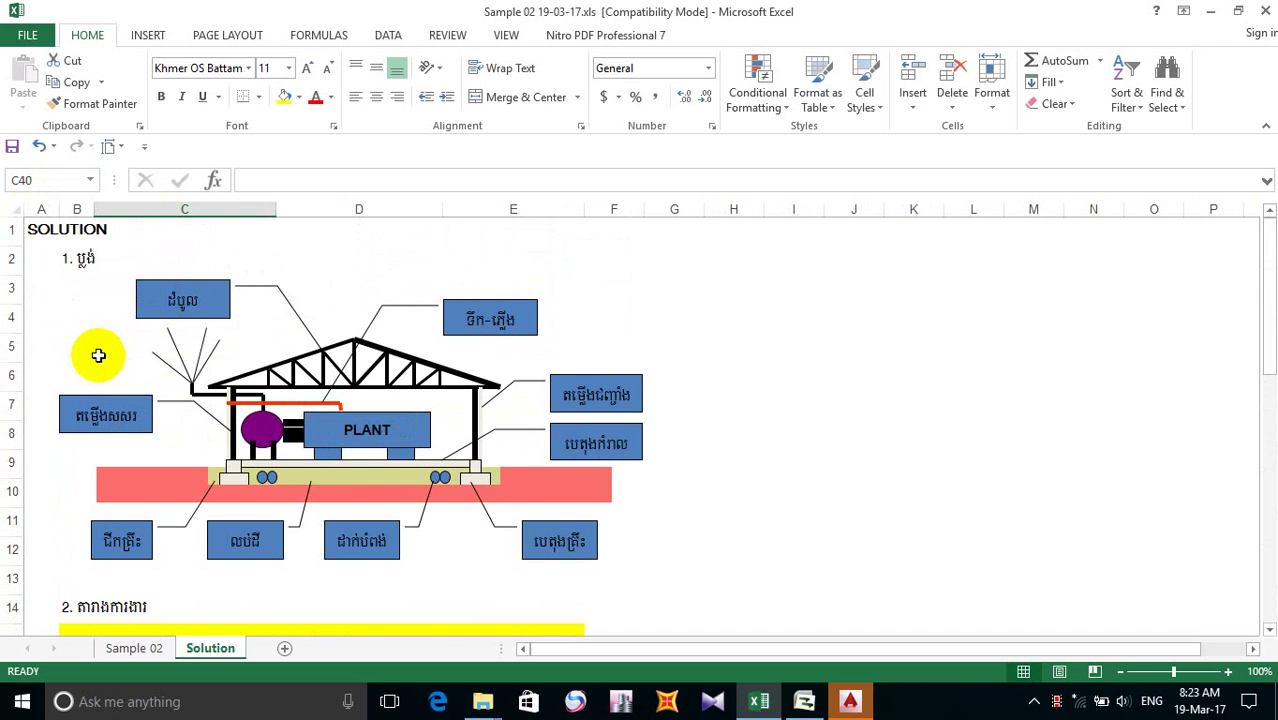
pyautogui.scroll(-10, 98, 355)
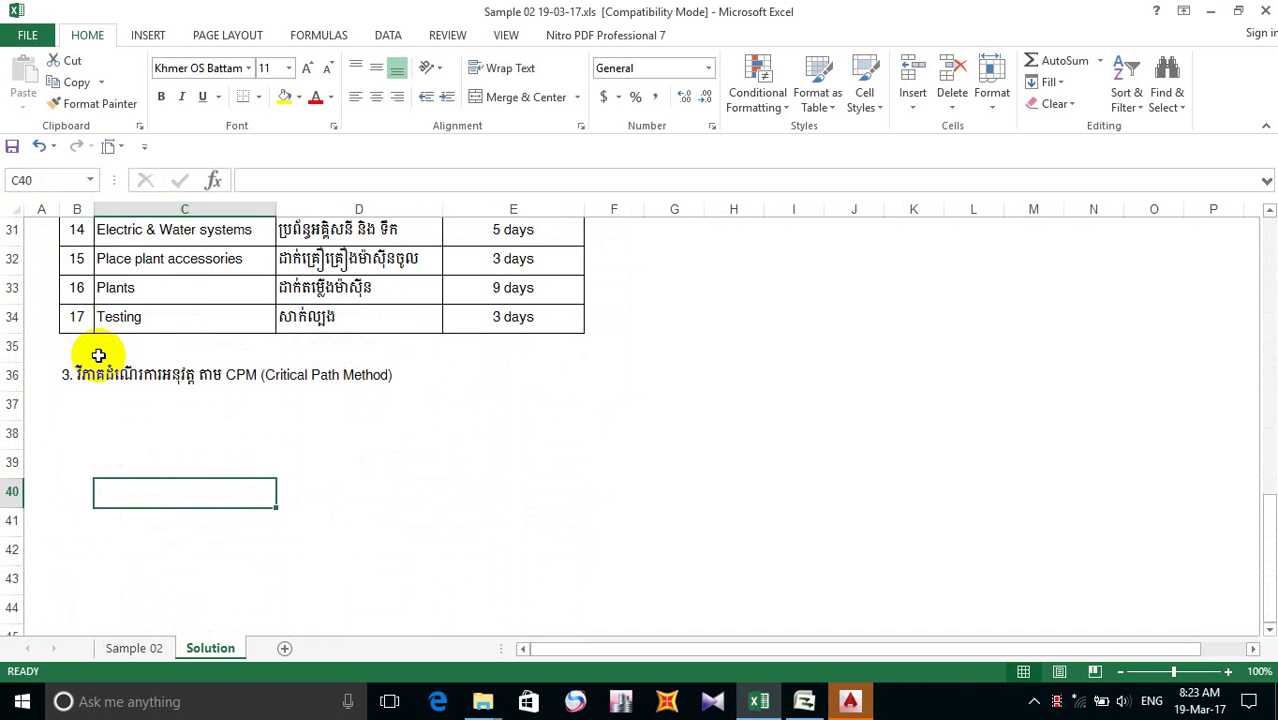
# - Move the section 3 heading about the Critical Path Method from B36 to A36
pyautogui.click(72, 378)
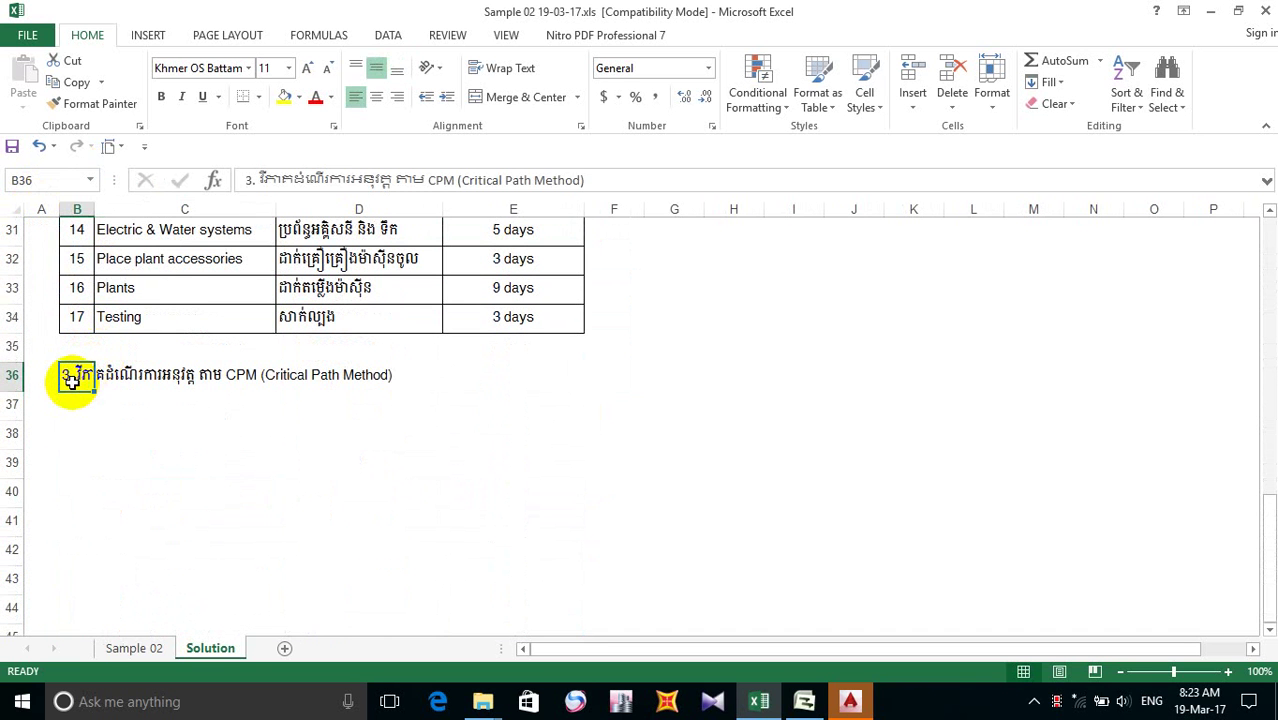
pyautogui.click(41, 393)
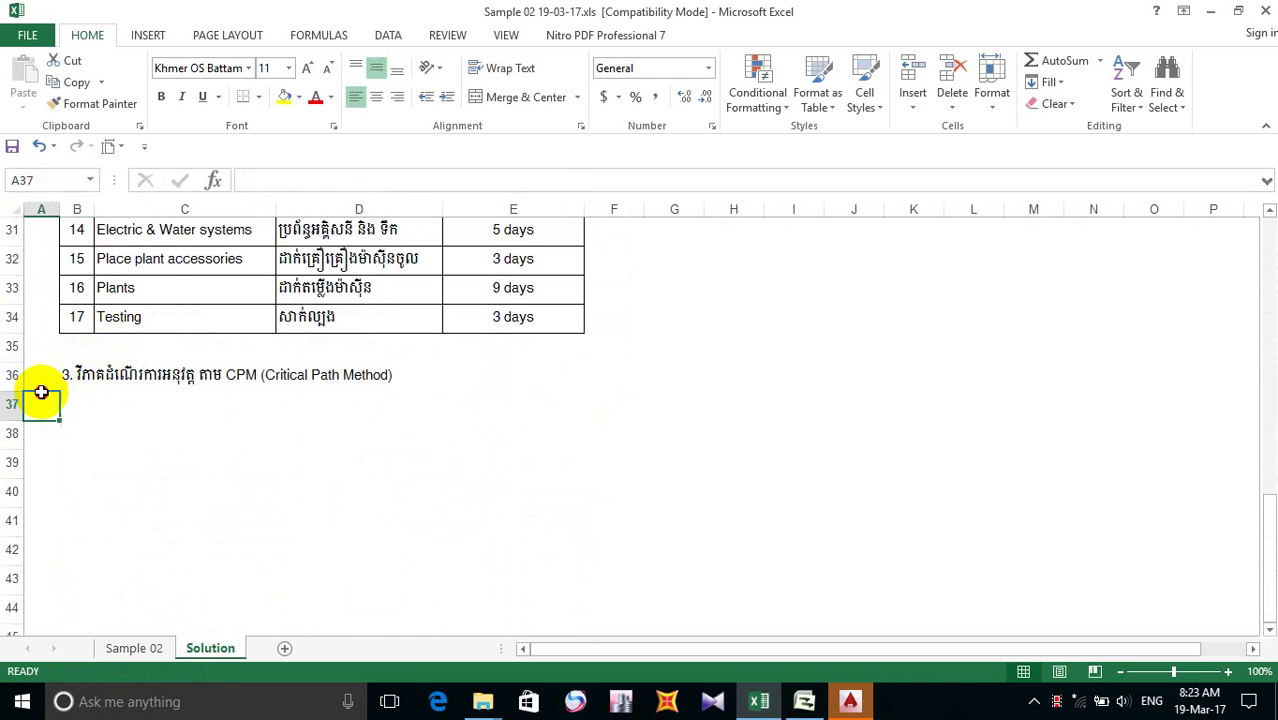
pyautogui.moveTo(41, 393); pyautogui.dragTo(46, 372)
pyautogui.click(64, 378)
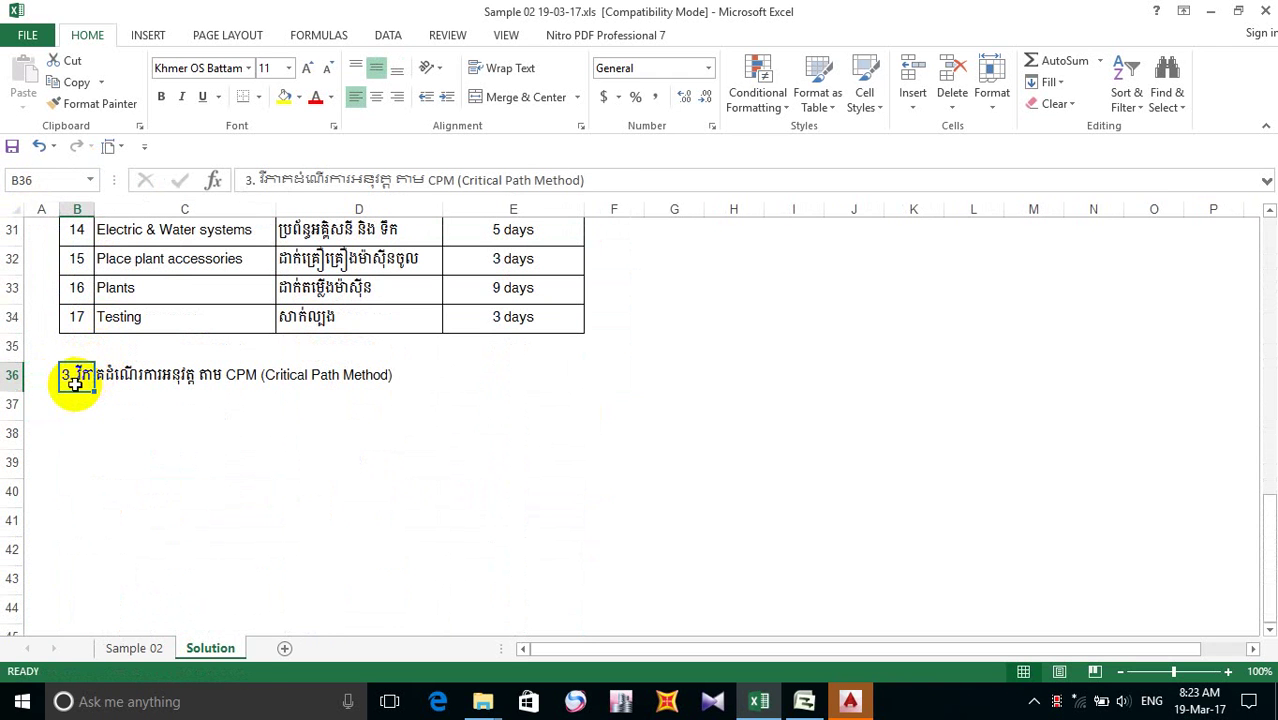
pyautogui.moveTo(62, 395); pyautogui.dragTo(48, 378)
pyautogui.click(127, 425)
# - Move the section heading "2. តារាងការងារ" from B14 to A14
pyautogui.scroll(7, 92, 344)
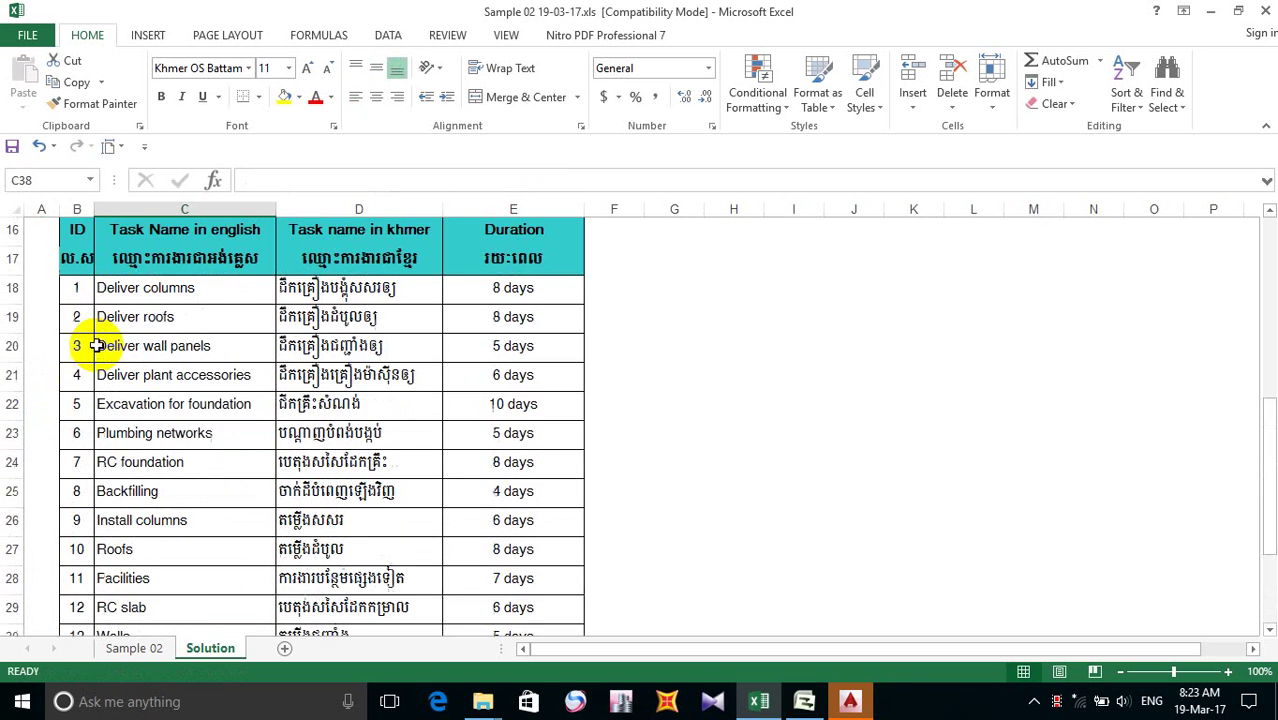
pyautogui.click(84, 348)
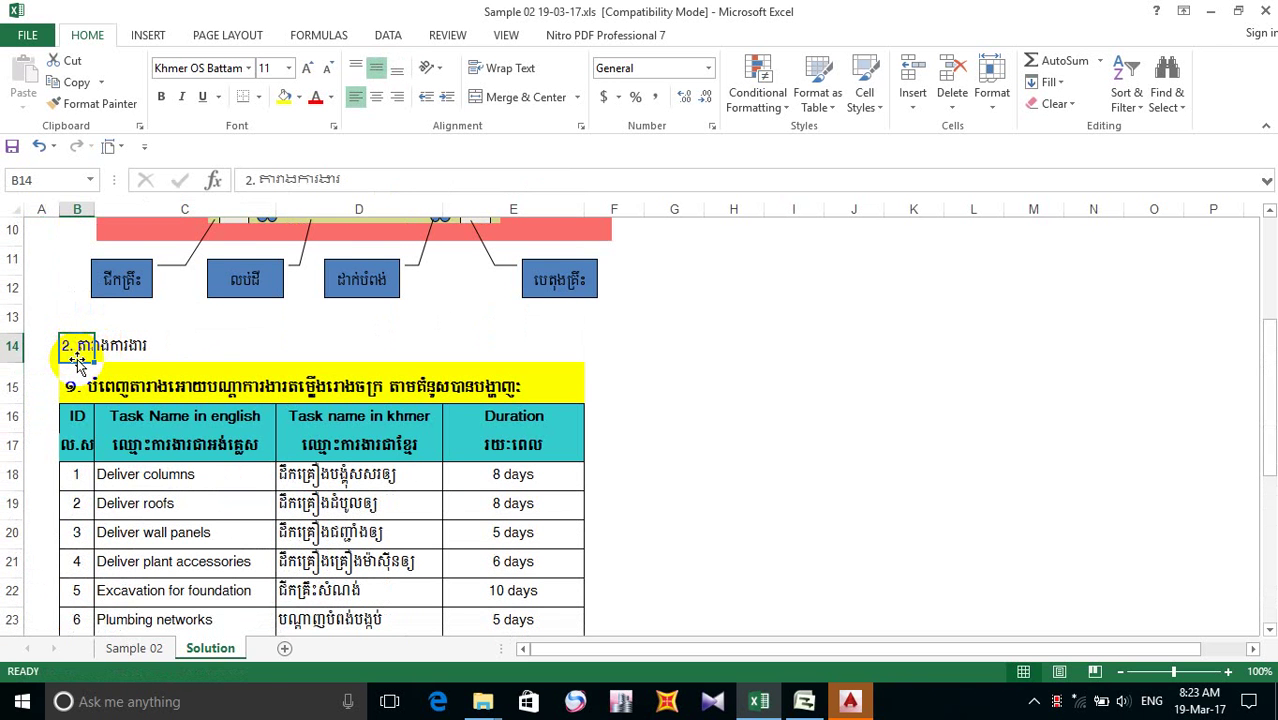
pyautogui.moveTo(58, 352); pyautogui.dragTo(44, 350)
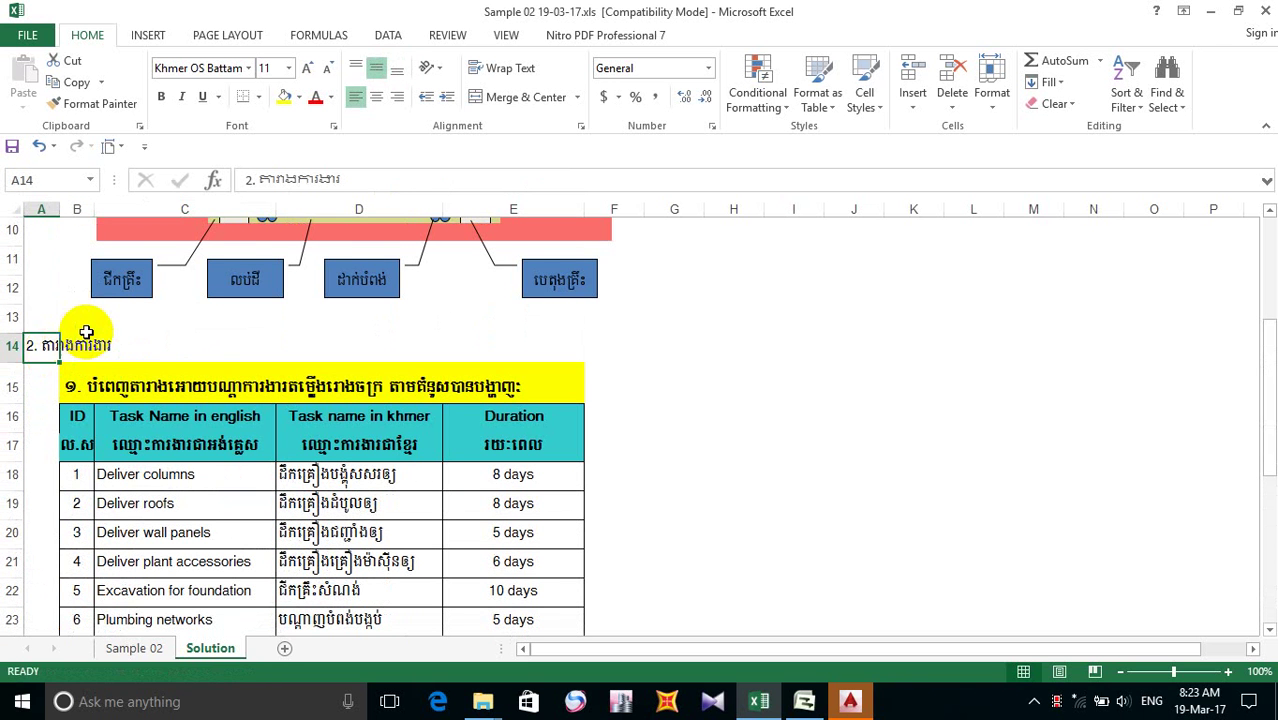
# - Move the section heading "1. ប្លង់" from B2 to A2 and look over the sheet down to section 3
pyautogui.scroll(3, 86, 328)
pyautogui.click(78, 261)
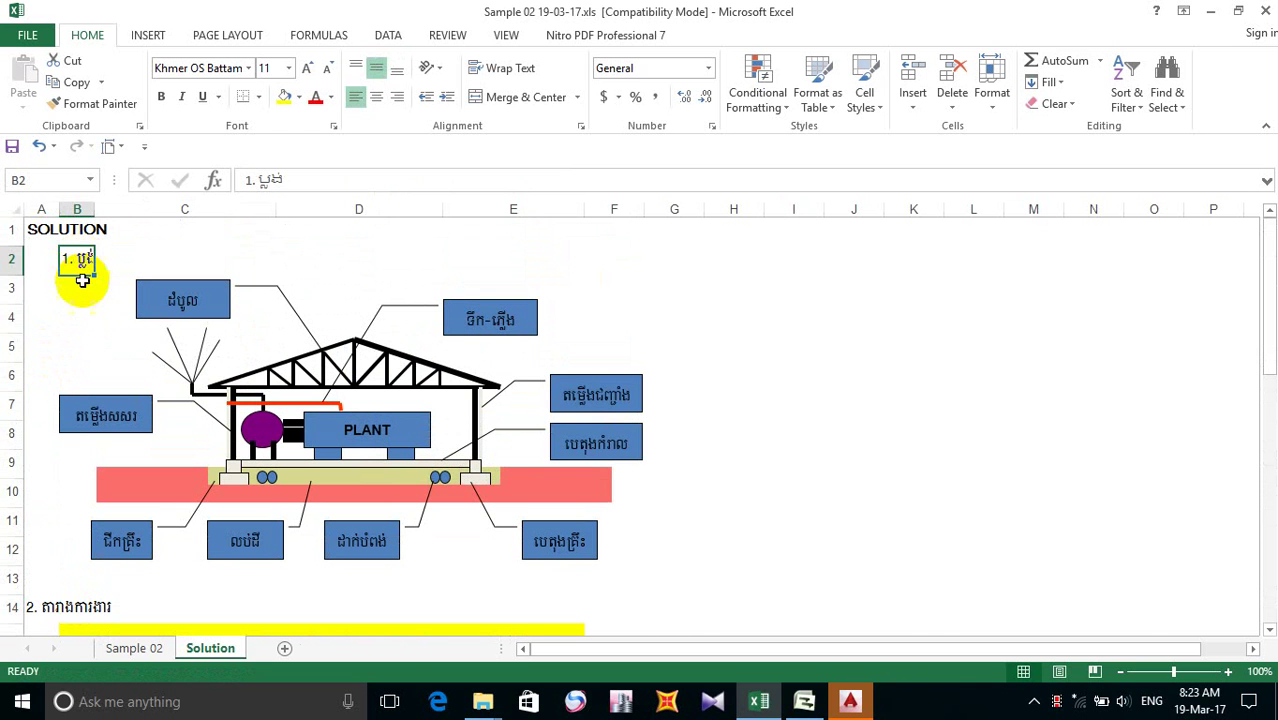
pyautogui.moveTo(82, 281); pyautogui.dragTo(52, 268)
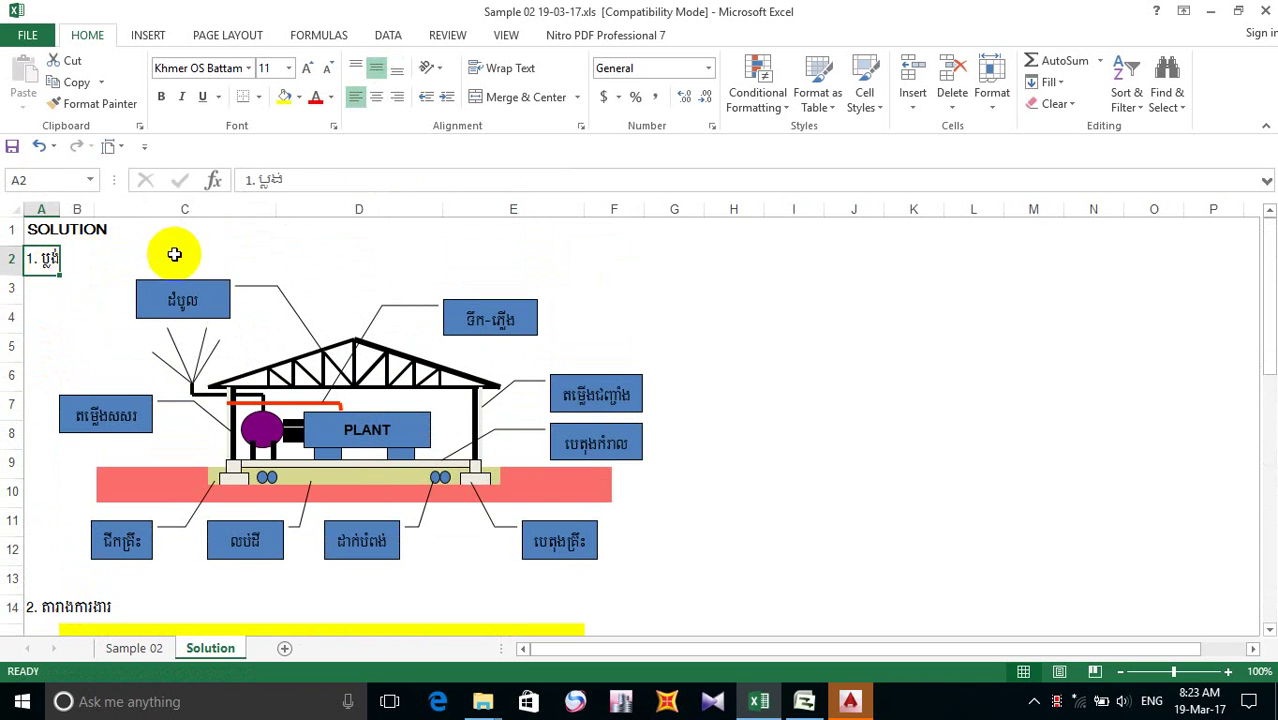
pyautogui.click(176, 255)
pyautogui.scroll(-5, 95, 262)
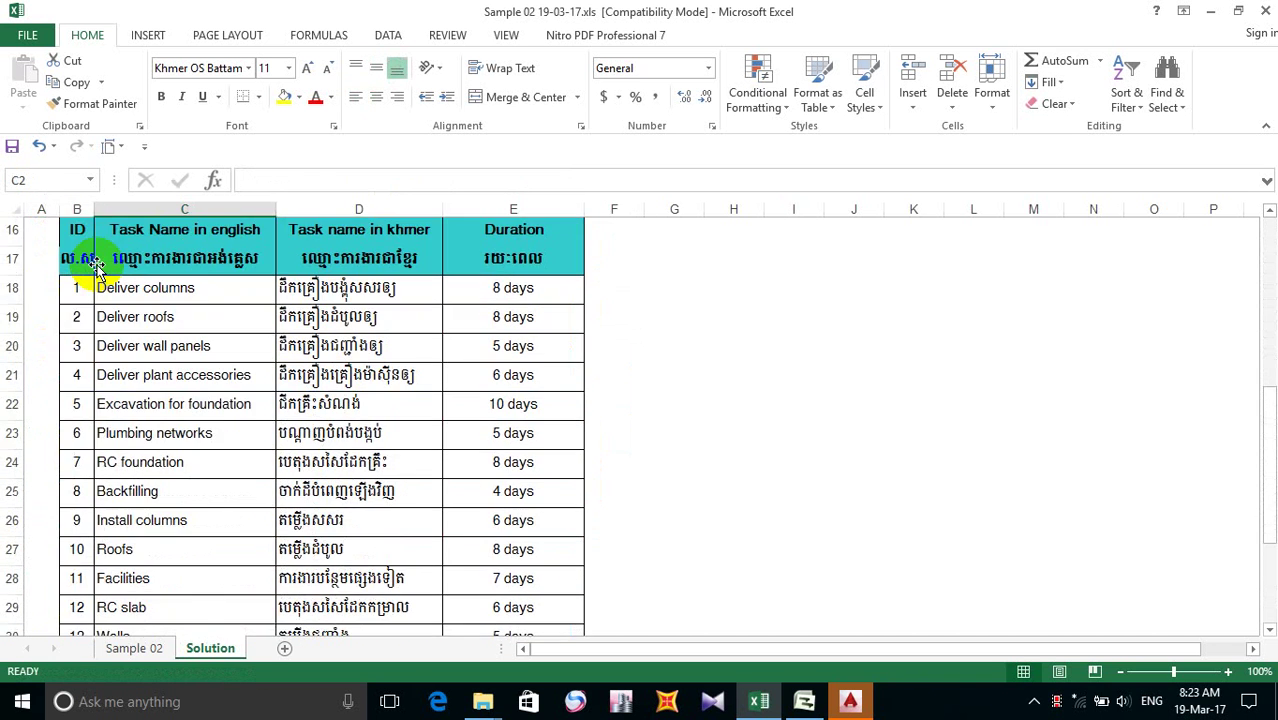
pyautogui.scroll(2, 95, 262)
pyautogui.scroll(-8, 95, 262)
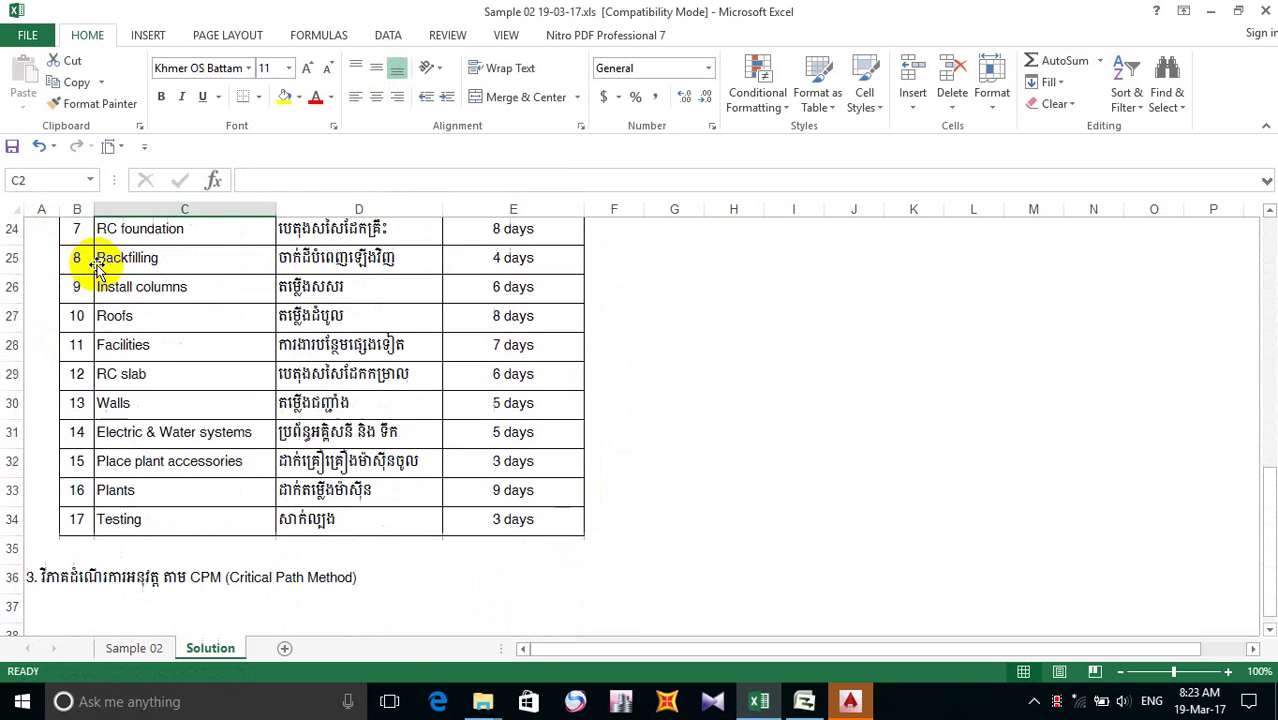
pyautogui.scroll(-1, 95, 265)
pyautogui.scroll(2, 95, 265)
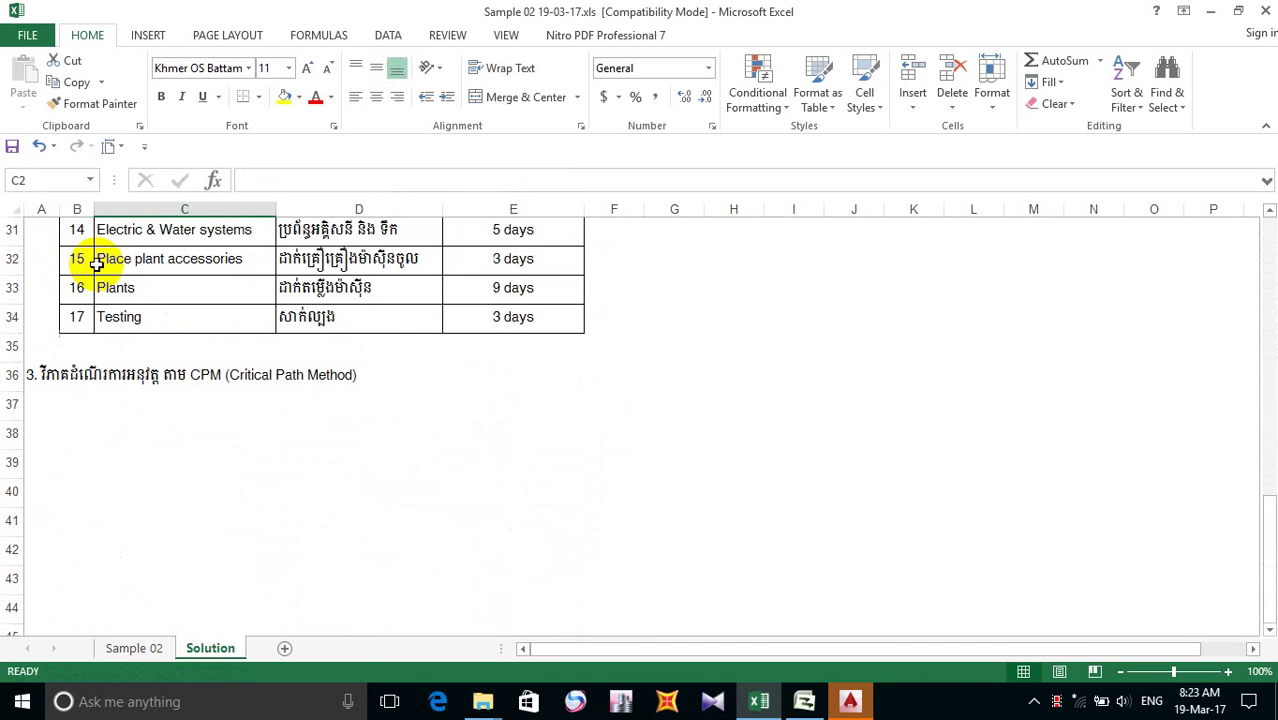
# - Begin a line in B37 under the section 3 heading with "_ Deliver Columns, preceded by a quotation mark and underscore, checking the task table's names
pyautogui.click(90, 402)
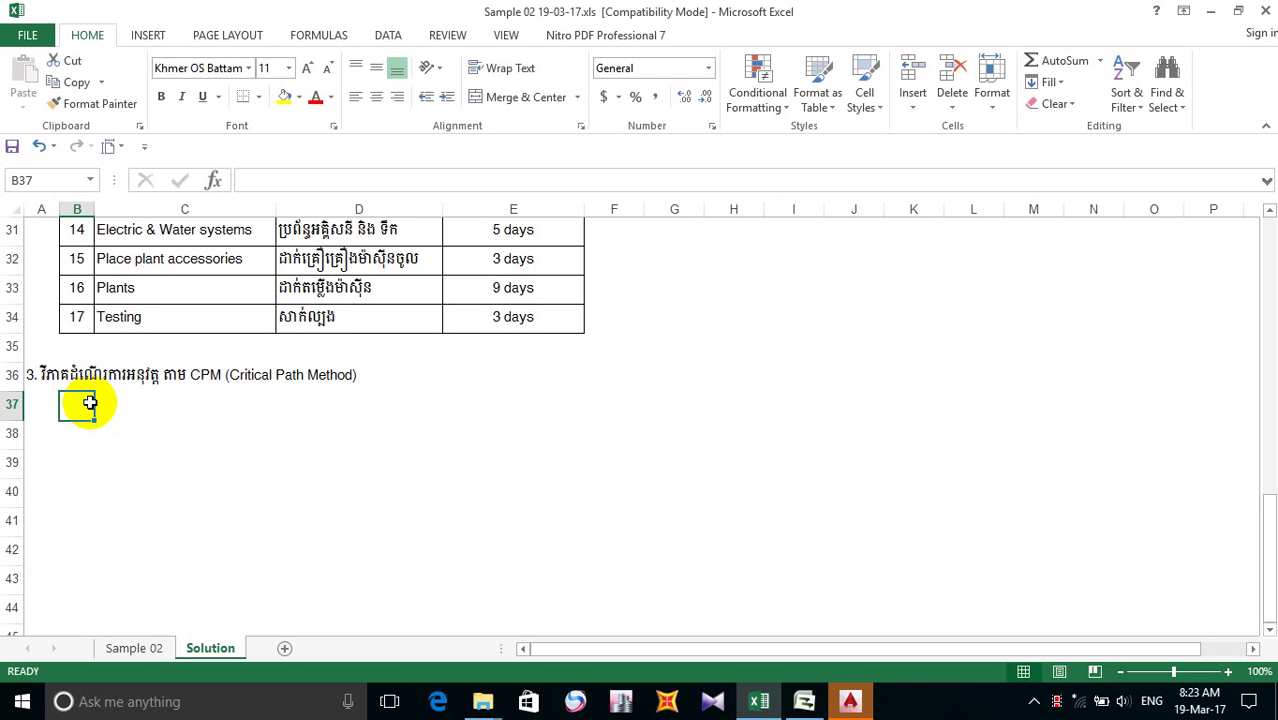
pyautogui.write(':')
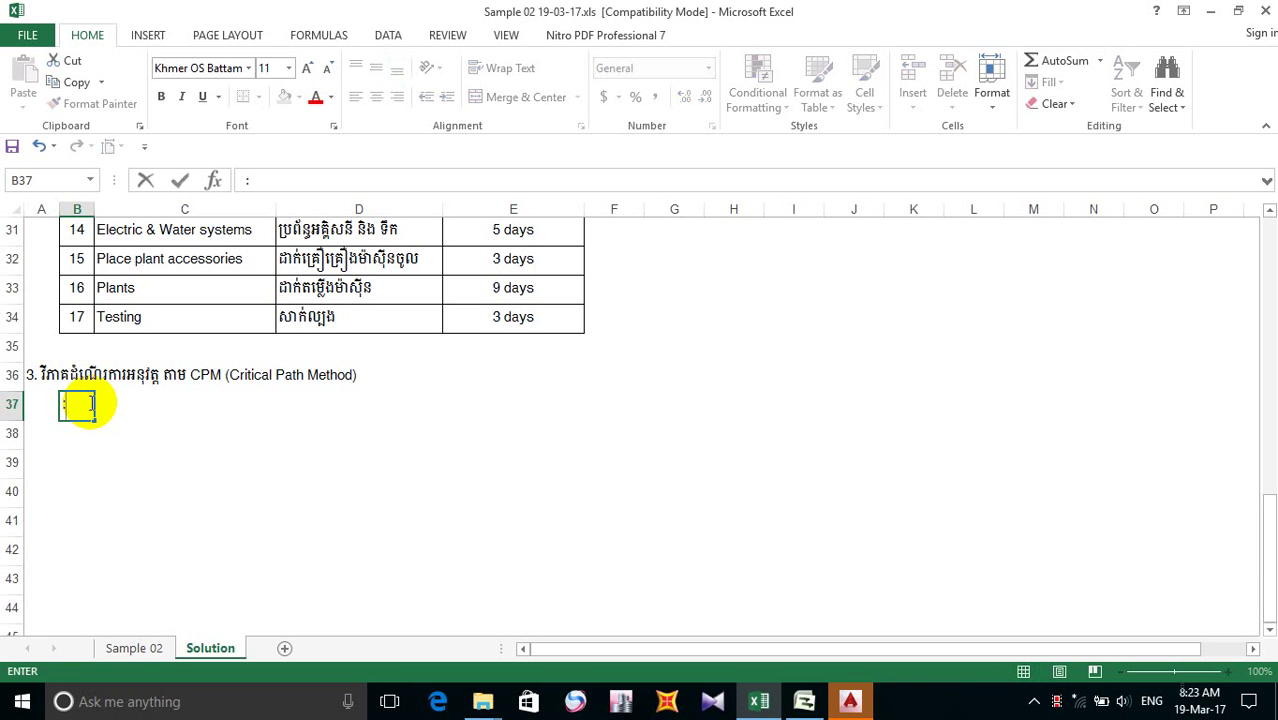
pyautogui.press('BackSpace')
pyautogui.write('"_')
pyautogui.write('De')
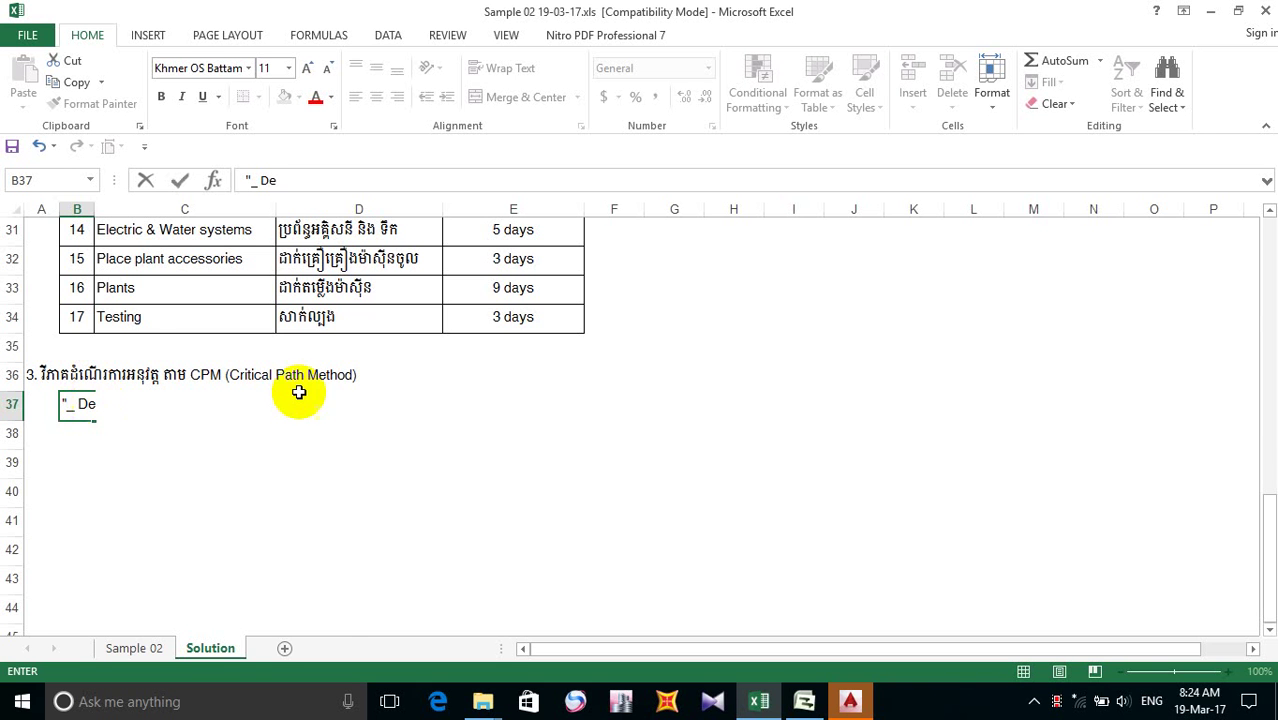
pyautogui.scroll(5, 292, 345)
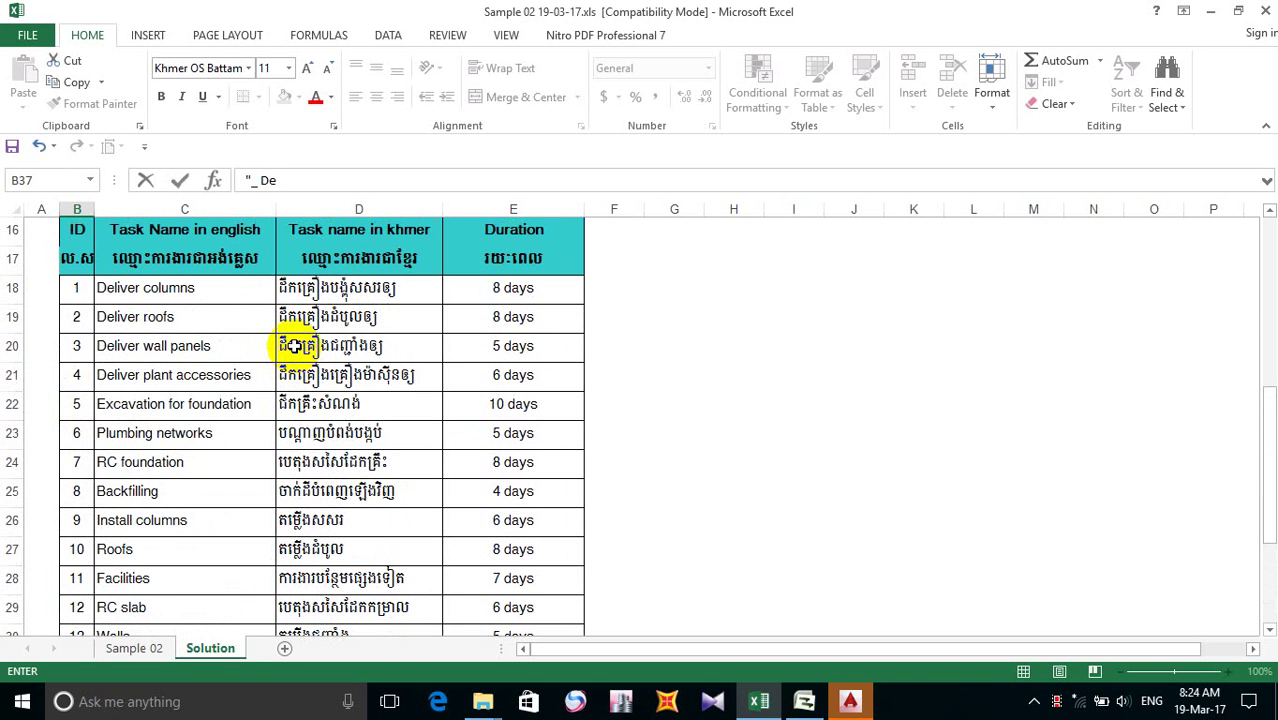
pyautogui.scroll(-1, 292, 345)
pyautogui.scroll(3, 294, 345)
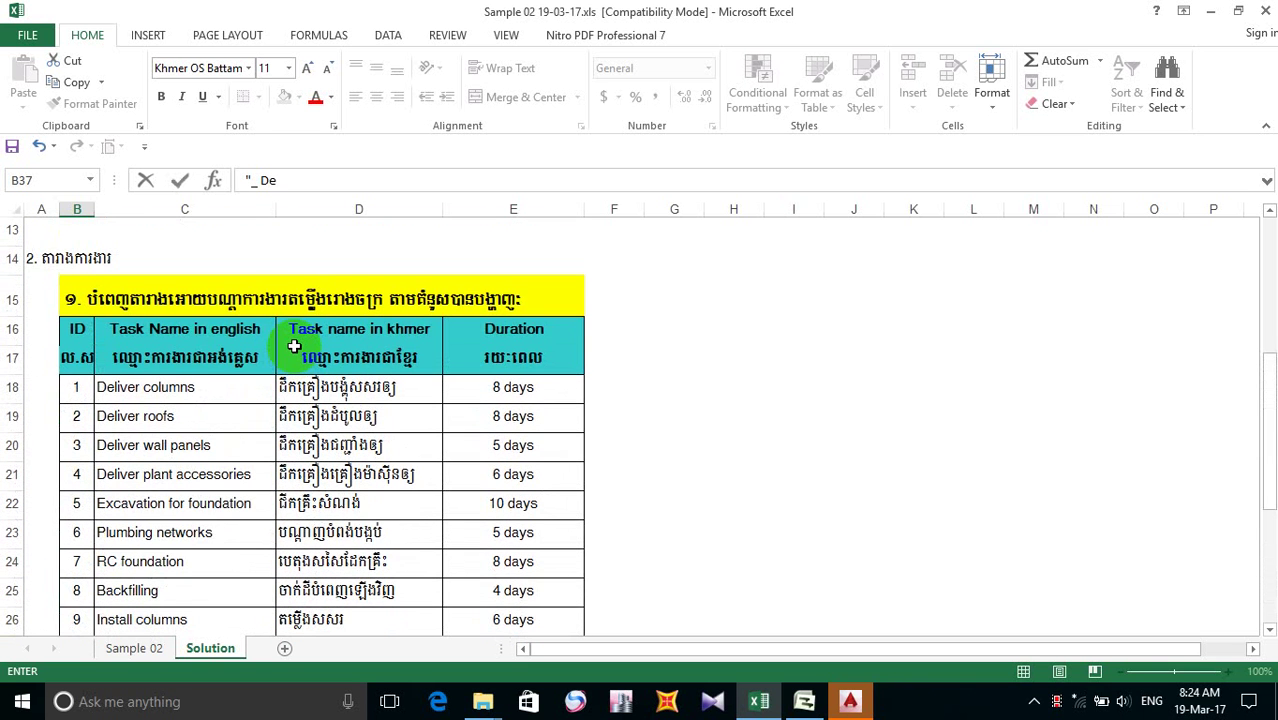
pyautogui.scroll(-1, 294, 346)
pyautogui.scroll(-5, 294, 345)
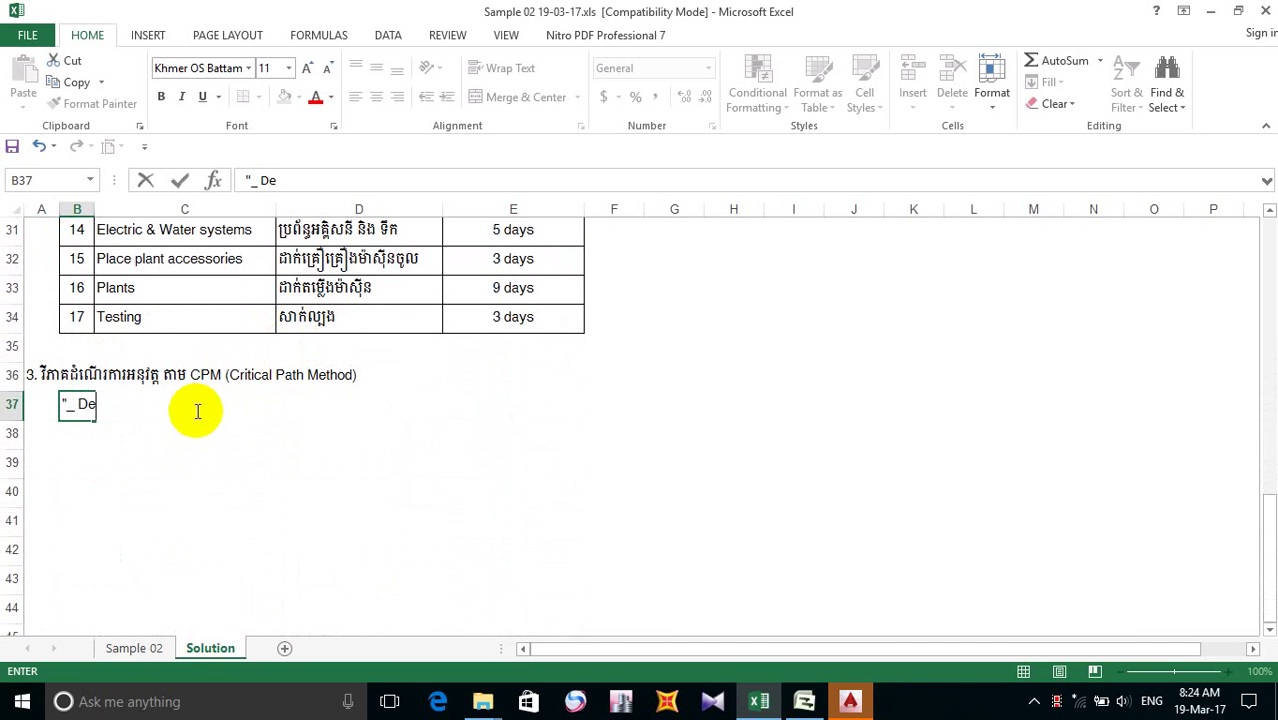
pyautogui.write('liver Column')
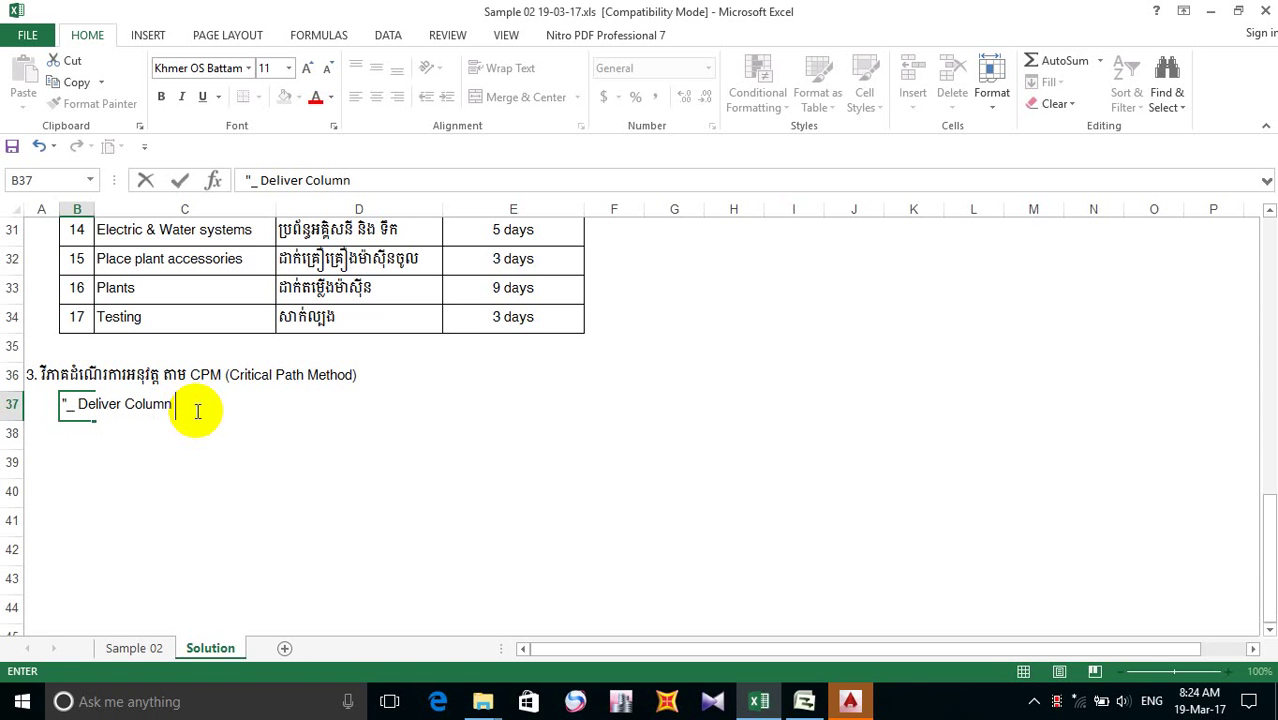
pyautogui.write(' s')
# - Complete the B37 line with the Khmer words ចាប់ផ្តើមភ្លាម after Deliver Columns and commit the entry
pyautogui.write('ចាប់')
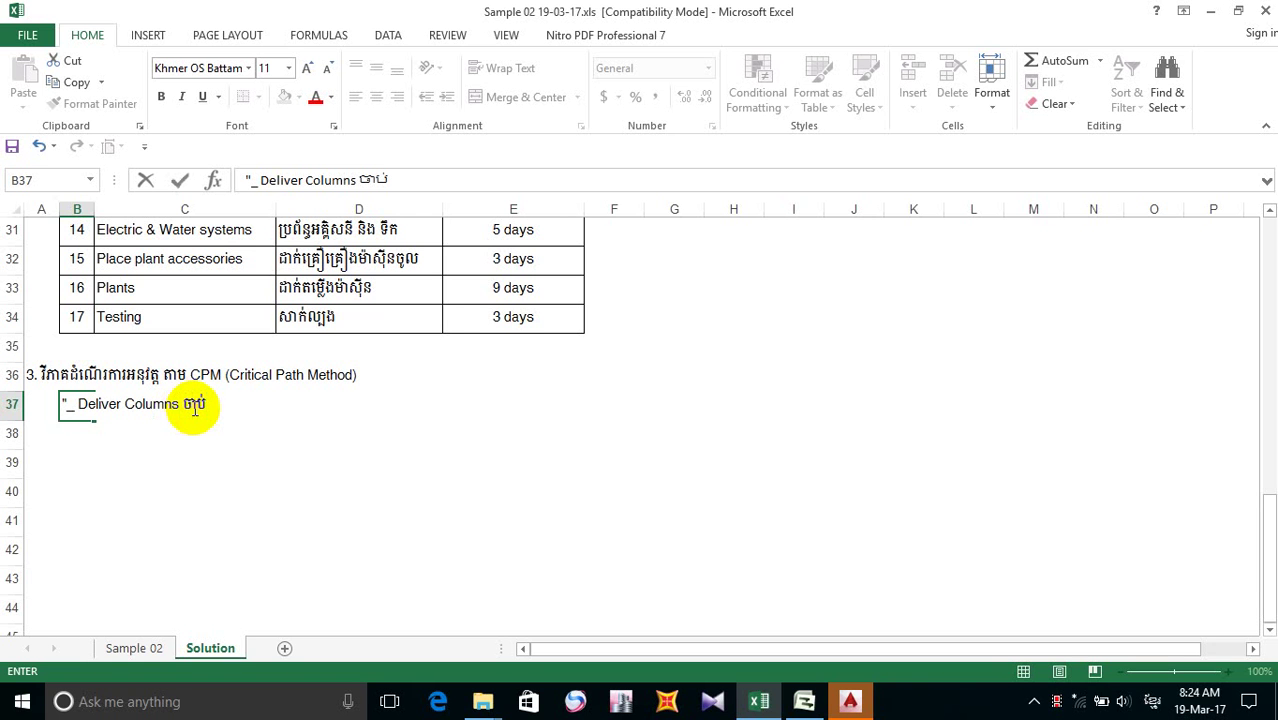
pyautogui.write('ផ')
pyautogui.write('្តើ')
pyautogui.write('ម')
pyautogui.write('ក្ត')
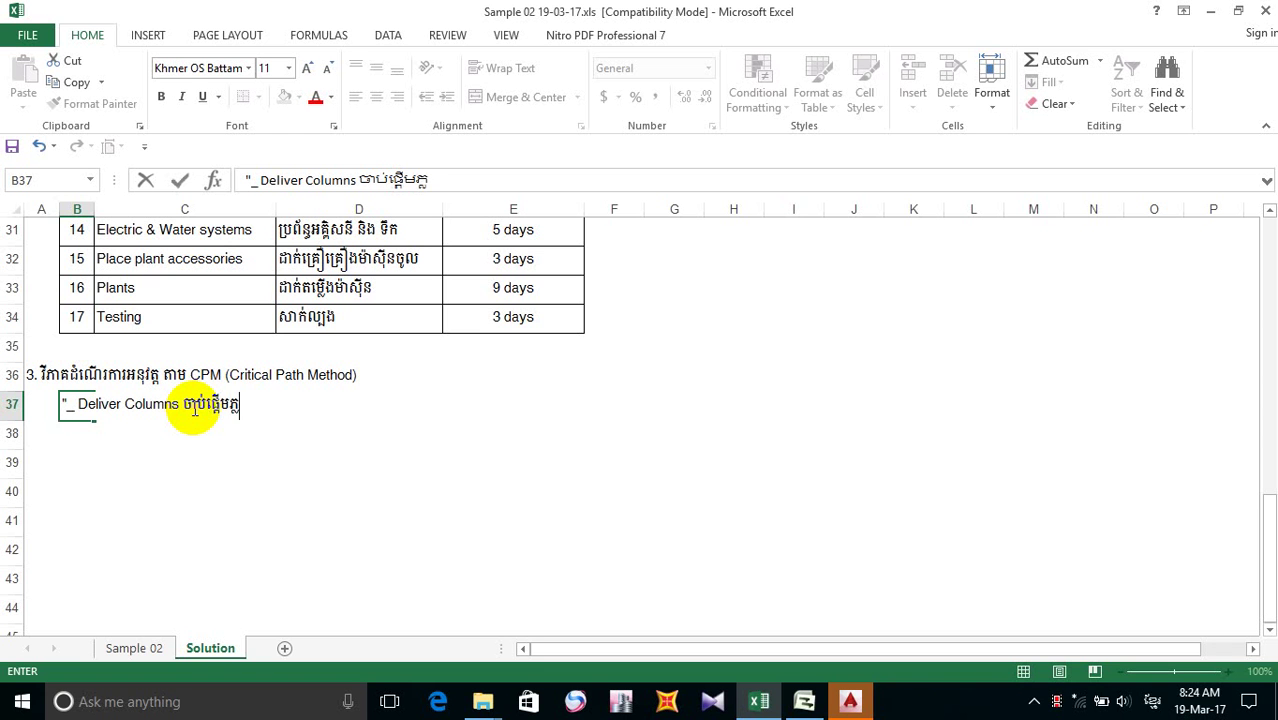
pyautogui.write('ាម')
pyautogui.click(288, 501)
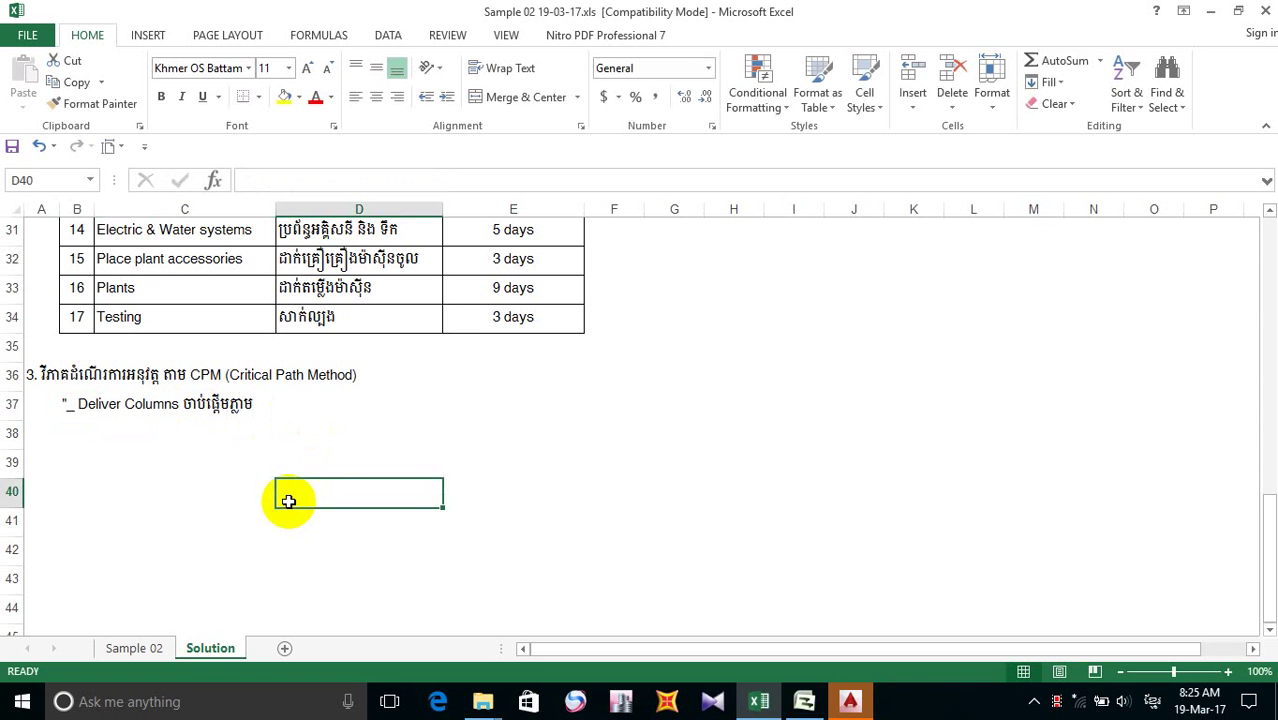
pyautogui.click(77, 405)
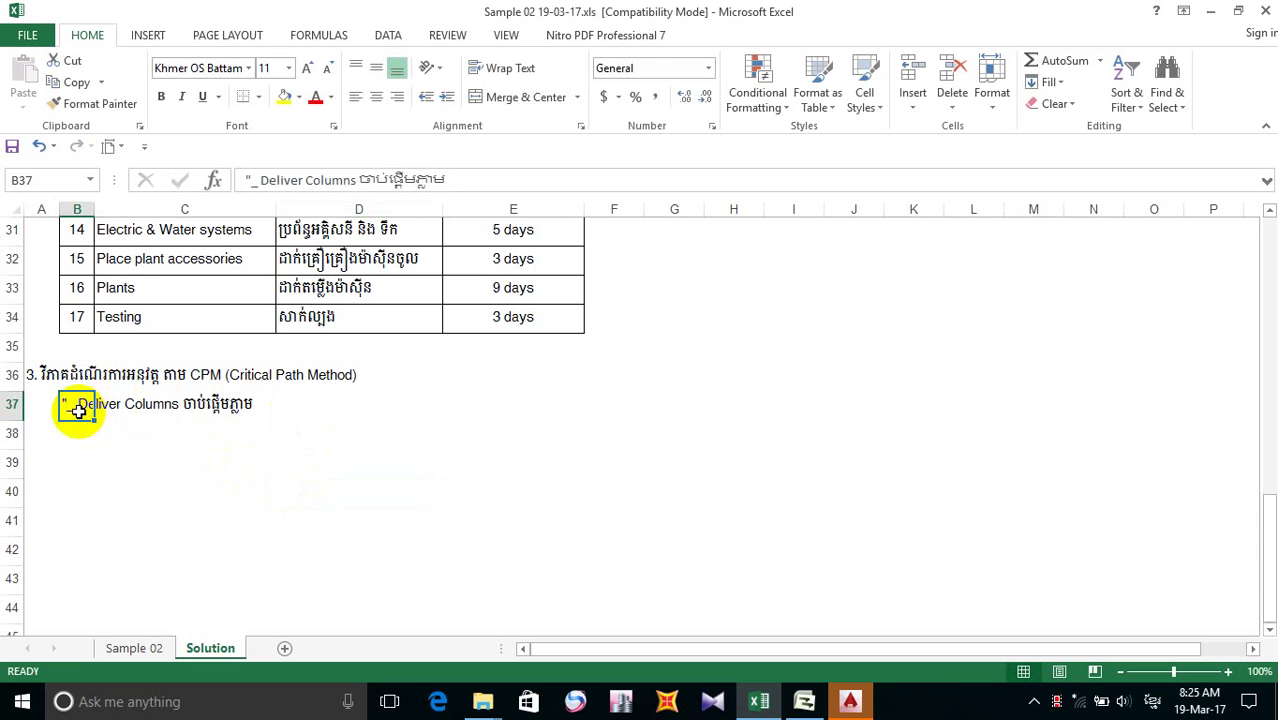
pyautogui.doubleClick(78, 410)
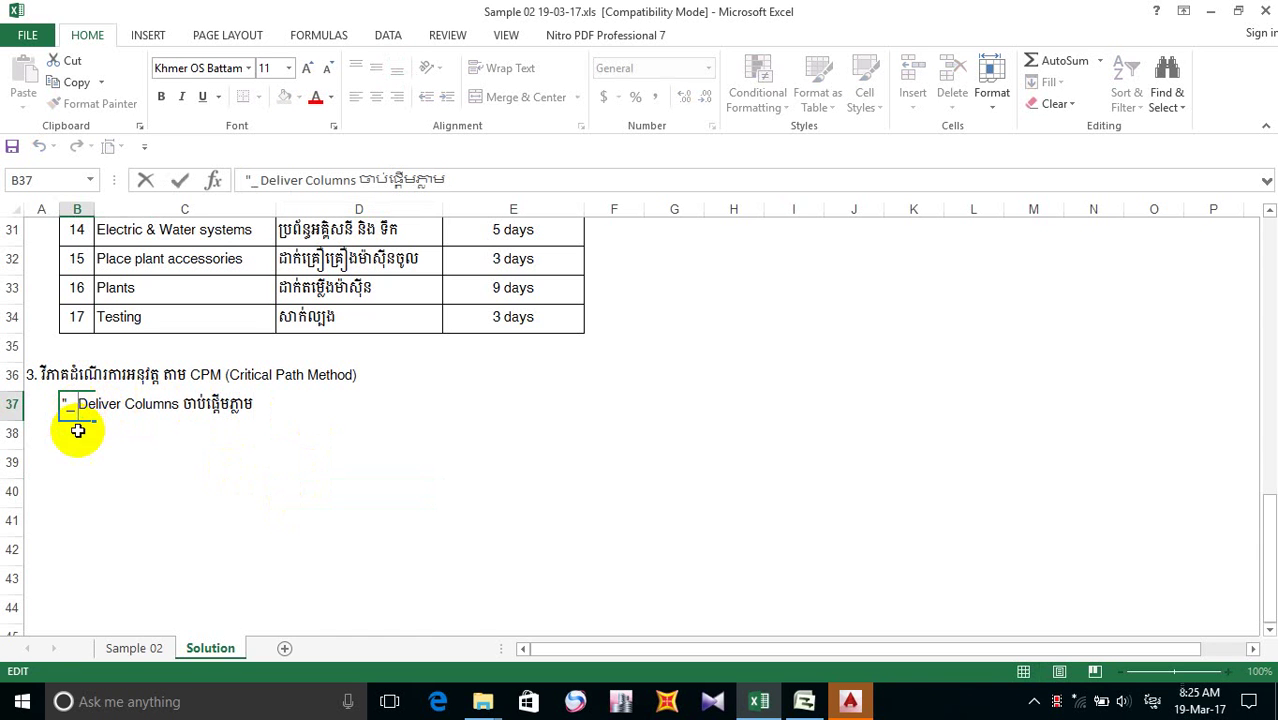
pyautogui.click(63, 405)
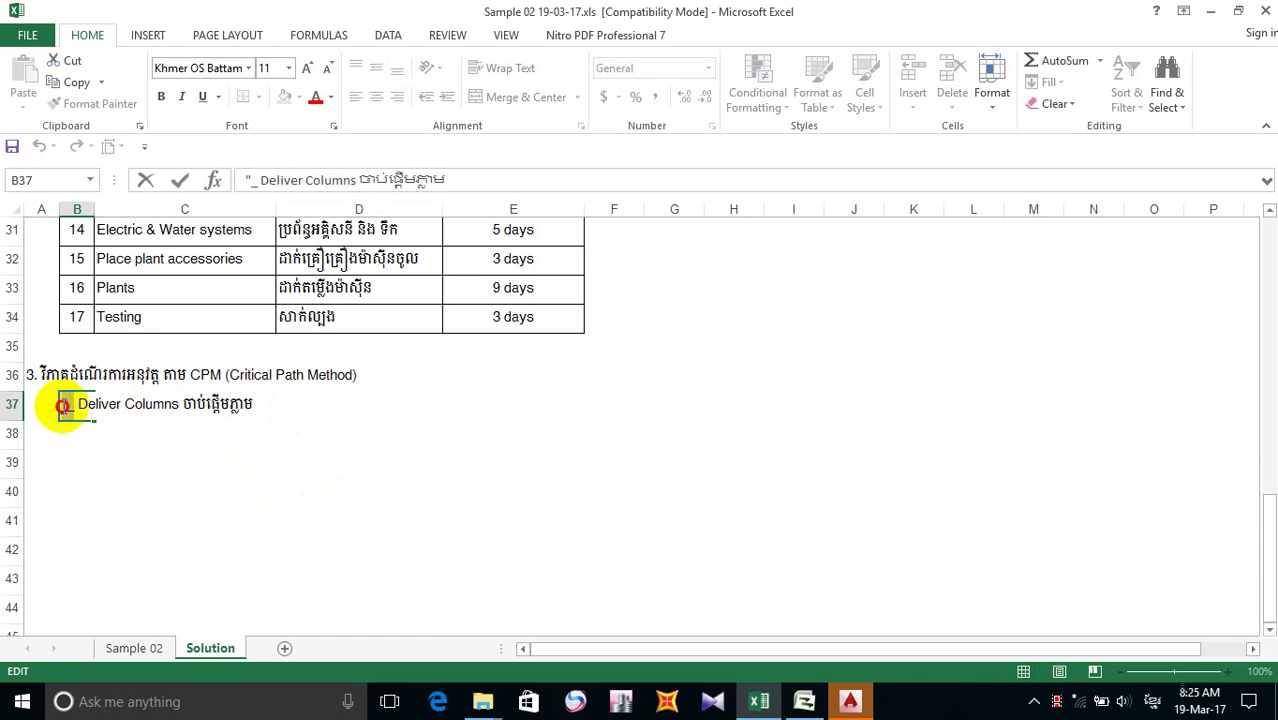
pyautogui.write('ត')
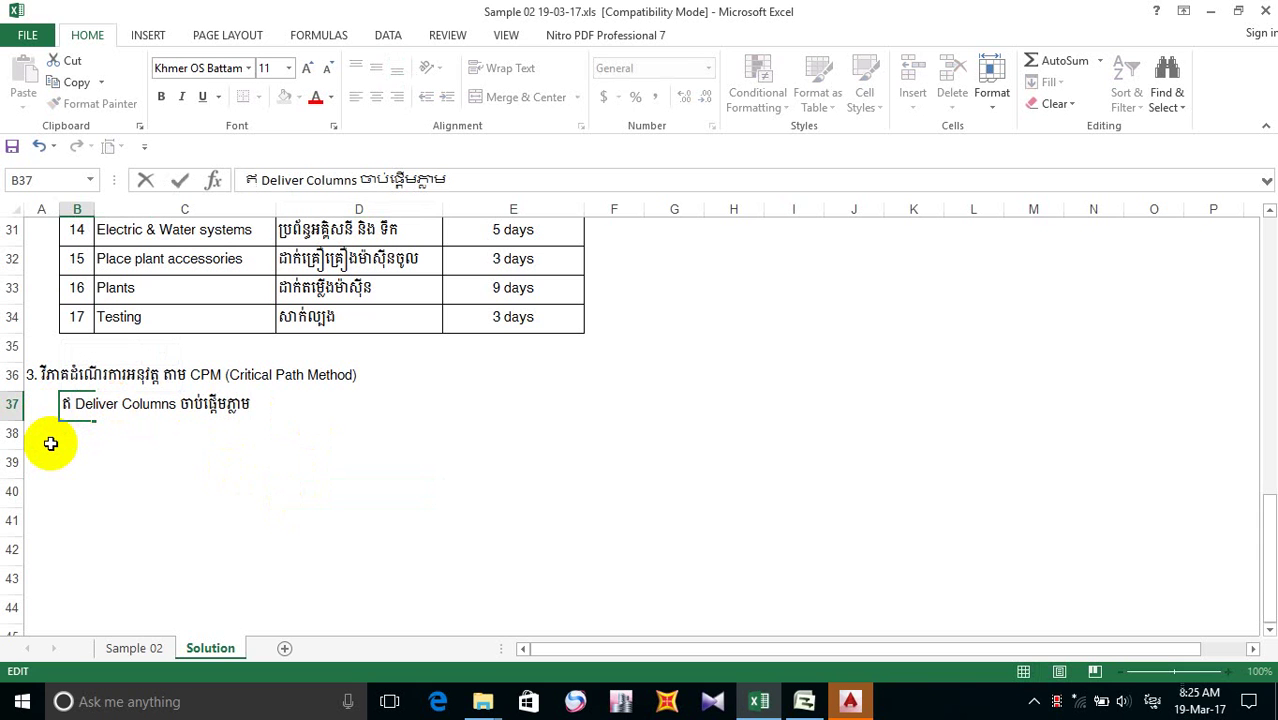
pyautogui.press('BackSpace')
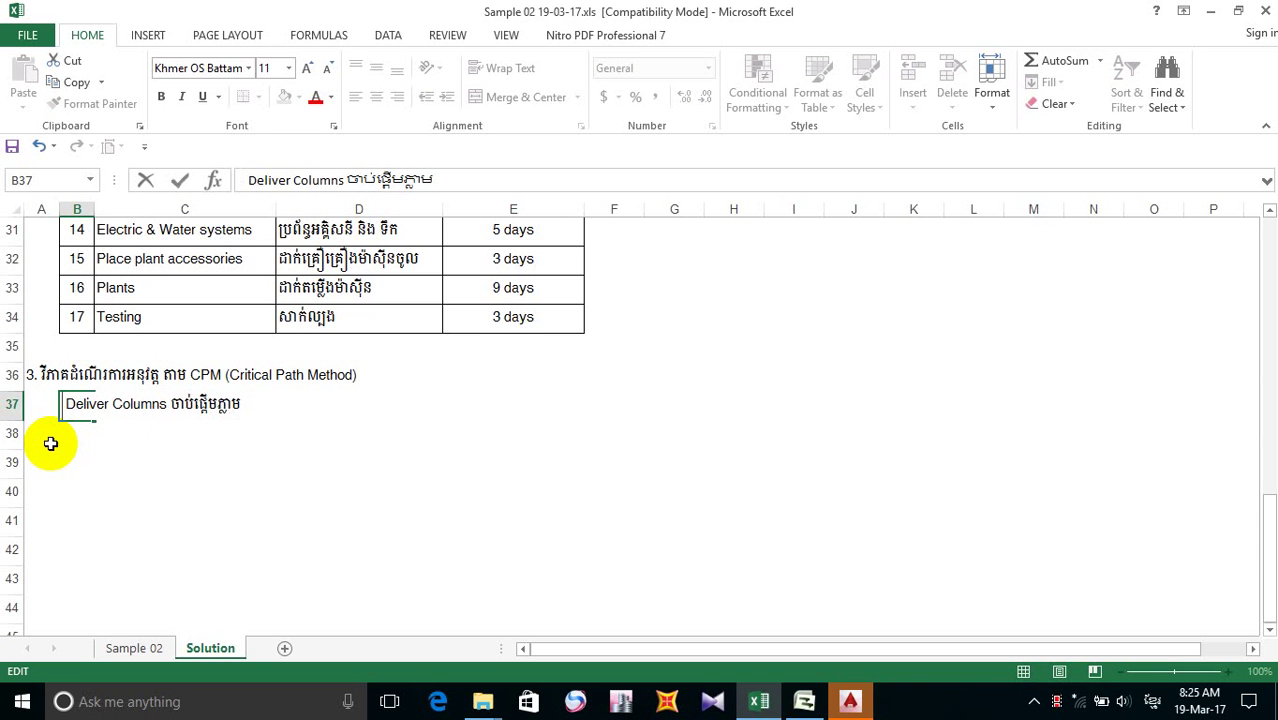
pyautogui.hotkey('alt', 'shift')
pyautogui.write('-')
pyautogui.click(113, 470)
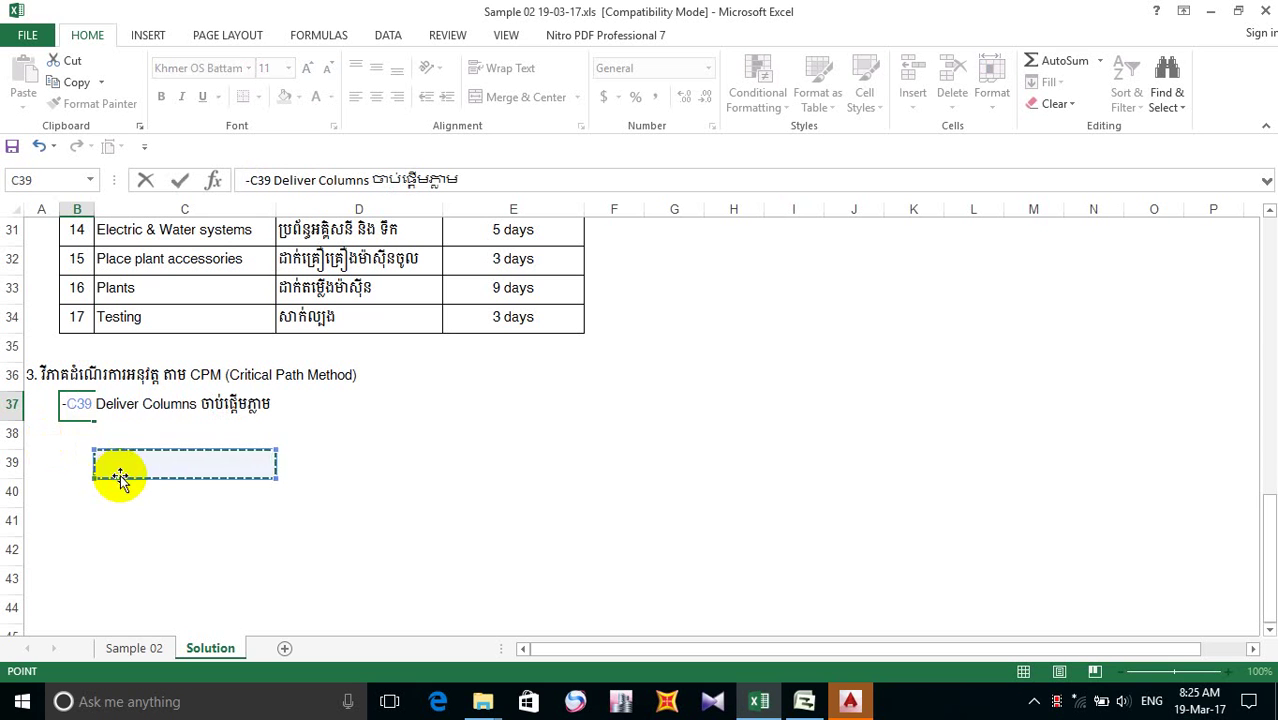
pyautogui.press('Escape')
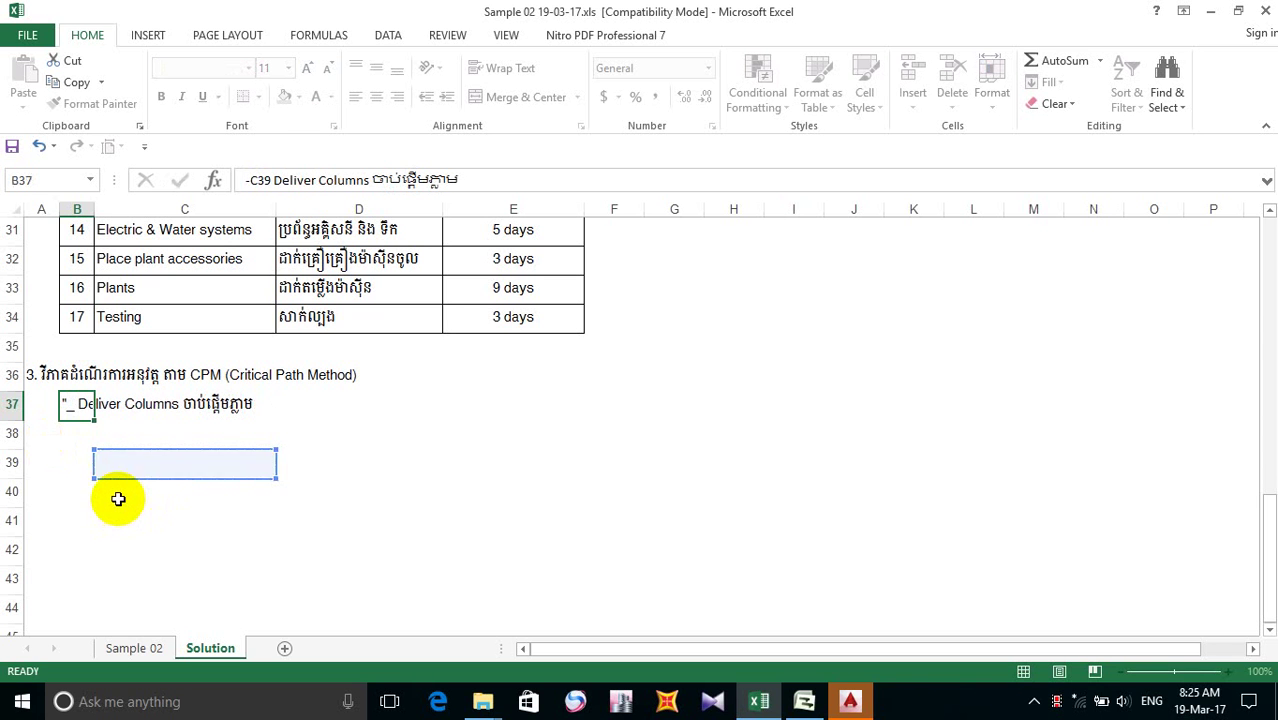
# - Remove the quotation mark from the start of the Deliver Columns line in B37, keeping the underscore
pyautogui.doubleClick(65, 404)
pyautogui.doubleClick(65, 404)
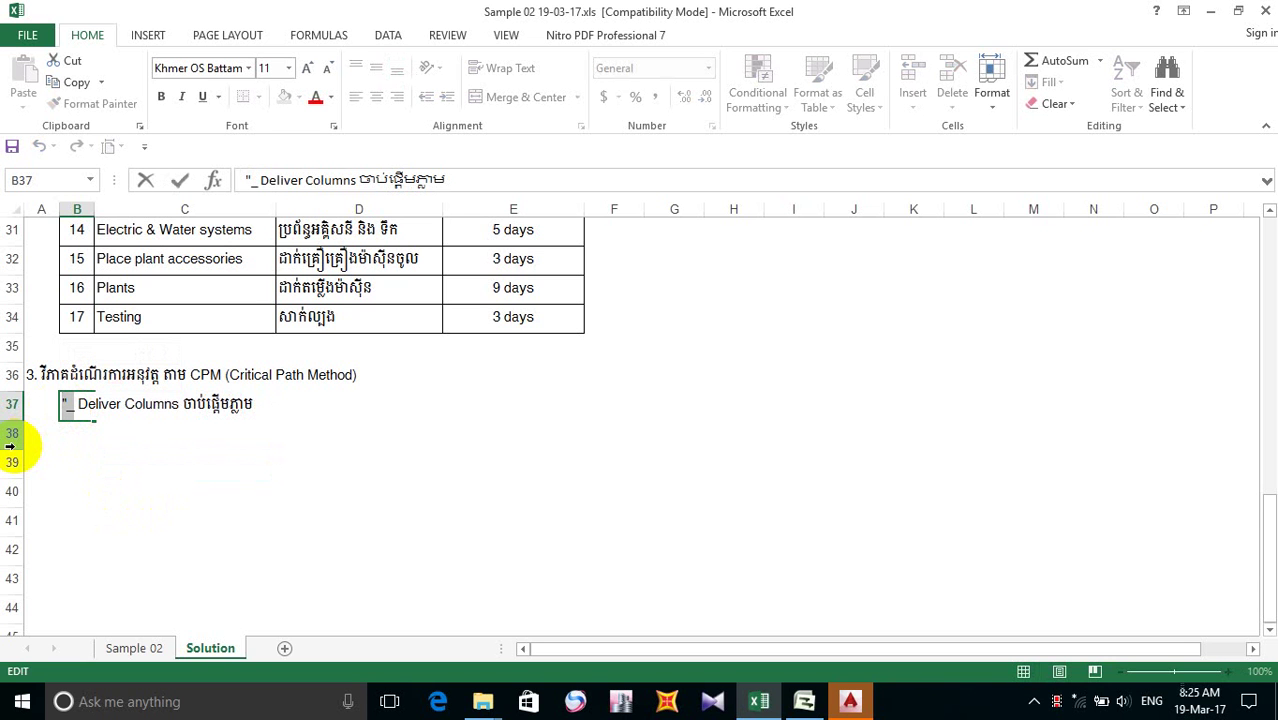
pyautogui.press('BackSpace')
pyautogui.click(143, 468)
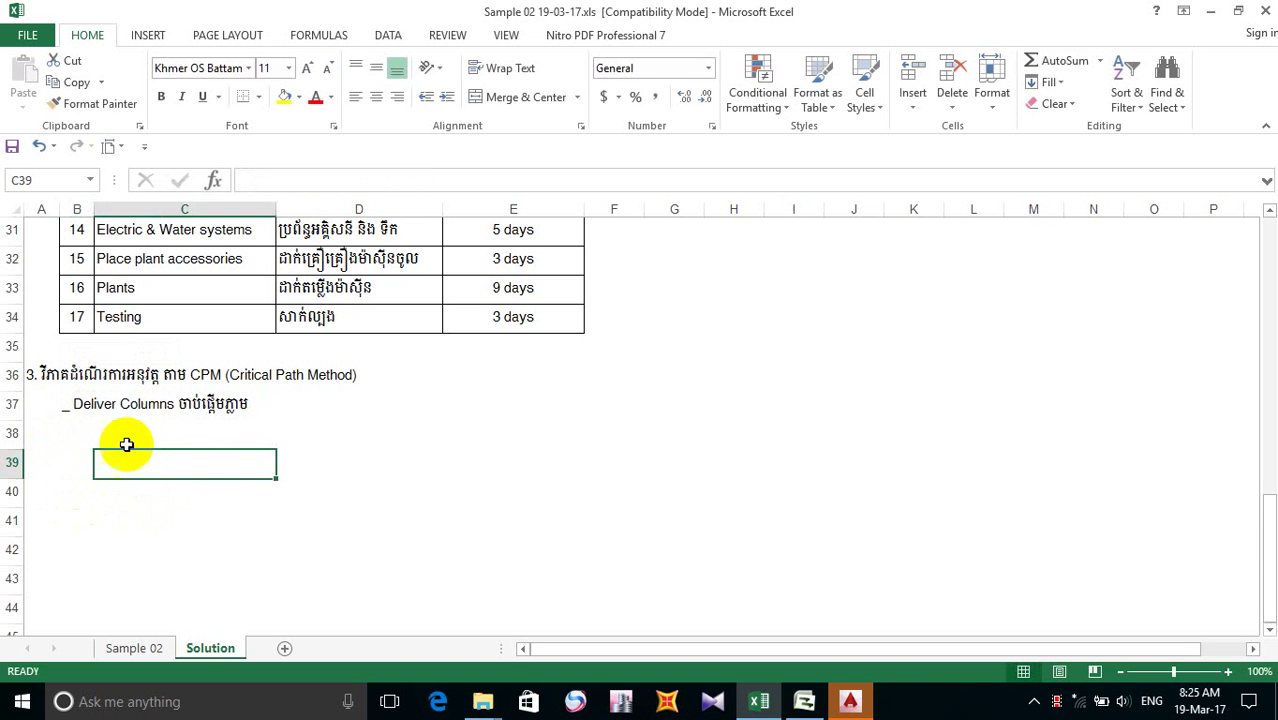
# - Try to replace the leading underscore of the Deliver Columns line in B37 with a plain hyphen, and undo the edit
pyautogui.doubleClick(70, 404)
pyautogui.click(62, 404)
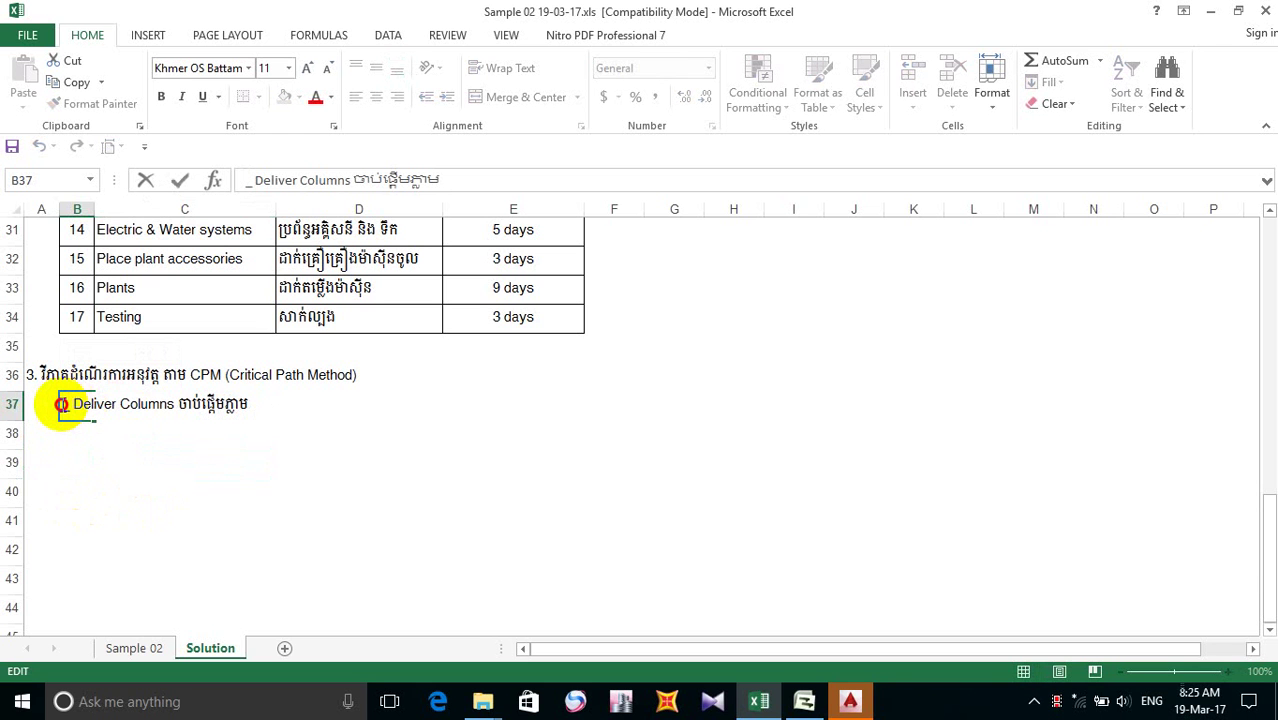
pyautogui.moveTo(62, 404); pyautogui.dragTo(60, 408)
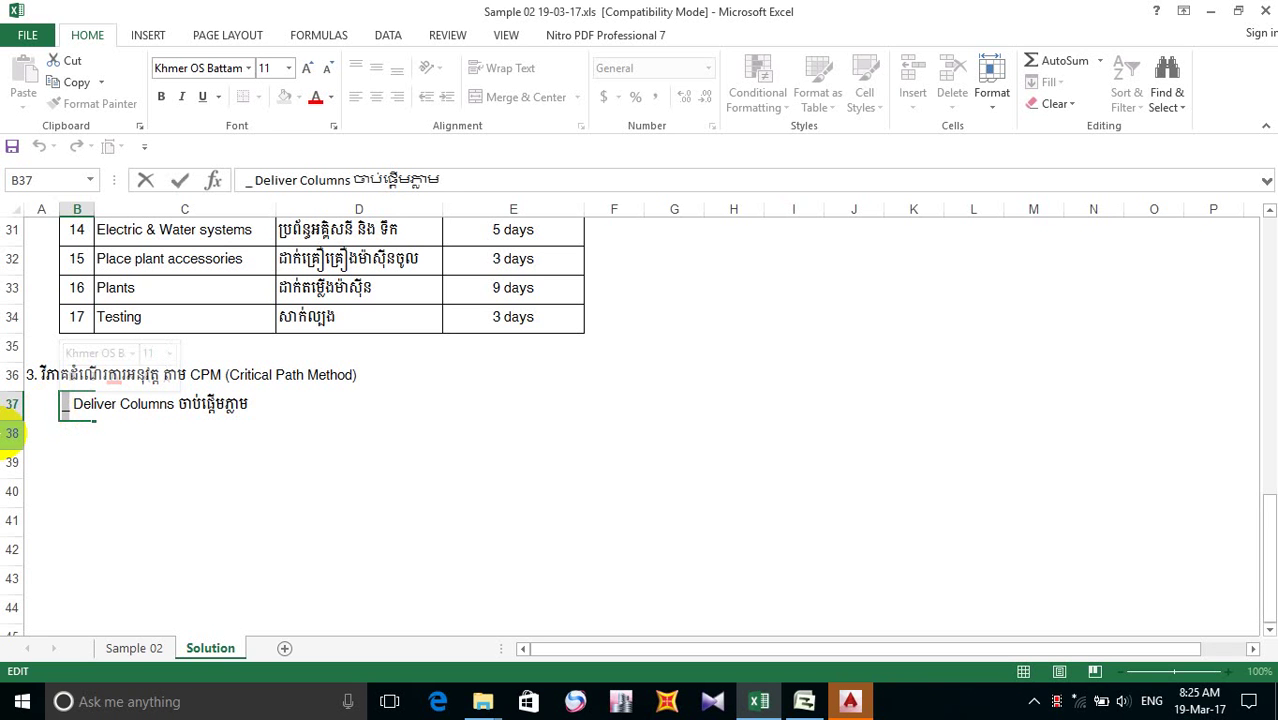
pyautogui.write('-')
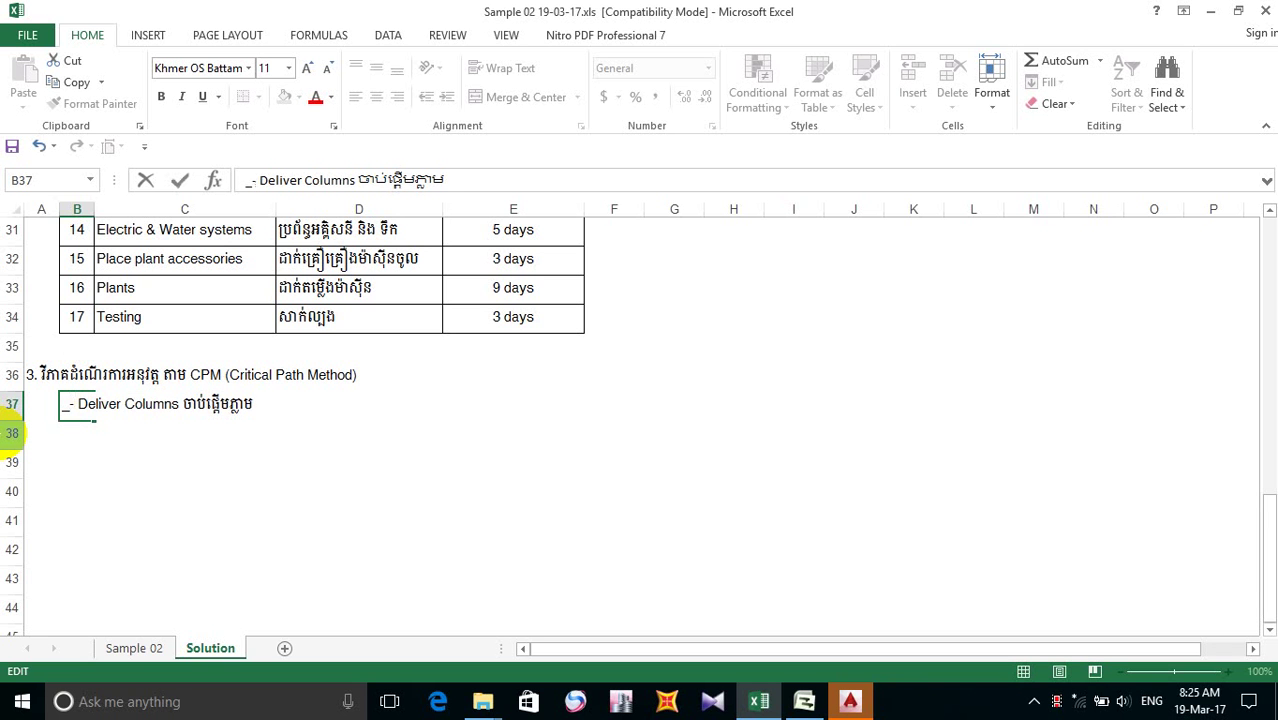
pyautogui.press('BackSpace')
pyautogui.press('BackSpace')
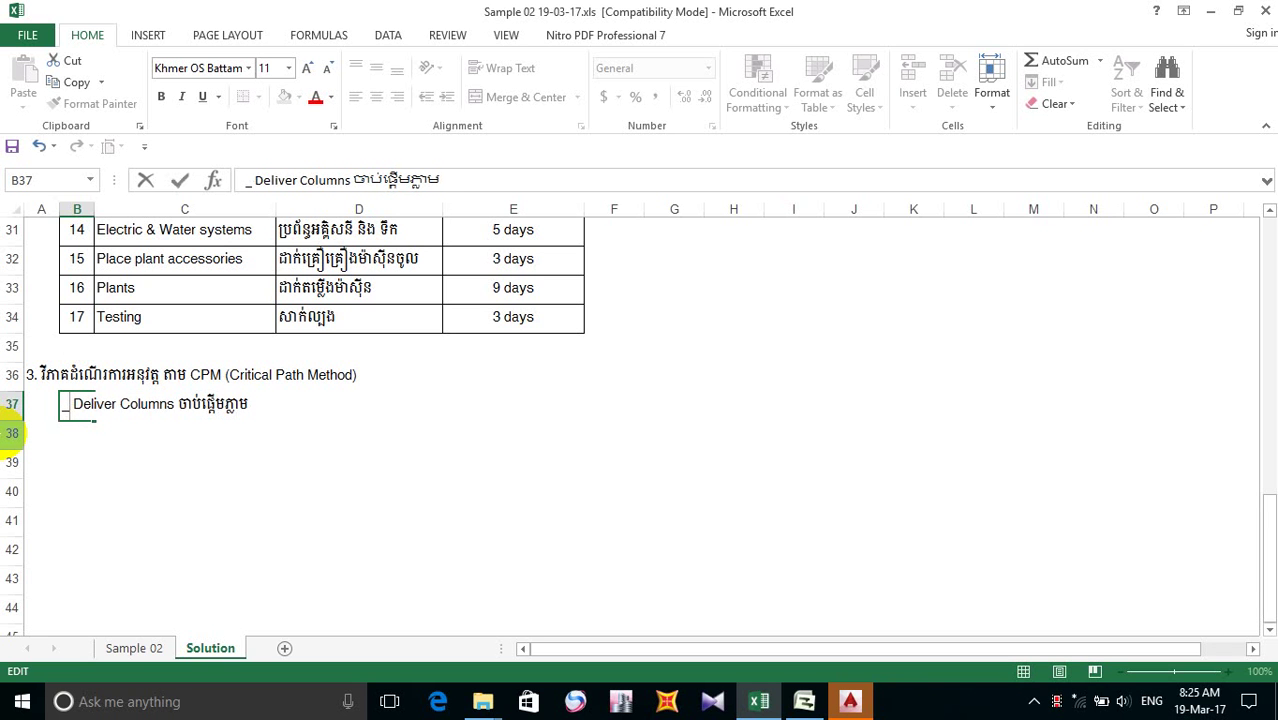
pyautogui.write('-')
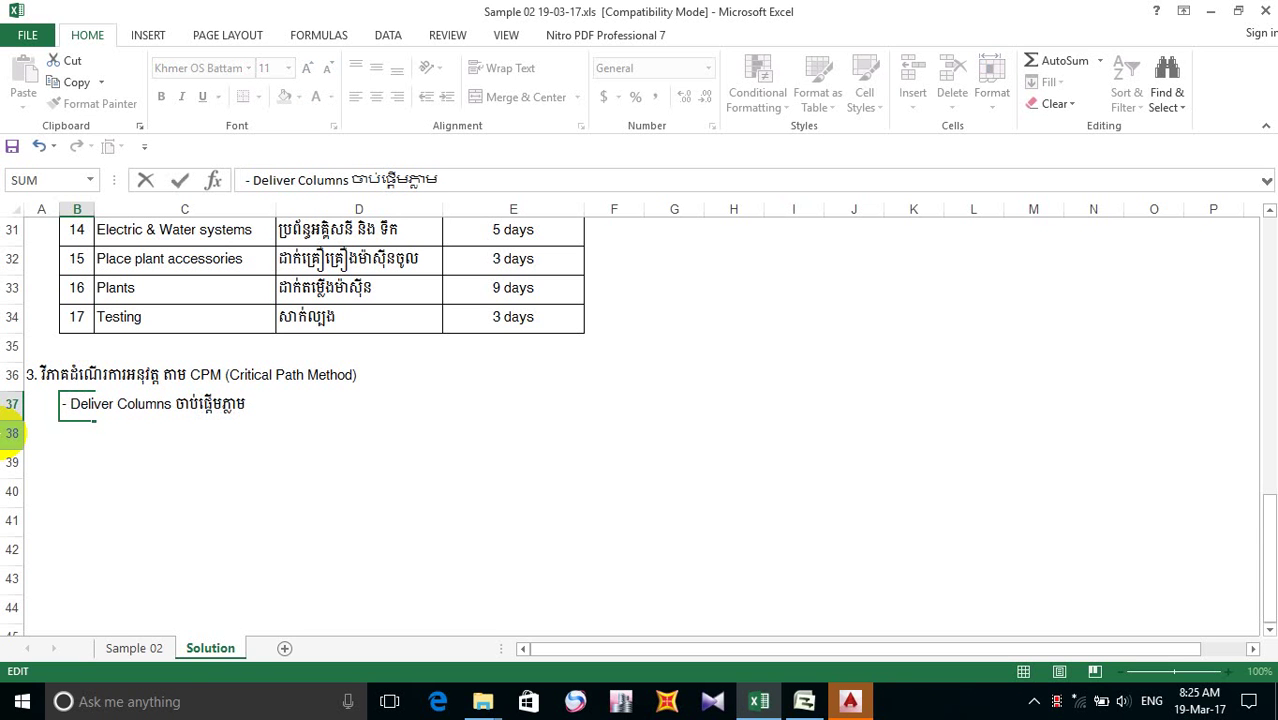
pyautogui.click(128, 404)
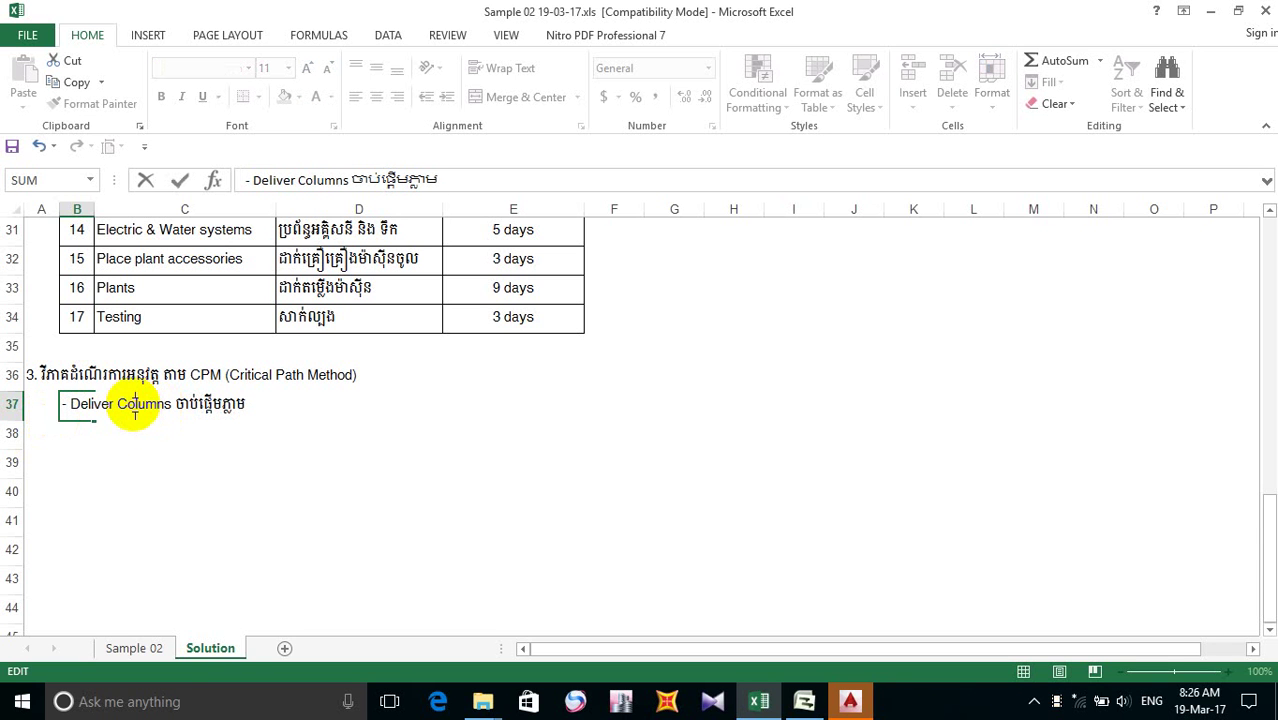
pyautogui.click(91, 435)
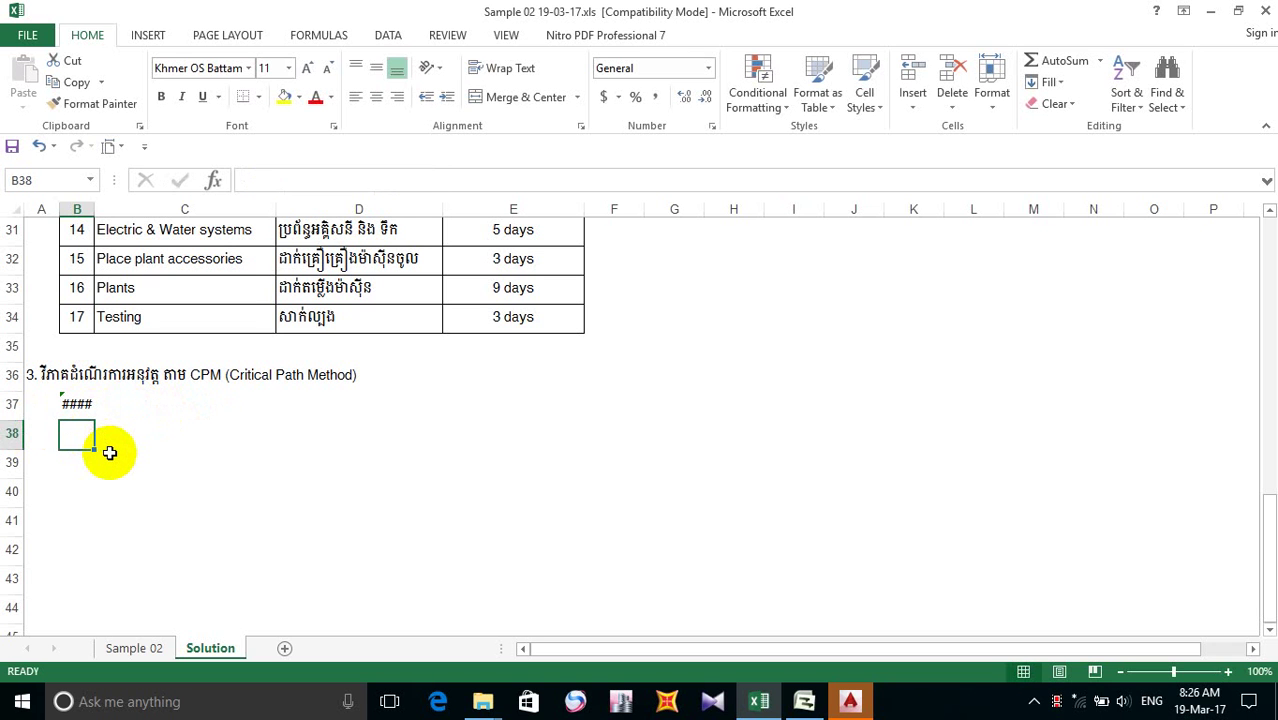
pyautogui.hotkey('ctrl', 'z')
pyautogui.click(103, 440)
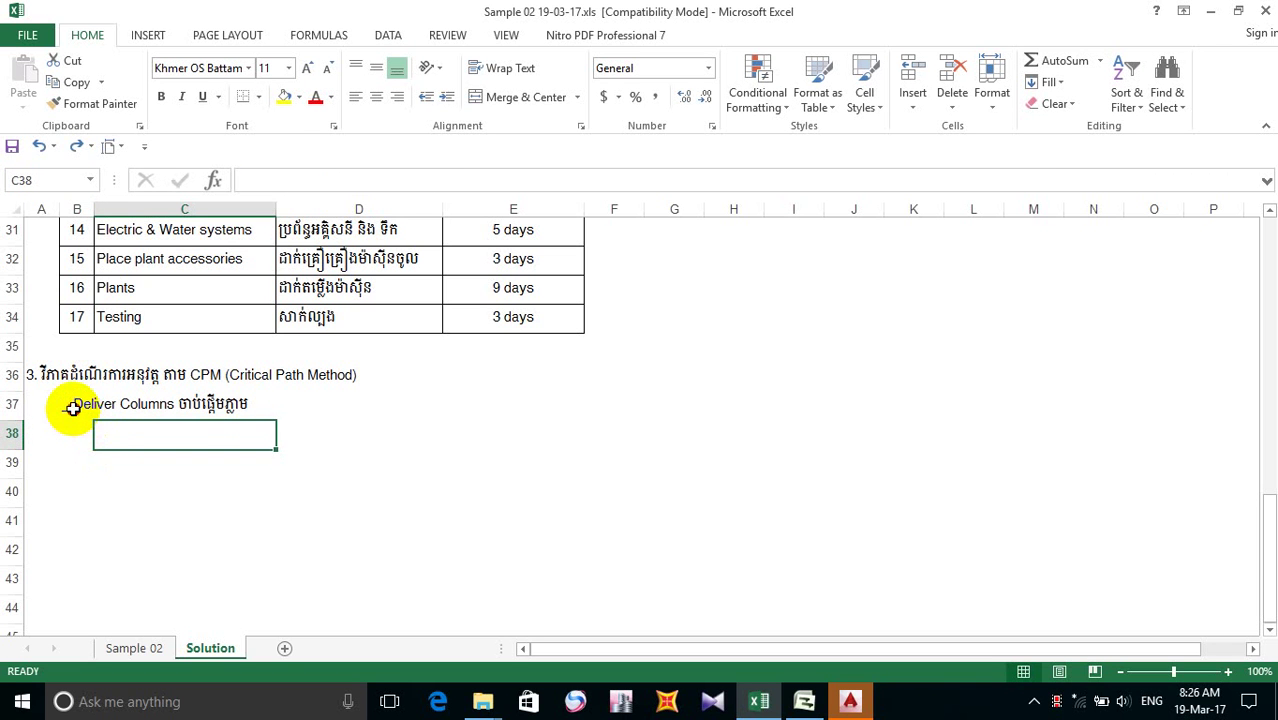
pyautogui.doubleClick(70, 405)
pyautogui.press('Escape')
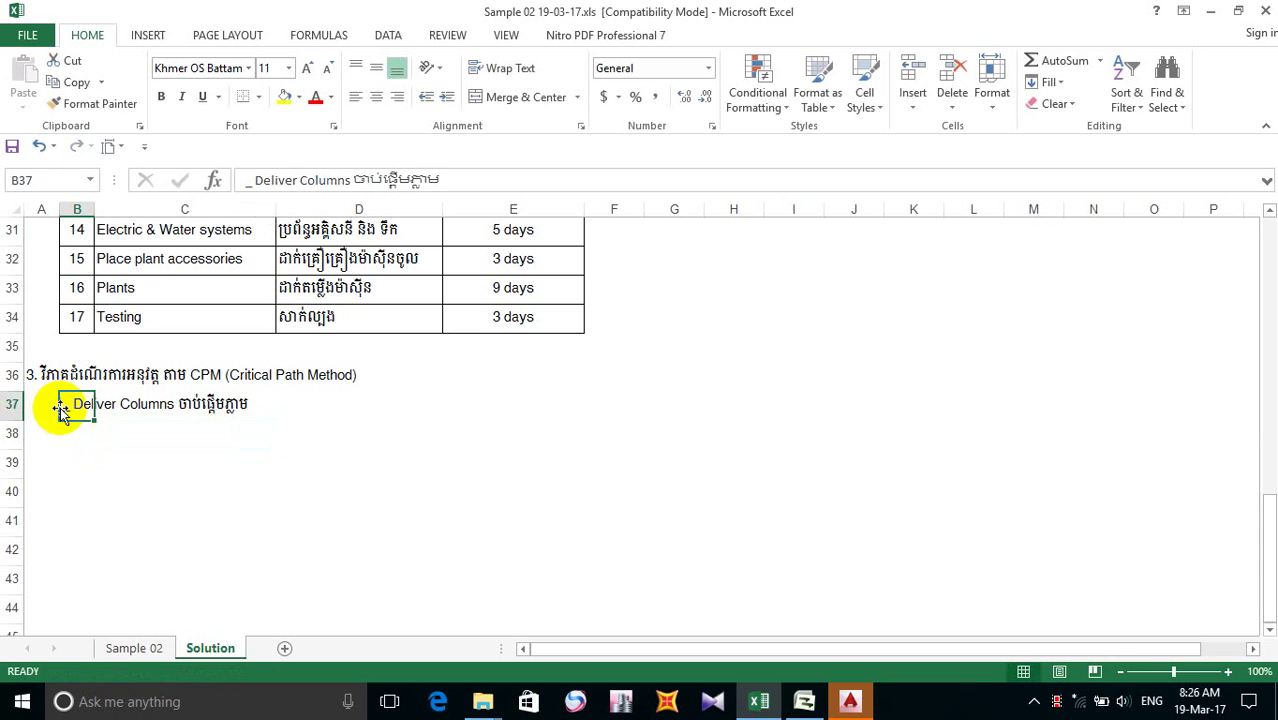
pyautogui.click(88, 437)
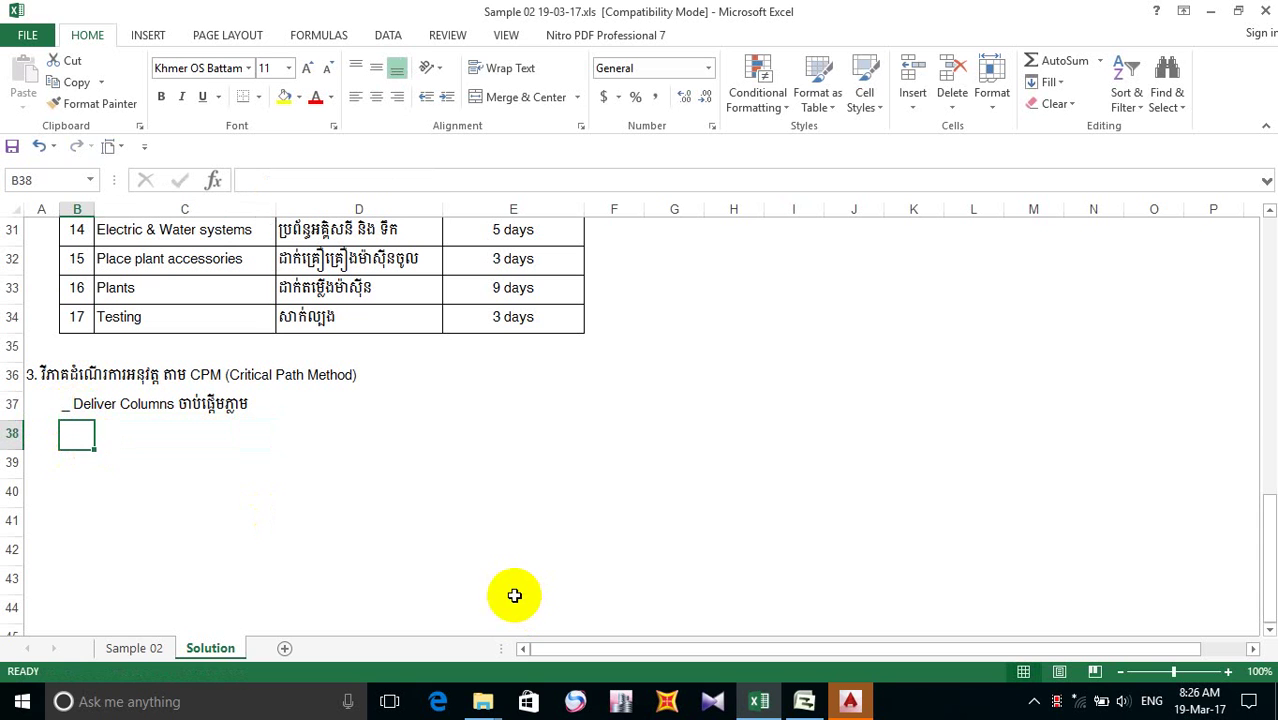
# - Replace the underscore and space before Deliver Columns in B37 with an apostrophe and hyphen ('-) so the entry is stored as text
pyautogui.click(75, 410)
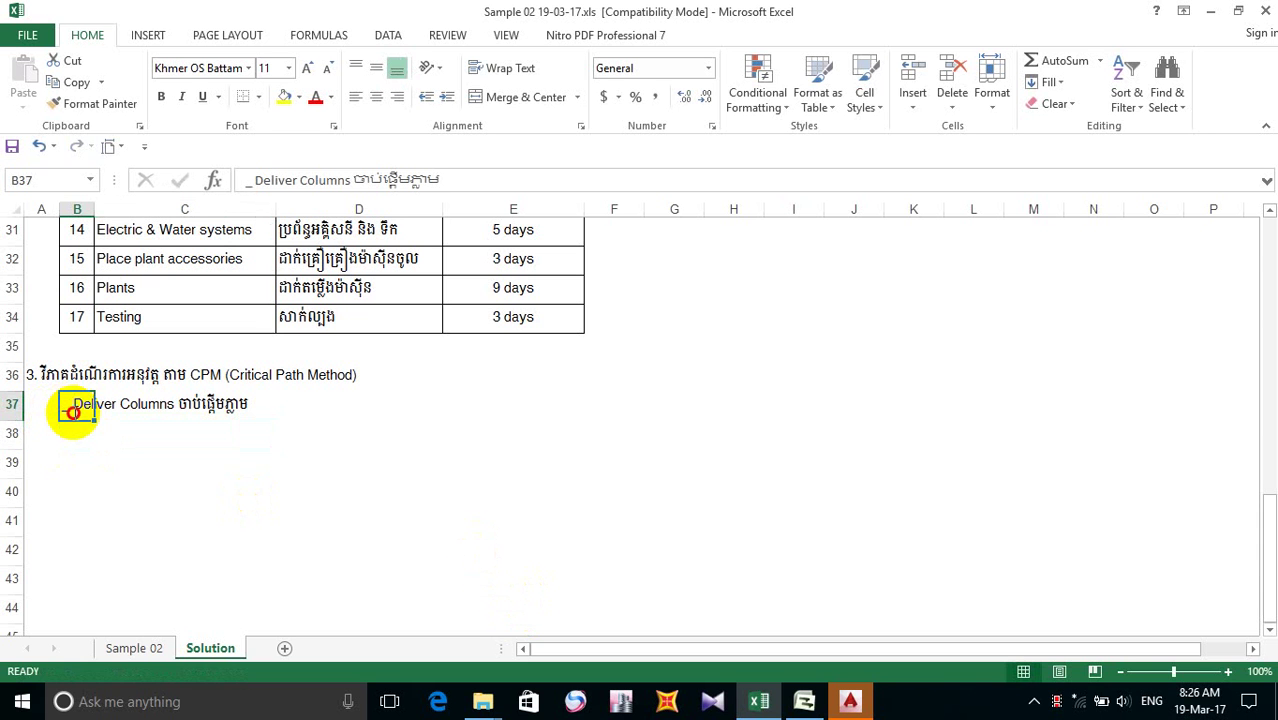
pyautogui.doubleClick(75, 410)
pyautogui.moveTo(69, 405); pyautogui.dragTo(62, 410)
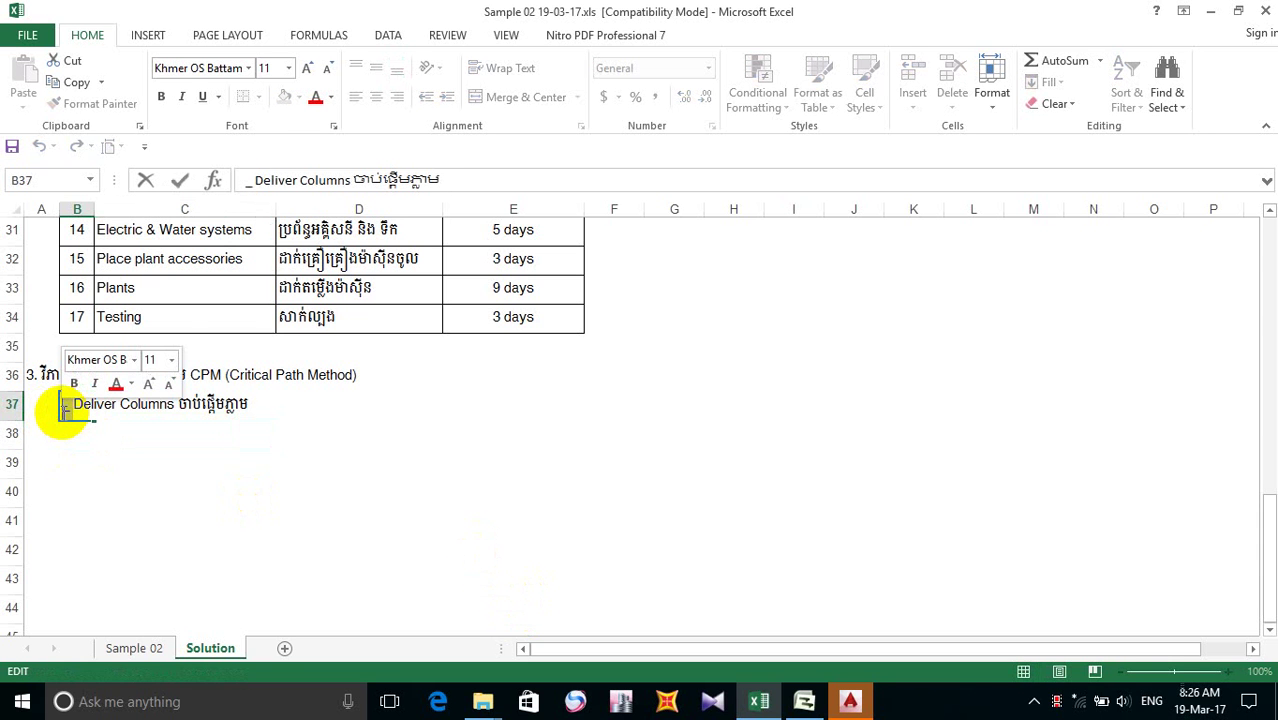
pyautogui.press('Delete')
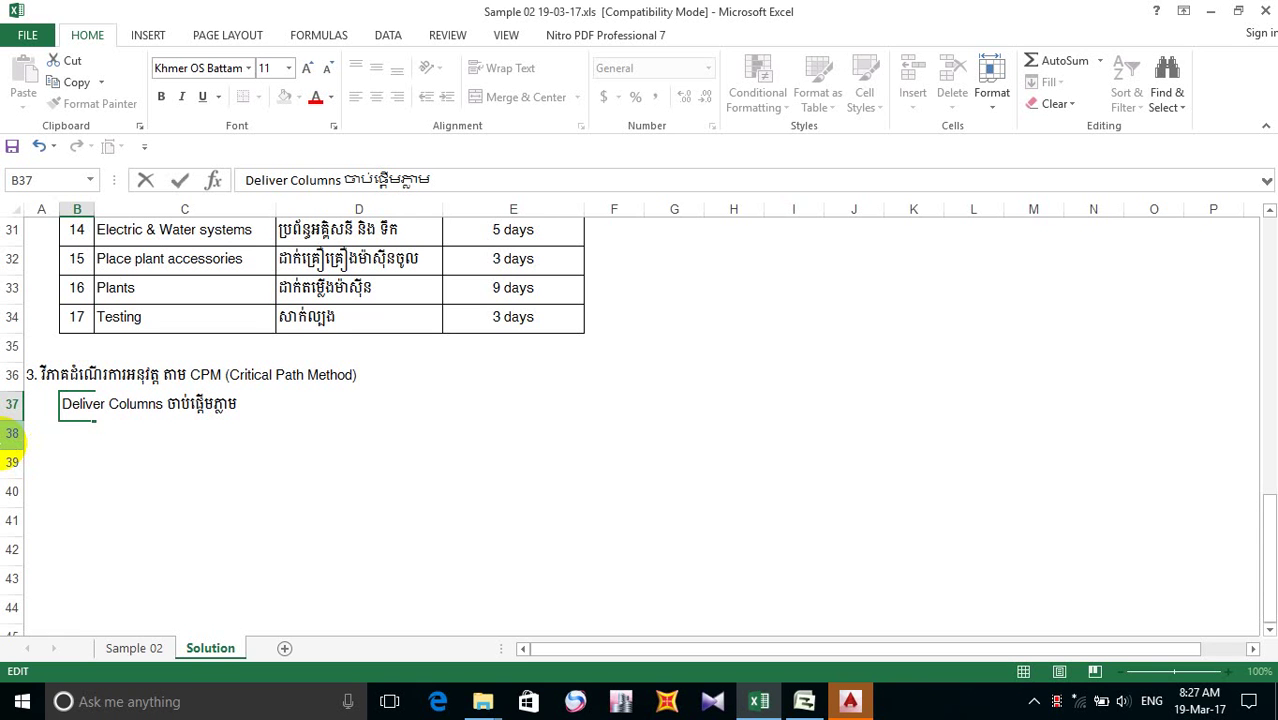
pyautogui.write("'")
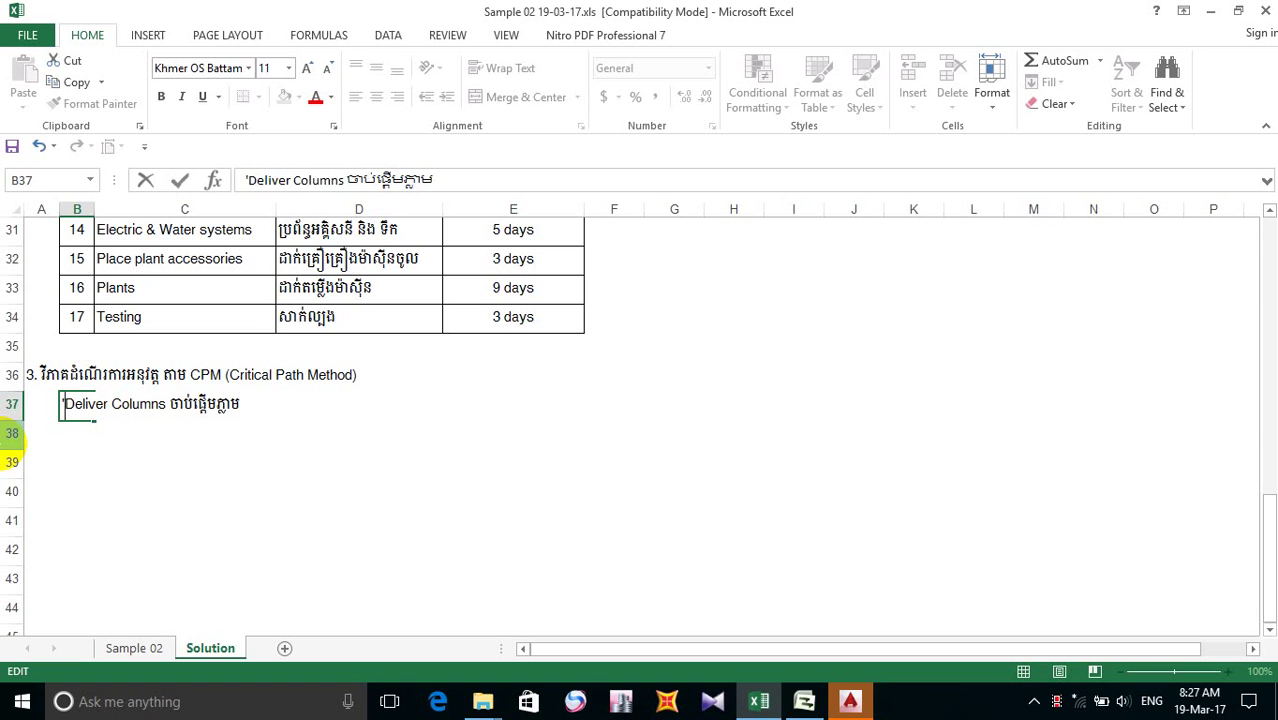
pyautogui.write('-')
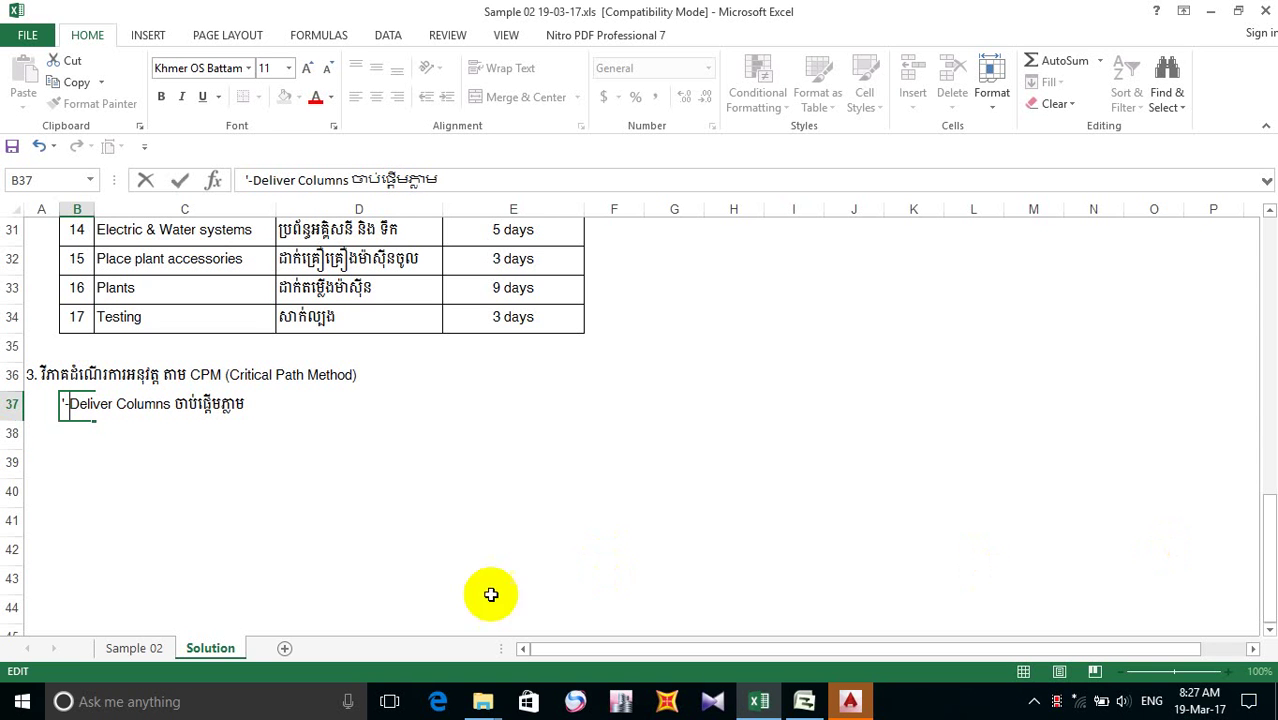
pyautogui.click(195, 524)
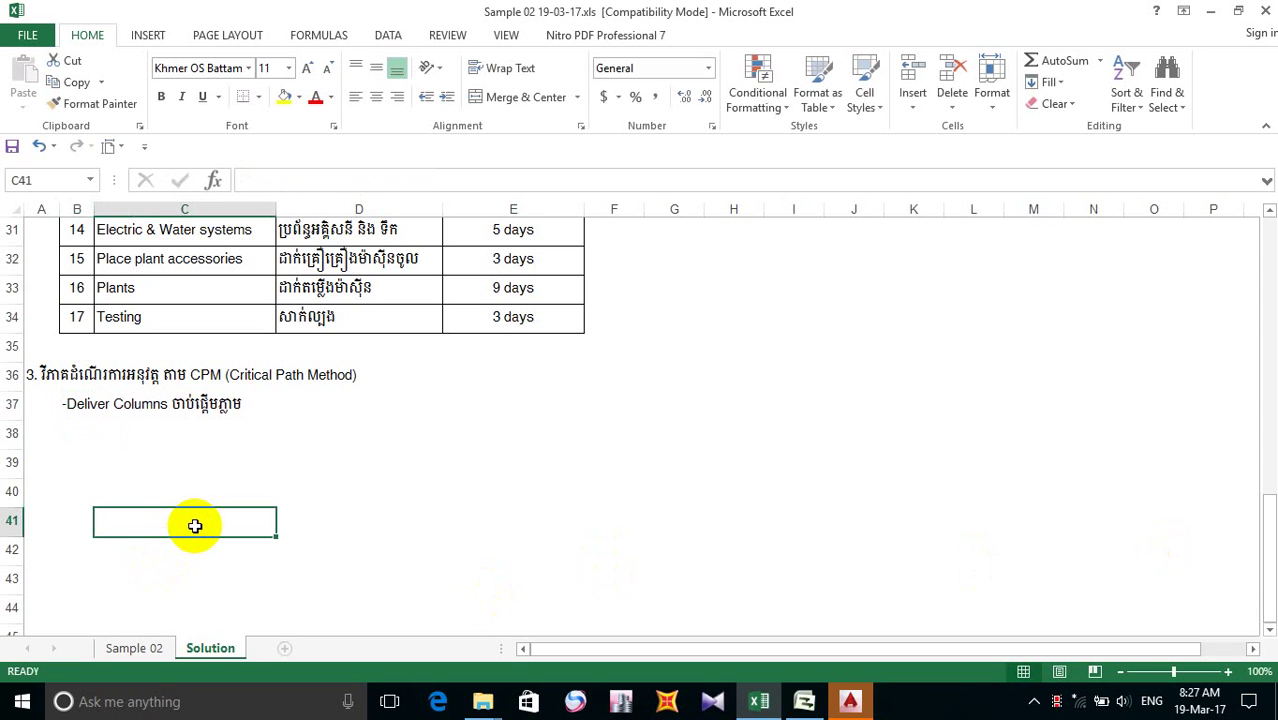
# - Bold the hyphen at the start of the Deliver Columns line in B37 and insert a space after it
pyautogui.doubleClick(64, 405)
pyautogui.click(64, 404)
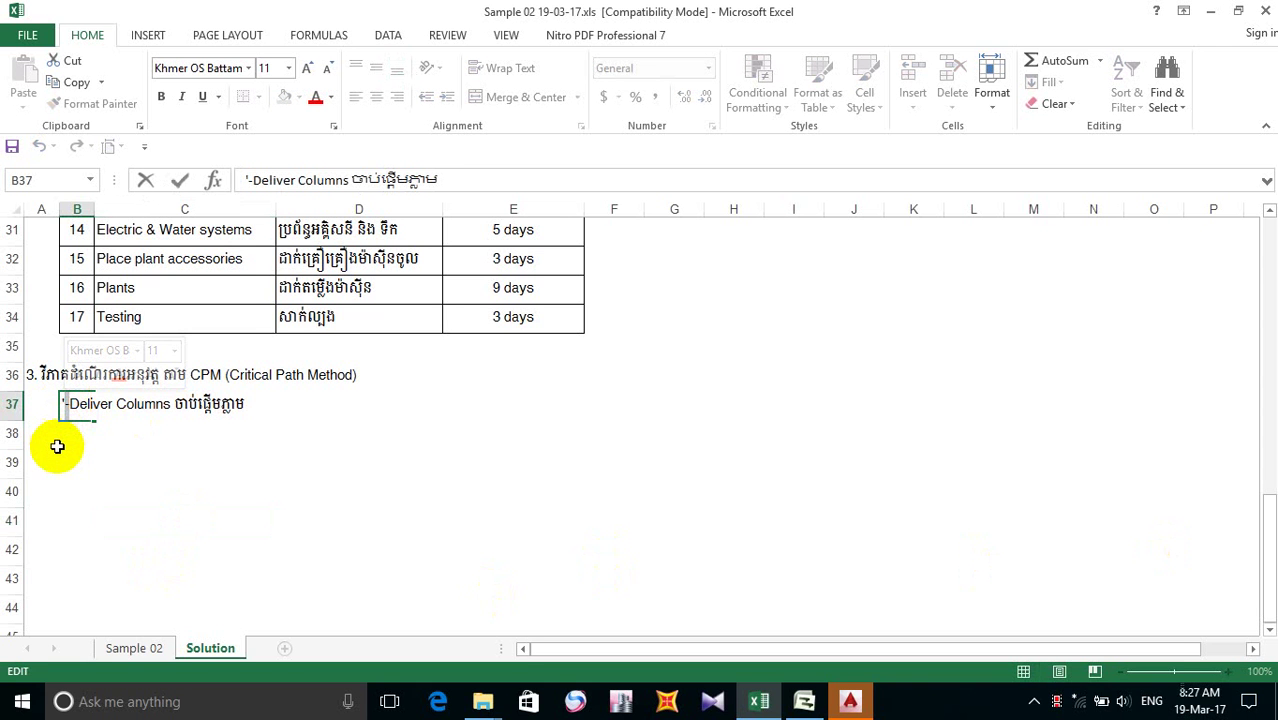
pyautogui.click(160, 96)
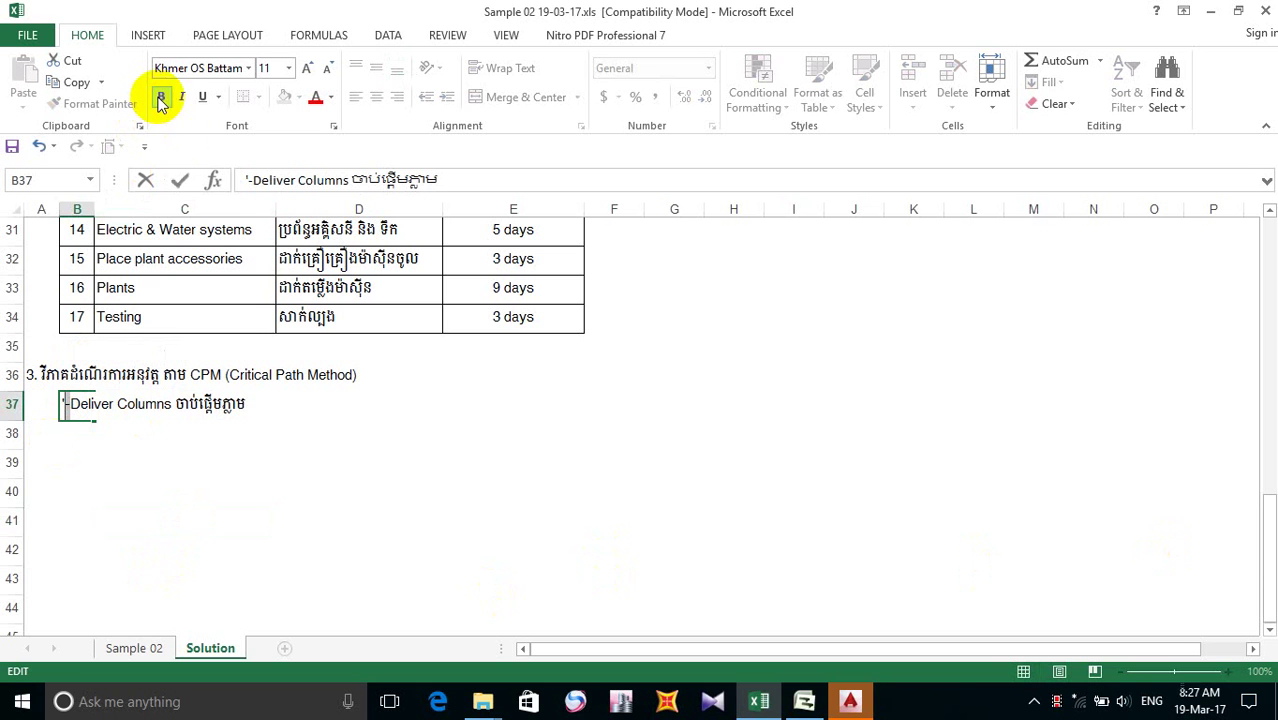
pyautogui.click(220, 494)
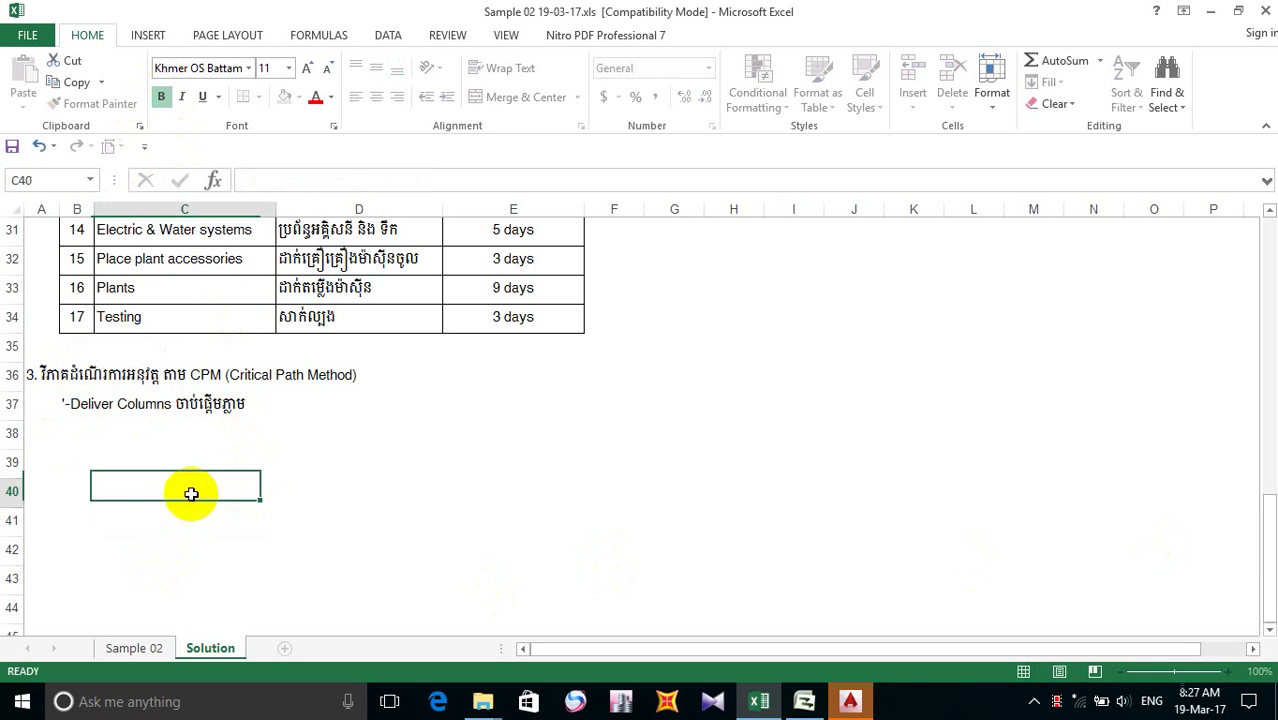
pyautogui.doubleClick(68, 404)
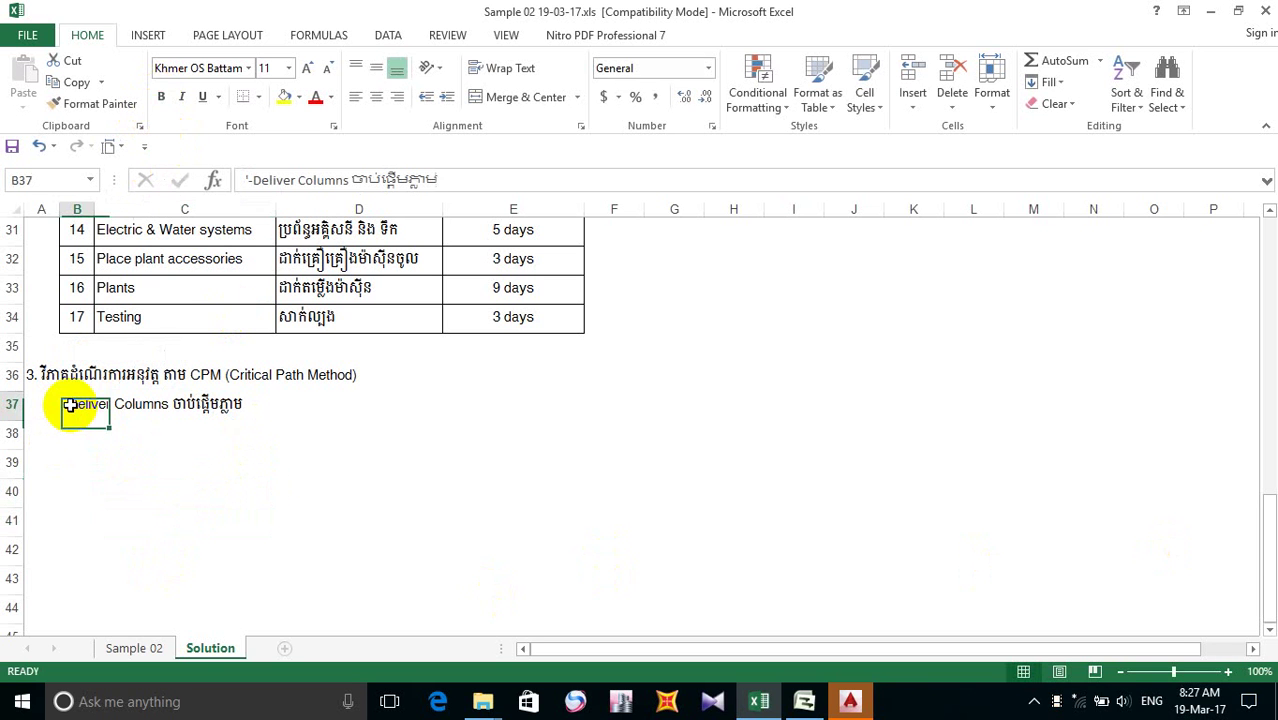
pyautogui.click(104, 487)
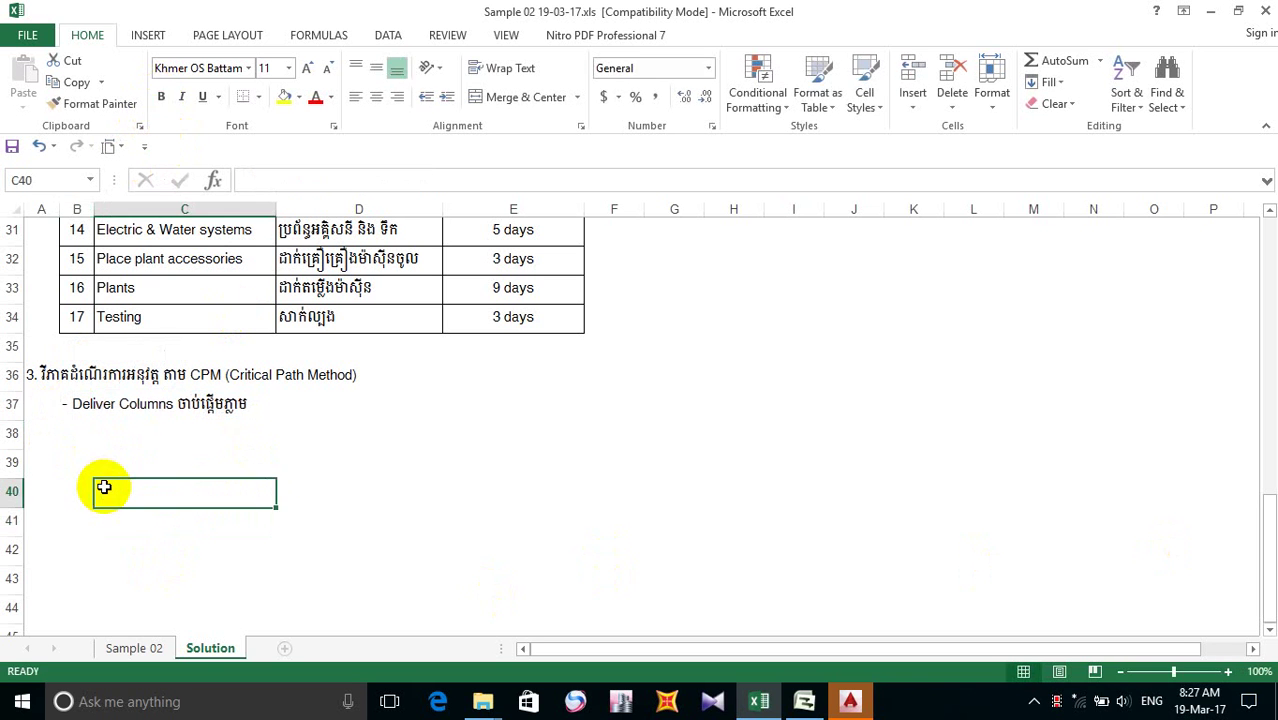
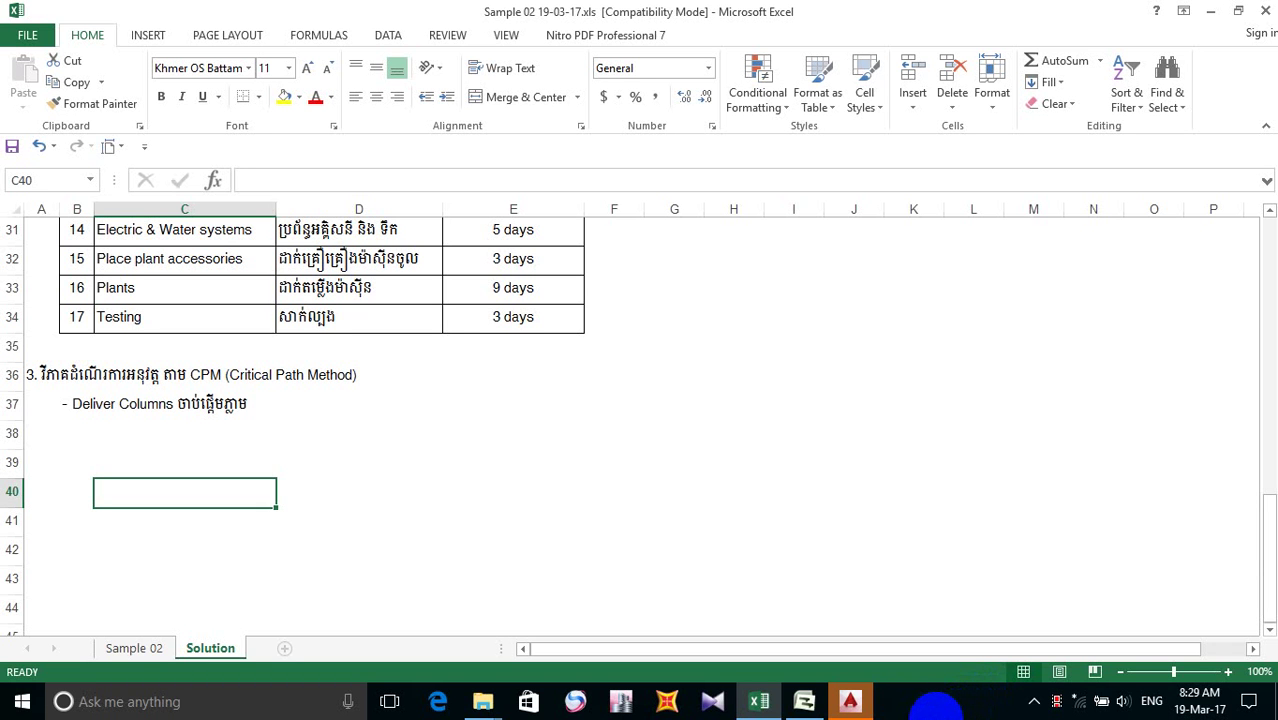
# - Fill the Deliver Columns line from B37 down into B38
pyautogui.click(77, 428)
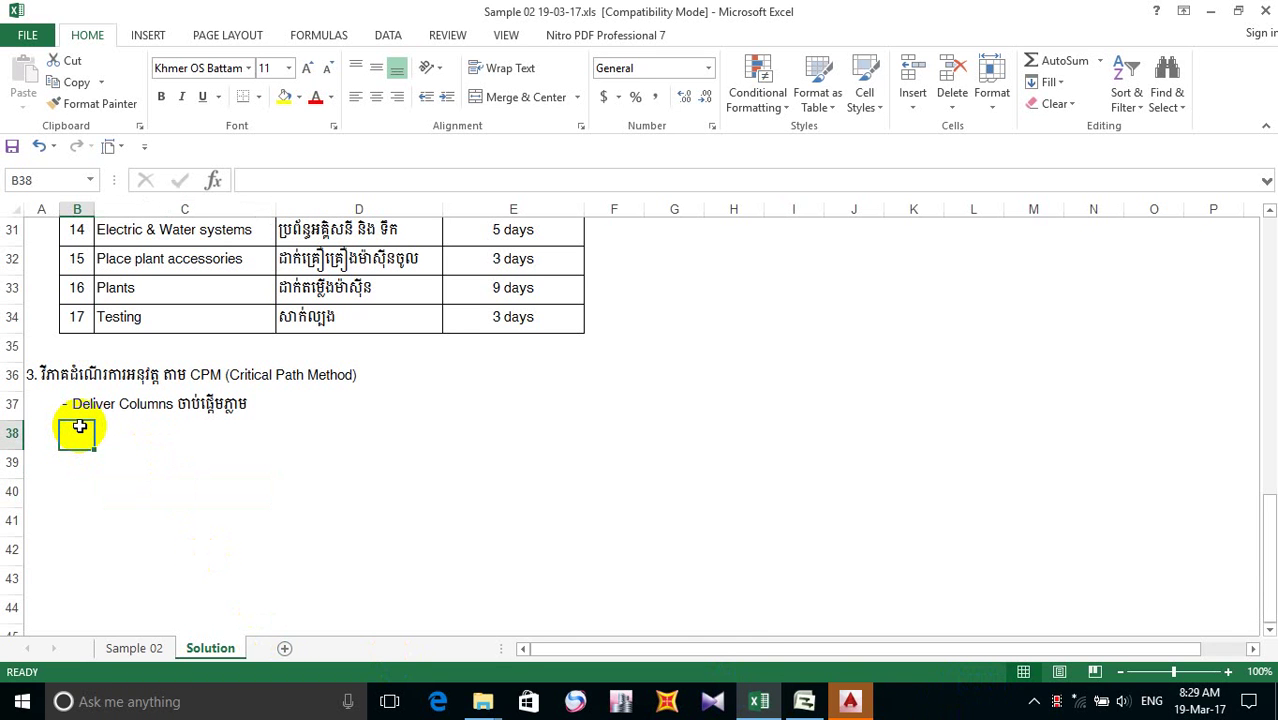
pyautogui.scroll(7, 265, 442)
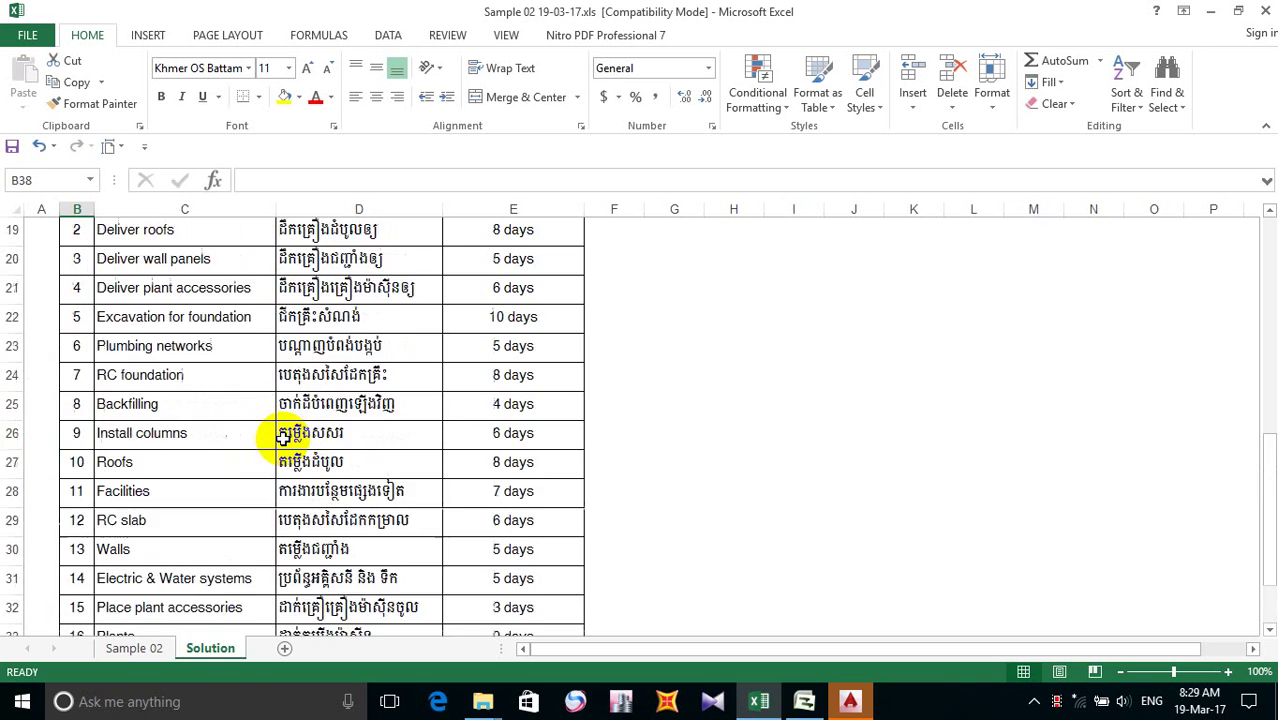
pyautogui.scroll(-1, 283, 440)
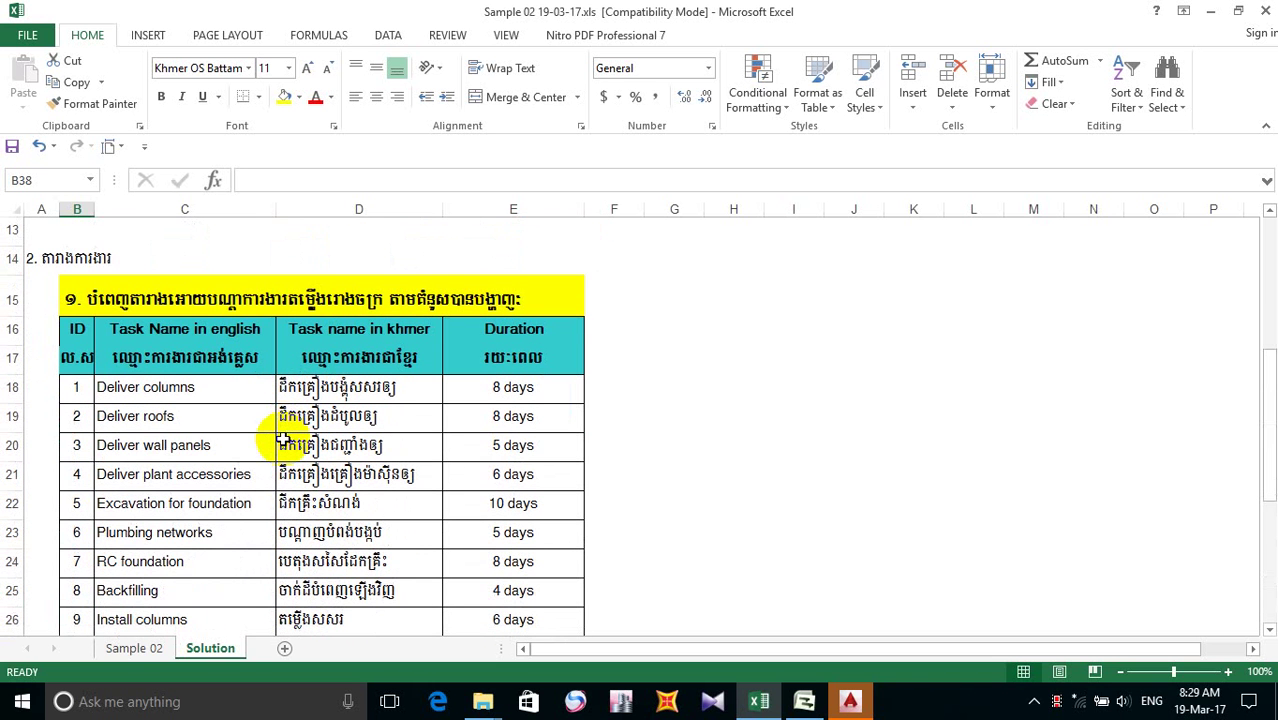
pyautogui.scroll(-6, 283, 440)
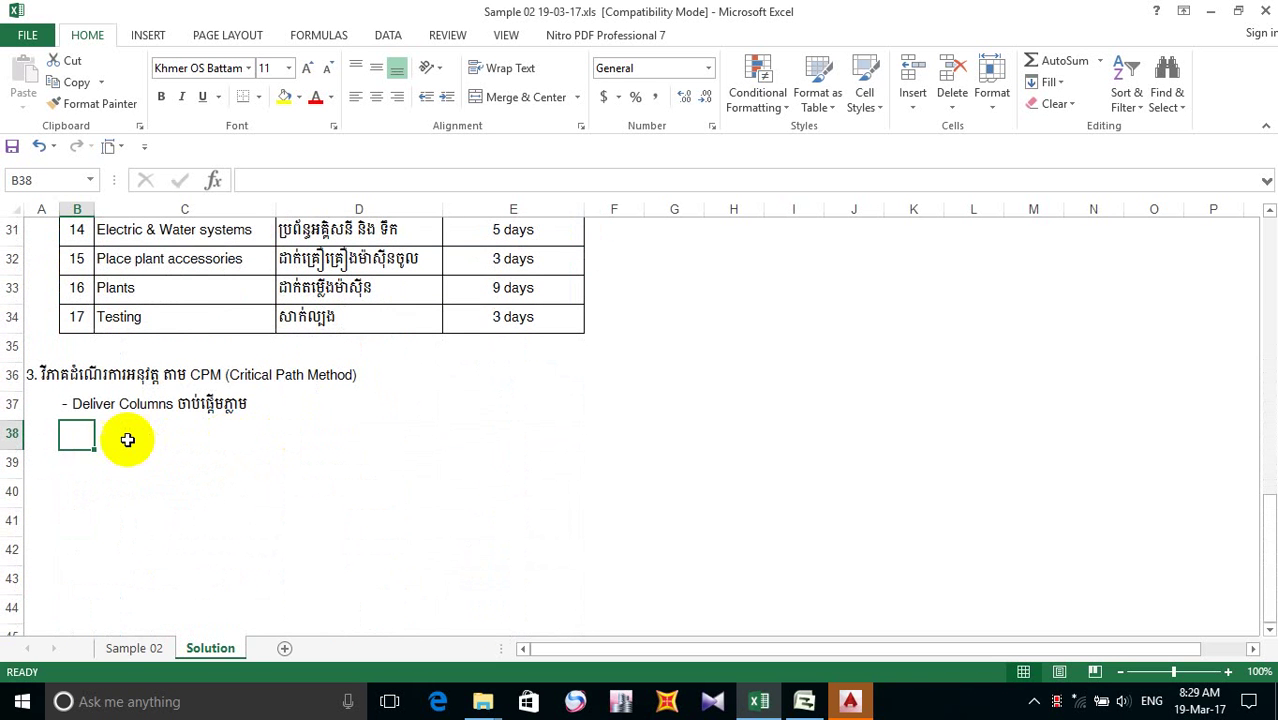
pyautogui.hotkey('ctrl', 'd')
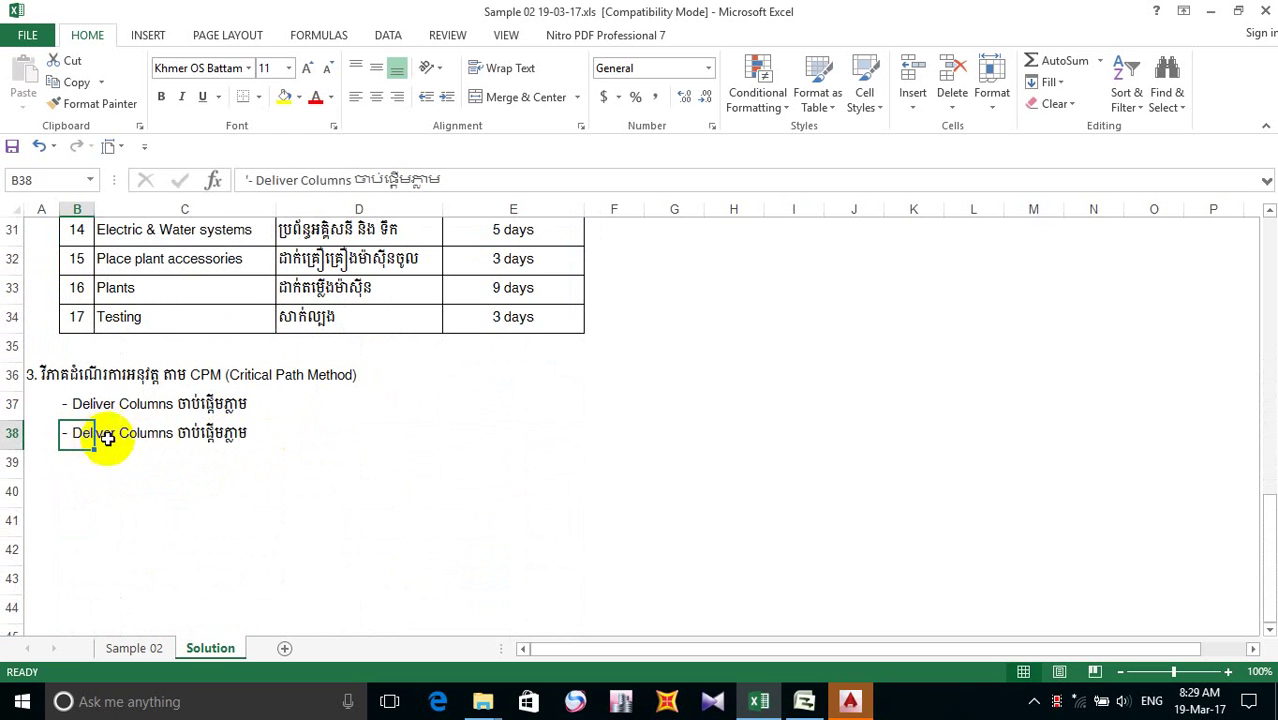
# - Replace the word Columns with Roofs in the B38 line so it names the Deliver Roofs task
pyautogui.doubleClick(163, 435)
pyautogui.click(66, 435)
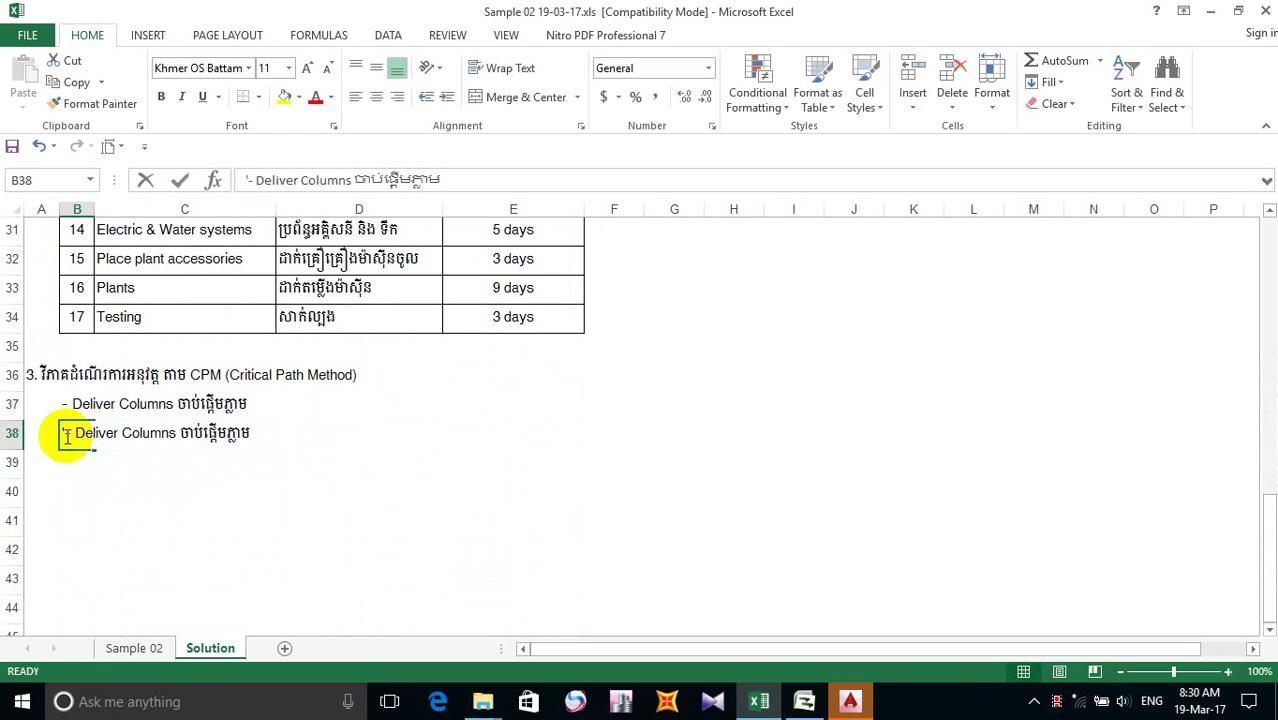
pyautogui.doubleClick(171, 438)
pyautogui.moveTo(172, 433); pyautogui.dragTo(125, 433)
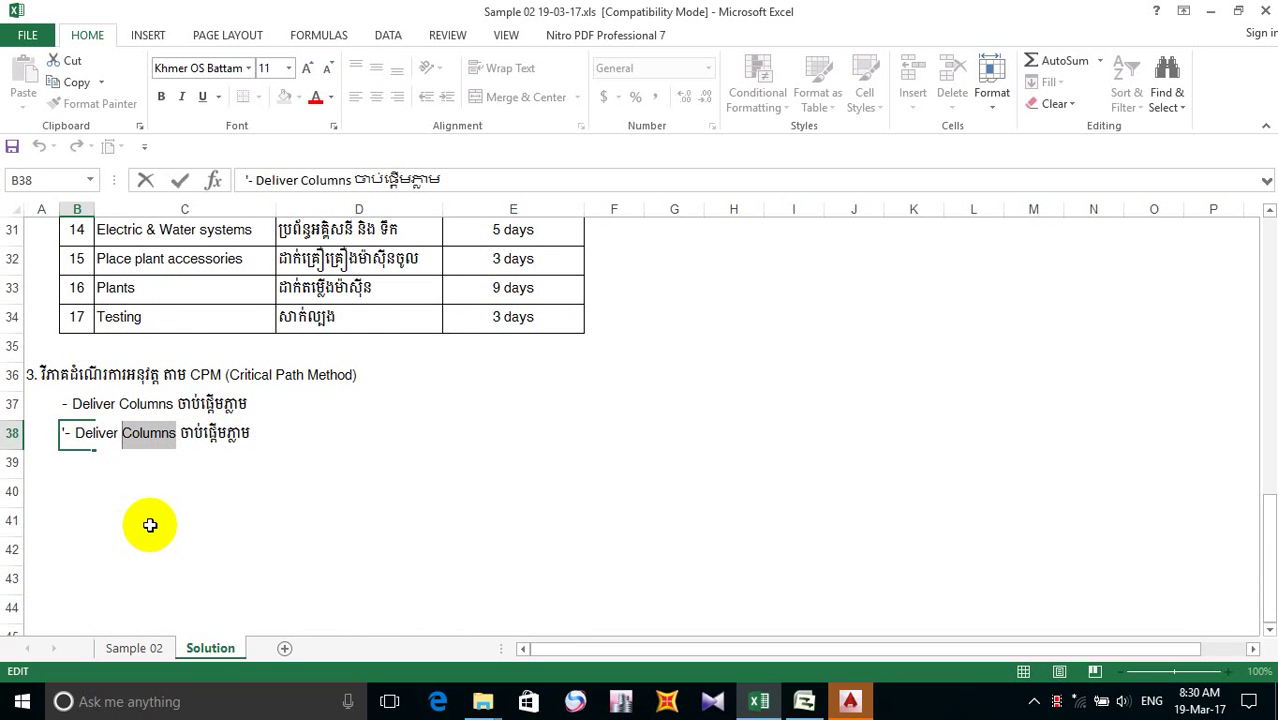
pyautogui.write('Roo')
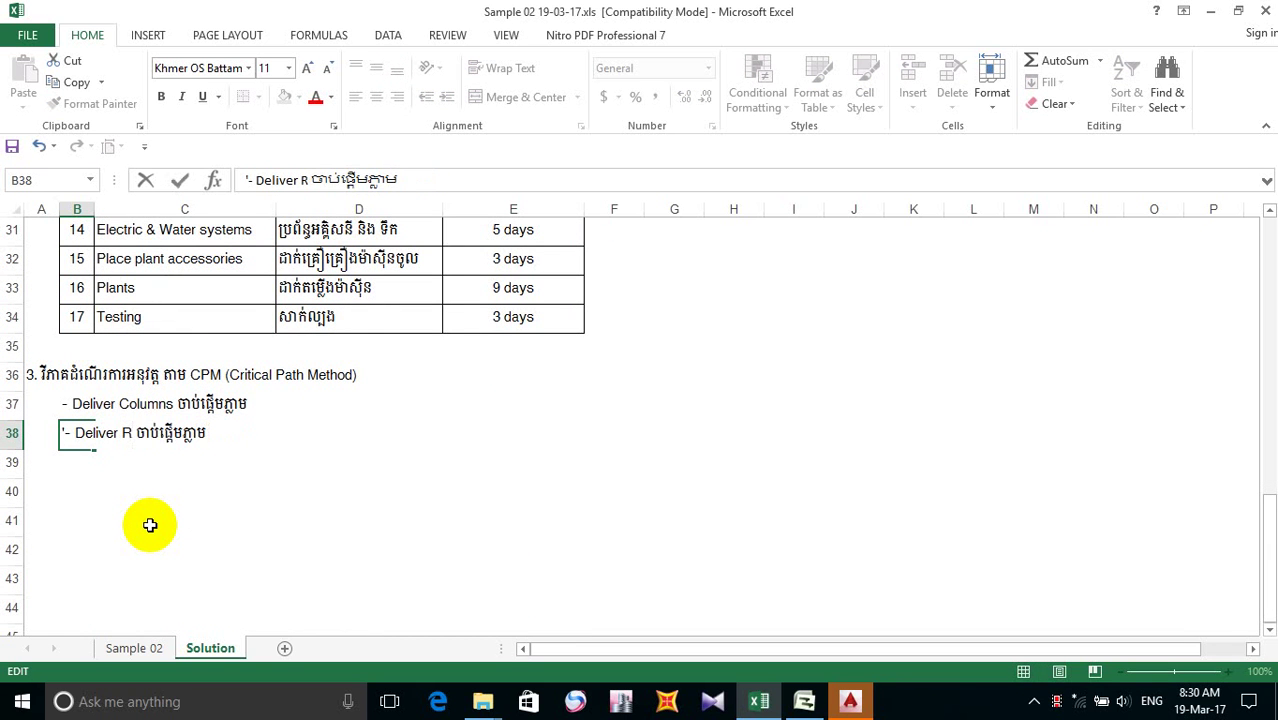
pyautogui.write('f')
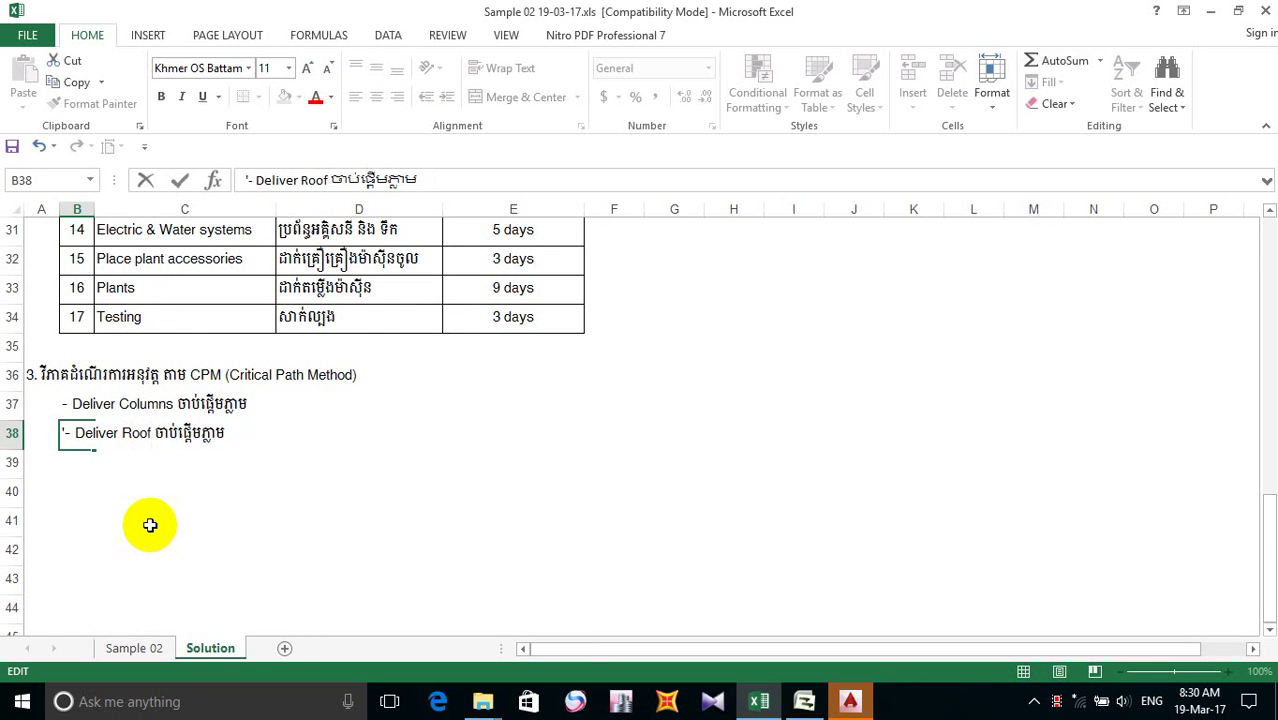
pyautogui.write('s')
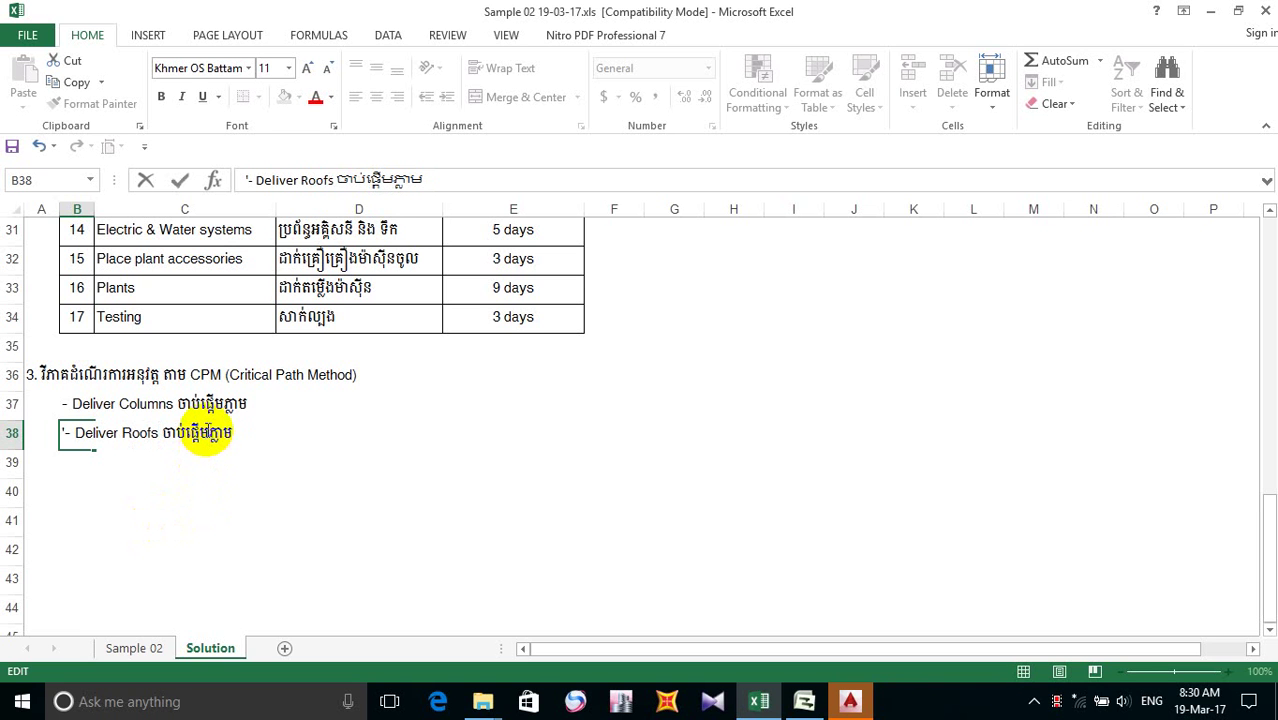
# - Replace the Khmer word ភ្លាម at the end of the Deliver Roofs line in B38 with ក្រោយ and a space
pyautogui.click(226, 432)
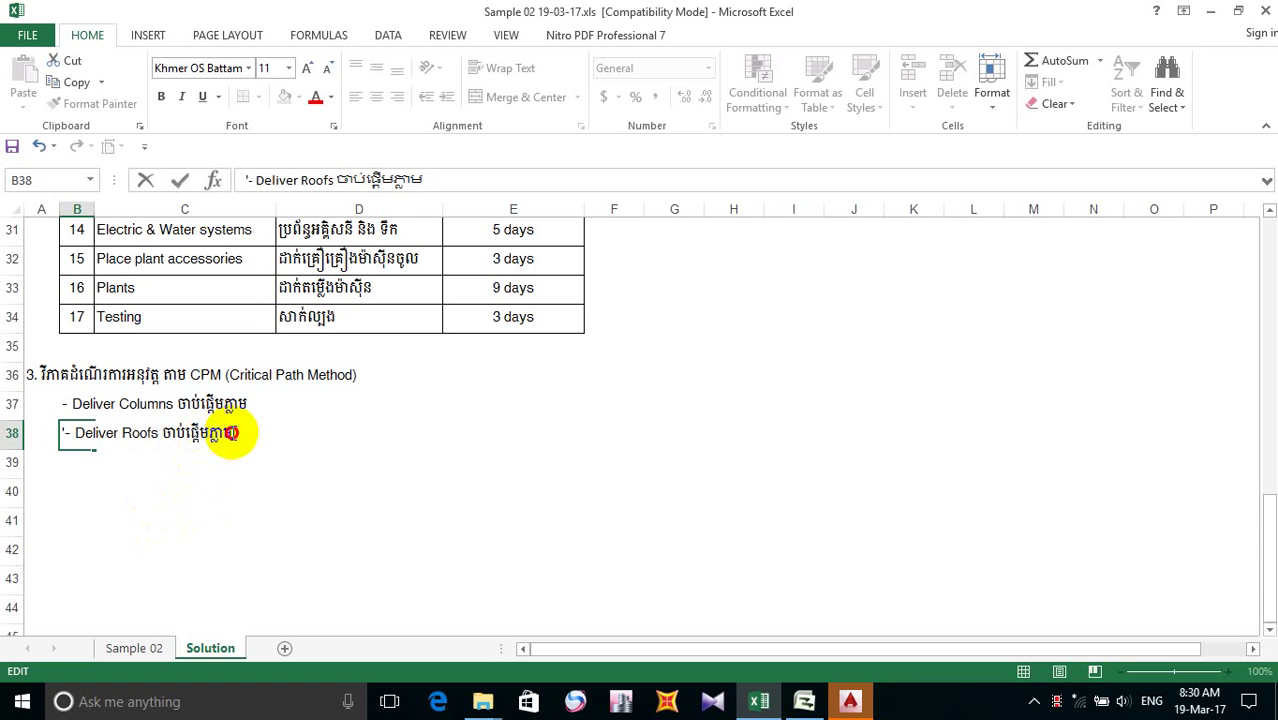
pyautogui.moveTo(231, 432)
pyautogui.mouseDown()
pyautogui.moveTo(192, 435)
pyautogui.moveTo(222, 429)
pyautogui.moveTo(228, 451)
pyautogui.mouseUp()
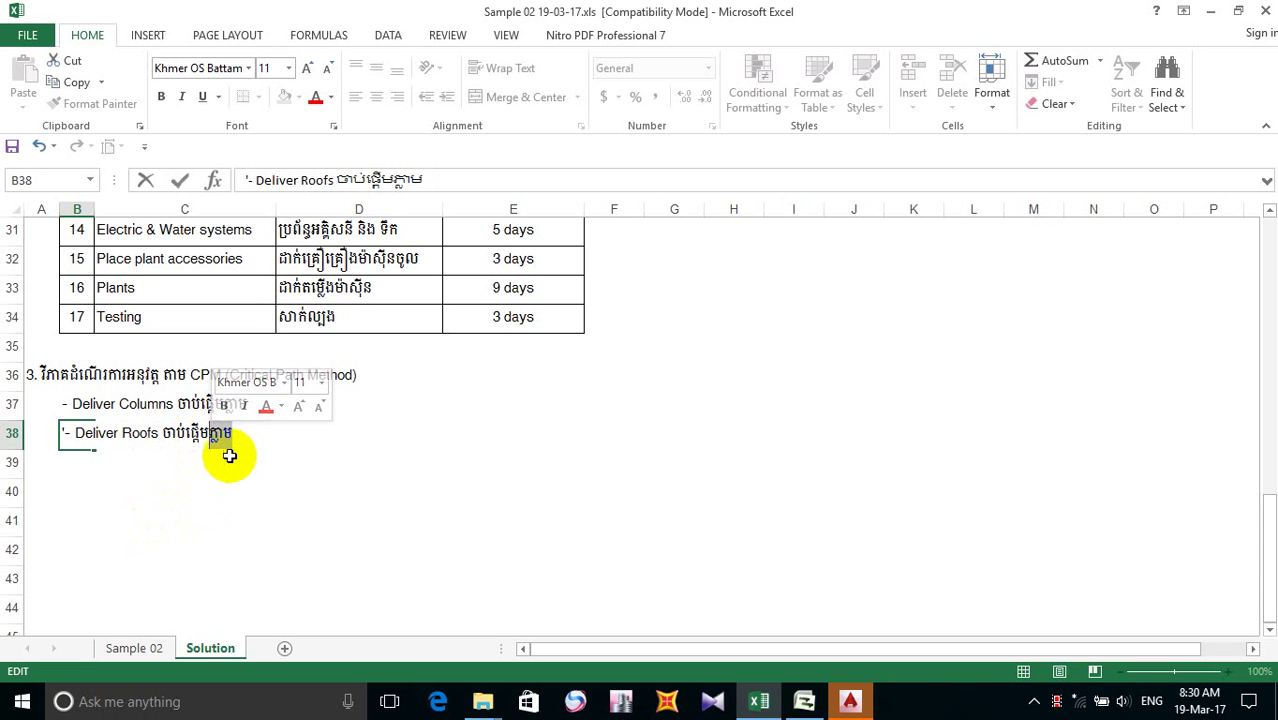
pyautogui.write('k')
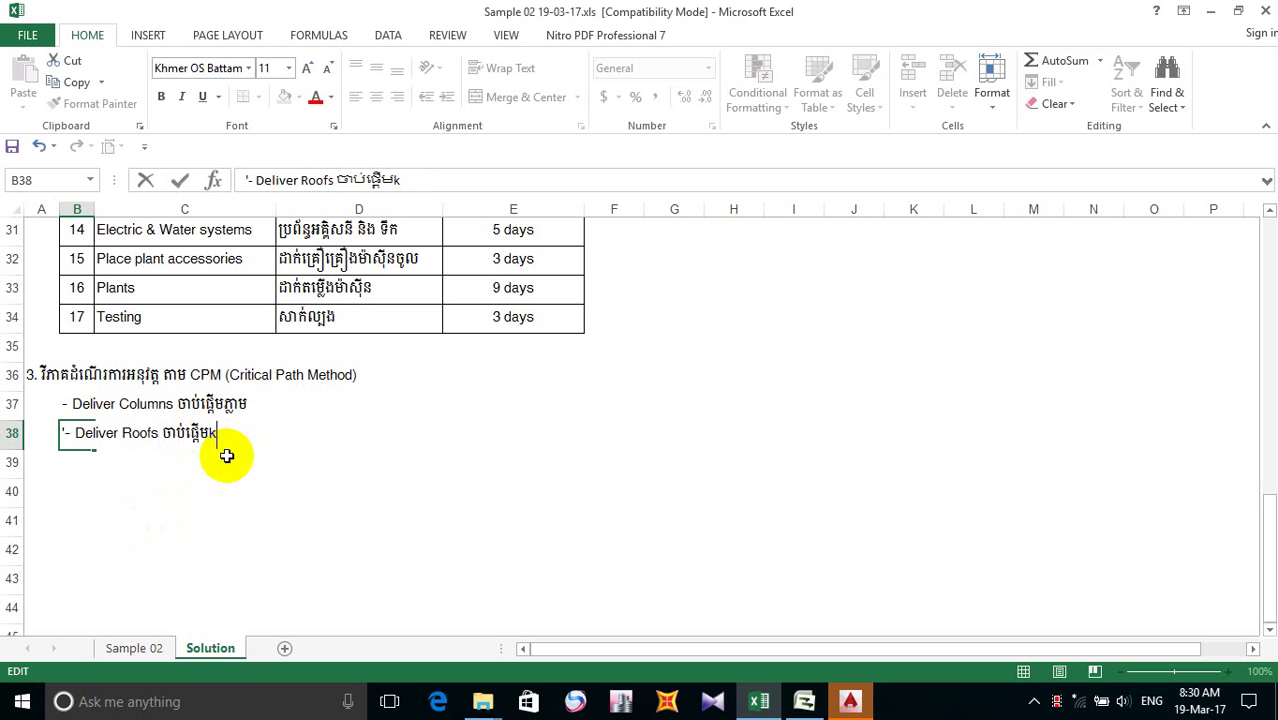
pyautogui.press('BackSpace')
pyautogui.write('ក្រោយ')
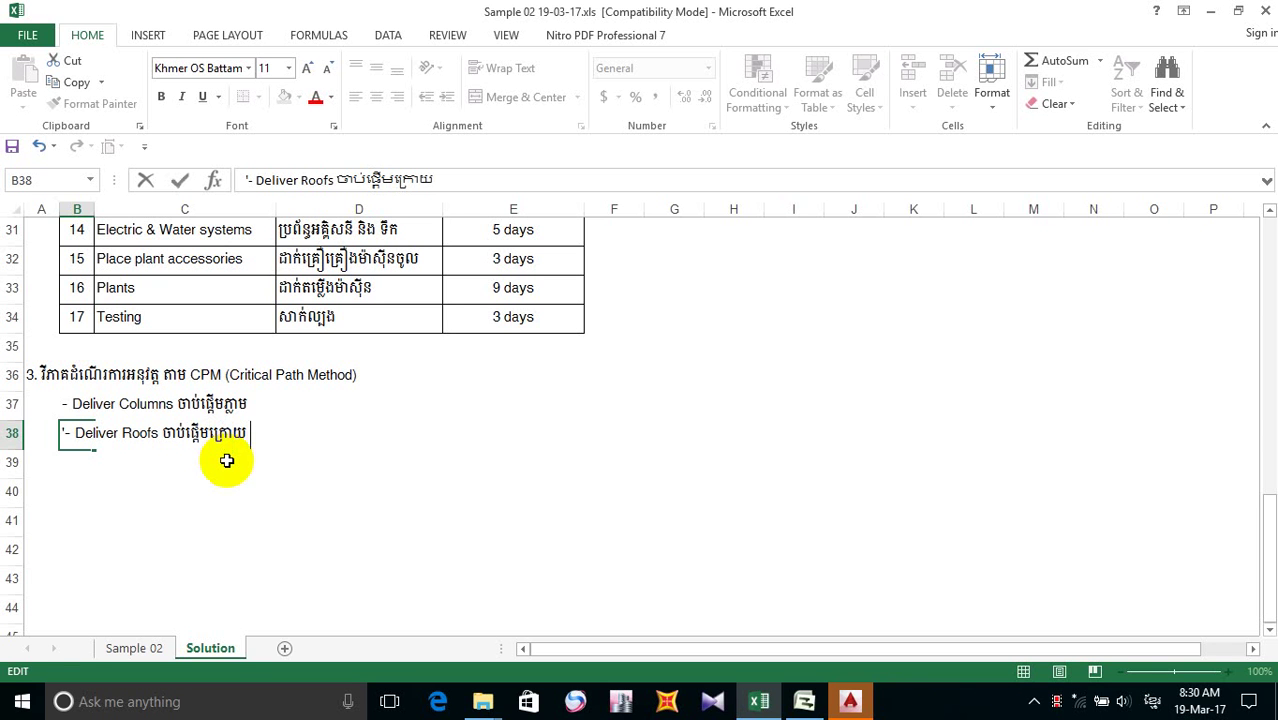
# - Commit the B38 entry and copy the words Deliver Columns from the line in B37
pyautogui.click(155, 404)
pyautogui.click(90, 404)
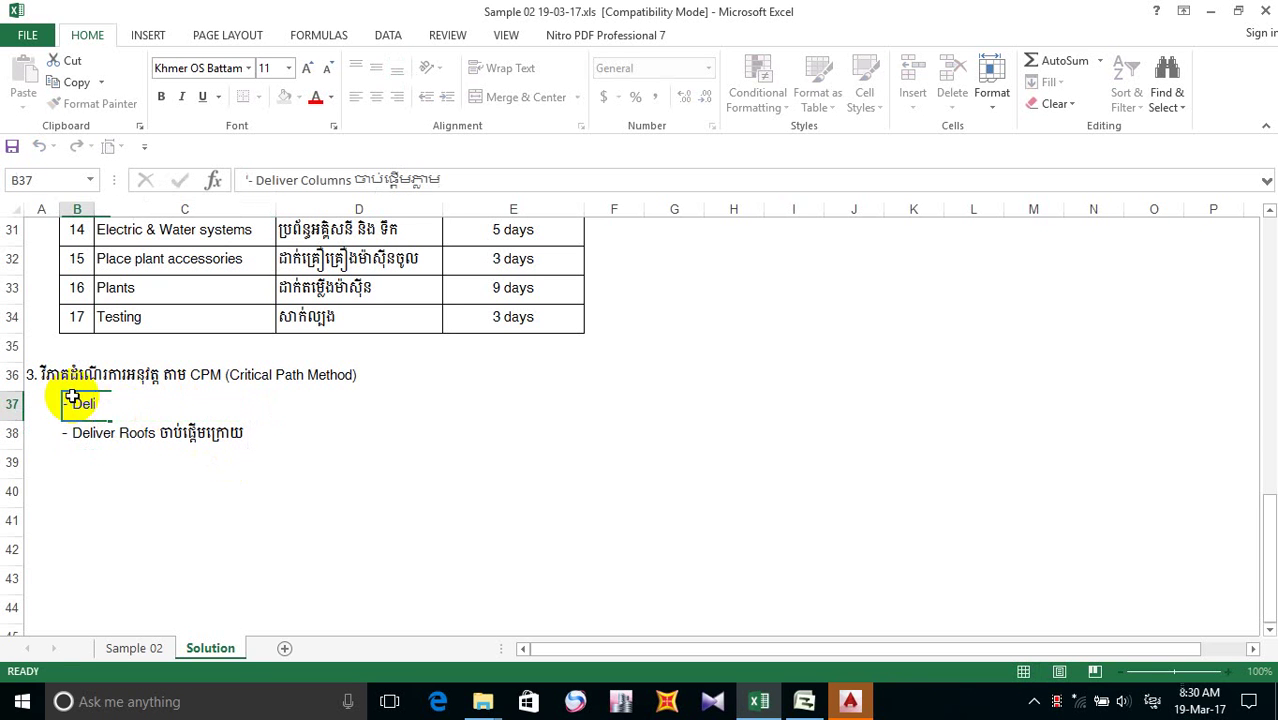
pyautogui.doubleClick(90, 404)
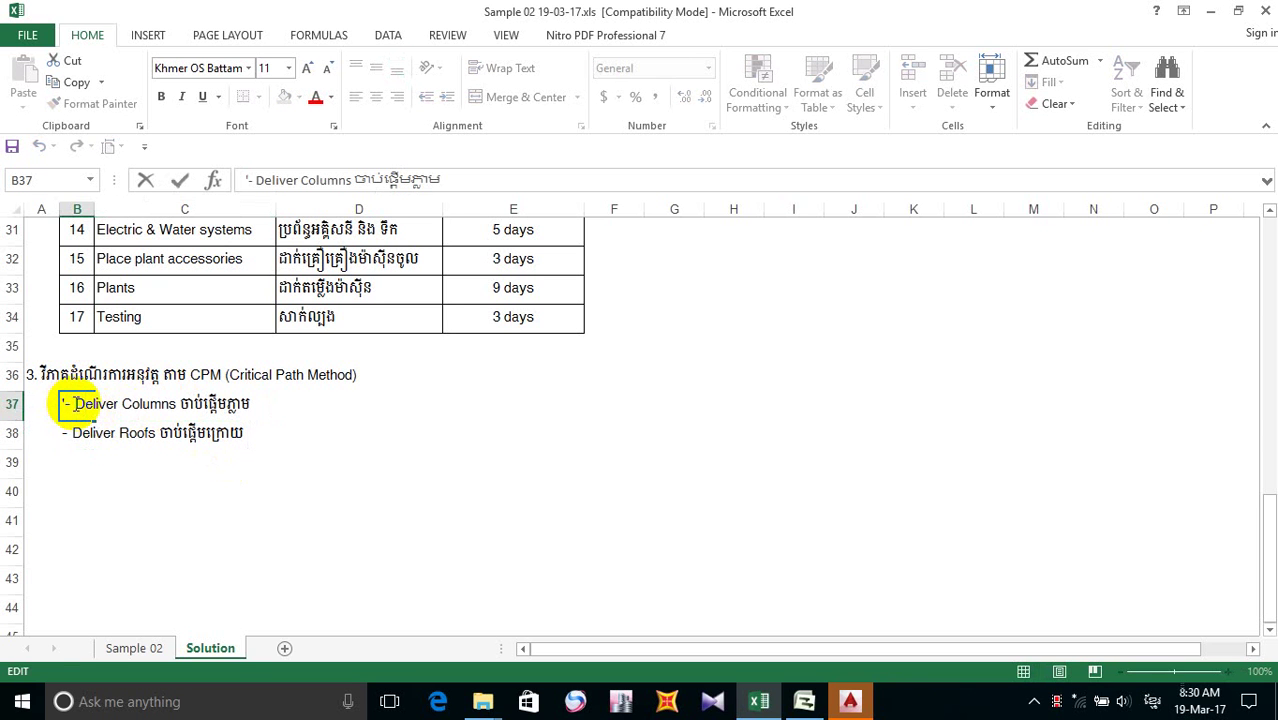
pyautogui.moveTo(113, 404); pyautogui.dragTo(143, 408)
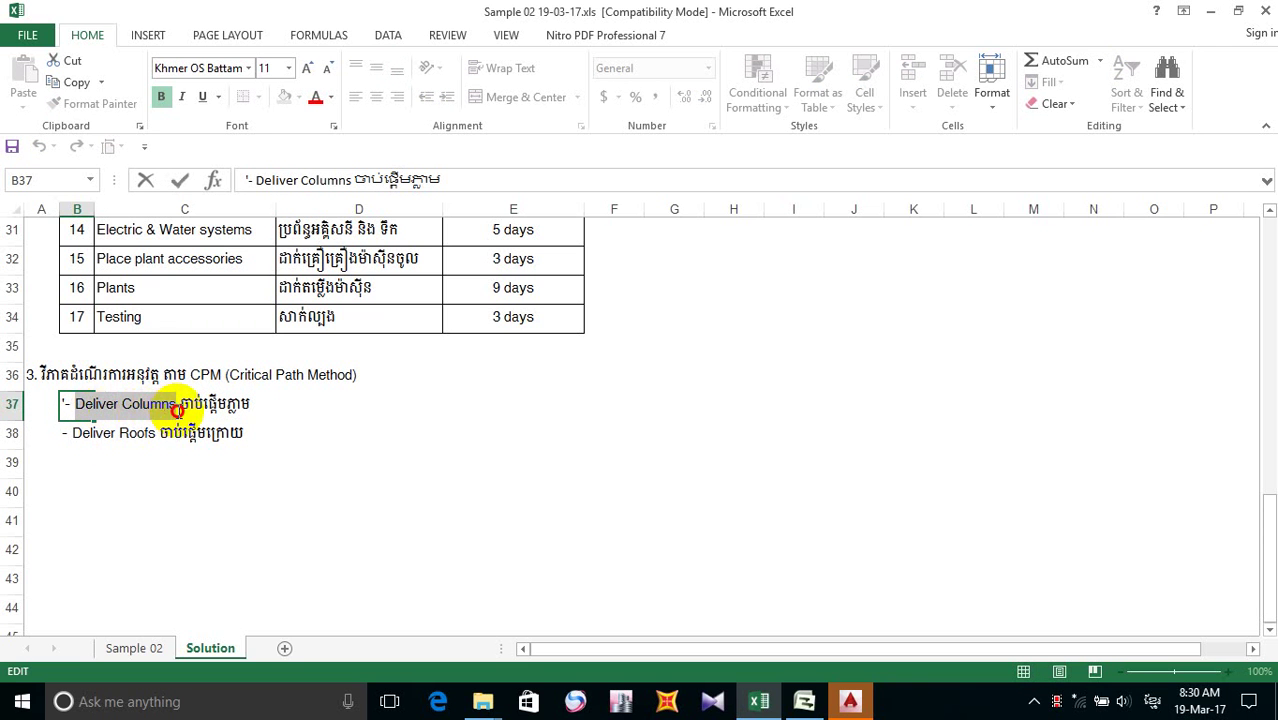
pyautogui.click(172, 404)
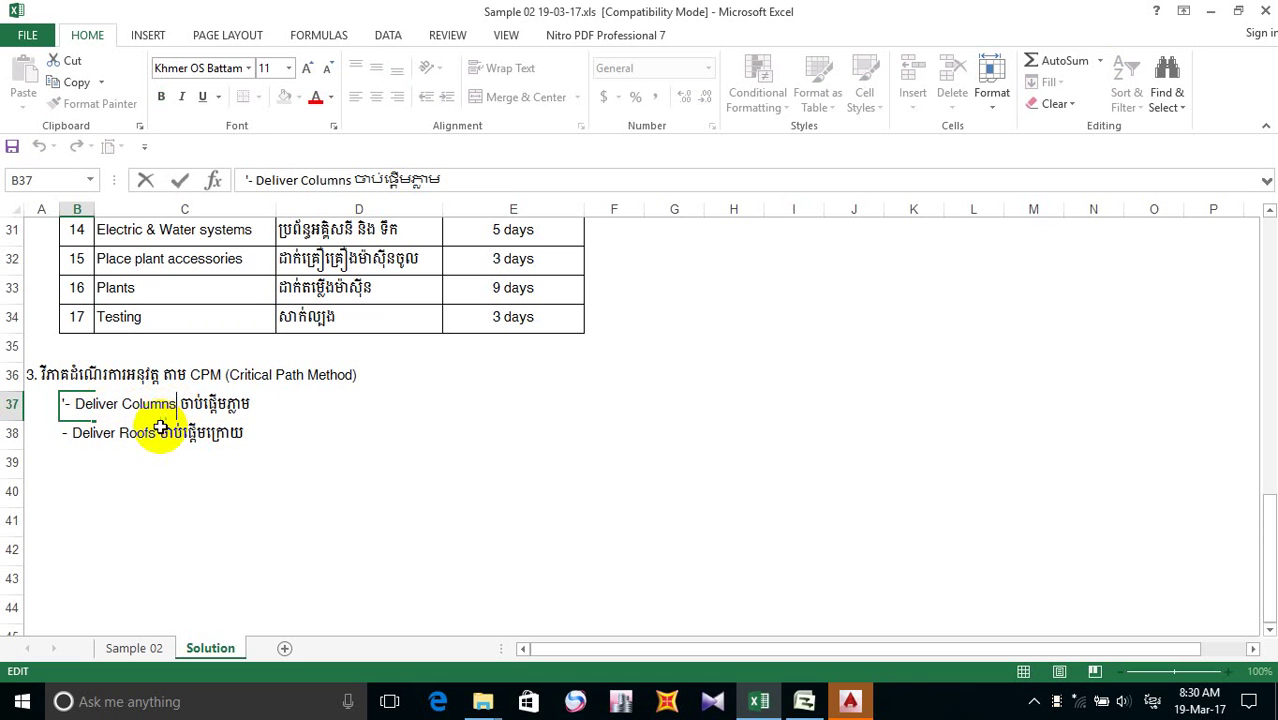
pyautogui.keyDown('shift'); pyautogui.click(75, 404); pyautogui.keyUp('shift')
pyautogui.hotkey('ctrl', 'c')
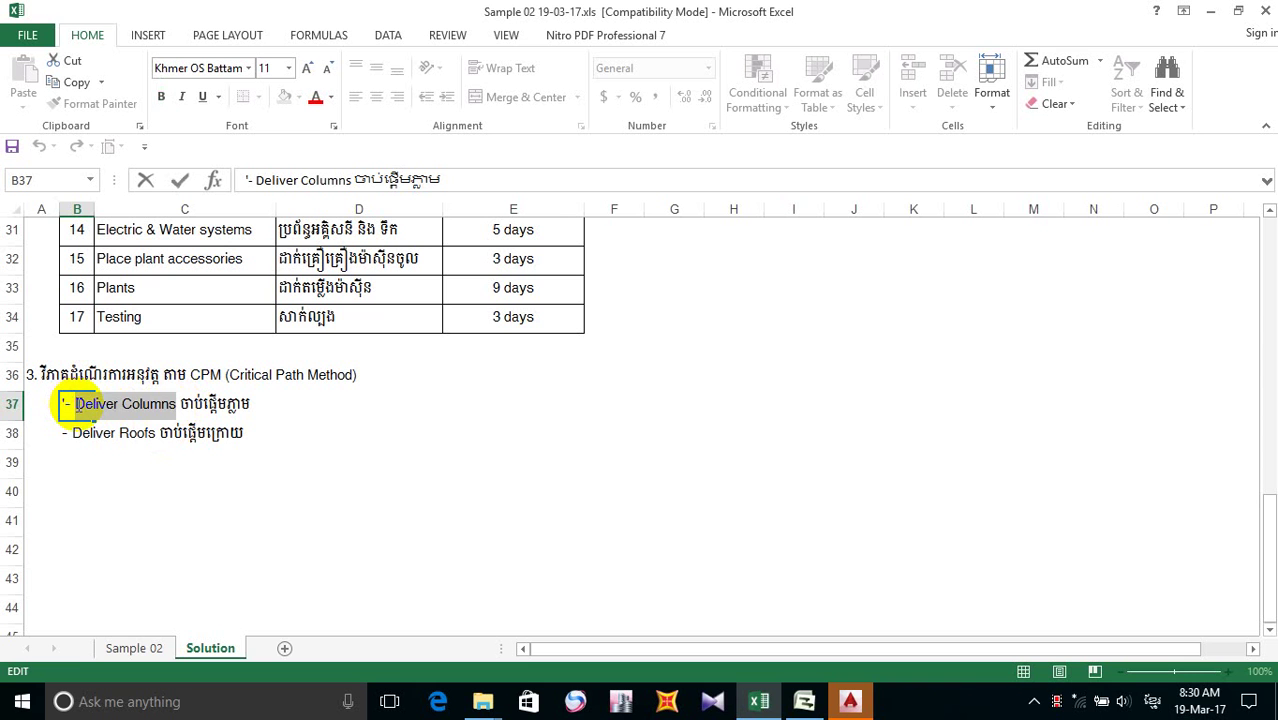
# - Append the copied Deliver Columns and the Khmer word បញ្ចប់ to the end of the Deliver Roofs line in B38
pyautogui.click(268, 433)
pyautogui.doubleClick(97, 433)
pyautogui.doubleClick(80, 433)
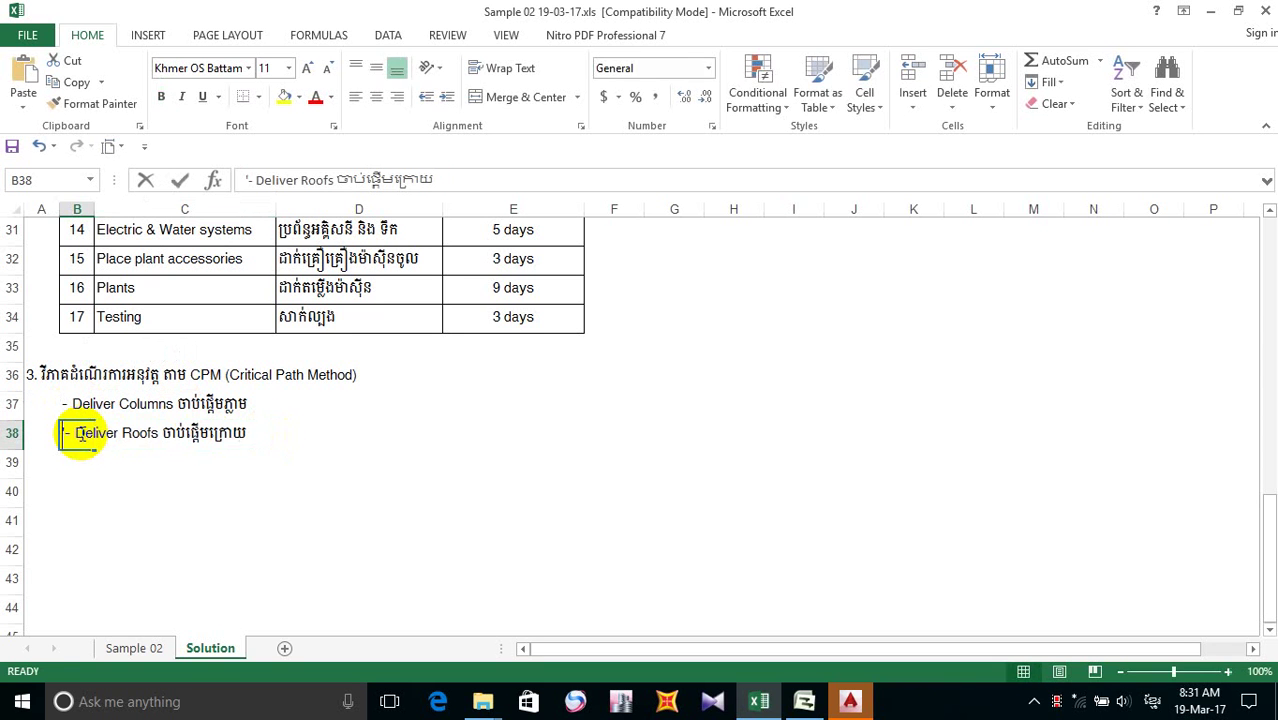
pyautogui.click(276, 430)
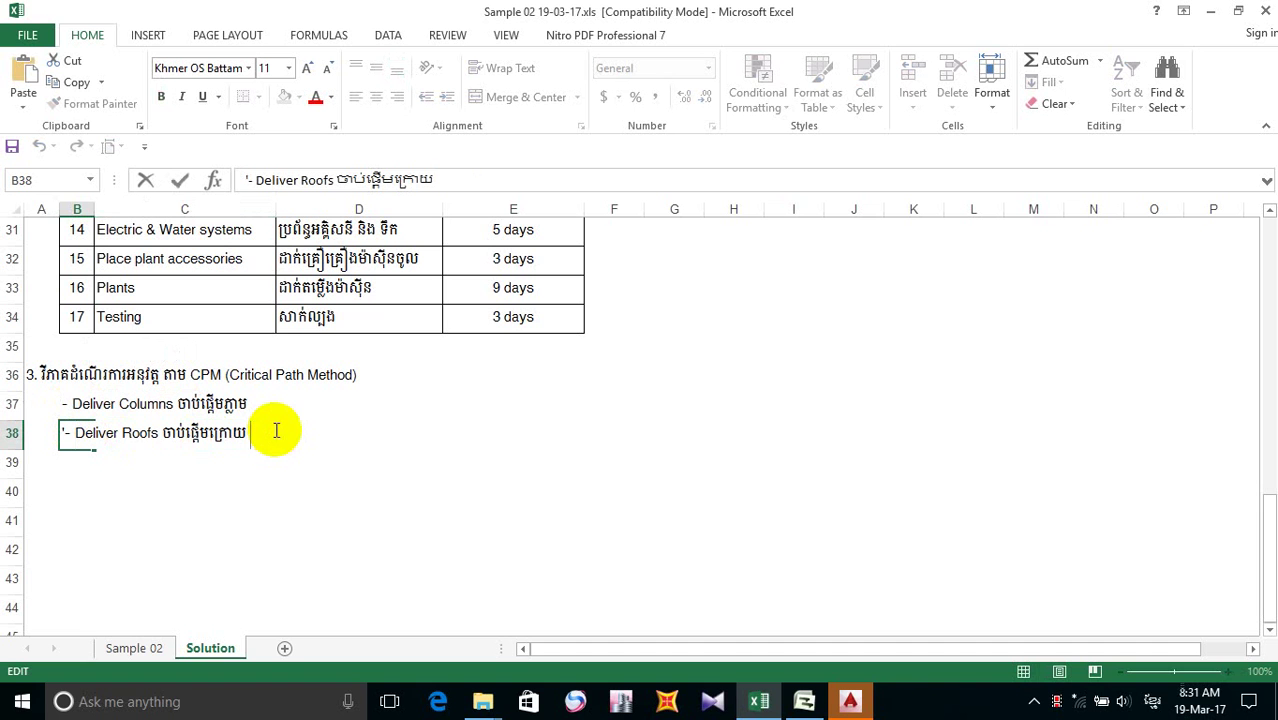
pyautogui.hotkey('ctrl', 'v')
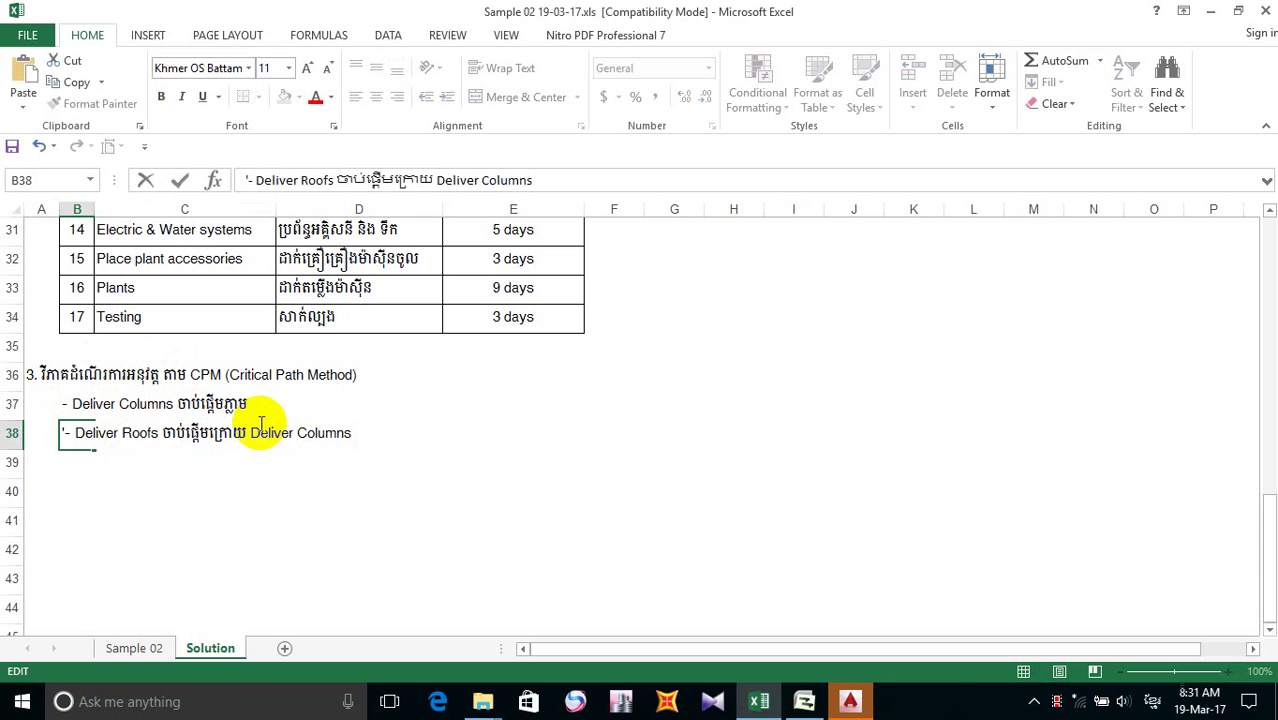
pyautogui.write('បញ្ចប់')
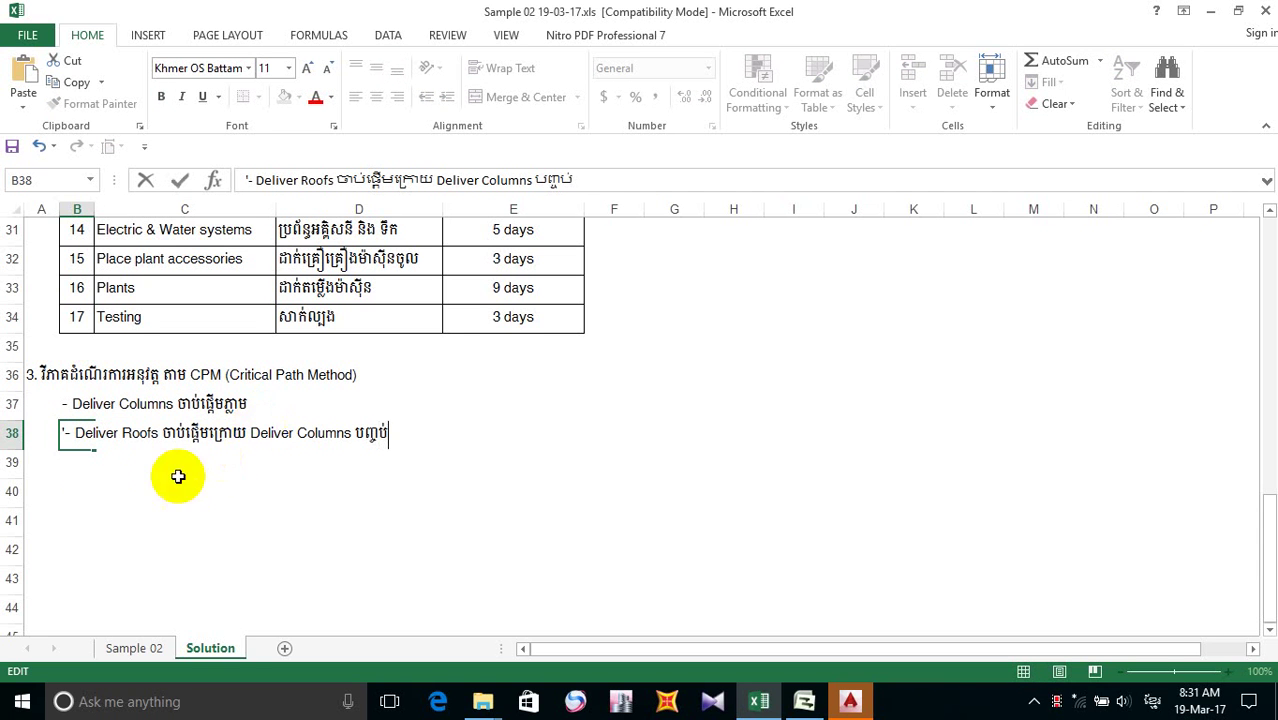
# - Fill the completed Deliver Roofs line from B38 down into B39
pyautogui.click(85, 463)
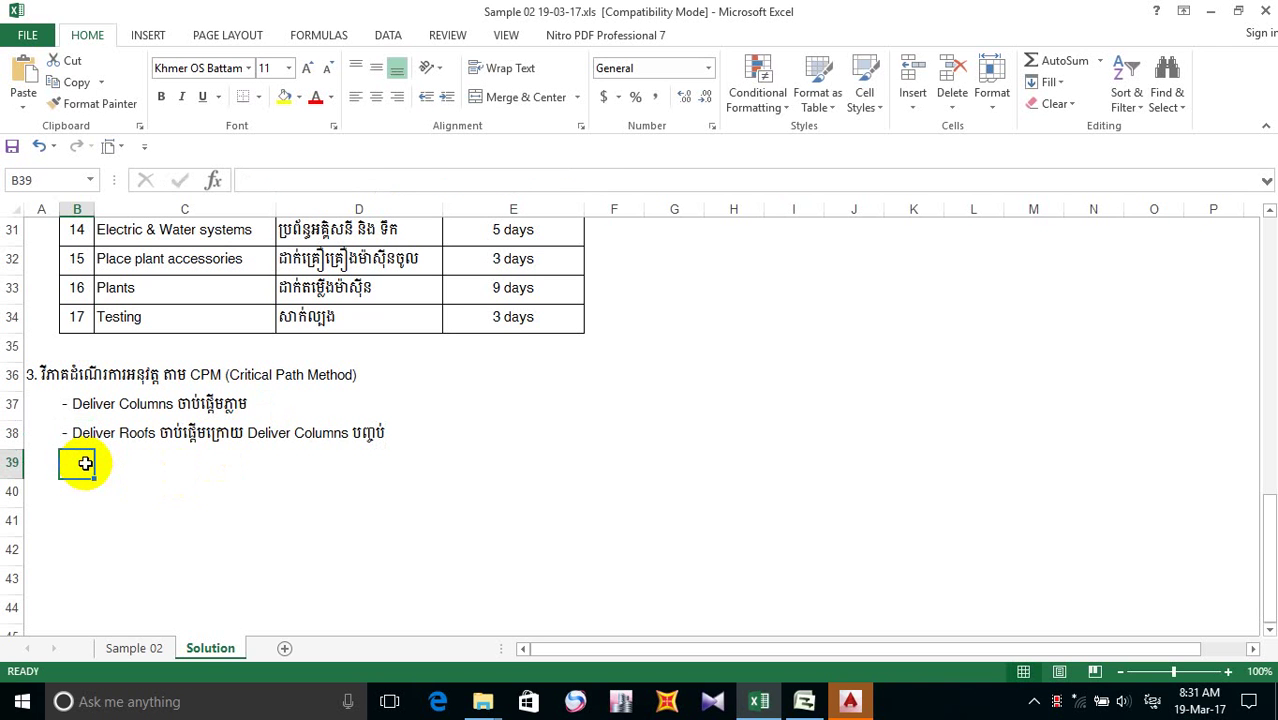
pyautogui.hotkey('ctrl', 'd')
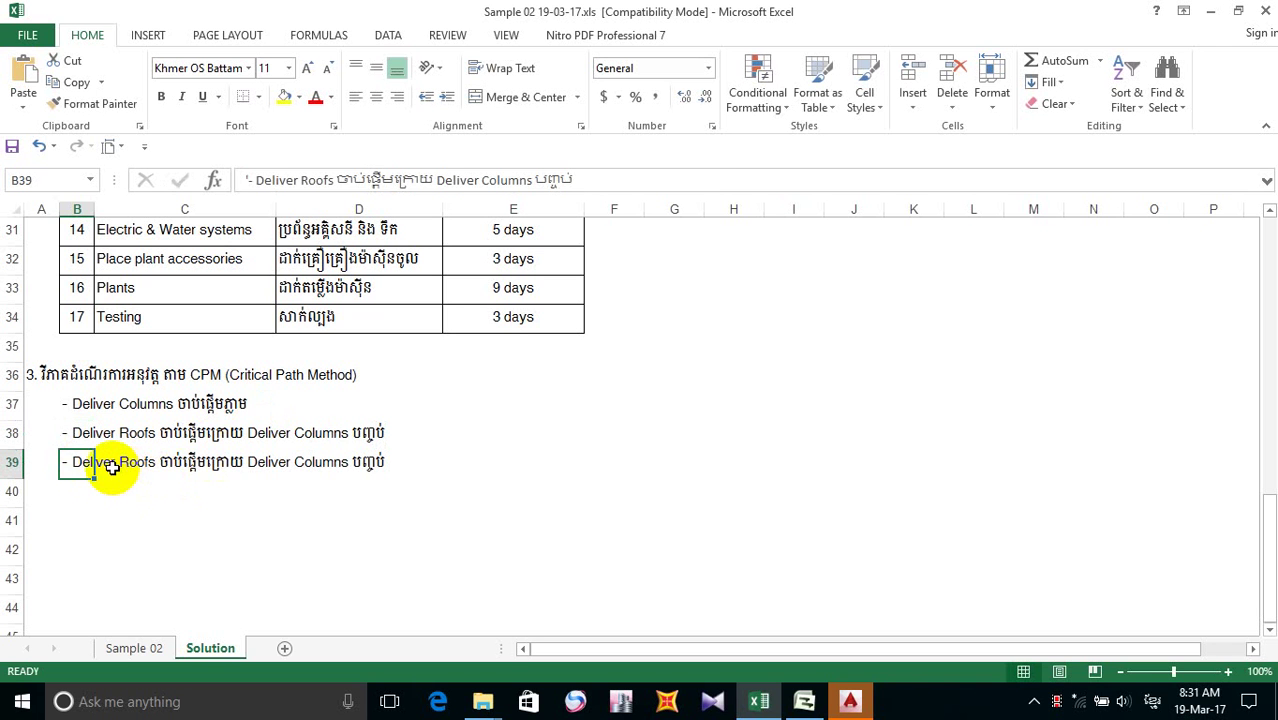
pyautogui.click(120, 466)
pyautogui.doubleClick(130, 466)
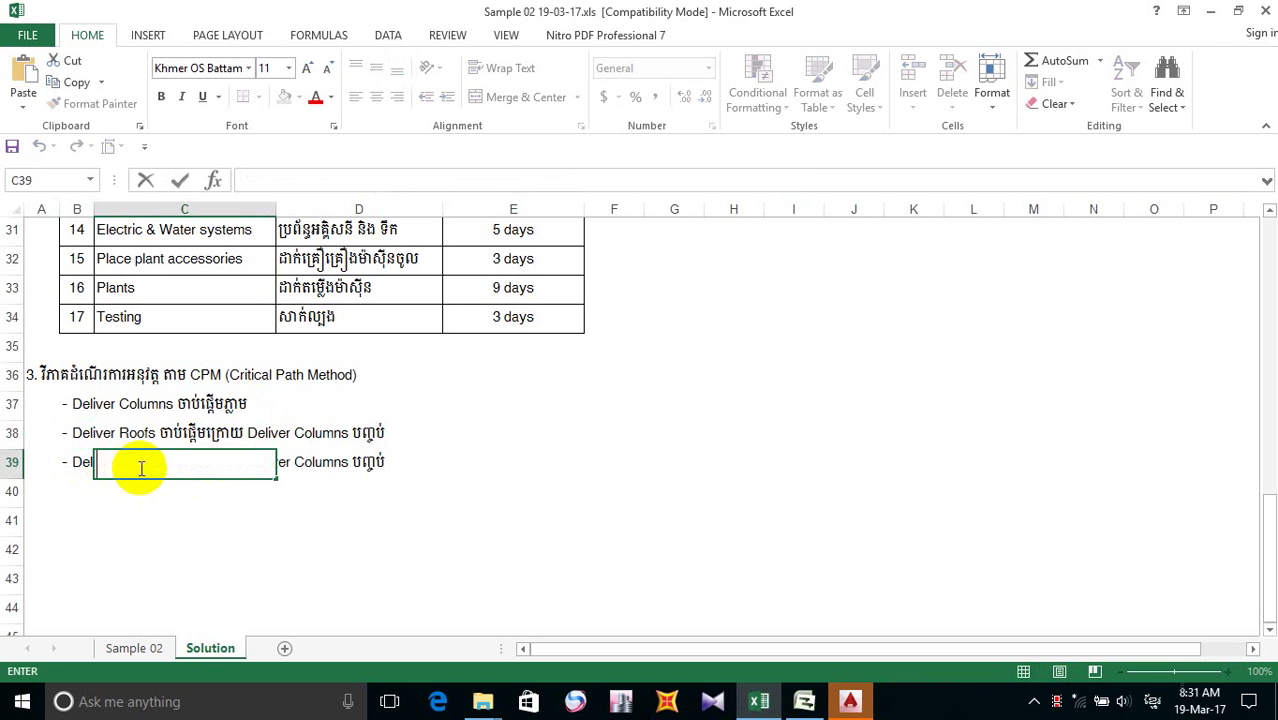
# - Replace Columns with the copied word Roofs in the predecessor part of the B39 line, so it reads Deliver Roofs បញ្ចប់
pyautogui.click(70, 466)
pyautogui.doubleClick(163, 468)
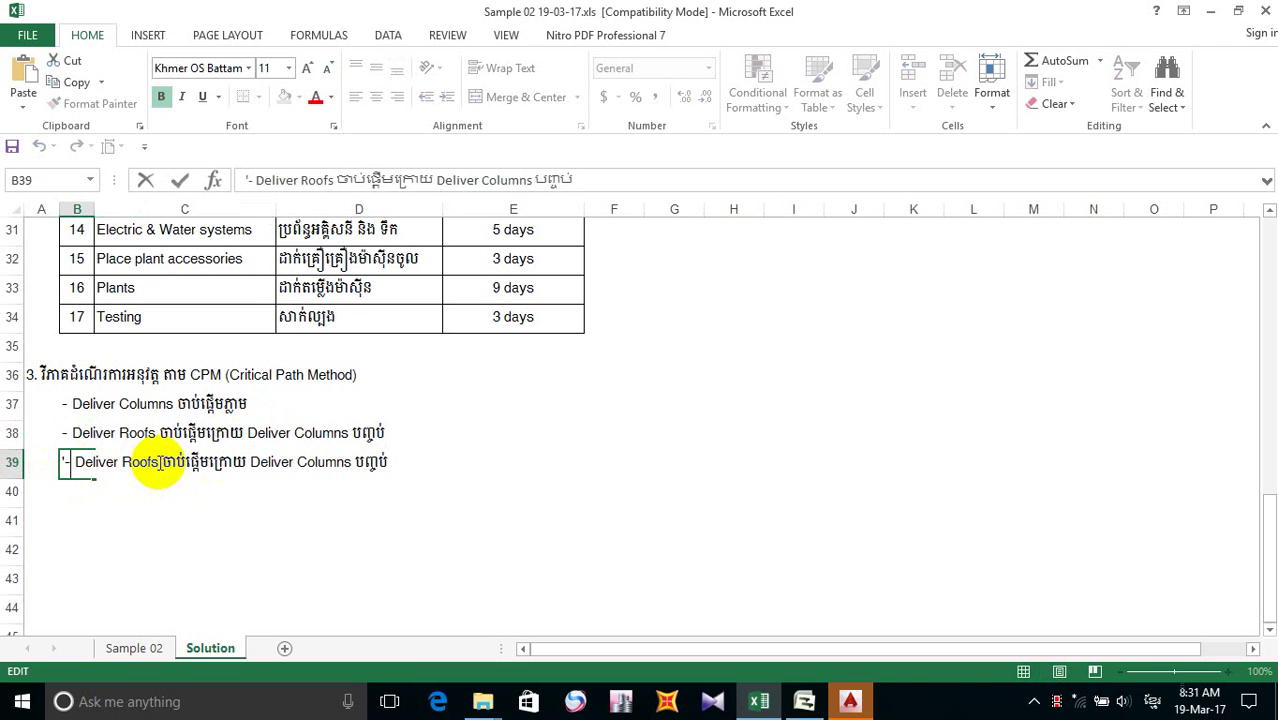
pyautogui.moveTo(158, 465); pyautogui.dragTo(122, 463)
pyautogui.hotkey('ctrl', 'c')
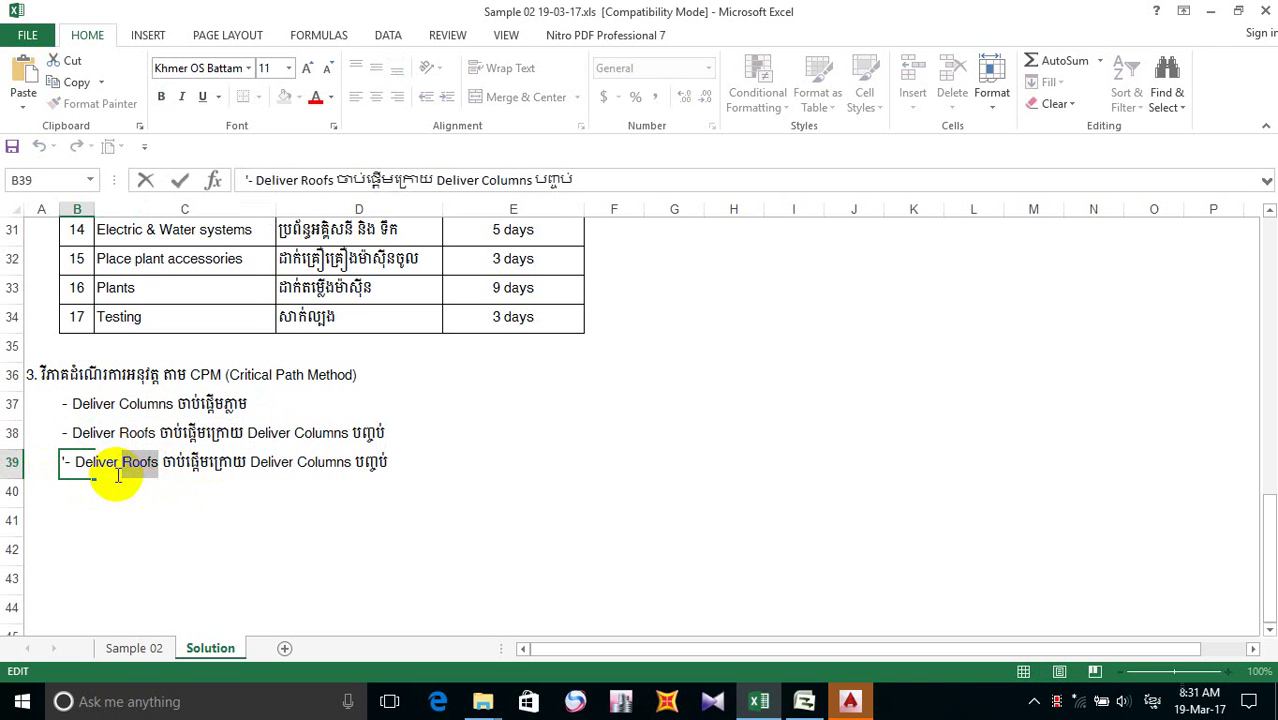
pyautogui.click(336, 463)
pyautogui.moveTo(336, 463); pyautogui.dragTo(298, 463)
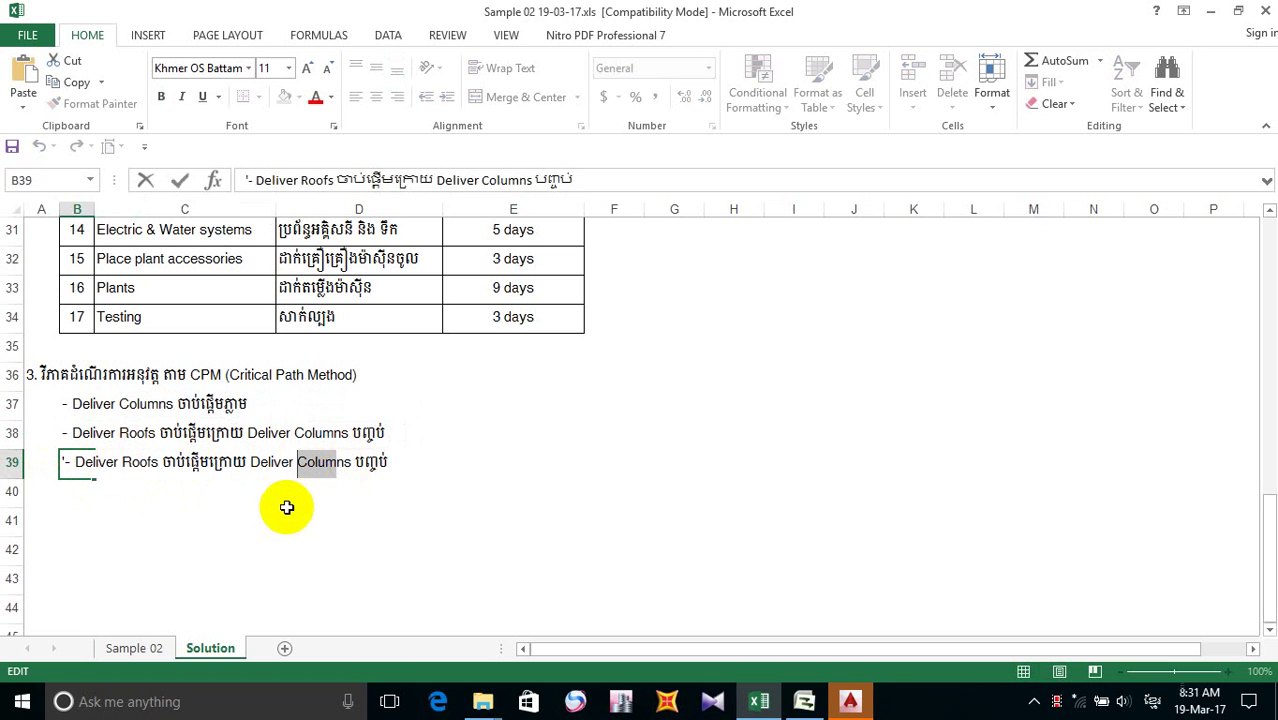
pyautogui.hotkey('ctrl', 'v')
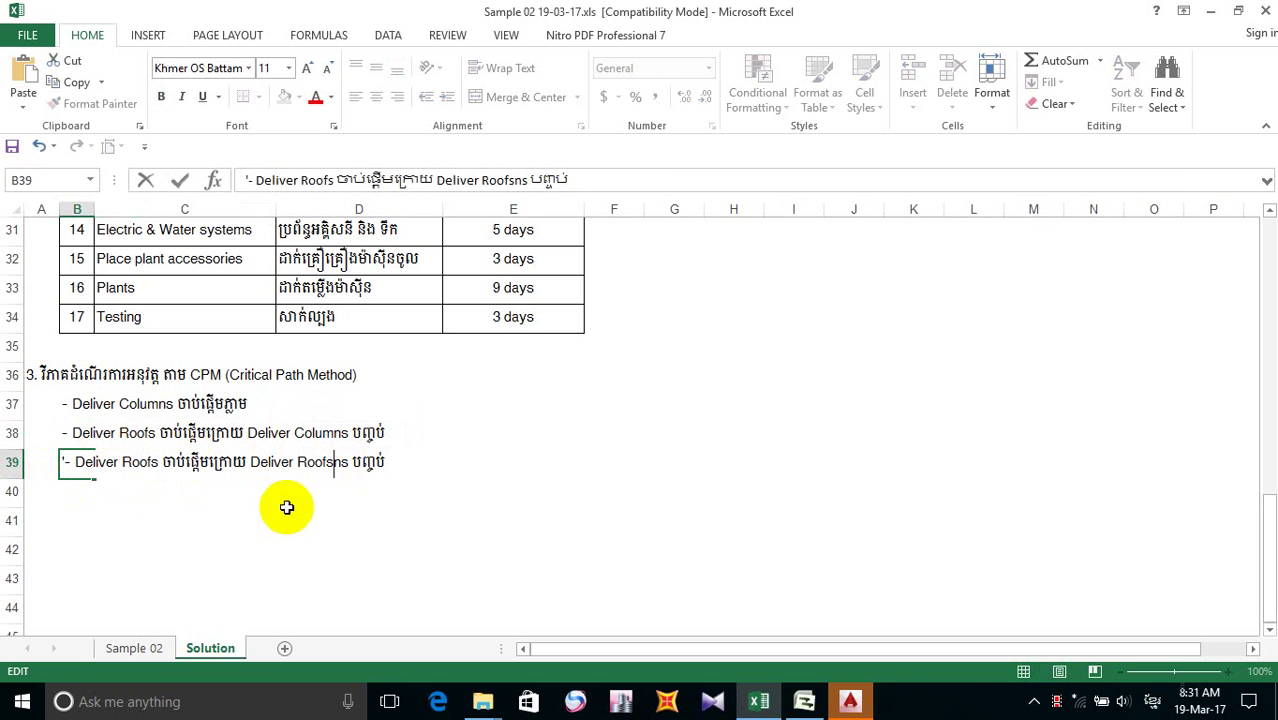
pyautogui.press('Right')
pyautogui.press('Right')
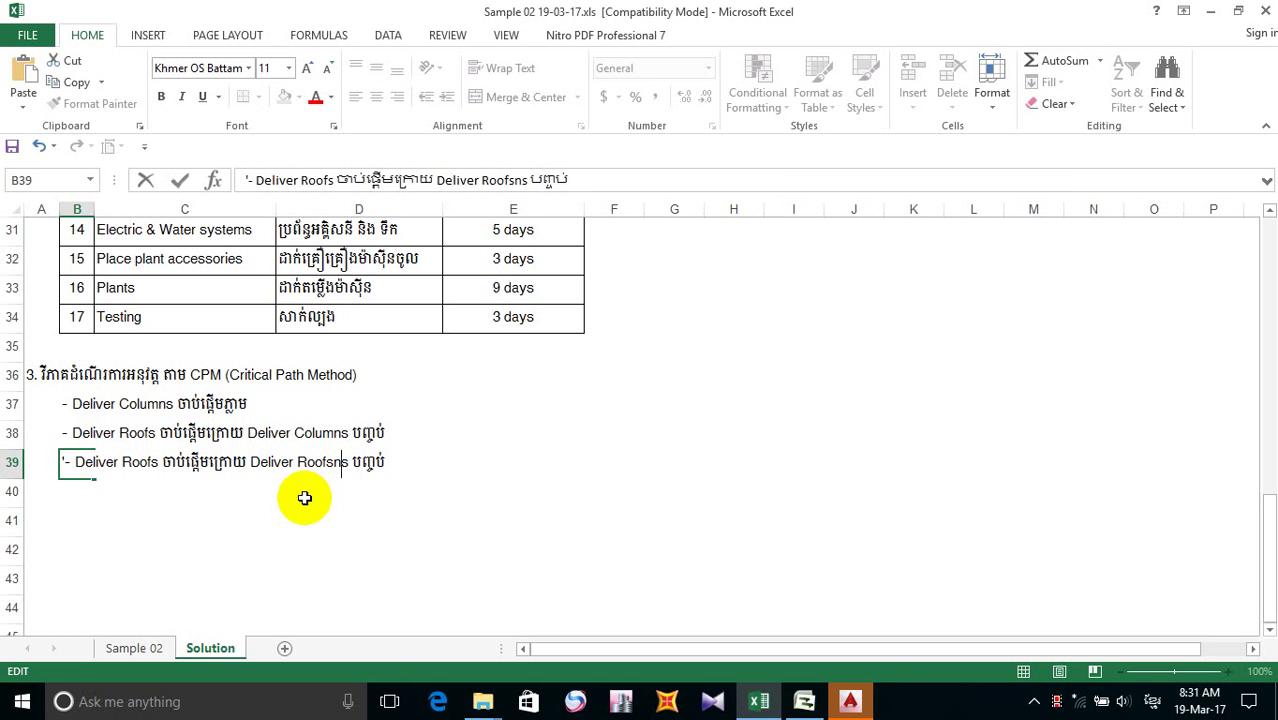
pyautogui.press('BackSpace')
pyautogui.press('BackSpace')
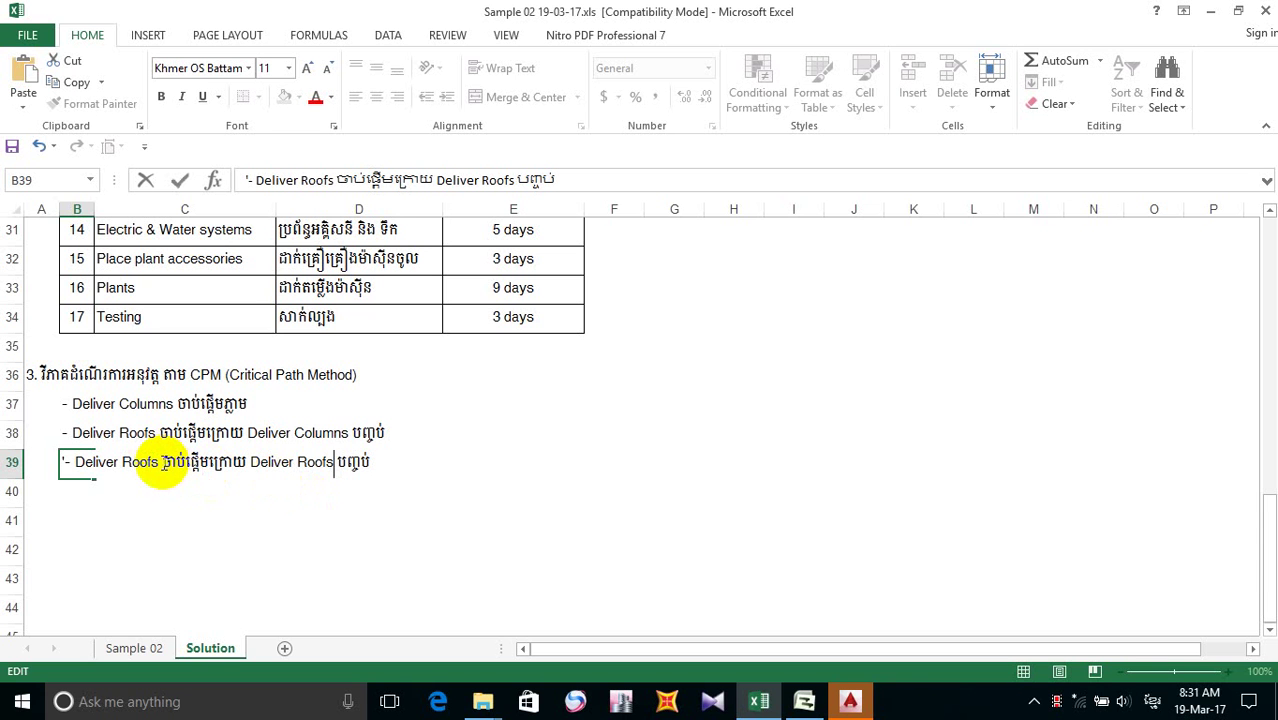
# - Replace the word Roofs in the task name at the start of the B39 line with Wall panel
pyautogui.click(161, 466)
pyautogui.click(133, 460)
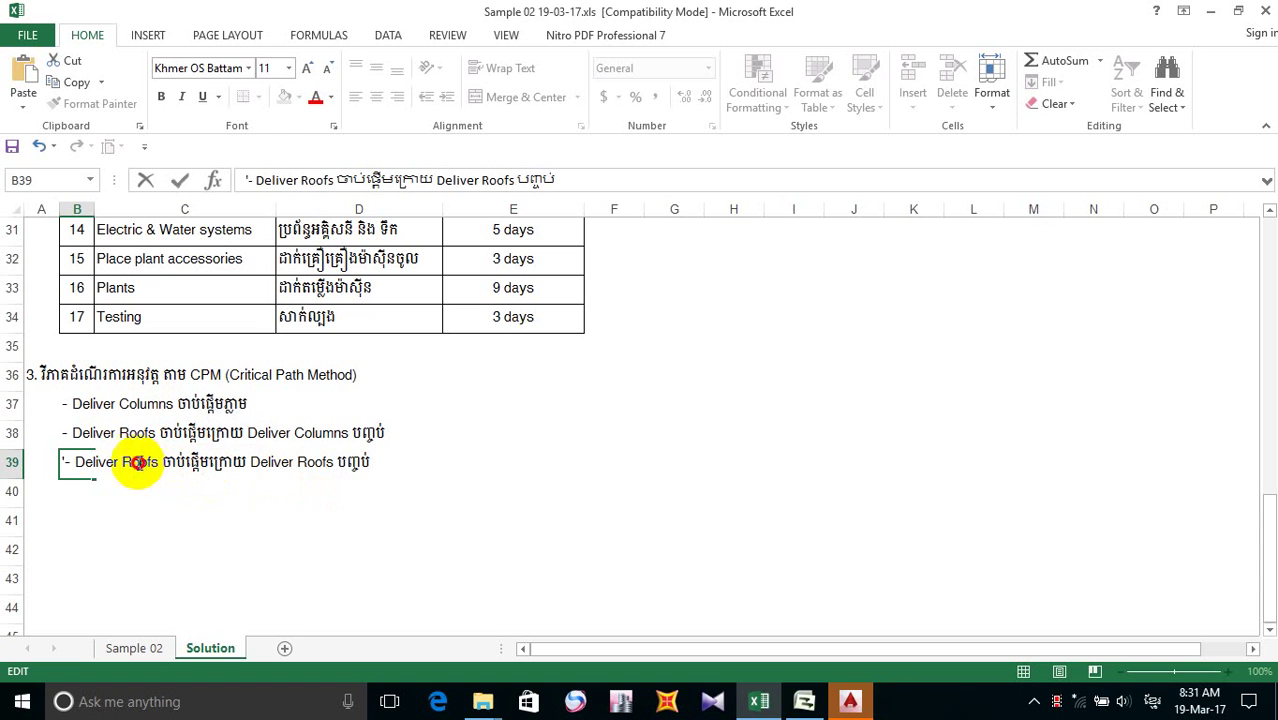
pyautogui.click(157, 467)
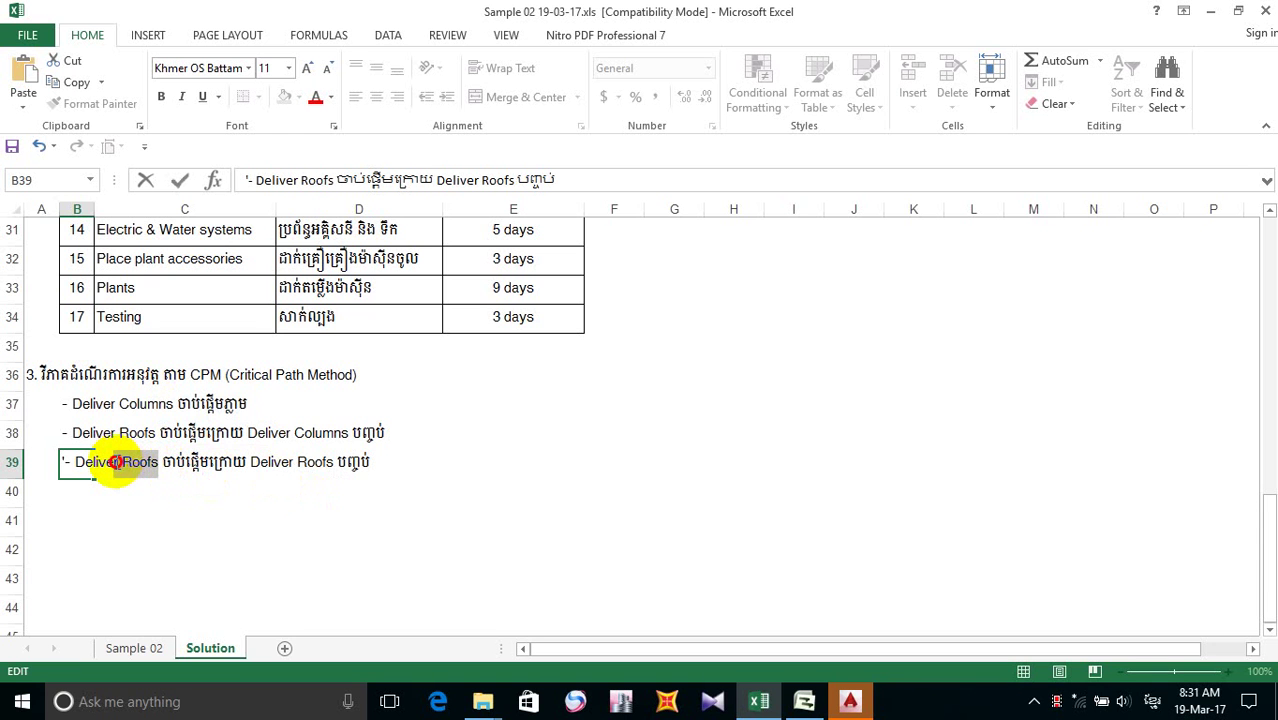
pyautogui.moveTo(114, 465); pyautogui.dragTo(122, 465)
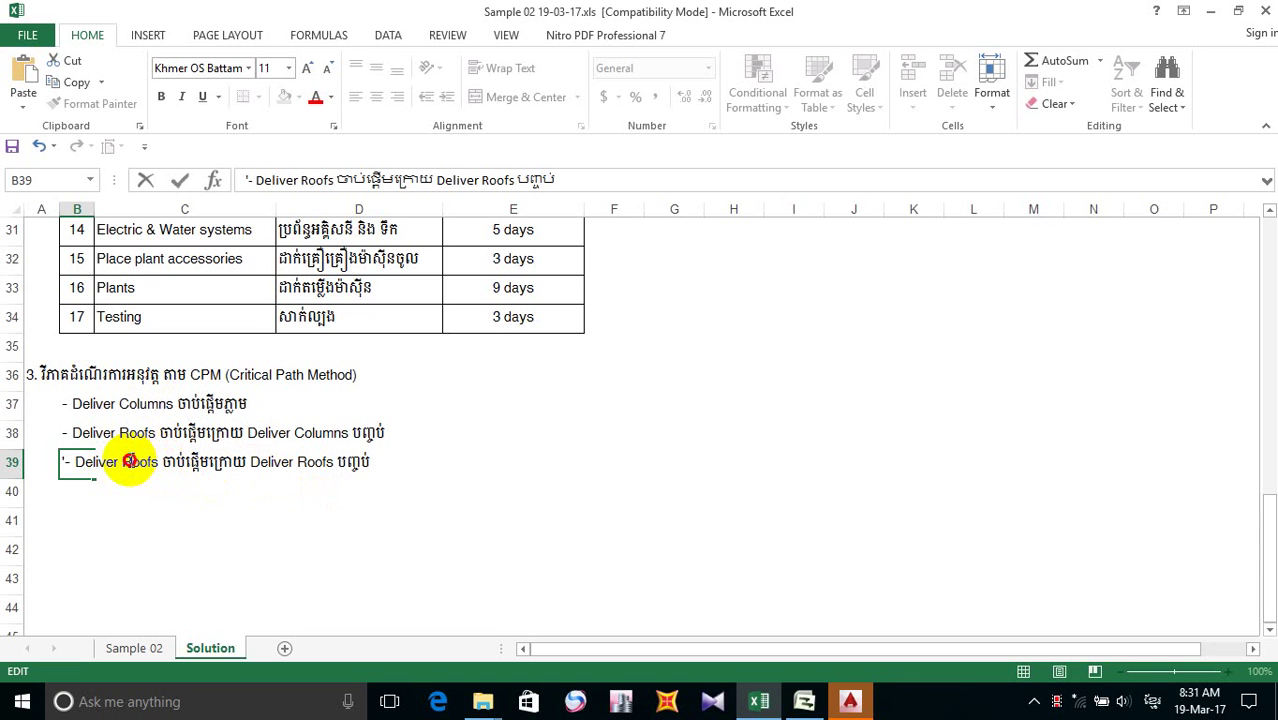
pyautogui.click(159, 462)
pyautogui.doubleClick(137, 465)
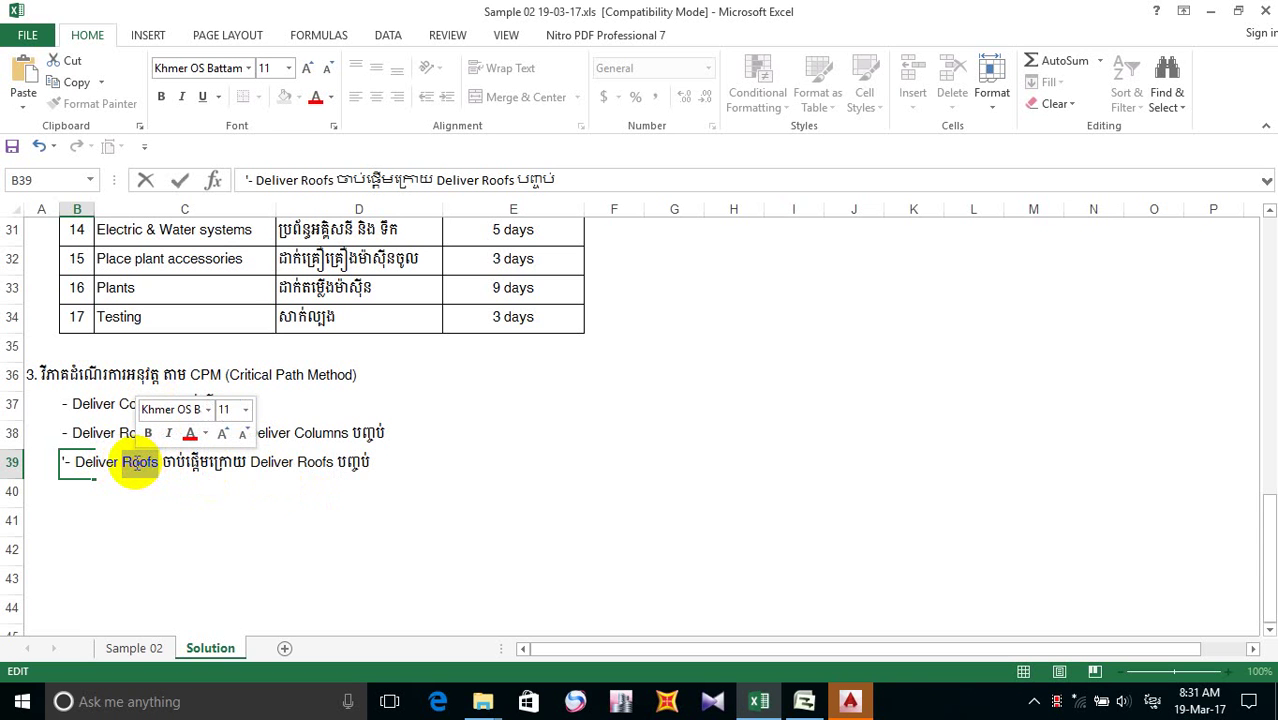
pyautogui.write('ី')
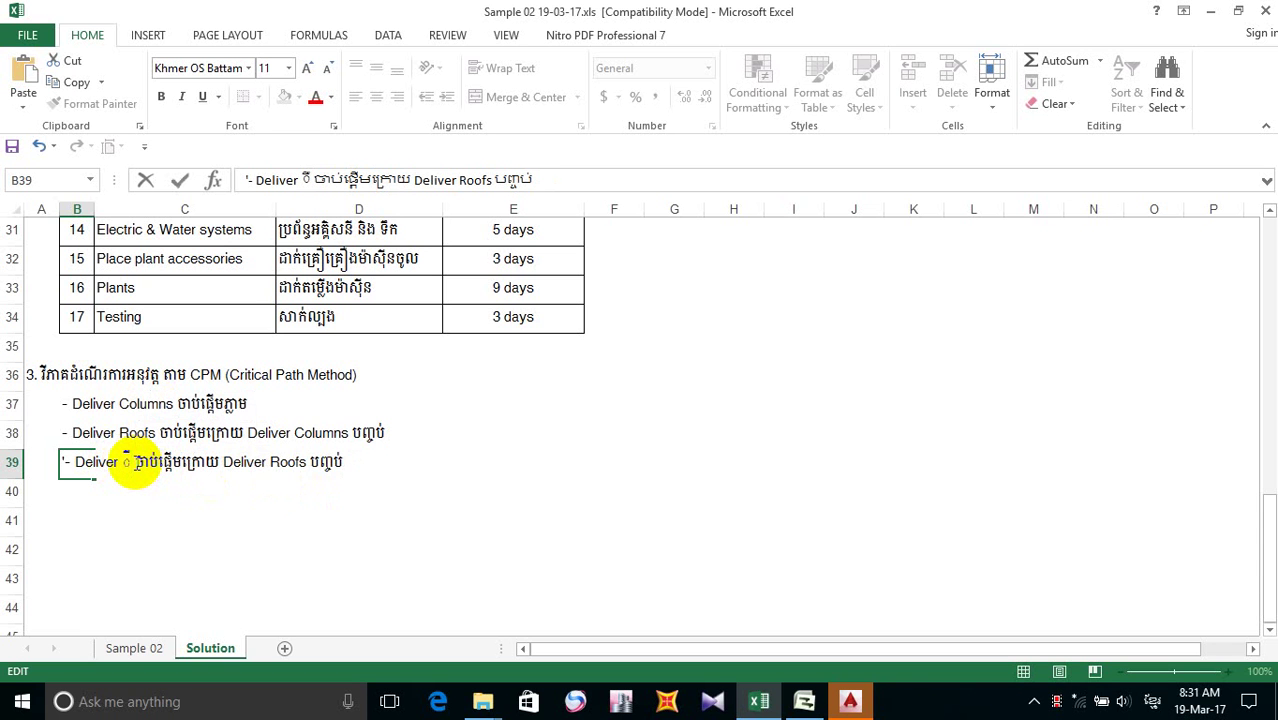
pyautogui.press('BackSpace')
pyautogui.hotkey('alt', 'shift')
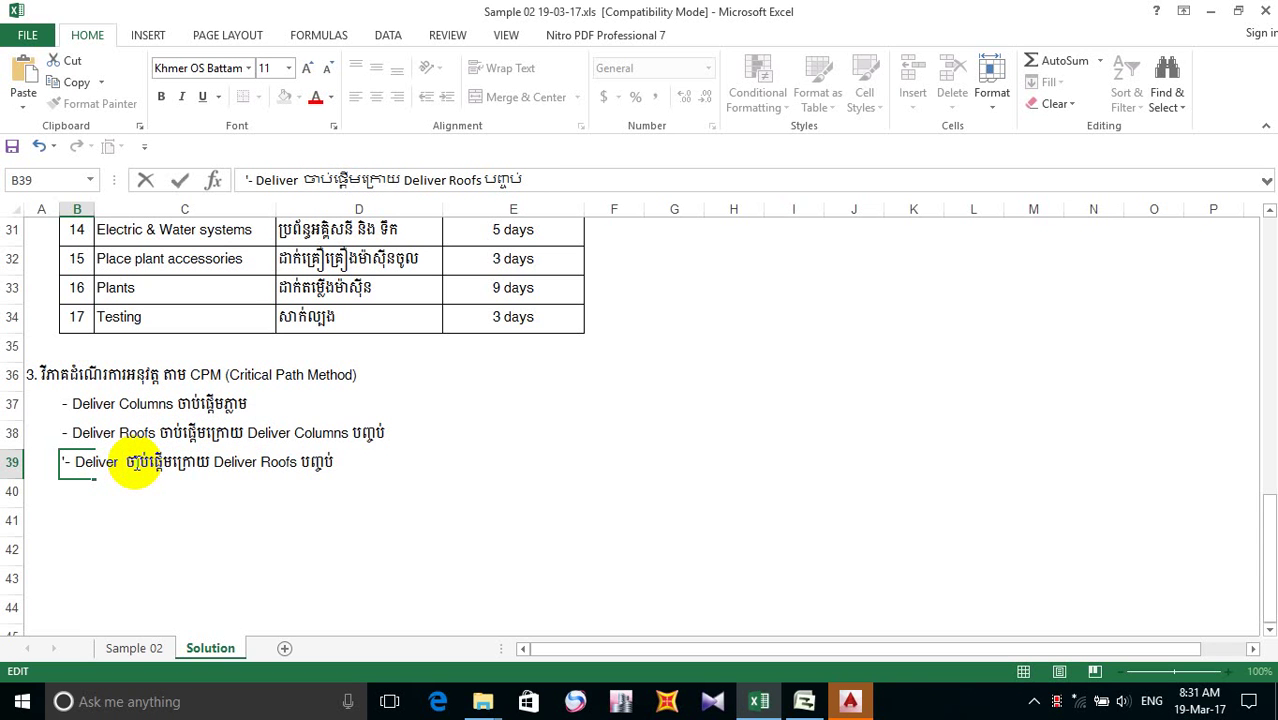
pyautogui.write('Wall')
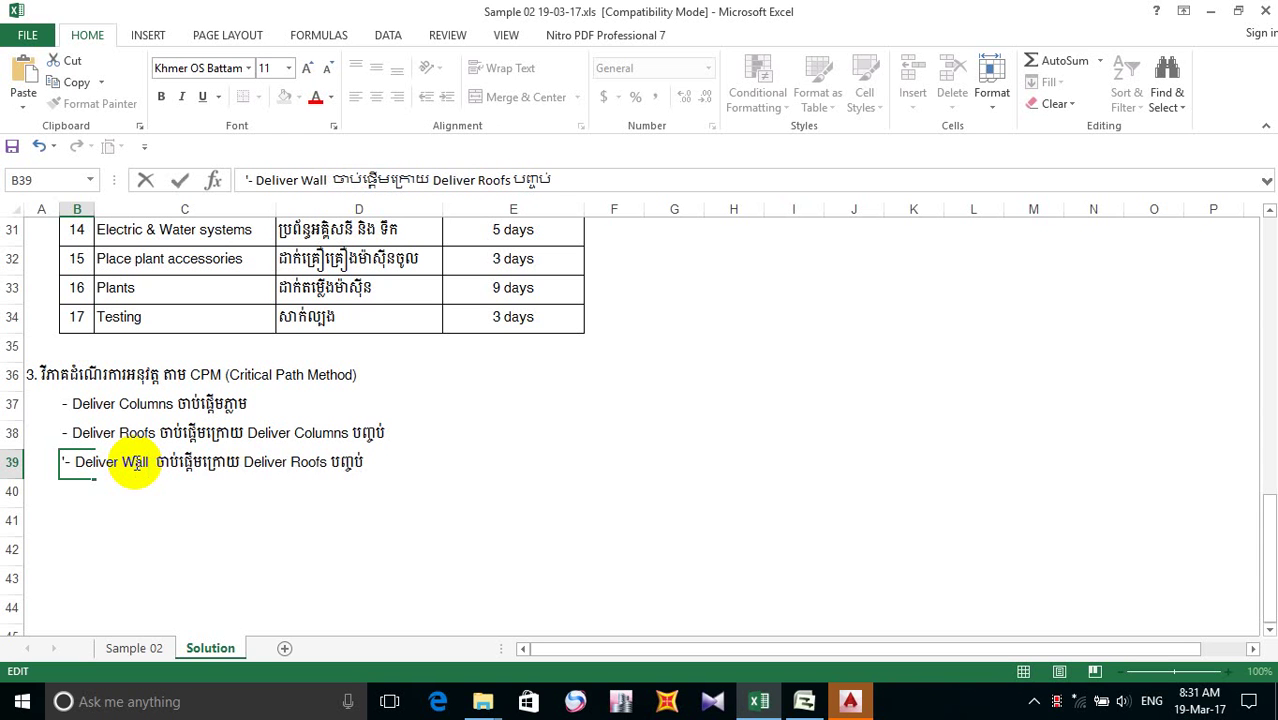
pyautogui.write(' pane')
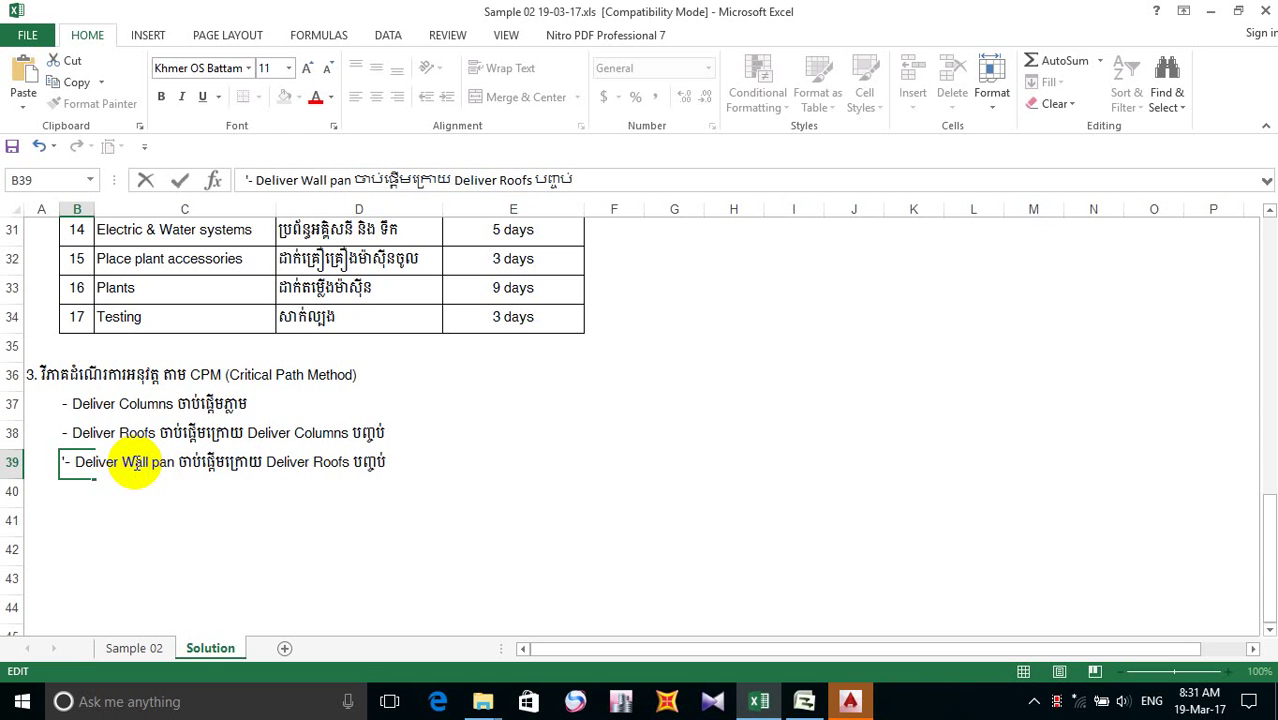
pyautogui.write('l')
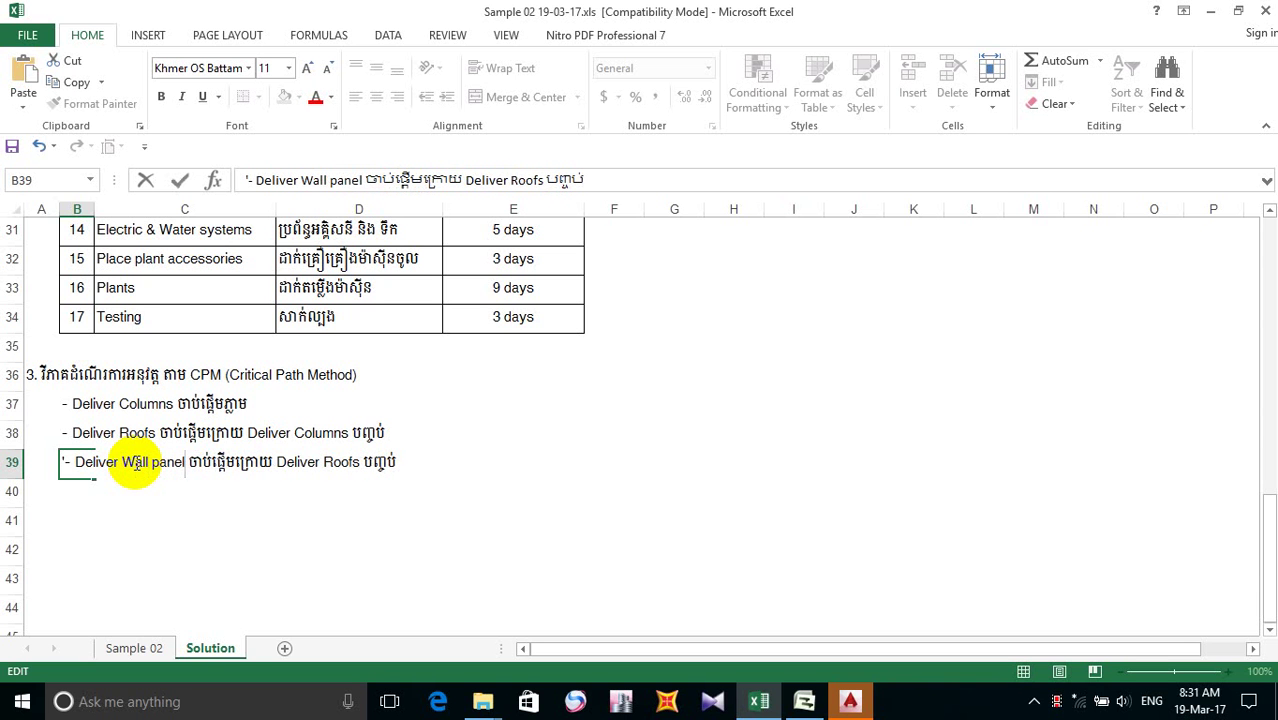
# - Check the task table, complete the task name in B39 as Wall panels, and fill the line down into B40
pyautogui.write('t')
pyautogui.scroll(5, 185, 385)
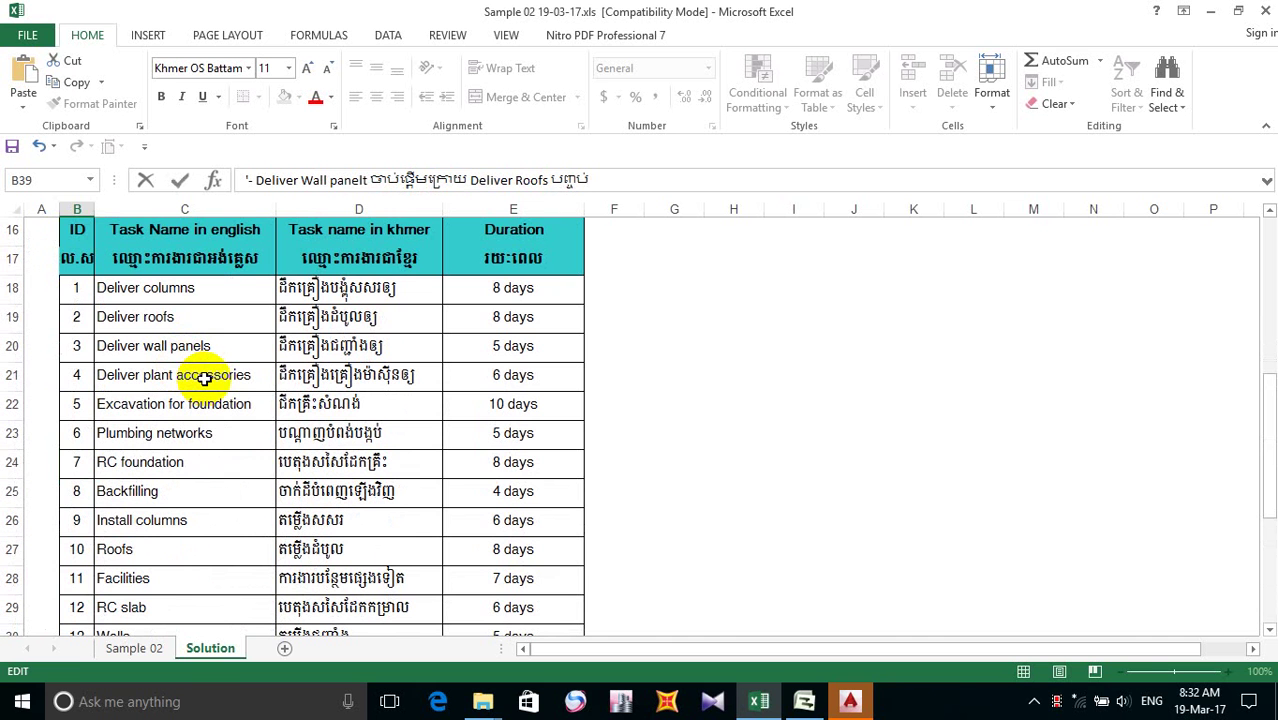
pyautogui.scroll(-6, 203, 378)
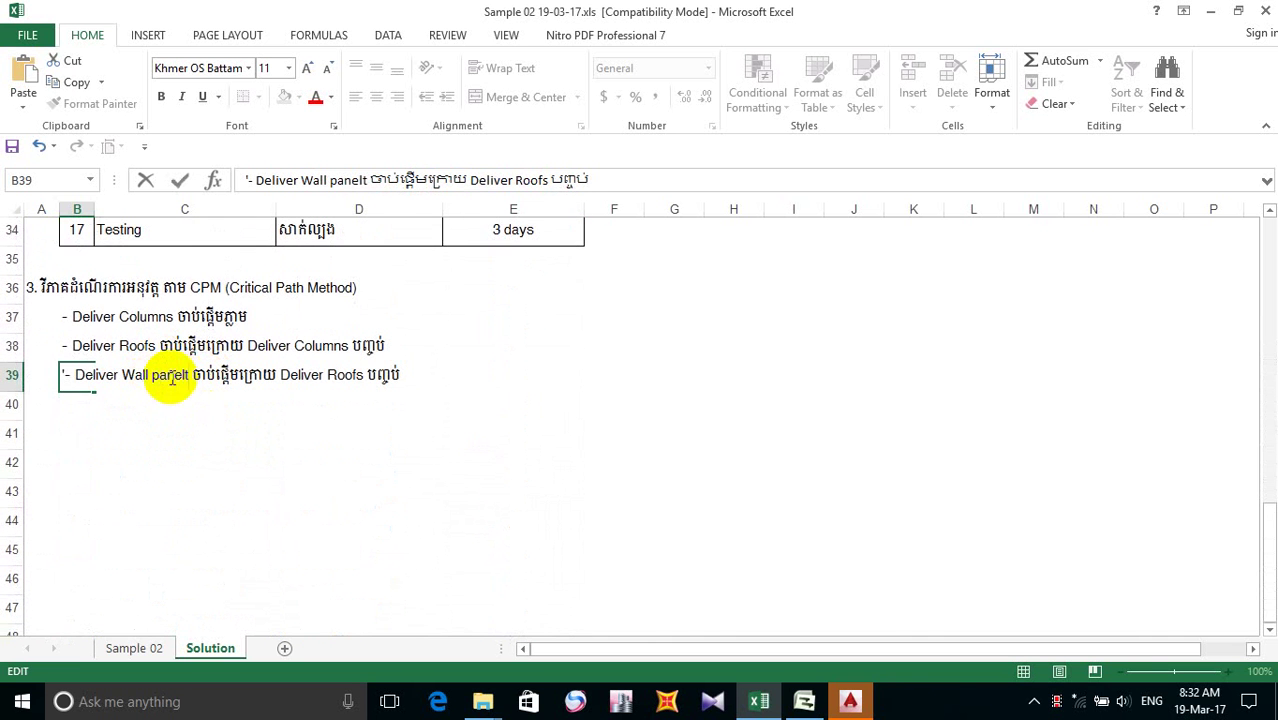
pyautogui.press('BackSpace')
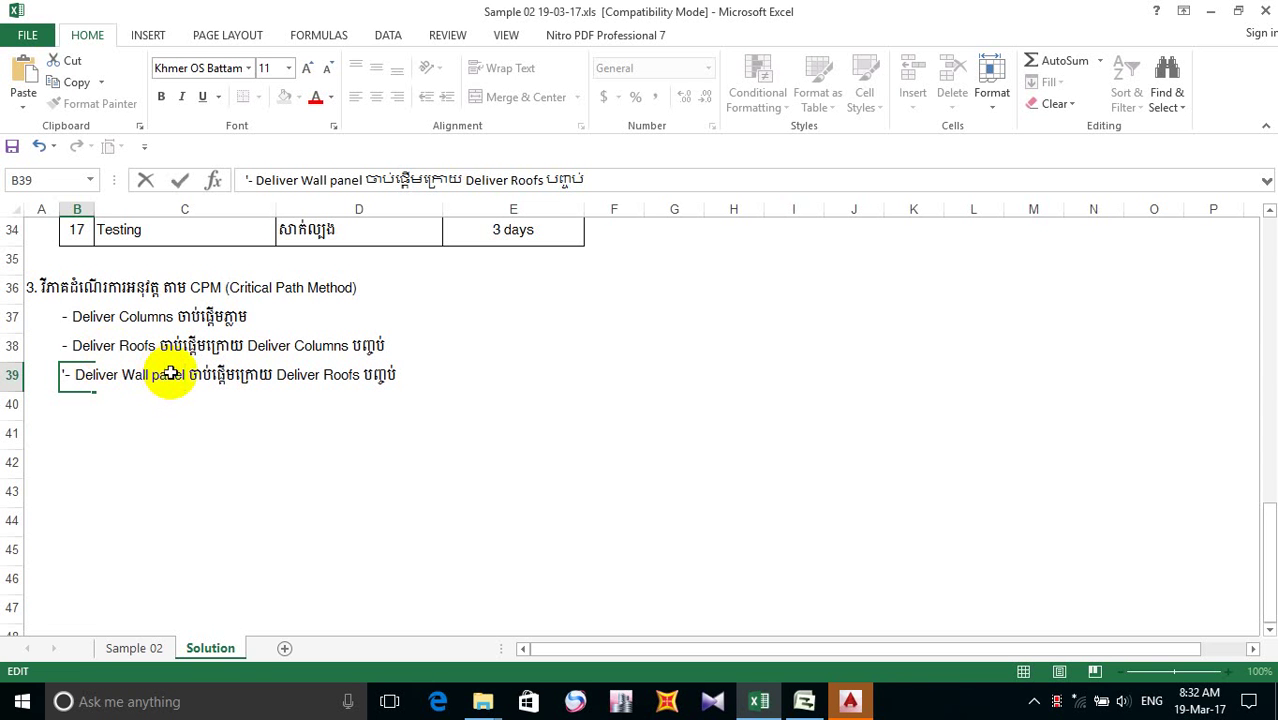
pyautogui.scroll(6, 171, 374)
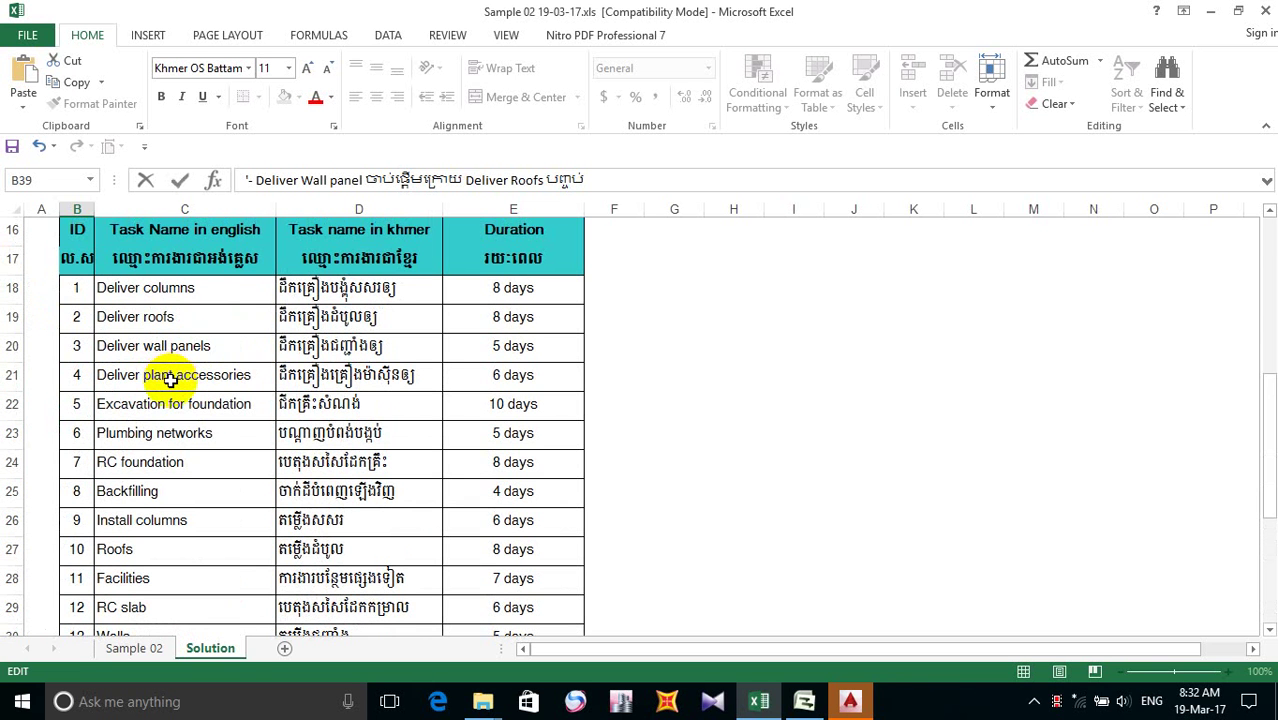
pyautogui.scroll(-7, 171, 378)
pyautogui.write('s')
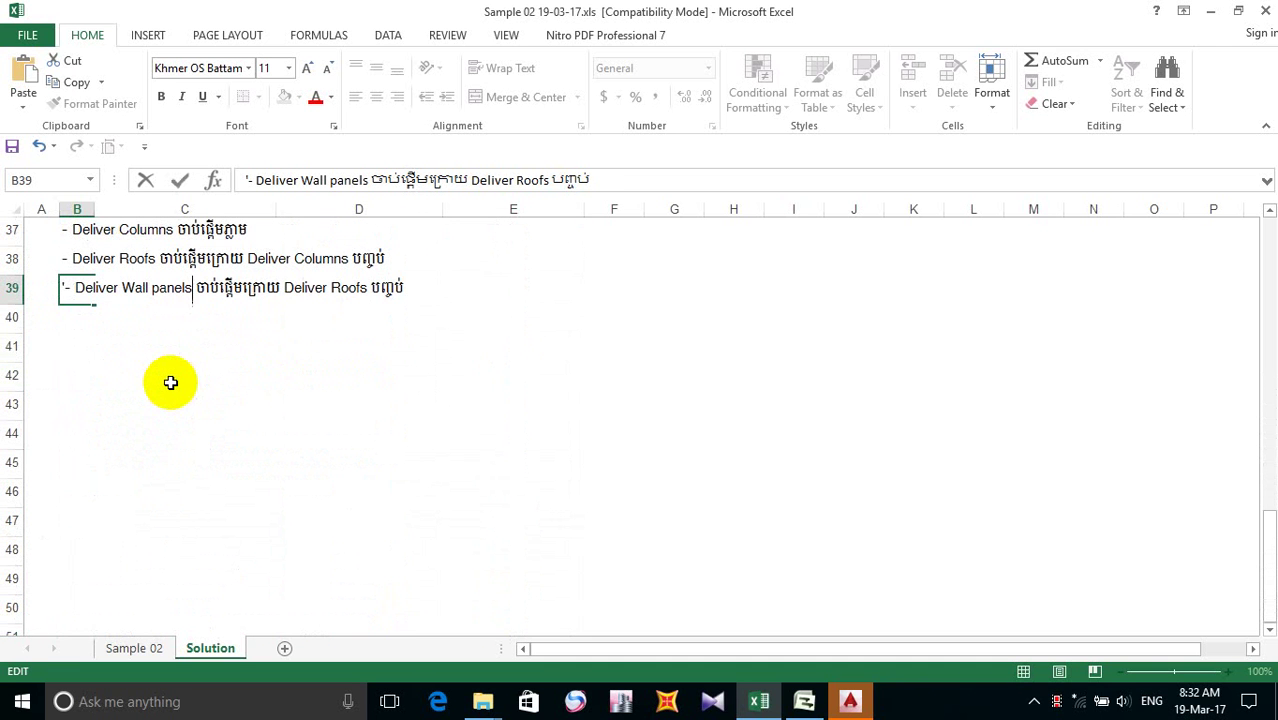
pyautogui.click(83, 317)
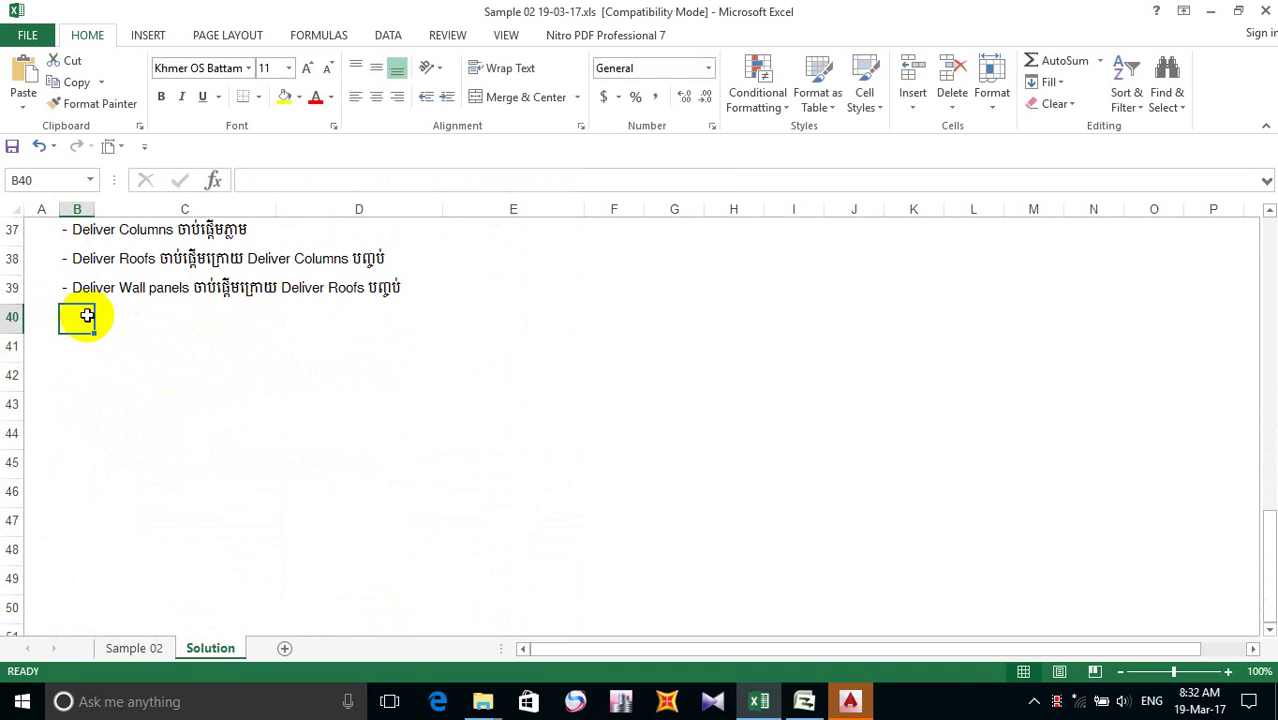
pyautogui.hotkey('ctrl', 'd')
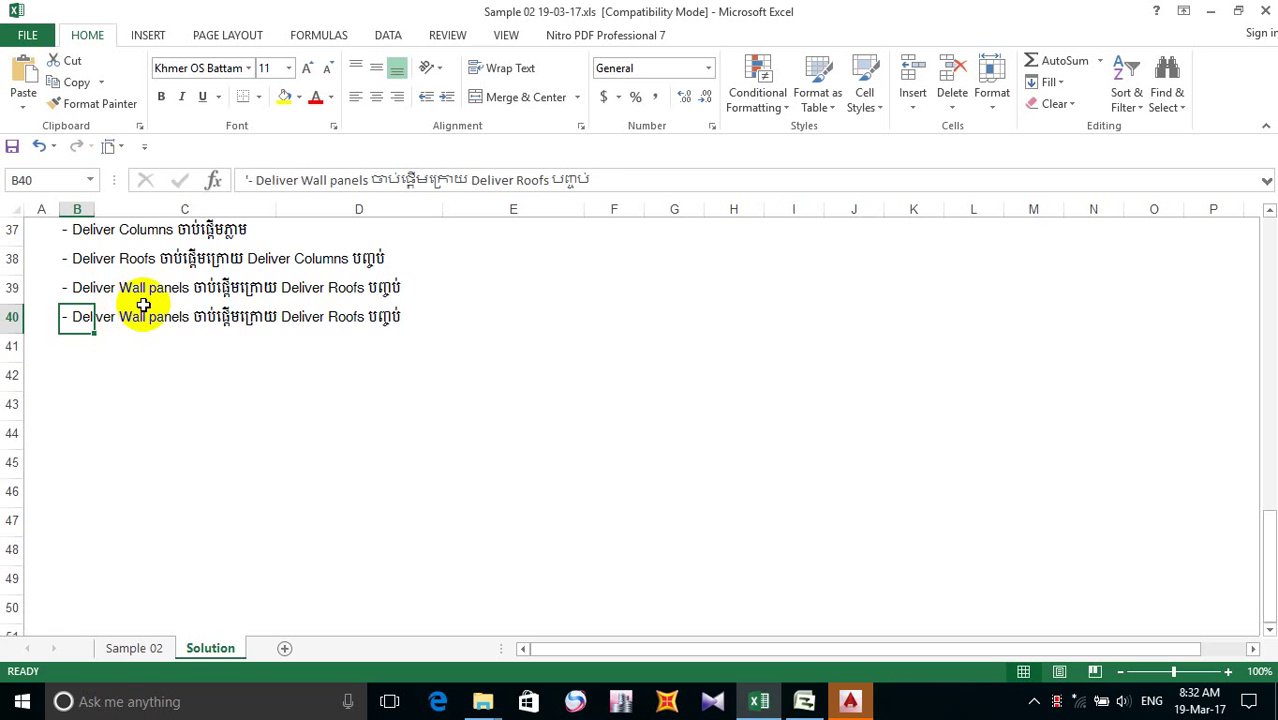
# - Check the next task in the table and delete the words Wall panels from the line in B40
pyautogui.scroll(4, 140, 306)
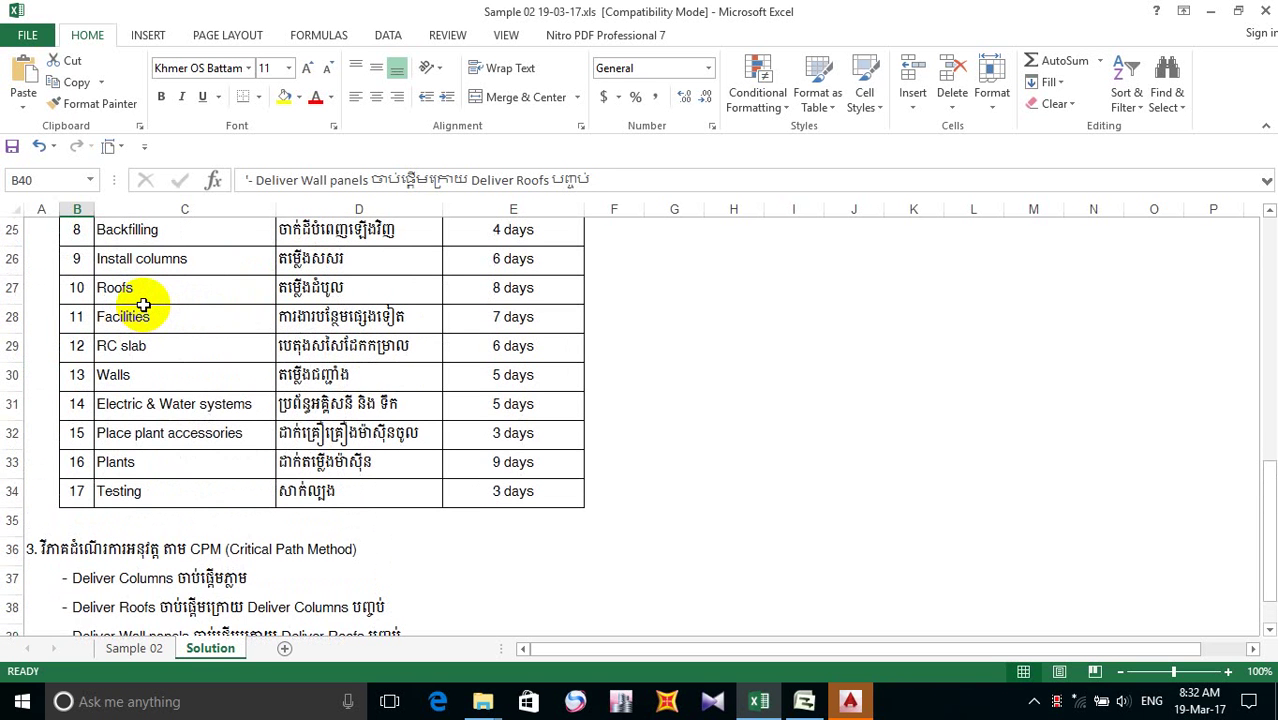
pyautogui.scroll(1, 143, 305)
pyautogui.scroll(1, 143, 305)
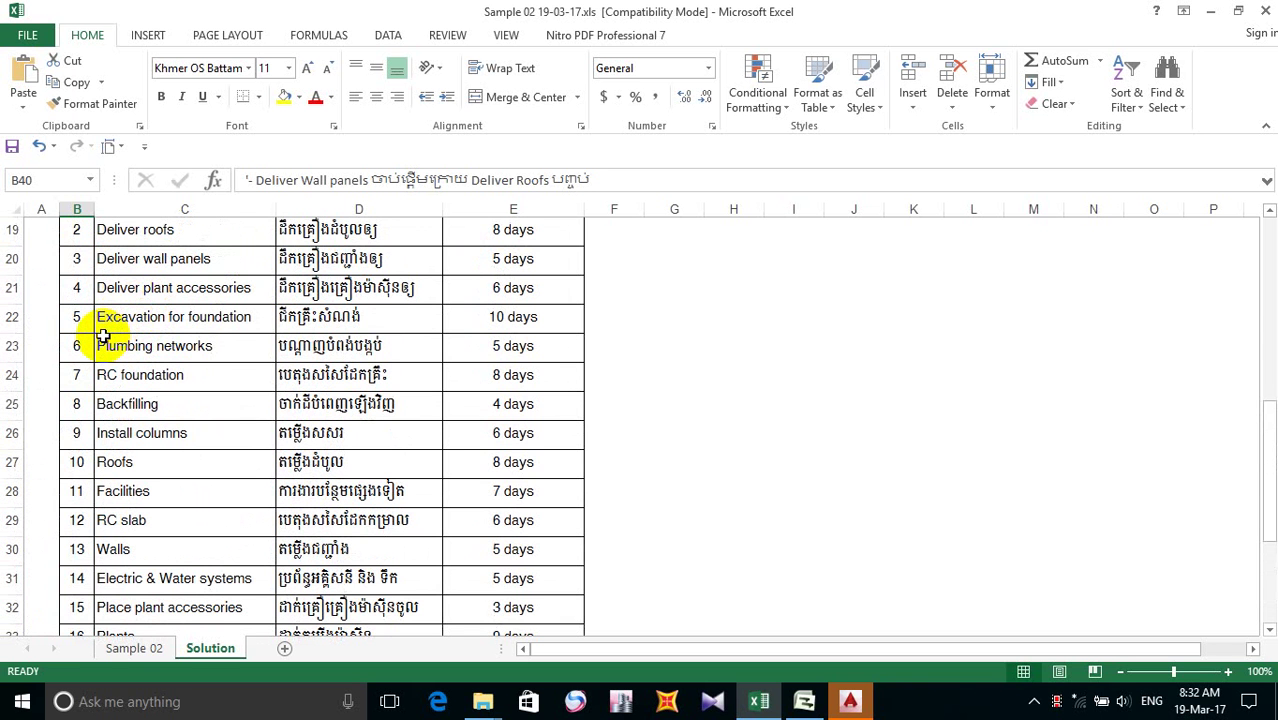
pyautogui.scroll(-6, 103, 336)
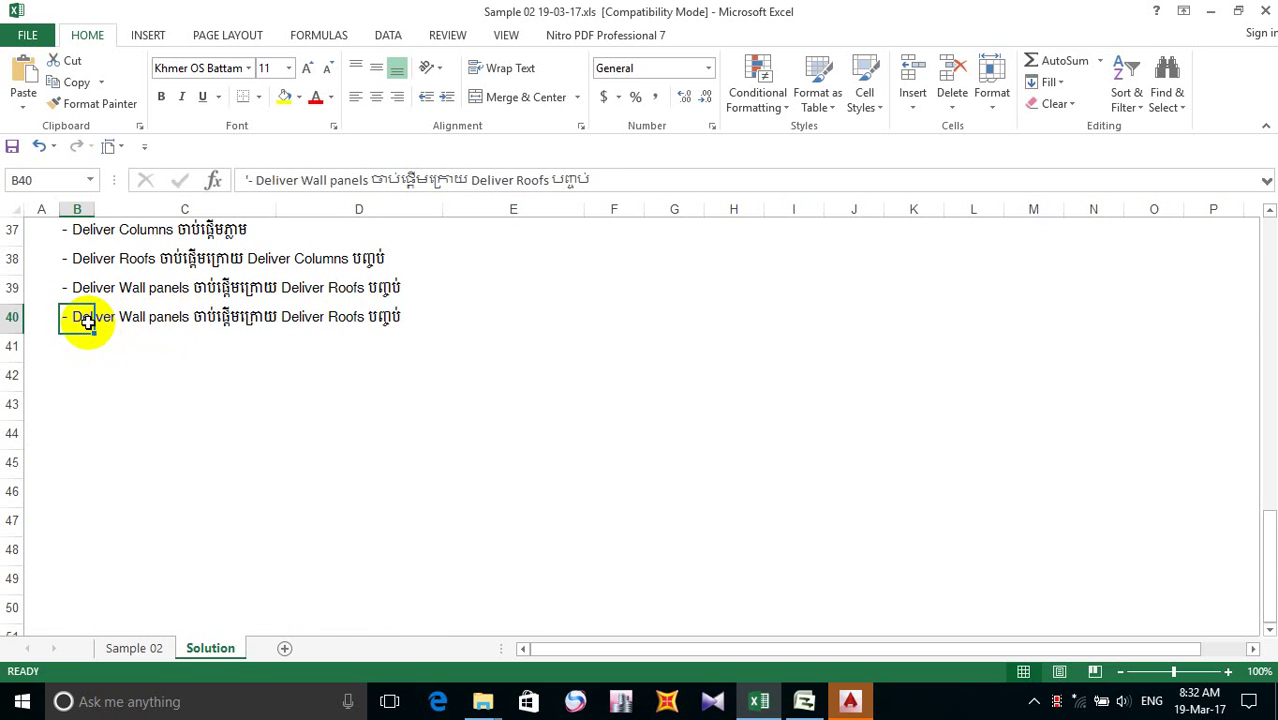
pyautogui.doubleClick(90, 320)
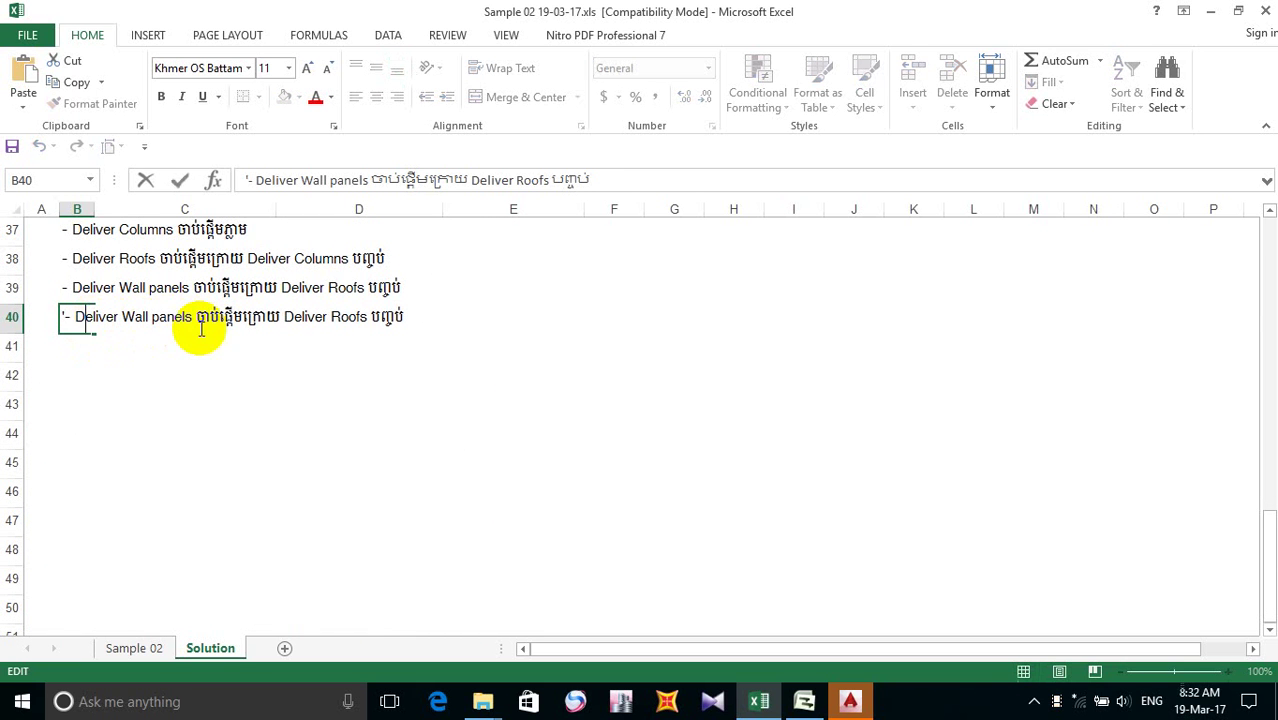
pyautogui.moveTo(143, 316)
pyautogui.mouseDown()
pyautogui.moveTo(170, 318)
pyautogui.moveTo(135, 317)
pyautogui.mouseUp()
pyautogui.click(163, 318)
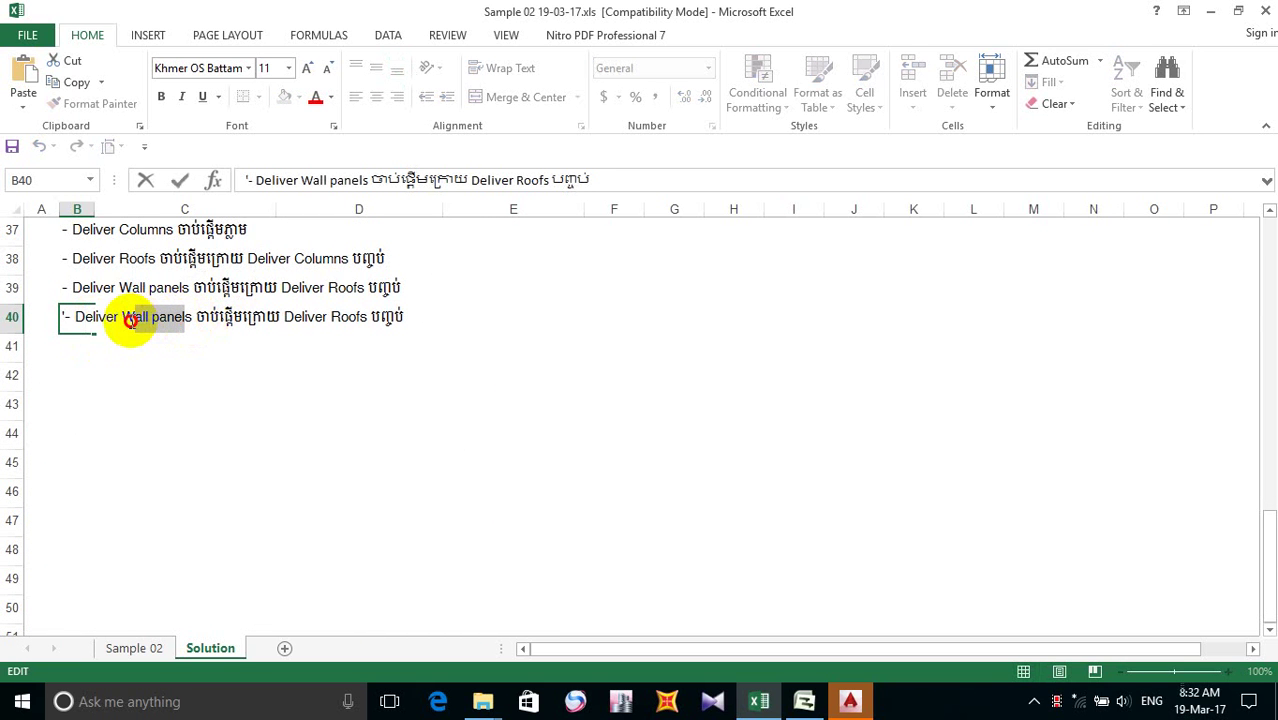
pyautogui.press('Delete')
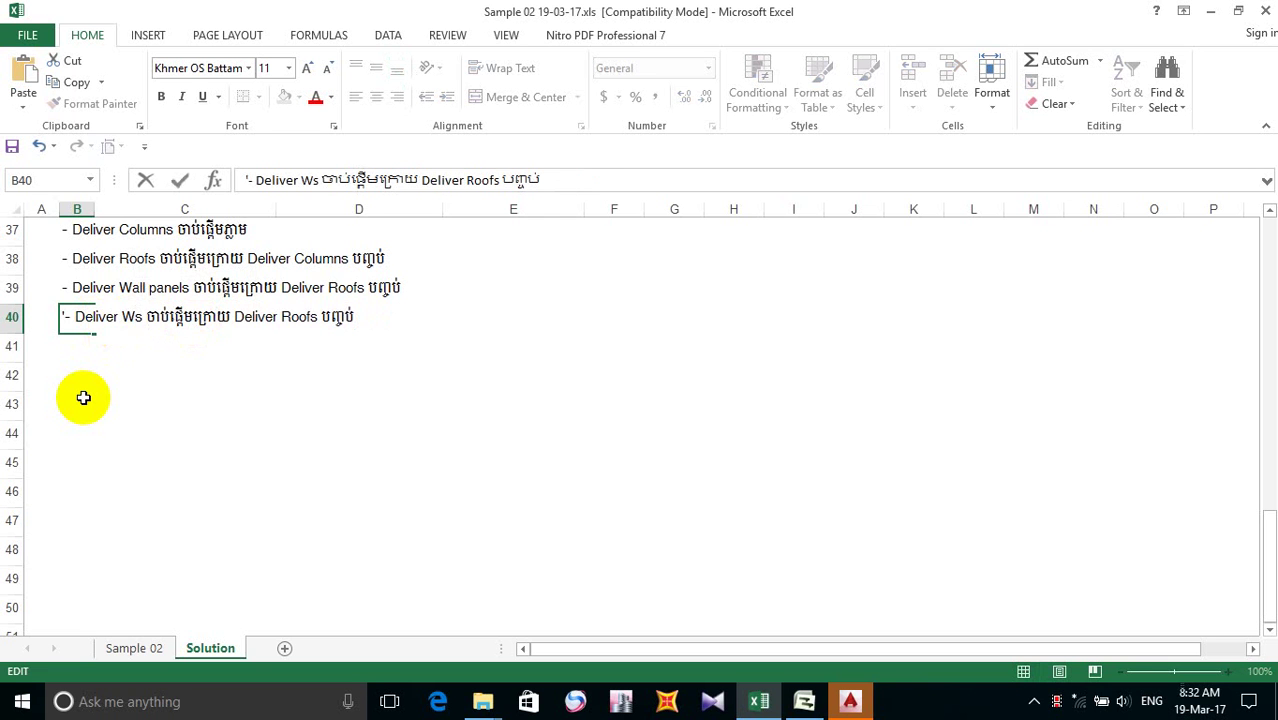
pyautogui.press('BackSpace')
pyautogui.press('BackSpace')
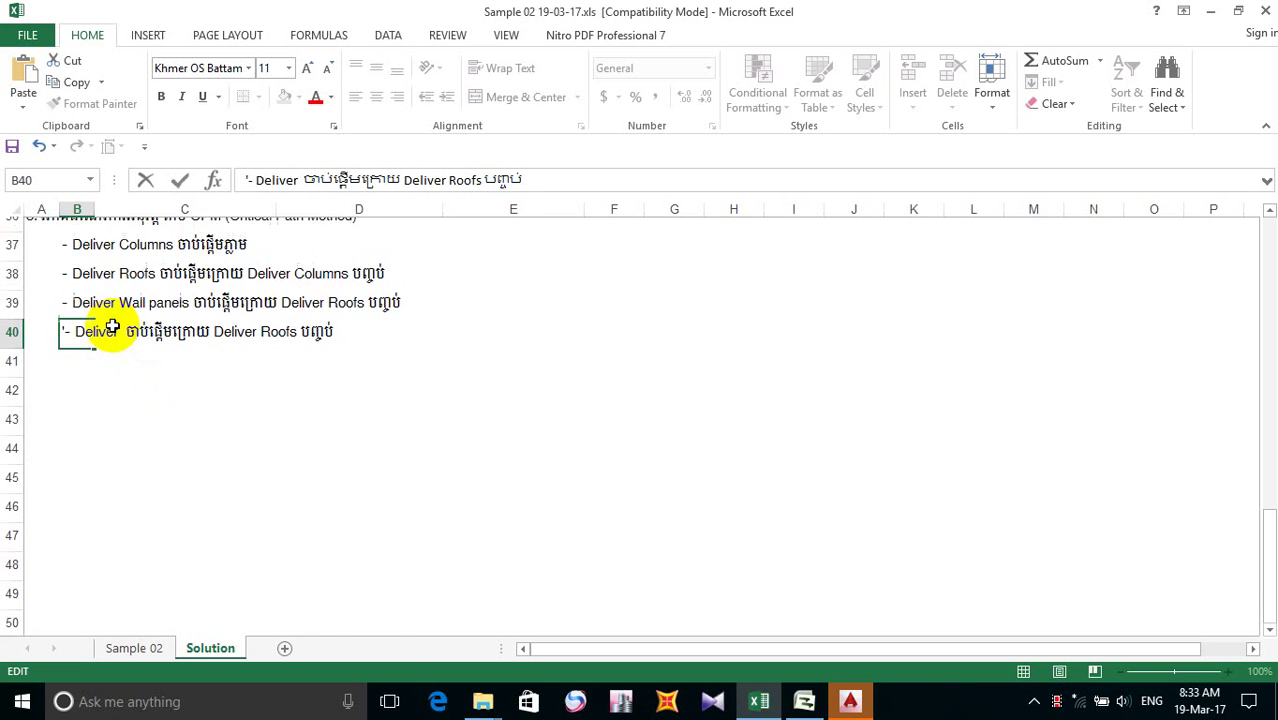
# - Copy the words plant accessories from the Deliver plant accessories task name in C21
pyautogui.scroll(4, 106, 328)
pyautogui.scroll(3, 117, 320)
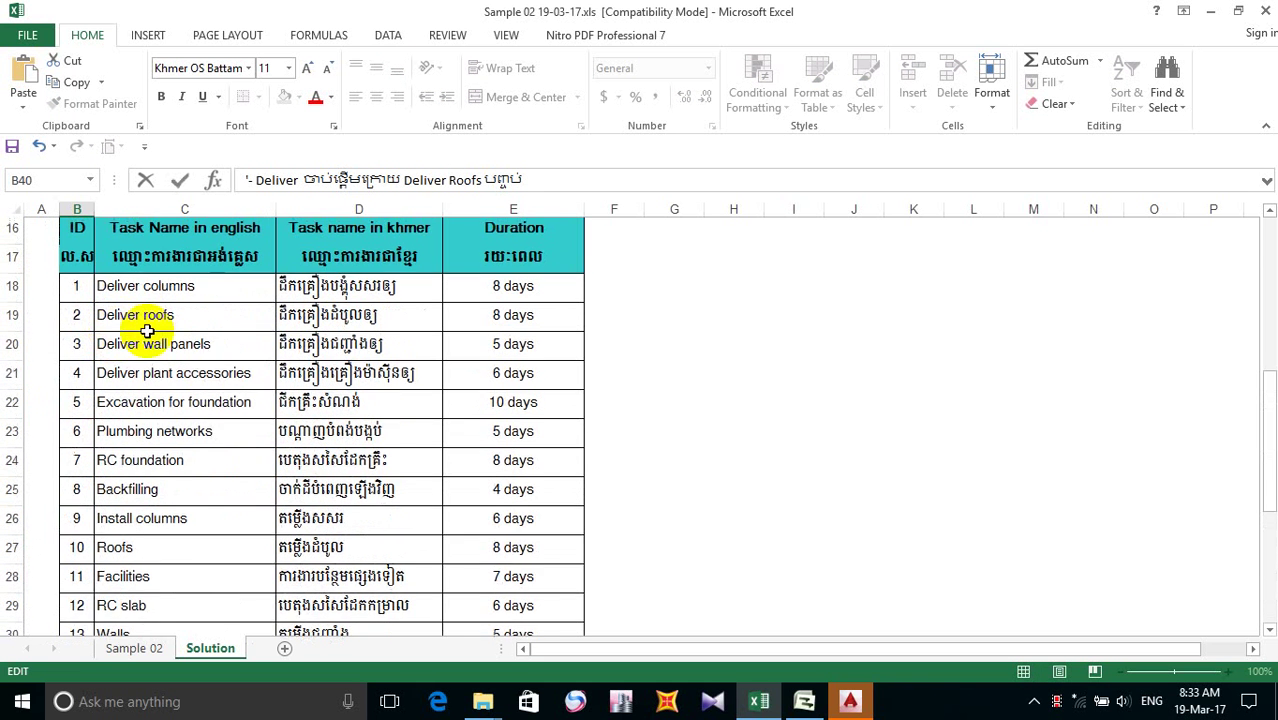
pyautogui.click(184, 376)
pyautogui.doubleClick(180, 374)
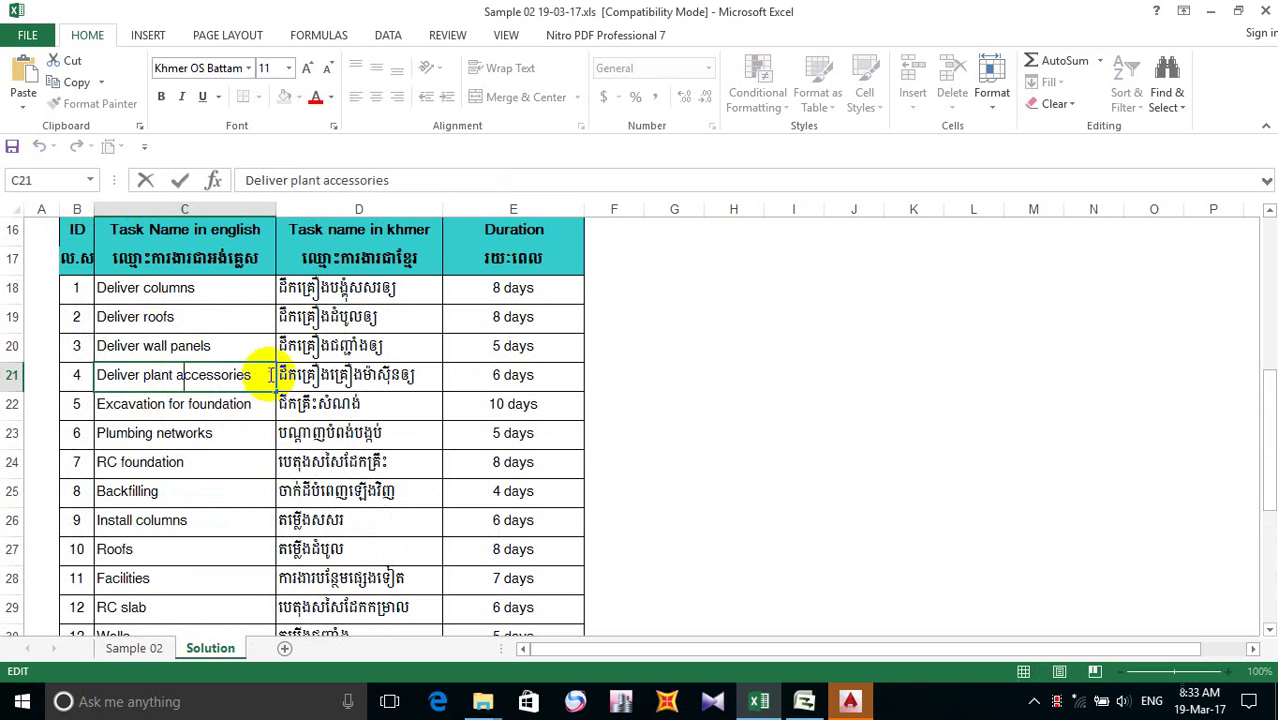
pyautogui.moveTo(251, 374); pyautogui.dragTo(160, 374)
pyautogui.hotkey('ctrl', 'c')
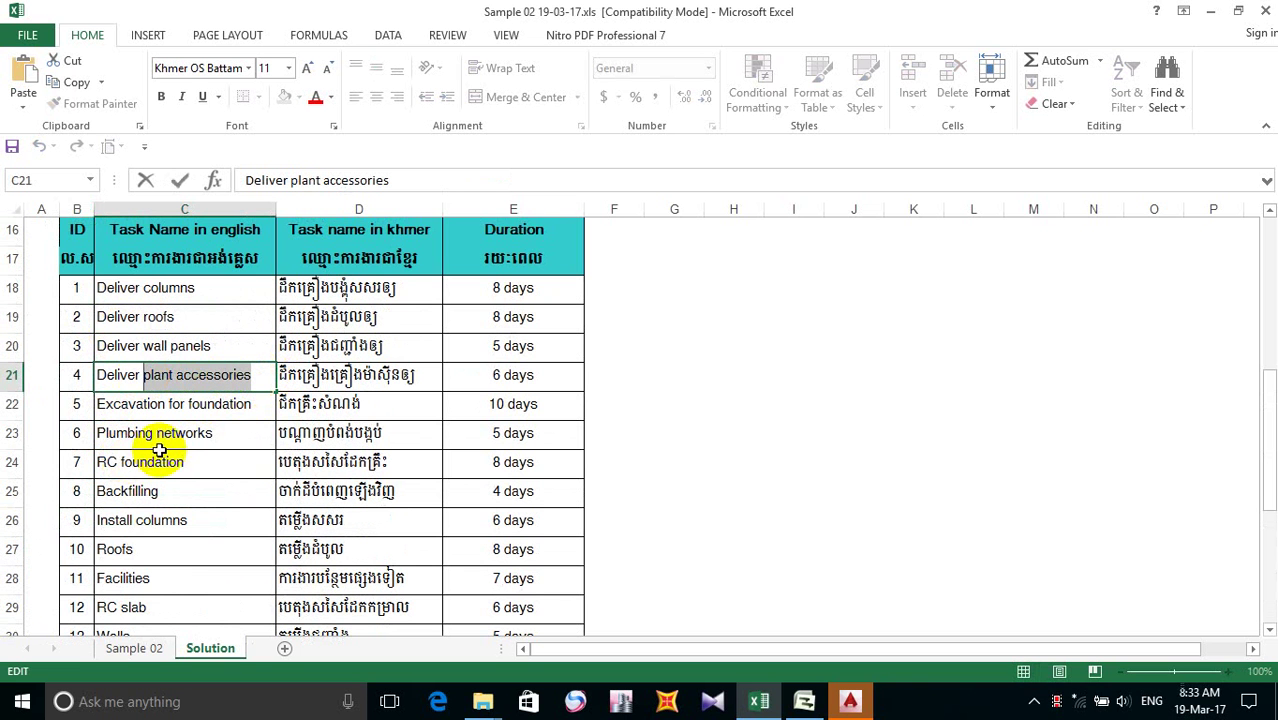
# - Insert the copied words plant accessories after Deliver at the start of the line in B40
pyautogui.scroll(-5, 170, 440)
pyautogui.click(97, 491)
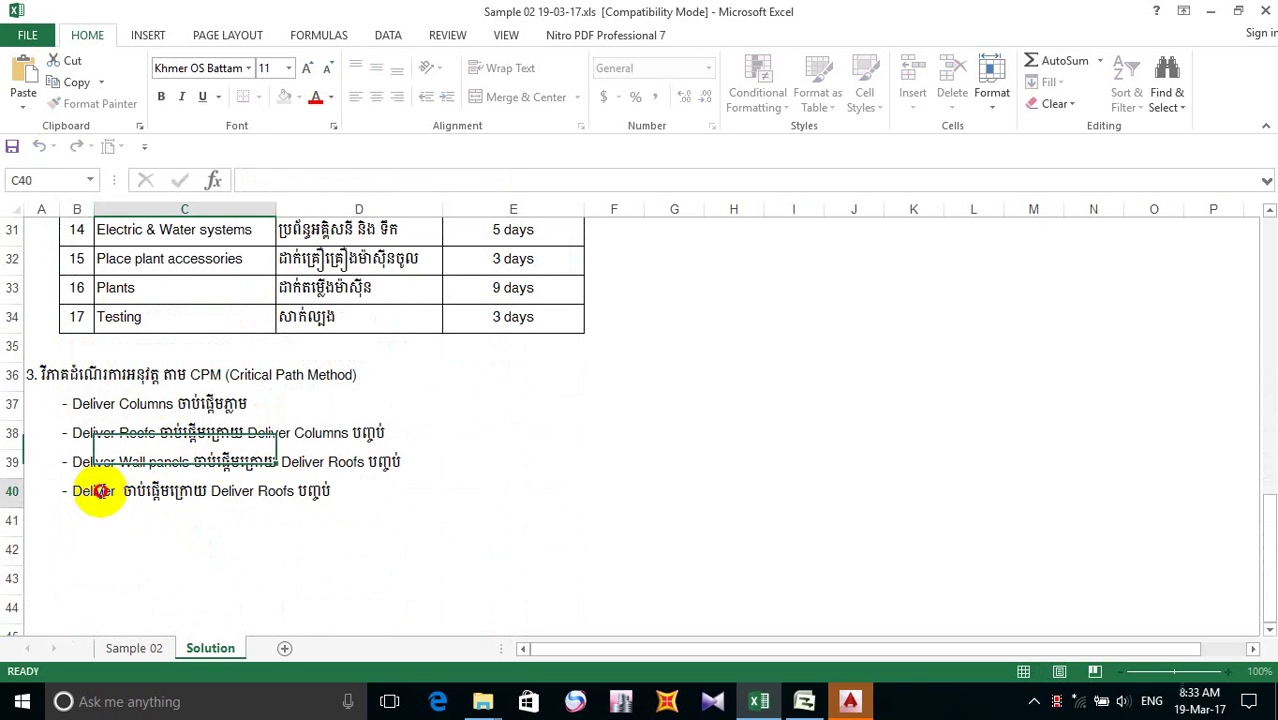
pyautogui.doubleClick(97, 491)
pyautogui.click(82, 493)
pyautogui.doubleClick(120, 491)
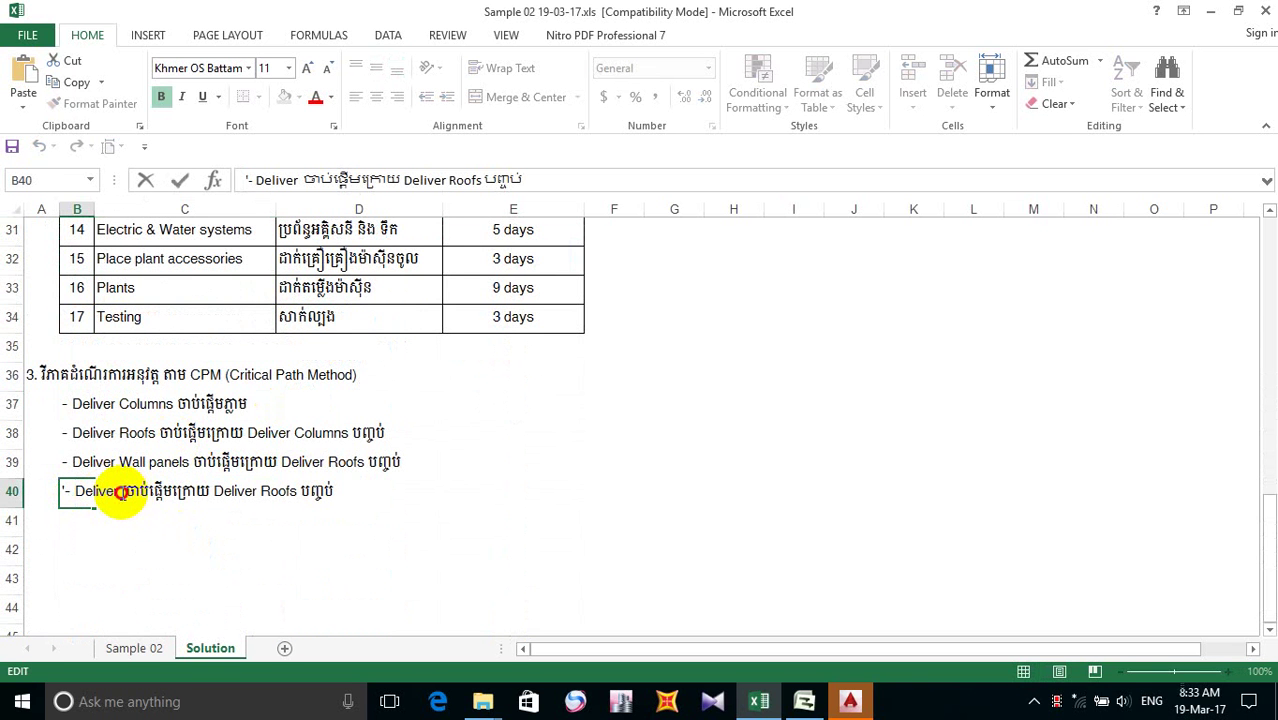
pyautogui.hotkey('ctrl', 'v')
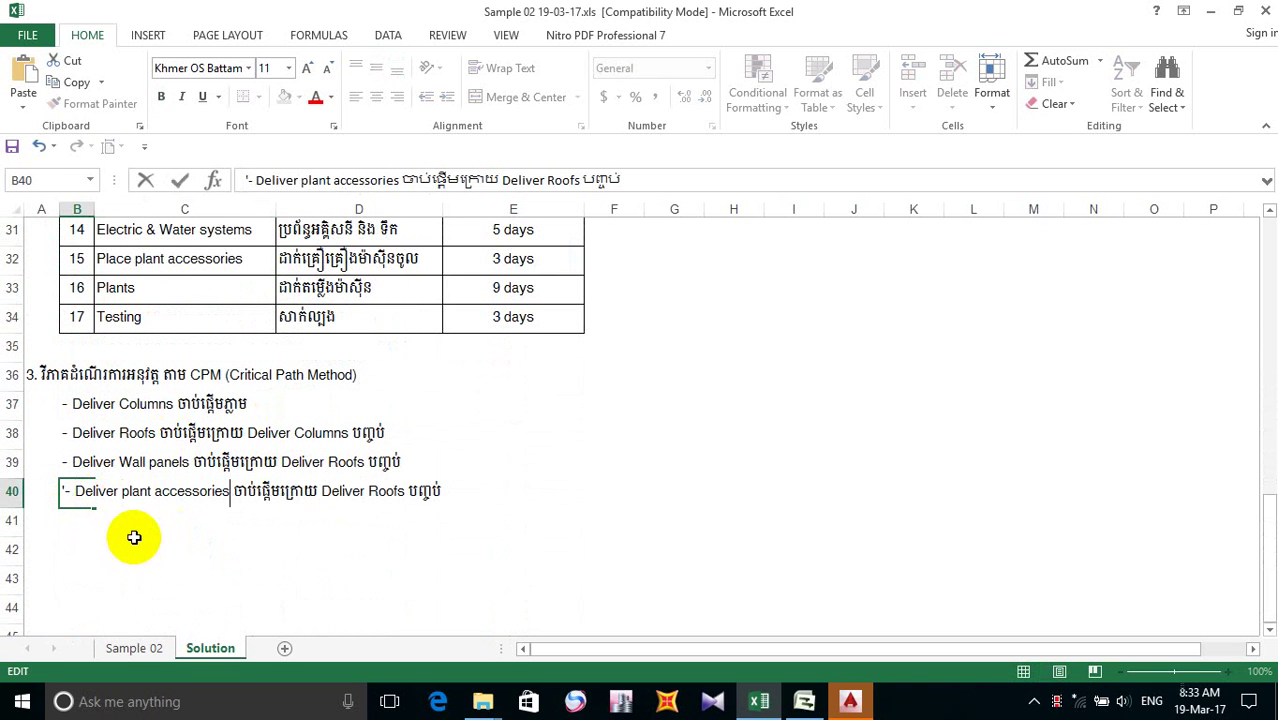
# - Check the task table and replace the predecessor Deliver Roofs in the B40 line with Backfilling
pyautogui.click(378, 490)
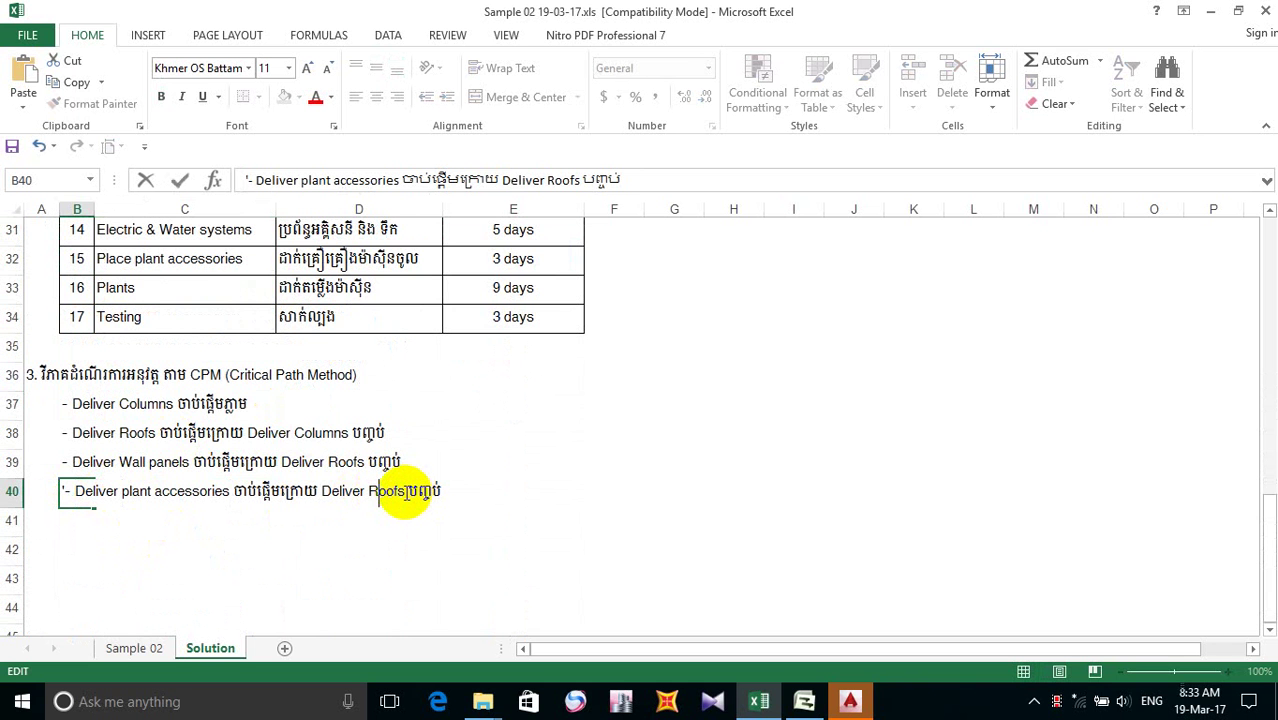
pyautogui.doubleClick(390, 491)
pyautogui.moveTo(345, 491); pyautogui.dragTo(320, 491)
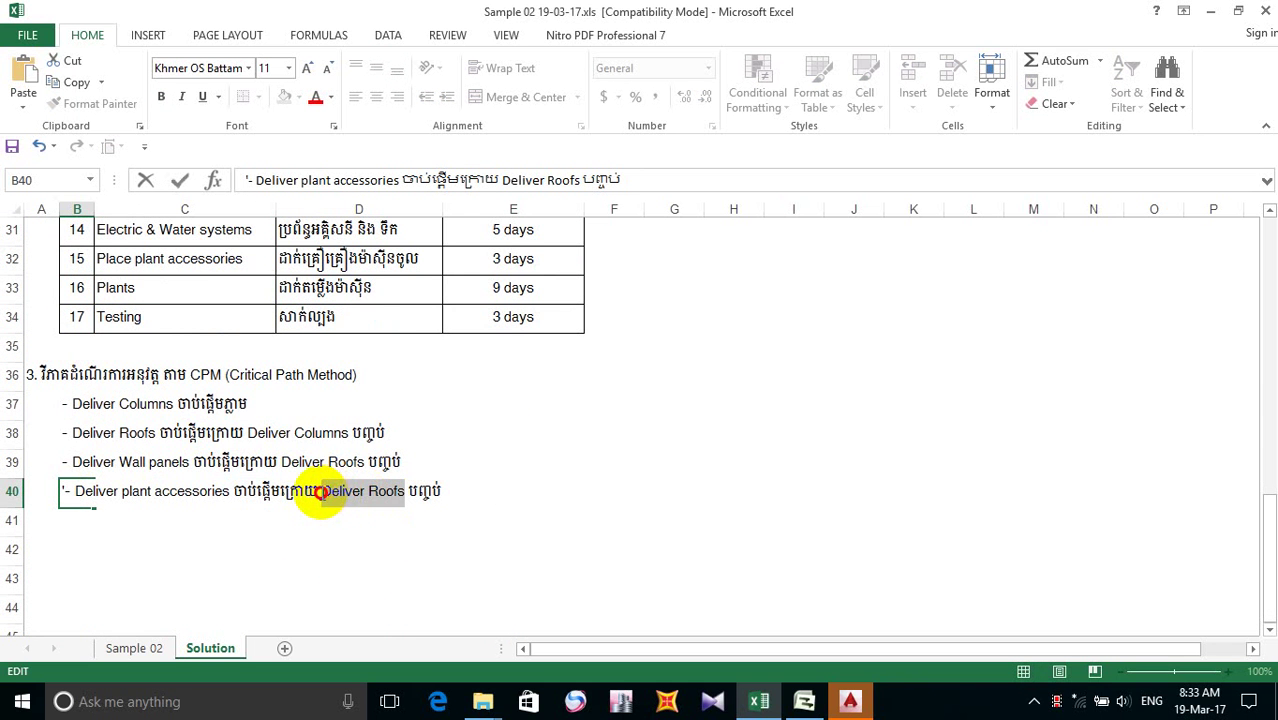
pyautogui.scroll(3, 199, 437)
pyautogui.scroll(1, 199, 437)
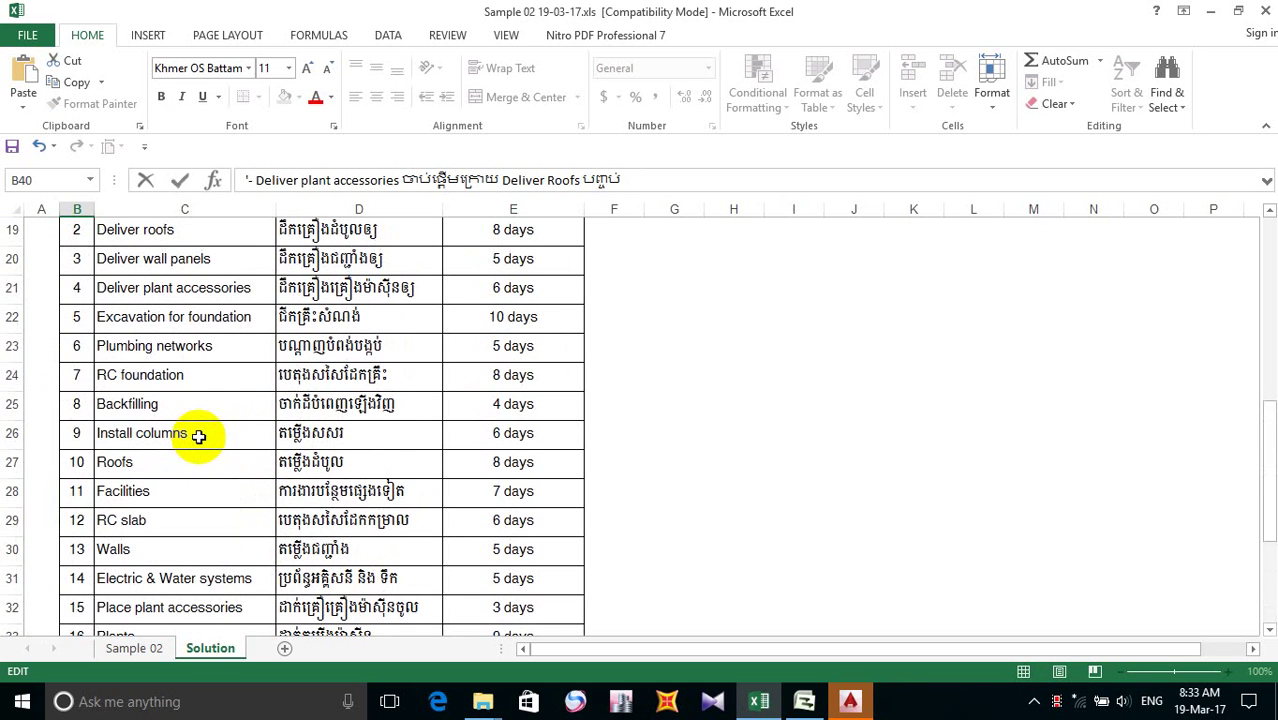
pyautogui.scroll(-2, 191, 451)
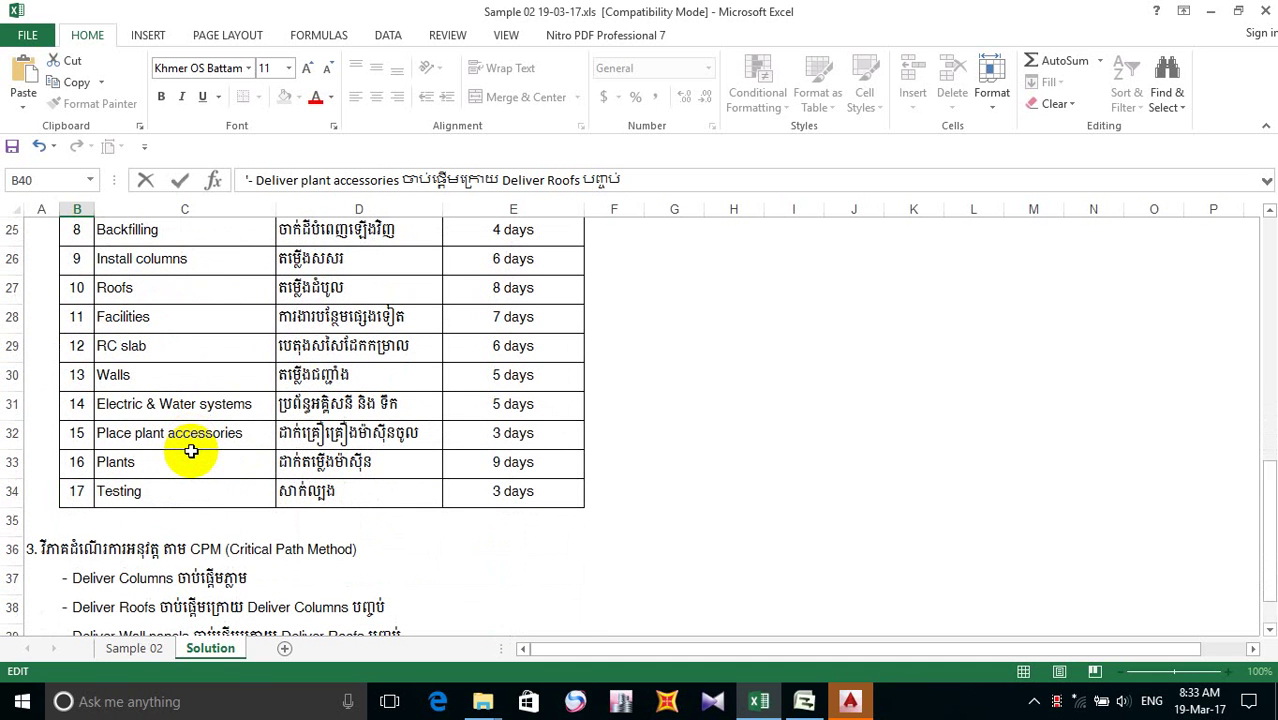
pyautogui.press('BackSpace')
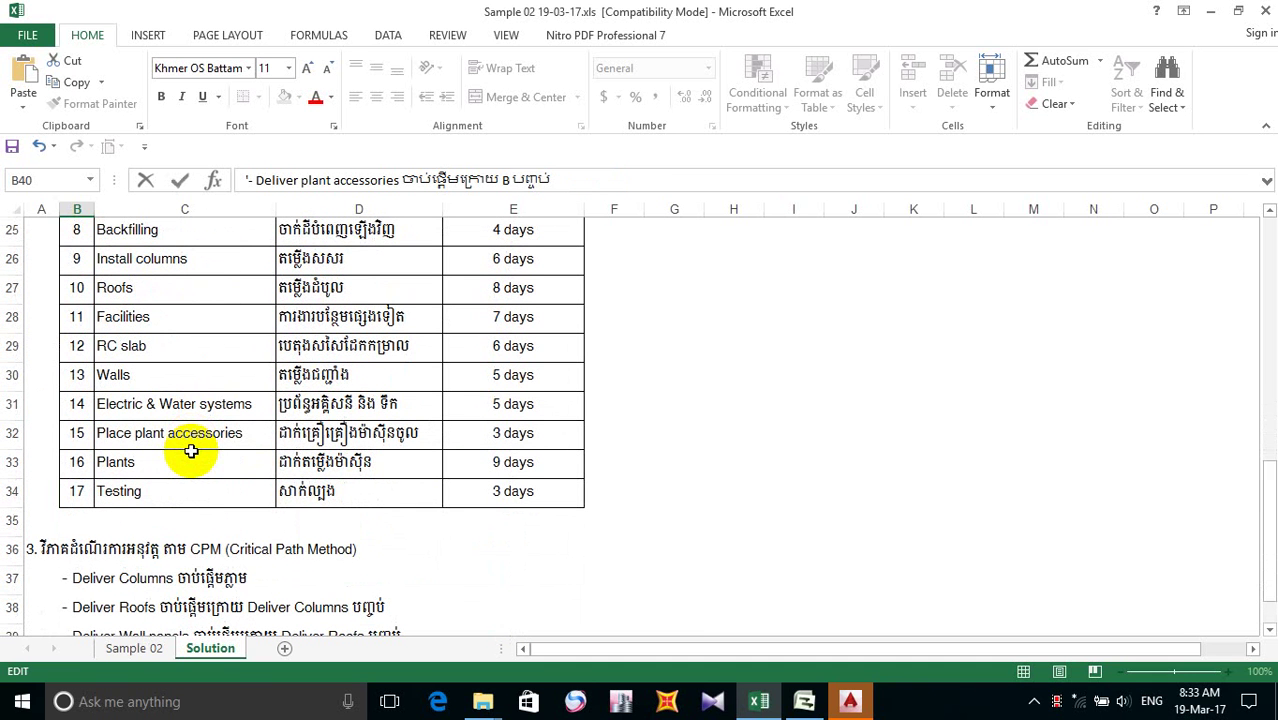
pyautogui.write('BA')
pyautogui.scroll(-2, 562, 378)
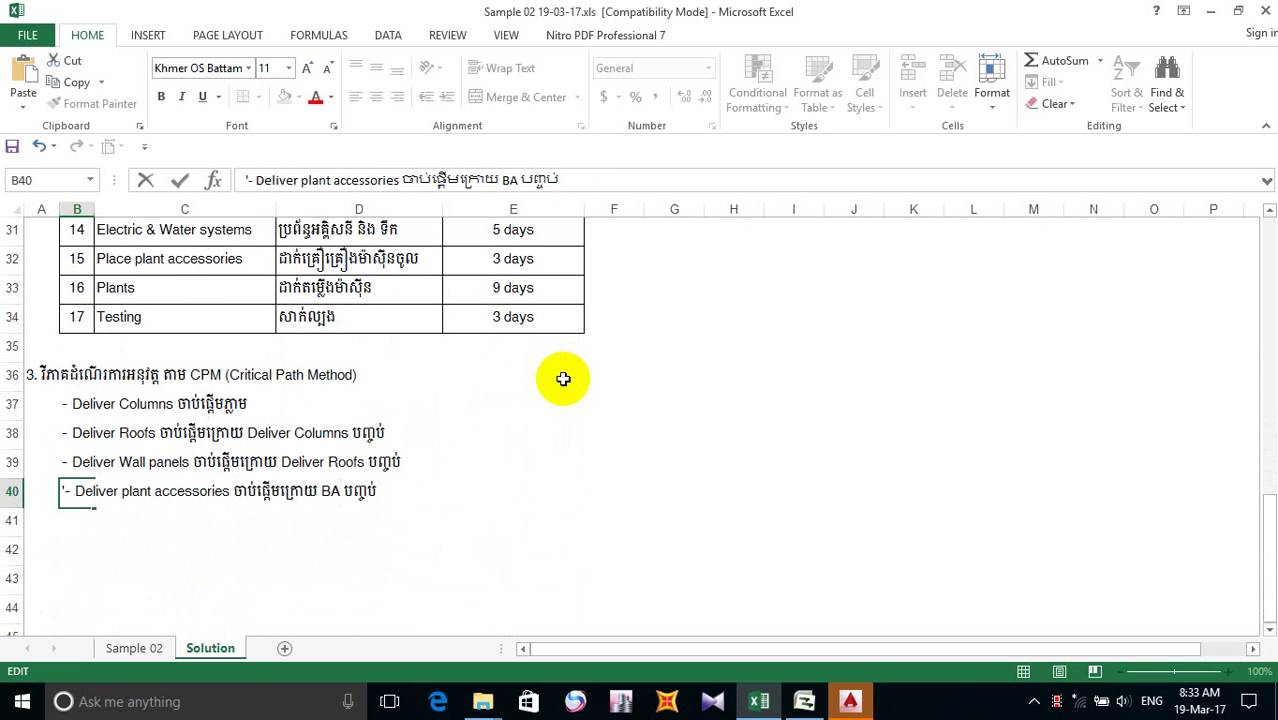
pyautogui.press('BackSpace')
pyautogui.write('a')
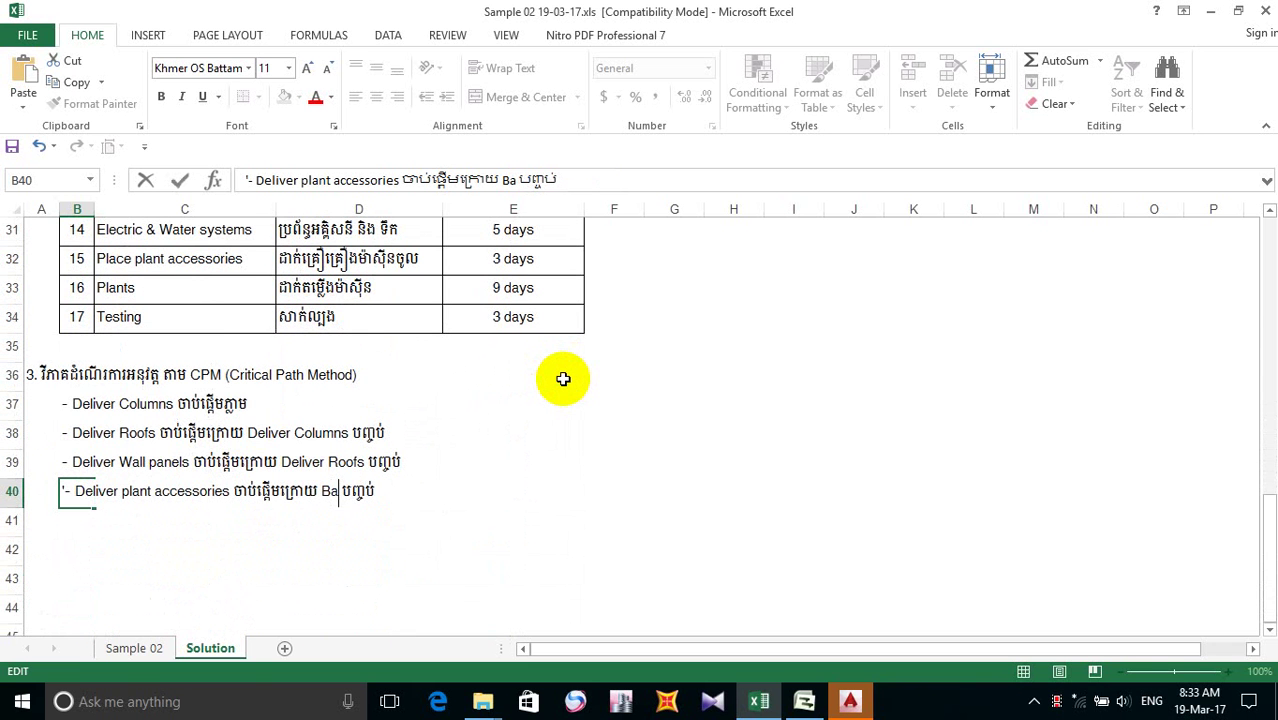
pyautogui.write('ckfik')
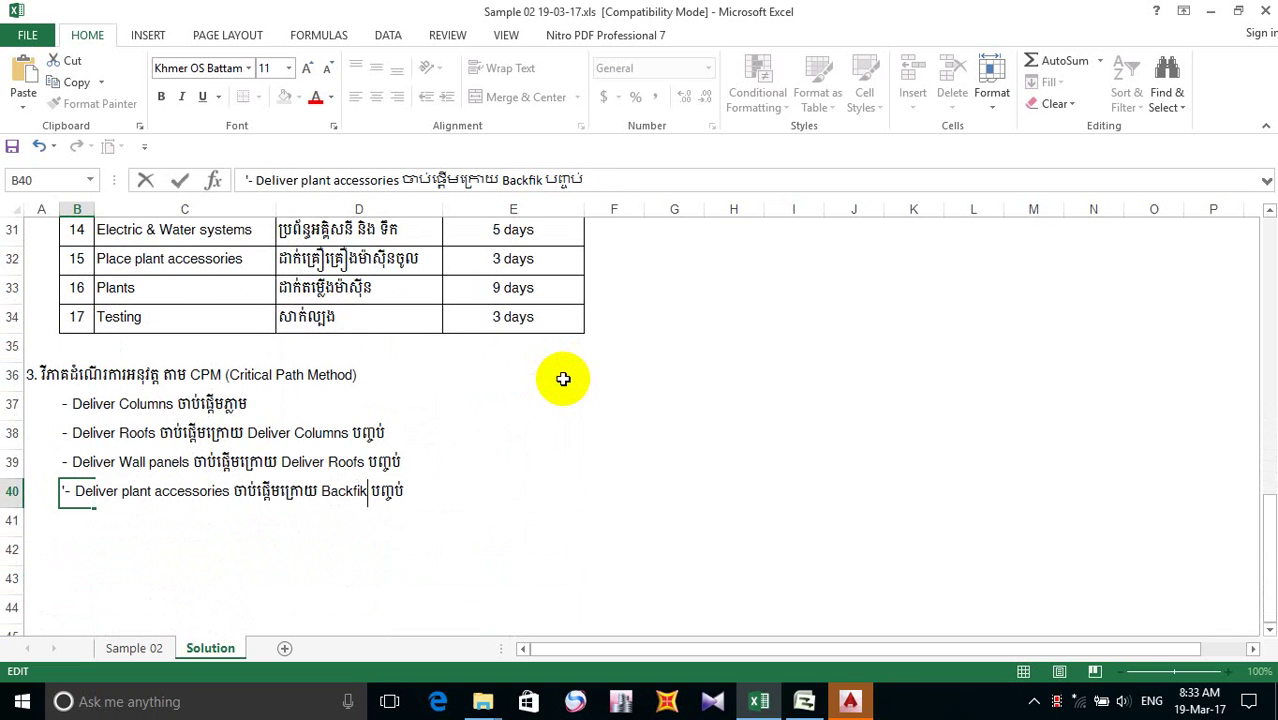
pyautogui.press('BackSpace')
pyautogui.write('lli')
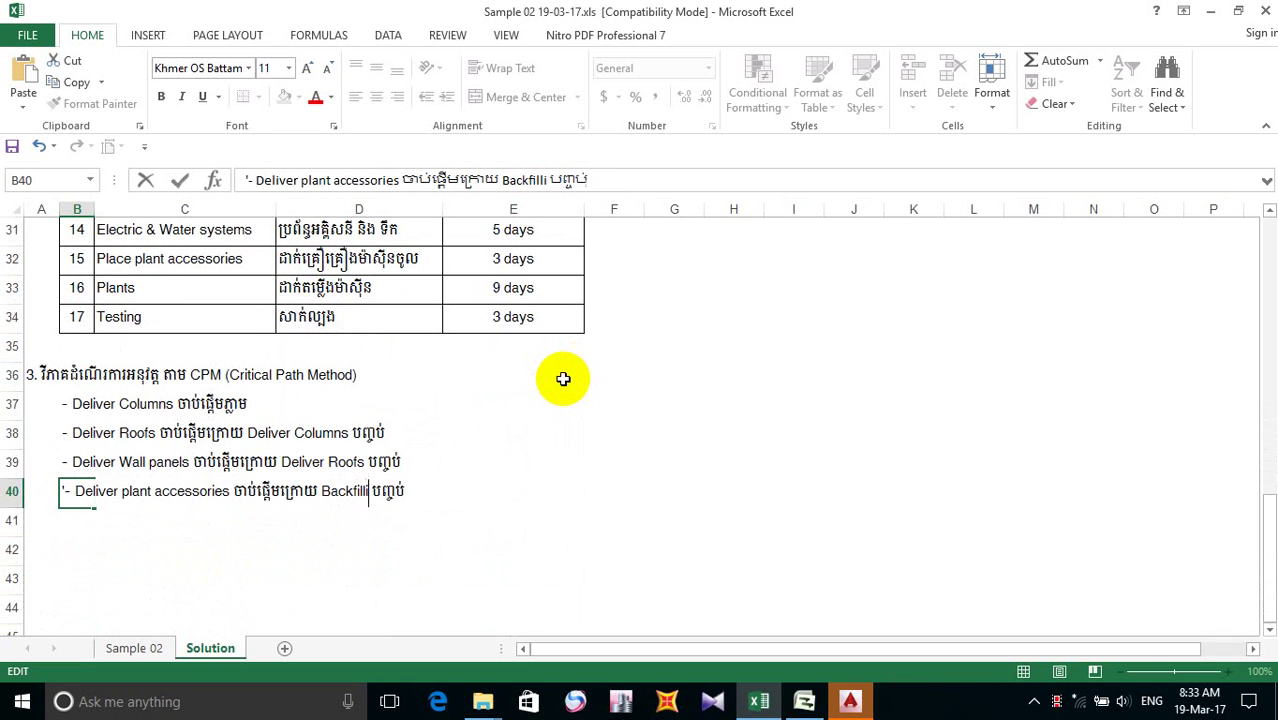
pyautogui.write('jg')
pyautogui.press('BackSpace')
pyautogui.press('BackSpace')
pyautogui.write('ng')
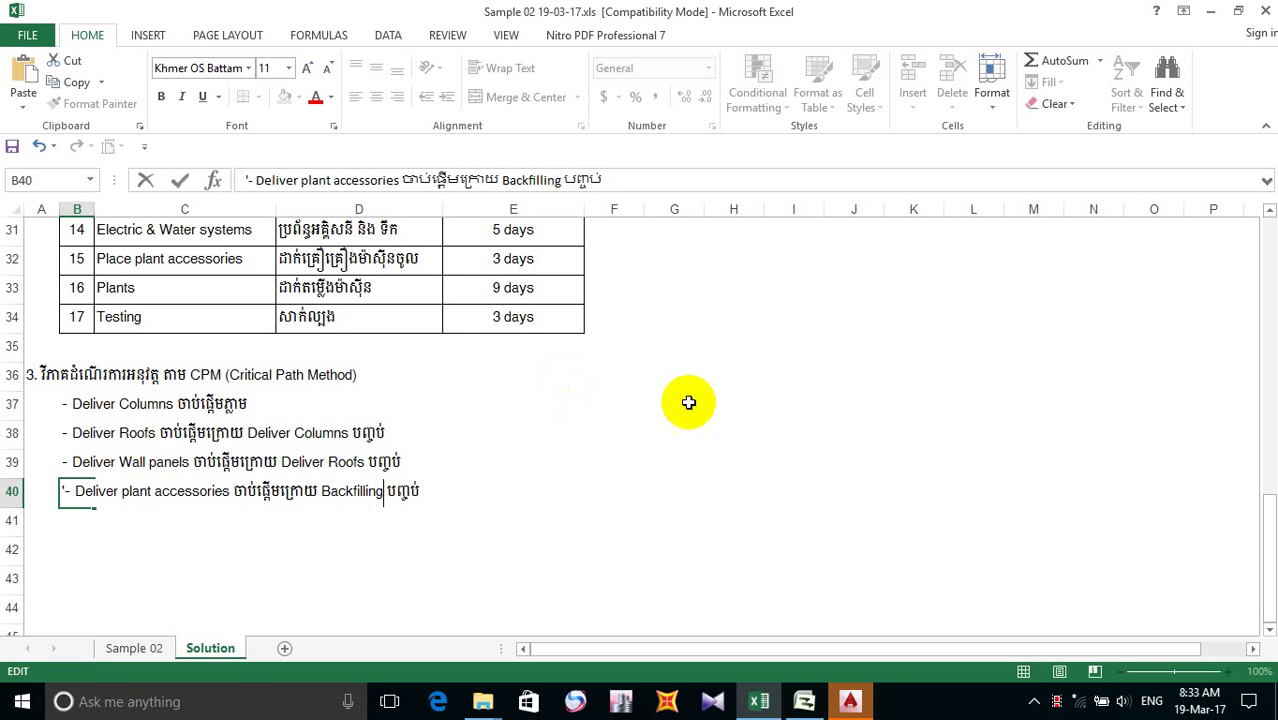
pyautogui.click(627, 509)
# - Check the next task in the table and fill the line from B40 down into B41
pyautogui.scroll(5, 331, 470)
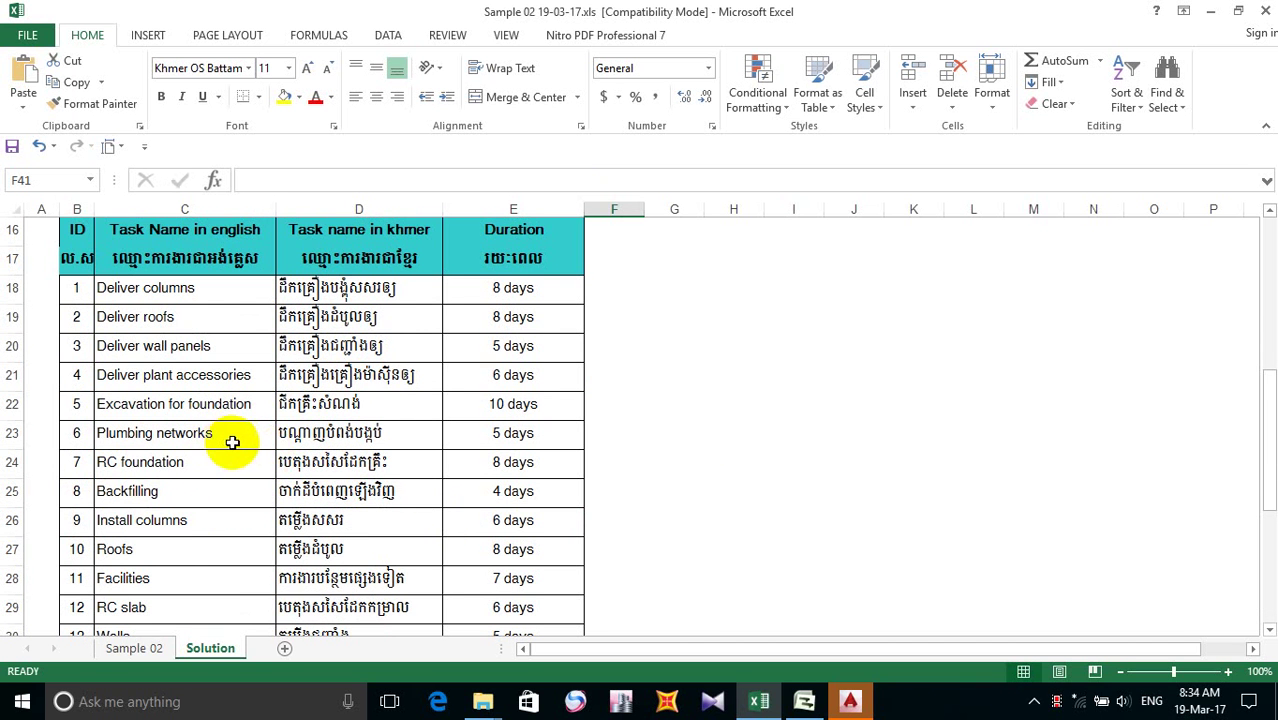
pyautogui.scroll(-5, 230, 442)
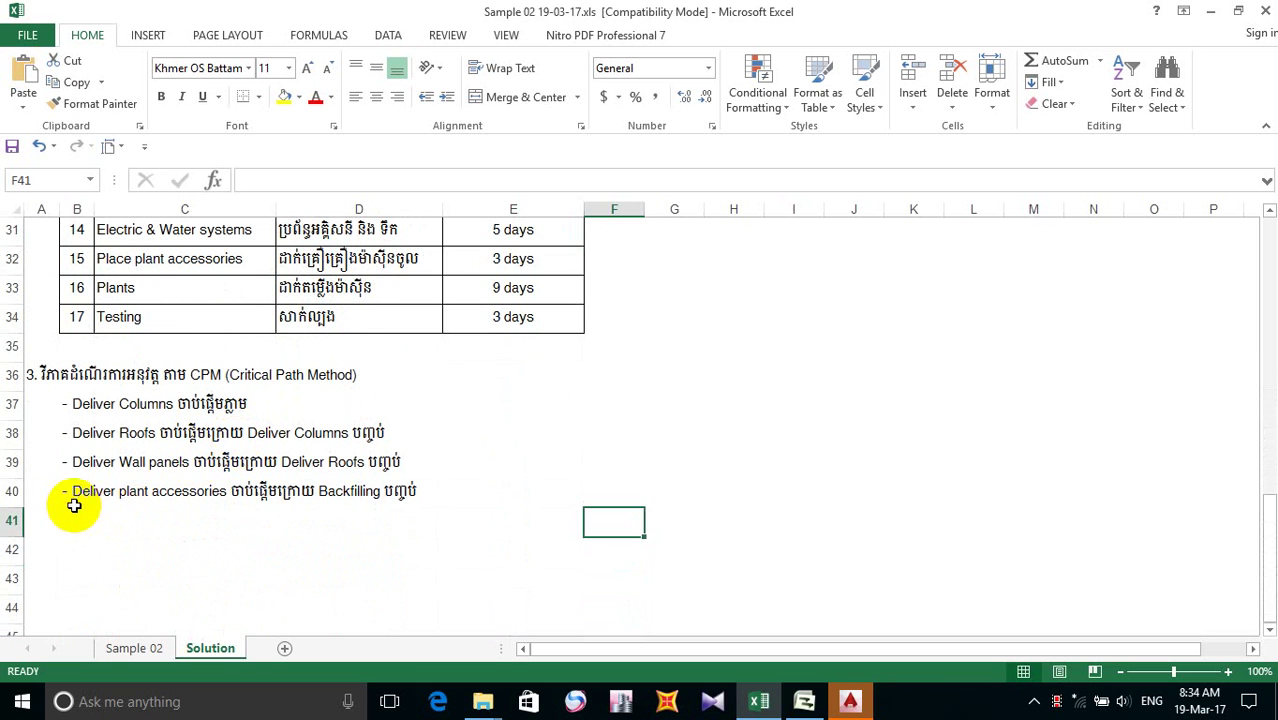
pyautogui.click(72, 497)
pyautogui.click(78, 517)
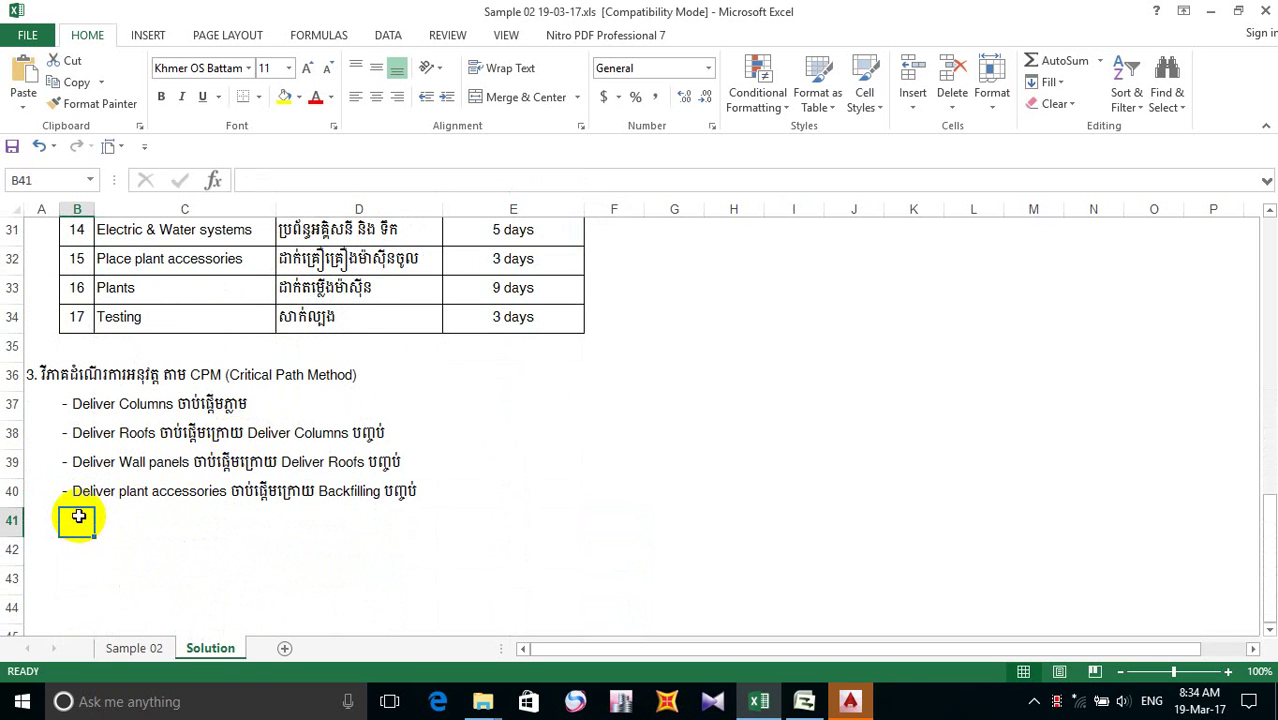
pyautogui.hotkey('ctrl', 'd')
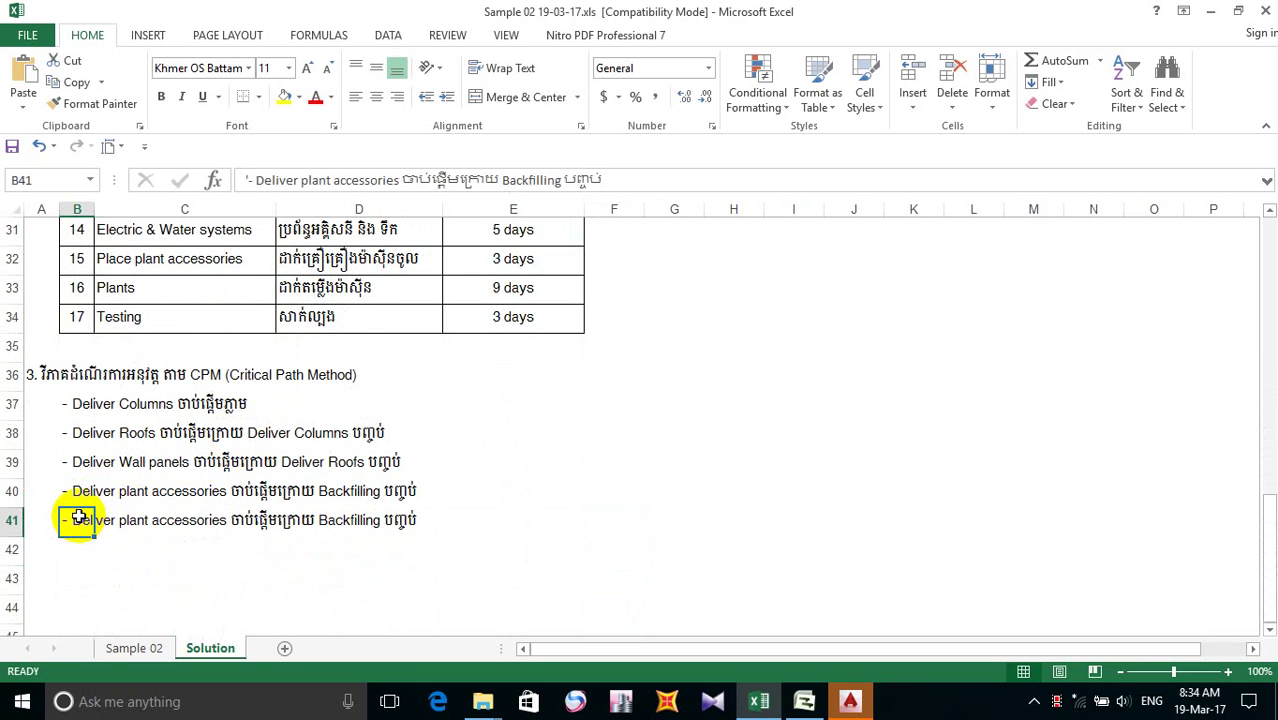
pyautogui.click(130, 520)
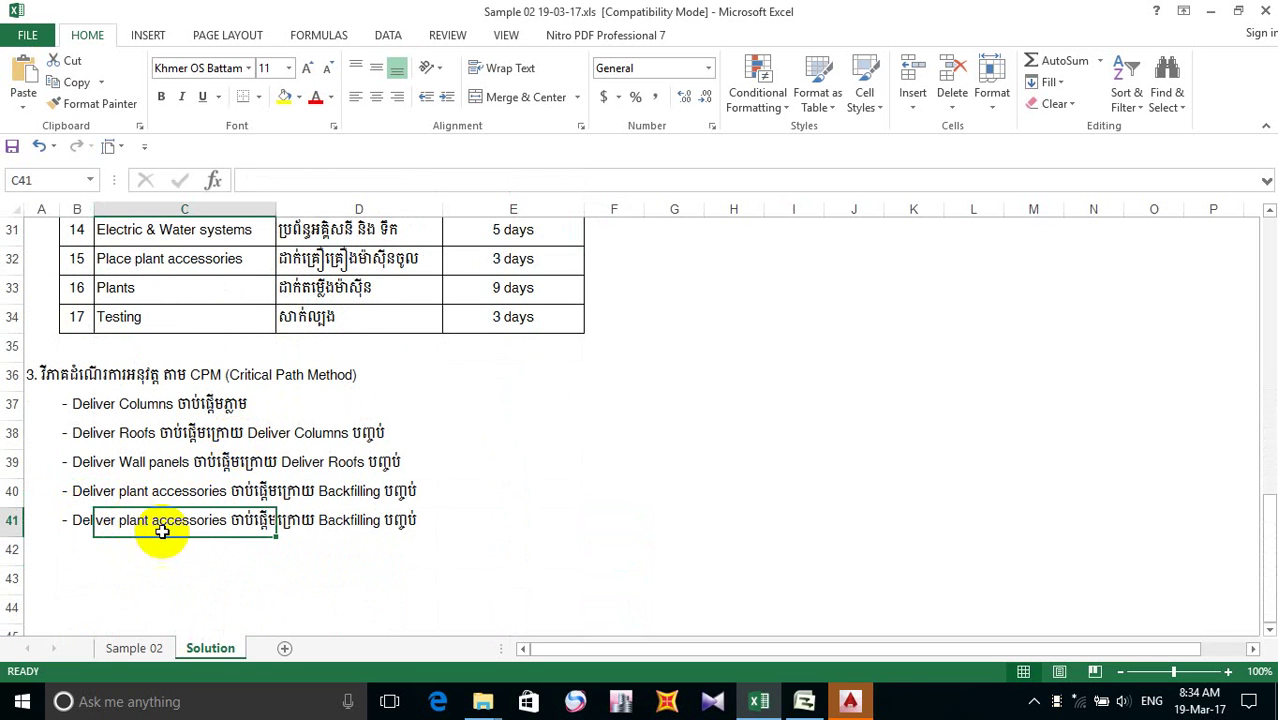
pyautogui.click(82, 522)
pyautogui.click(221, 521)
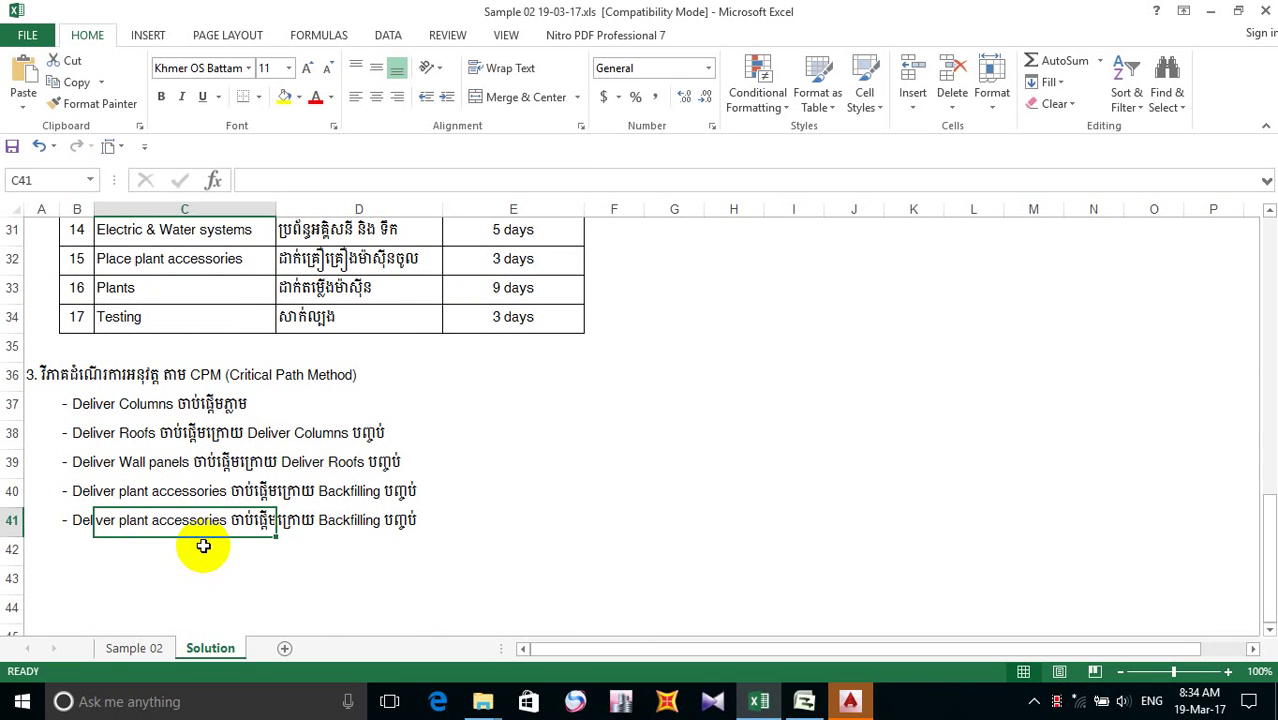
# - Delete the task name Deliver plant accessories from the line in B41, keeping the leading dash
pyautogui.doubleClick(75, 520)
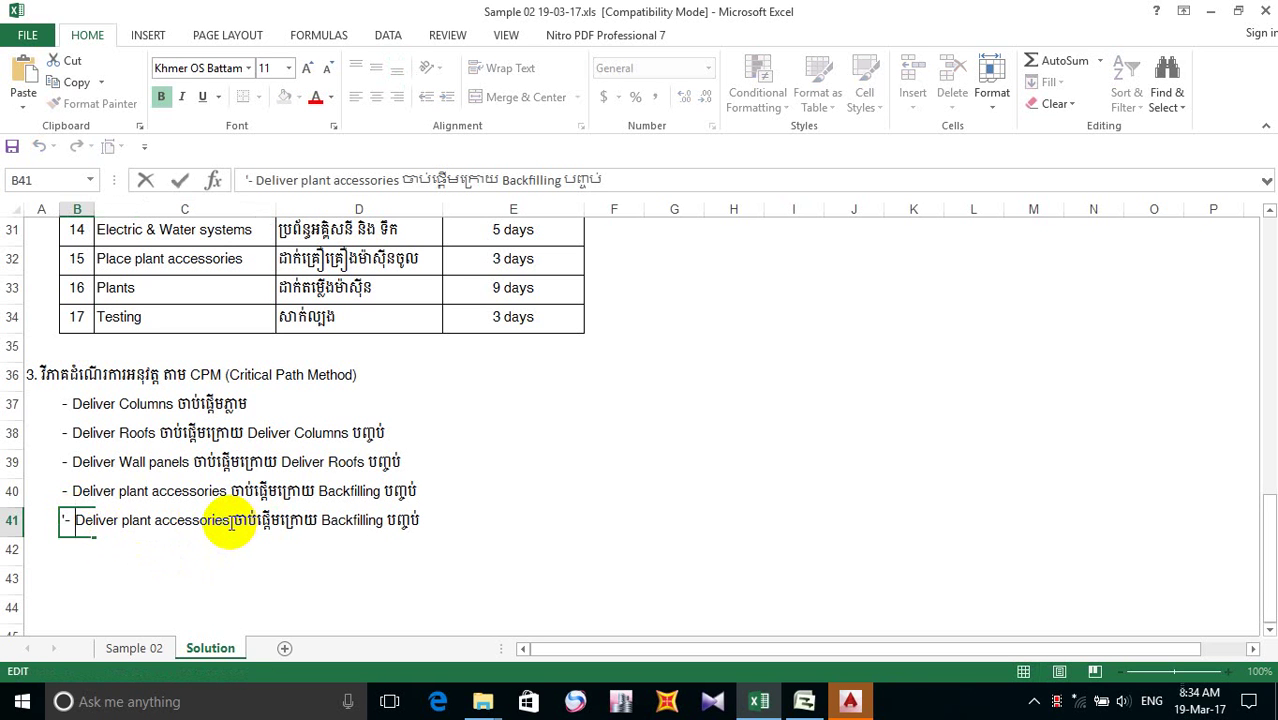
pyautogui.moveTo(231, 520); pyautogui.dragTo(4, 515)
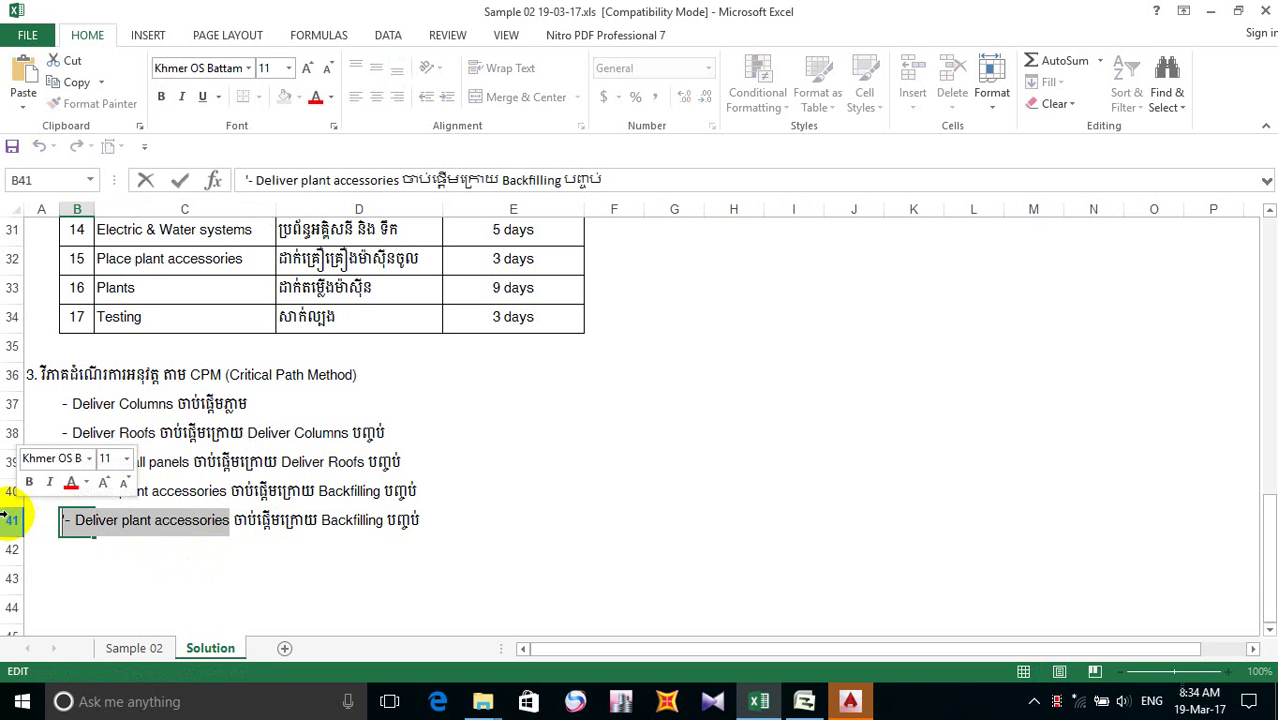
pyautogui.press('Left')
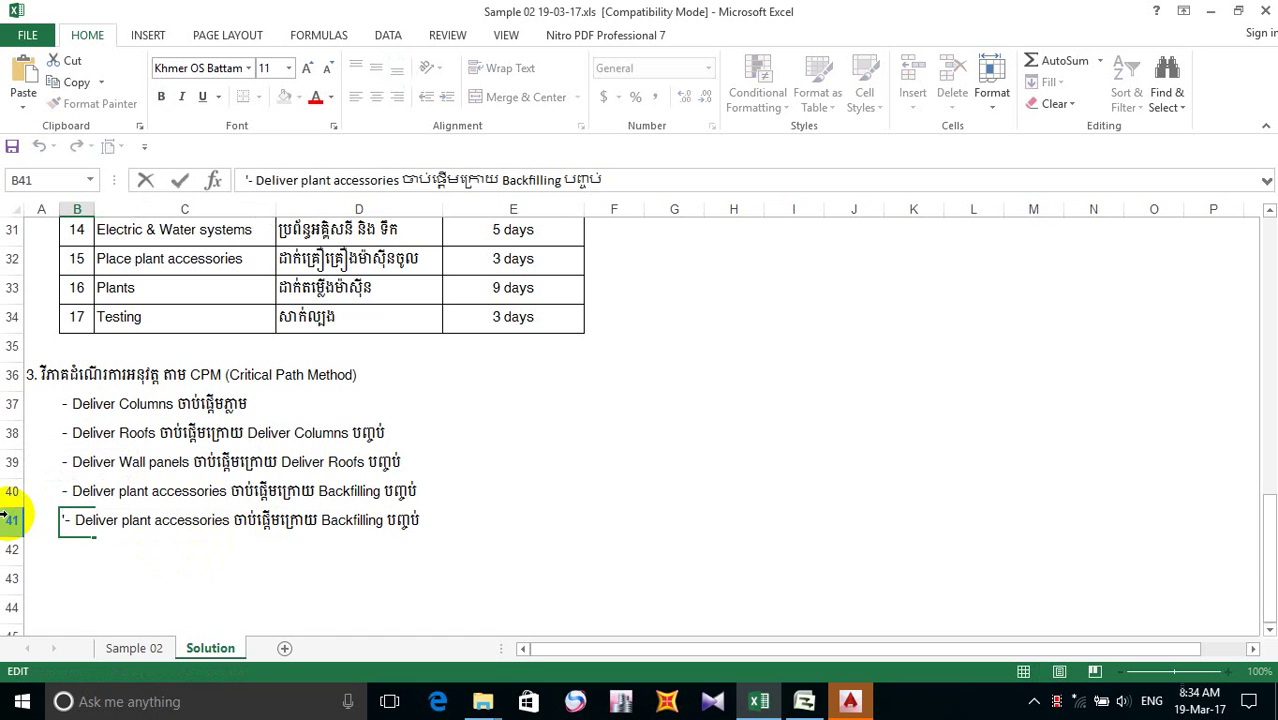
pyautogui.press('Right')
pyautogui.press('Right')
pyautogui.press('Right')
pyautogui.press('Right')
pyautogui.press('Right')
pyautogui.press('Right')
pyautogui.press('Right')
pyautogui.press('Right')
pyautogui.press('Right')
pyautogui.press('Right')
pyautogui.press('Right')
pyautogui.press('Right')
pyautogui.press('Right')
pyautogui.press('Right')
pyautogui.press('Right')
pyautogui.press('Right')
pyautogui.press('Right')
pyautogui.press('Right')
pyautogui.press('Right')
pyautogui.press('Right')
pyautogui.press('Right')
pyautogui.press('BackSpace')
pyautogui.press('BackSpace')
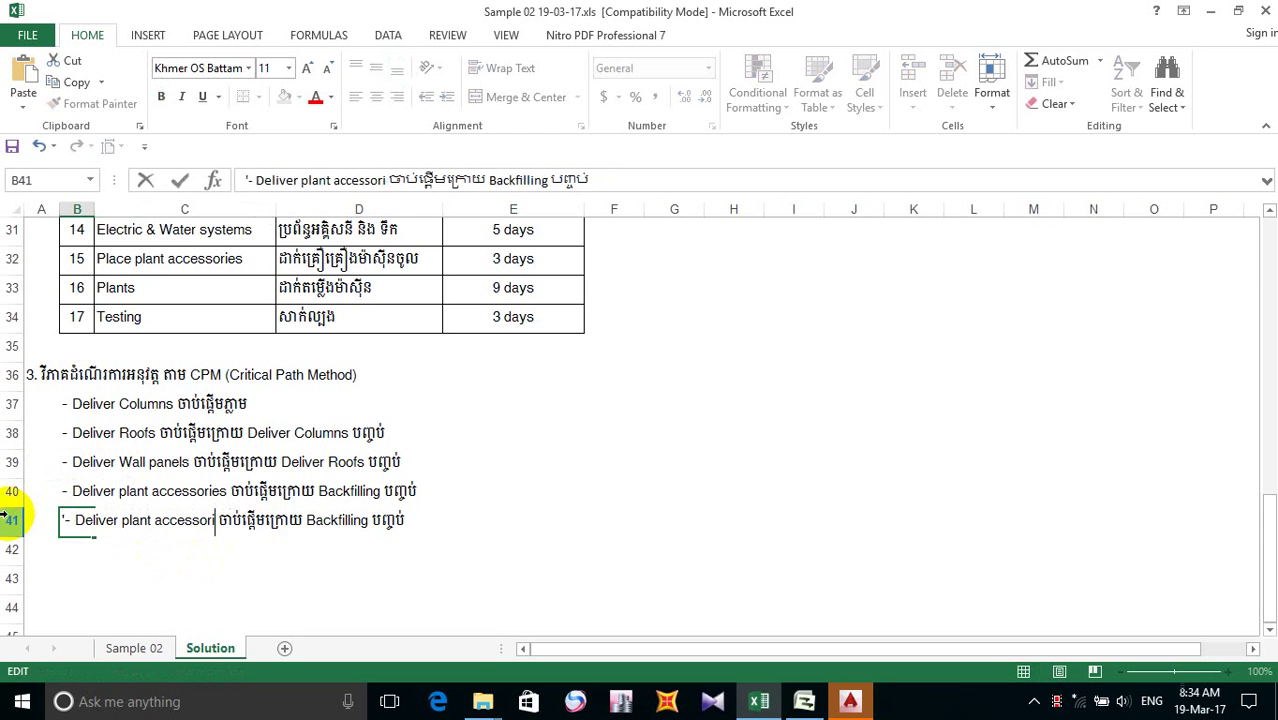
pyautogui.write('s')
pyautogui.press('BackSpace')
pyautogui.press('BackSpace')
pyautogui.press('BackSpace')
pyautogui.press('BackSpace')
pyautogui.press('BackSpace')
pyautogui.press('BackSpace')
pyautogui.press('BackSpace')
pyautogui.press('BackSpace')
pyautogui.press('BackSpace')
pyautogui.press('BackSpace')
pyautogui.press('BackSpace')
pyautogui.press('BackSpace')
pyautogui.press('BackSpace')
pyautogui.press('BackSpace')
pyautogui.press('BackSpace')
pyautogui.press('BackSpace')
pyautogui.press('BackSpace')
pyautogui.press('BackSpace')
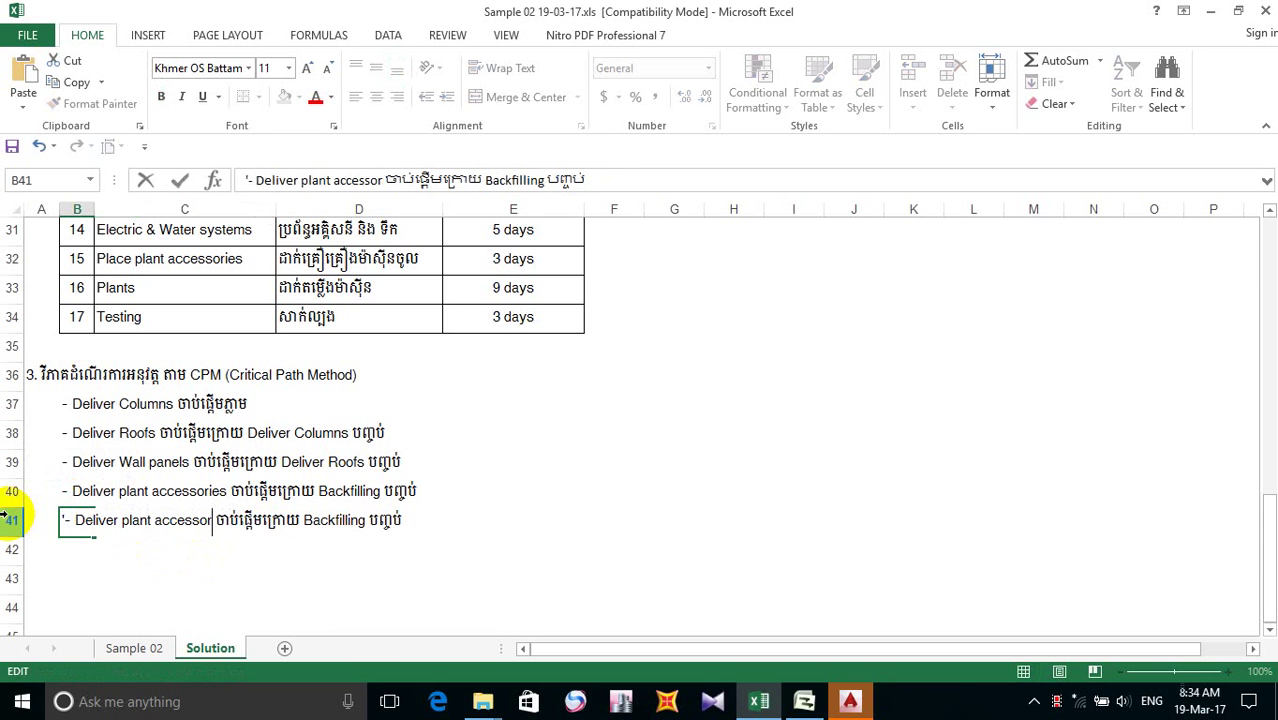
pyautogui.press('BackSpace')
pyautogui.press('BackSpace')
pyautogui.press('BackSpace')
pyautogui.press('BackSpace')
pyautogui.press('BackSpace')
pyautogui.press('BackSpace')
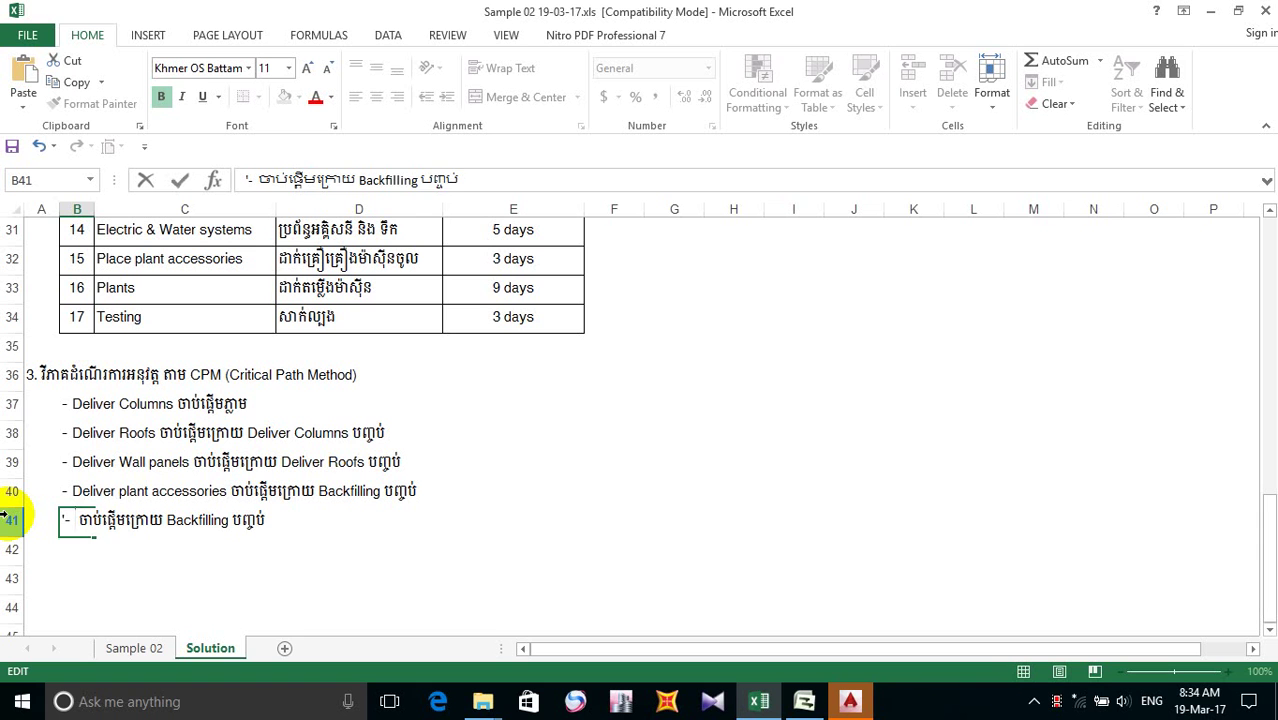
# - Enter Excavation for foundation as the task name after the dash in B41
pyautogui.write('E')
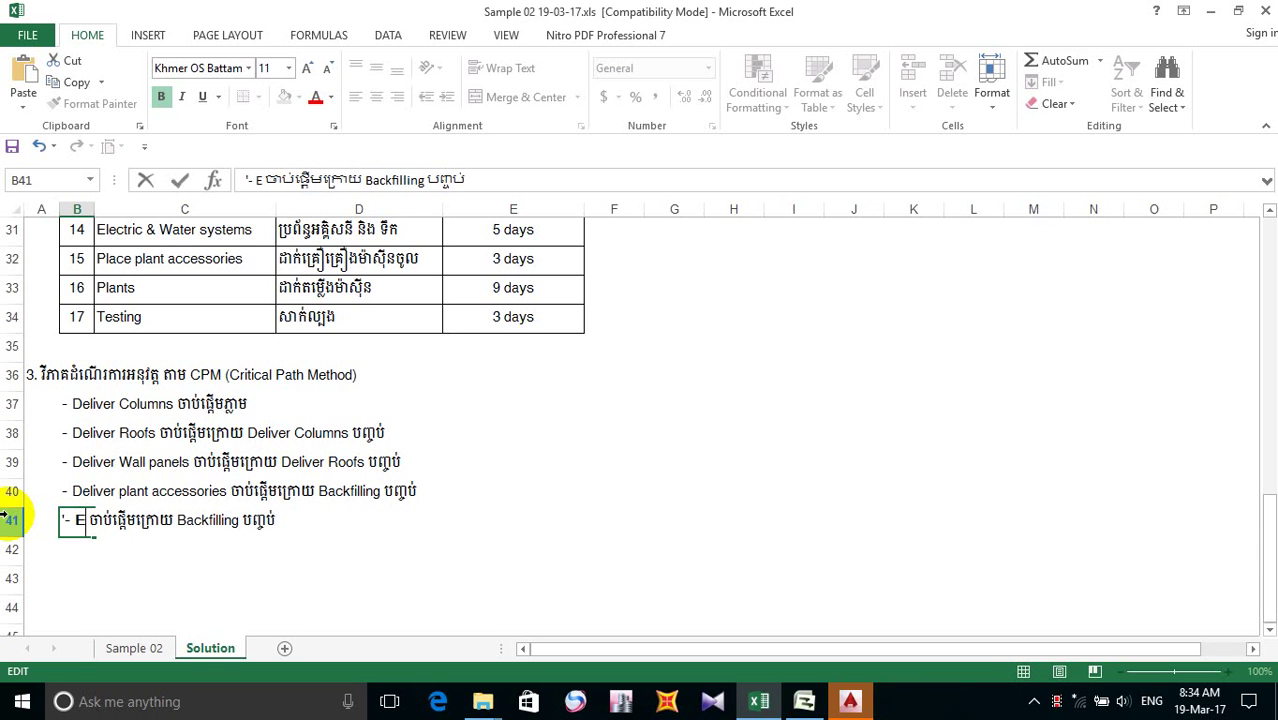
pyautogui.write('xca')
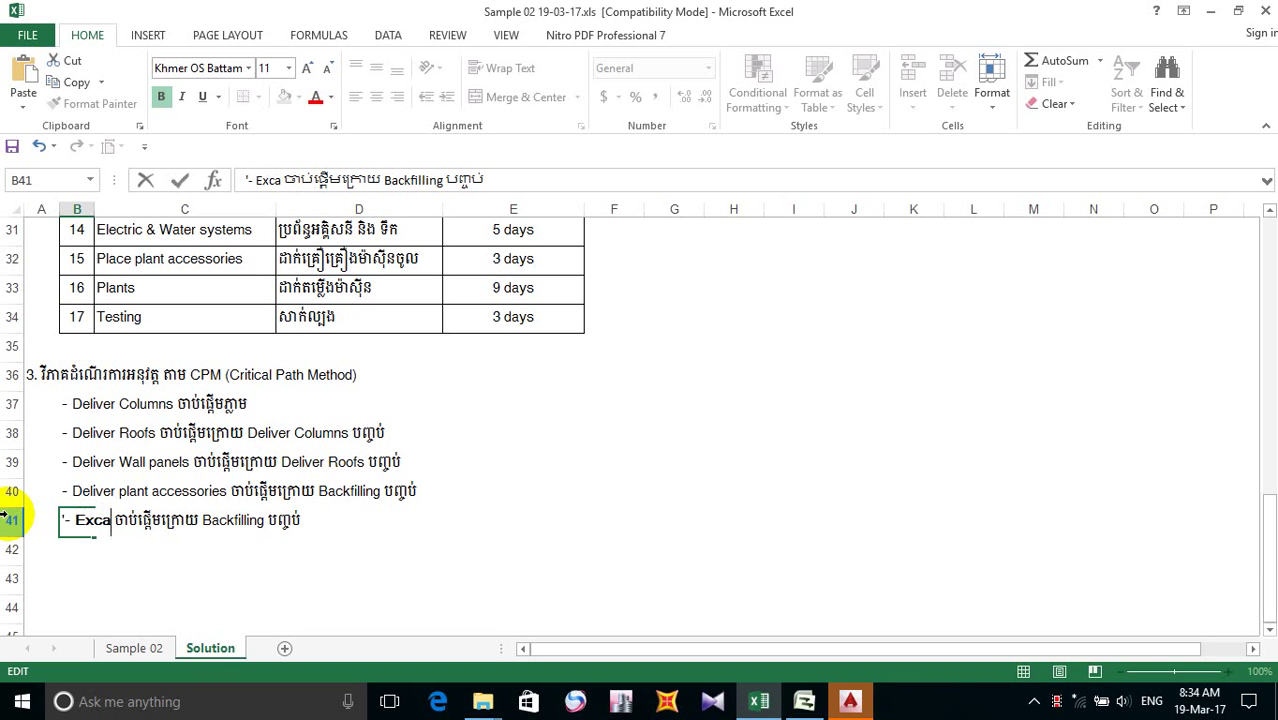
pyautogui.write('vati')
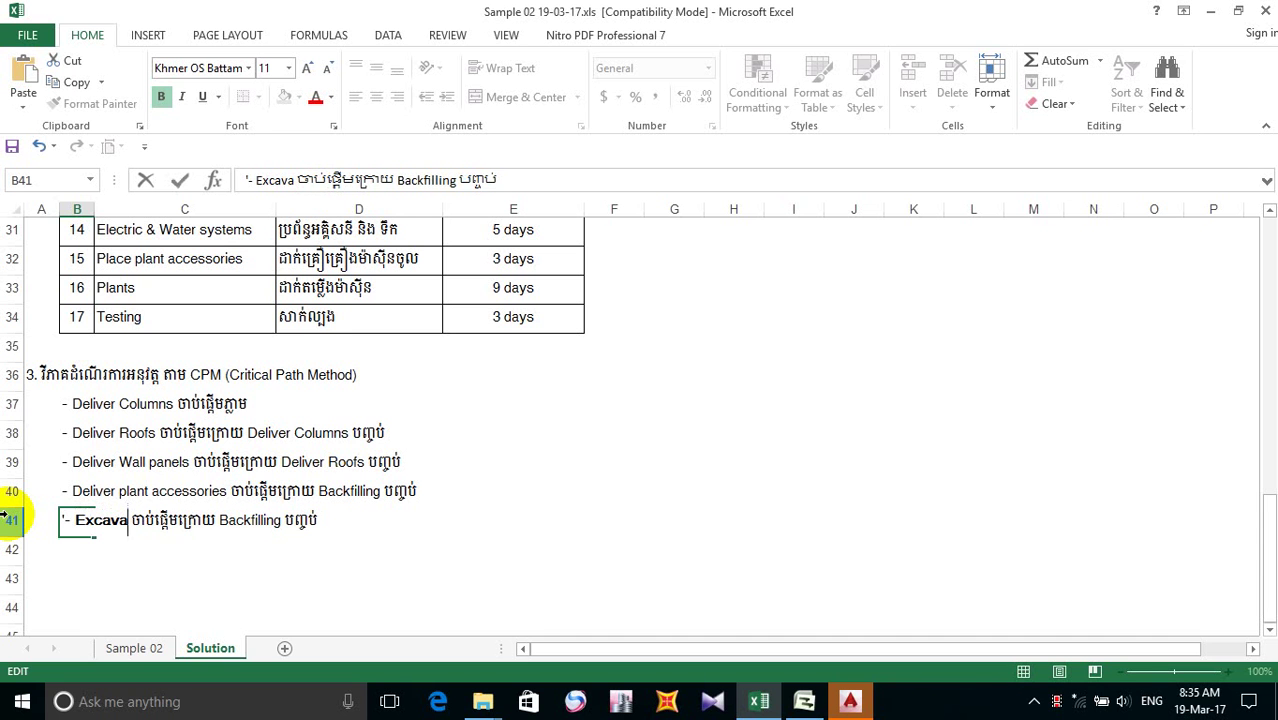
pyautogui.write('on')
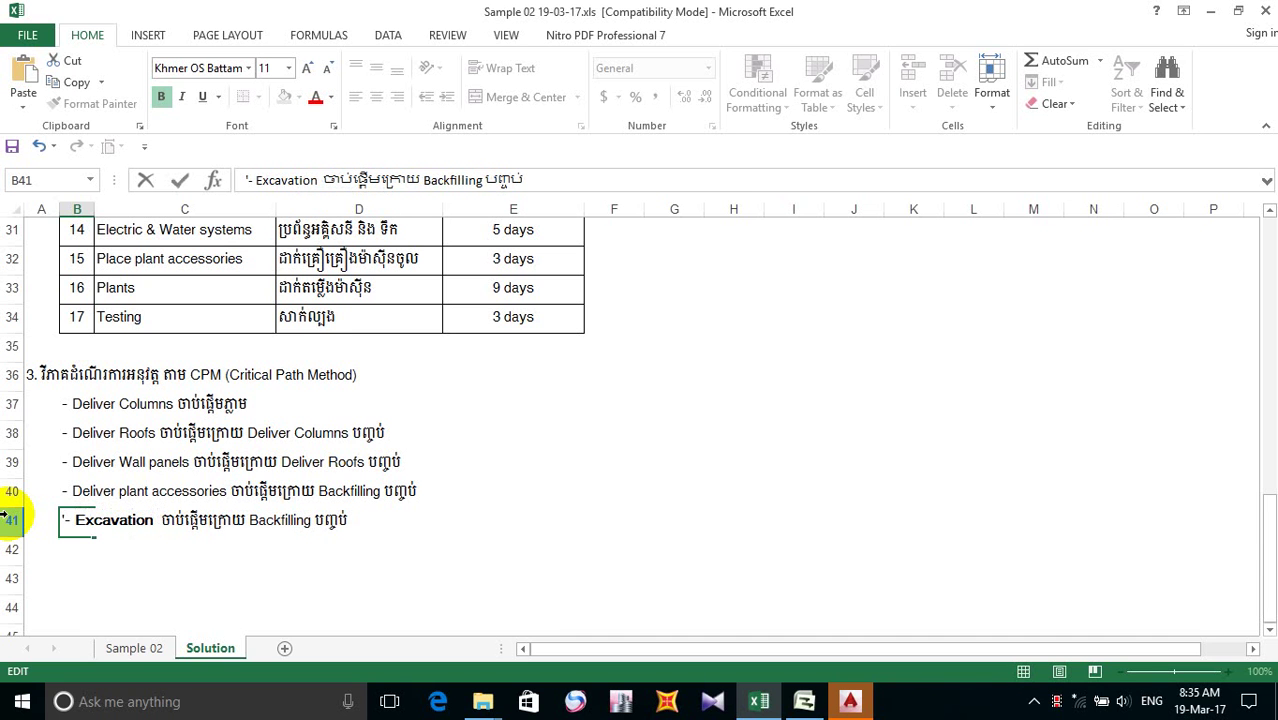
pyautogui.write(' for ')
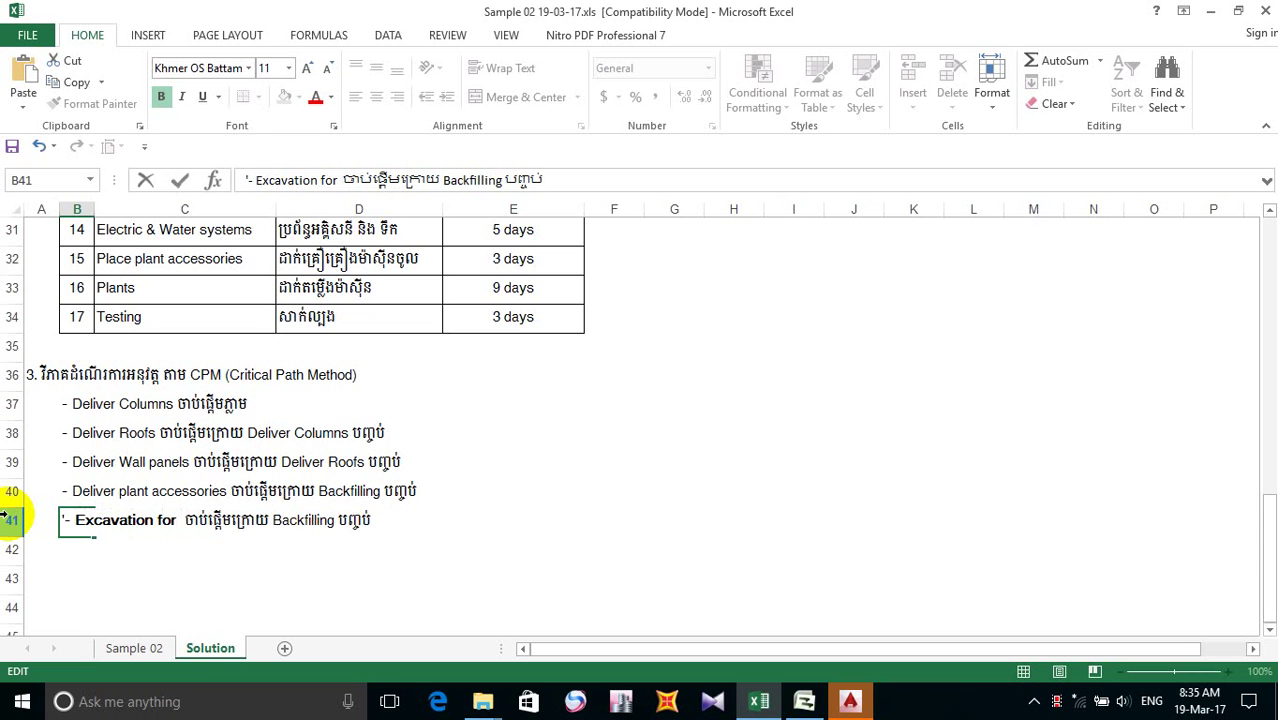
pyautogui.write('fo')
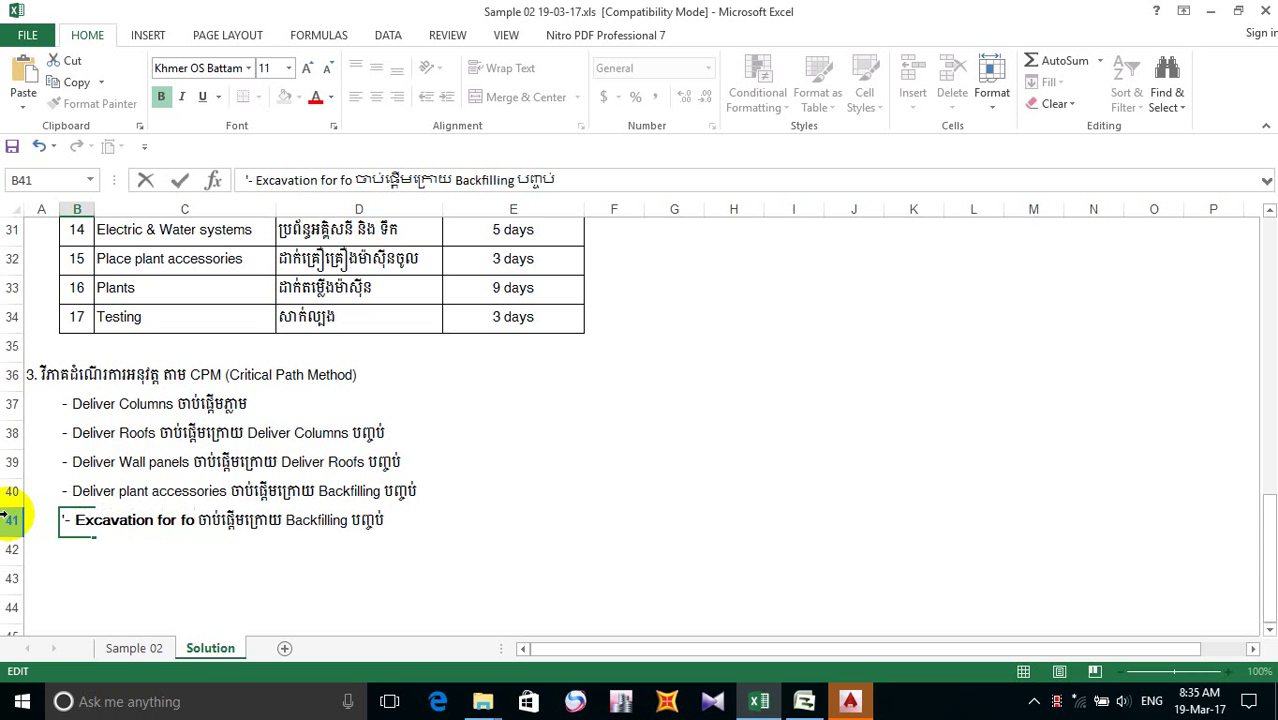
pyautogui.write('undat')
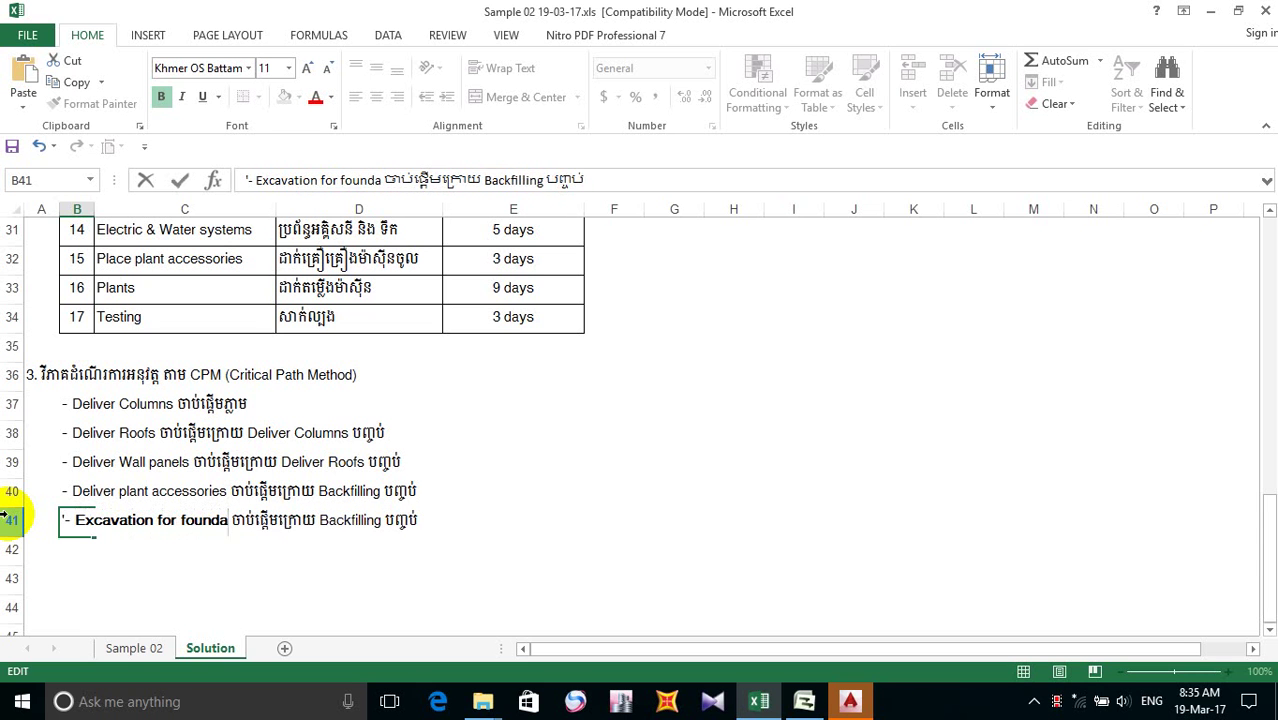
pyautogui.write('ion')
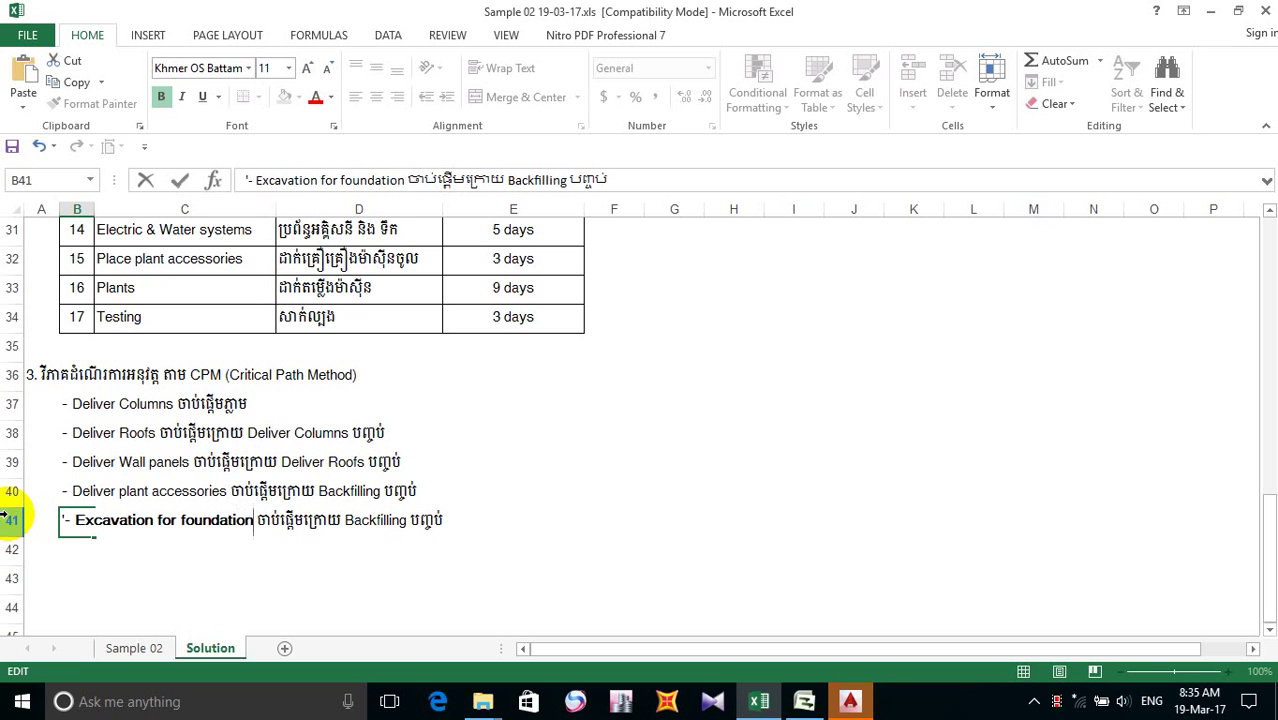
# - Replace the predecessor wording after ចាប់ផ្តើម at the end of the B41 line with ភ្លាម
pyautogui.scroll(-1, 5, 519)
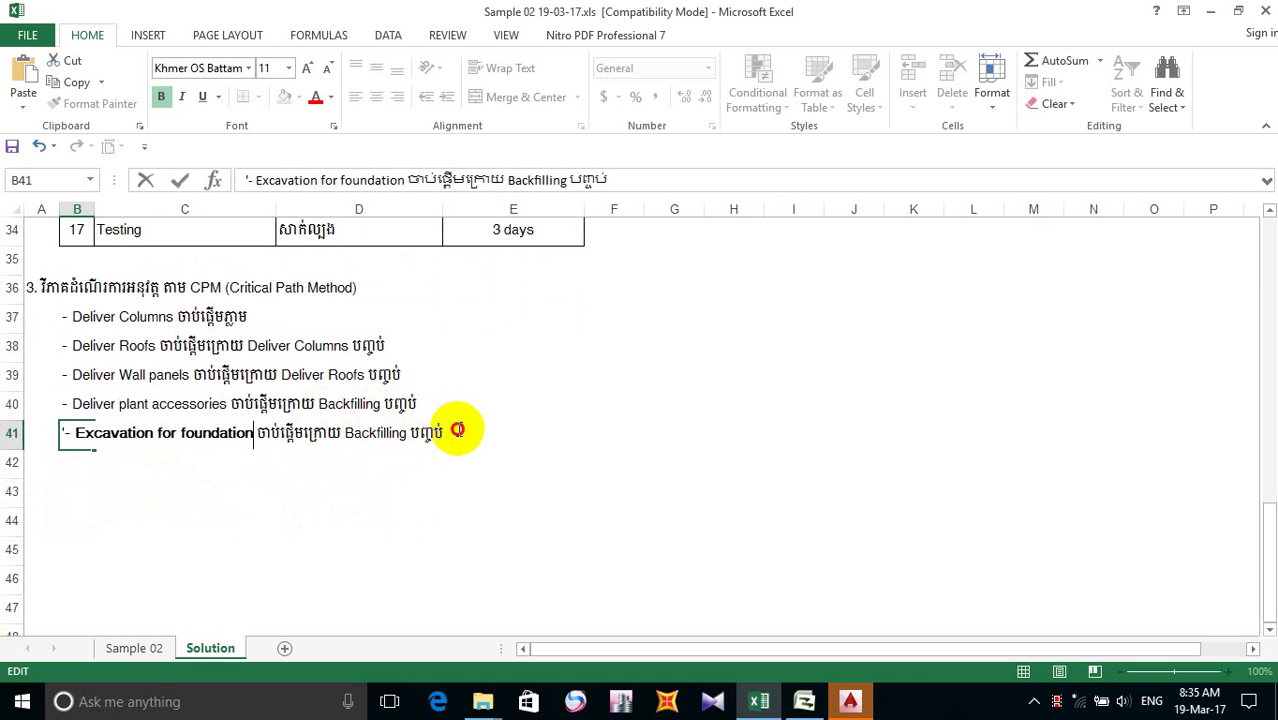
pyautogui.moveTo(459, 429); pyautogui.dragTo(303, 435)
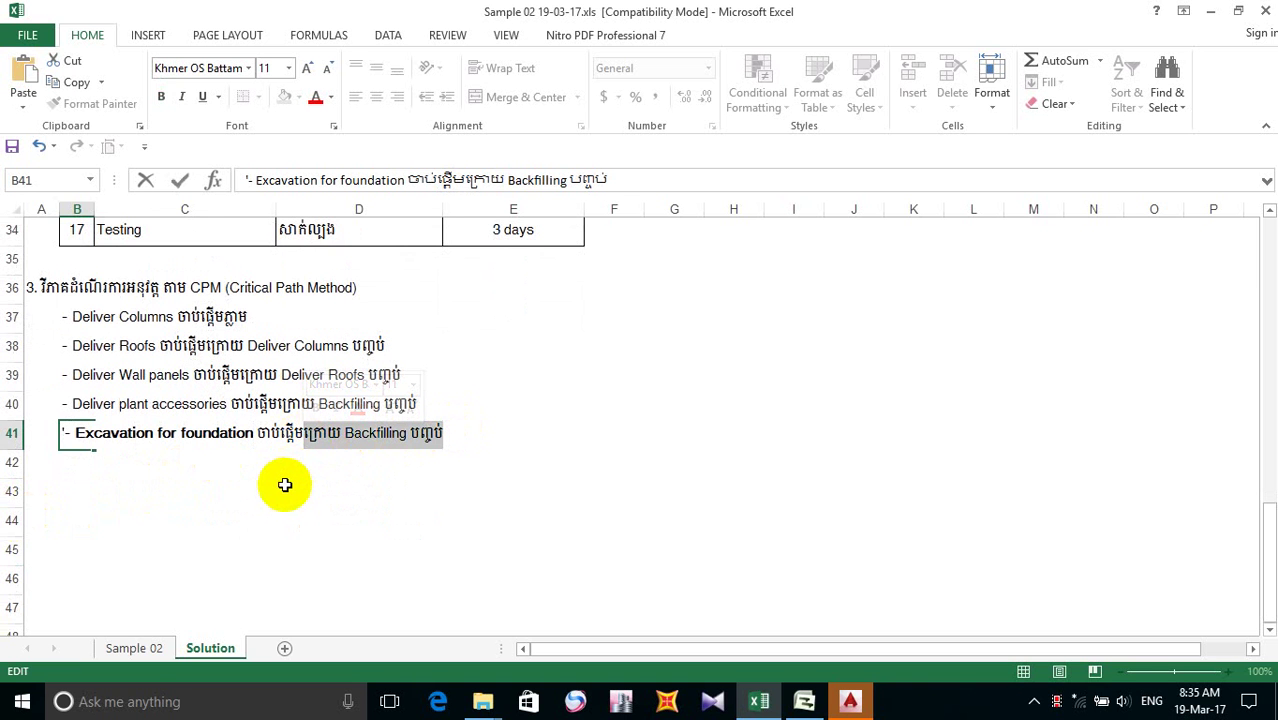
pyautogui.press('BackSpace')
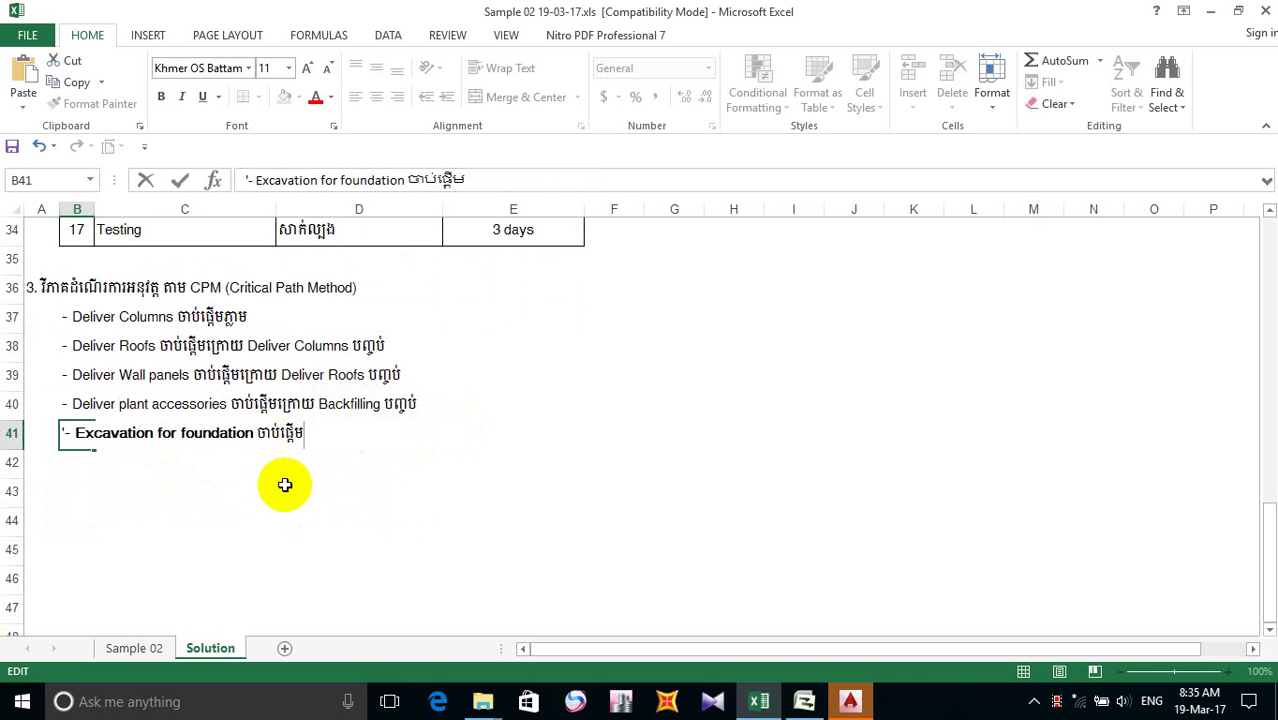
pyautogui.write('ក្')
pyautogui.write('ល')
pyautogui.write('ាម')
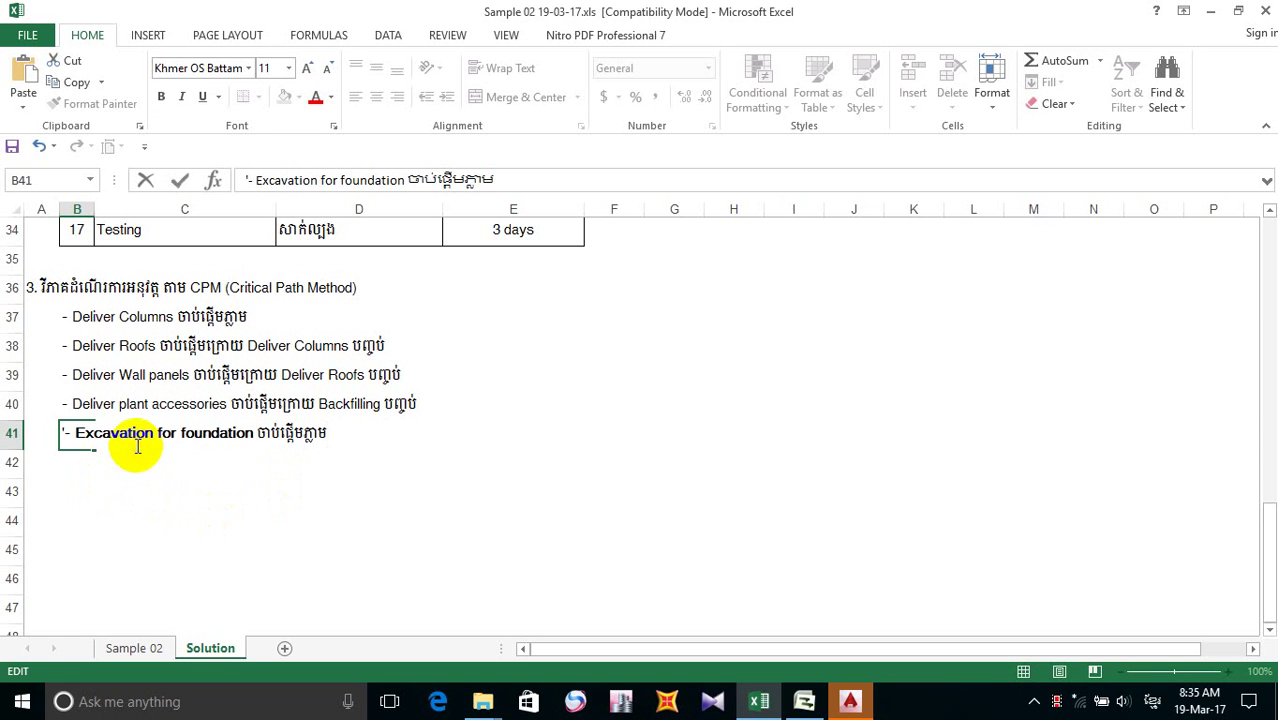
# - Remove the bold formatting from Excavation for foundation in B41 and fill the line down into B42
pyautogui.moveTo(74, 433); pyautogui.dragTo(254, 434)
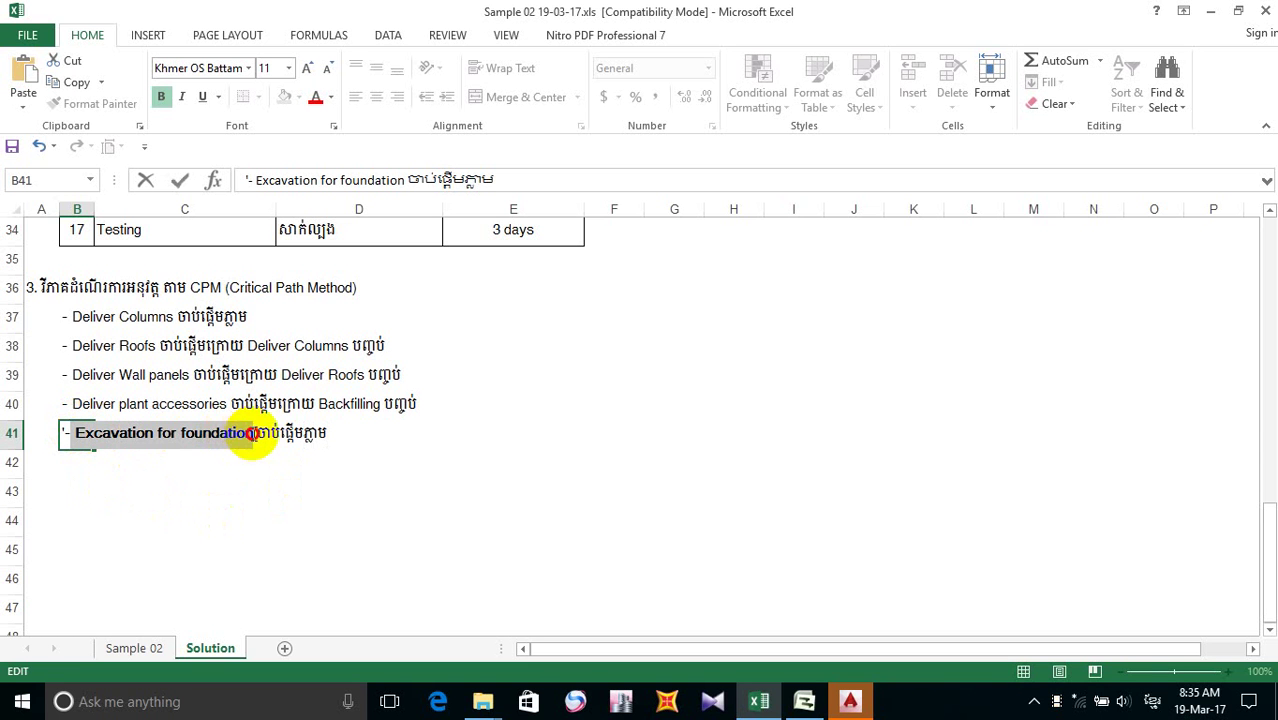
pyautogui.click(162, 97)
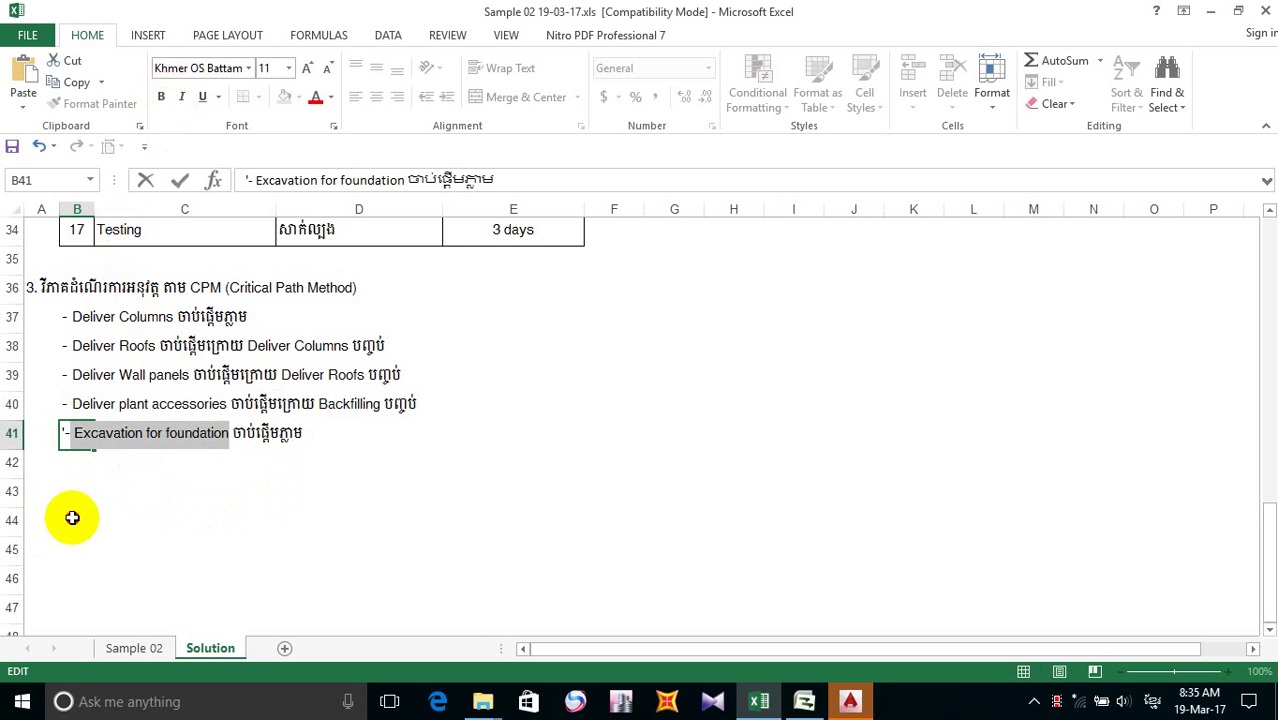
pyautogui.click(72, 517)
pyautogui.click(78, 458)
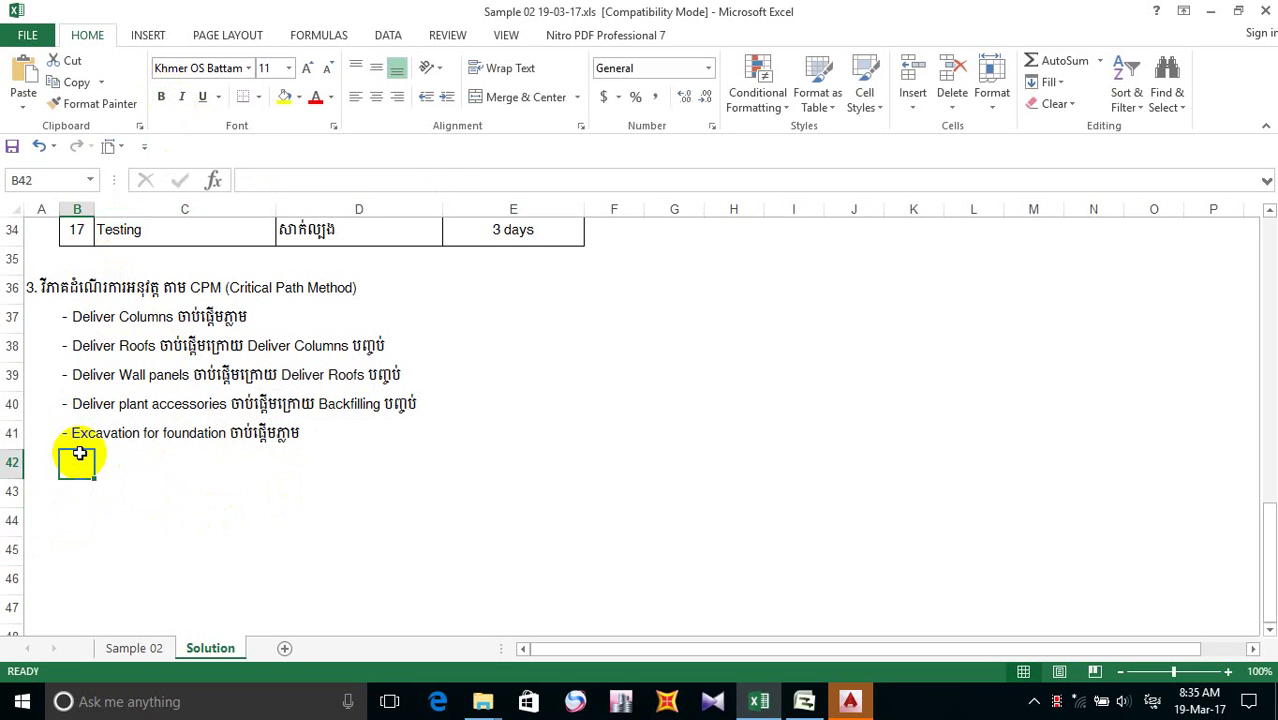
pyautogui.hotkey('ctrl', 'd')
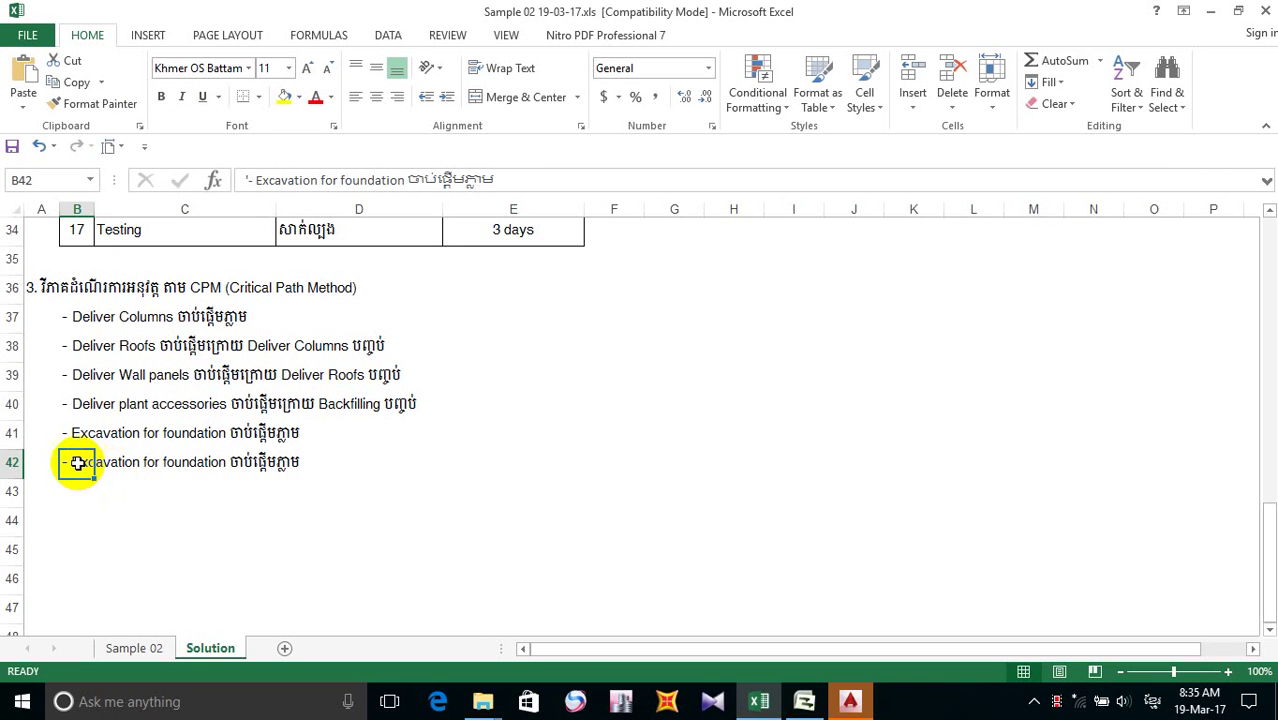
# - Replace the words Excavation for with RC in the B42 line, making the task name RC foundation
pyautogui.doubleClick(77, 466)
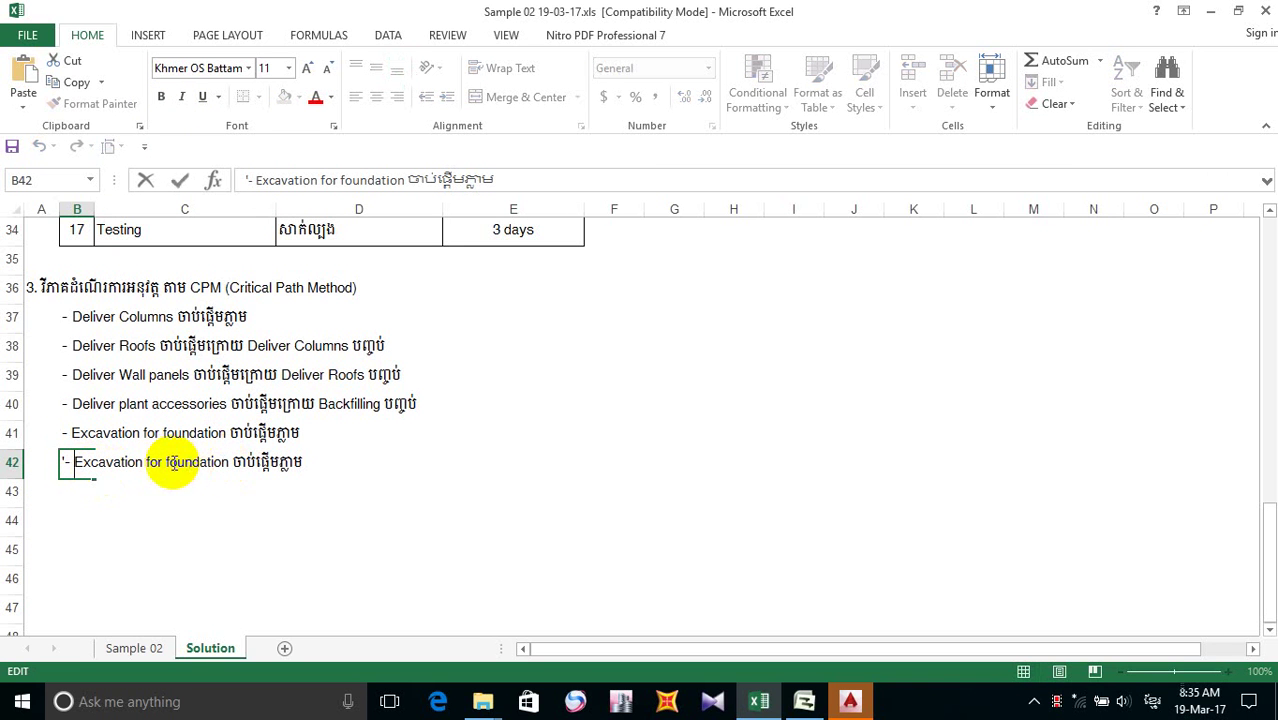
pyautogui.moveTo(165, 463); pyautogui.dragTo(76, 479)
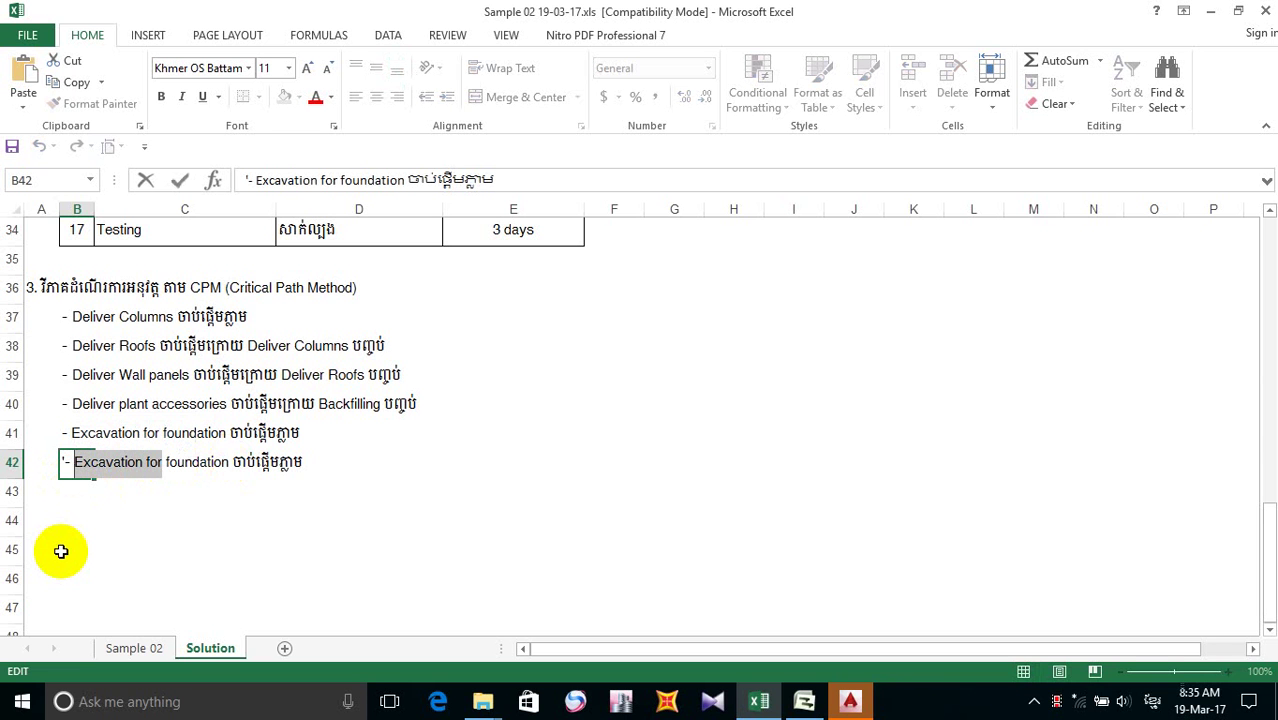
pyautogui.press('BackSpace')
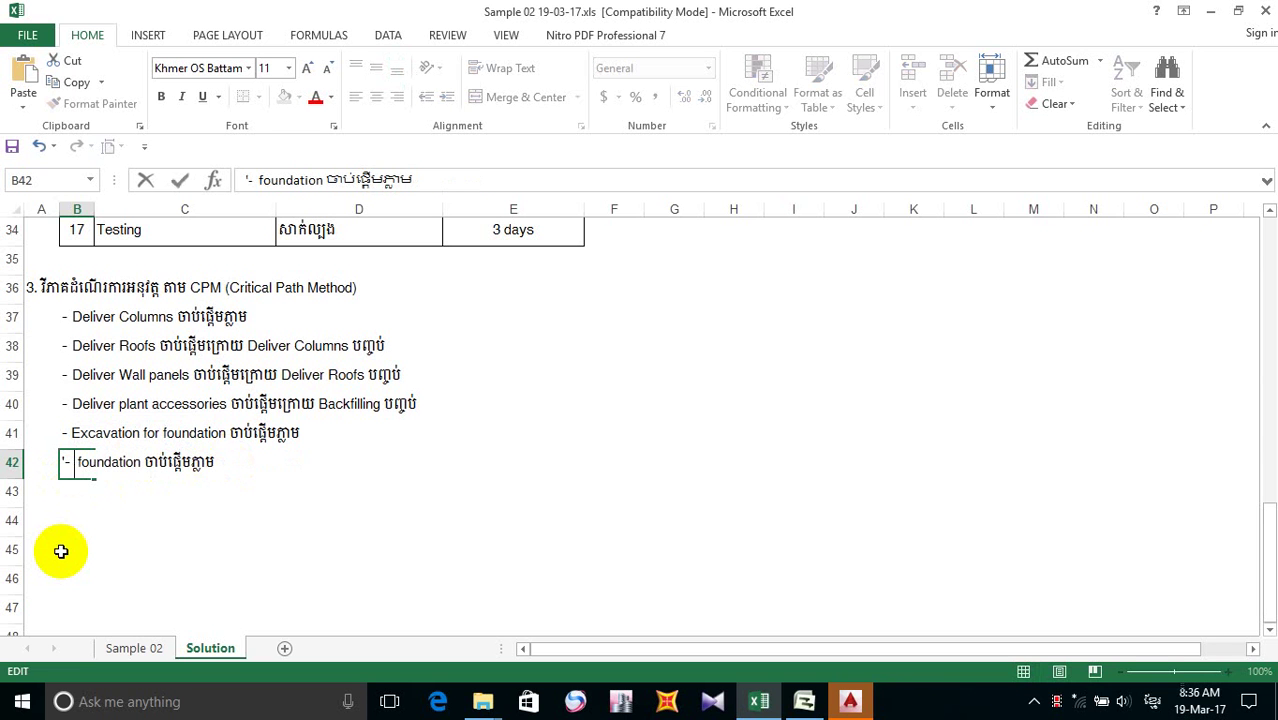
pyautogui.write('ឬ')
pyautogui.press('BackSpace')
pyautogui.hotkey('alt', 'shift')
pyautogui.write('R C')
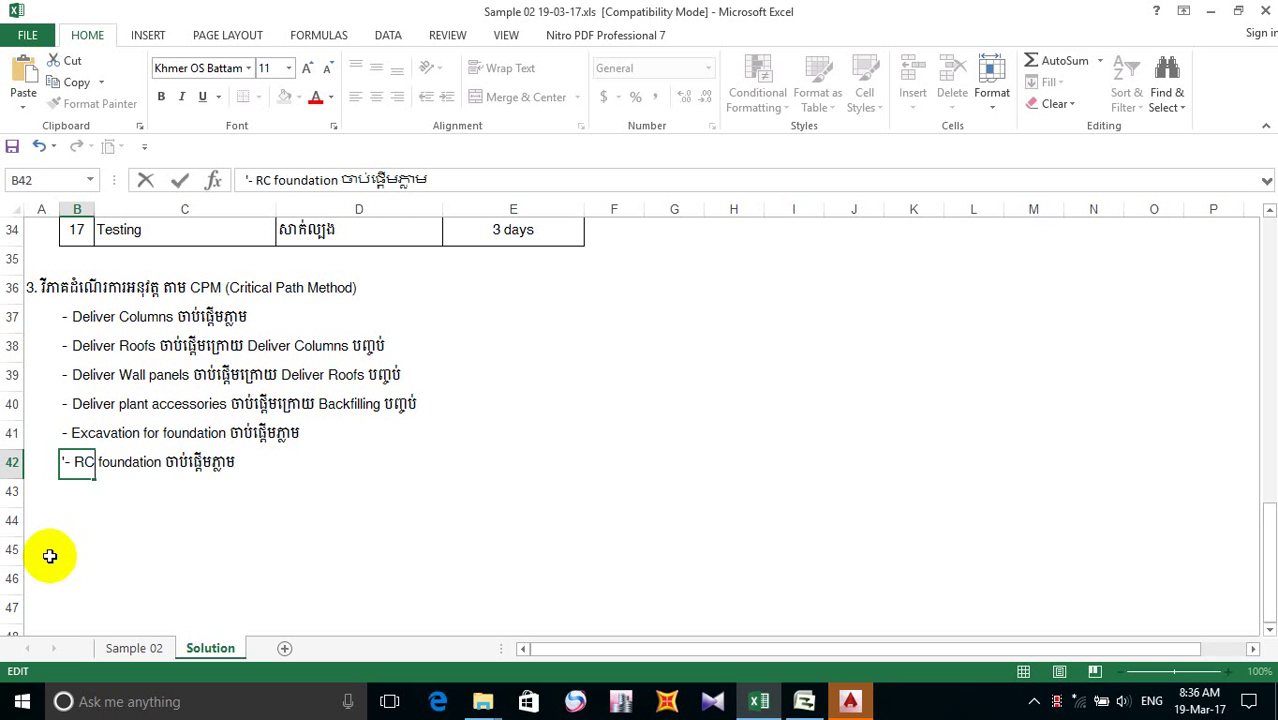
# - Look up the task following Excavation for foundation in the task table and copy its name, Plumbing networks, from C23
pyautogui.scroll(7, 357, 380)
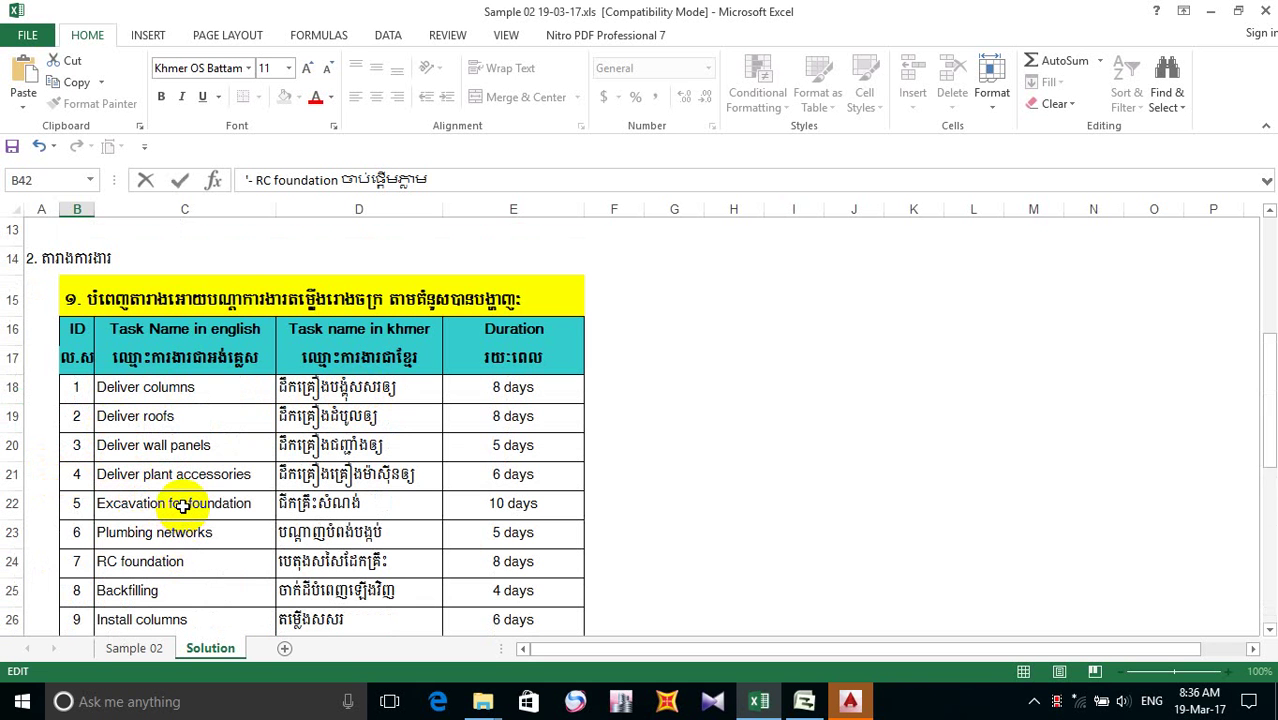
pyautogui.scroll(-6, 183, 503)
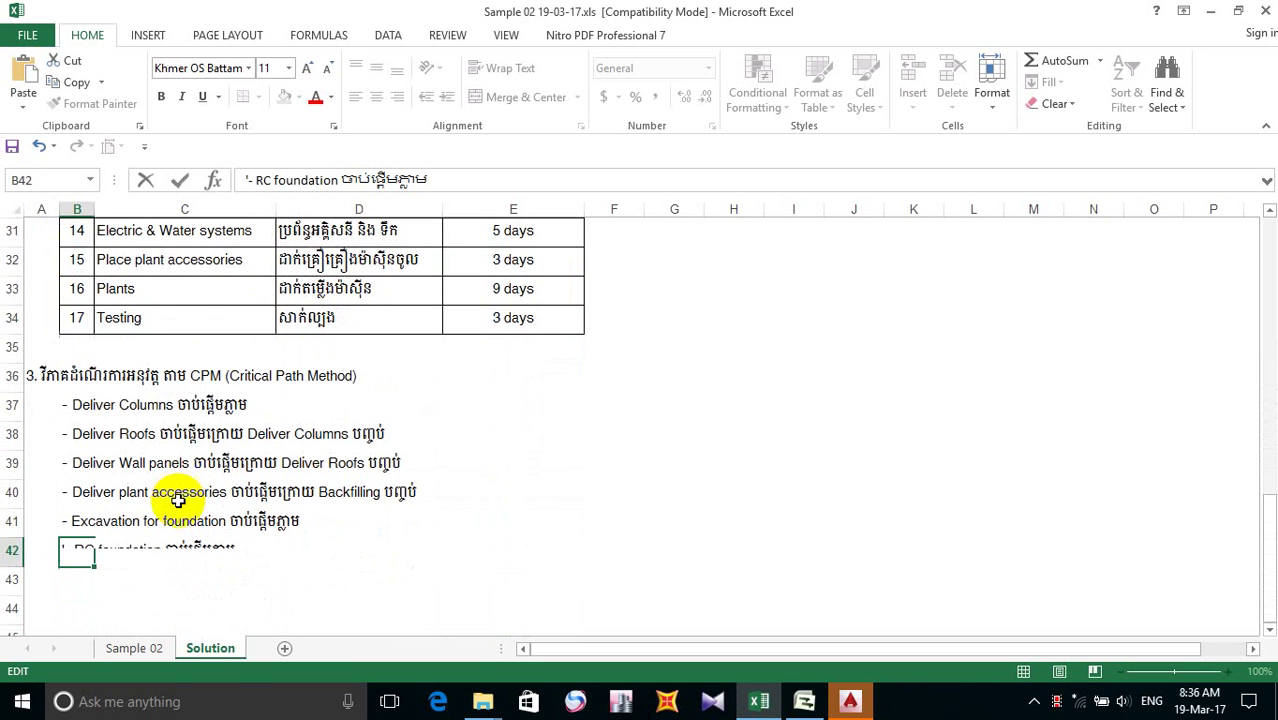
pyautogui.scroll(5, 178, 500)
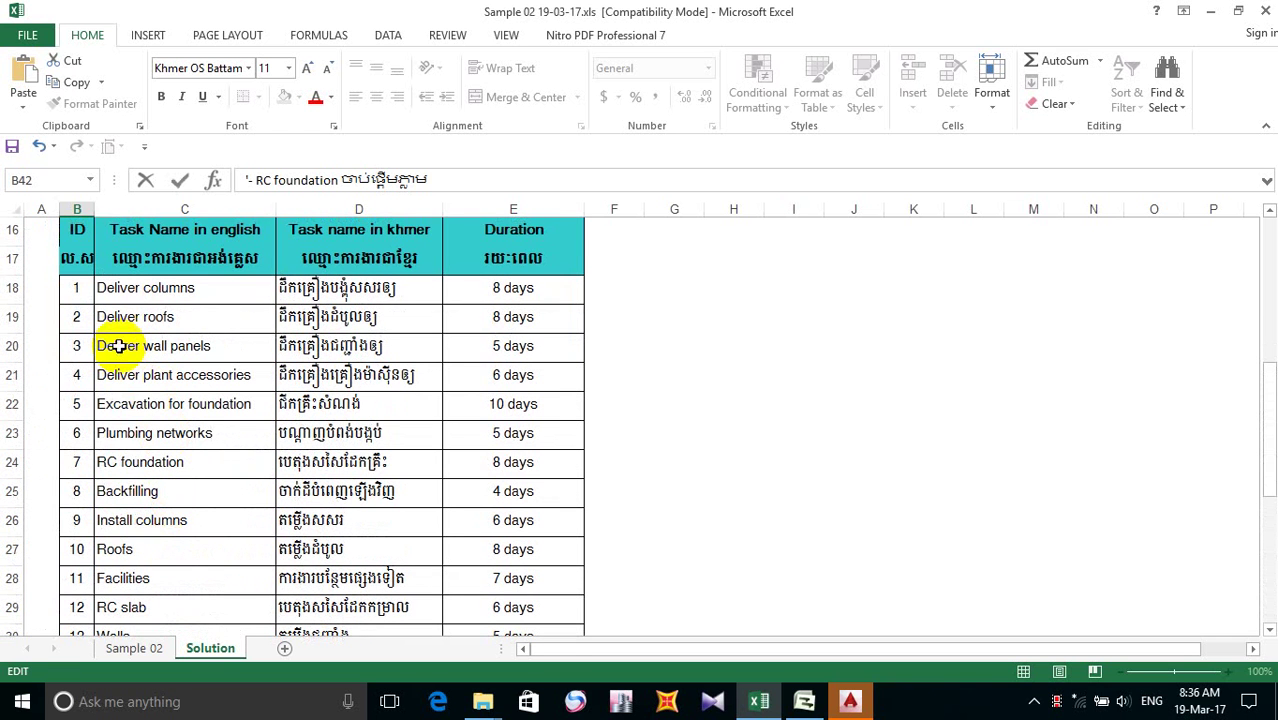
pyautogui.click(163, 433)
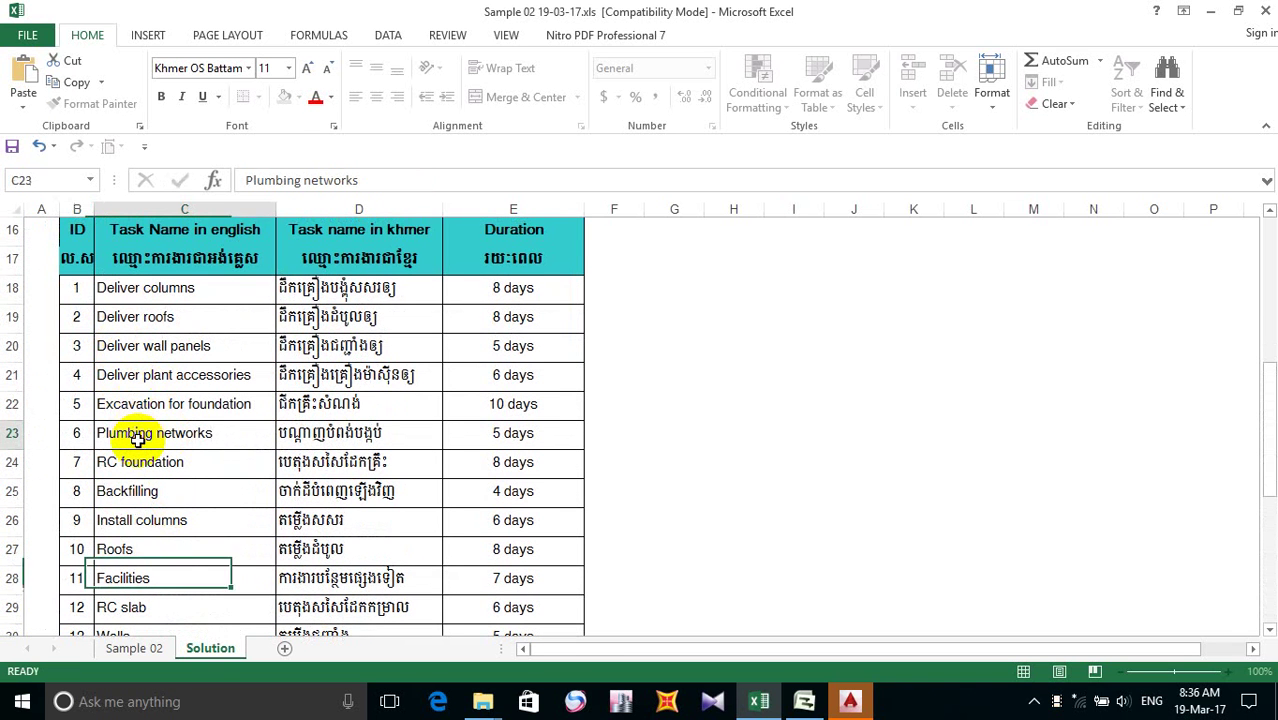
pyautogui.doubleClick(251, 433)
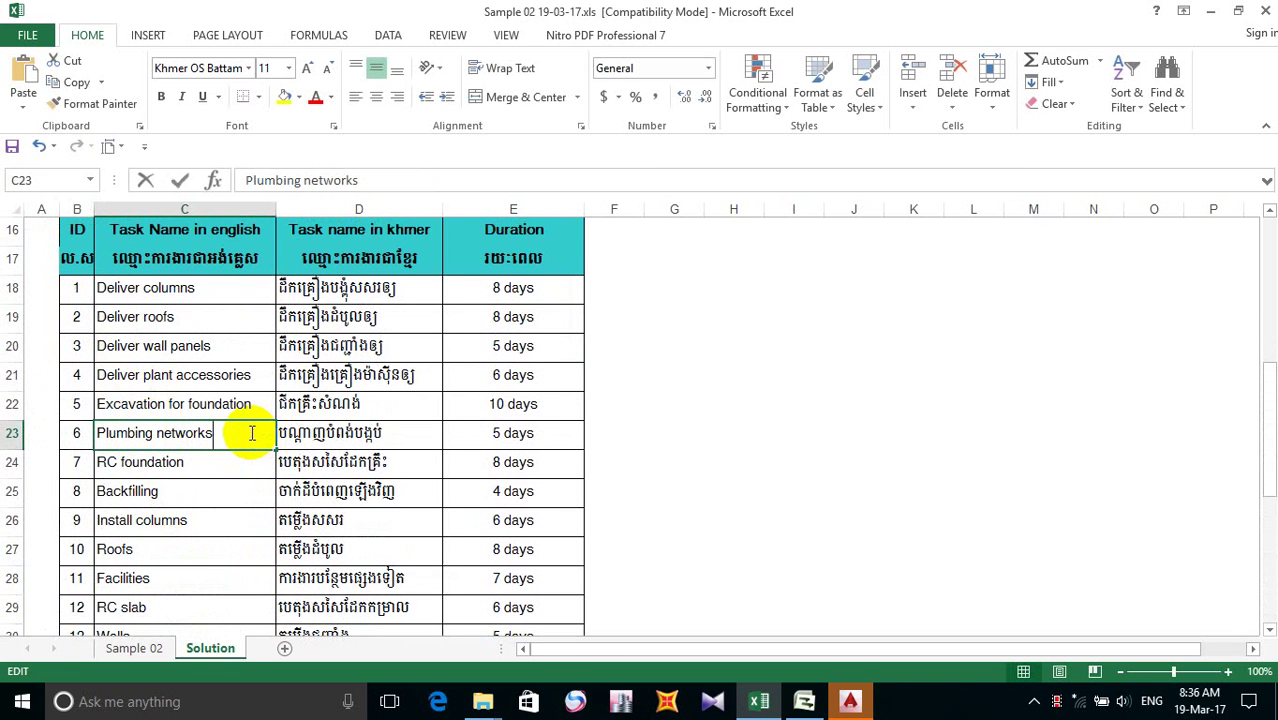
pyautogui.moveTo(251, 433); pyautogui.dragTo(3, 415)
pyautogui.hotkey('ctrl', 'c')
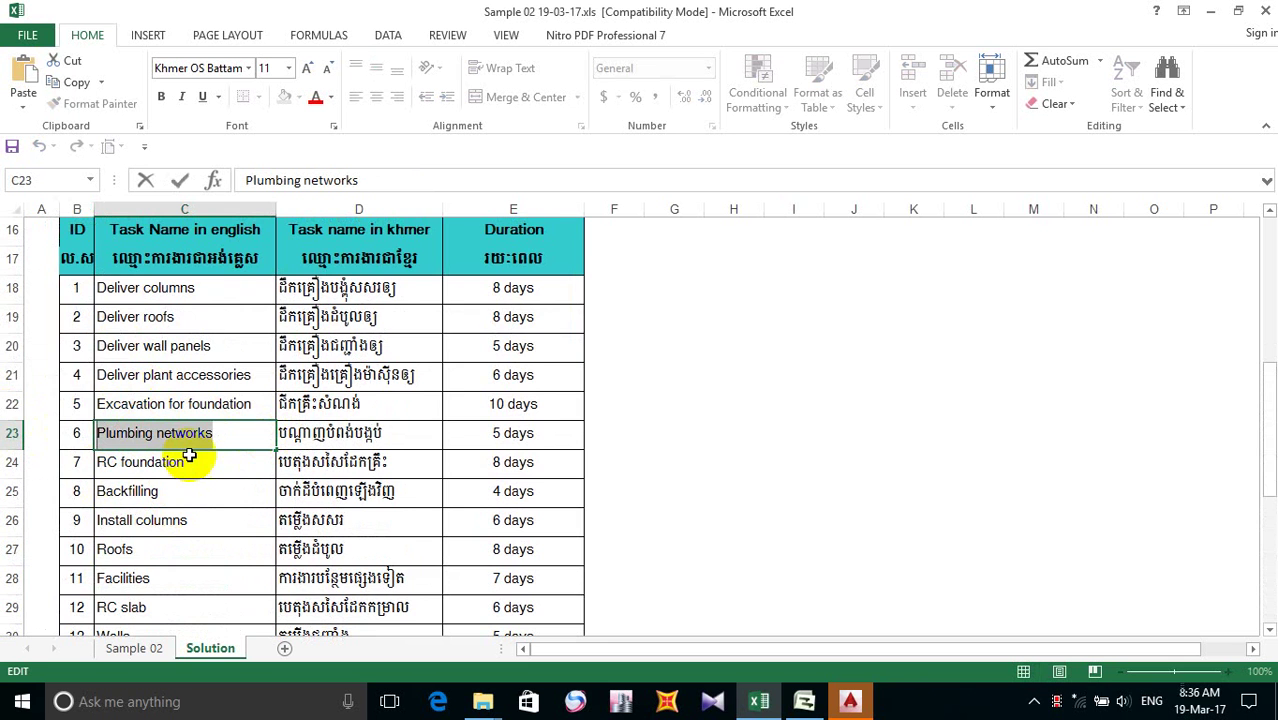
# - Replace the task name RC foundation in B42 with Plumbing networks, keeping the leading dash and the Khmer wording
pyautogui.scroll(-6, 185, 451)
pyautogui.click(92, 467)
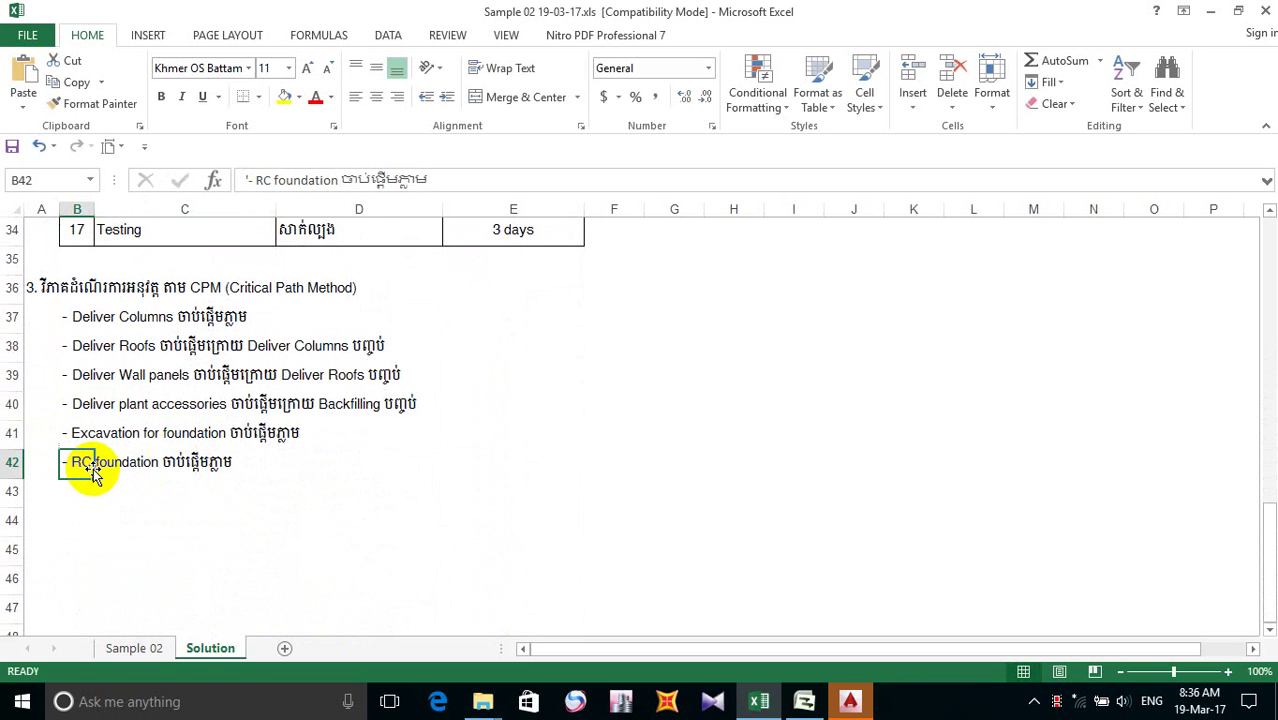
pyautogui.doubleClick(80, 465)
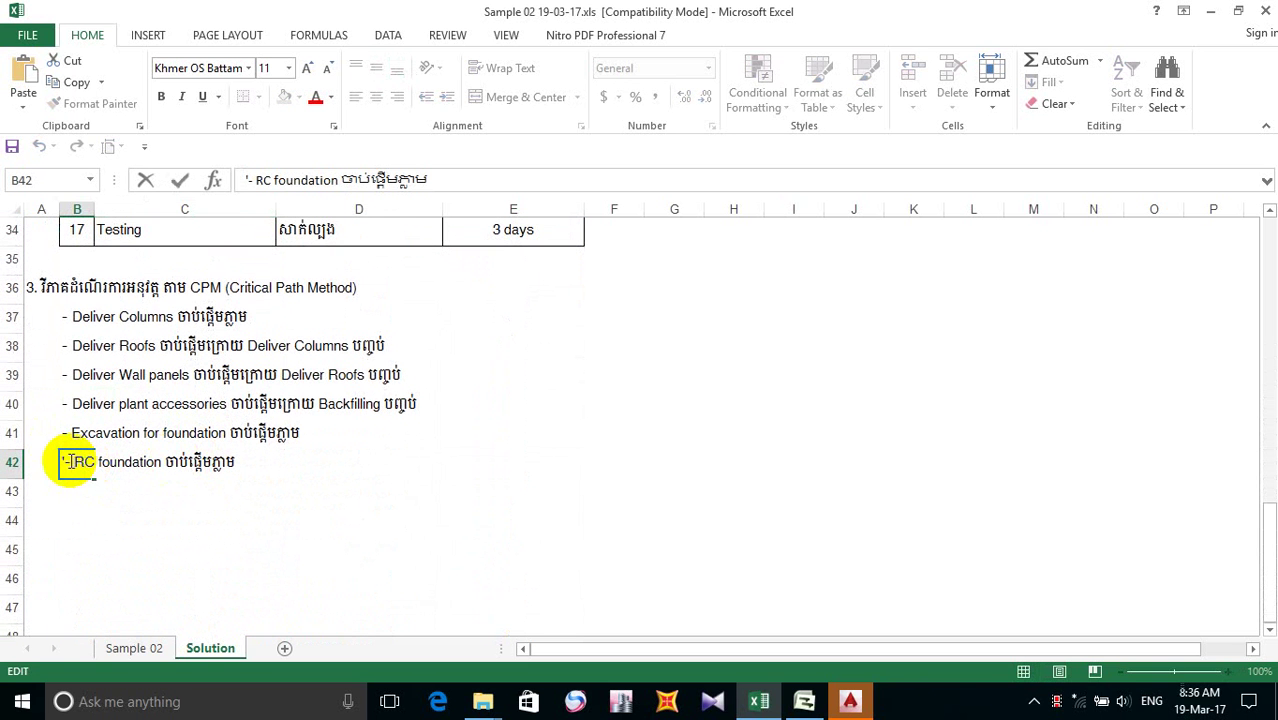
pyautogui.moveTo(72, 460); pyautogui.dragTo(157, 476)
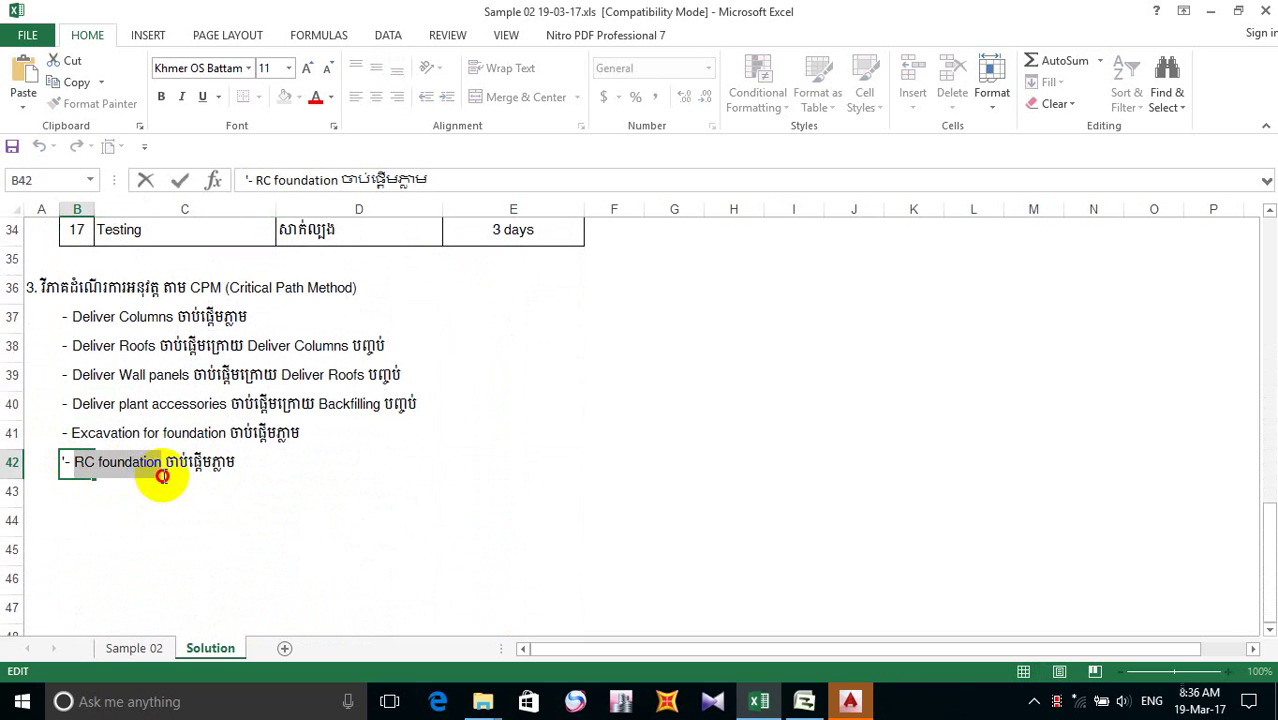
pyautogui.write('Plumbing networks')
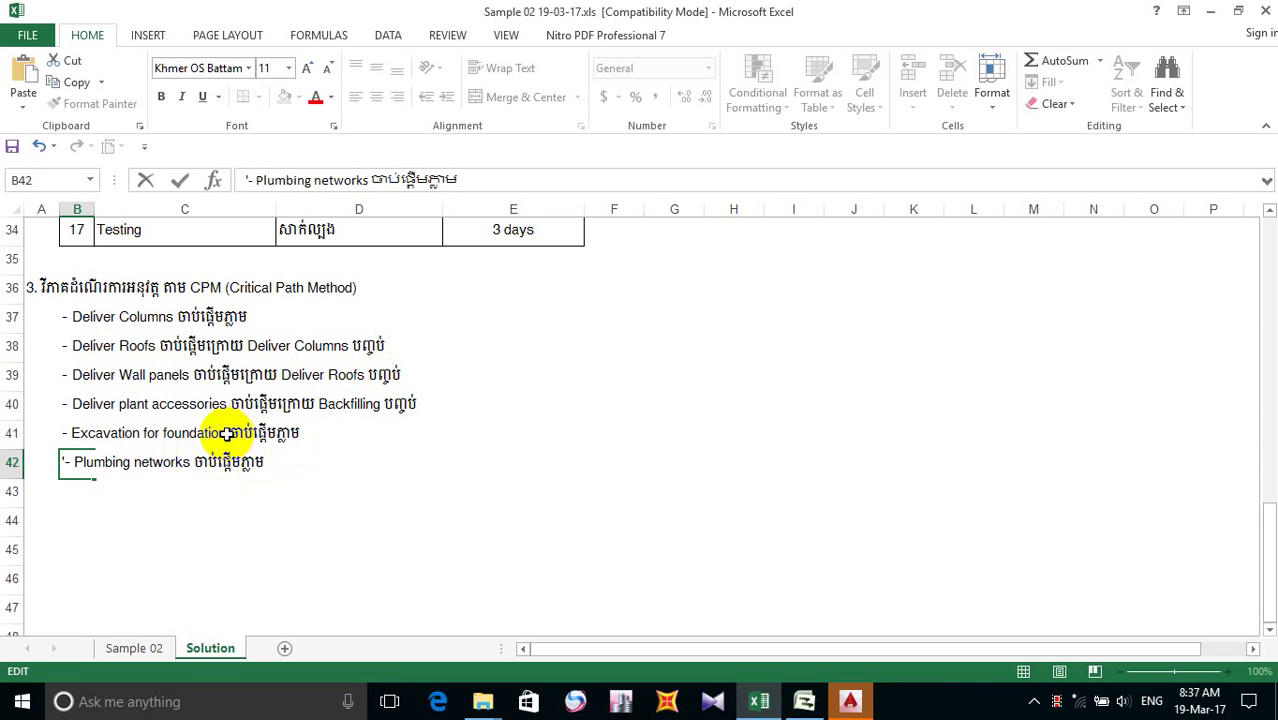
pyautogui.click(268, 404)
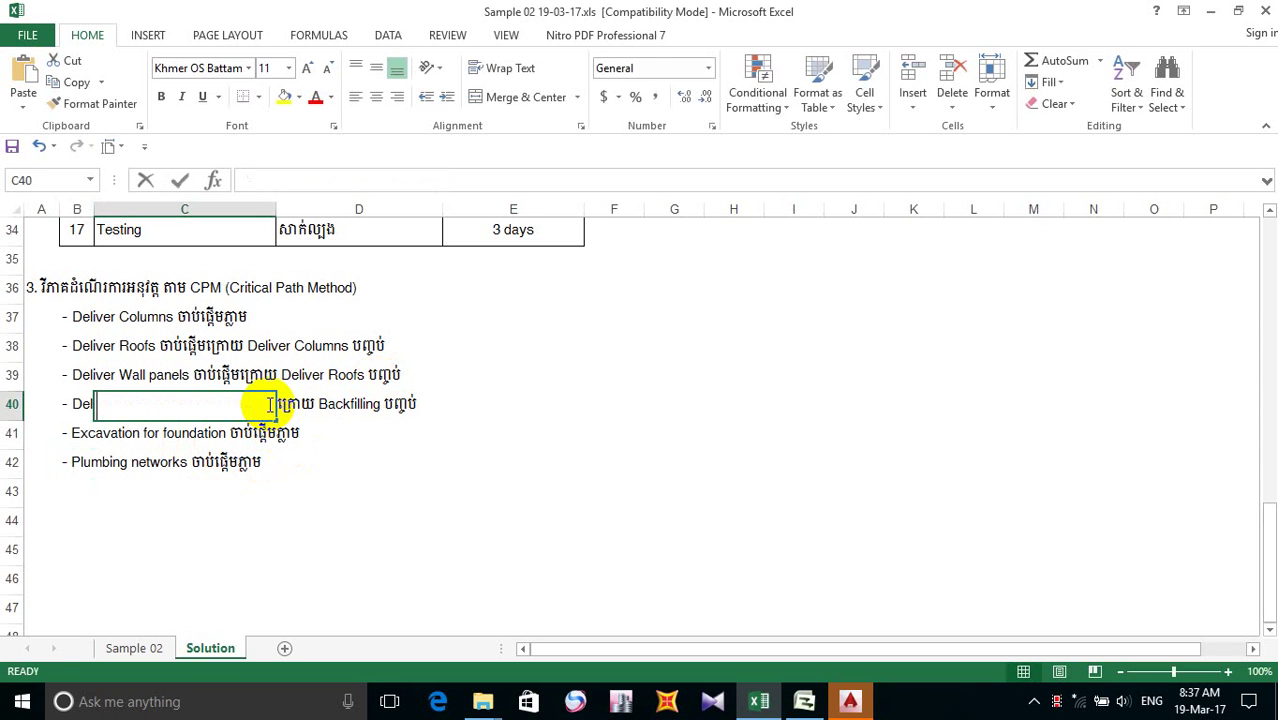
pyautogui.doubleClick(80, 404)
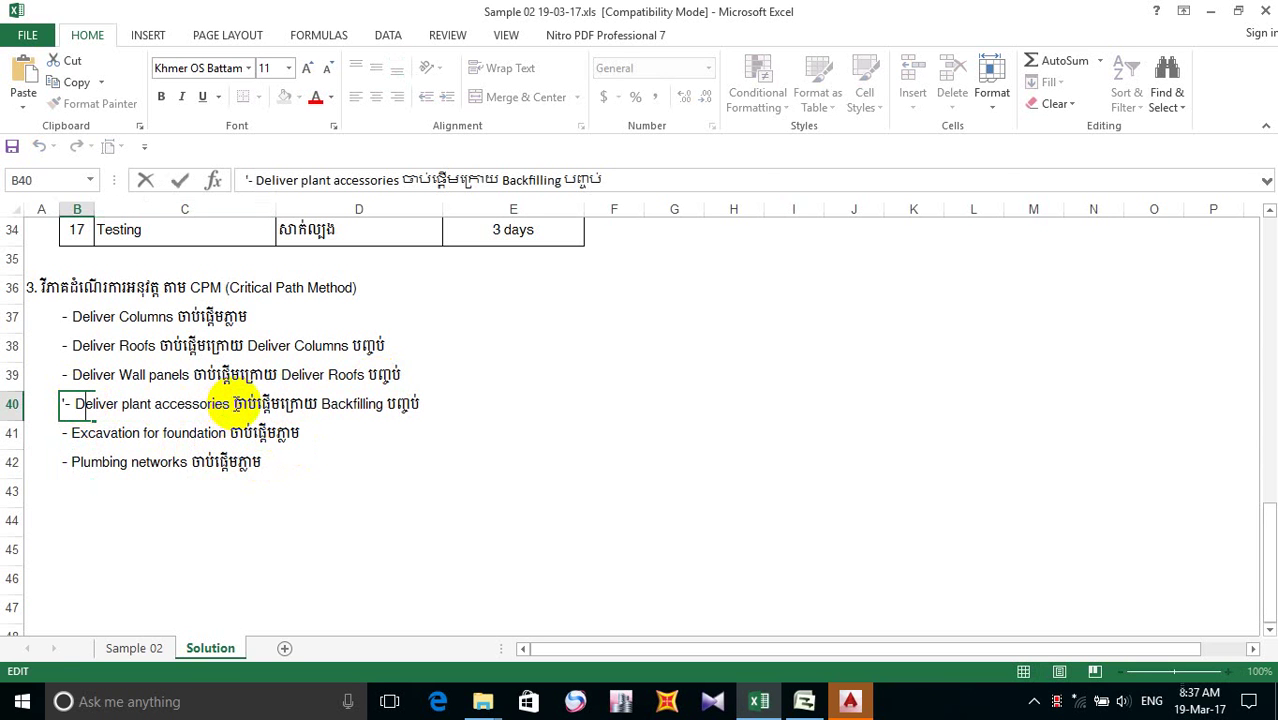
pyautogui.moveTo(233, 404); pyautogui.dragTo(427, 402)
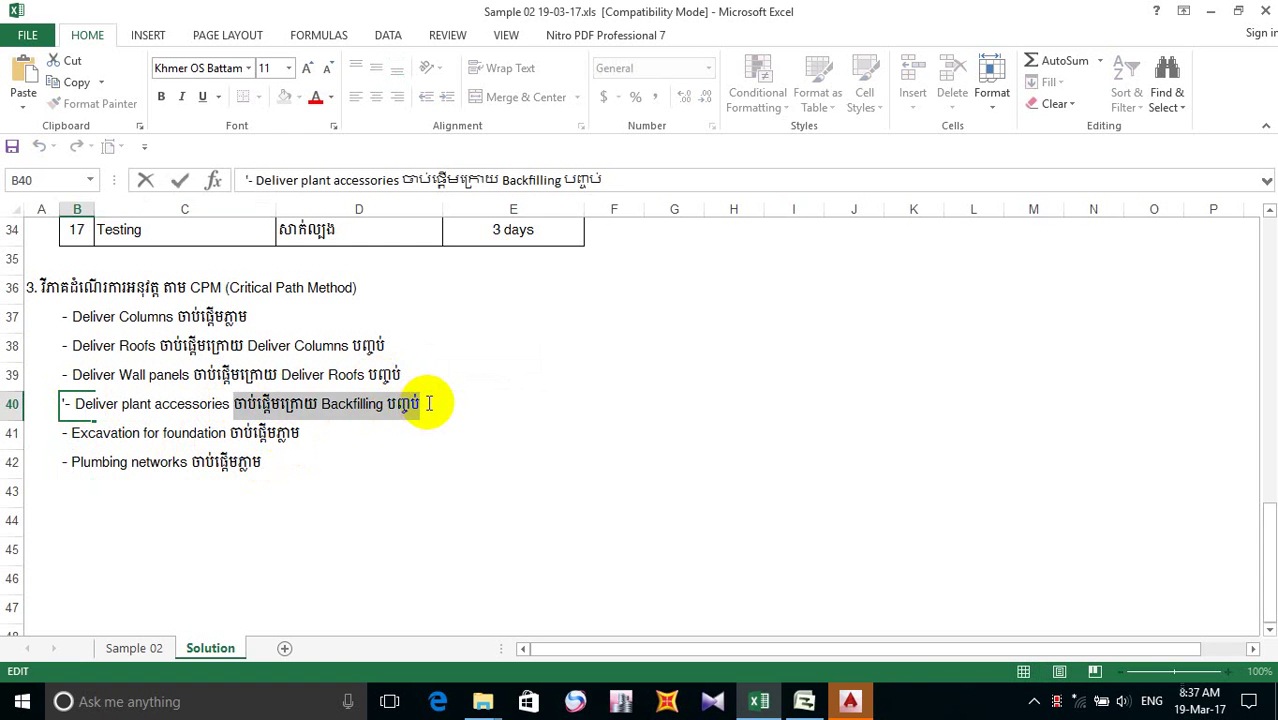
pyautogui.hotkey('ctrl', 'v')
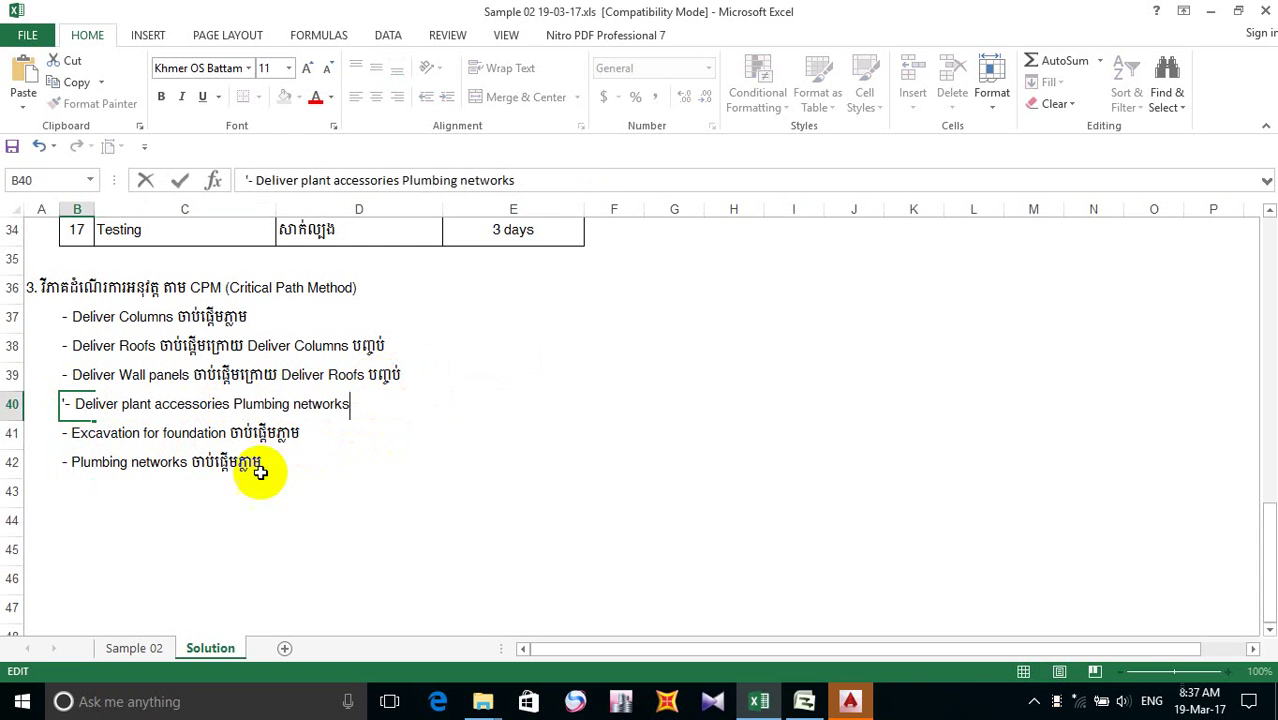
pyautogui.click(118, 470)
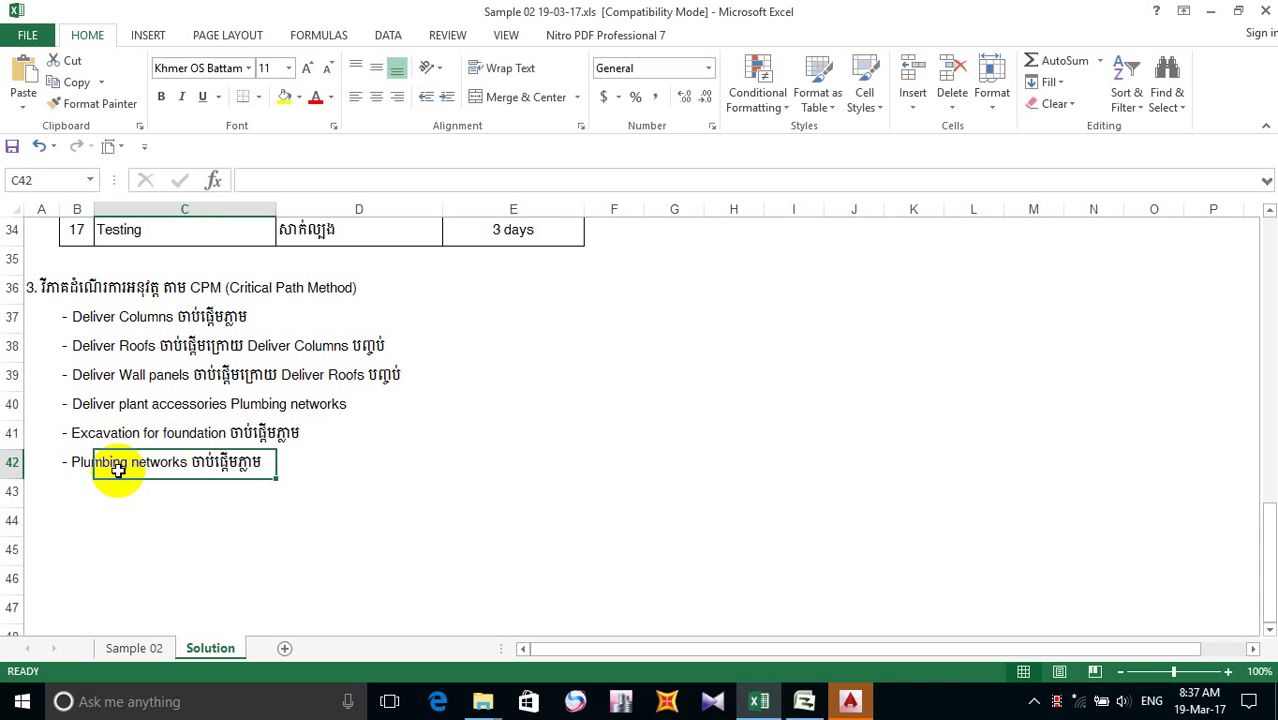
pyautogui.hotkey('ctrl', 'z')
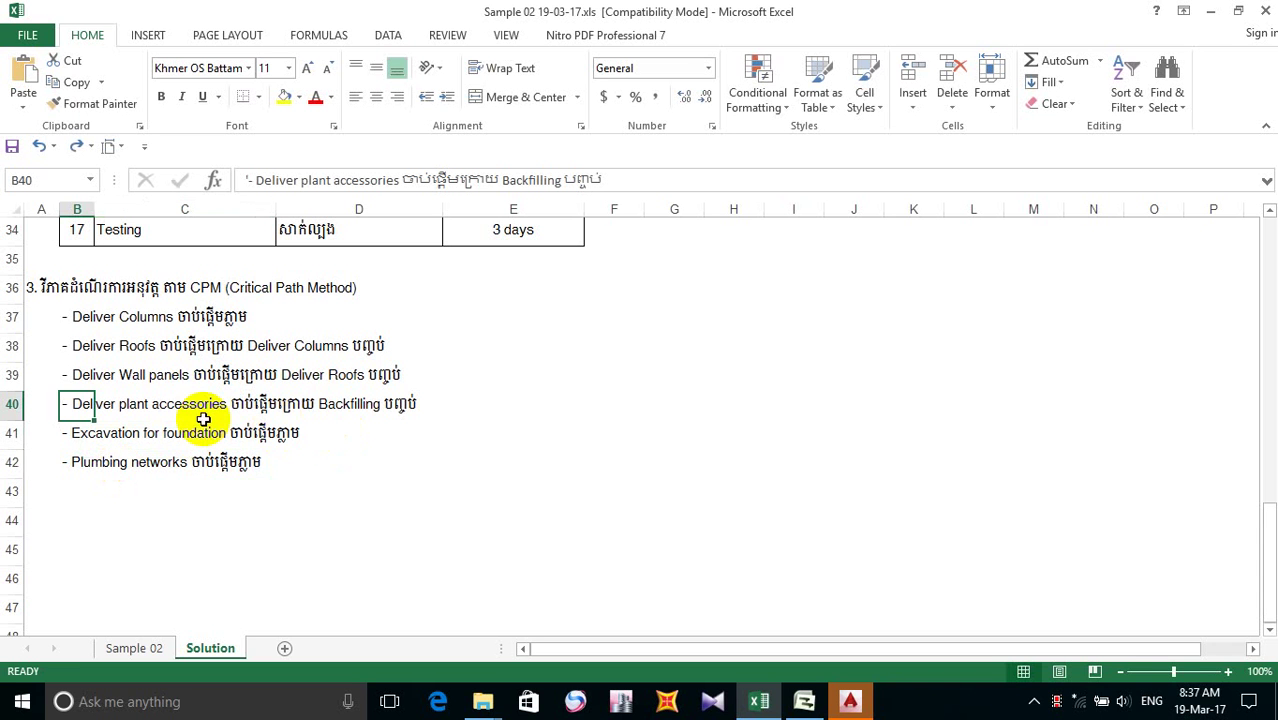
# - Copy the wording ចាប់ផ្តើមក្រោយ Backfilling បញ្ចប់ from the Deliver plant accessories line in B40
pyautogui.doubleClick(86, 404)
pyautogui.click(233, 404)
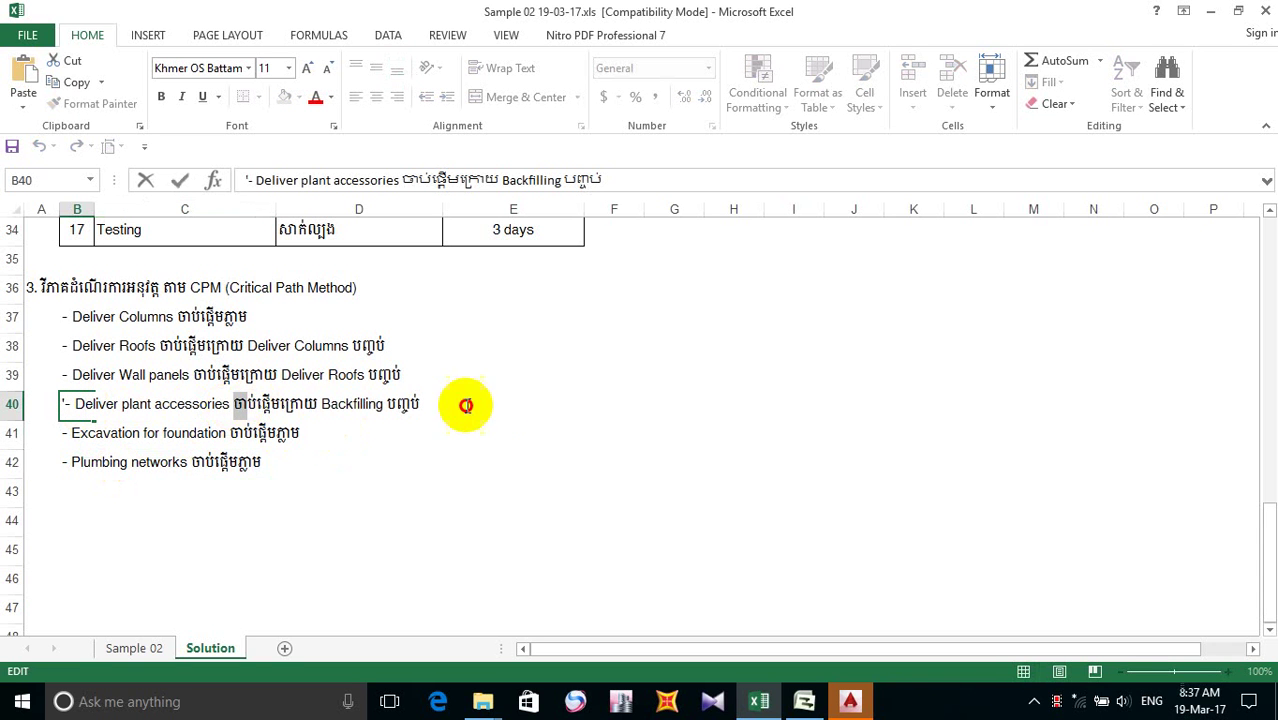
pyautogui.keyDown('shift'); pyautogui.click(531, 403); pyautogui.keyUp('shift')
pyautogui.hotkey('ctrl', 'c')
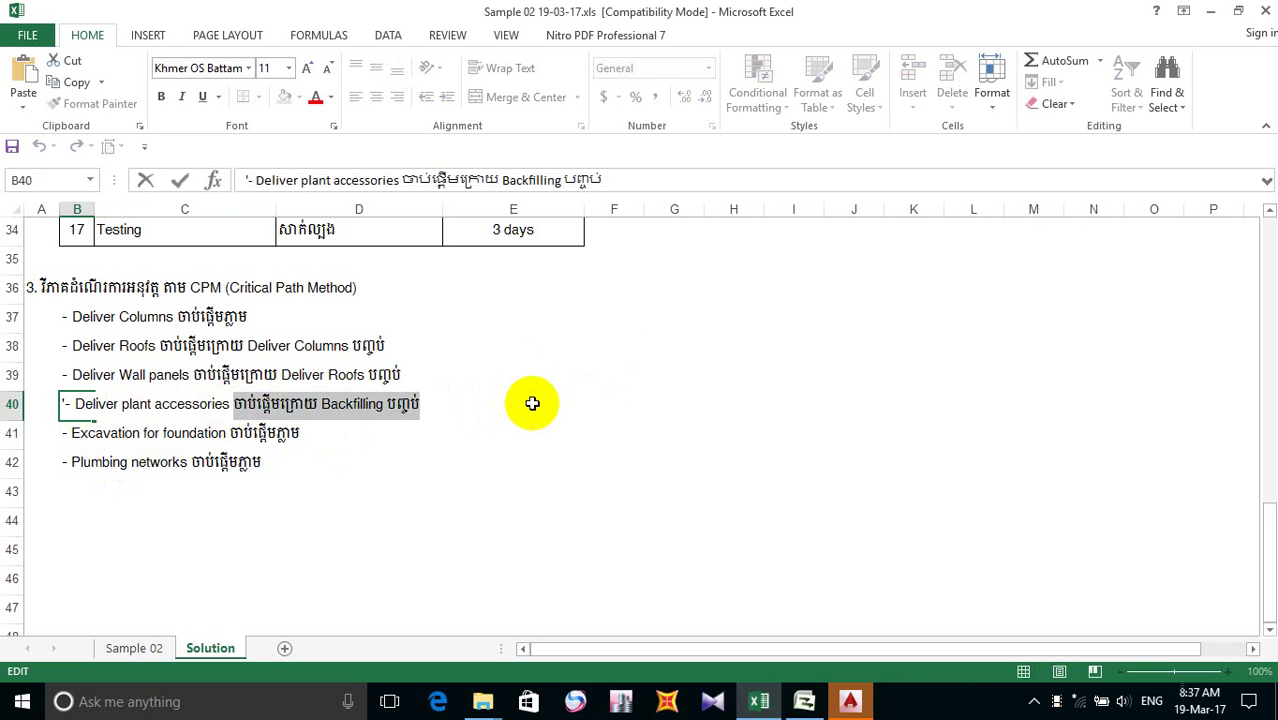
# - Replace the ending of the B42 line with the copied ចាប់ផ្តើមក្រោយ Backfilling បញ្ចប់ and delete the duplicate ចាប់ផ្តើម
pyautogui.click(100, 469)
pyautogui.click(67, 468)
pyautogui.doubleClick(252, 462)
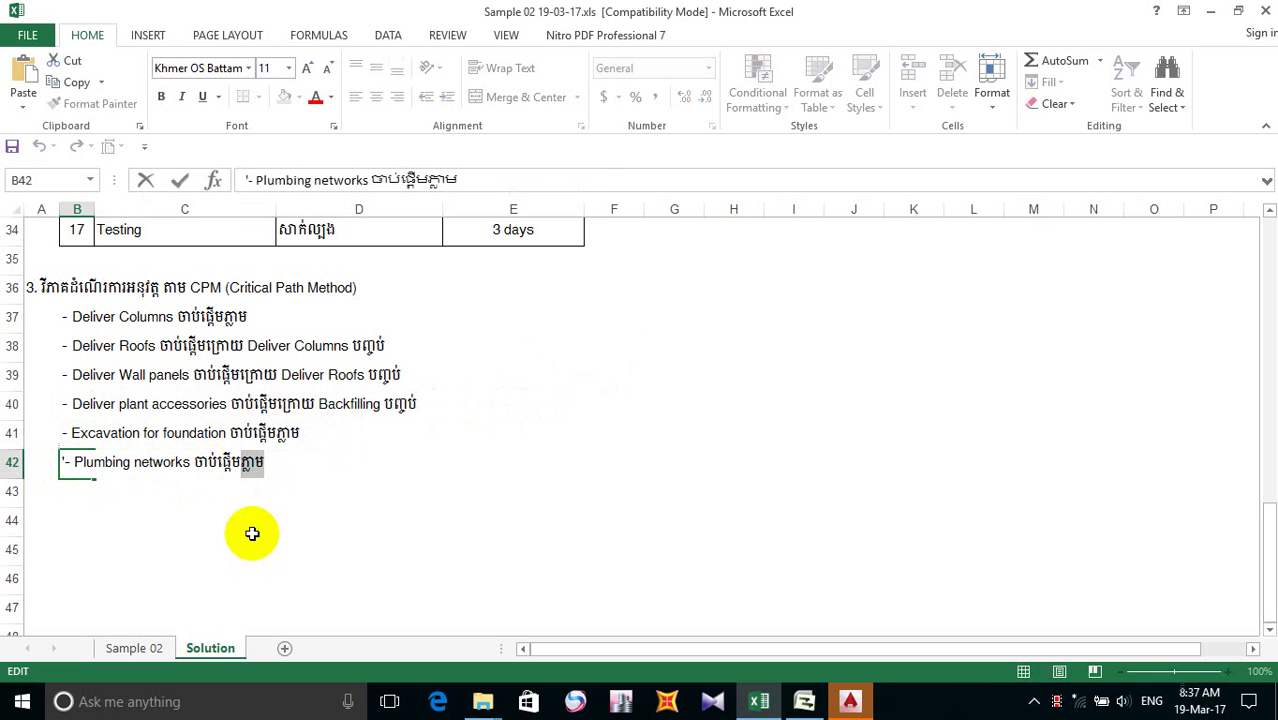
pyautogui.hotkey('ctrl', 'v')
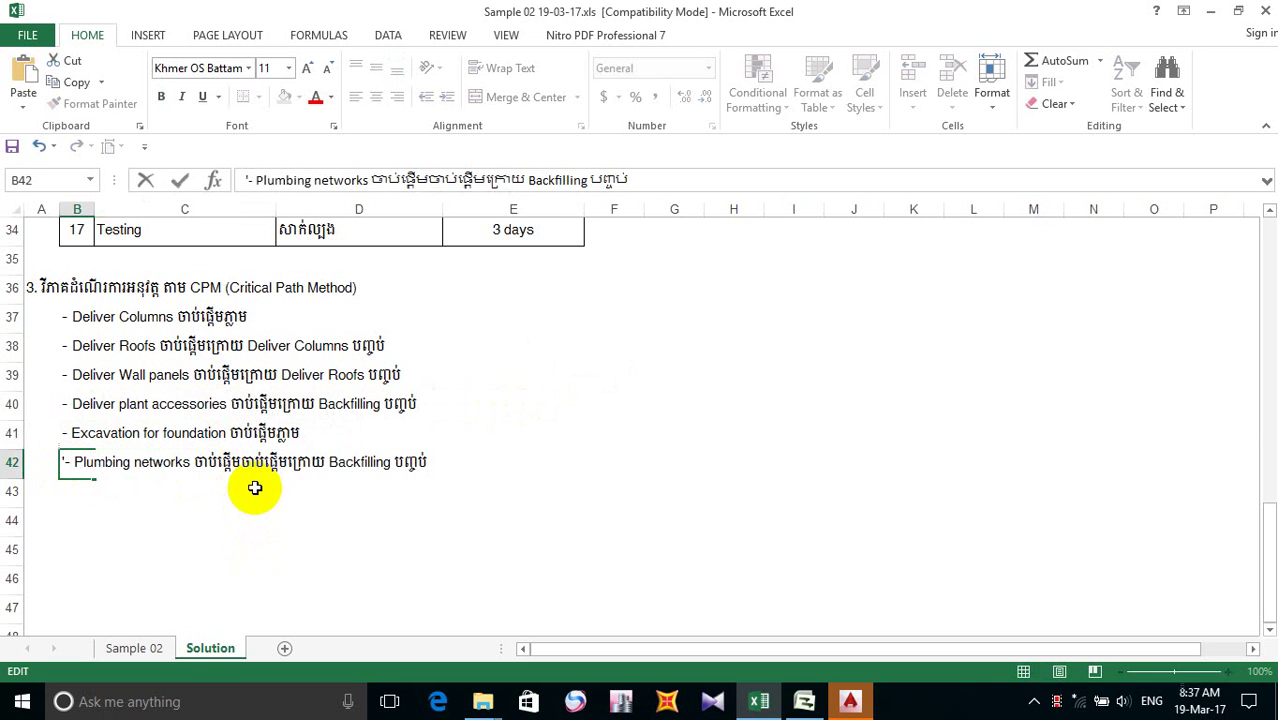
pyautogui.moveTo(241, 458); pyautogui.dragTo(190, 470)
pyautogui.press('Delete')
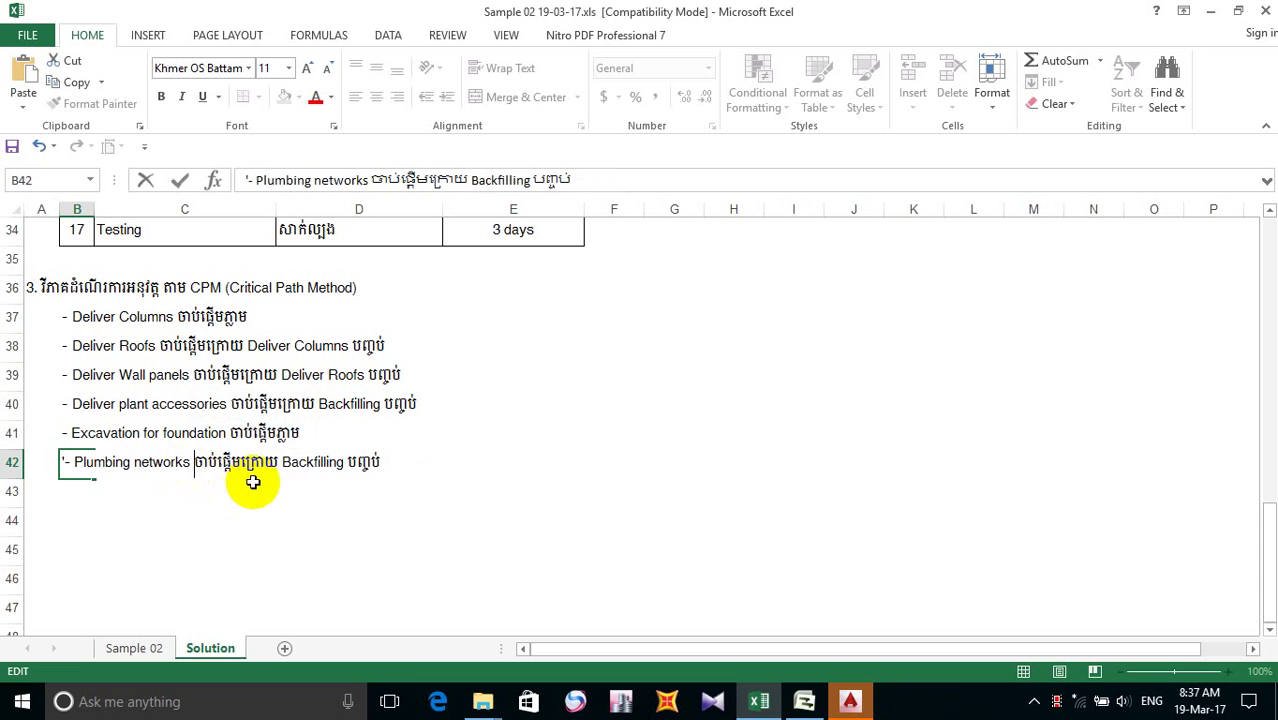
# - Copy the task name Excavation for foundation from the line in B41
pyautogui.click(105, 434)
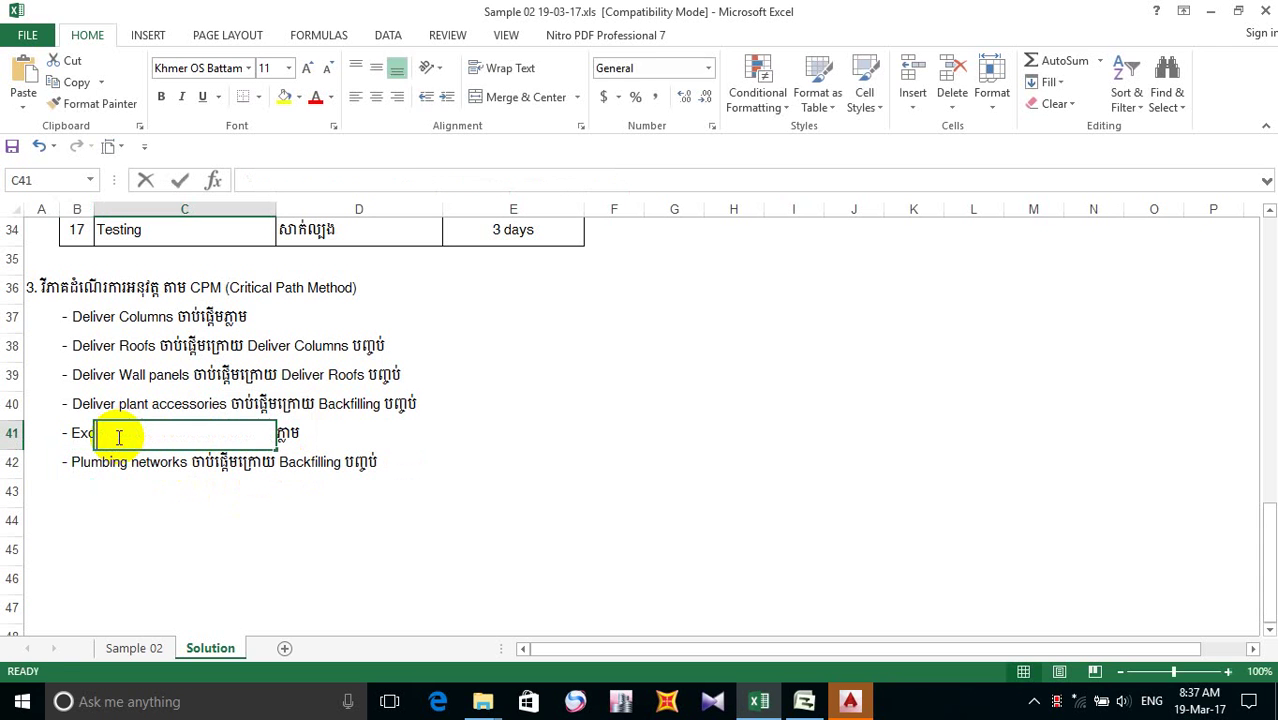
pyautogui.doubleClick(85, 434)
pyautogui.moveTo(178, 440)
pyautogui.mouseDown()
pyautogui.moveTo(242, 442)
pyautogui.moveTo(220, 442)
pyautogui.mouseUp()
pyautogui.hotkey('ctrl', 'c')
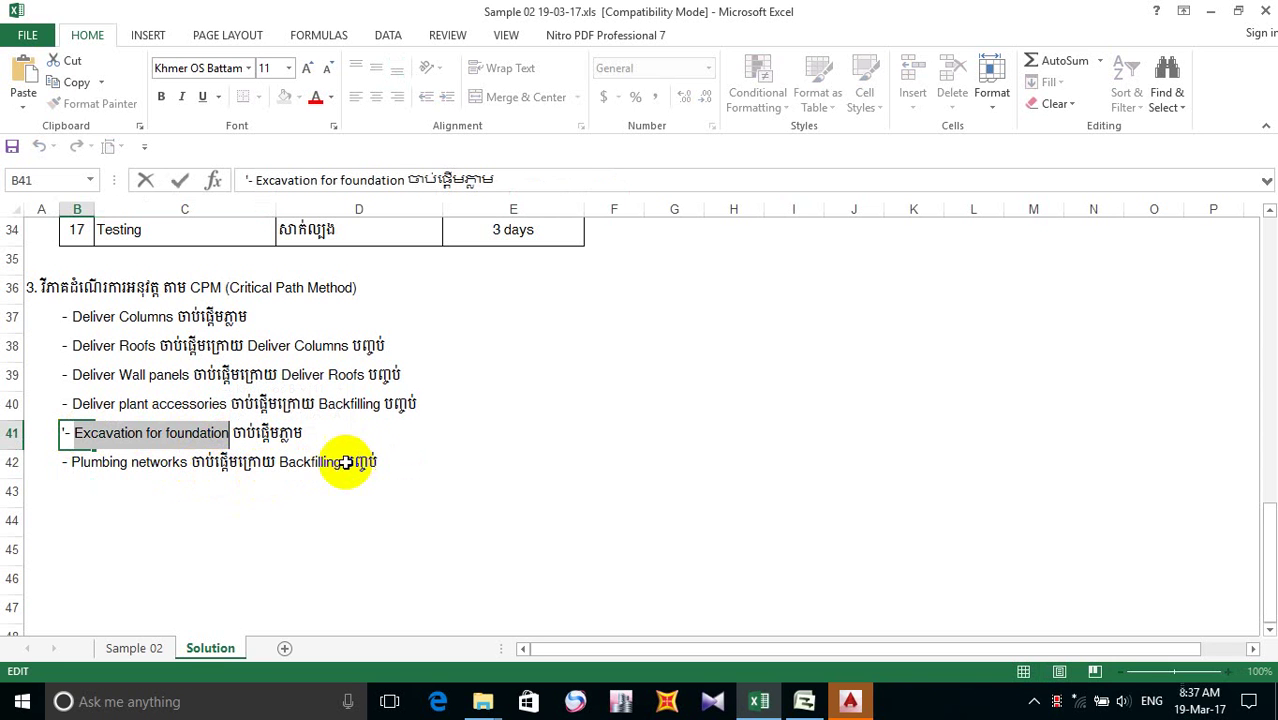
# - Replace the predecessor Backfilling in the Plumbing networks line in B42 with Excavation for foundation
pyautogui.click(305, 465)
pyautogui.click(92, 474)
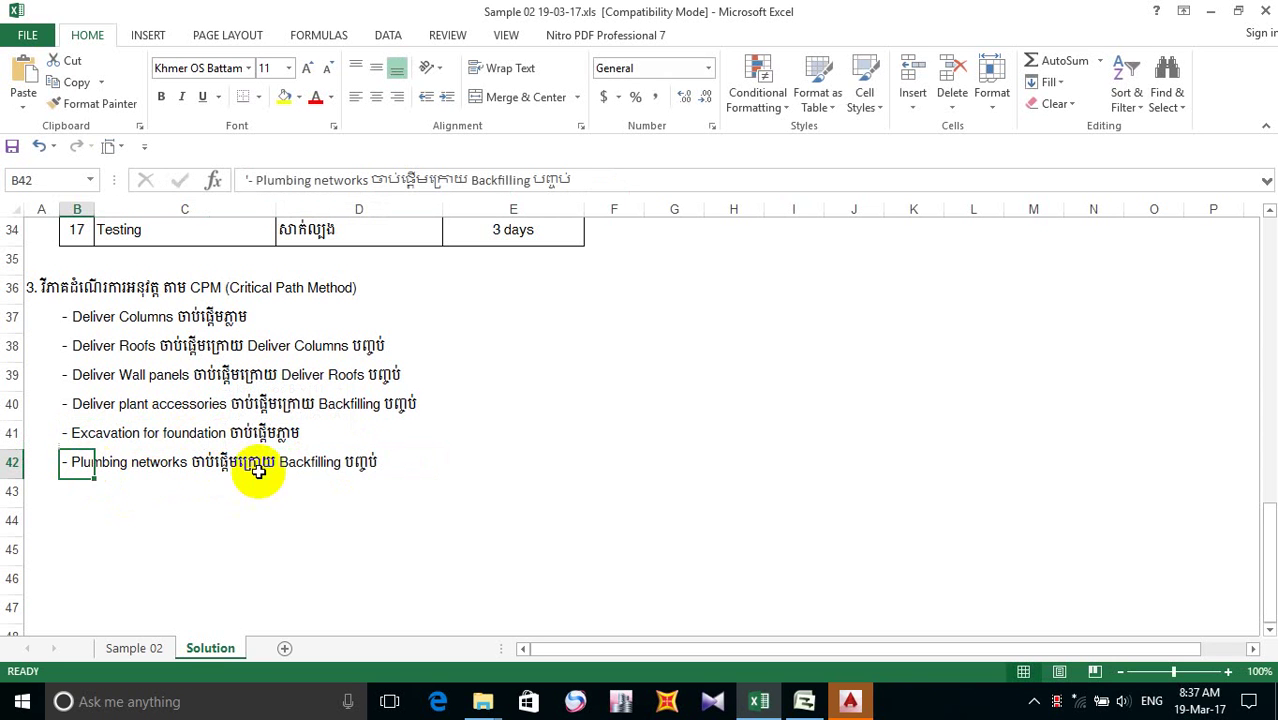
pyautogui.doubleClick(77, 459)
pyautogui.click(343, 462)
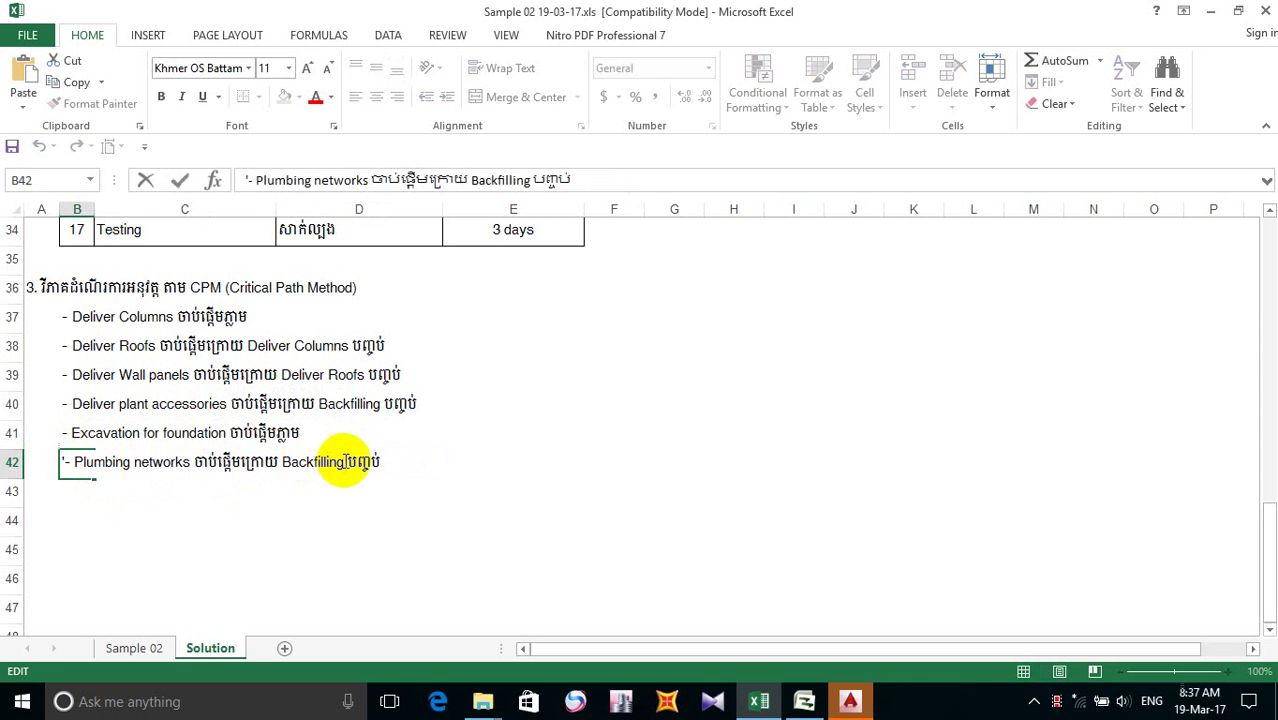
pyautogui.moveTo(343, 462); pyautogui.dragTo(283, 462)
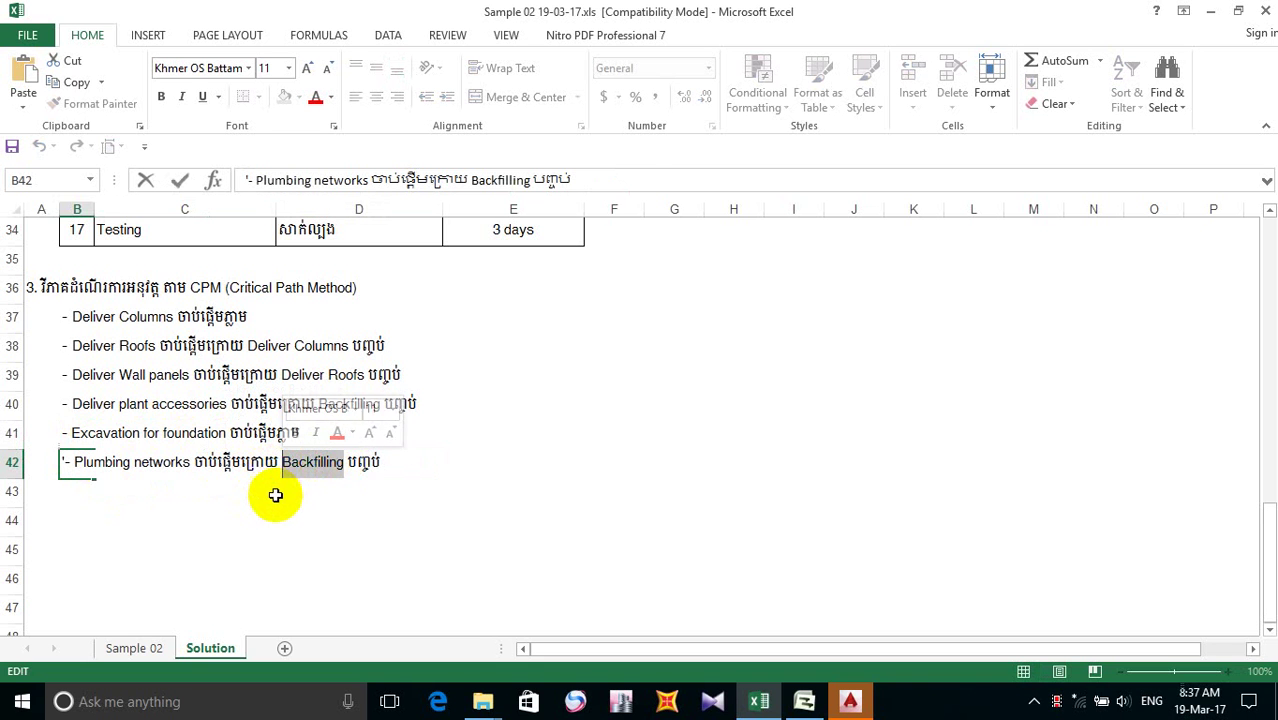
pyautogui.hotkey('ctrl', 'v')
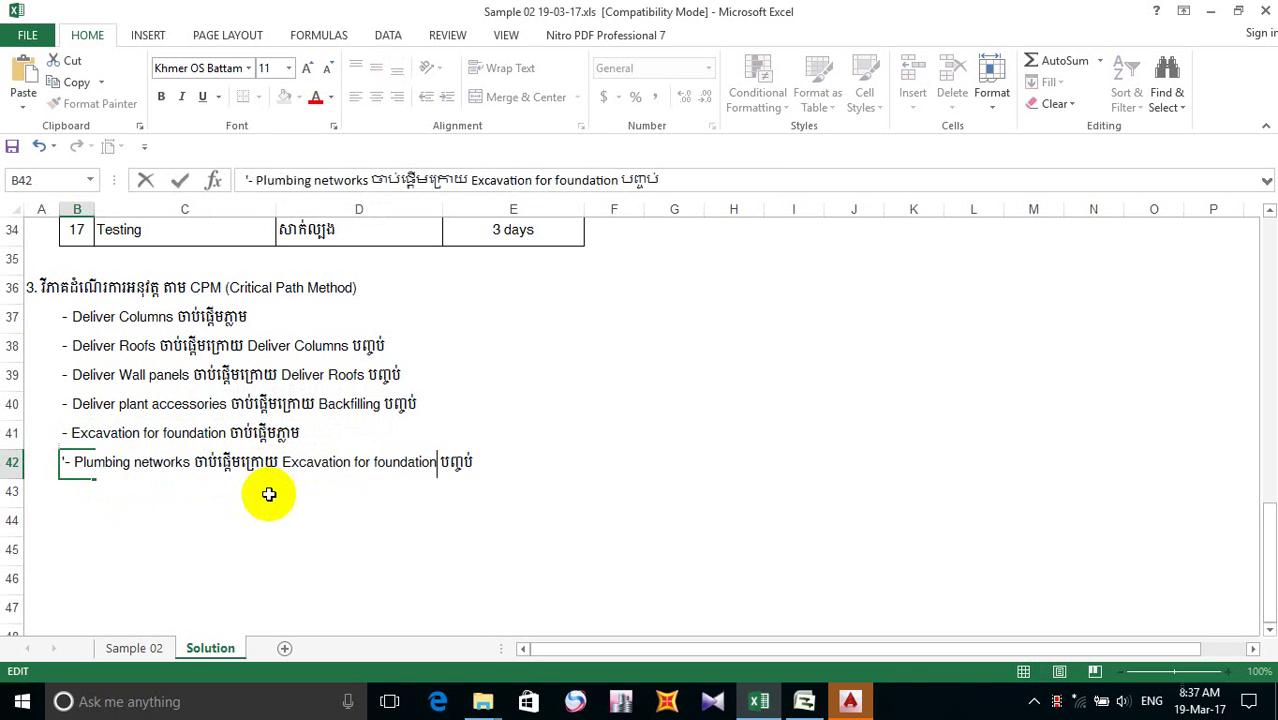
# - Duplicate the Plumbing networks line into B43 and replace its task name with RC foundation
pyautogui.click(81, 494)
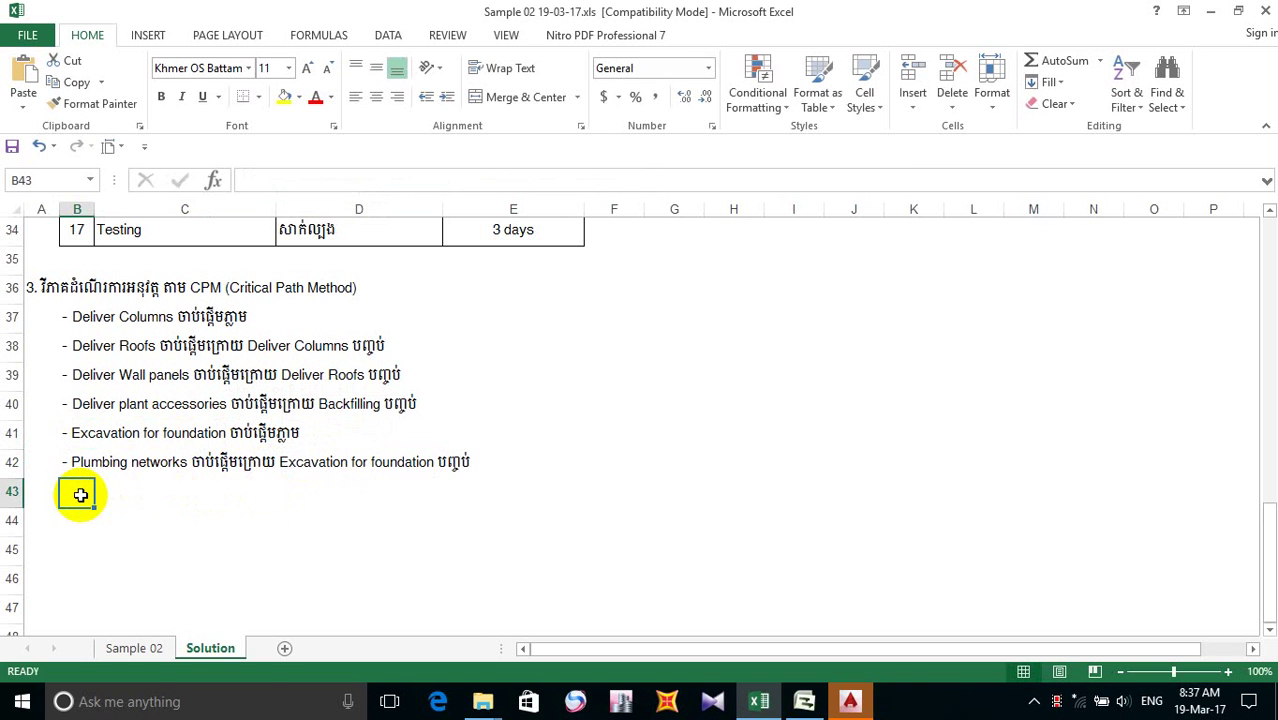
pyautogui.hotkey('ctrl', 'd')
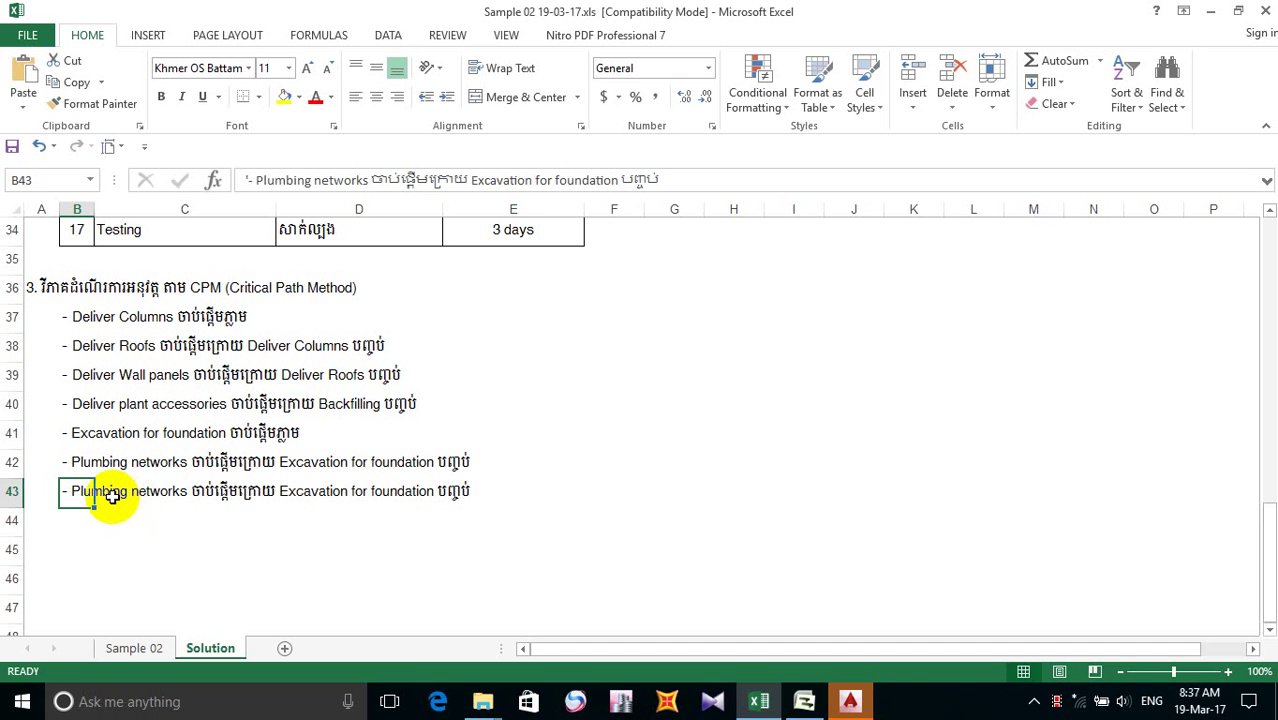
pyautogui.doubleClick(72, 491)
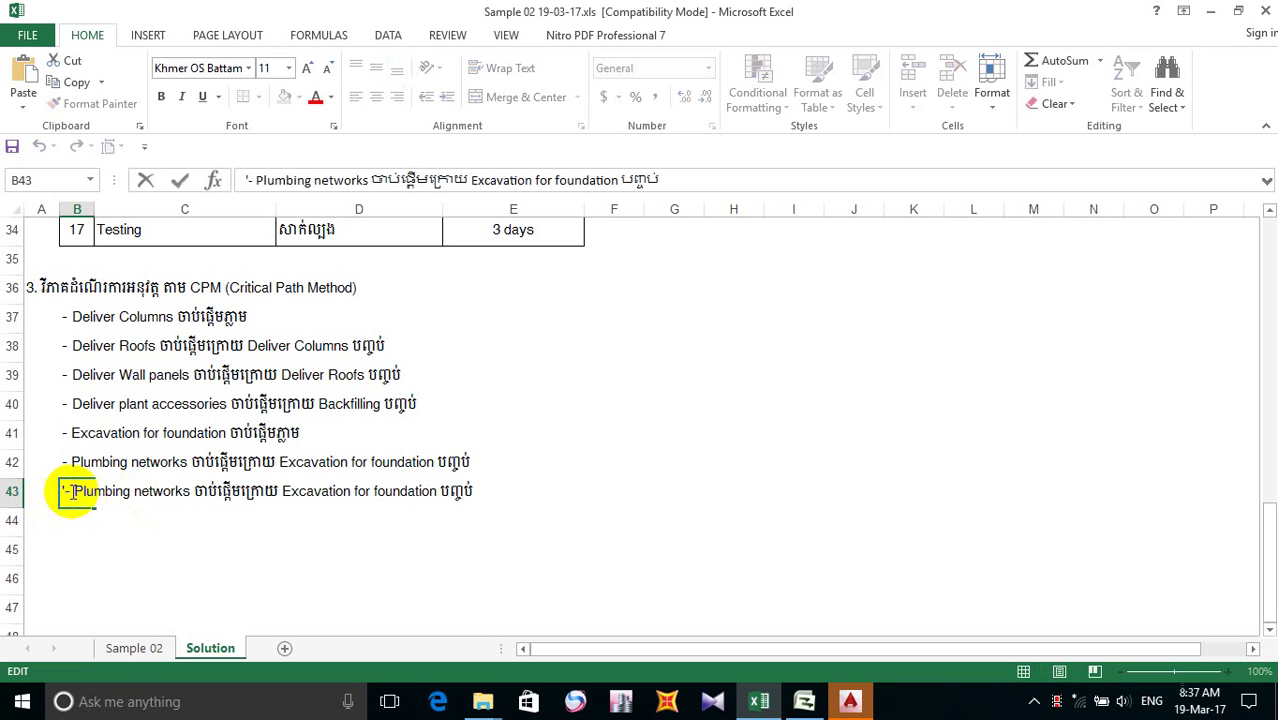
pyautogui.moveTo(72, 491); pyautogui.dragTo(190, 490)
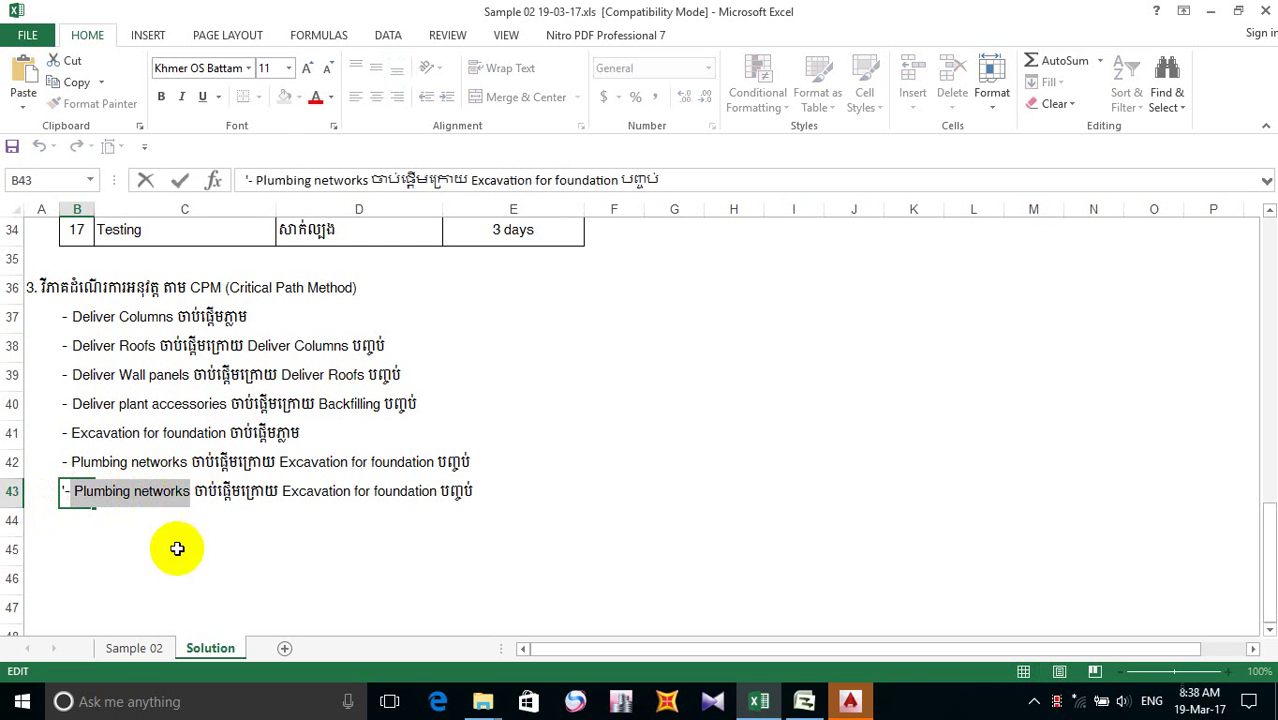
pyautogui.write('f')
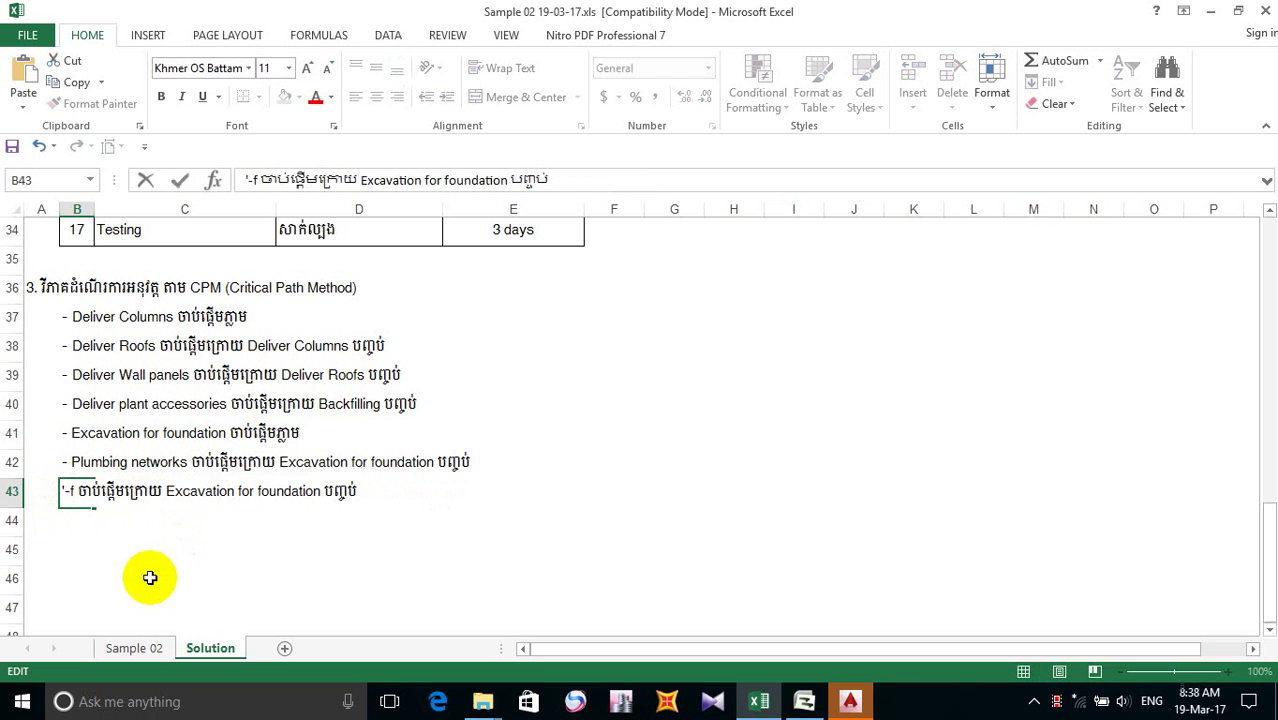
pyautogui.press('BackSpace')
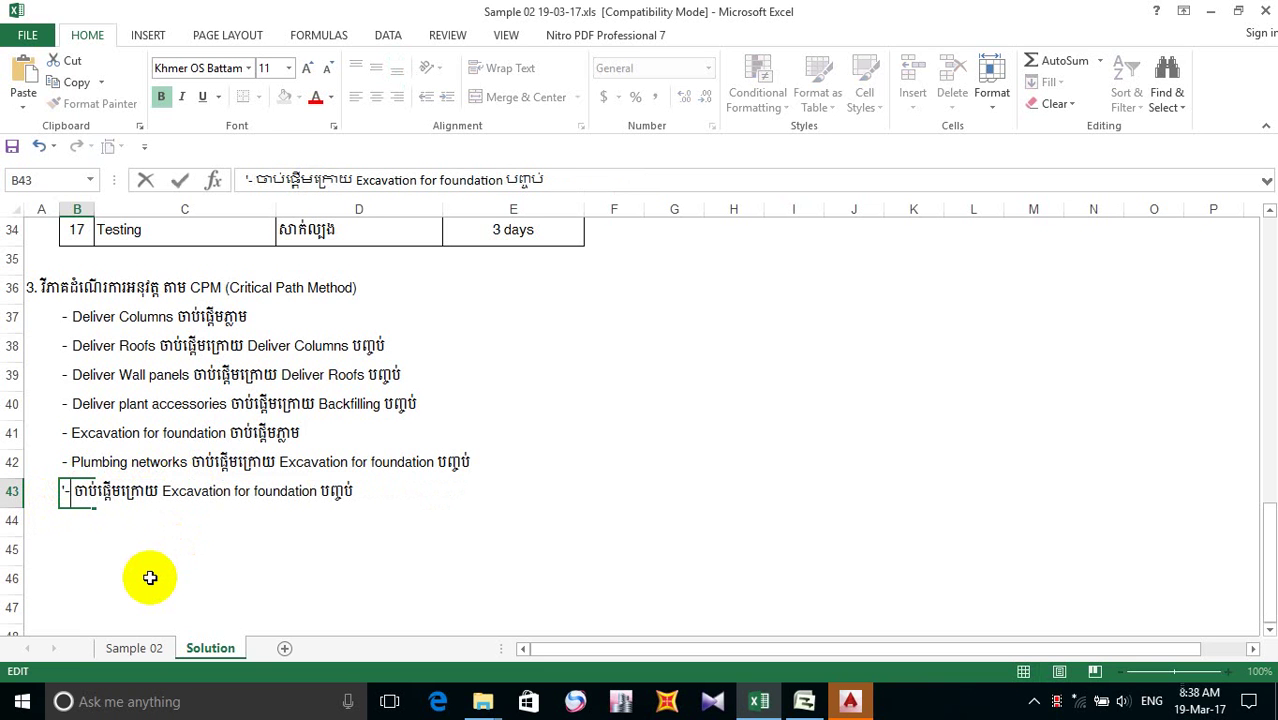
pyautogui.write('R')
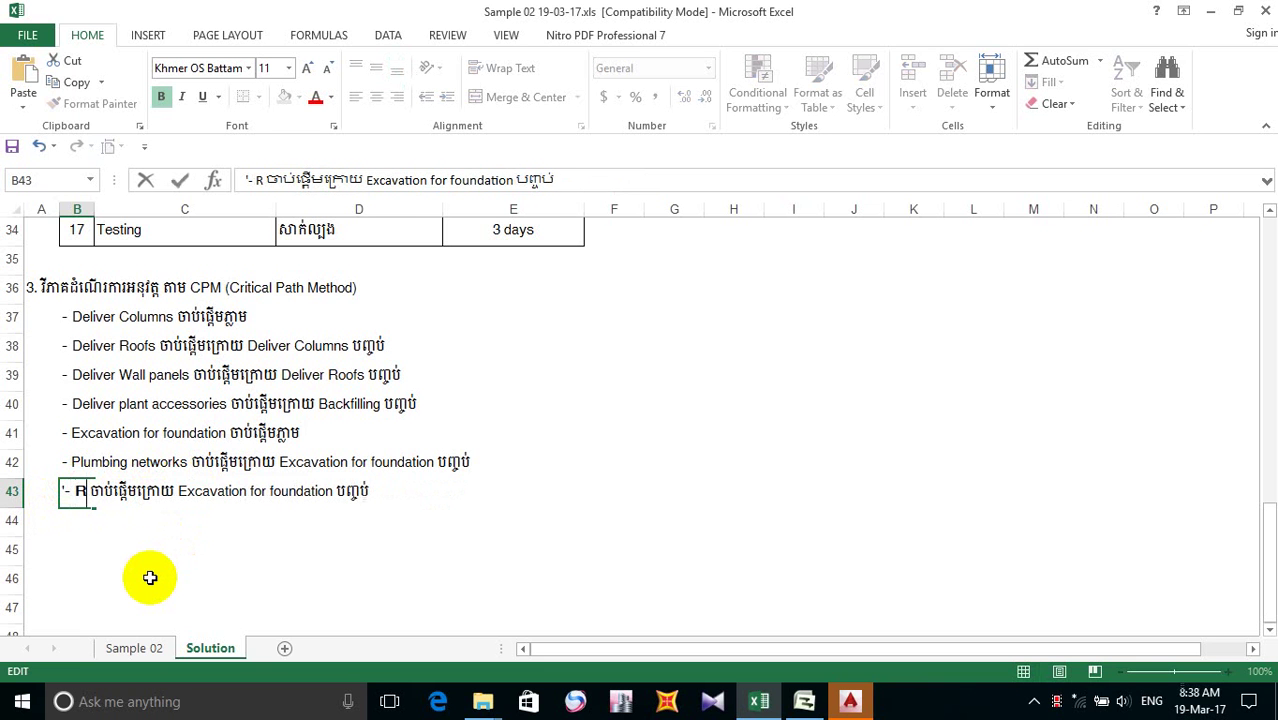
pyautogui.write('C ')
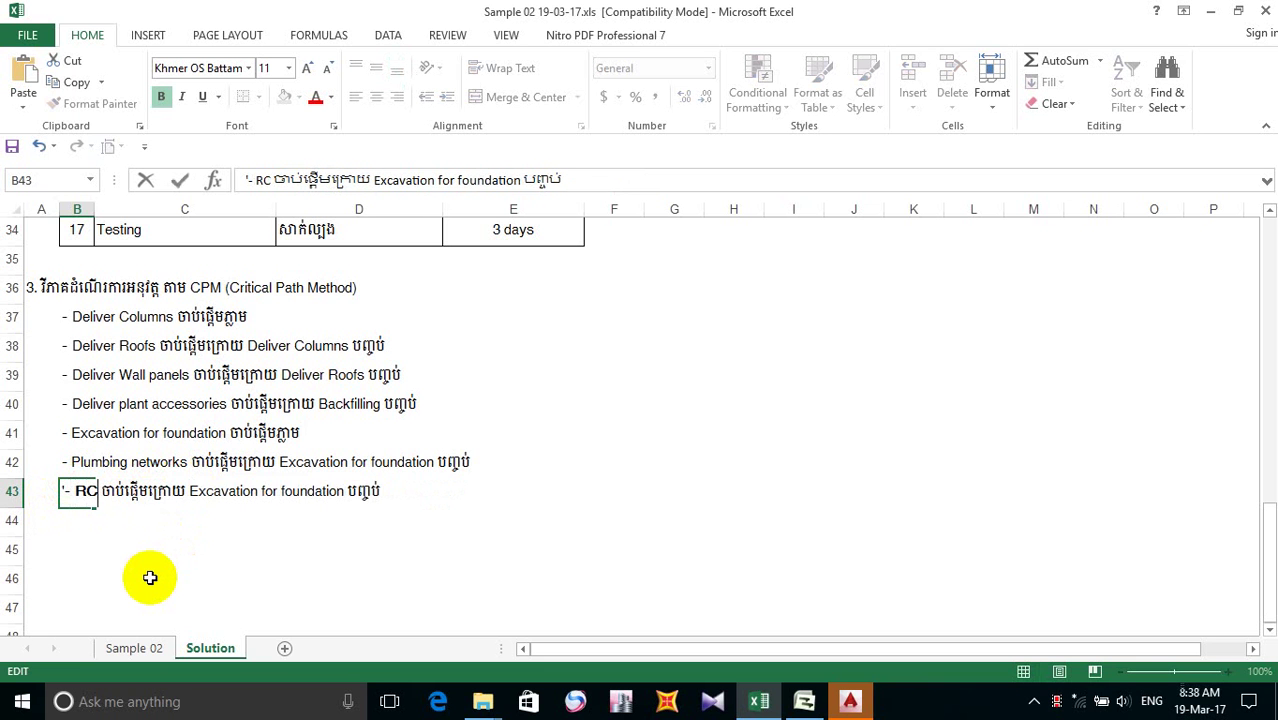
pyautogui.write('for')
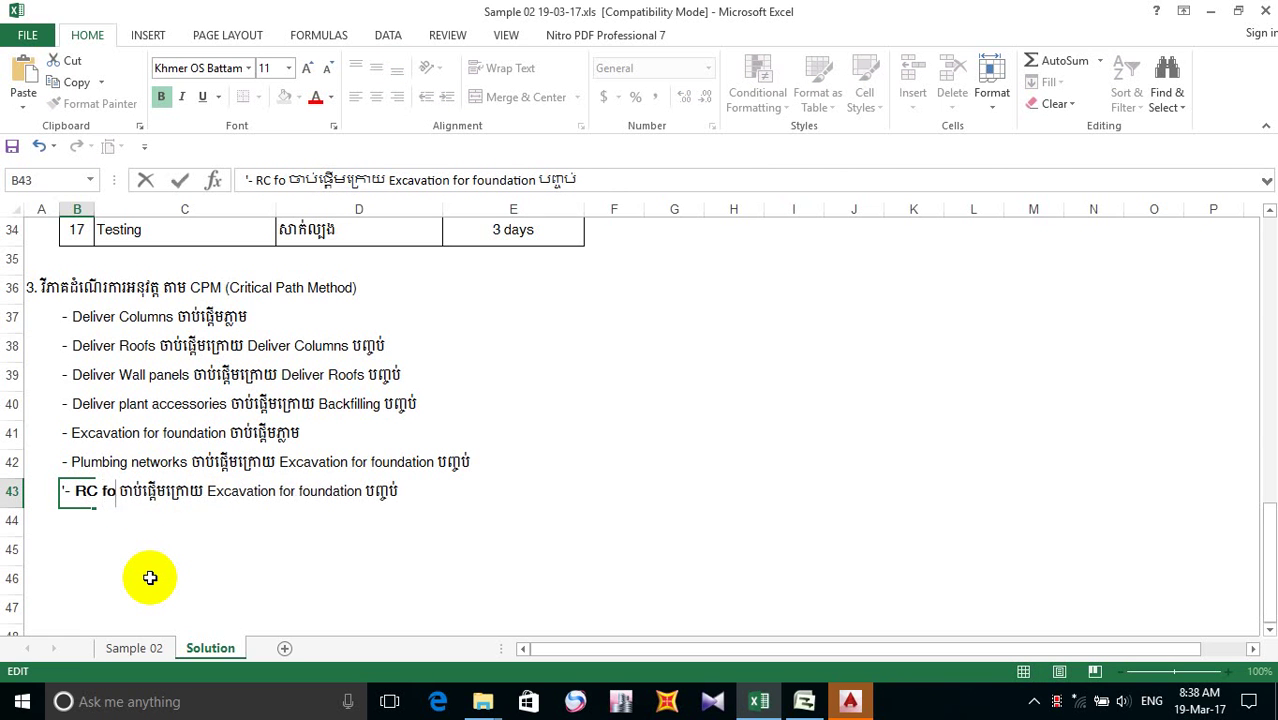
pyautogui.press('BackSpace')
pyautogui.write('undatio')
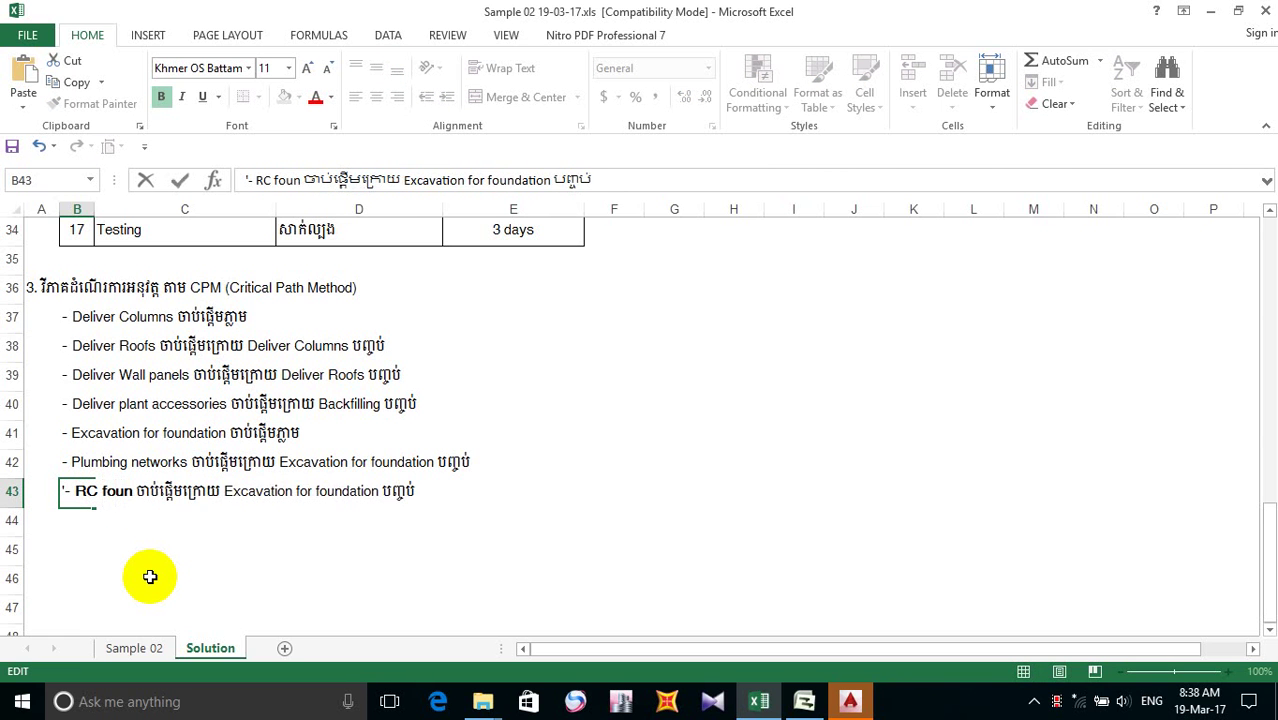
pyautogui.write('n')
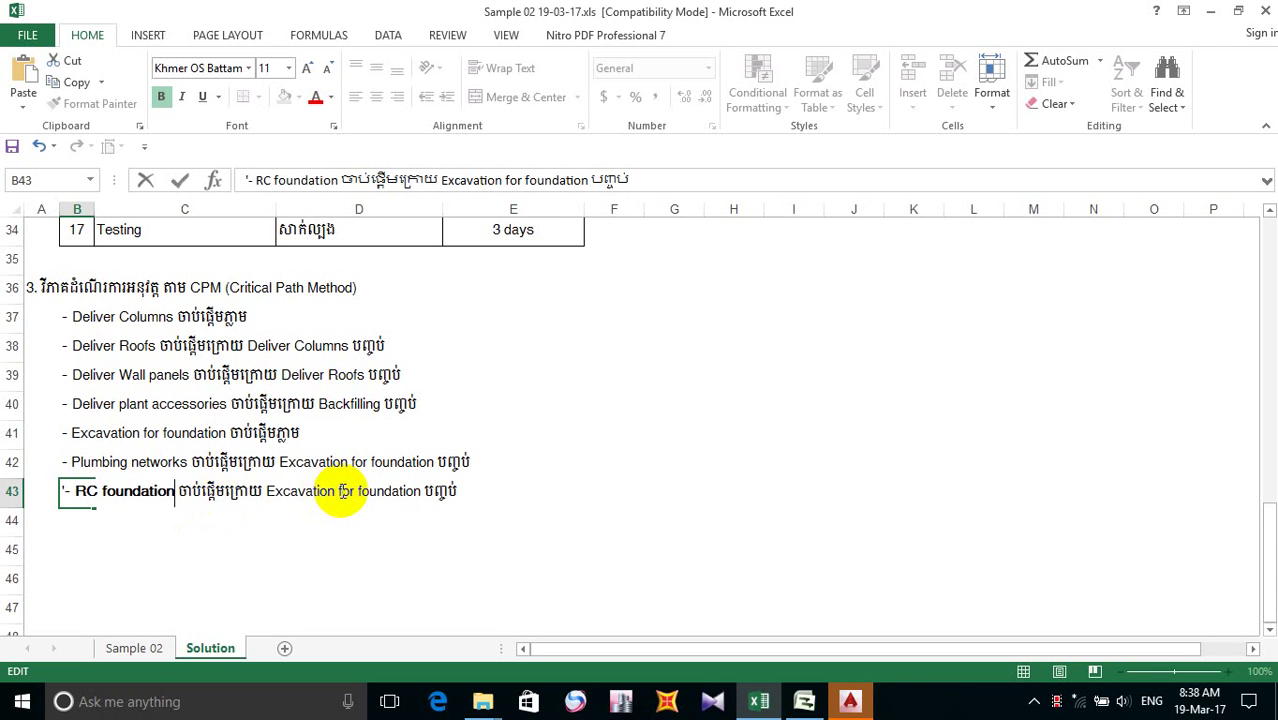
# - Remove the bold formatting from the task name RC foundation in B43
pyautogui.click(83, 513)
pyautogui.click(77, 491)
pyautogui.moveTo(77, 491); pyautogui.dragTo(176, 491)
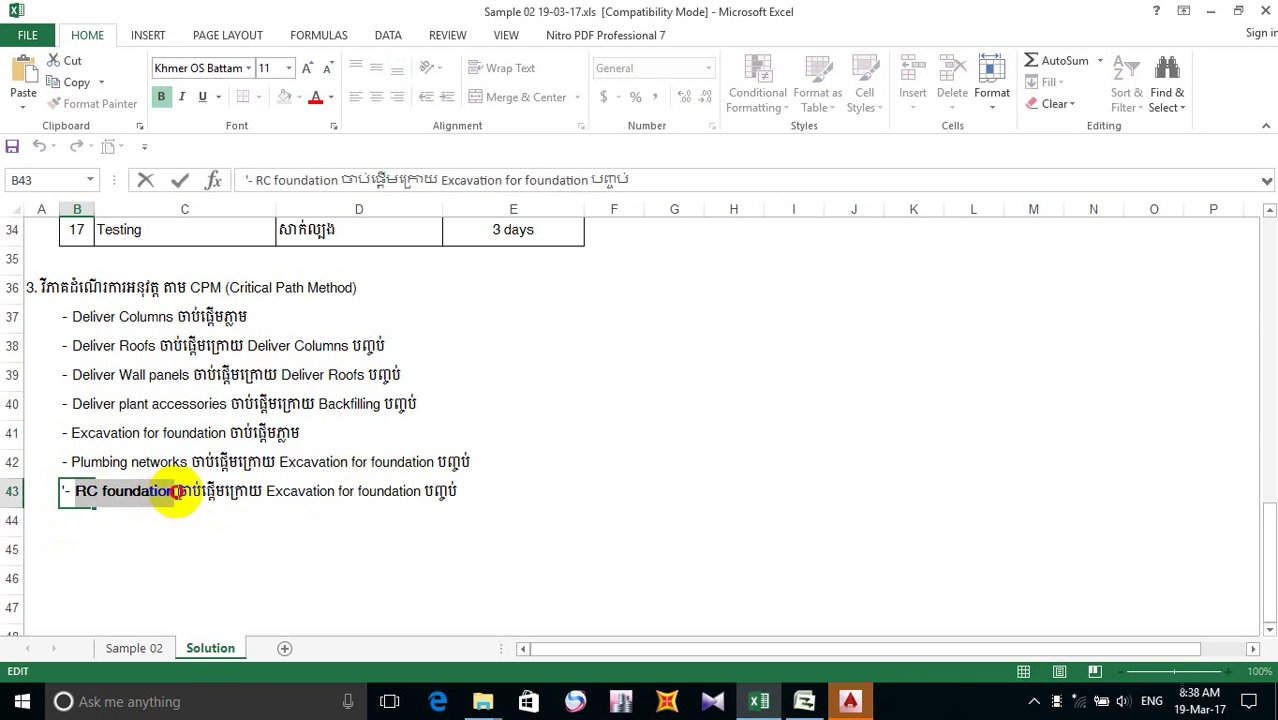
pyautogui.click(161, 96)
pyautogui.click(101, 577)
# - Duplicate the RC foundation line into B44 and replace its task name with Backfilling
pyautogui.scroll(-2, 100, 520)
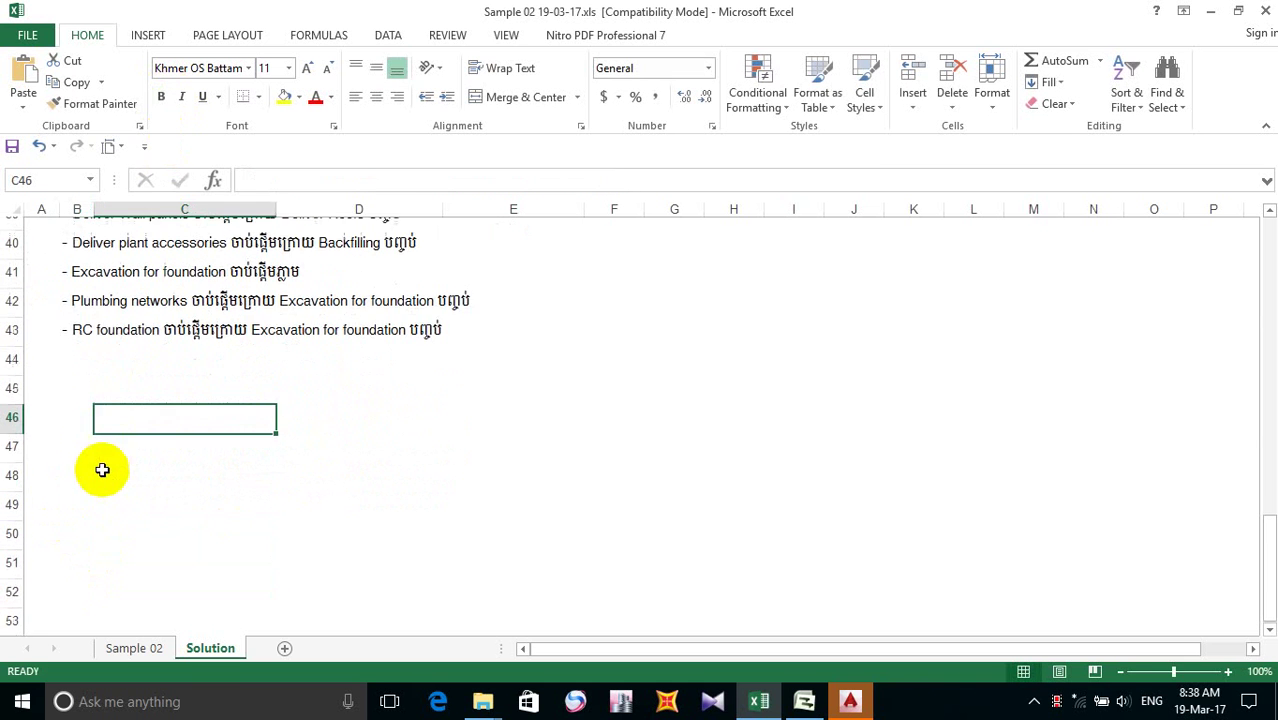
pyautogui.click(70, 346)
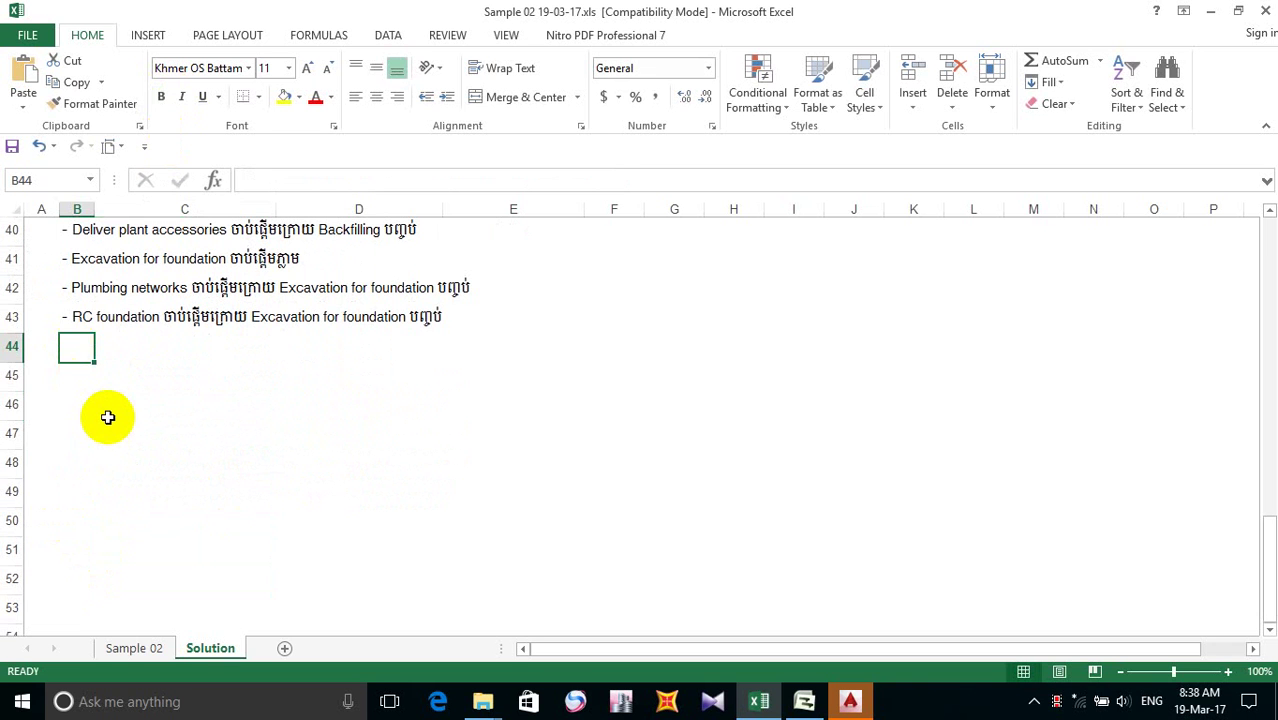
pyautogui.hotkey('ctrl', 'd')
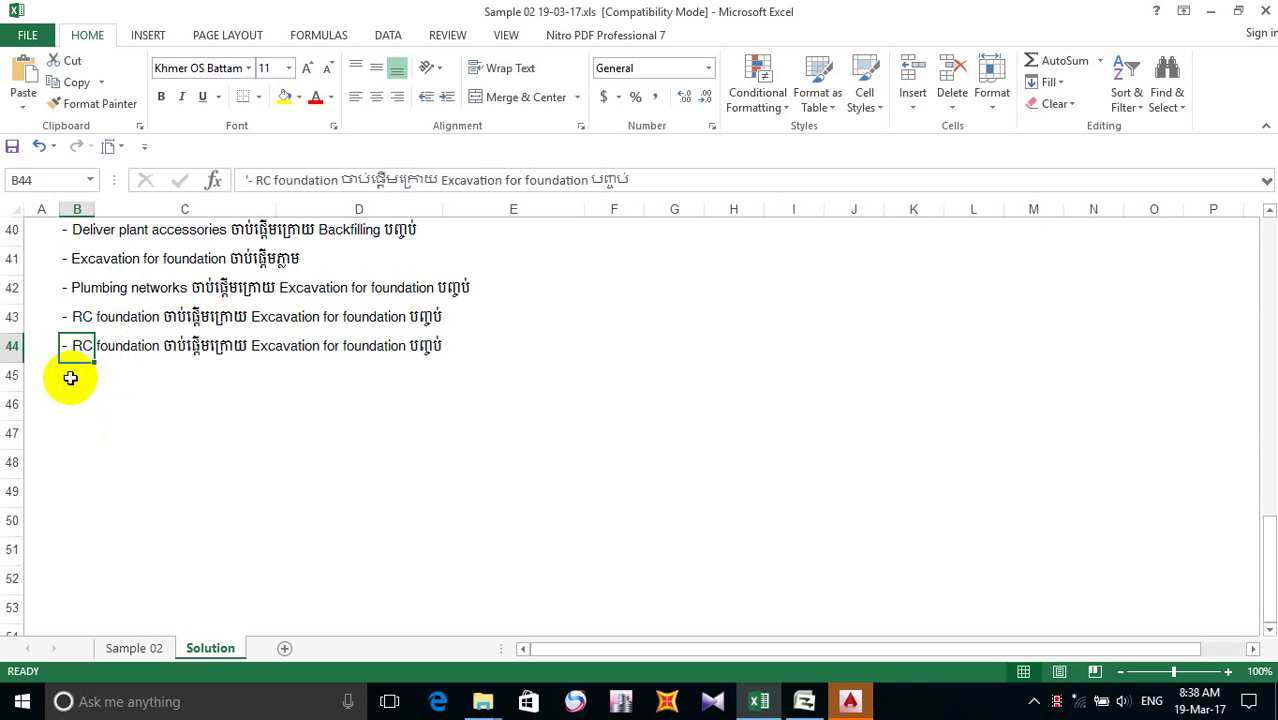
pyautogui.doubleClick(87, 345)
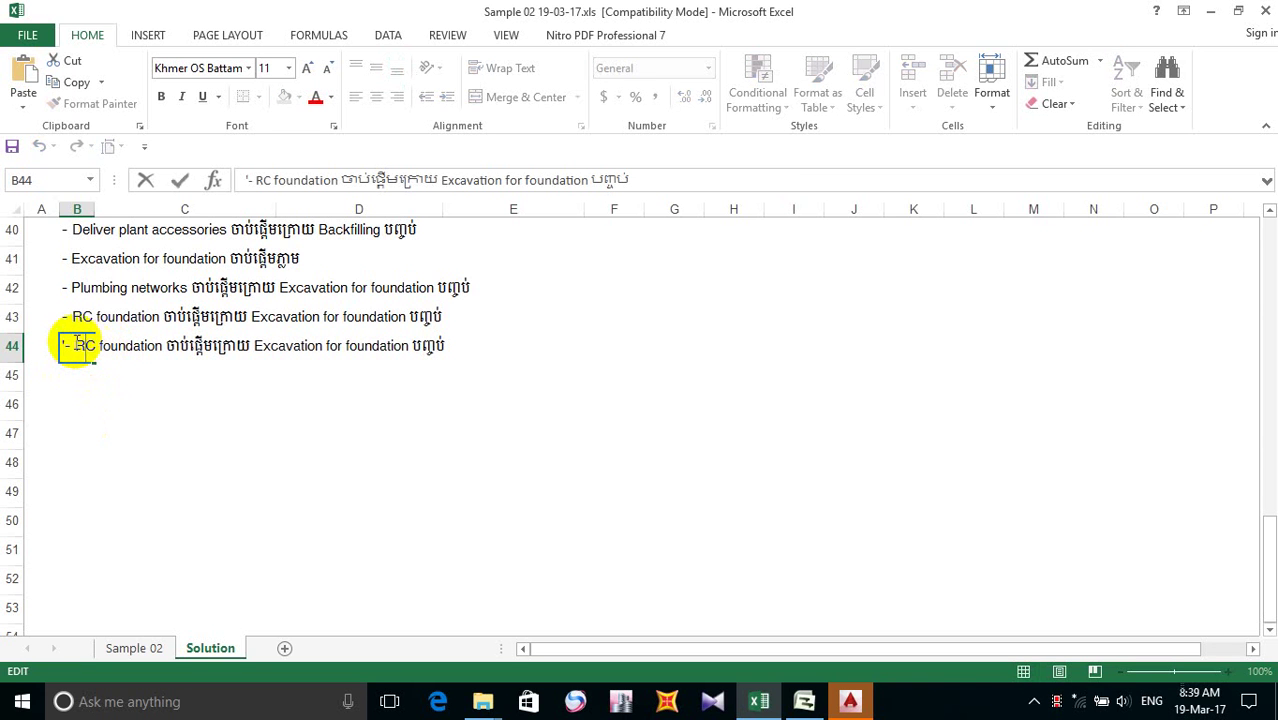
pyautogui.doubleClick(82, 345)
pyautogui.moveTo(130, 343); pyautogui.dragTo(168, 346)
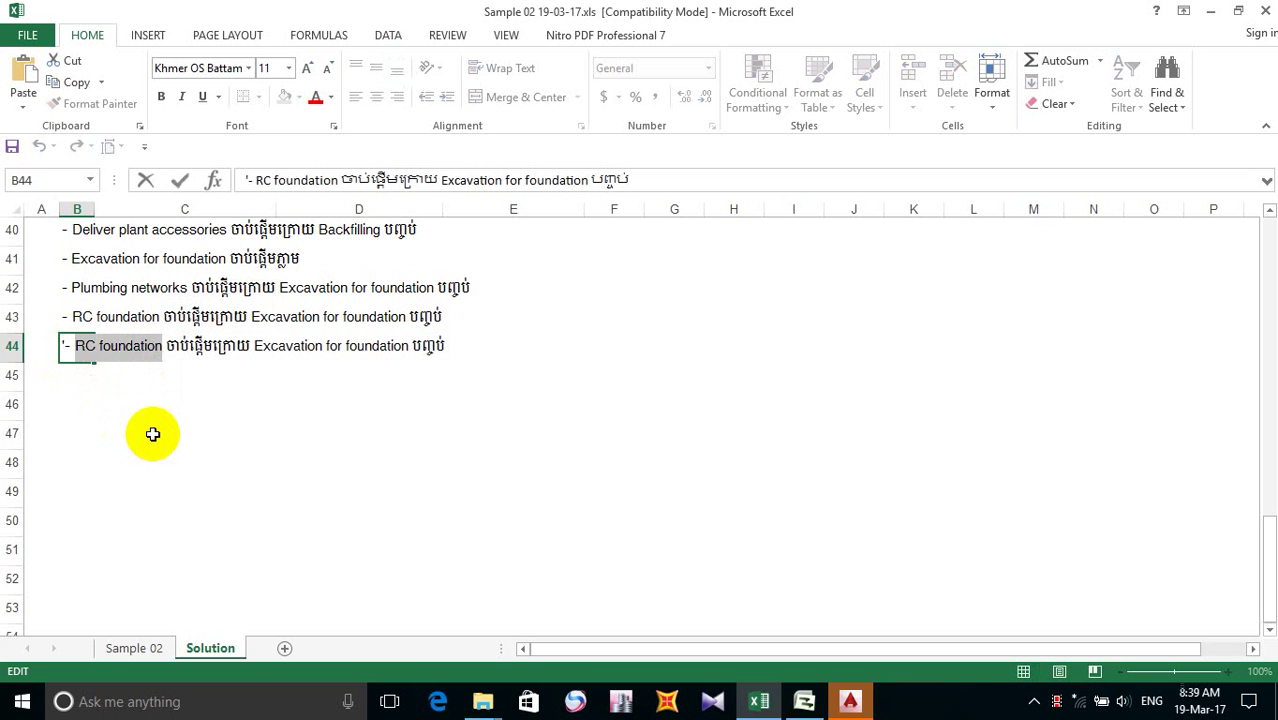
pyautogui.write('Back')
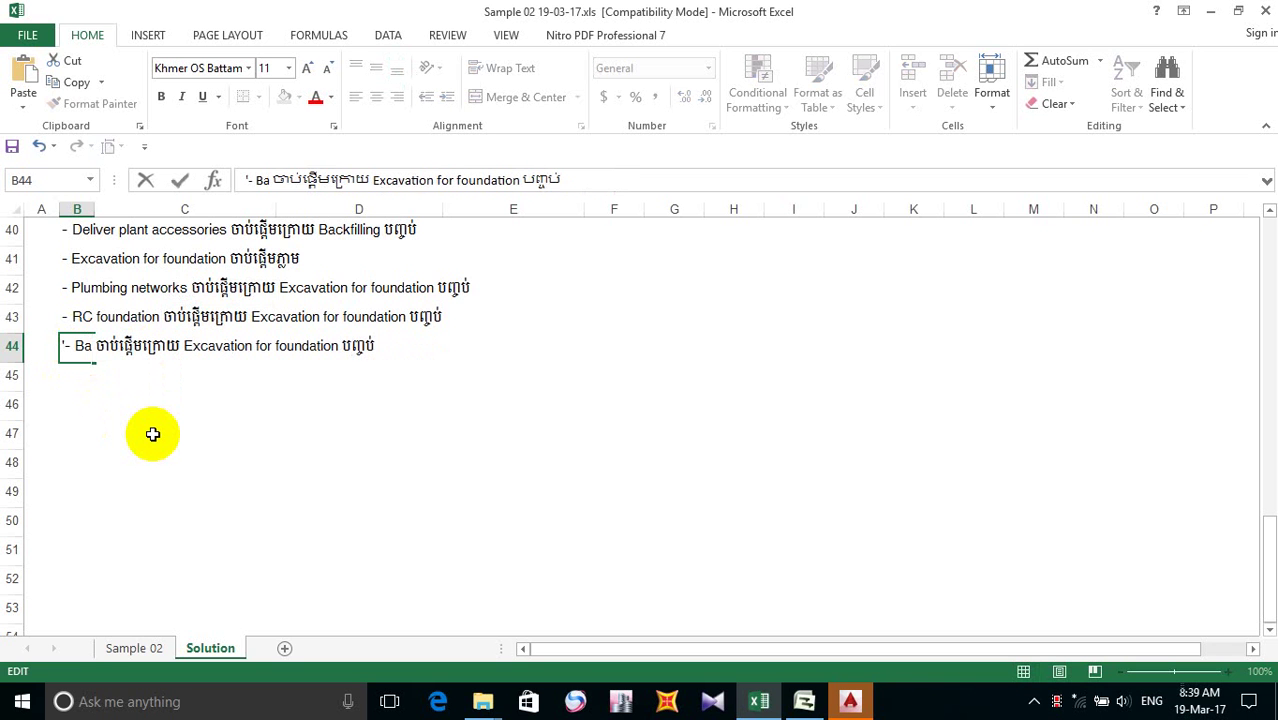
pyautogui.write('fill')
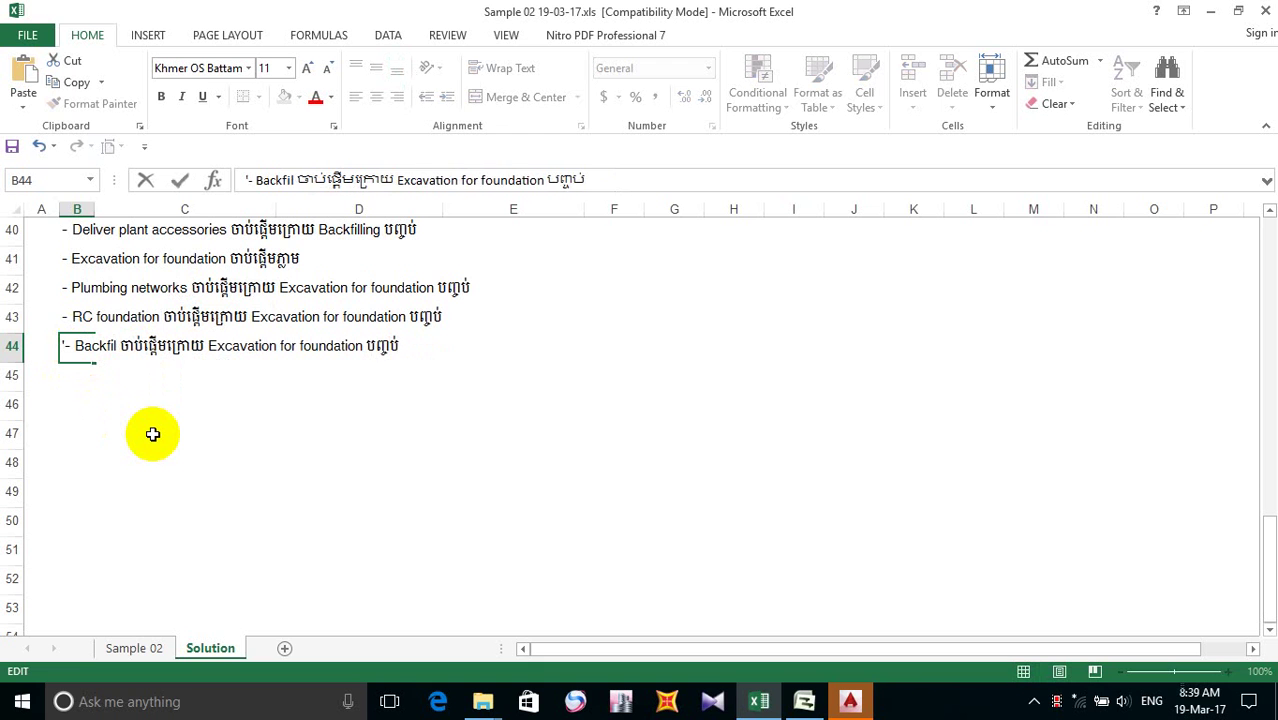
pyautogui.write('ing')
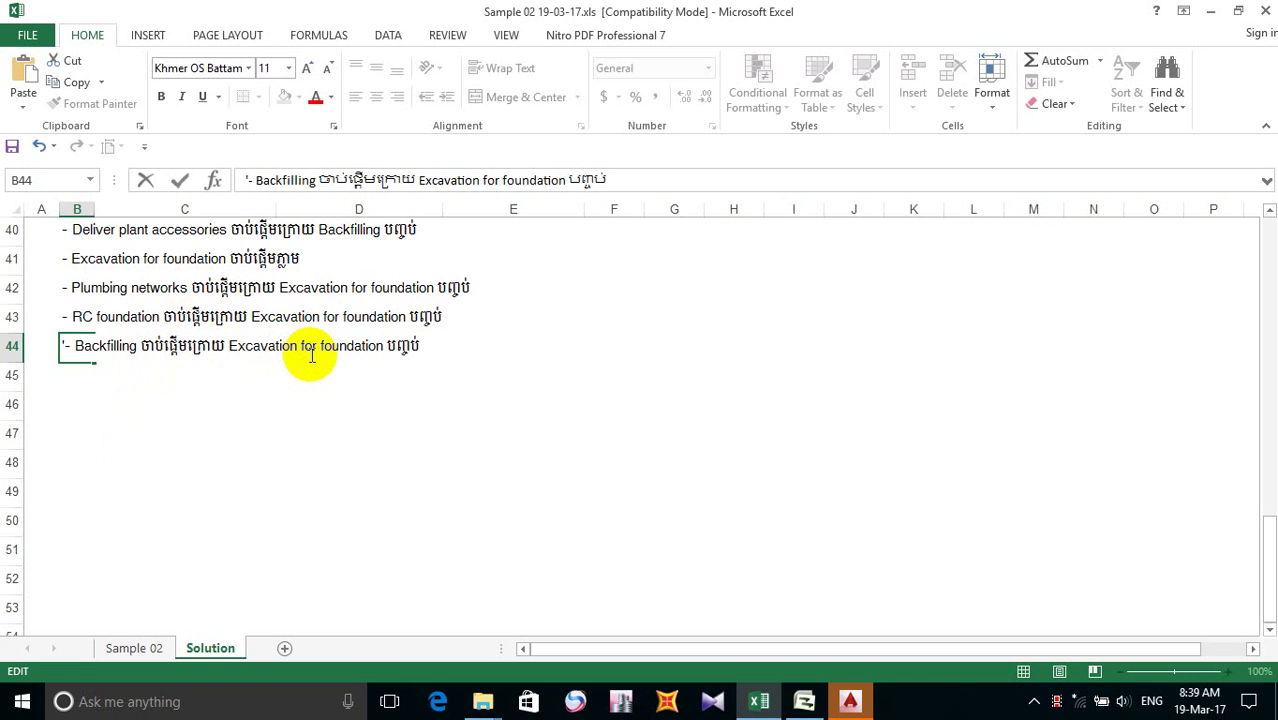
# - Copy the task name Plumbing networks from B42 and paste it over the predecessor Excavation for foundation in the Backfilling line in B44
pyautogui.doubleClick(108, 288)
pyautogui.doubleClick(80, 288)
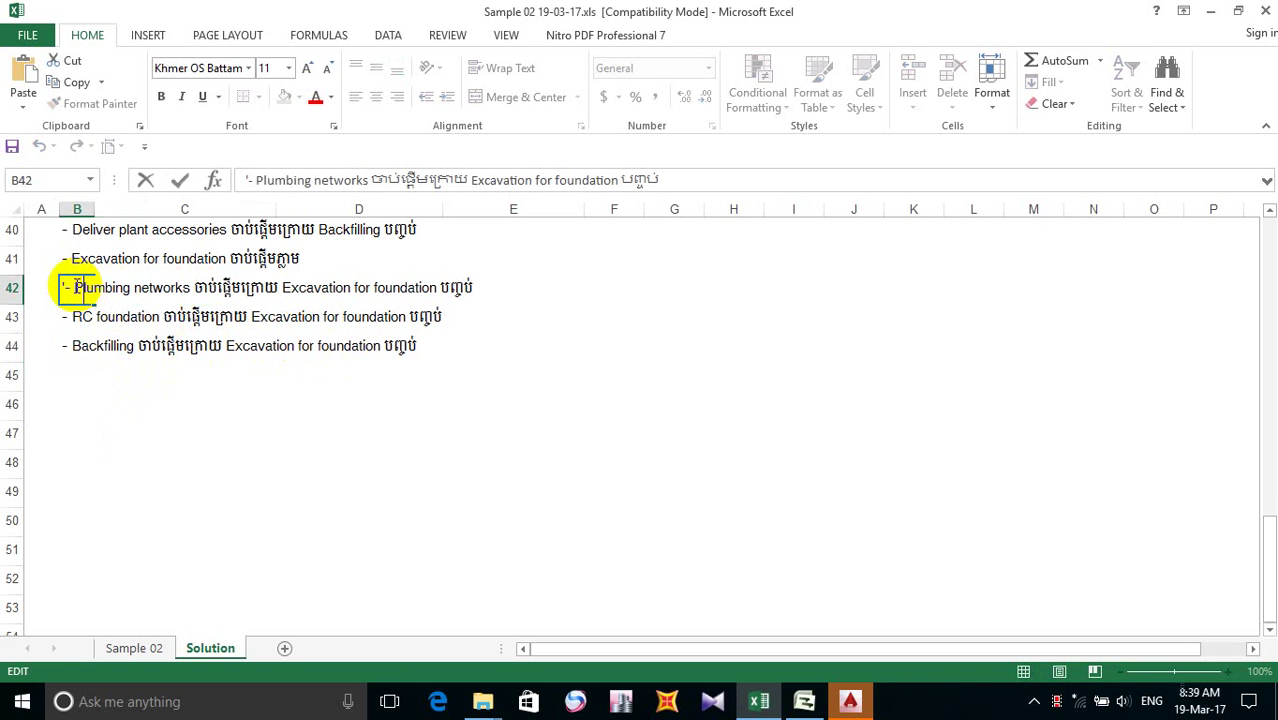
pyautogui.moveTo(76, 288); pyautogui.dragTo(190, 282)
pyautogui.hotkey('ctrl', 'c')
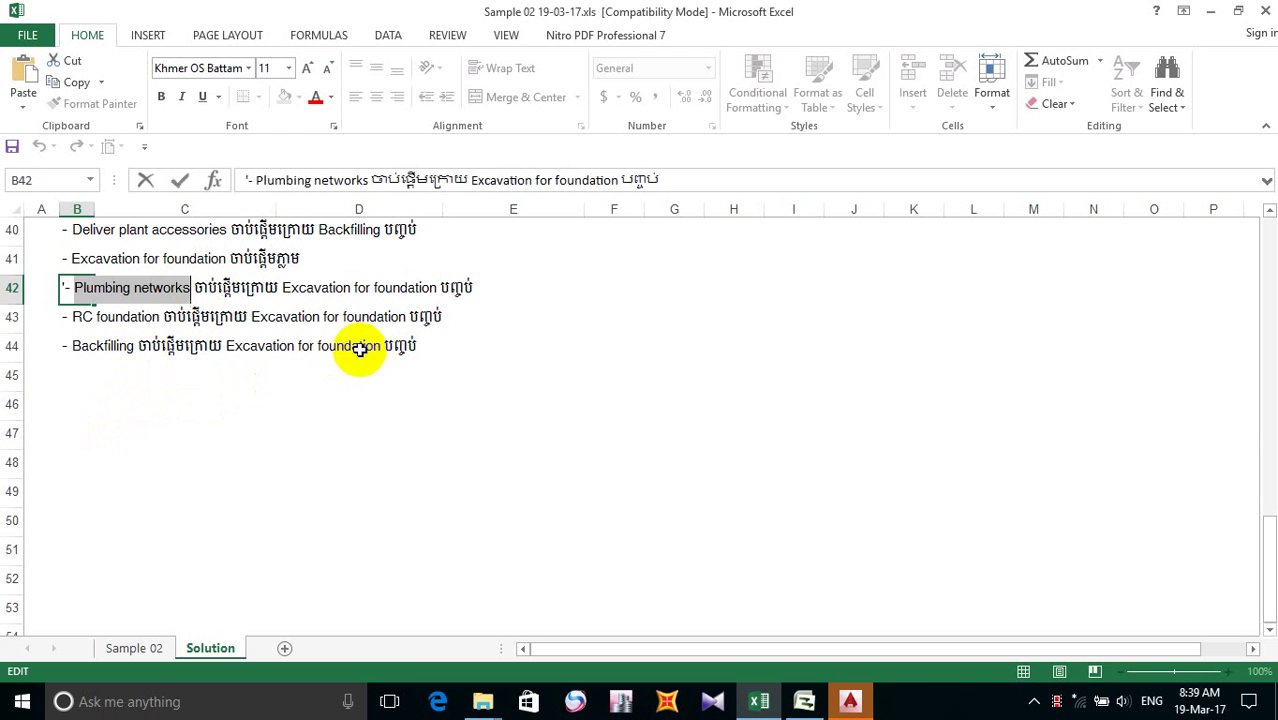
pyautogui.click(252, 346)
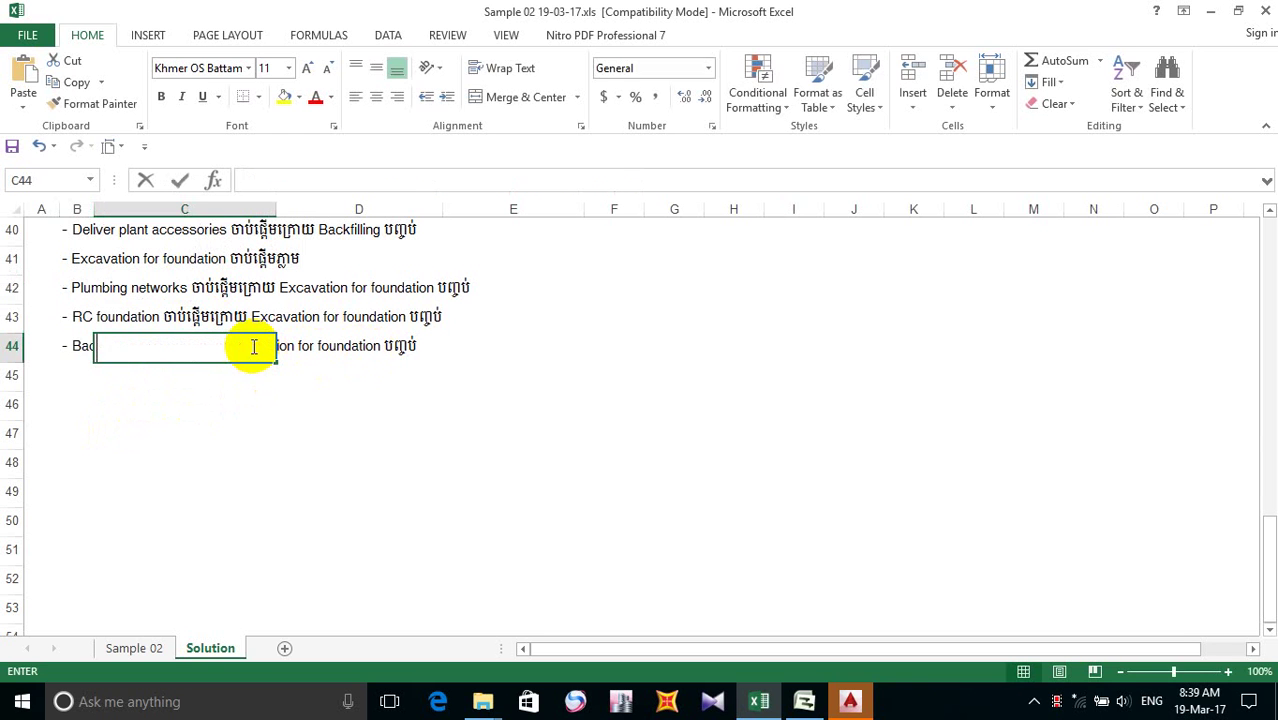
pyautogui.doubleClick(72, 346)
pyautogui.moveTo(230, 346); pyautogui.dragTo(380, 354)
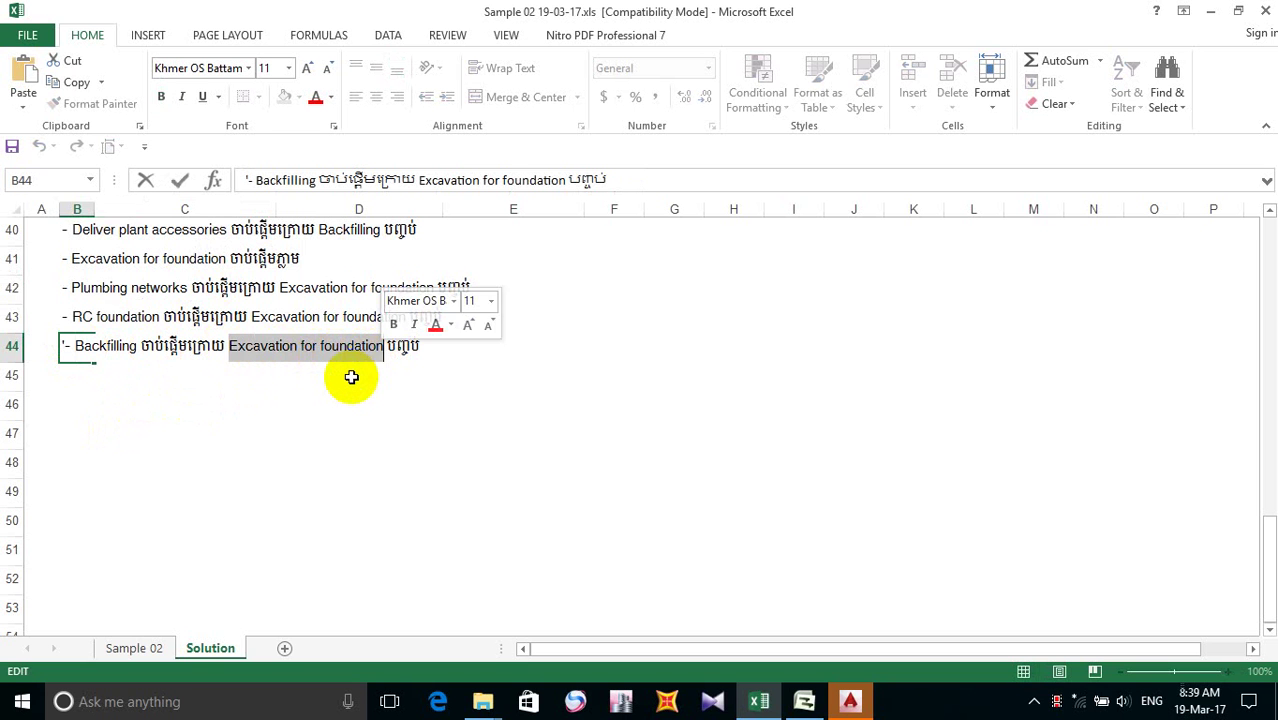
pyautogui.hotkey('ctrl', 'v')
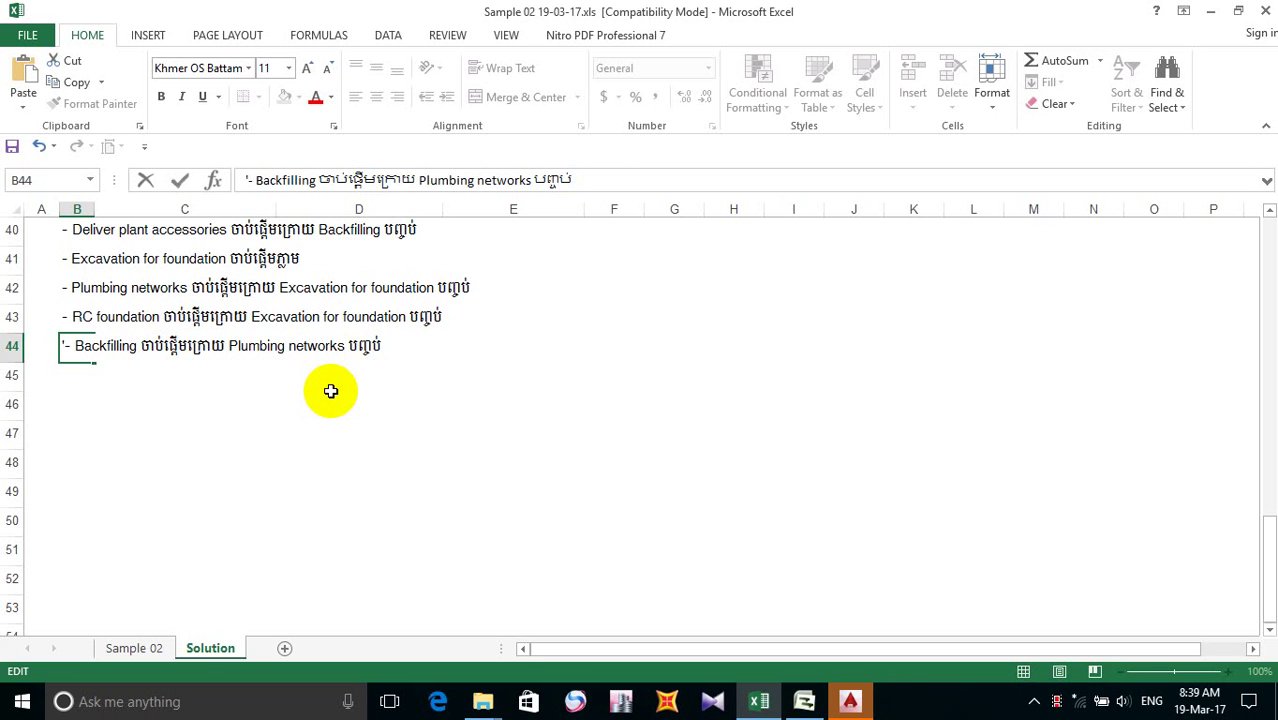
# - Copy the task name RC foundation from the line in B43
pyautogui.doubleClick(74, 316)
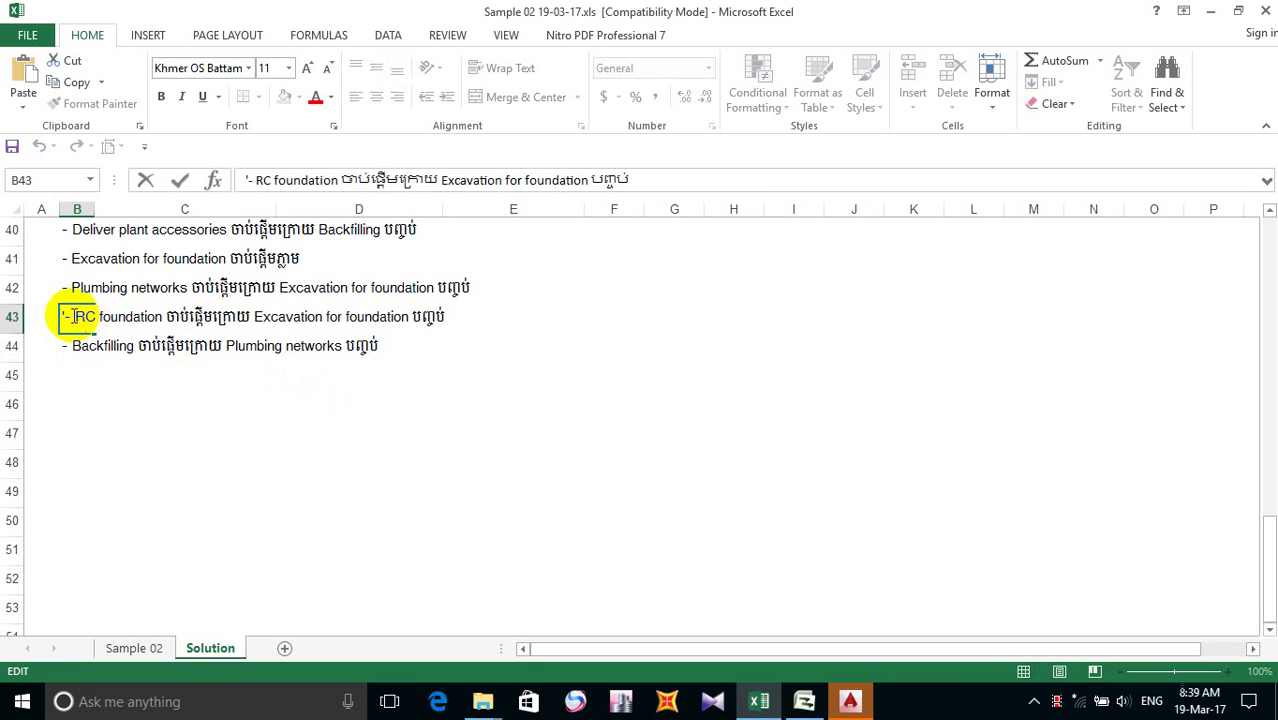
pyautogui.moveTo(97, 316); pyautogui.dragTo(162, 316)
pyautogui.hotkey('ctrl', 'c')
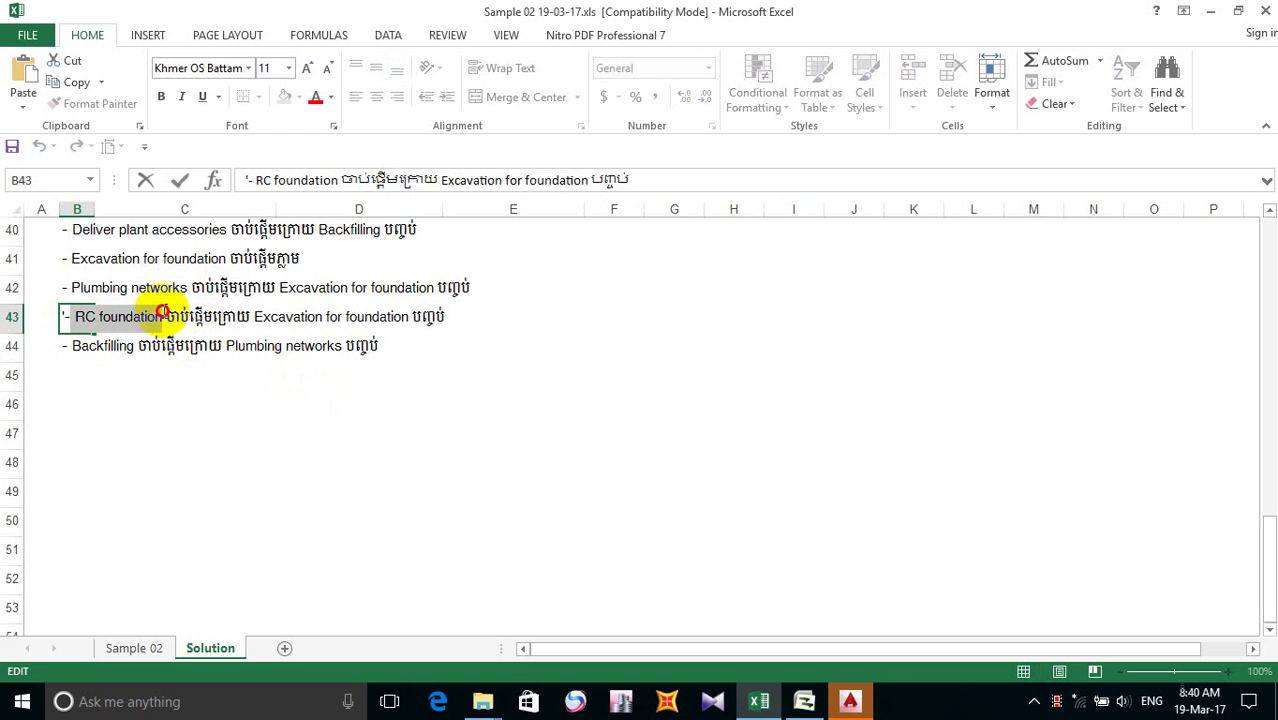
pyautogui.hotkey('ctrl', 'b')
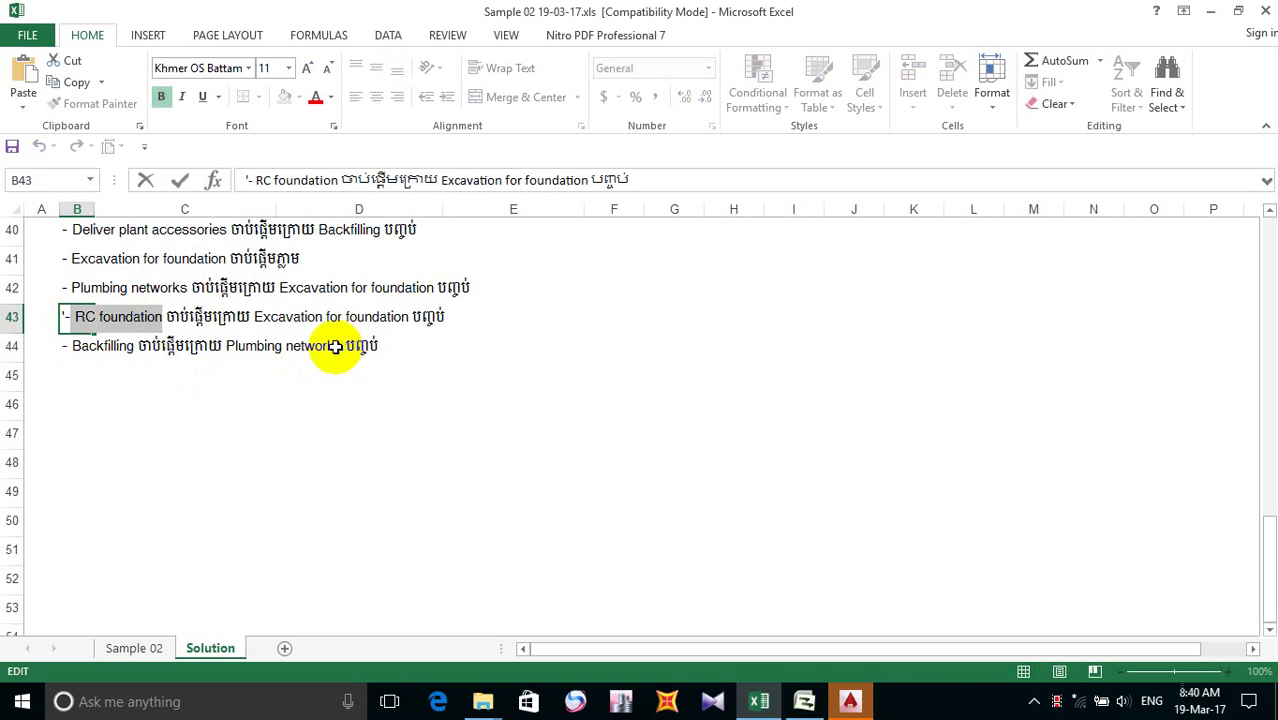
# - Add "និង RC foundation" after "Plumbing networks" in the Backfilling line in cell B44
pyautogui.doubleClick(78, 346)
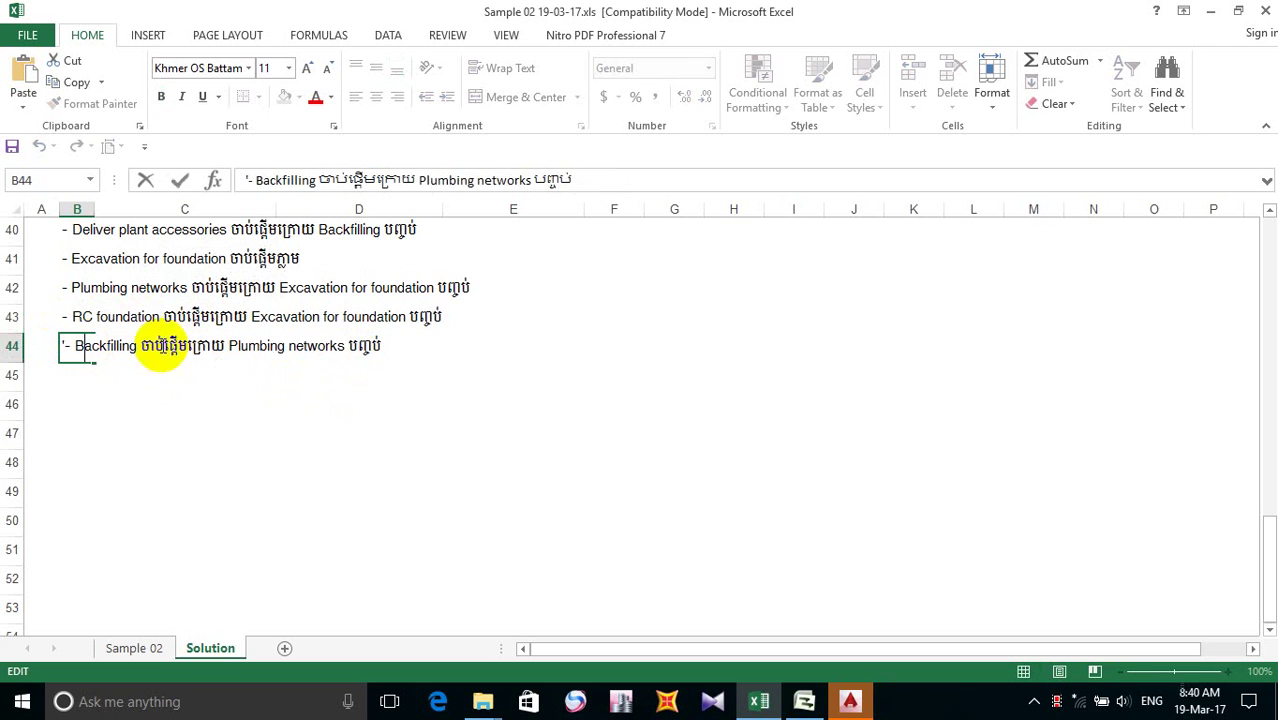
pyautogui.click(347, 345)
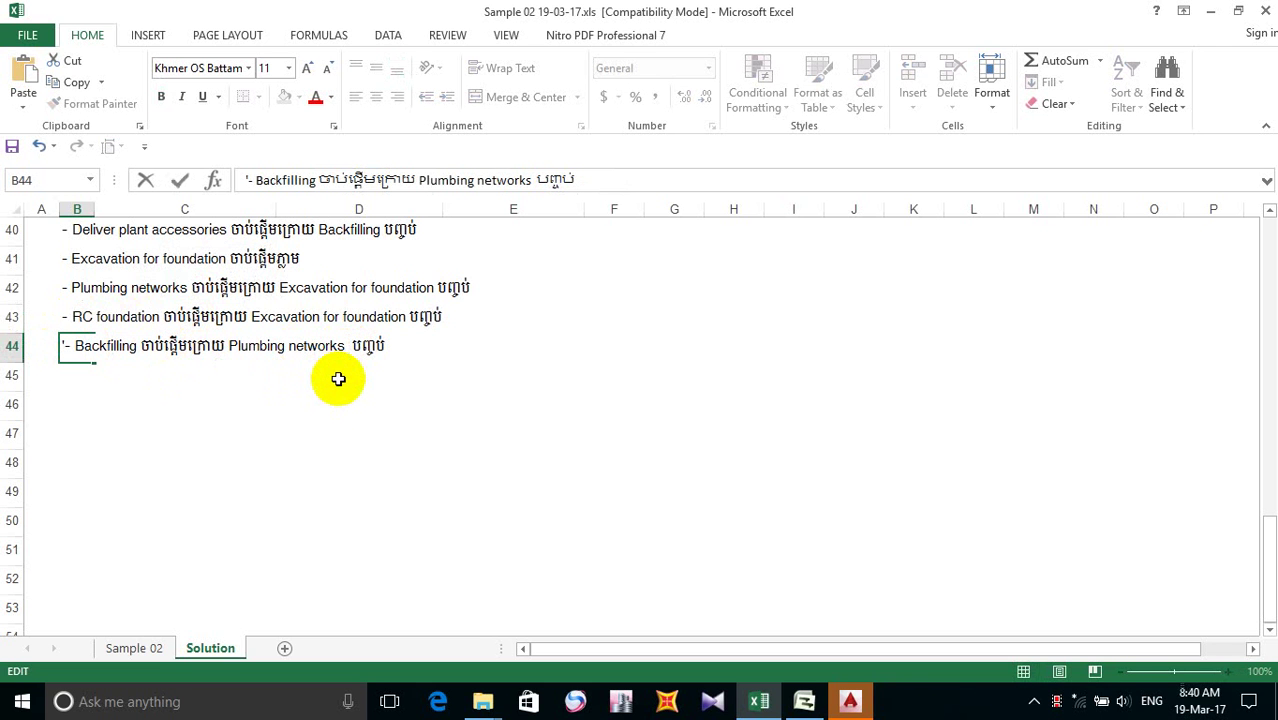
pyautogui.write('និង')
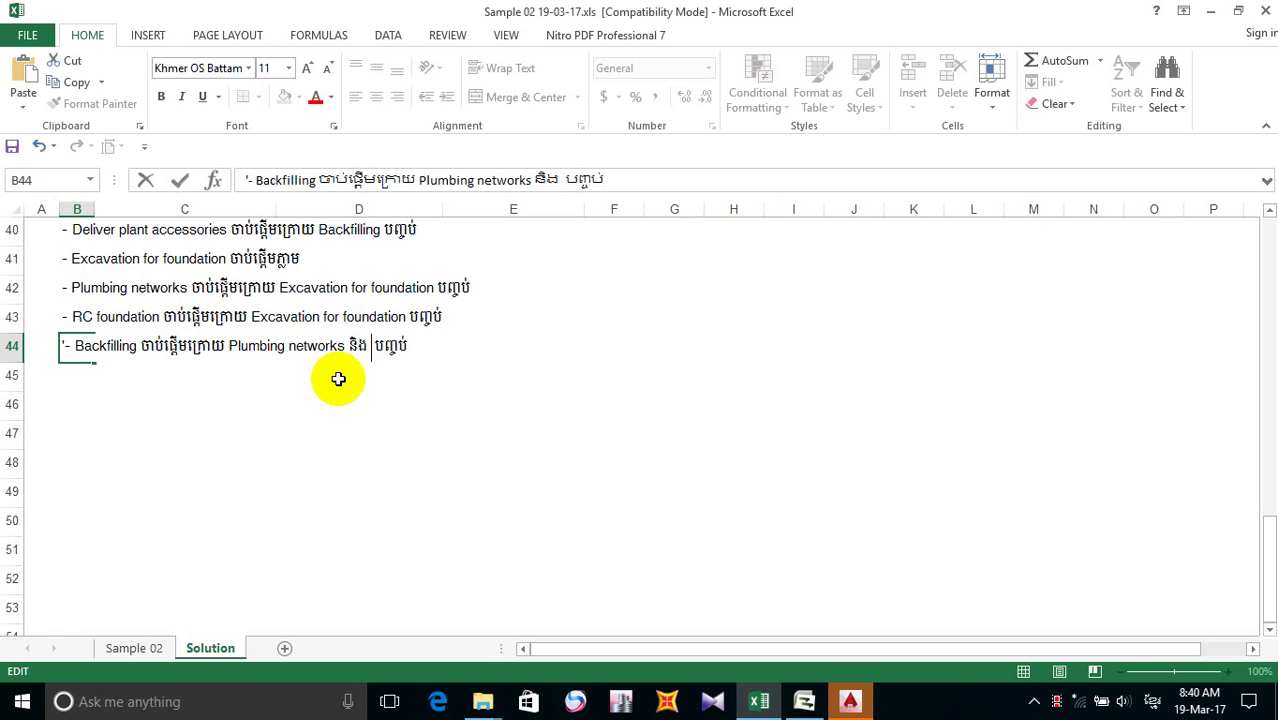
pyautogui.write(' េ')
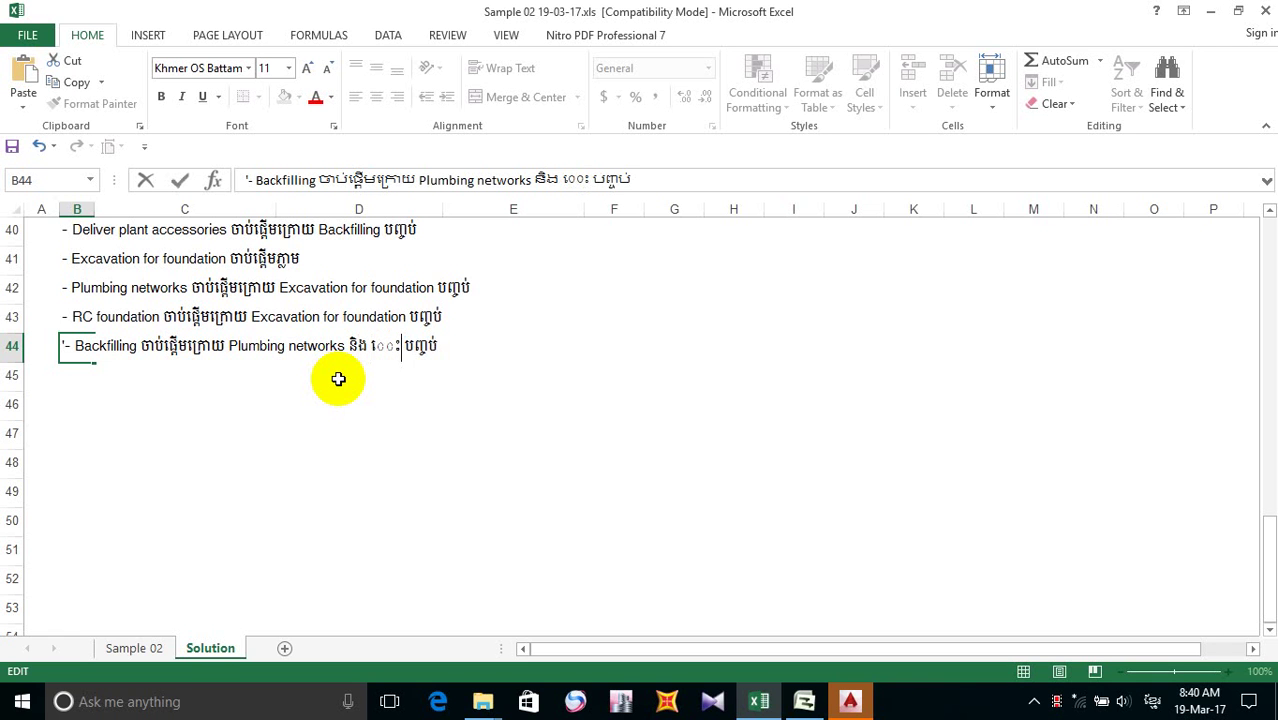
pyautogui.press('BackSpace')
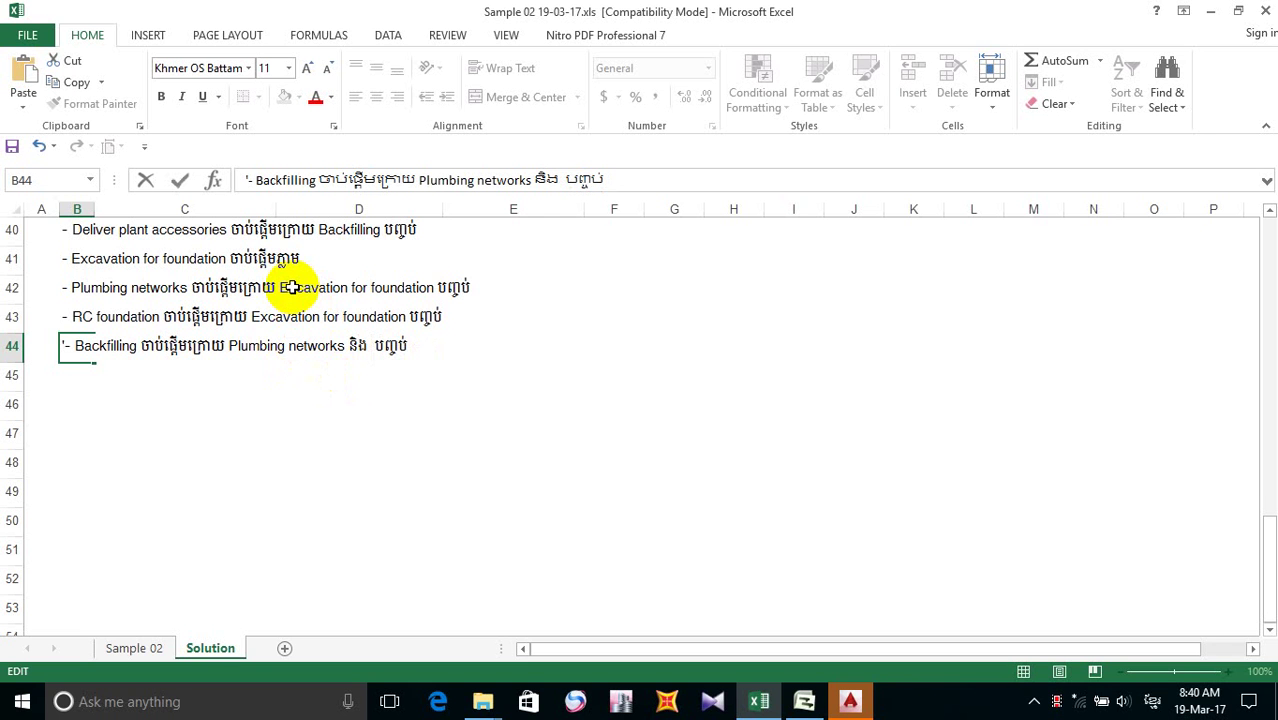
pyautogui.hotkey('ctrl', 'v')
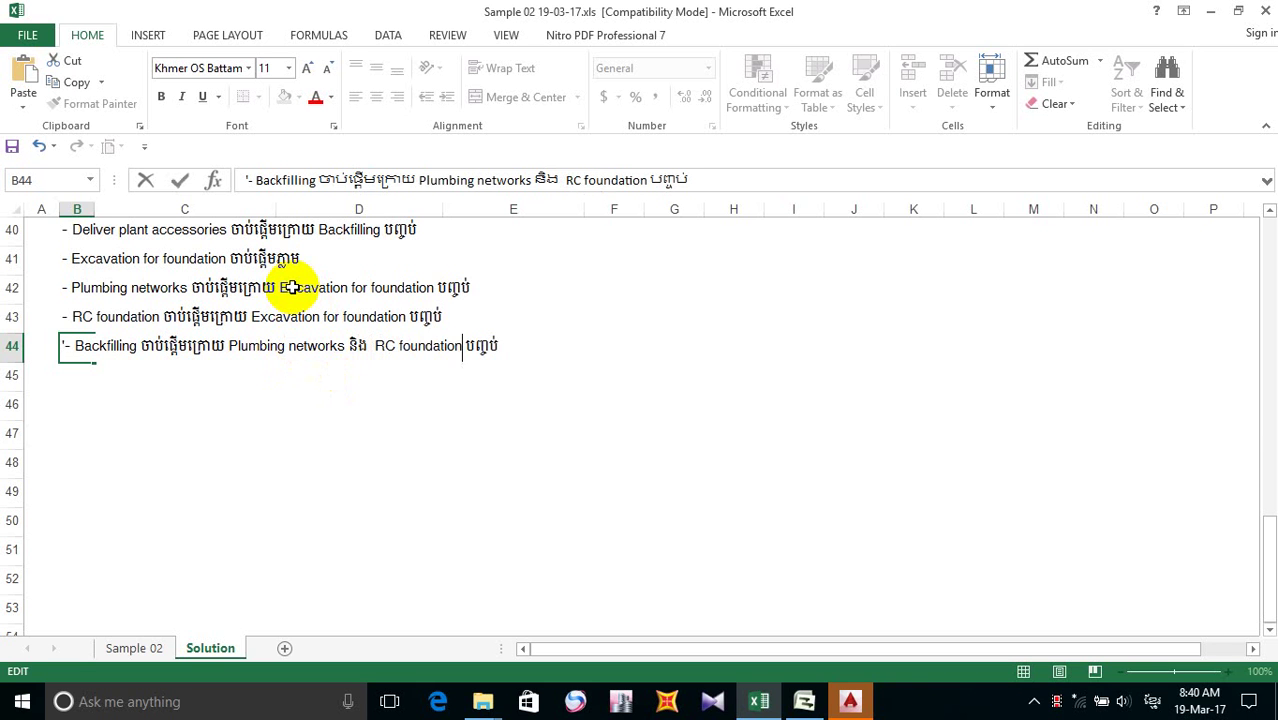
pyautogui.click(505, 437)
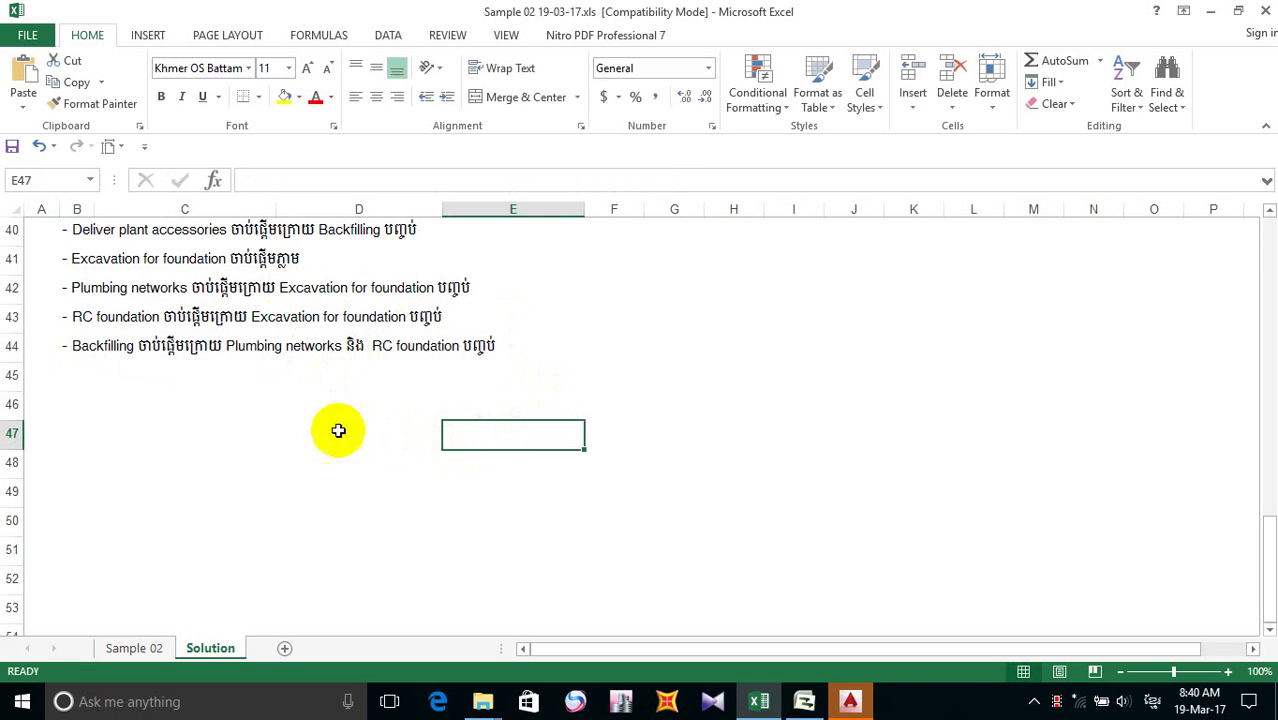
# - Copy the Backfilling line from B44 down into B45 and remove the word "Backfilling" from the copy
pyautogui.click(79, 371)
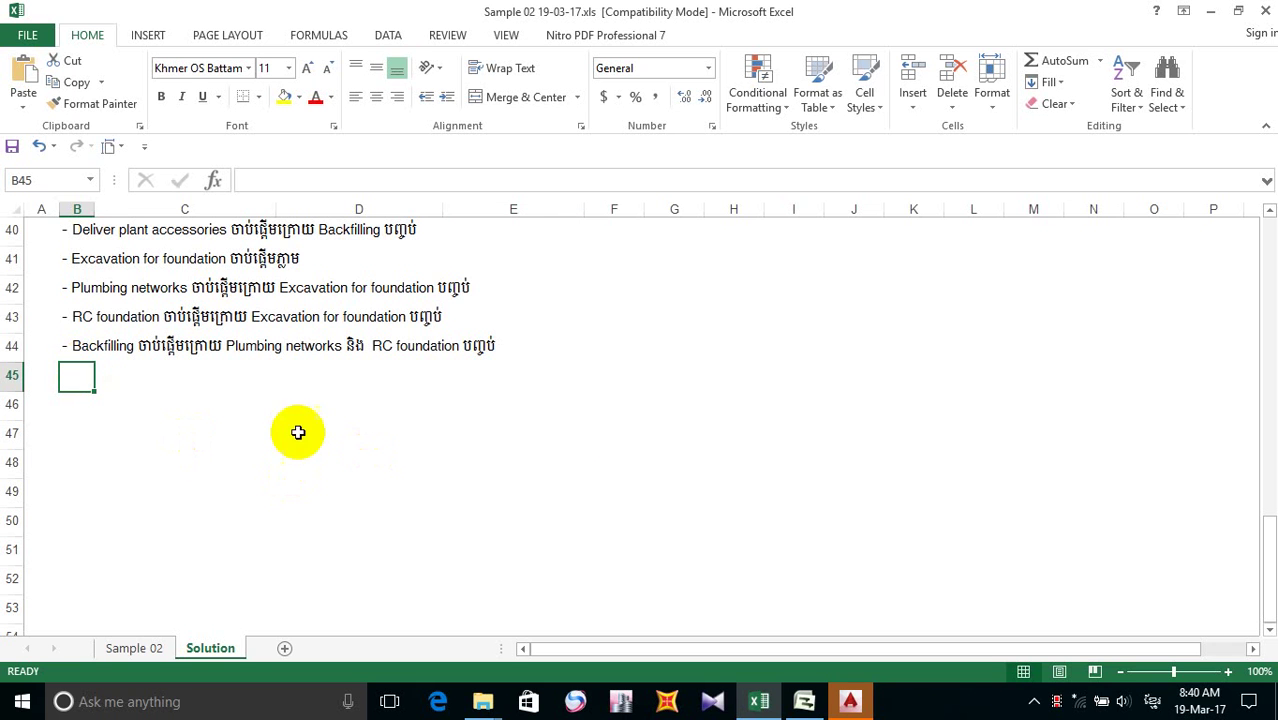
pyautogui.hotkey('ctrl', 'd')
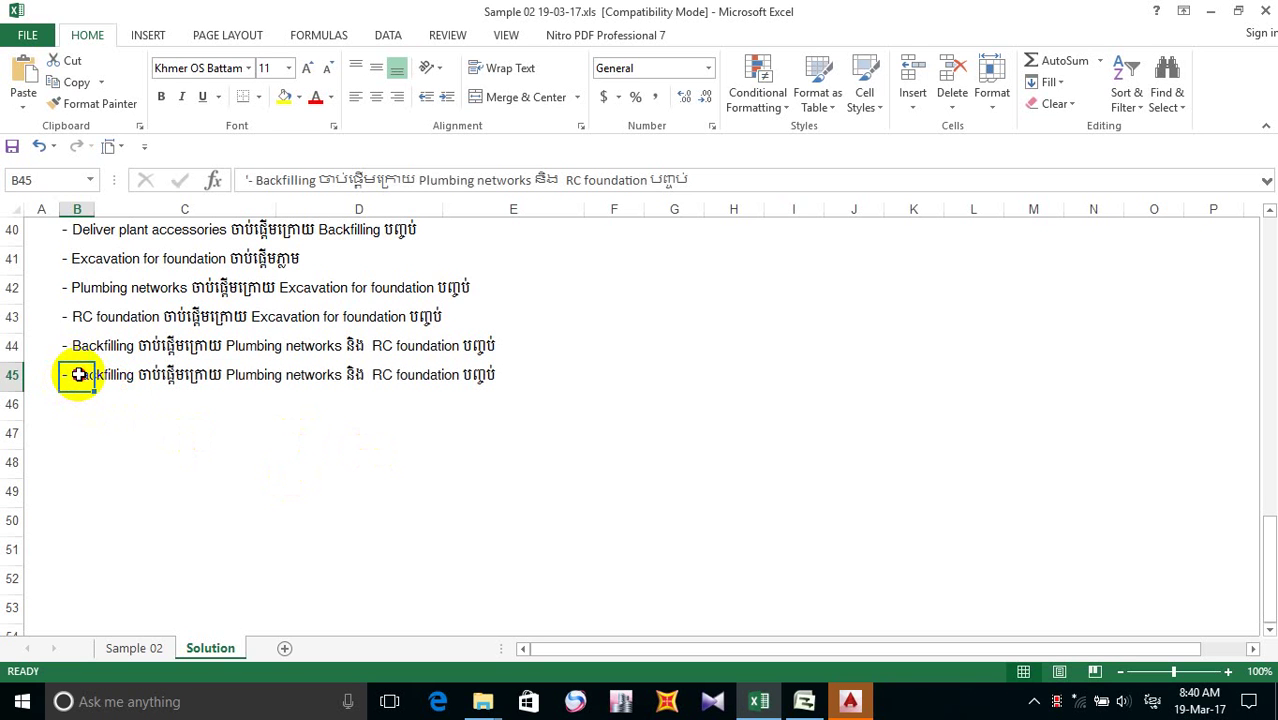
pyautogui.doubleClick(79, 375)
pyautogui.moveTo(76, 375); pyautogui.dragTo(135, 374)
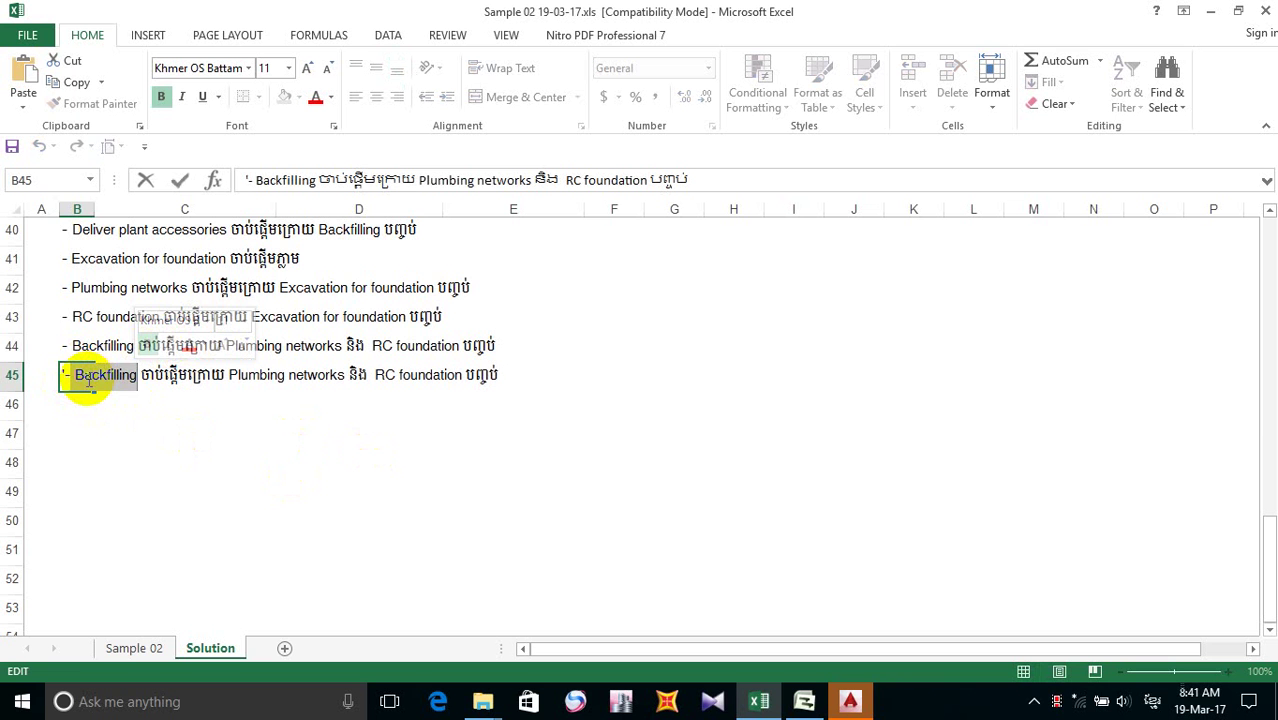
pyautogui.press('Delete')
# - Copy "Install columns" from the activity table in C26 and insert it as the activity name in B45
pyautogui.scroll(7, 157, 277)
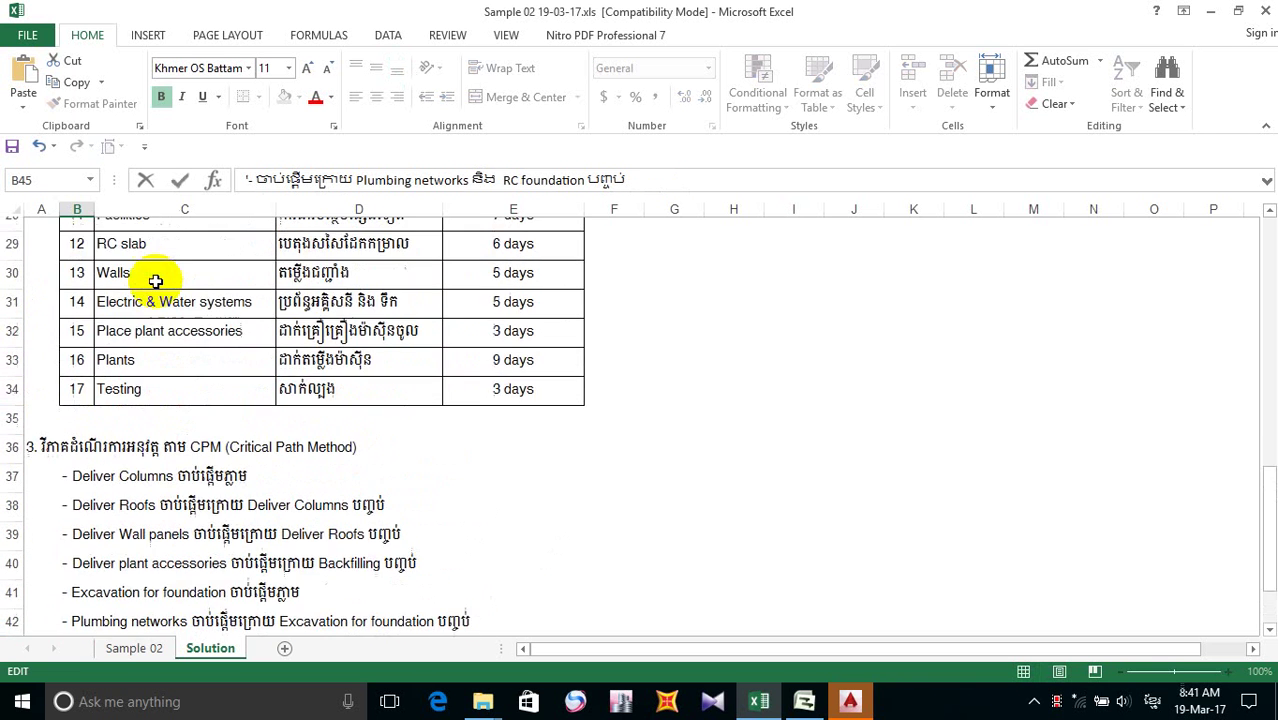
pyautogui.scroll(-1, 157, 283)
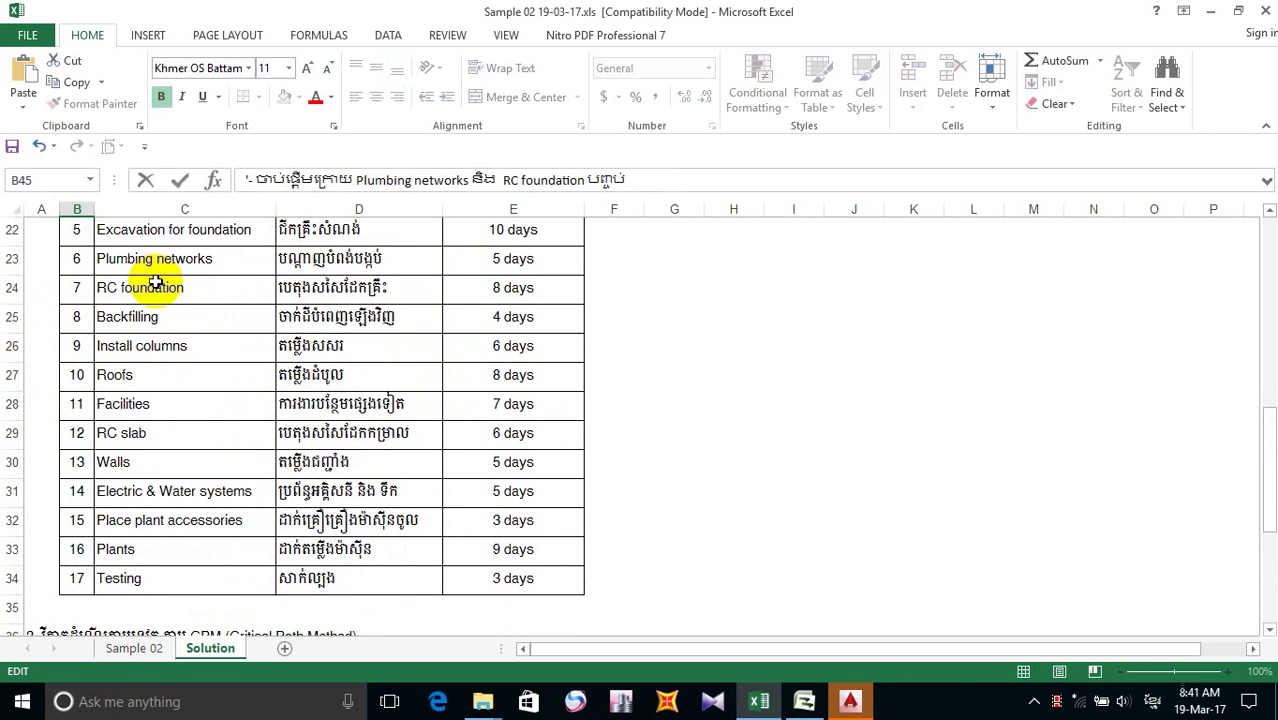
pyautogui.click(128, 348)
pyautogui.doubleClick(186, 353)
pyautogui.moveTo(186, 353); pyautogui.dragTo(71, 345)
pyautogui.hotkey('ctrl', 'c')
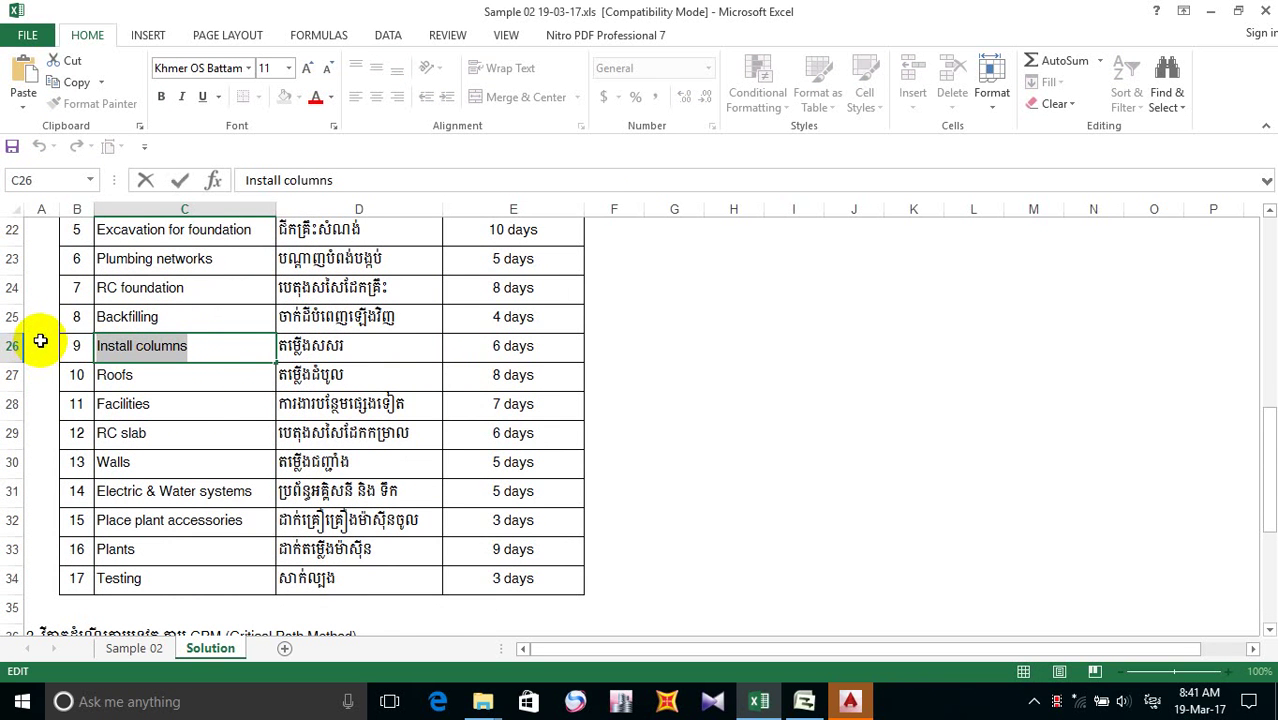
pyautogui.scroll(-5, 197, 405)
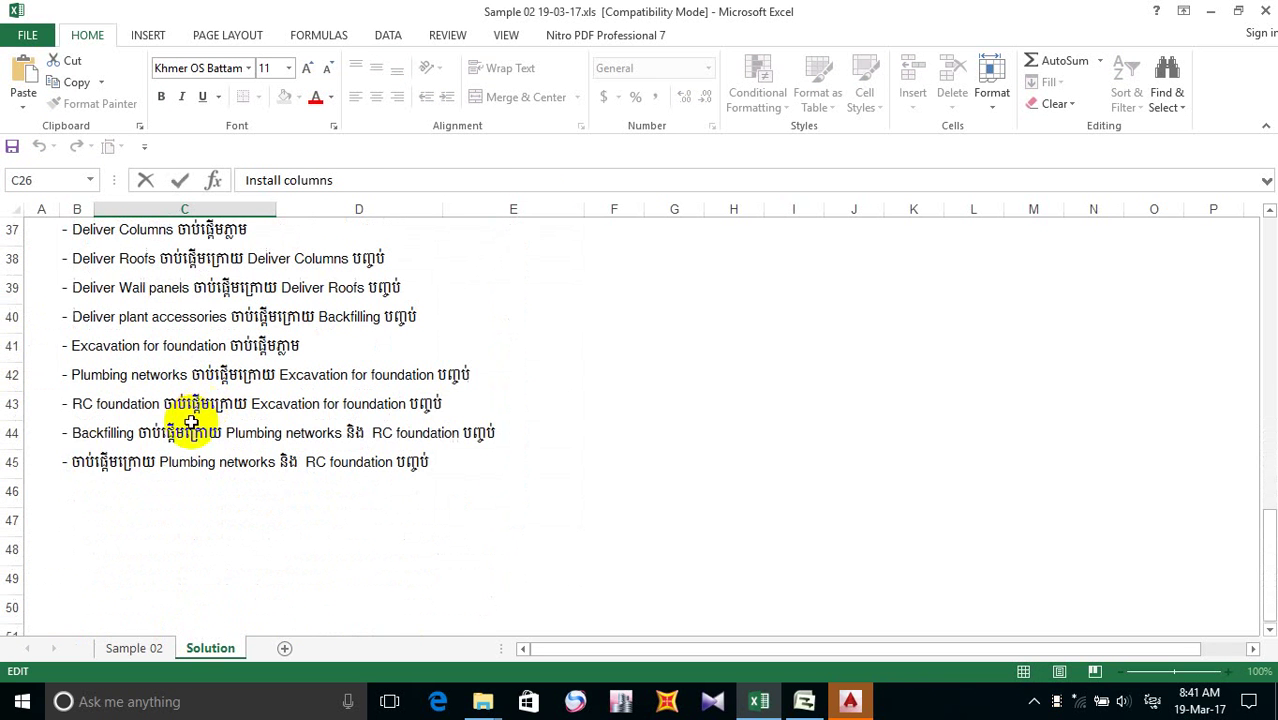
pyautogui.doubleClick(76, 463)
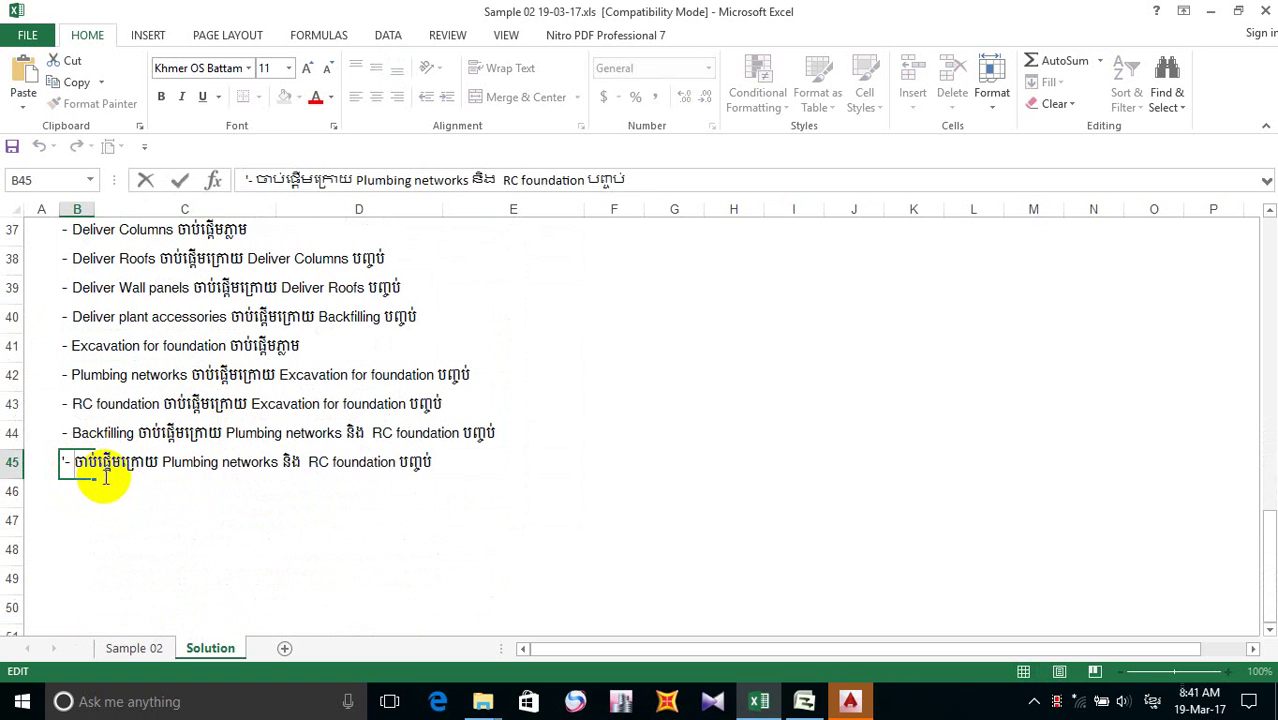
pyautogui.hotkey('ctrl', 'v')
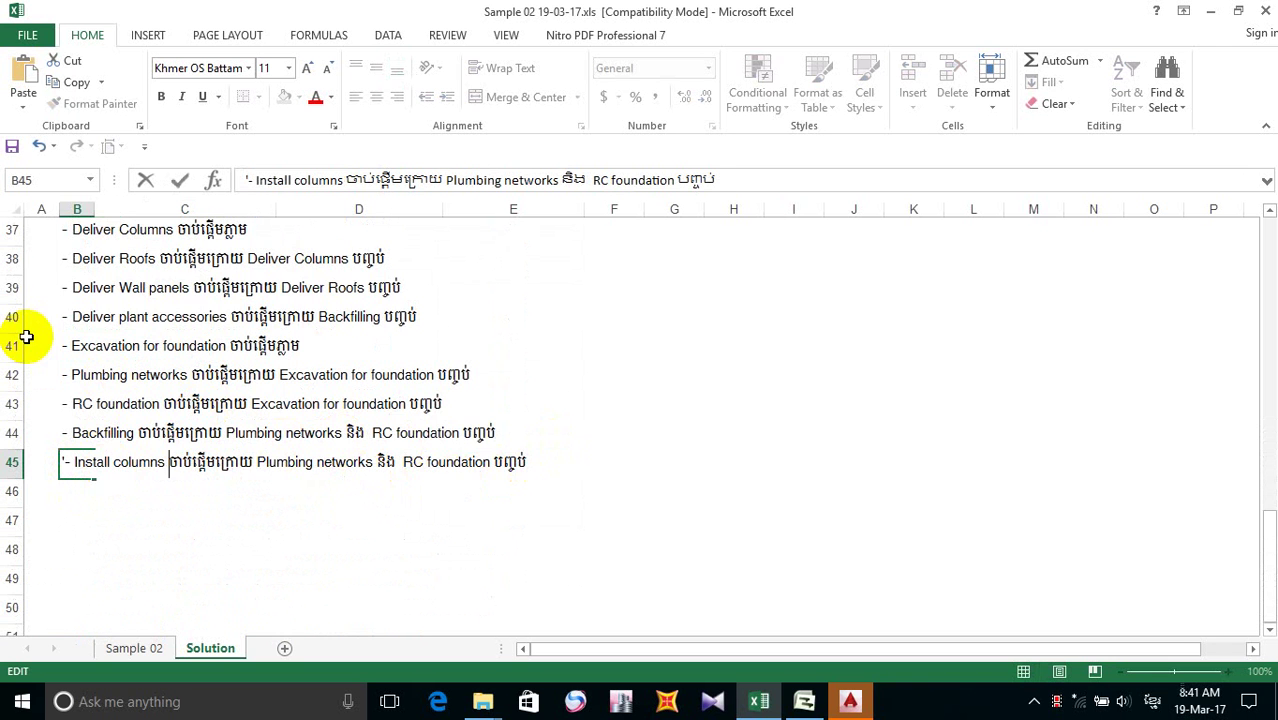
# - Replace "Plumbing networks" in B45 with "Deliver Columns" copied from the line in B37
pyautogui.scroll(2, 30, 337)
pyautogui.click(85, 405)
pyautogui.doubleClick(85, 405)
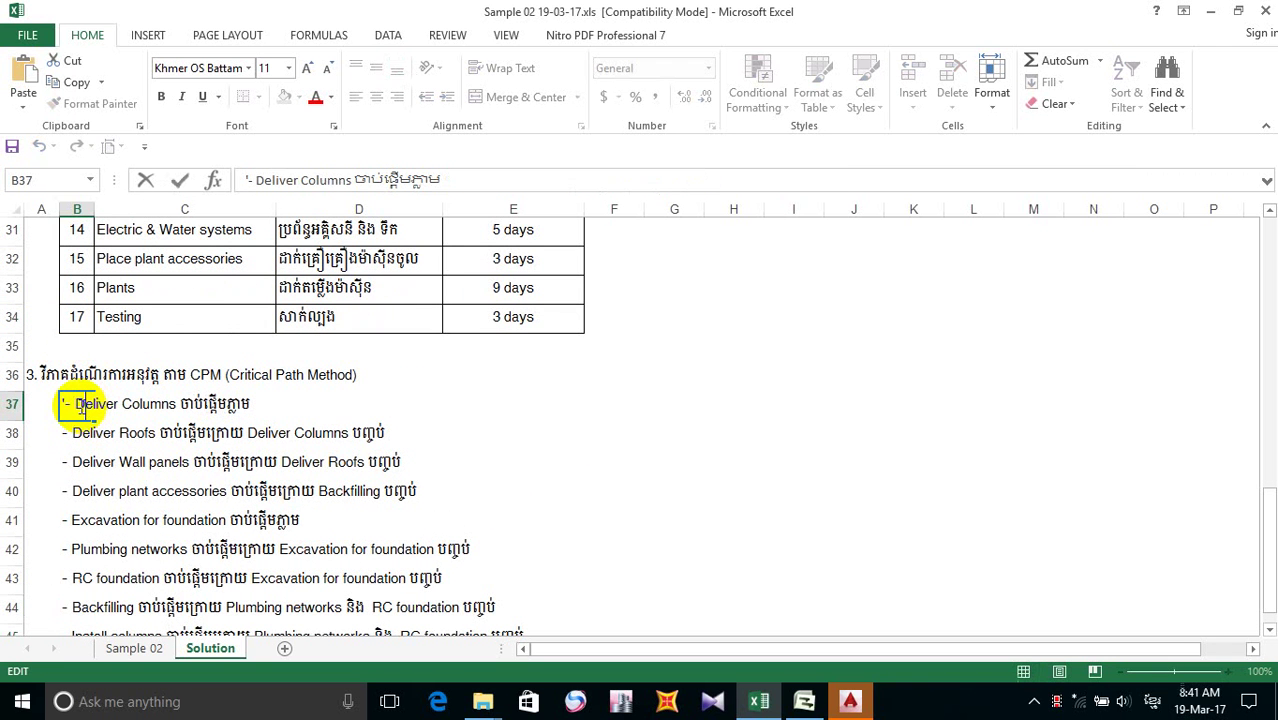
pyautogui.moveTo(73, 404); pyautogui.dragTo(170, 405)
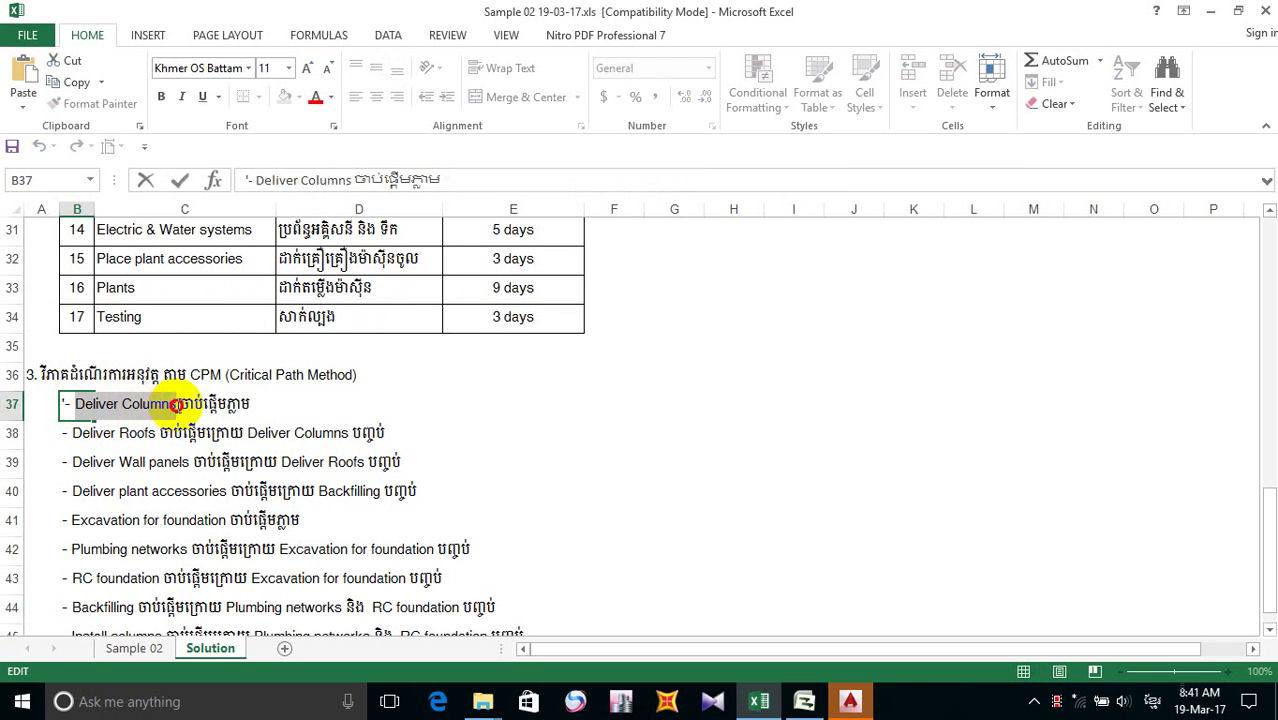
pyautogui.click(176, 405)
pyautogui.moveTo(75, 405); pyautogui.dragTo(176, 412)
pyautogui.hotkey('ctrl', 'c')
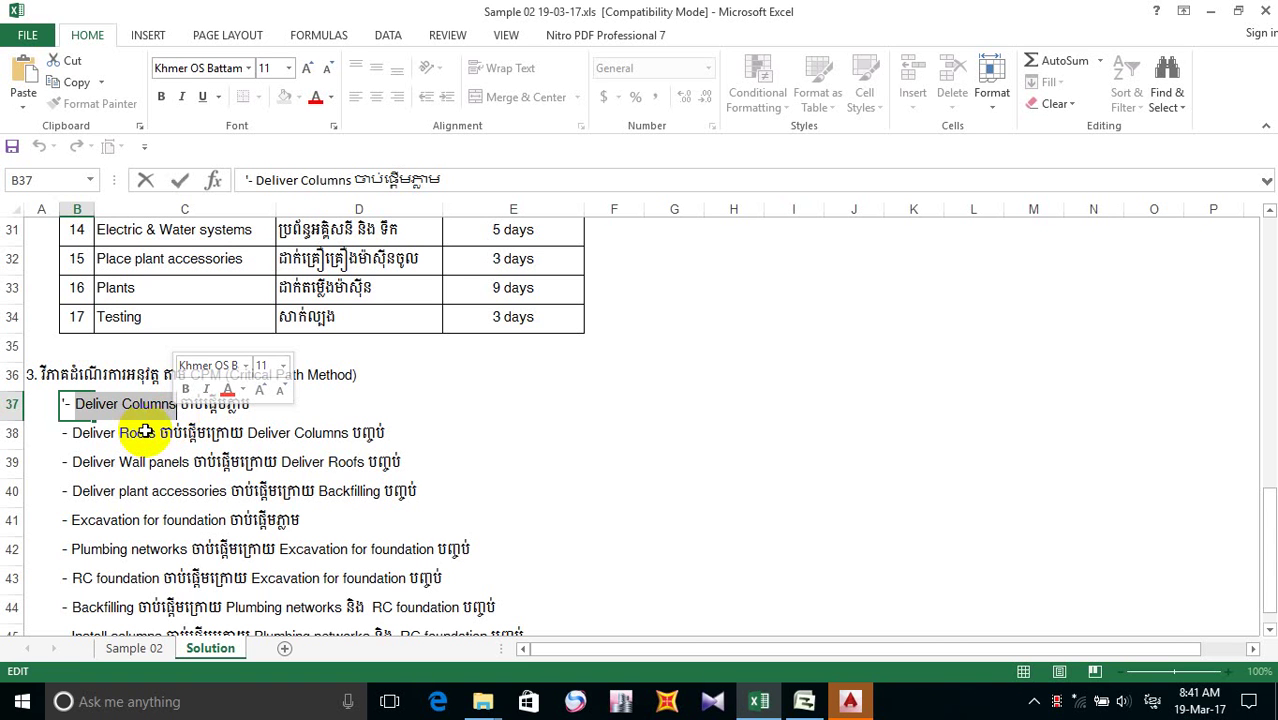
pyautogui.moveTo(148, 405); pyautogui.dragTo(257, 405)
pyautogui.scroll(-4, 257, 405)
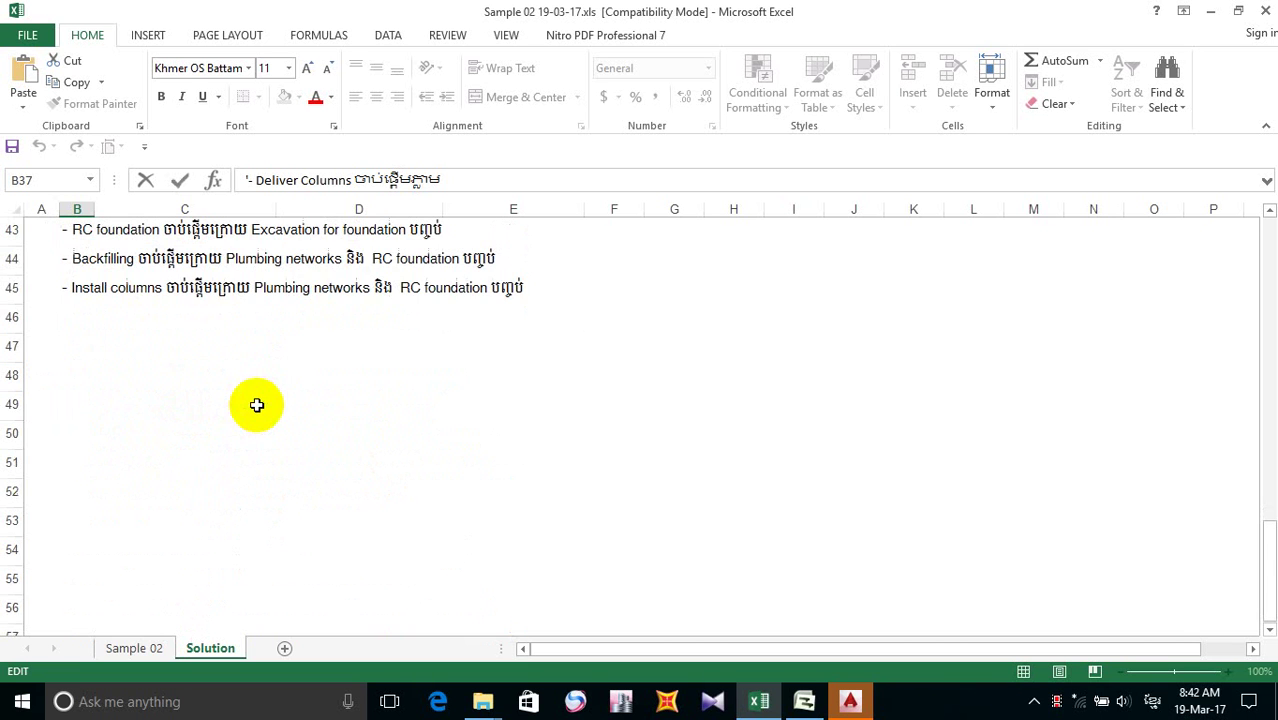
pyautogui.doubleClick(322, 287)
pyautogui.doubleClick(75, 287)
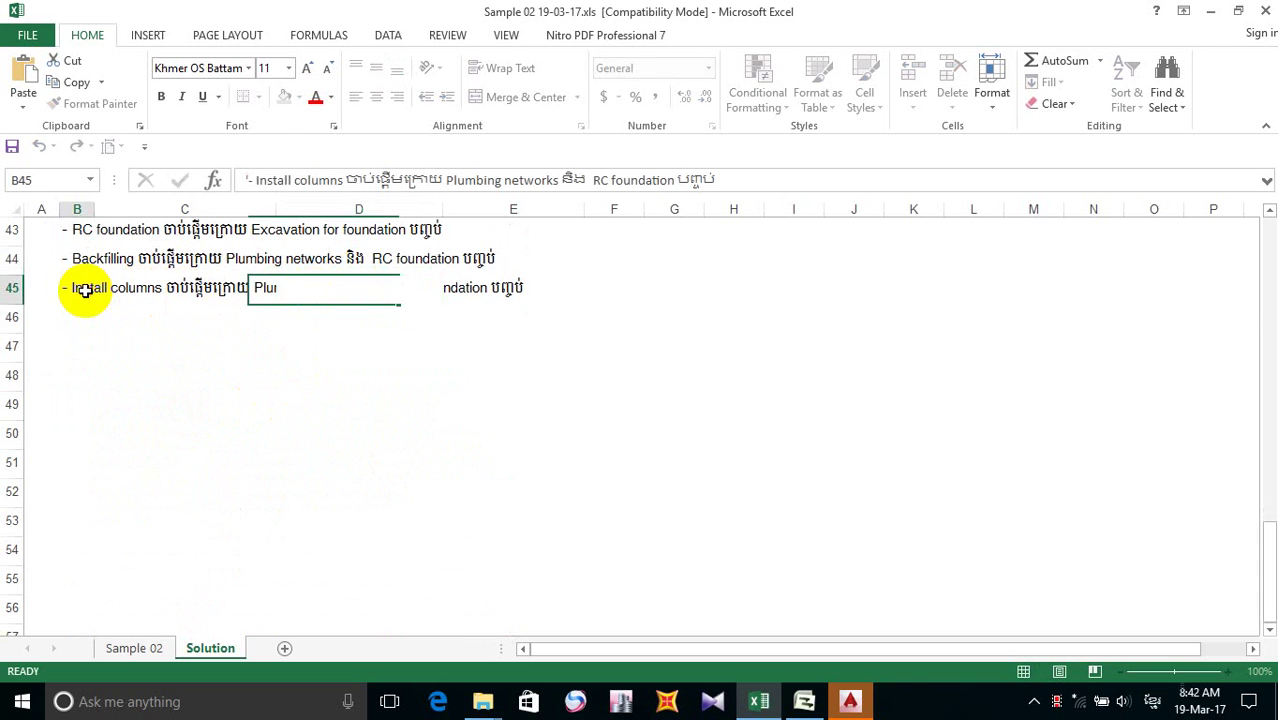
pyautogui.moveTo(254, 287); pyautogui.dragTo(374, 297)
pyautogui.hotkey('ctrl', 'v')
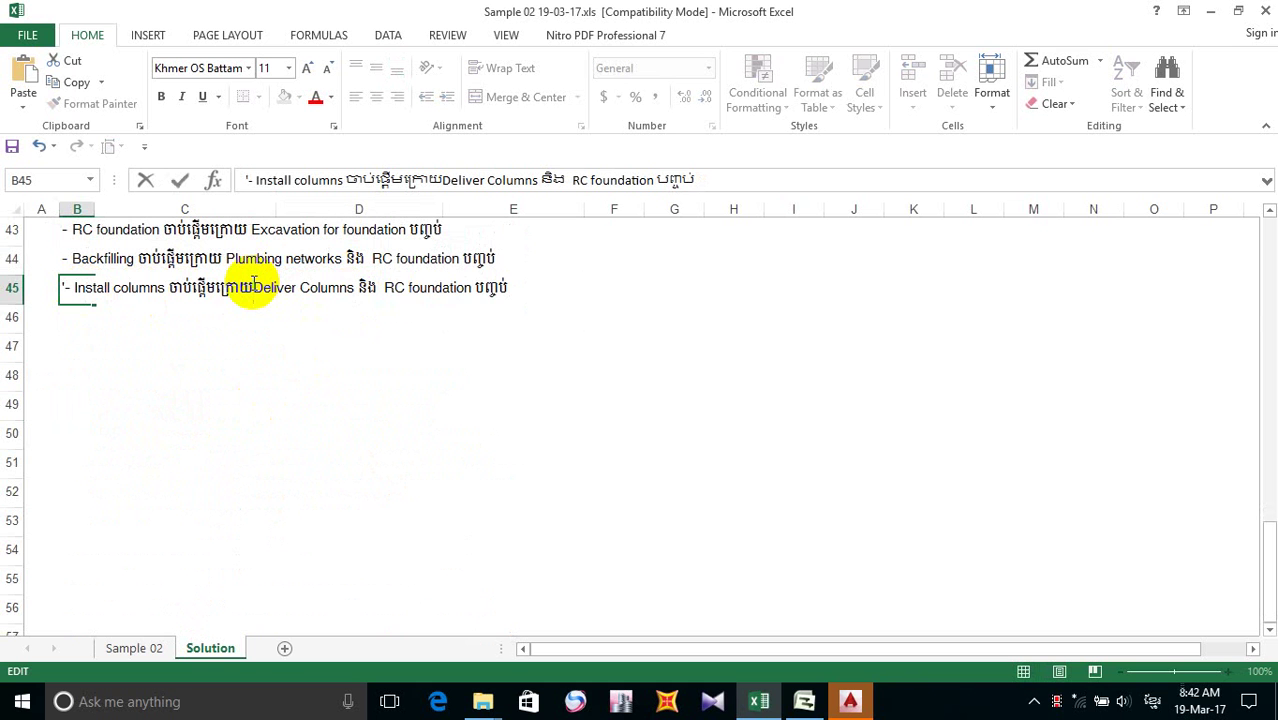
# - Add a space before "Deliver Columns" in B45 and replace "RC foundation" there with "Backfilling" copied from B44
pyautogui.scroll(3, 300, 300)
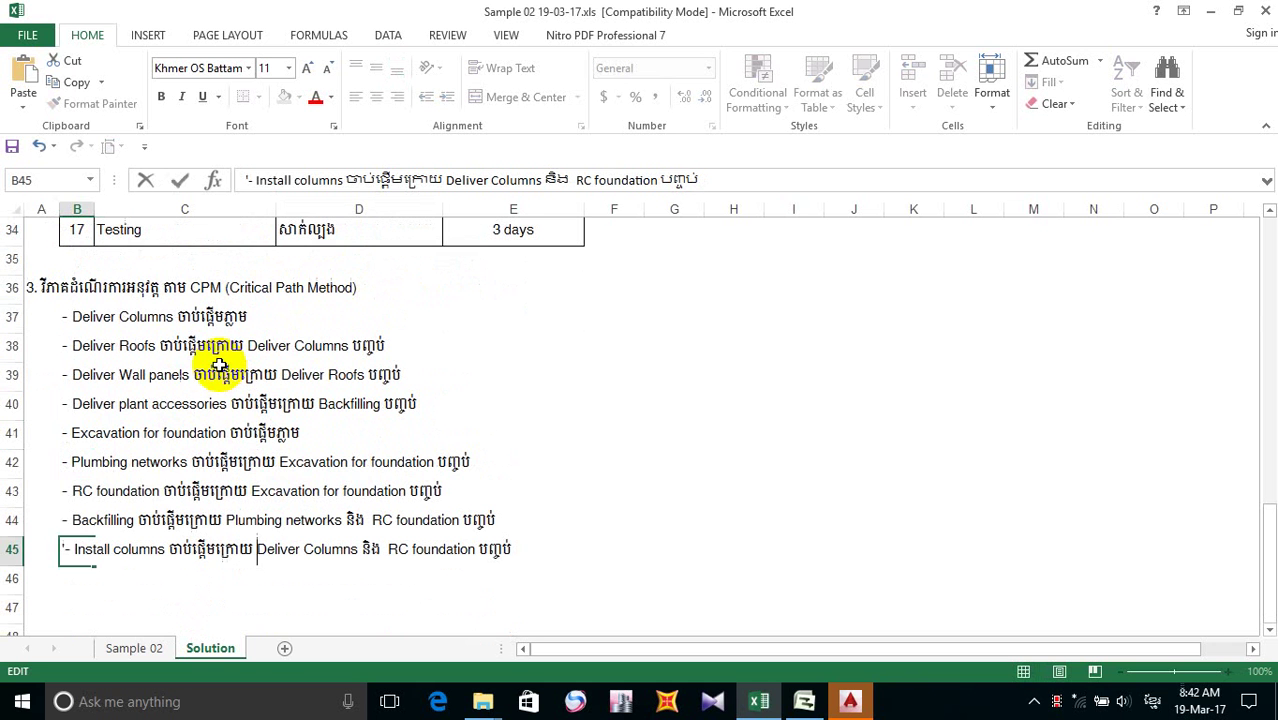
pyautogui.click(78, 527)
pyautogui.doubleClick(78, 525)
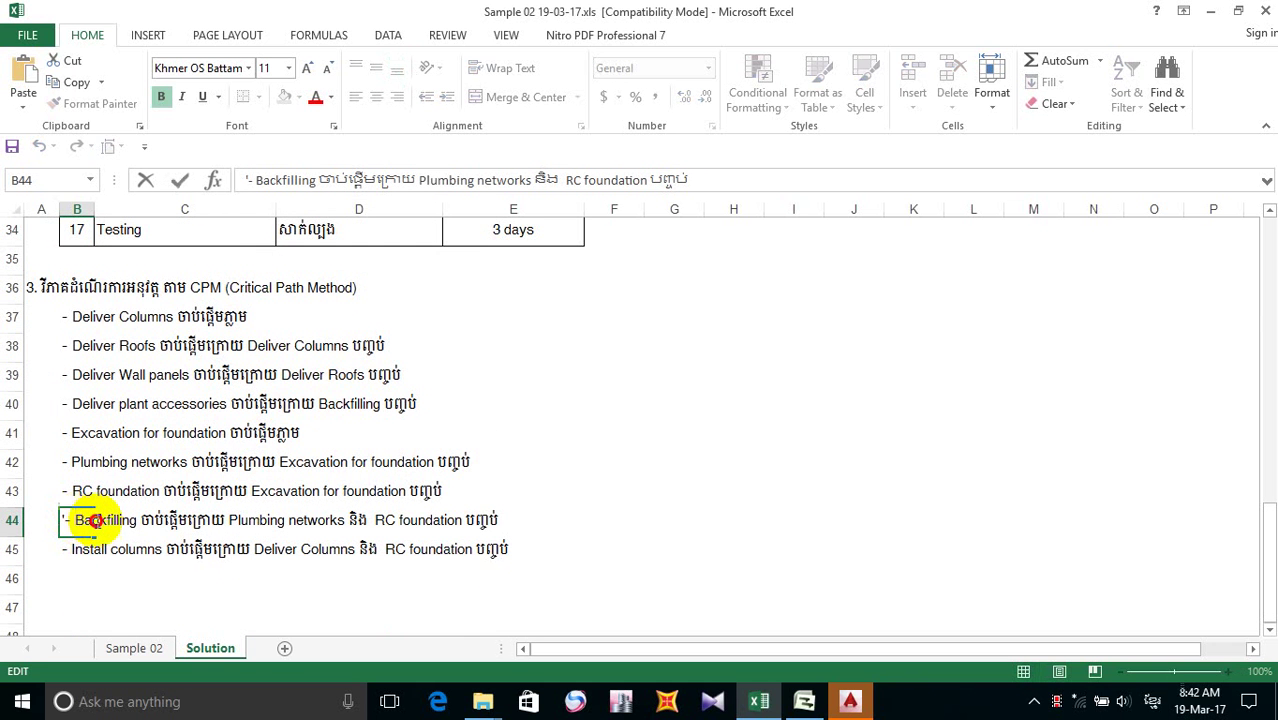
pyautogui.doubleClick(94, 520)
pyautogui.hotkey('ctrl', 'c')
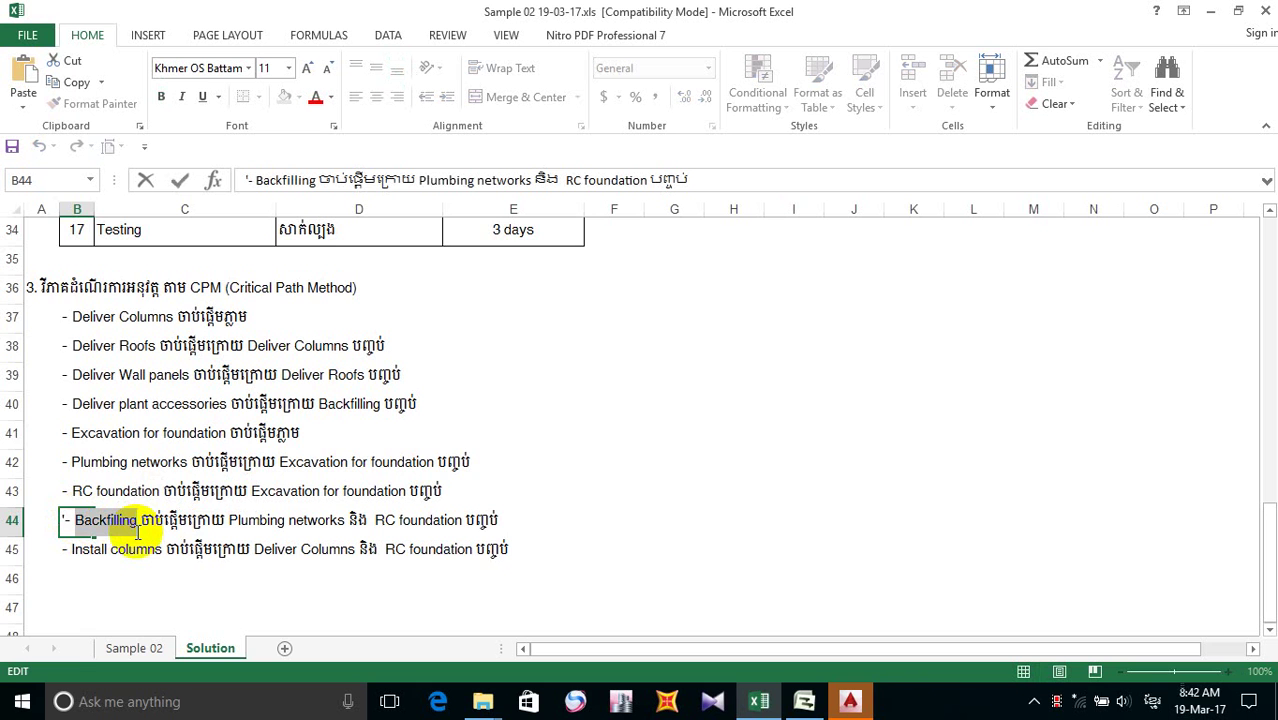
pyautogui.scroll(-1, 250, 508)
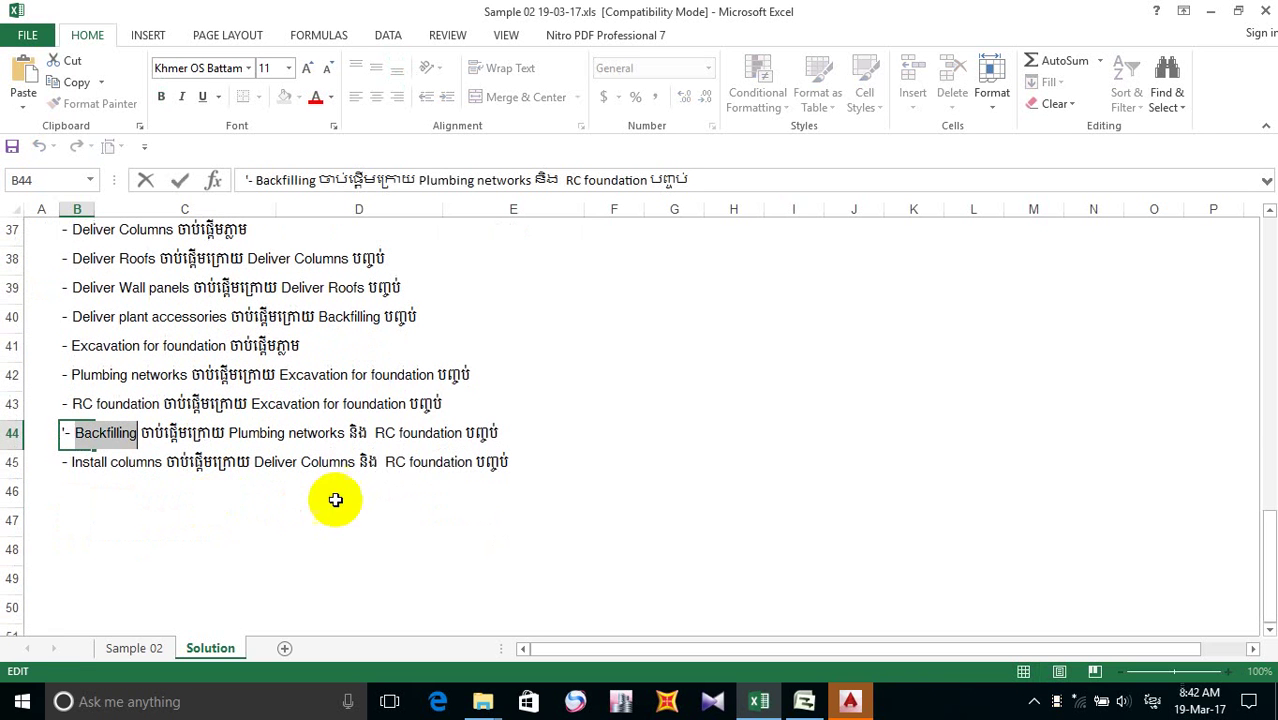
pyautogui.doubleClick(63, 459)
pyautogui.click(388, 461)
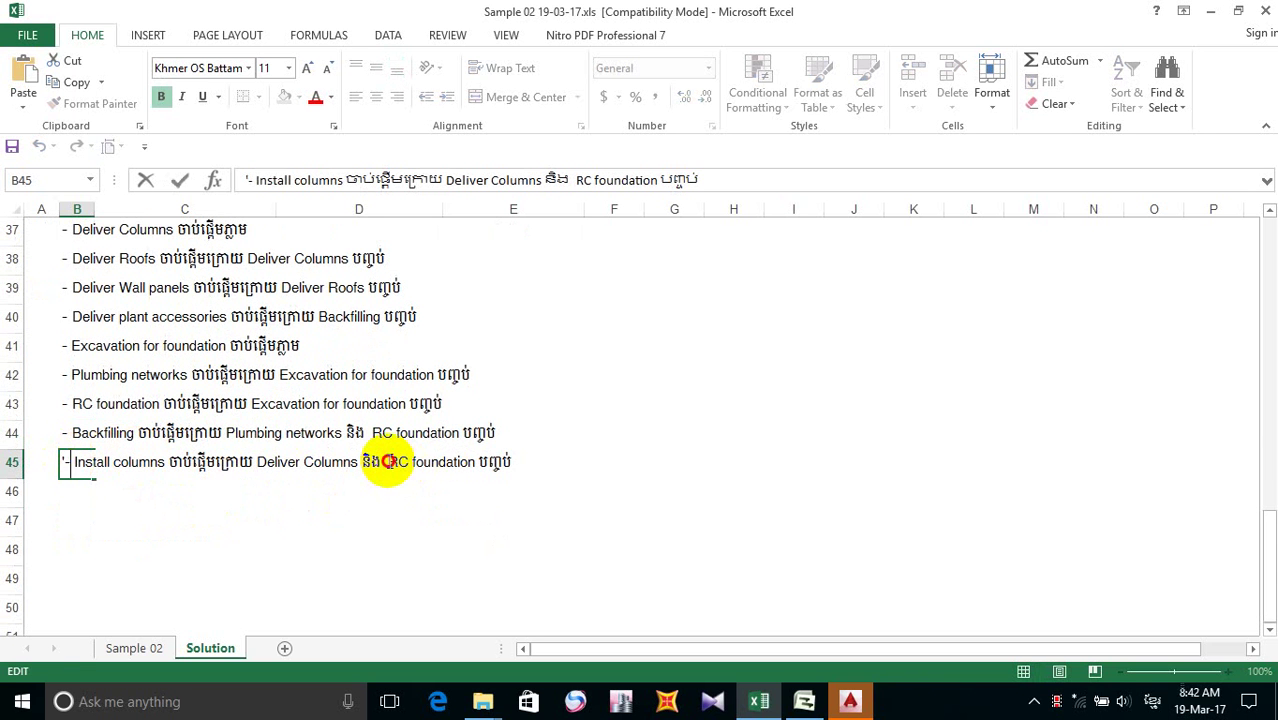
pyautogui.moveTo(388, 461); pyautogui.dragTo(465, 462)
pyautogui.click(467, 463)
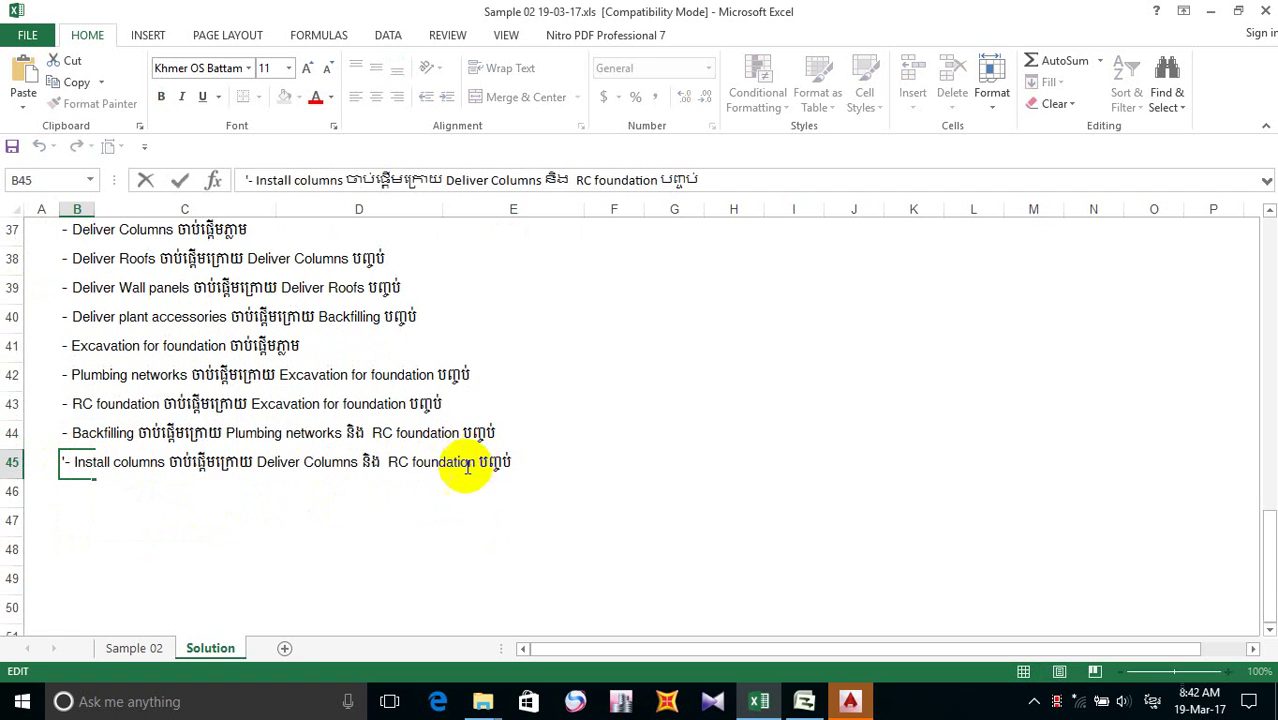
pyautogui.moveTo(388, 461); pyautogui.dragTo(466, 463)
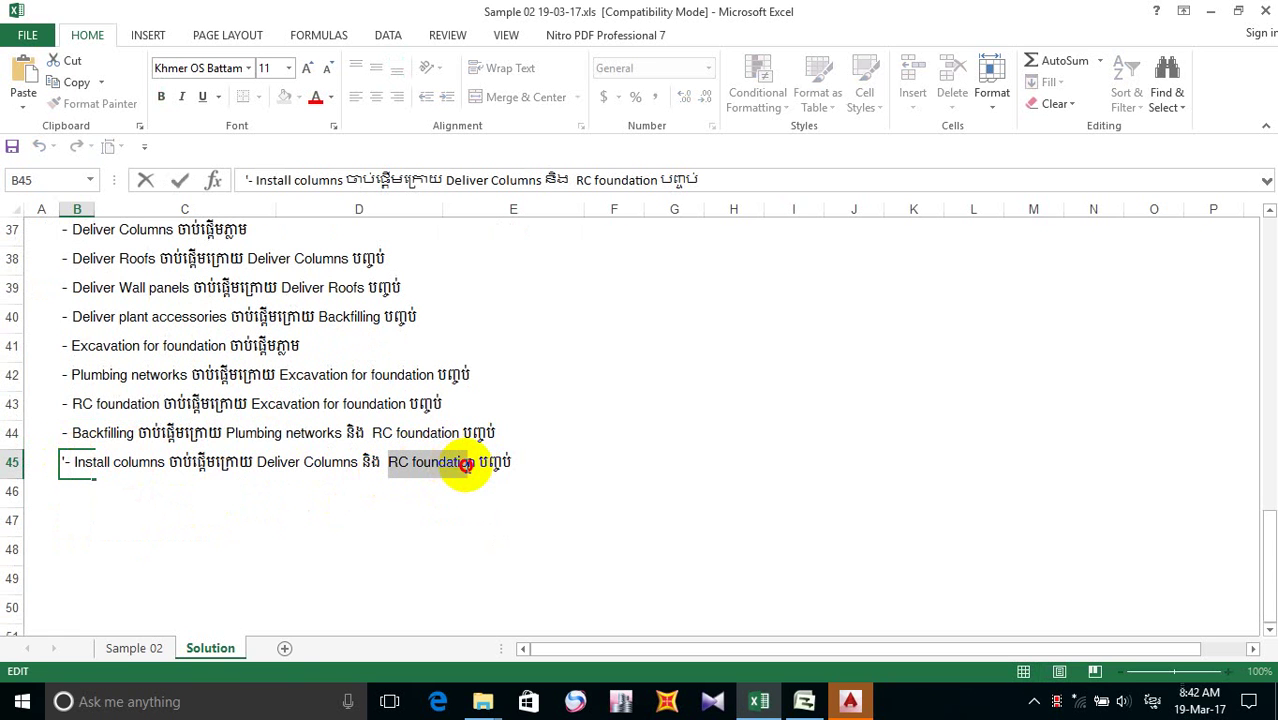
pyautogui.hotkey('ctrl', 'v')
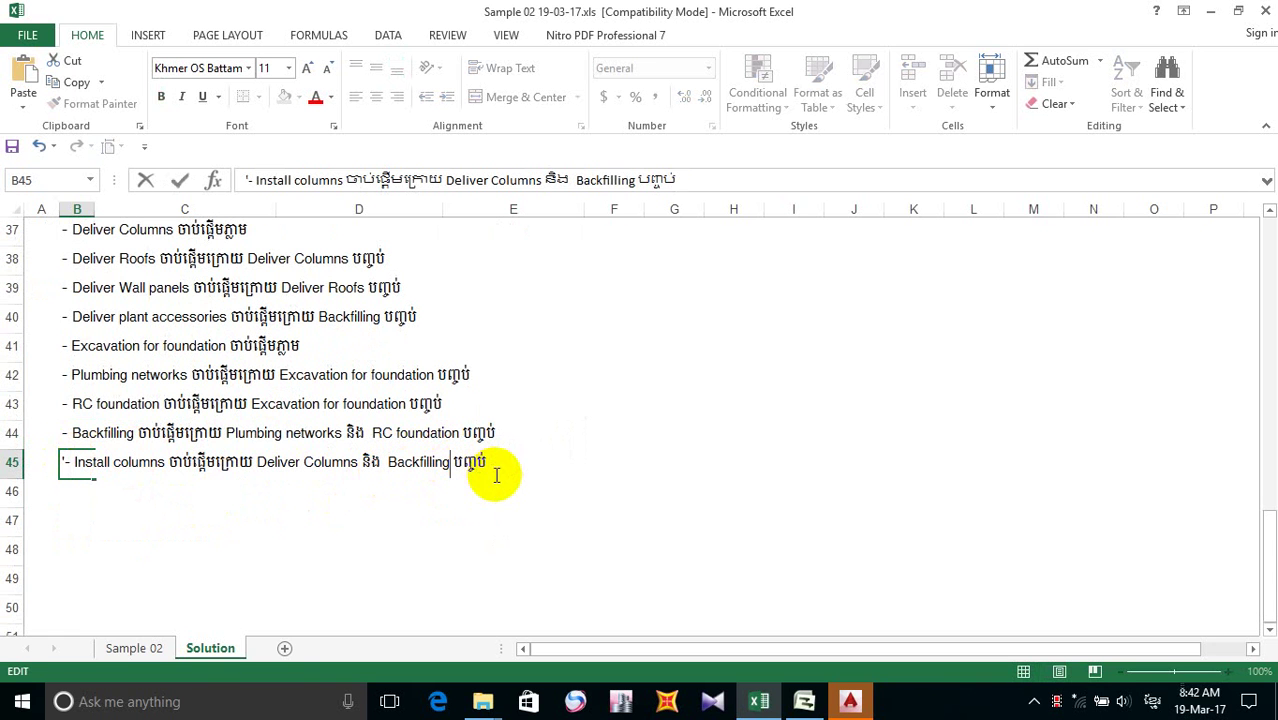
pyautogui.click(608, 460)
pyautogui.click(78, 488)
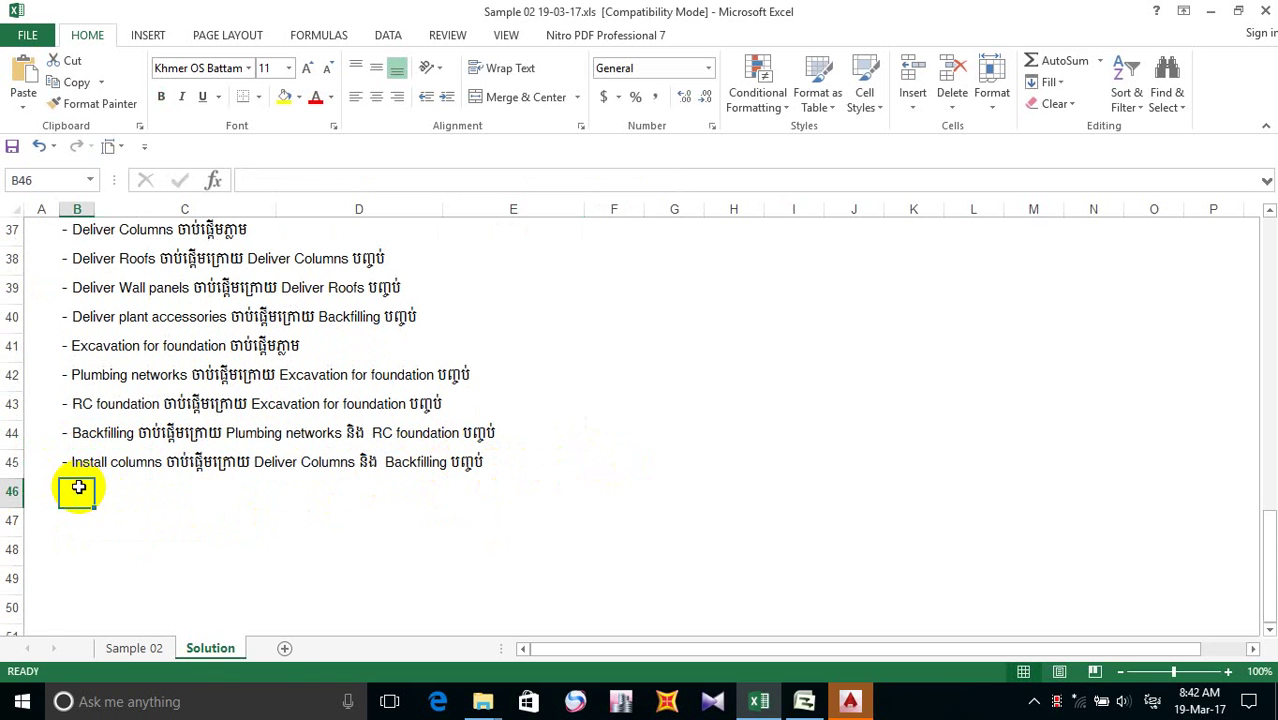
pyautogui.hotkey('ctrl', 'v')
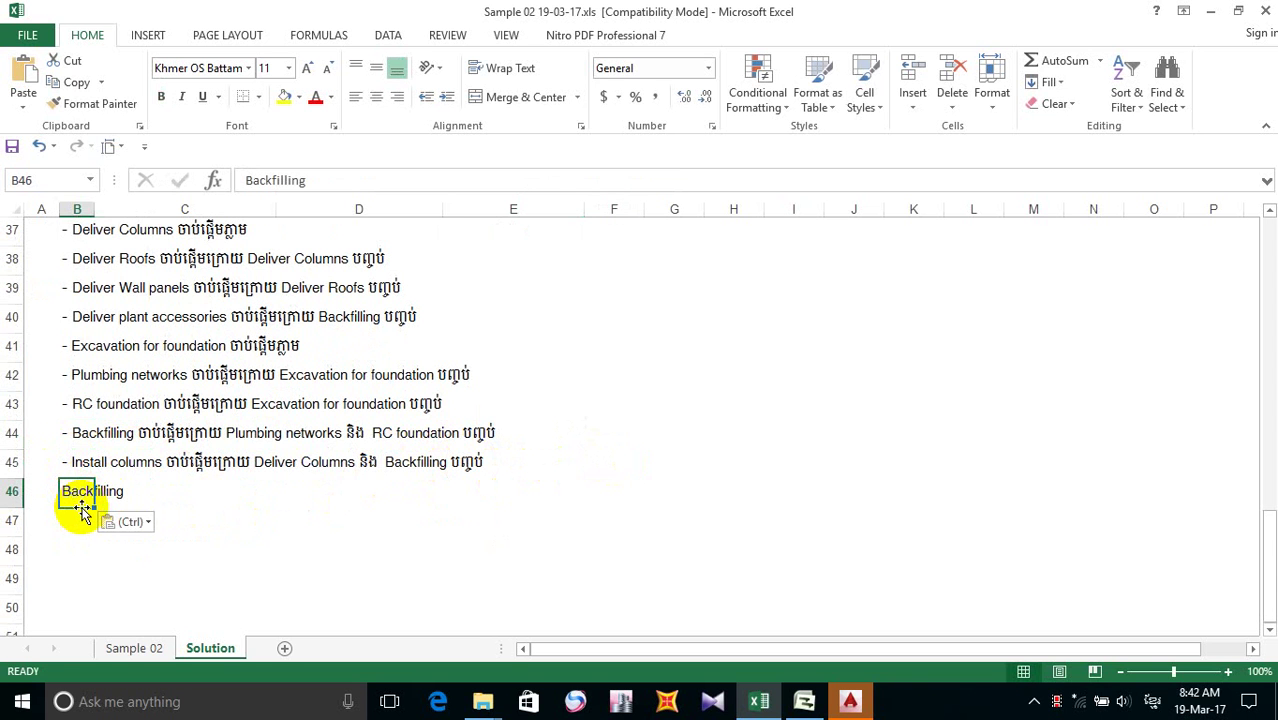
pyautogui.press('BackSpace')
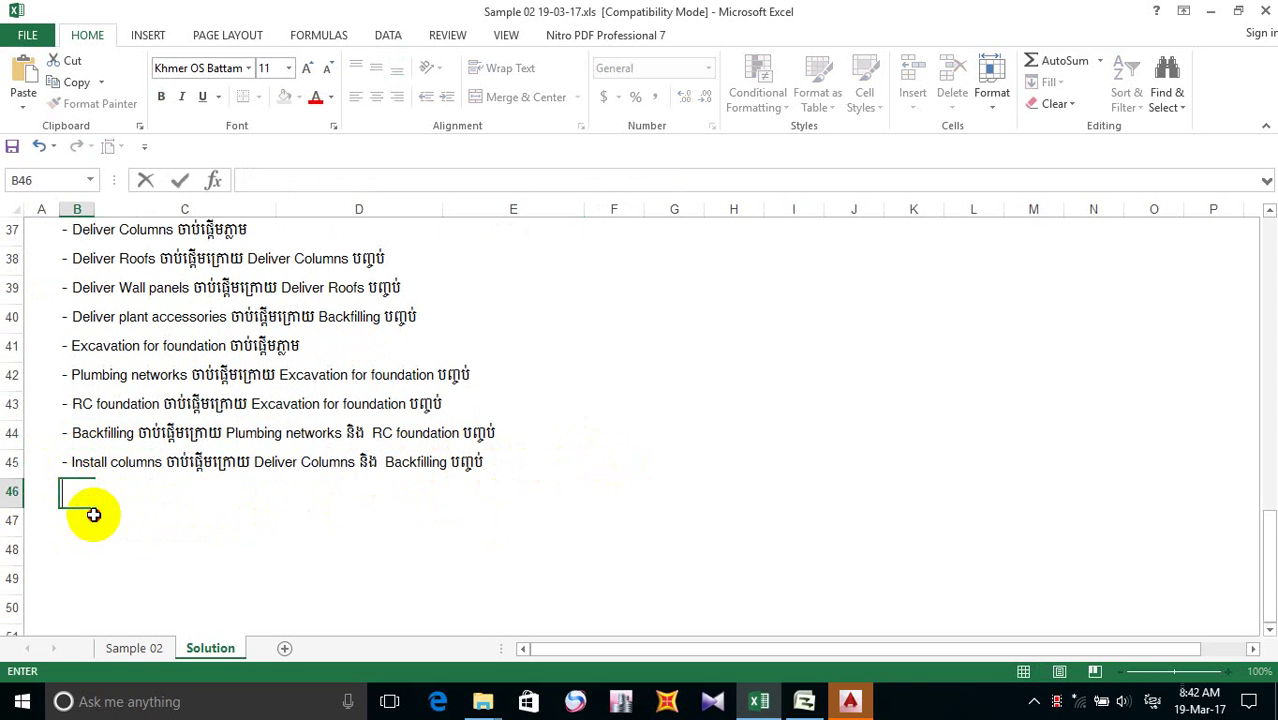
pyautogui.press('Return')
# - Copy the Install columns line from B45 down into B46
pyautogui.click(77, 488)
pyautogui.hotkey('ctrl', 'd')
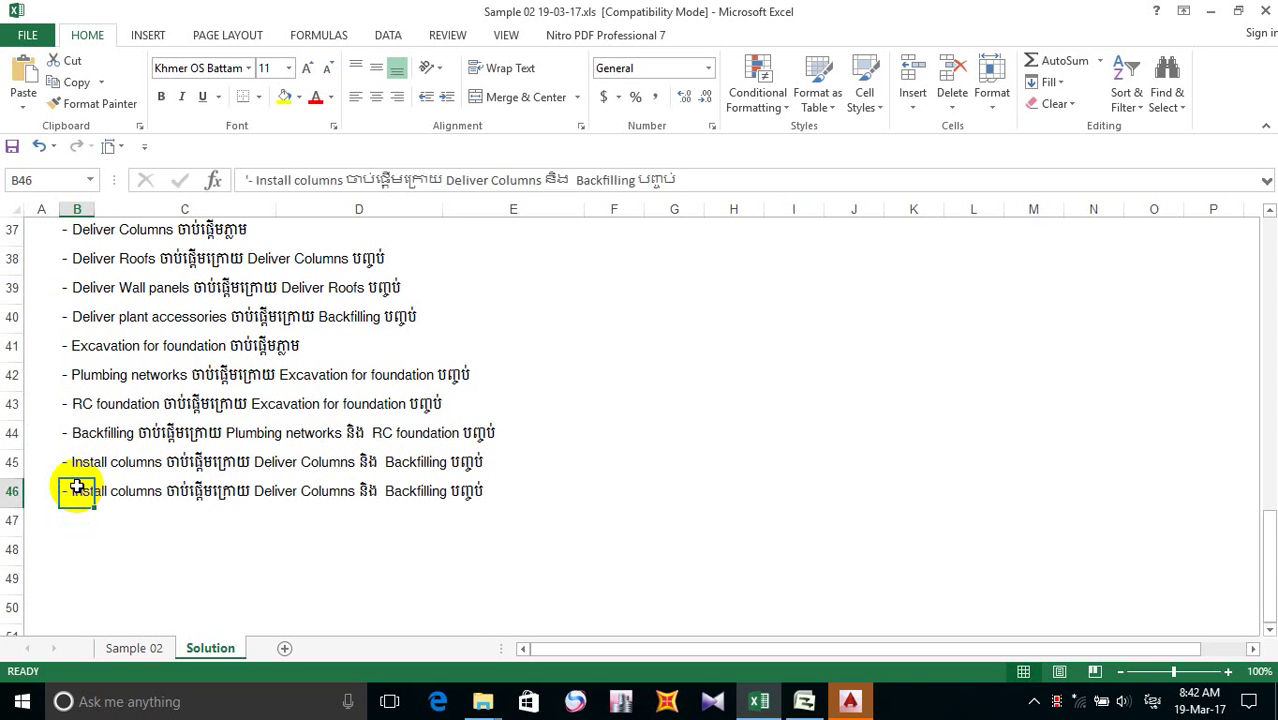
pyautogui.click(132, 494)
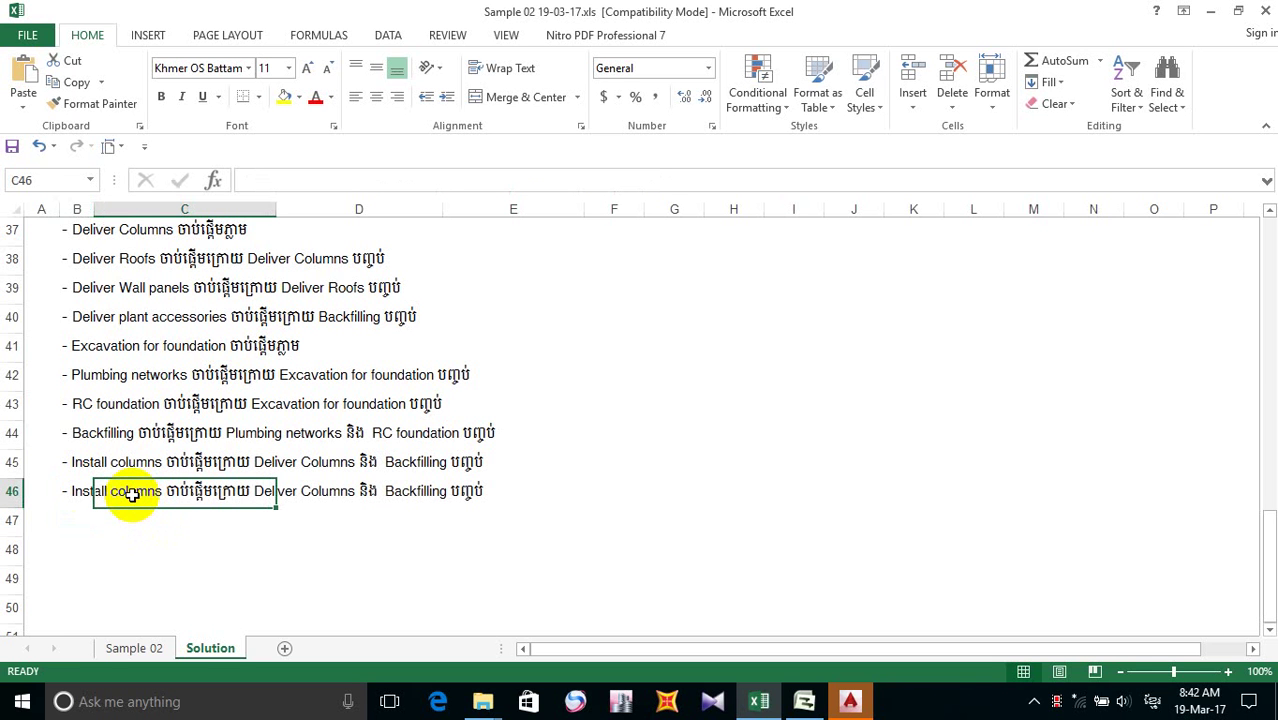
# - Copy "Roofs" from the activity table in C27 and replace the activity name "Install columns" in B46 with it
pyautogui.scroll(4, 132, 494)
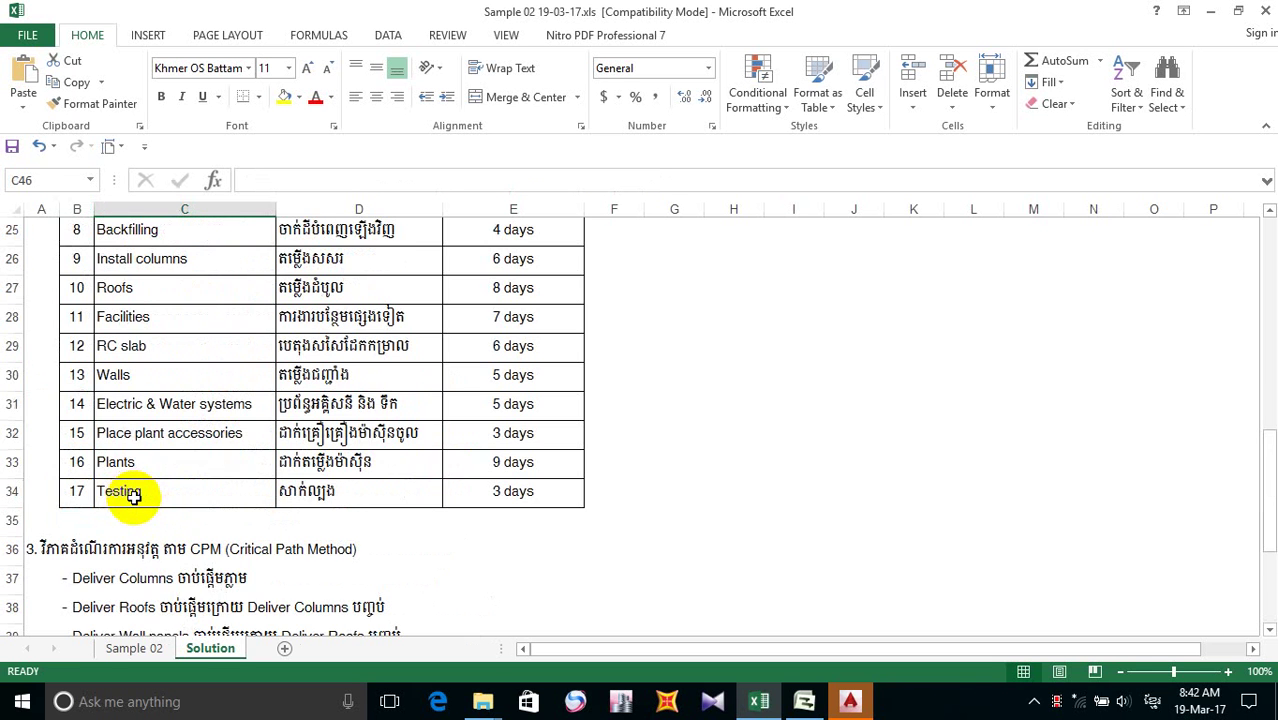
pyautogui.scroll(2, 133, 493)
pyautogui.click(114, 462)
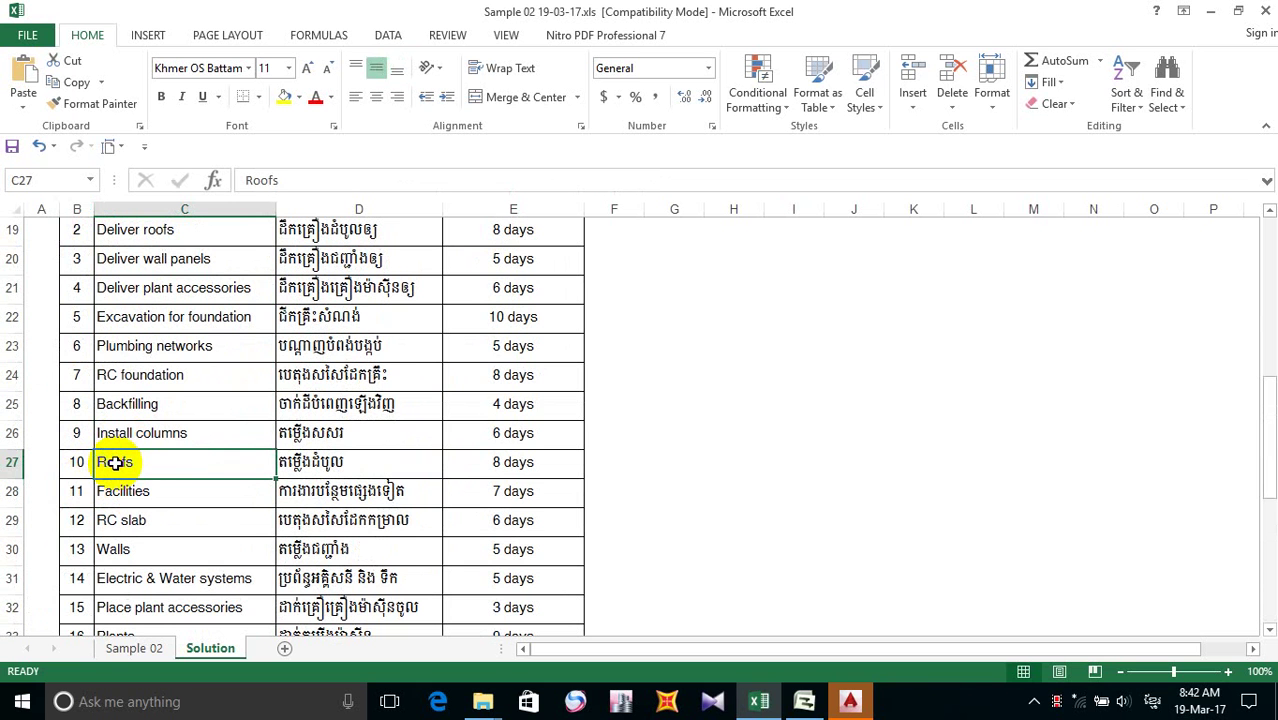
pyautogui.doubleClick(176, 464)
pyautogui.moveTo(176, 464); pyautogui.dragTo(68, 477)
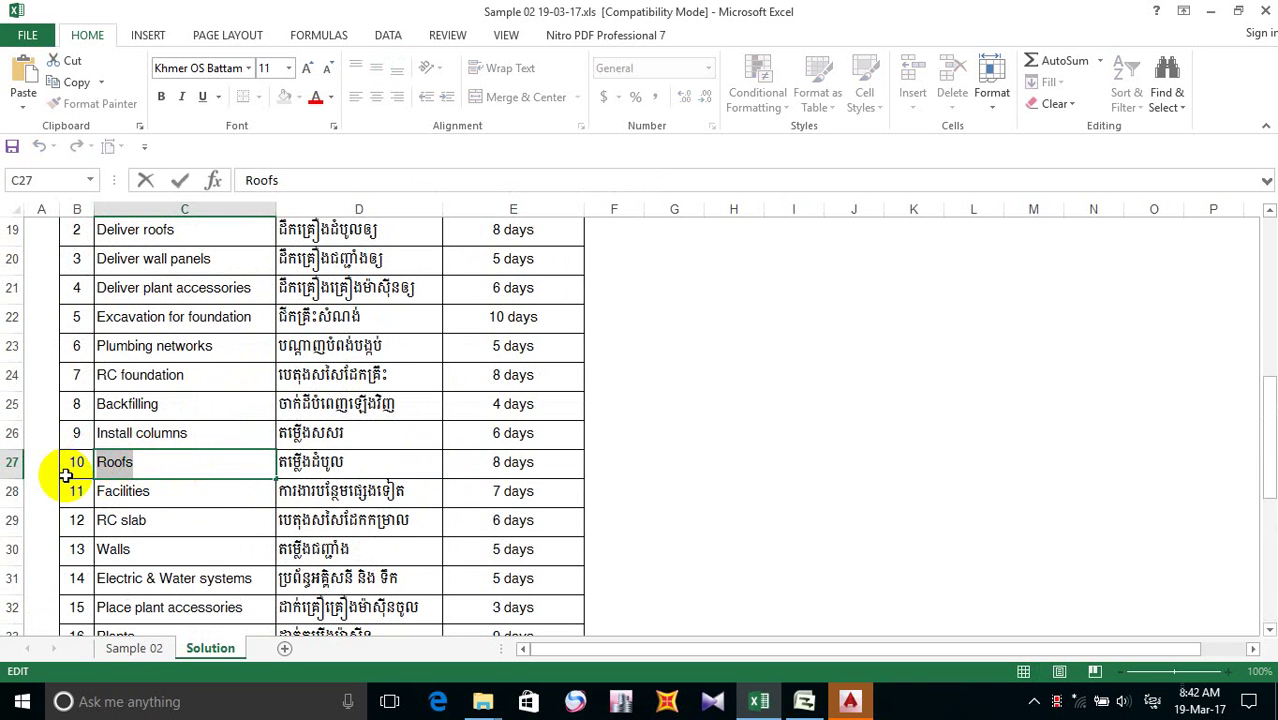
pyautogui.scroll(-8, 66, 477)
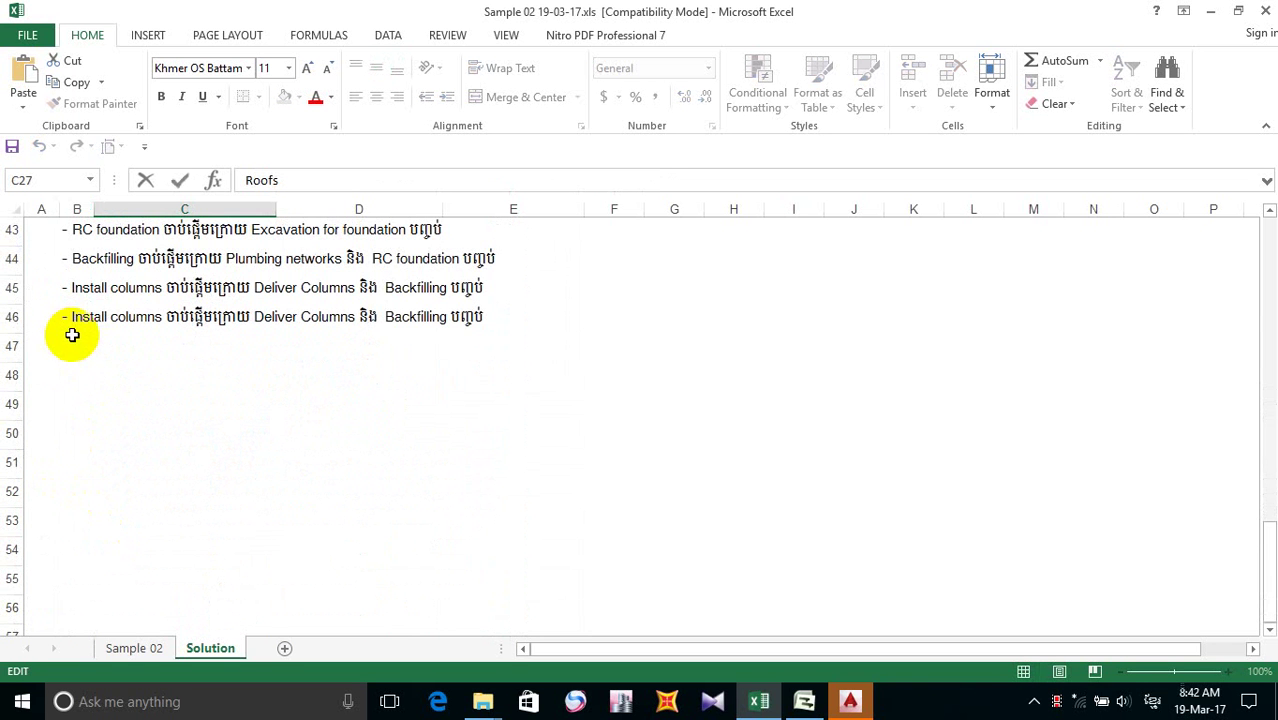
pyautogui.click(72, 316)
pyautogui.doubleClick(76, 316)
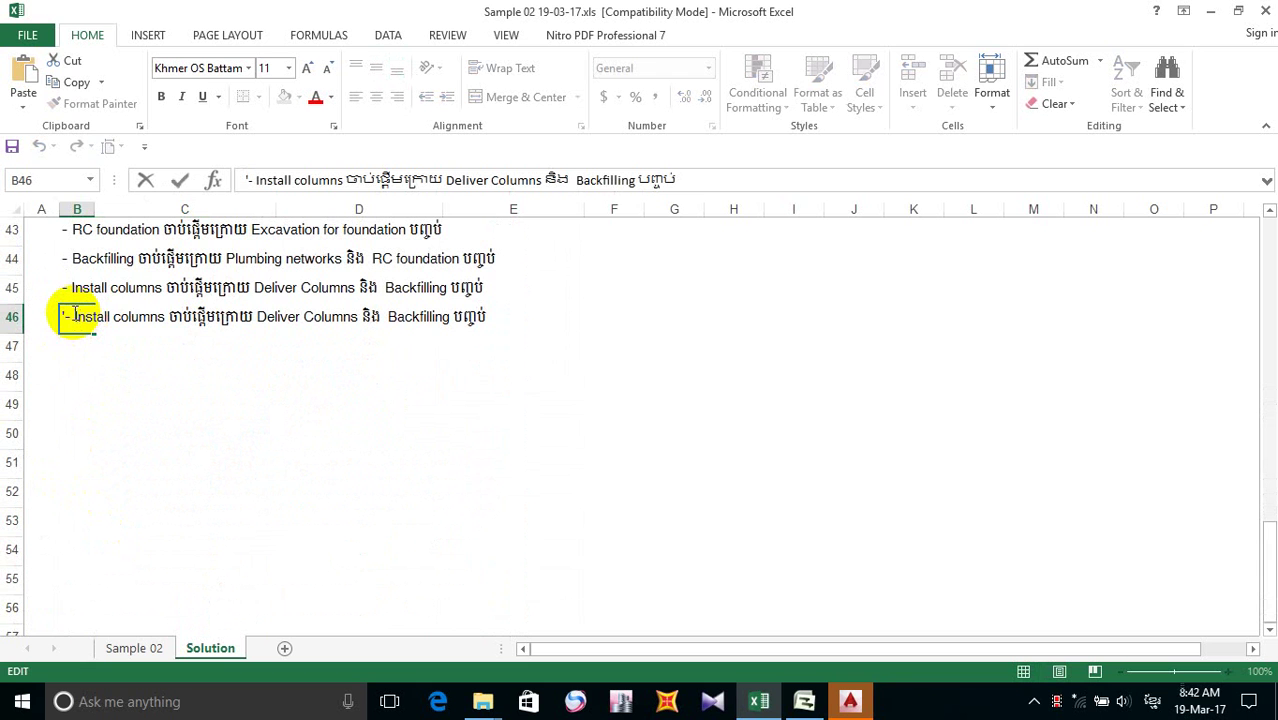
pyautogui.moveTo(76, 316); pyautogui.dragTo(162, 321)
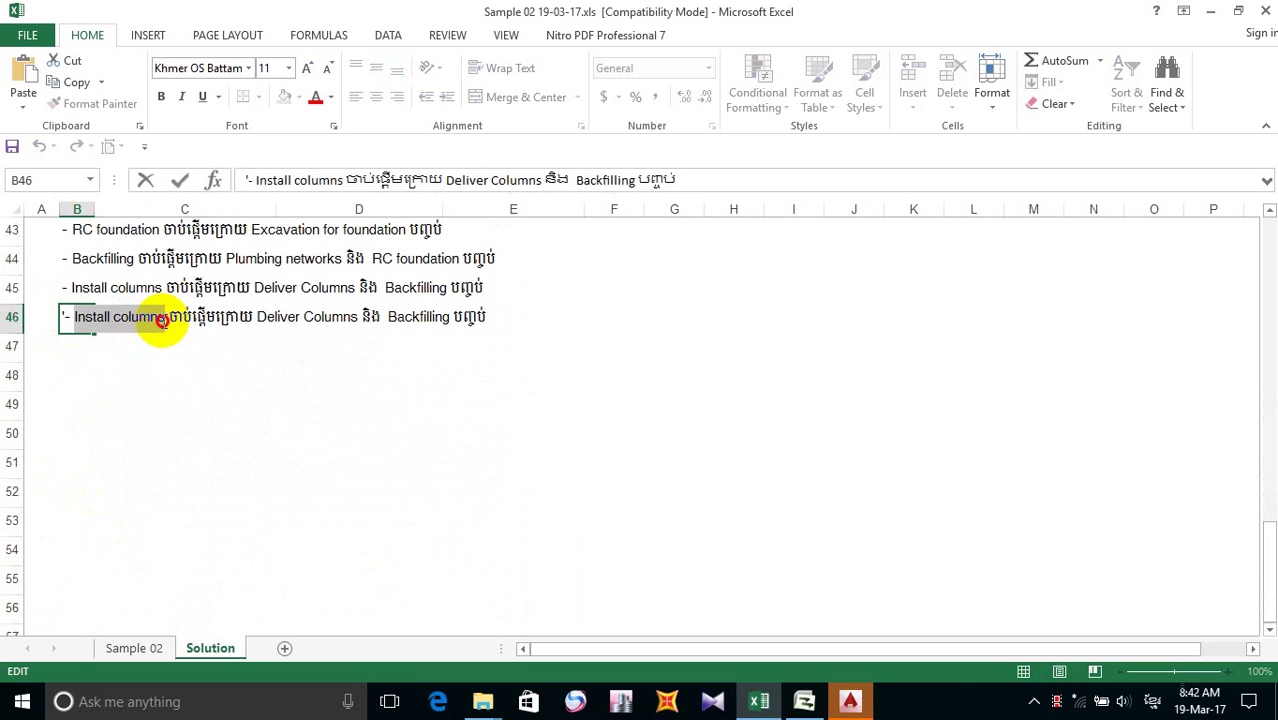
pyautogui.write('Roofs')
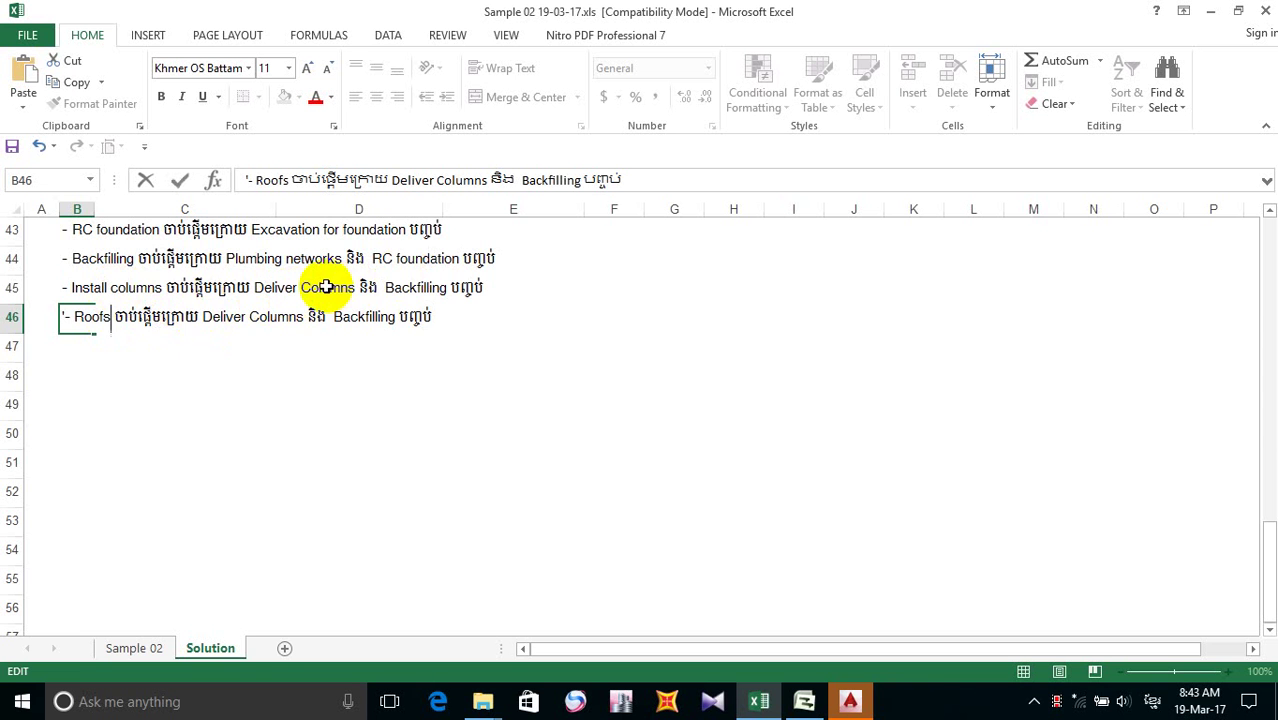
# - Replace "Deliver Columns" in B46 with "Deliver Roofs" copied from the line in B38
pyautogui.scroll(3, 340, 286)
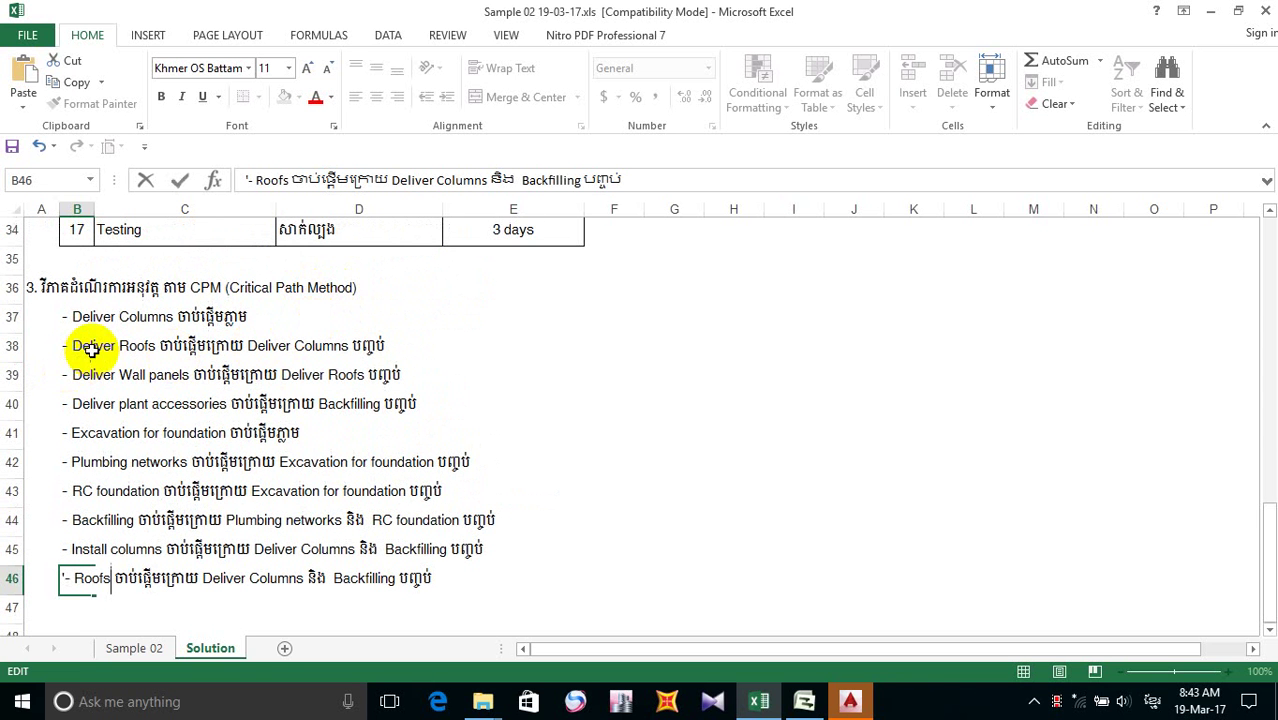
pyautogui.doubleClick(84, 345)
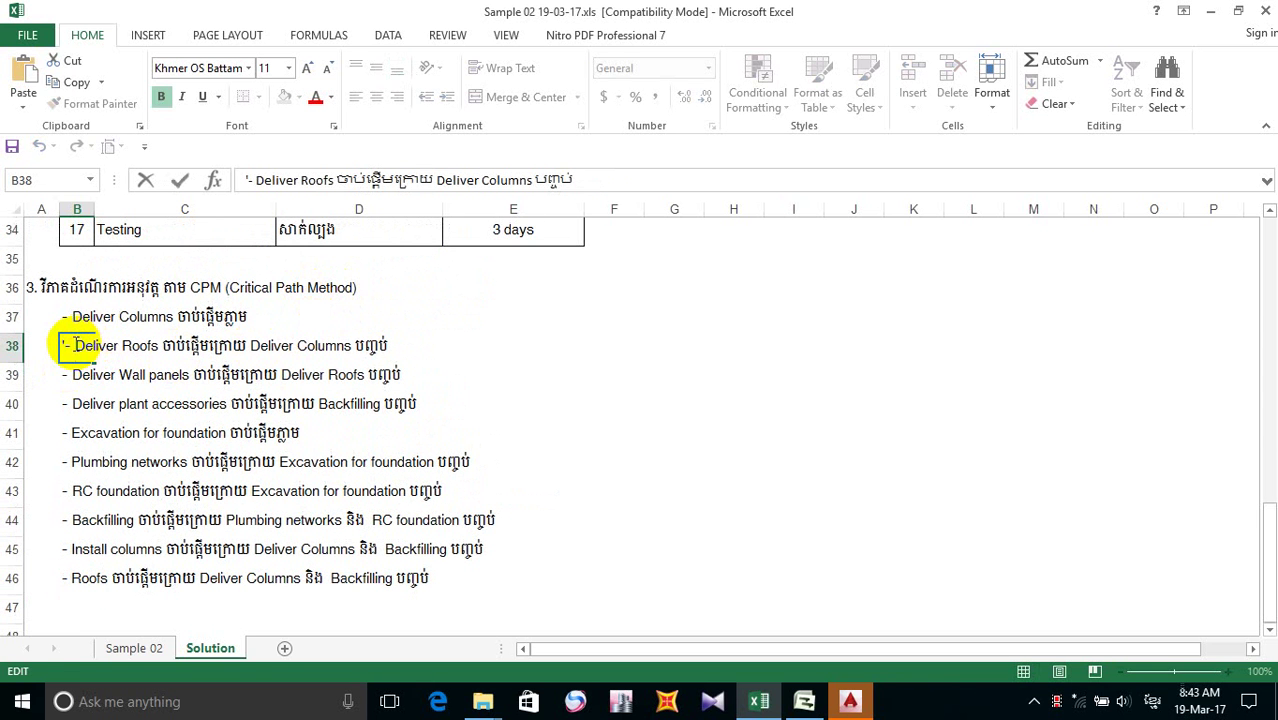
pyautogui.moveTo(80, 345); pyautogui.dragTo(157, 352)
pyautogui.hotkey('ctrl', 'c')
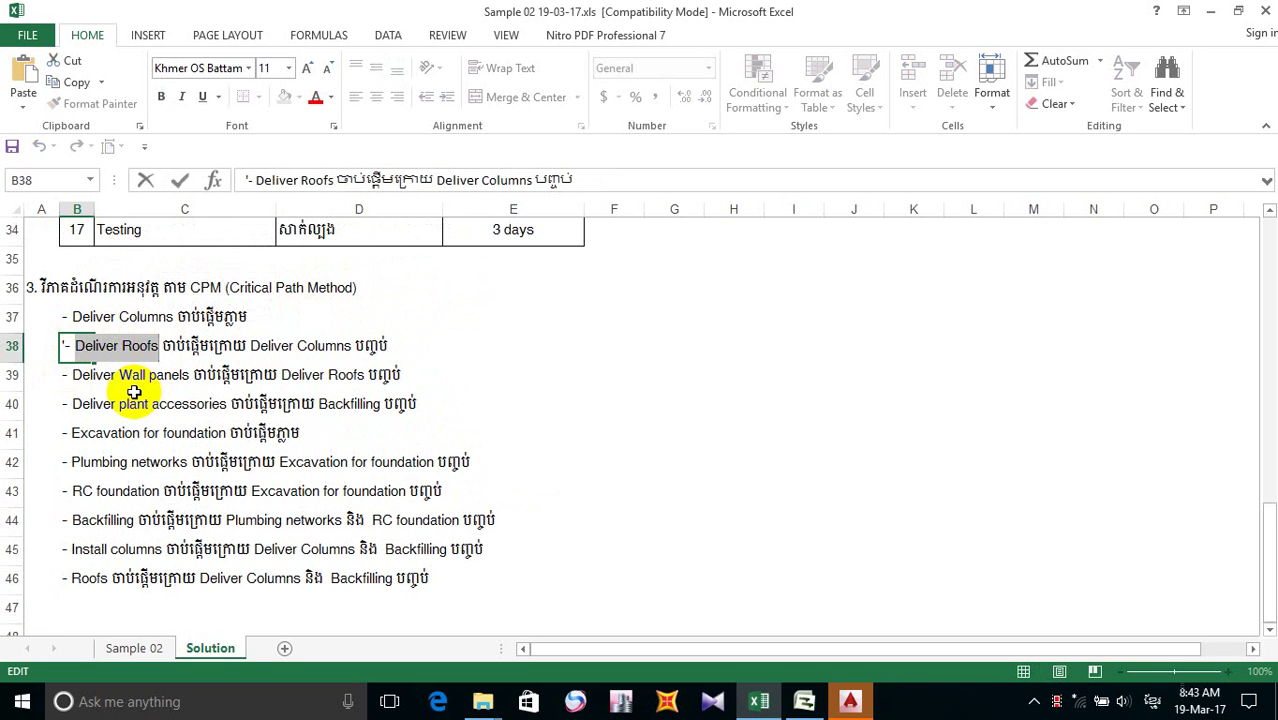
pyautogui.scroll(-3, 200, 350)
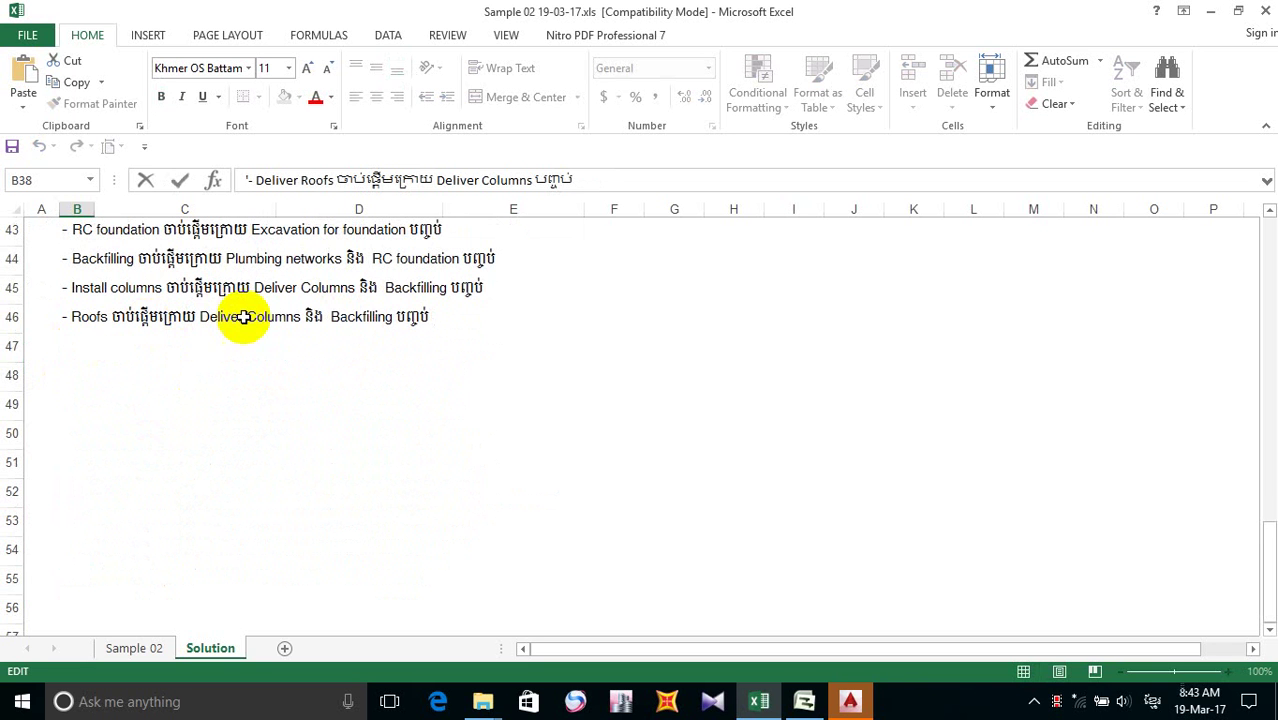
pyautogui.doubleClick(90, 318)
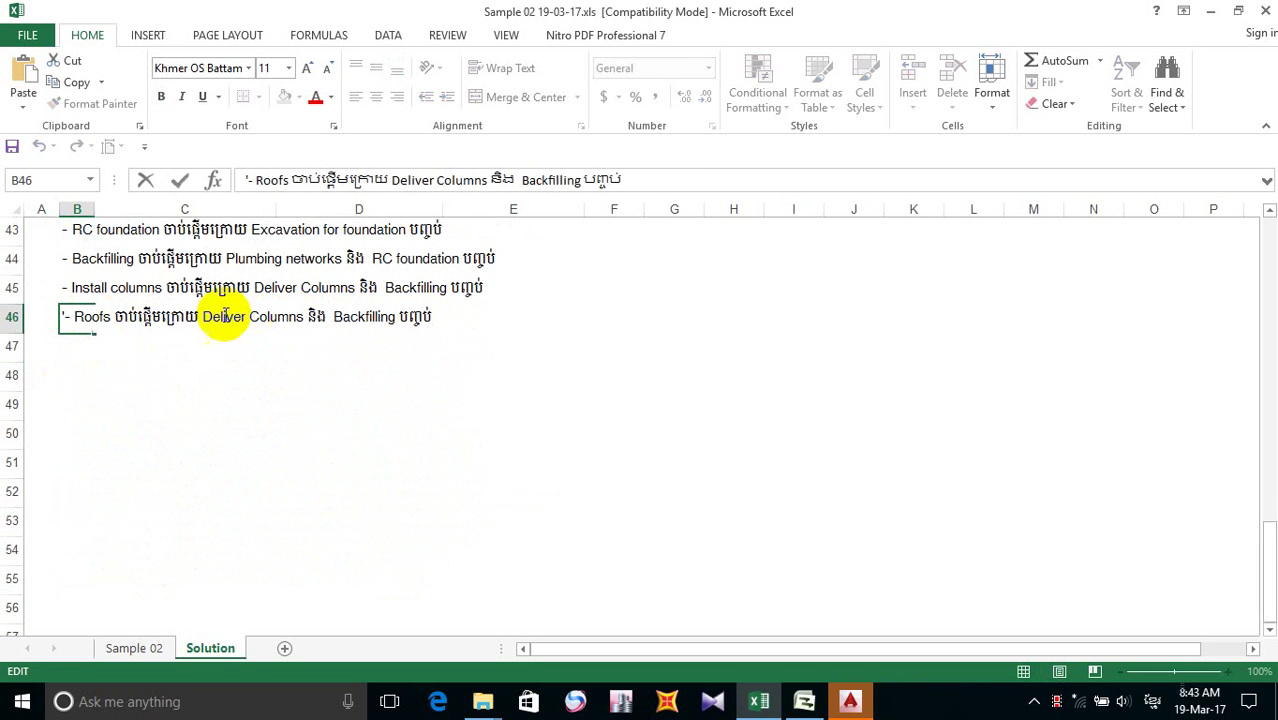
pyautogui.moveTo(201, 316); pyautogui.dragTo(293, 323)
pyautogui.hotkey('ctrl', 'v')
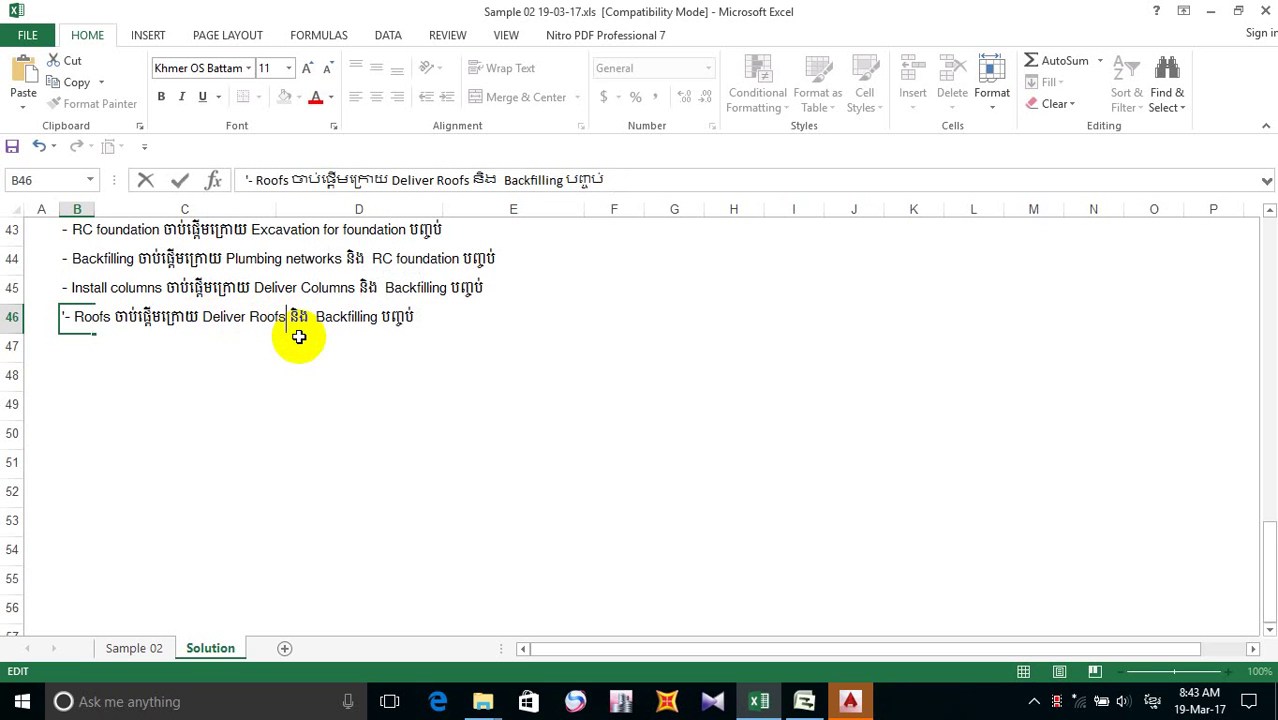
# - Replace "Backfilling" in B46 with "Install columns" copied from the line in B45
pyautogui.scroll(3, 160, 245)
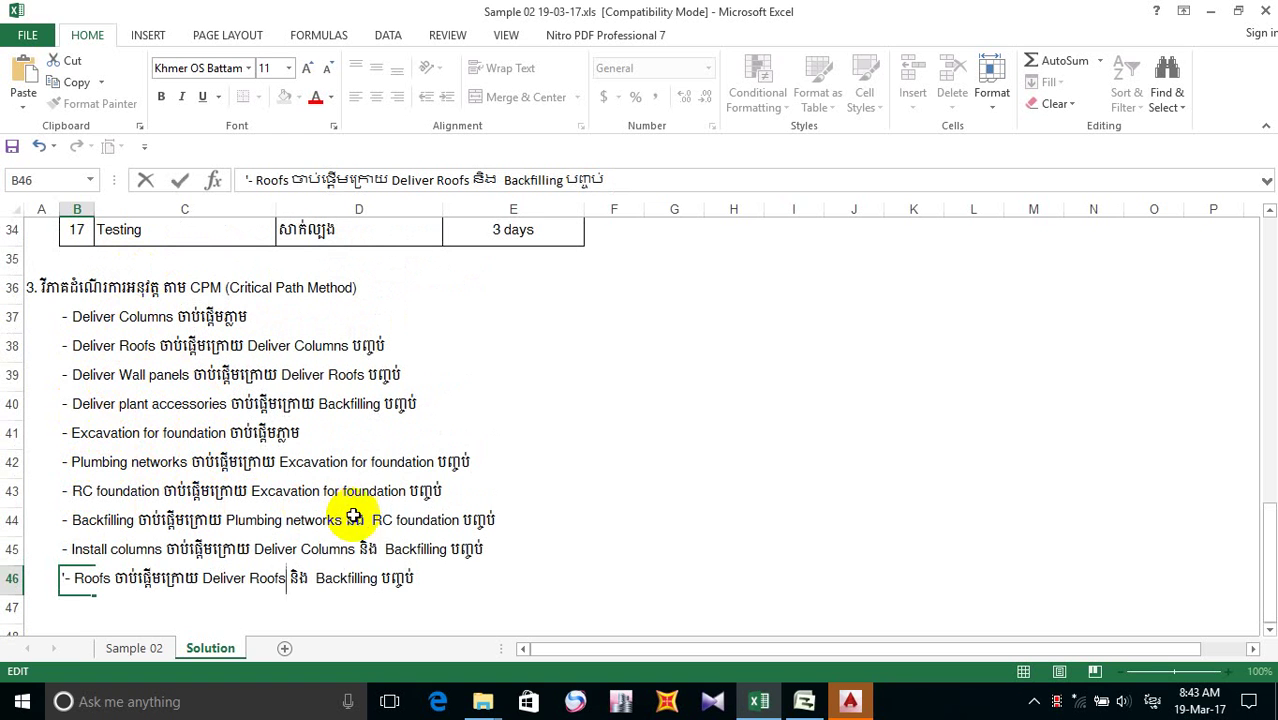
pyautogui.doubleClick(80, 551)
pyautogui.moveTo(80, 551); pyautogui.dragTo(105, 552)
pyautogui.click(76, 549)
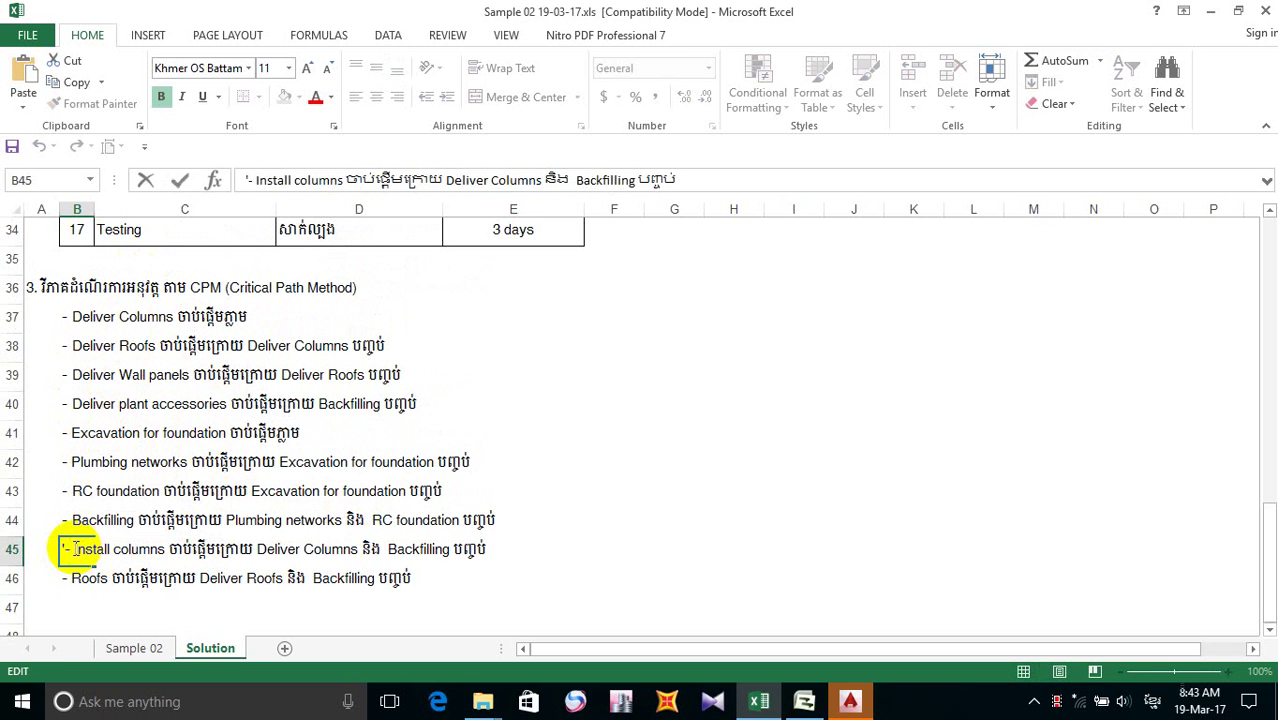
pyautogui.moveTo(75, 549); pyautogui.dragTo(166, 549)
pyautogui.hotkey('ctrl', 'c')
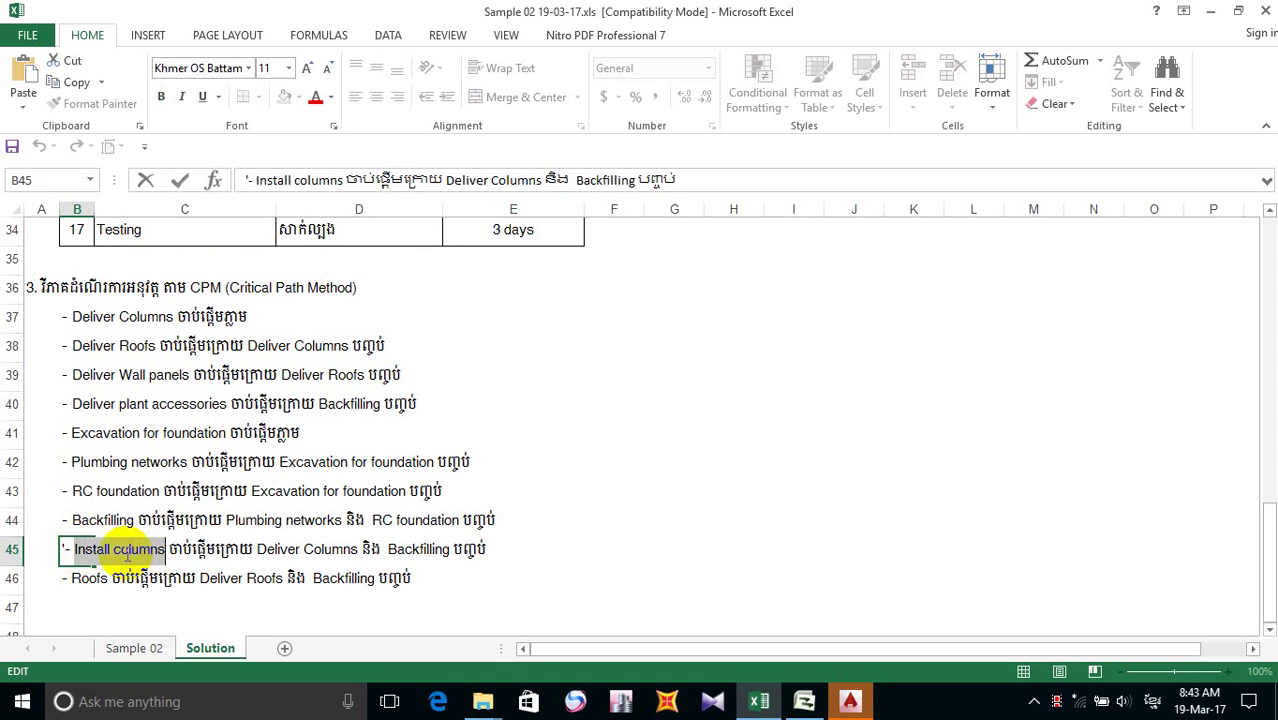
pyautogui.click(310, 579)
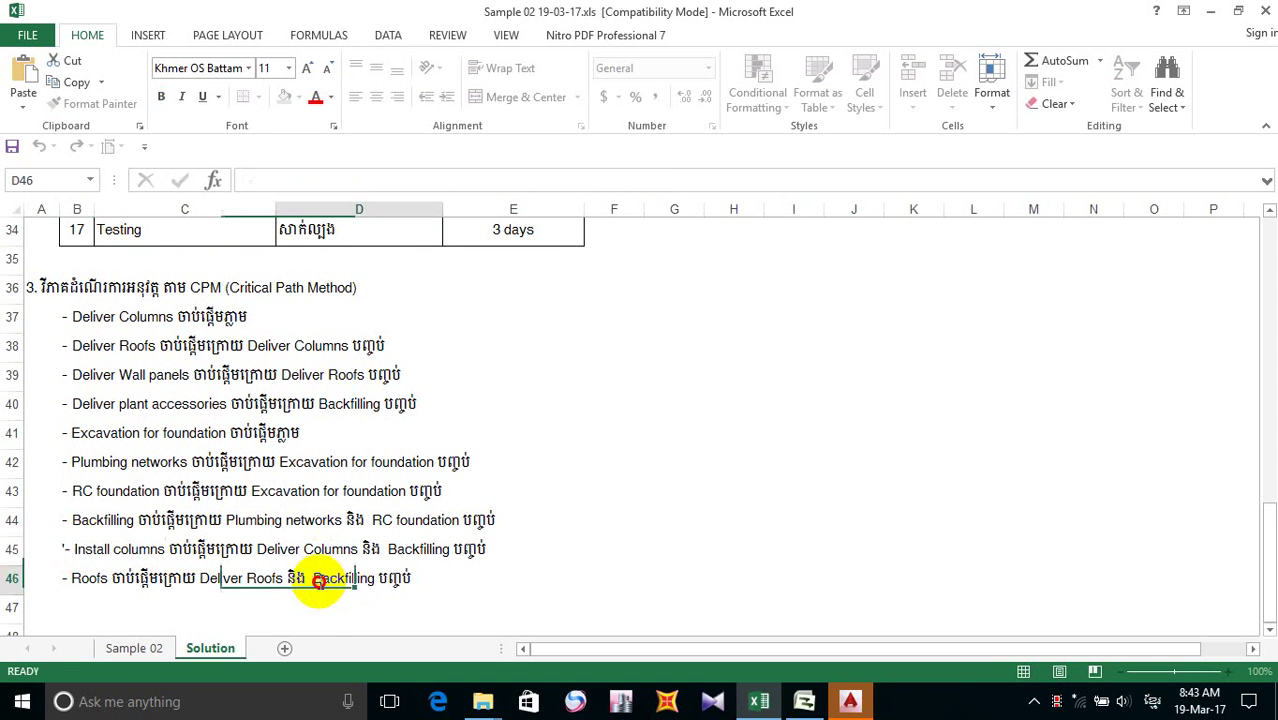
pyautogui.press('BackSpace')
pyautogui.click(57, 575)
pyautogui.doubleClick(66, 577)
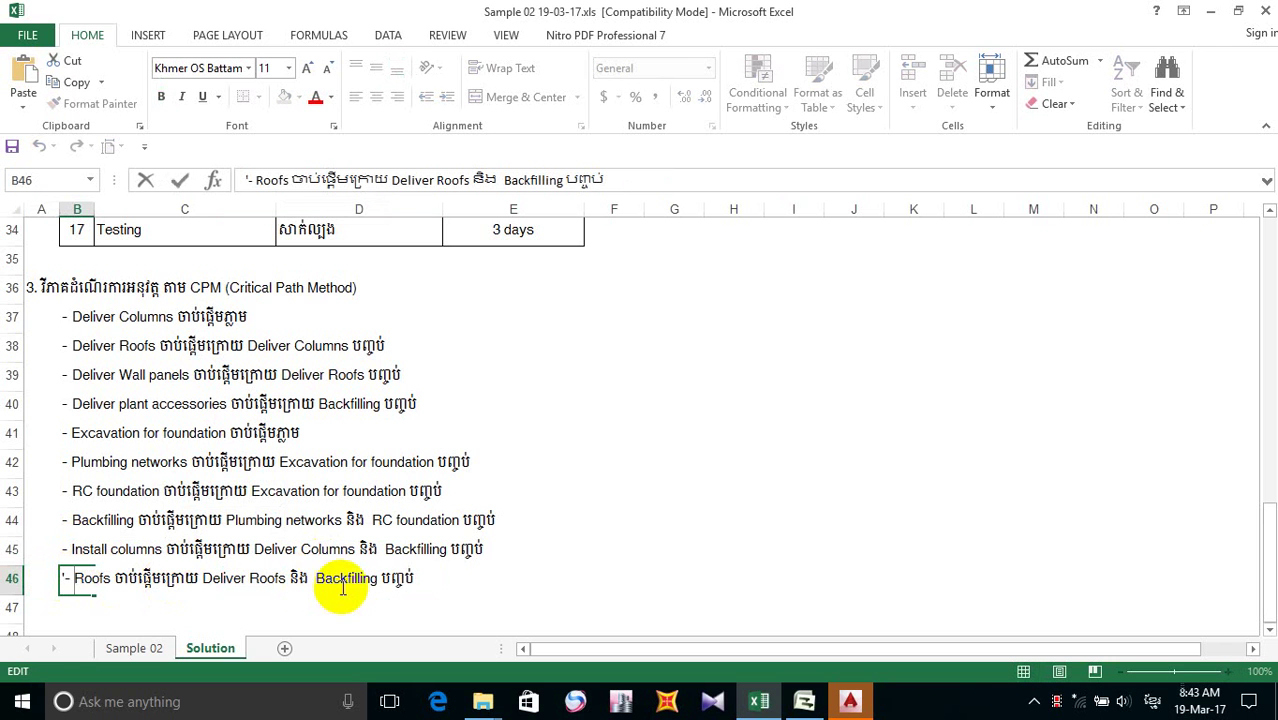
pyautogui.moveTo(316, 577); pyautogui.dragTo(380, 574)
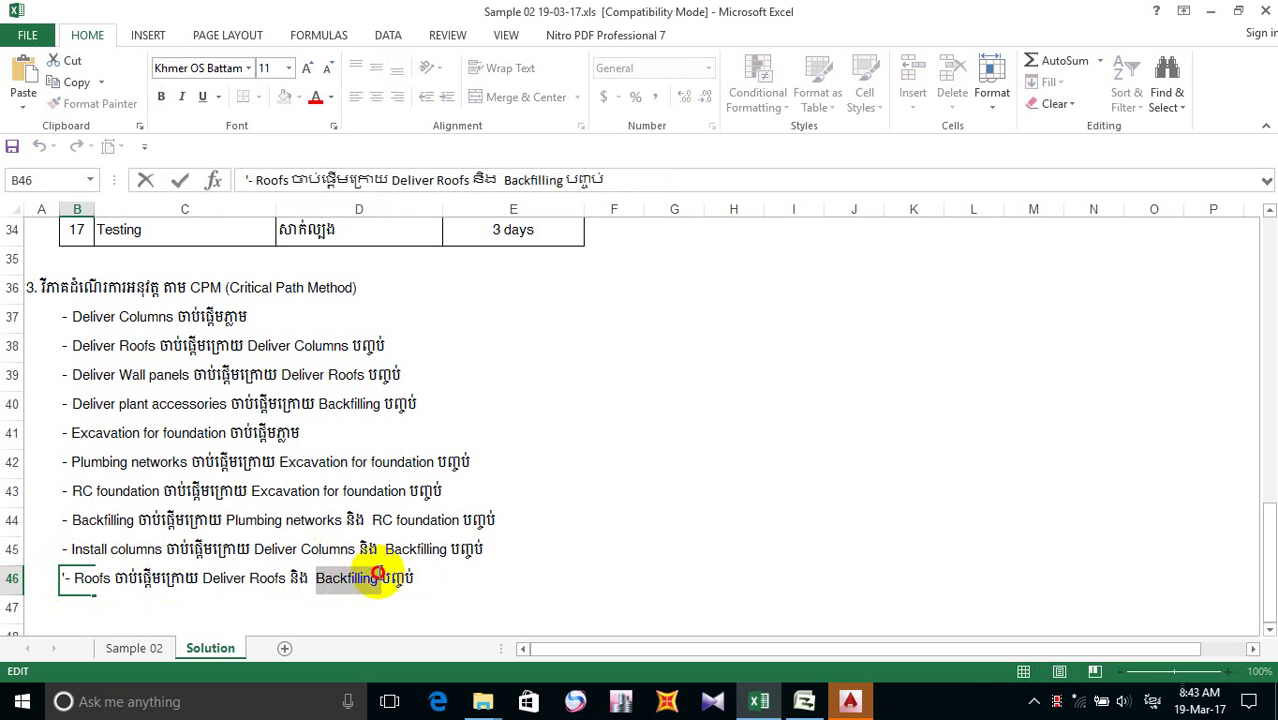
pyautogui.hotkey('ctrl', 'v')
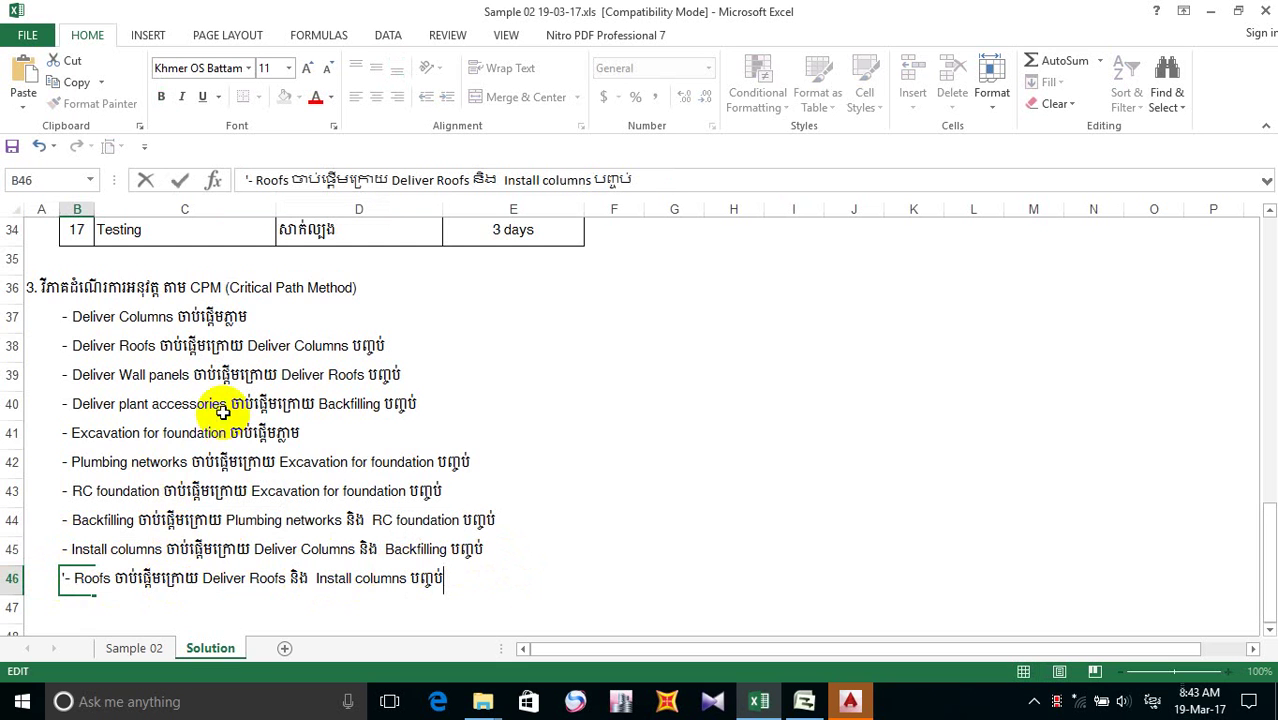
# - Copy the Roofs line from B46 down into B47
pyautogui.scroll(-2, 220, 406)
pyautogui.click(74, 428)
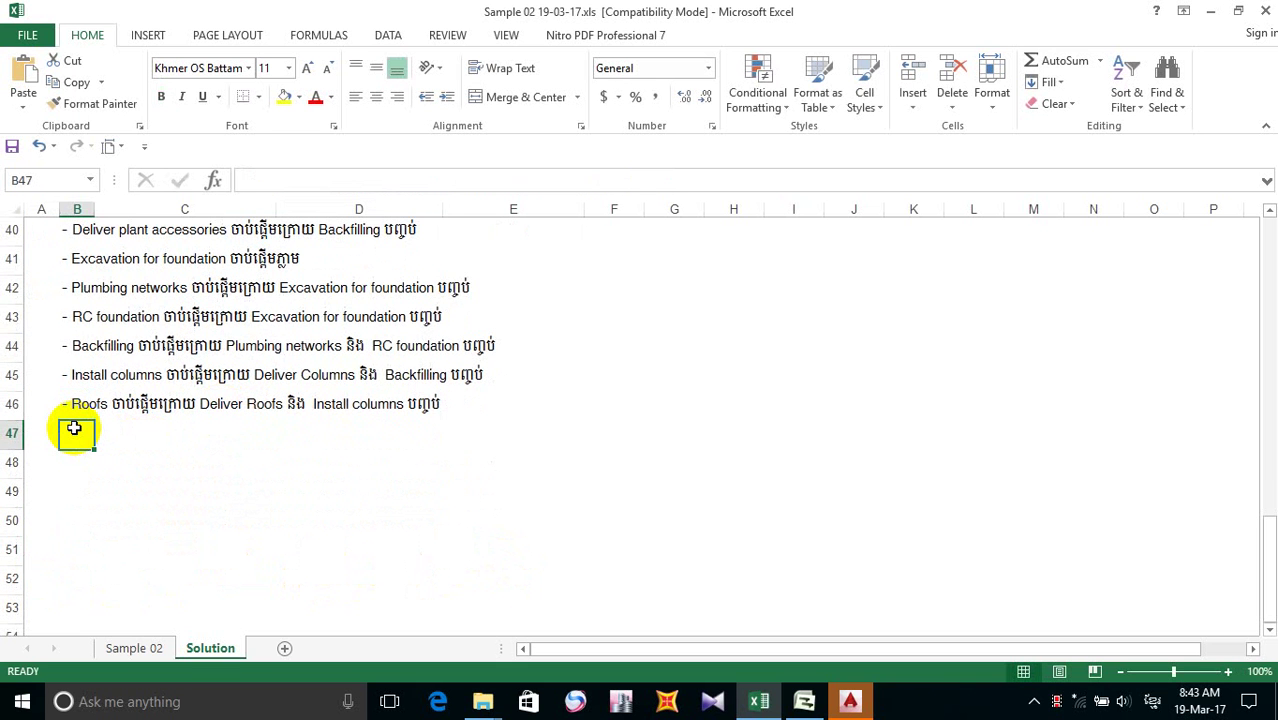
pyautogui.hotkey('ctrl', 'd')
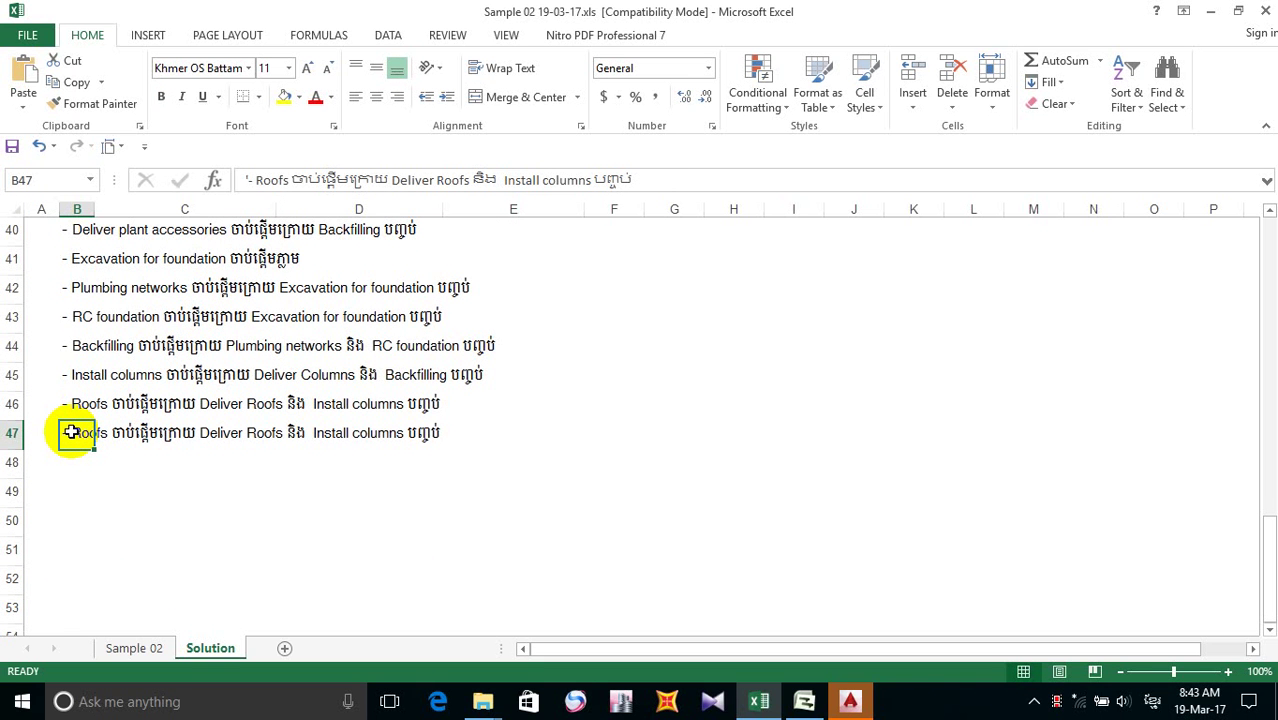
# - Copy "Facilities" from the activity table in C28 and replace the activity name "Roofs" in B47 with it
pyautogui.scroll(5, 74, 432)
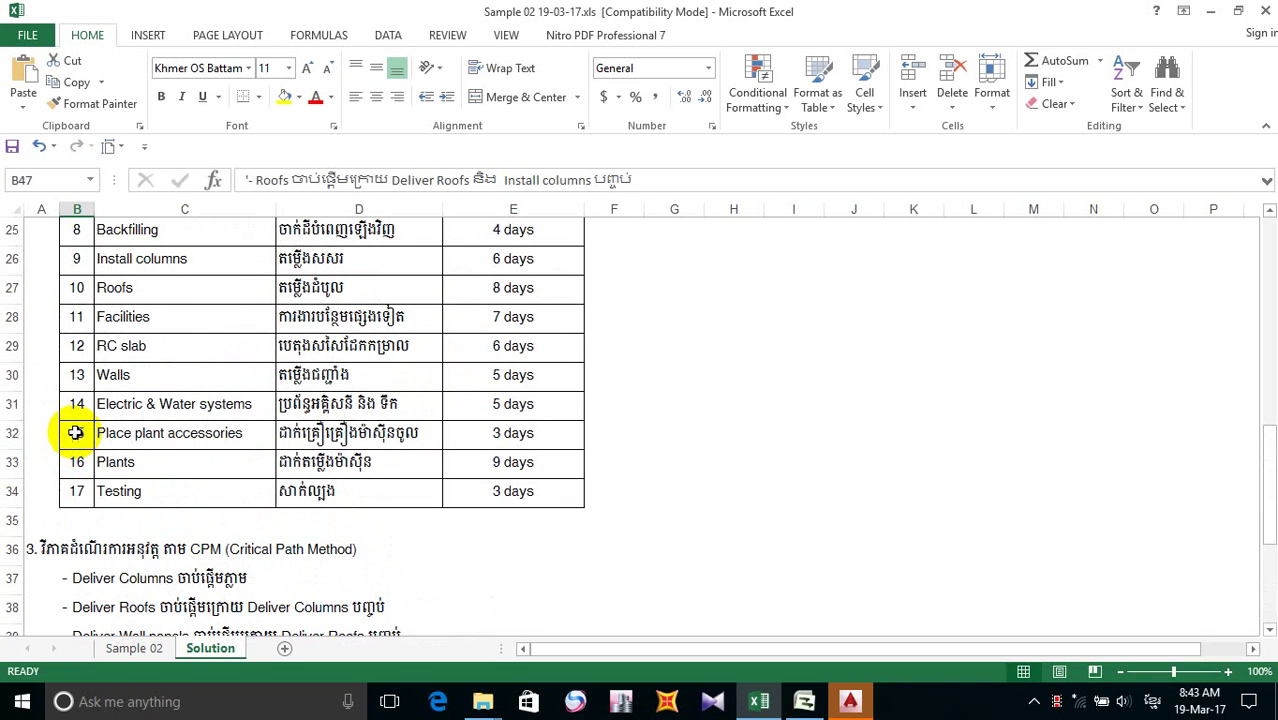
pyautogui.click(110, 320)
pyautogui.doubleClick(163, 317)
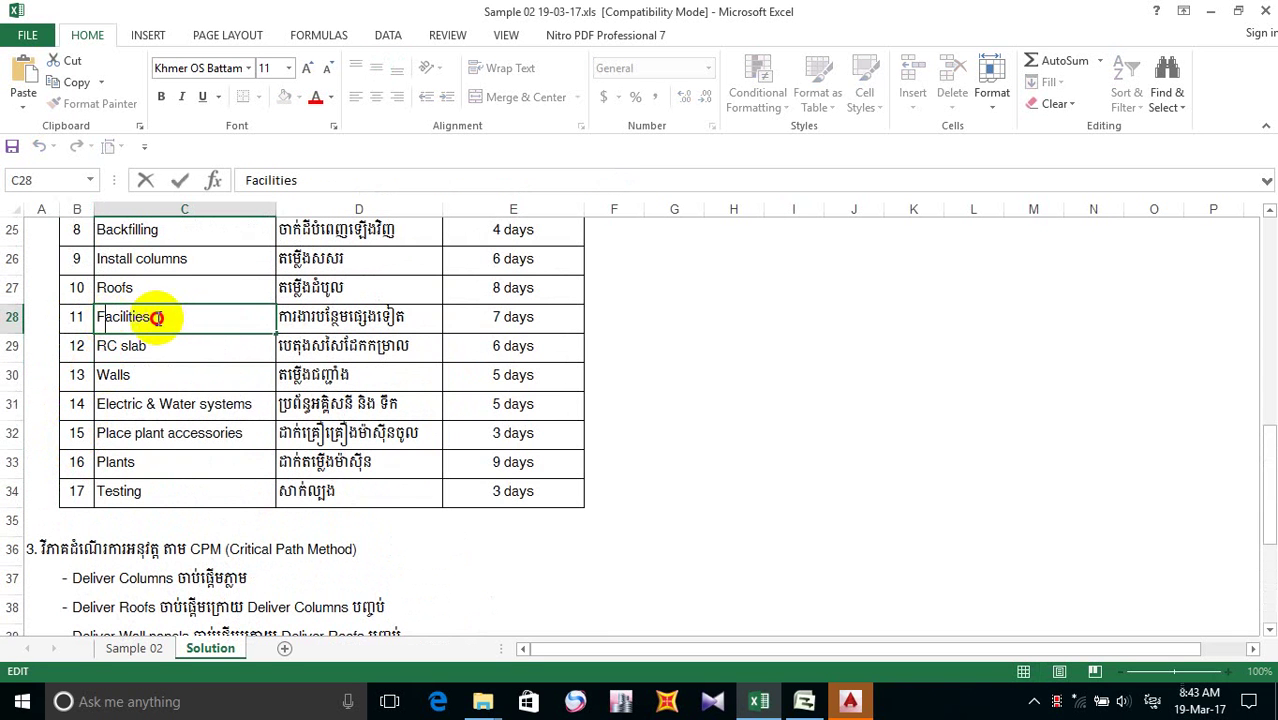
pyautogui.moveTo(163, 317); pyautogui.dragTo(100, 317)
pyautogui.hotkey('ctrl', 'c')
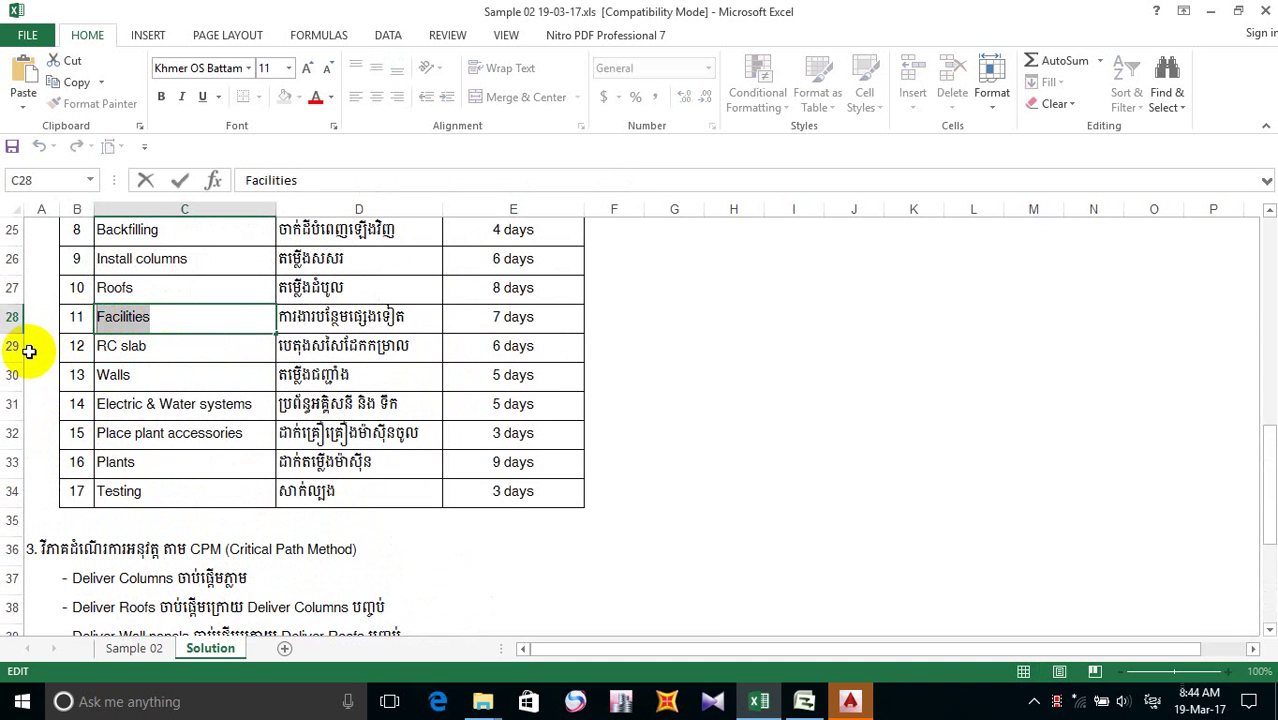
pyautogui.scroll(-5, 222, 414)
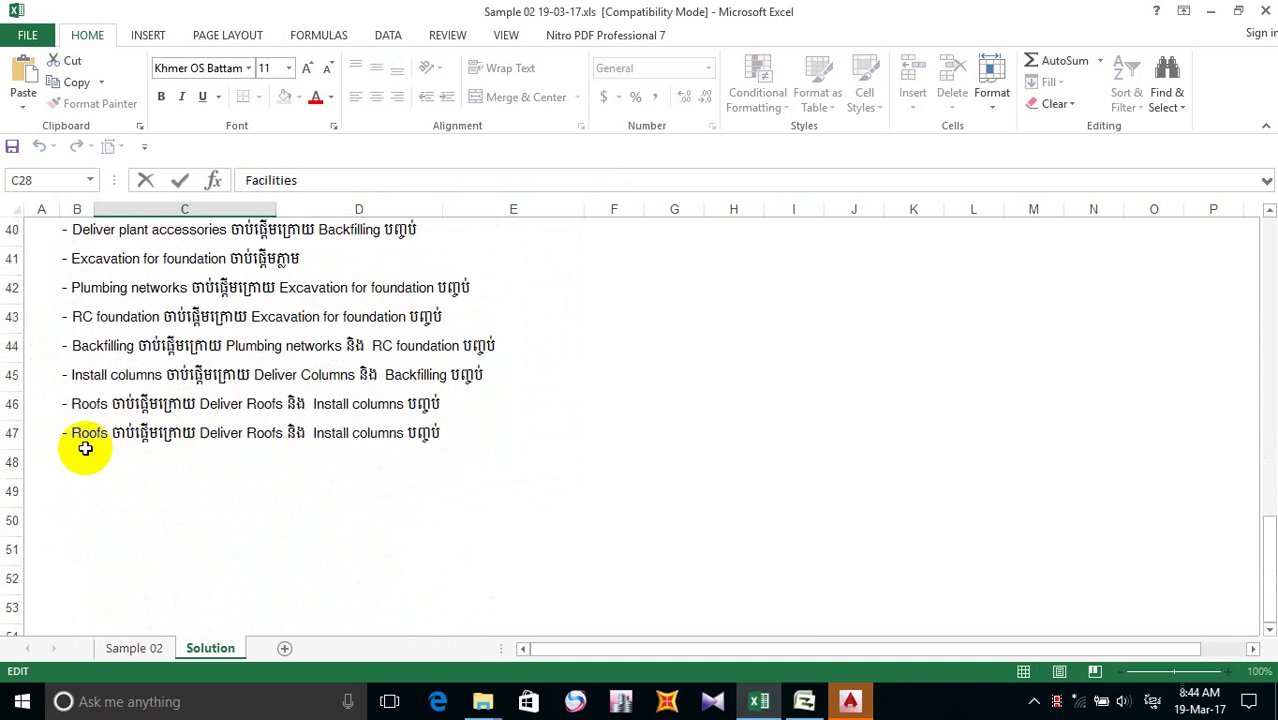
pyautogui.click(80, 436)
pyautogui.doubleClick(63, 436)
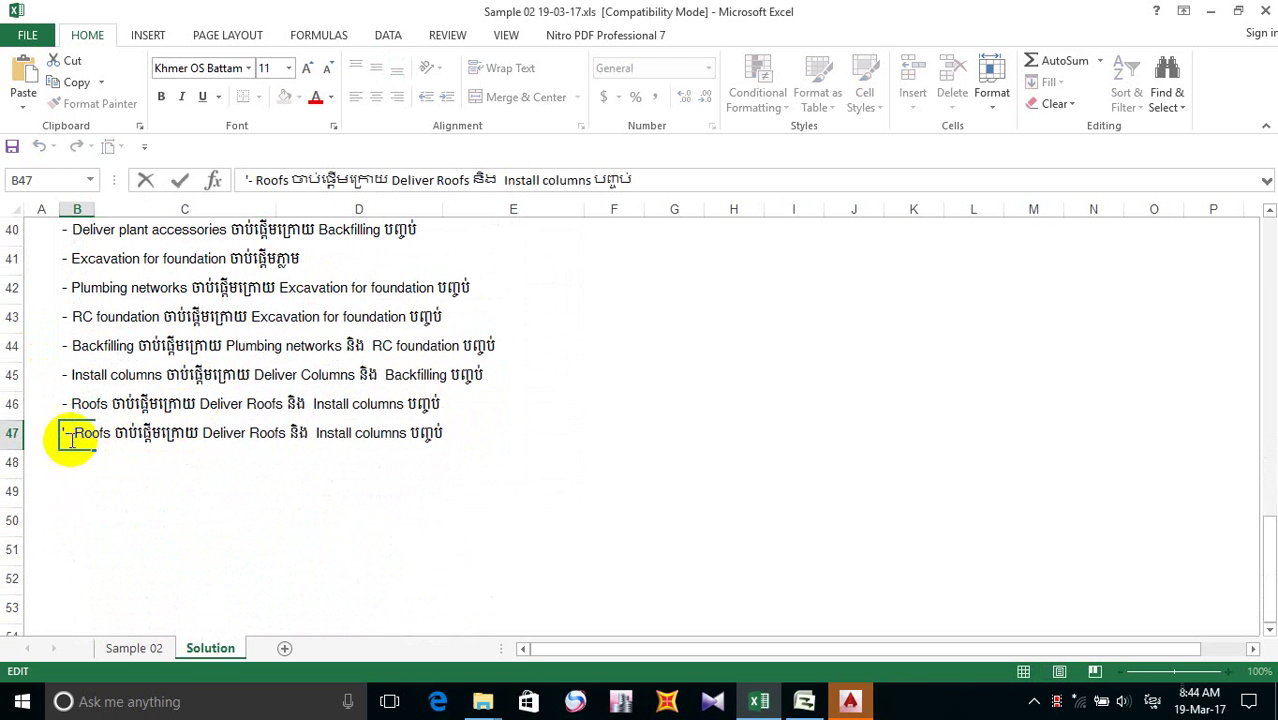
pyautogui.write("'")
pyautogui.doubleClick(107, 436)
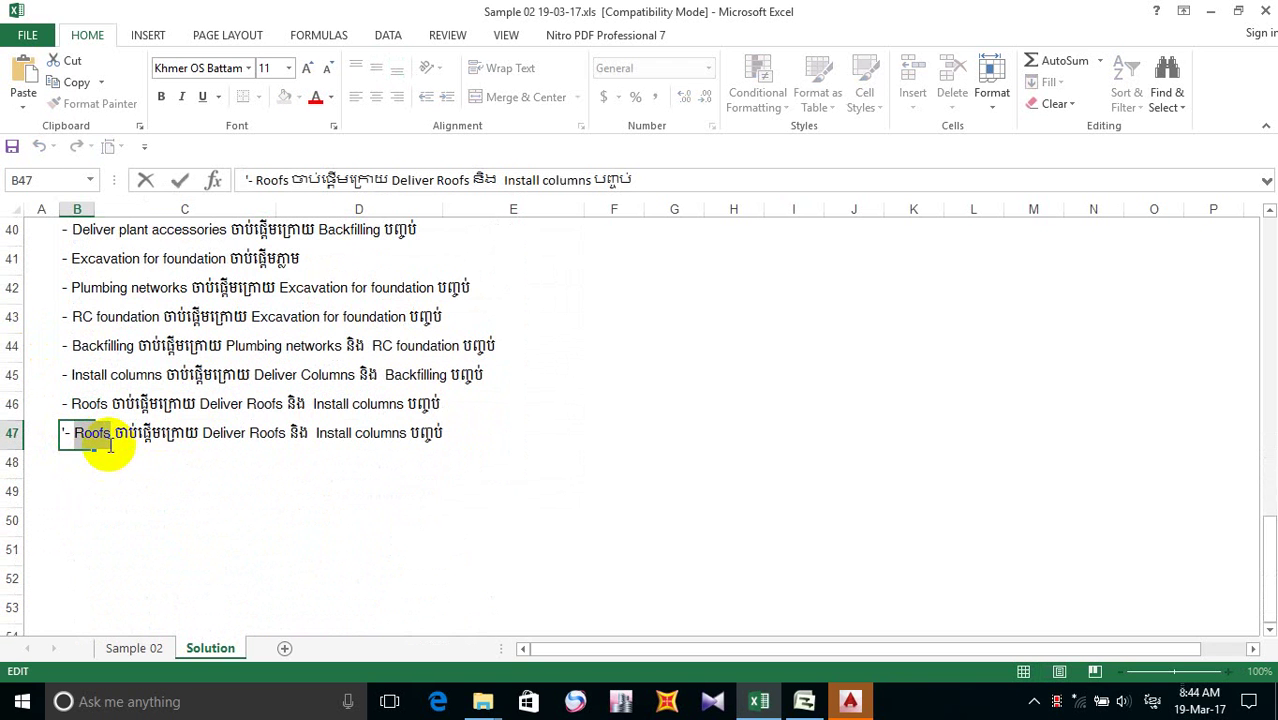
pyautogui.hotkey('ctrl', 'v')
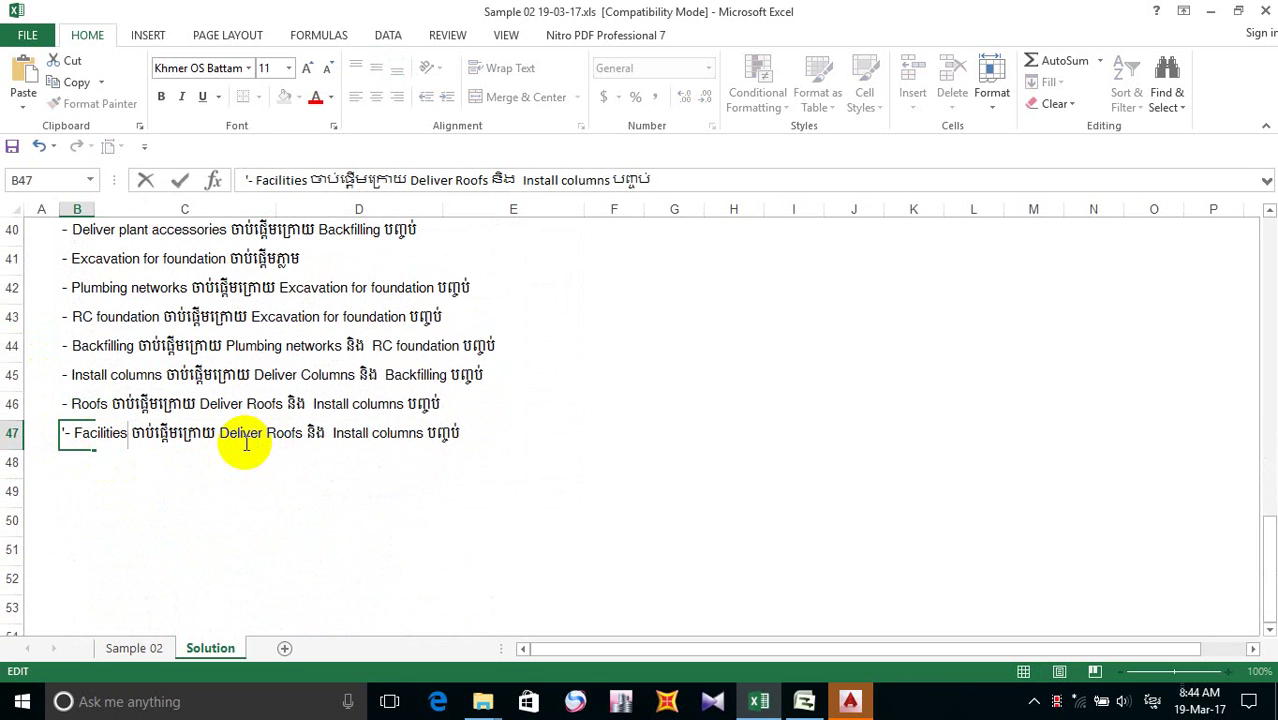
# - Reduce the predecessors in B47 to "Roofs" by deleting "Deliver" and all text after "Roofs"
pyautogui.click(458, 432)
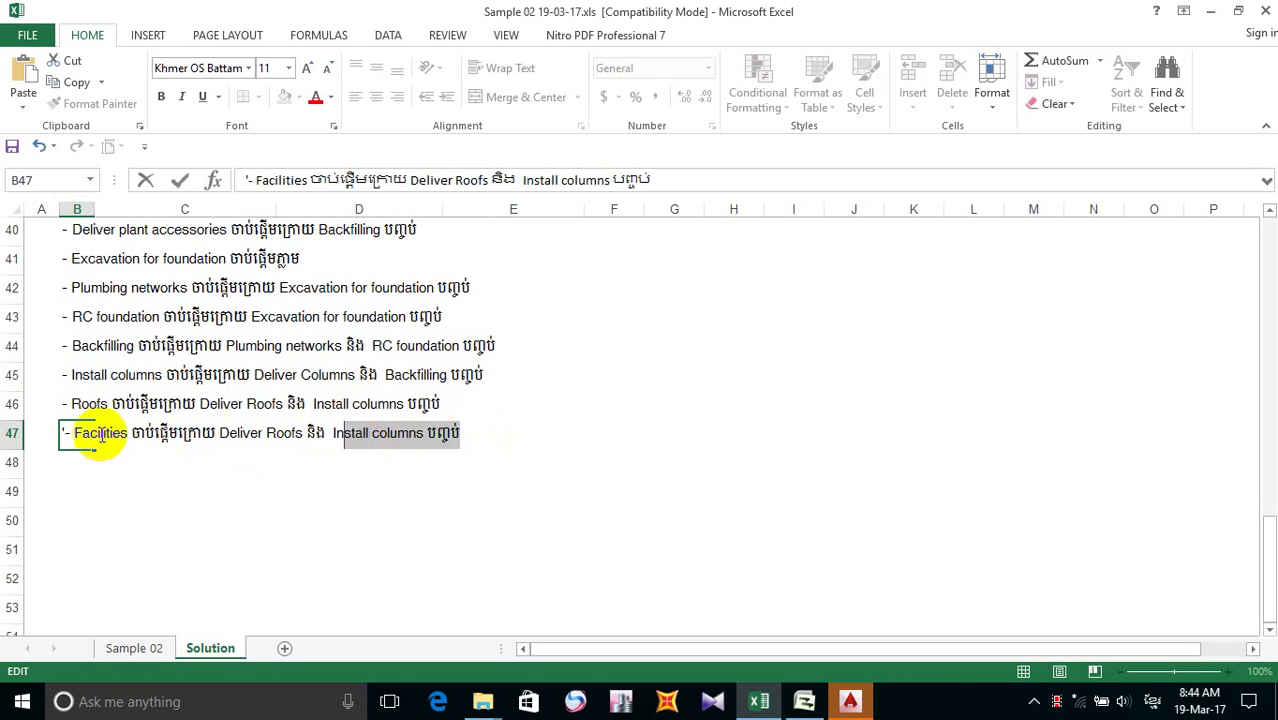
pyautogui.press('BackSpace')
pyautogui.press('BackSpace')
pyautogui.press('BackSpace')
pyautogui.press('BackSpace')
pyautogui.press('BackSpace')
pyautogui.press('BackSpace')
pyautogui.press('BackSpace')
pyautogui.press('BackSpace')
pyautogui.press('BackSpace')
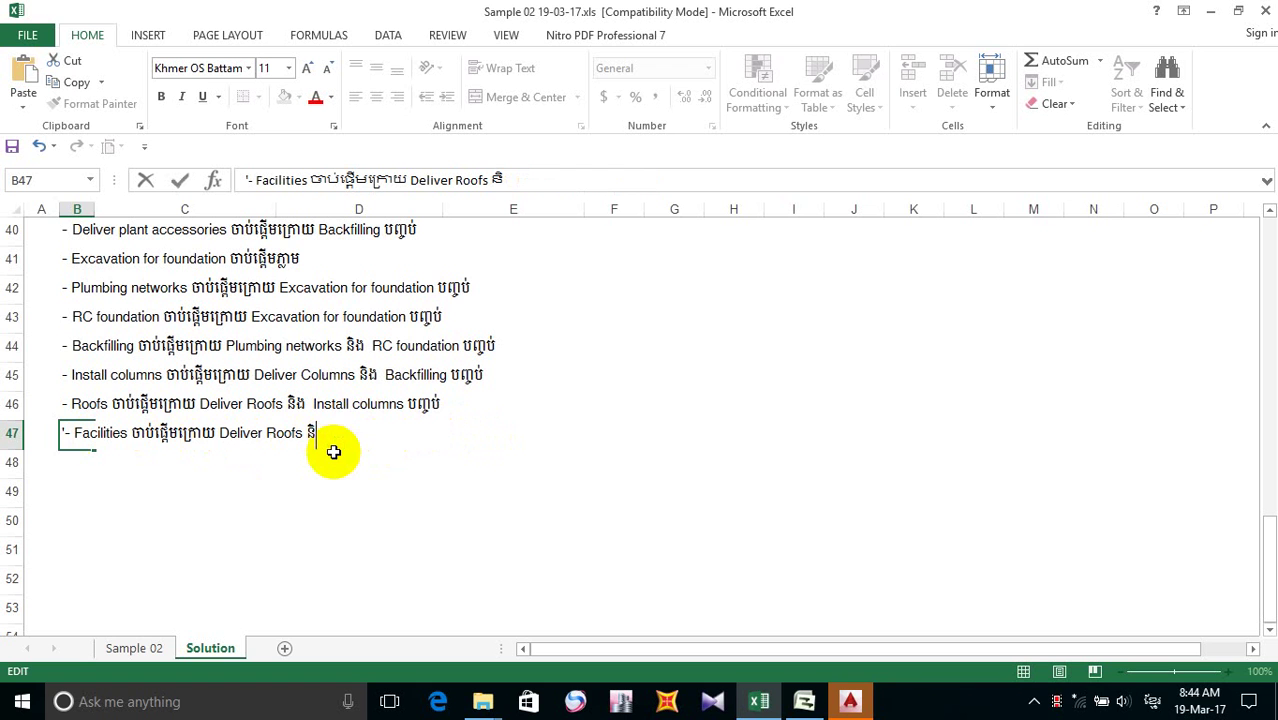
pyautogui.moveTo(265, 435); pyautogui.dragTo(219, 437)
pyautogui.press('BackSpace')
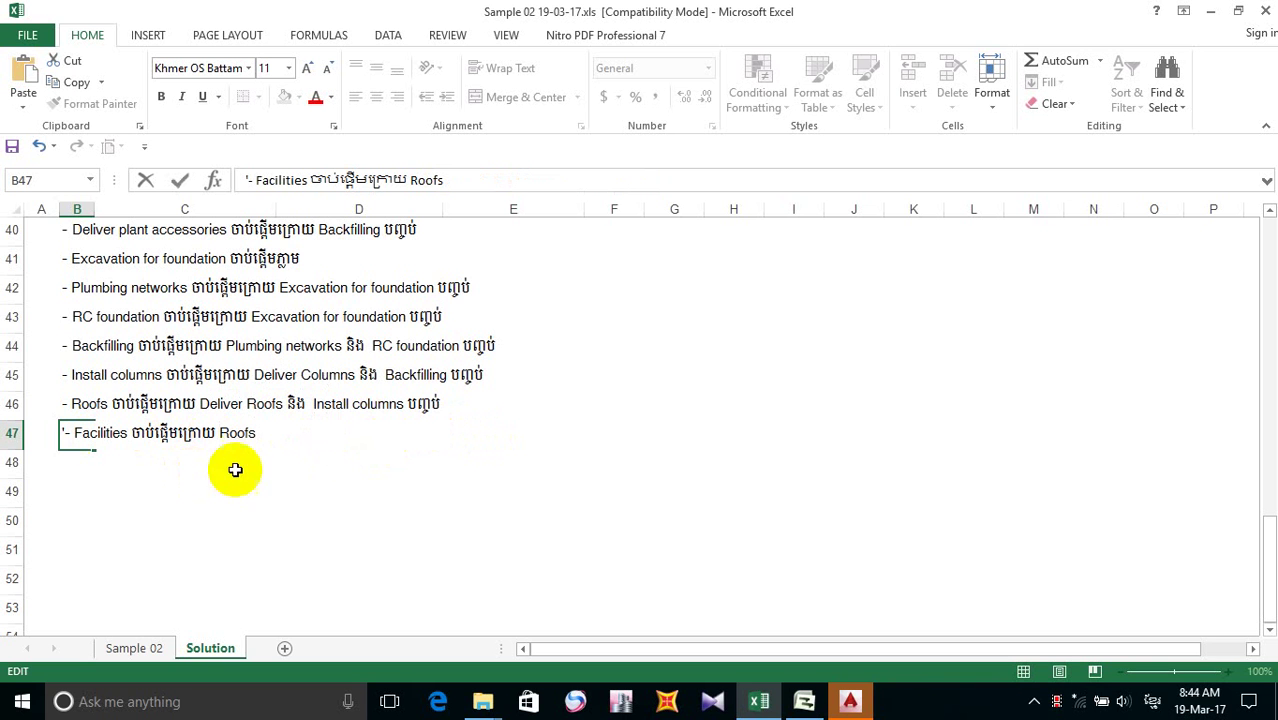
pyautogui.click(79, 467)
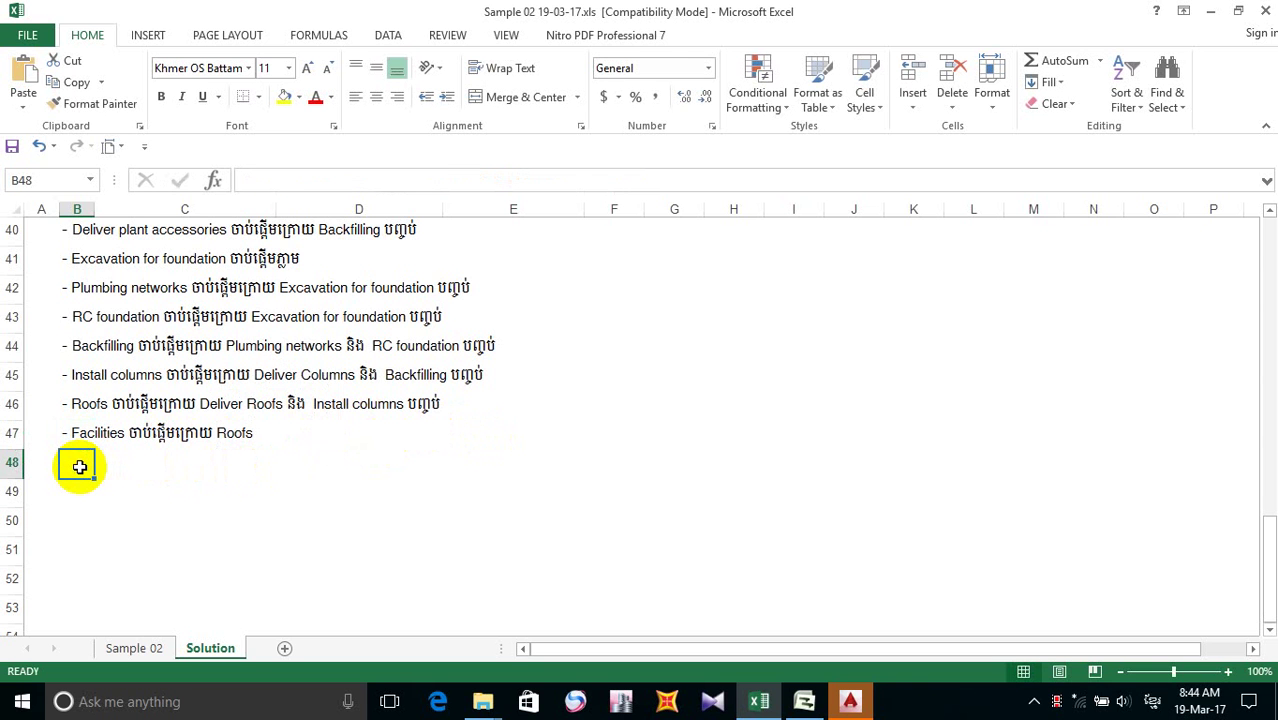
pyautogui.hotkey('ctrl', 'd')
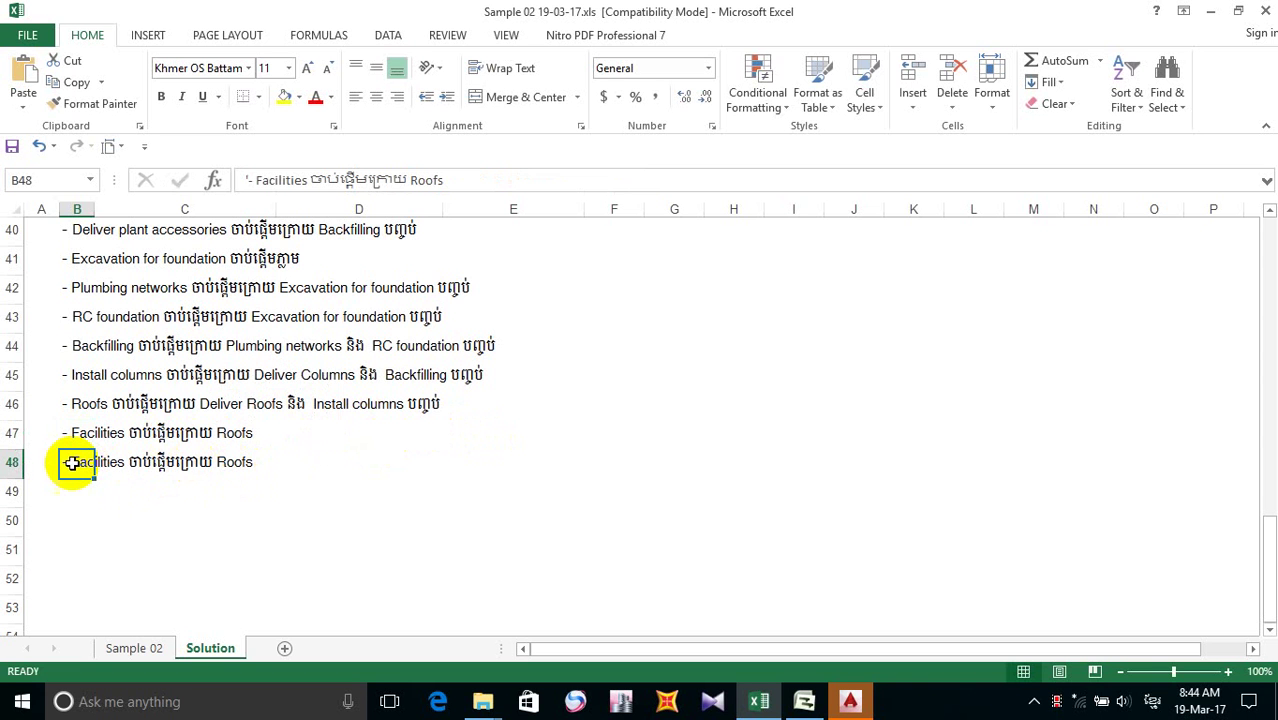
pyautogui.press('Delete')
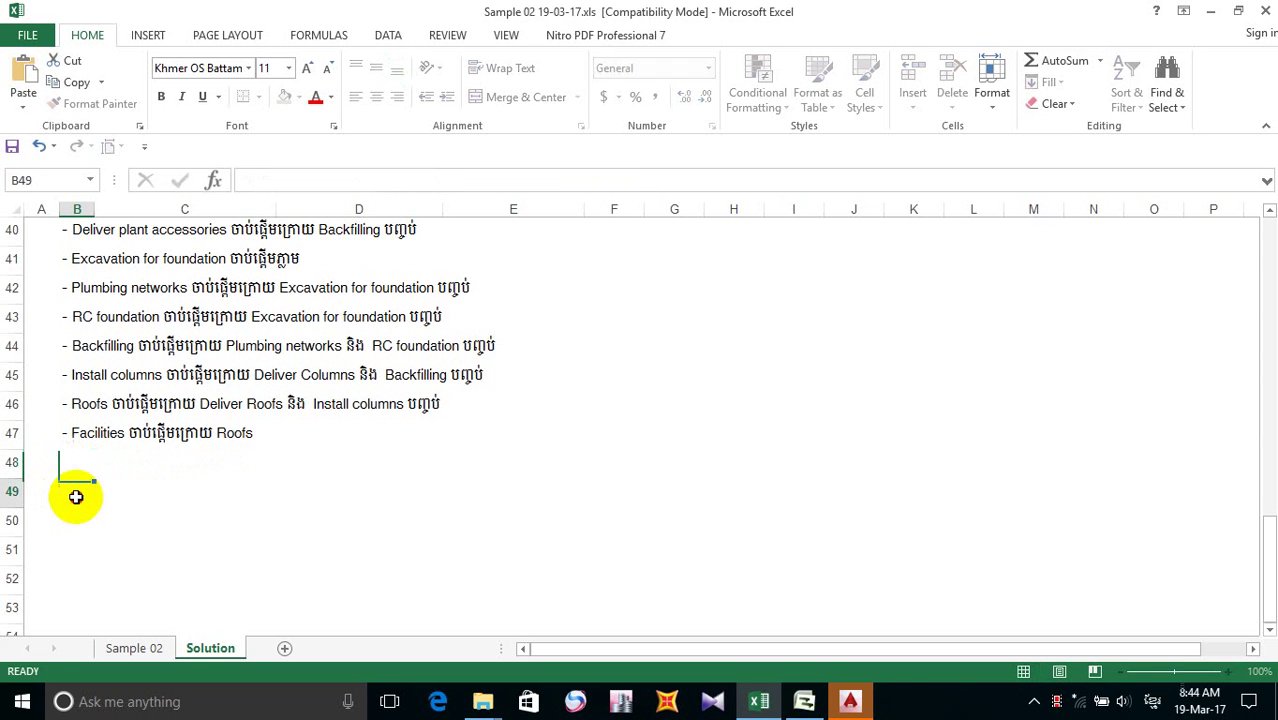
# - Copy the Roofs line from B46 into B48
pyautogui.click(78, 406)
pyautogui.hotkey('ctrl', 'c')
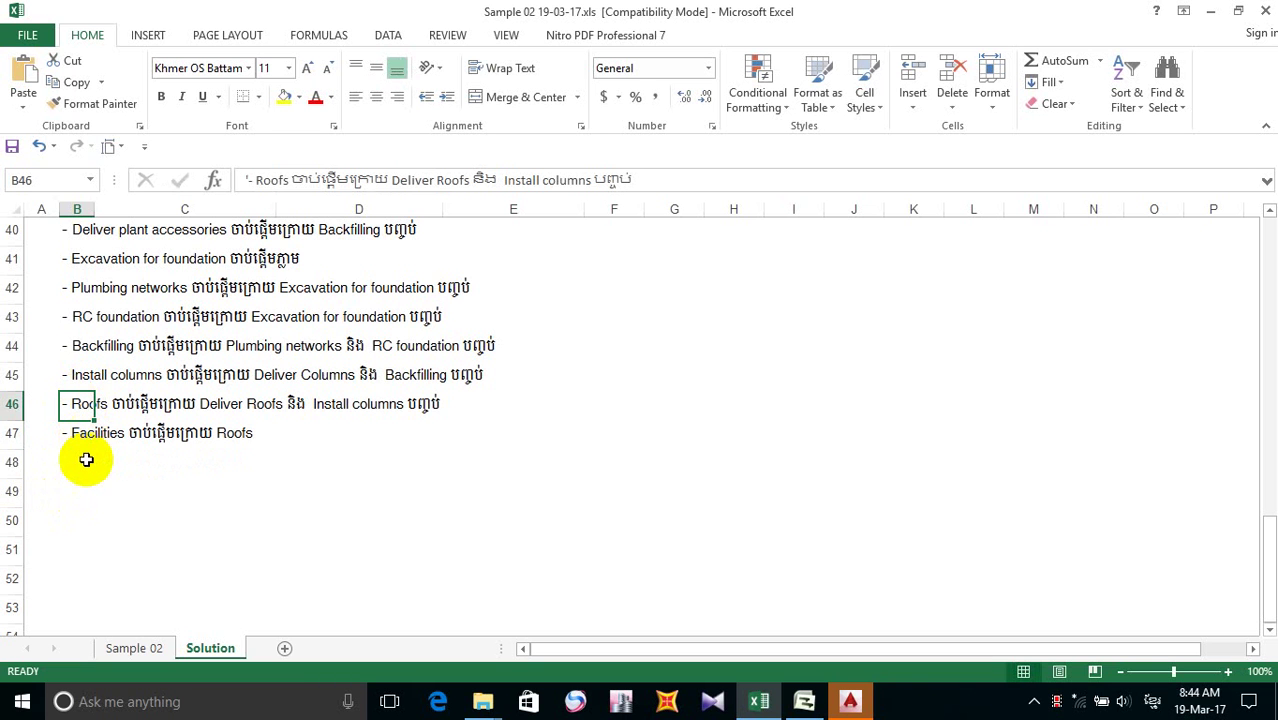
pyautogui.click(76, 462)
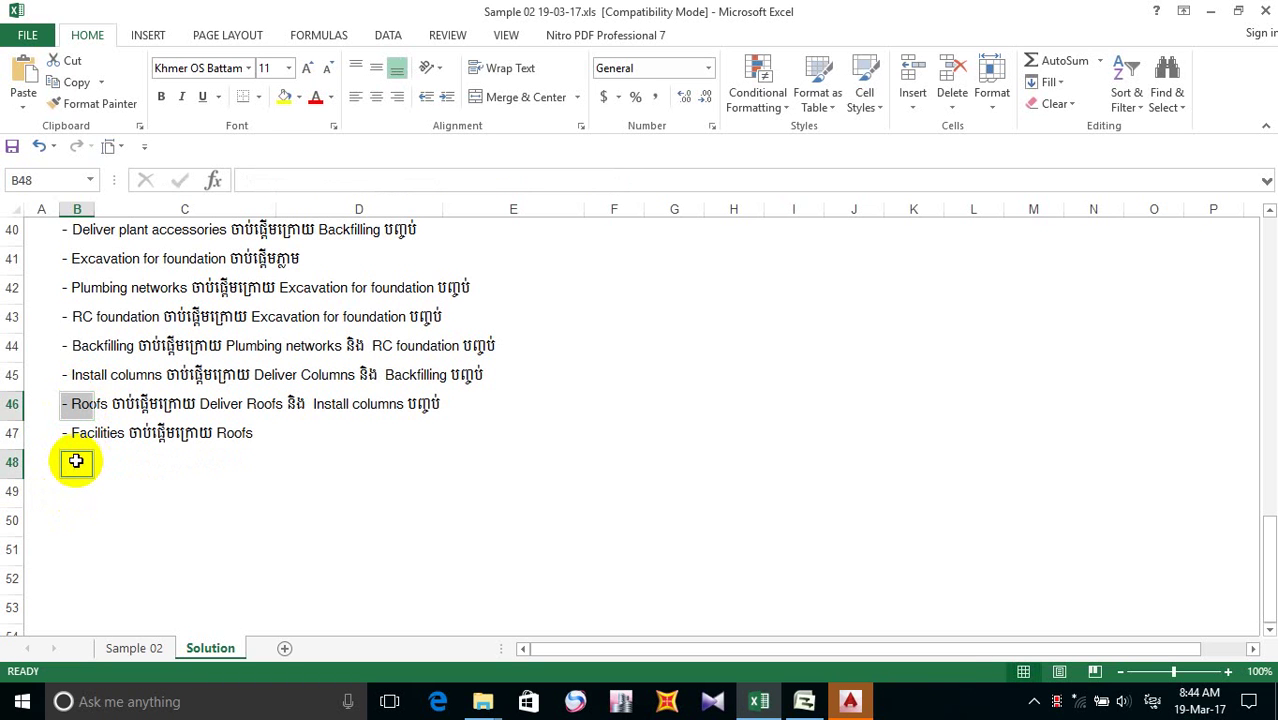
pyautogui.hotkey('ctrl', 'v')
pyautogui.press('Escape')
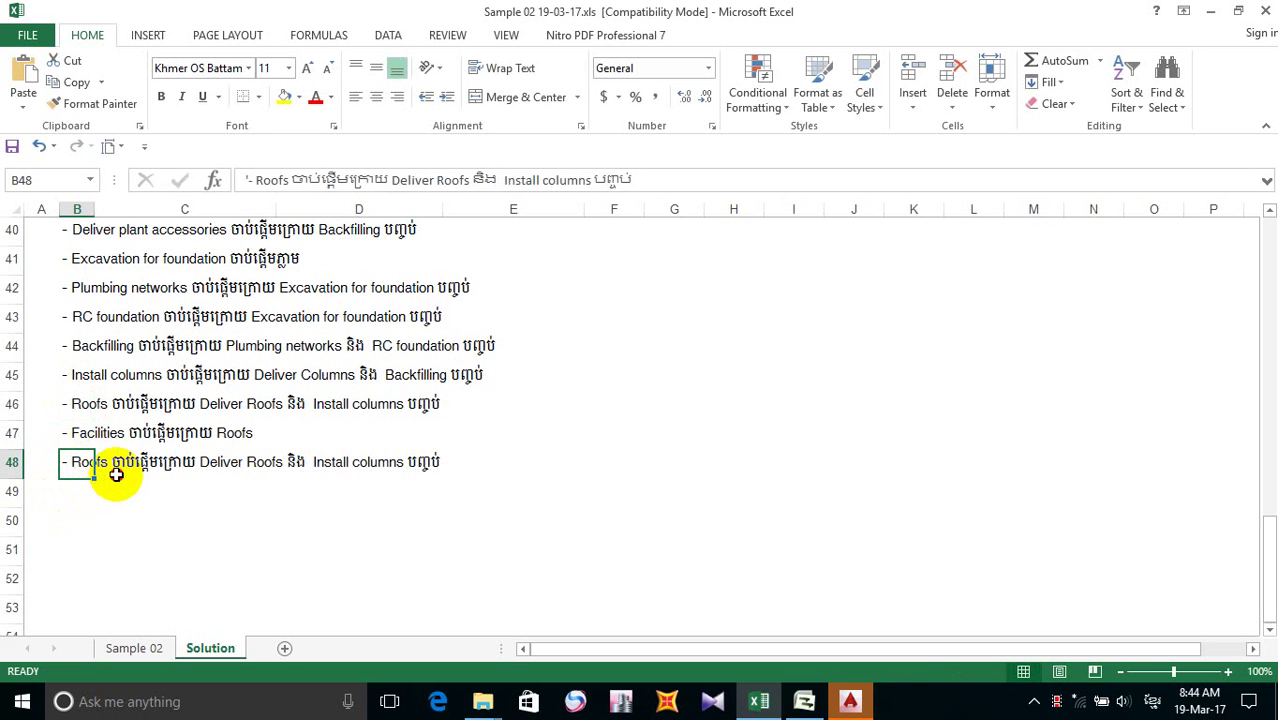
pyautogui.click(116, 474)
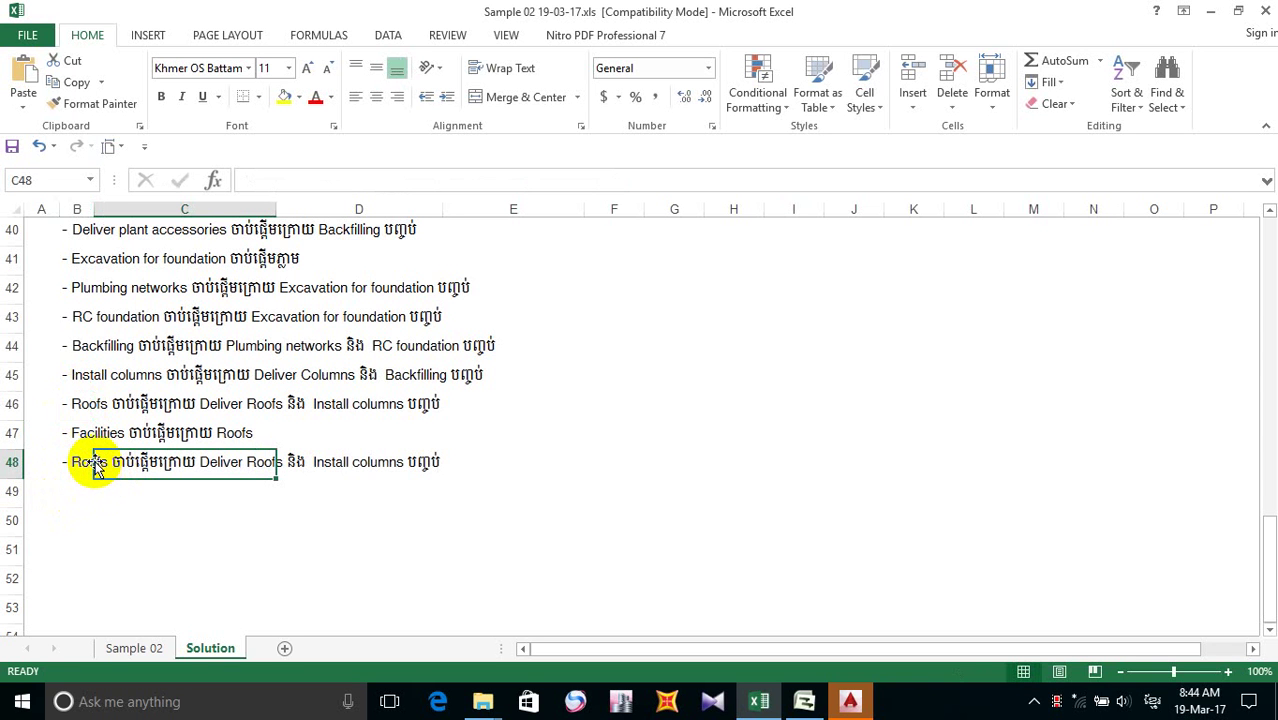
# - Copy "RC slab" from the activity table in C29 and replace the activity name "Roofs" in B48 with it
pyautogui.scroll(5, 94, 466)
pyautogui.click(155, 348)
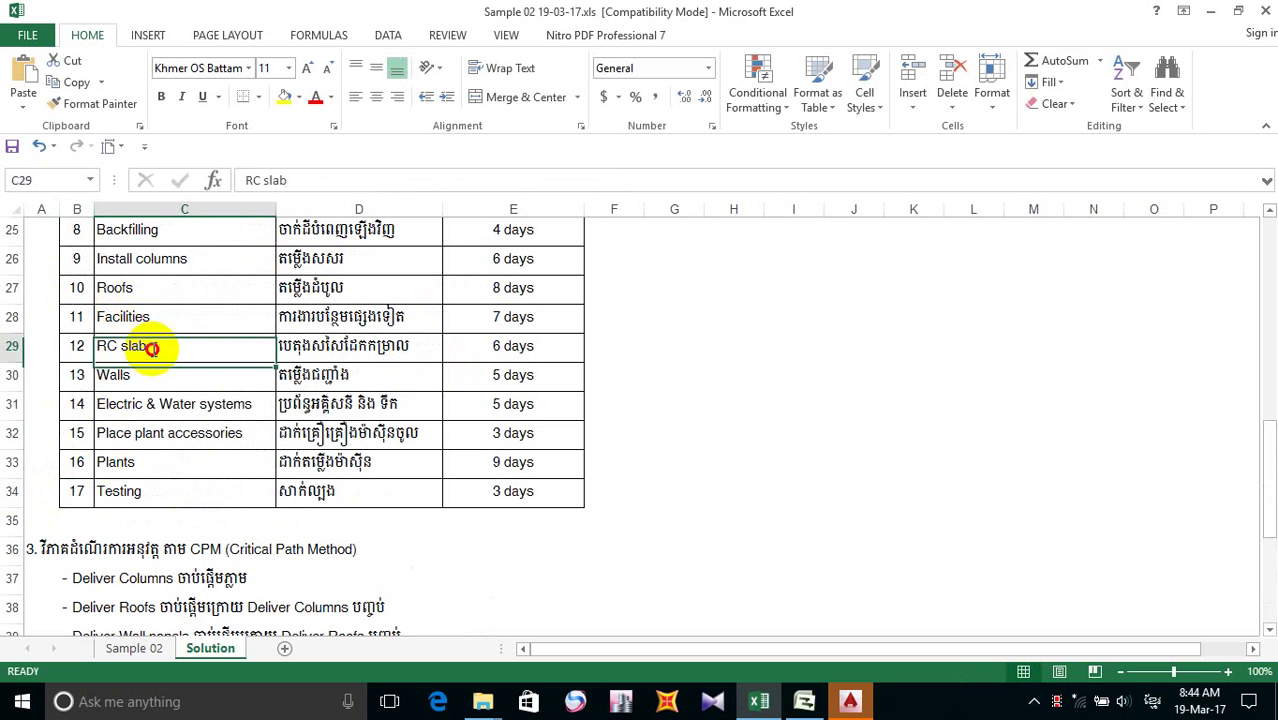
pyautogui.doubleClick(121, 348)
pyautogui.moveTo(147, 347); pyautogui.dragTo(77, 371)
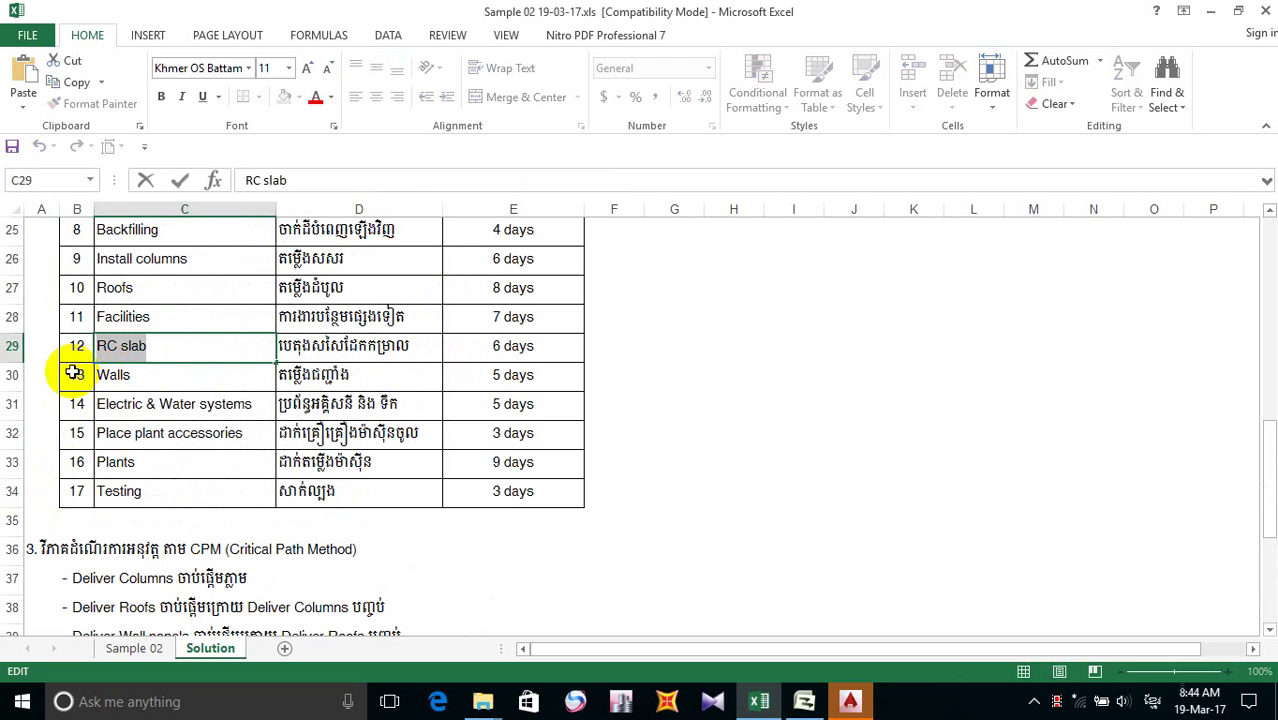
pyautogui.scroll(-6, 131, 410)
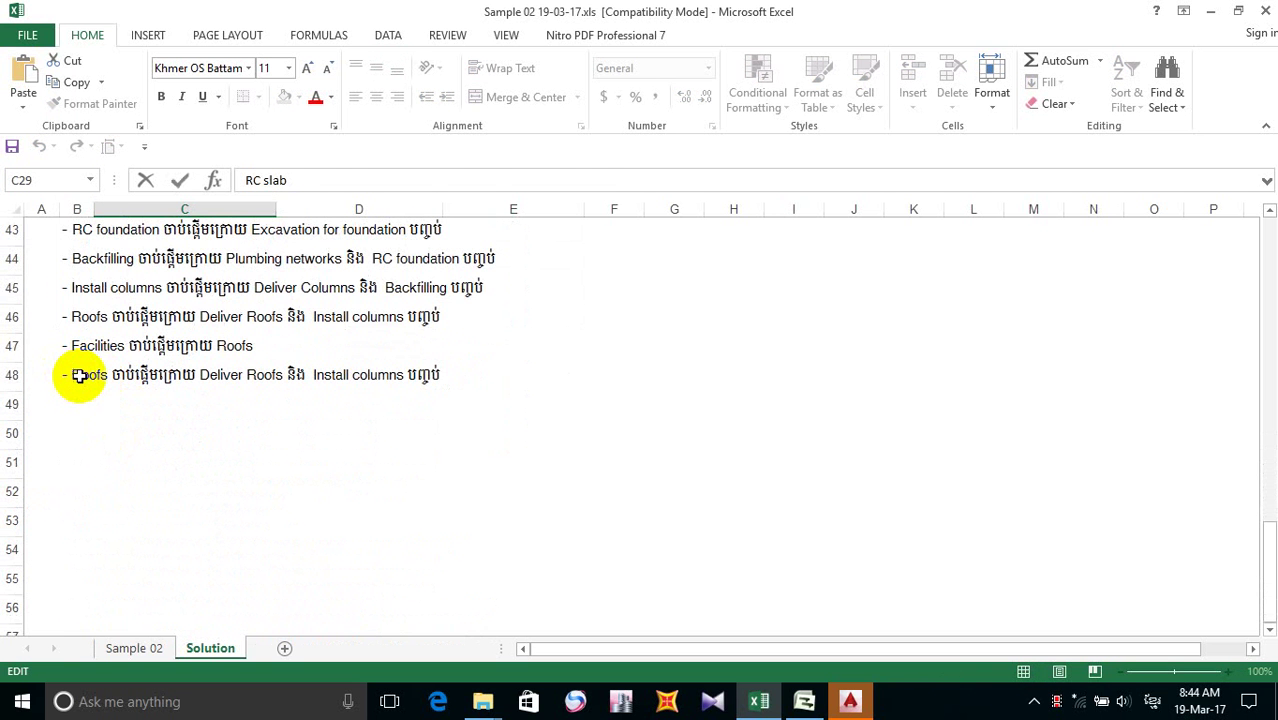
pyautogui.click(80, 378)
pyautogui.doubleClick(80, 378)
pyautogui.doubleClick(80, 376)
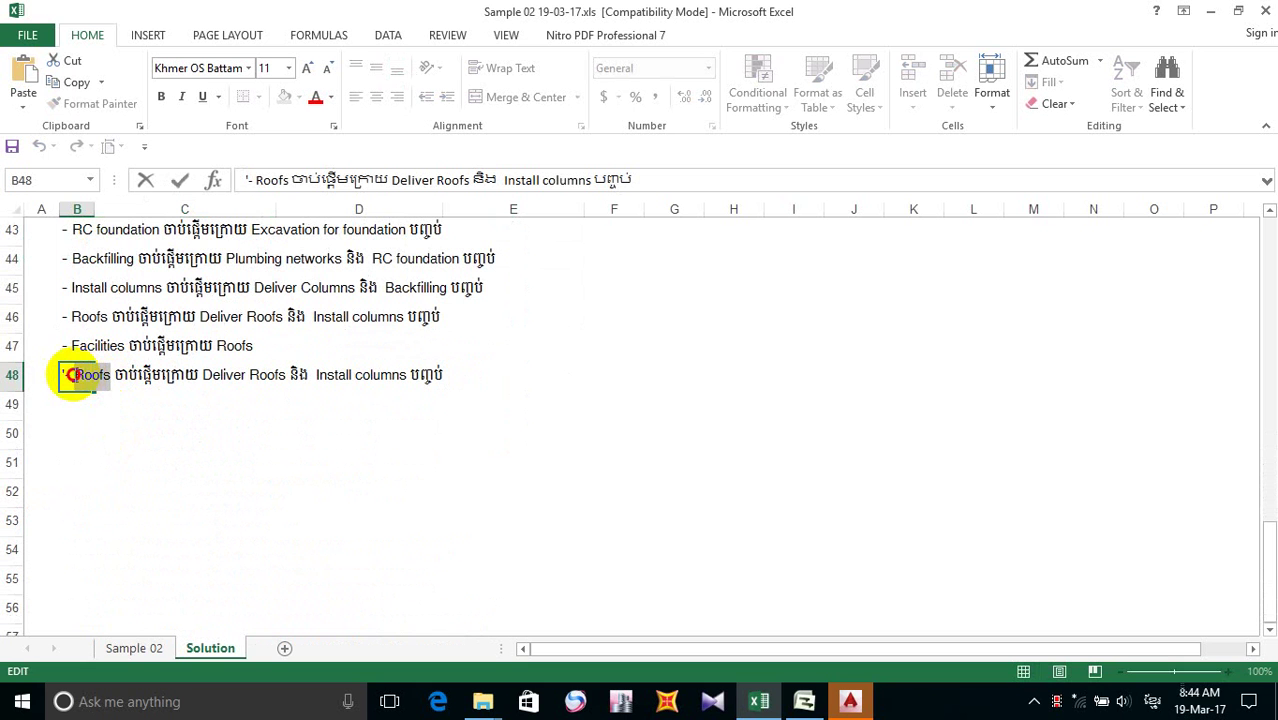
pyautogui.hotkey('ctrl', 'v')
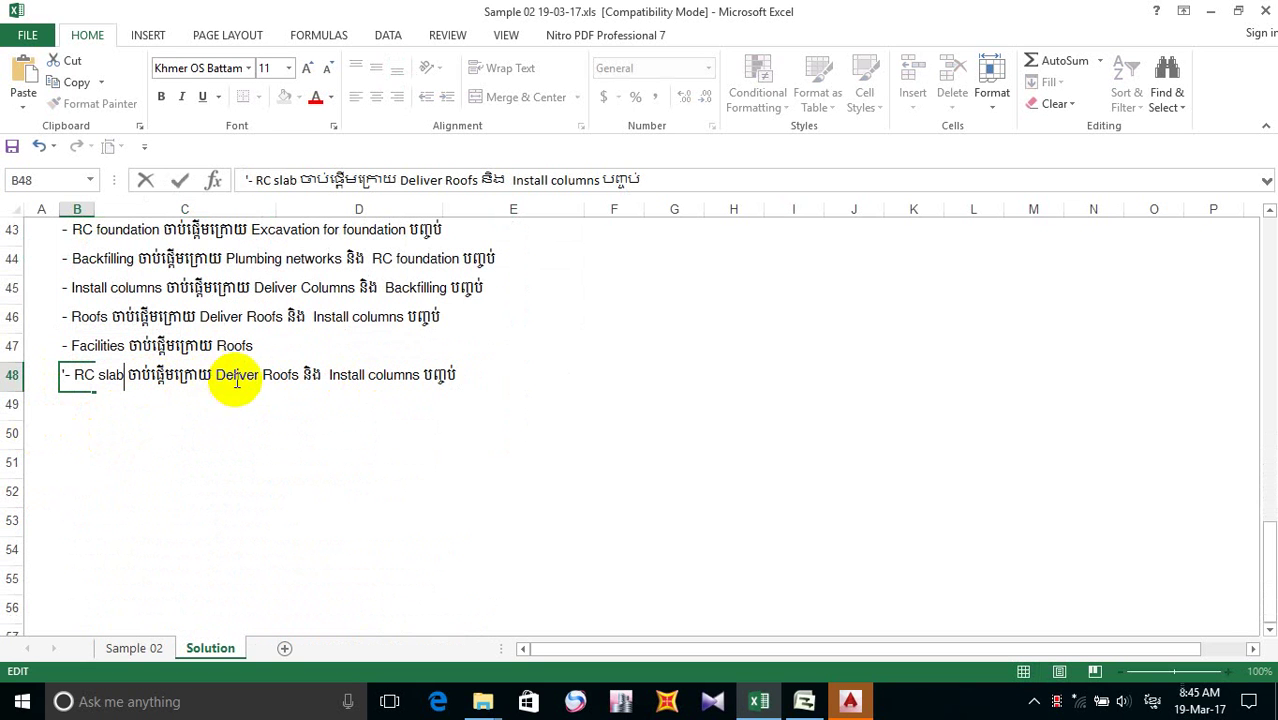
# - Replace the predecessors and ending text in B48 with "Facilities" copied from the line in B47
pyautogui.moveTo(213, 375); pyautogui.dragTo(491, 397)
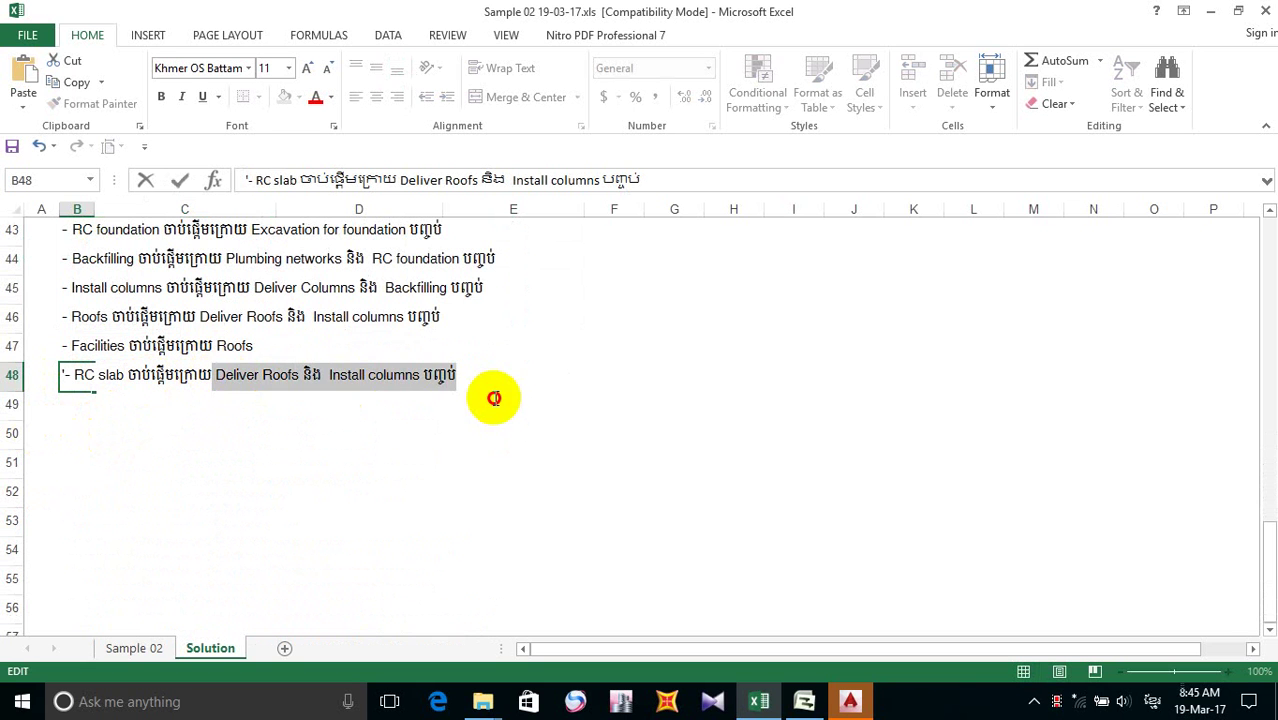
pyautogui.press('Delete')
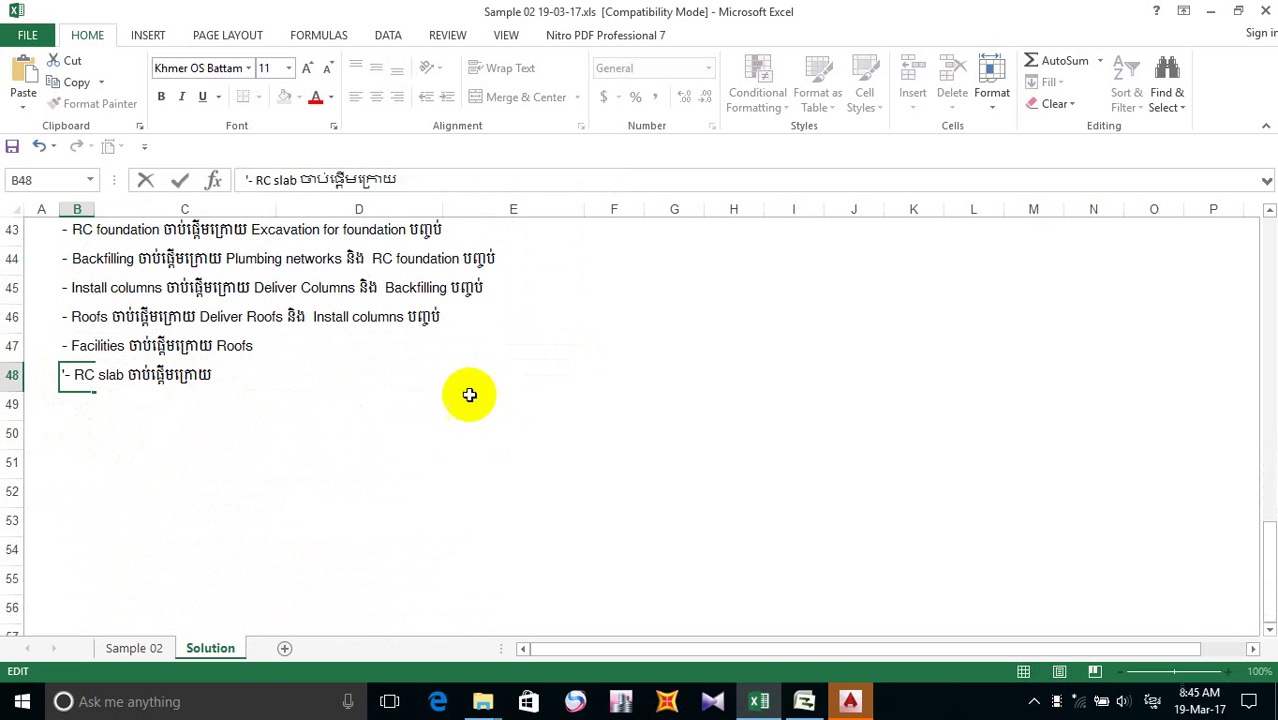
pyautogui.click(100, 345)
pyautogui.doubleClick(100, 345)
pyautogui.click(77, 345)
pyautogui.doubleClick(90, 345)
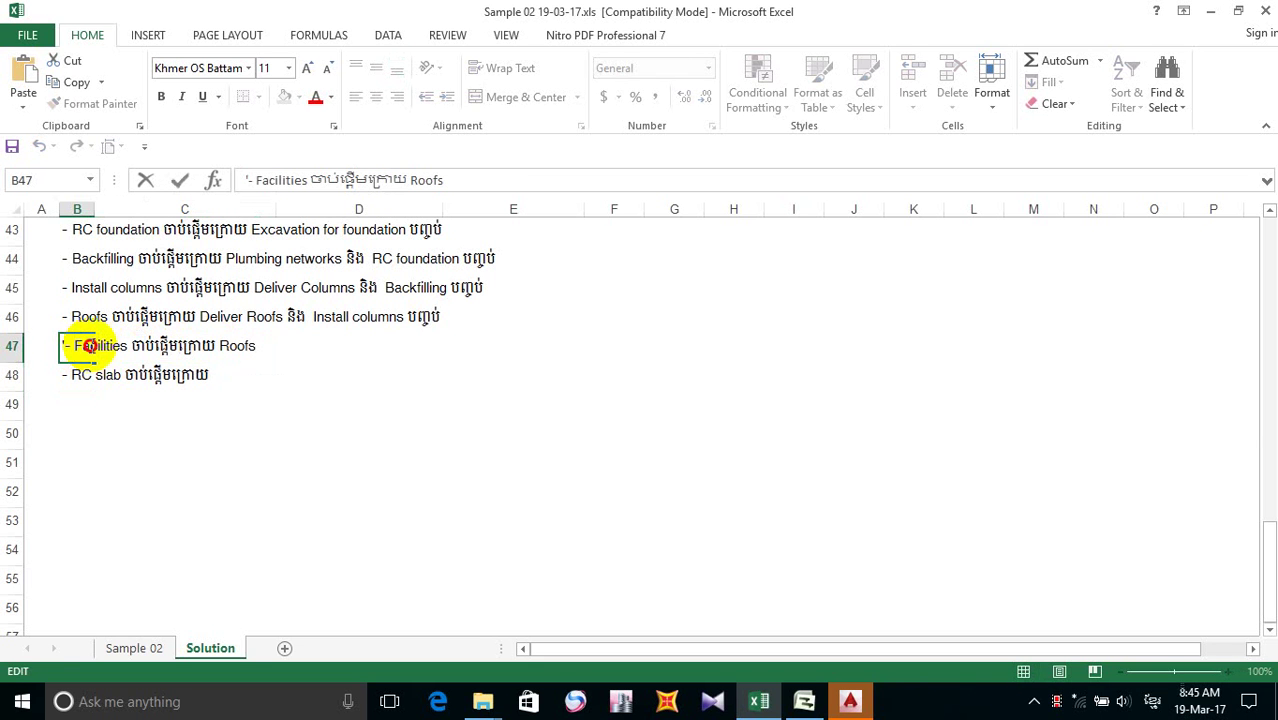
pyautogui.doubleClick(112, 355)
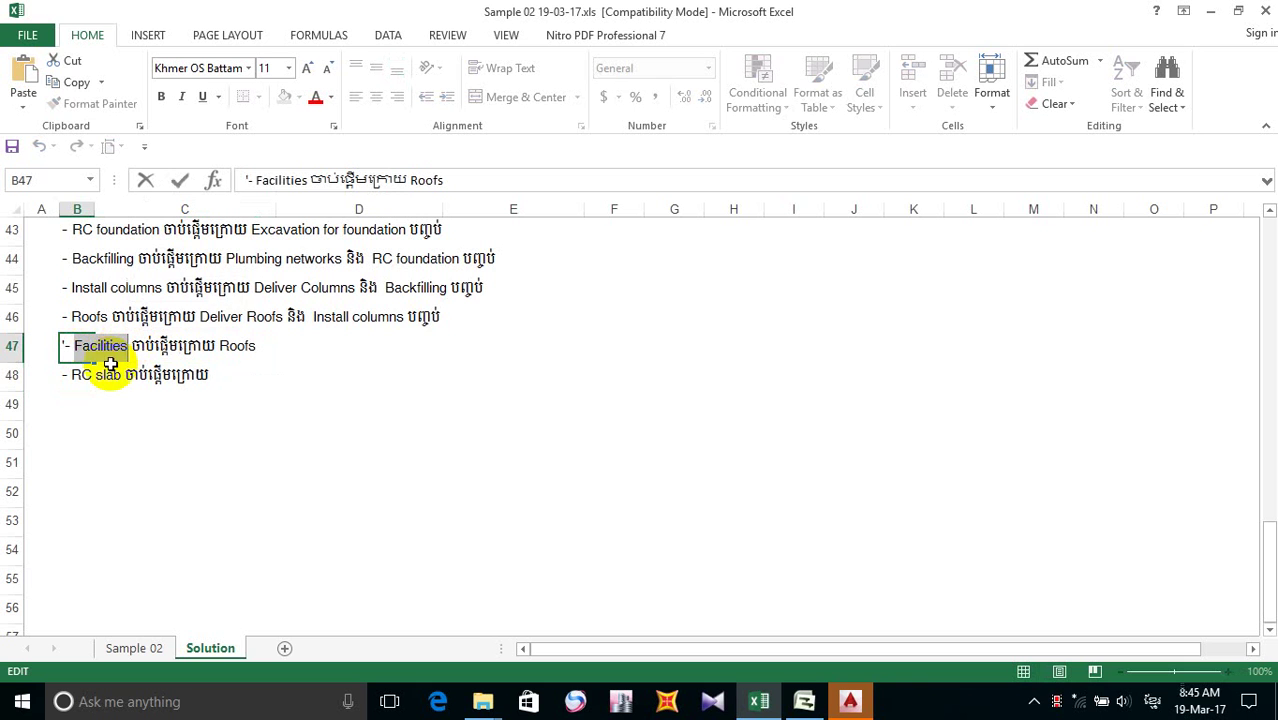
pyautogui.doubleClick(85, 378)
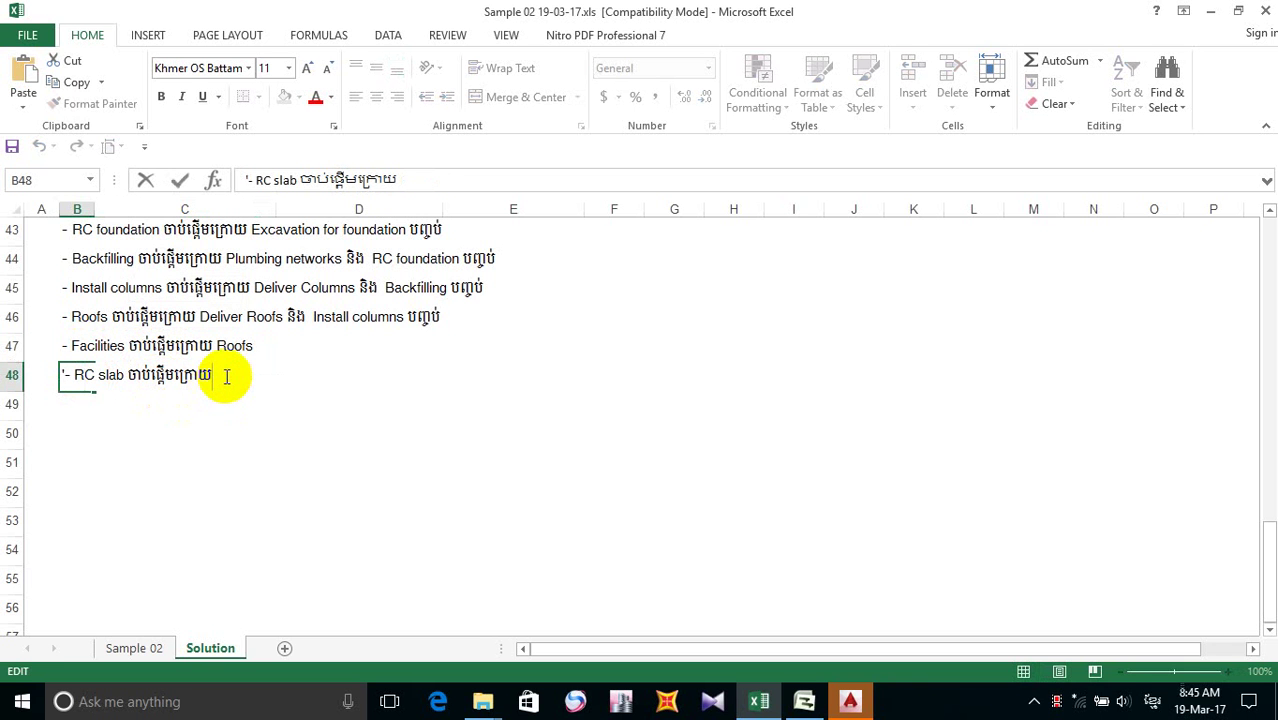
pyautogui.hotkey('ctrl', 'v')
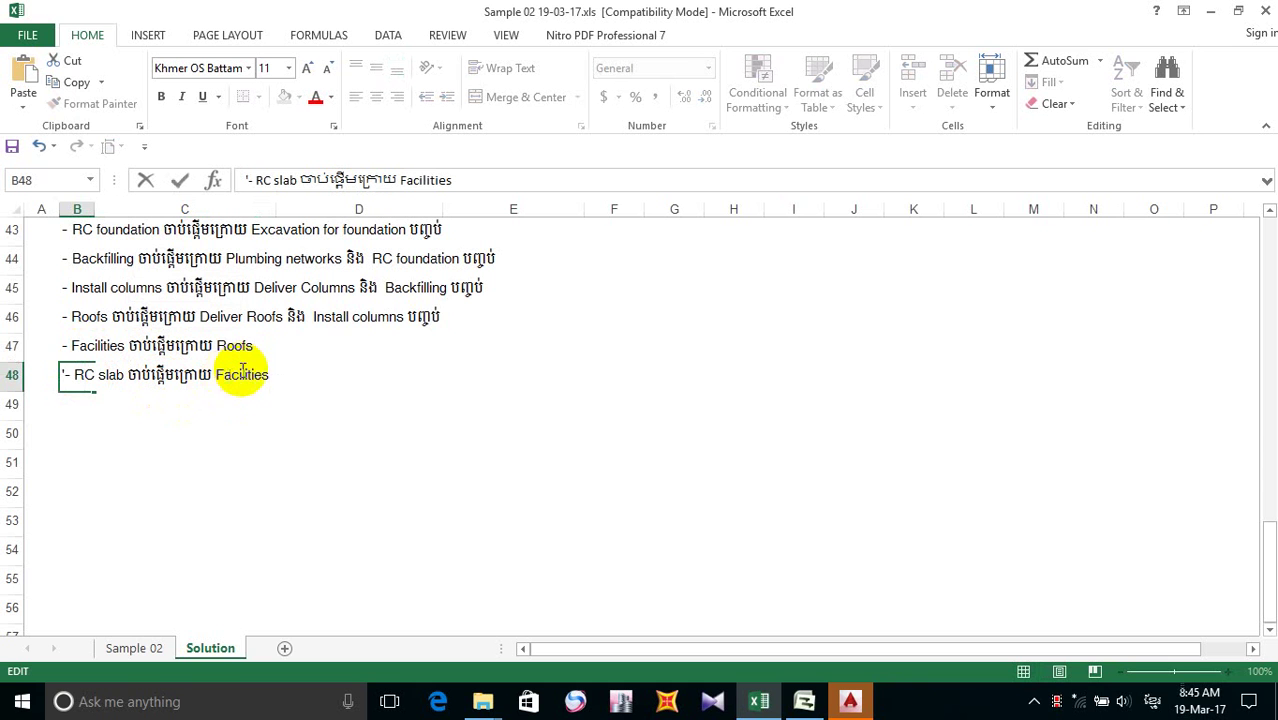
# - Copy the closing word "បញ្ចប់" from the Roofs line in B46 and append it to the Facilities line in B47
pyautogui.doubleClick(88, 319)
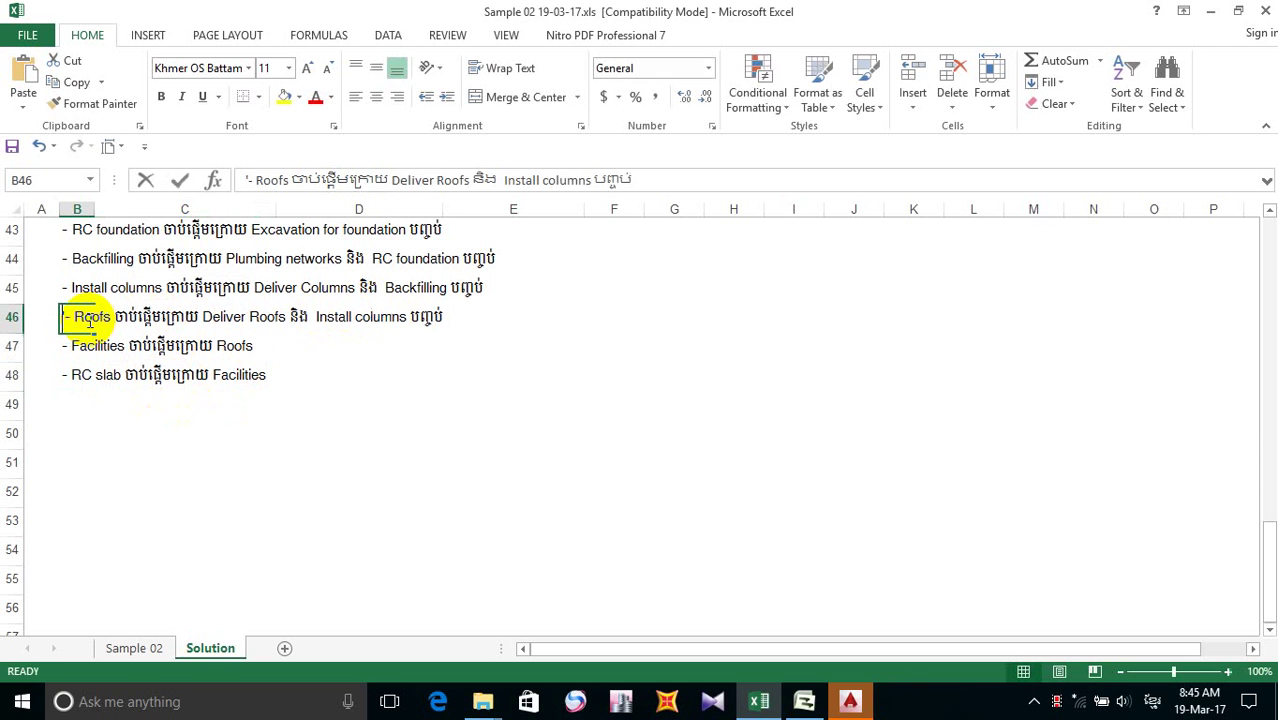
pyautogui.doubleClick(470, 318)
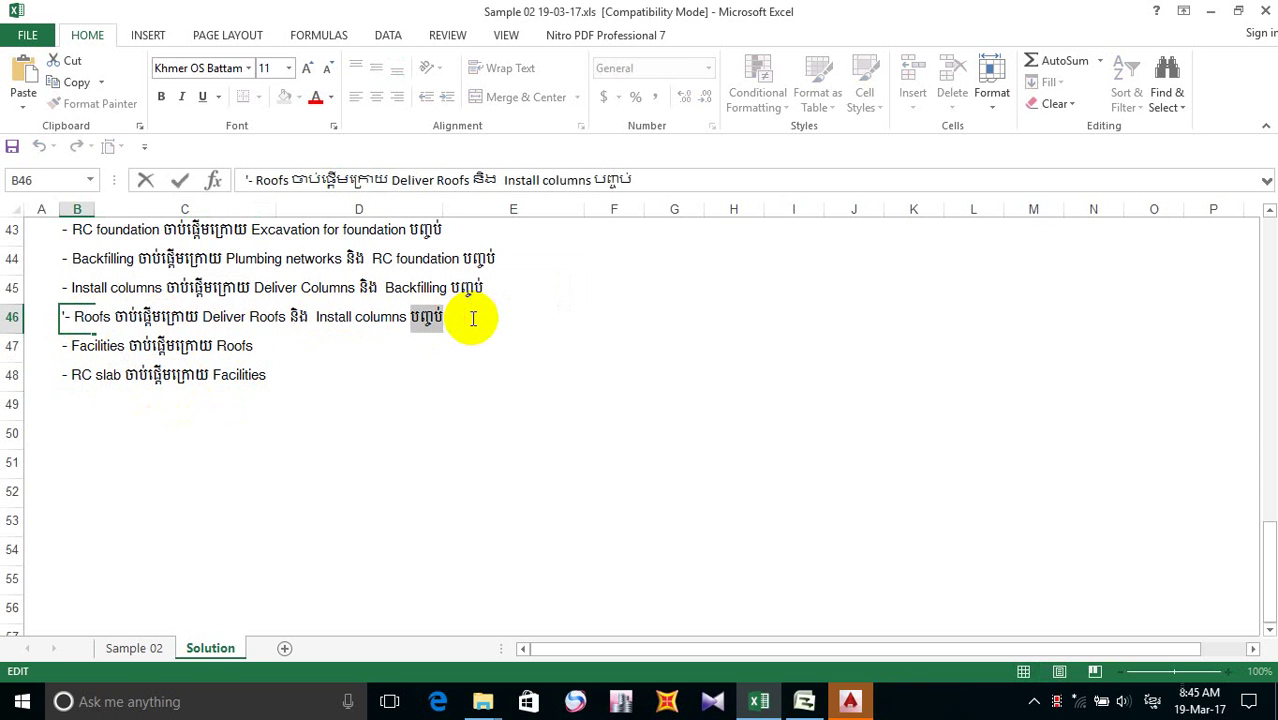
pyautogui.hotkey('ctrl', 'v')
pyautogui.hotkey('ctrl', 'z')
pyautogui.doubleClick(80, 345)
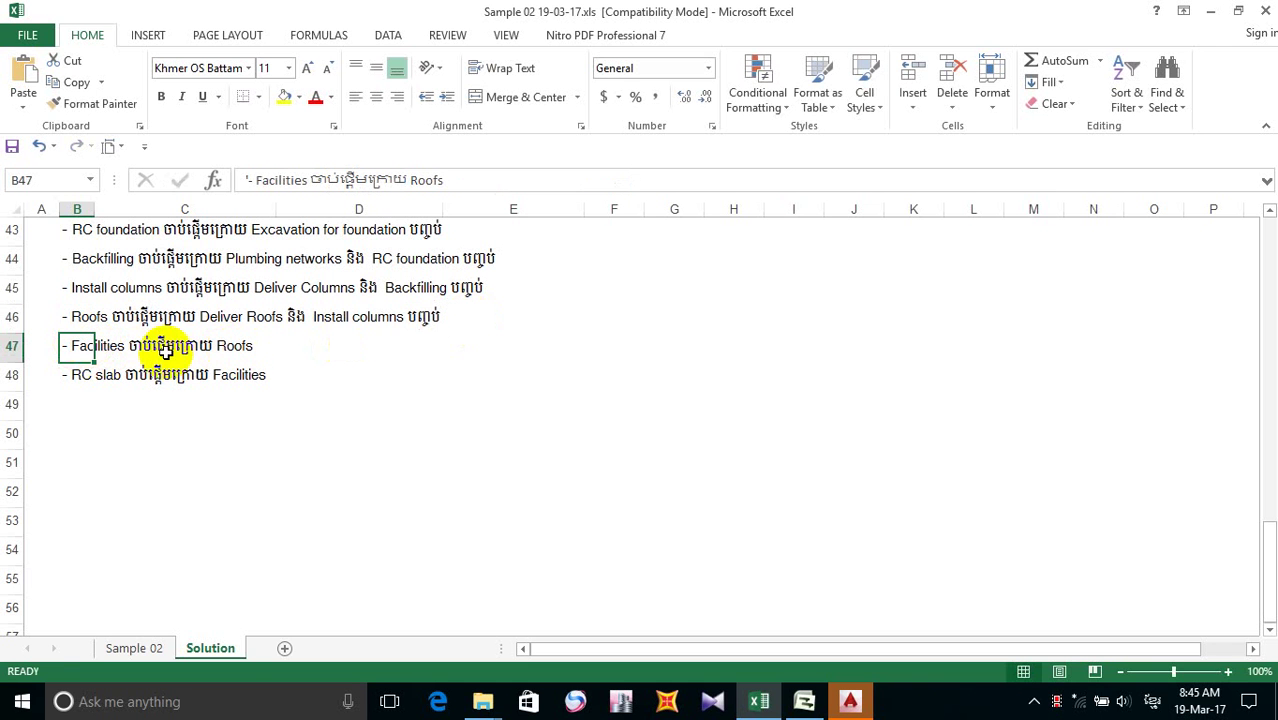
pyautogui.click(264, 345)
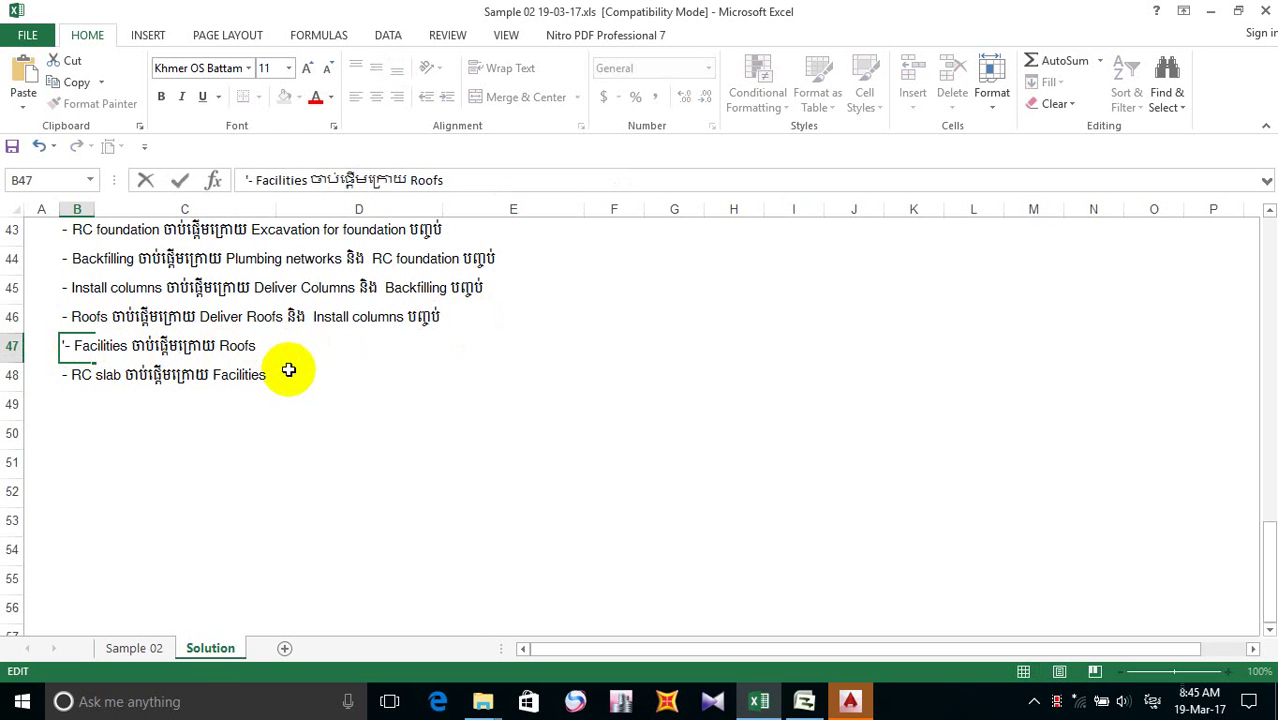
pyautogui.hotkey('ctrl', 'v')
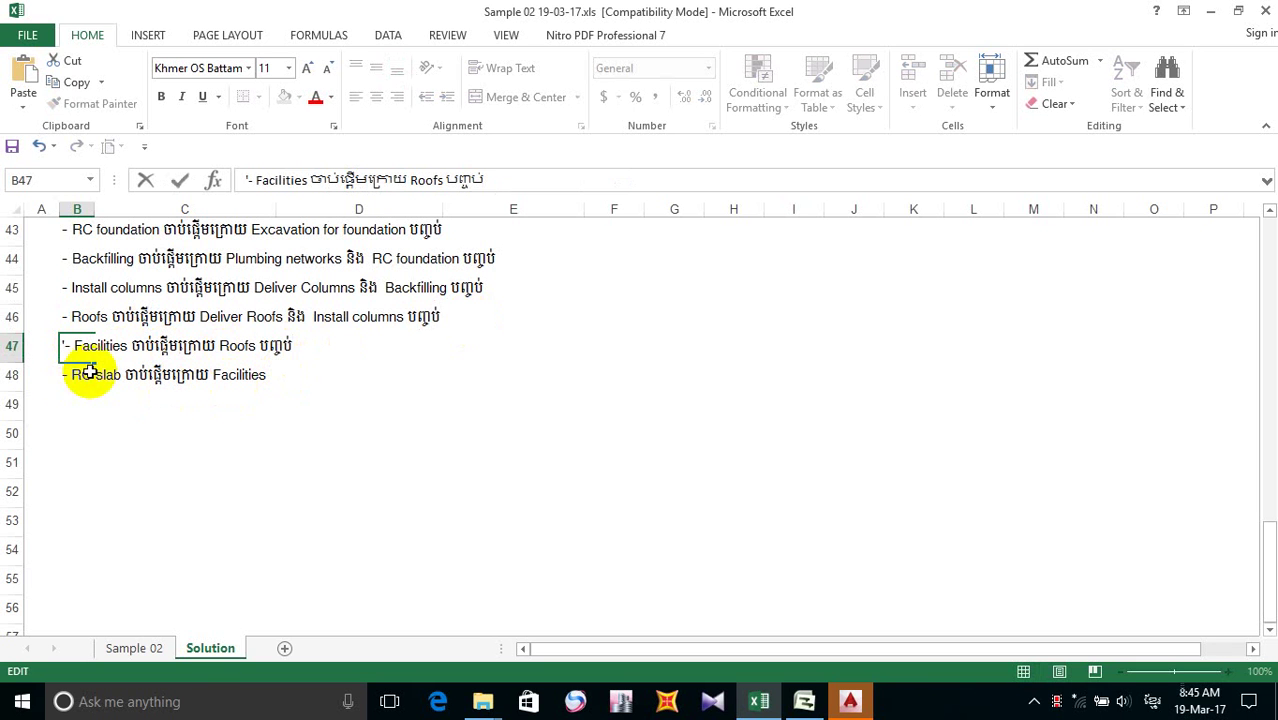
# - Append the closing word "បញ្ចប់" after "Facilities" in the RC slab line in B48
pyautogui.doubleClick(78, 376)
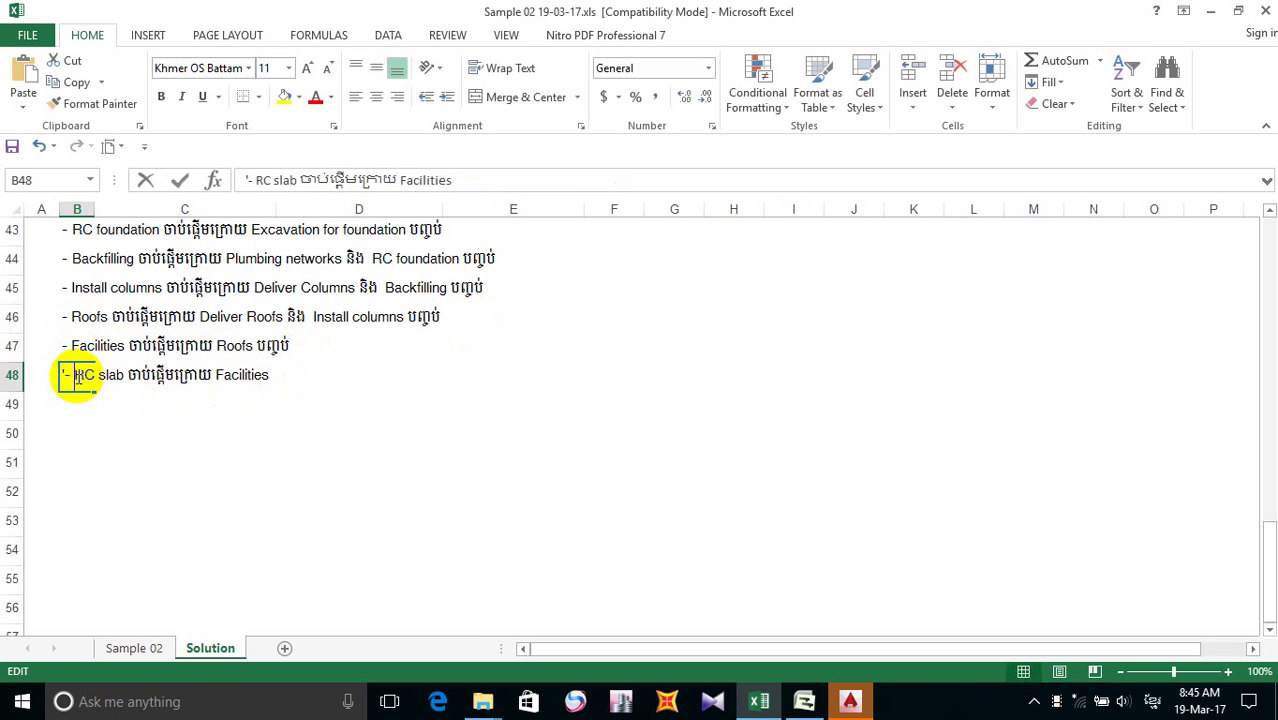
pyautogui.click(281, 378)
pyautogui.click(78, 377)
pyautogui.doubleClick(80, 378)
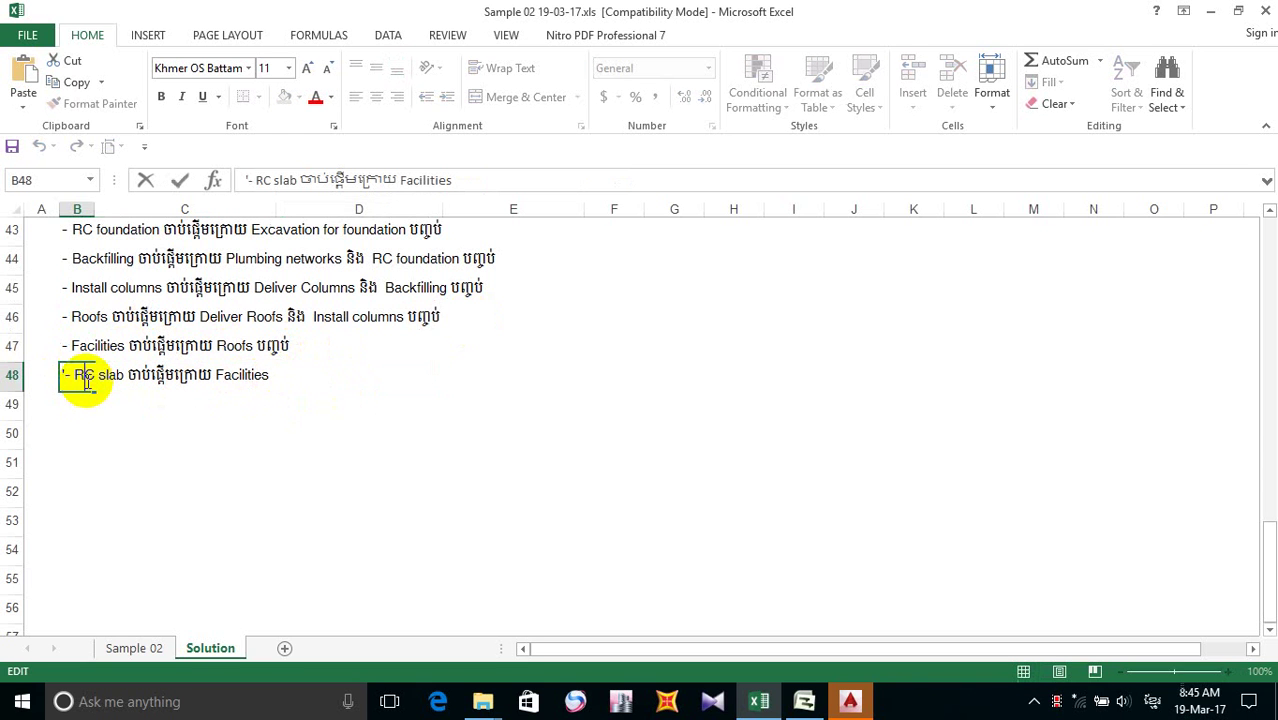
pyautogui.click(270, 376)
pyautogui.click(272, 376)
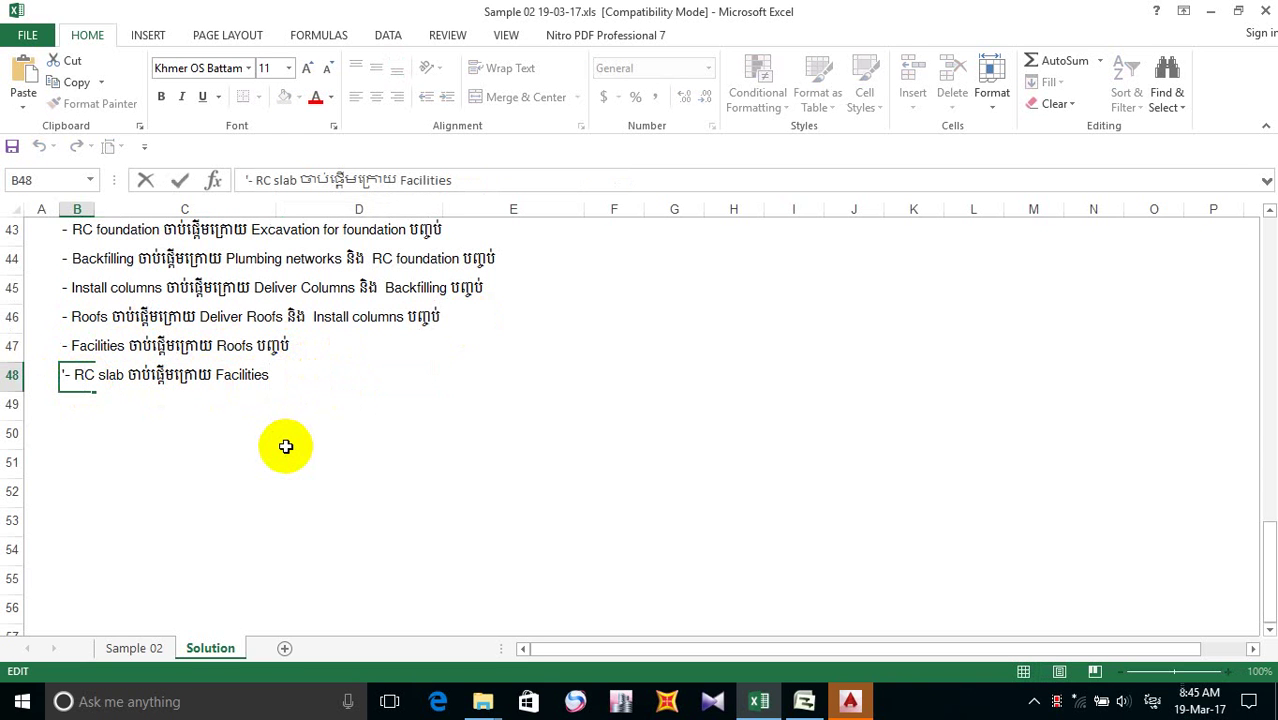
pyautogui.write('បញ្ចប់')
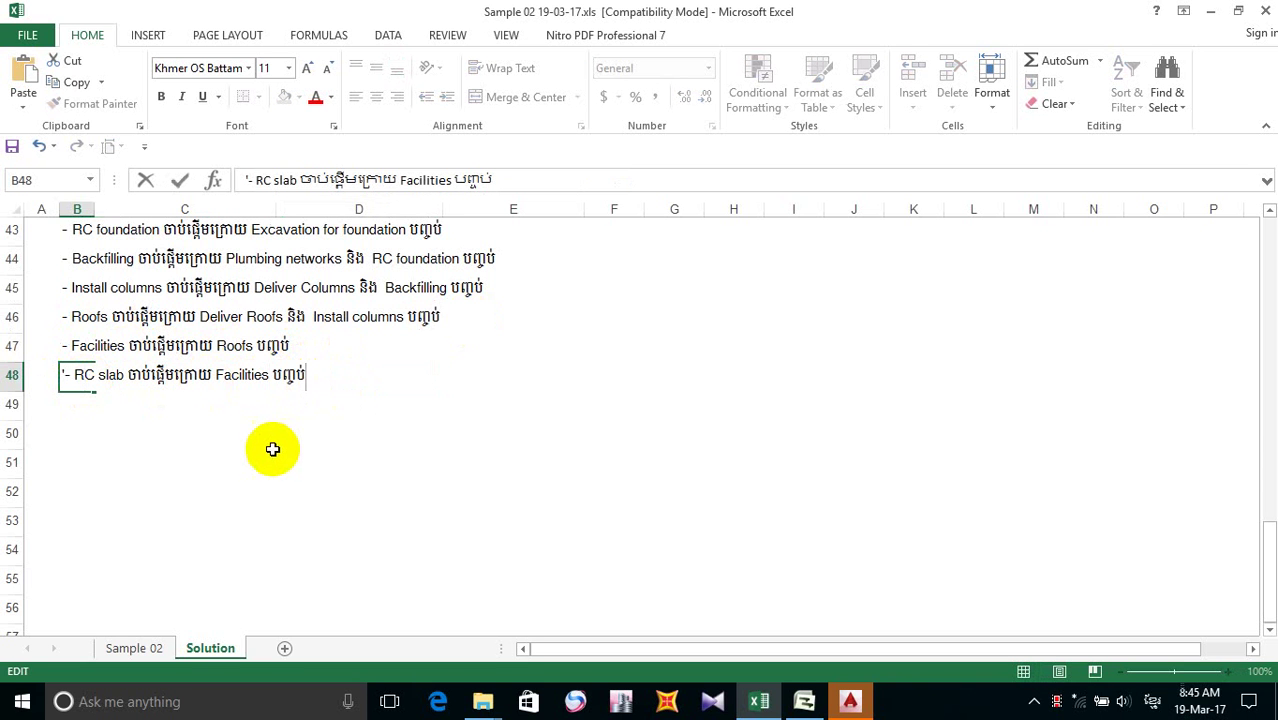
# - Fill the RC slab line from B48 down into B49
pyautogui.click(76, 403)
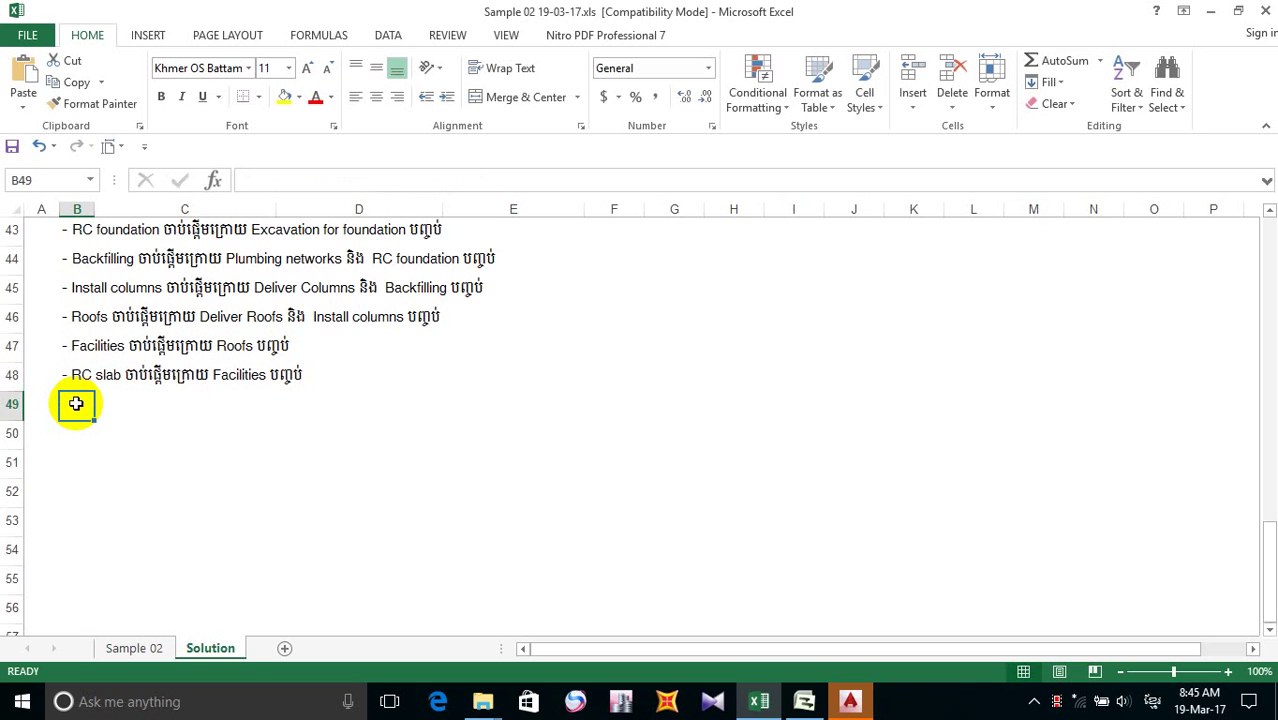
pyautogui.scroll(2, 77, 400)
pyautogui.scroll(-2, 79, 401)
pyautogui.hotkey('ctrl', 'd')
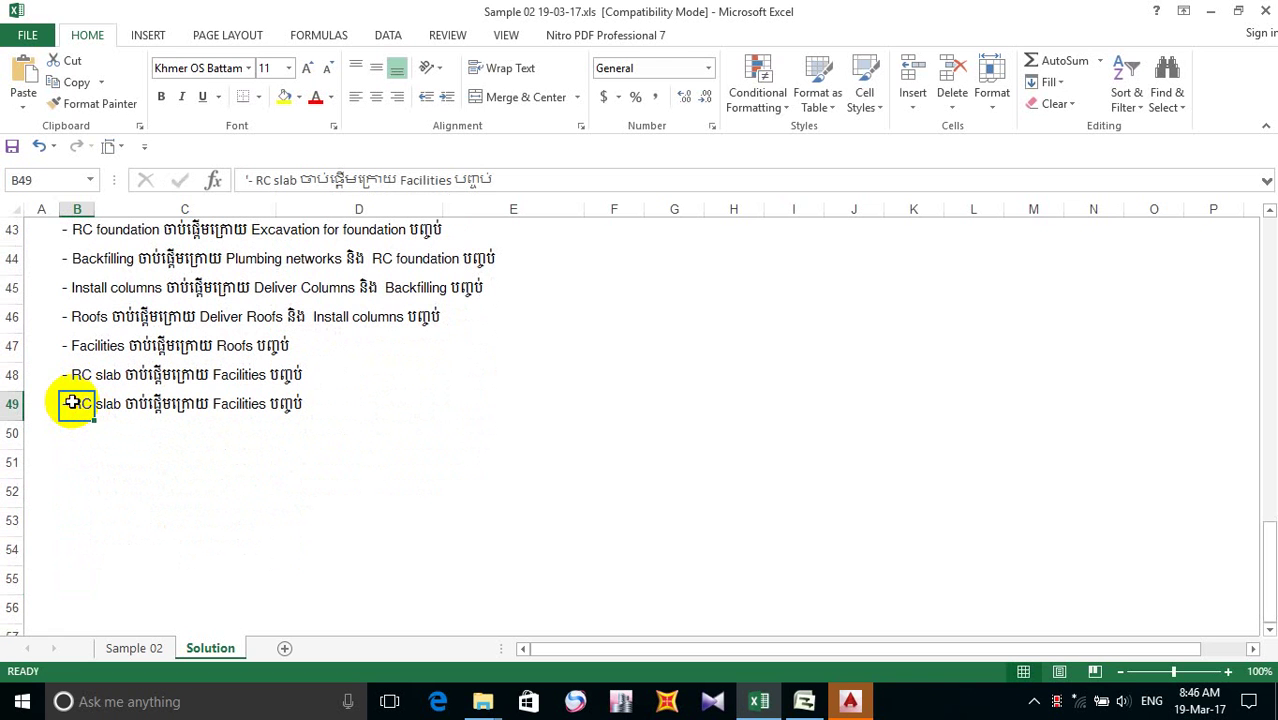
# - Replace the activity name "RC slab" in B49 with "Walls"
pyautogui.doubleClick(74, 405)
pyautogui.moveTo(72, 404); pyautogui.dragTo(121, 406)
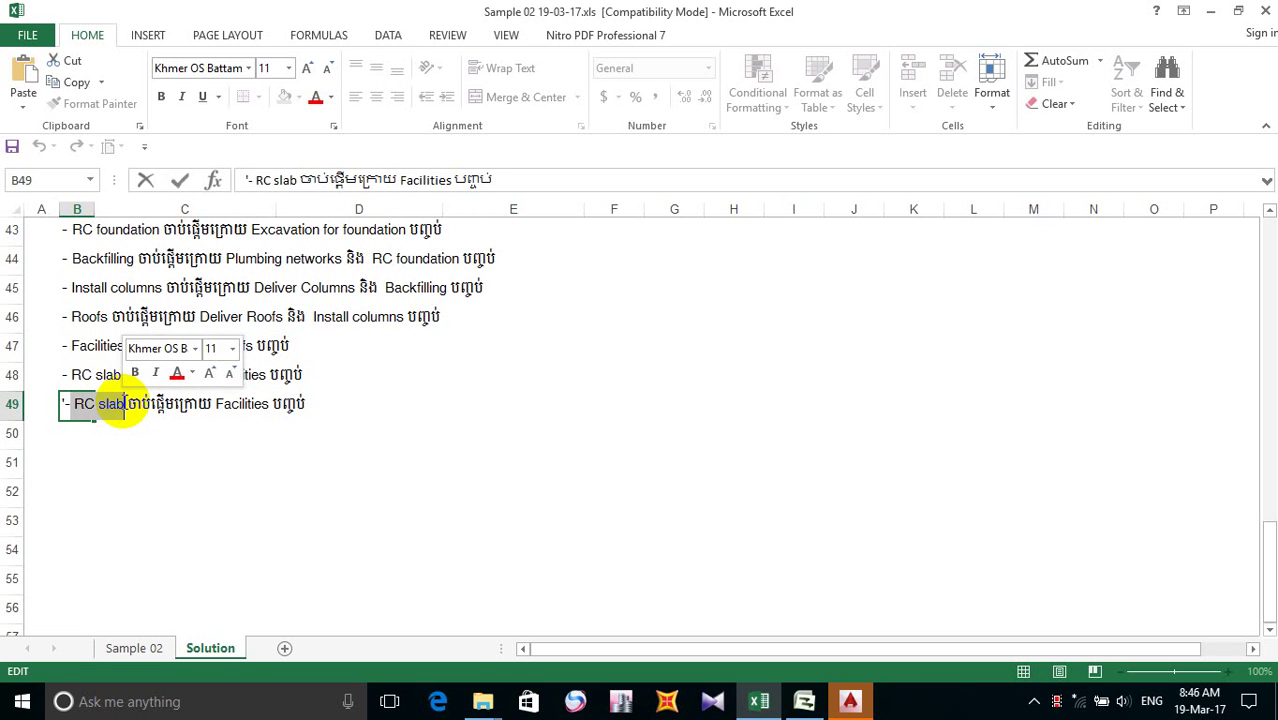
pyautogui.write('Q')
pyautogui.press('BackSpace')
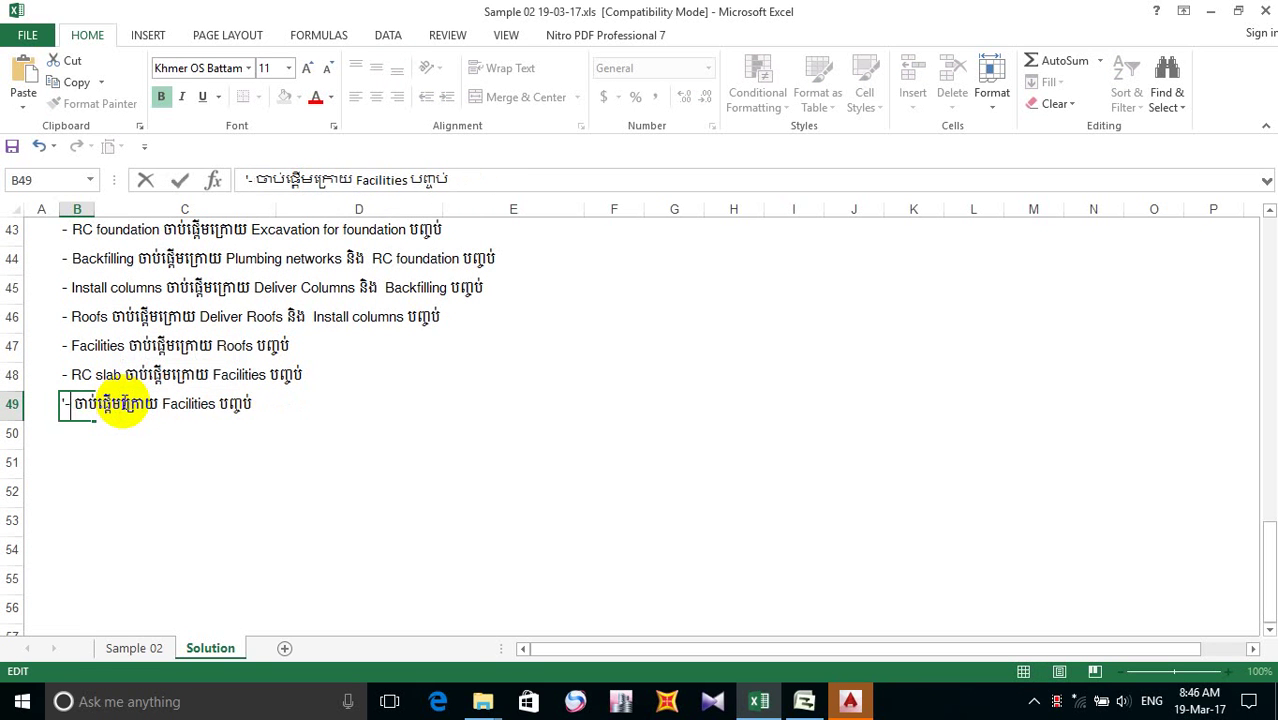
pyautogui.write('Wall')
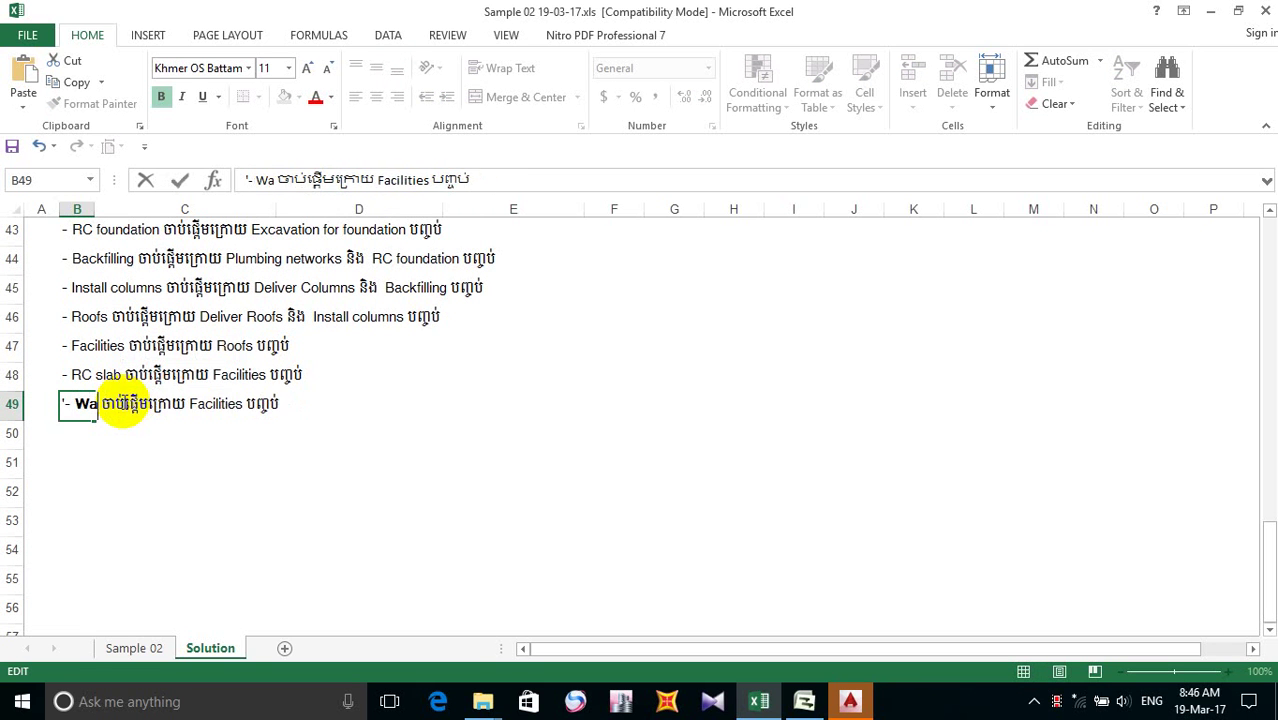
pyautogui.write('s')
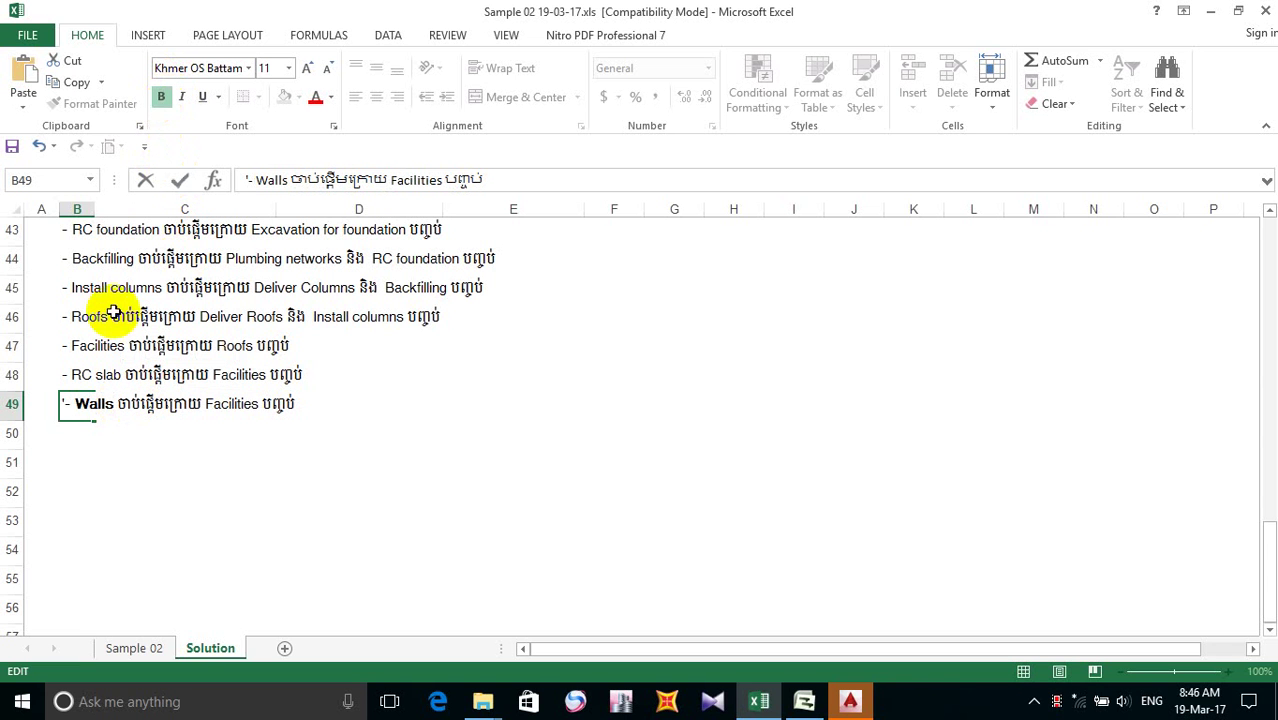
# - Remove the bold formatting from "Walls" and the word following it in B49
pyautogui.doubleClick(78, 406)
pyautogui.keyDown('shift'); pyautogui.click(142, 404); pyautogui.keyUp('shift')
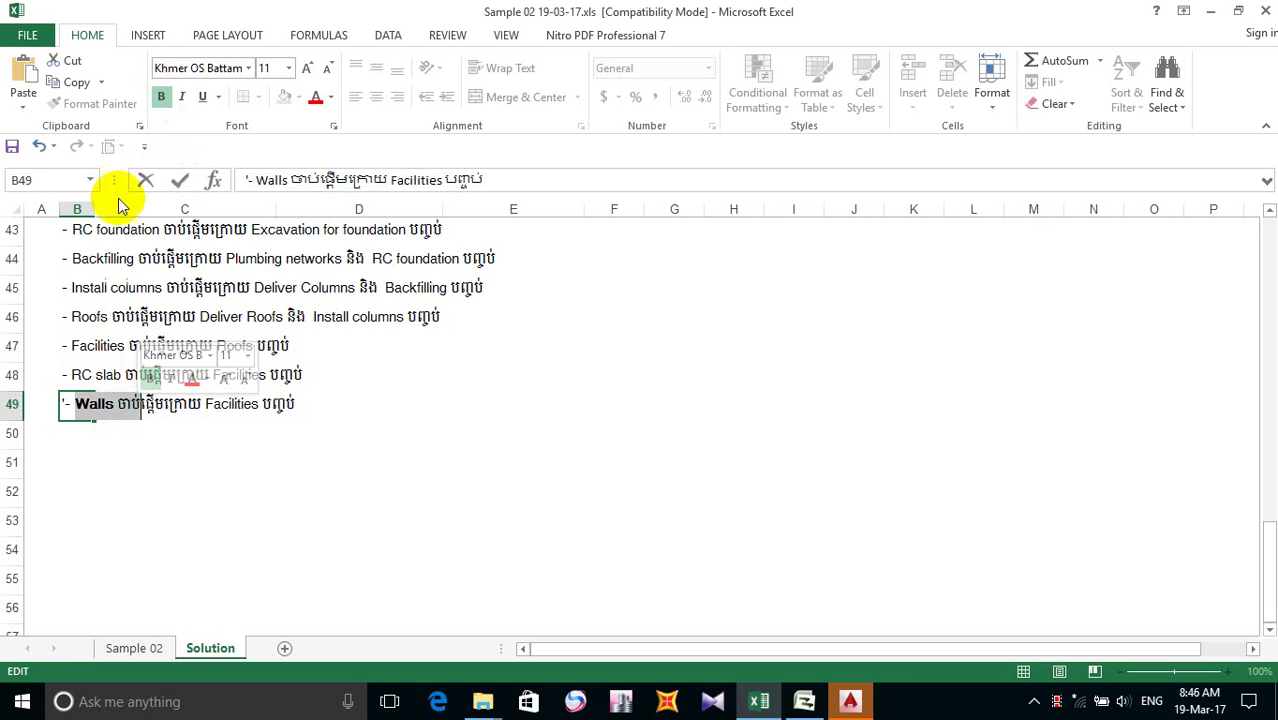
pyautogui.click(164, 95)
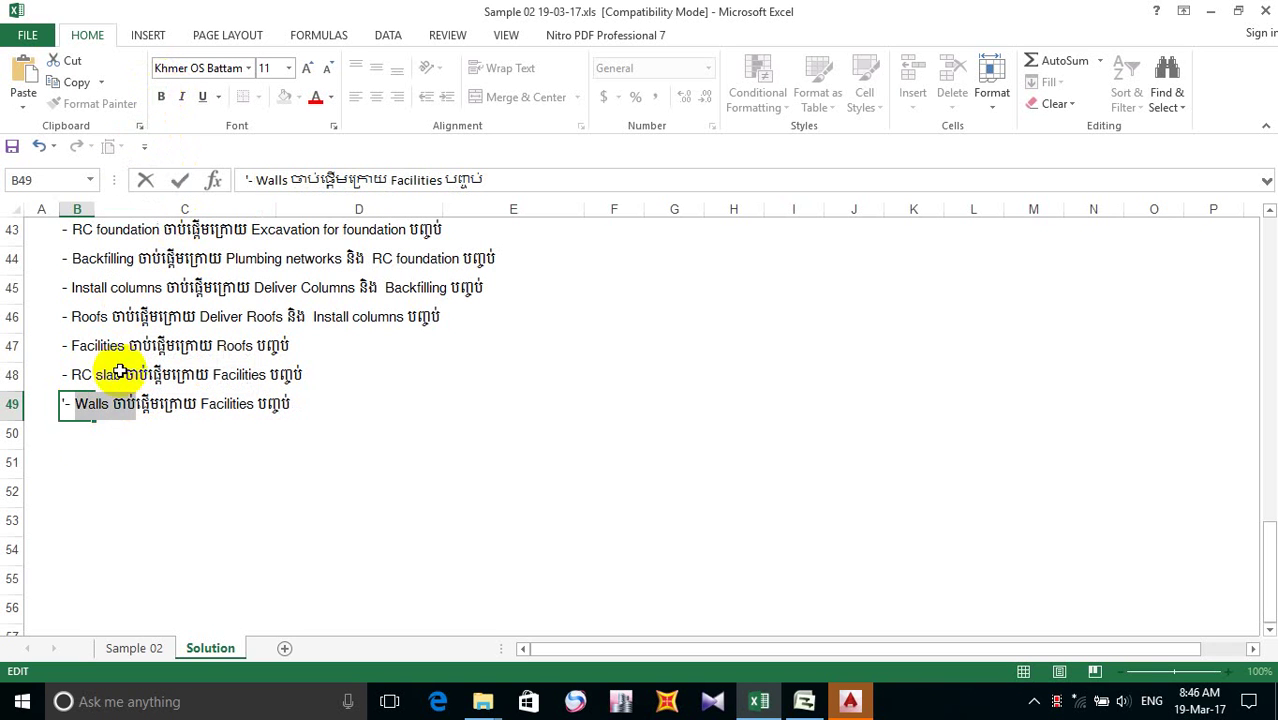
pyautogui.click(112, 404)
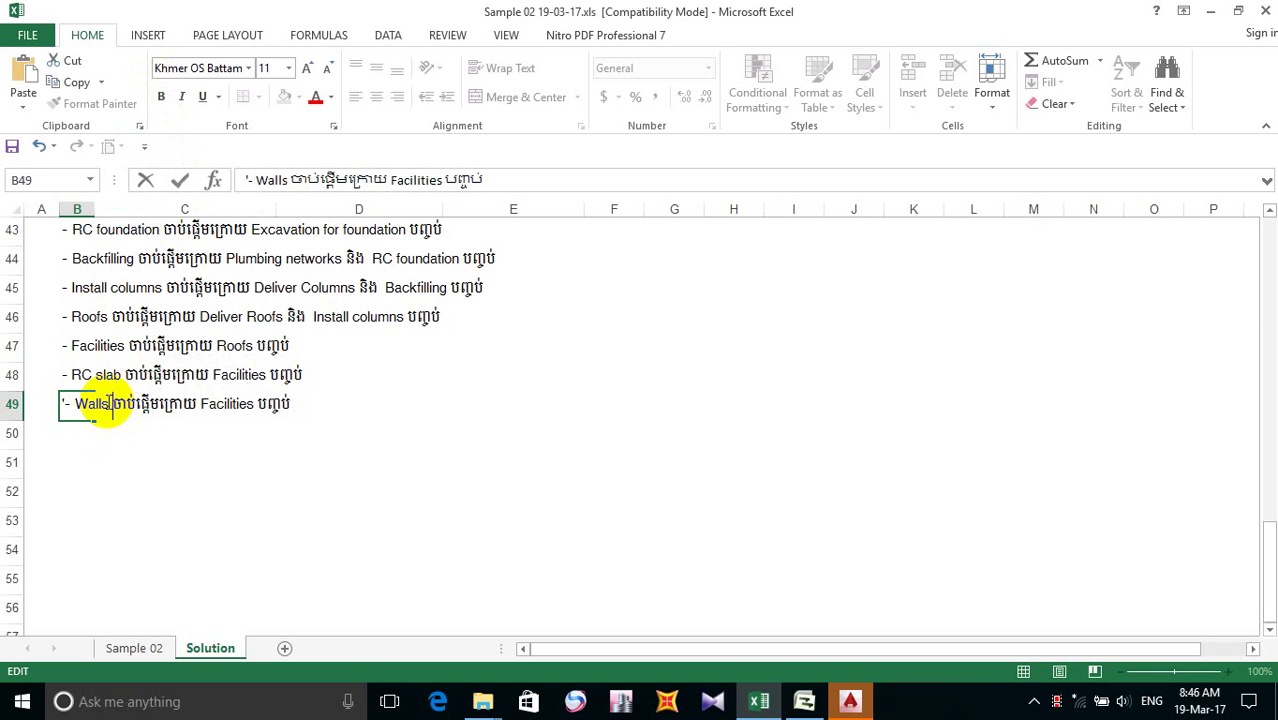
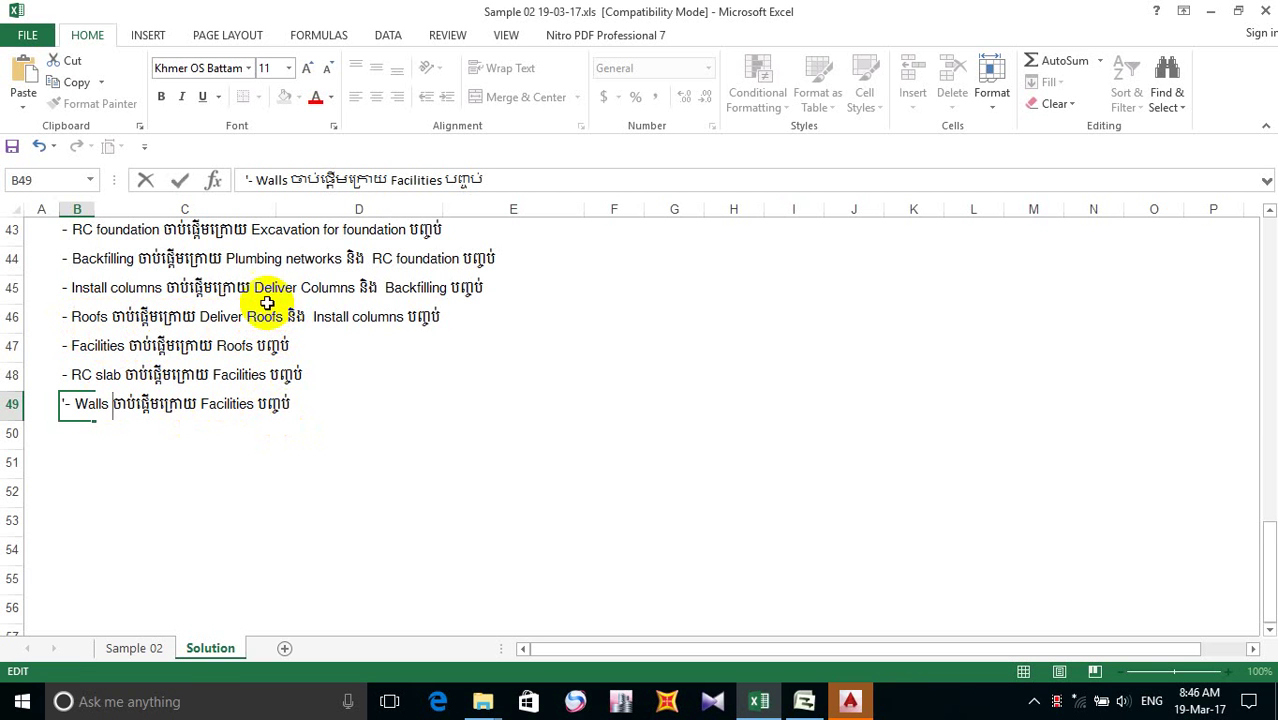
pyautogui.scroll(3, 100, 283)
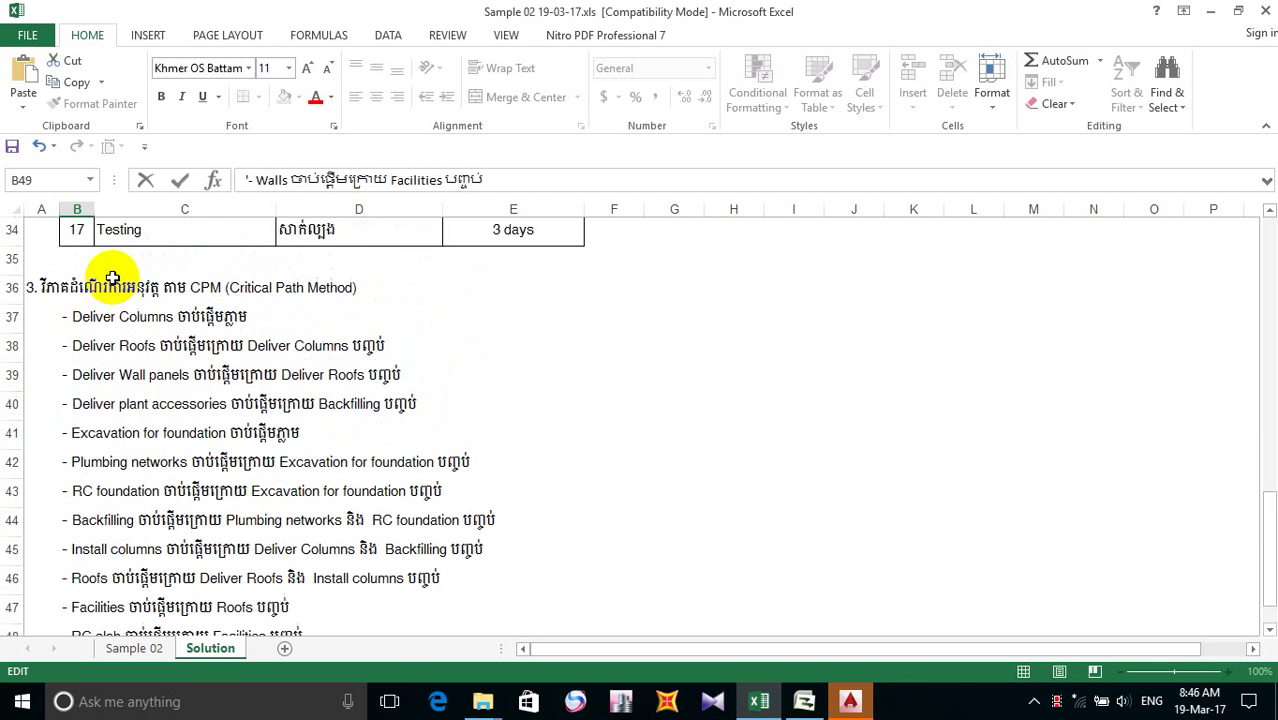
# - Replace "Facilities" in the Walls line in B49 with "Deliver Wall panels ចាប់ផ្តើមក្រោយ Deliver Roofs បញ្ចប់" copied from B39
pyautogui.click(93, 378)
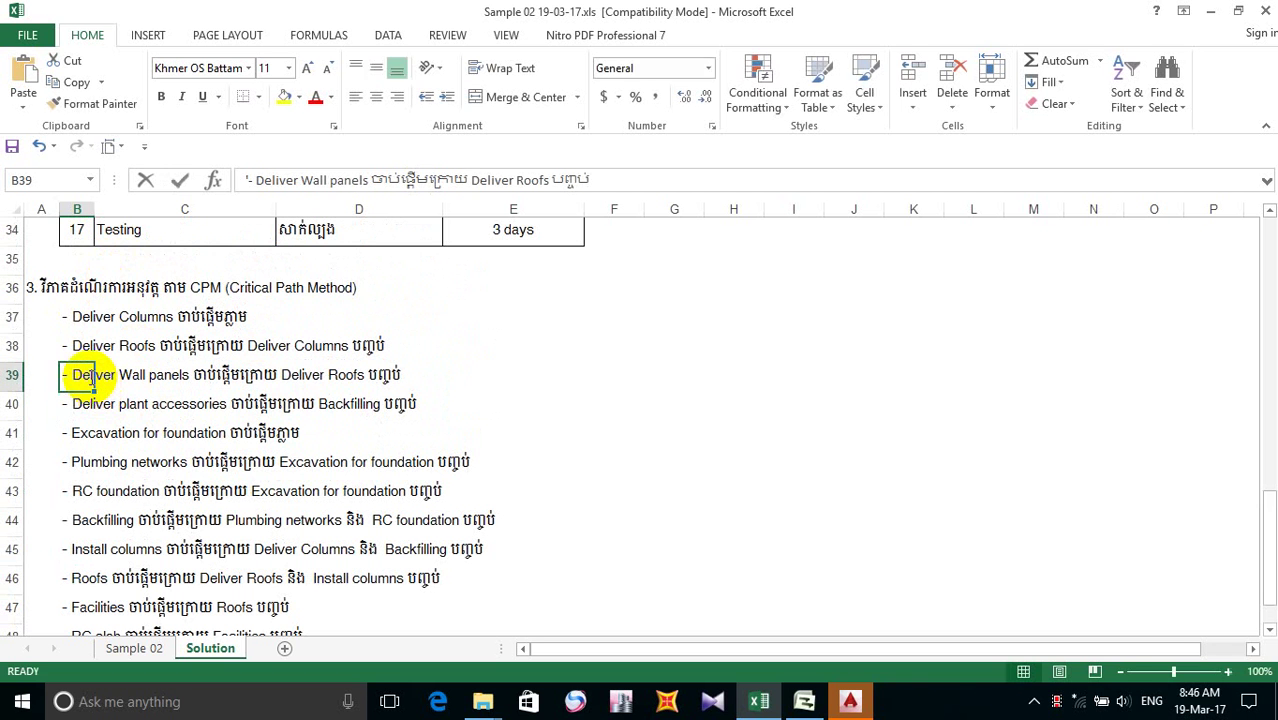
pyautogui.doubleClick(93, 378)
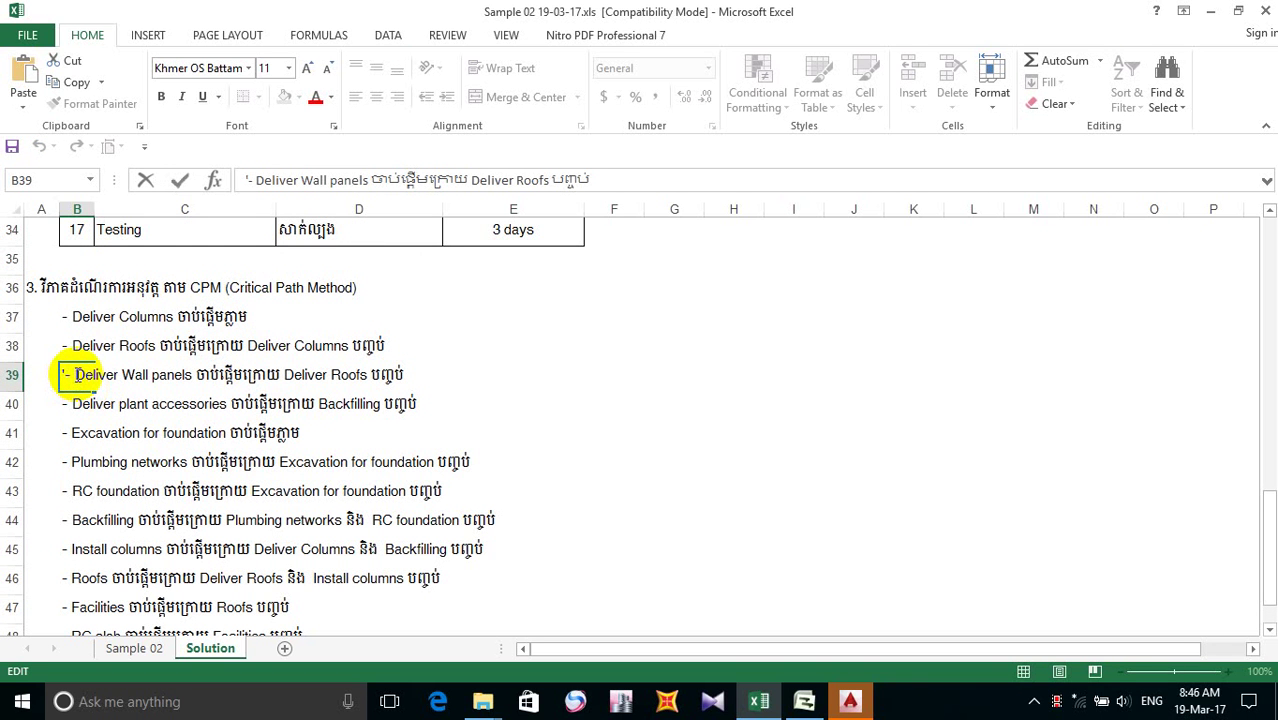
pyautogui.moveTo(76, 375); pyautogui.dragTo(692, 390)
pyautogui.hotkey('ctrl', 'c')
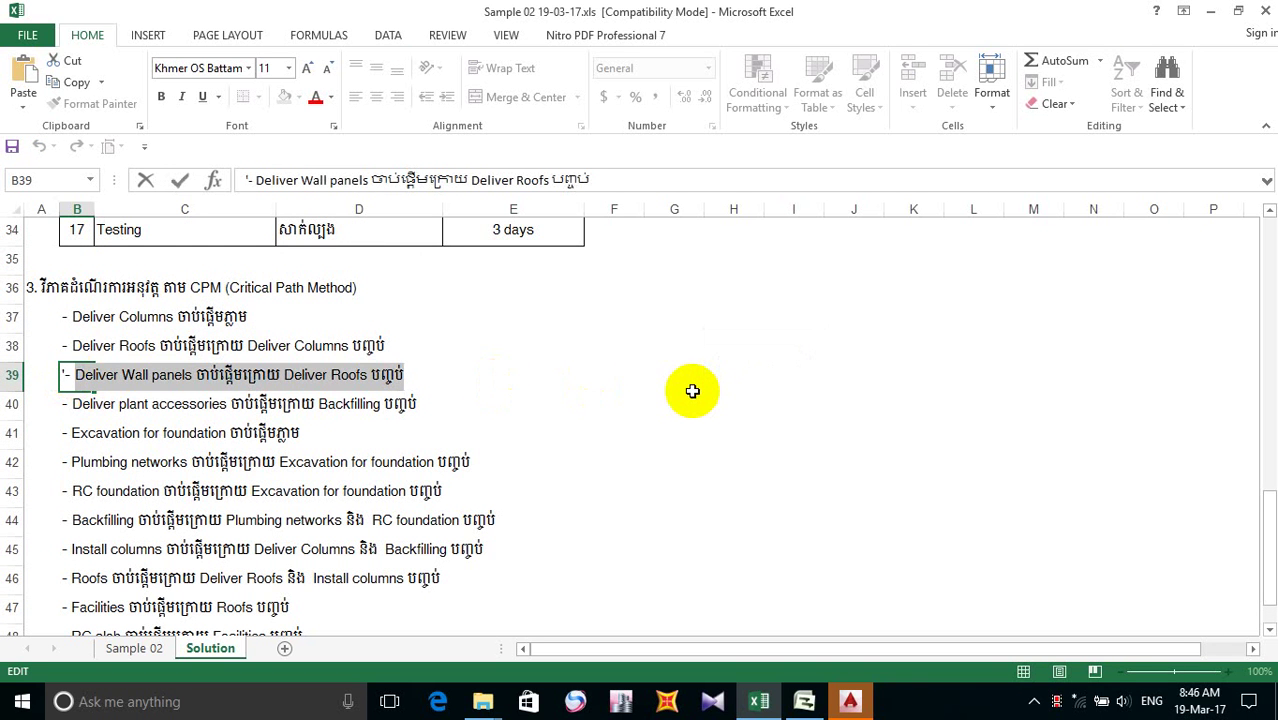
pyautogui.scroll(-3, 140, 399)
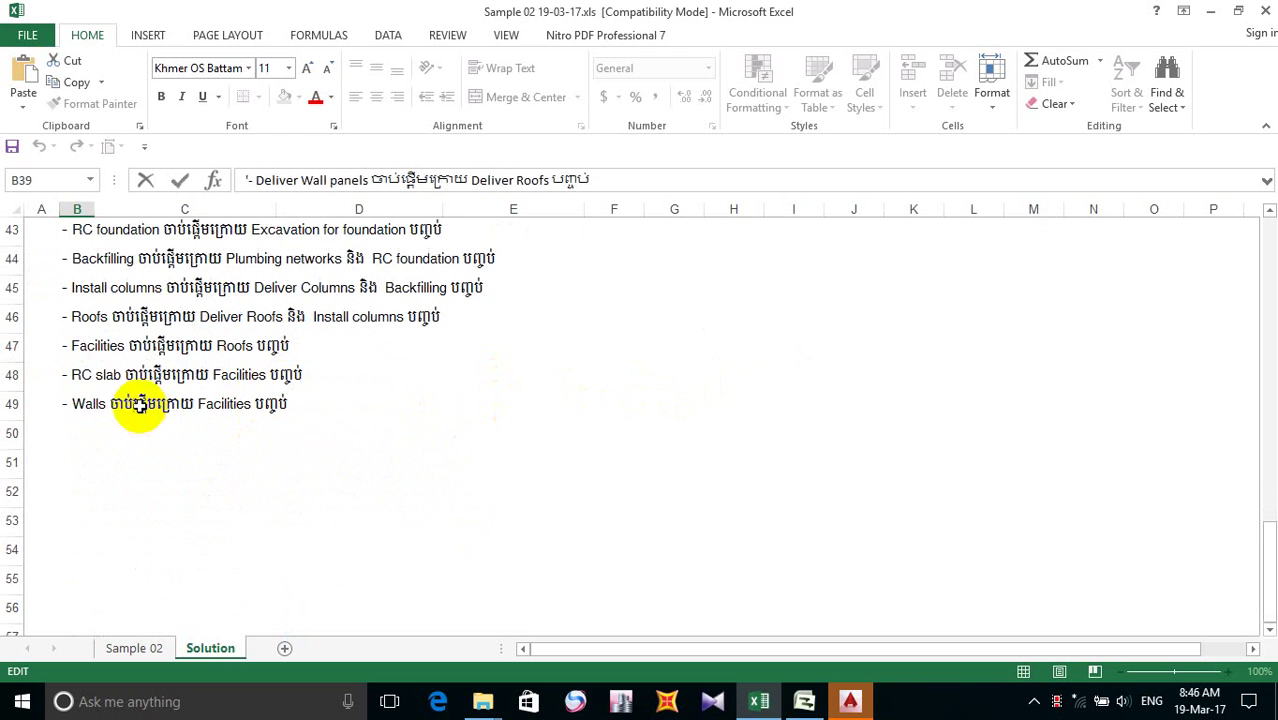
pyautogui.click(88, 410)
pyautogui.doubleClick(200, 404)
pyautogui.moveTo(200, 404); pyautogui.dragTo(370, 405)
pyautogui.hotkey('ctrl', 'v')
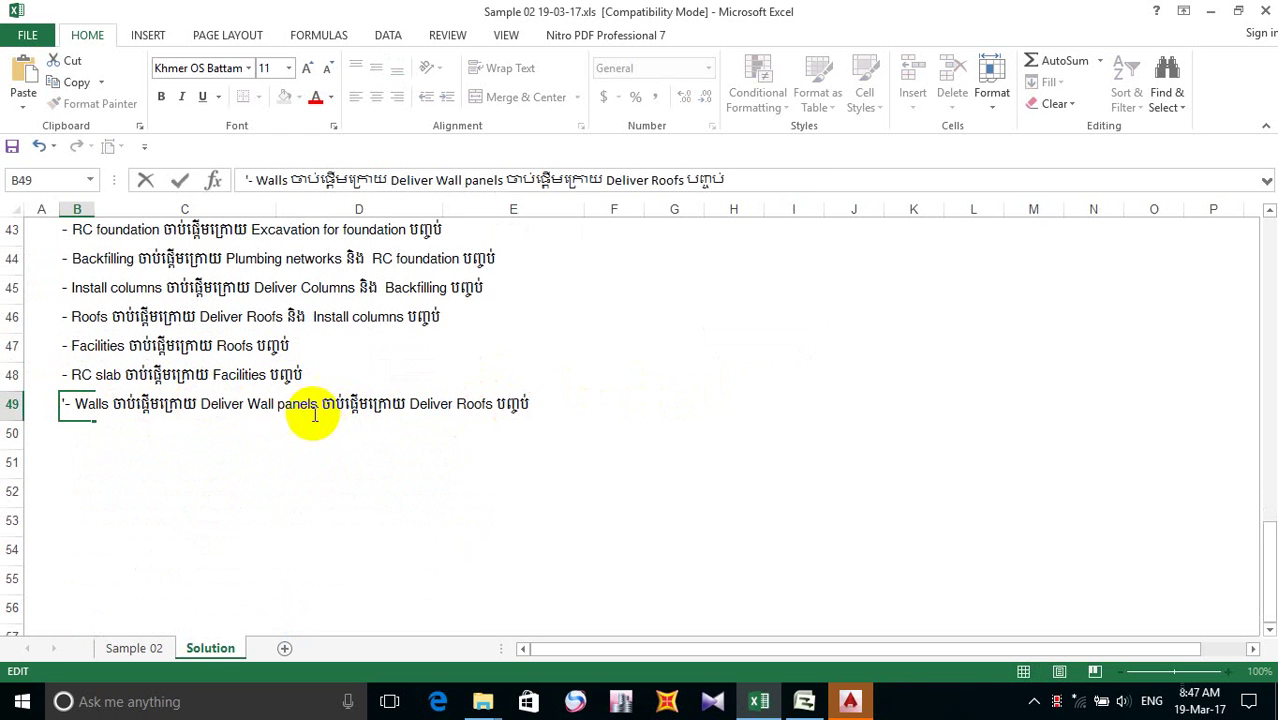
# - Replace "ចាប់ផ្តើមក្រោយ Deliver Roofs" in B49 with "RC slab" copied from B48
pyautogui.click(86, 376)
pyautogui.doubleClick(72, 374)
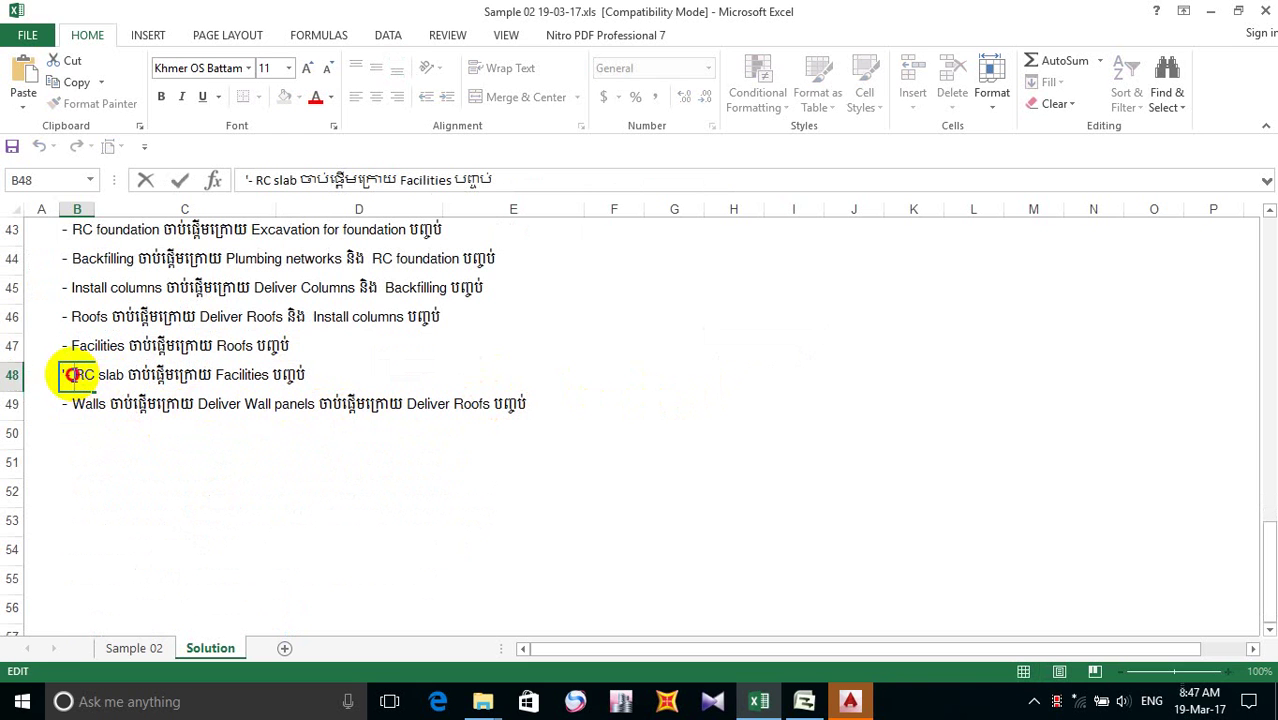
pyautogui.moveTo(74, 374); pyautogui.dragTo(124, 374)
pyautogui.hotkey('ctrl', 'c')
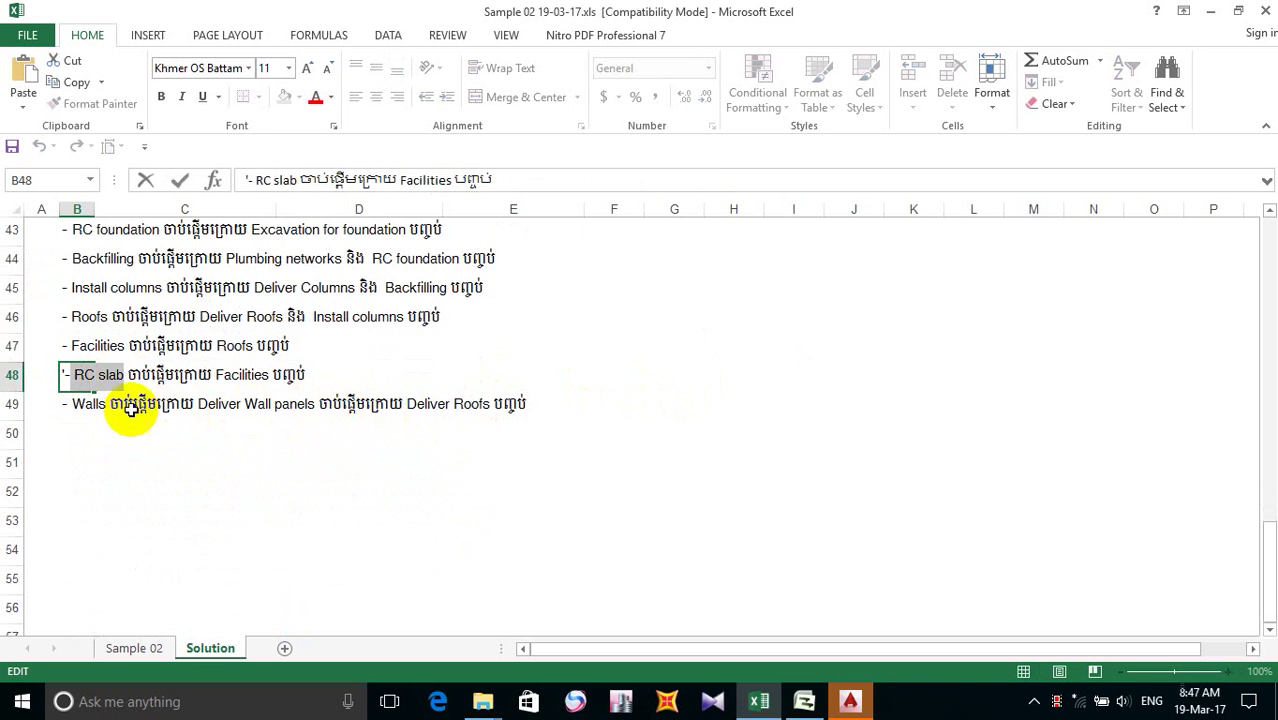
pyautogui.doubleClick(87, 406)
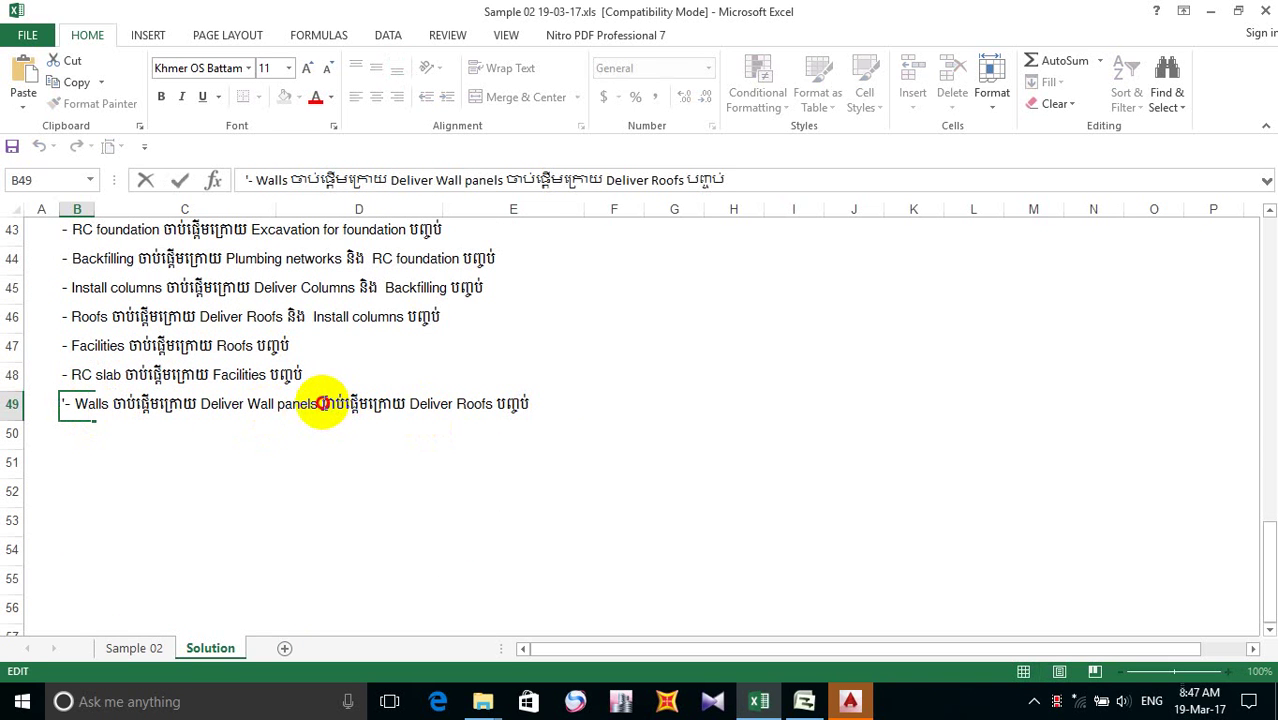
pyautogui.moveTo(322, 404); pyautogui.dragTo(492, 412)
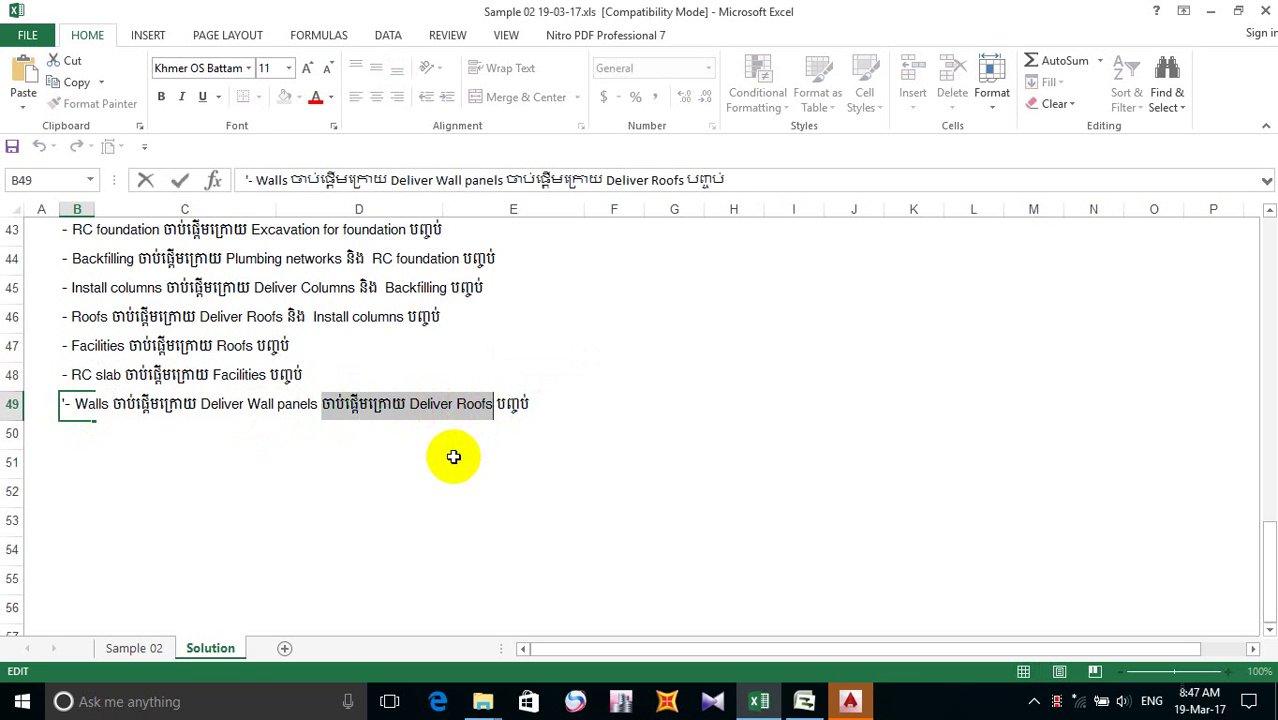
pyautogui.hotkey('ctrl', 'v')
# - Insert the conjunction "និង" between "Deliver Wall panels" and "RC slab" in B49, removing the extra space
pyautogui.click(325, 405)
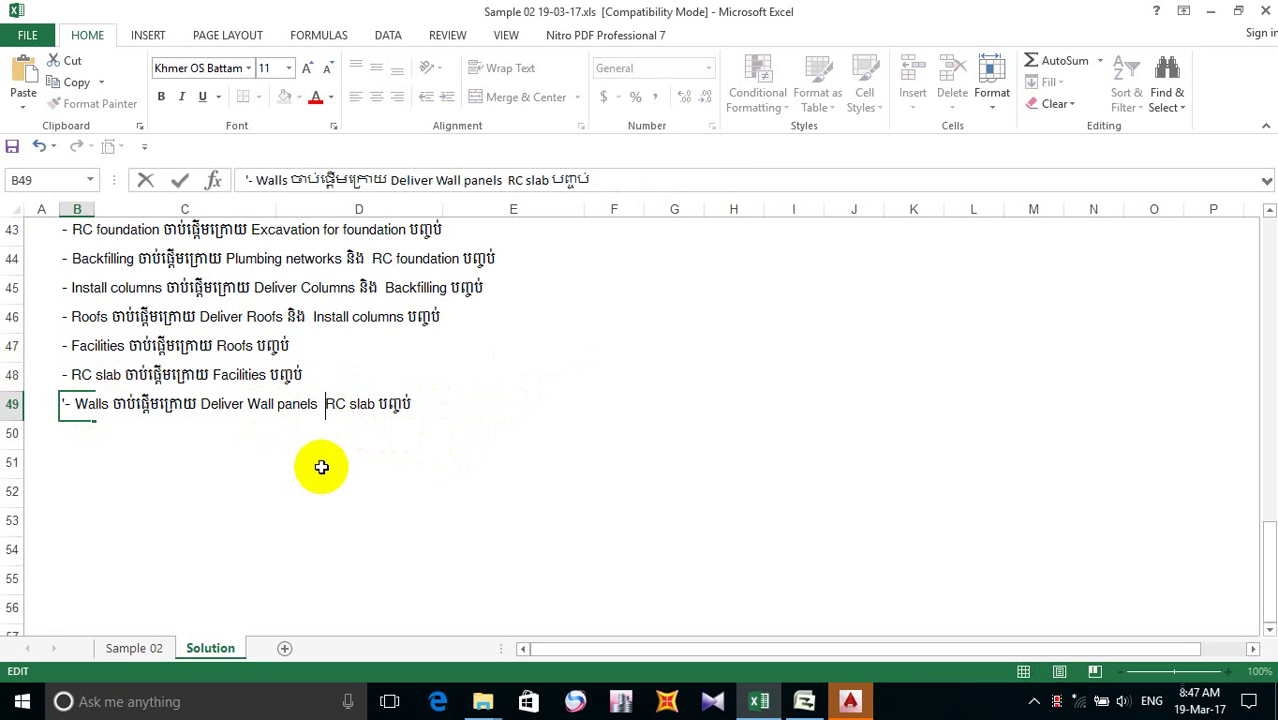
pyautogui.press('BackSpace')
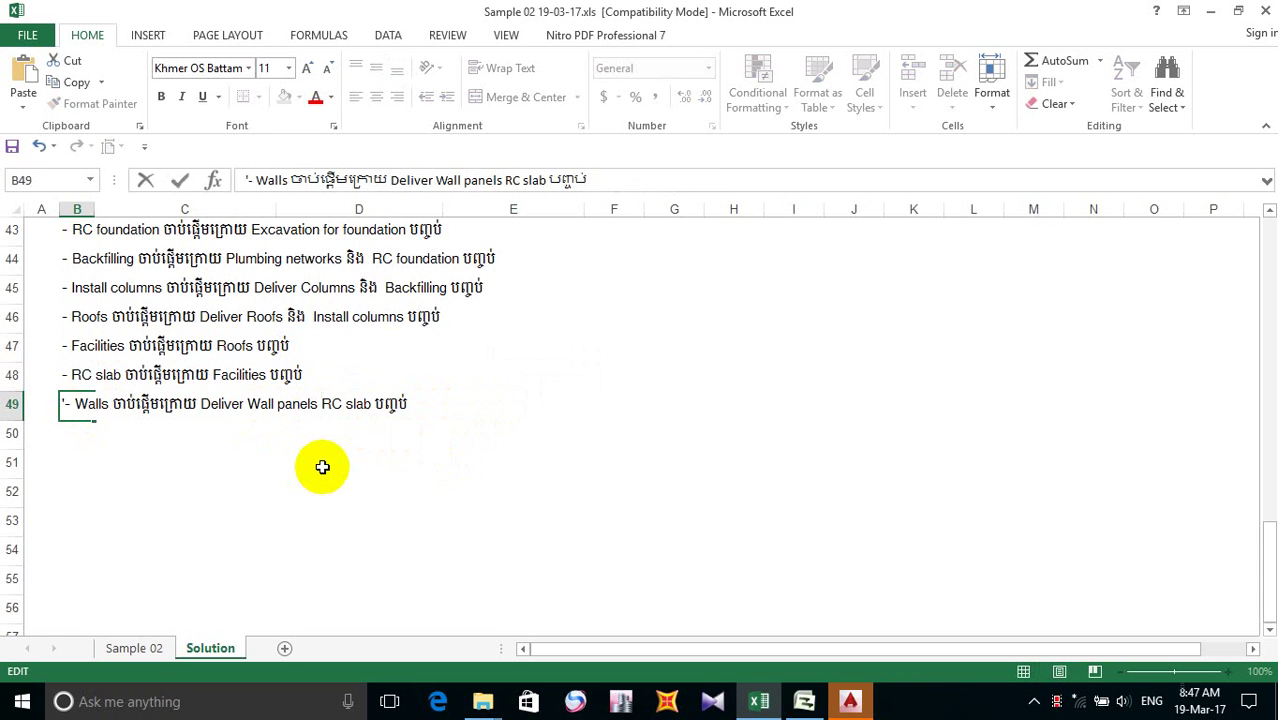
pyautogui.write('និ')
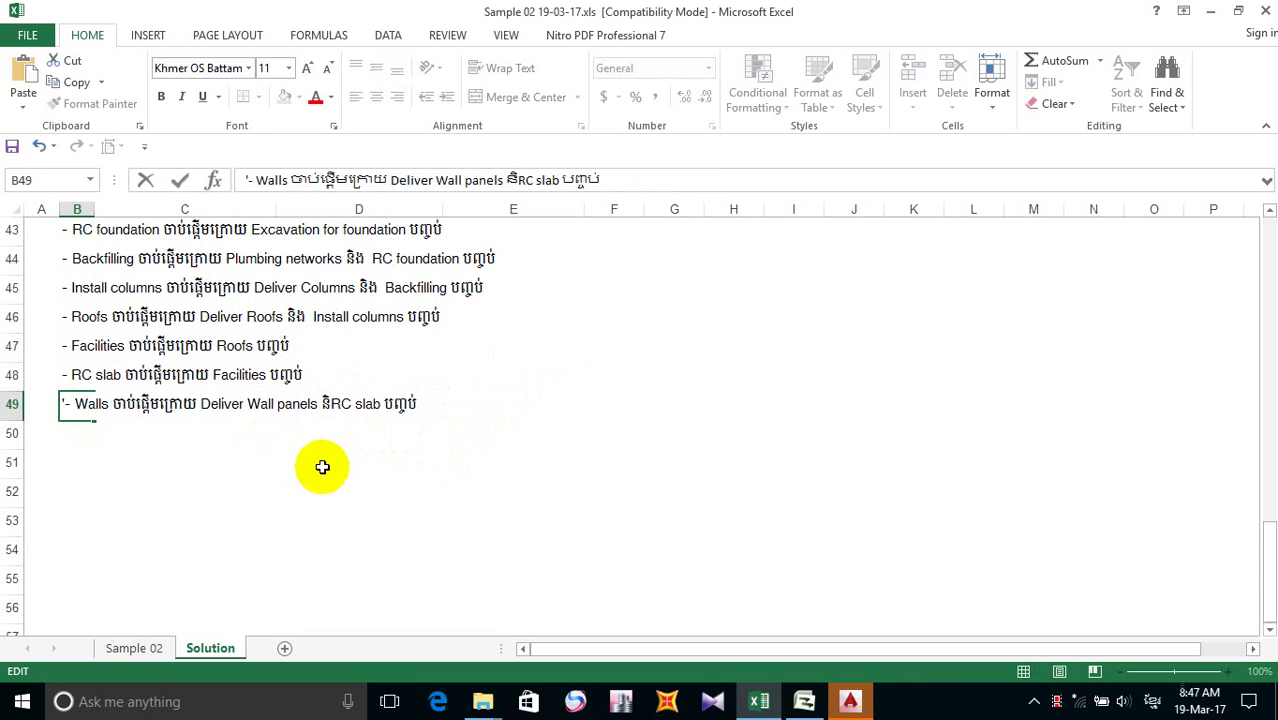
pyautogui.write('ង')
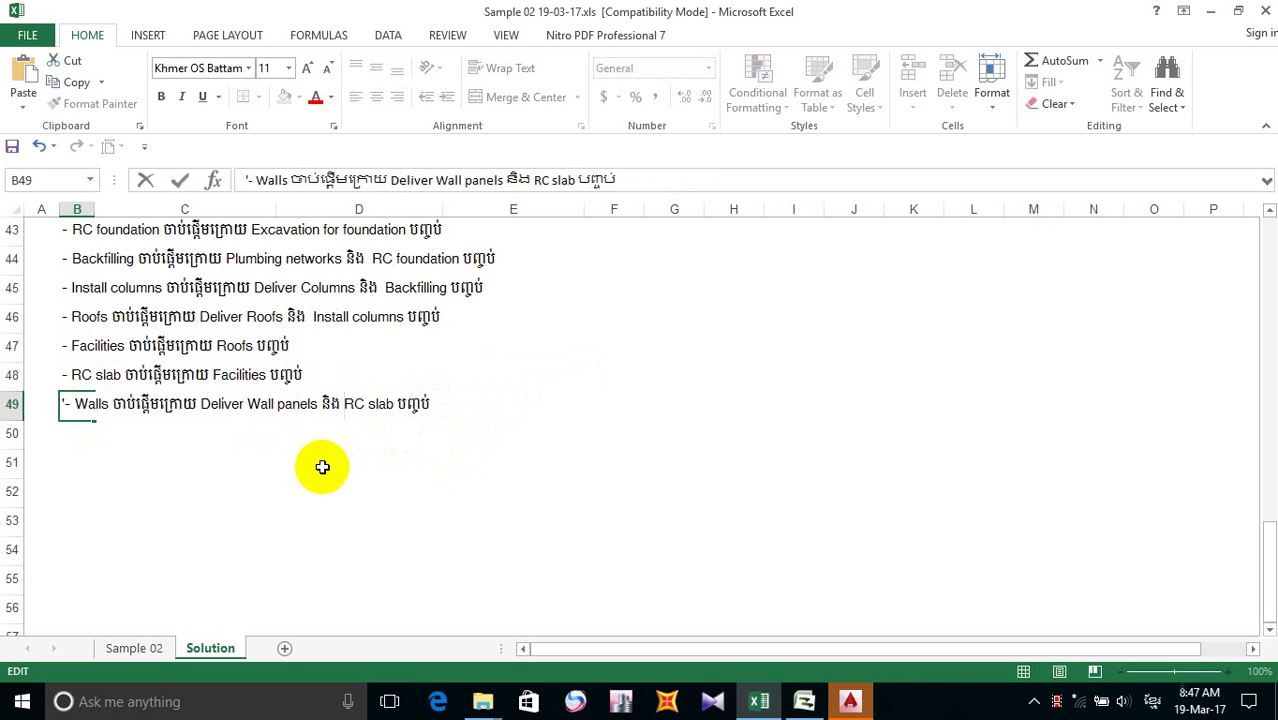
# - Fill the Walls line from B49 down into B50 and replace its activity name with "Electric & Water systems" copied from C31
pyautogui.click(81, 436)
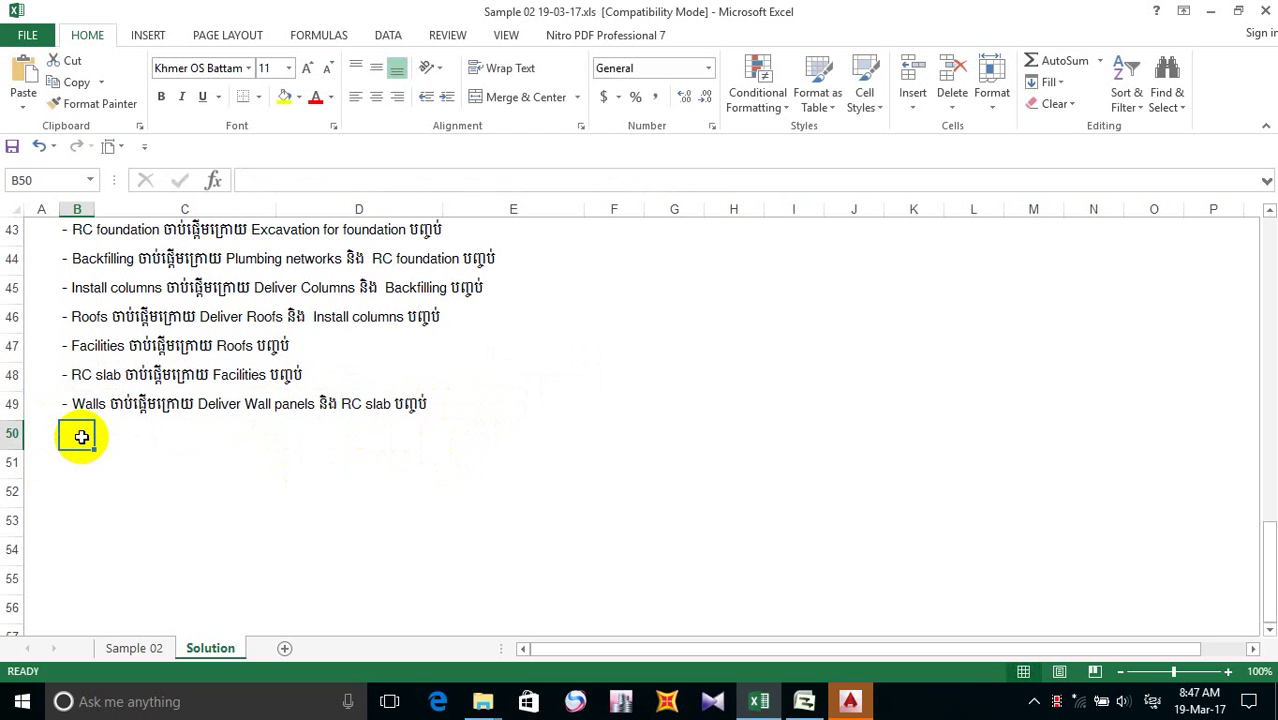
pyautogui.hotkey('ctrl', 'd')
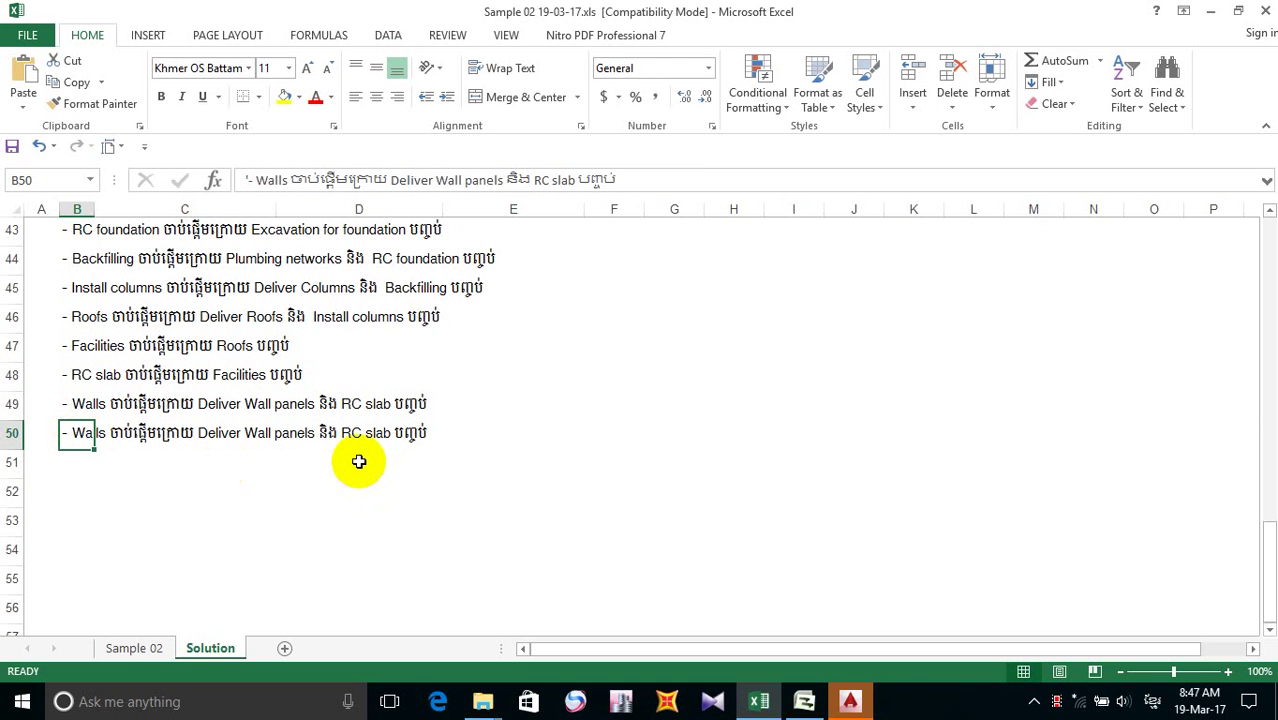
pyautogui.scroll(4, 277, 408)
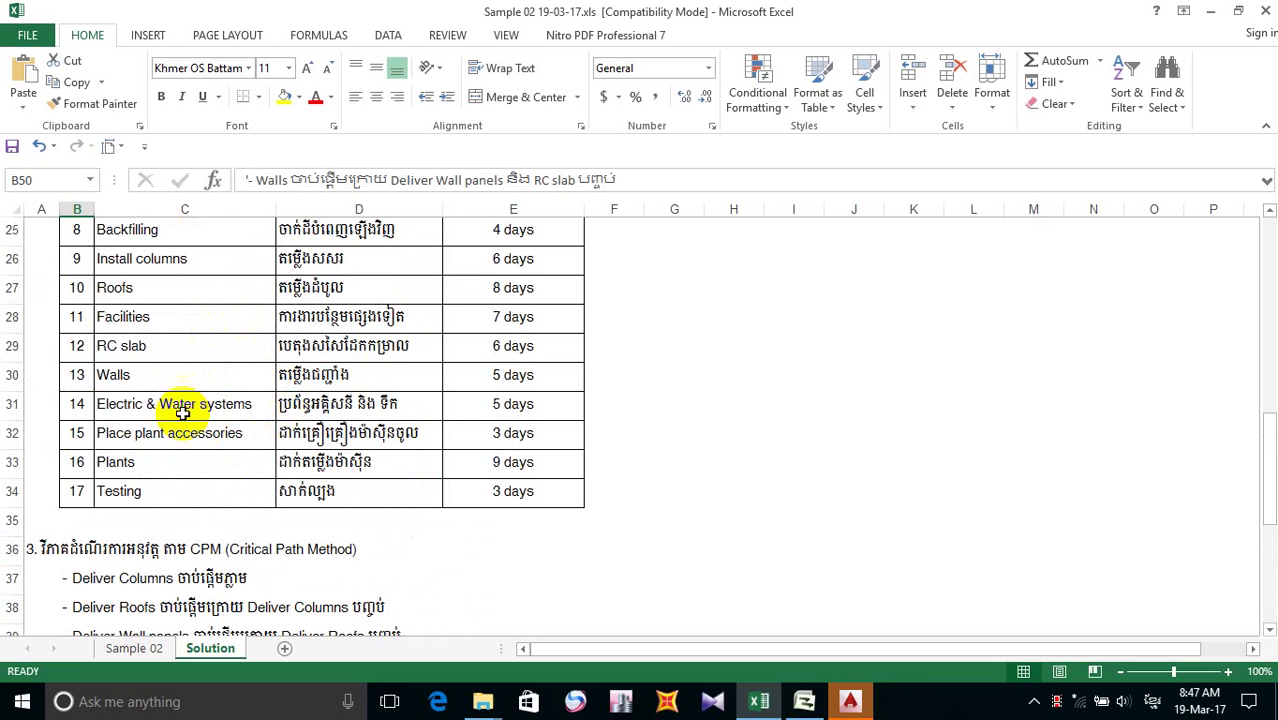
pyautogui.click(120, 406)
pyautogui.doubleClick(258, 403)
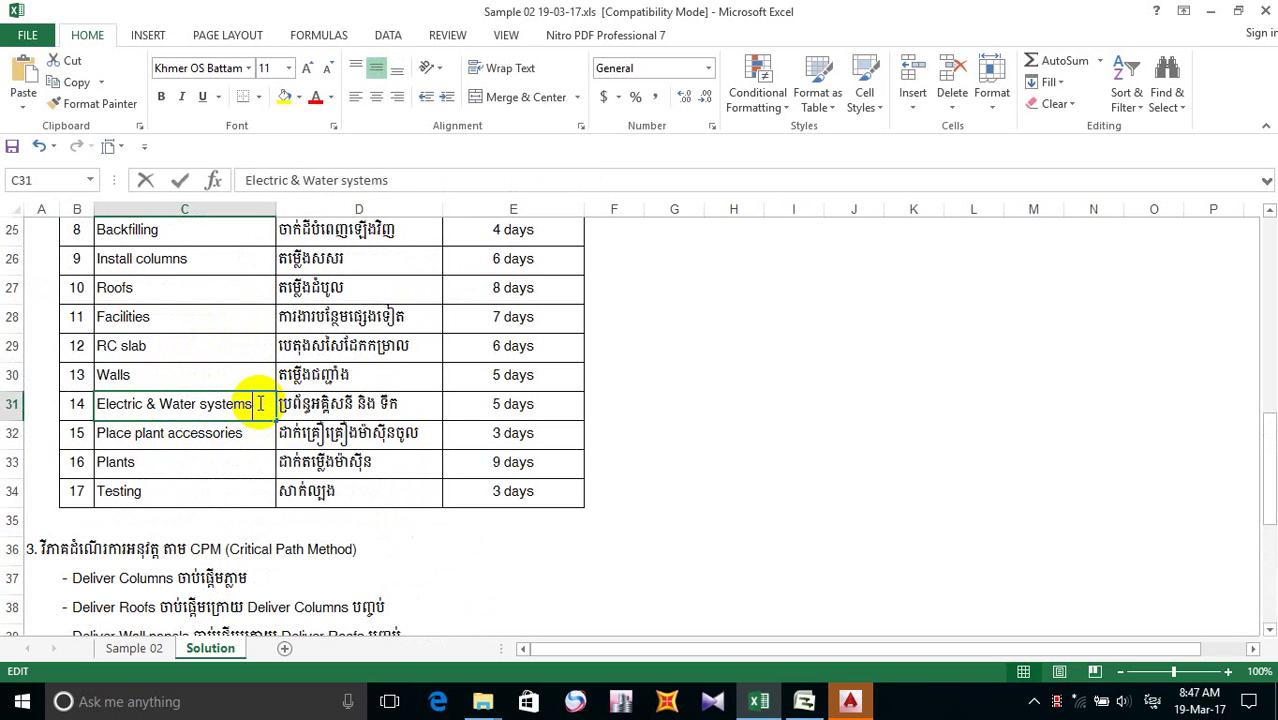
pyautogui.moveTo(258, 403); pyautogui.dragTo(57, 403)
pyautogui.hotkey('ctrl', 'c')
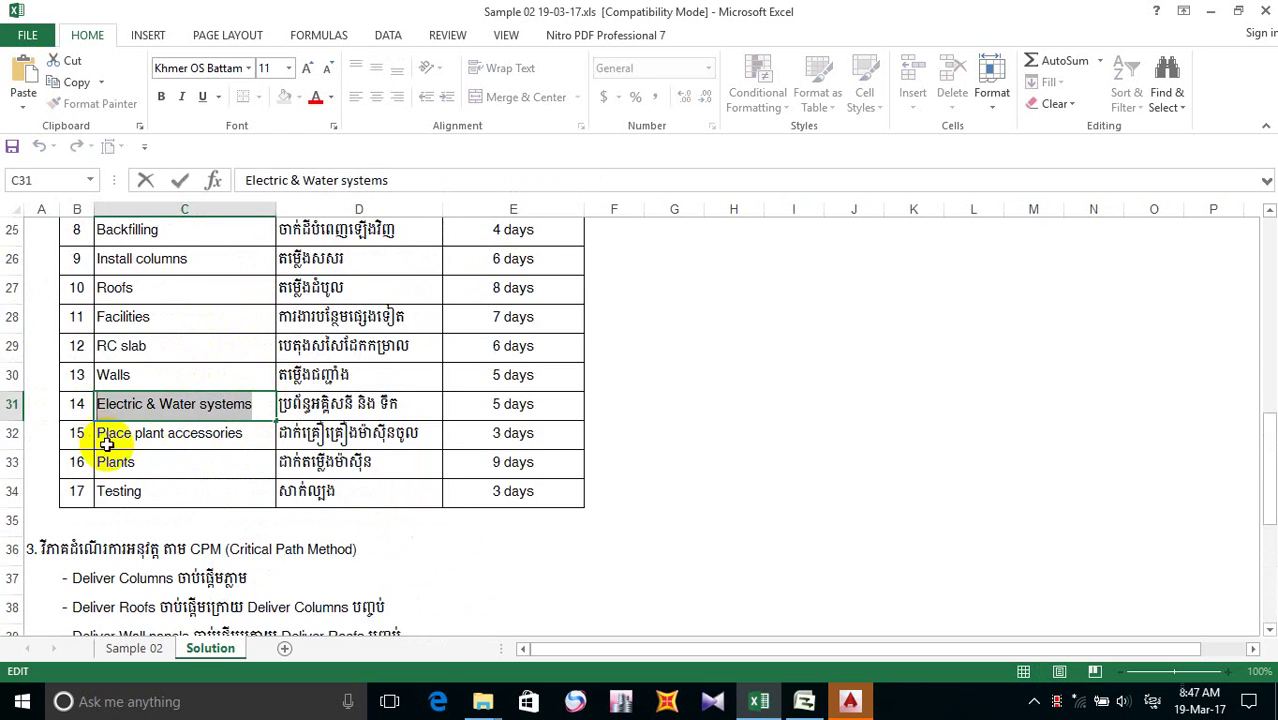
pyautogui.scroll(-5, 120, 450)
pyautogui.doubleClick(80, 527)
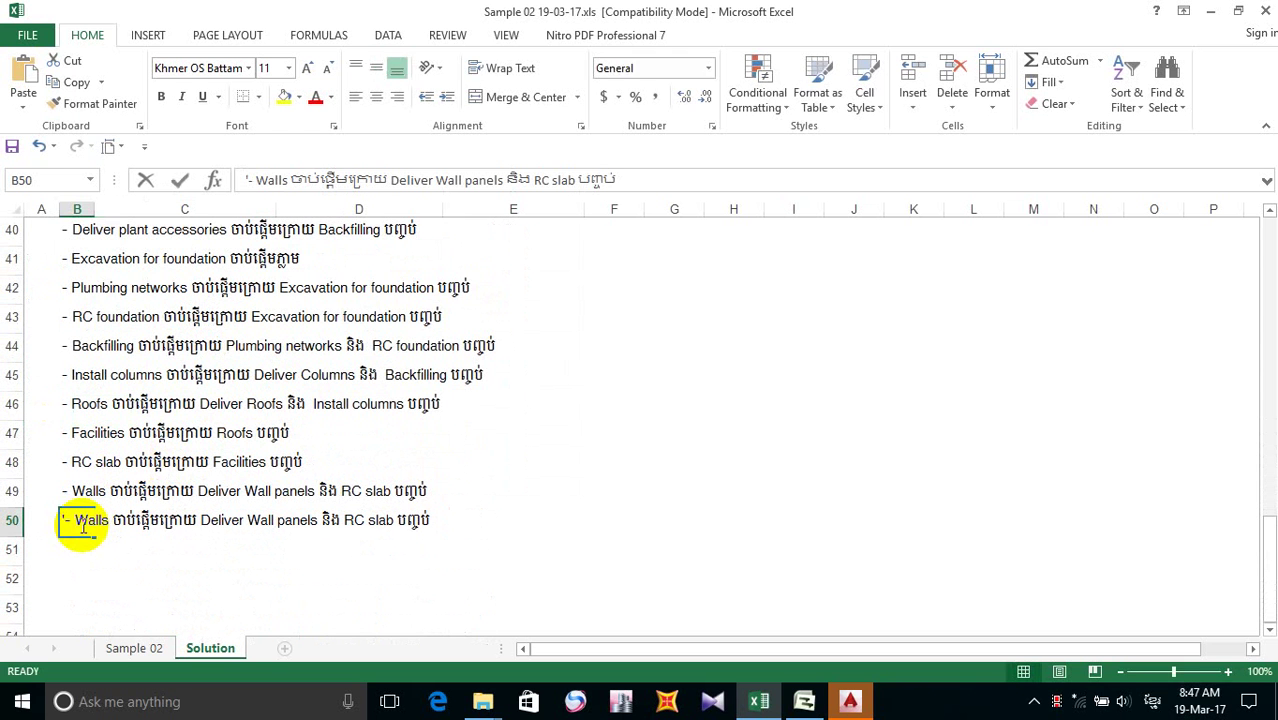
pyautogui.moveTo(77, 519)
pyautogui.mouseDown()
pyautogui.moveTo(94, 522)
pyautogui.moveTo(72, 524)
pyautogui.moveTo(82, 527)
pyautogui.mouseUp()
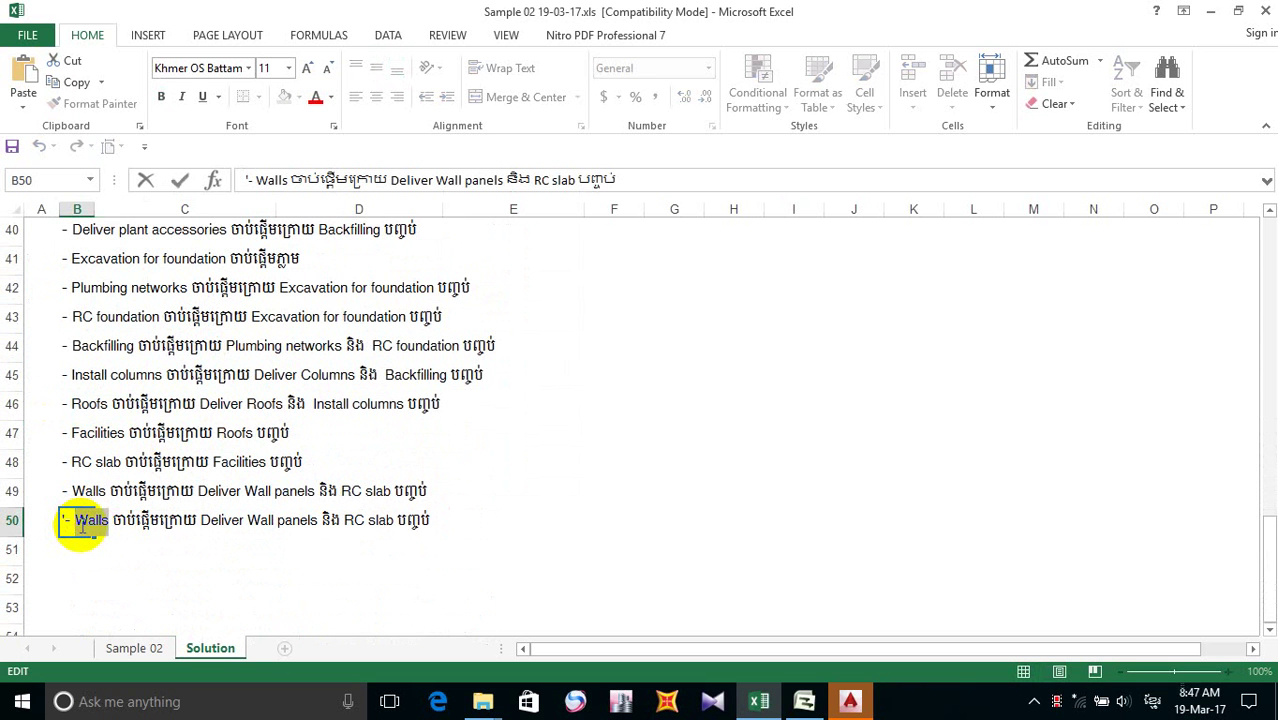
pyautogui.hotkey('ctrl', 'v')
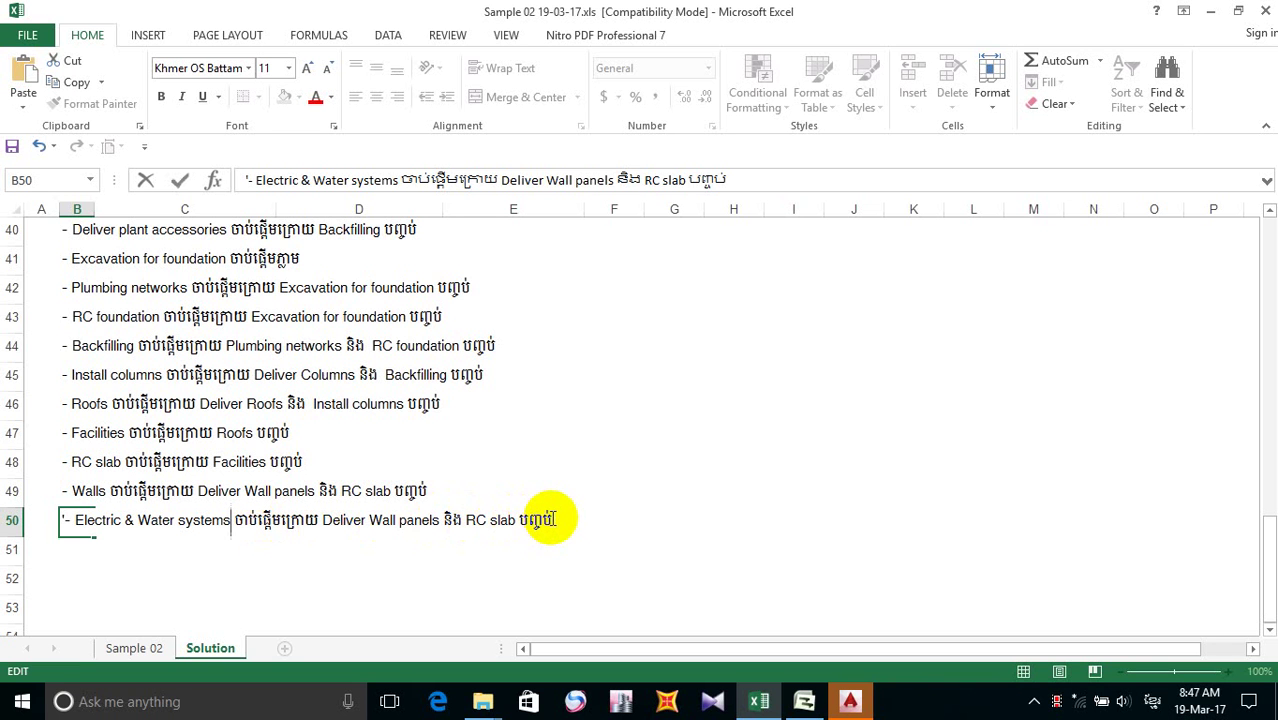
# - Replace the preceding activities "Deliver Wall panels និង RC slab" in B50 with "Walls", keeping the closing word
pyautogui.moveTo(556, 519); pyautogui.dragTo(324, 531)
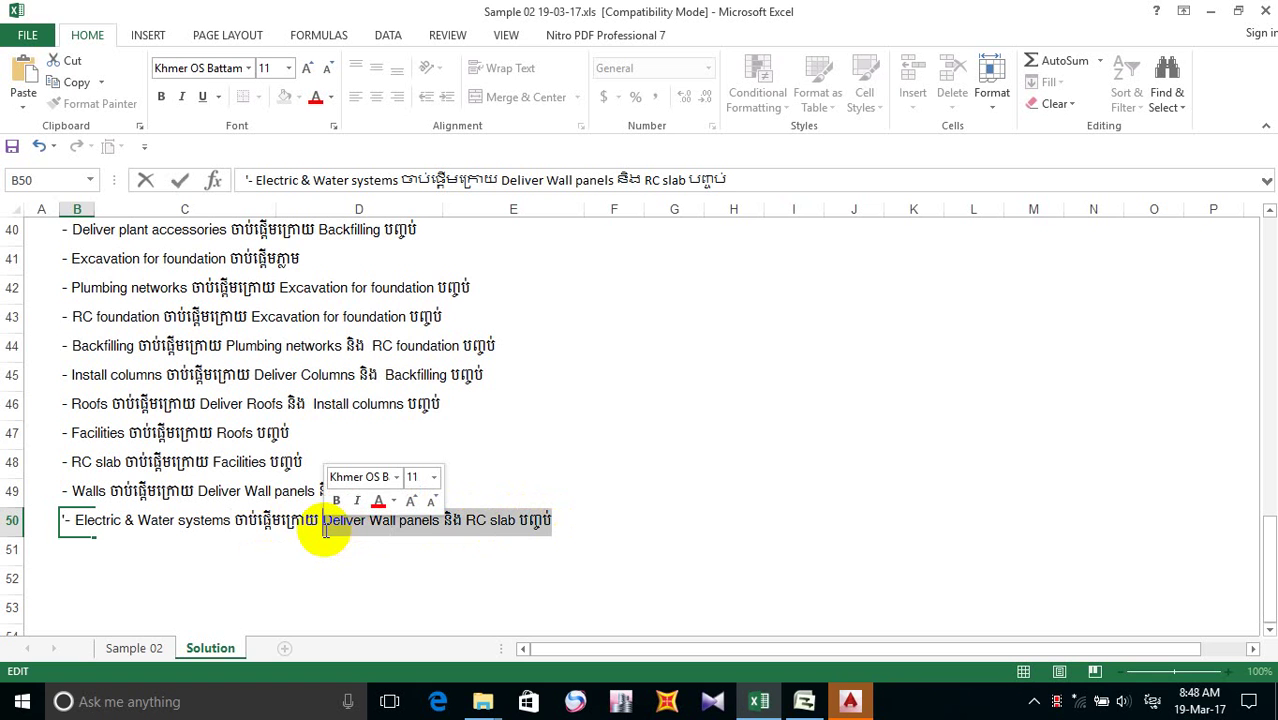
pyautogui.moveTo(516, 524)
pyautogui.mouseDown()
pyautogui.moveTo(328, 542)
pyautogui.moveTo(372, 526)
pyautogui.moveTo(511, 537)
pyautogui.mouseUp()
pyautogui.click(325, 528)
pyautogui.press('Delete')
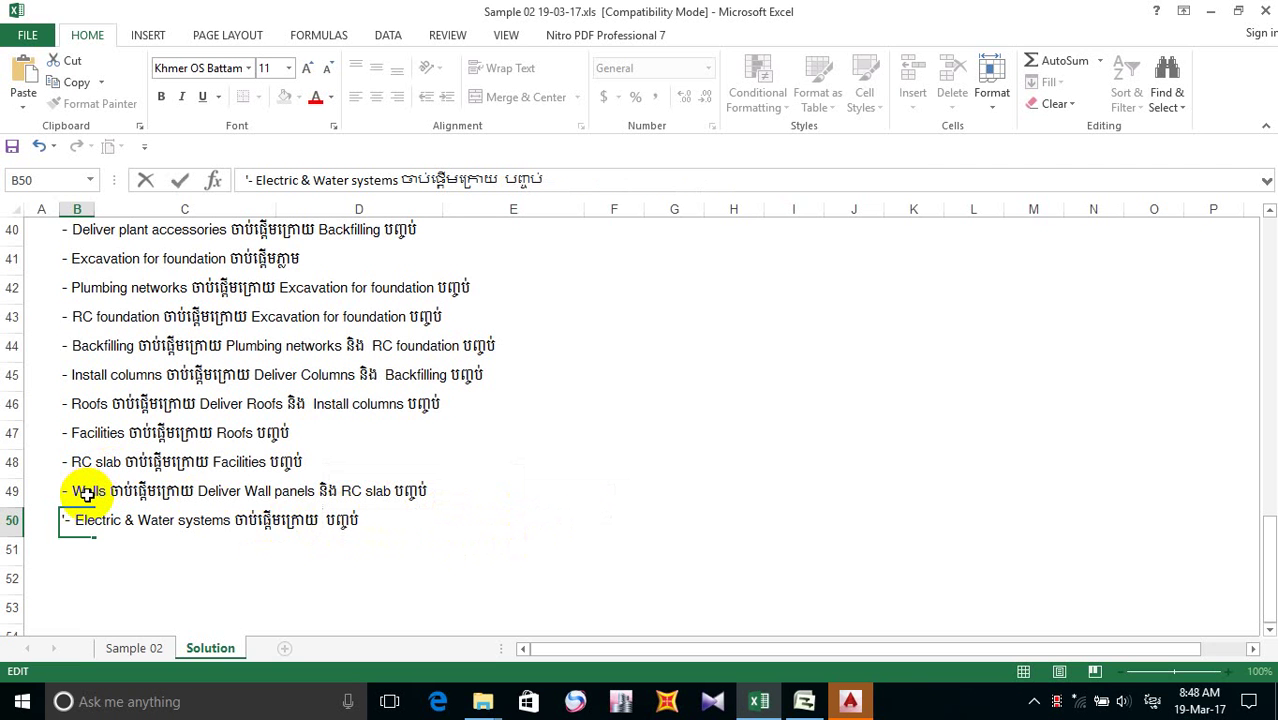
pyautogui.hotkey('alt', 'shift')
pyautogui.write('W')
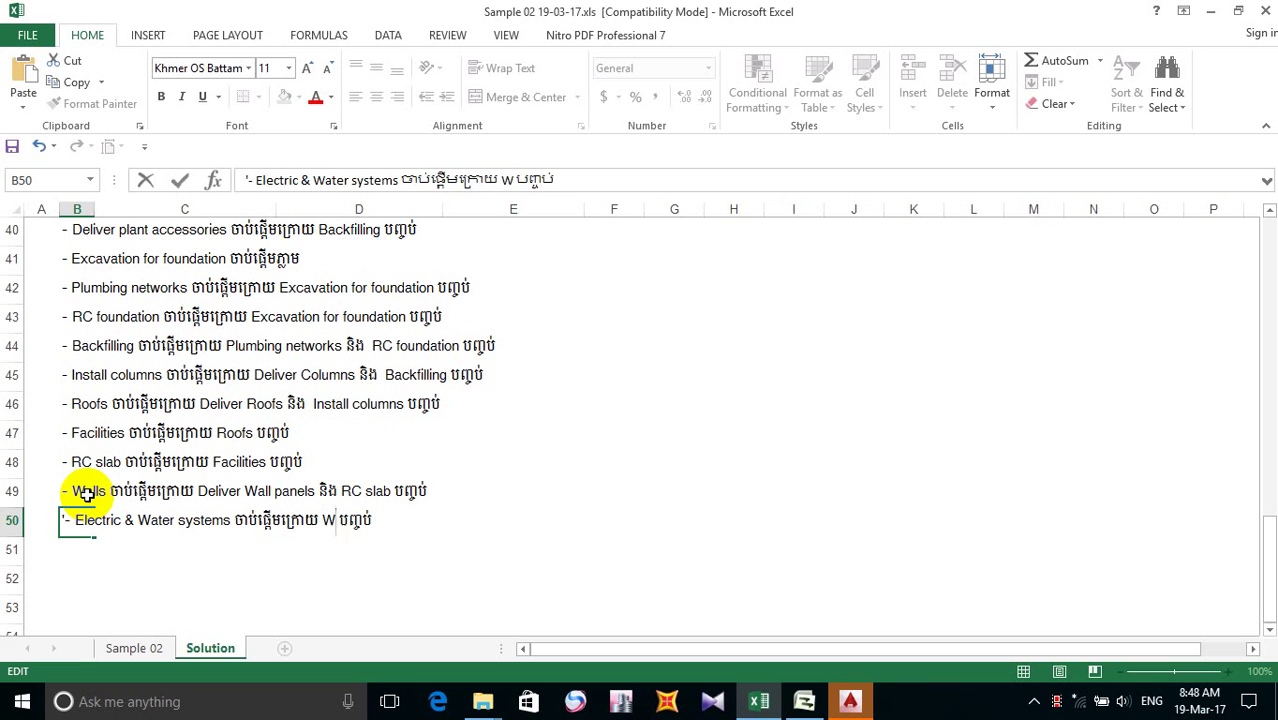
pyautogui.write('all')
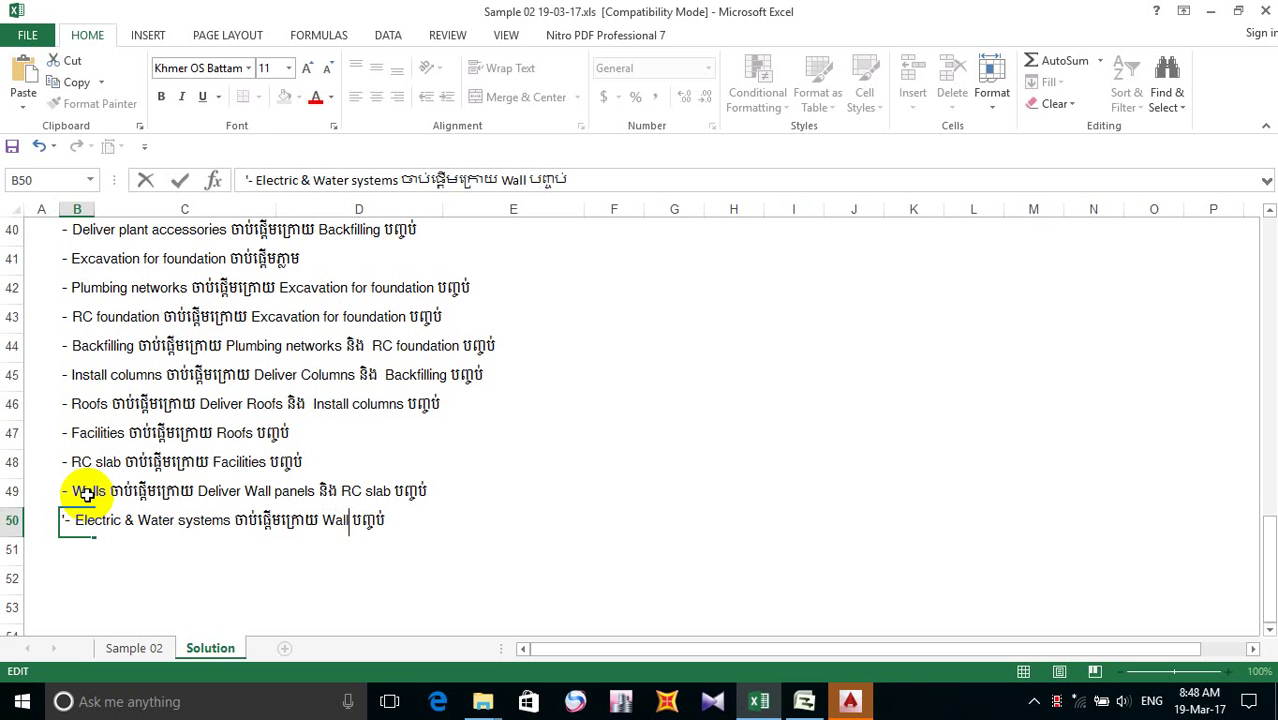
pyautogui.write('s')
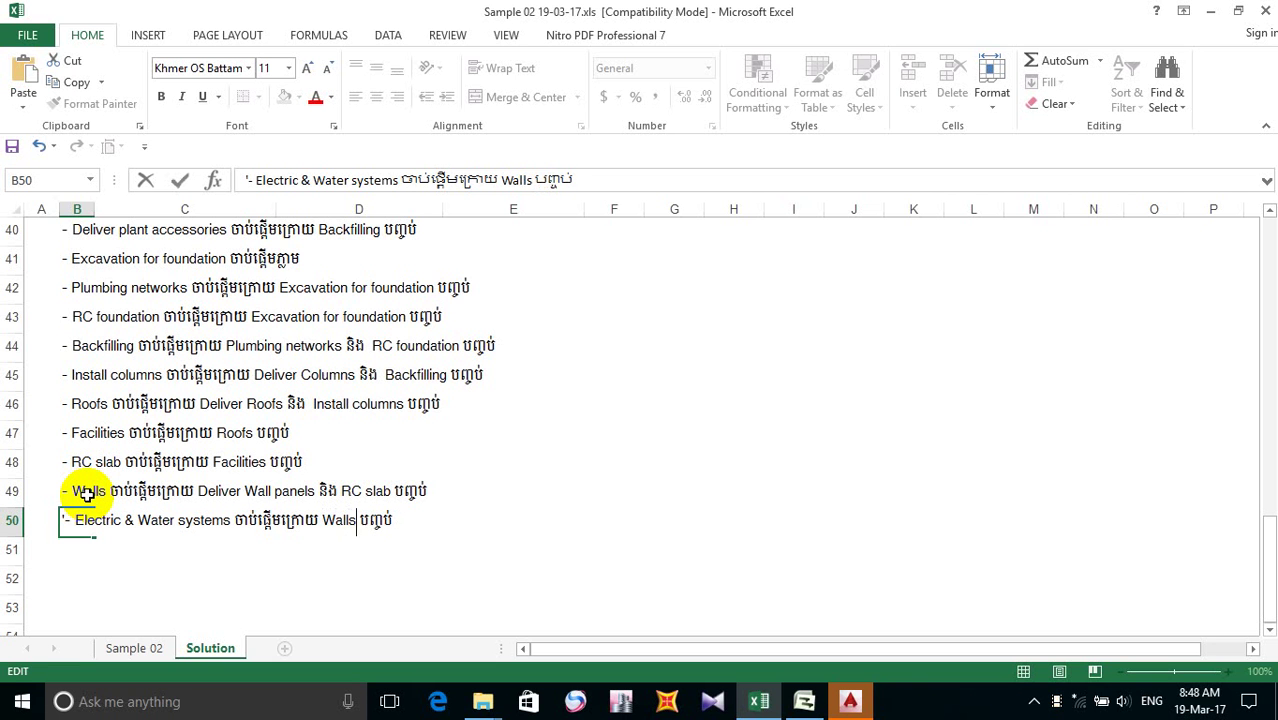
# - Fill the Electric & Water systems line from B50 down into B51 and open the copy for editing
pyautogui.click(75, 548)
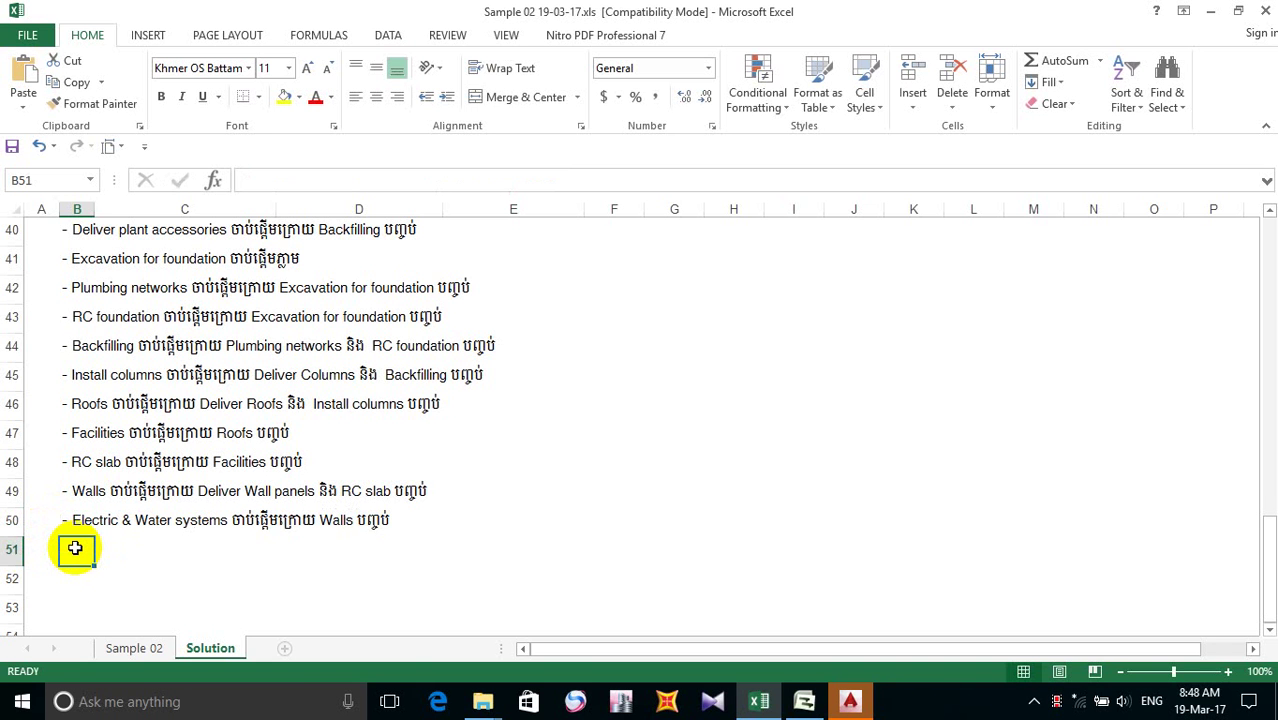
pyautogui.hotkey('ctrl', 'd')
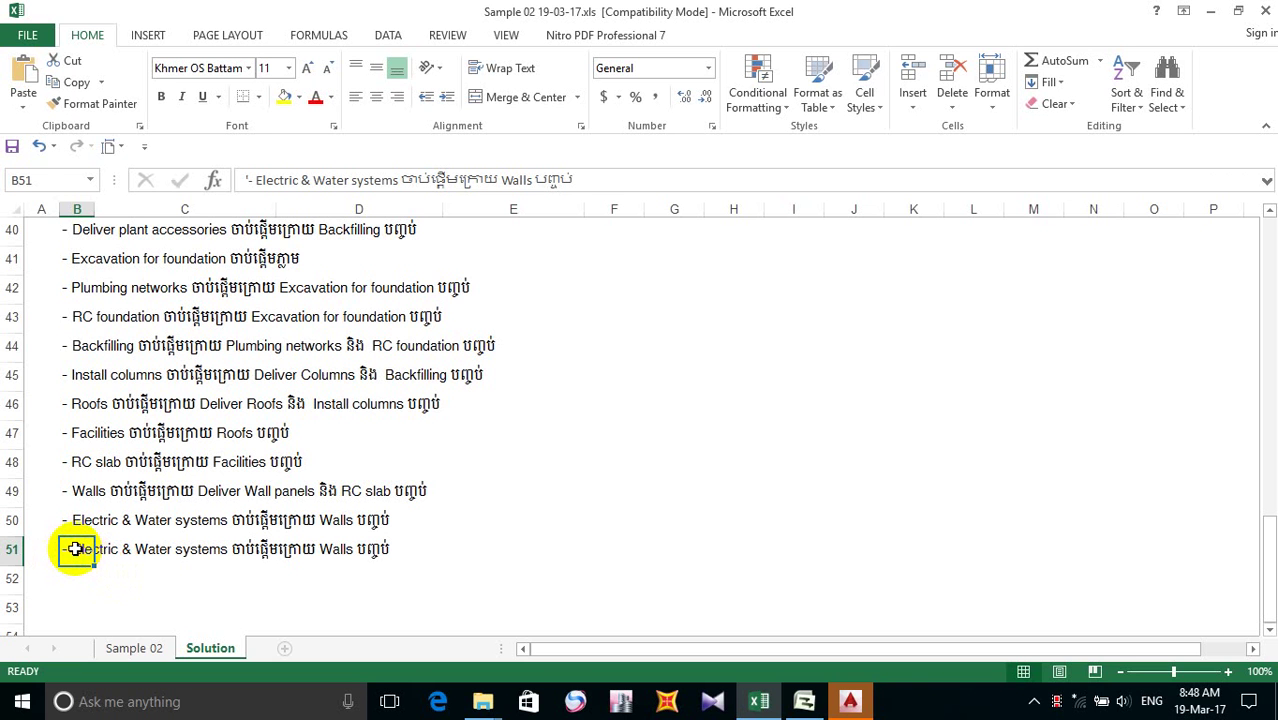
pyautogui.doubleClick(75, 549)
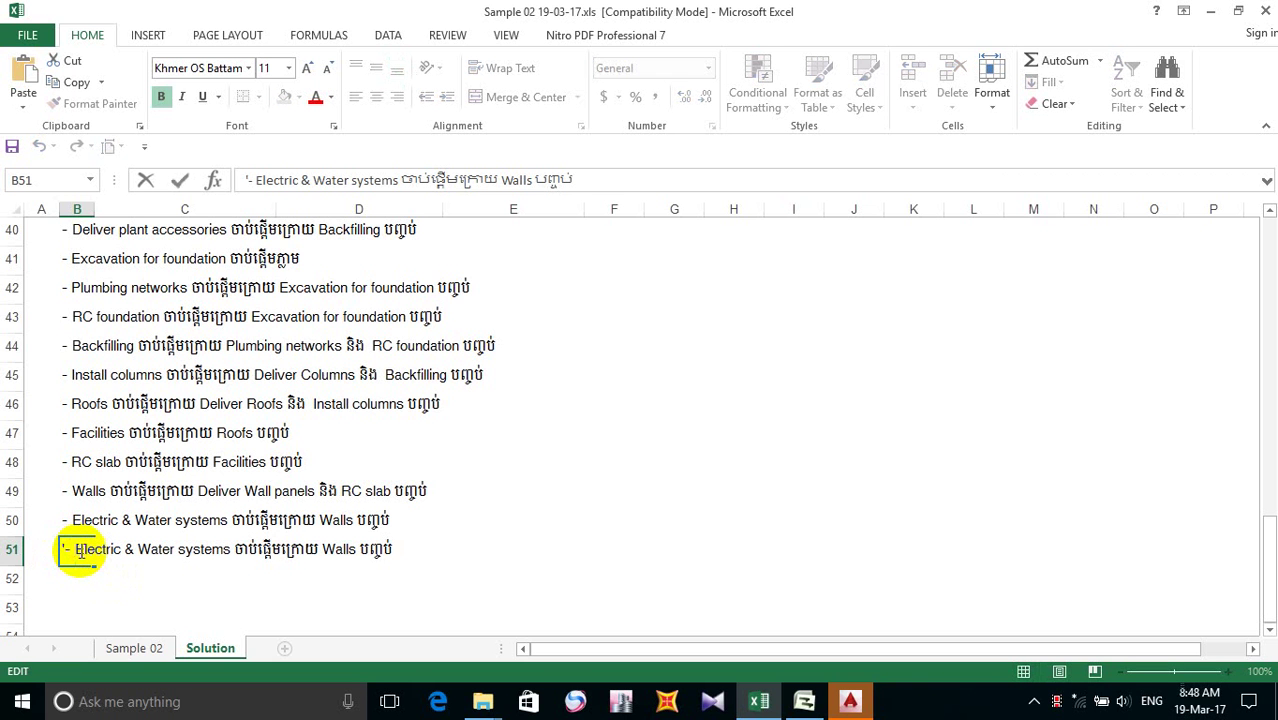
# - Replace the activity name "Electric & Water systems" in B51 with "Place plant accessories" copied from C32
pyautogui.scroll(5, 222, 447)
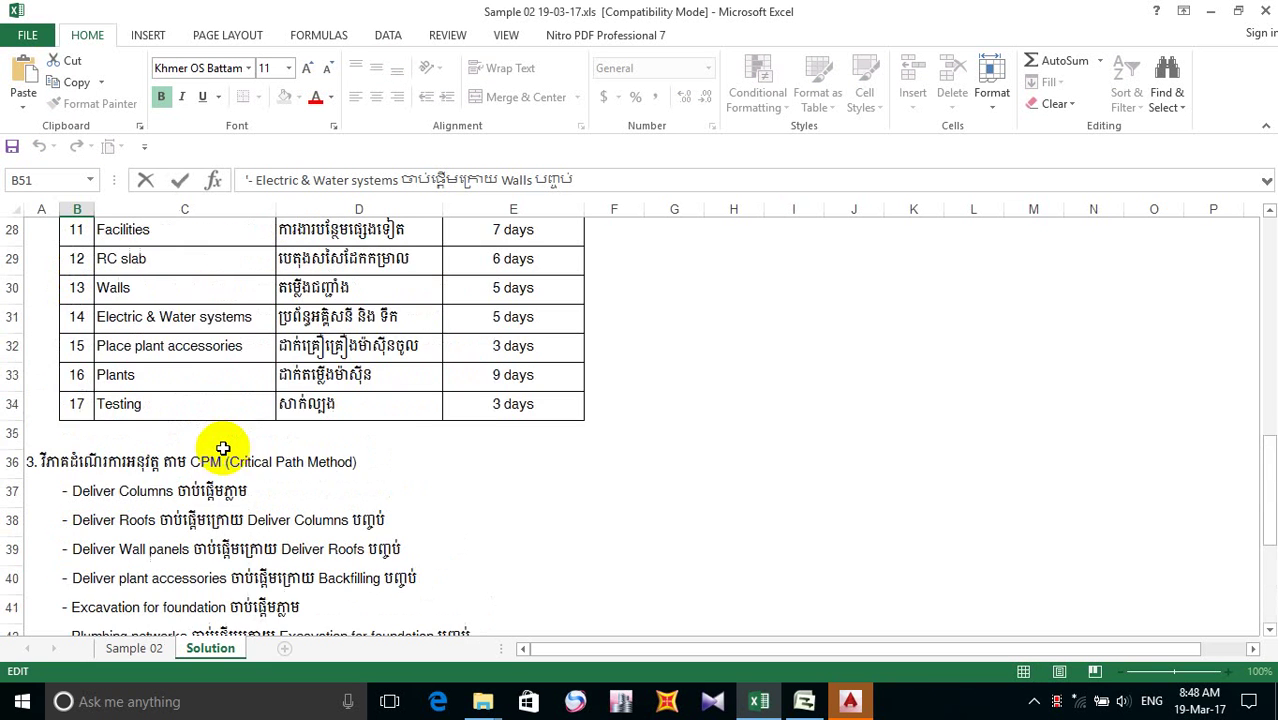
pyautogui.scroll(-2, 222, 447)
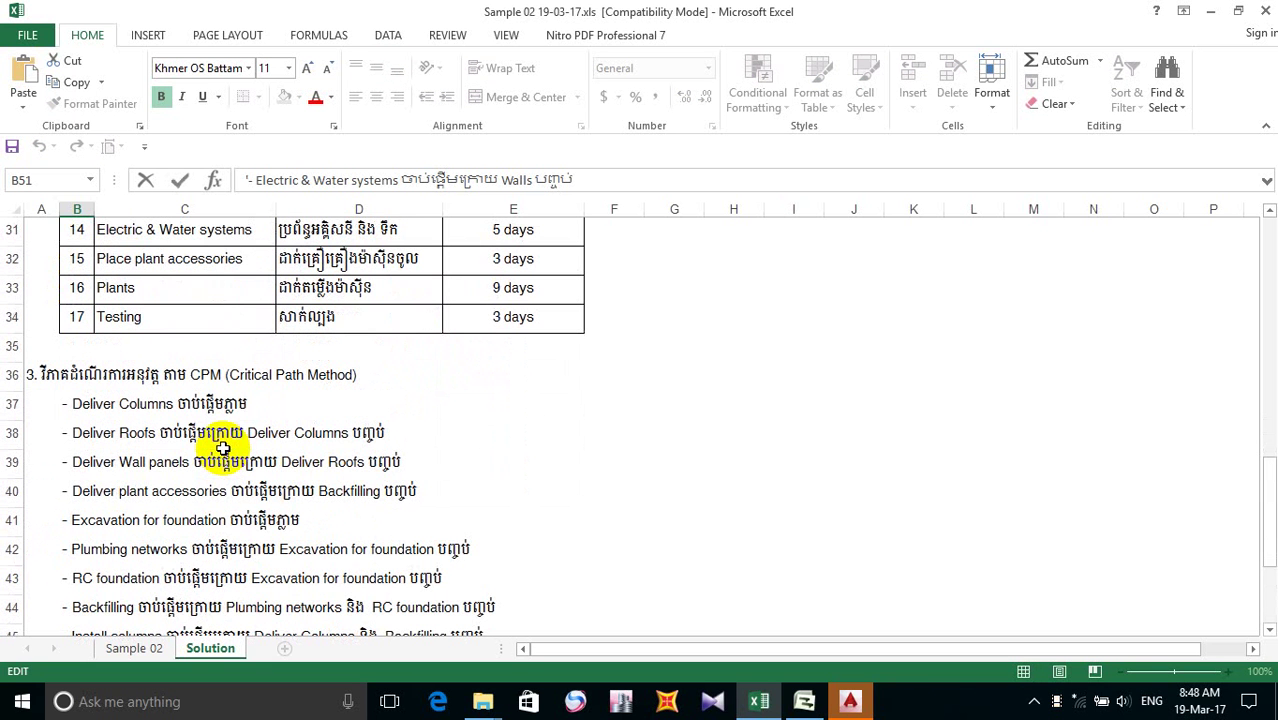
pyautogui.click(245, 259)
pyautogui.doubleClick(245, 259)
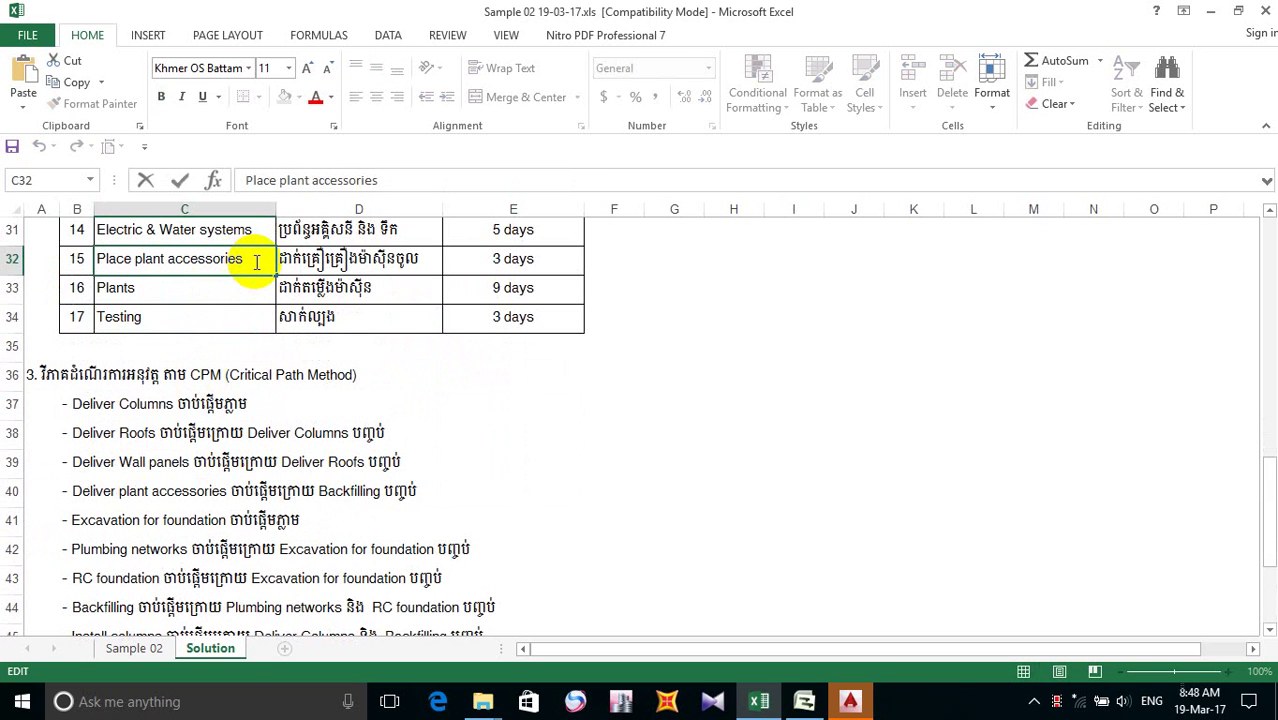
pyautogui.moveTo(257, 263); pyautogui.dragTo(69, 277)
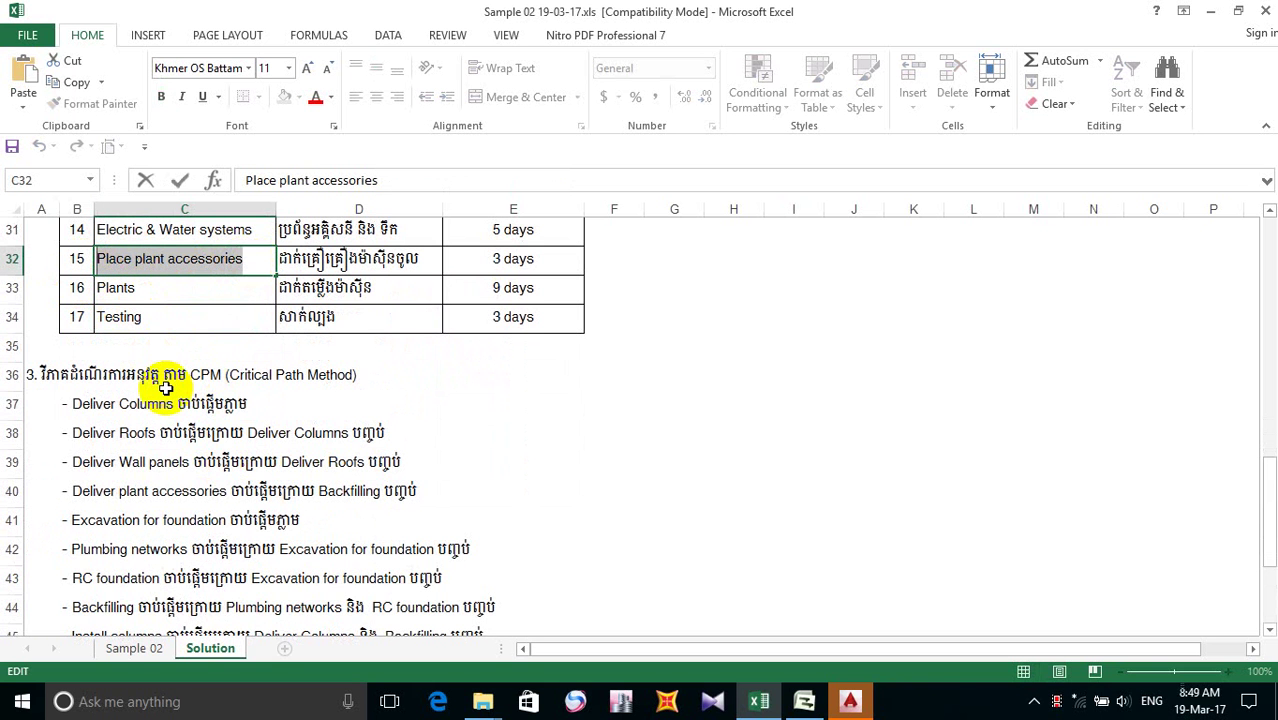
pyautogui.scroll(-3, 166, 388)
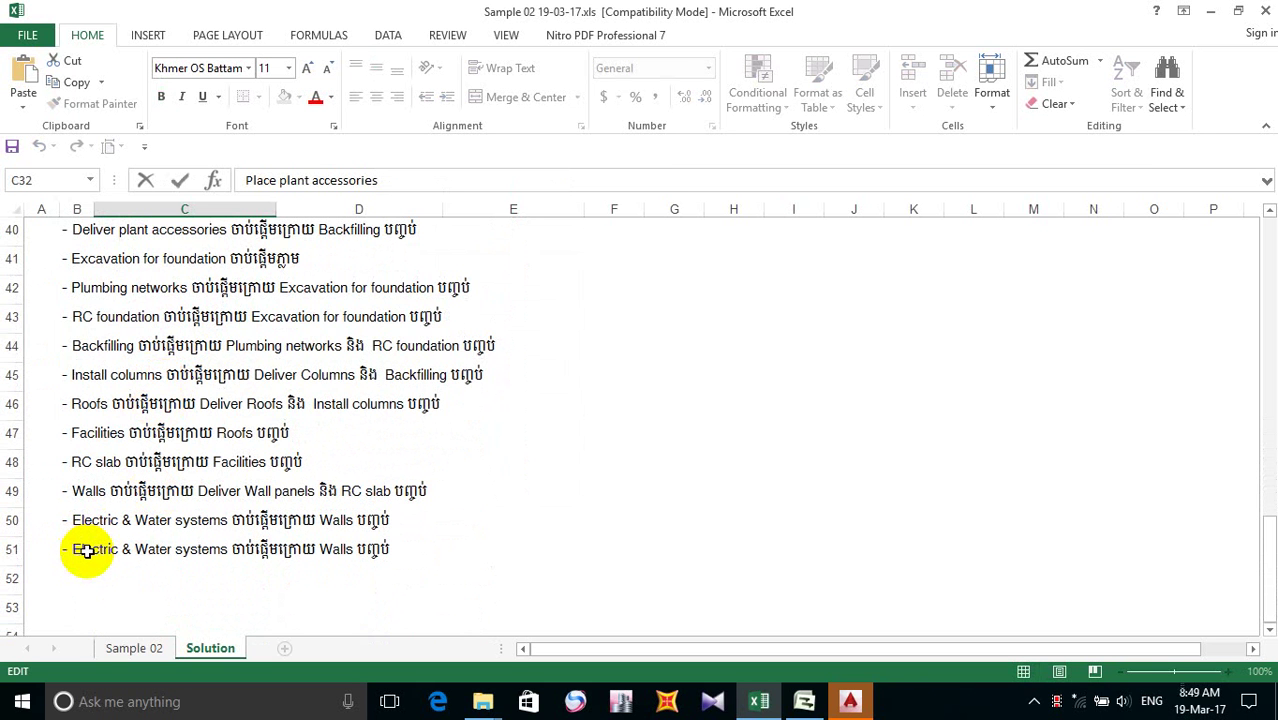
pyautogui.scroll(4, 187, 502)
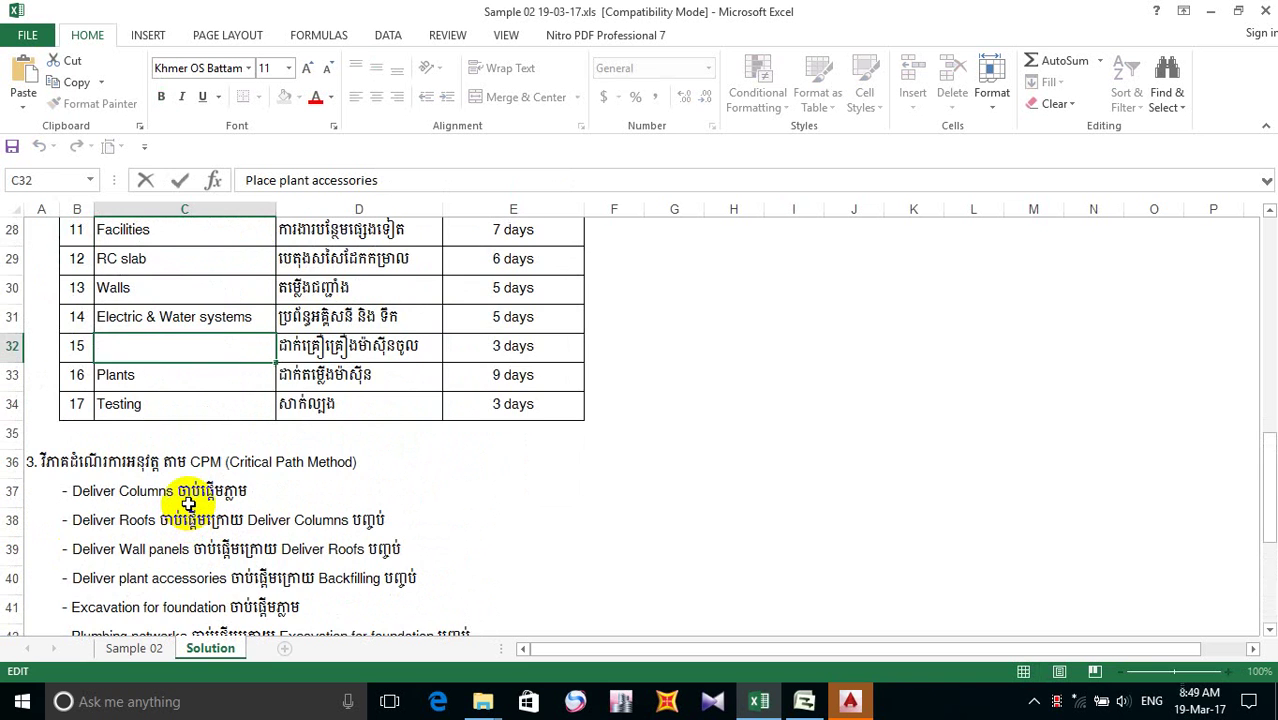
pyautogui.scroll(-5, 188, 503)
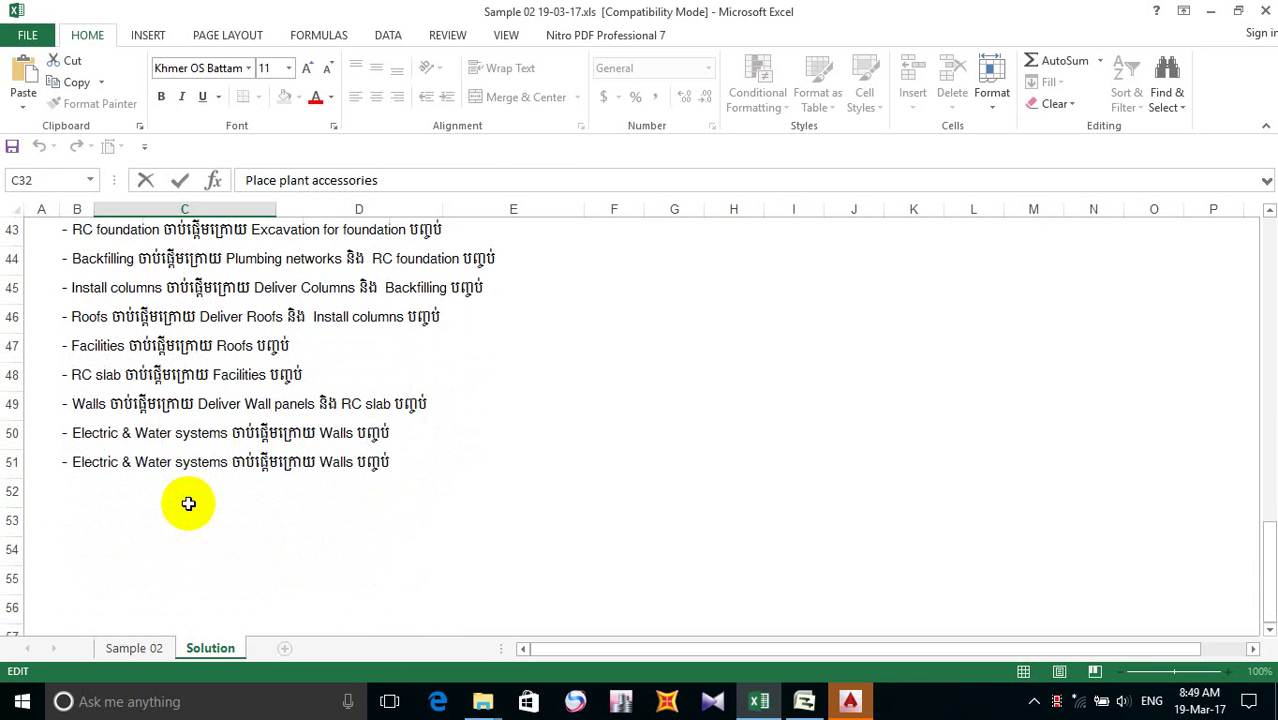
pyautogui.click(85, 463)
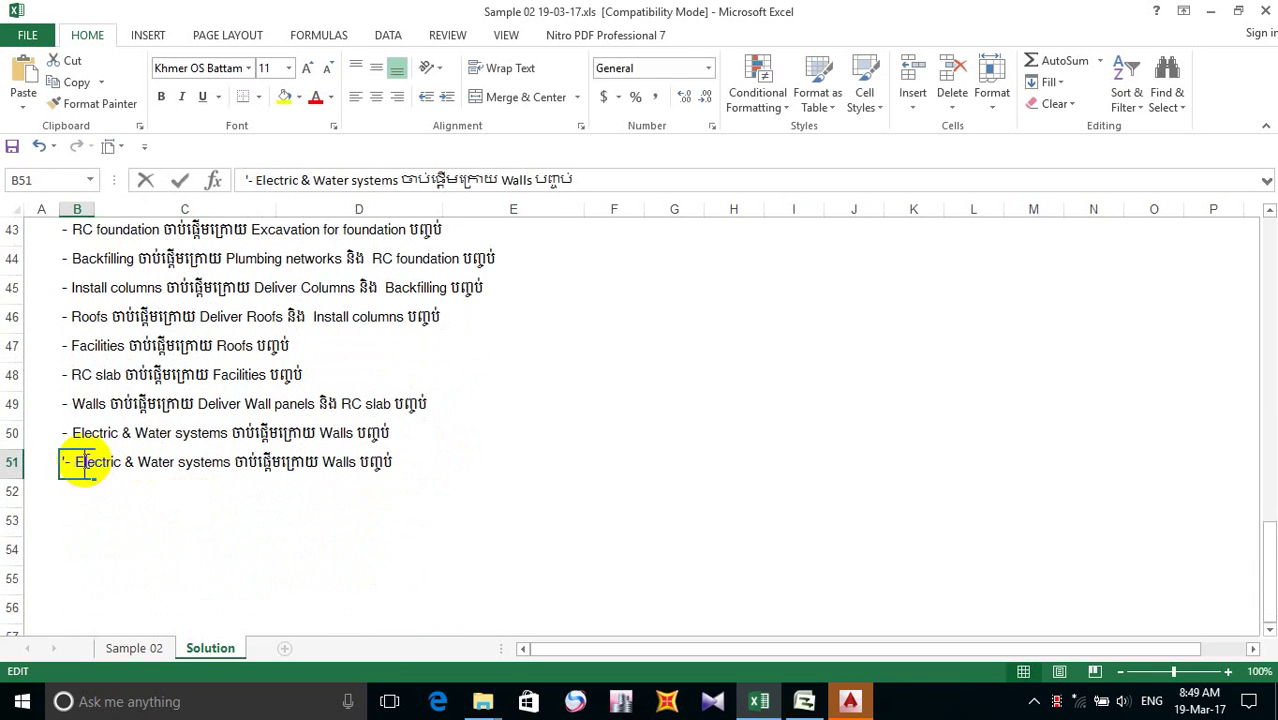
pyautogui.doubleClick(72, 460)
pyautogui.moveTo(75, 462); pyautogui.dragTo(225, 470)
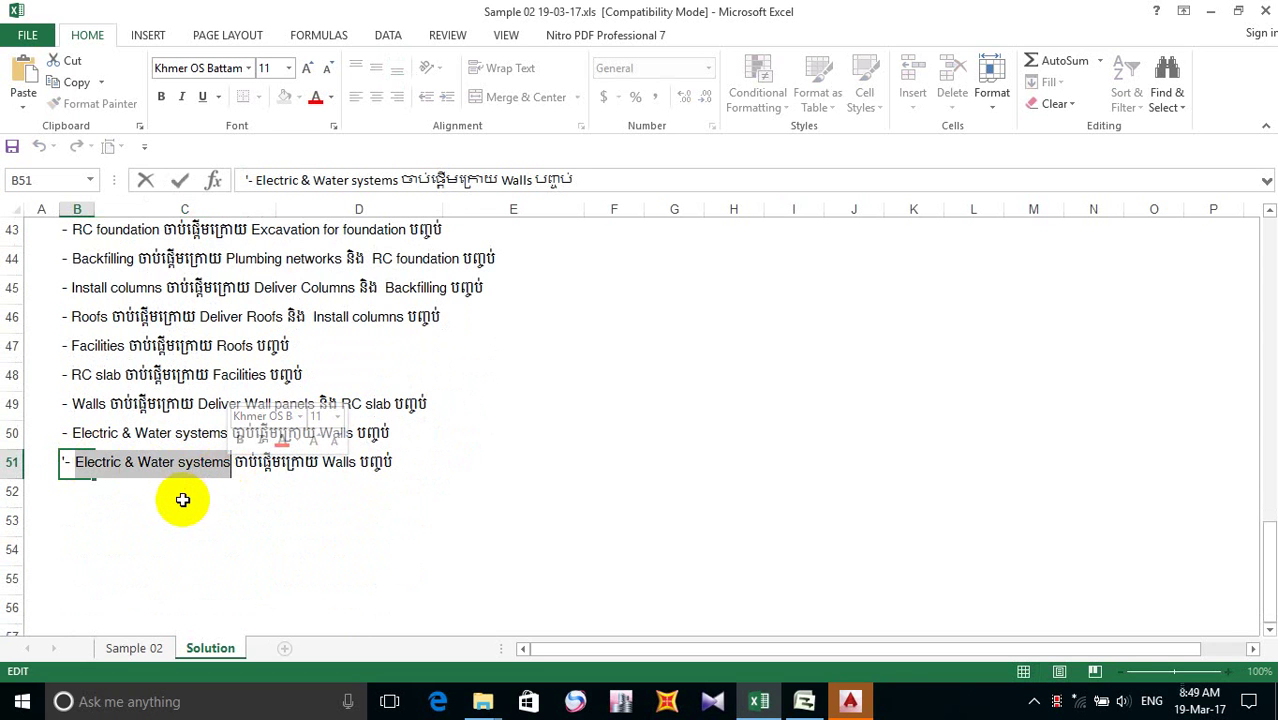
pyautogui.write('Place plant accessories')
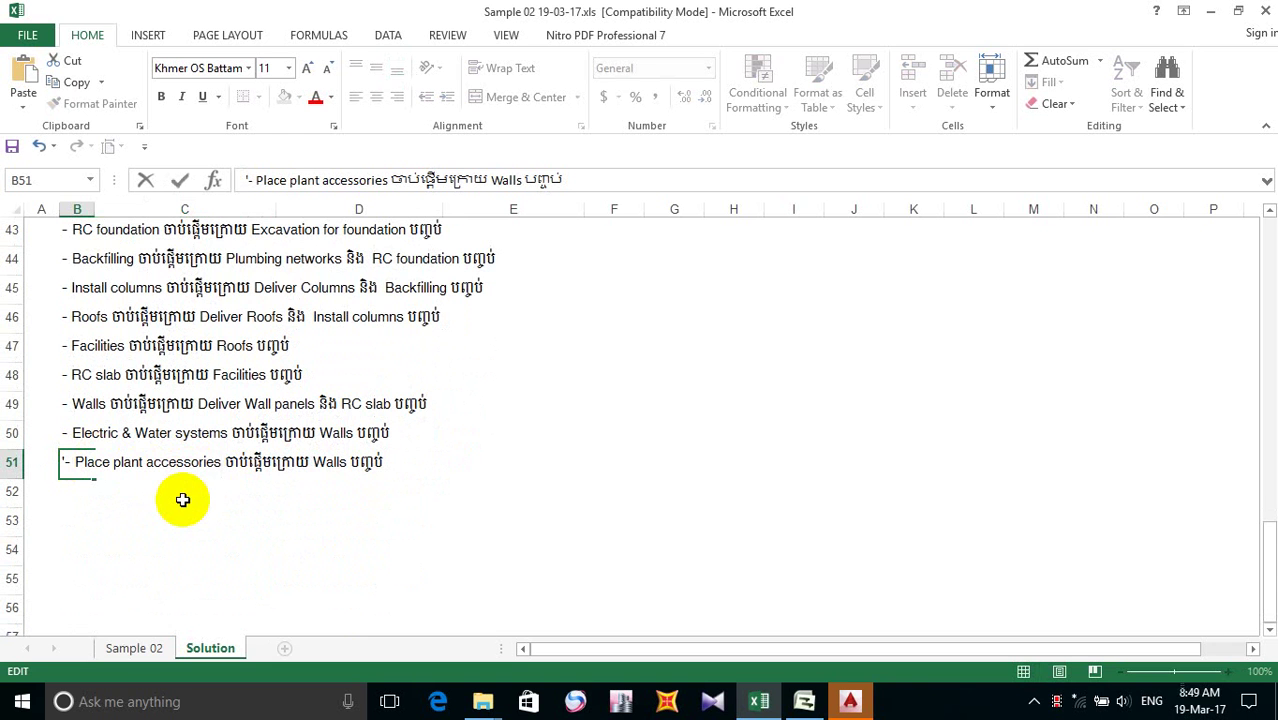
# - Replace the preceding activity "Walls" in B51 with "RC slab" copied from B48
pyautogui.doubleClick(70, 375)
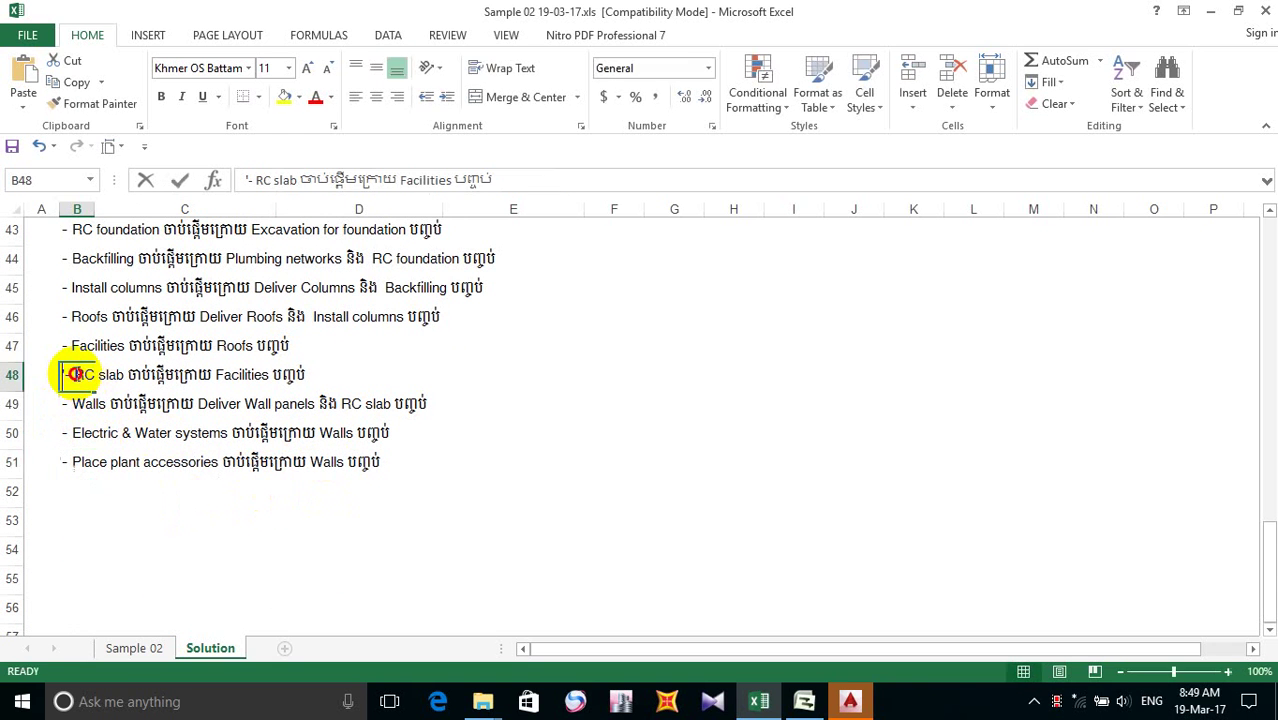
pyautogui.moveTo(70, 375); pyautogui.dragTo(124, 376)
pyautogui.hotkey('ctrl', 'c')
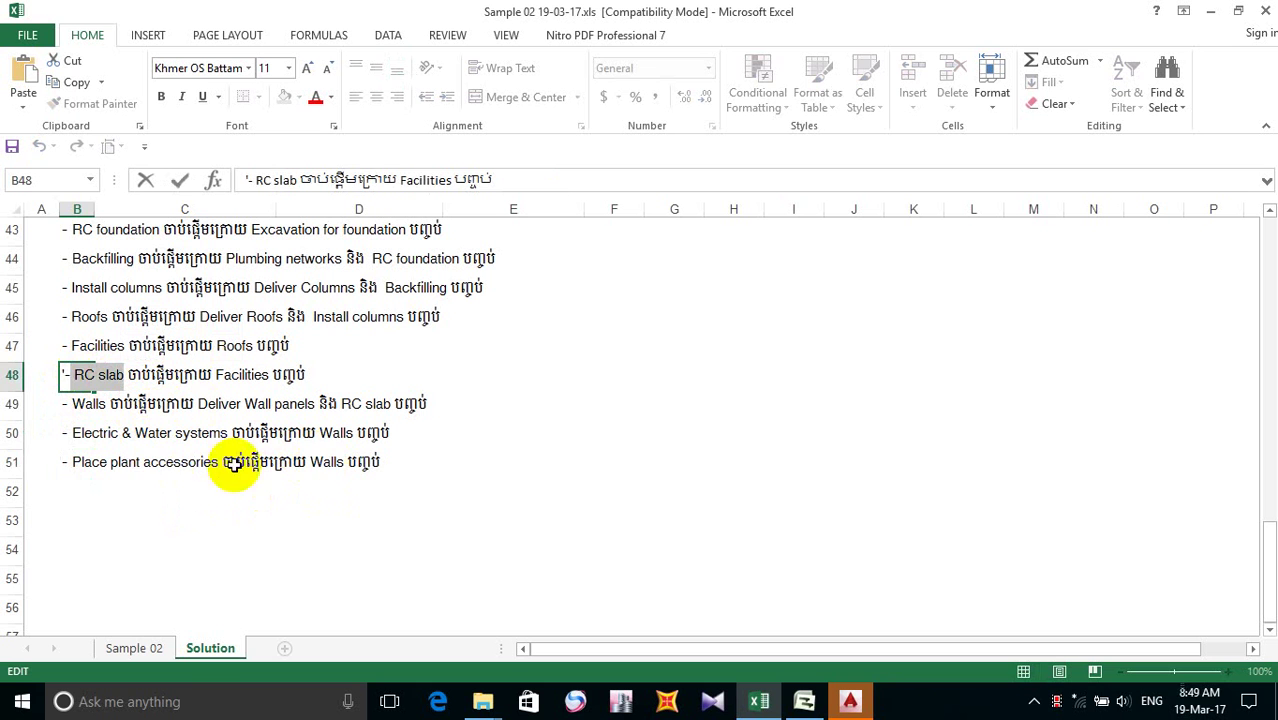
pyautogui.click(137, 466)
pyautogui.press('BackSpace')
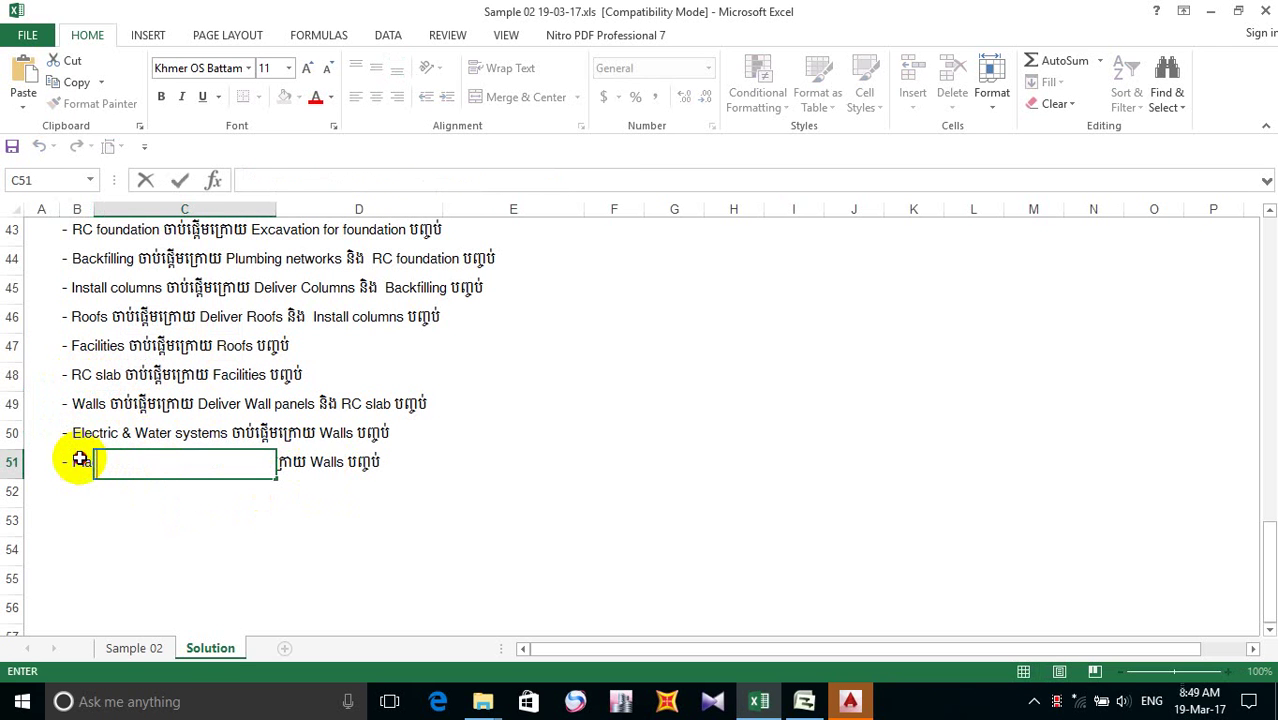
pyautogui.doubleClick(79, 459)
pyautogui.moveTo(312, 463); pyautogui.dragTo(346, 463)
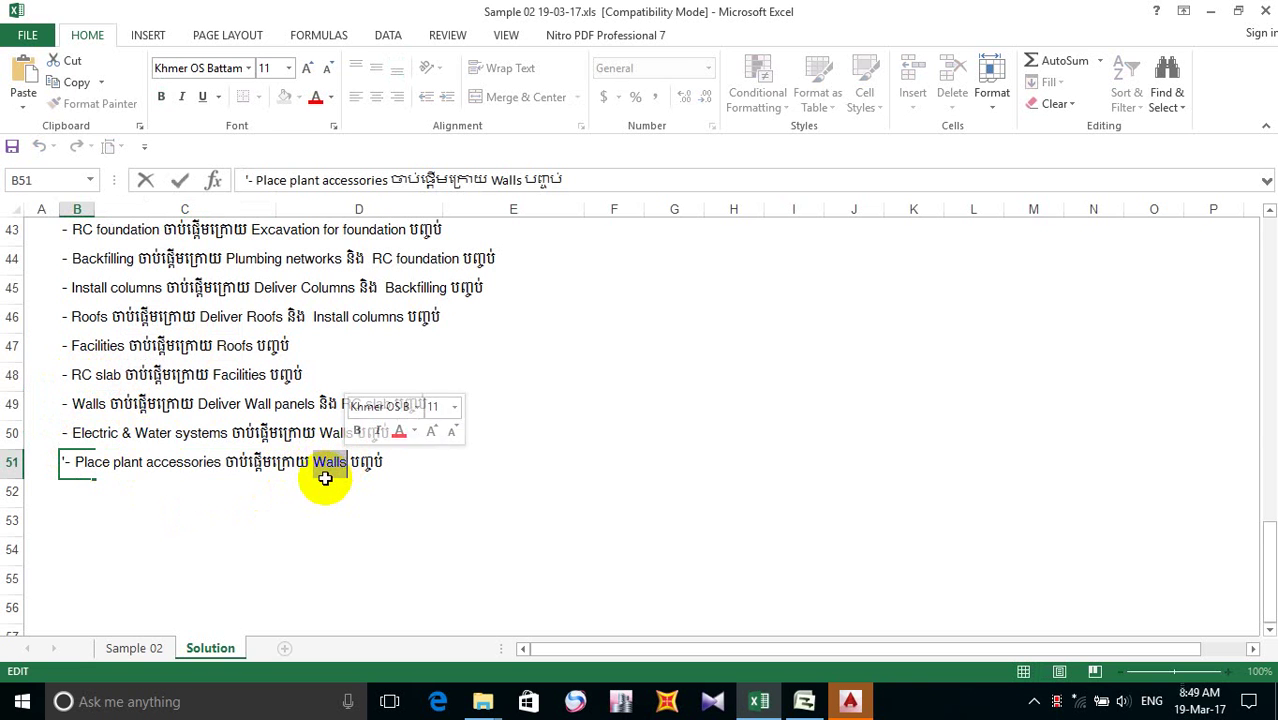
pyautogui.hotkey('ctrl', 'v')
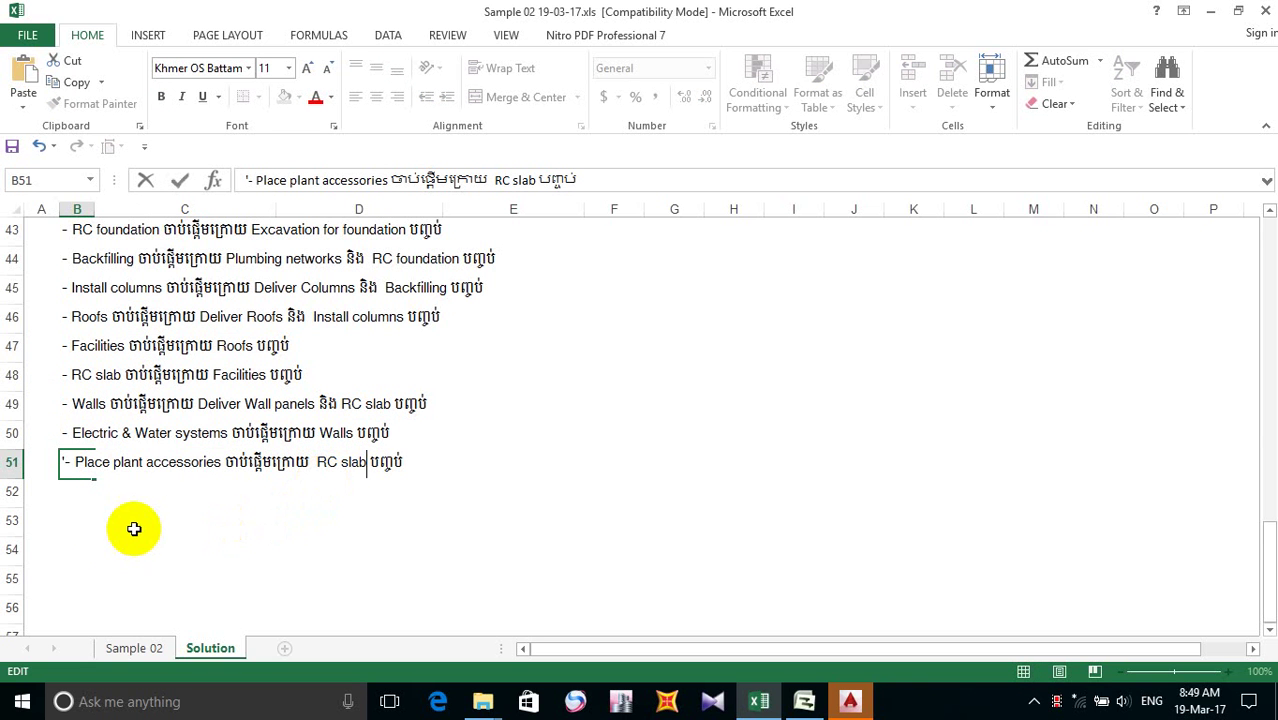
pyautogui.click(75, 489)
pyautogui.hotkey('ctrl', 'd')
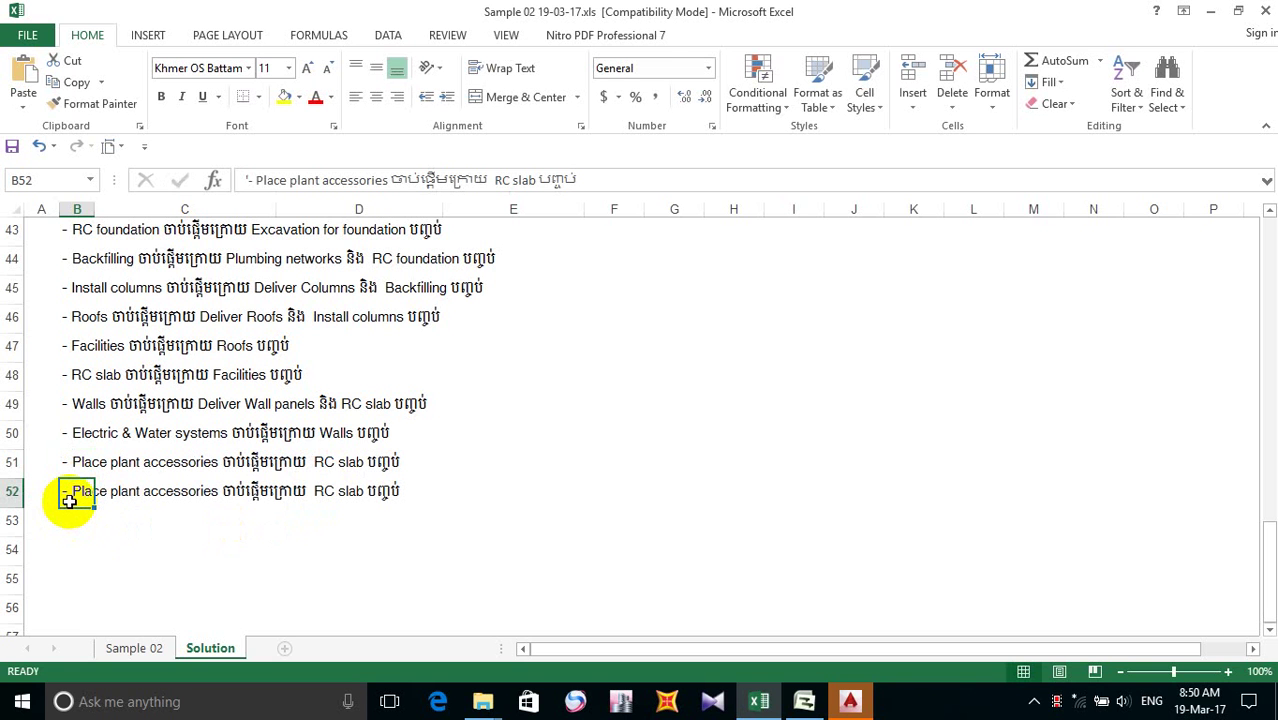
pyautogui.press('BackSpace')
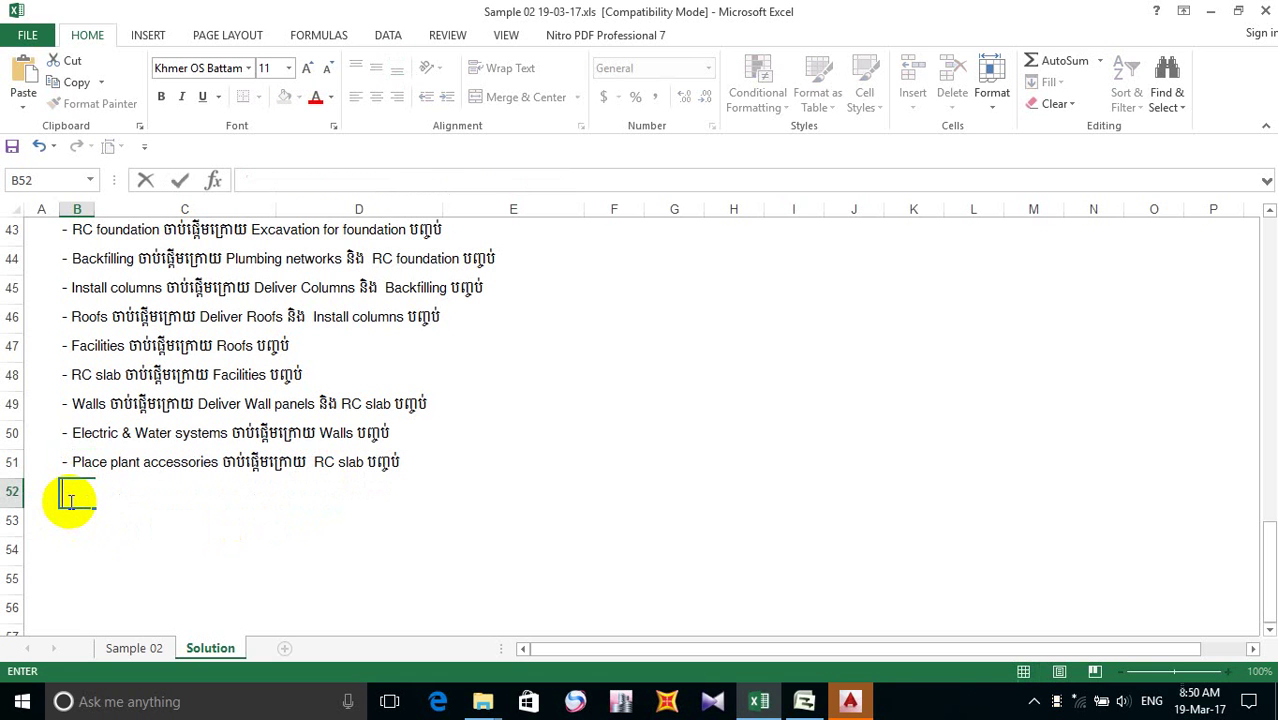
# - Copy the Walls line from B49 into B52 as the base for the next activity
pyautogui.click(76, 403)
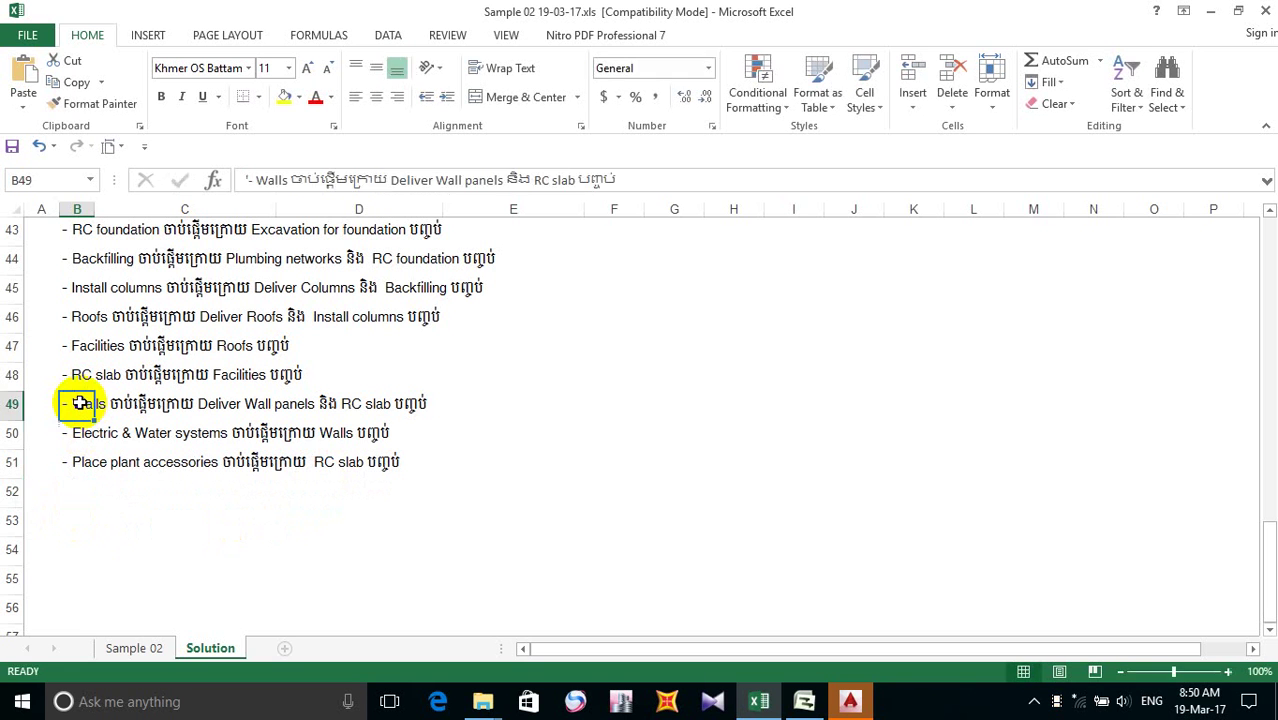
pyautogui.hotkey('ctrl', 'c')
pyautogui.click(72, 485)
pyautogui.hotkey('ctrl', 'v')
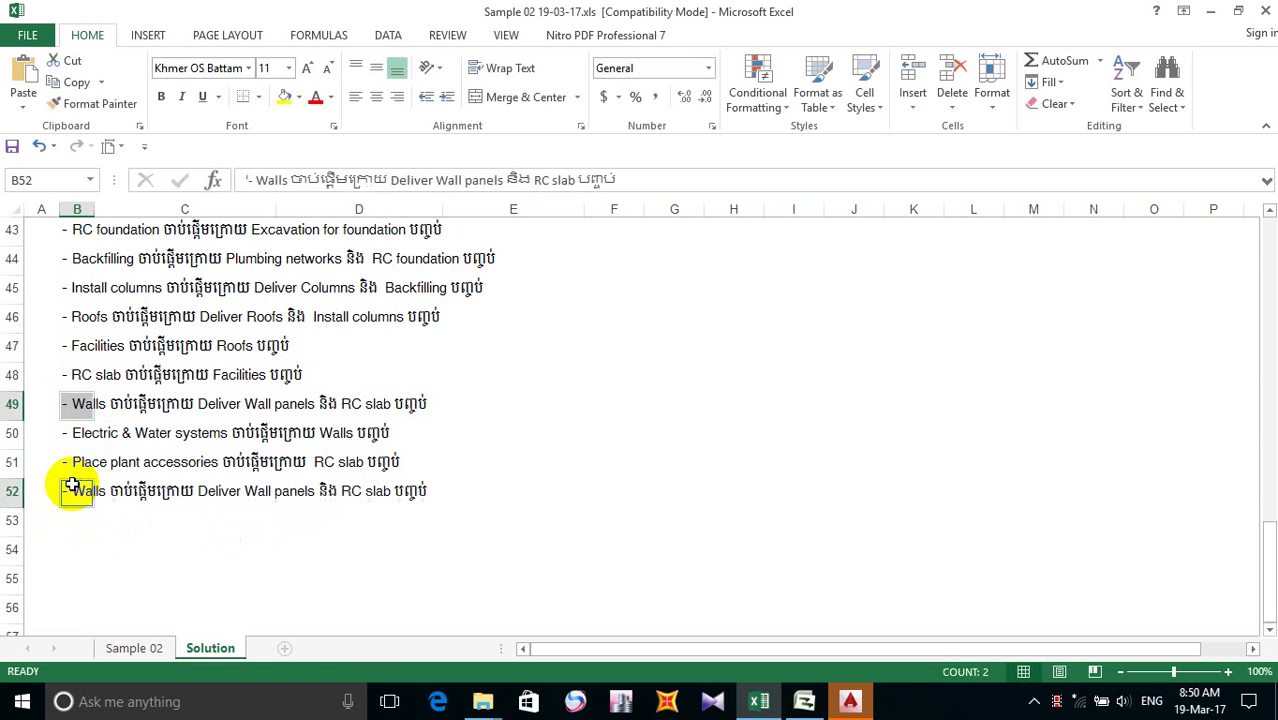
pyautogui.click(84, 519)
pyautogui.click(100, 489)
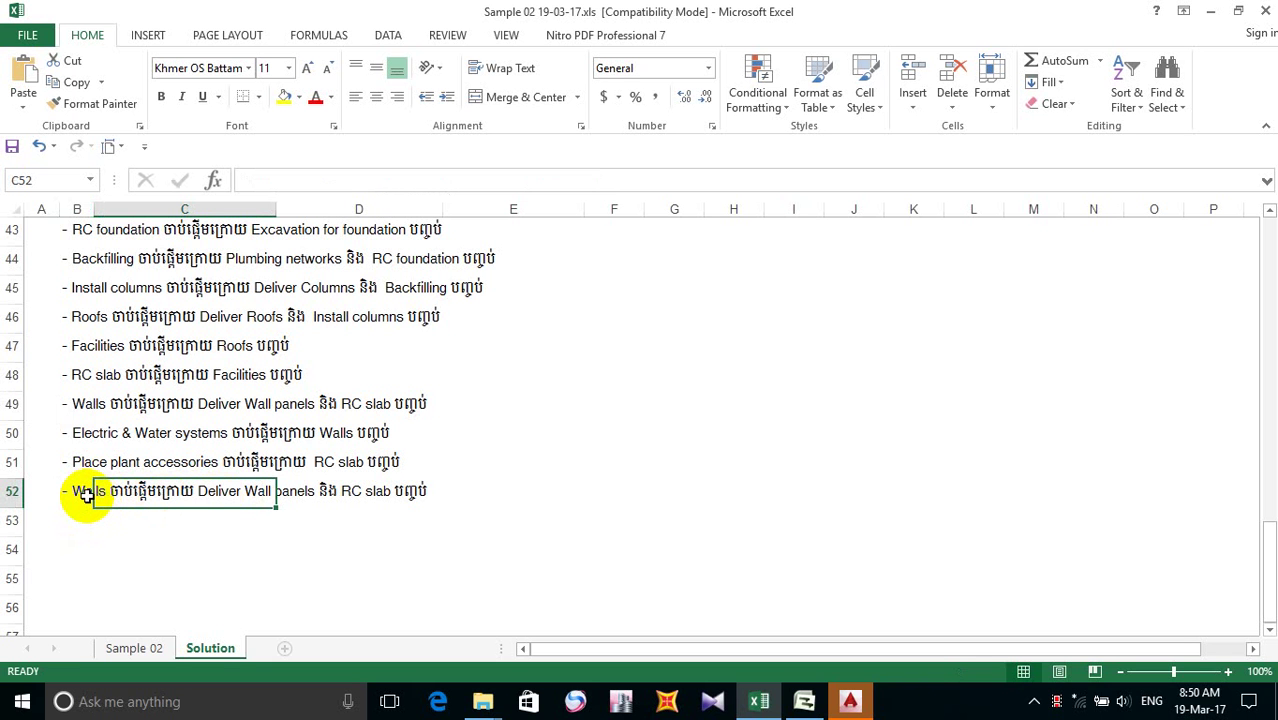
# - Replace the activity name "Walls" in B52 with "Plants" copied from C33, with a space before and after it
pyautogui.scroll(2, 87, 494)
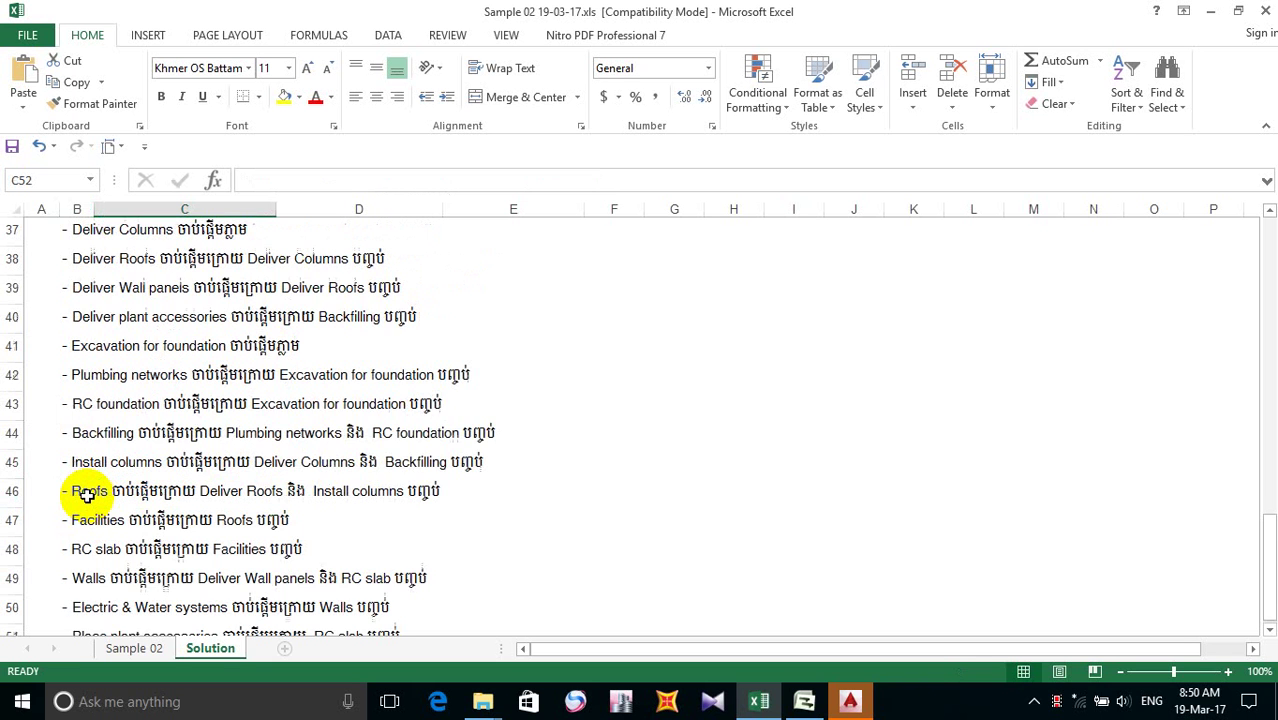
pyautogui.scroll(-1, 87, 491)
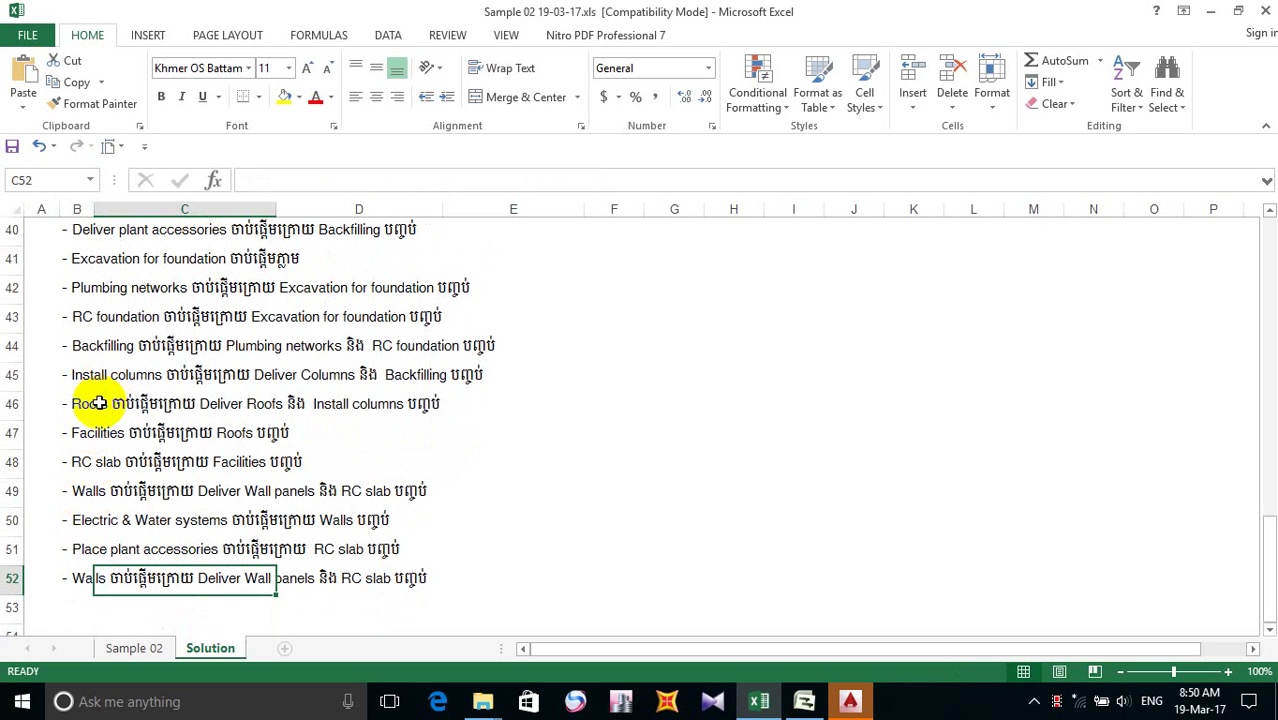
pyautogui.scroll(6, 112, 415)
pyautogui.doubleClick(160, 545)
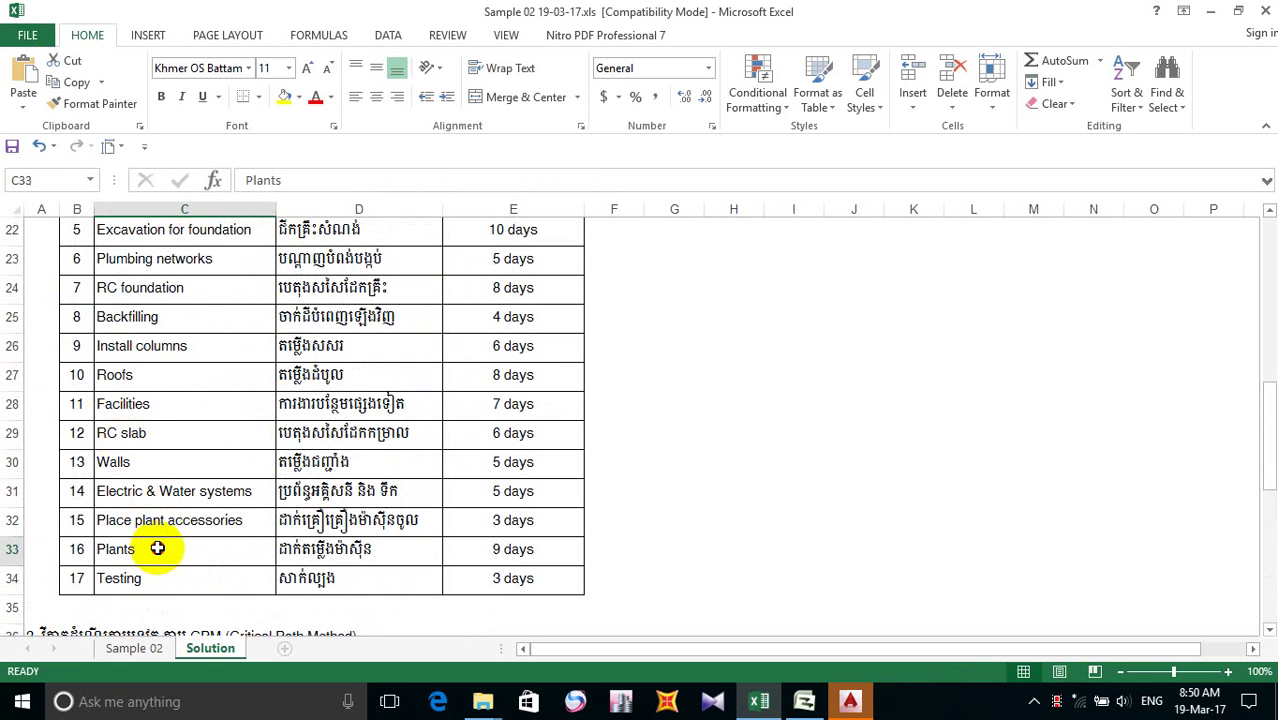
pyautogui.moveTo(160, 548); pyautogui.dragTo(95, 550)
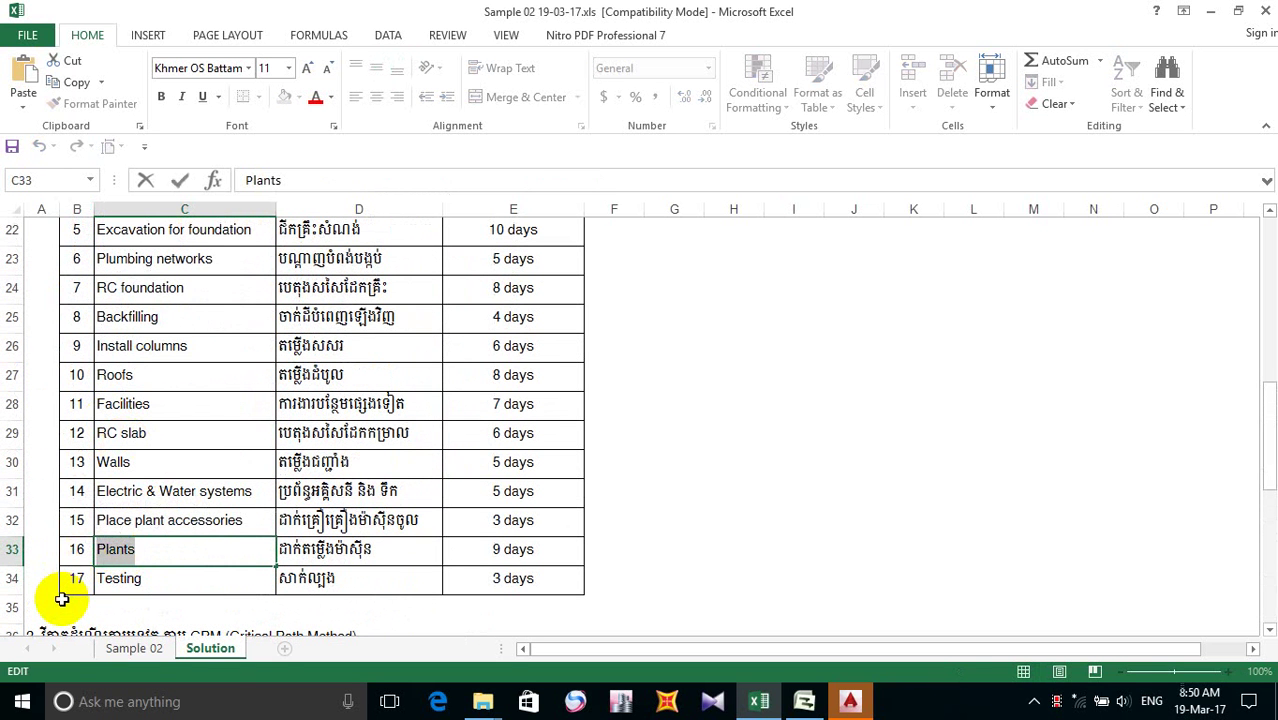
pyautogui.scroll(-7, 62, 598)
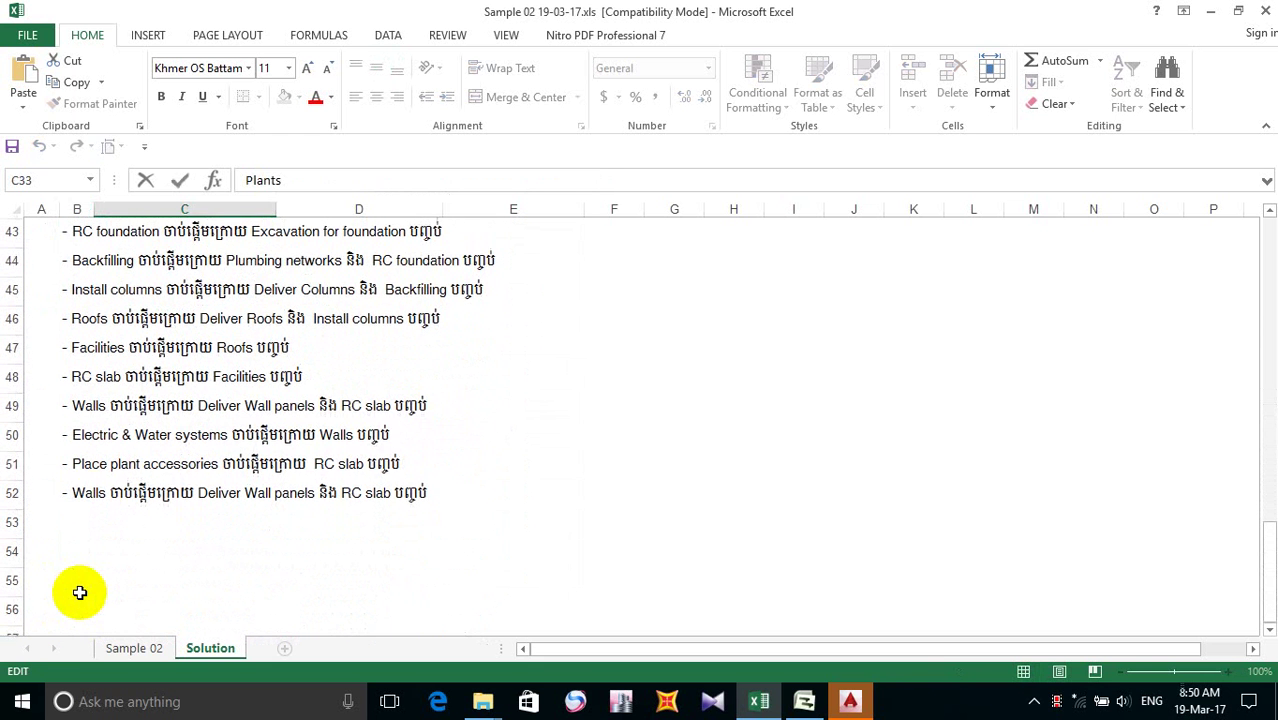
pyautogui.click(92, 491)
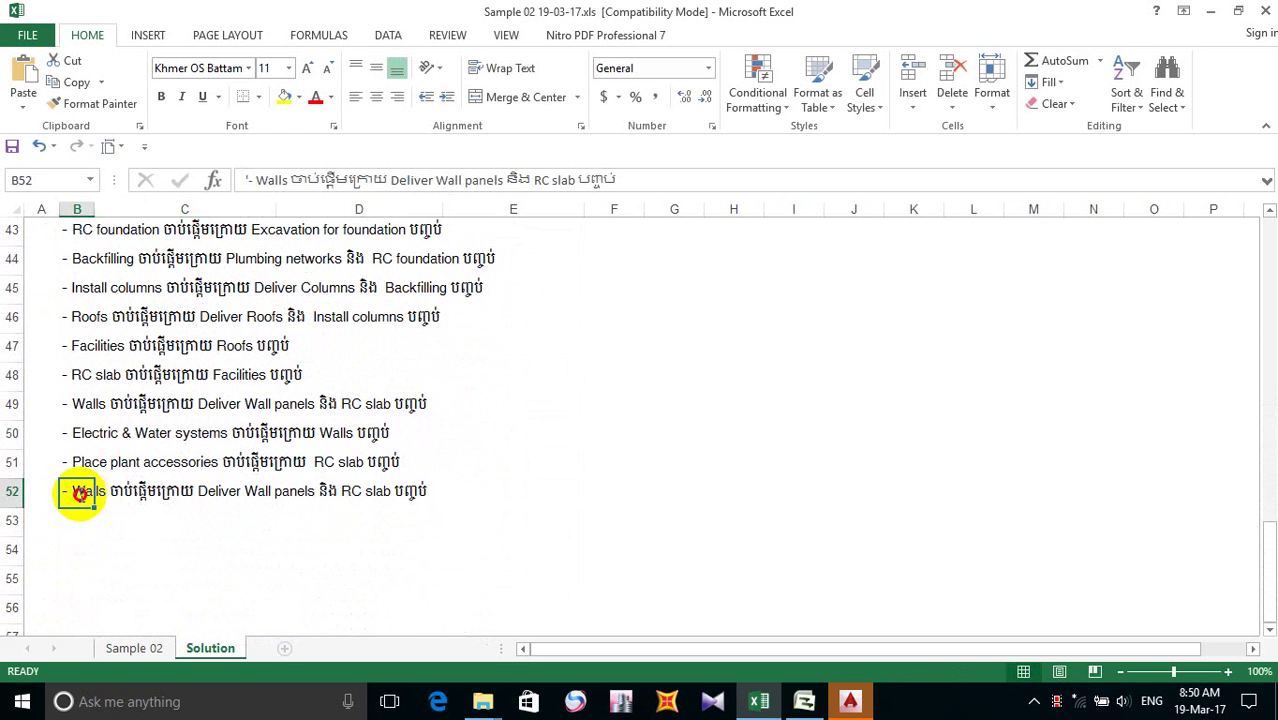
pyautogui.doubleClick(95, 492)
pyautogui.doubleClick(82, 490)
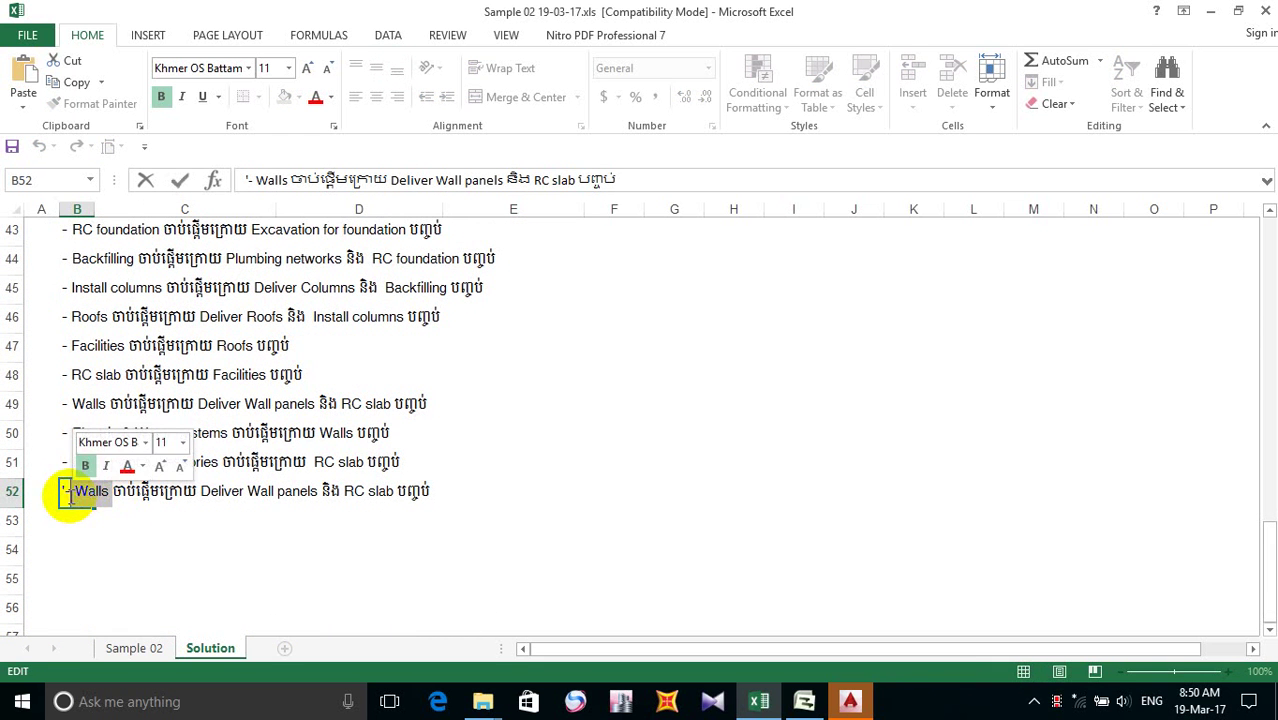
pyautogui.write('Plants')
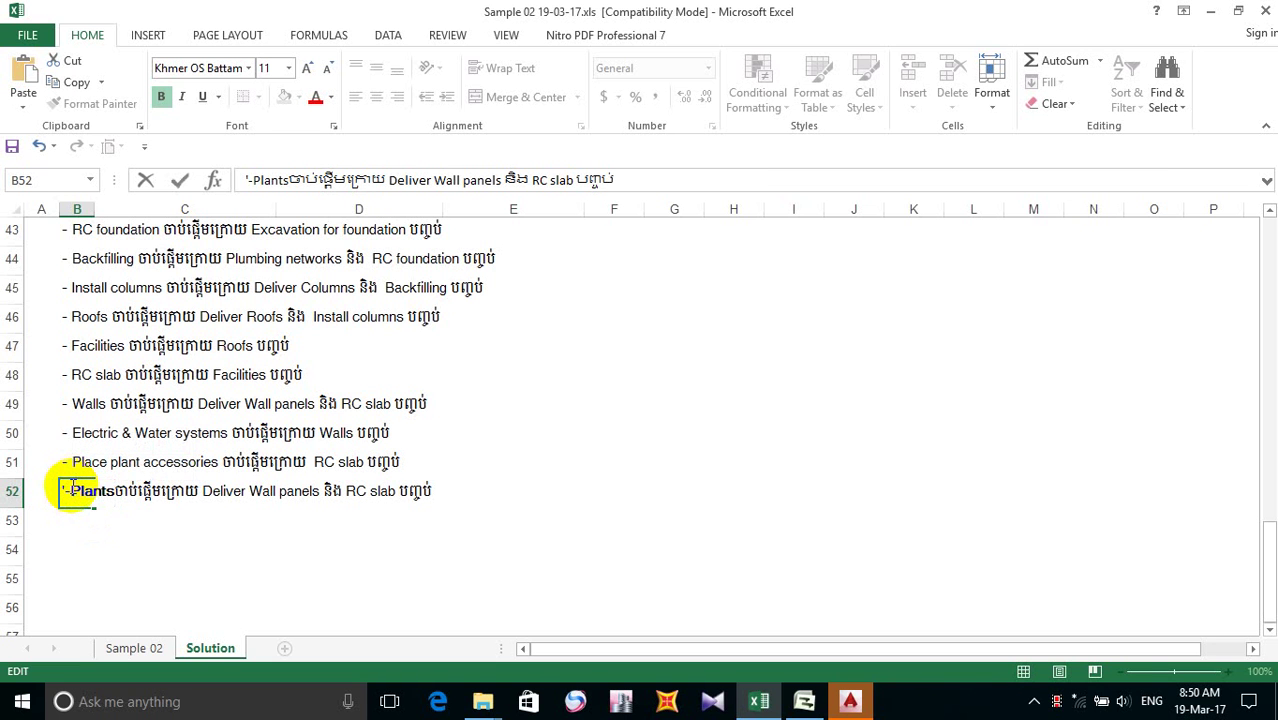
pyautogui.click(71, 490)
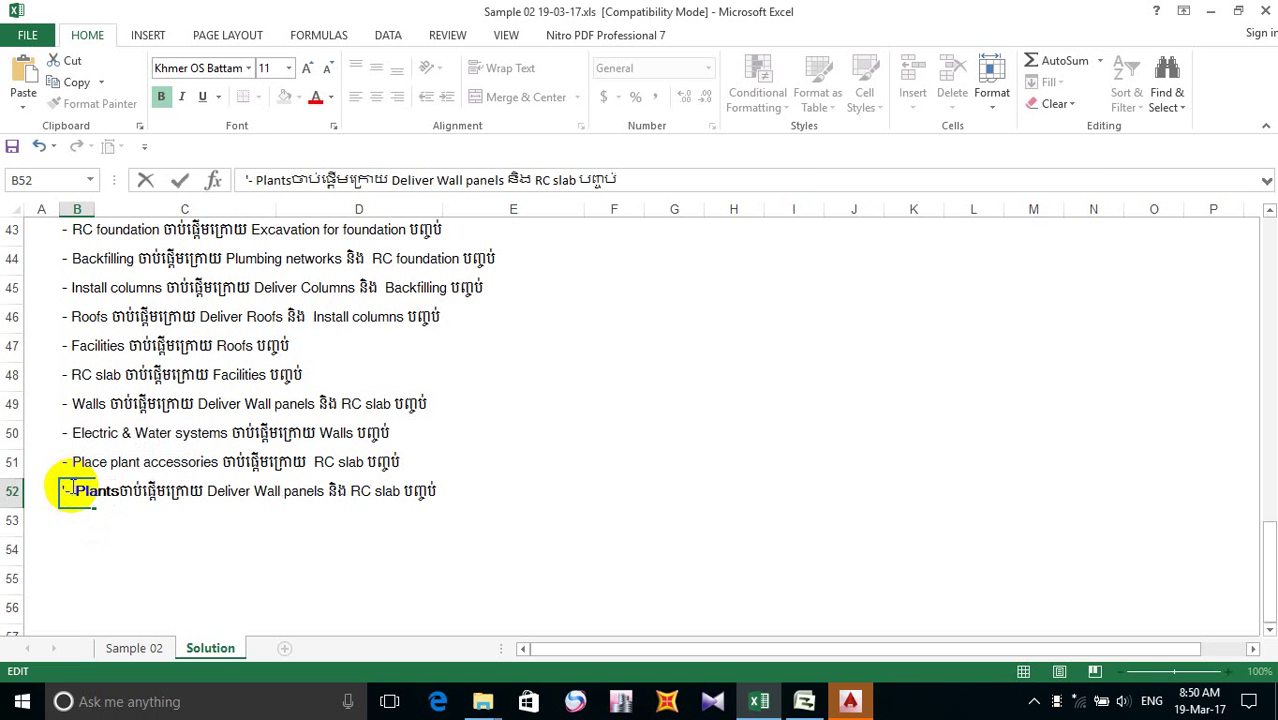
pyautogui.click(122, 490)
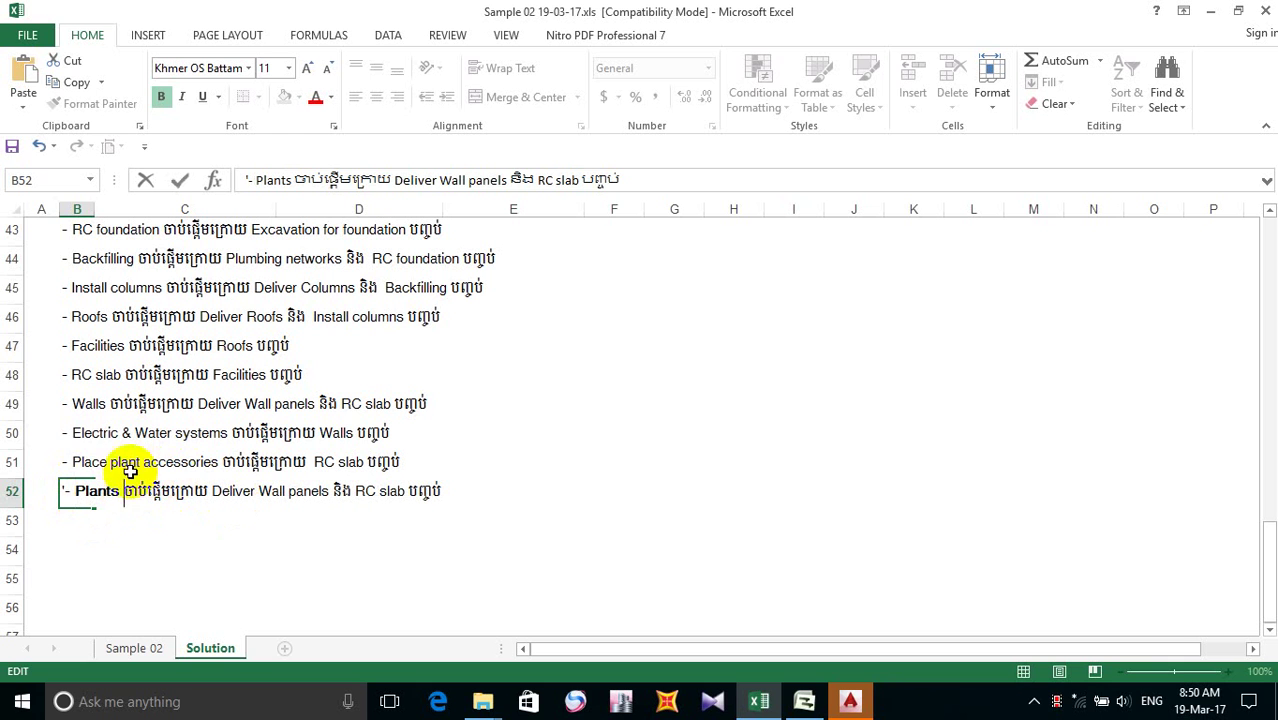
# - Replace the preceding activities "Deliver Wall panels និង RC slab" in B52 with "Place plant accessories" copied from B51
pyautogui.doubleClick(76, 461)
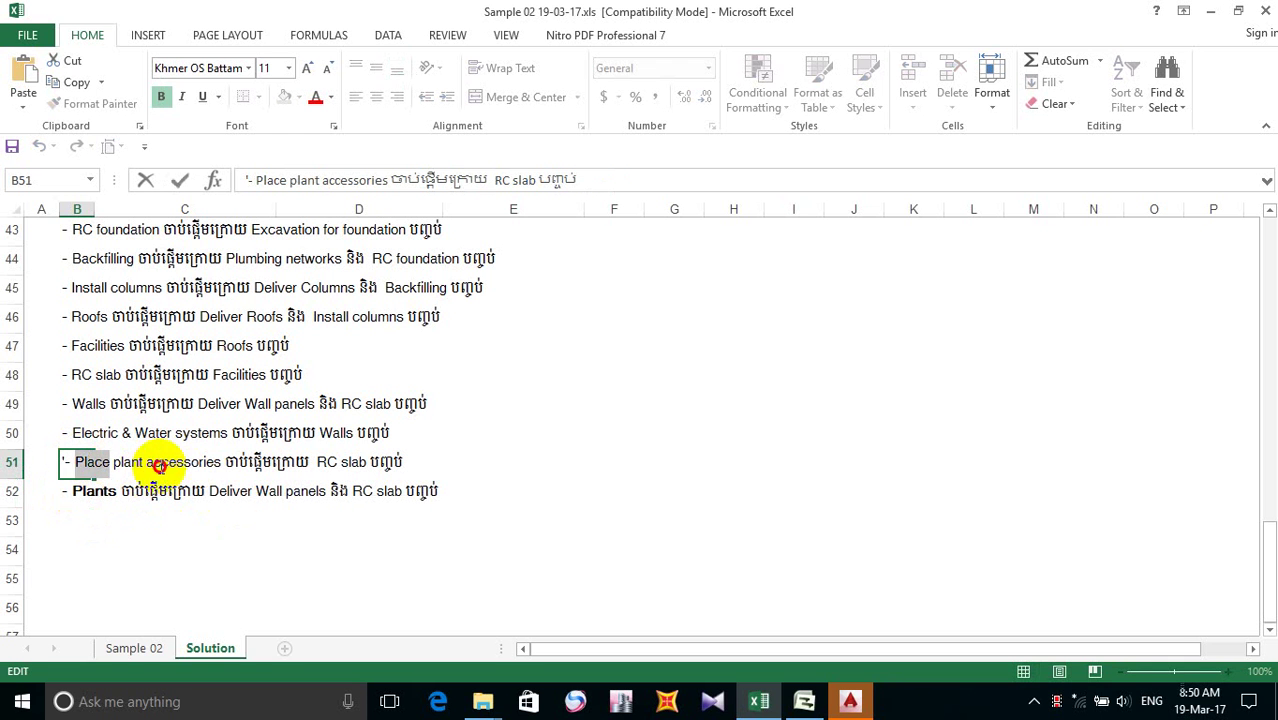
pyautogui.moveTo(221, 462); pyautogui.dragTo(192, 462)
pyautogui.moveTo(72, 463); pyautogui.dragTo(217, 470)
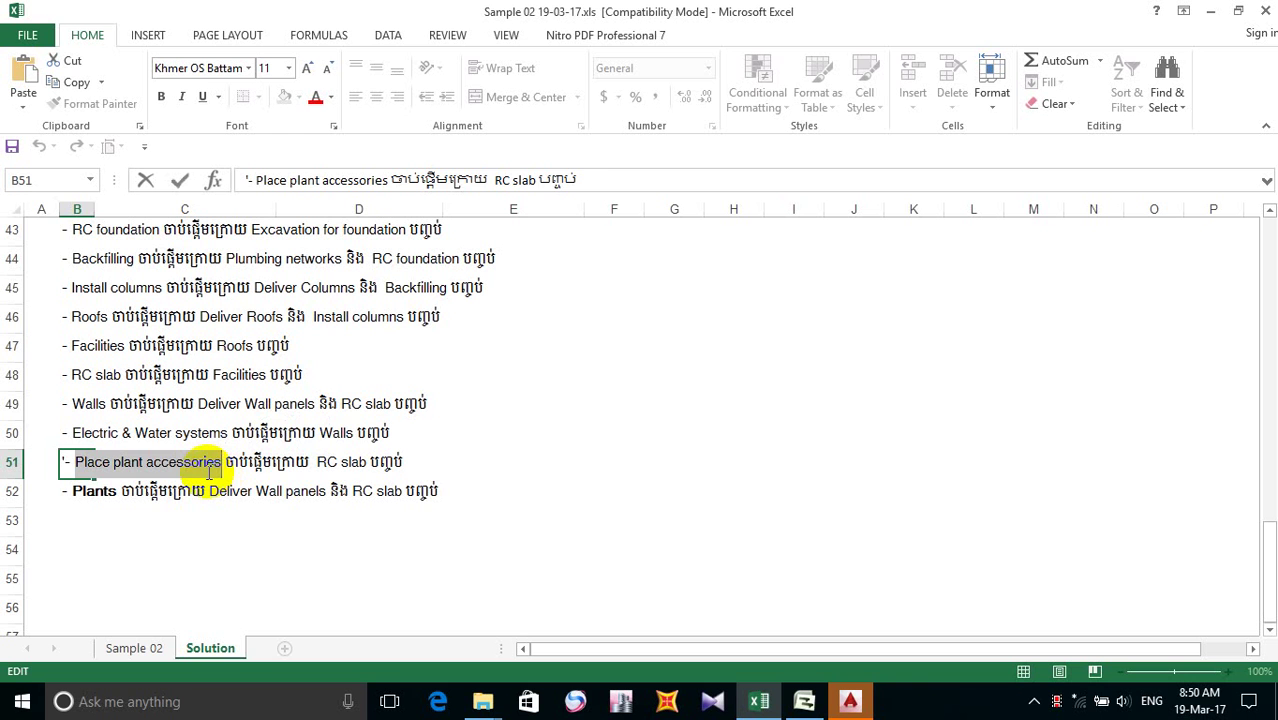
pyautogui.click(93, 494)
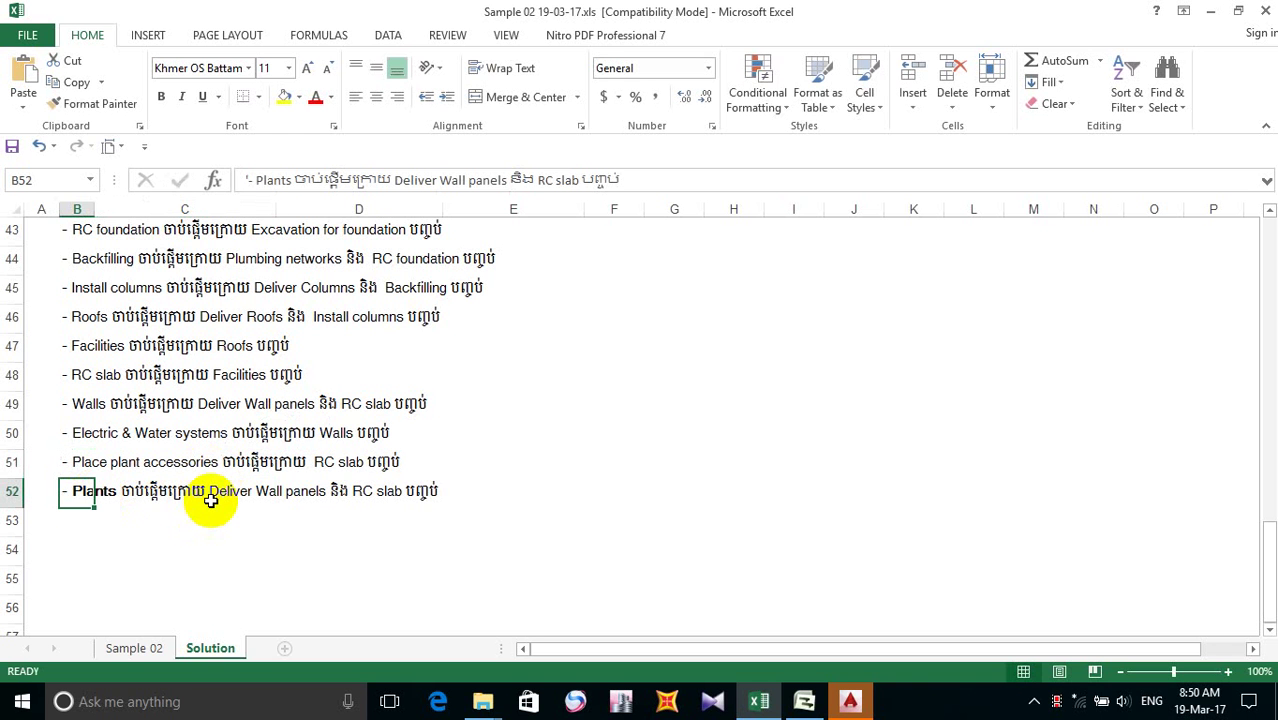
pyautogui.doubleClick(87, 492)
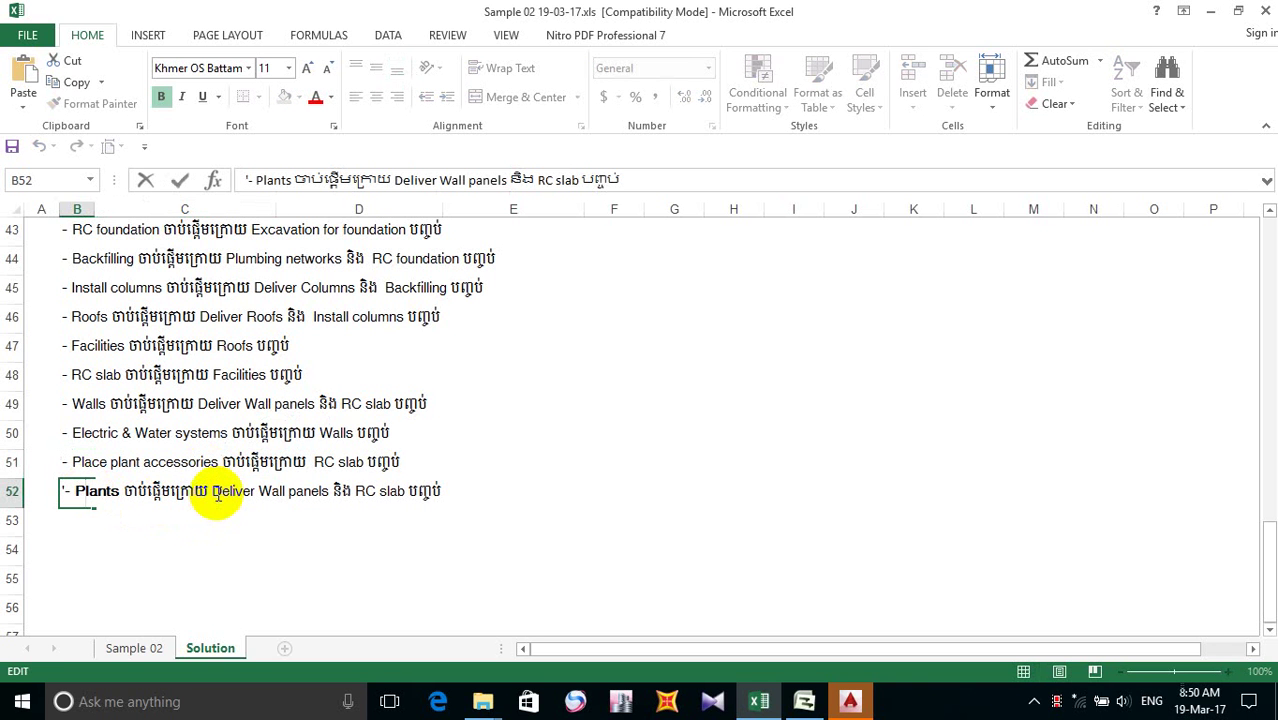
pyautogui.moveTo(211, 491); pyautogui.dragTo(347, 500)
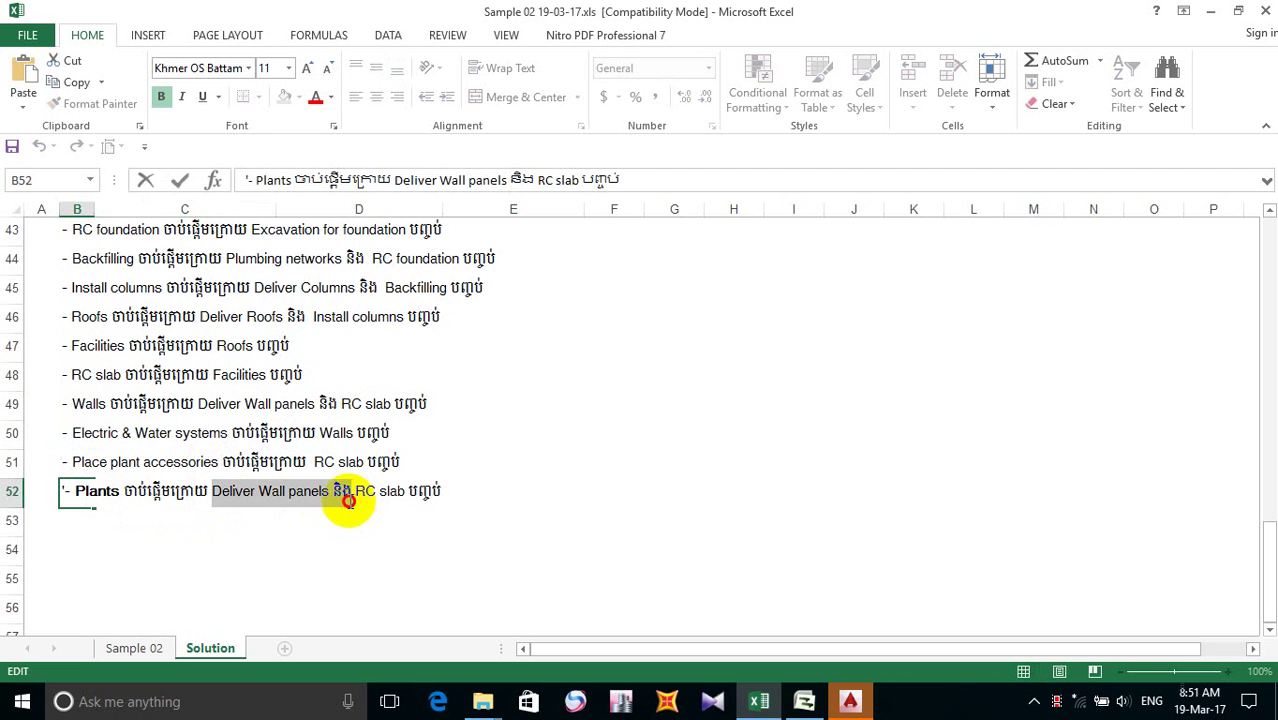
pyautogui.moveTo(348, 499); pyautogui.dragTo(400, 498)
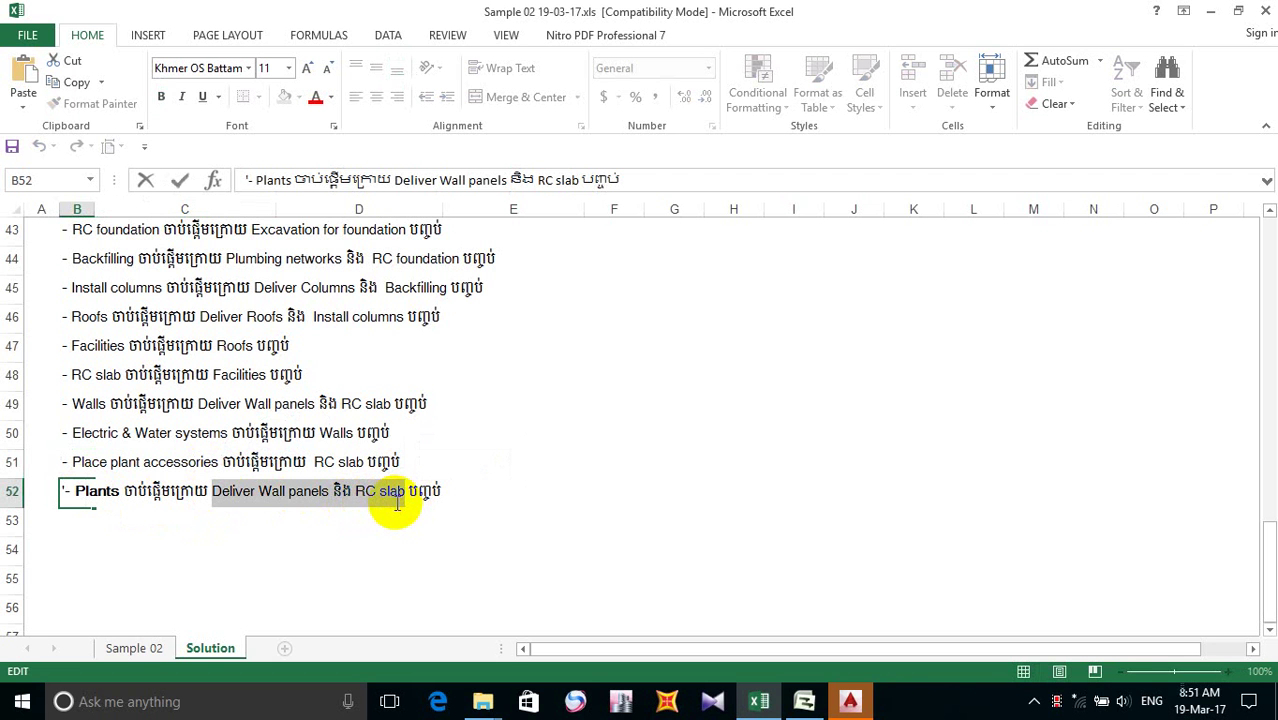
pyautogui.hotkey('ctrl', 'v')
# - Duplicate the Plants line from B52 into B53 and replace its activity name with "Testing" copied from C34
pyautogui.click(88, 519)
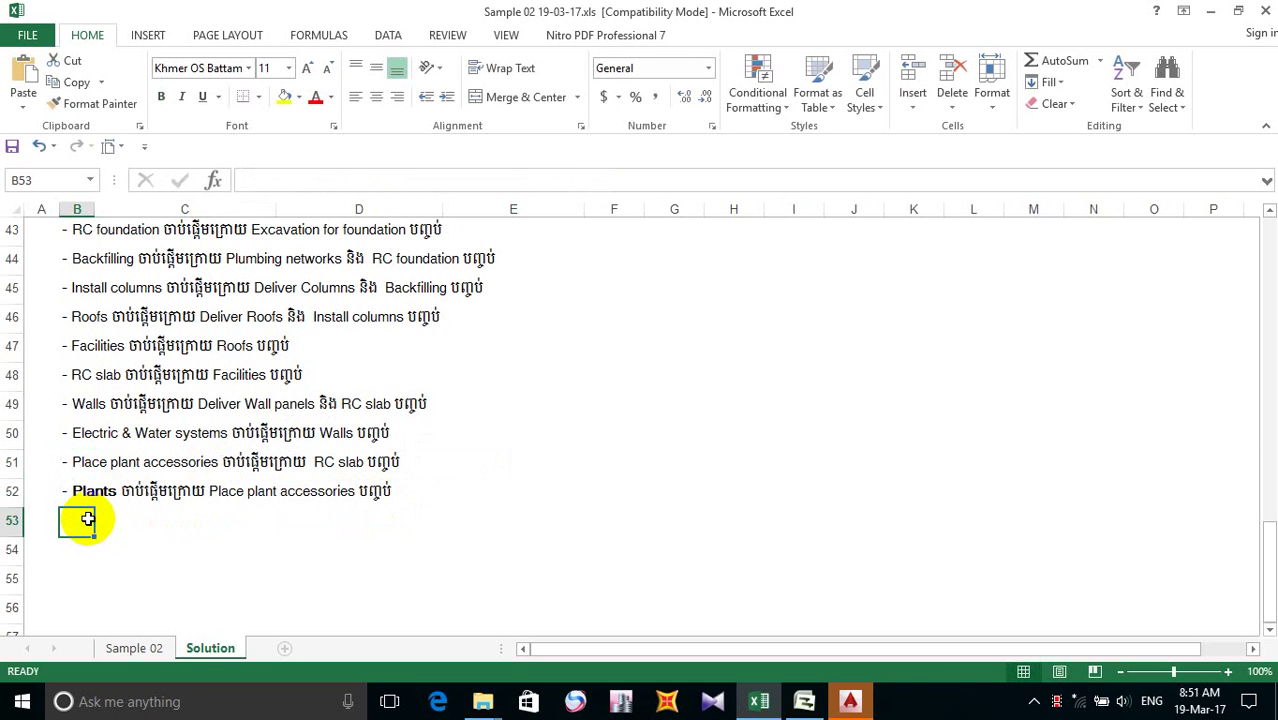
pyautogui.hotkey('ctrl', 'd')
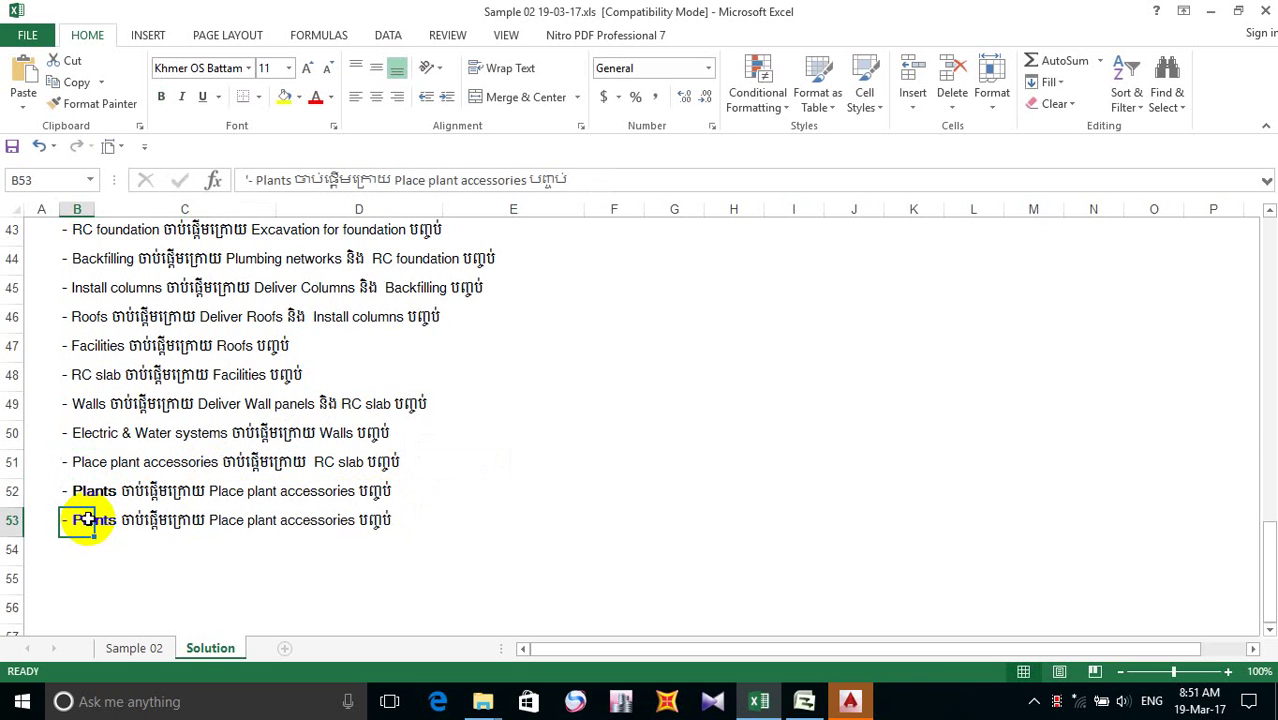
pyautogui.scroll(3, 108, 408)
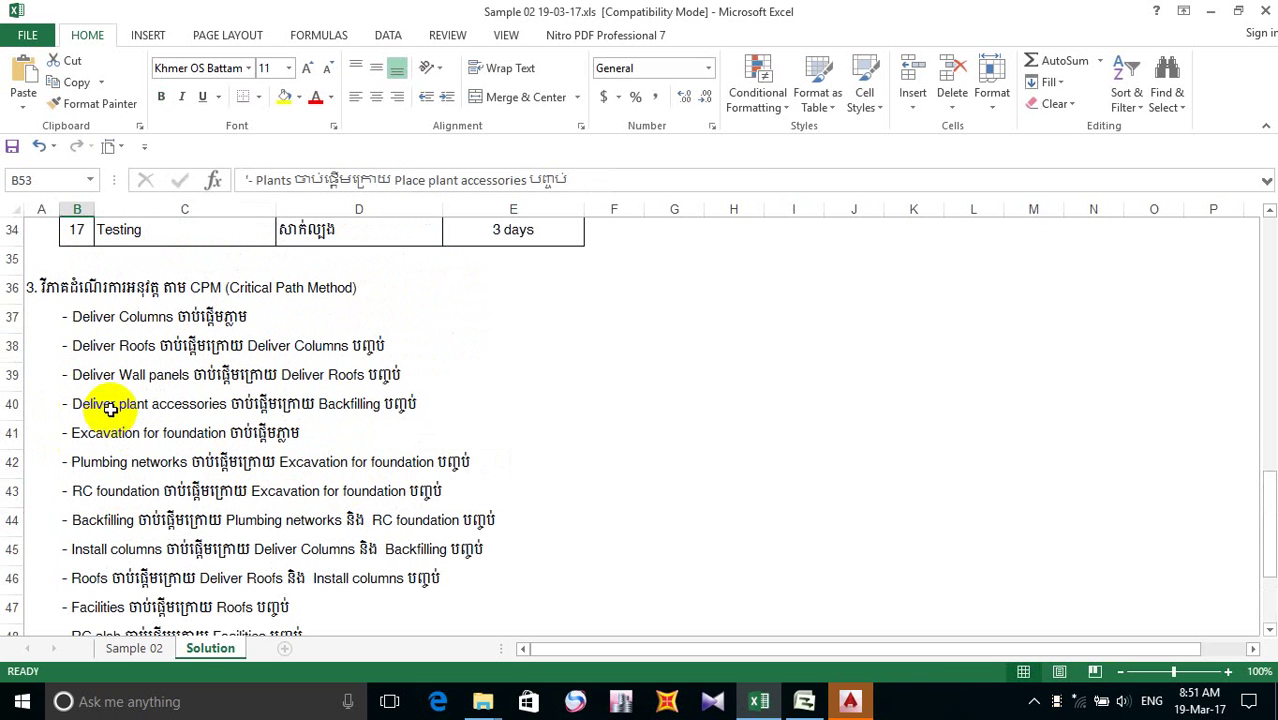
pyautogui.click(152, 229)
pyautogui.moveTo(152, 229); pyautogui.dragTo(88, 233)
pyautogui.hotkey('ctrl', 'c')
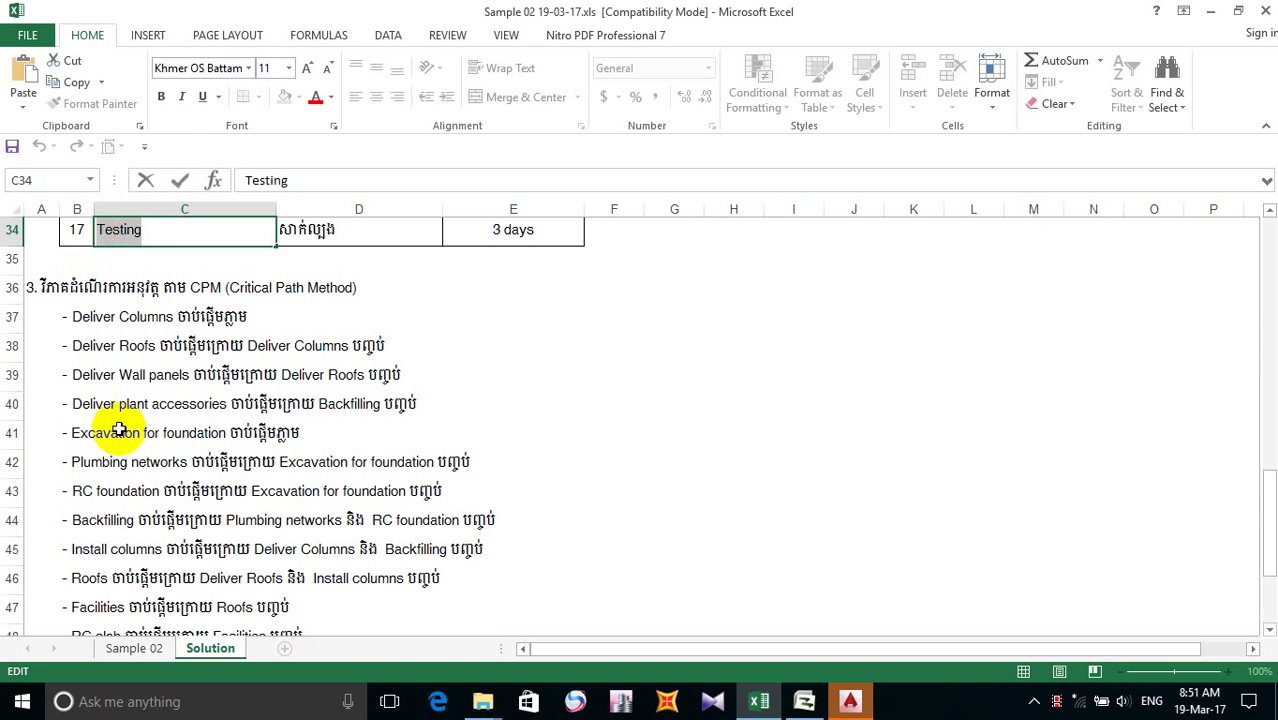
pyautogui.scroll(-4, 125, 406)
pyautogui.click(78, 436)
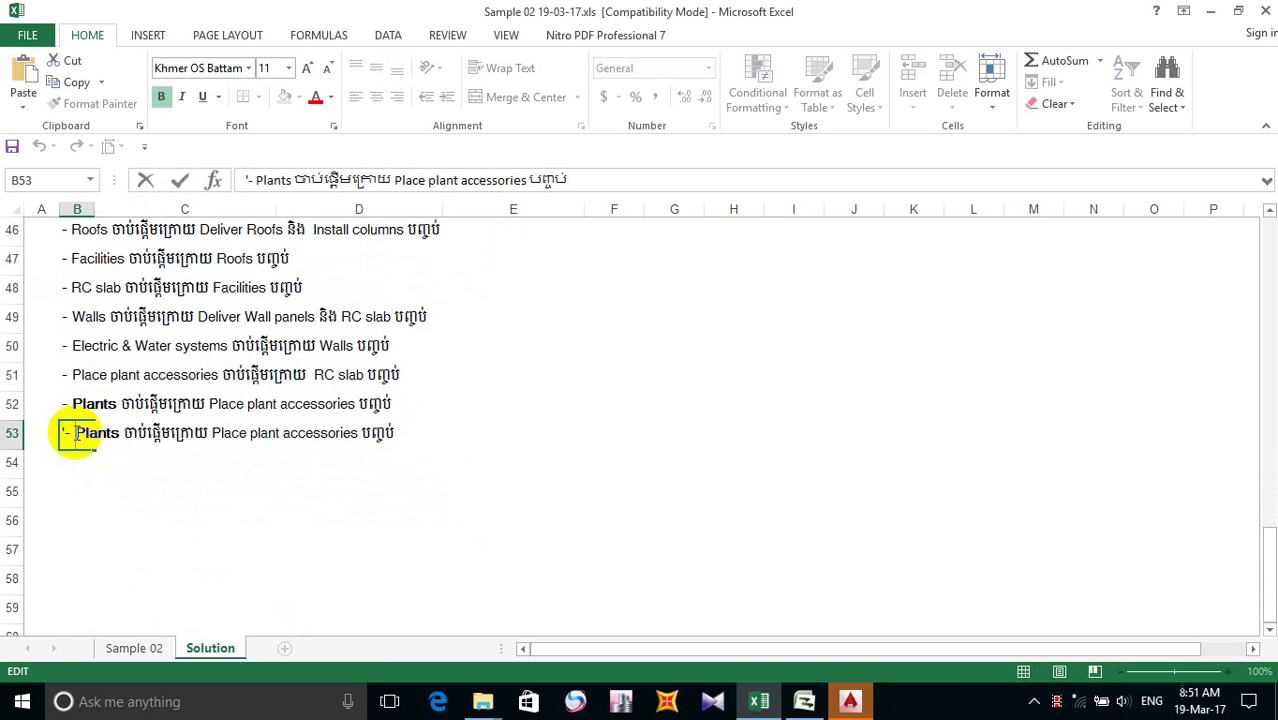
pyautogui.moveTo(72, 433); pyautogui.dragTo(119, 428)
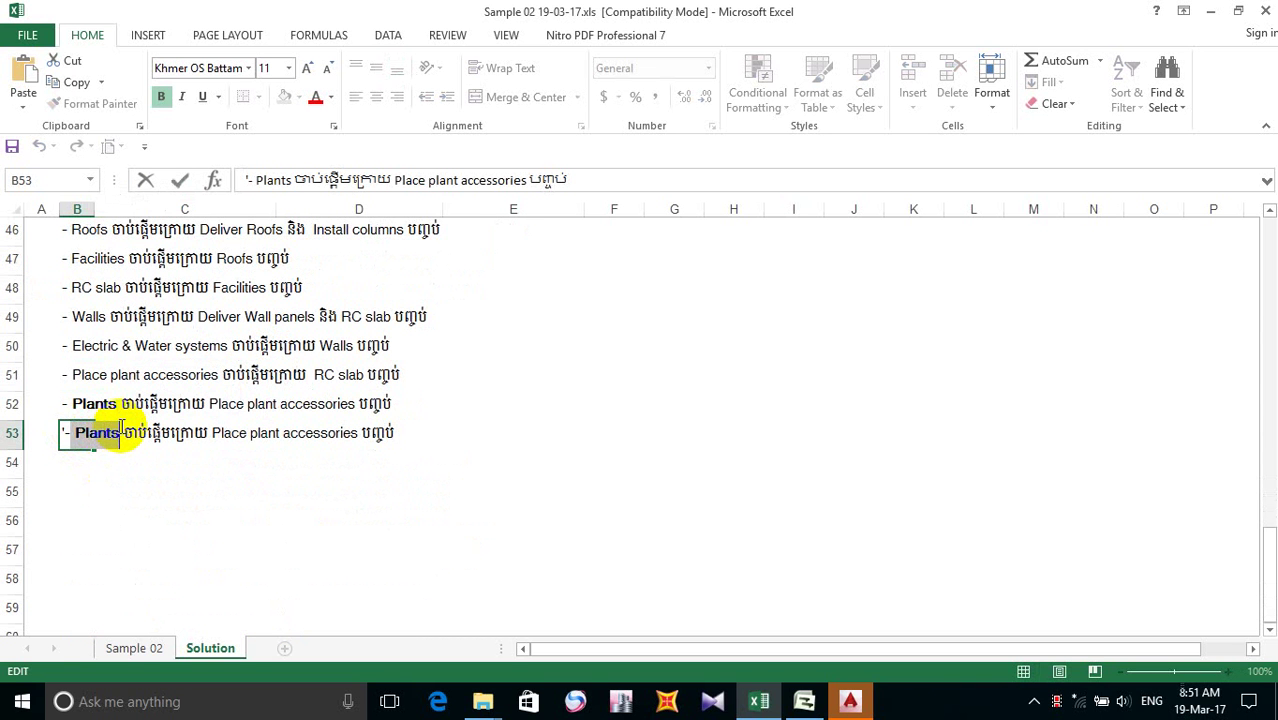
pyautogui.hotkey('ctrl', 'v')
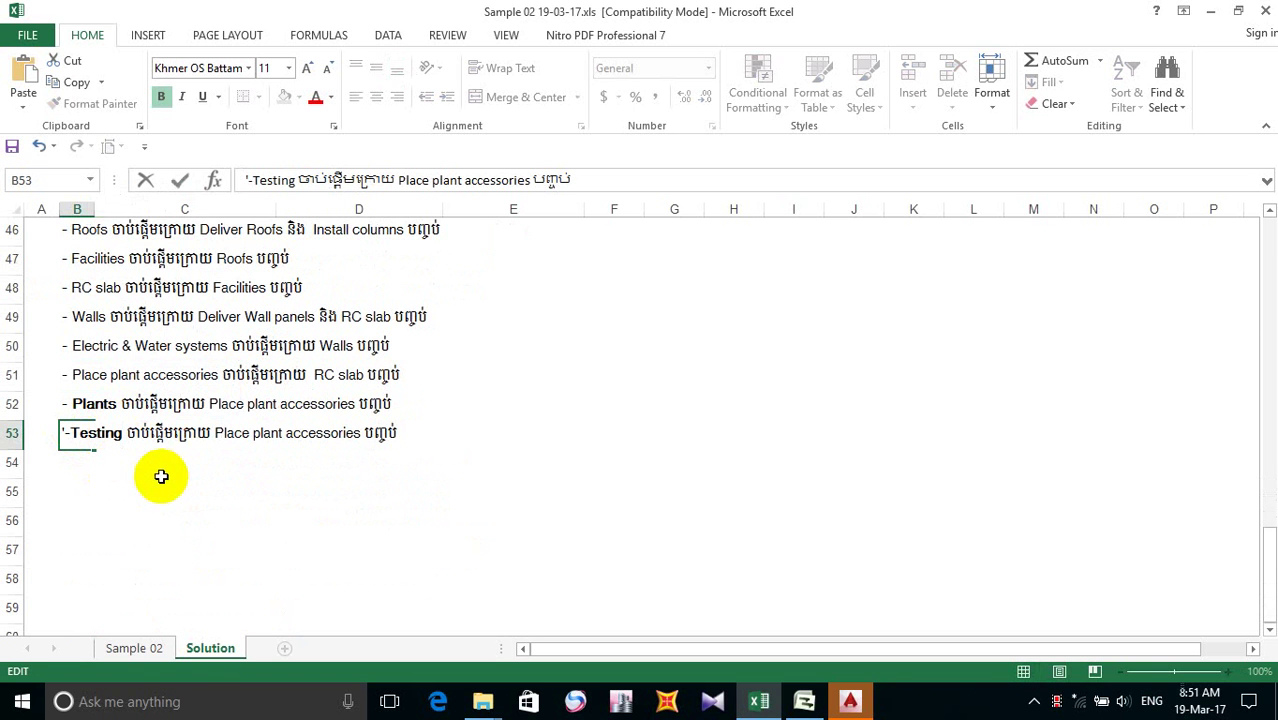
# - Replace the preceding activity "Place plant accessories" in B53 with "Electric & Water systems" copied from B50
pyautogui.click(85, 348)
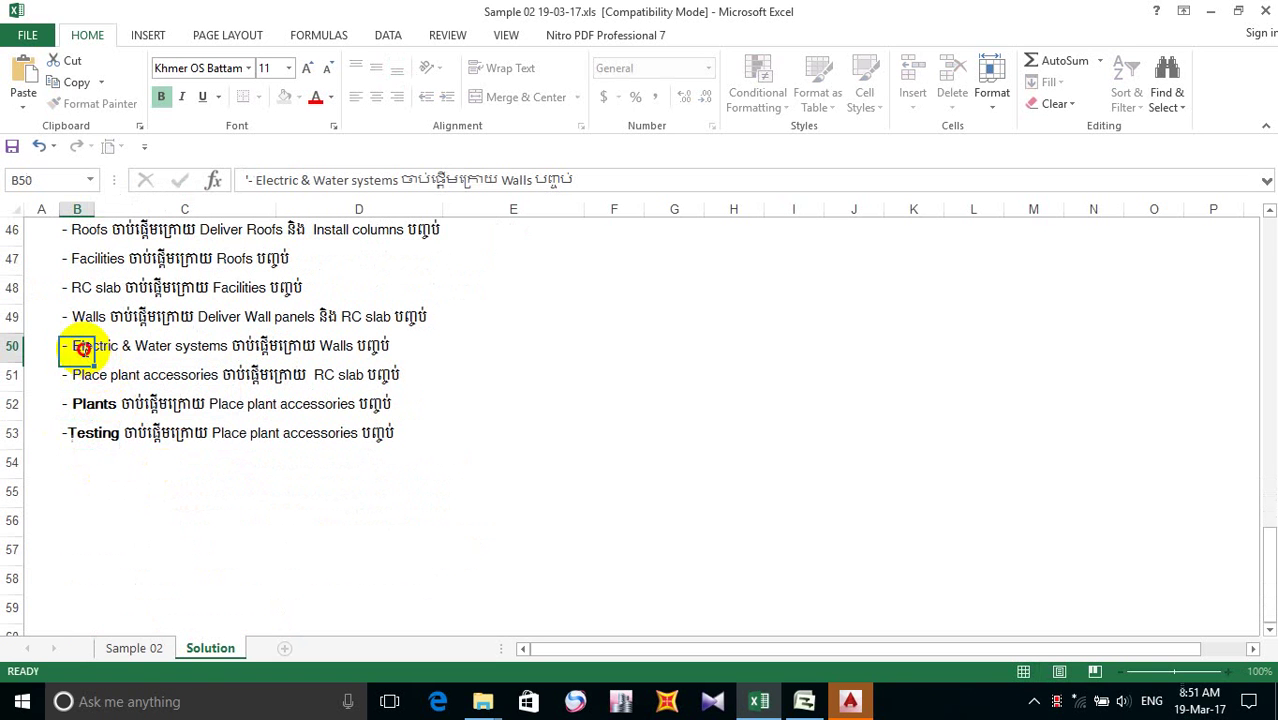
pyautogui.doubleClick(80, 345)
pyautogui.press('Home')
pyautogui.write("'")
pyautogui.moveTo(77, 345); pyautogui.dragTo(230, 350)
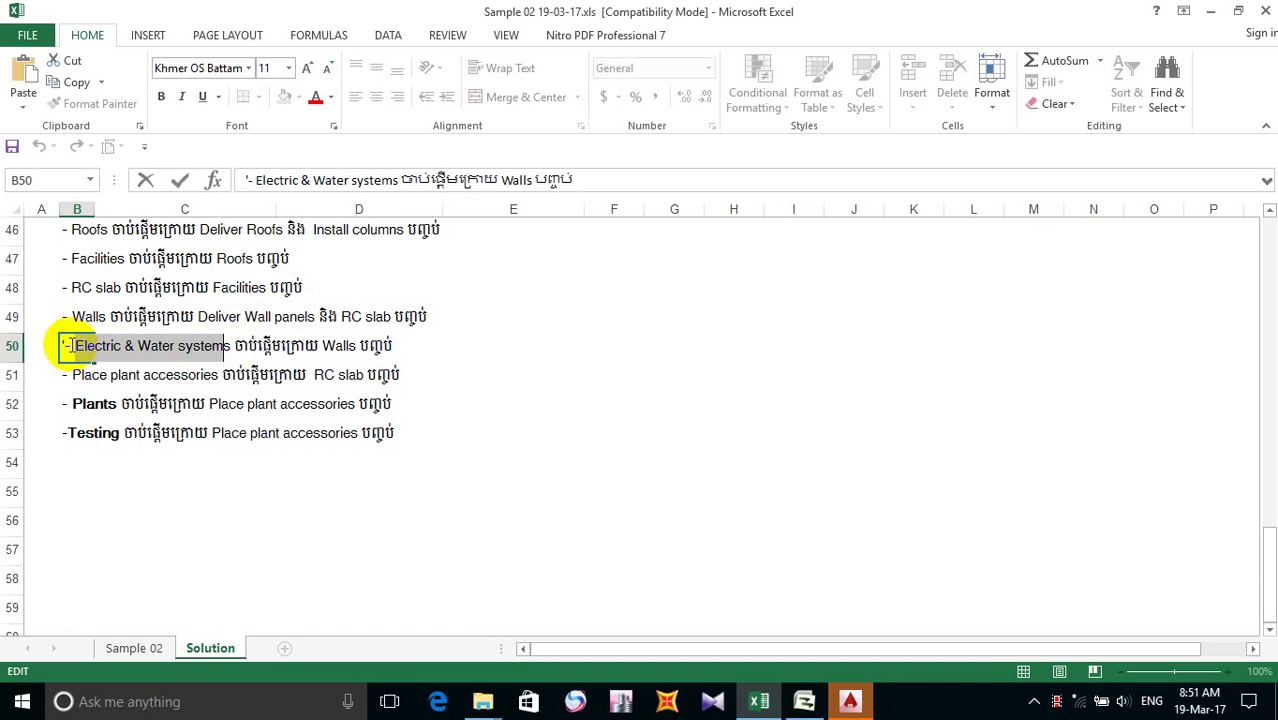
pyautogui.moveTo(67, 345); pyautogui.dragTo(233, 358)
pyautogui.hotkey('ctrl', 'c')
pyautogui.hotkey('ctrl', 'b')
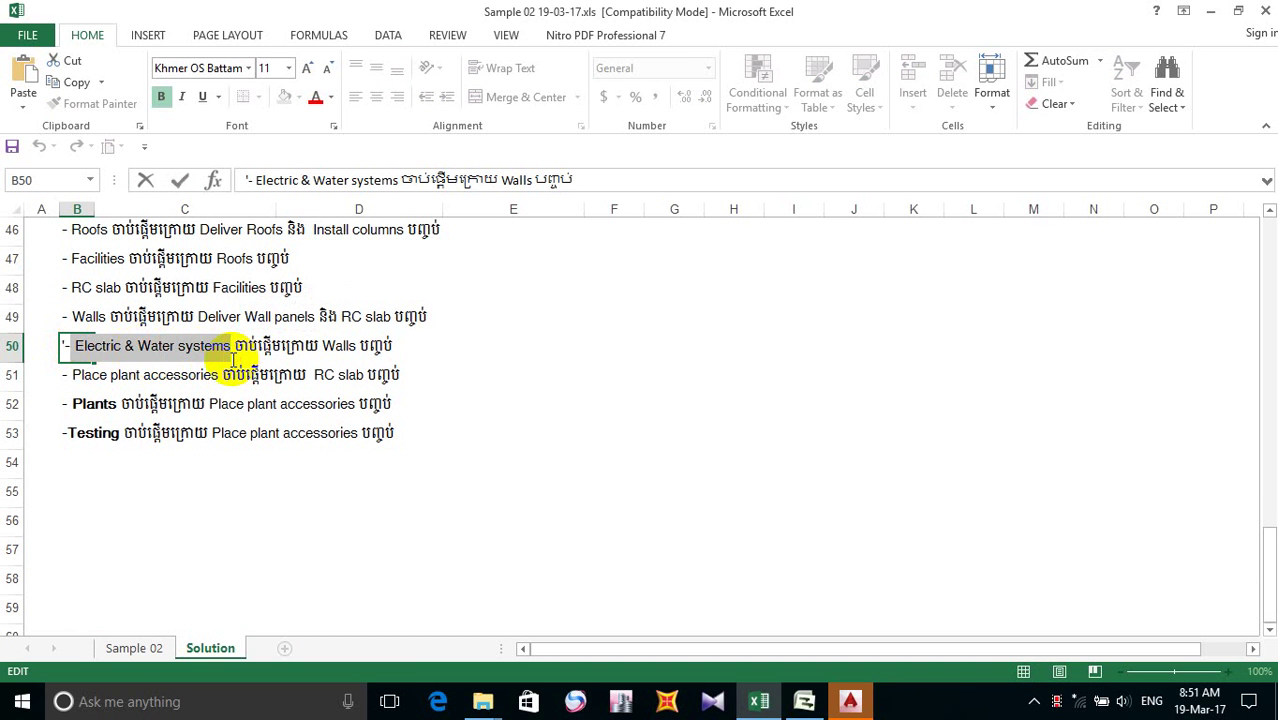
pyautogui.doubleClick(104, 432)
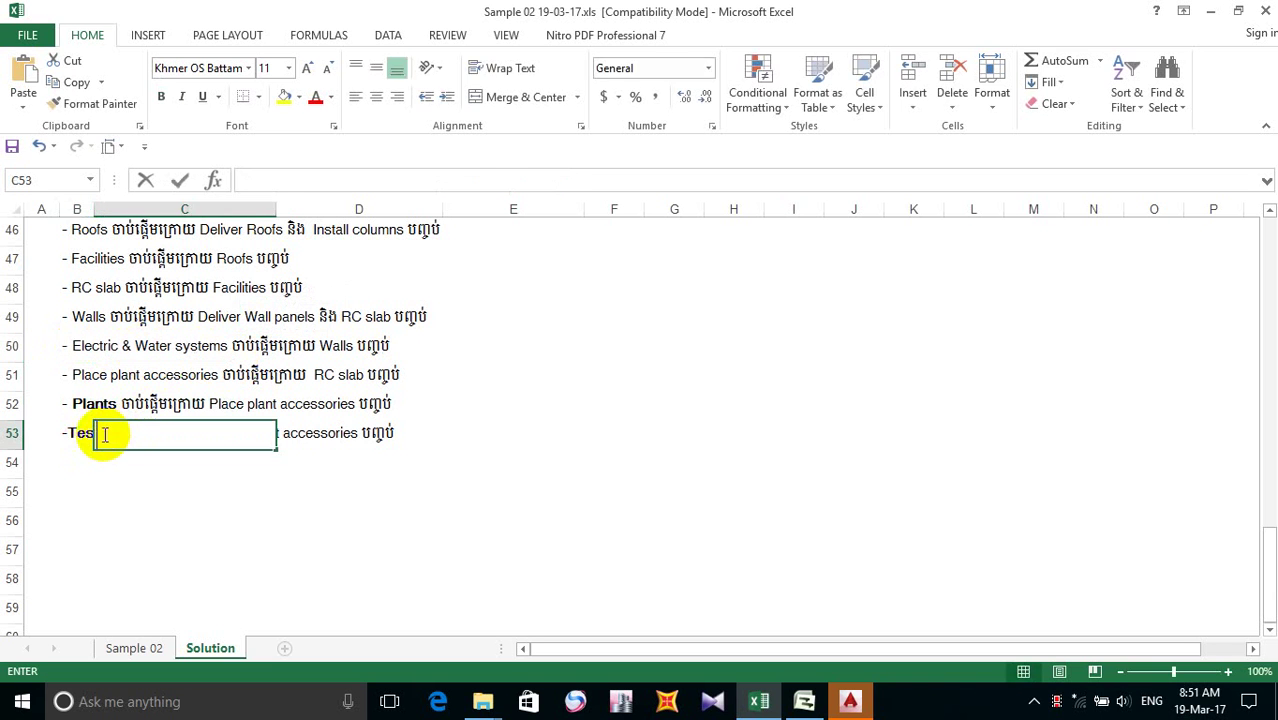
pyautogui.doubleClick(77, 436)
pyautogui.moveTo(210, 440); pyautogui.dragTo(362, 445)
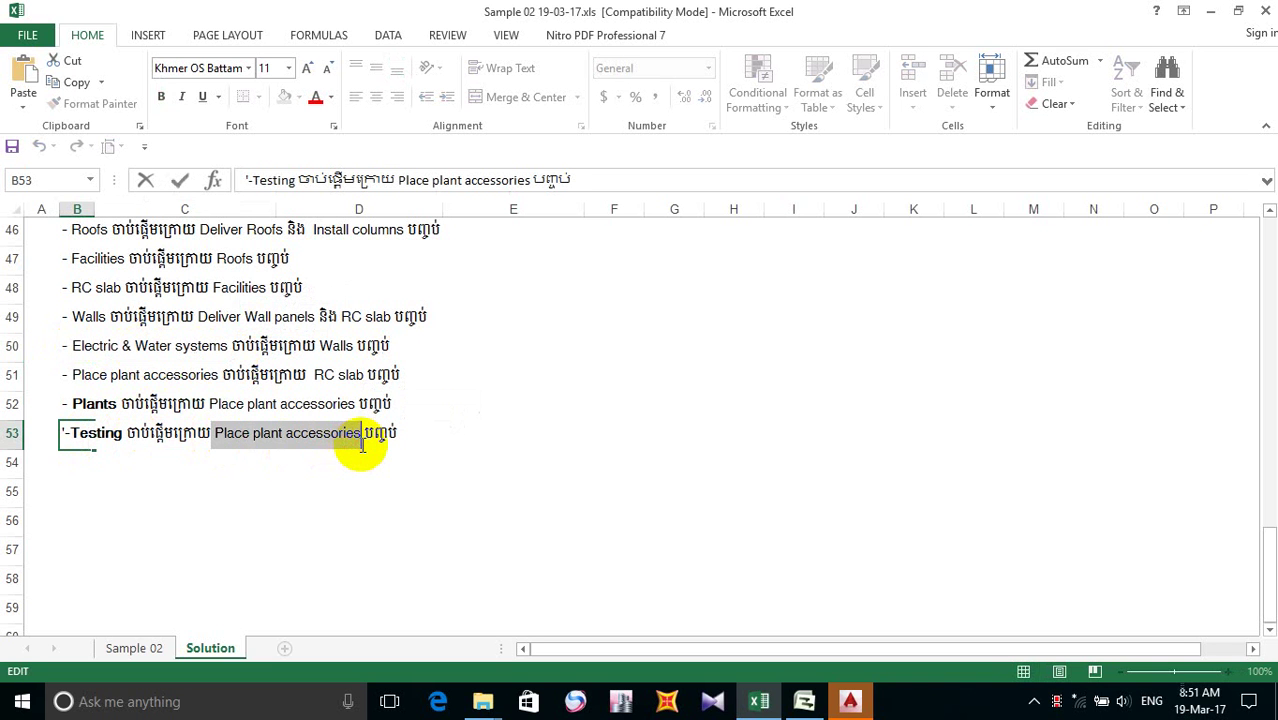
pyautogui.hotkey('ctrl', 'v')
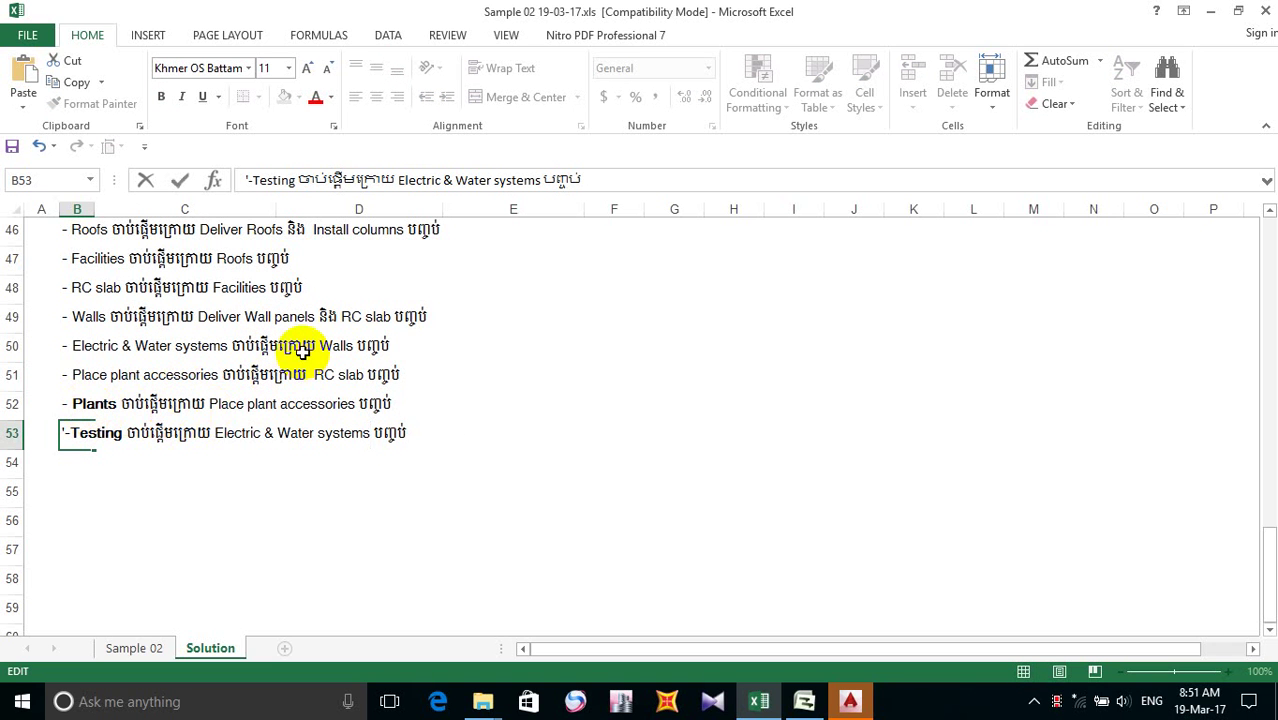
# - Insert "និង RC slab បញ្ចប់" copied from B49 after "Electric & Water systems" in B53 and delete the duplicated "បញ្ចប់"
pyautogui.click(78, 318)
pyautogui.doubleClick(66, 316)
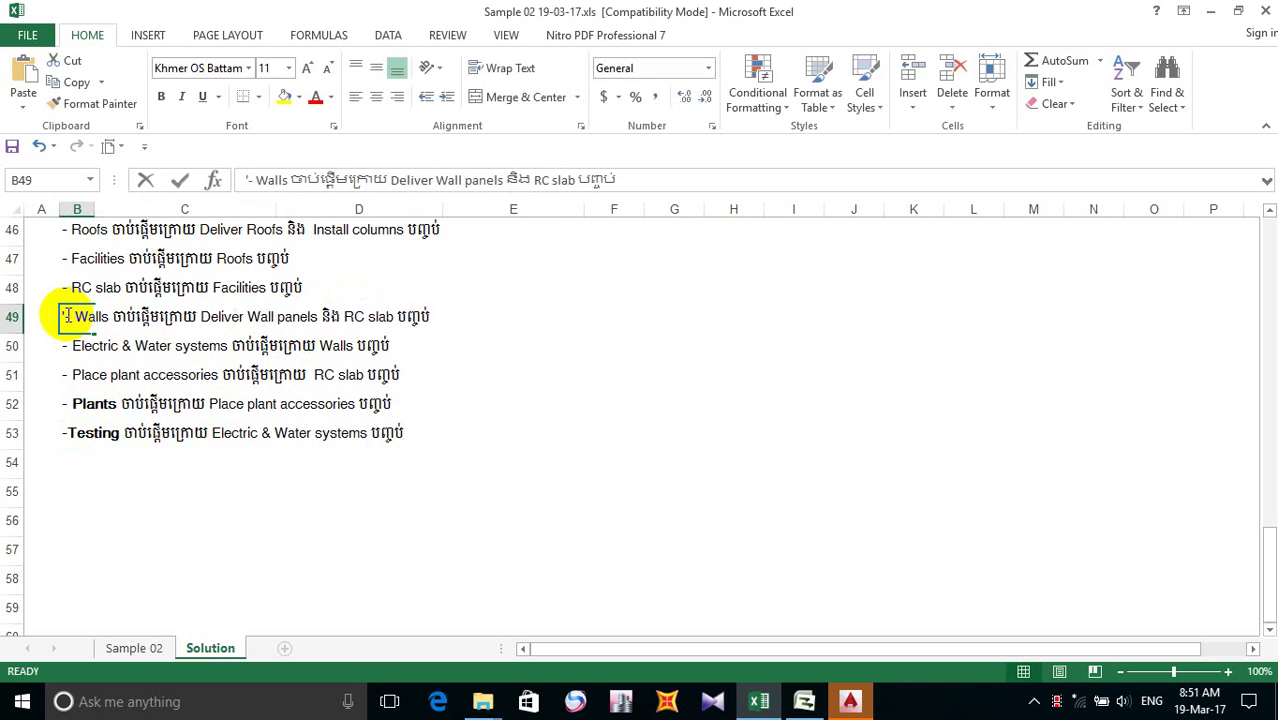
pyautogui.click(318, 316)
pyautogui.moveTo(398, 320); pyautogui.dragTo(443, 322)
pyautogui.hotkey('ctrl', 'c')
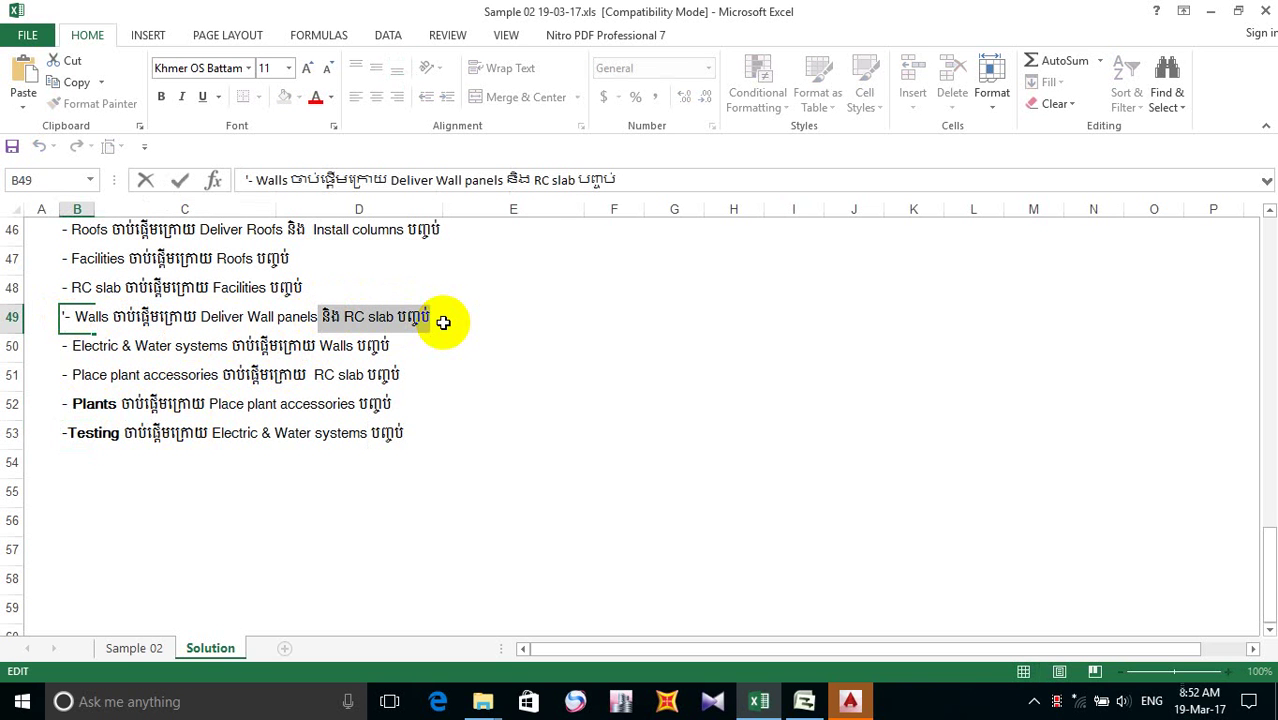
pyautogui.doubleClick(94, 438)
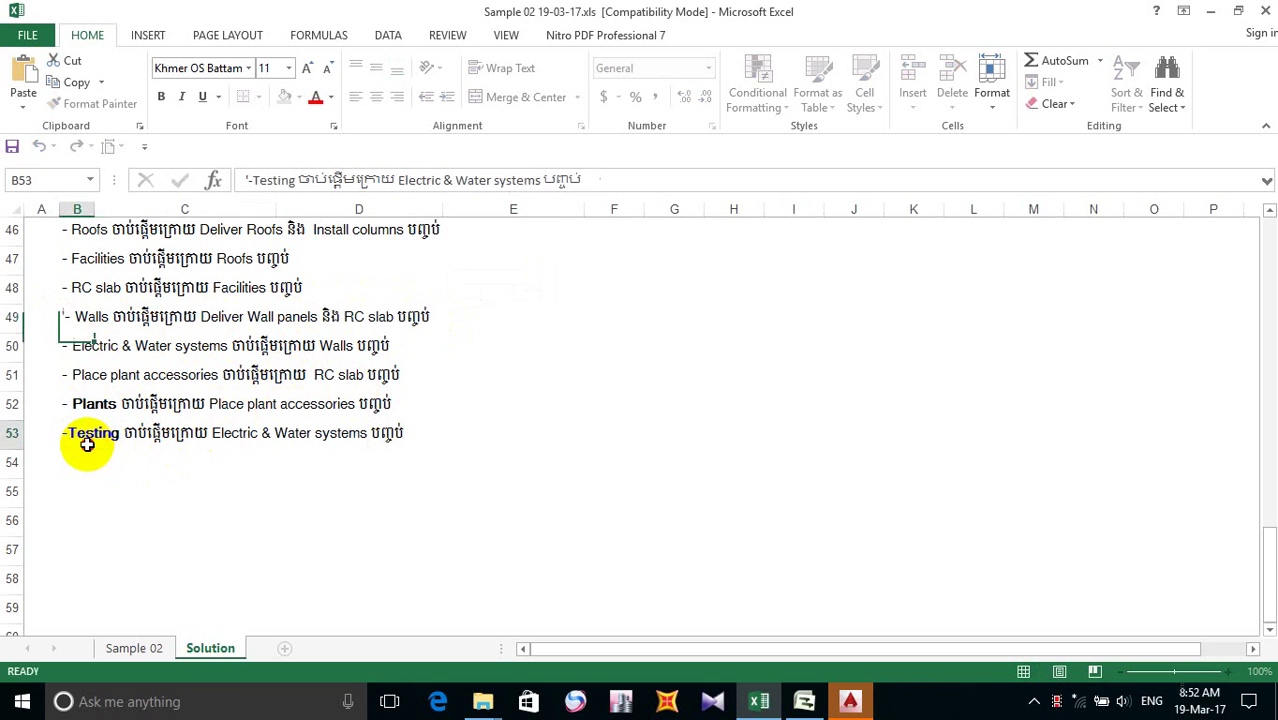
pyautogui.click(376, 434)
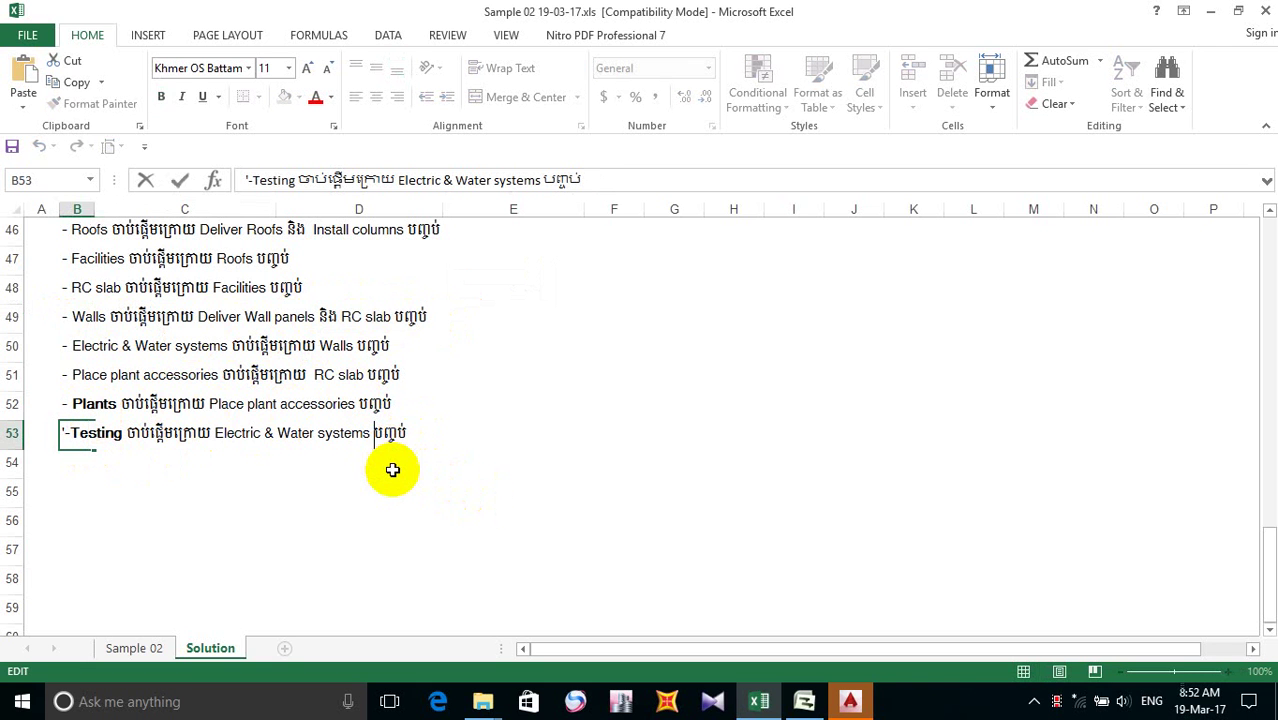
pyautogui.hotkey('ctrl', 'v')
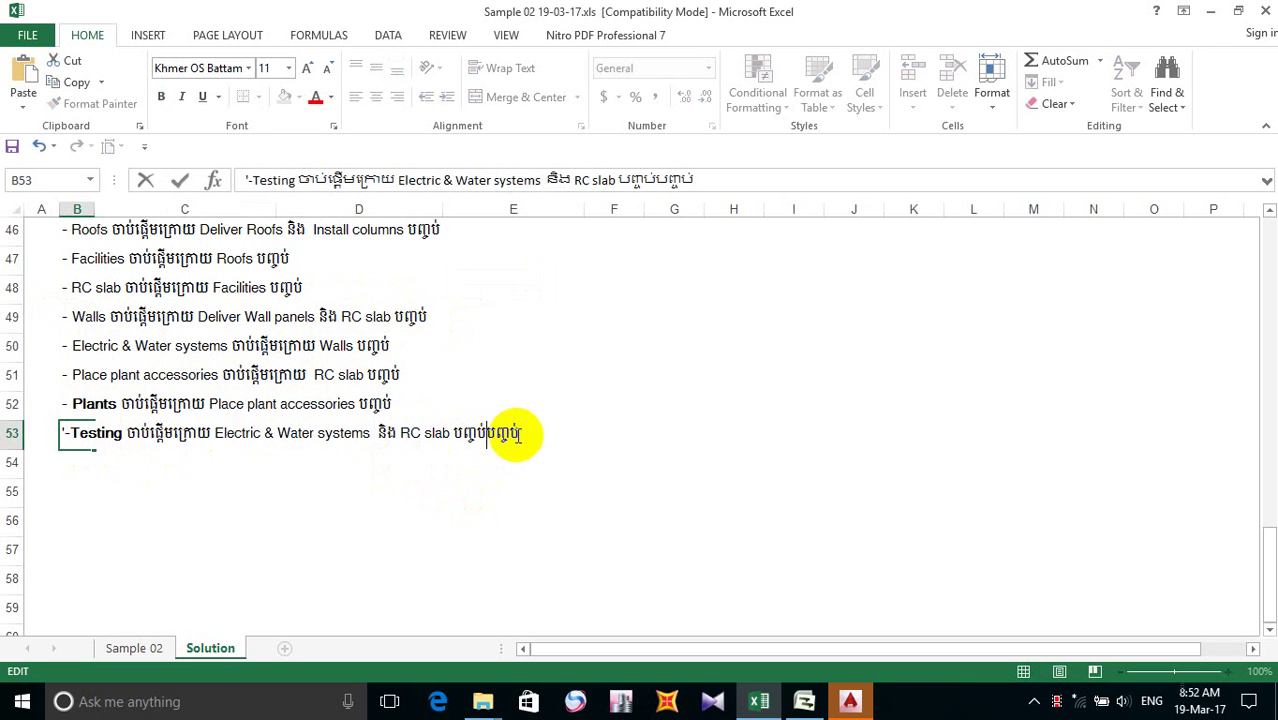
pyautogui.press('BackSpace')
pyautogui.press('BackSpace')
pyautogui.press('BackSpace')
pyautogui.press('BackSpace')
pyautogui.press('BackSpace')
pyautogui.press('BackSpace')
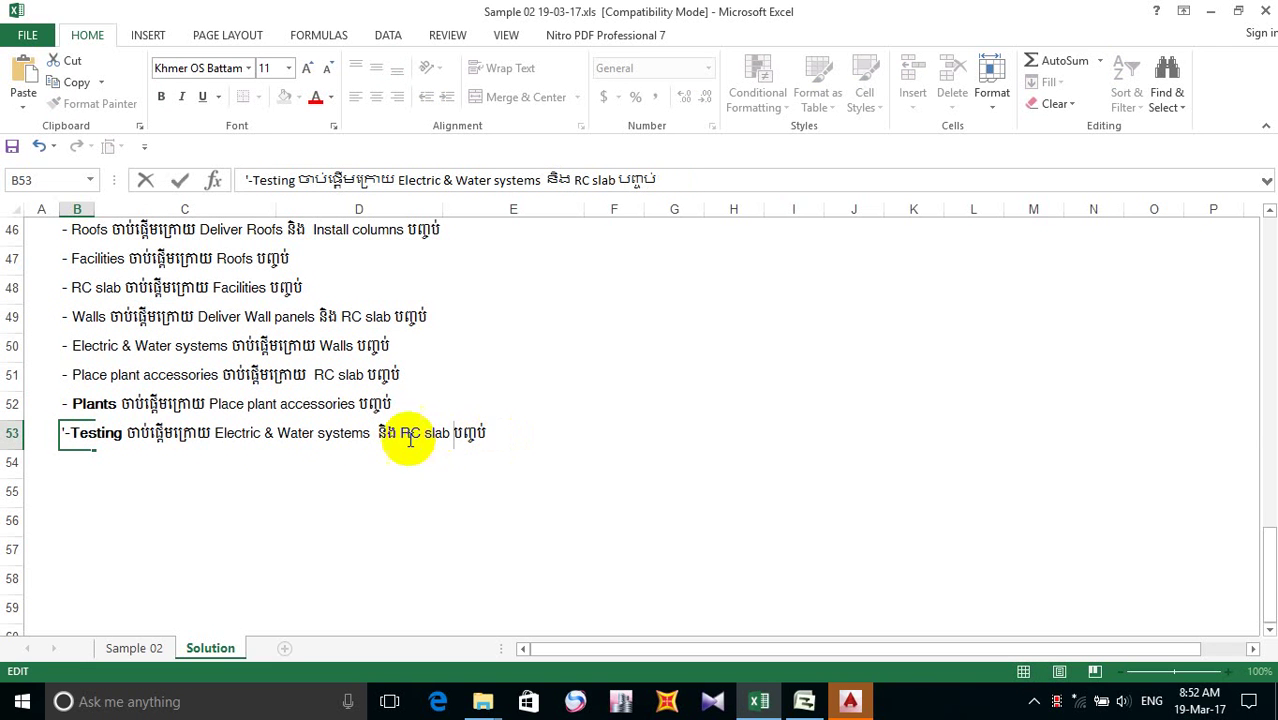
# - Replace the second preceding activity "RC slab" in B53 with "Plants", as named in B52
pyautogui.click(90, 406)
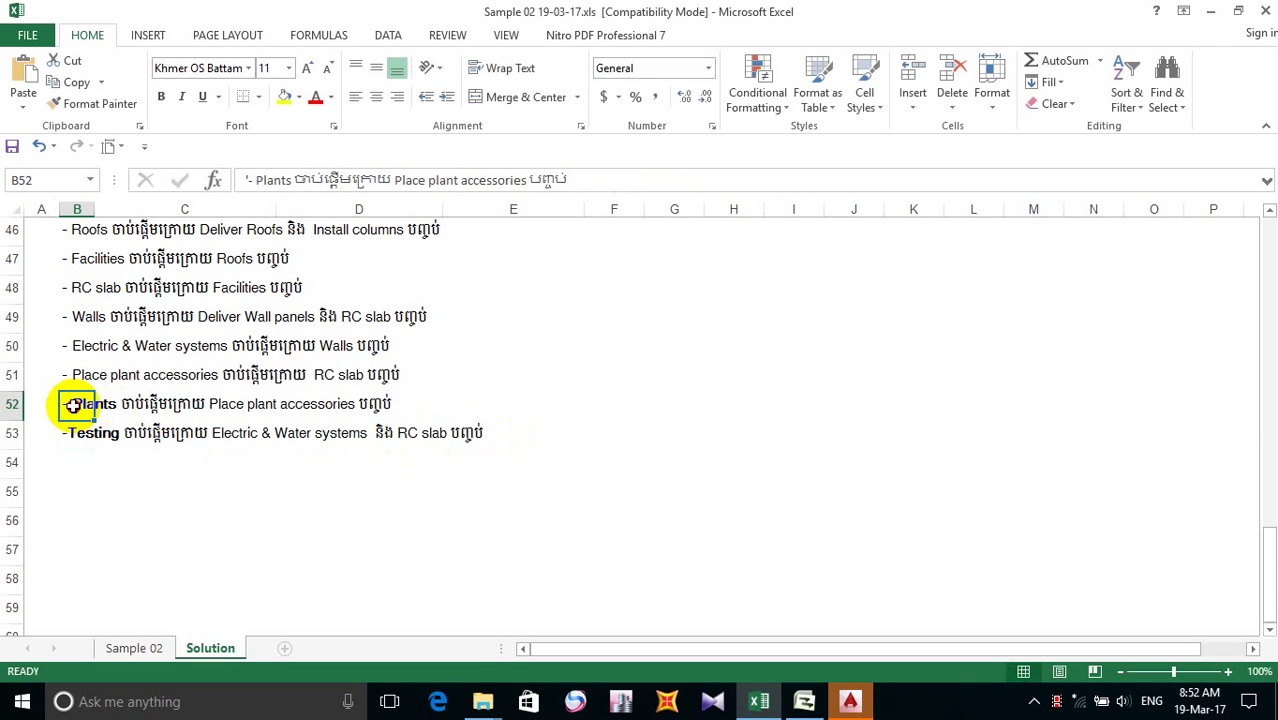
pyautogui.doubleClick(75, 405)
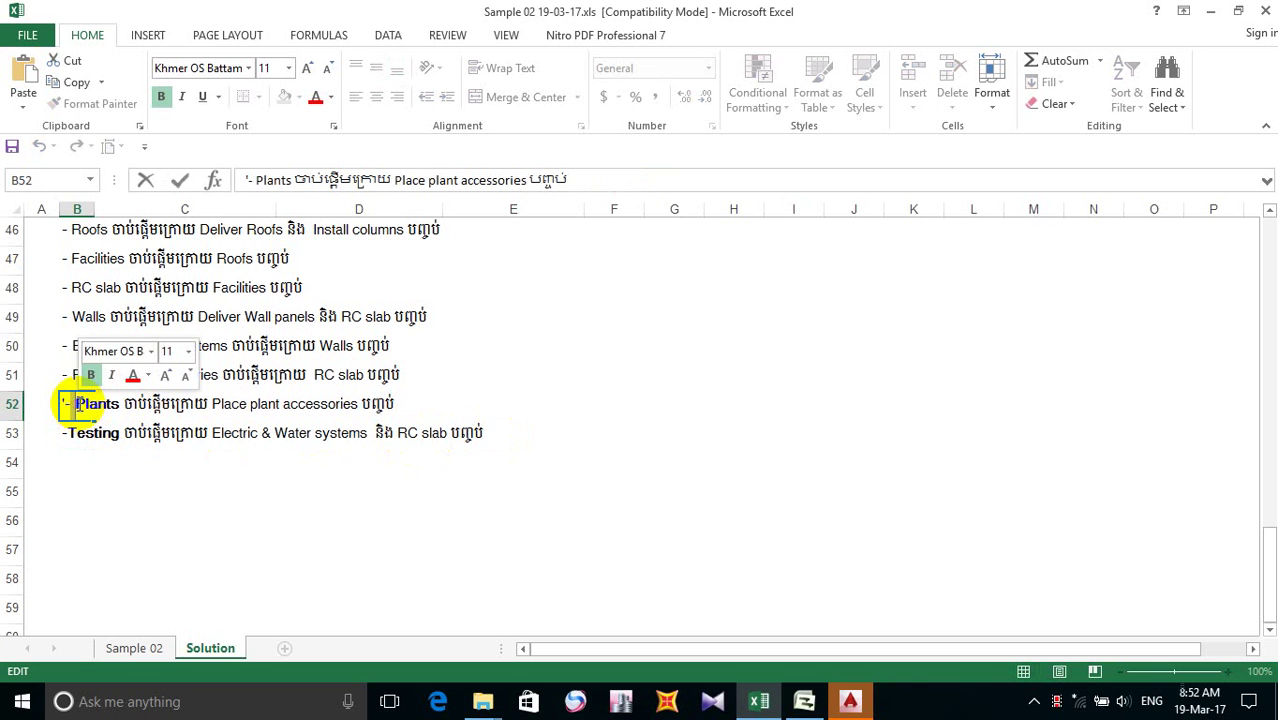
pyautogui.moveTo(75, 405); pyautogui.dragTo(119, 405)
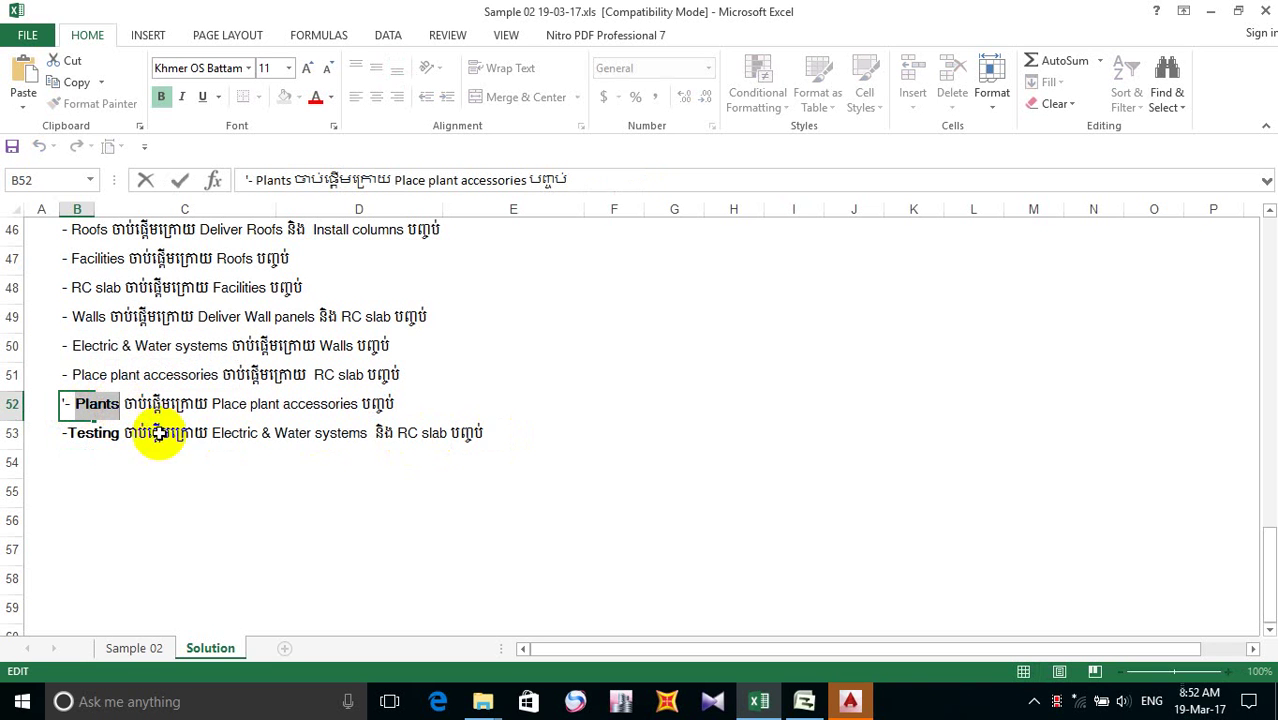
pyautogui.doubleClick(77, 434)
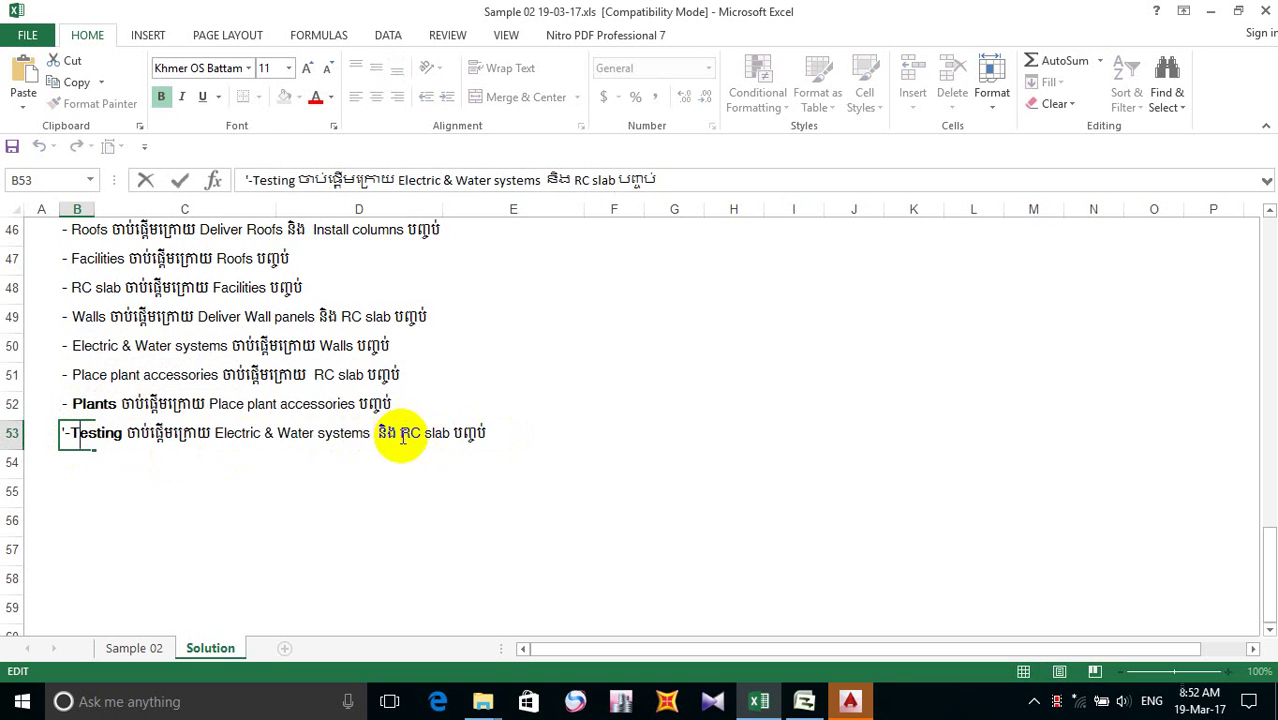
pyautogui.moveTo(400, 436); pyautogui.dragTo(450, 438)
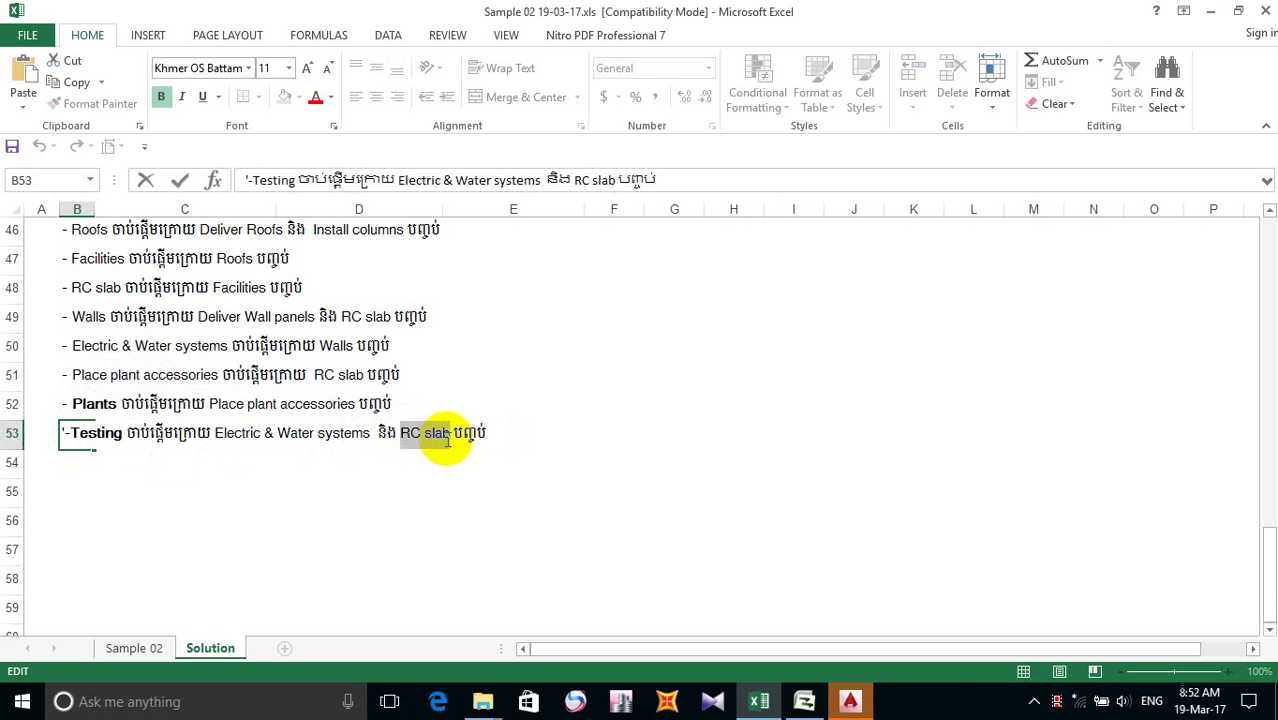
pyautogui.write('Plants')
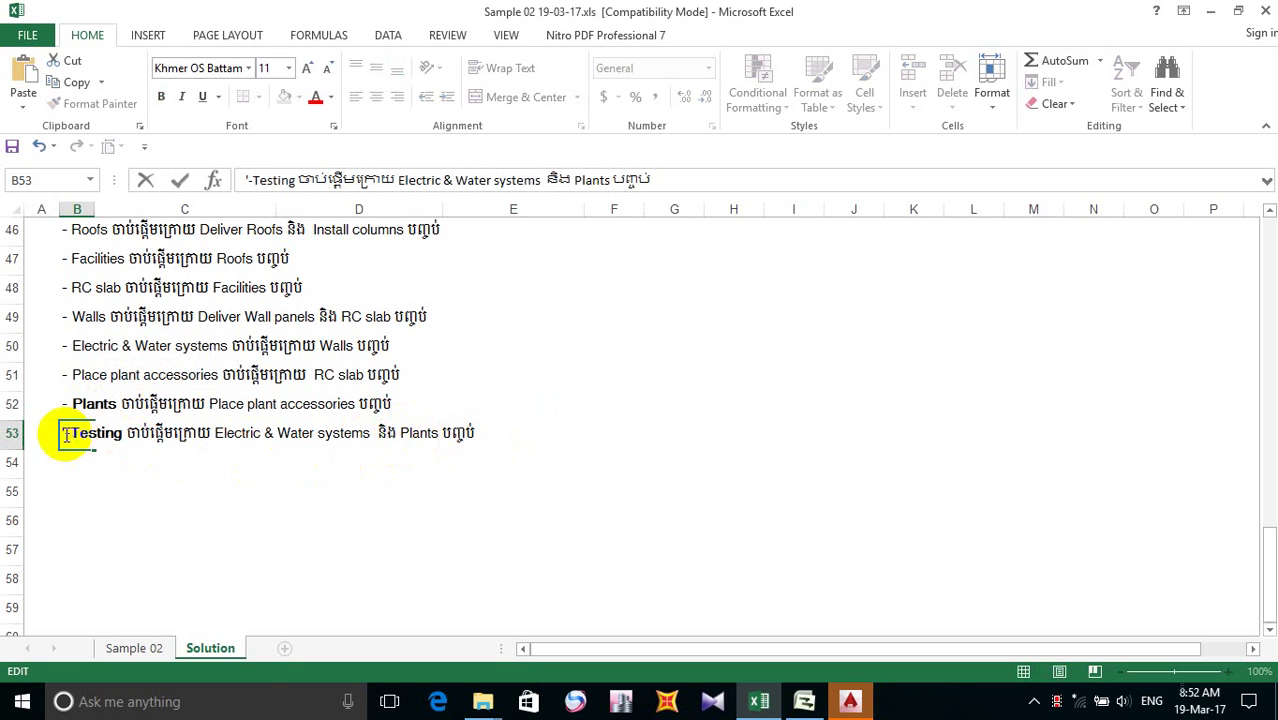
pyautogui.hotkey('ctrl', 'Return')
# - Remove the bold formatting from the Plants line in B52 and the Testing line in B53
pyautogui.click(103, 403)
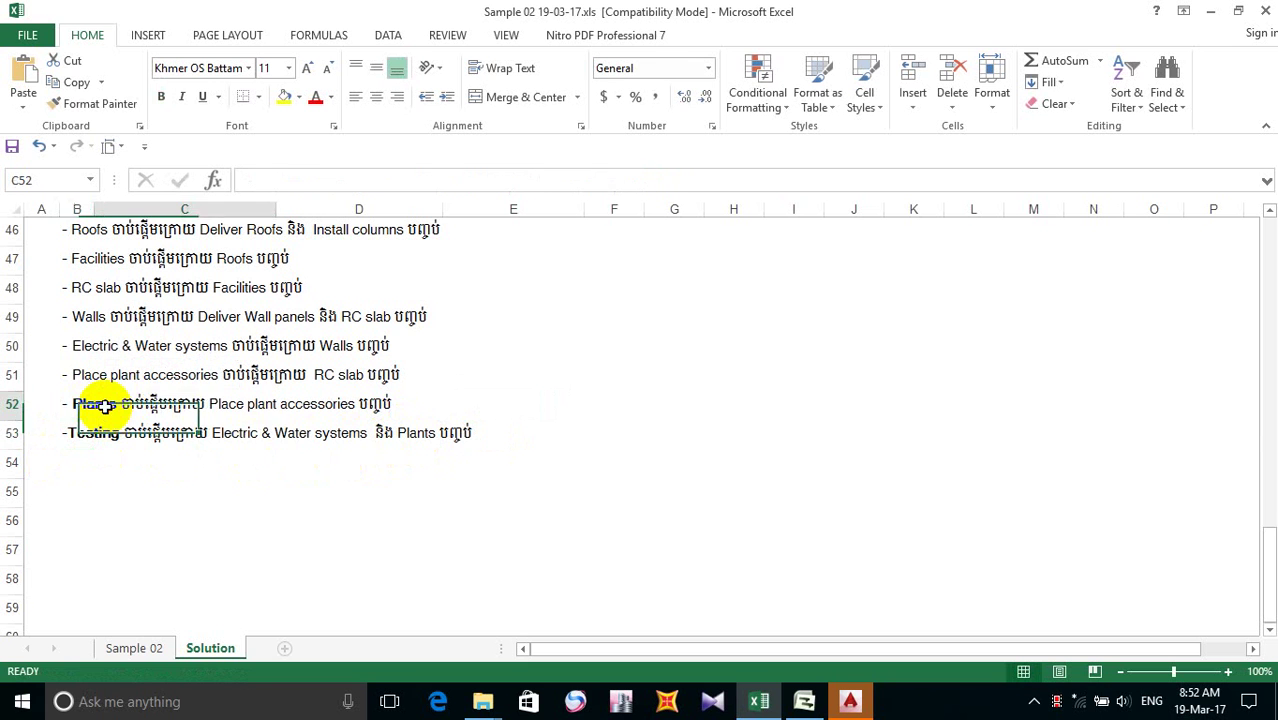
pyautogui.click(82, 403)
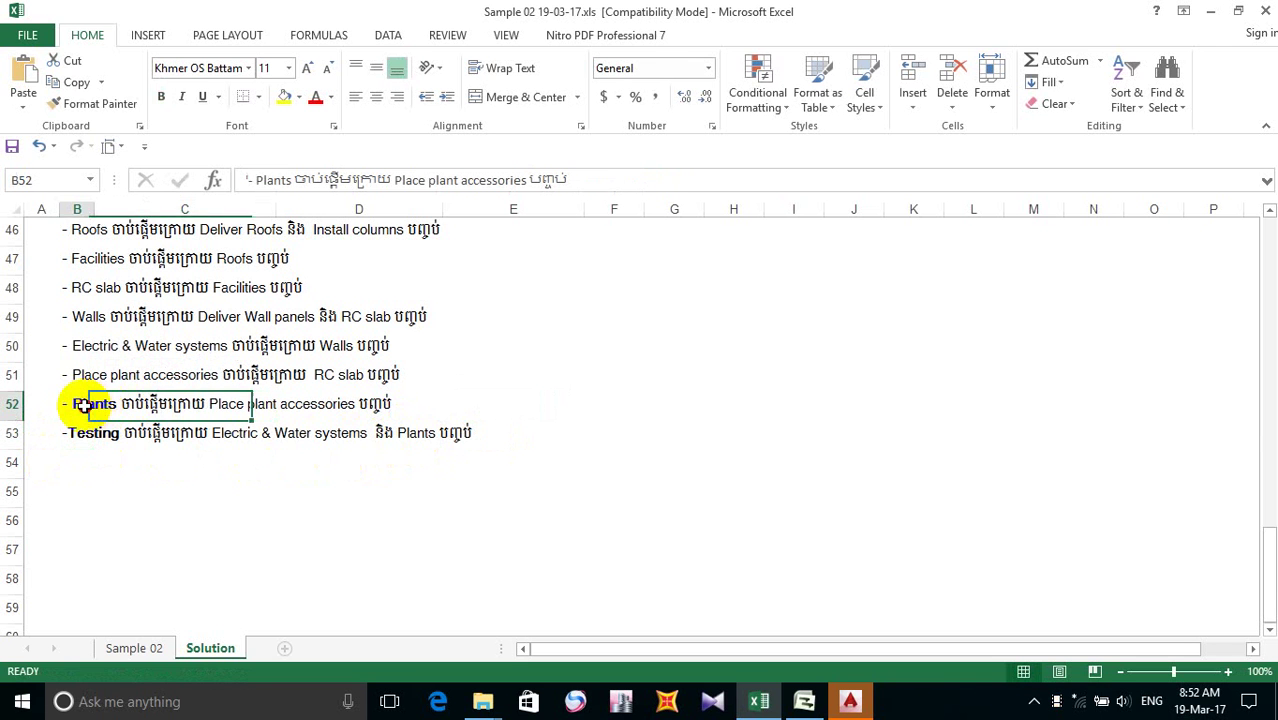
pyautogui.click(161, 98)
pyautogui.click(161, 98)
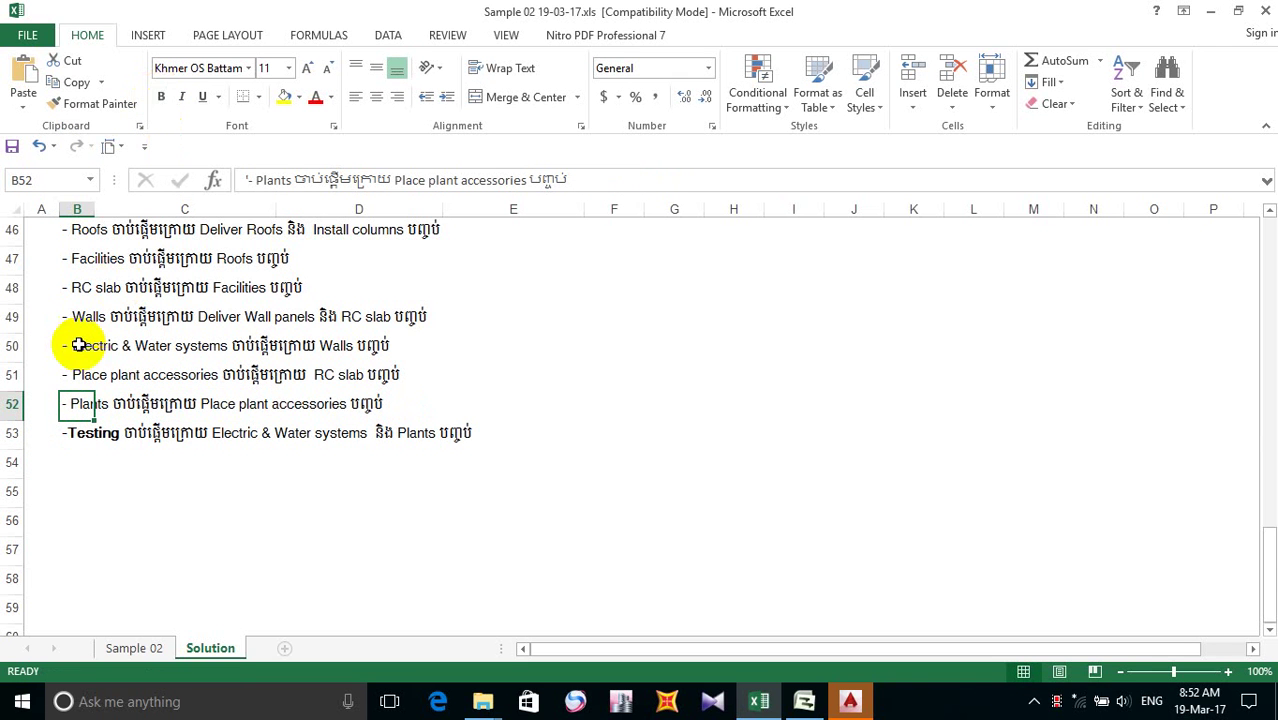
pyautogui.click(72, 433)
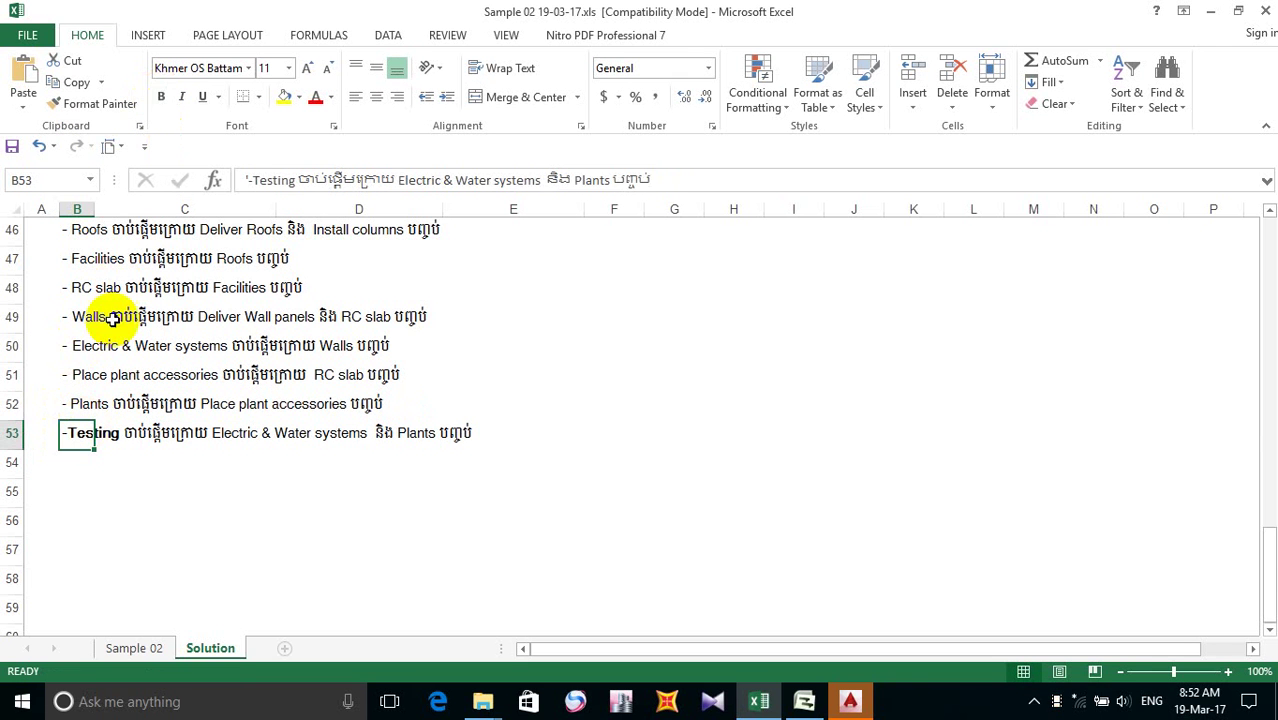
pyautogui.click(161, 97)
pyautogui.click(161, 97)
pyautogui.moveTo(131, 445); pyautogui.dragTo(86, 400)
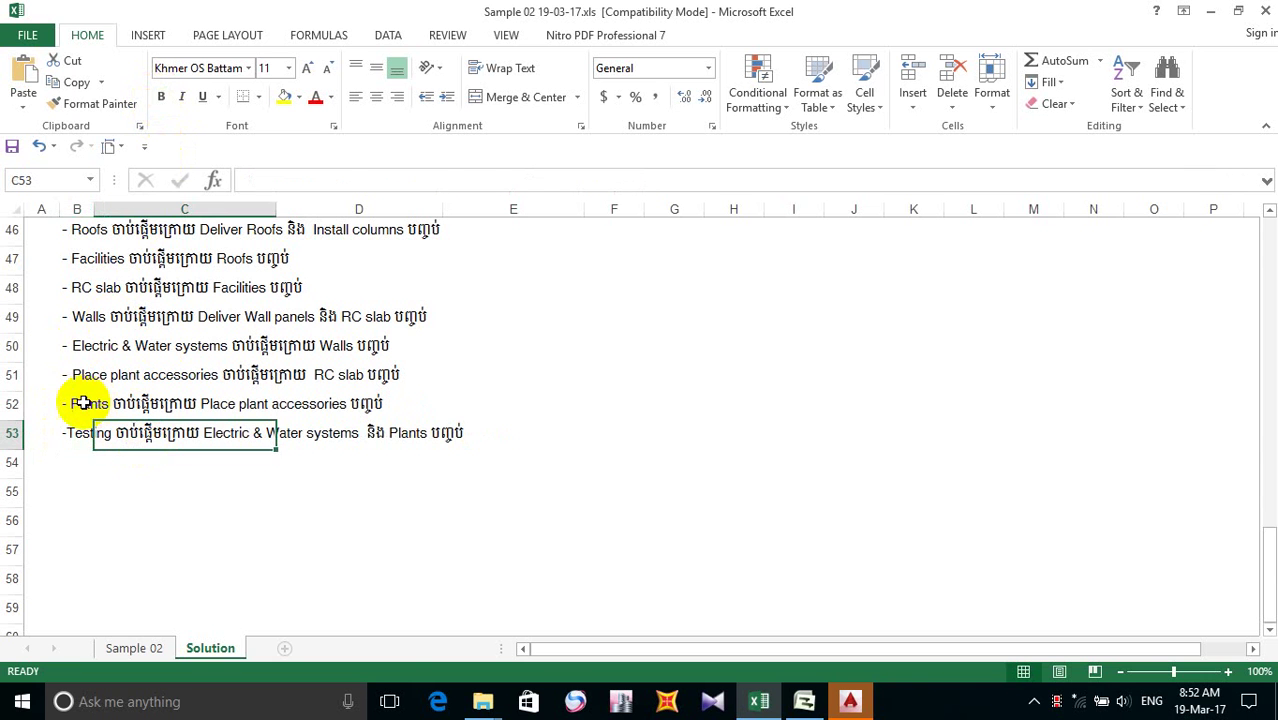
pyautogui.click(86, 400)
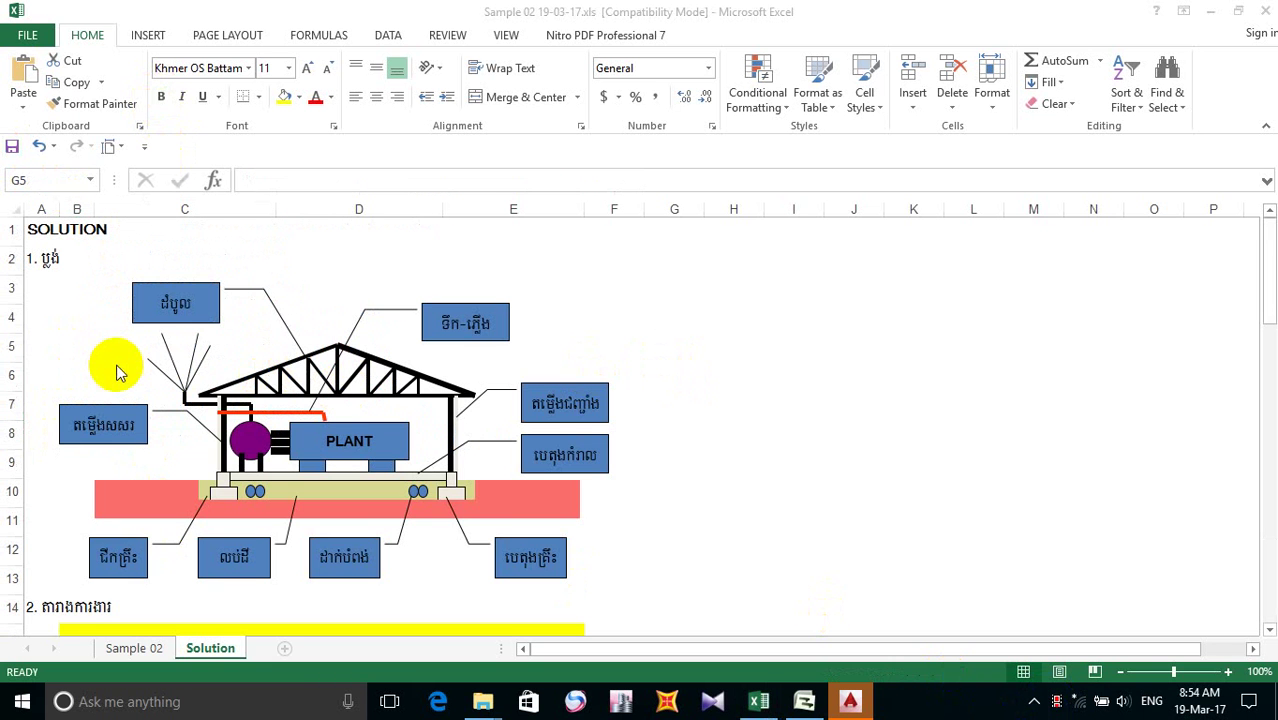
# - Copy the CPM (Critical Path Method) section heading from A36 into A54, below the Testing line
pyautogui.click(613, 414)
pyautogui.scroll(-9, 620, 410)
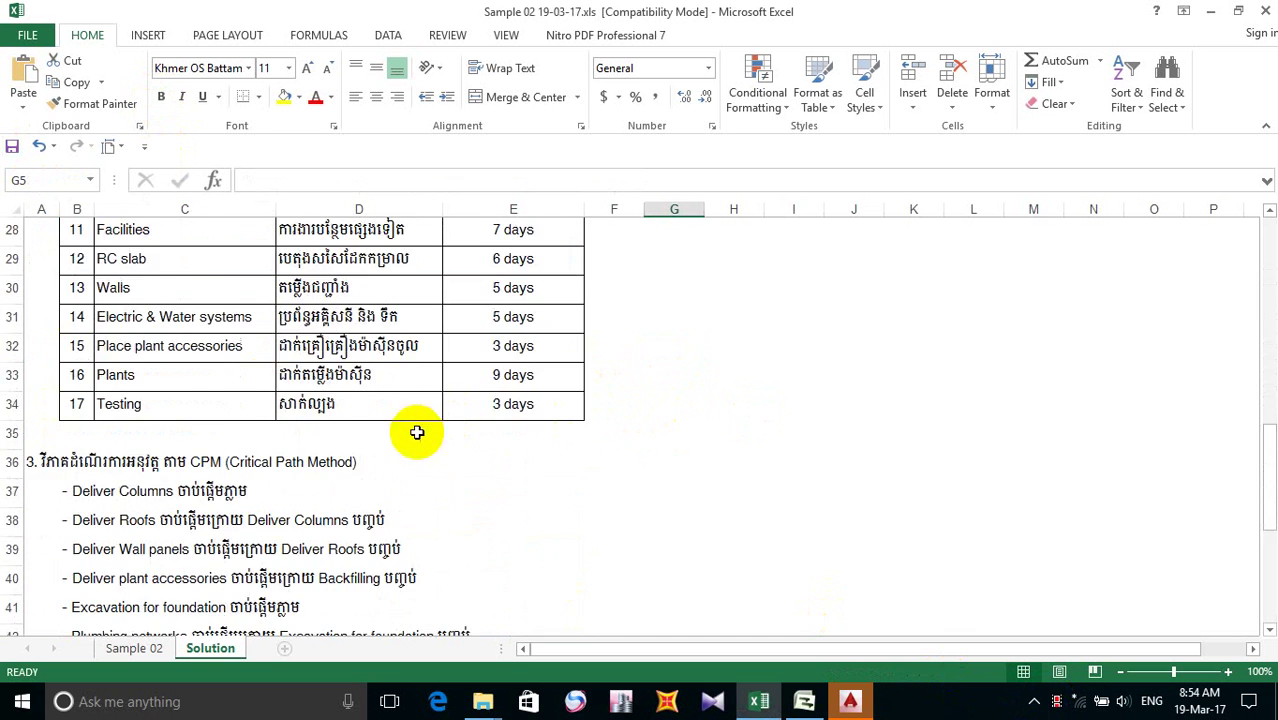
pyautogui.scroll(-7, 417, 432)
pyautogui.click(30, 375)
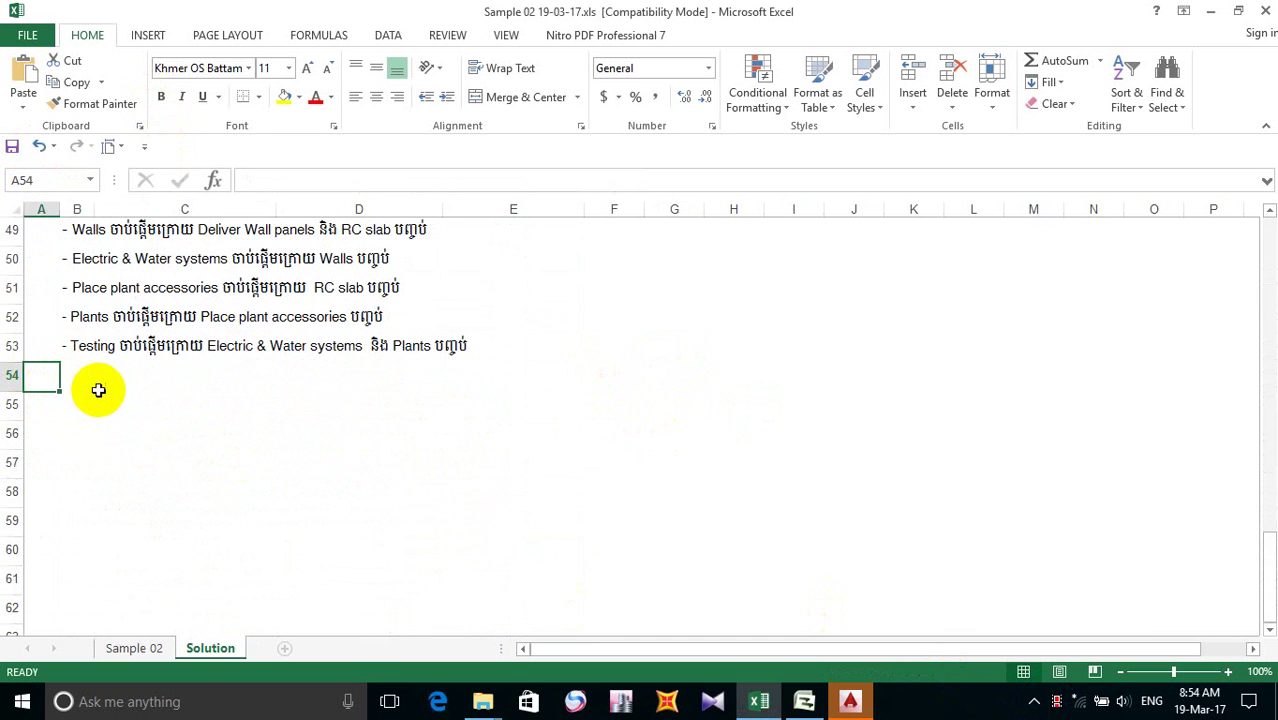
pyautogui.scroll(6, 98, 390)
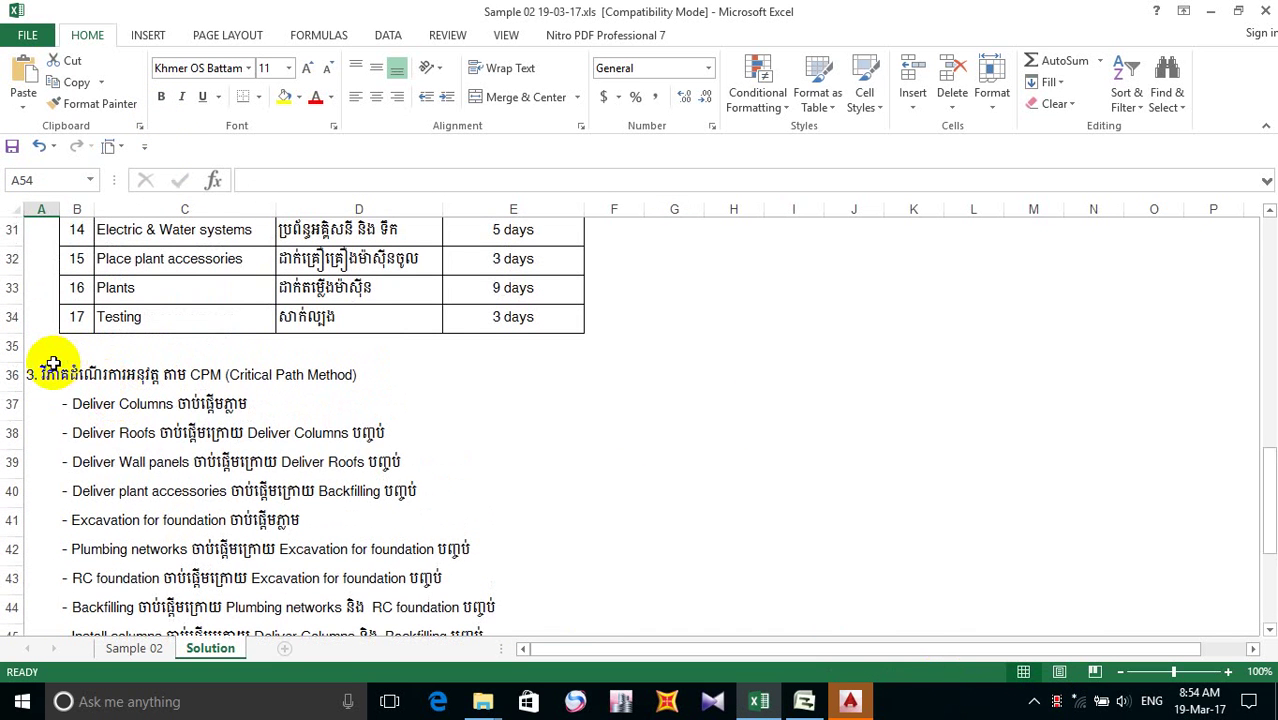
pyautogui.scroll(-6, 62, 494)
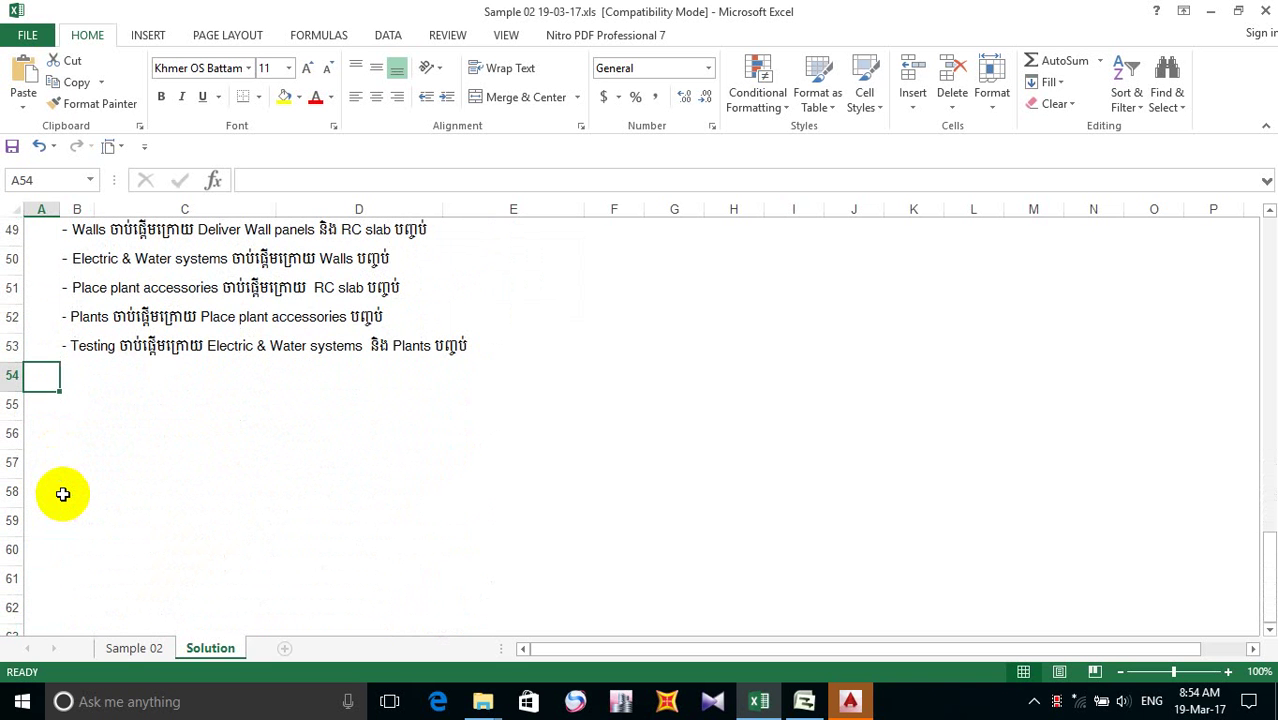
pyautogui.scroll(7, 62, 485)
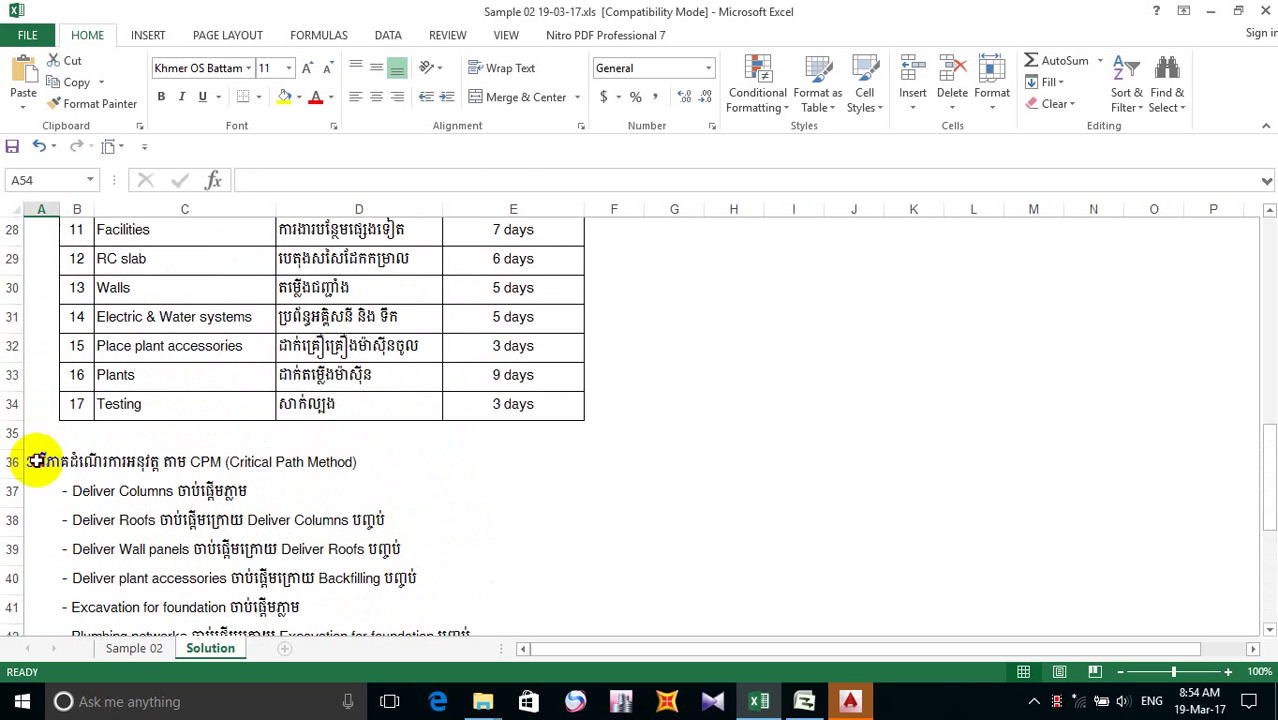
pyautogui.click(37, 461)
pyautogui.scroll(-7, 60, 465)
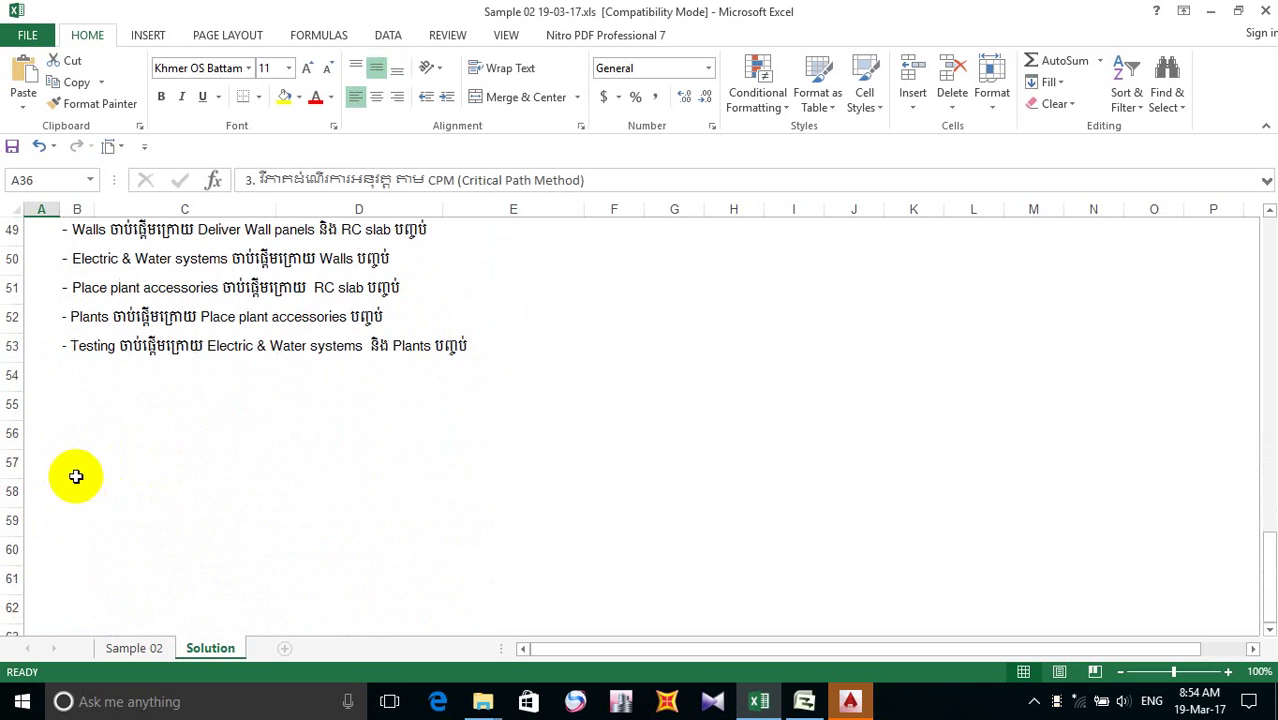
pyautogui.click(41, 383)
pyautogui.write('3. វិភាគដំណើរការអនុវត្ត តាម CPM (Critical Path Method)')
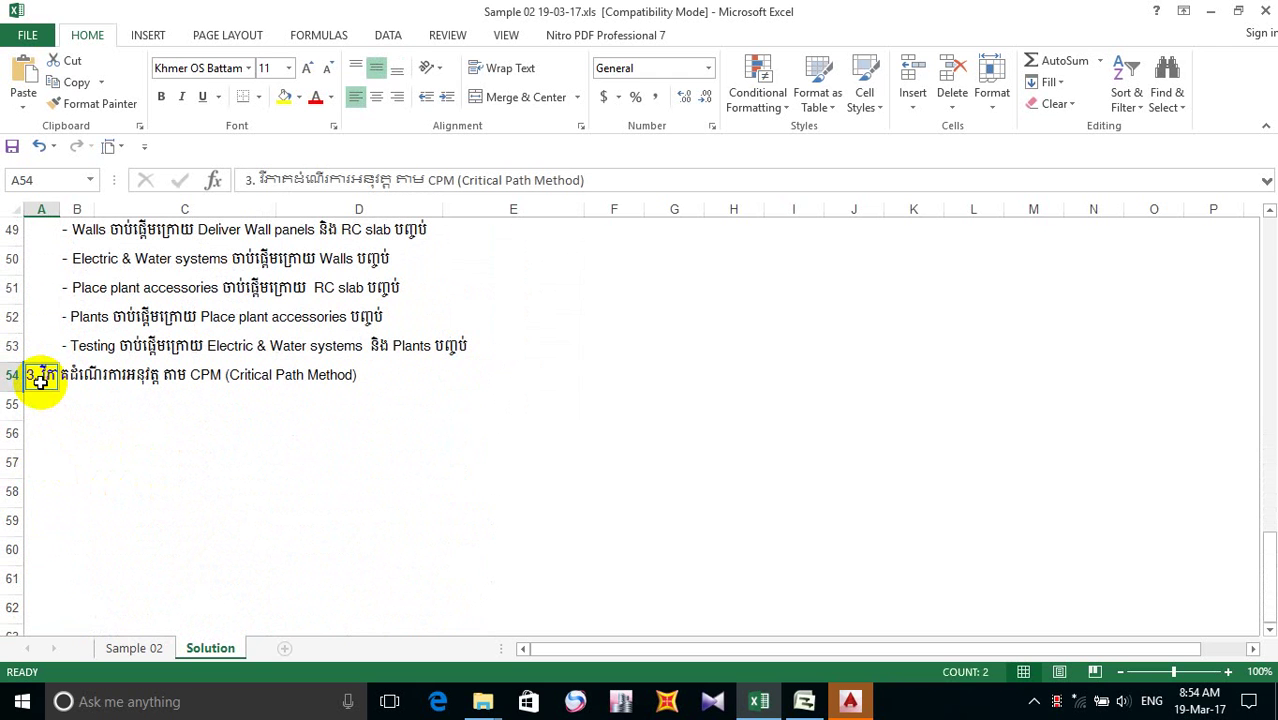
# - Change the copied heading in A54 to "4. ប្រើប្រាស់ MOP"
pyautogui.doubleClick(27, 378)
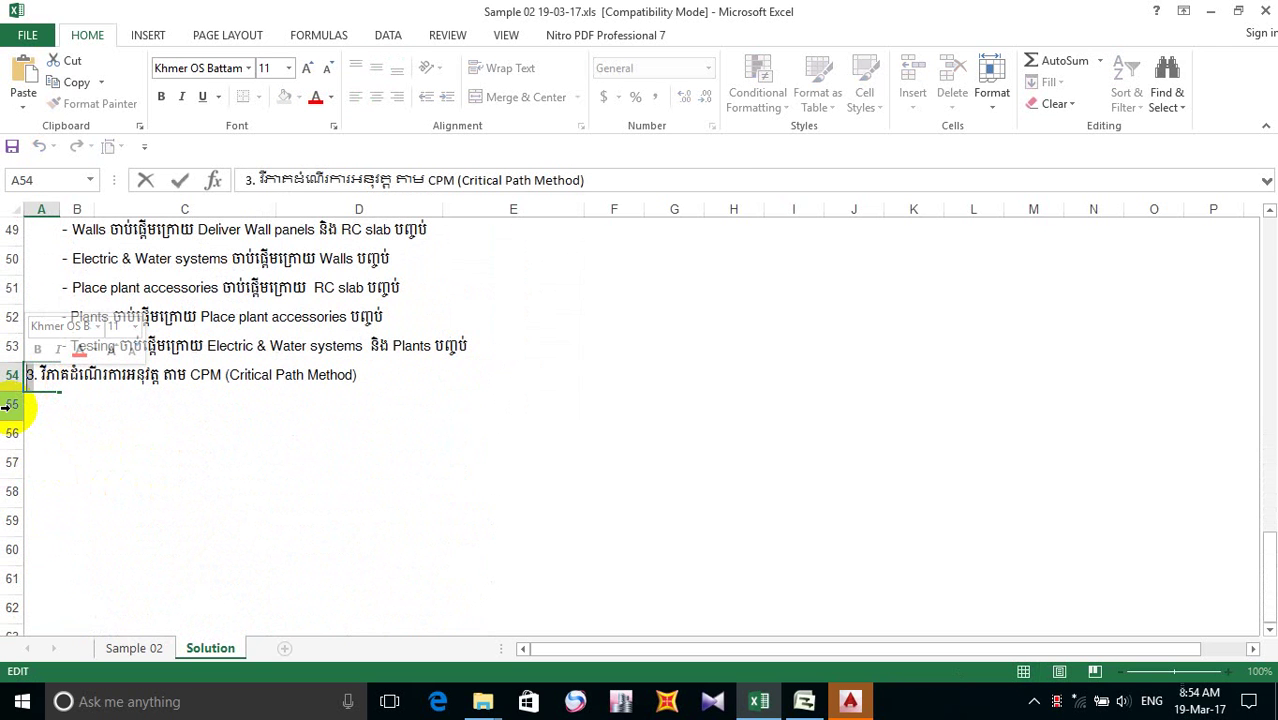
pyautogui.press('BackSpace')
pyautogui.write('4')
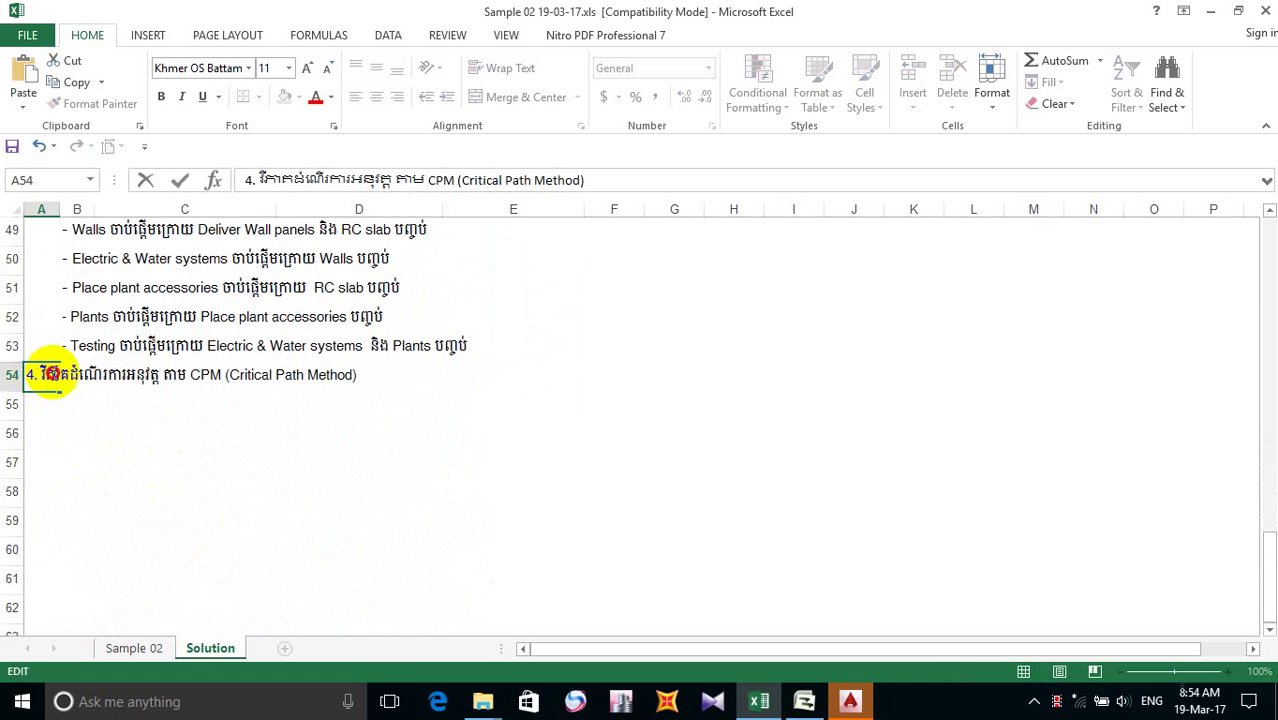
pyautogui.moveTo(40, 378); pyautogui.dragTo(401, 405)
pyautogui.click(42, 375)
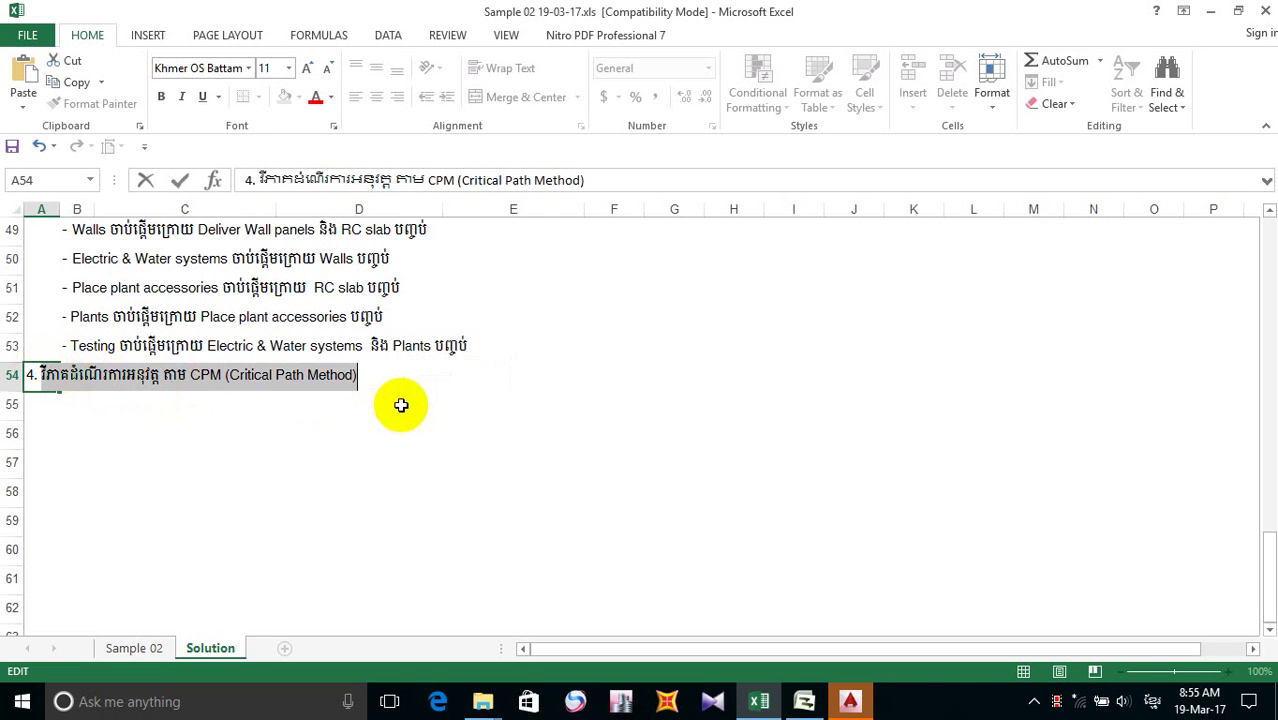
pyautogui.write('ប')
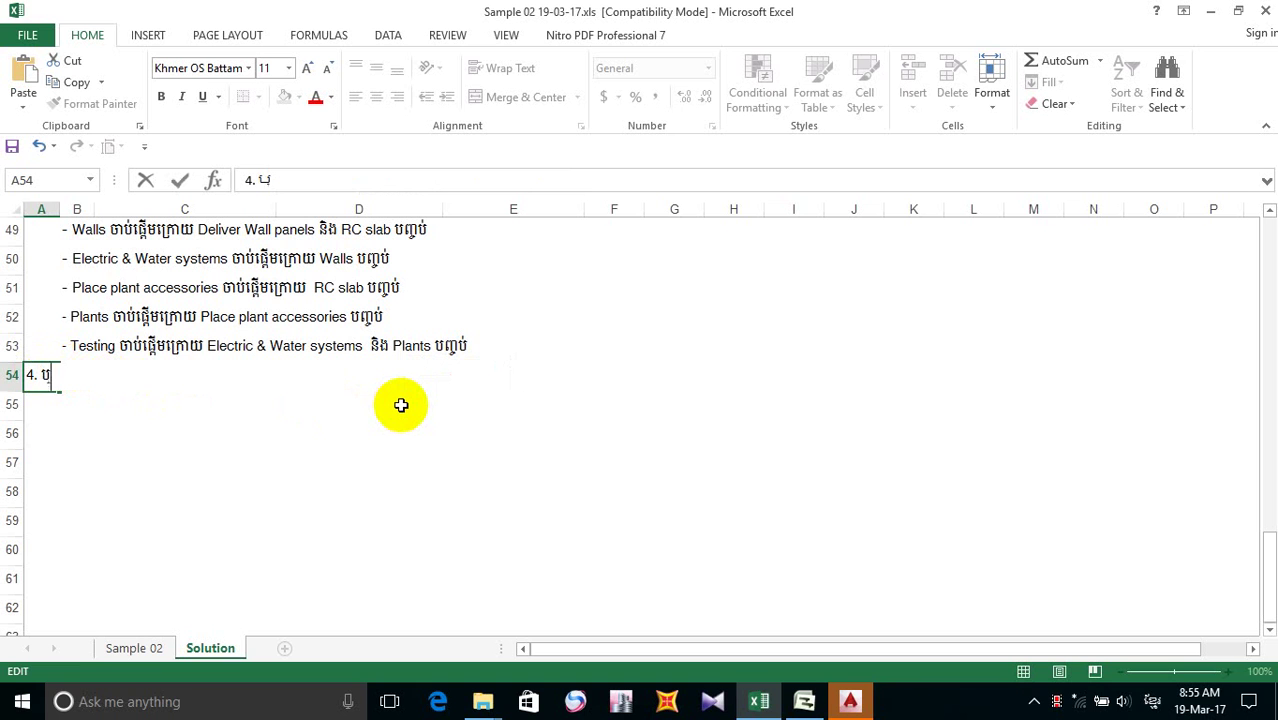
pyautogui.write('្រើប្រាល')
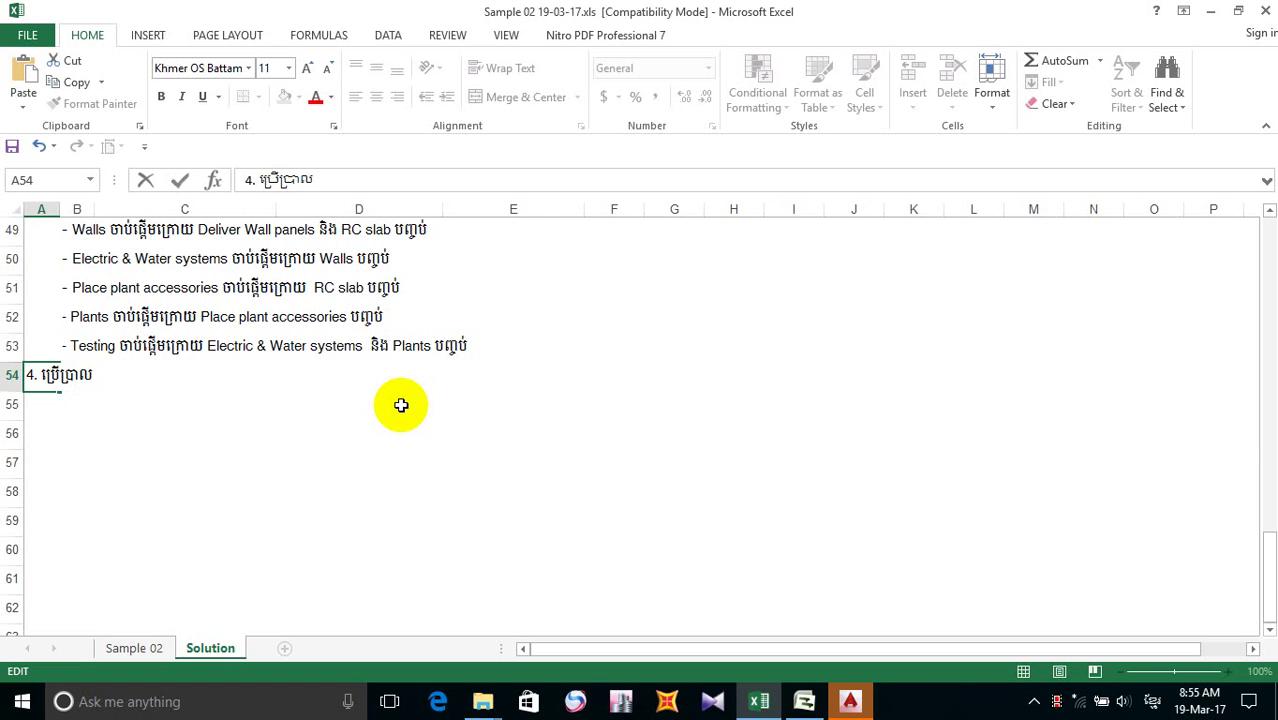
pyautogui.press('BackSpace')
pyautogui.write('ស់ MOP')
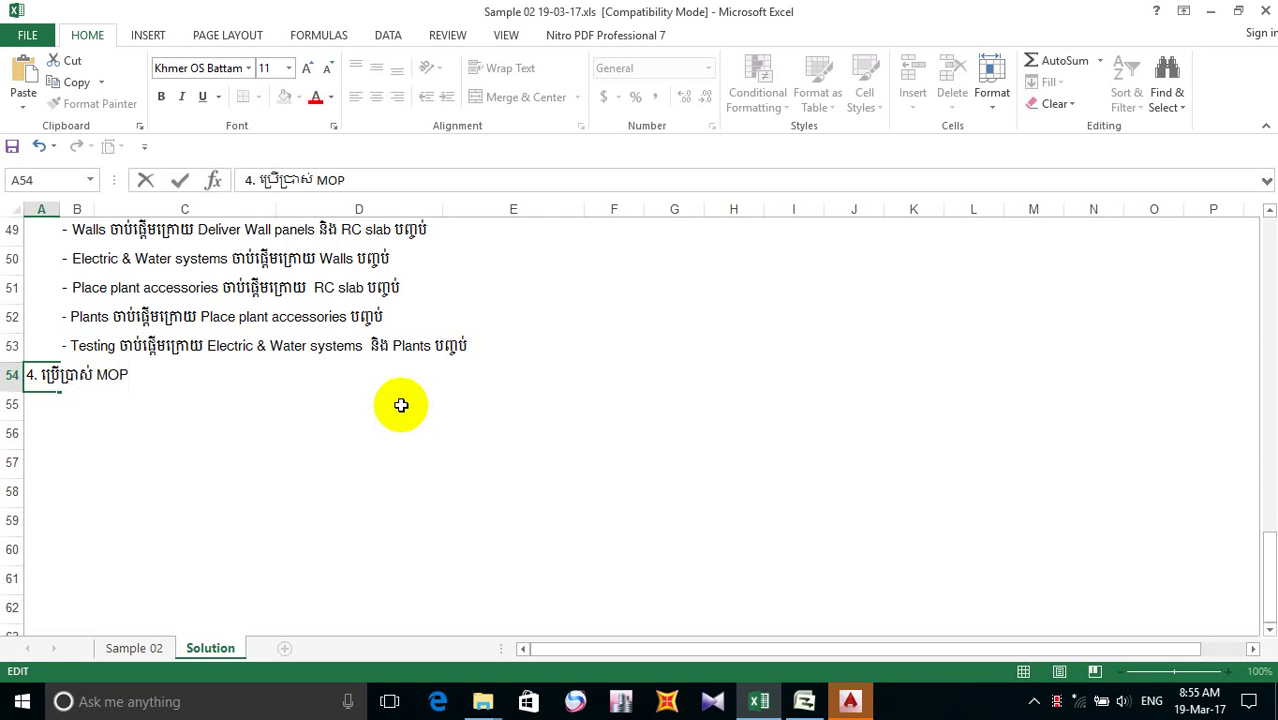
pyautogui.click(80, 418)
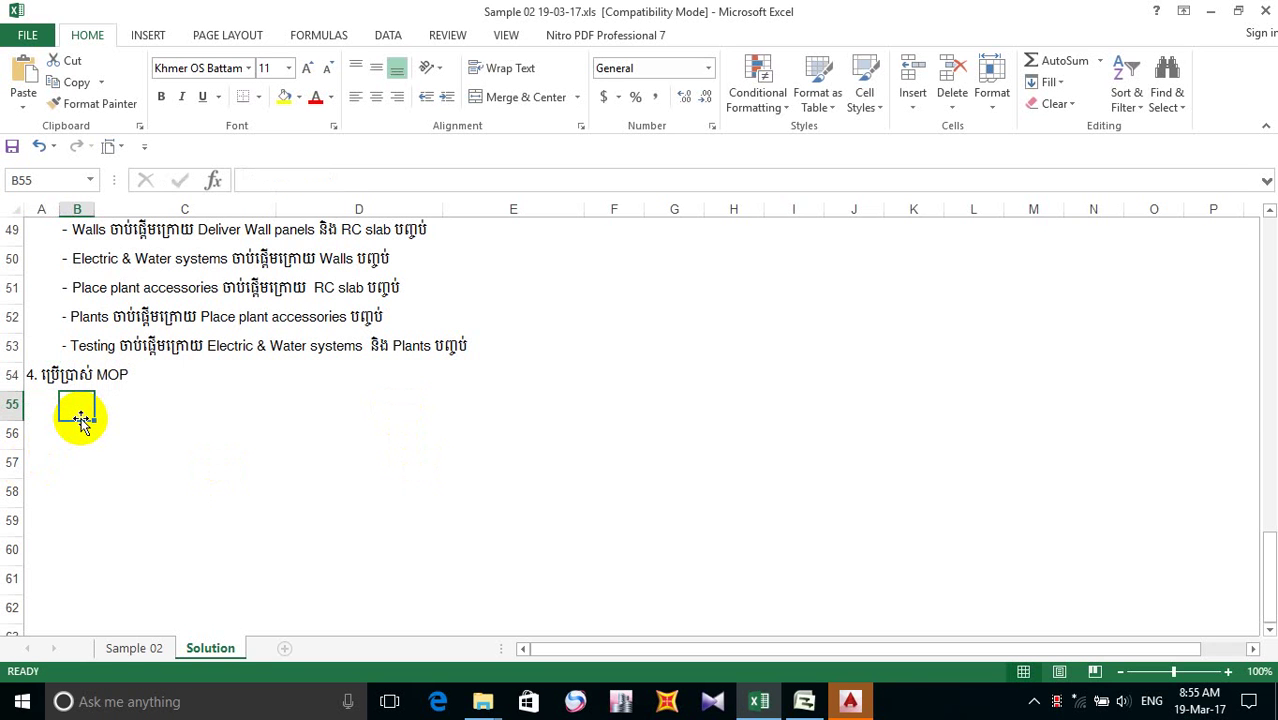
# - Select B55 under the MOP heading and open the workbook "Sample 1 17 01 17.xls" from the CPM folder in File Explorer
pyautogui.moveTo(168, 434); pyautogui.dragTo(80, 394)
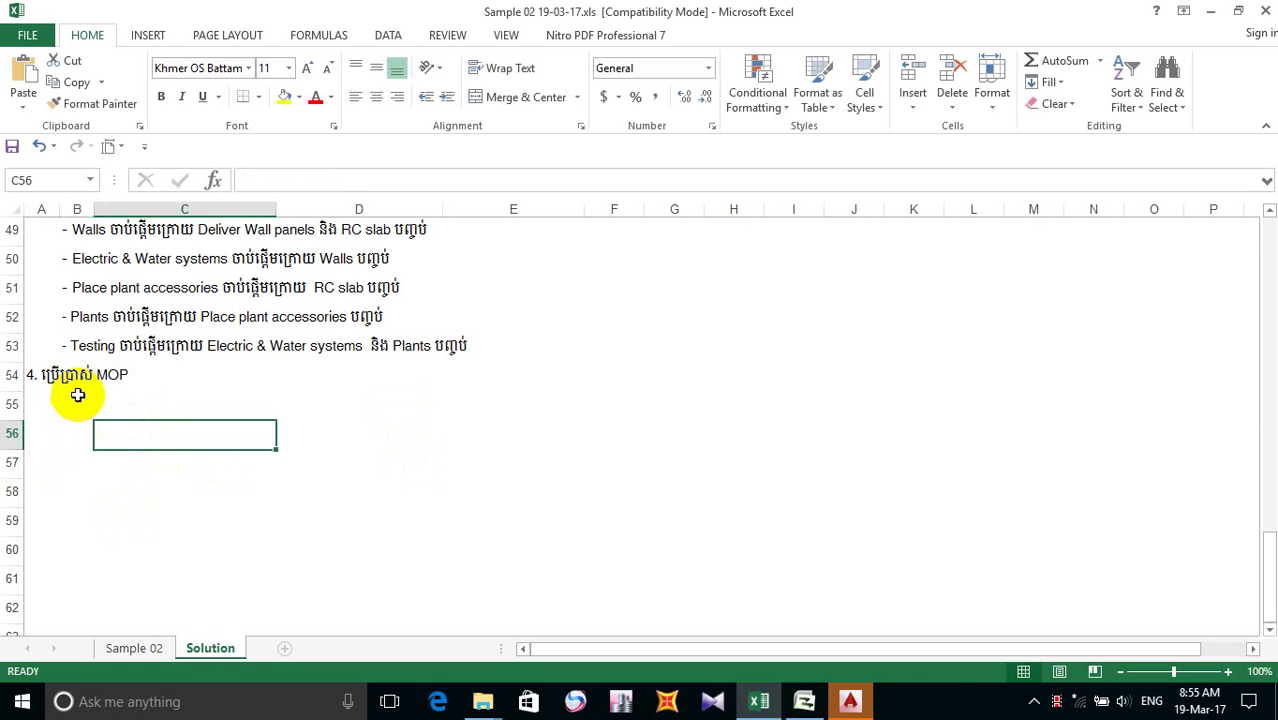
pyautogui.click(80, 394)
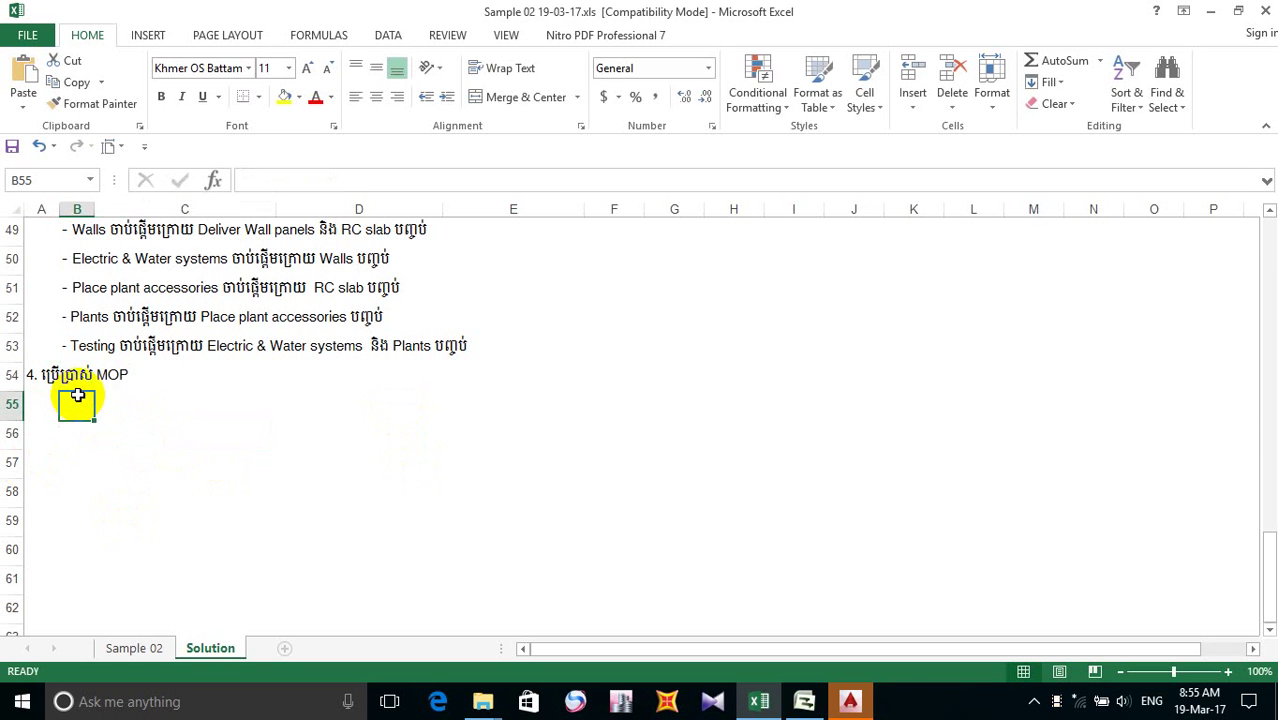
pyautogui.click(482, 701)
pyautogui.moveTo(430, 597)
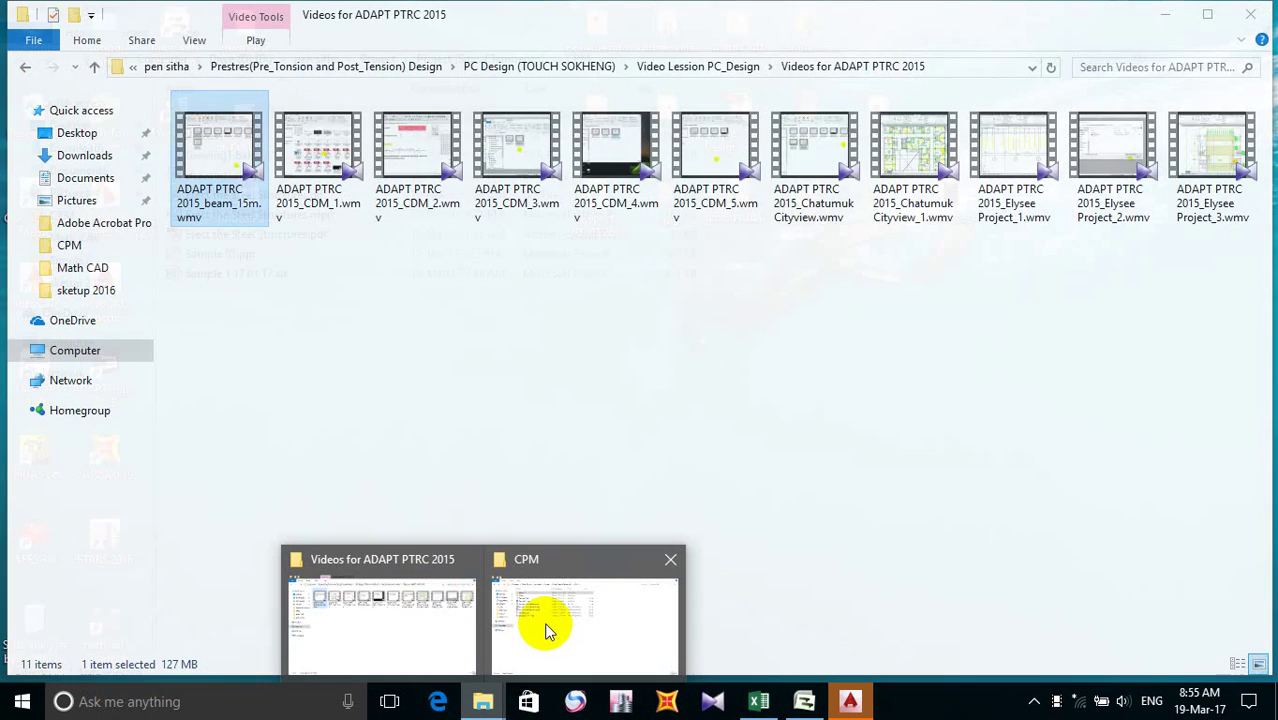
pyautogui.moveTo(559, 630)
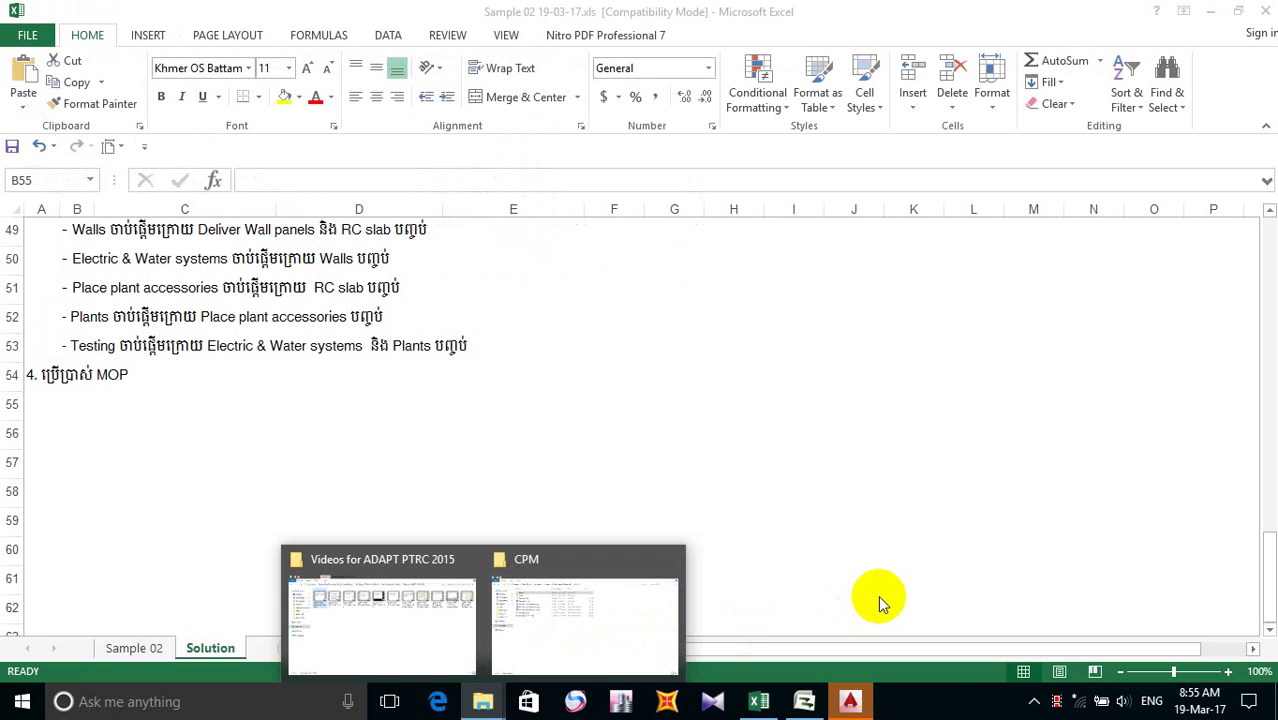
pyautogui.click(579, 616)
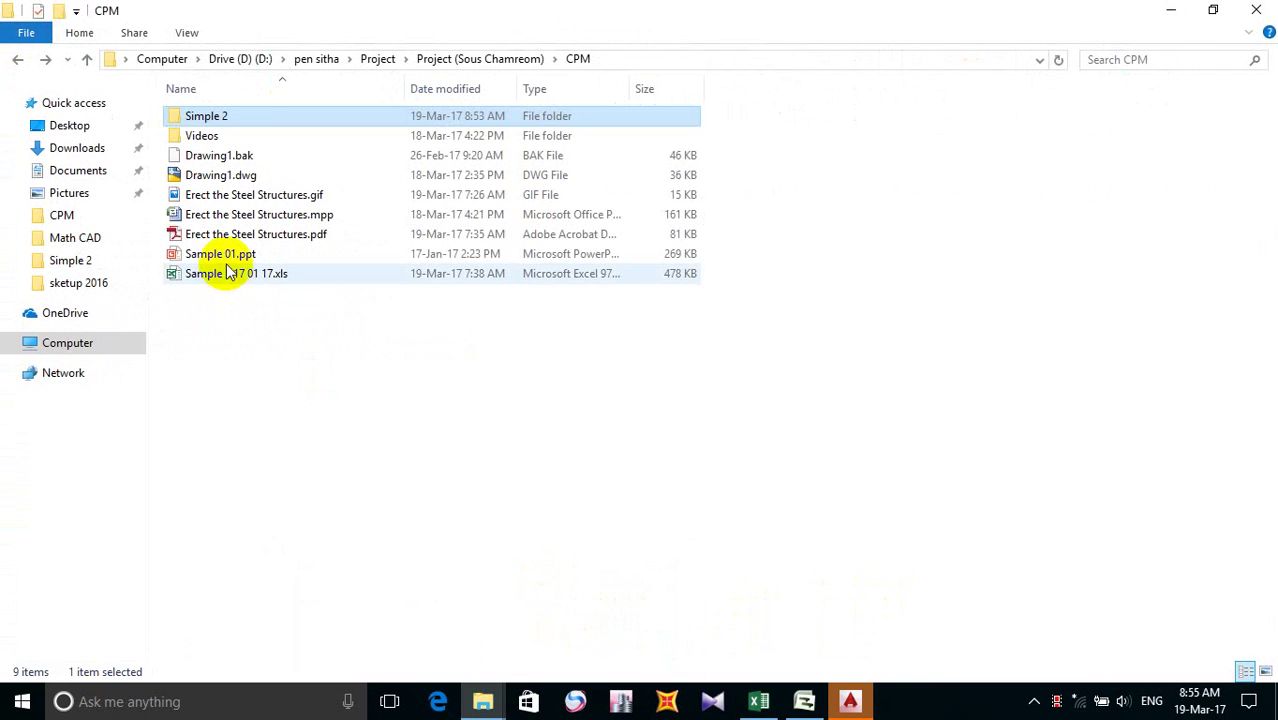
pyautogui.doubleClick(215, 274)
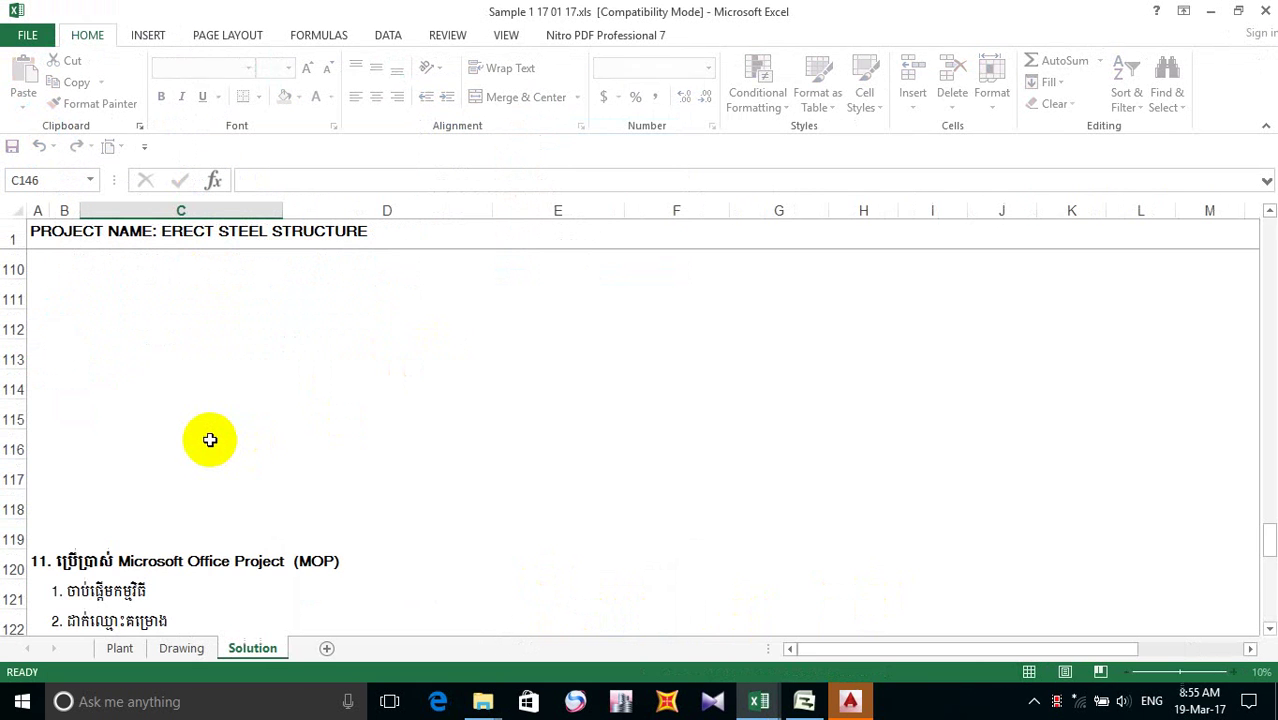
# - Copy items 1 to 17 (B121:C137) under the "Microsoft Office Project (MOP)" heading on the Solution sheet
pyautogui.scroll(-5, 145, 415)
pyautogui.scroll(-5, 147, 415)
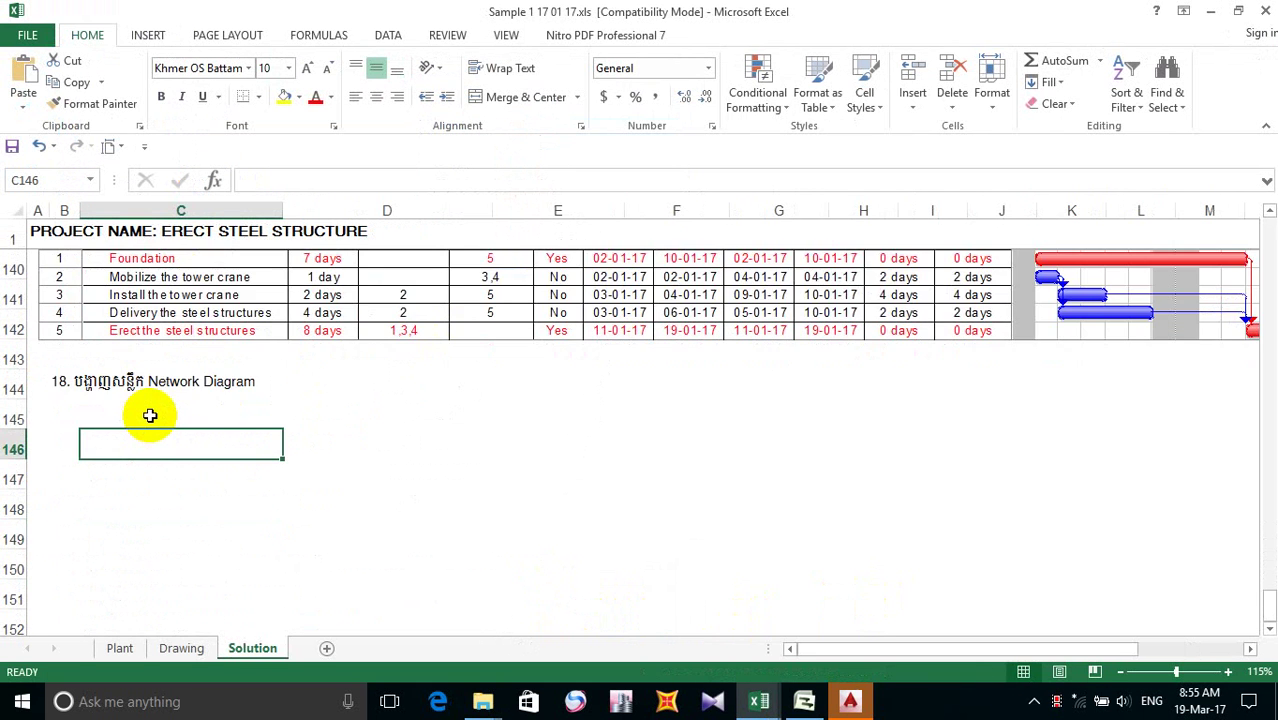
pyautogui.scroll(6, 148, 414)
pyautogui.scroll(1, 150, 412)
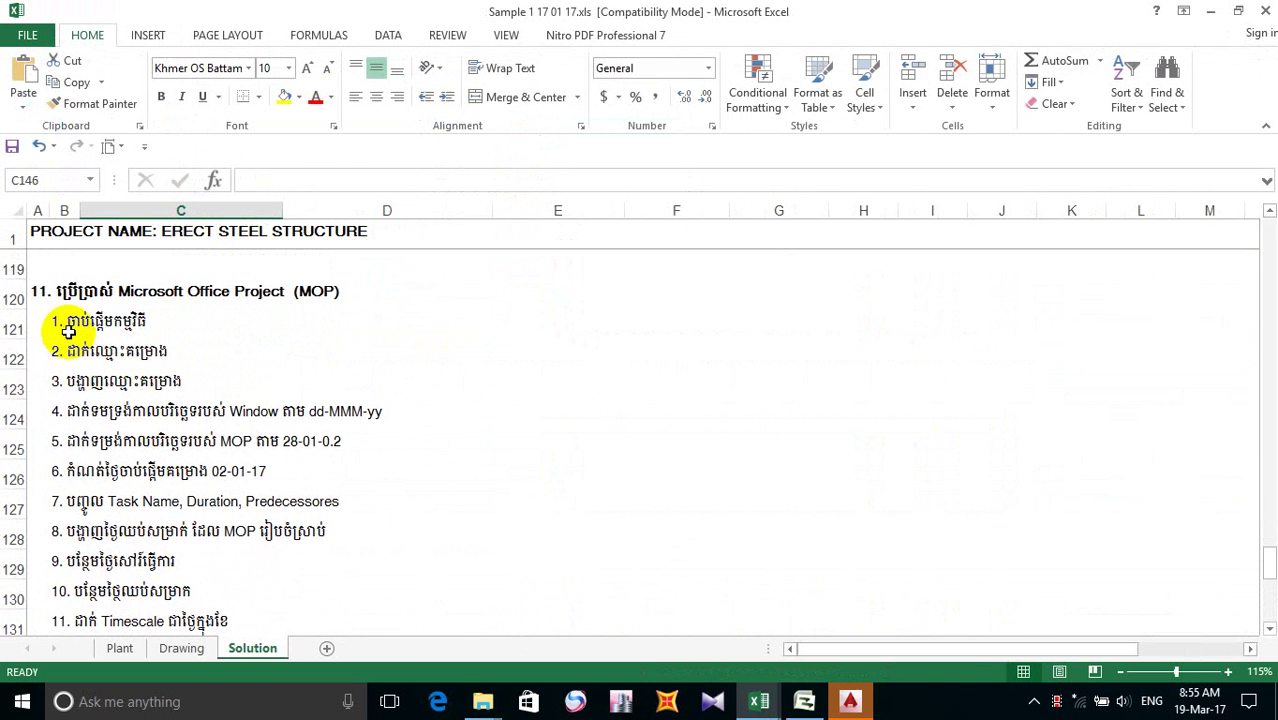
pyautogui.moveTo(63, 322); pyautogui.dragTo(190, 350)
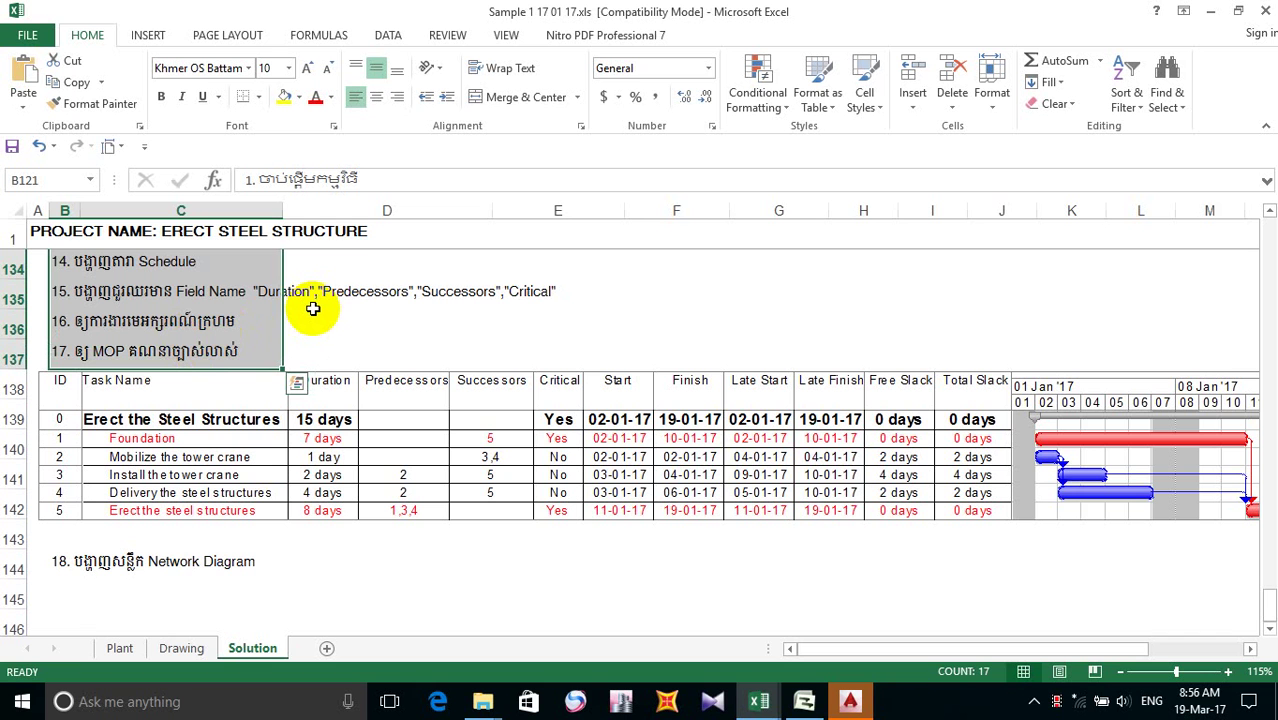
pyautogui.hotkey('ctrl', 'c')
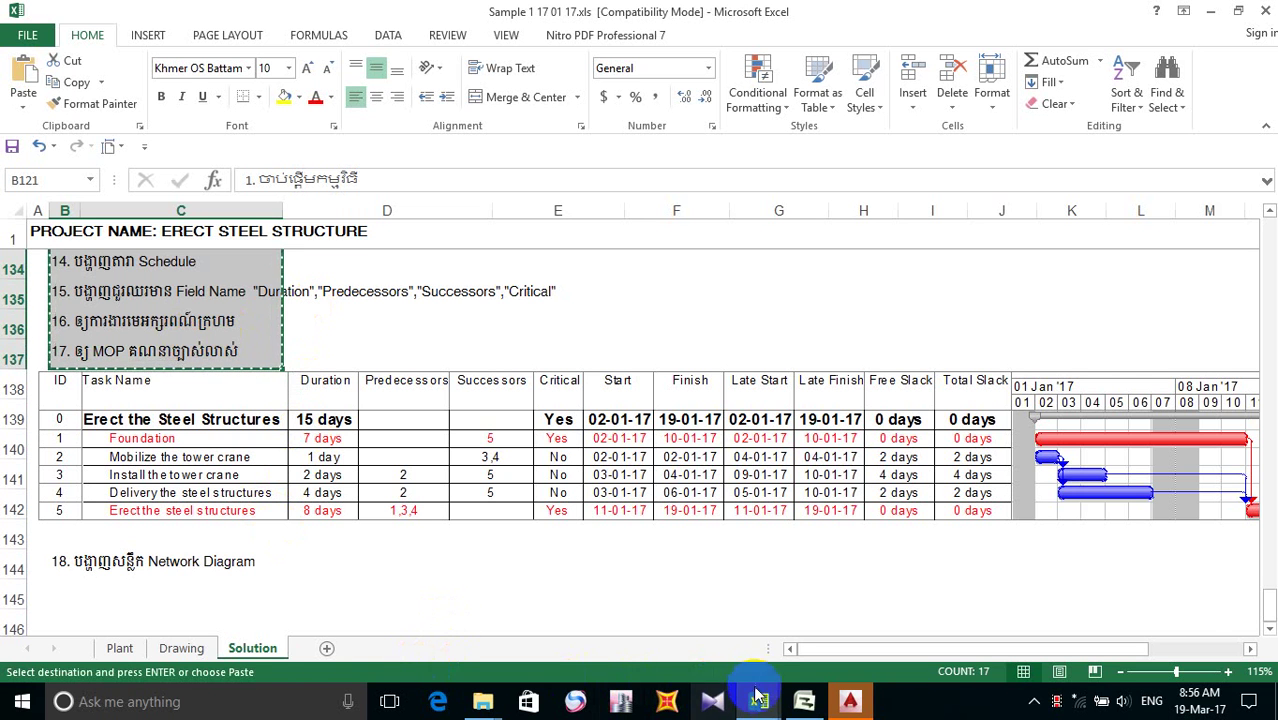
# - Switch to the "Sample 02 19-03-17.xls" workbook, paste the 17 MOP items at B55, and check the pasted list
pyautogui.moveTo(757, 710)
pyautogui.click(684, 628)
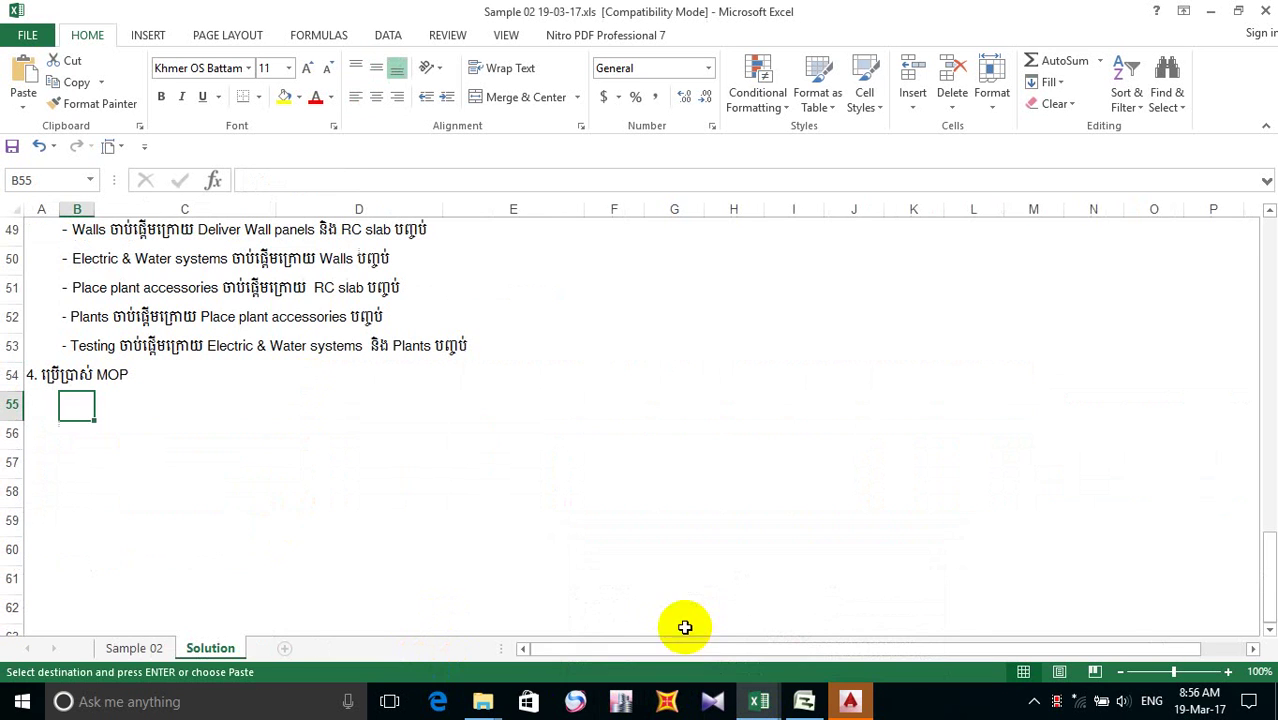
pyautogui.hotkey('ctrl', 'v')
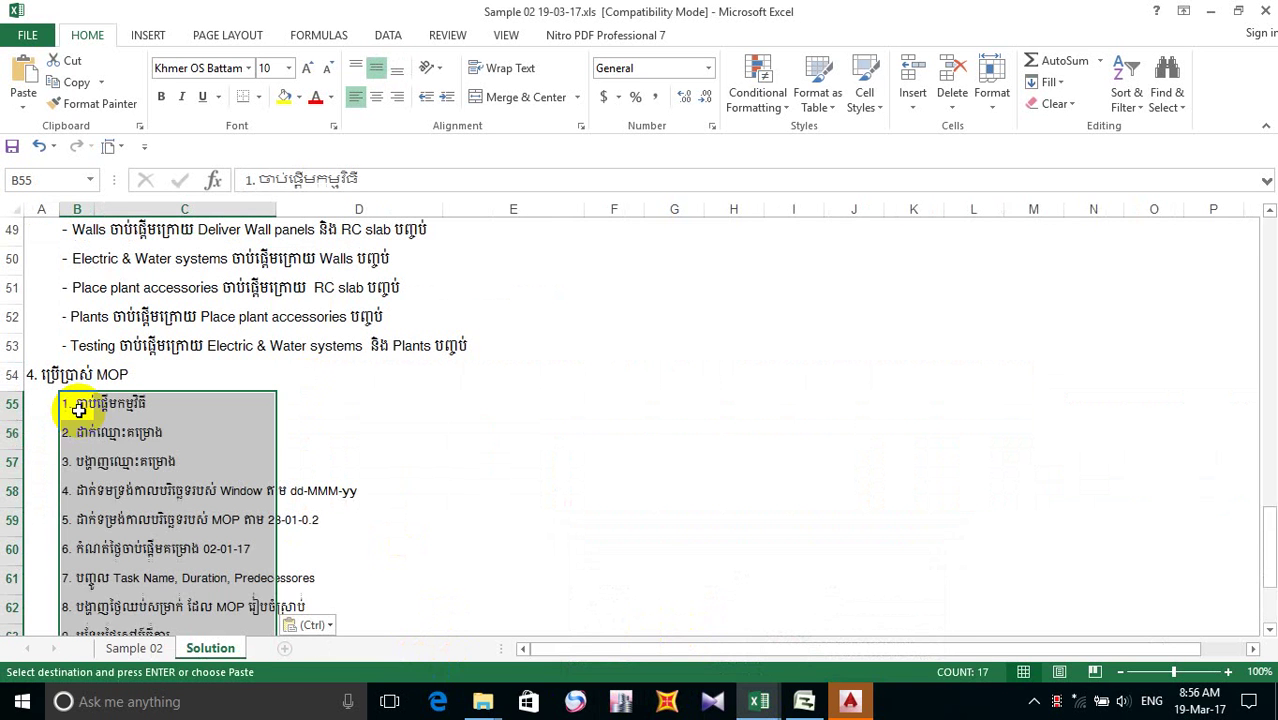
pyautogui.scroll(-1, 346, 423)
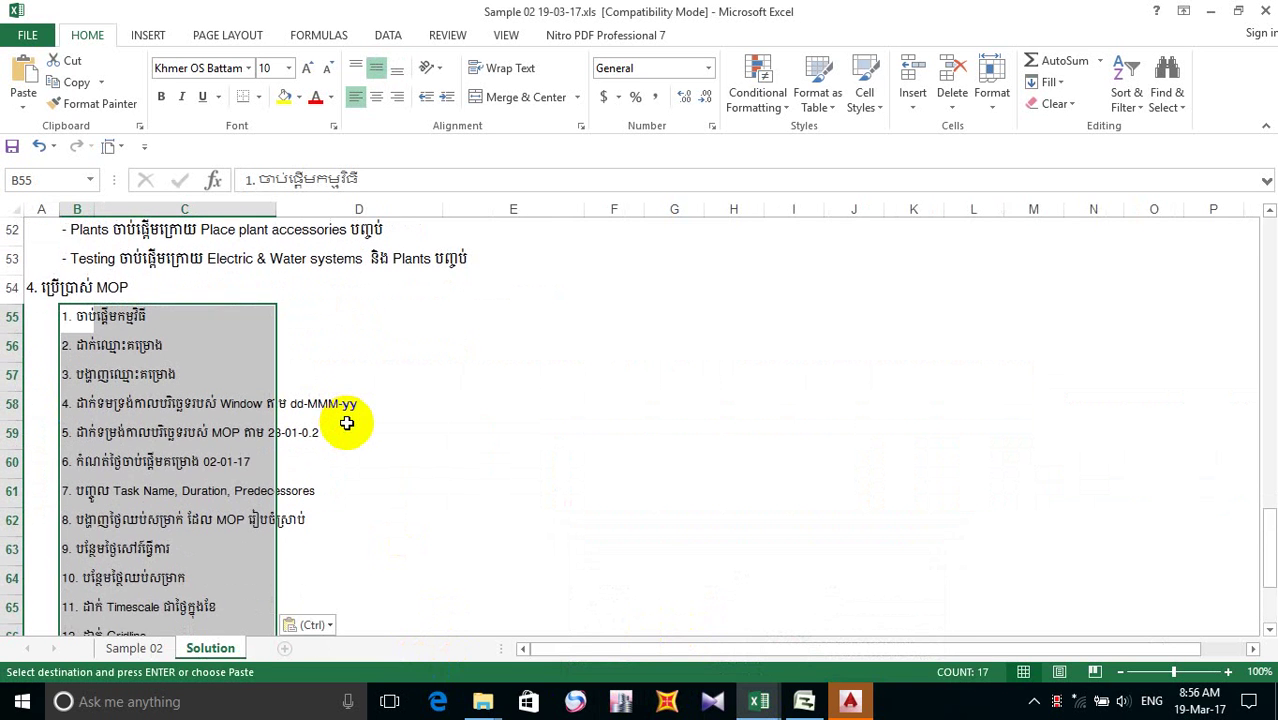
pyautogui.scroll(-3, 180, 380)
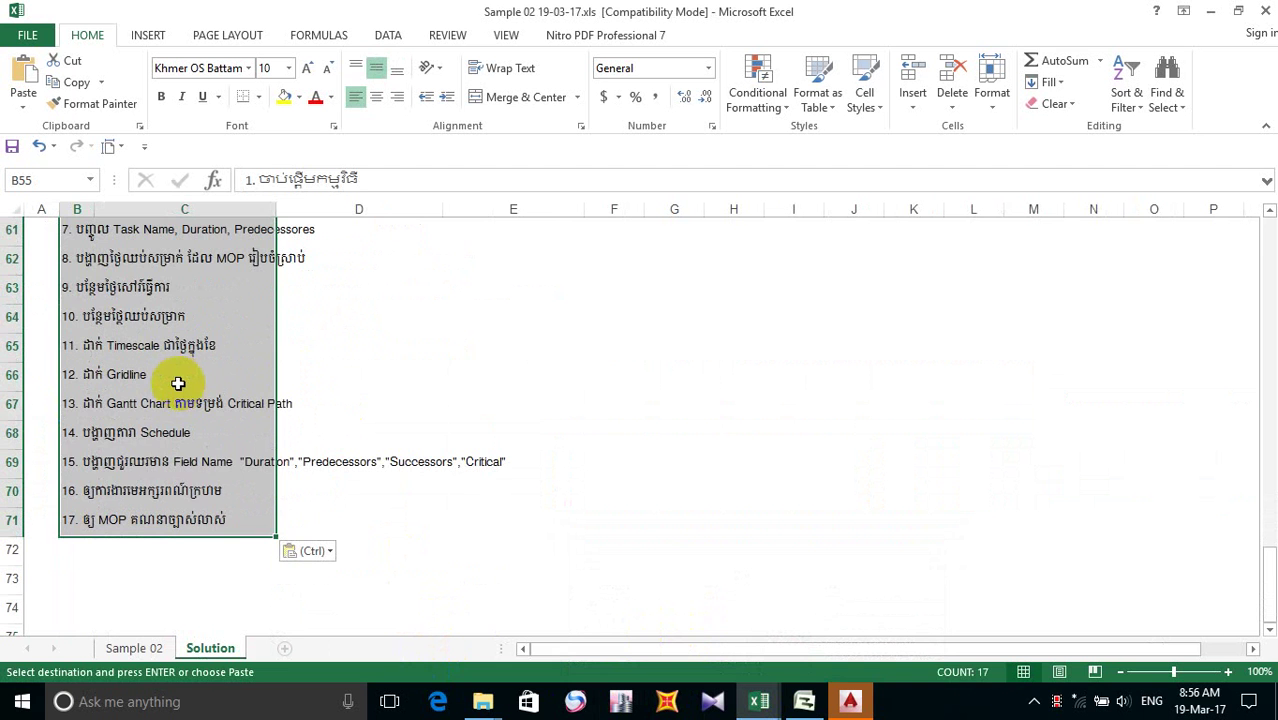
pyautogui.click(371, 531)
pyautogui.scroll(3, 121, 490)
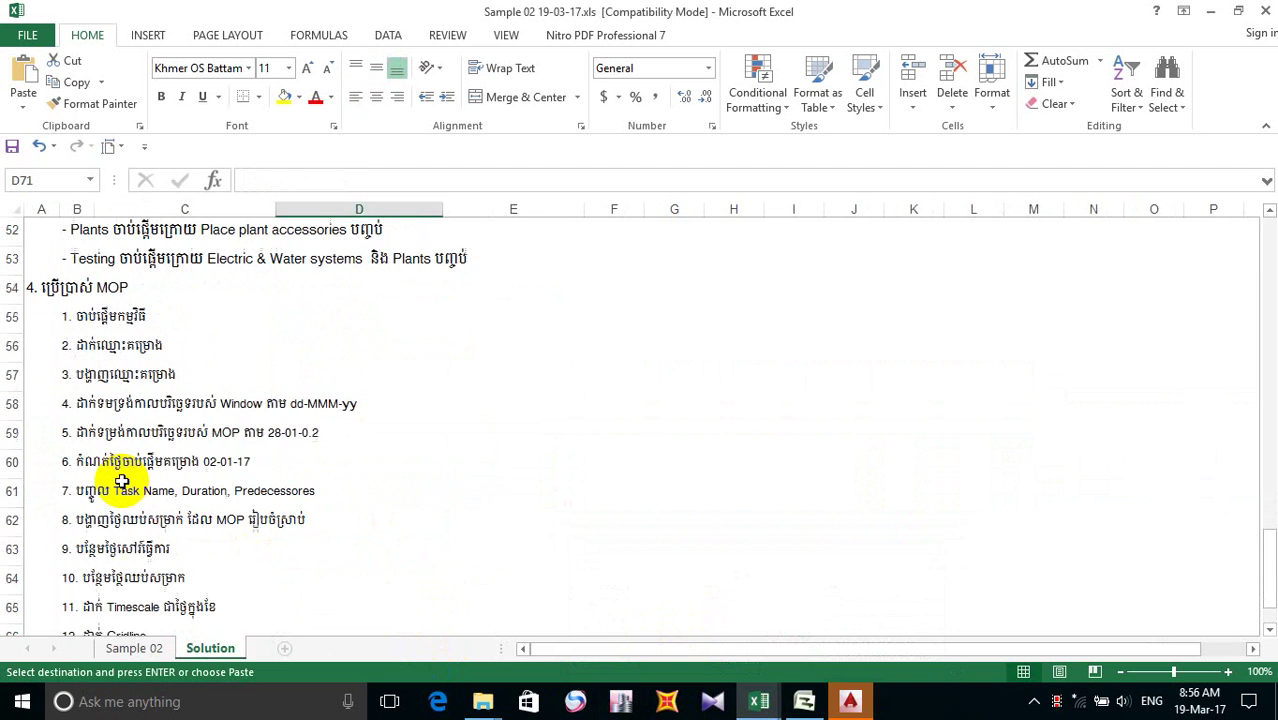
# - Review the Solution sheet from the MOP list back up to the plan drawing and save the workbook
pyautogui.scroll(1, 121, 490)
pyautogui.click(520, 458)
pyautogui.click(490, 436)
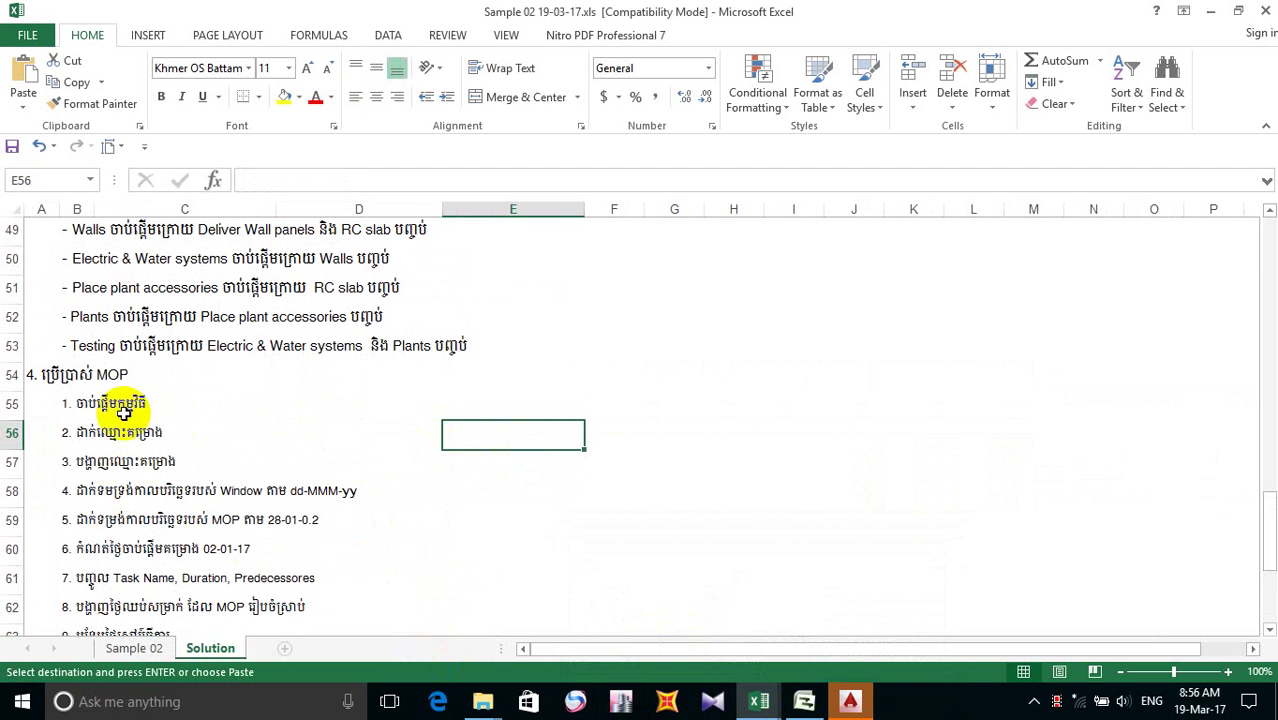
pyautogui.scroll(12, 120, 408)
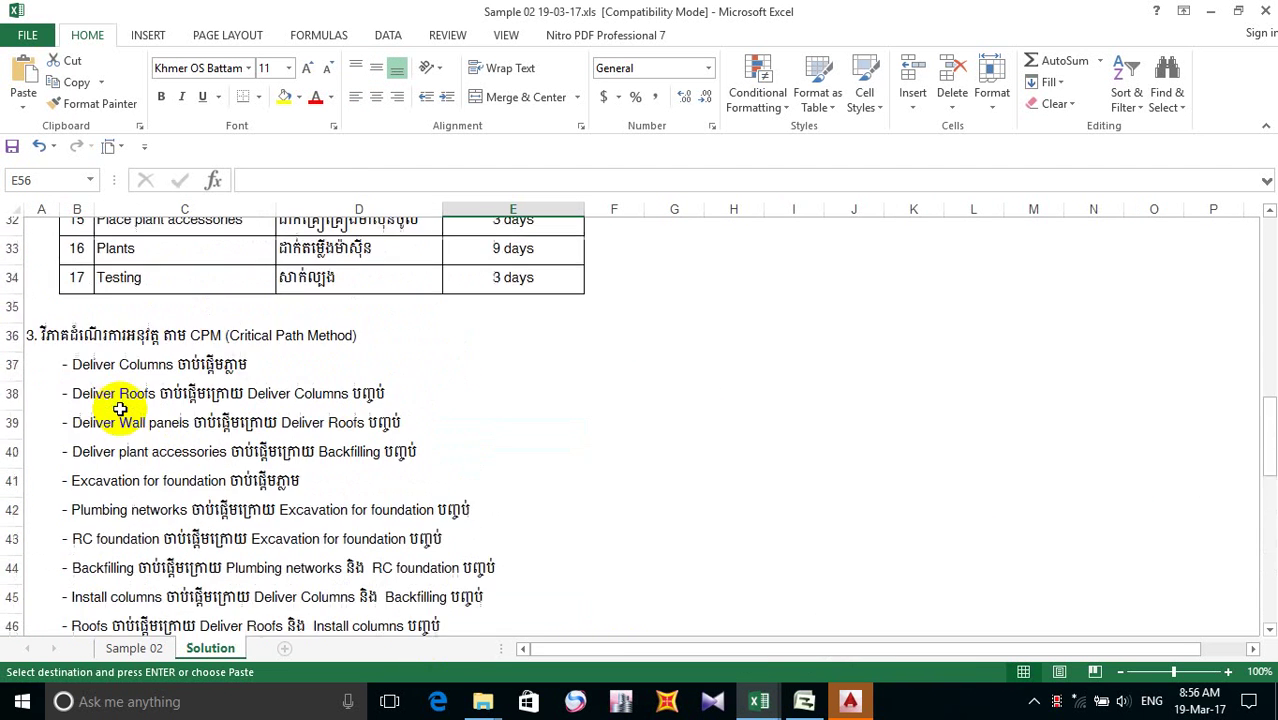
pyautogui.scroll(4, 120, 408)
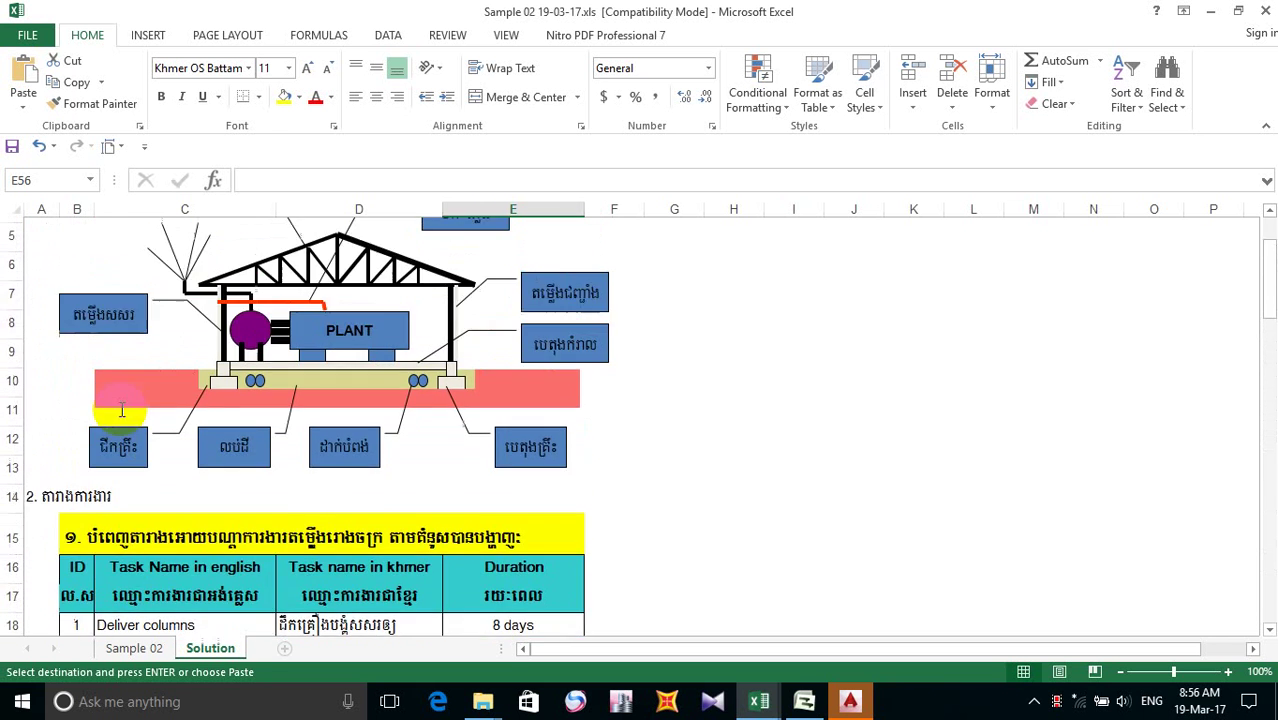
pyautogui.scroll(-1, 120, 410)
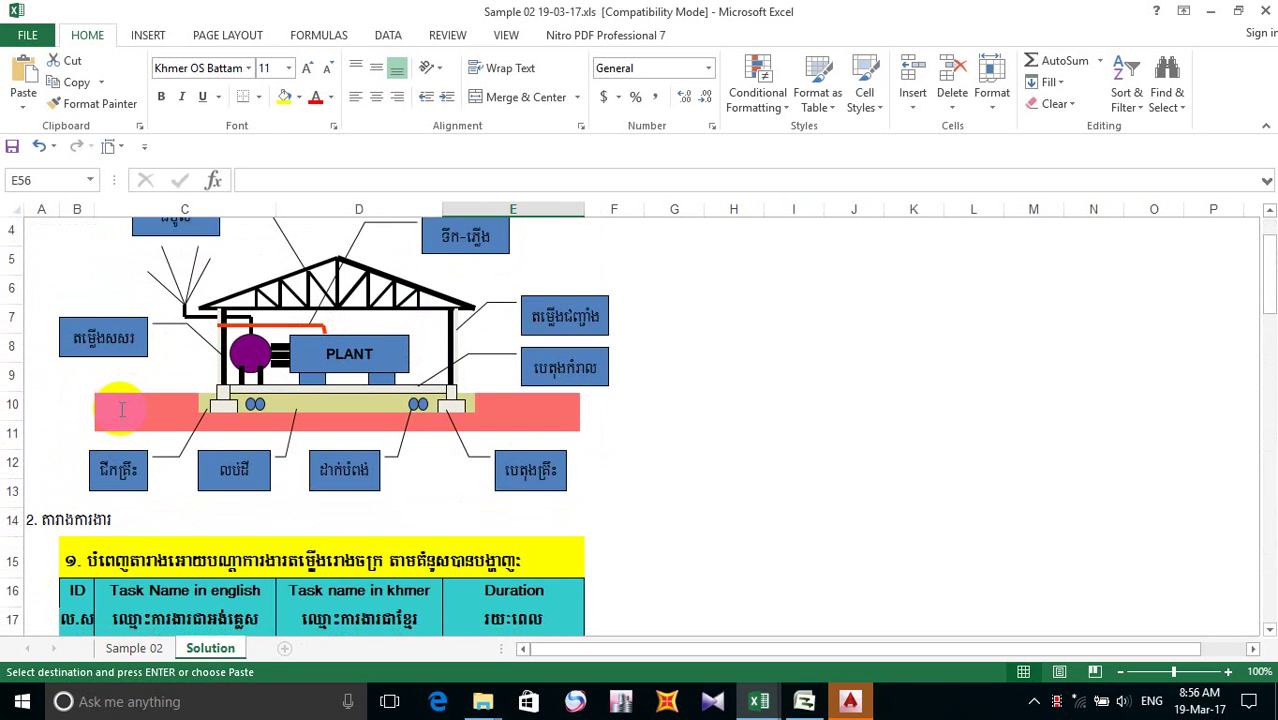
pyautogui.scroll(1, 120, 408)
pyautogui.click(11, 147)
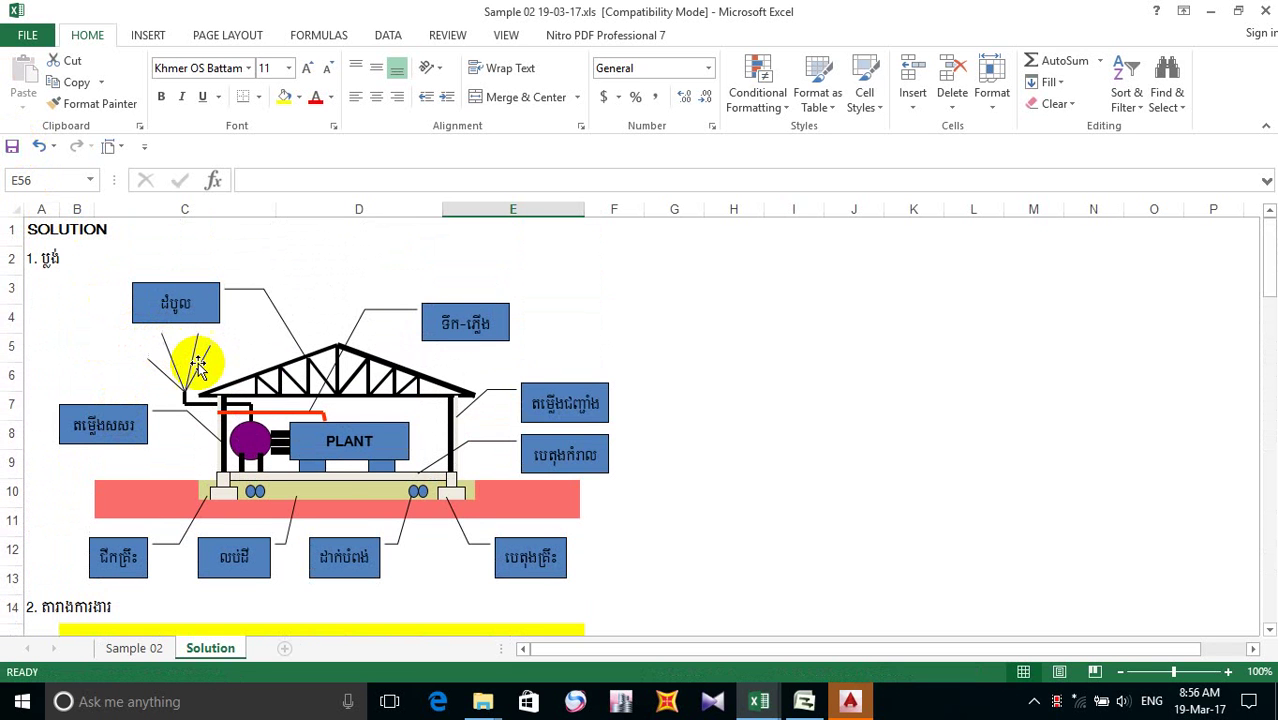
# - Examine the Solution sheet from the task table down to MOP item 17, and compare it with the "Sample 1 17 01 17.xls" workbook
pyautogui.scroll(-6, 190, 362)
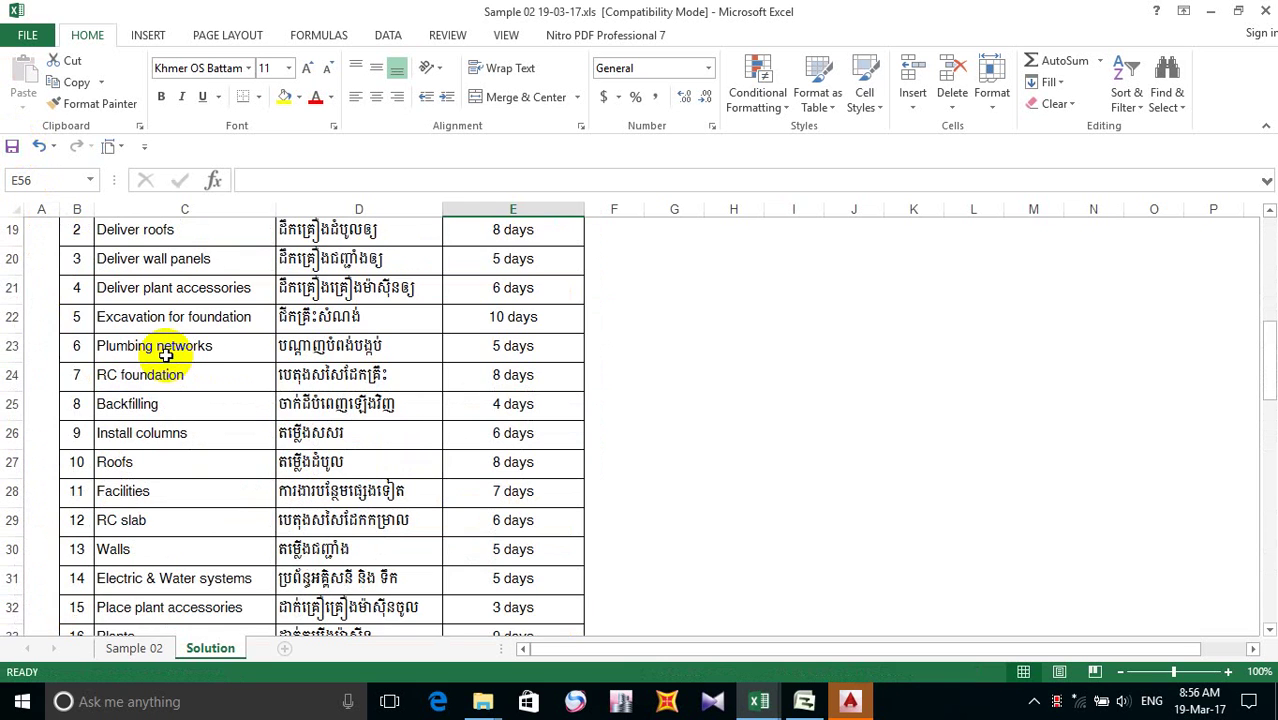
pyautogui.scroll(-5, 165, 354)
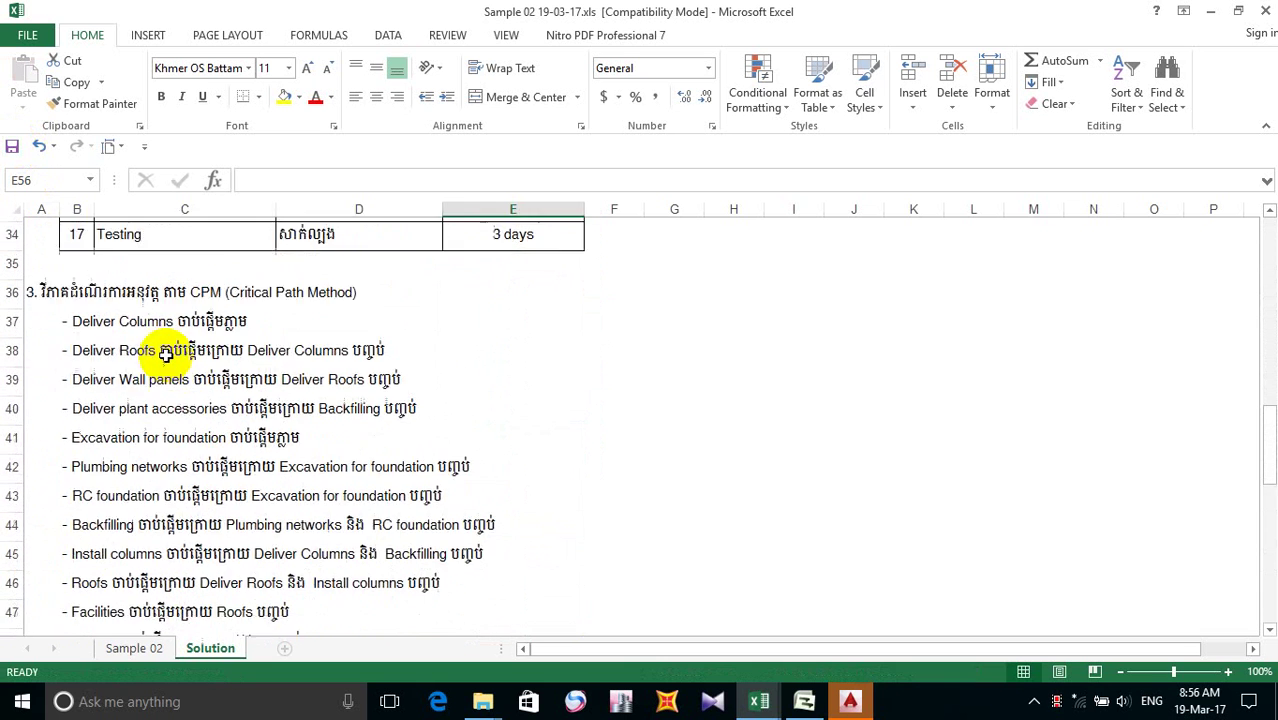
pyautogui.scroll(-7, 165, 354)
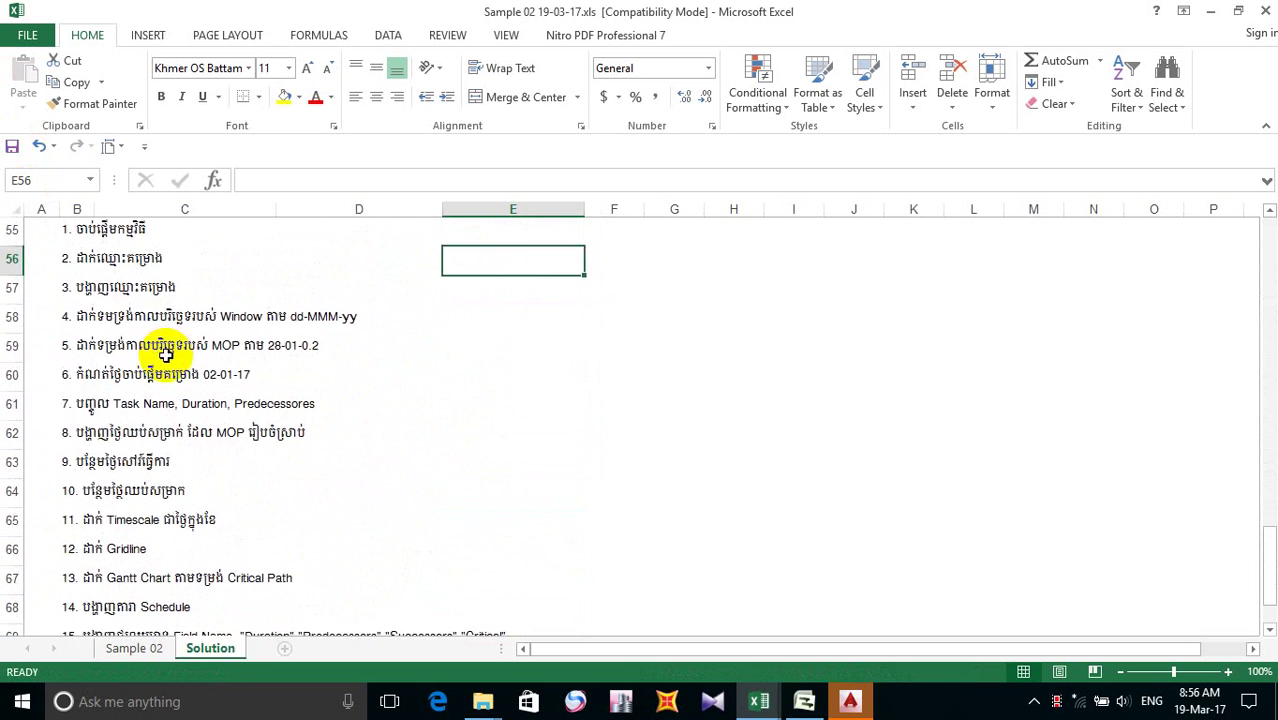
pyautogui.scroll(-4, 165, 354)
pyautogui.click(64, 365)
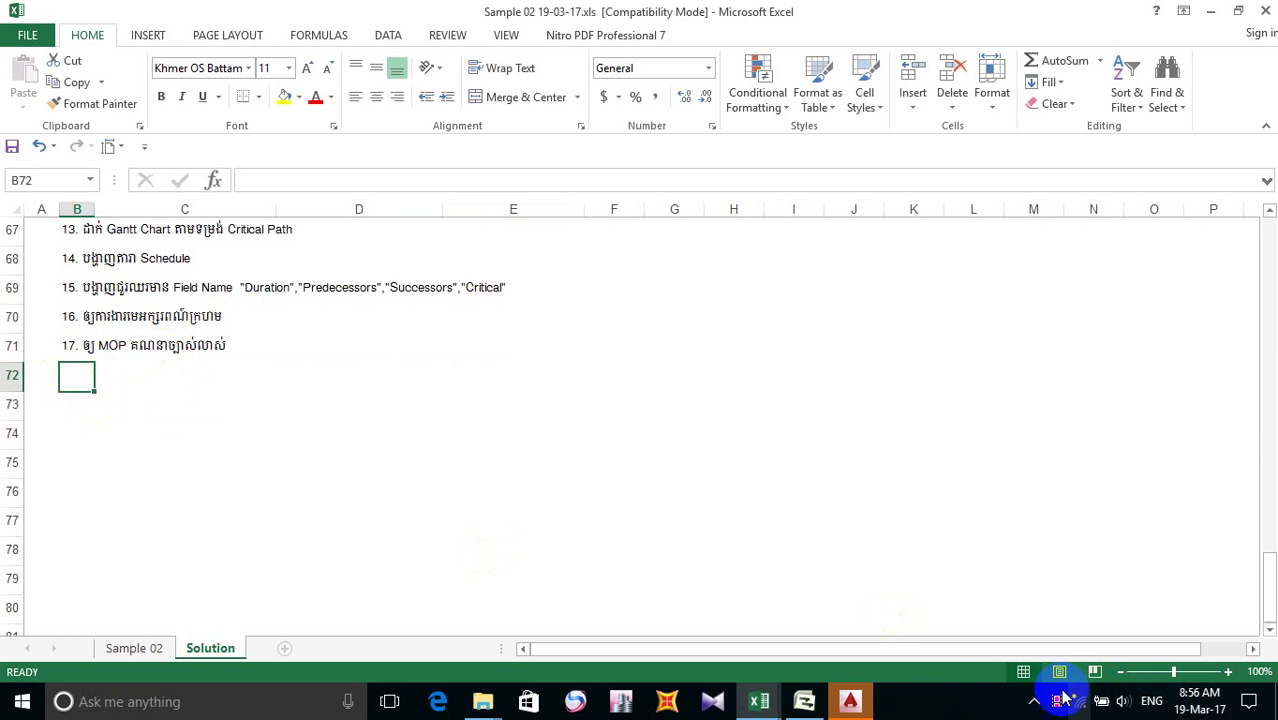
pyautogui.click(760, 703)
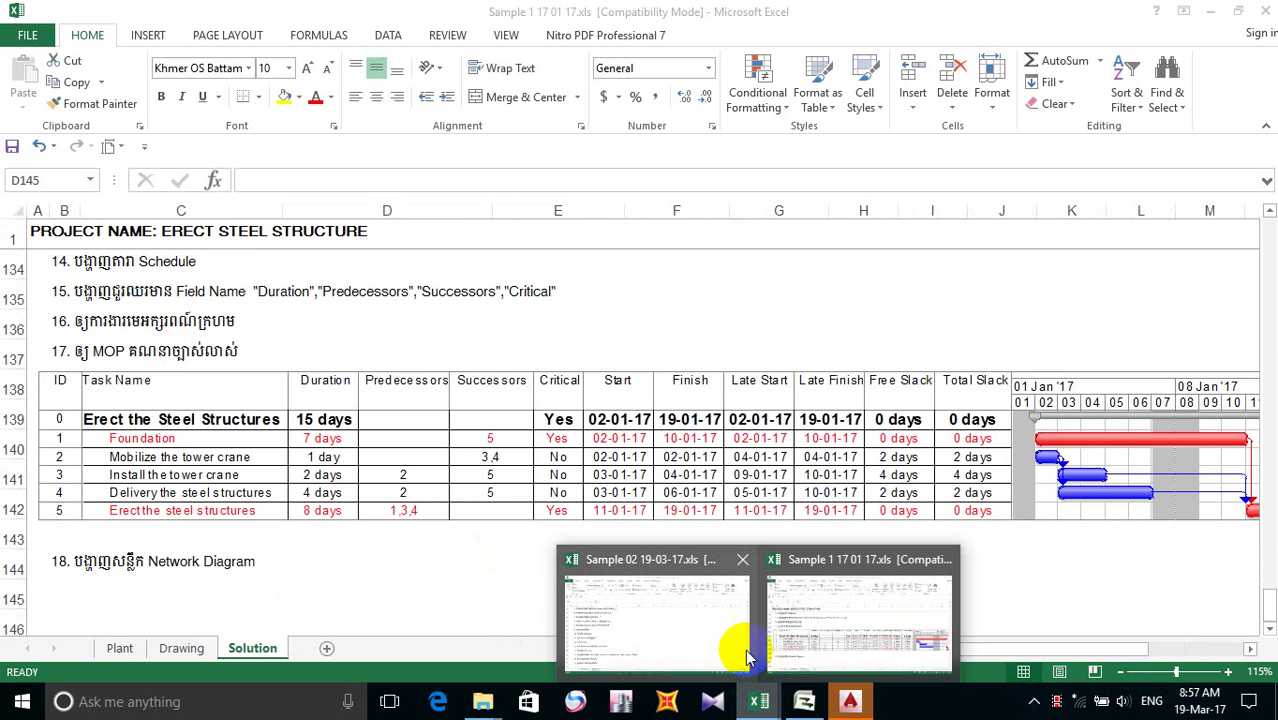
pyautogui.click(656, 630)
pyautogui.click(530, 410)
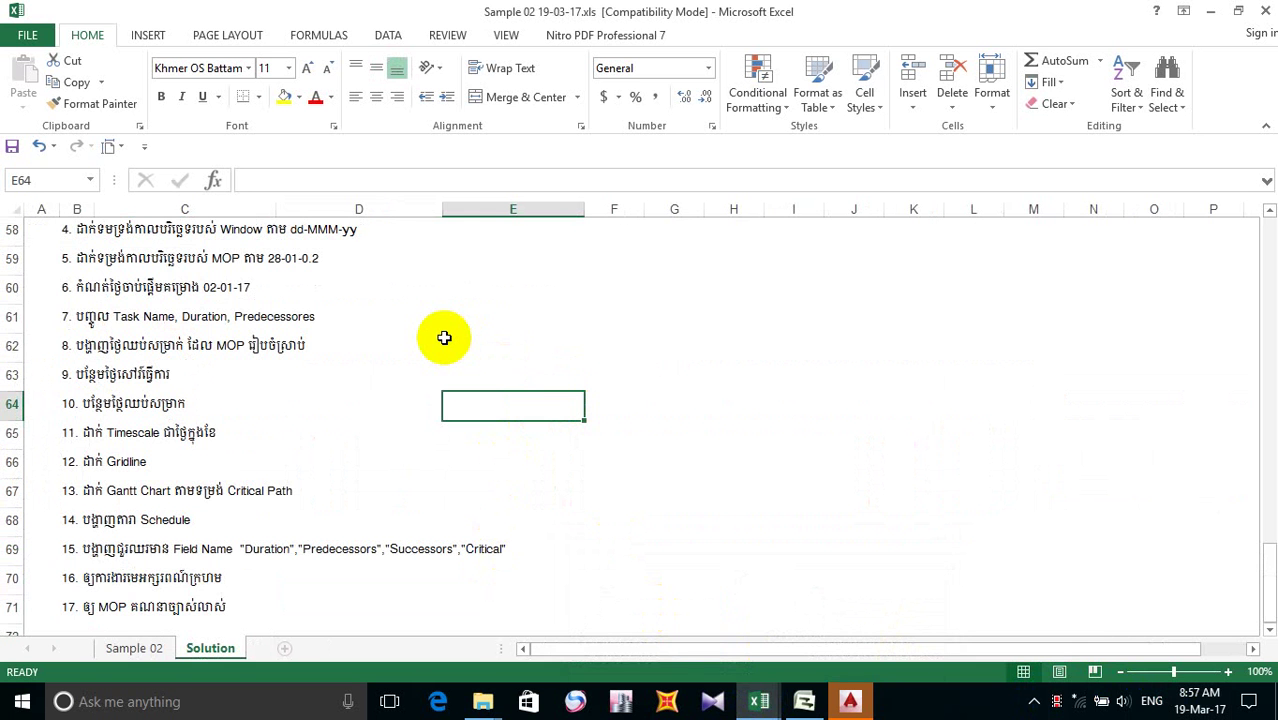
pyautogui.scroll(-5, 443, 337)
# - Switch to Microsoft Project and view the network diagram of "Erect the Steel Structures.mpp"
pyautogui.click(803, 700)
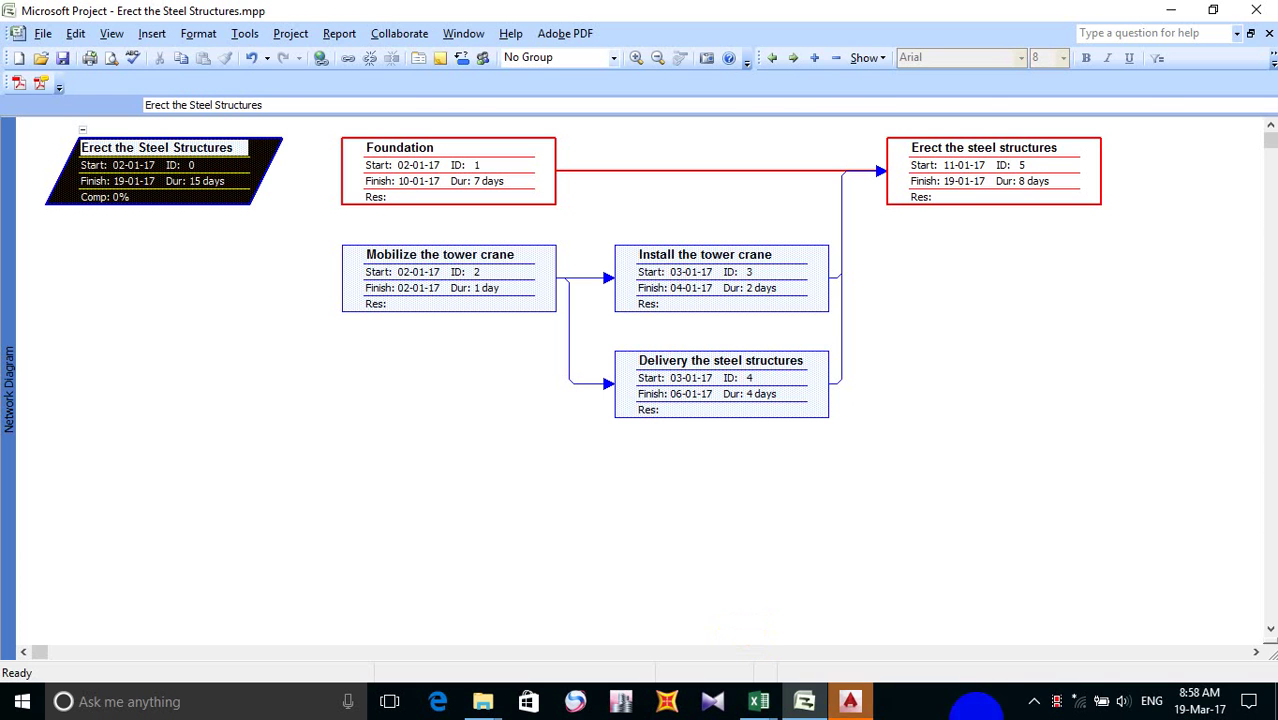
pyautogui.click(805, 701)
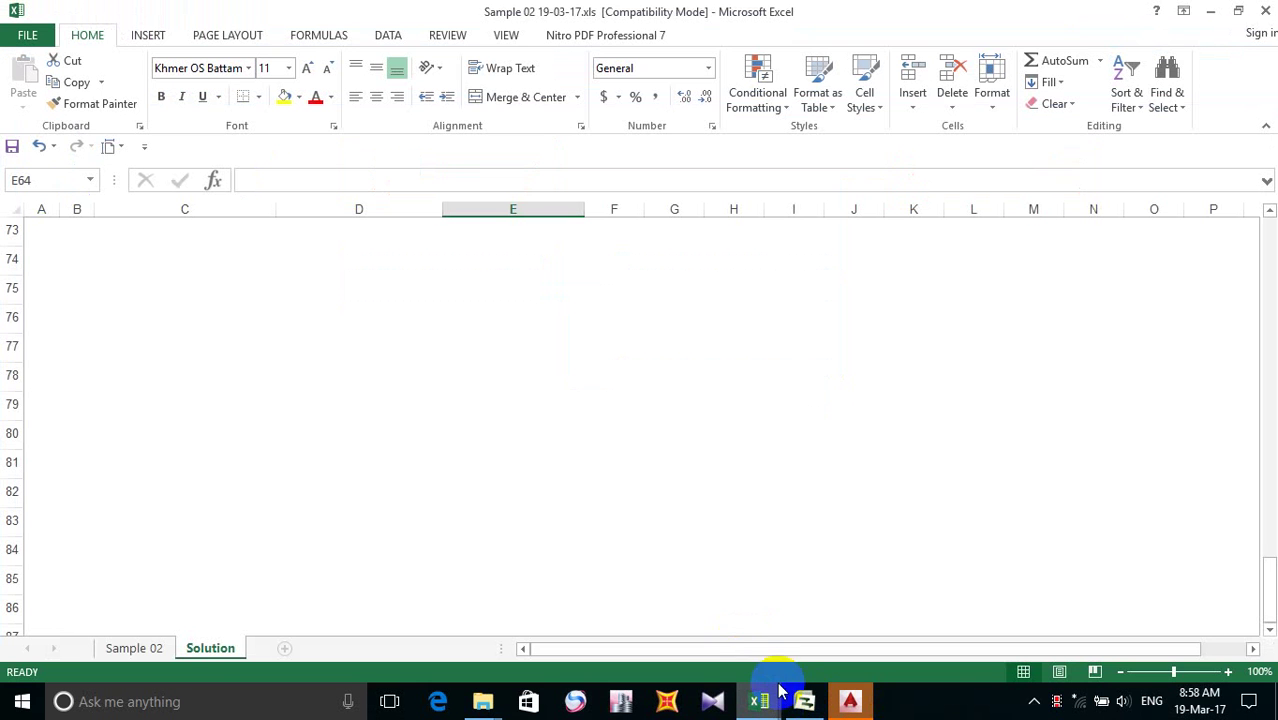
pyautogui.click(805, 702)
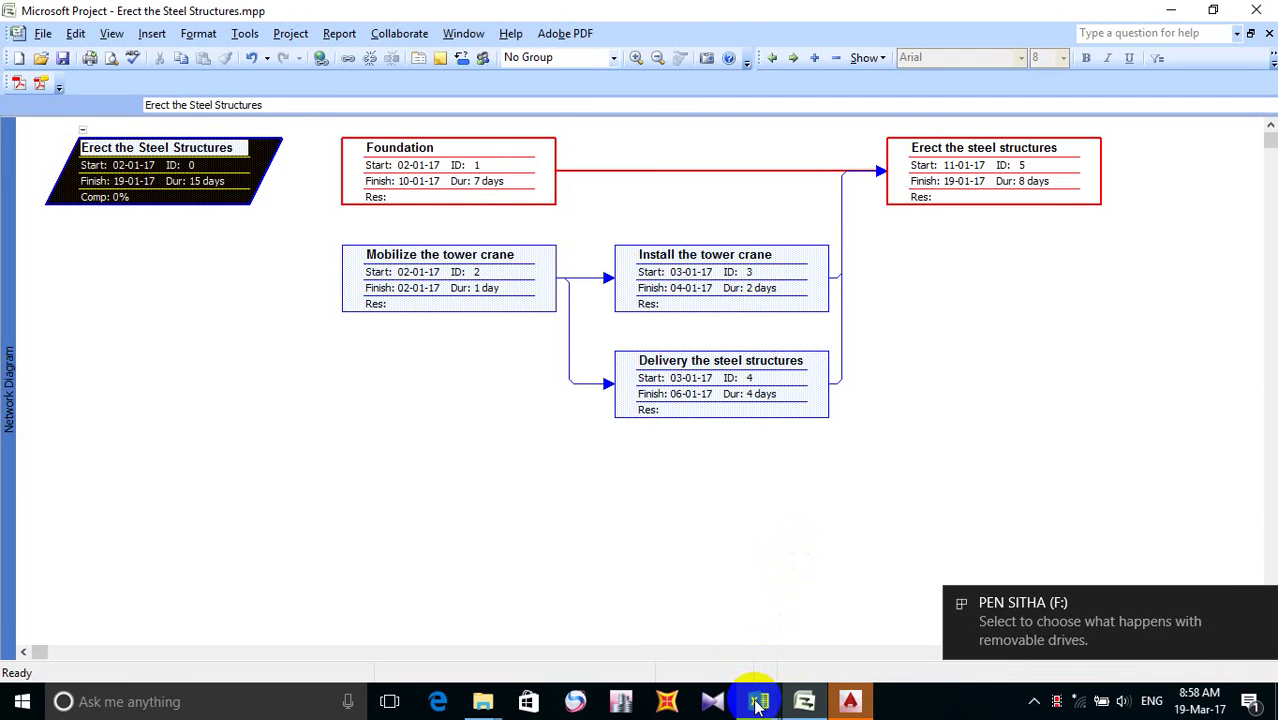
# - Switch to the CPM folder in File Explorer and copy "Sample 1 17 01 17.xls" to the removable drive F:
pyautogui.moveTo(758, 703)
pyautogui.moveTo(491, 700)
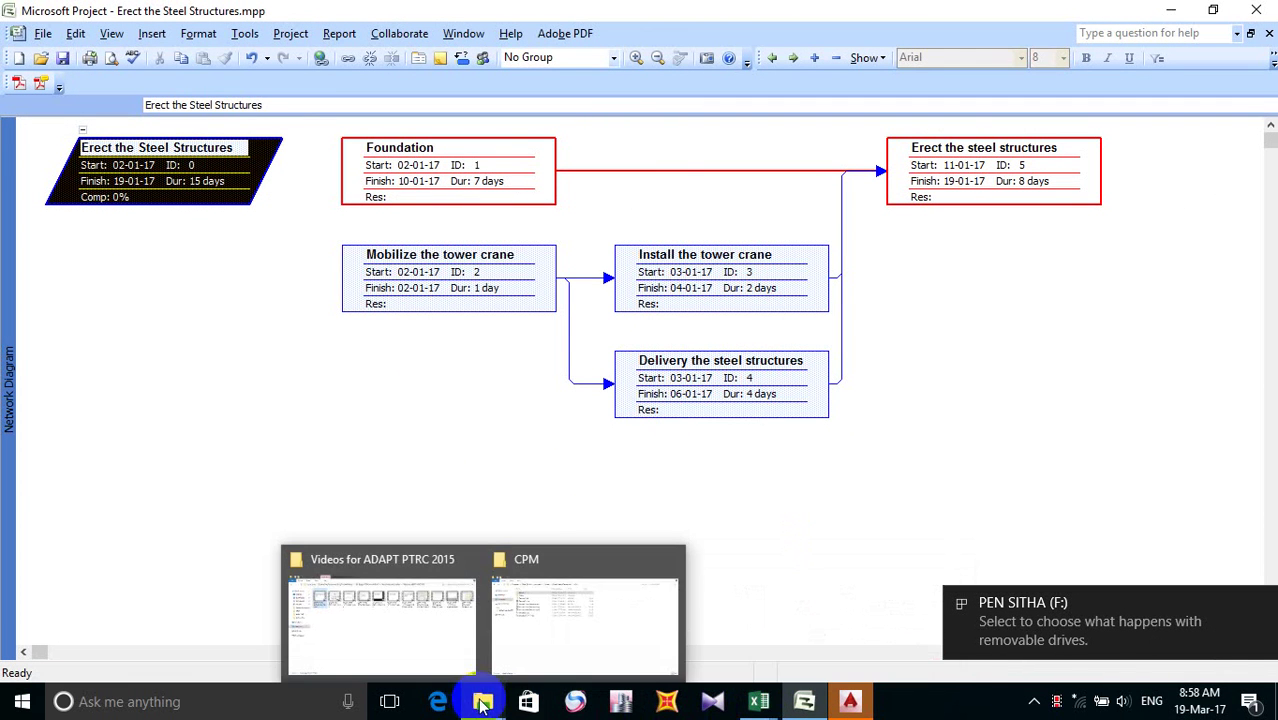
pyautogui.click(566, 616)
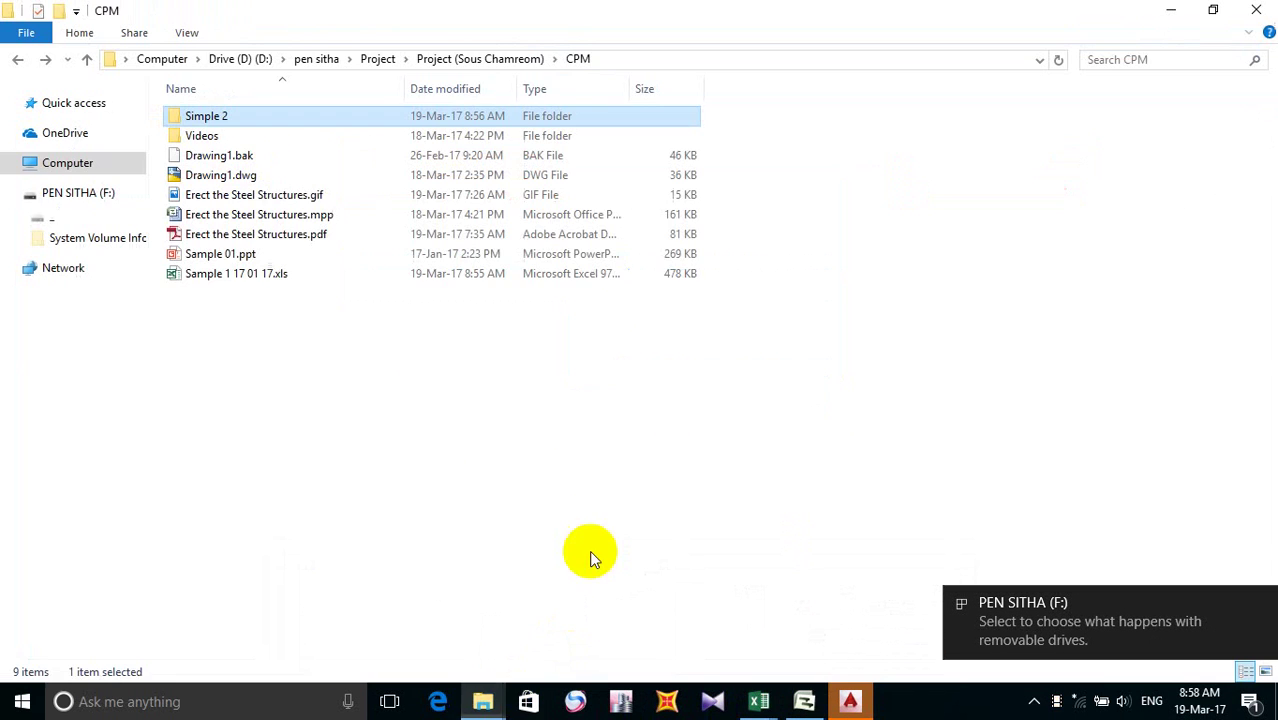
pyautogui.click(240, 276)
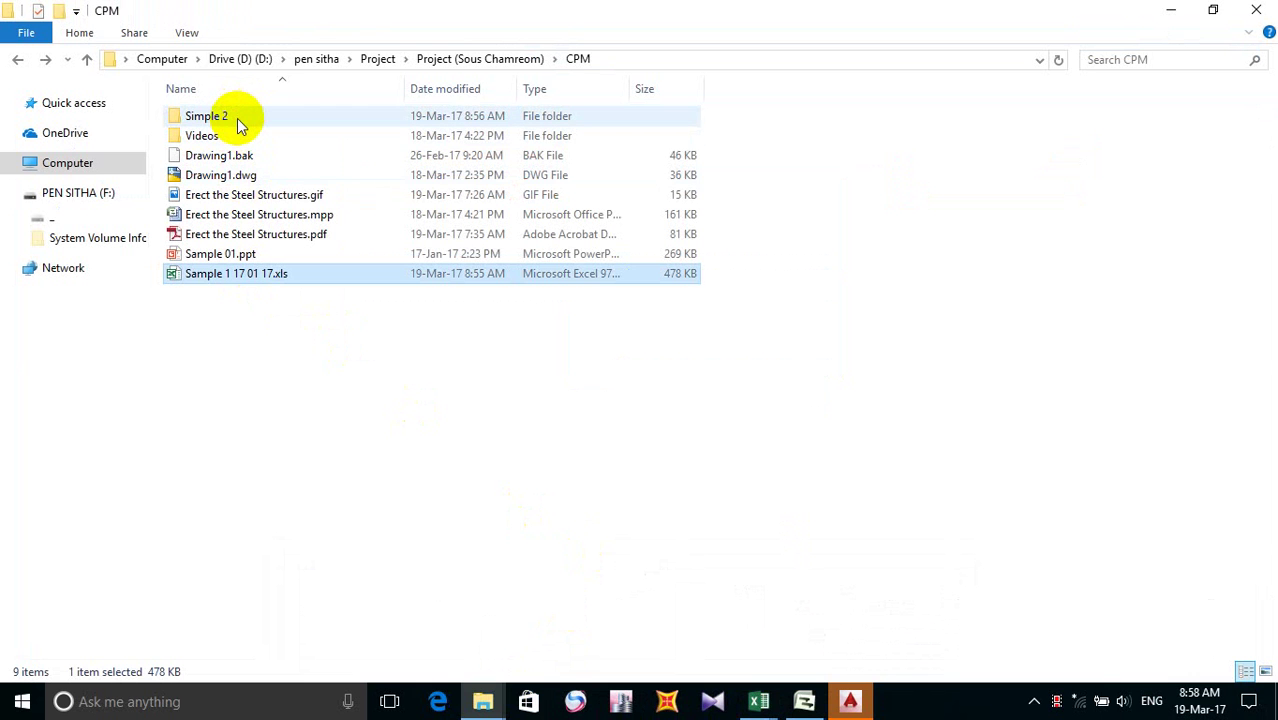
pyautogui.rightClick(233, 276)
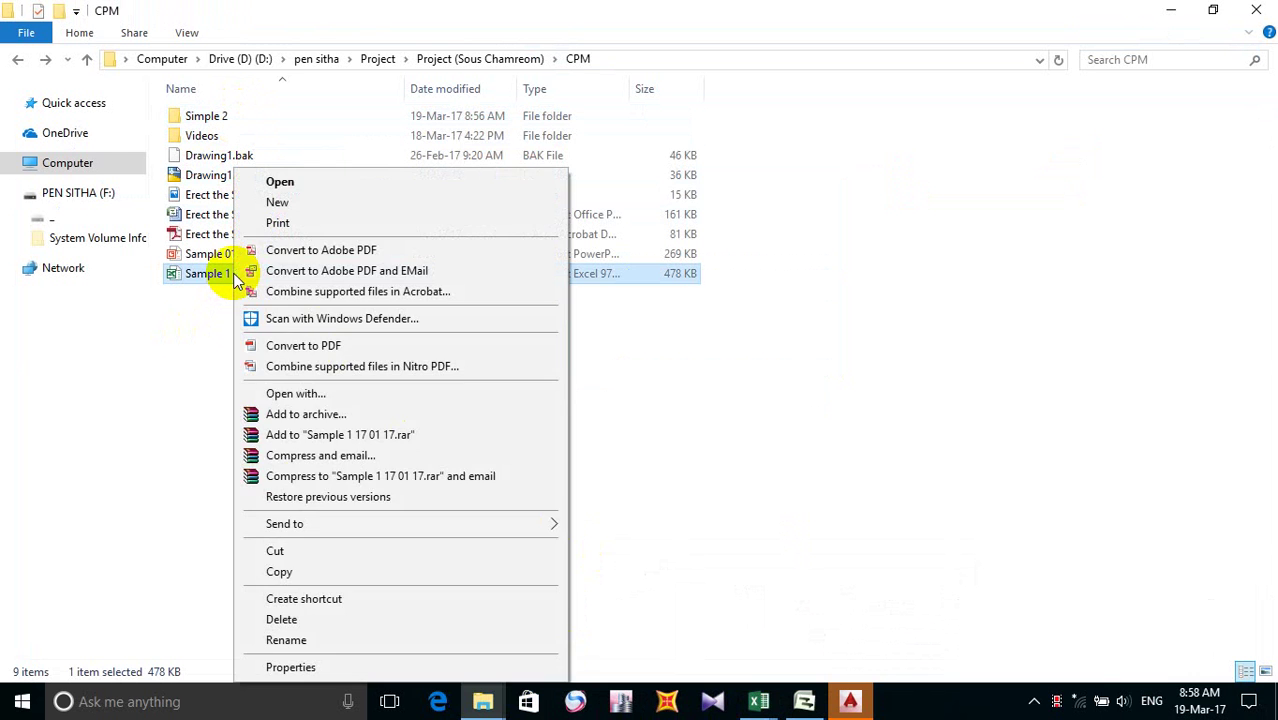
pyautogui.click(285, 571)
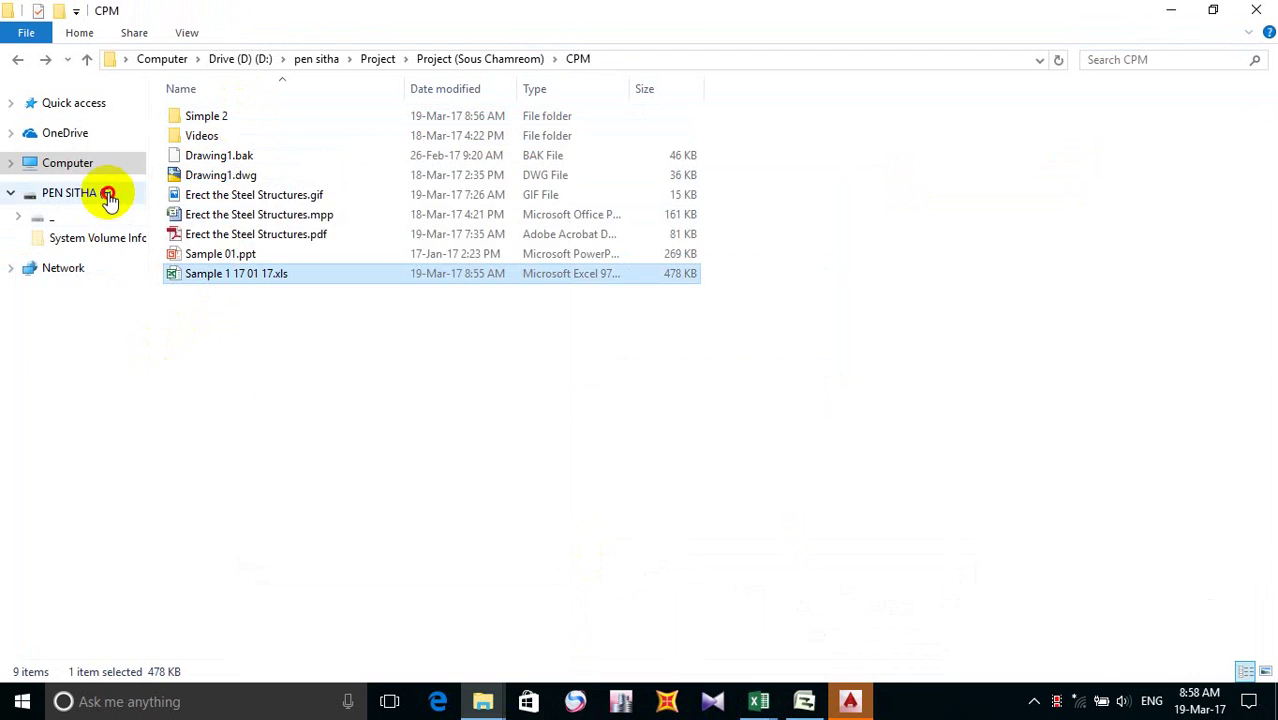
pyautogui.click(108, 197)
pyautogui.rightClick(370, 281)
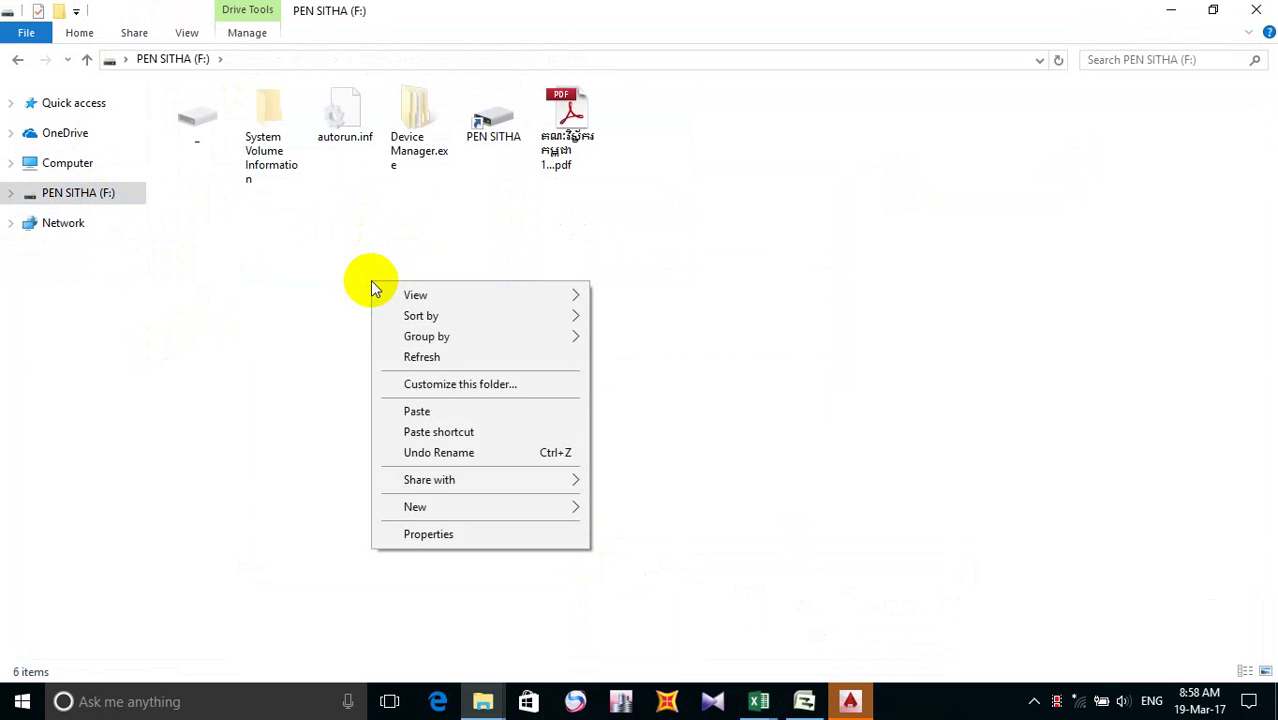
pyautogui.click(502, 411)
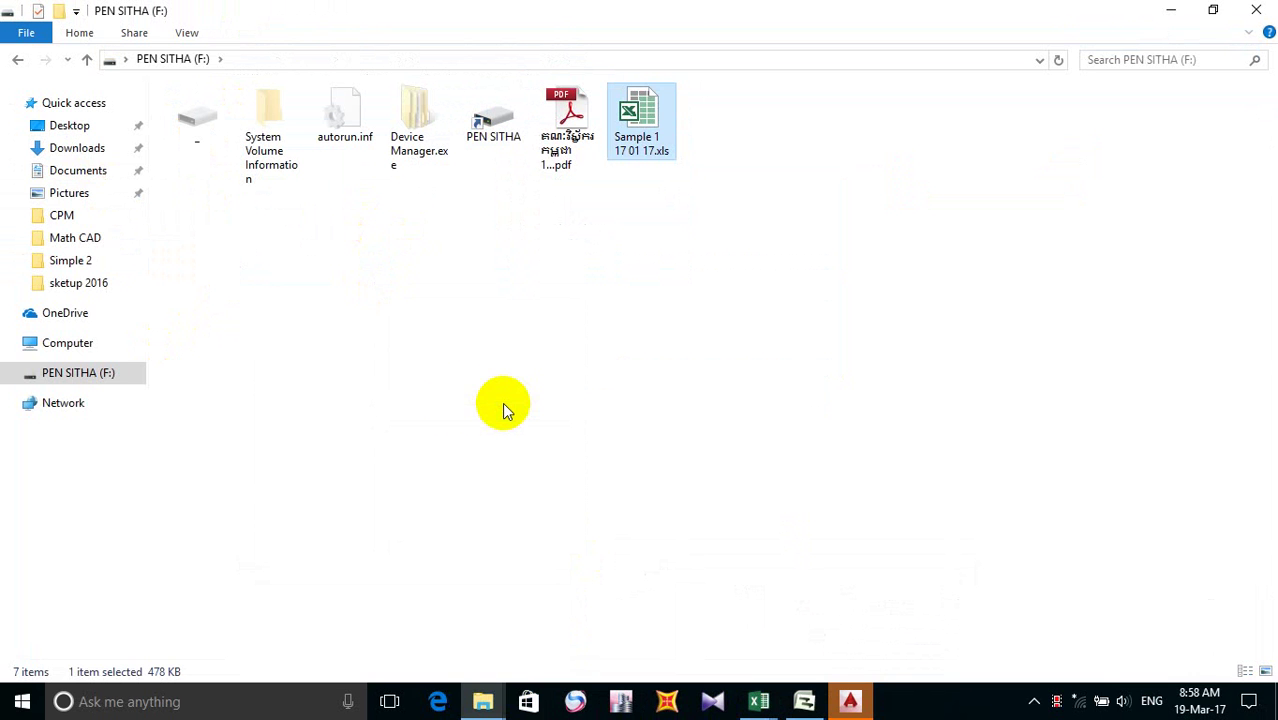
# - Copy "Sample 02 19-03-17.xls" from the Simple 2 folder inside CPM to the removable drive F:
pyautogui.click(17, 64)
pyautogui.doubleClick(234, 115)
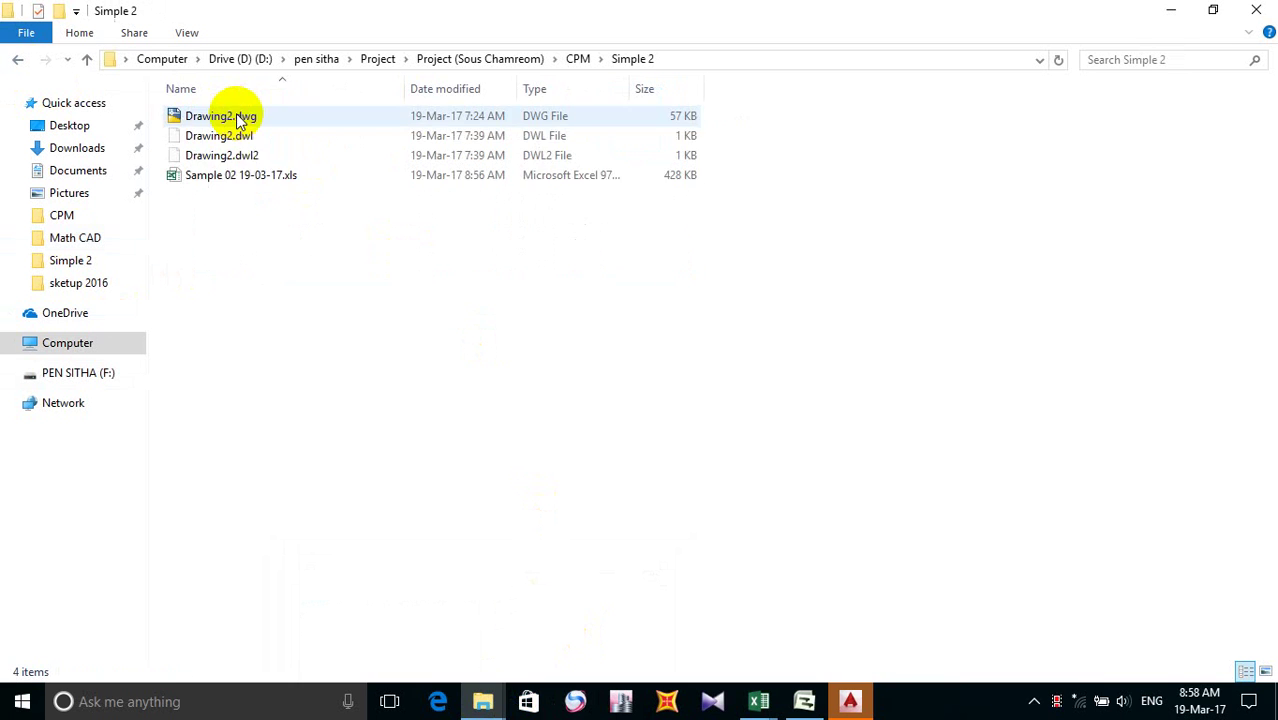
pyautogui.click(232, 178)
pyautogui.rightClick(232, 175)
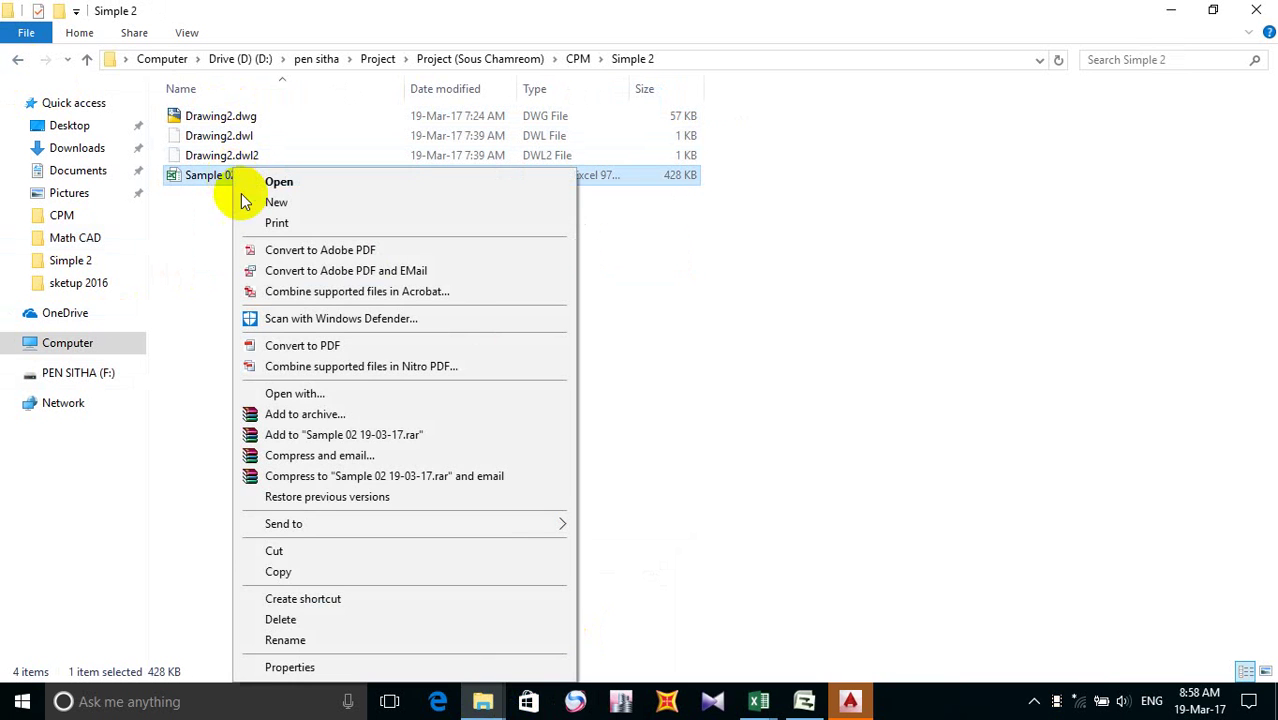
pyautogui.click(318, 571)
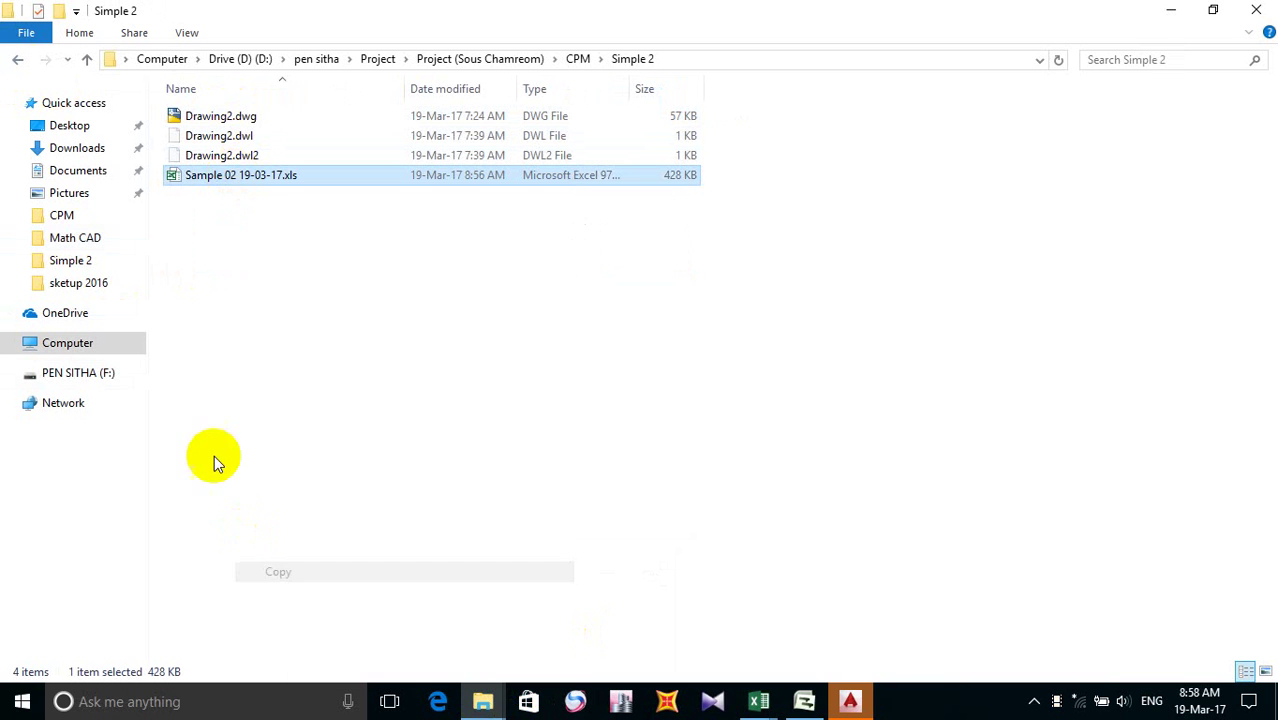
pyautogui.click(92, 375)
pyautogui.rightClick(562, 276)
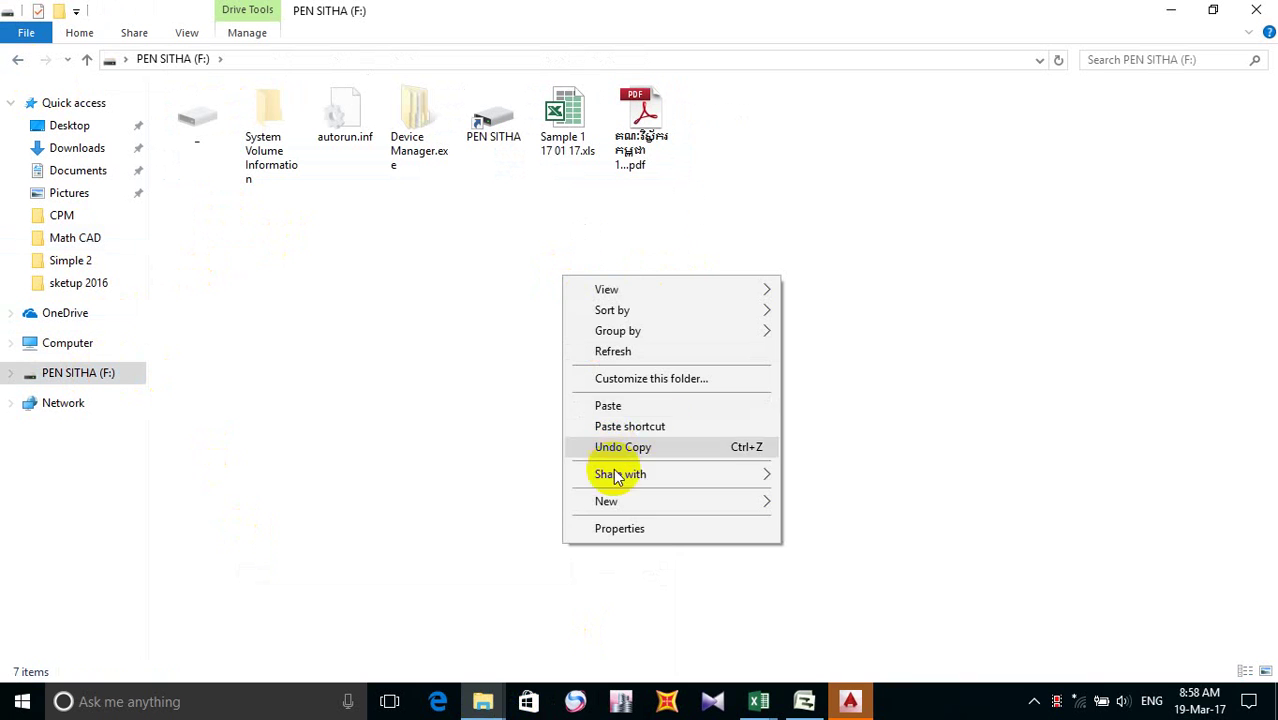
pyautogui.click(670, 405)
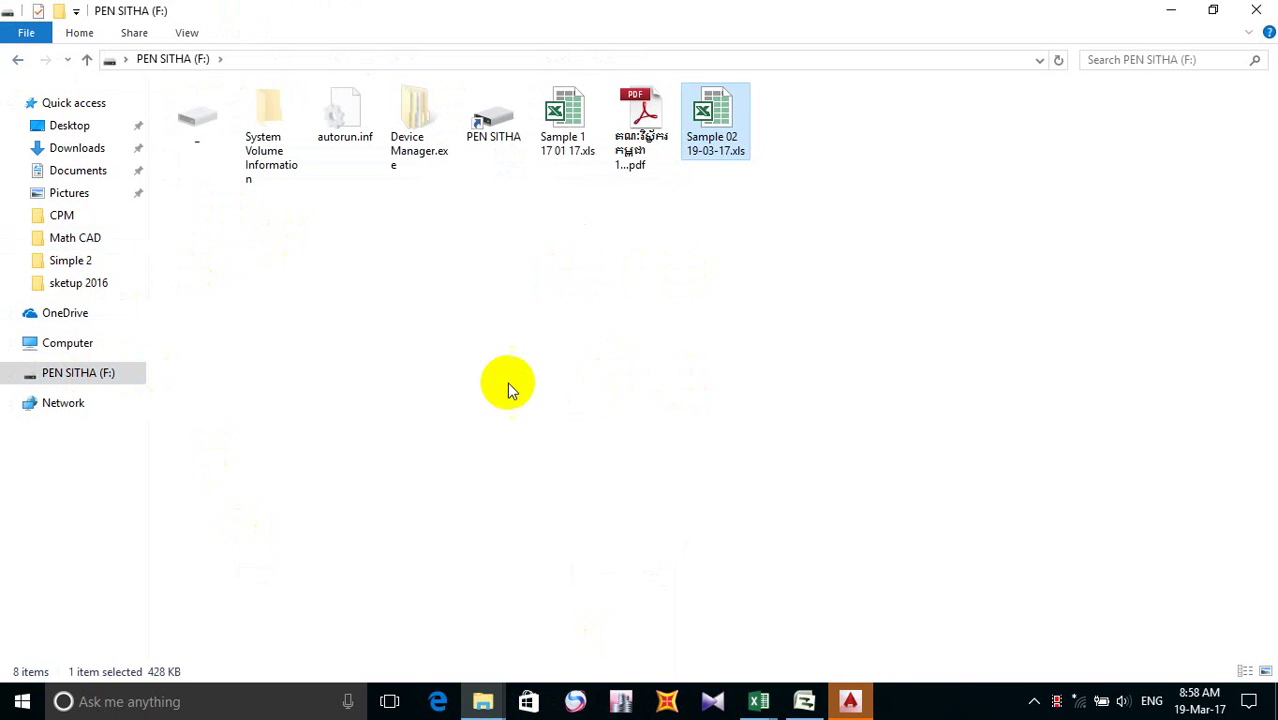
pyautogui.click(459, 377)
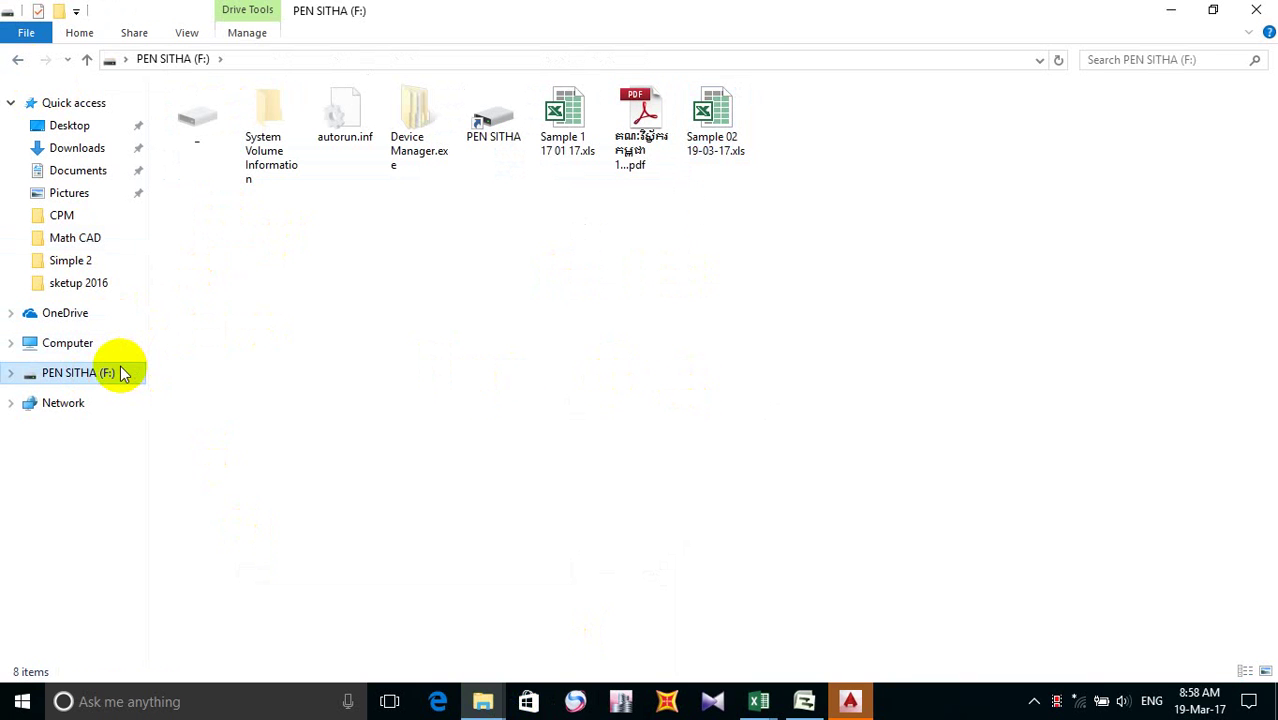
# - Switch back to Microsoft Project and close it without saving the changes to "Erect the Steel Structures.mpp"
pyautogui.hotkey('alt', 'Tab')
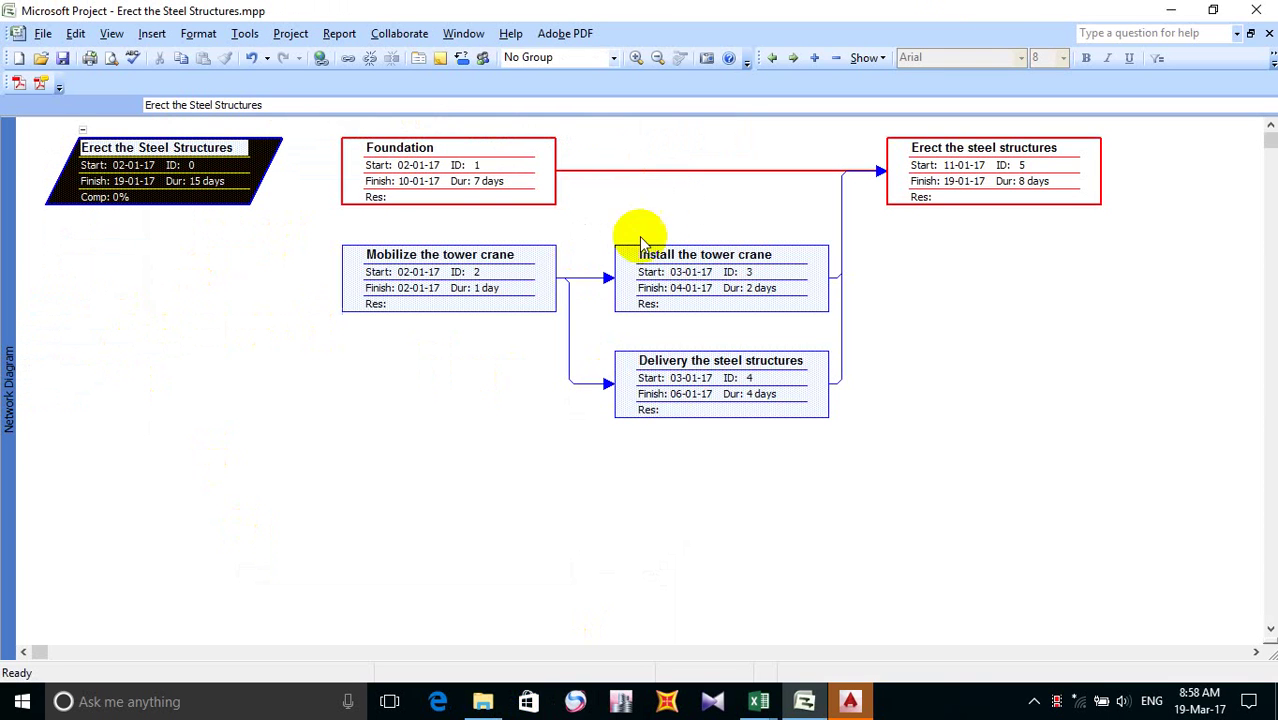
pyautogui.click(1257, 10)
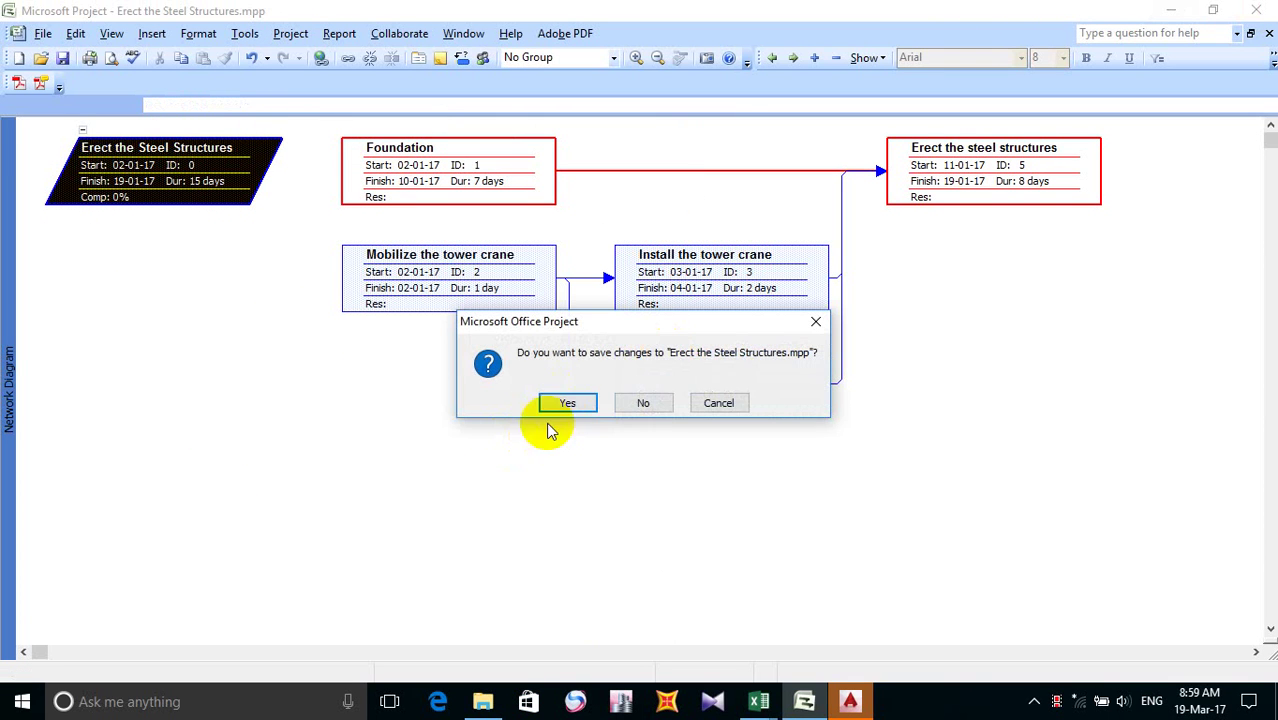
pyautogui.click(644, 405)
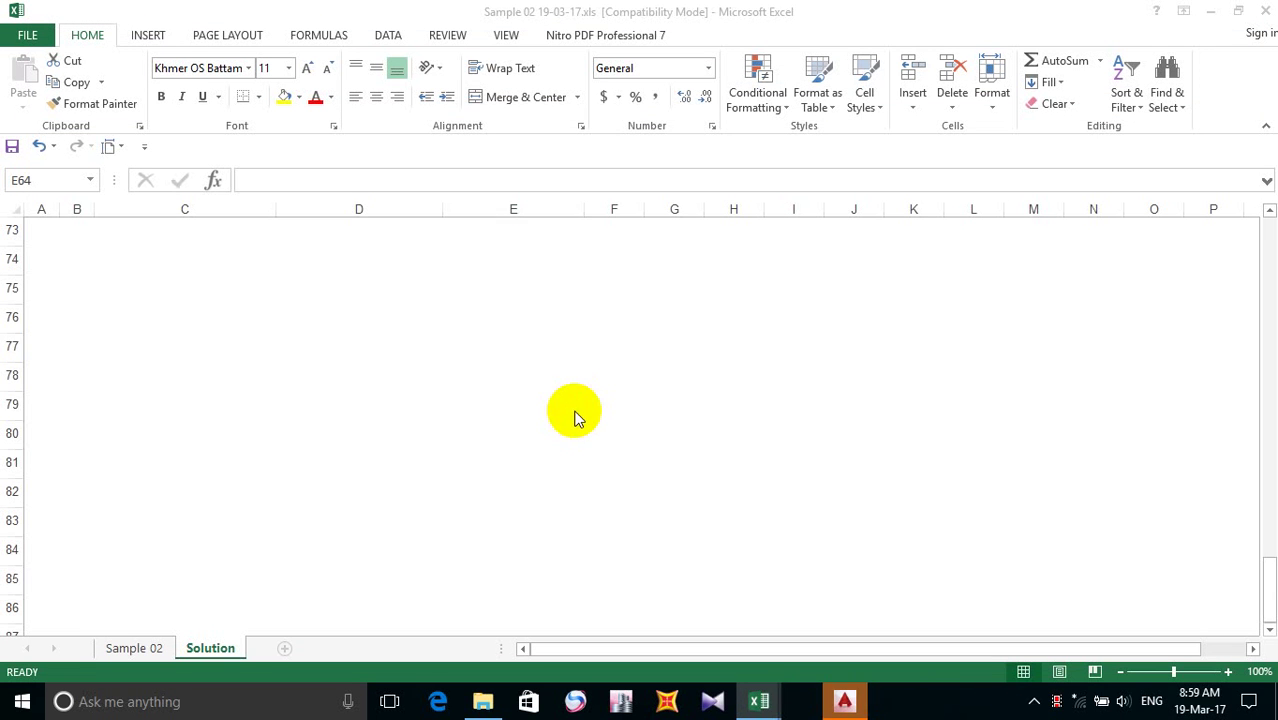
# - Look over the MOP items under heading 4 on the Solution sheet of the Sample 02 workbook
pyautogui.click(402, 376)
pyautogui.scroll(10, 315, 350)
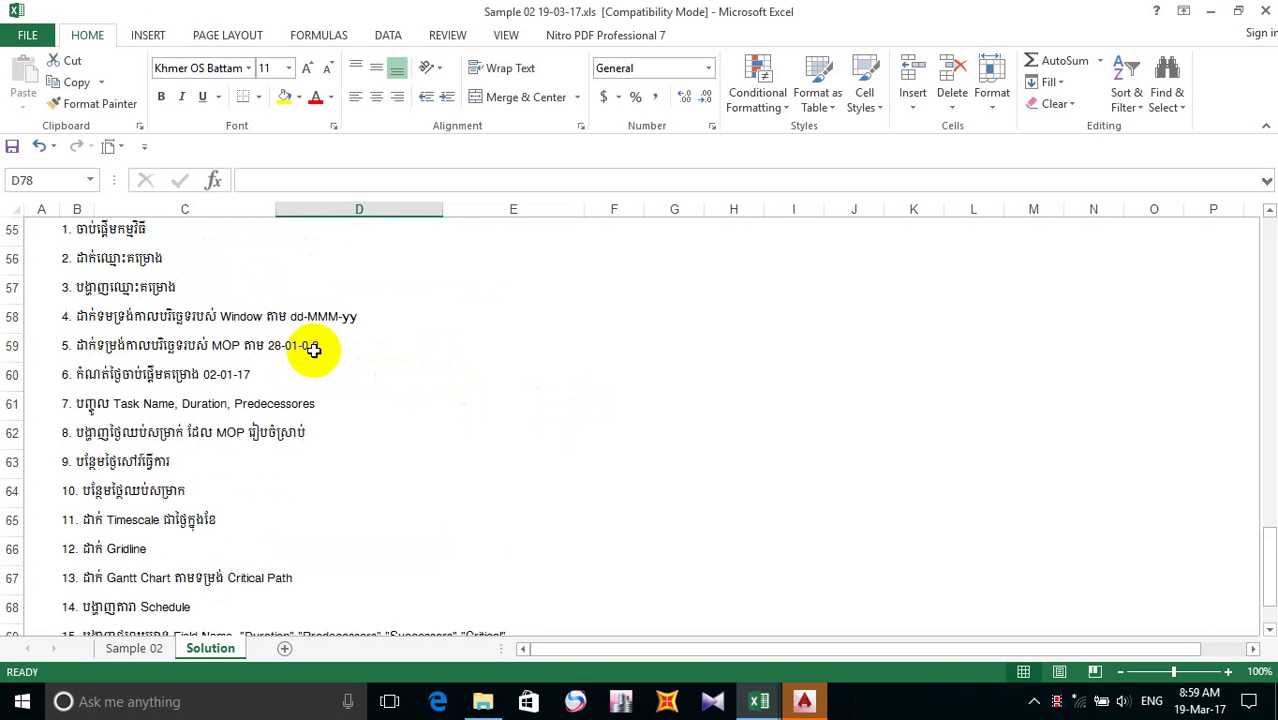
pyautogui.scroll(-8, 316, 349)
pyautogui.scroll(2, 318, 348)
pyautogui.scroll(4, 318, 348)
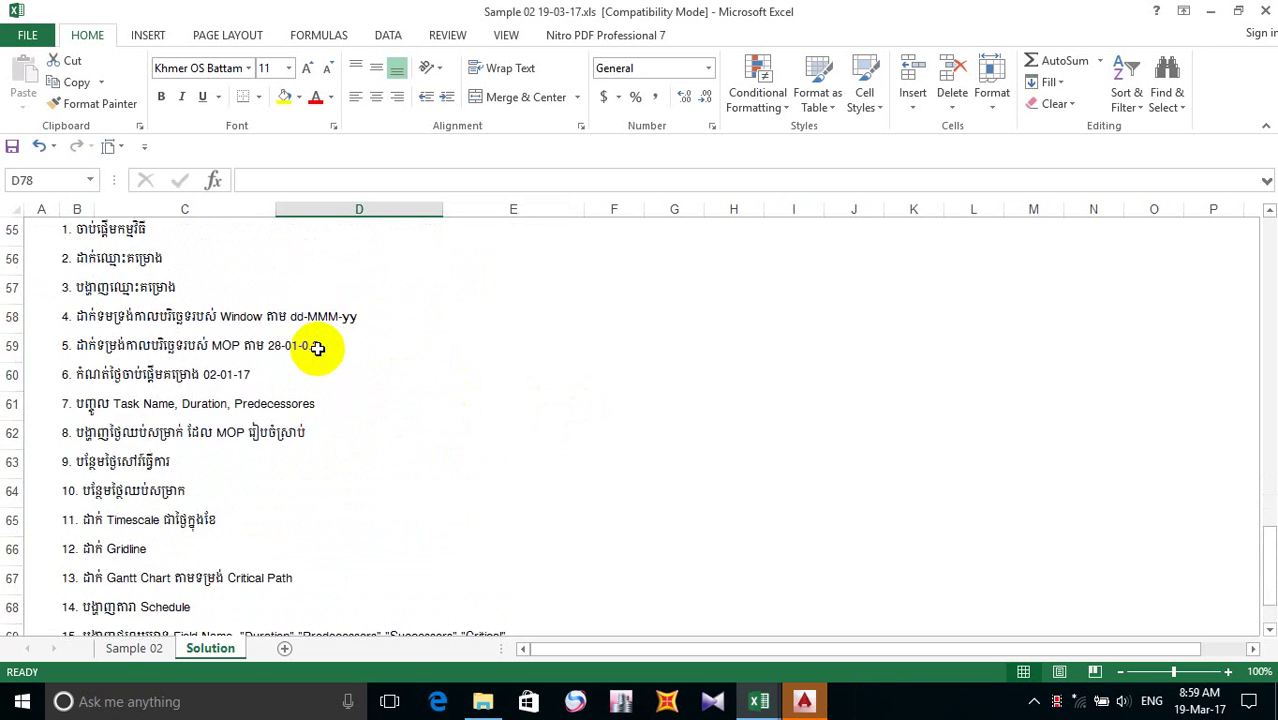
pyautogui.scroll(-1, 318, 348)
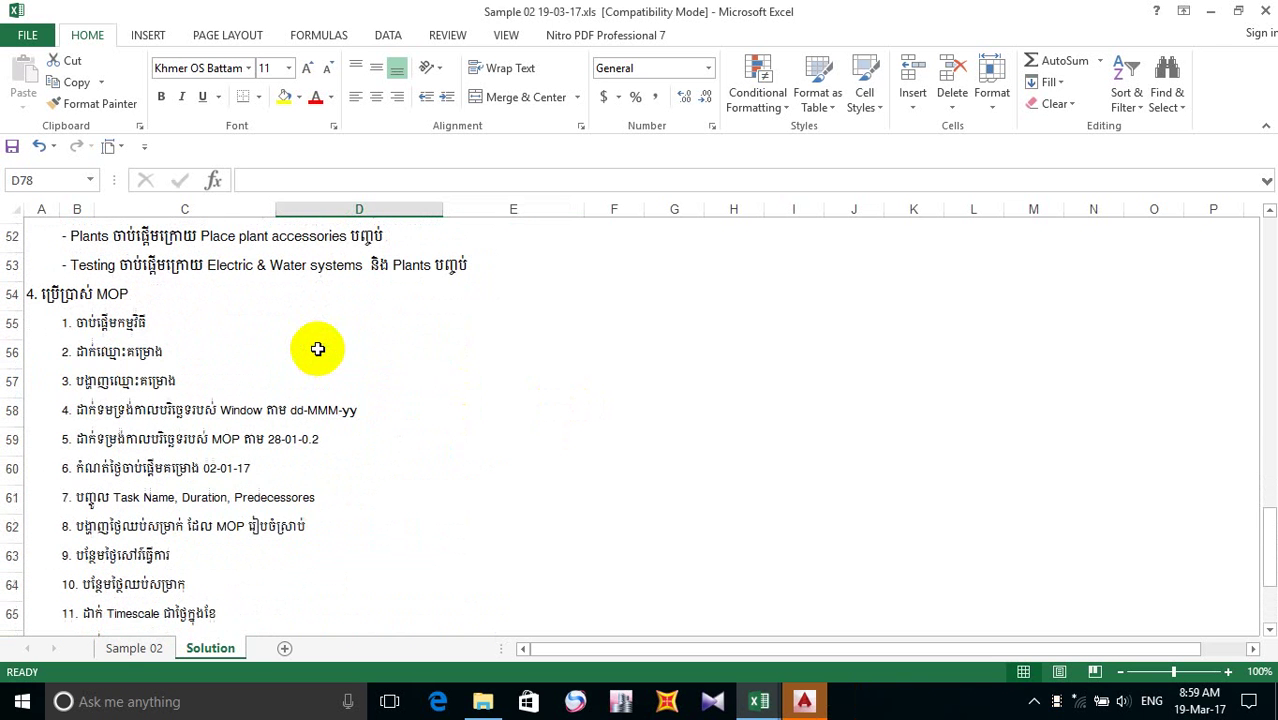
pyautogui.click(579, 380)
pyautogui.click(530, 455)
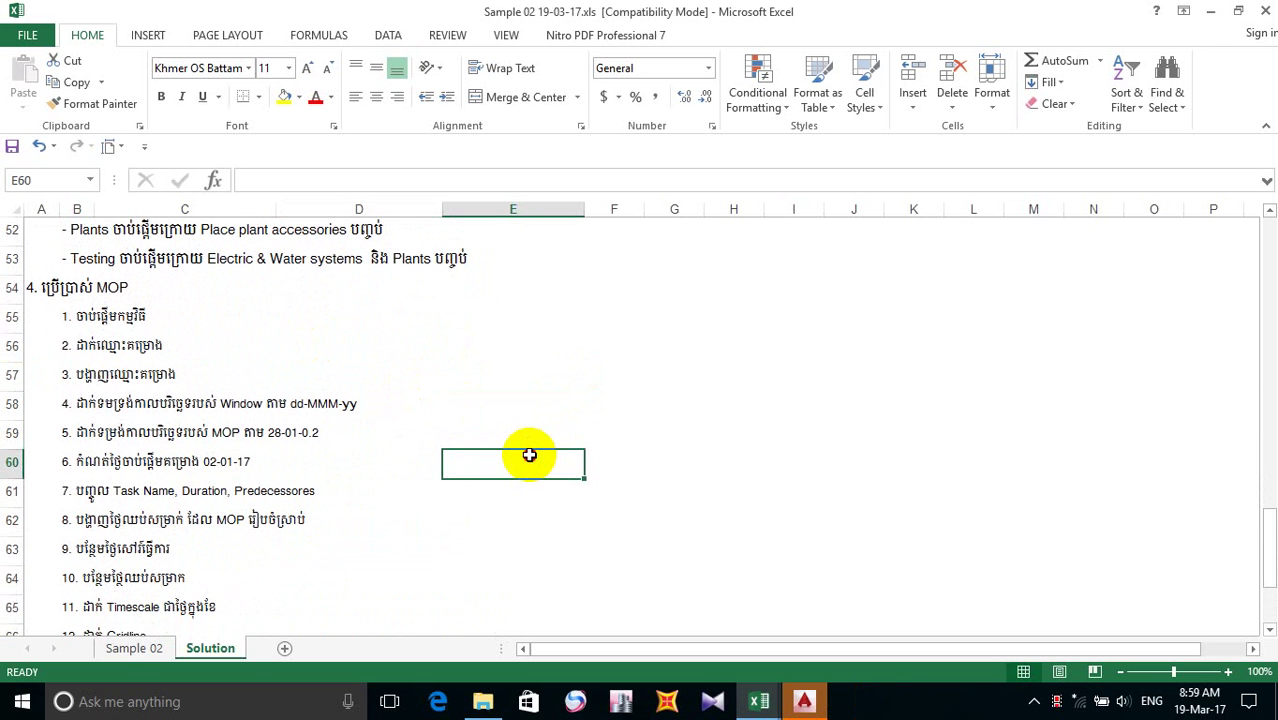
pyautogui.click(421, 337)
pyautogui.click(607, 426)
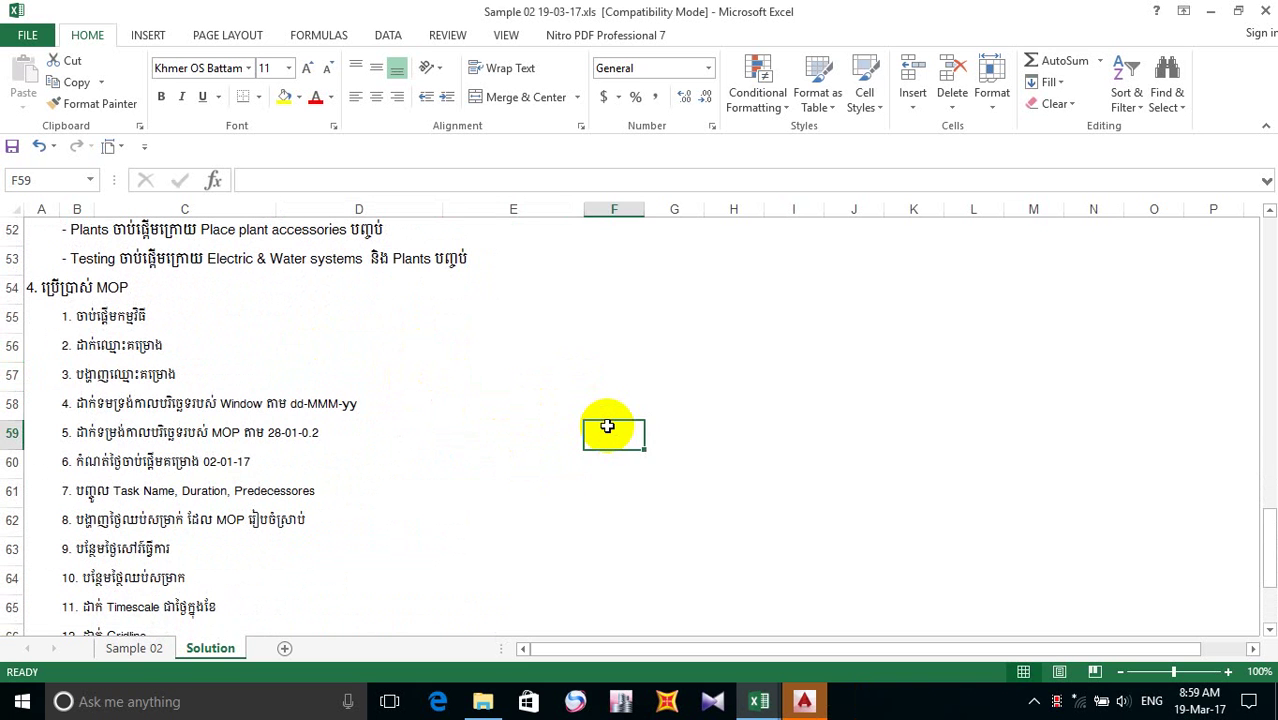
# - Minimize both Excel workbooks and the AutoCAD window, and start Microsoft Project from the desktop
pyautogui.click(505, 465)
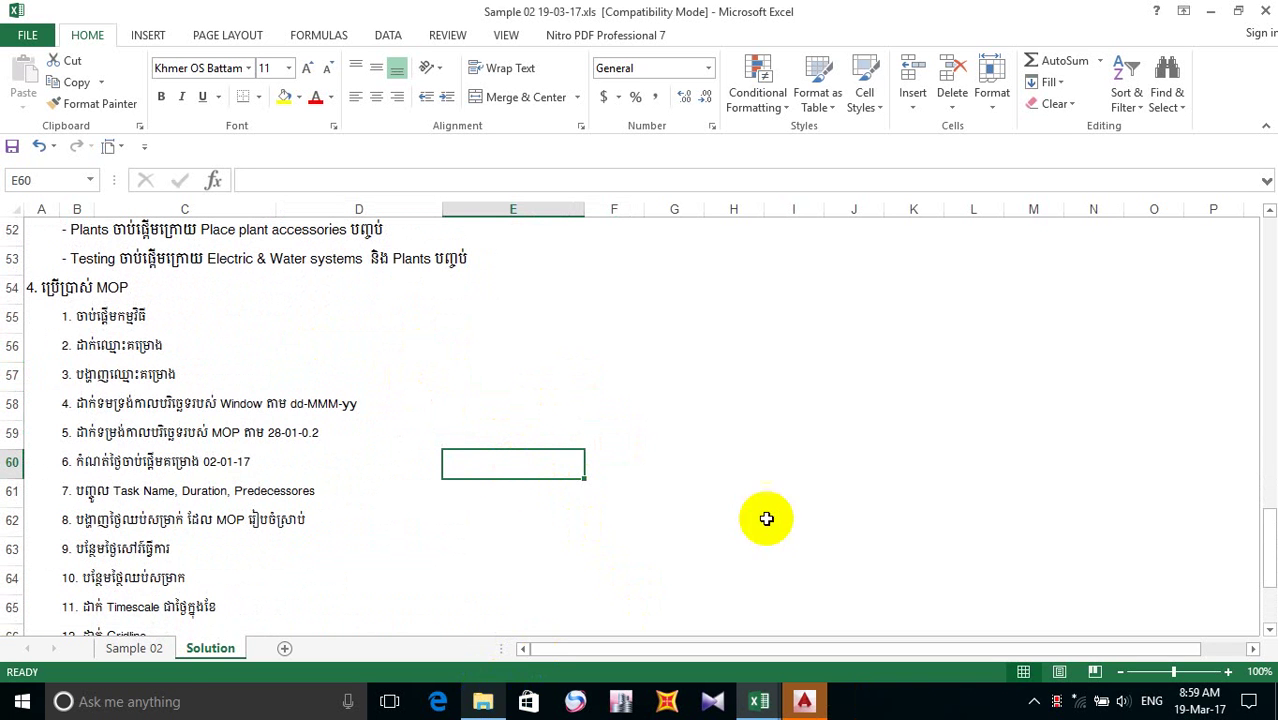
pyautogui.click(1210, 12)
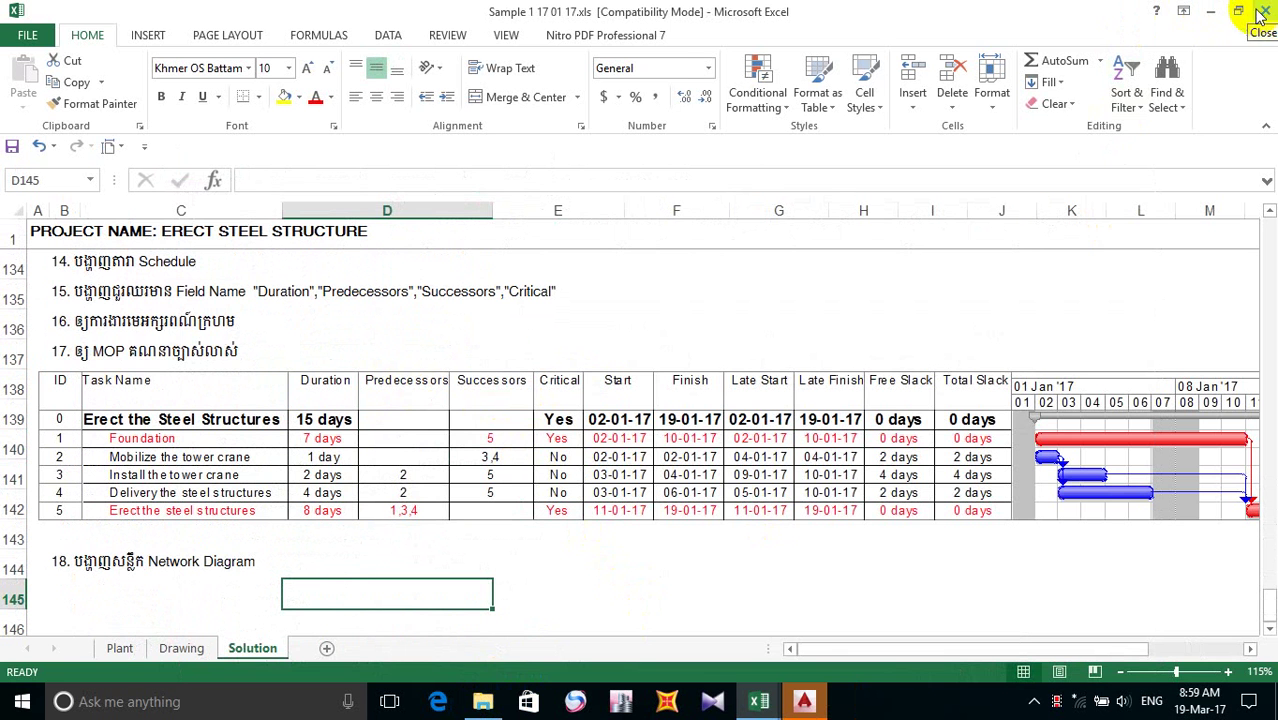
pyautogui.click(1211, 12)
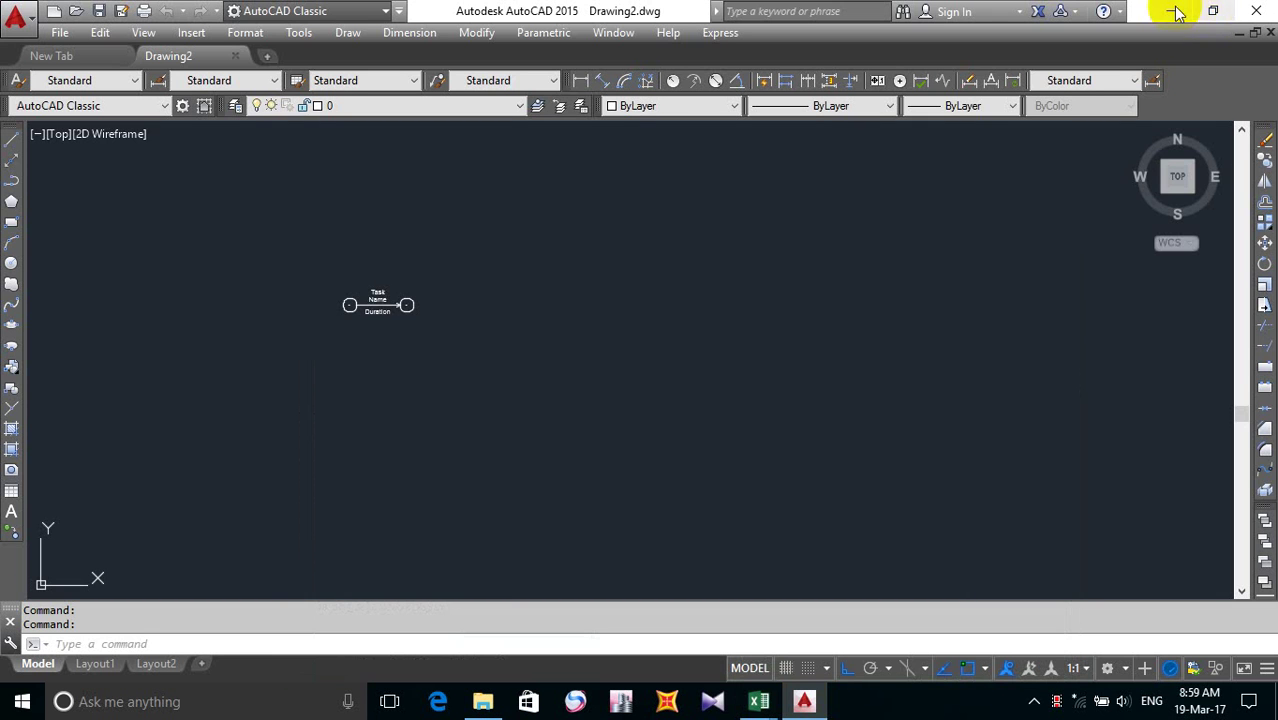
pyautogui.click(1172, 11)
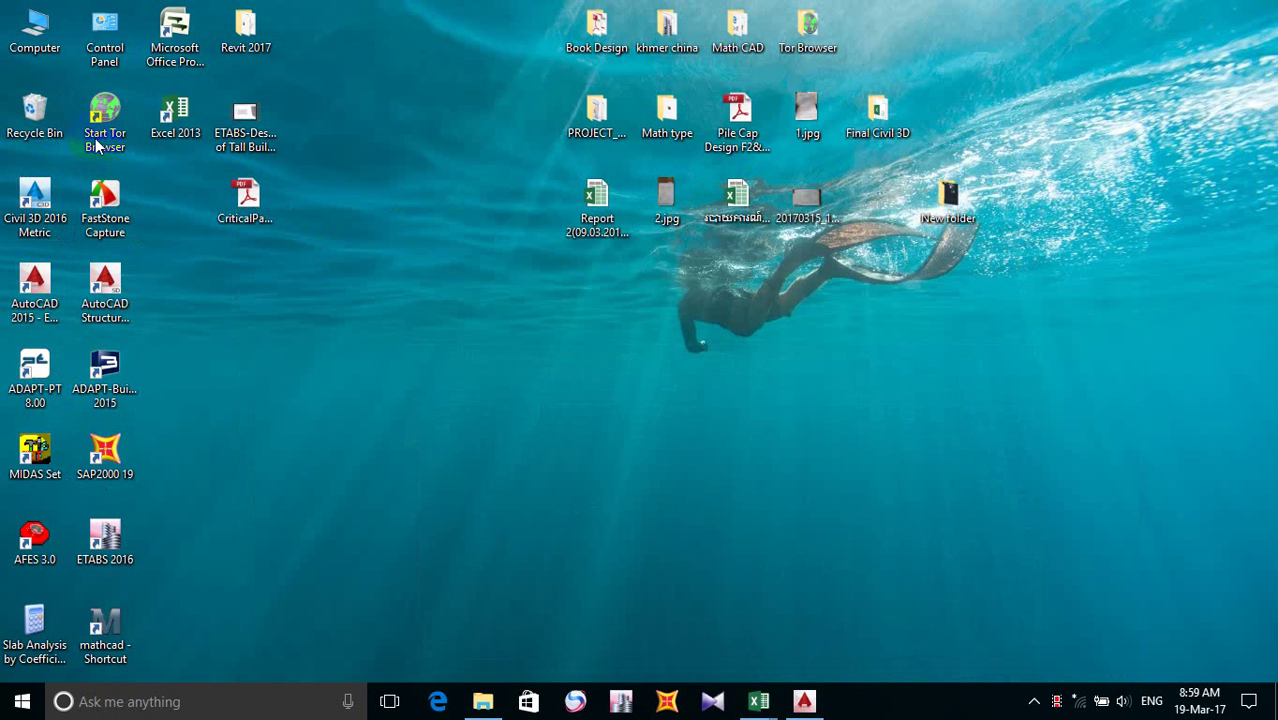
pyautogui.doubleClick(193, 33)
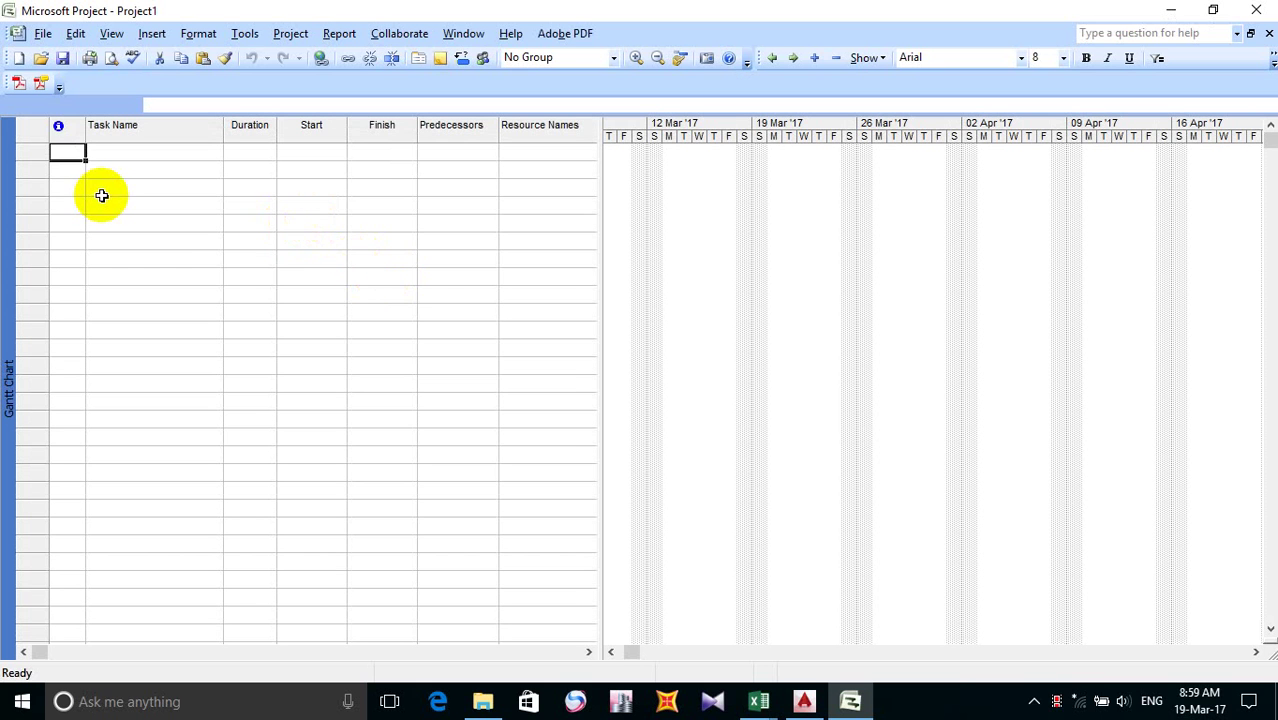
# - Open the save dialog for the blank project, and look over the drawing and task table on the Solution sheet of Sample 02 in Excel
pyautogui.click(42, 33)
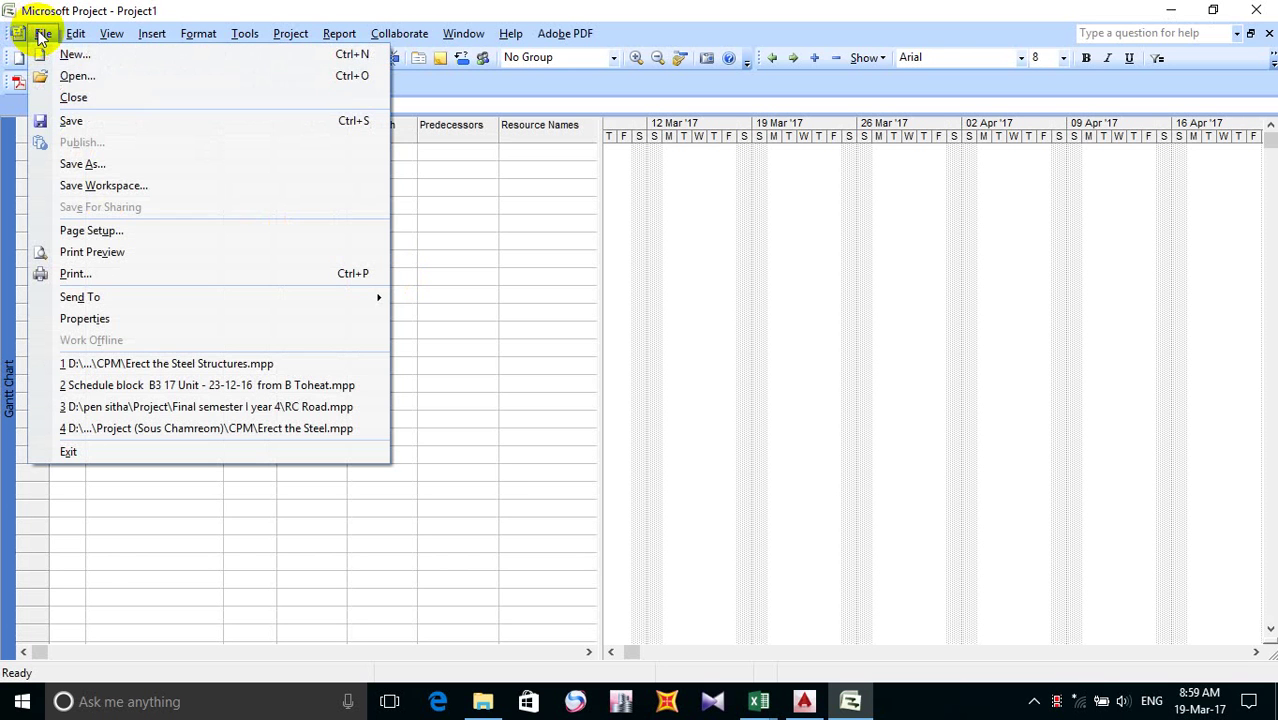
pyautogui.click(101, 126)
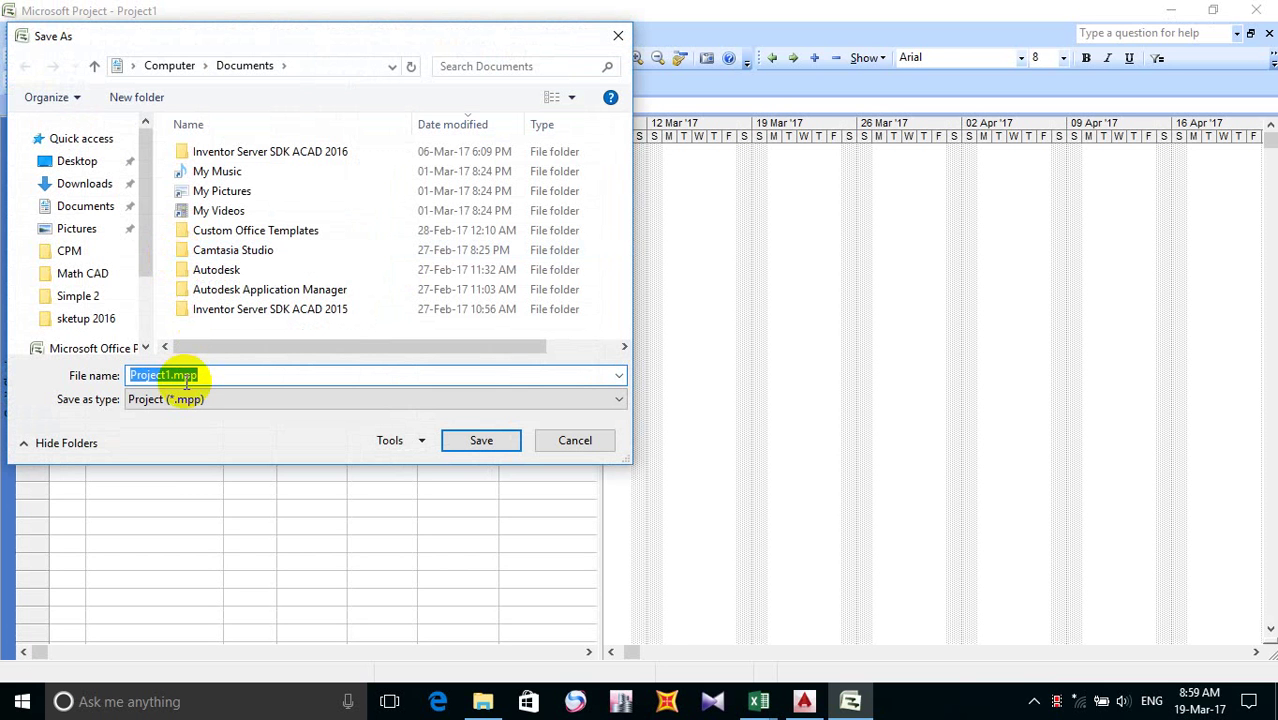
pyautogui.click(765, 702)
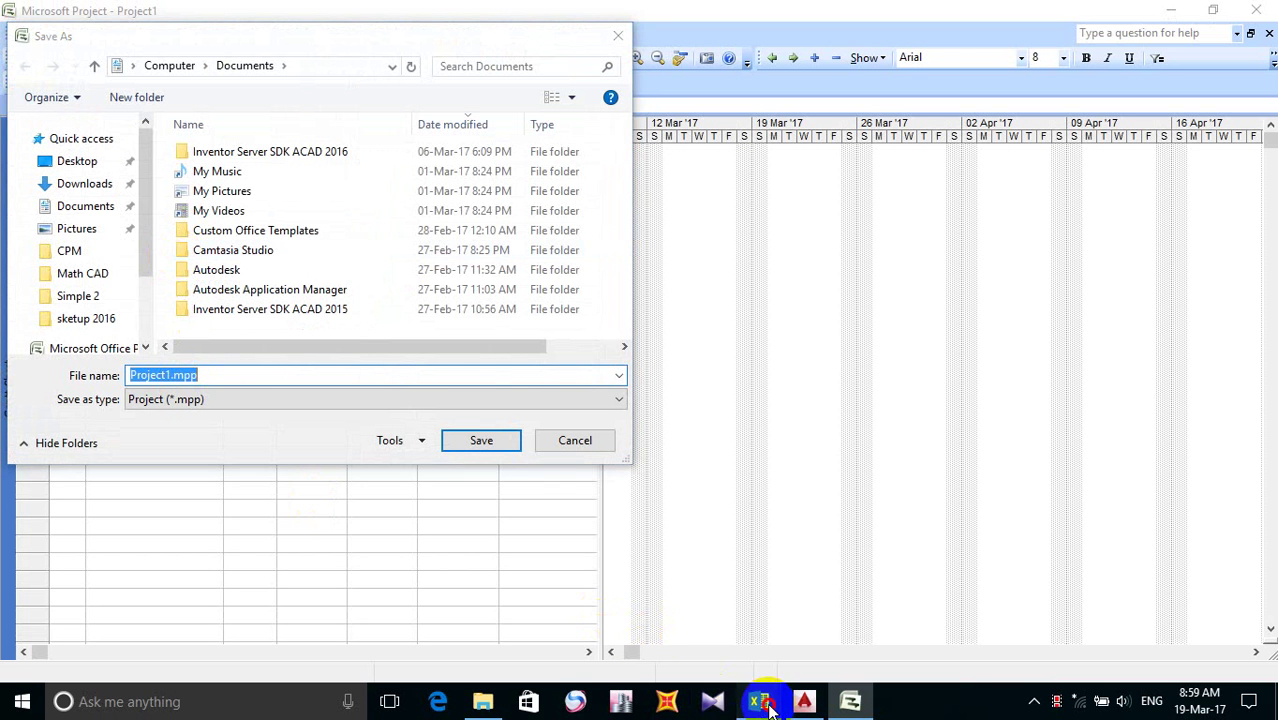
pyautogui.moveTo(686, 630)
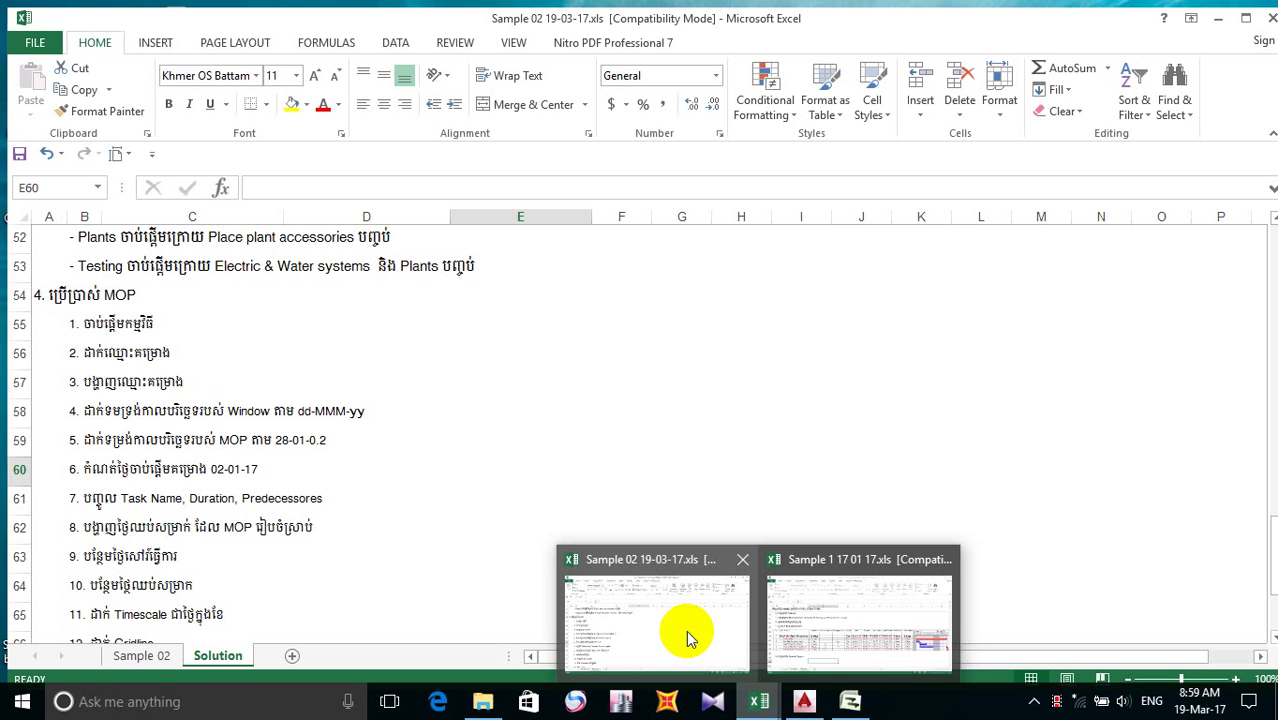
pyautogui.click(686, 630)
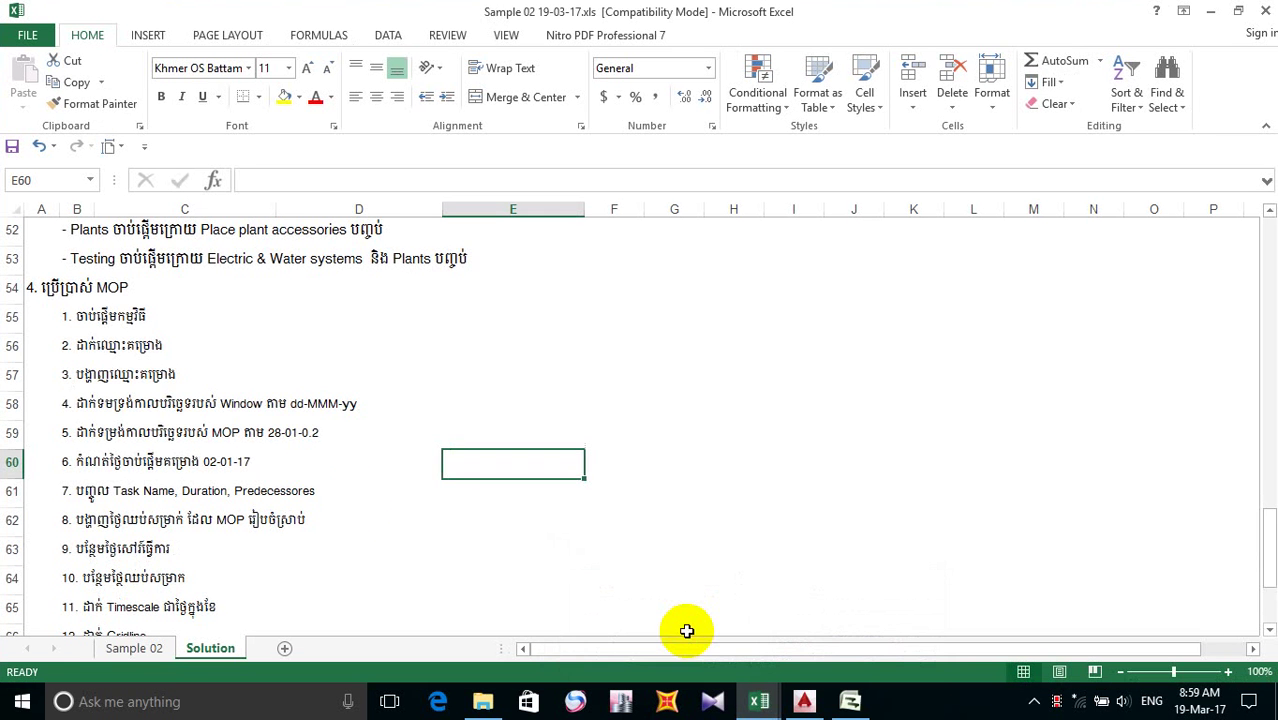
pyautogui.scroll(17, 185, 277)
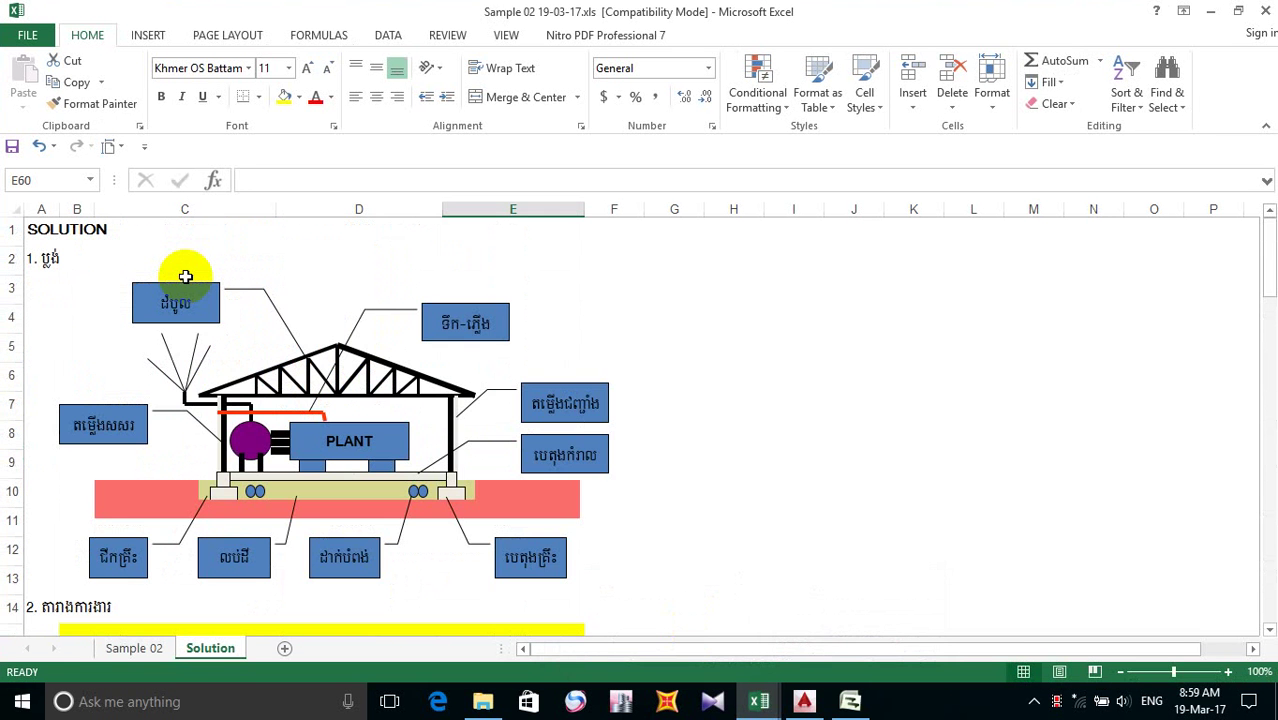
pyautogui.scroll(-5, 185, 277)
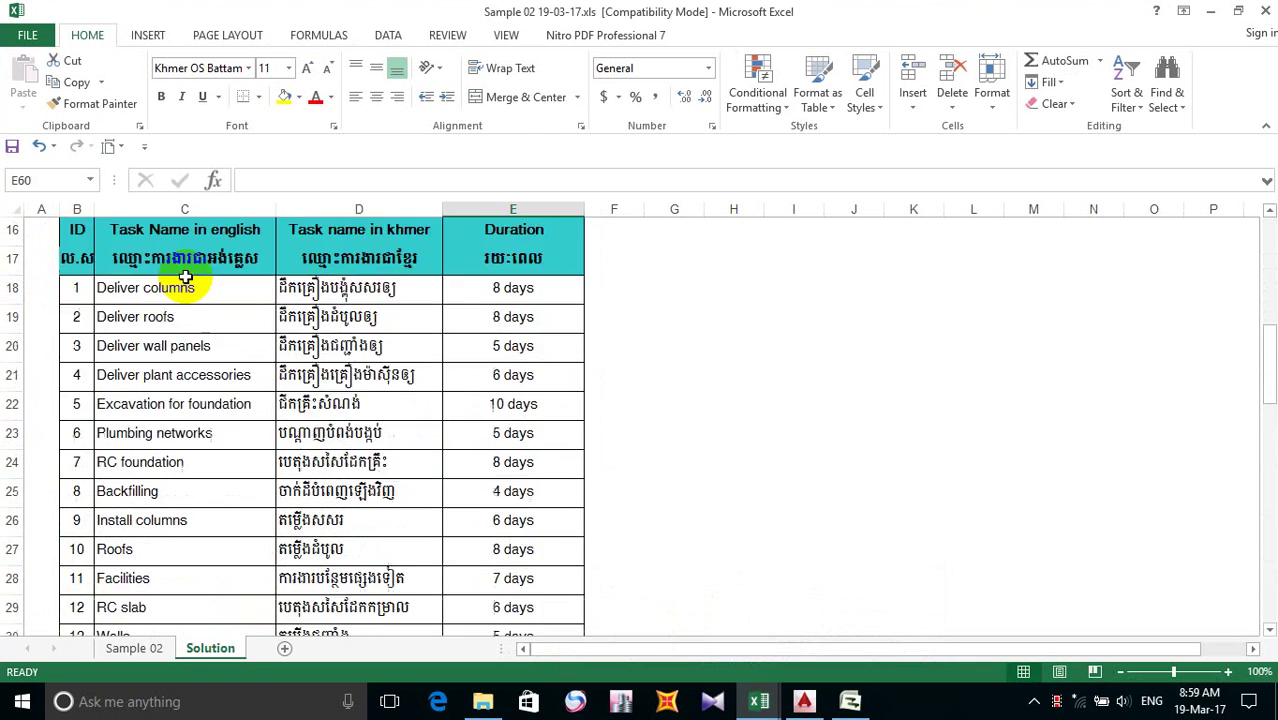
pyautogui.scroll(2, 185, 280)
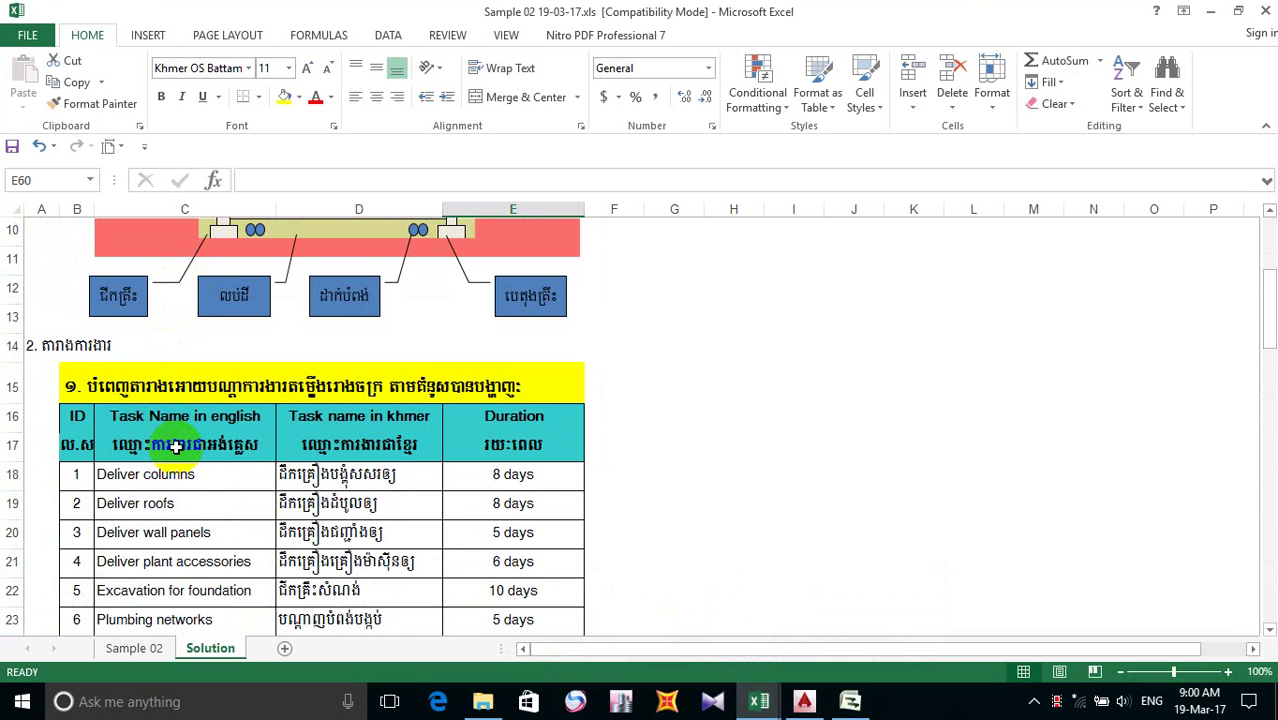
pyautogui.scroll(-1, 175, 447)
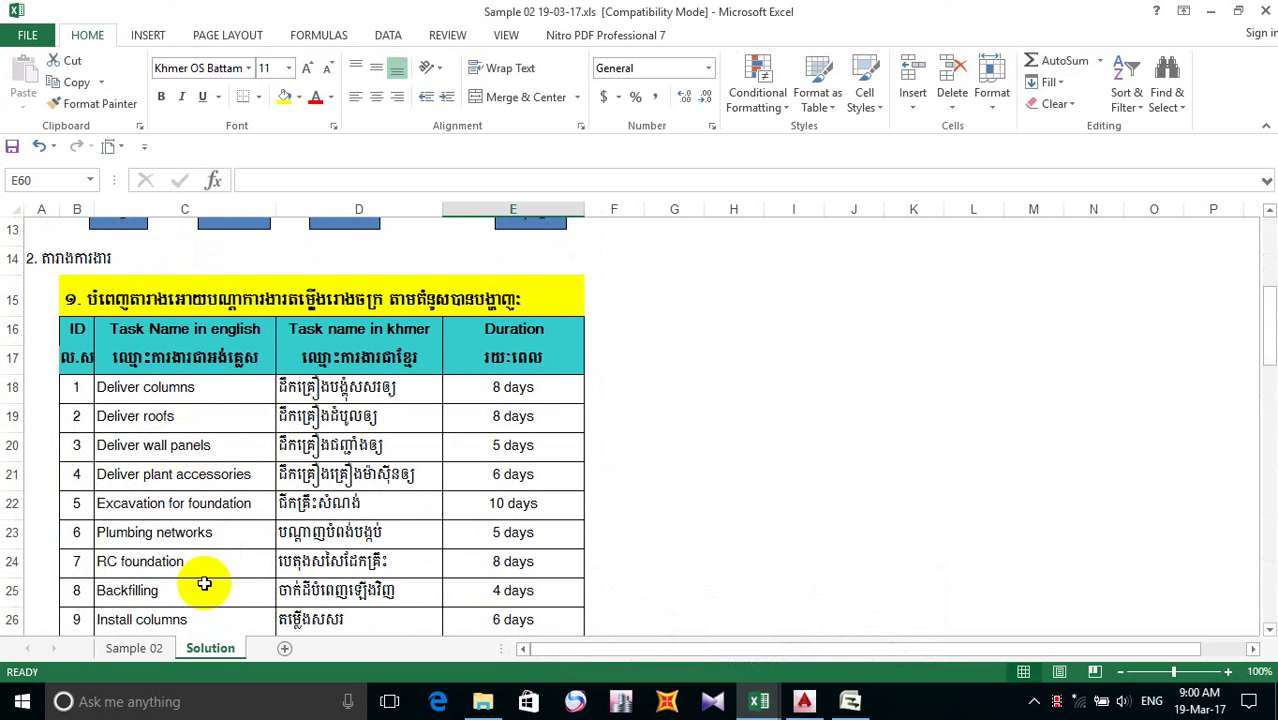
pyautogui.click(850, 701)
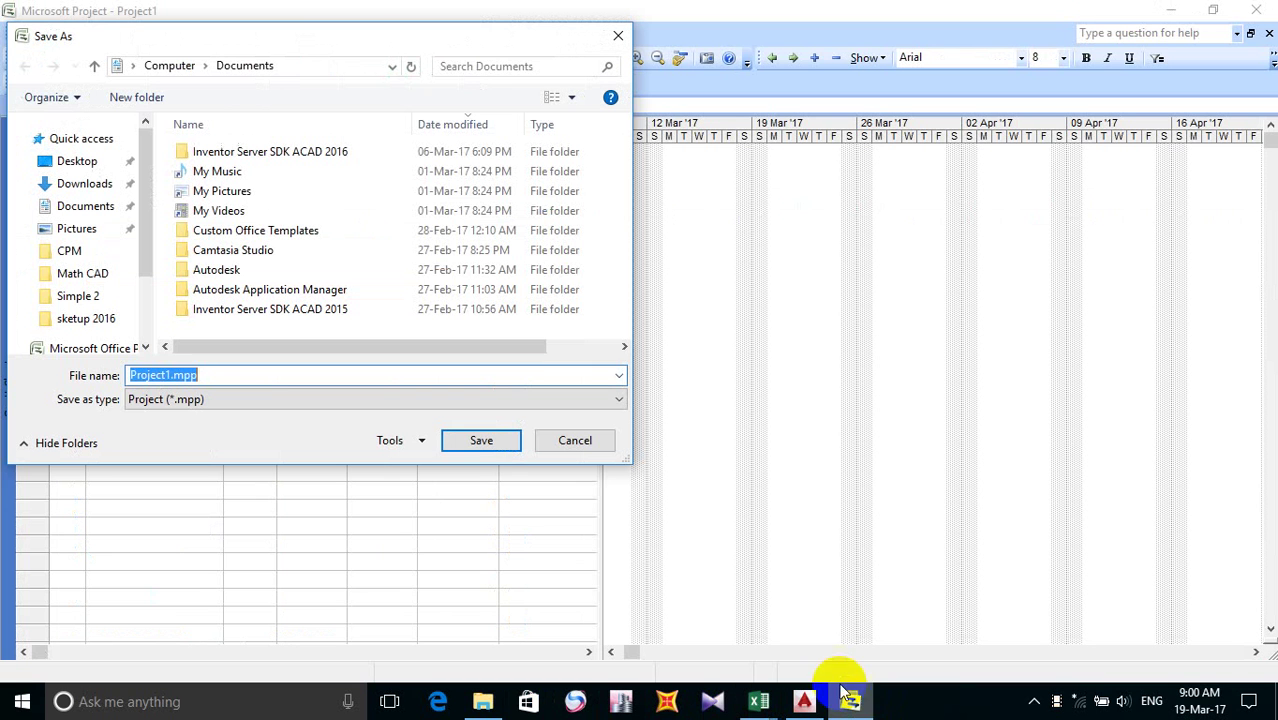
pyautogui.click(165, 377)
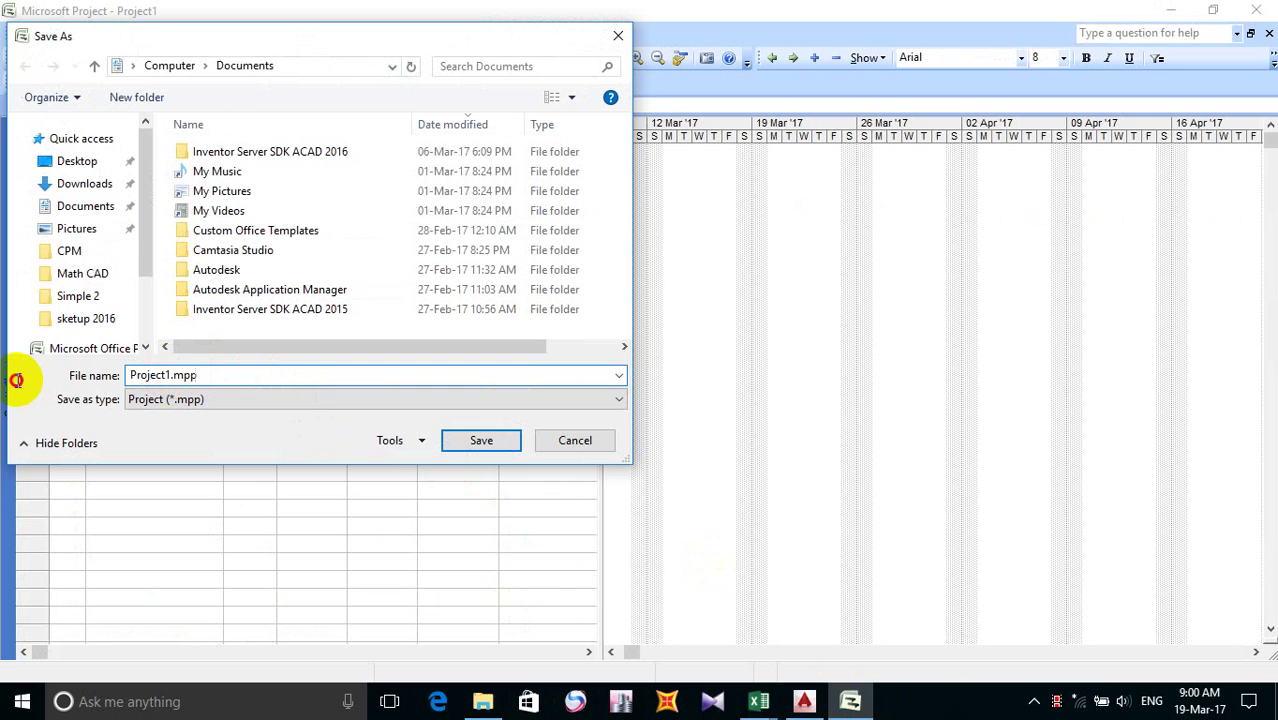
pyautogui.hotkey('ctrl', 'a')
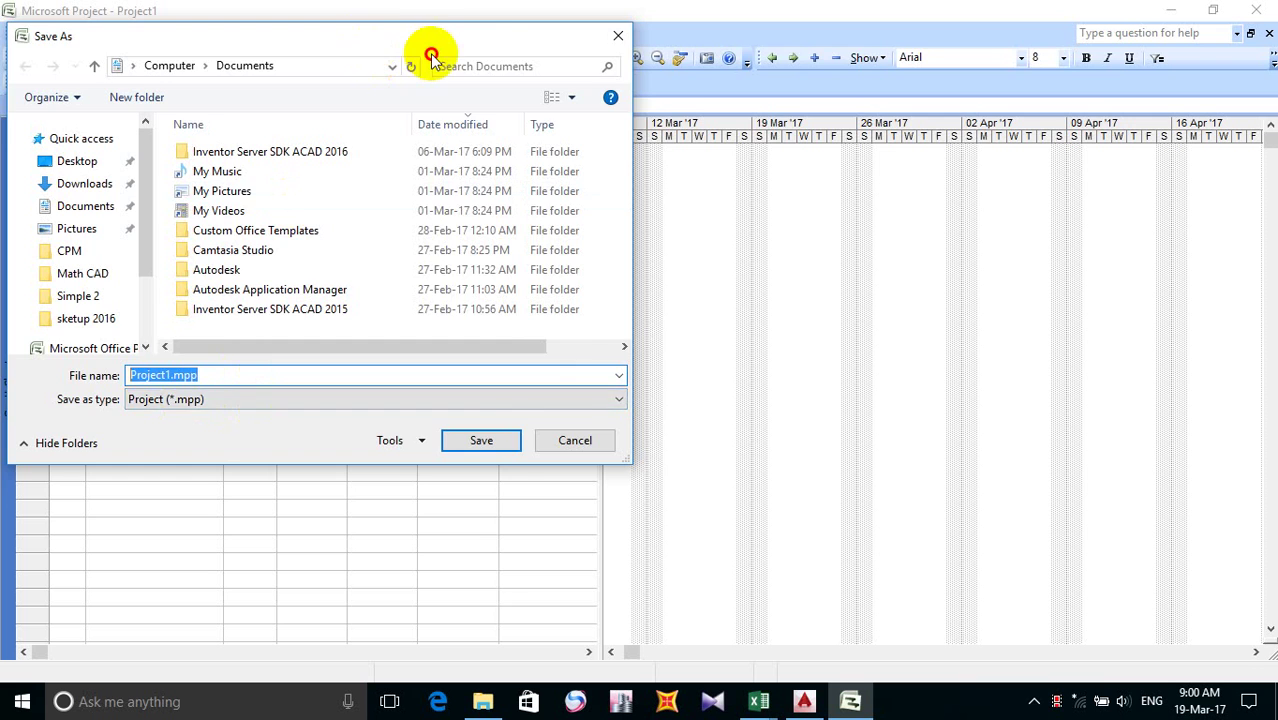
pyautogui.moveTo(420, 40); pyautogui.dragTo(618, 192)
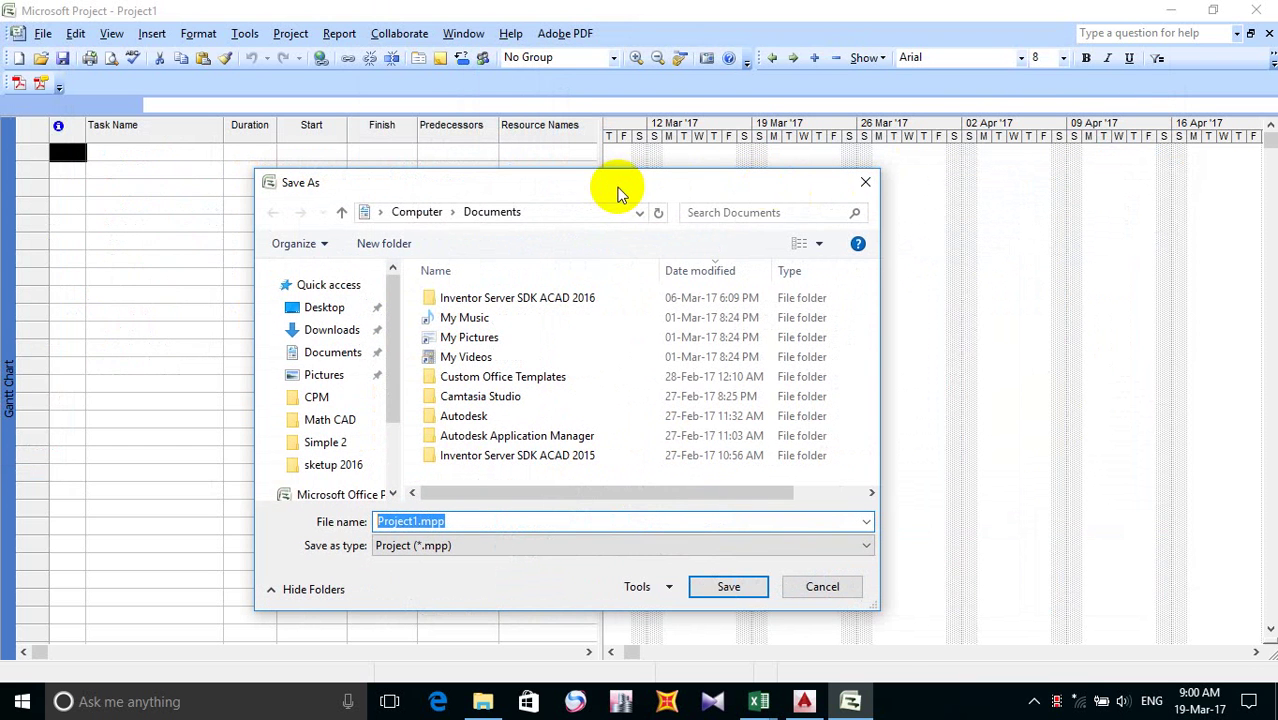
pyautogui.click(822, 590)
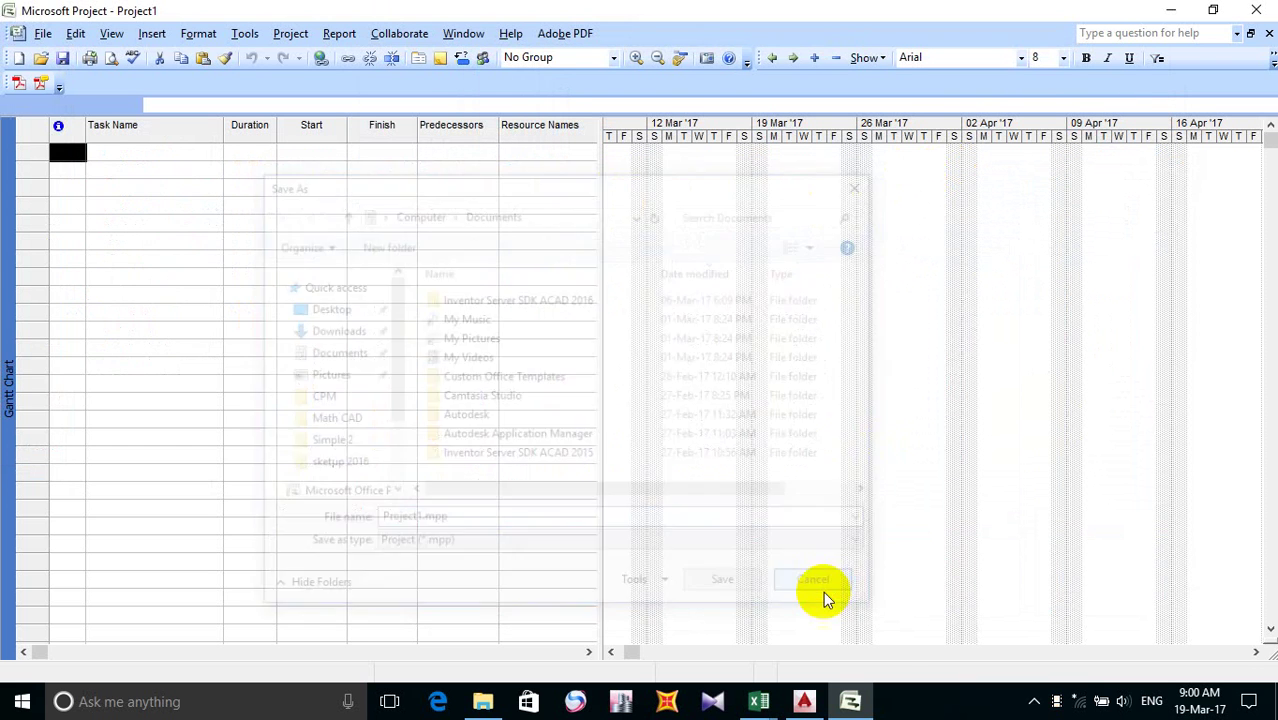
pyautogui.click(292, 35)
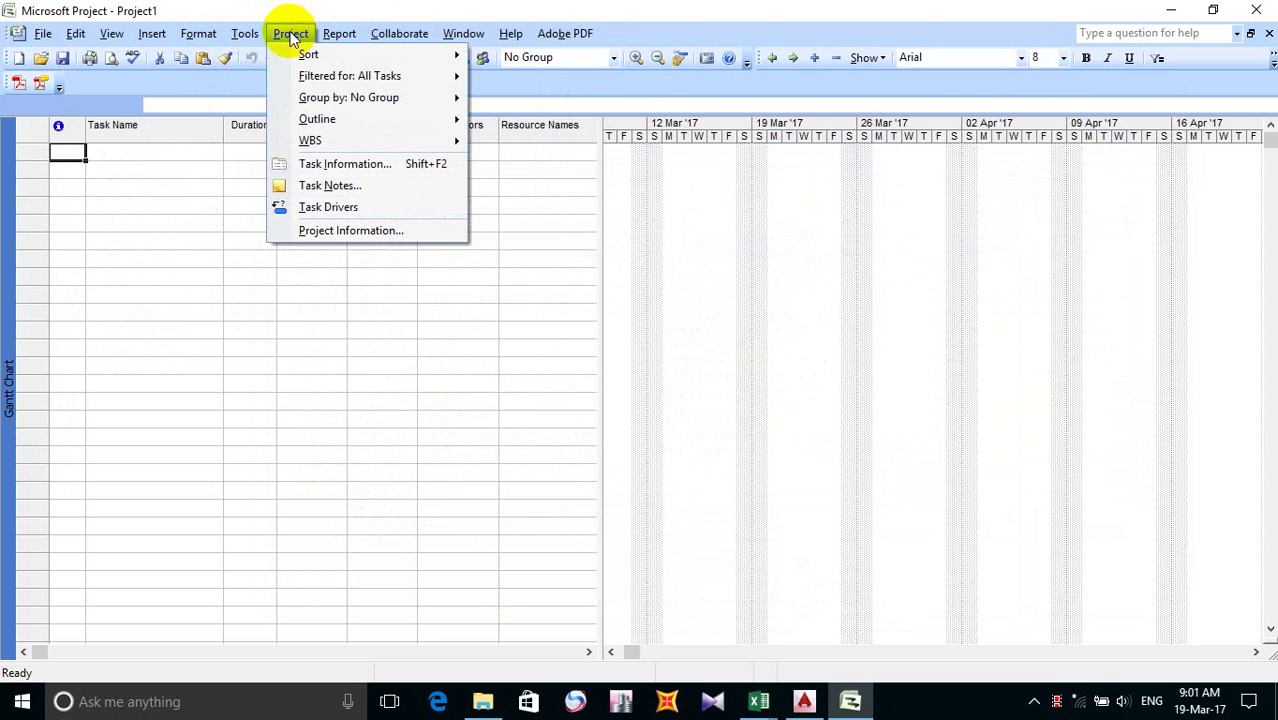
pyautogui.moveTo(237, 35)
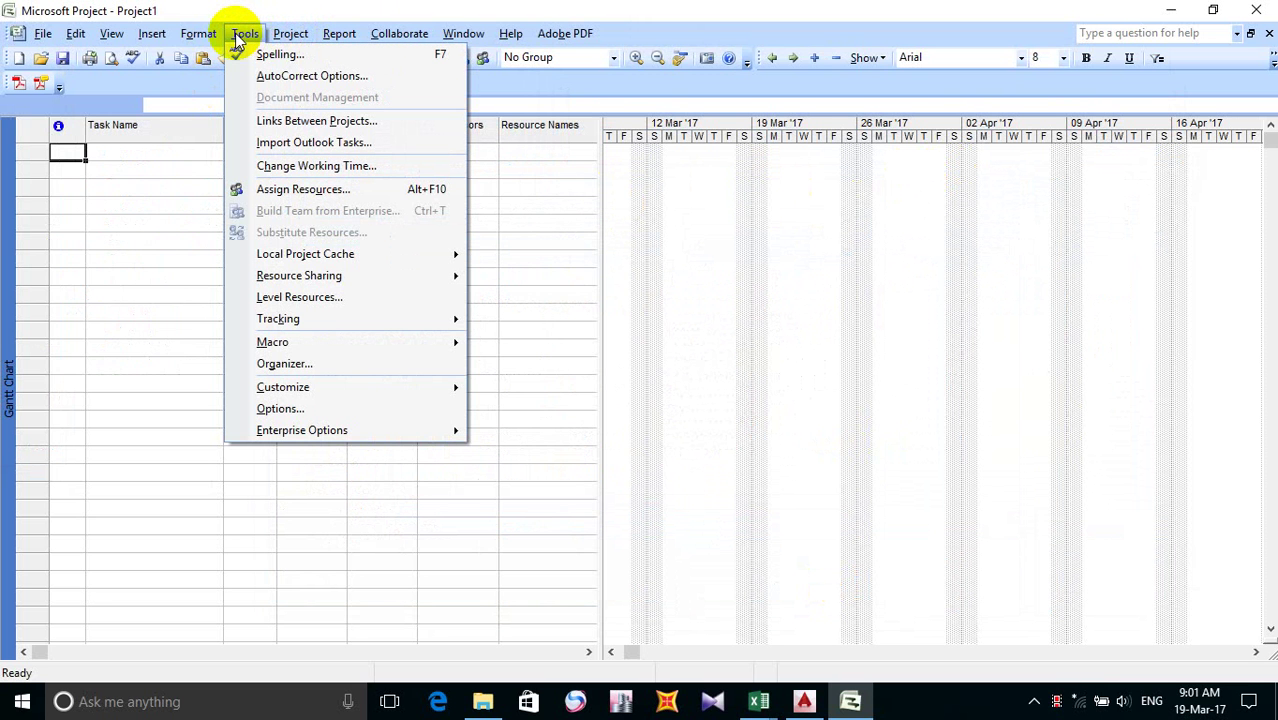
pyautogui.moveTo(197, 35)
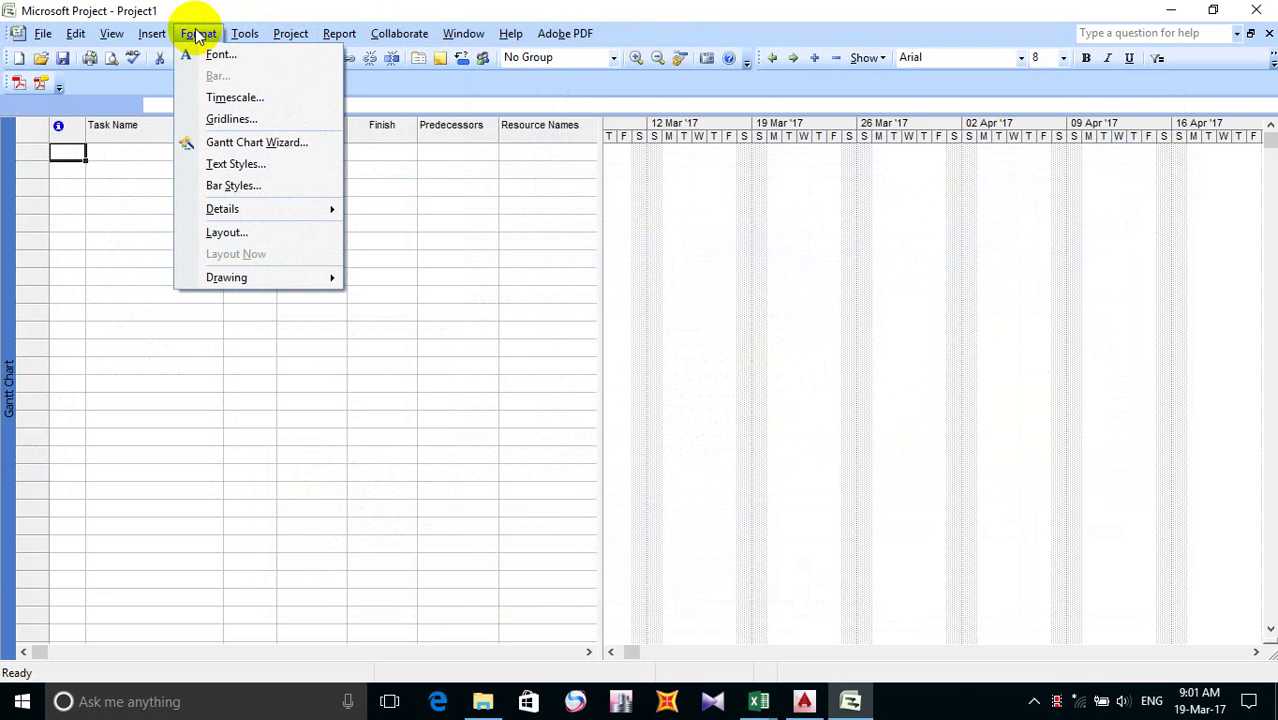
pyautogui.click(235, 98)
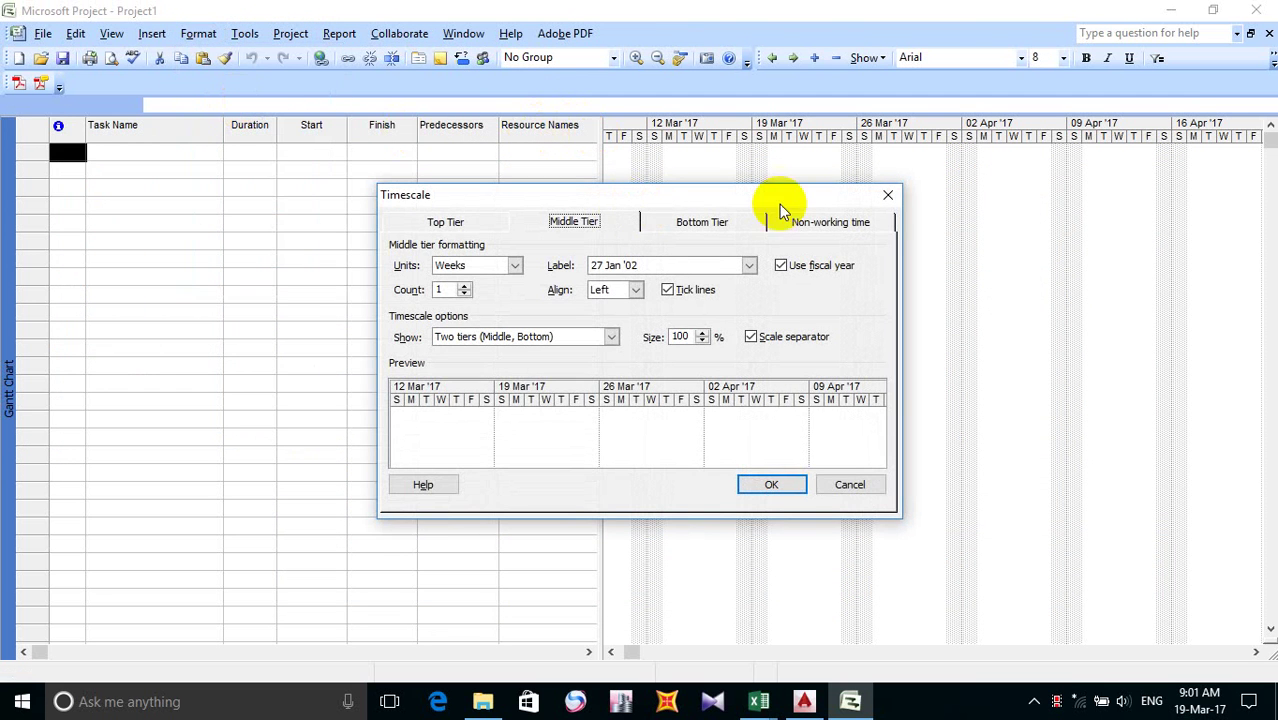
pyautogui.click(888, 195)
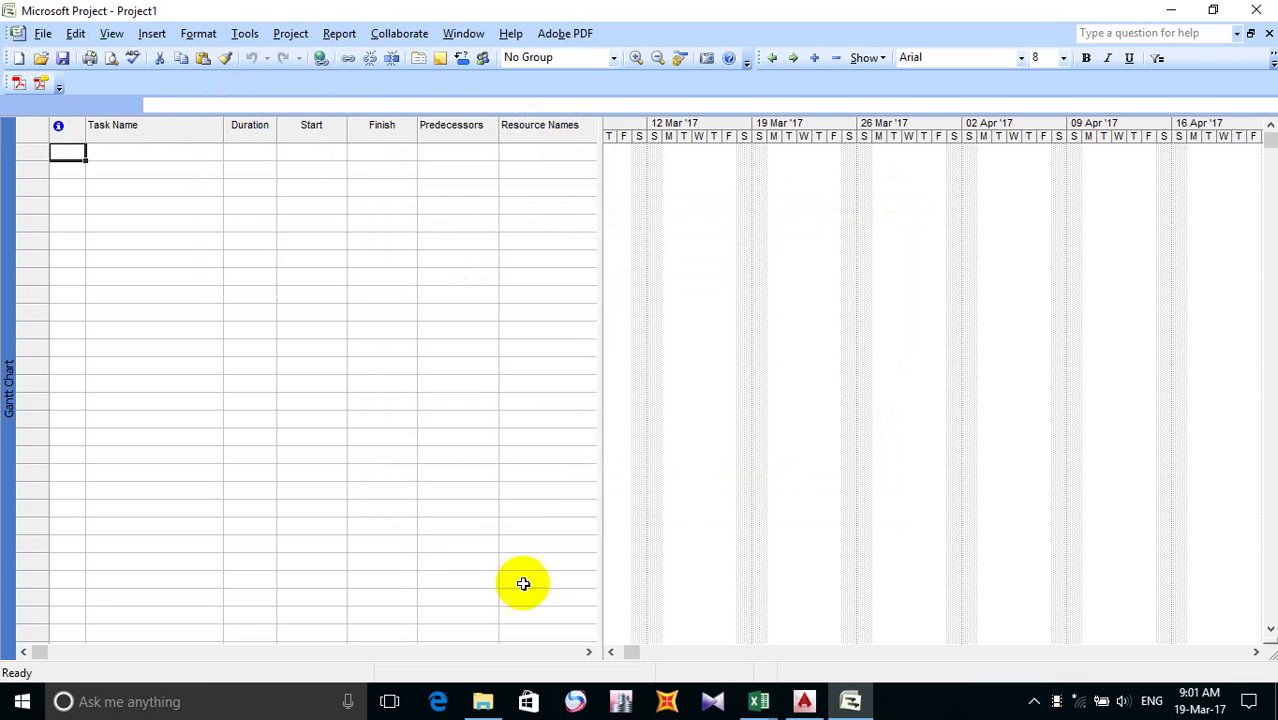
pyautogui.click(157, 702)
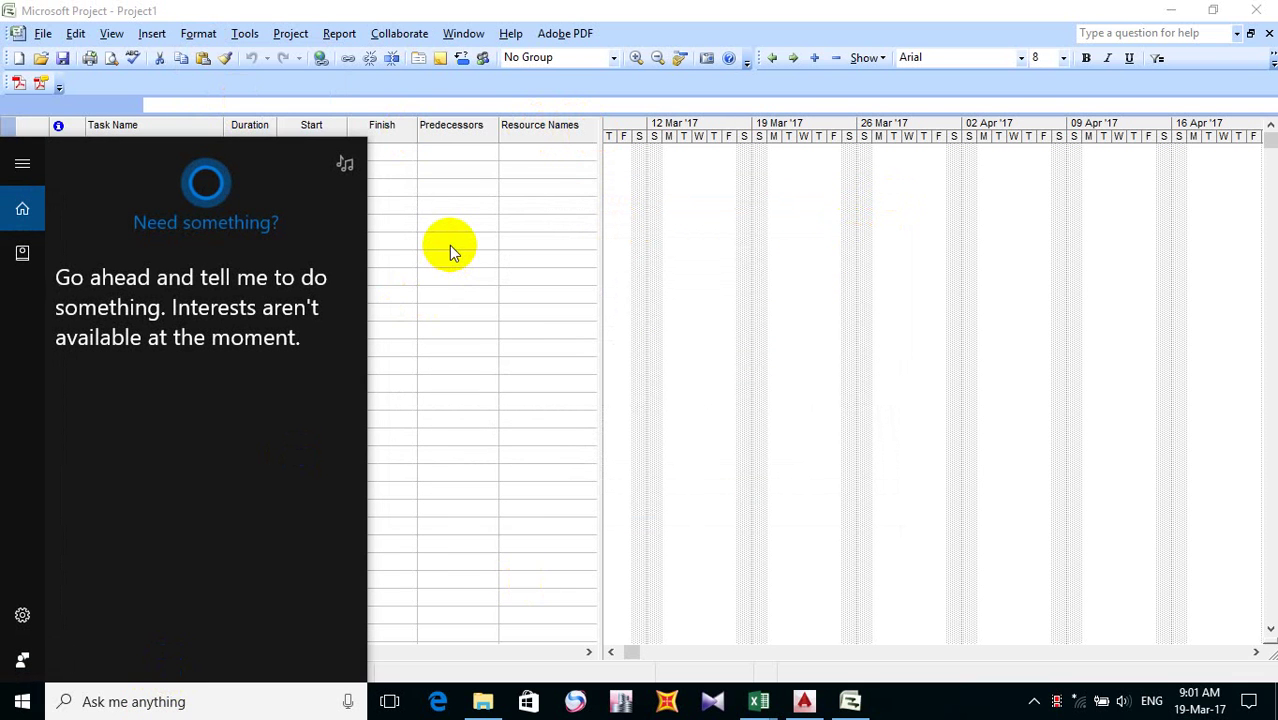
pyautogui.click(437, 190)
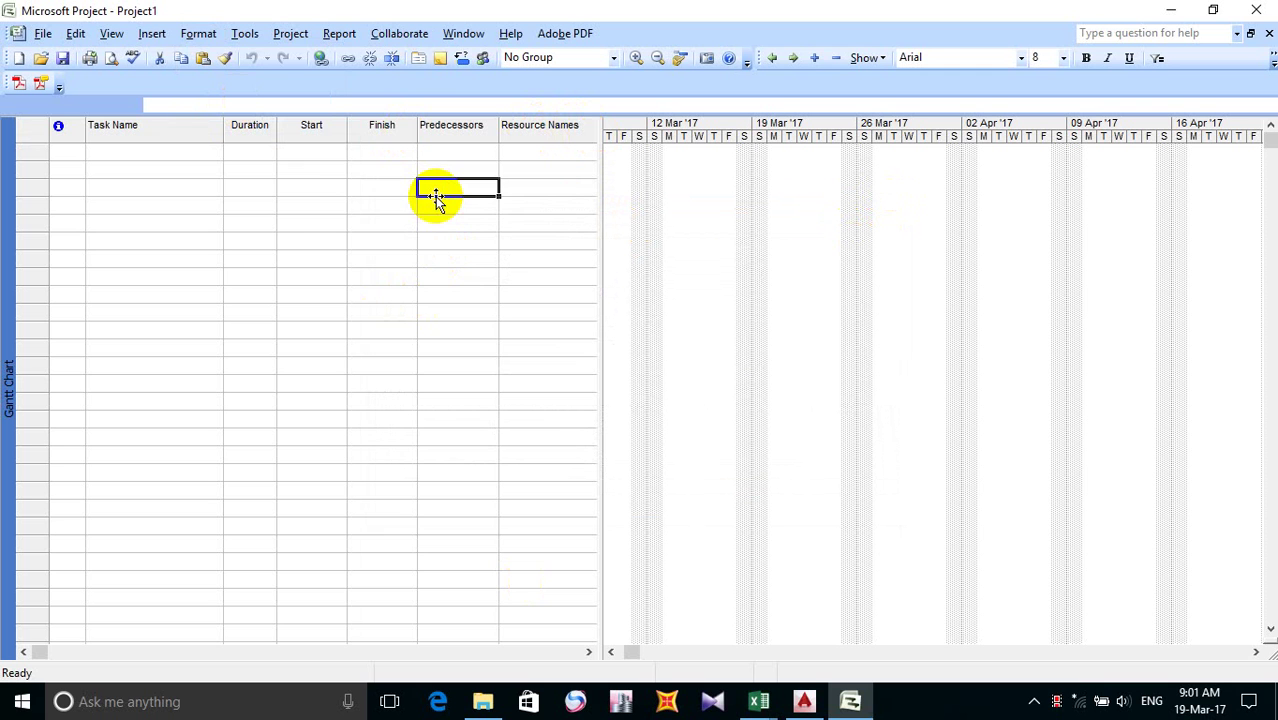
pyautogui.click(122, 152)
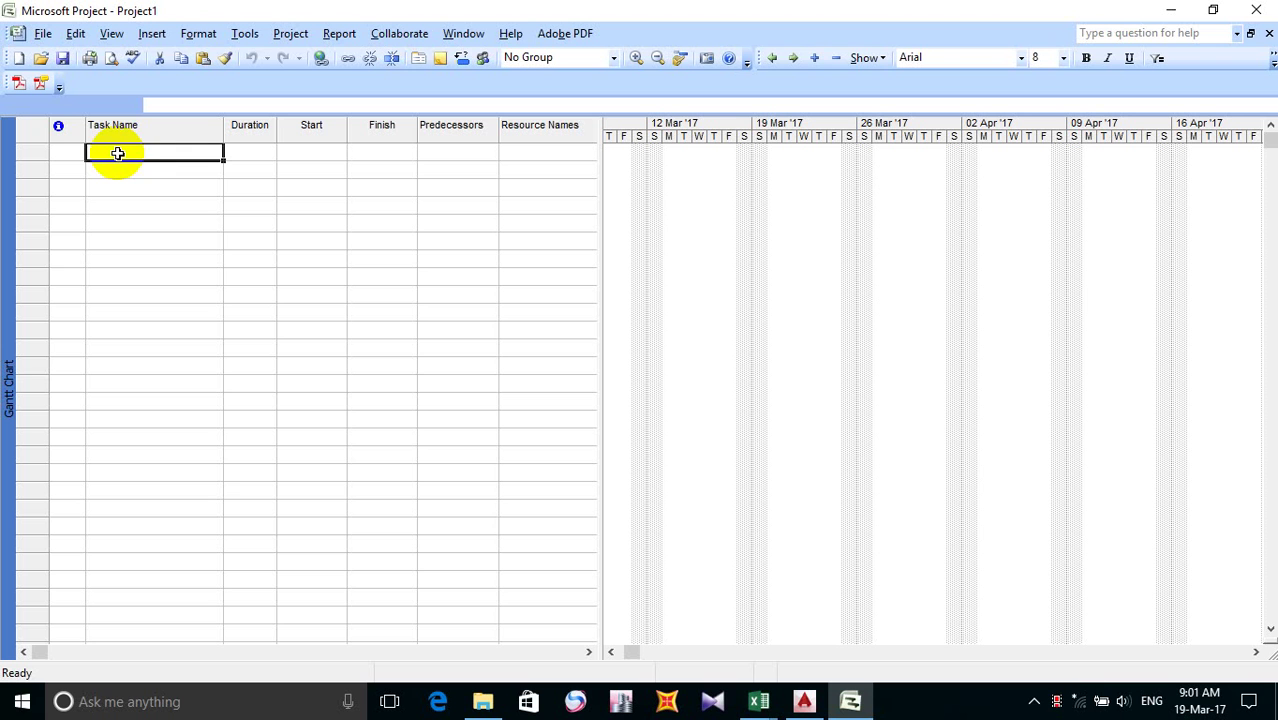
pyautogui.click(110, 155)
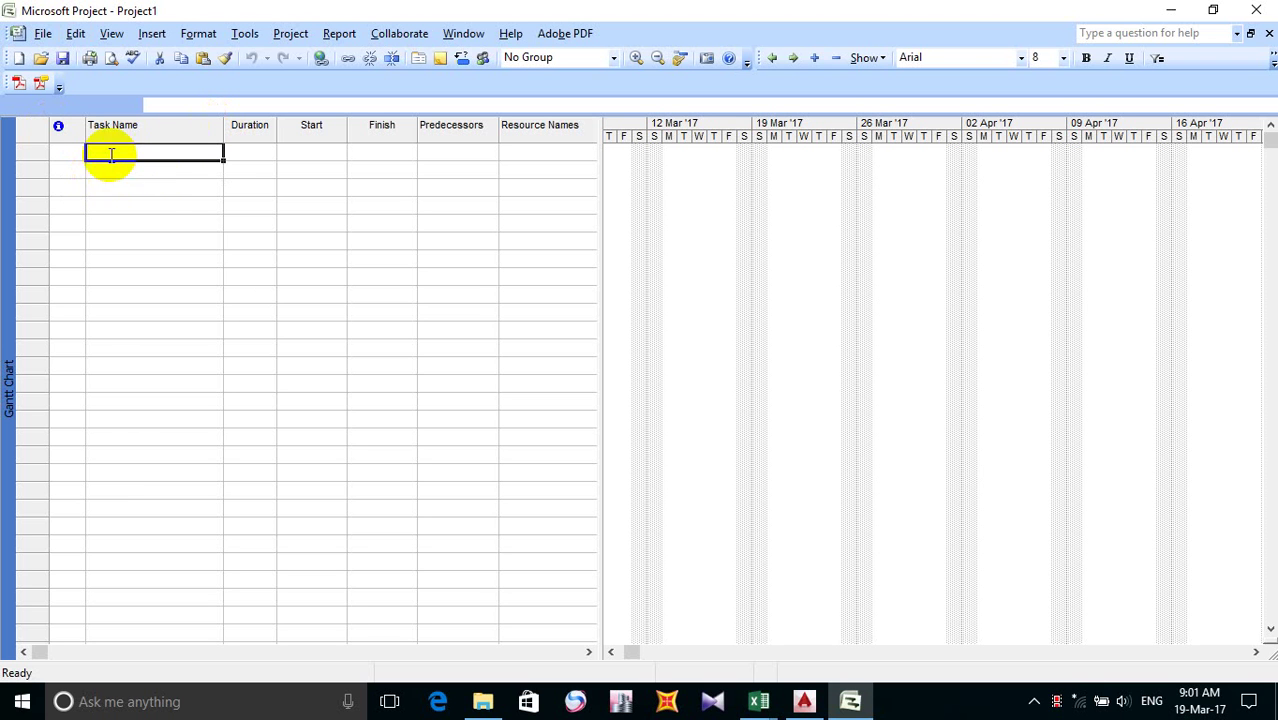
# - Try to bring up the "Sample 1 17 01 17.xls" workbook in Excel from Microsoft Project to consult the MOP steps on its Solution sheet
pyautogui.click(763, 705)
pyautogui.click(813, 607)
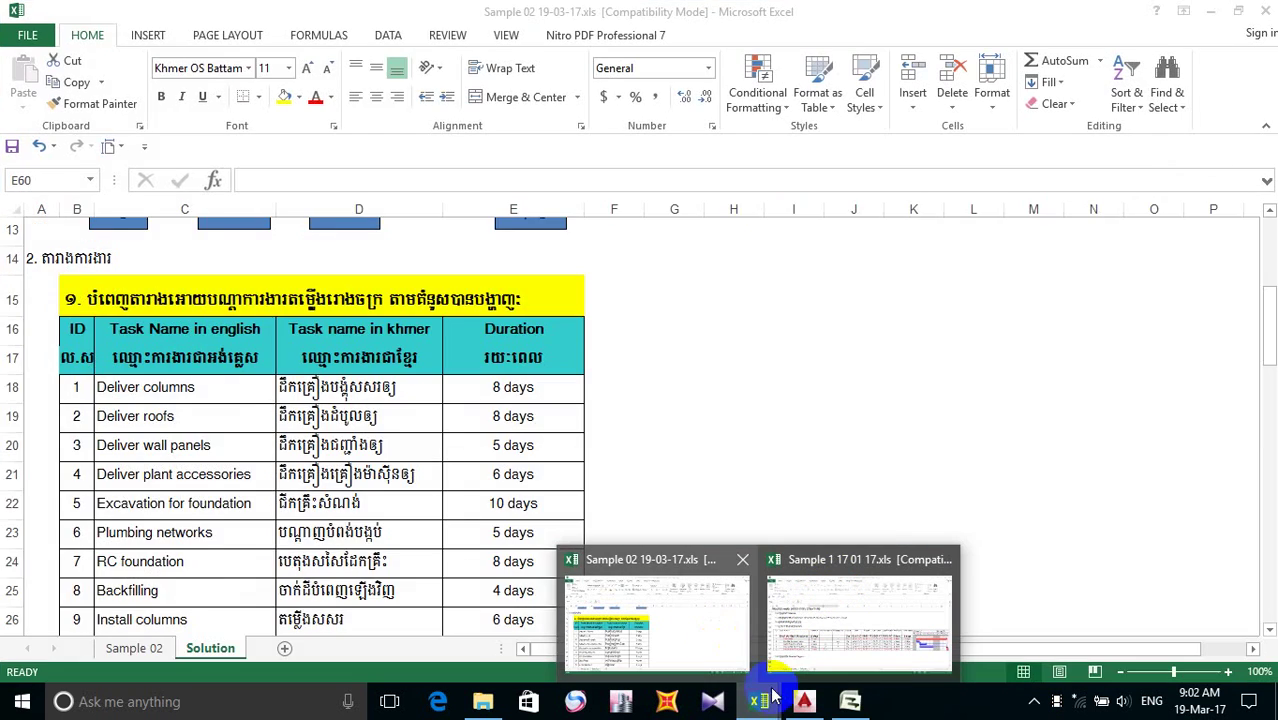
pyautogui.click(850, 703)
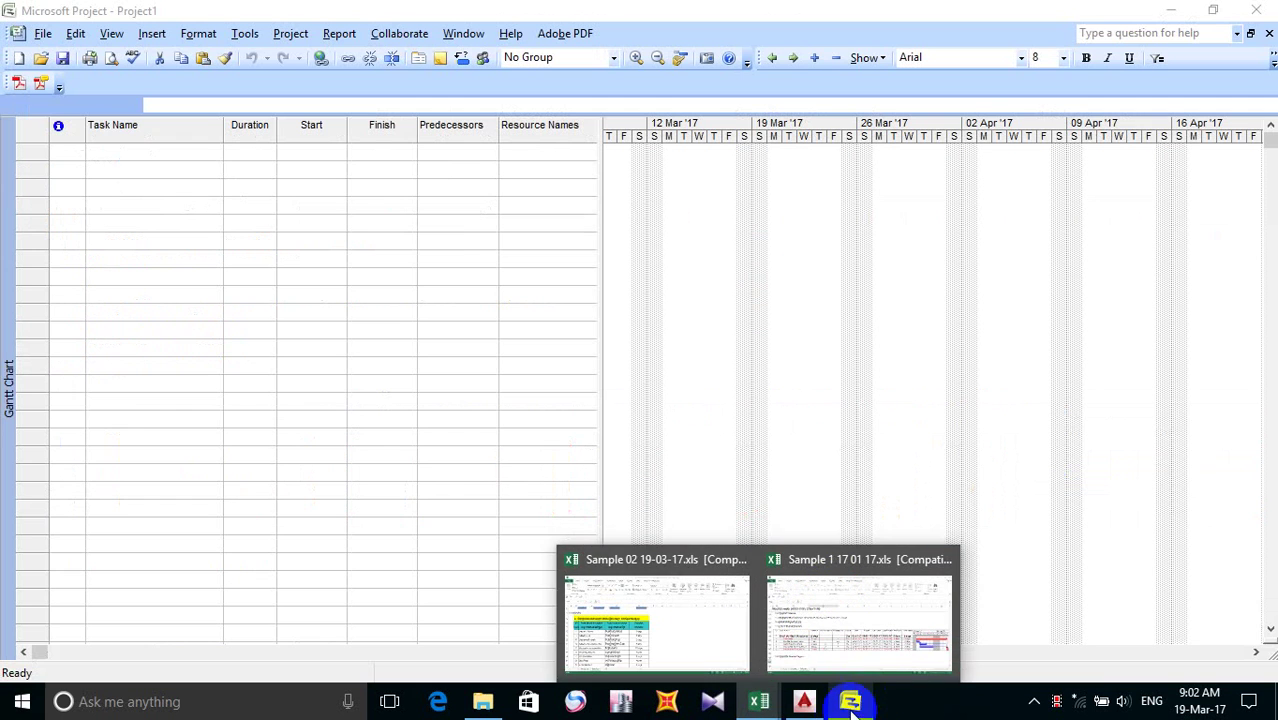
pyautogui.moveTo(757, 708)
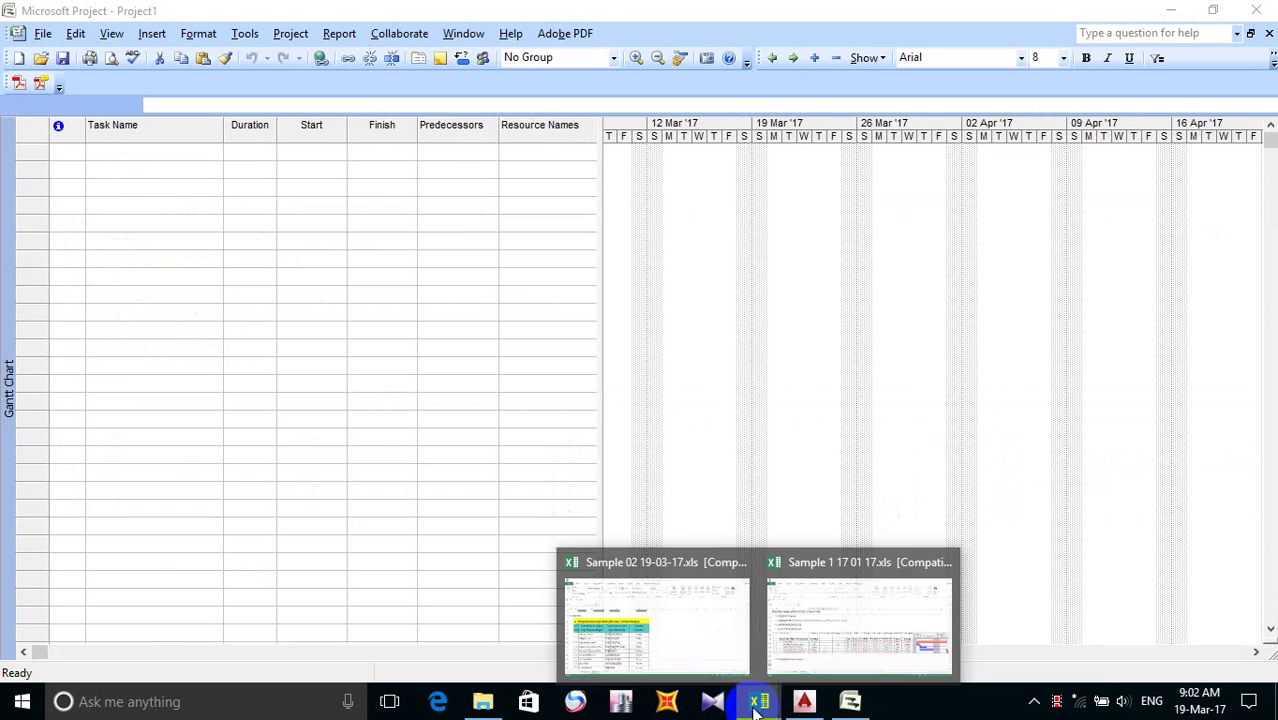
pyautogui.click(828, 618)
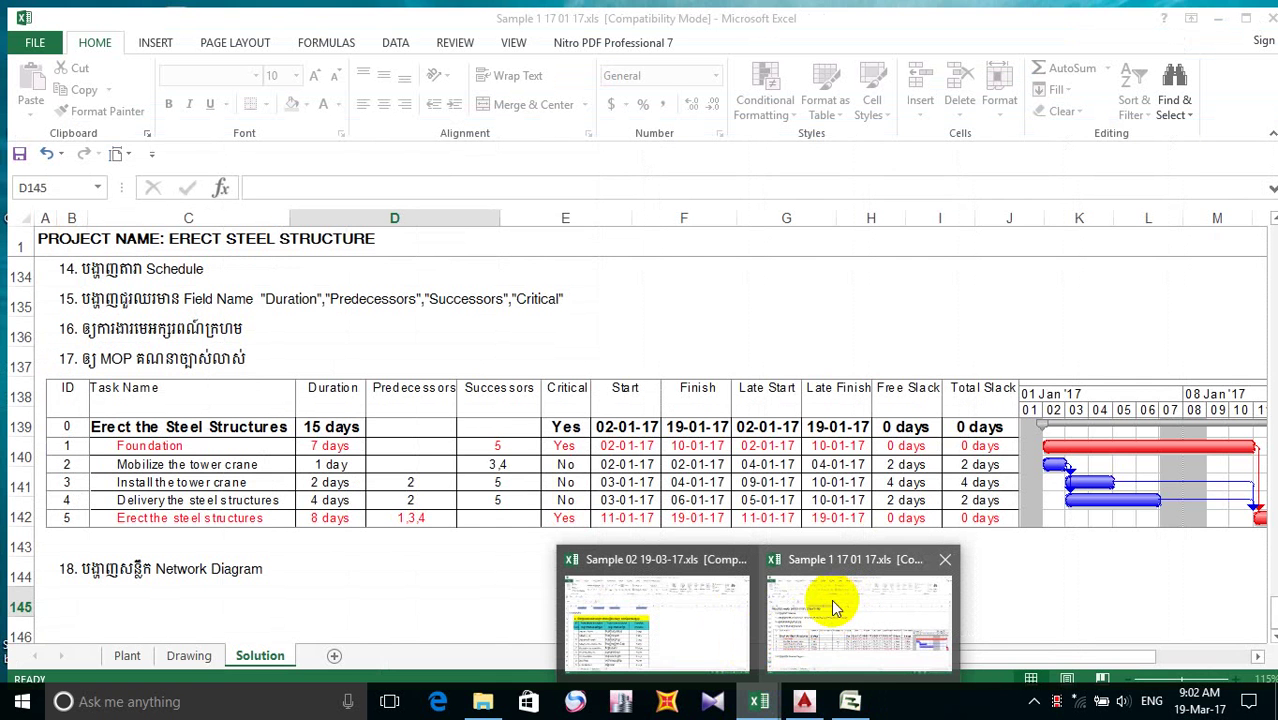
pyautogui.click(855, 703)
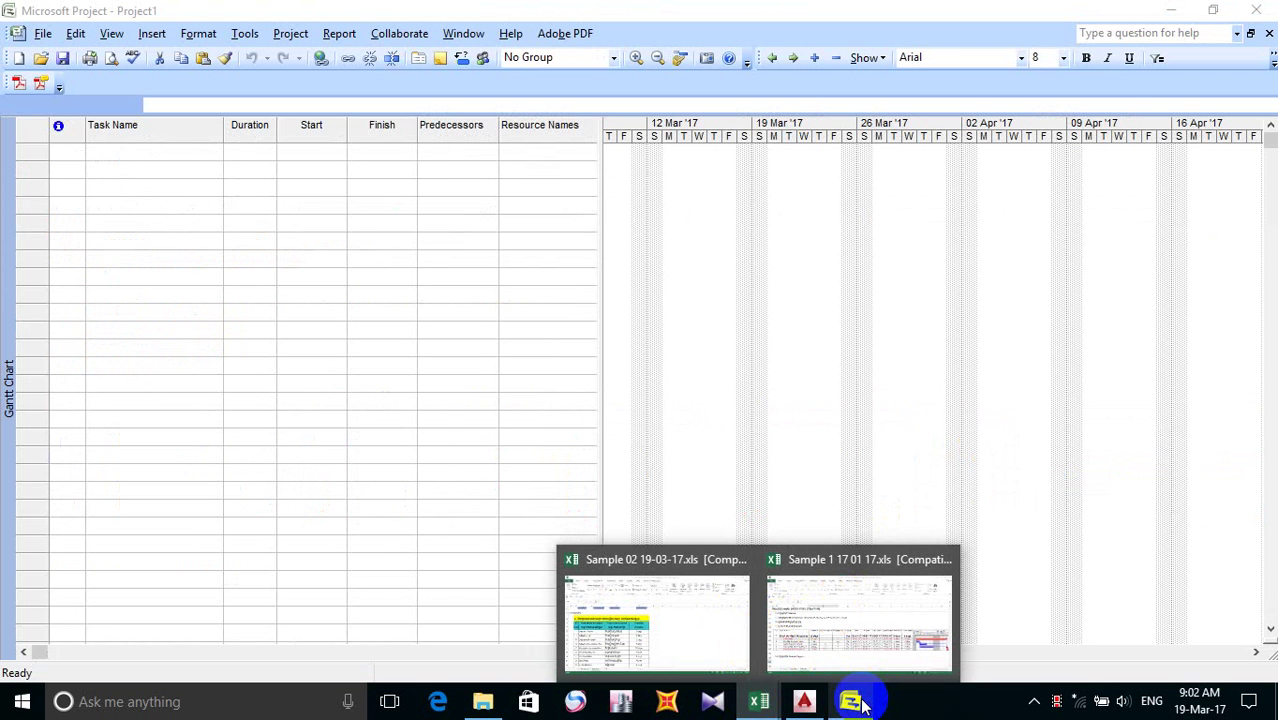
pyautogui.click(813, 601)
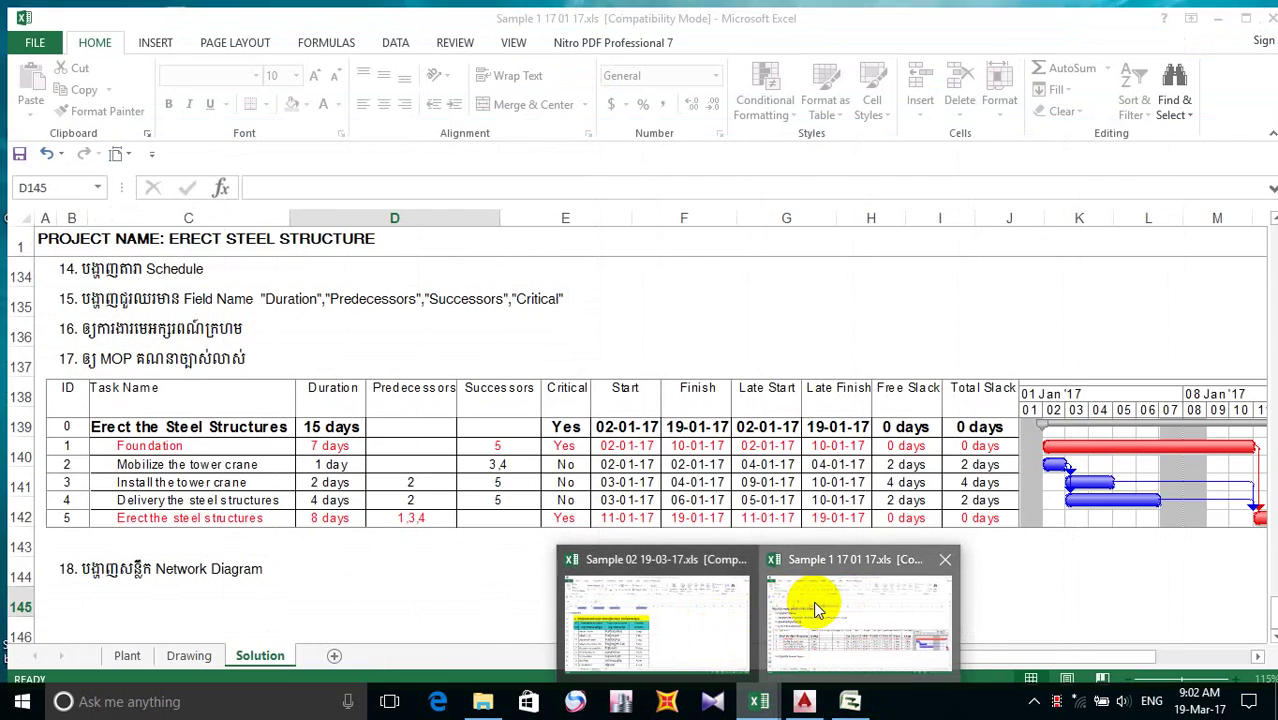
pyautogui.click(813, 601)
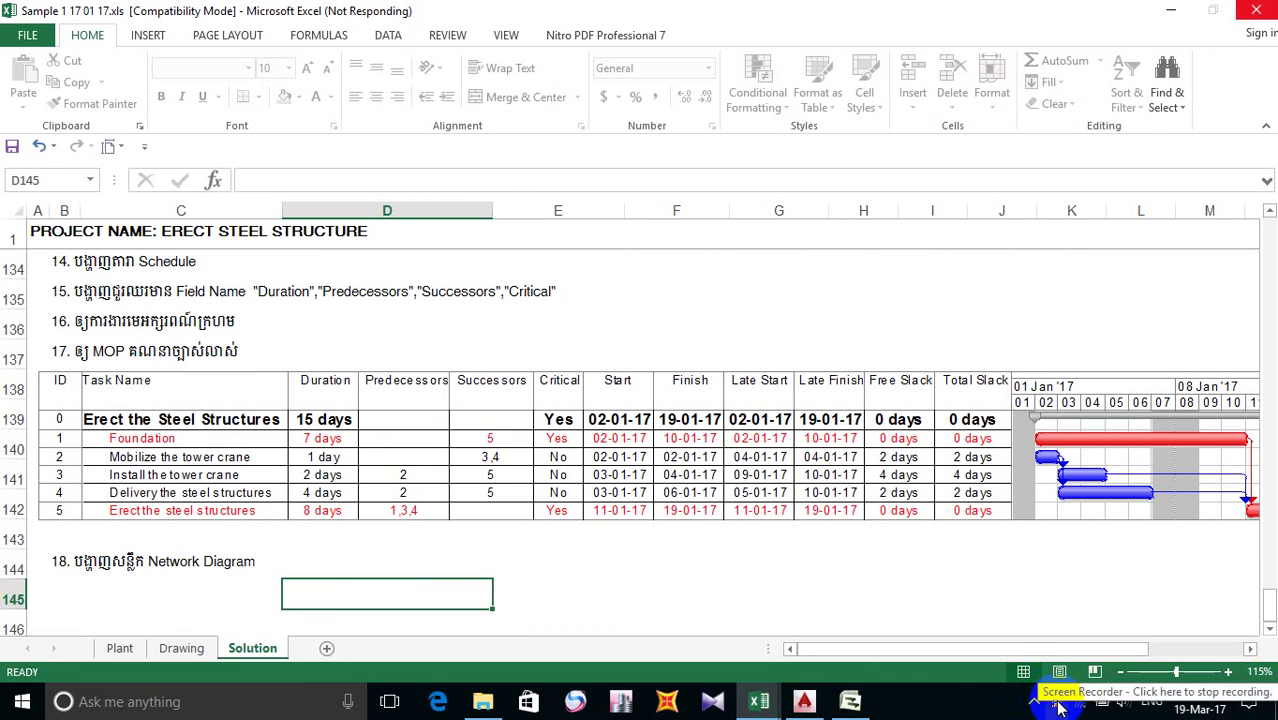
pyautogui.click(855, 703)
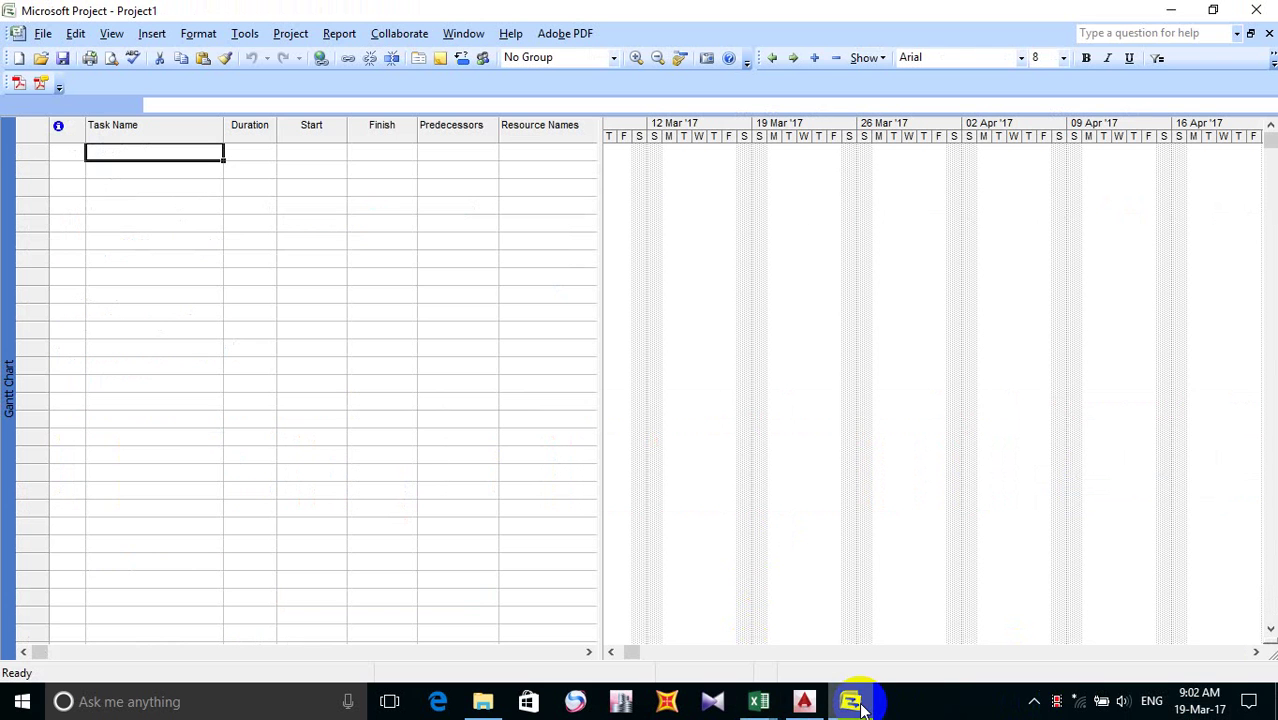
pyautogui.click(759, 701)
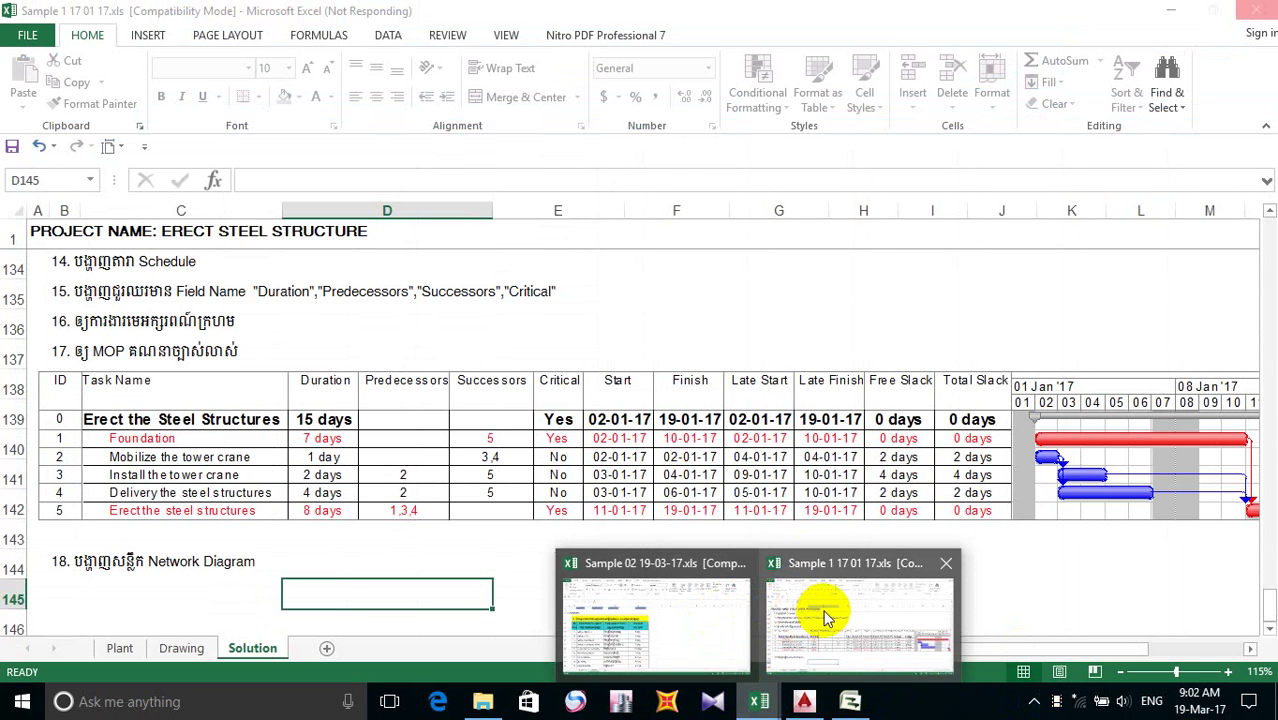
pyautogui.click(805, 610)
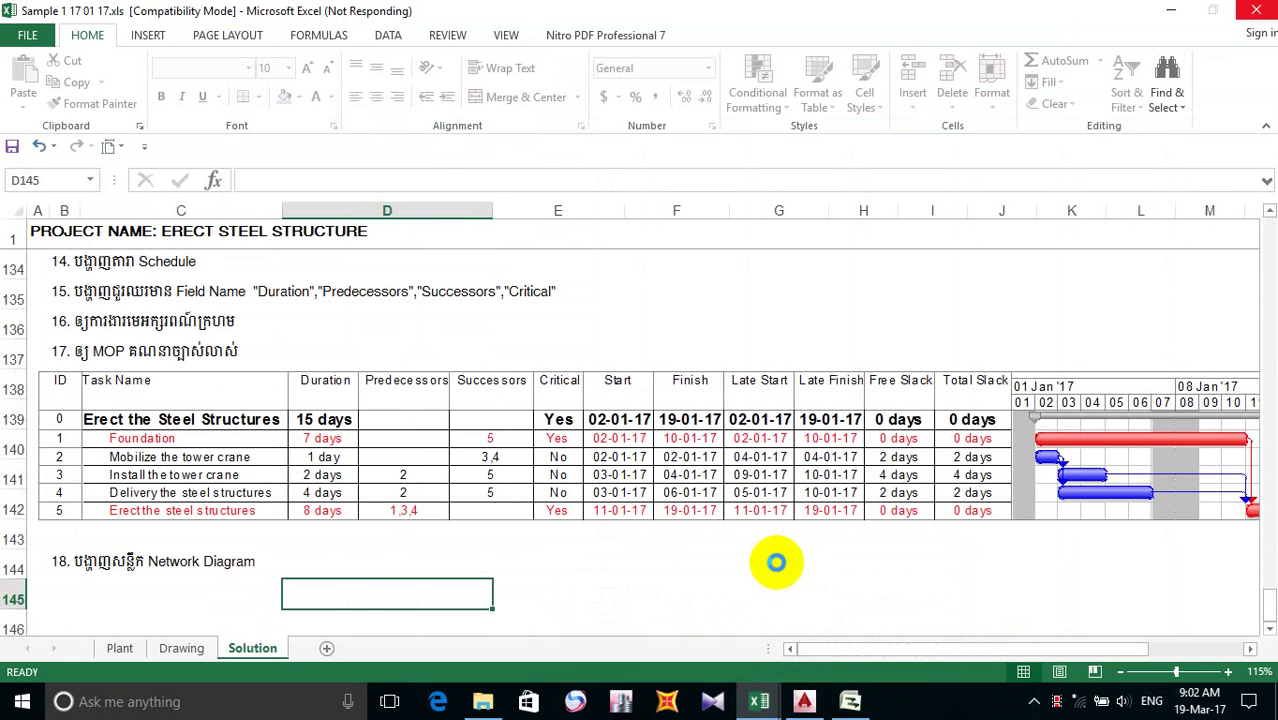
pyautogui.click(762, 701)
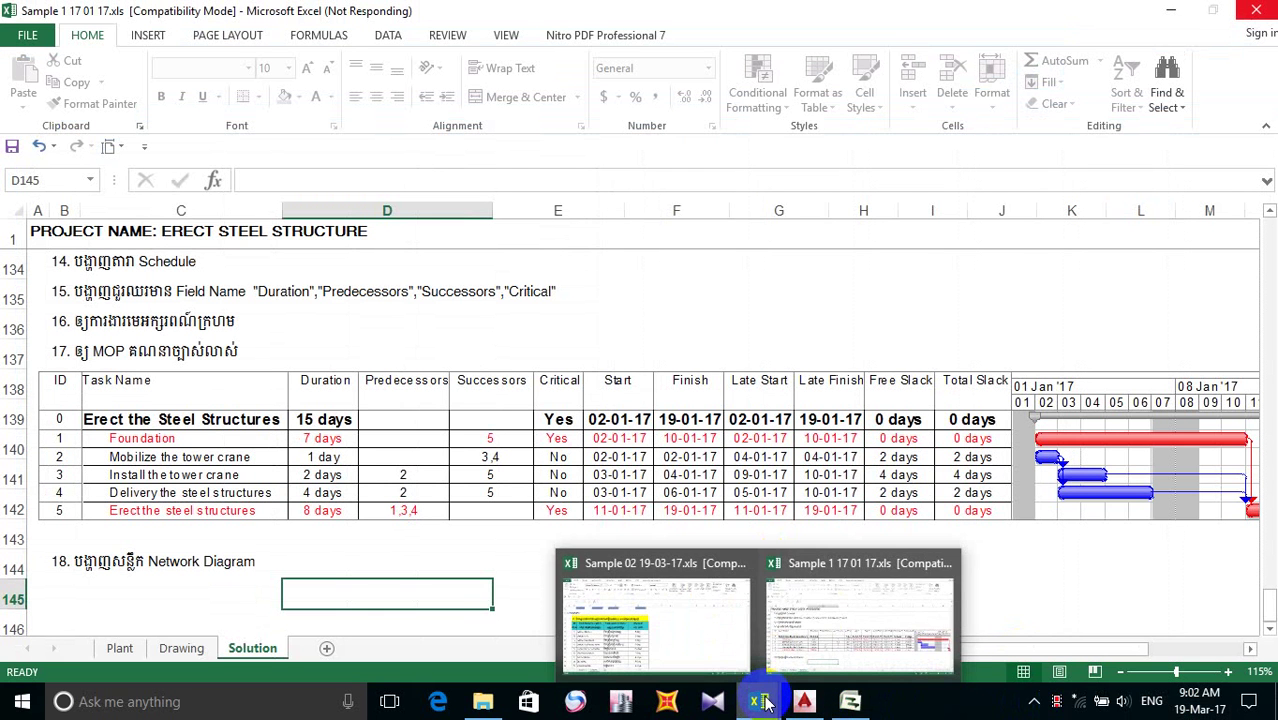